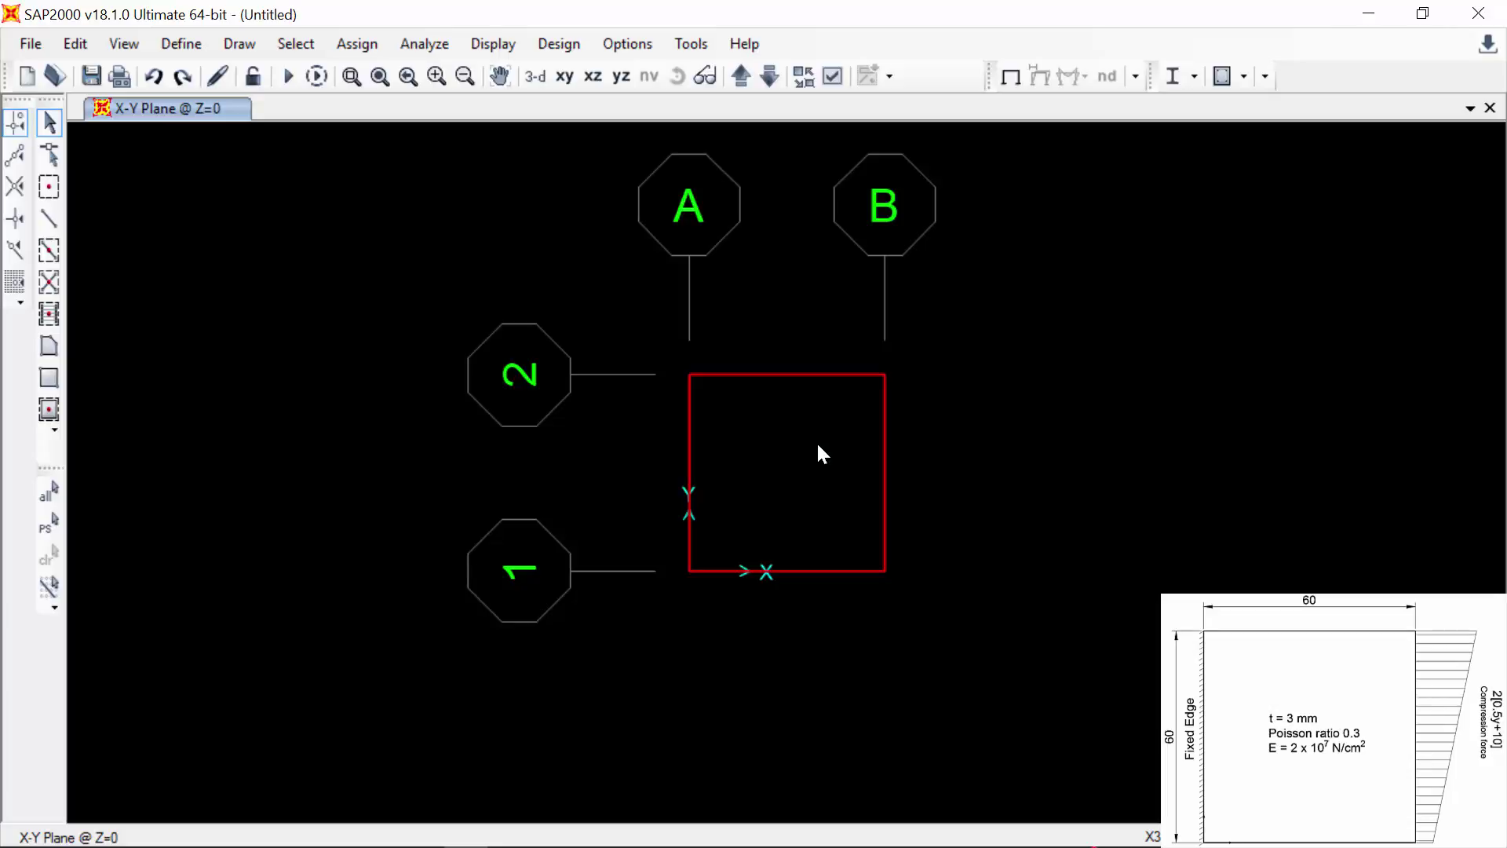
# - Replicate the square plate area once linearly with an X increment of 80 cm
pyautogui.click(791, 437)
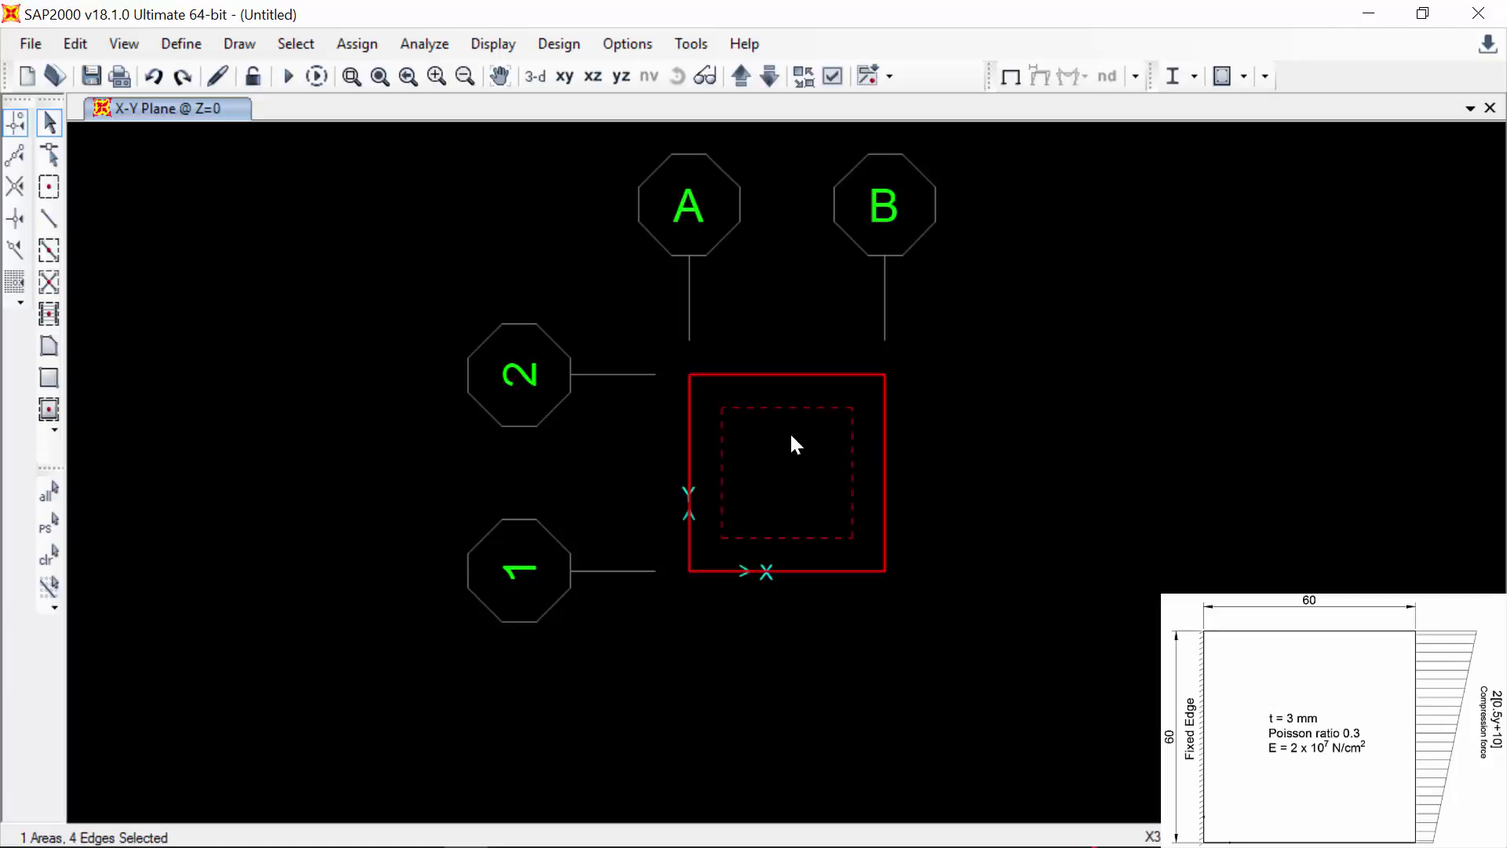
pyautogui.click(75, 44)
pyautogui.click(185, 341)
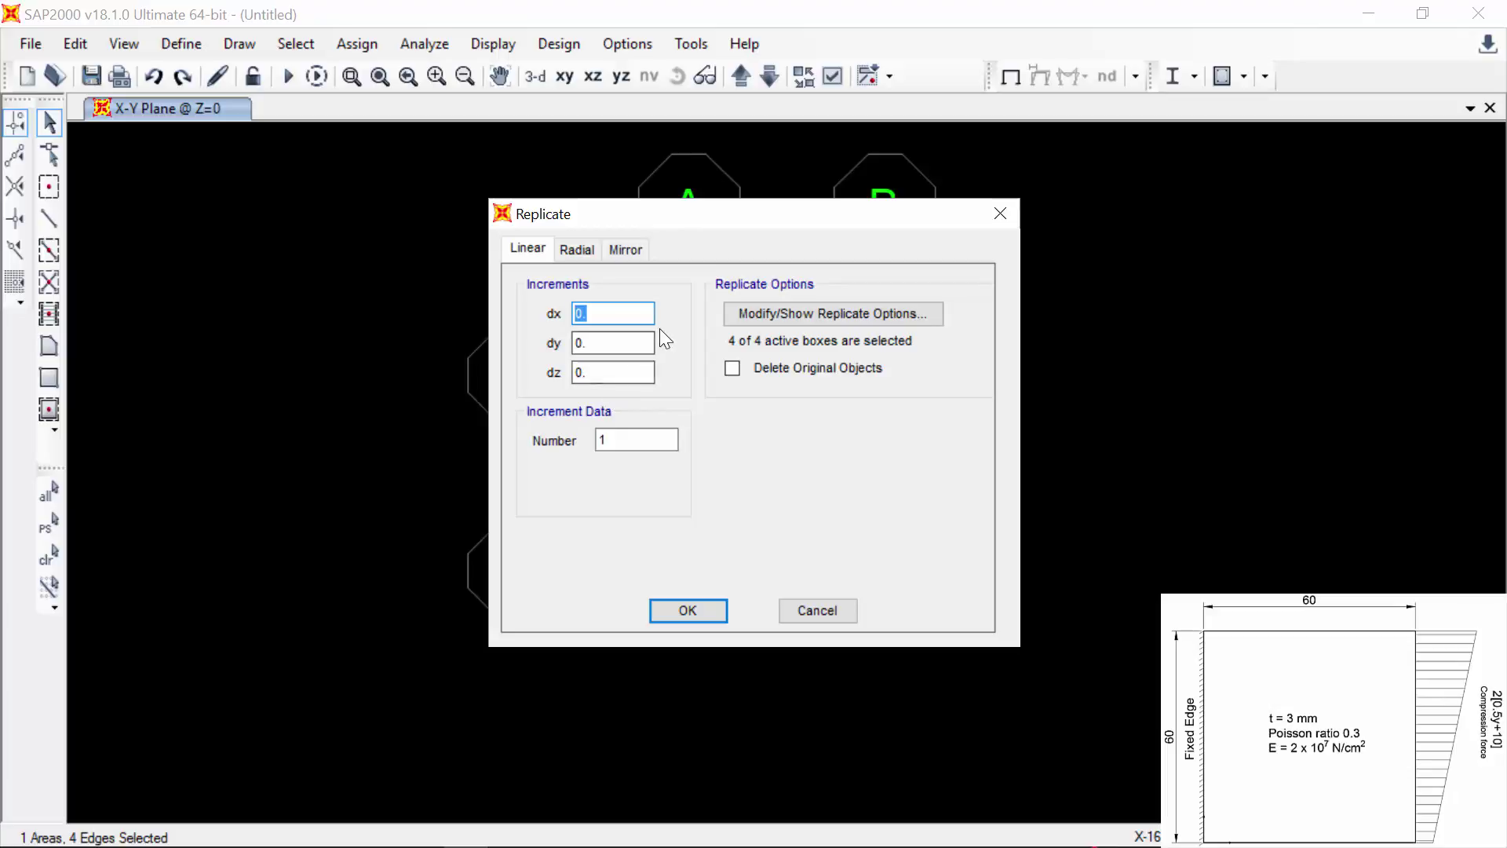
pyautogui.write('80')
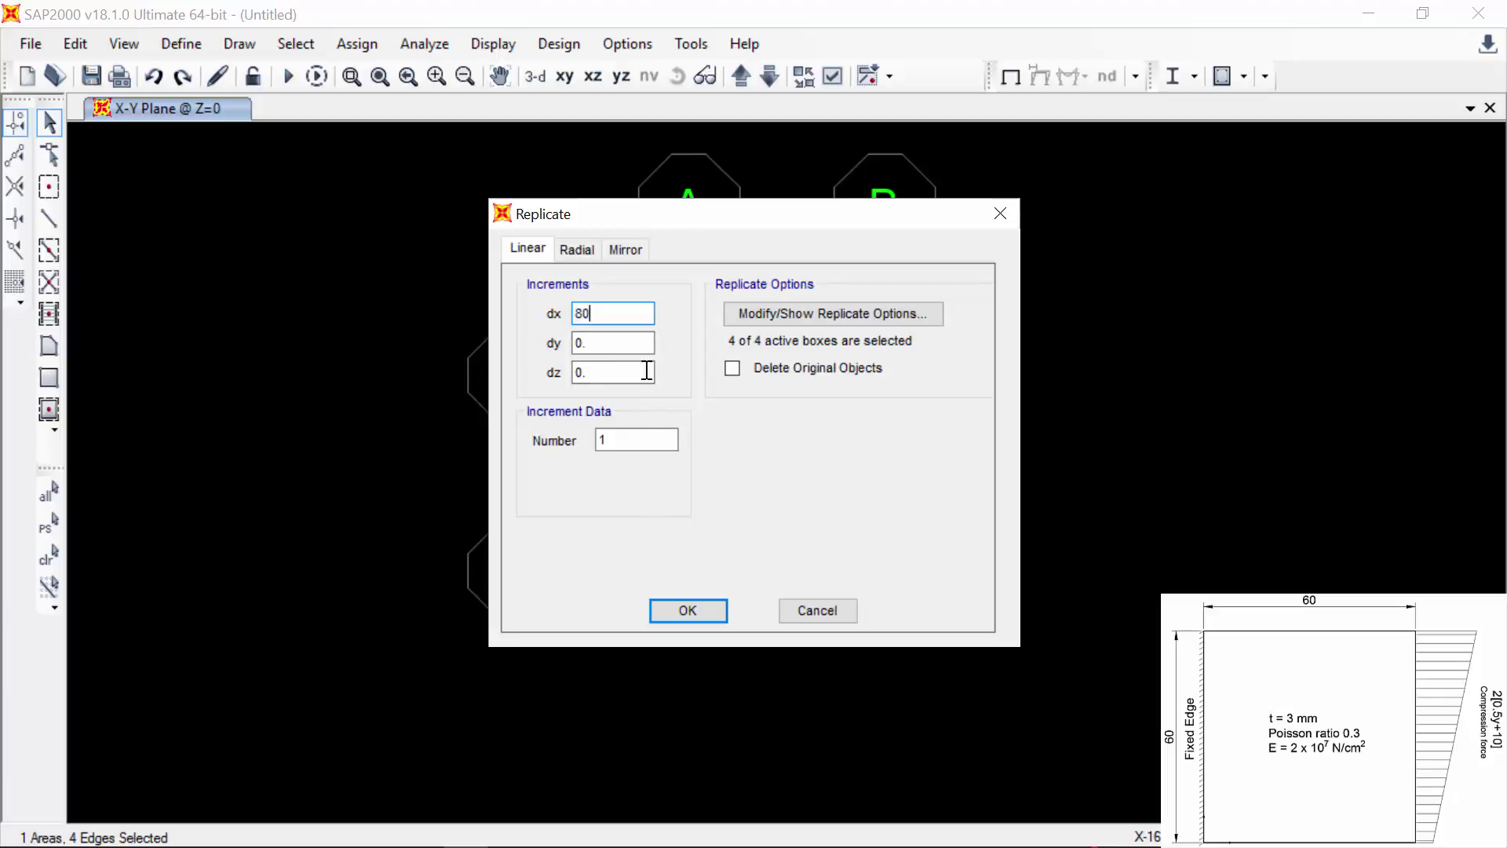
pyautogui.click(683, 609)
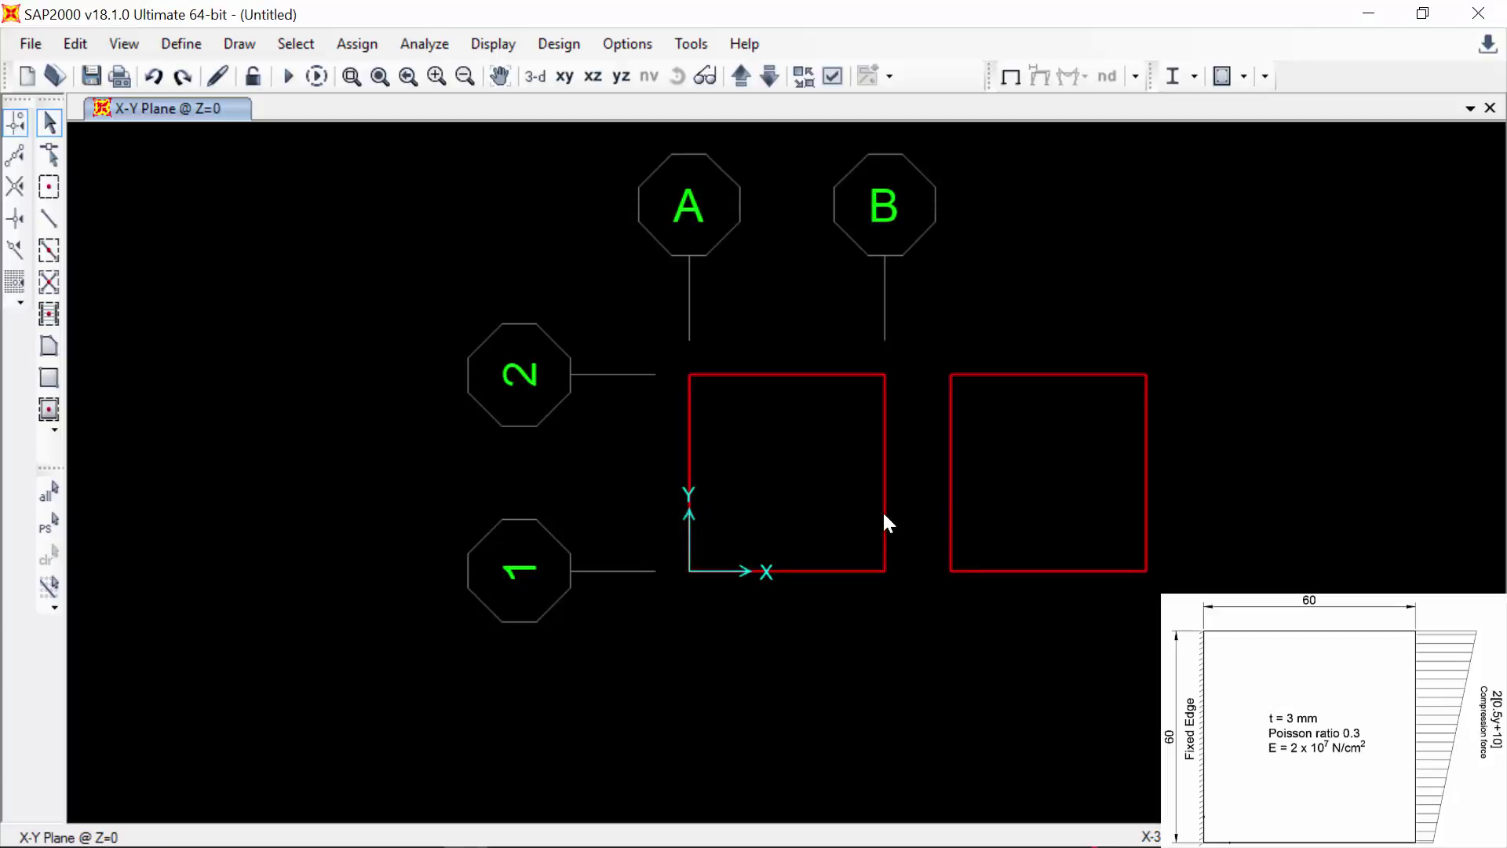
# - Set the original plate's automatic area mesh to a maximum object size of 5 cm along both edge directions
pyautogui.click(785, 401)
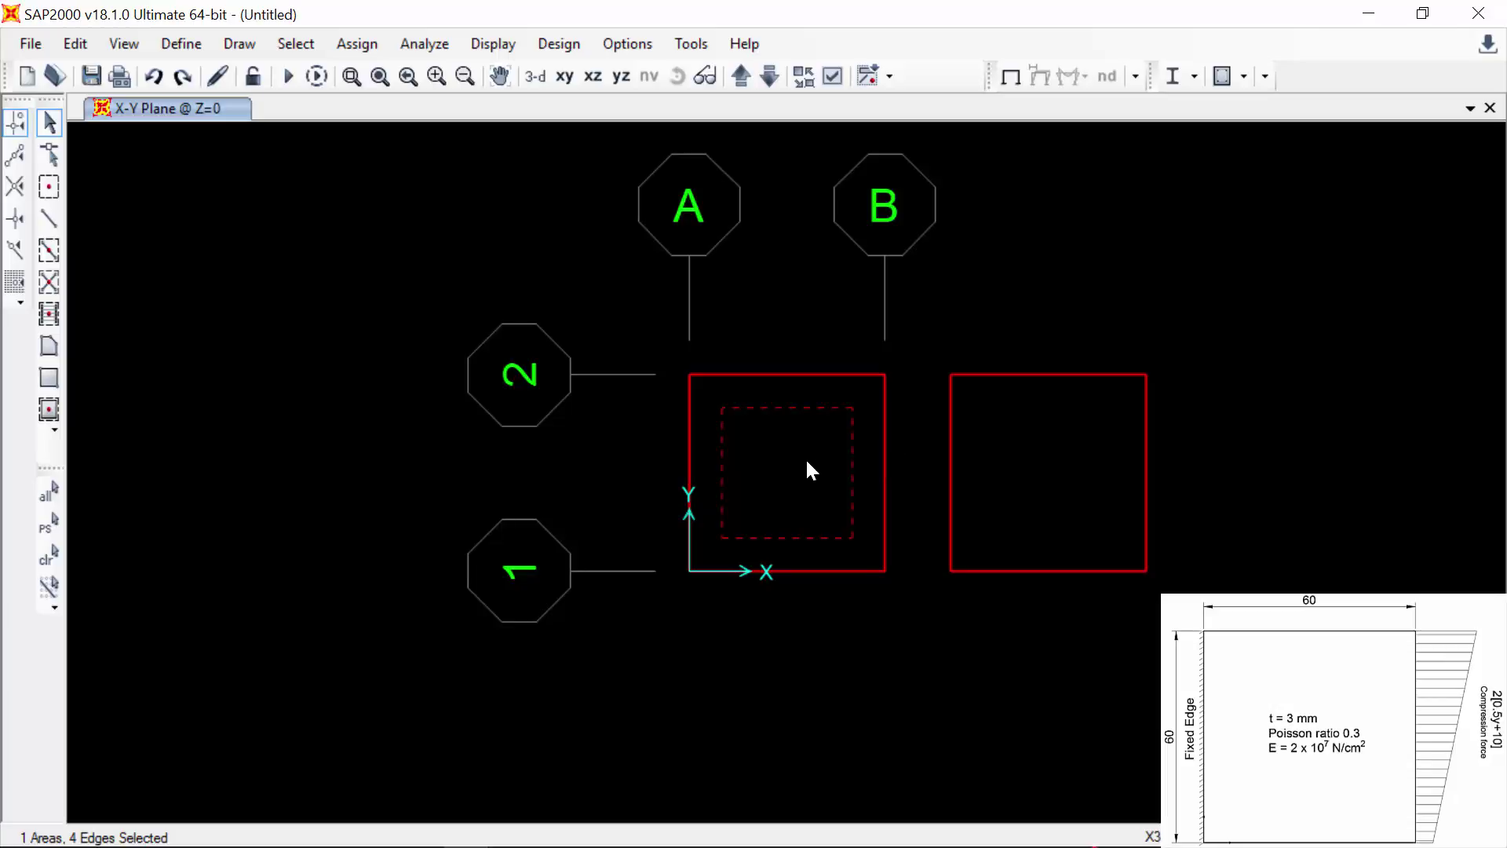
pyautogui.click(357, 44)
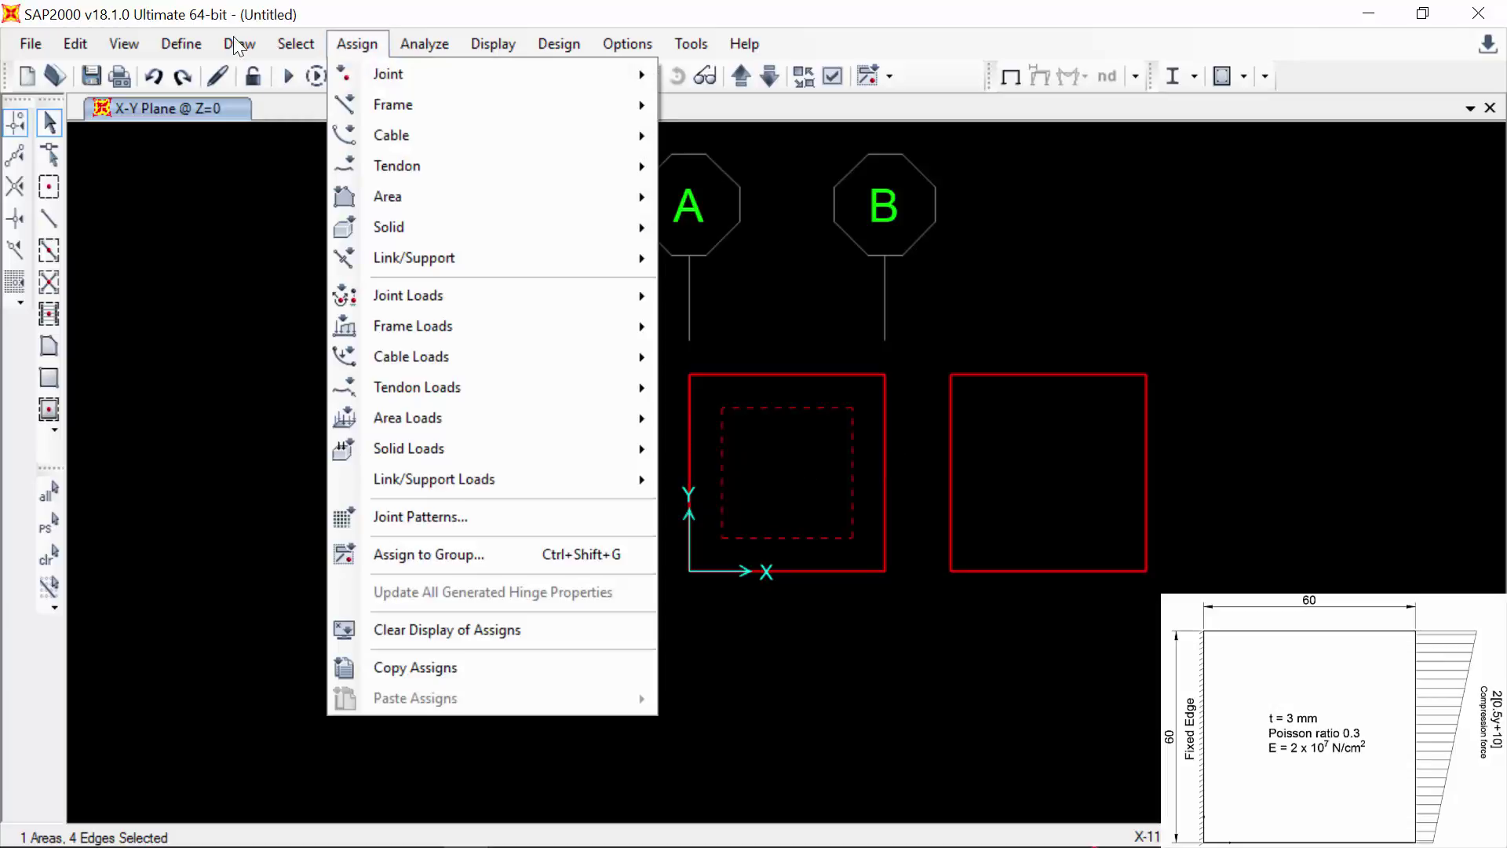
pyautogui.moveTo(417, 197)
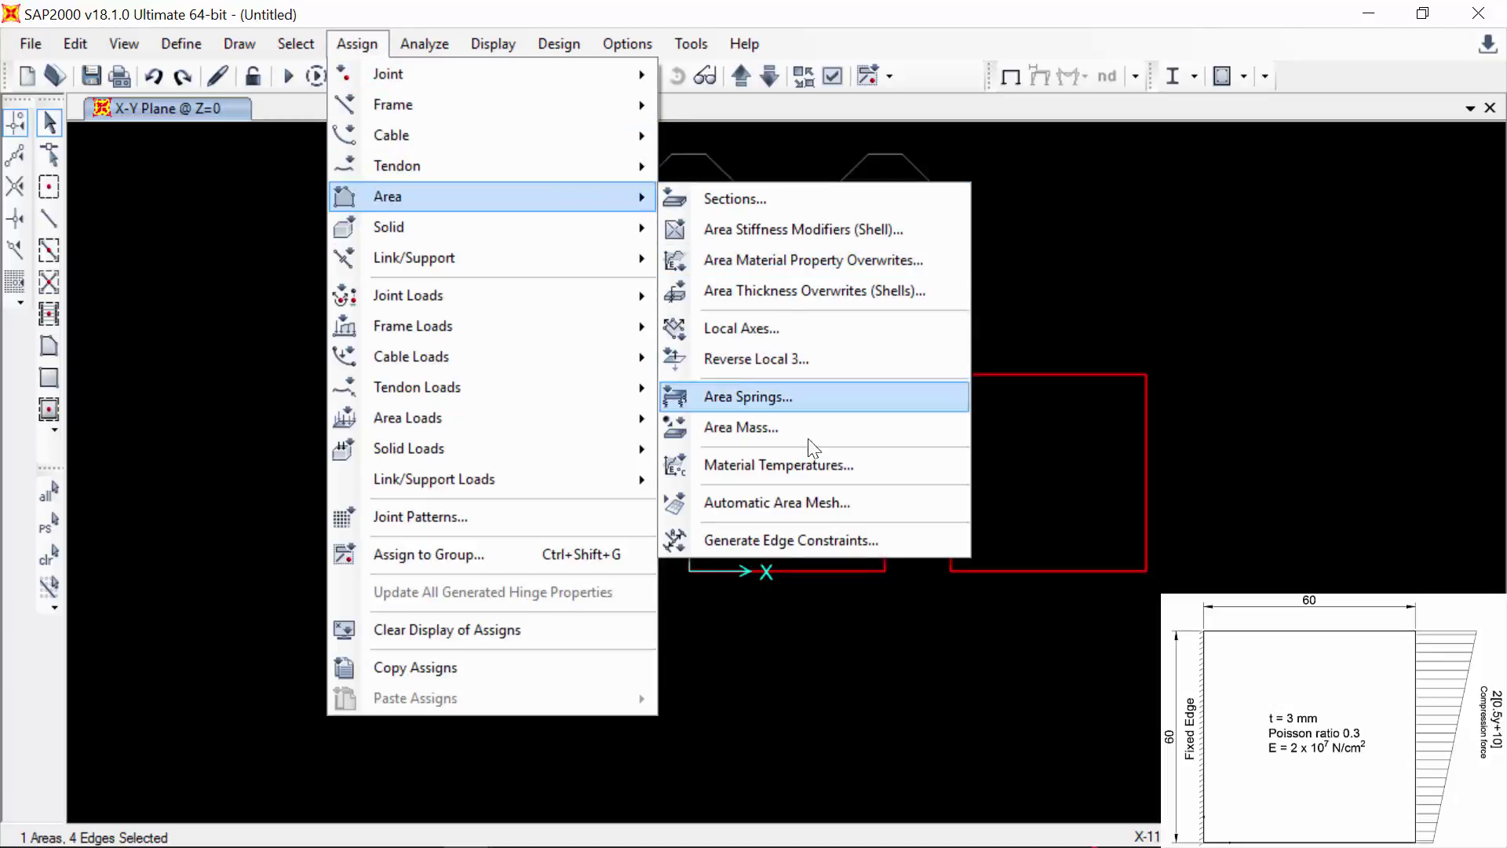
pyautogui.click(789, 494)
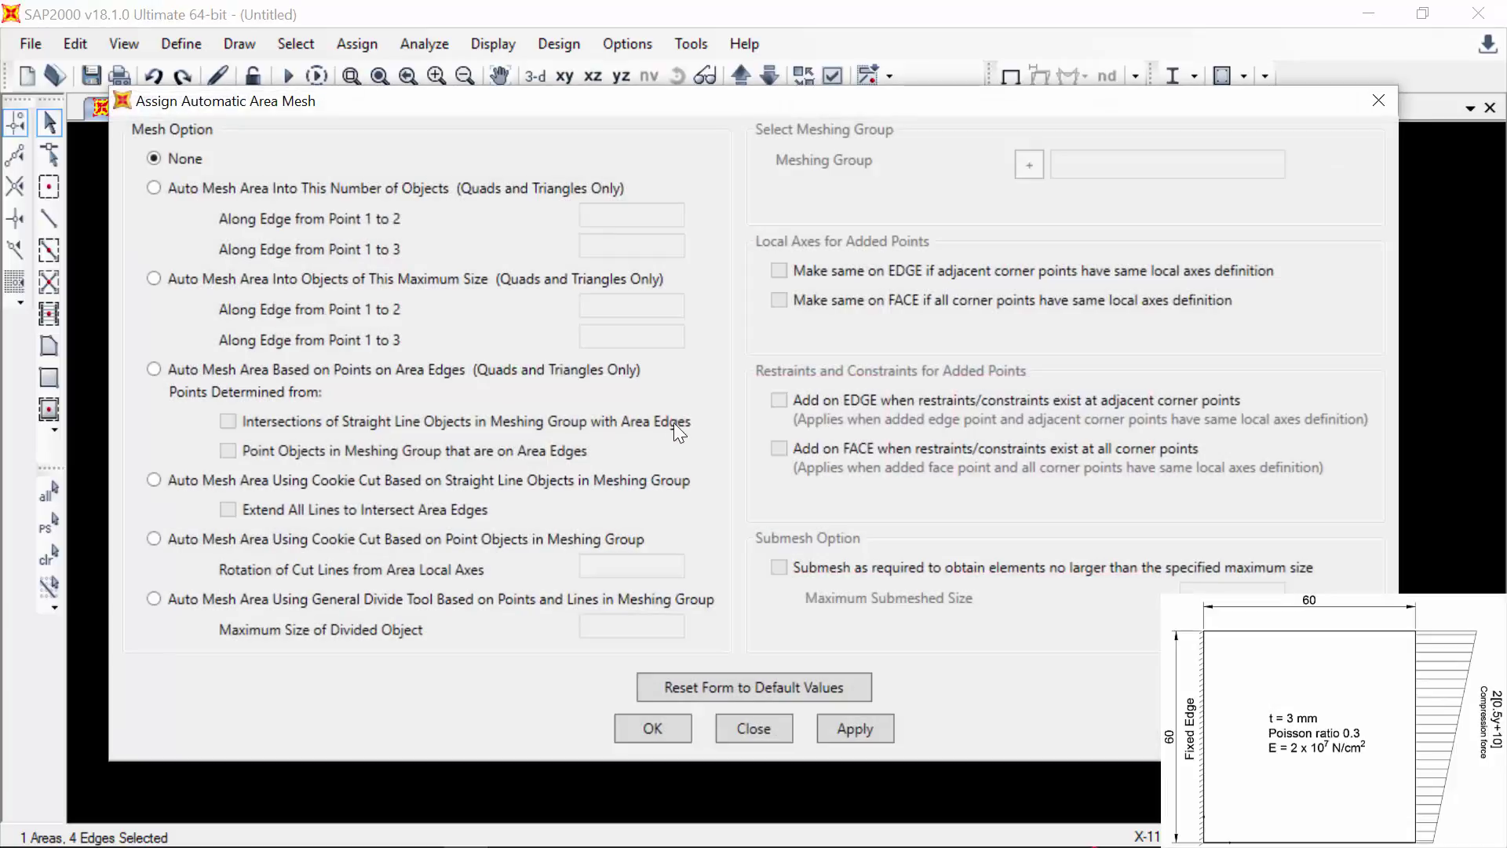
pyautogui.click(409, 278)
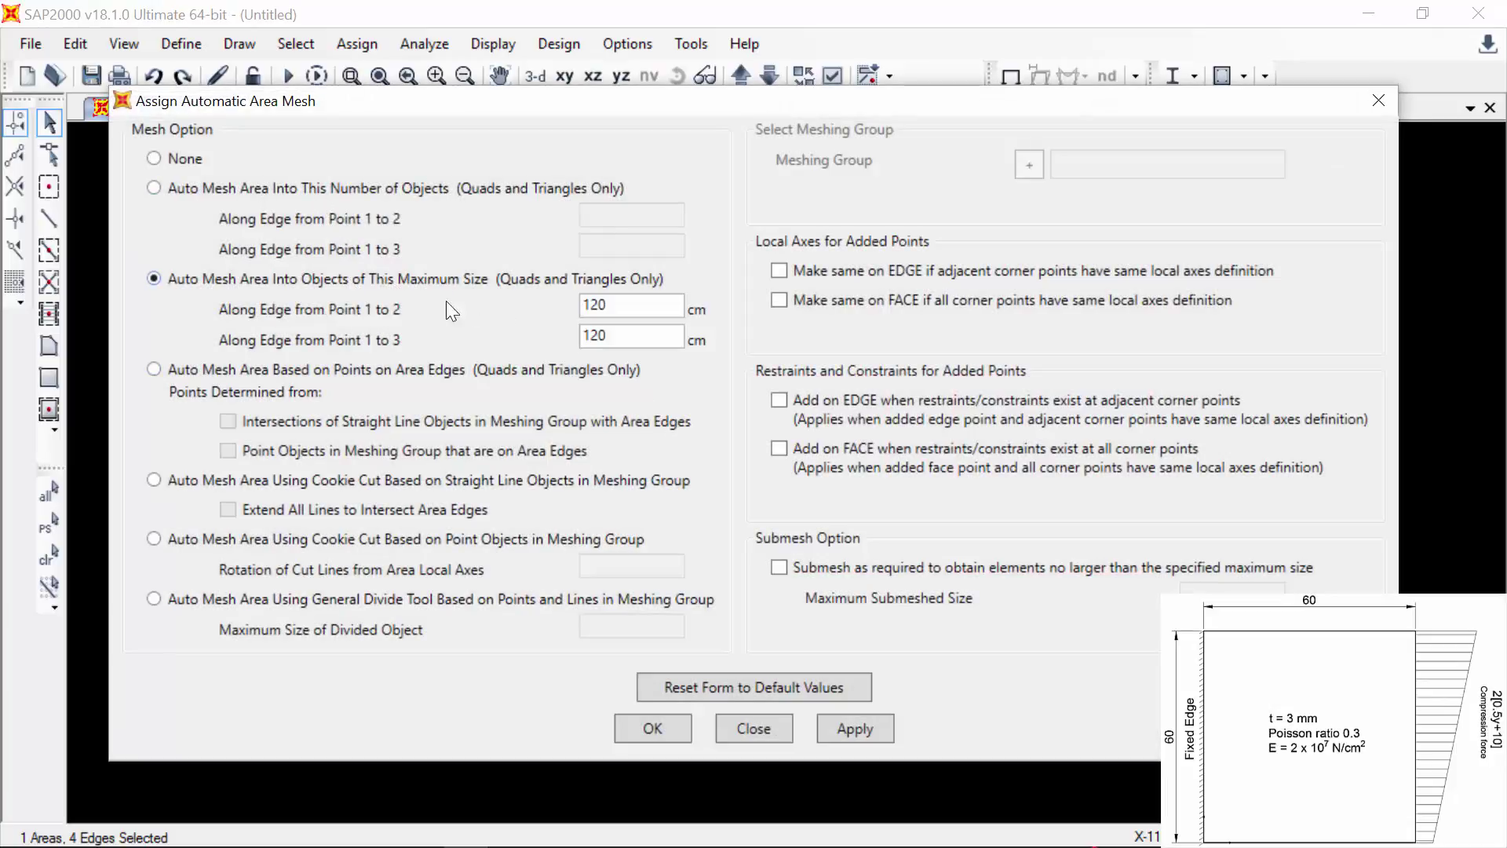
pyautogui.doubleClick(609, 305)
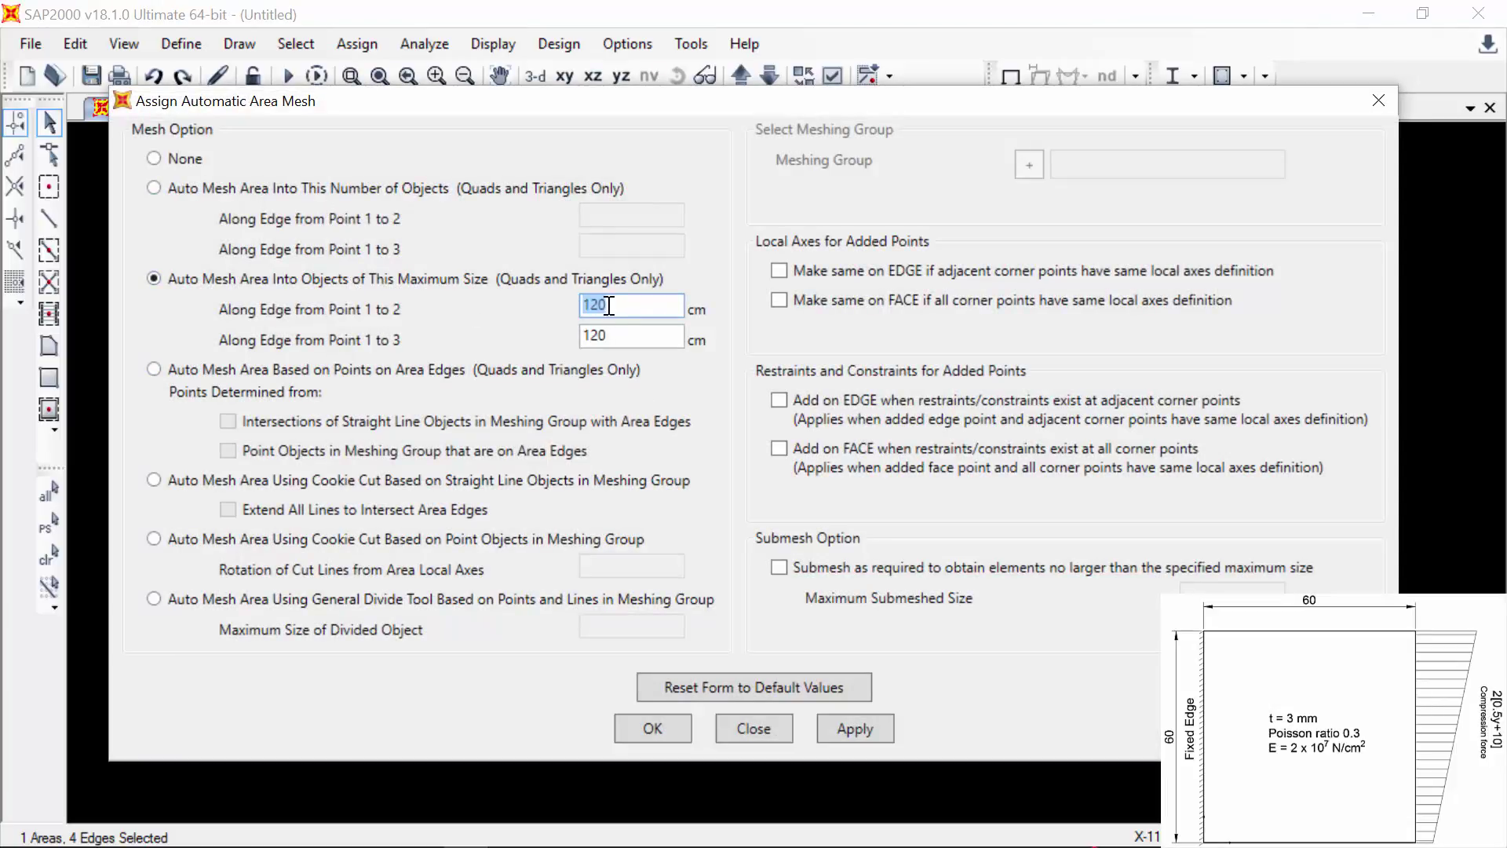
pyautogui.write('5')
pyautogui.press('Tab')
pyautogui.write('5')
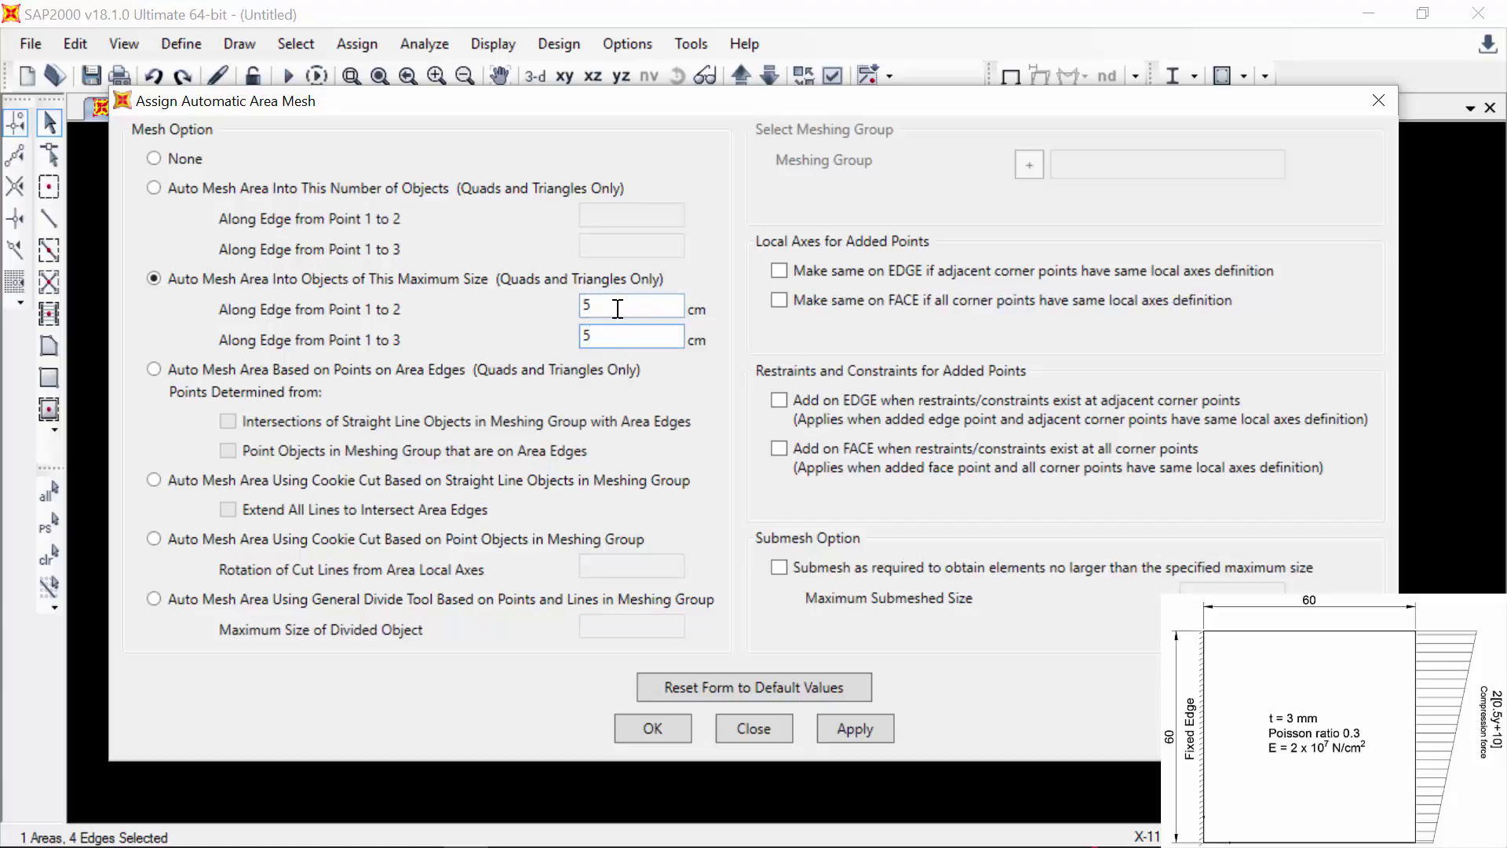
pyautogui.click(618, 308)
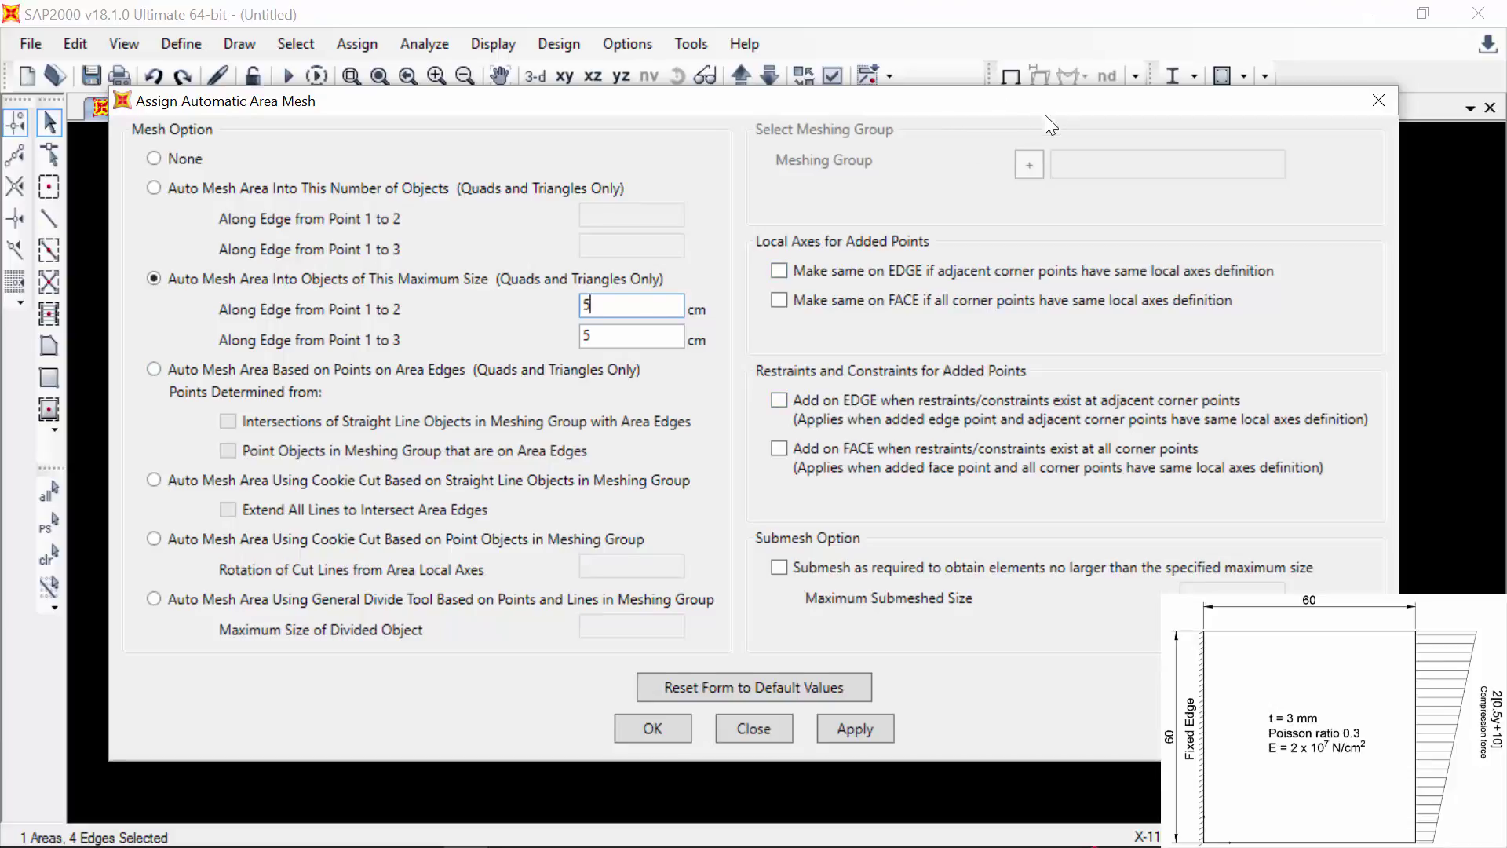
# - Enable adding restraints and constraints on edges for the added mesh points and assign the automatic mesh to the original plate
pyautogui.moveTo(1044, 115); pyautogui.dragTo(1065, 616)
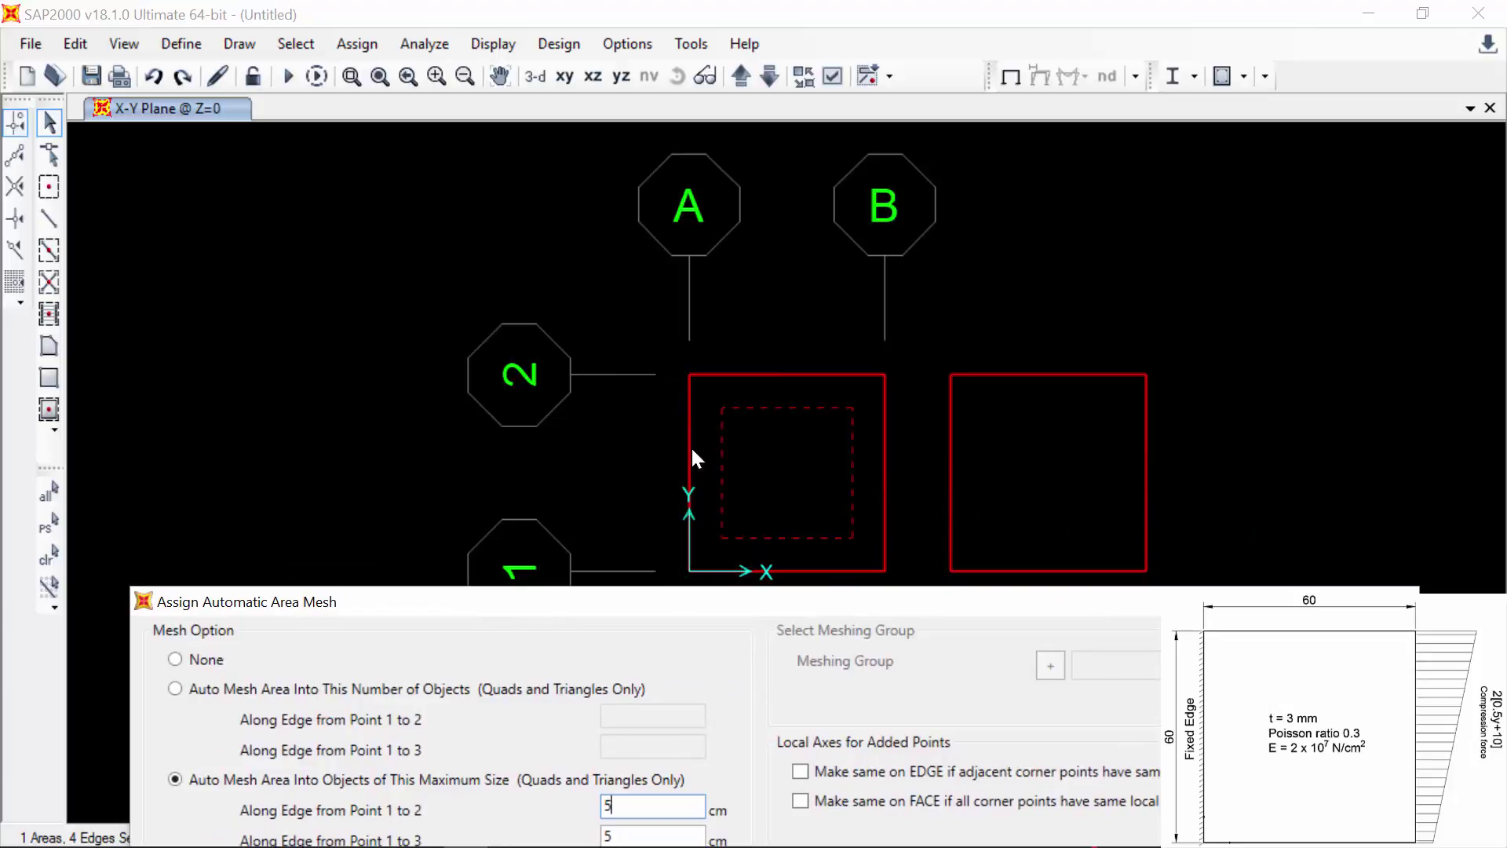
pyautogui.moveTo(733, 601); pyautogui.dragTo(743, 141)
pyautogui.click(803, 394)
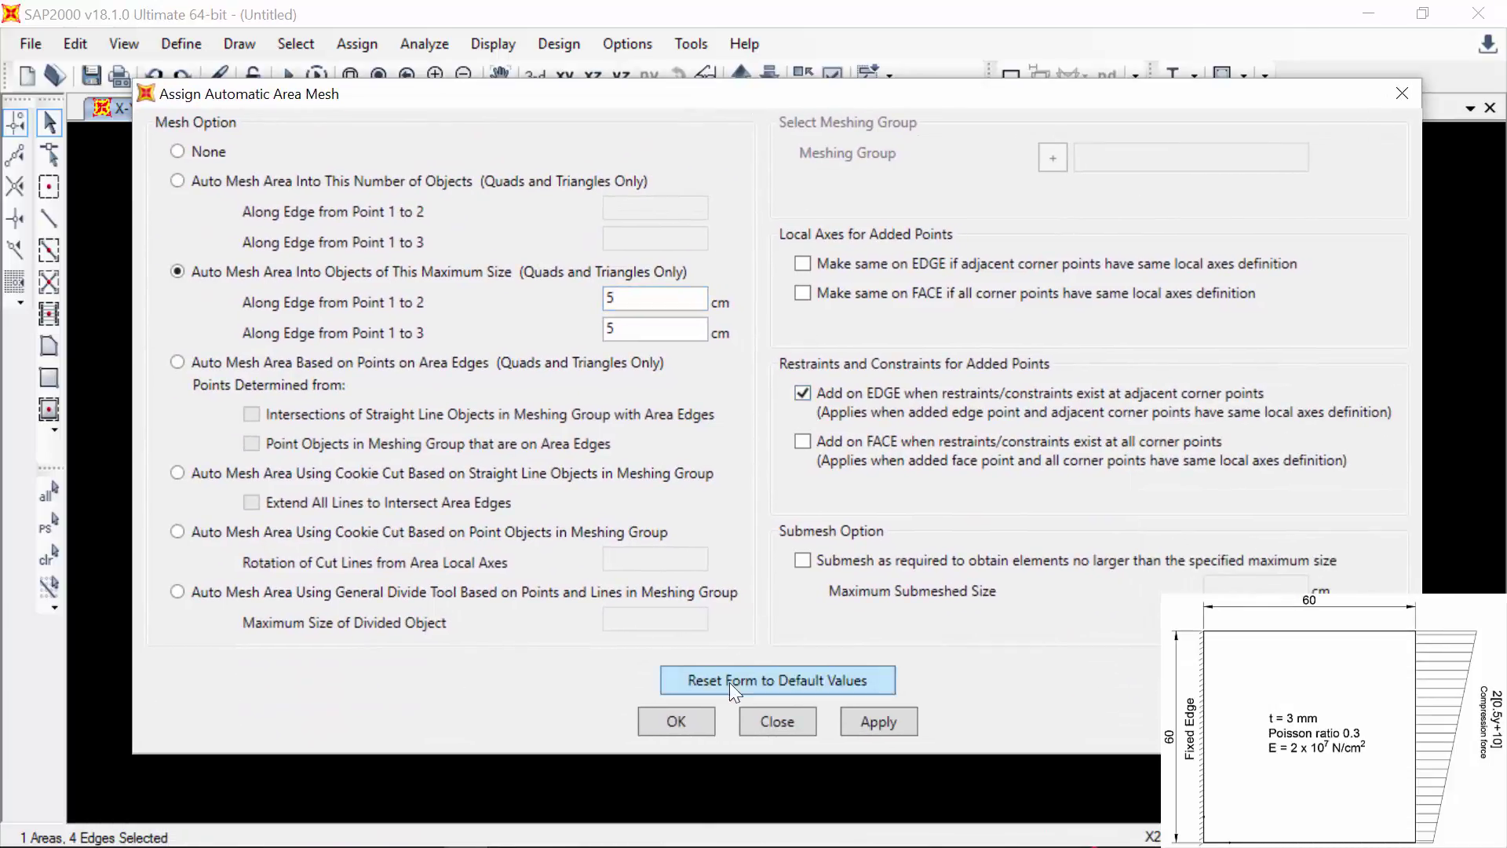
pyautogui.click(676, 720)
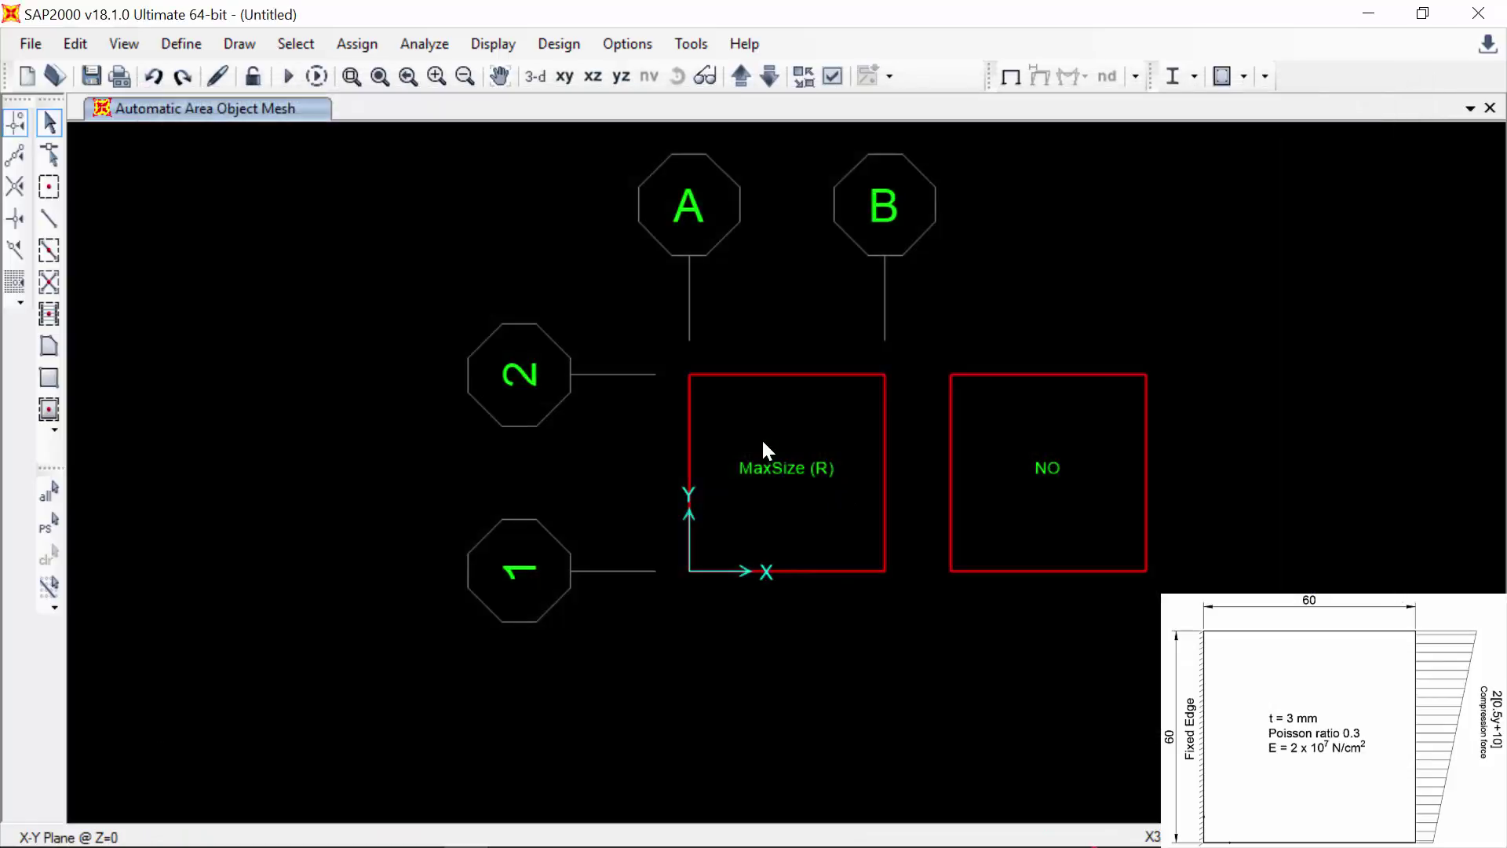
# - Divide the replicated plate into area objects of maximum size 5 along both edges, and return to the plain model display
pyautogui.hotkey('ctrl', 'p')
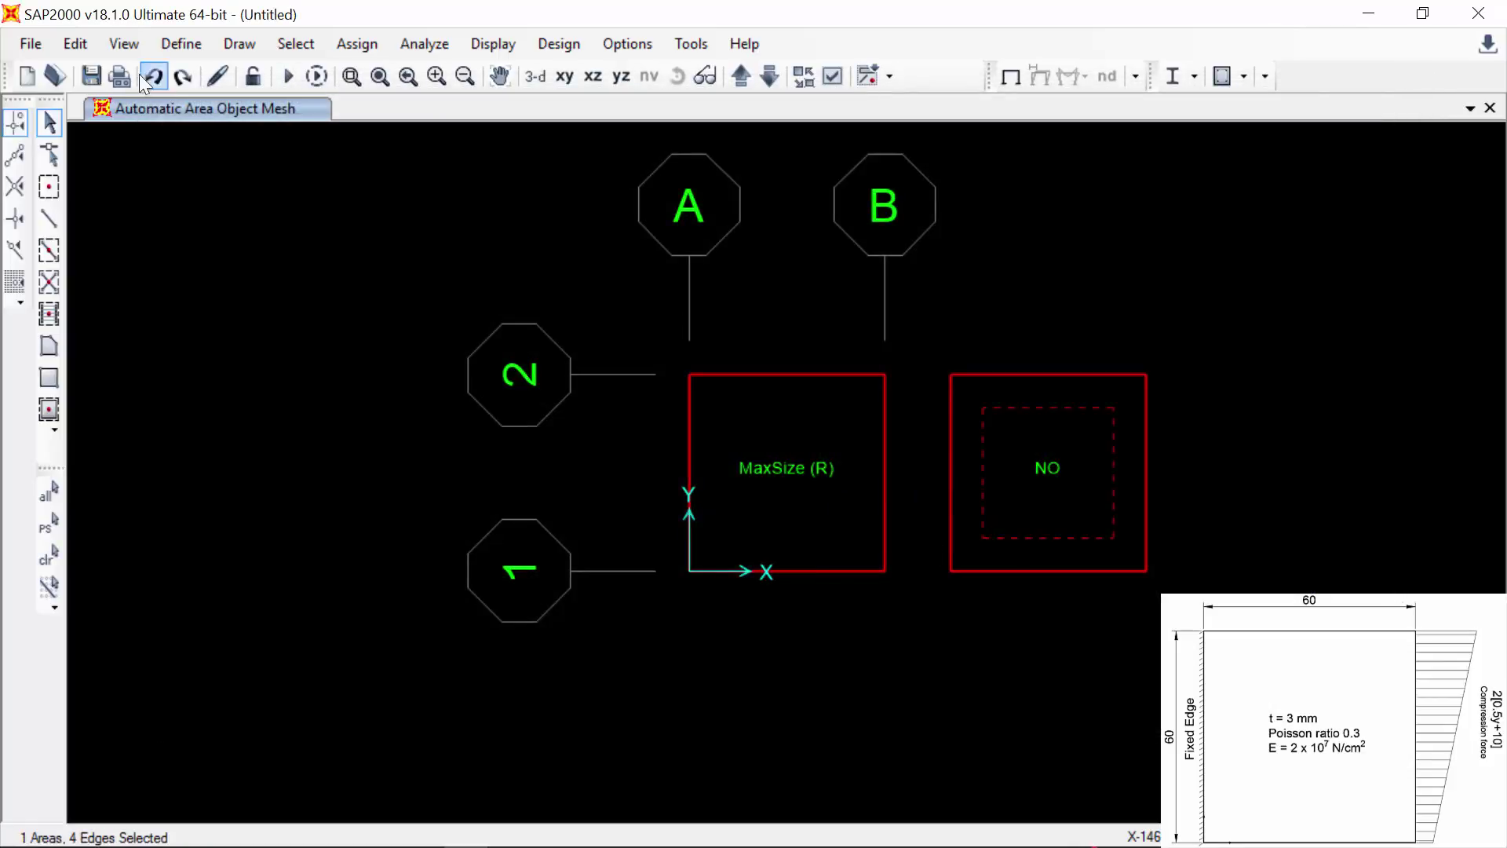
pyautogui.click(76, 43)
pyautogui.moveTo(181, 498)
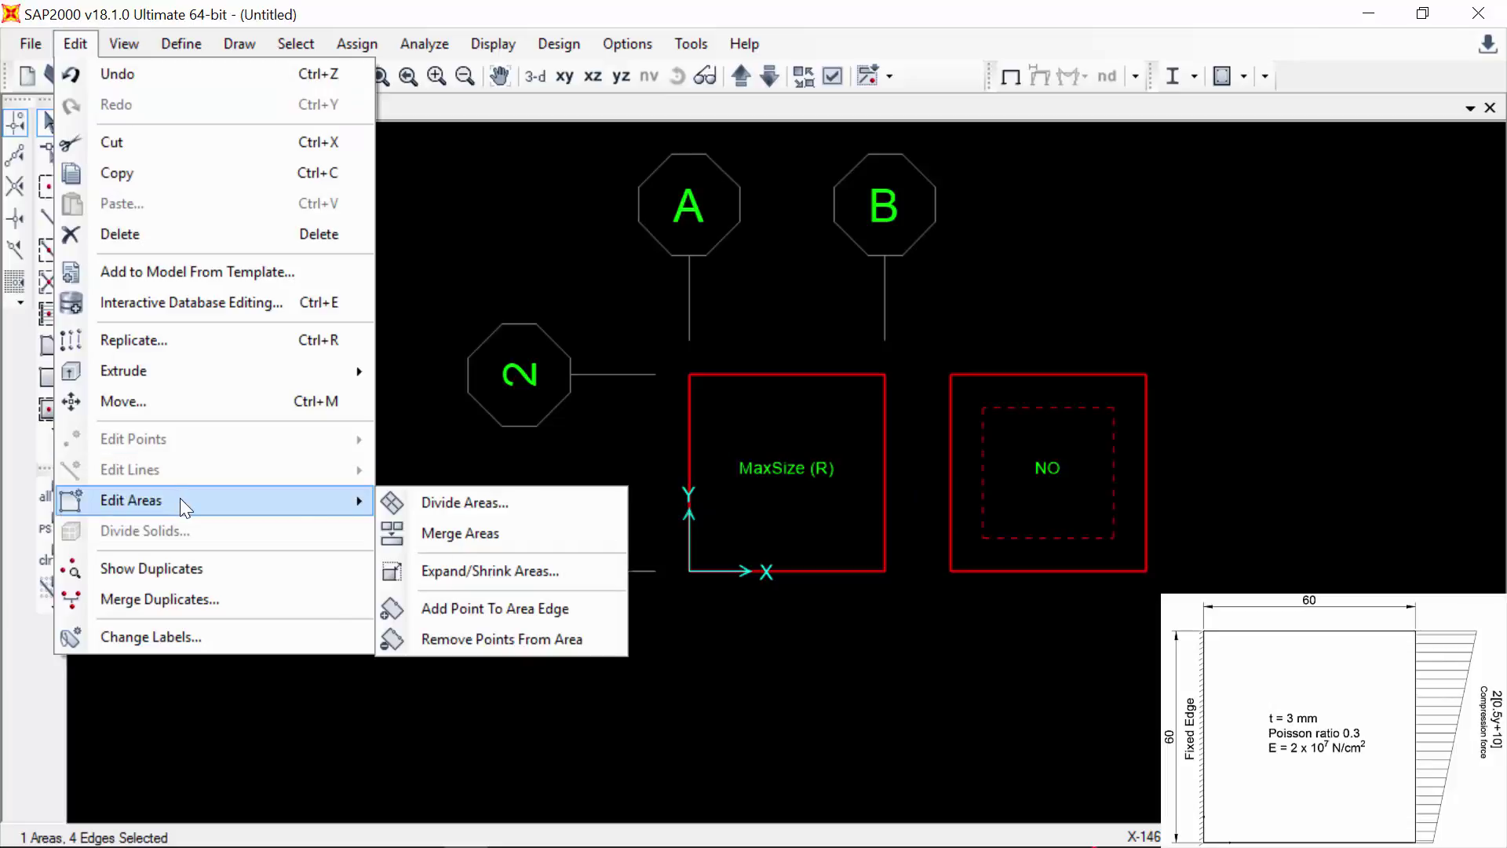
pyautogui.click(442, 506)
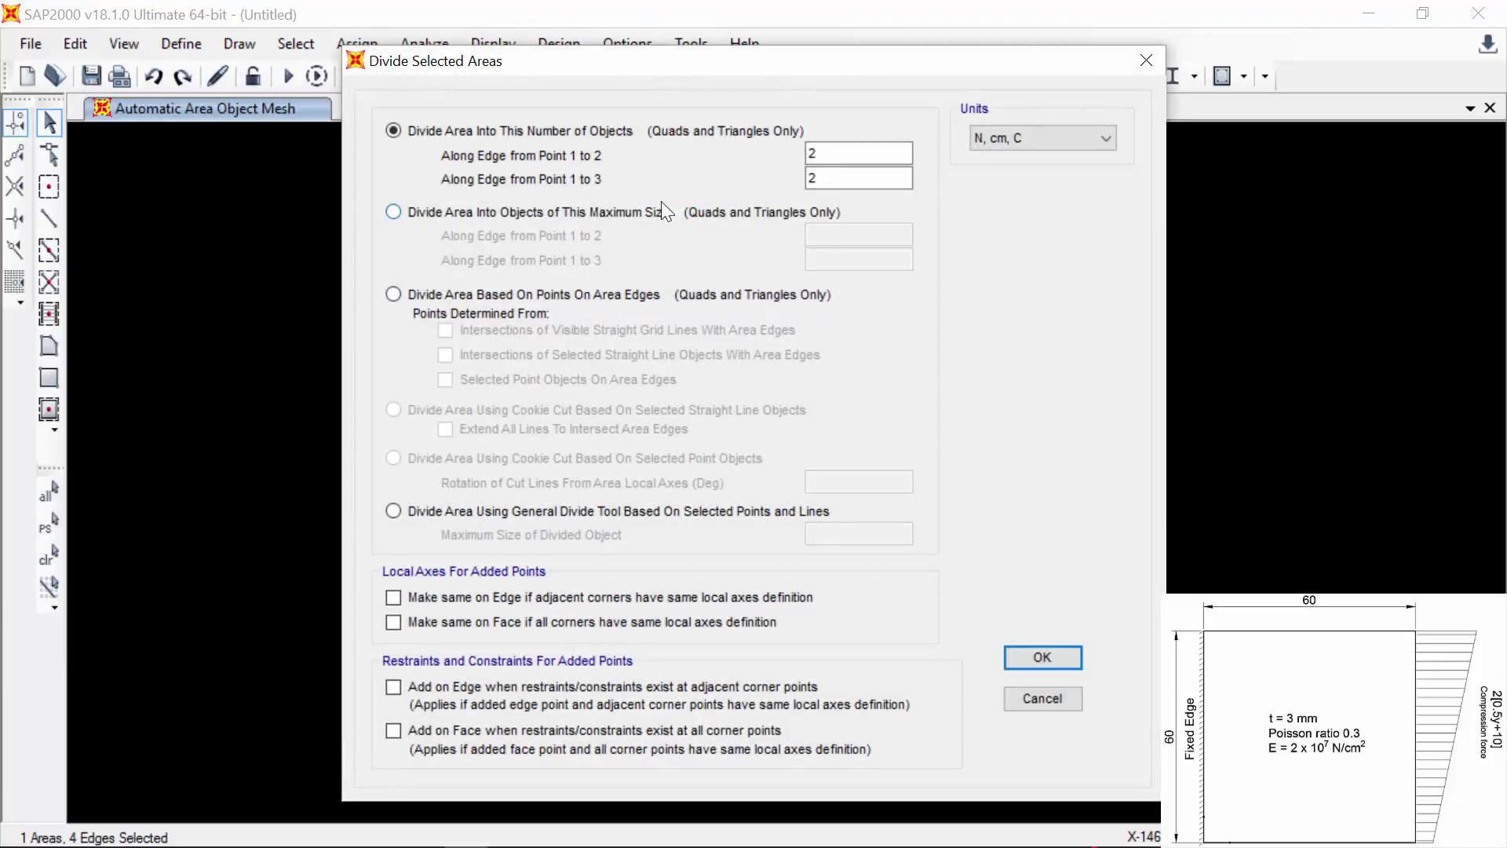
pyautogui.click(667, 210)
pyautogui.doubleClick(848, 235)
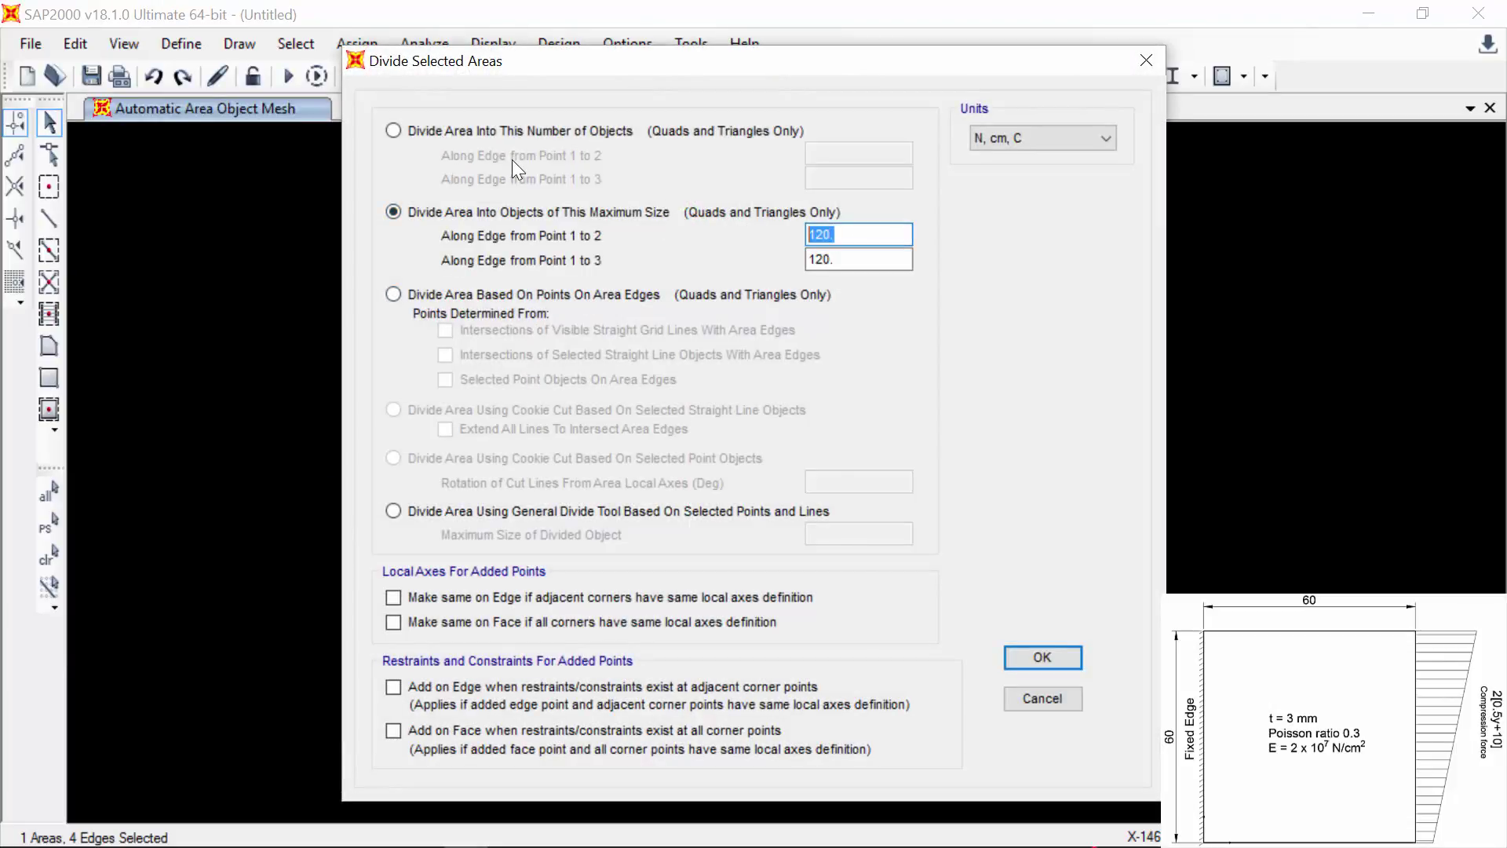
pyautogui.write('5')
pyautogui.doubleClick(847, 261)
pyautogui.write('5')
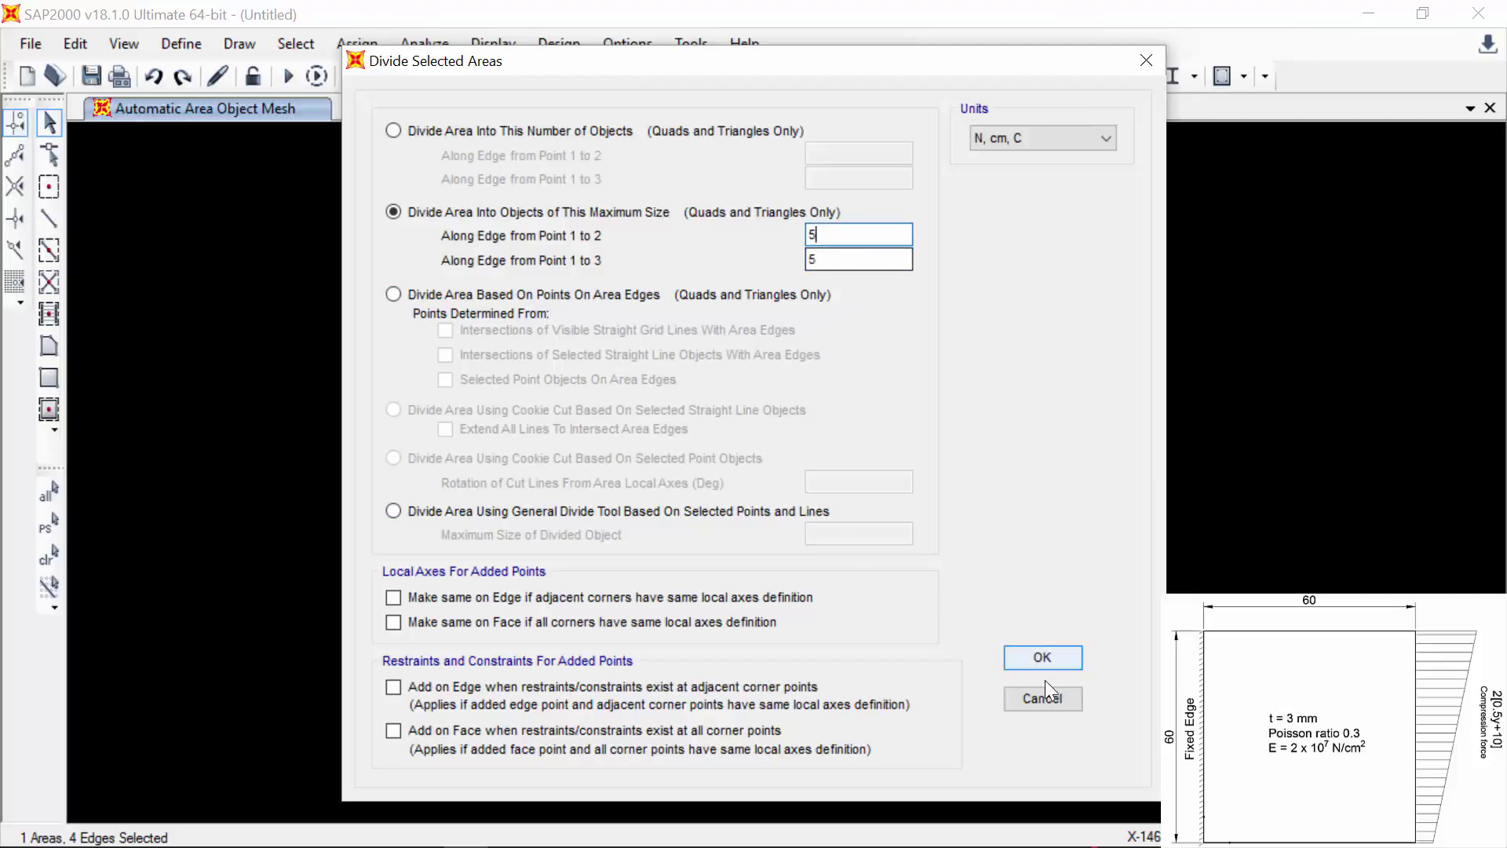
pyautogui.click(1043, 659)
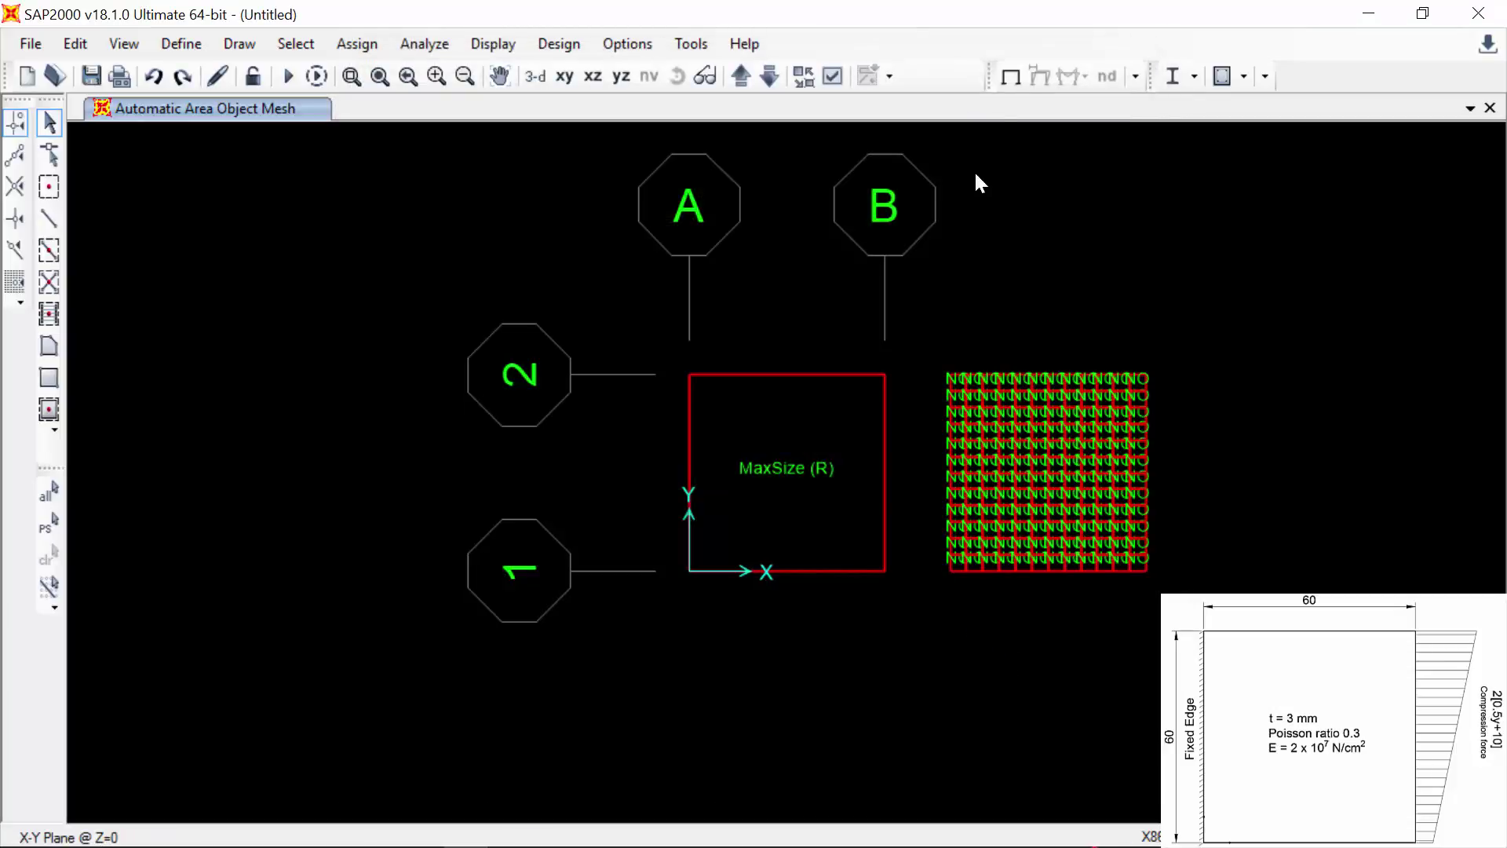
pyautogui.click(1011, 78)
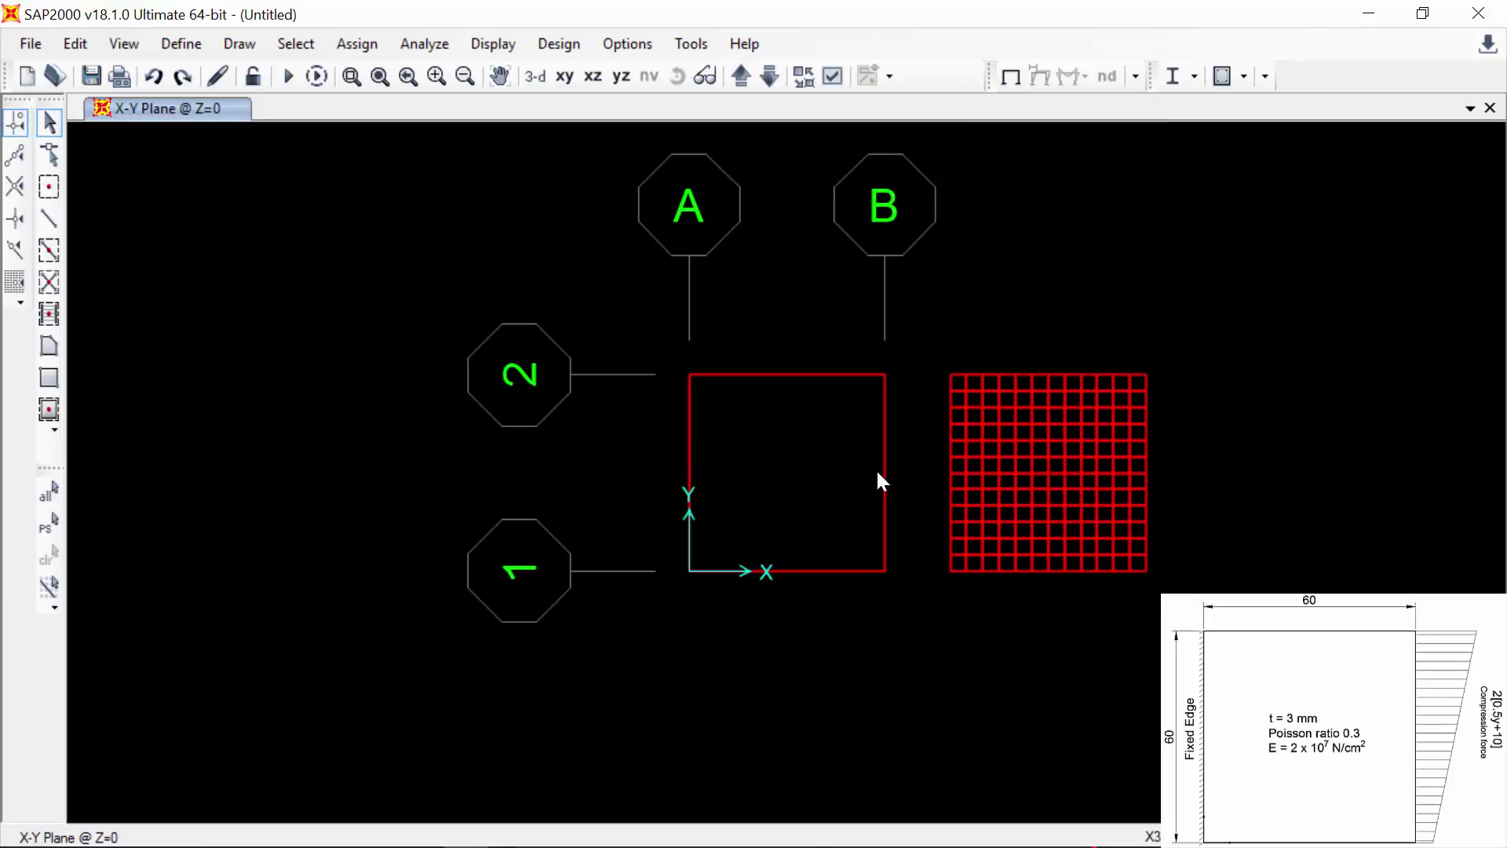
pyautogui.click(779, 435)
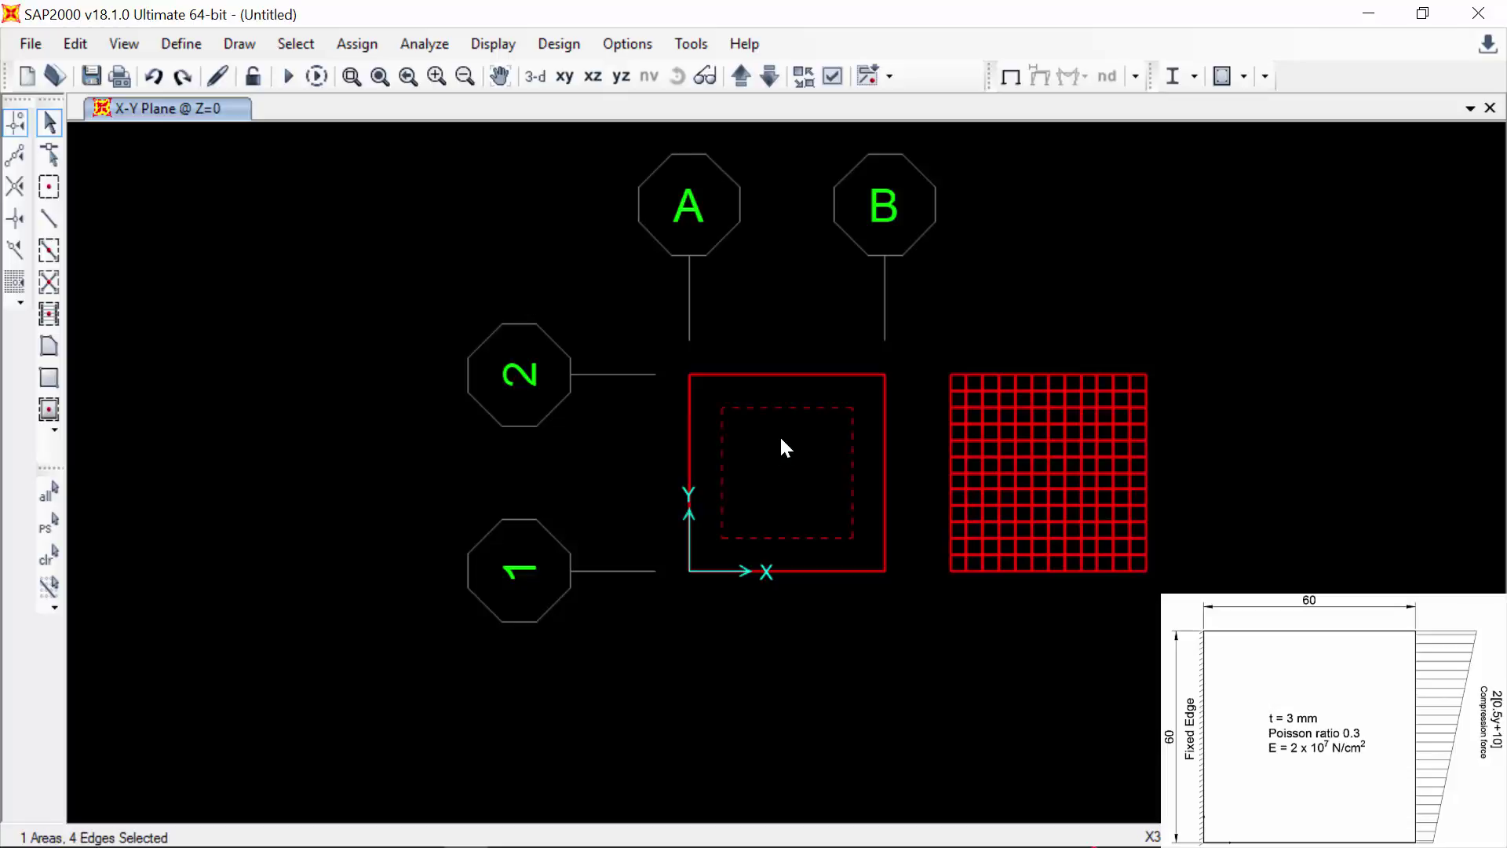
pyautogui.click(362, 45)
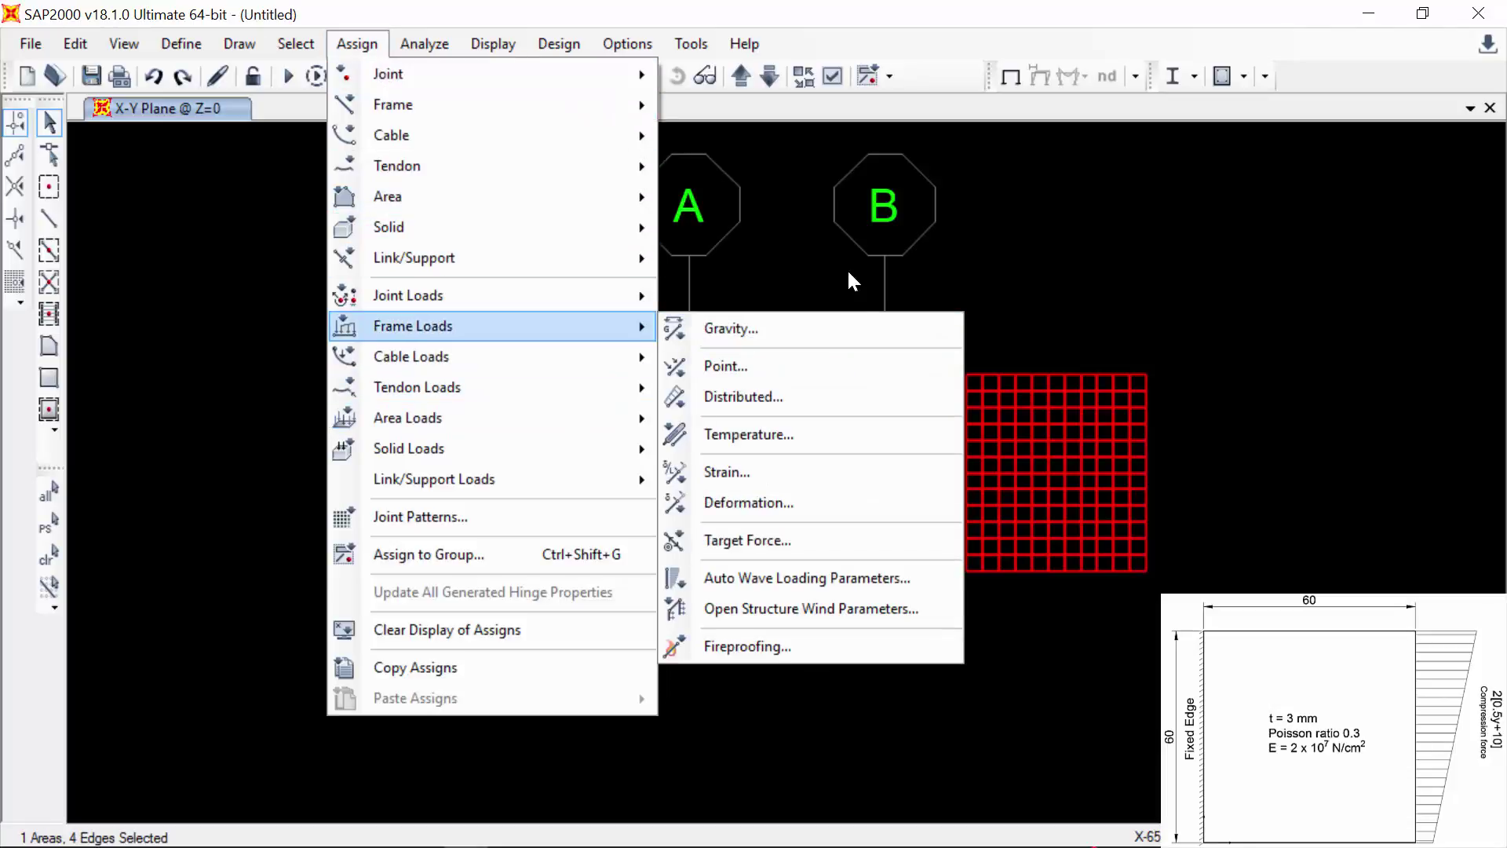
pyautogui.click(562, 157)
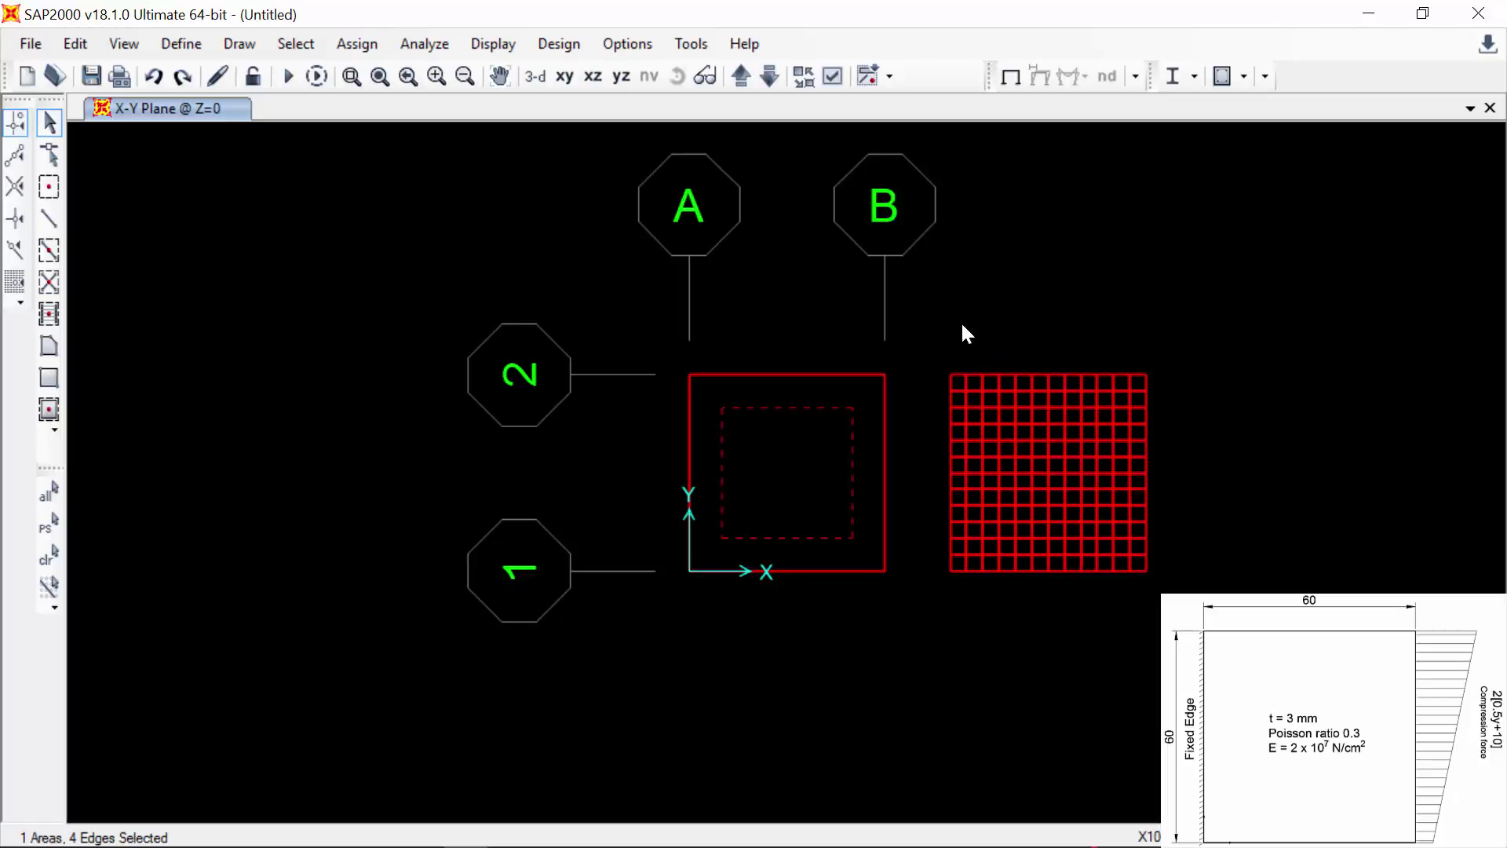
pyautogui.hotkey('ctrl', 'q')
# - Assign fully fixed joint restraints to the left corners of the original plate and all joints on the divided plate's left edge
pyautogui.click(688, 363)
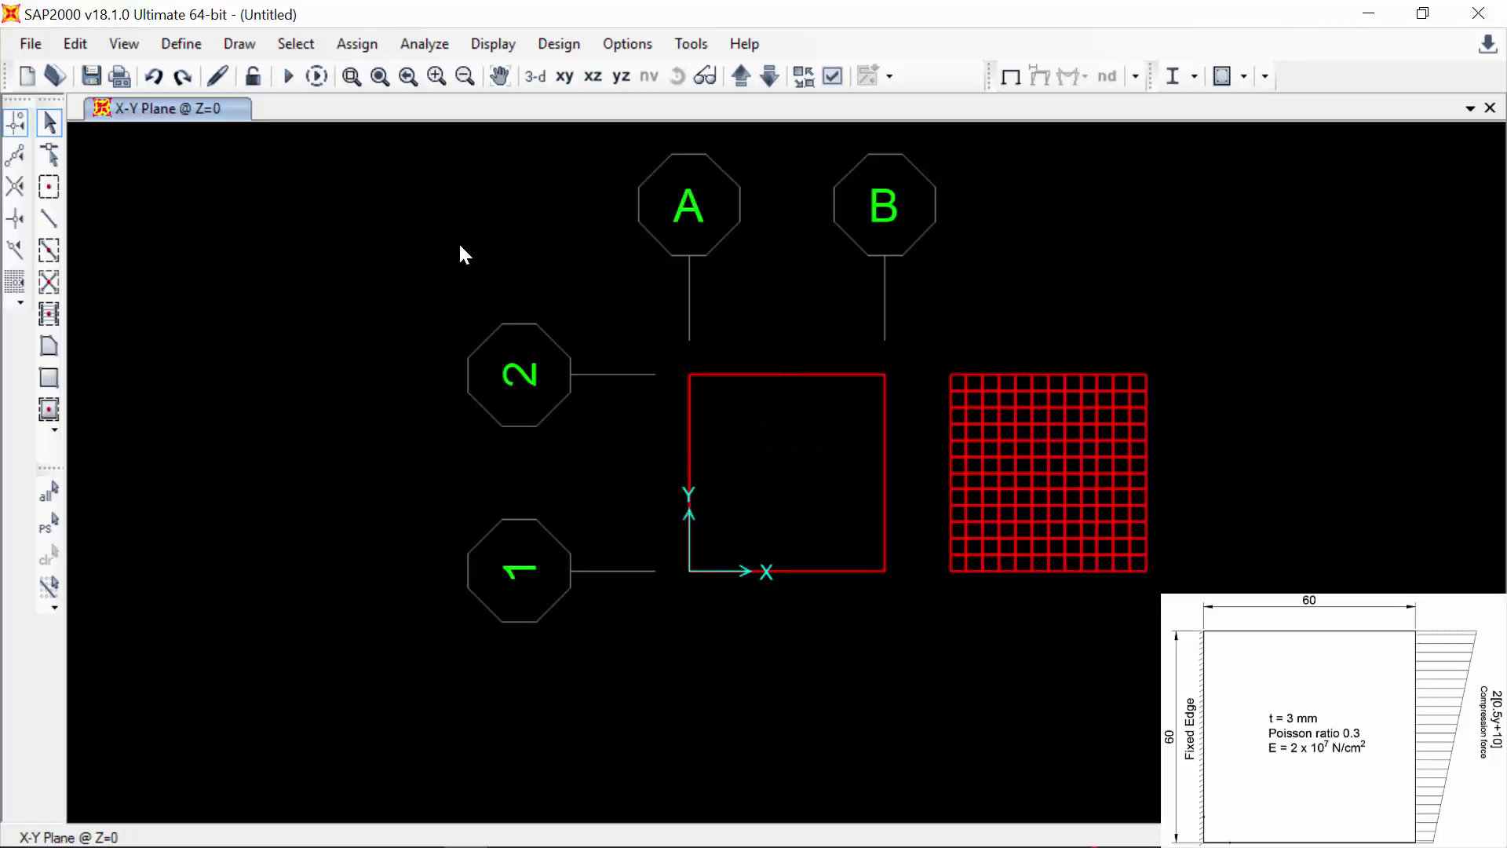
pyautogui.click(689, 571)
pyautogui.moveTo(918, 325); pyautogui.dragTo(955, 643)
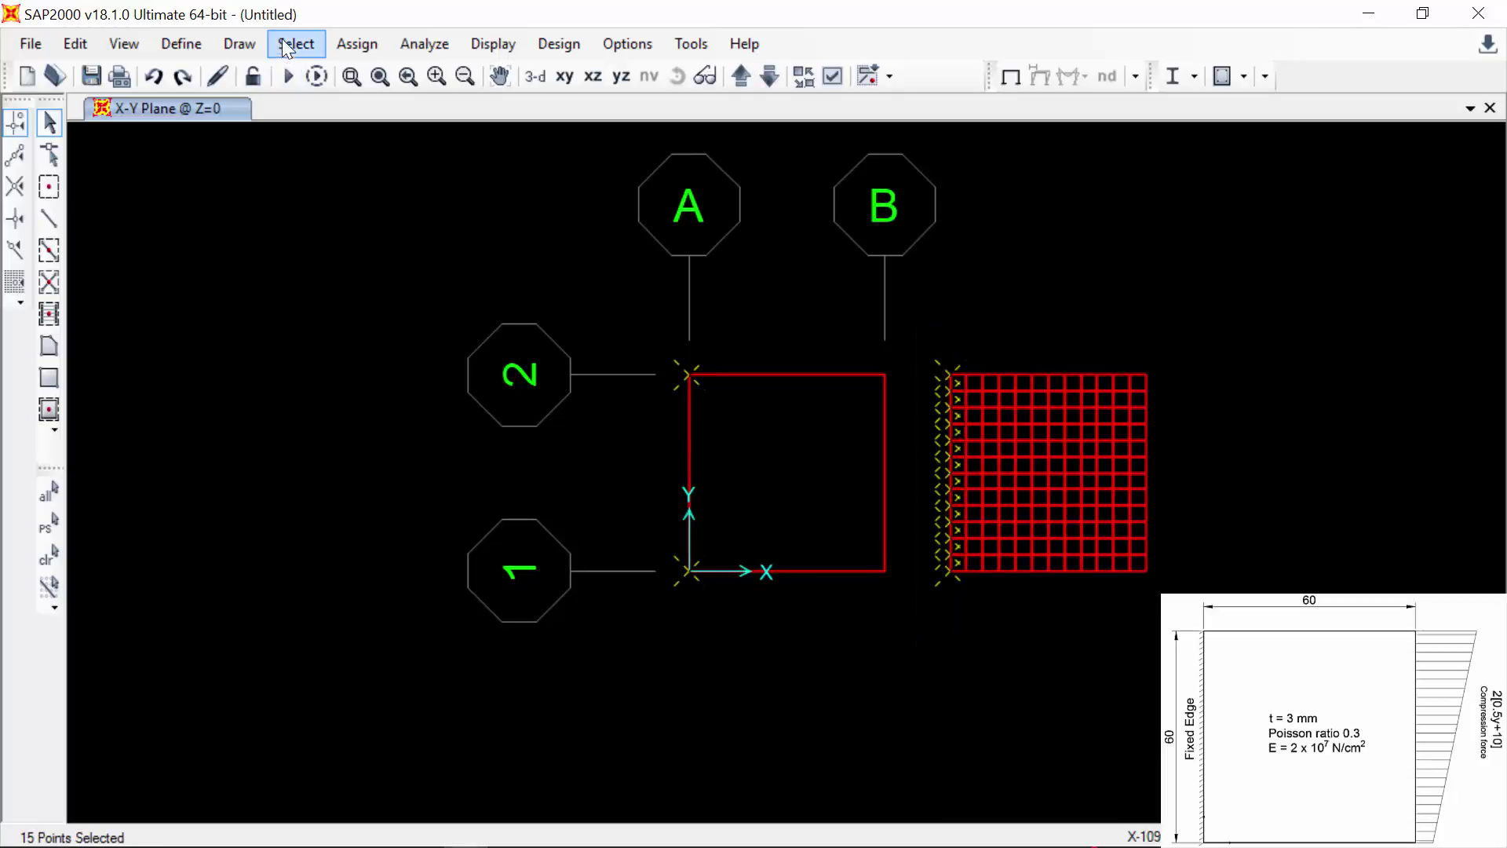
pyautogui.click(357, 43)
pyautogui.moveTo(549, 74)
pyautogui.click(707, 74)
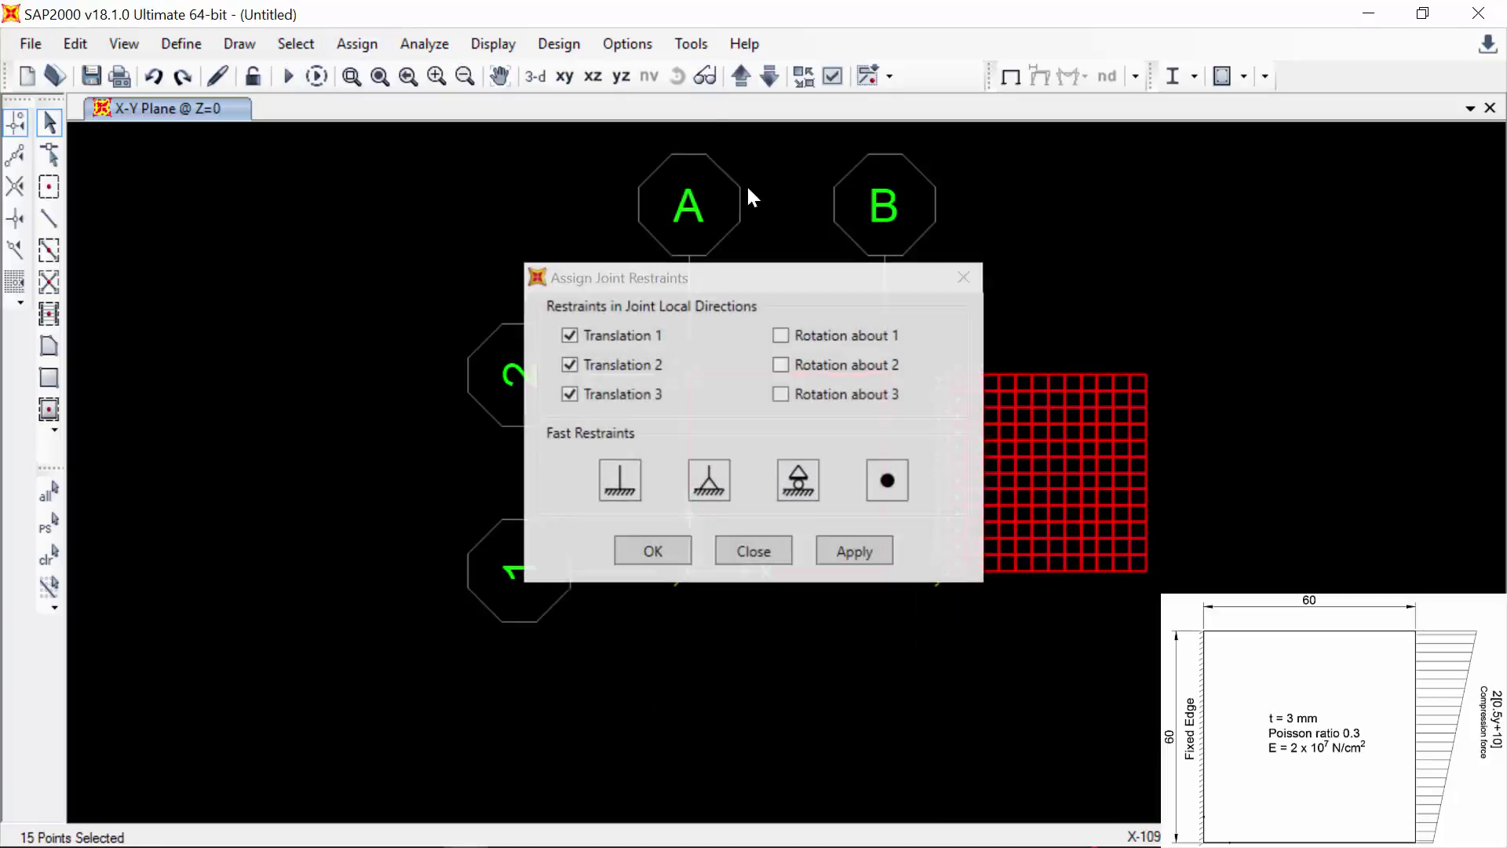
pyautogui.click(620, 480)
pyautogui.click(645, 548)
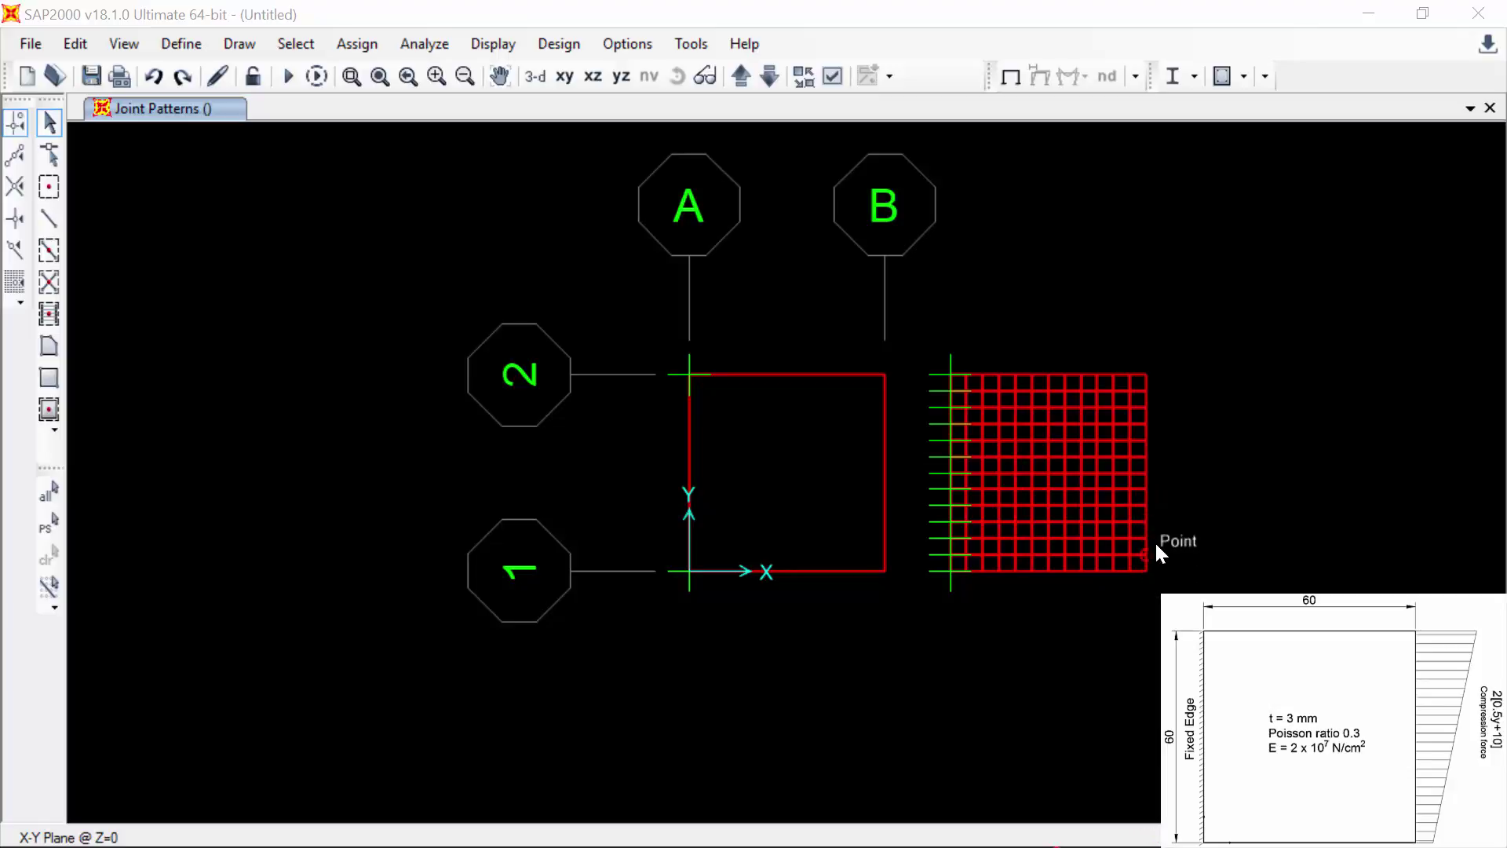
pyautogui.click(806, 468)
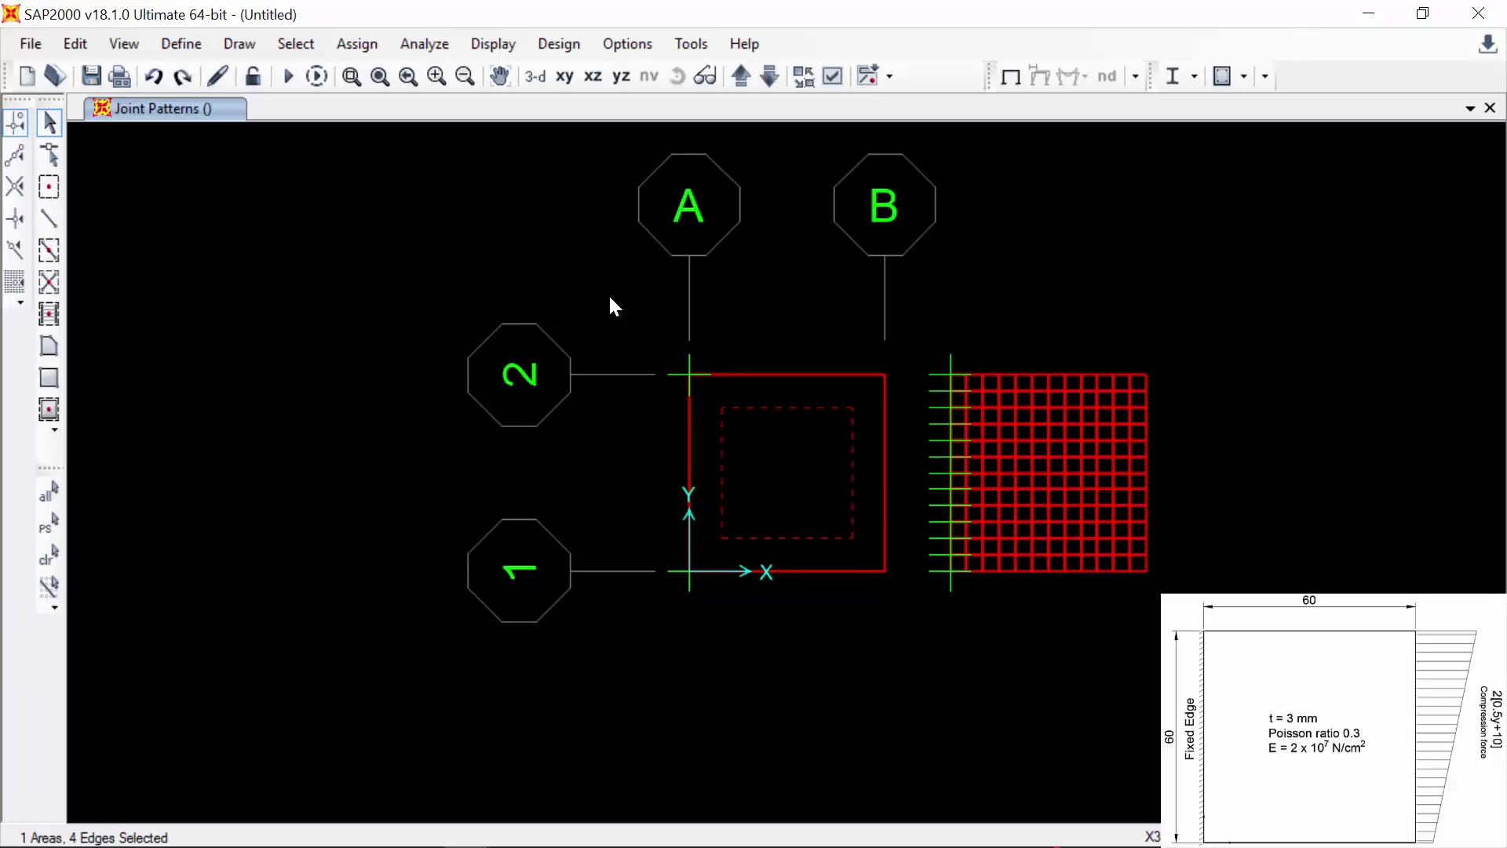
pyautogui.click(355, 47)
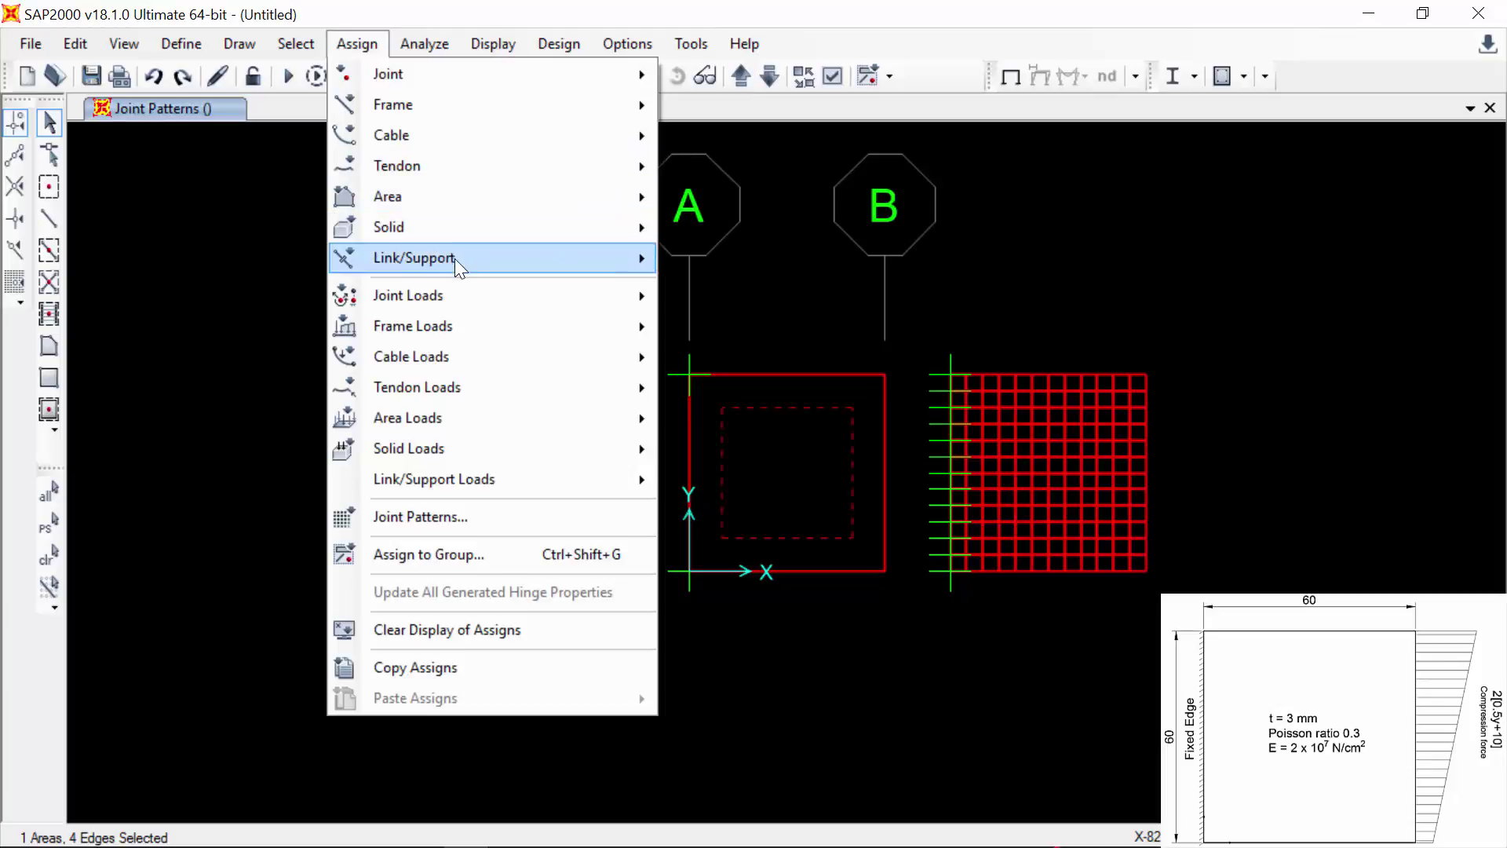
pyautogui.moveTo(454, 261)
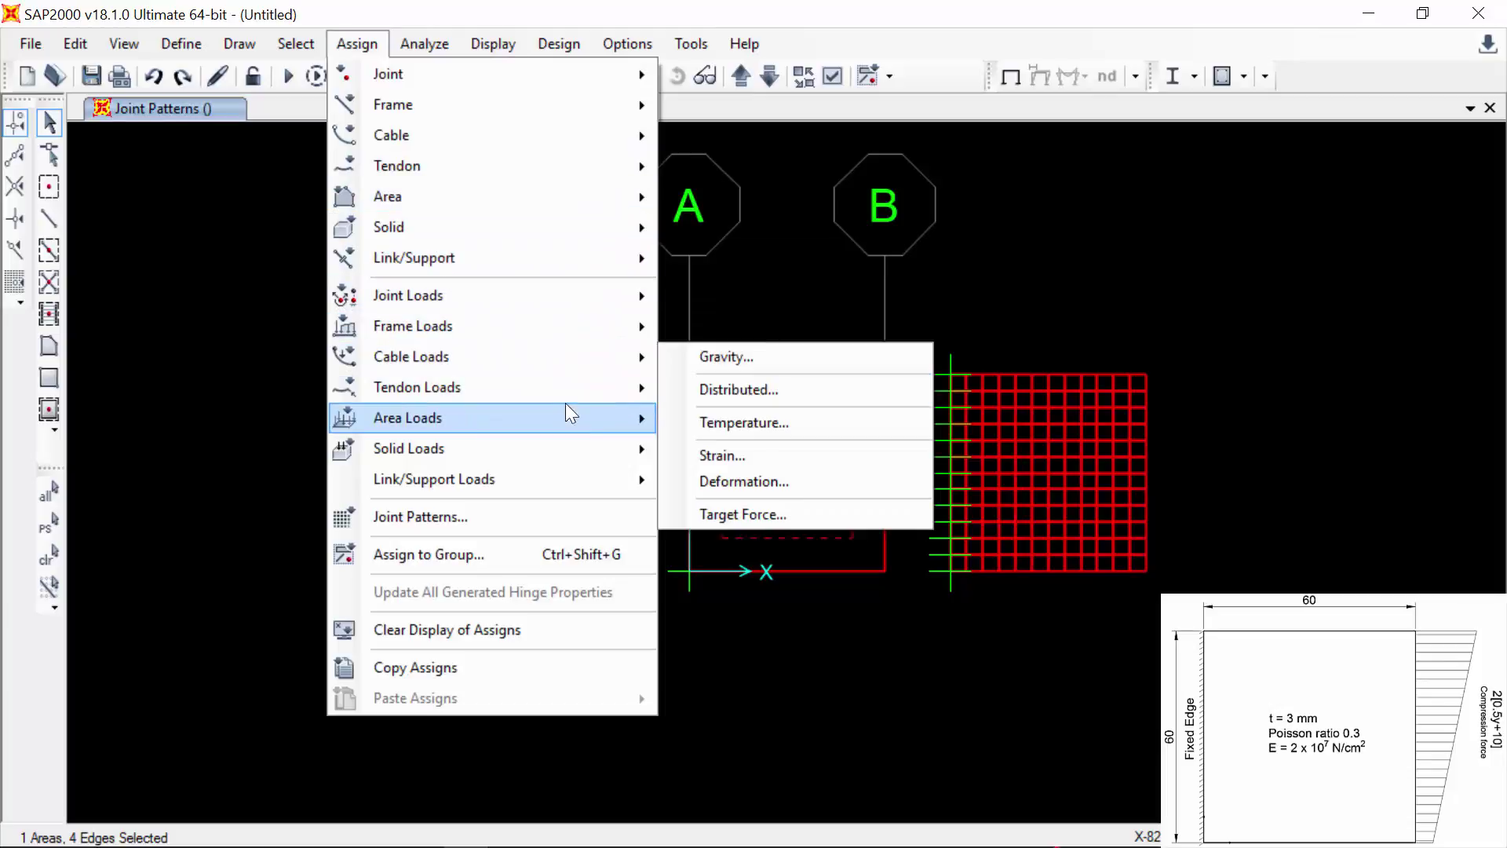
pyautogui.moveTo(591, 417)
pyautogui.press('Escape')
pyautogui.press('Escape')
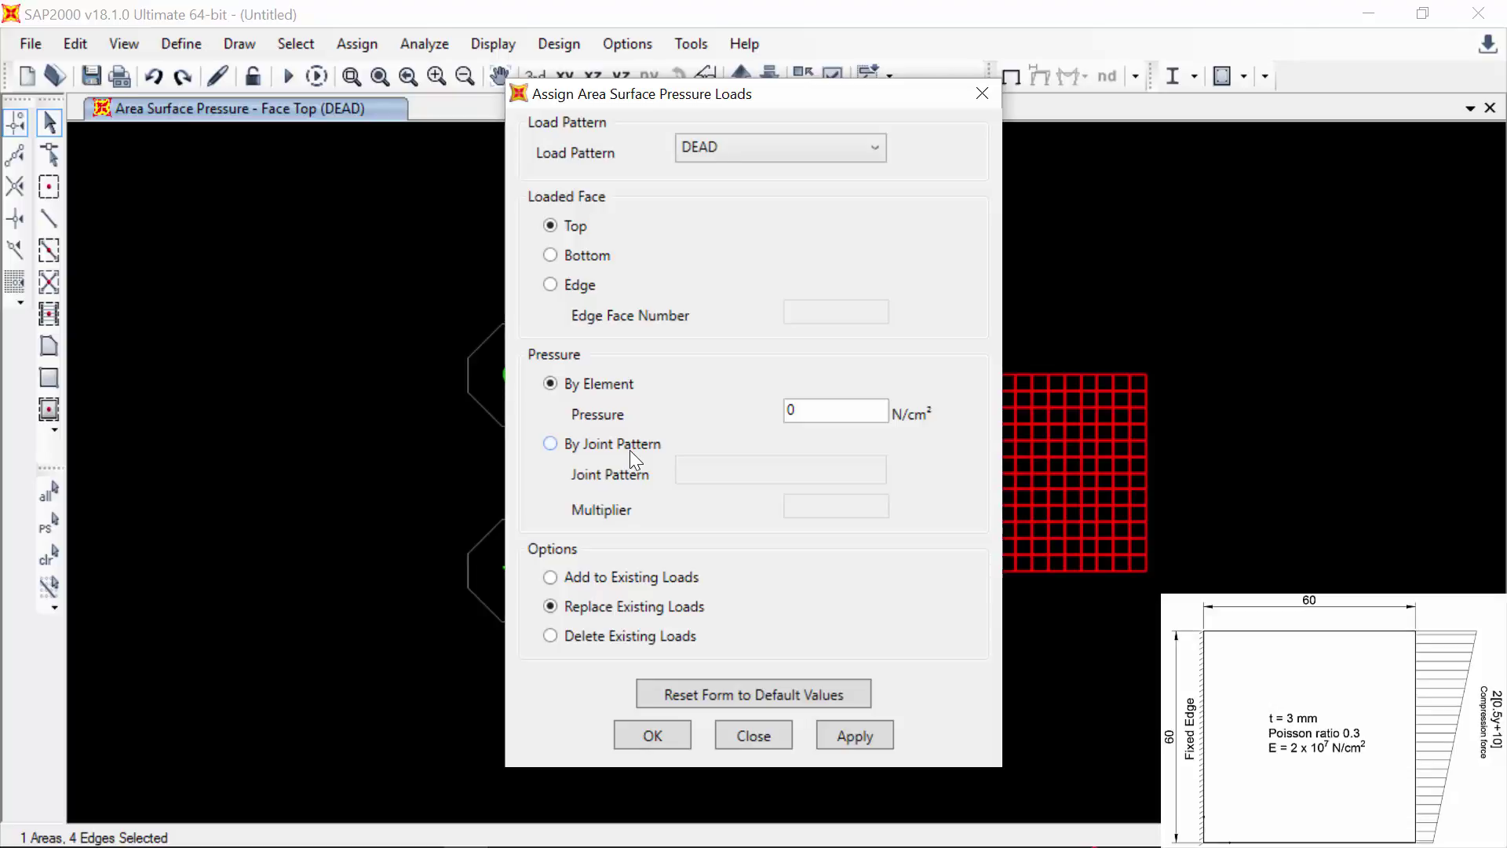
pyautogui.click(980, 93)
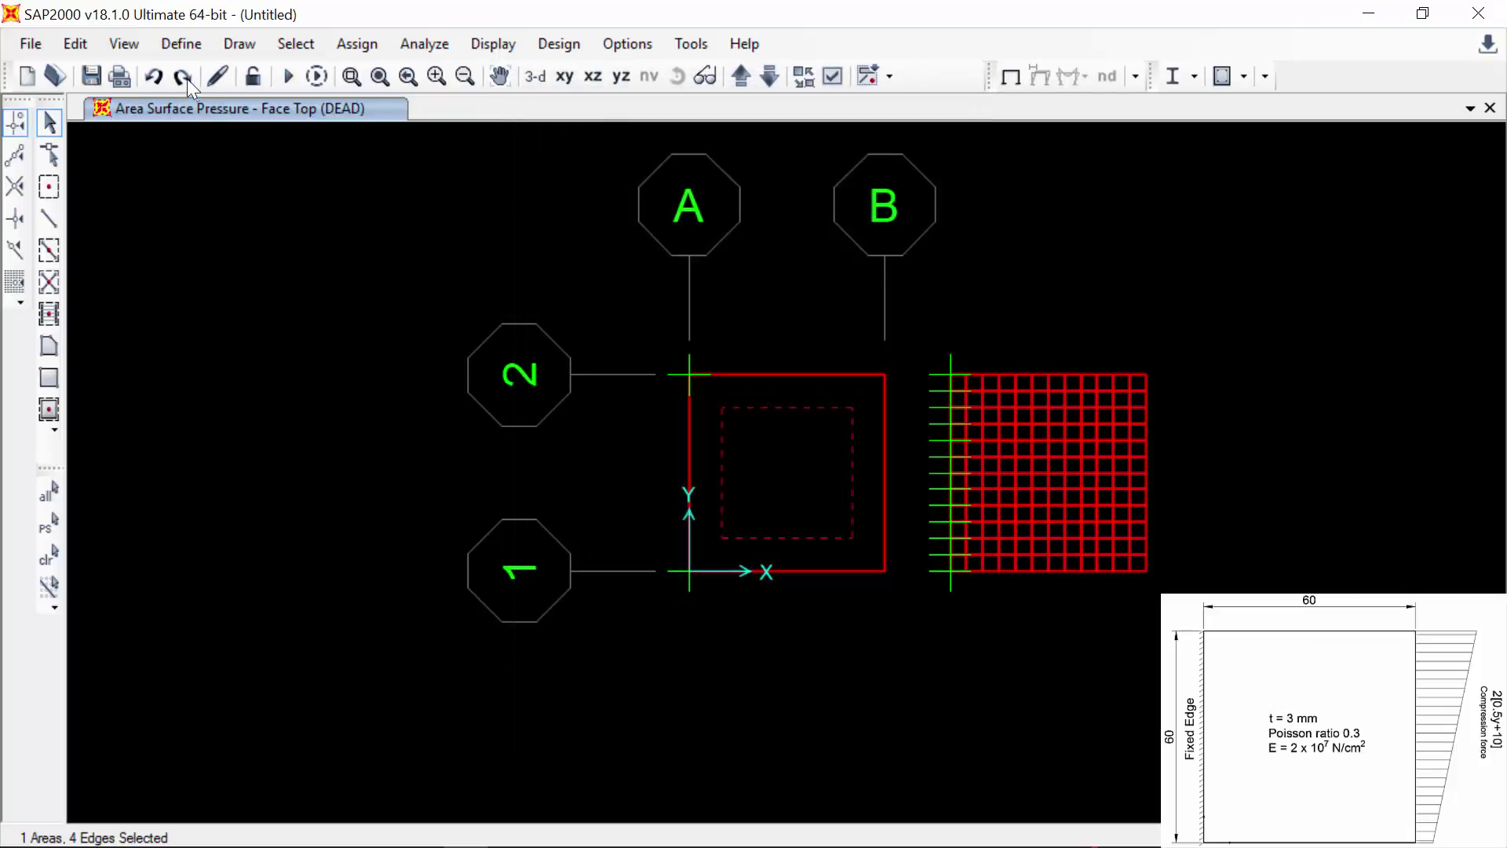
# - Check the list of defined joint pattern names and close it without making changes
pyautogui.click(181, 44)
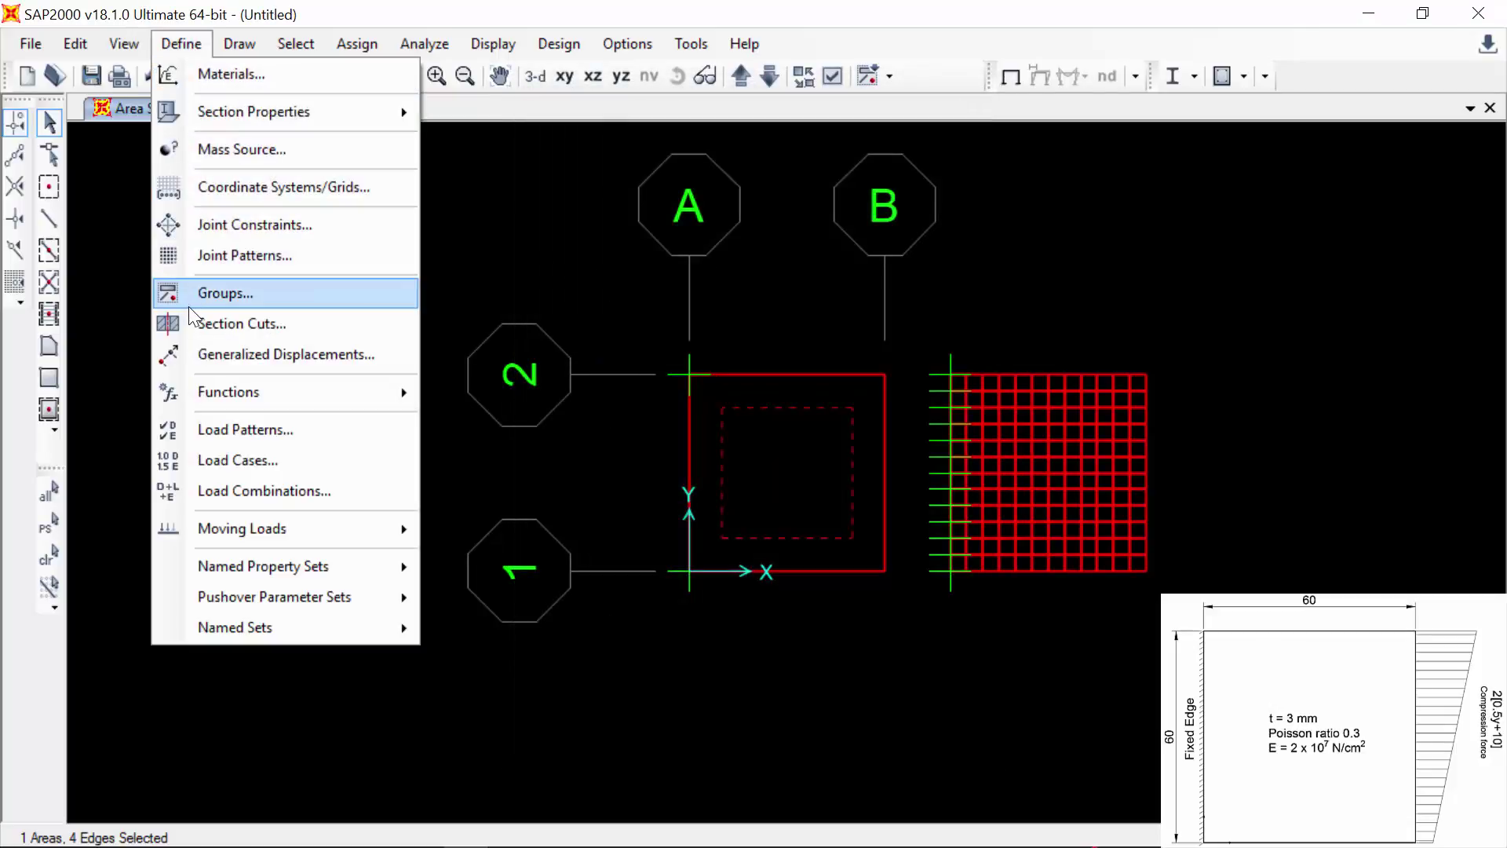
pyautogui.click(212, 256)
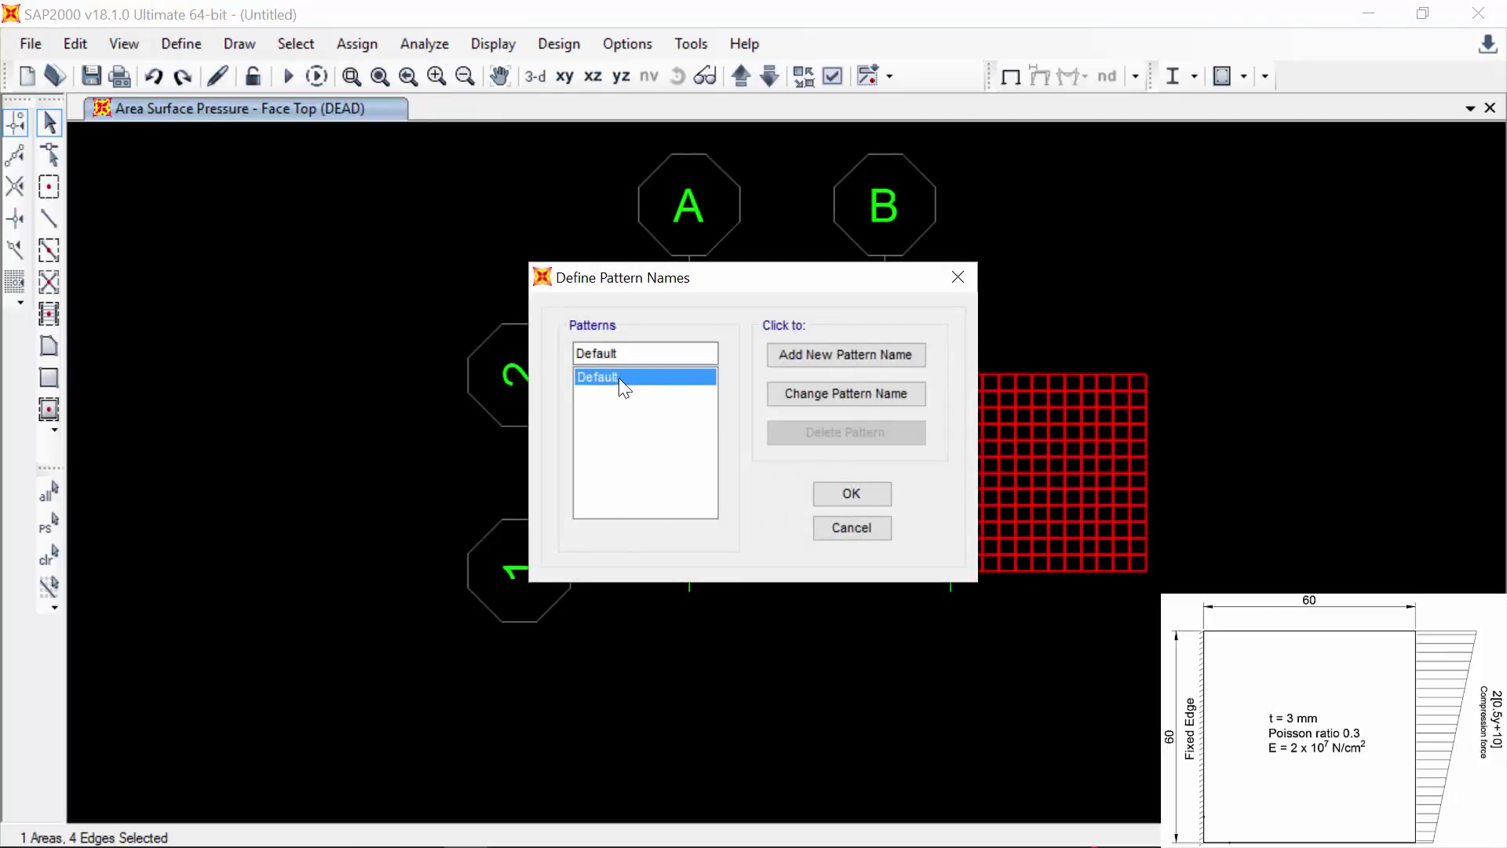
pyautogui.moveTo(617, 353); pyautogui.dragTo(546, 355)
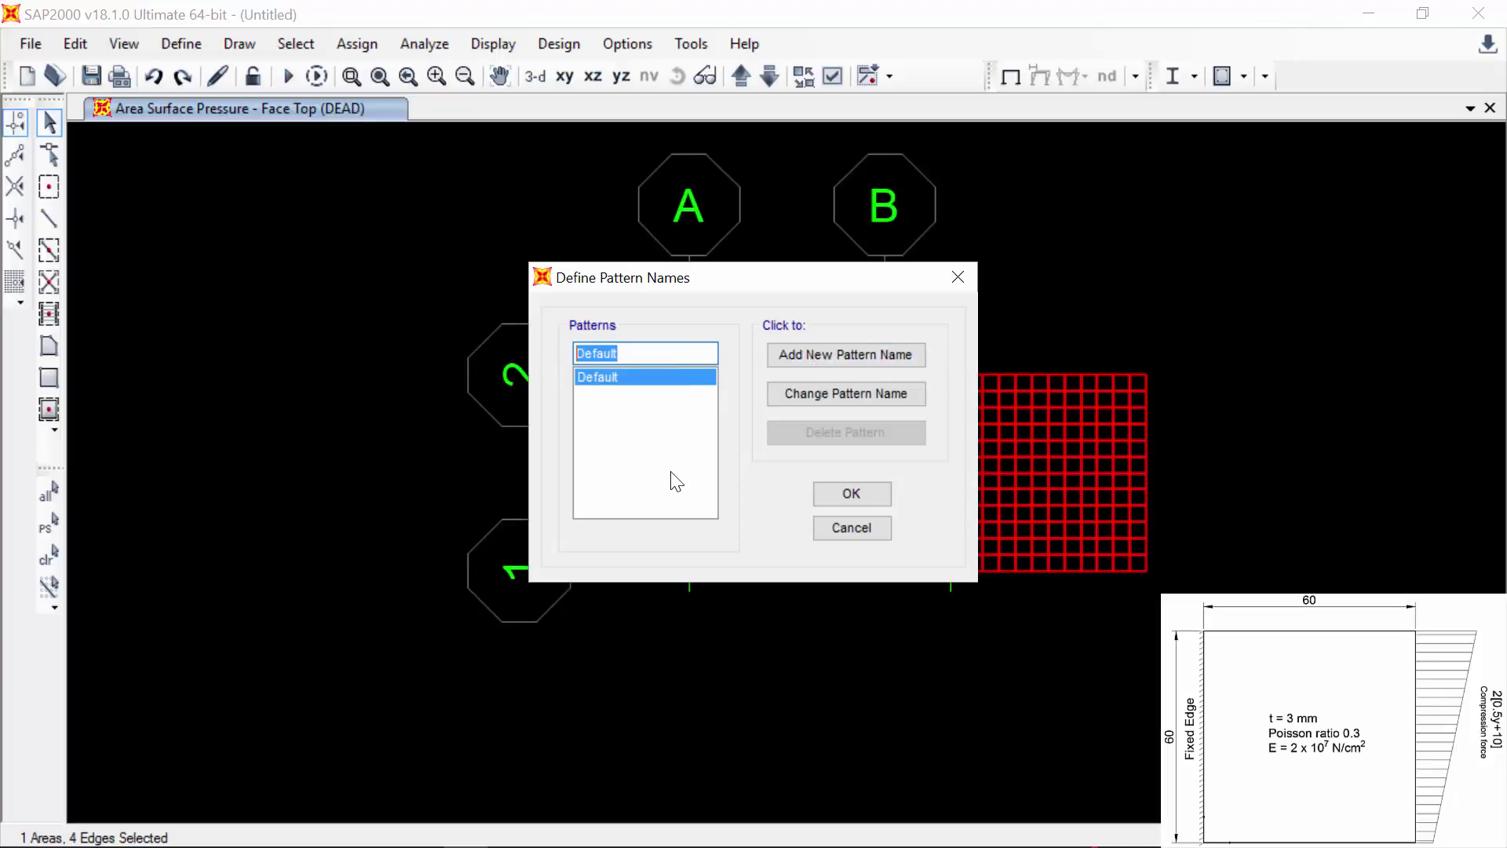
pyautogui.click(957, 278)
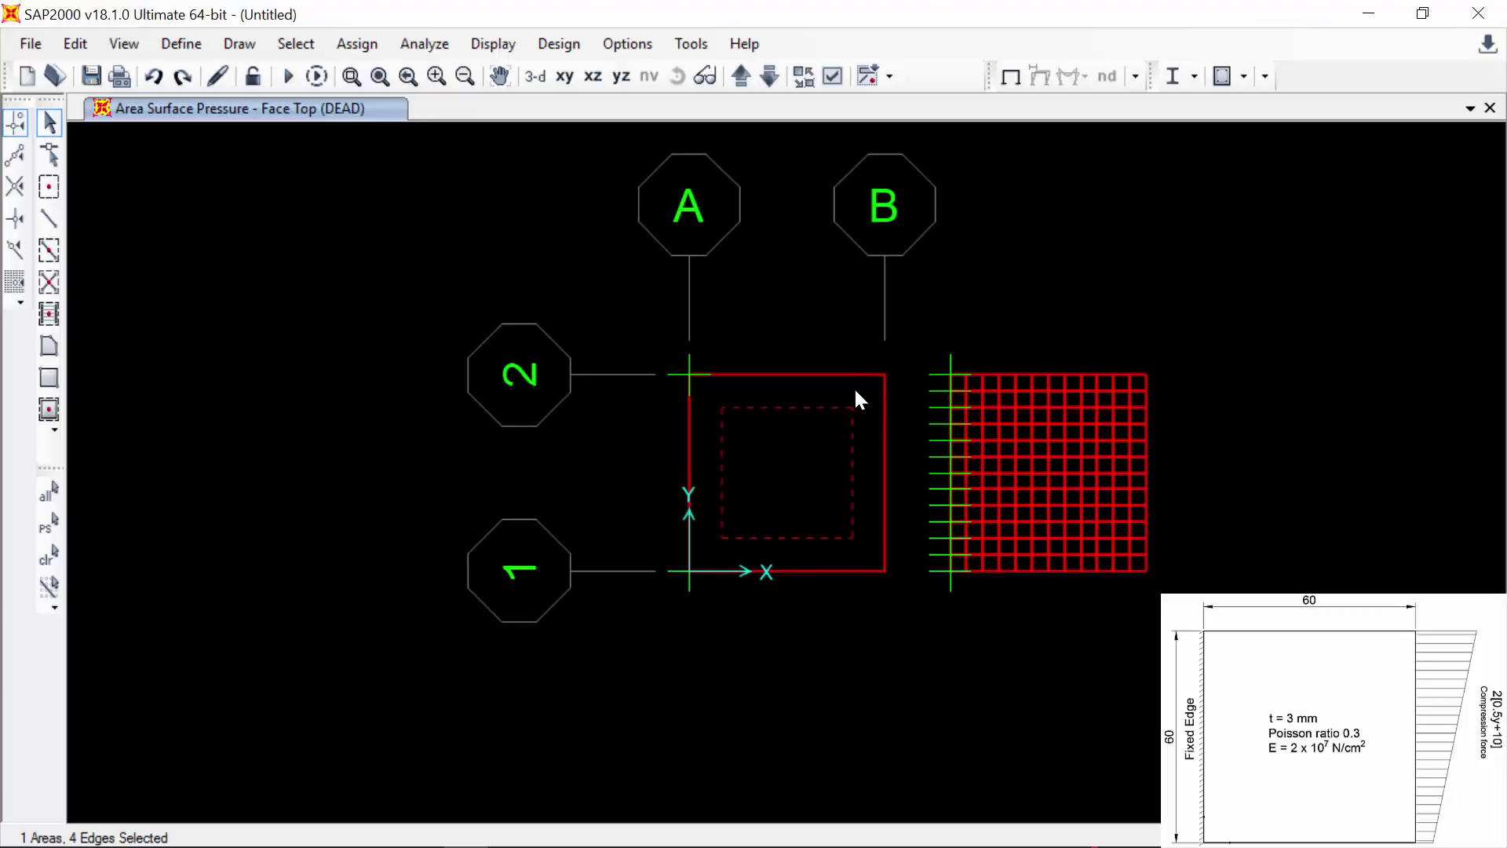
# - Select the original plate's two right corner joints and start a joint pattern assignment using the Default pattern
pyautogui.click(880, 372)
pyautogui.click(882, 375)
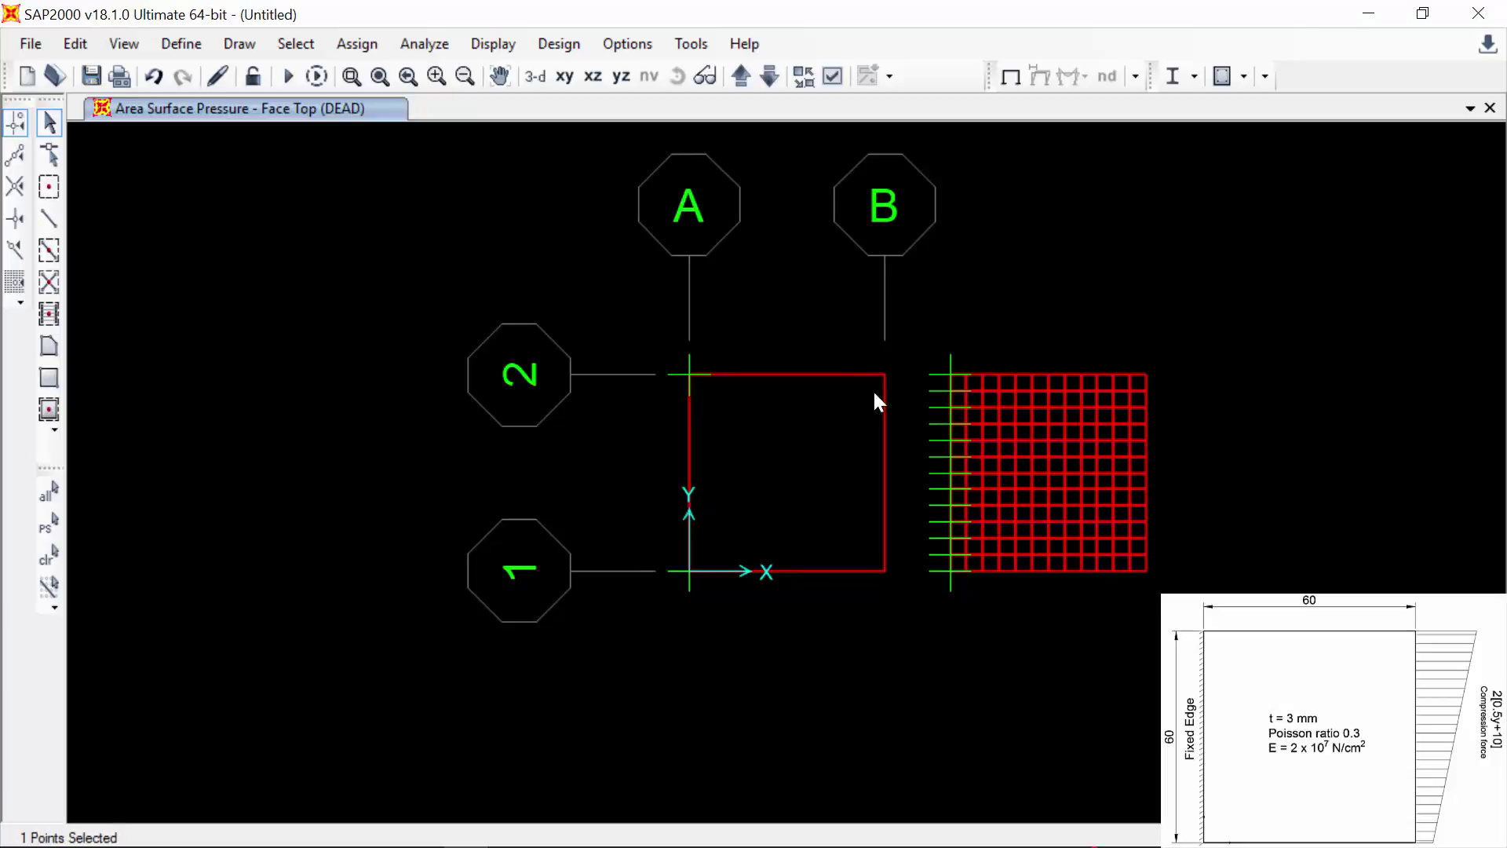
pyautogui.click(885, 569)
pyautogui.click(357, 44)
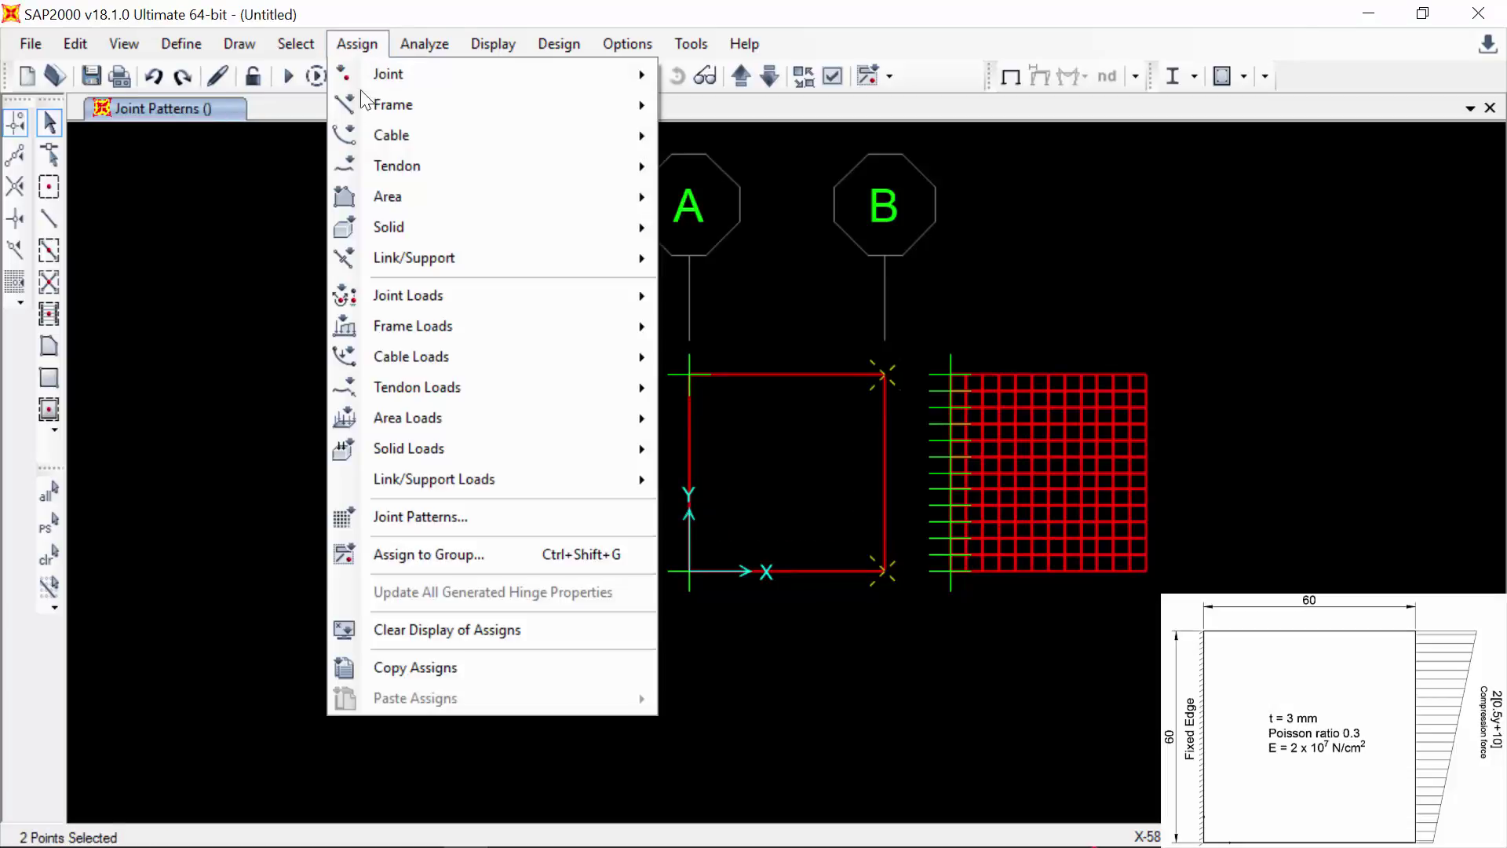
pyautogui.click(420, 517)
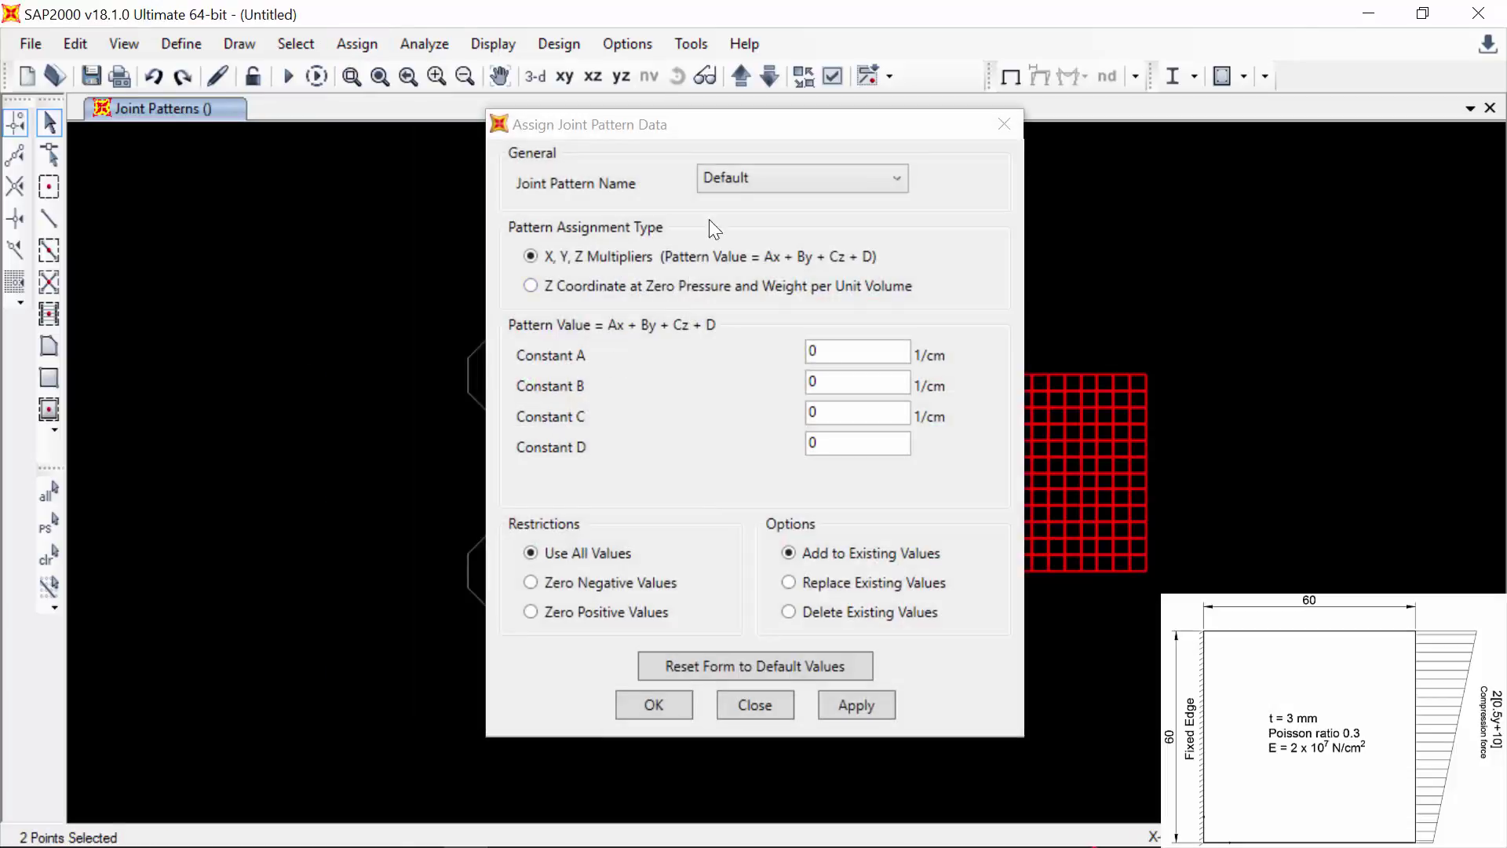
pyautogui.click(753, 179)
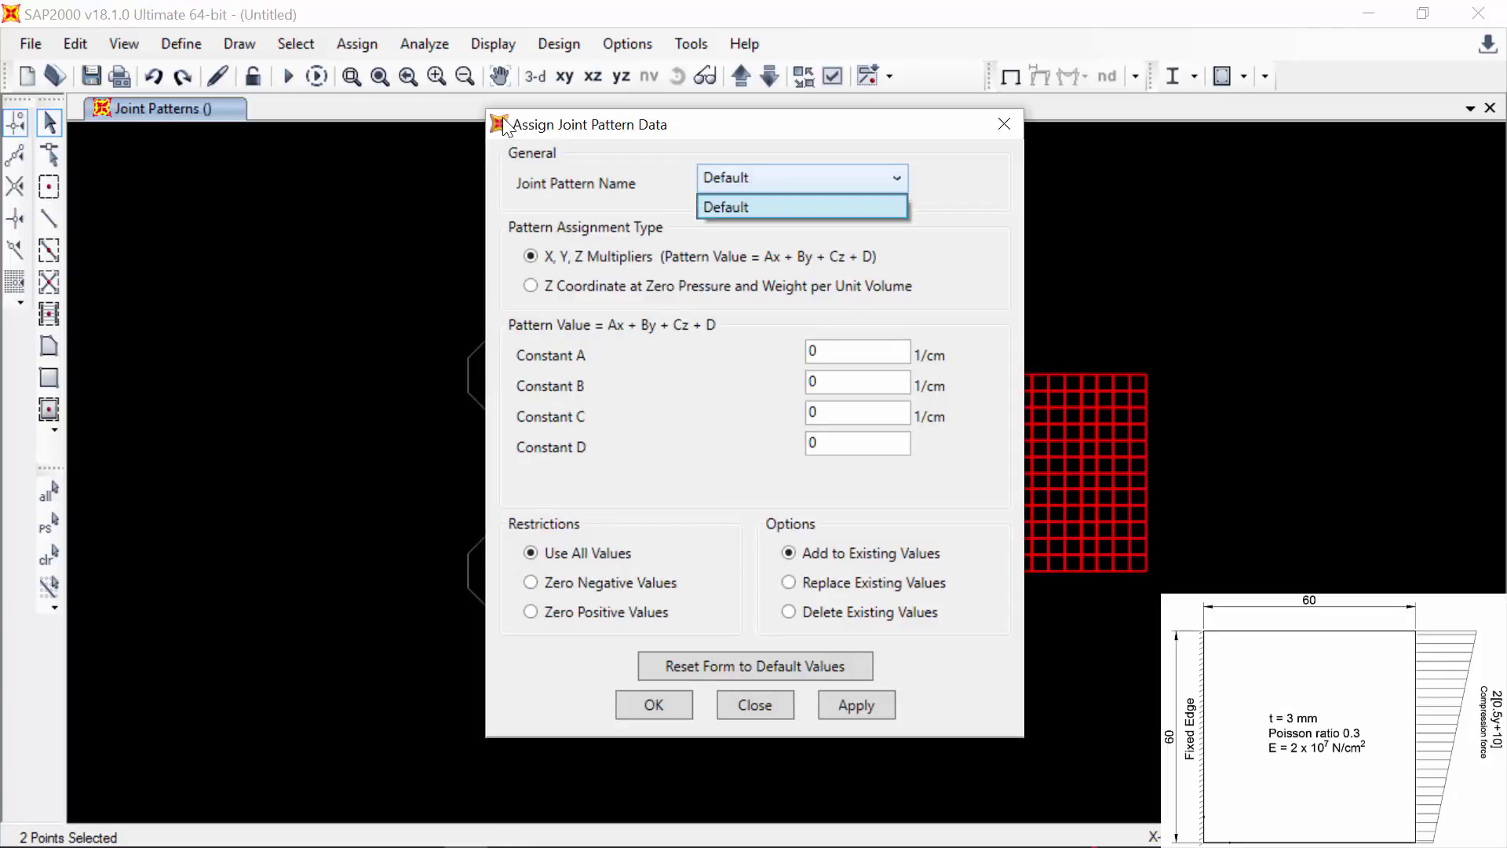
pyautogui.click(738, 182)
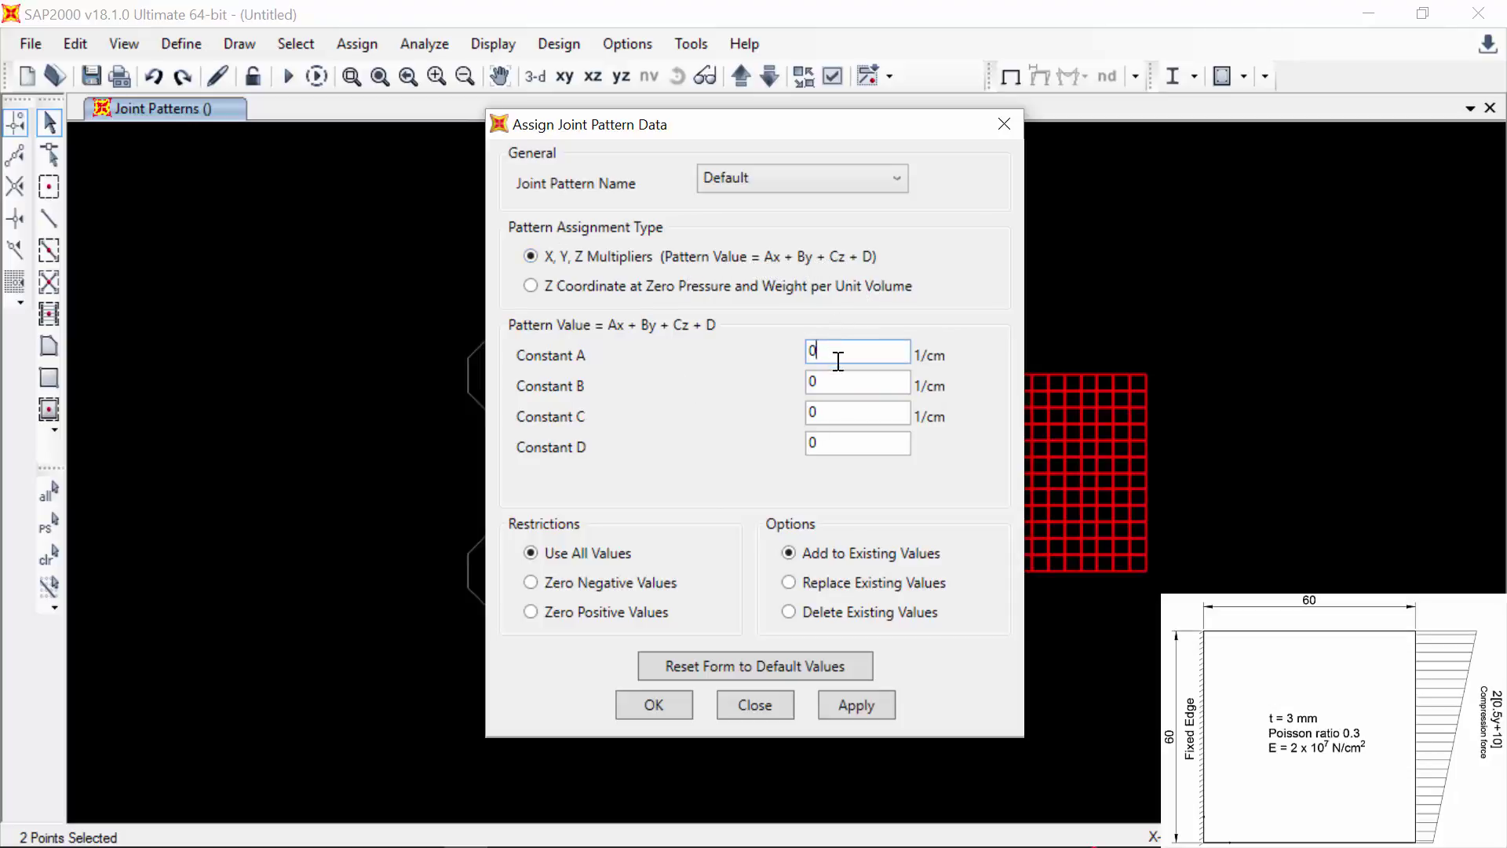
# - Assign the pattern with constant B 0.5 and constant D 10 to the selected corners, and inspect the upper corner joint's assignments
pyautogui.click(851, 442)
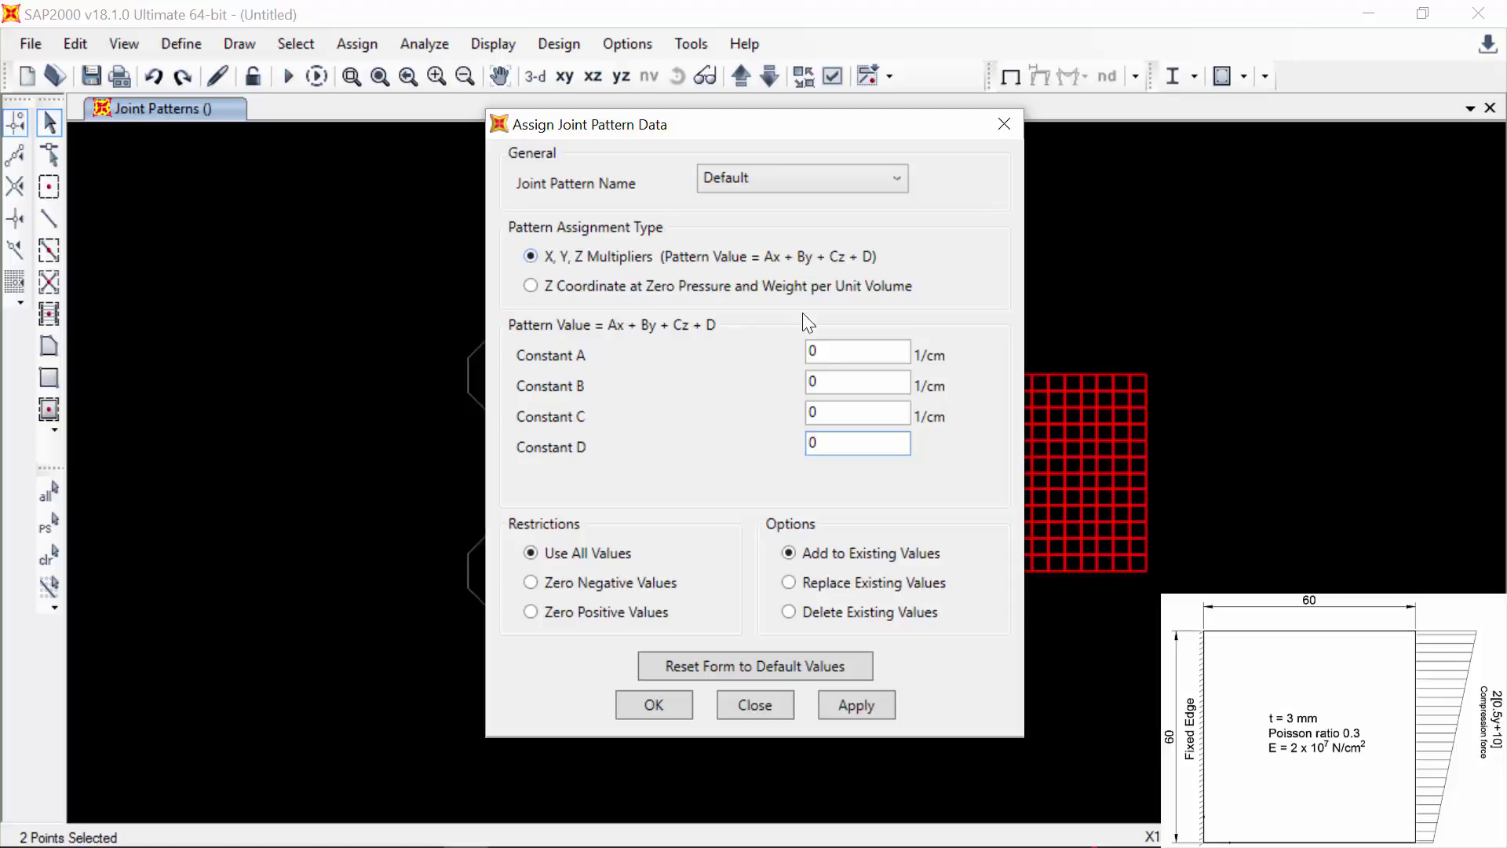
pyautogui.click(840, 384)
pyautogui.write('0.5')
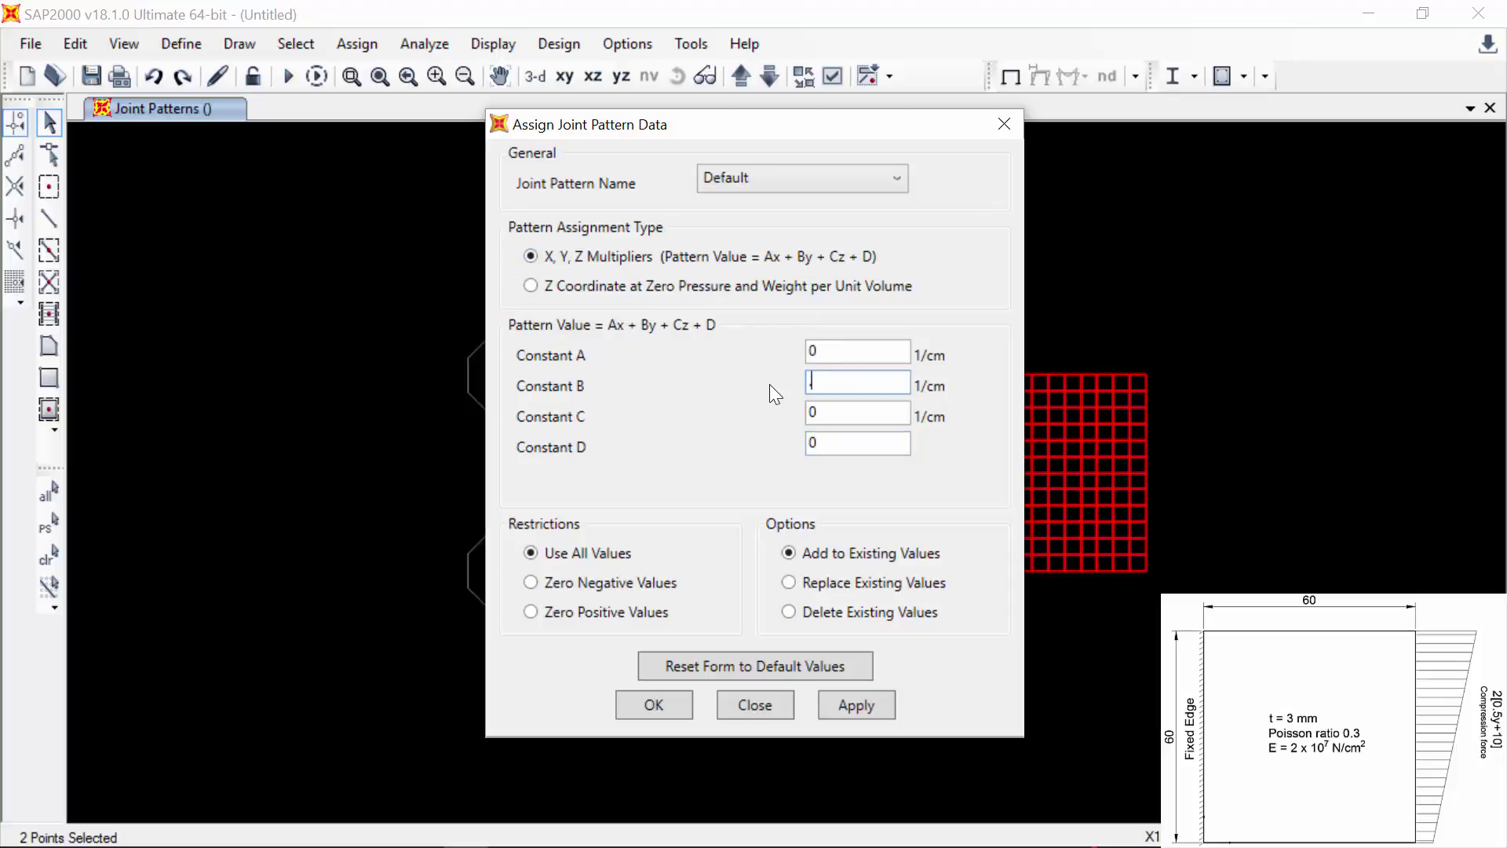
pyautogui.press('Tab')
pyautogui.press('Tab')
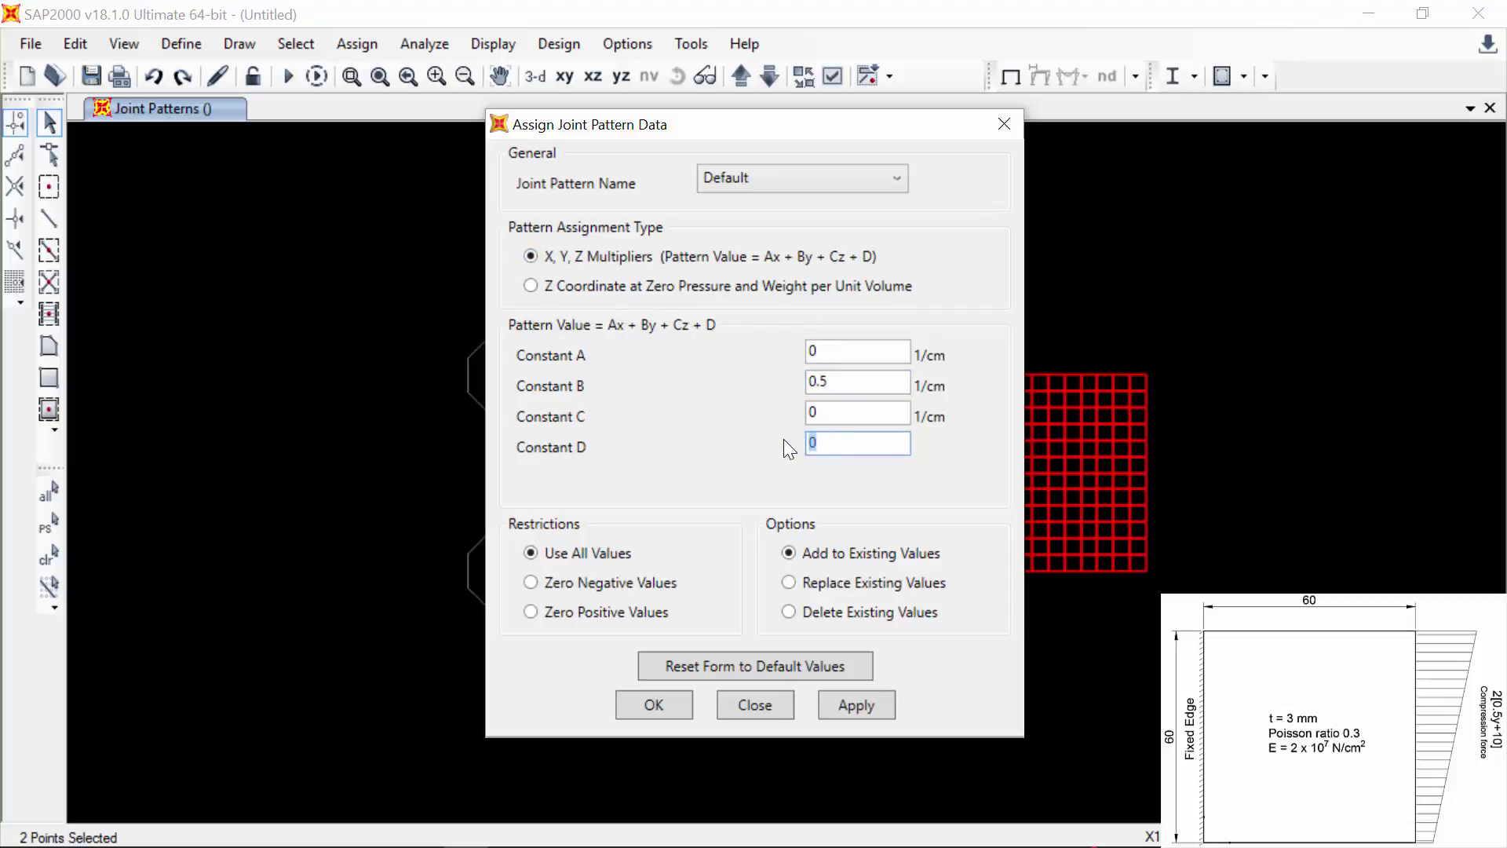
pyautogui.write('10')
pyautogui.click(850, 416)
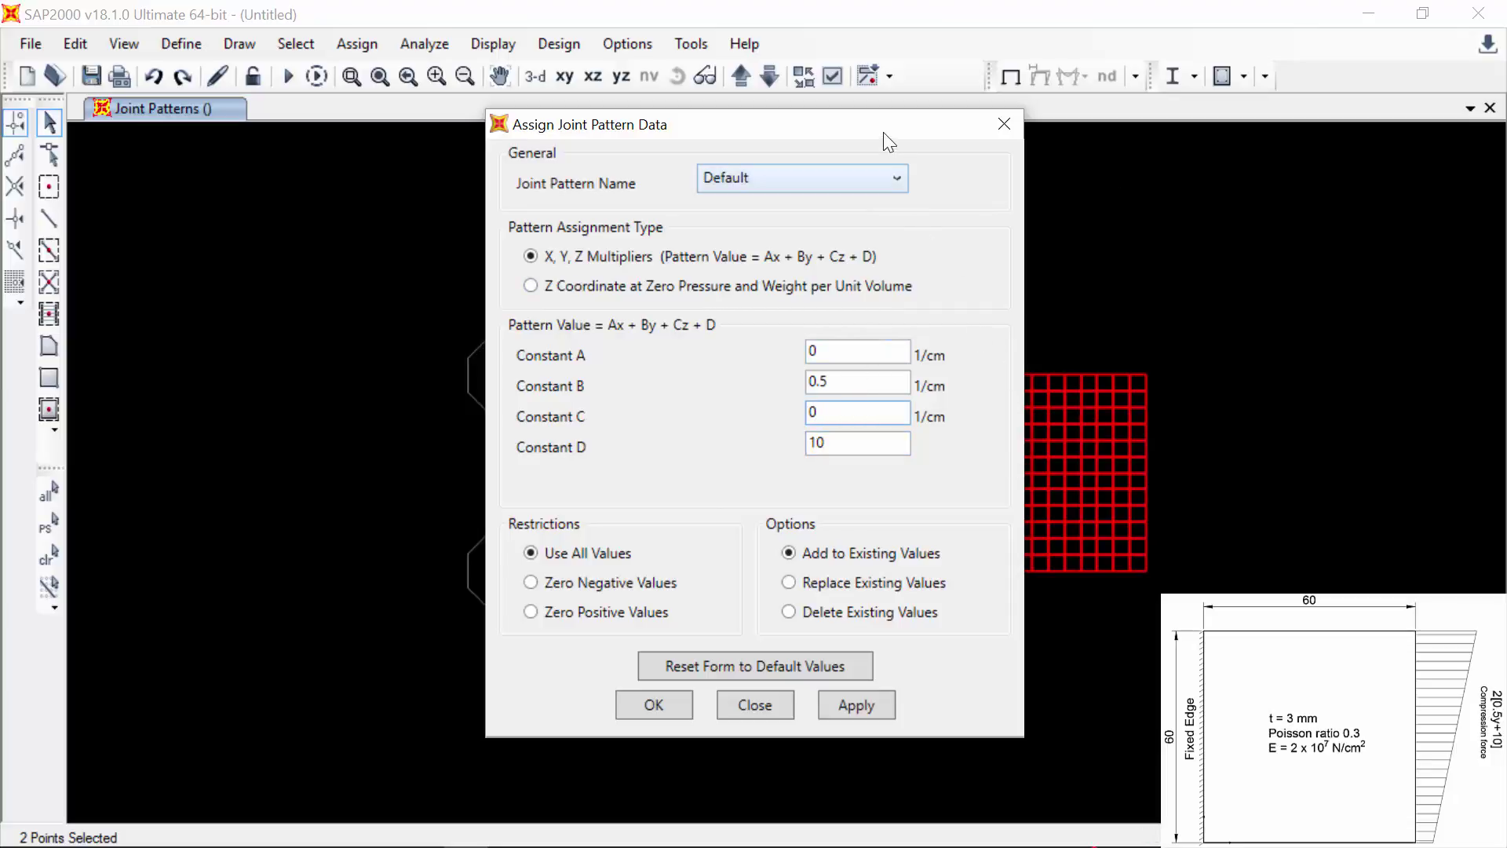
pyautogui.moveTo(885, 132); pyautogui.dragTo(680, 140)
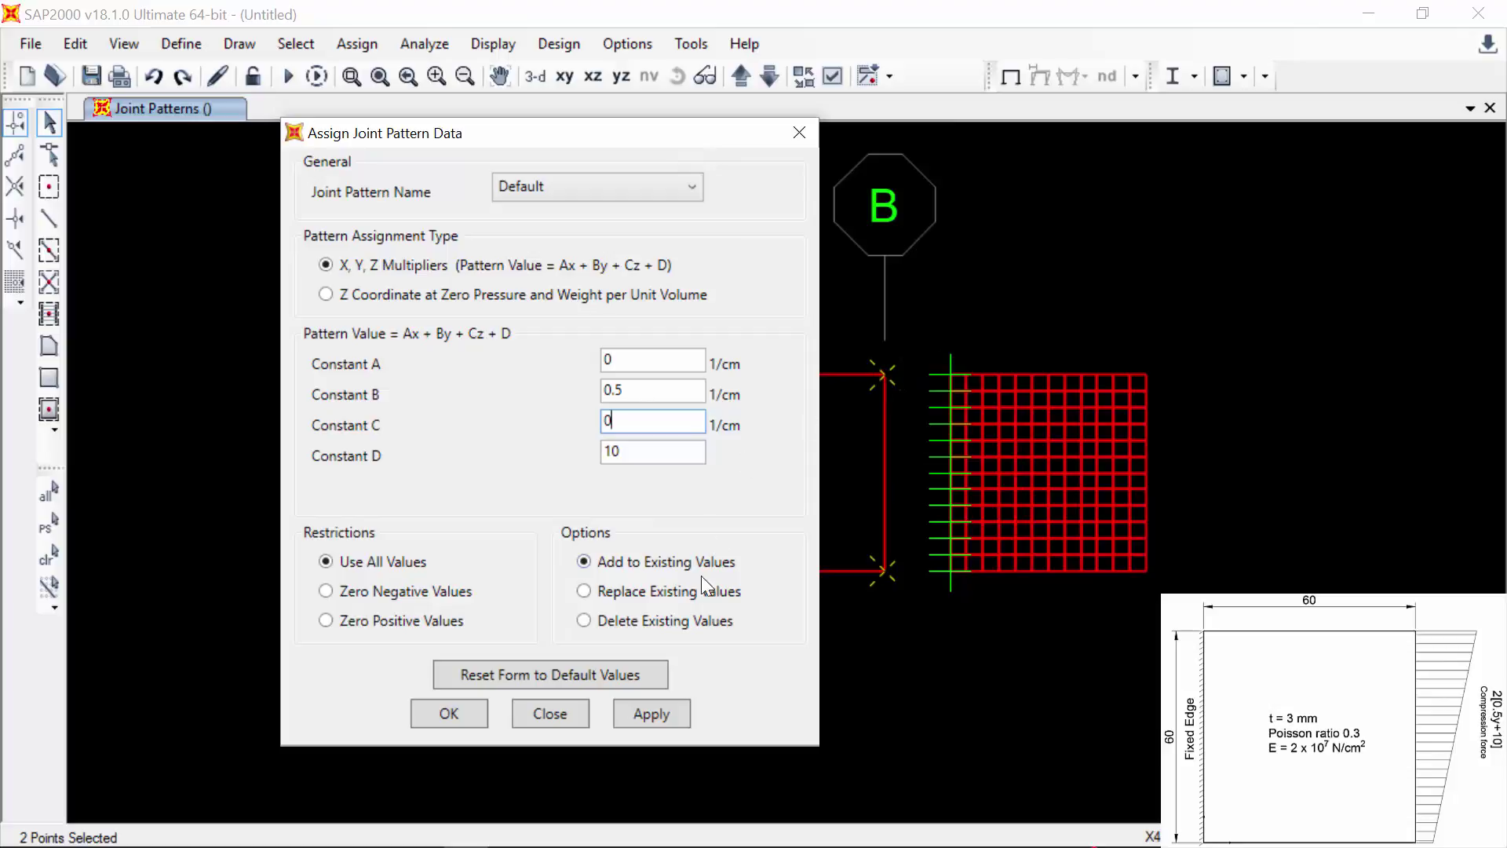
pyautogui.click(662, 706)
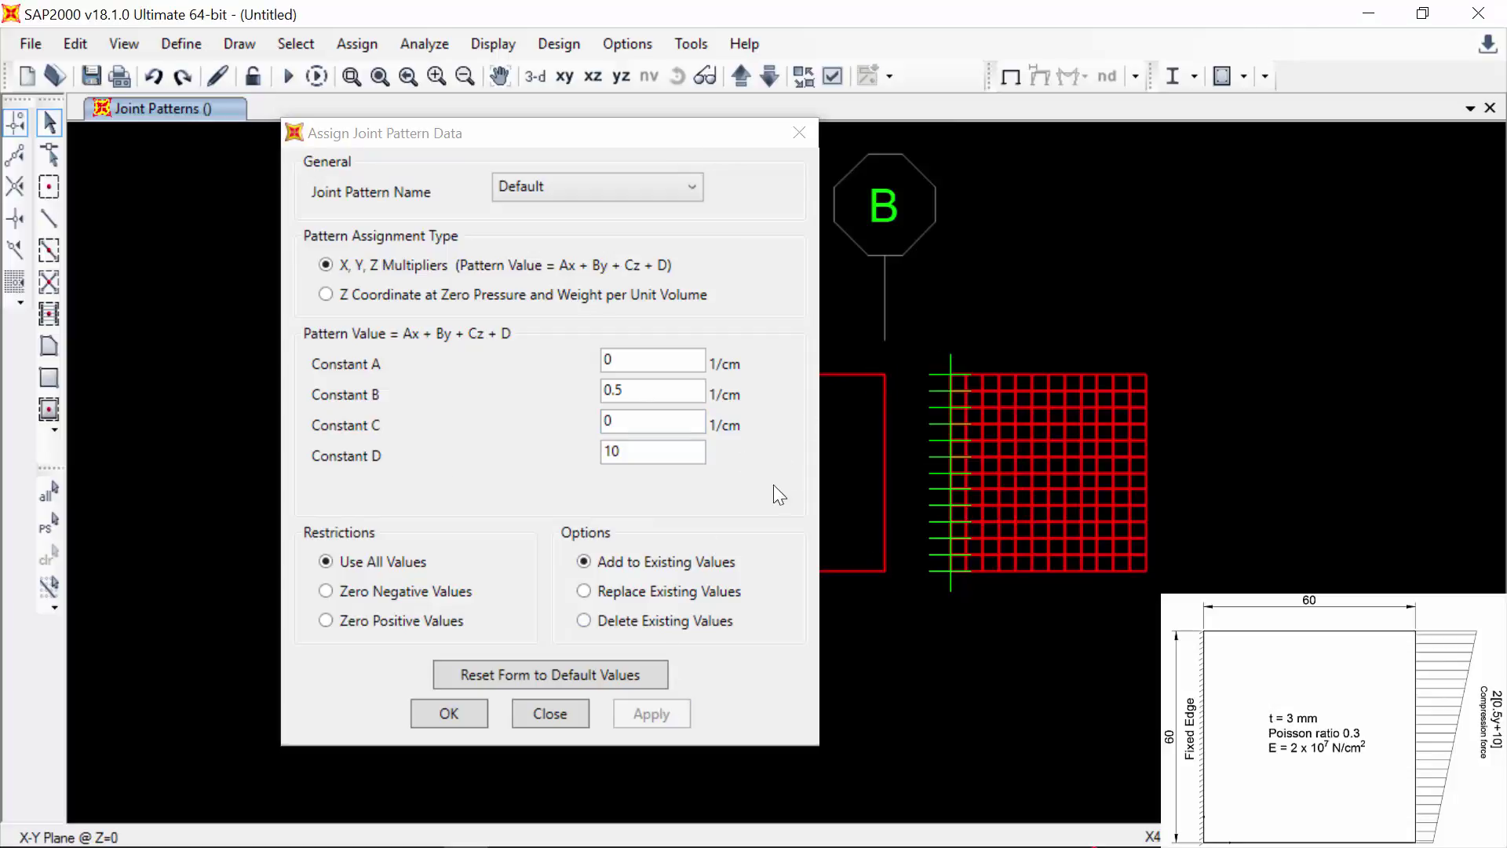
pyautogui.rightClick(883, 376)
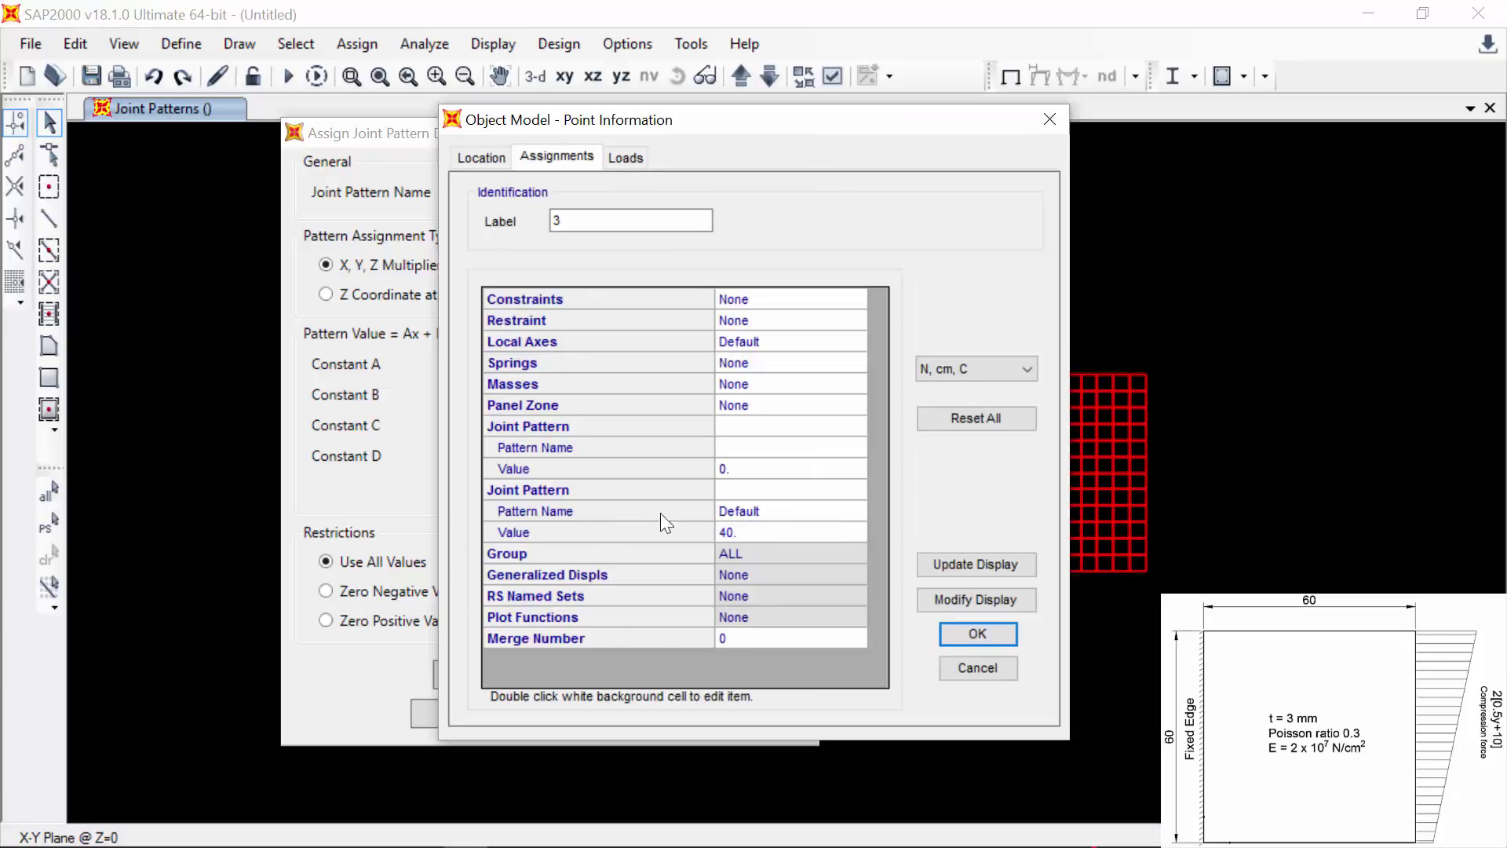
pyautogui.click(944, 634)
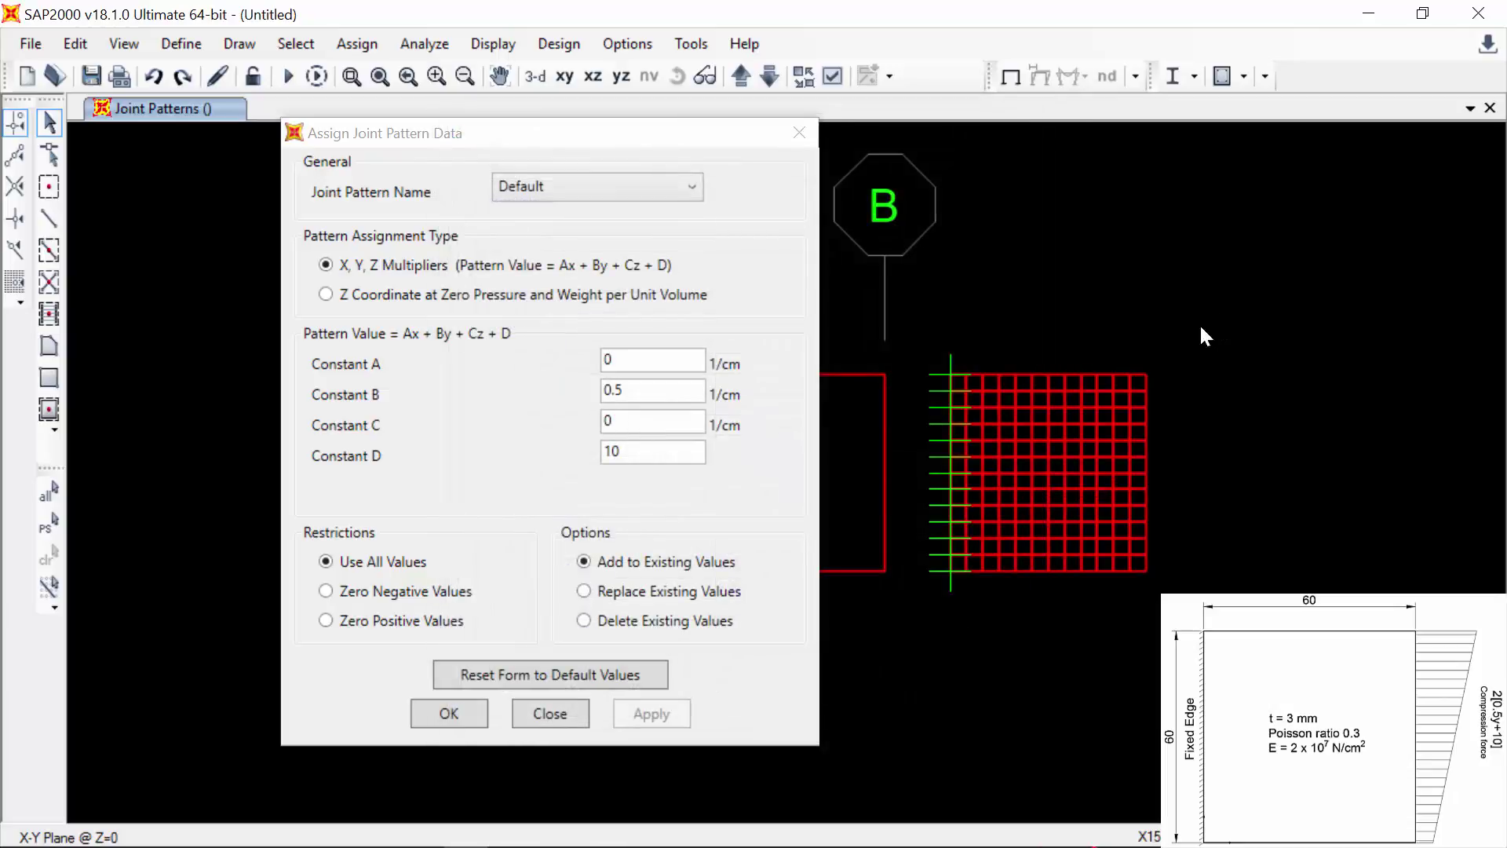
# - Assign the same joint pattern to all joints on the divided plate's right edge and check the values at its two right corners
pyautogui.moveTo(1205, 332); pyautogui.dragTo(1140, 648)
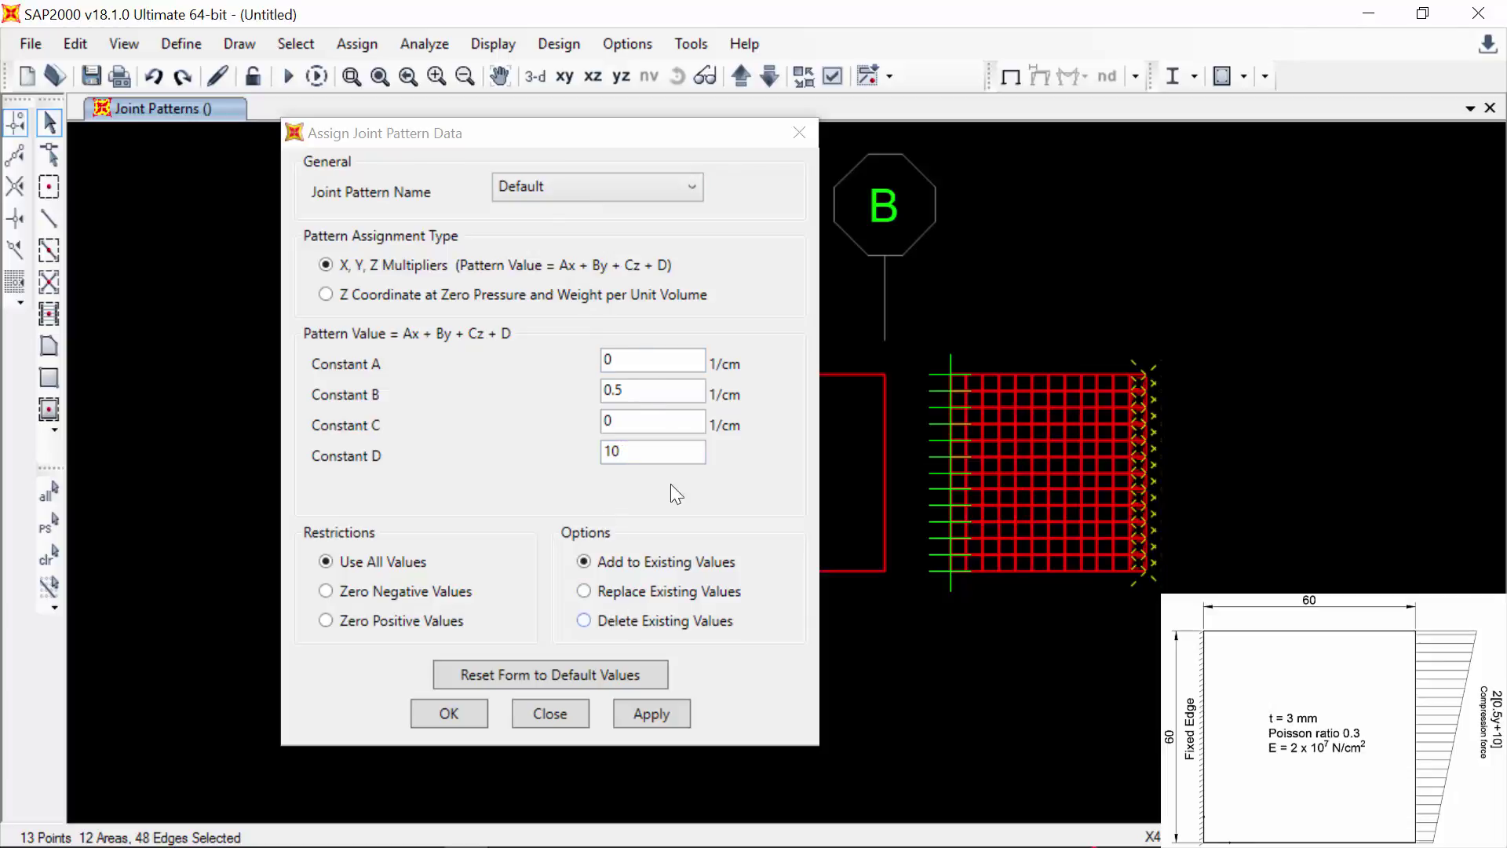
pyautogui.click(449, 713)
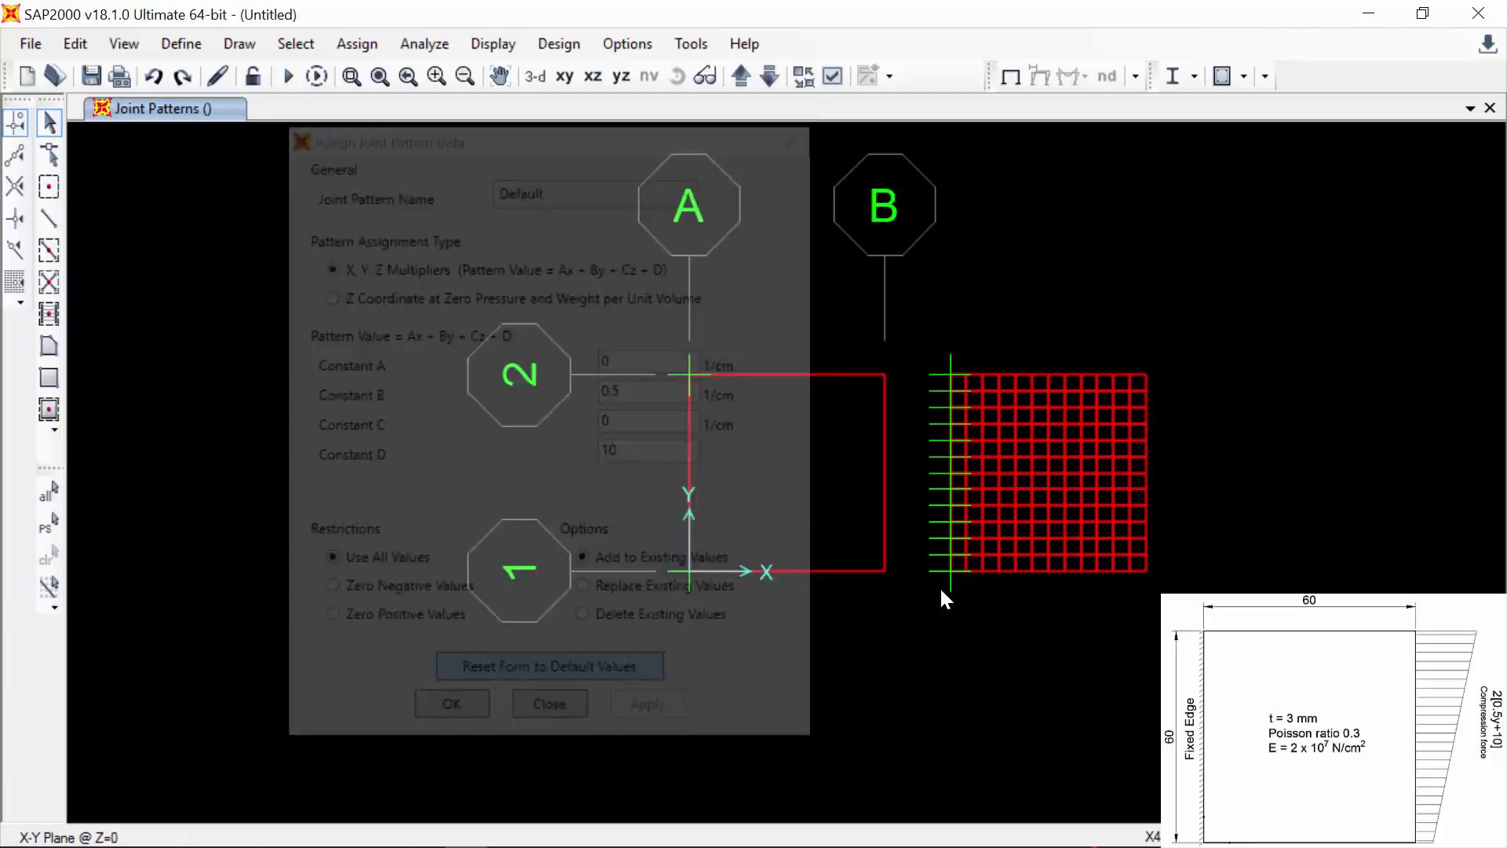
pyautogui.rightClick(766, 379)
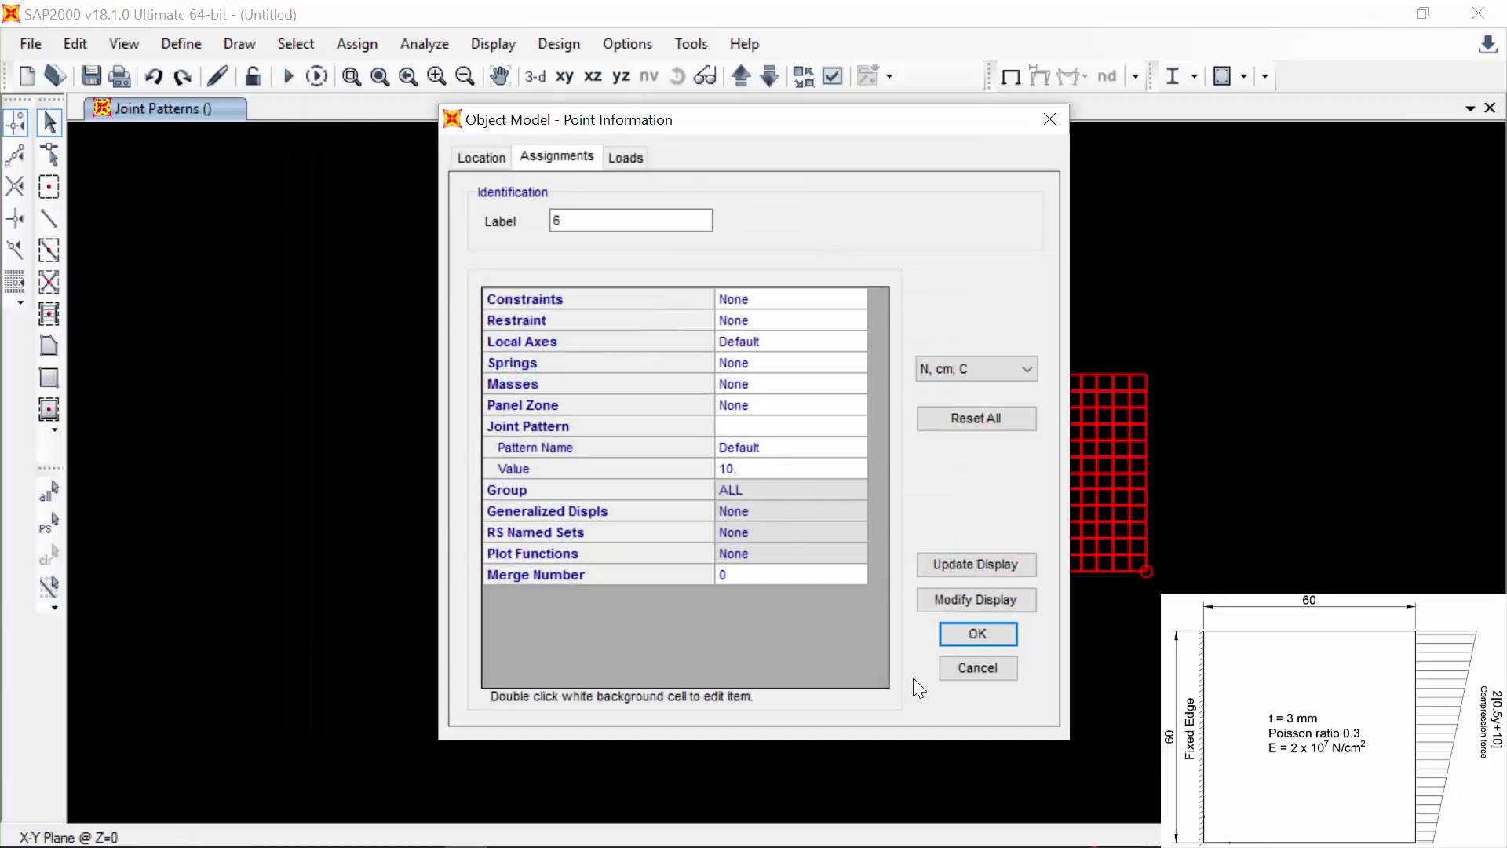
pyautogui.click(942, 664)
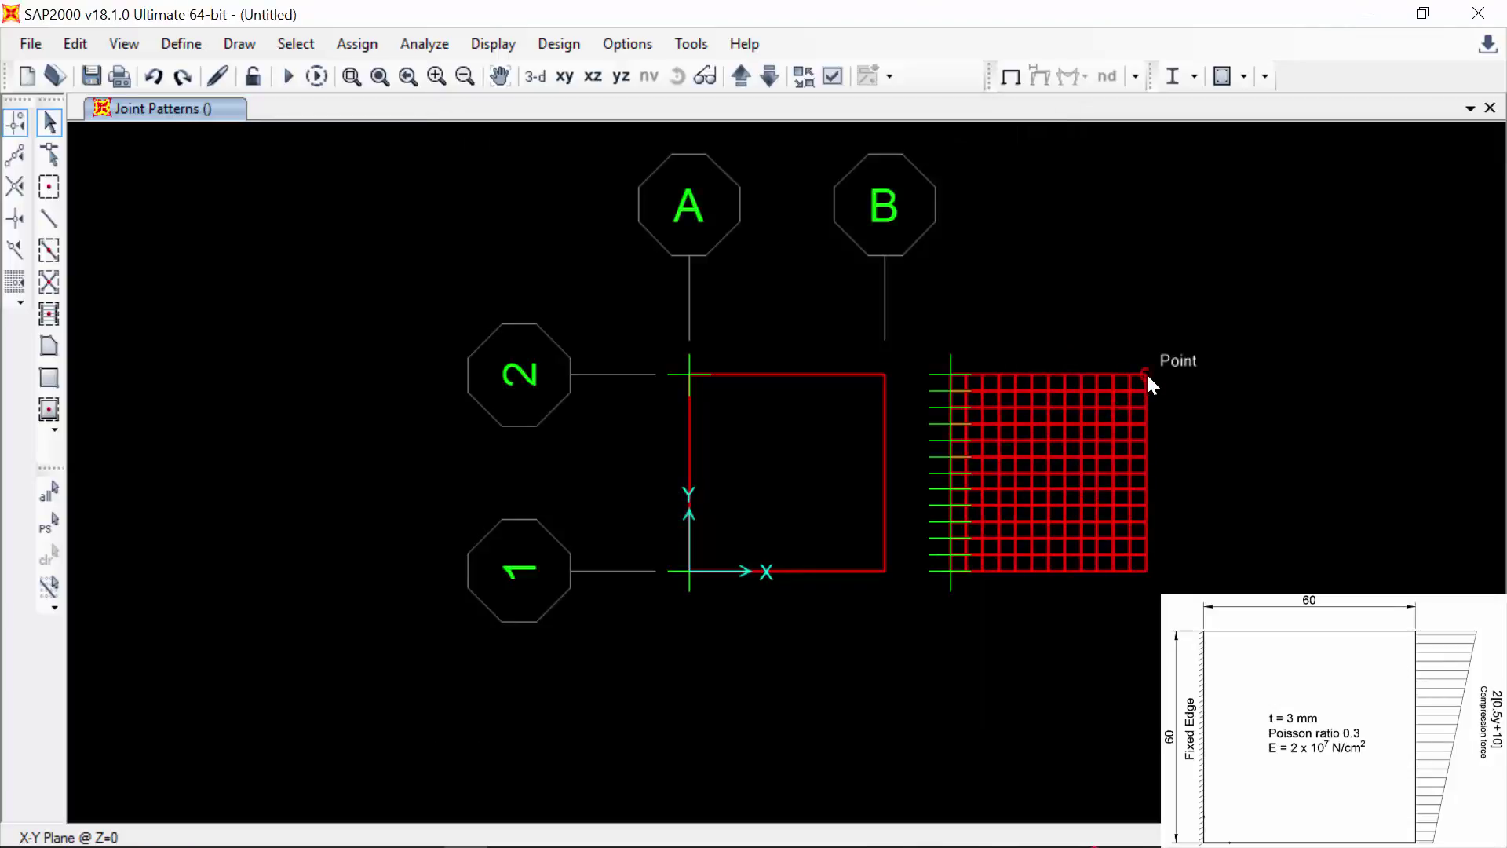
pyautogui.rightClick(1146, 373)
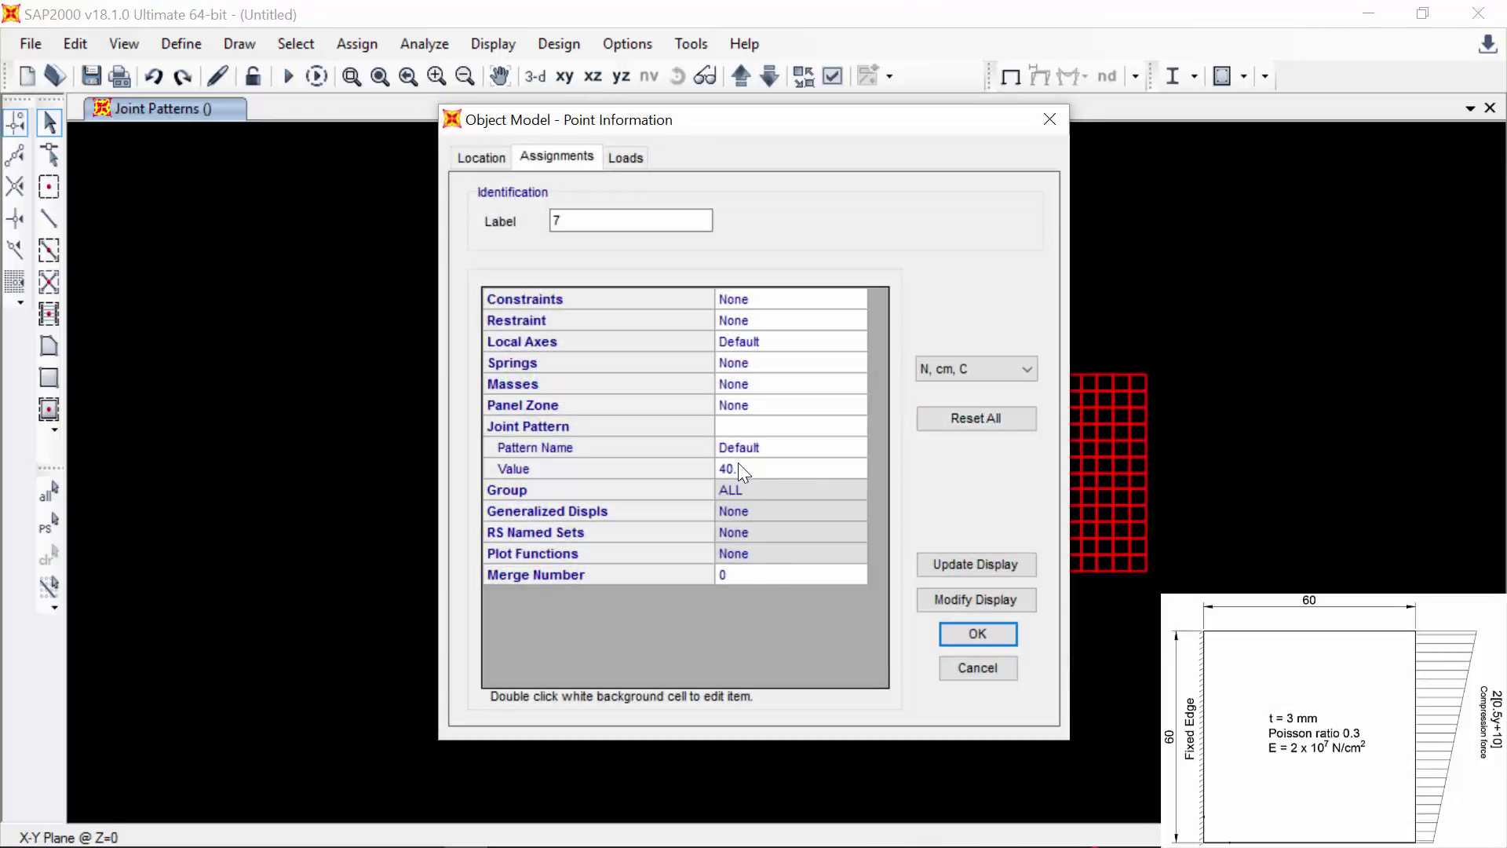
pyautogui.click(946, 667)
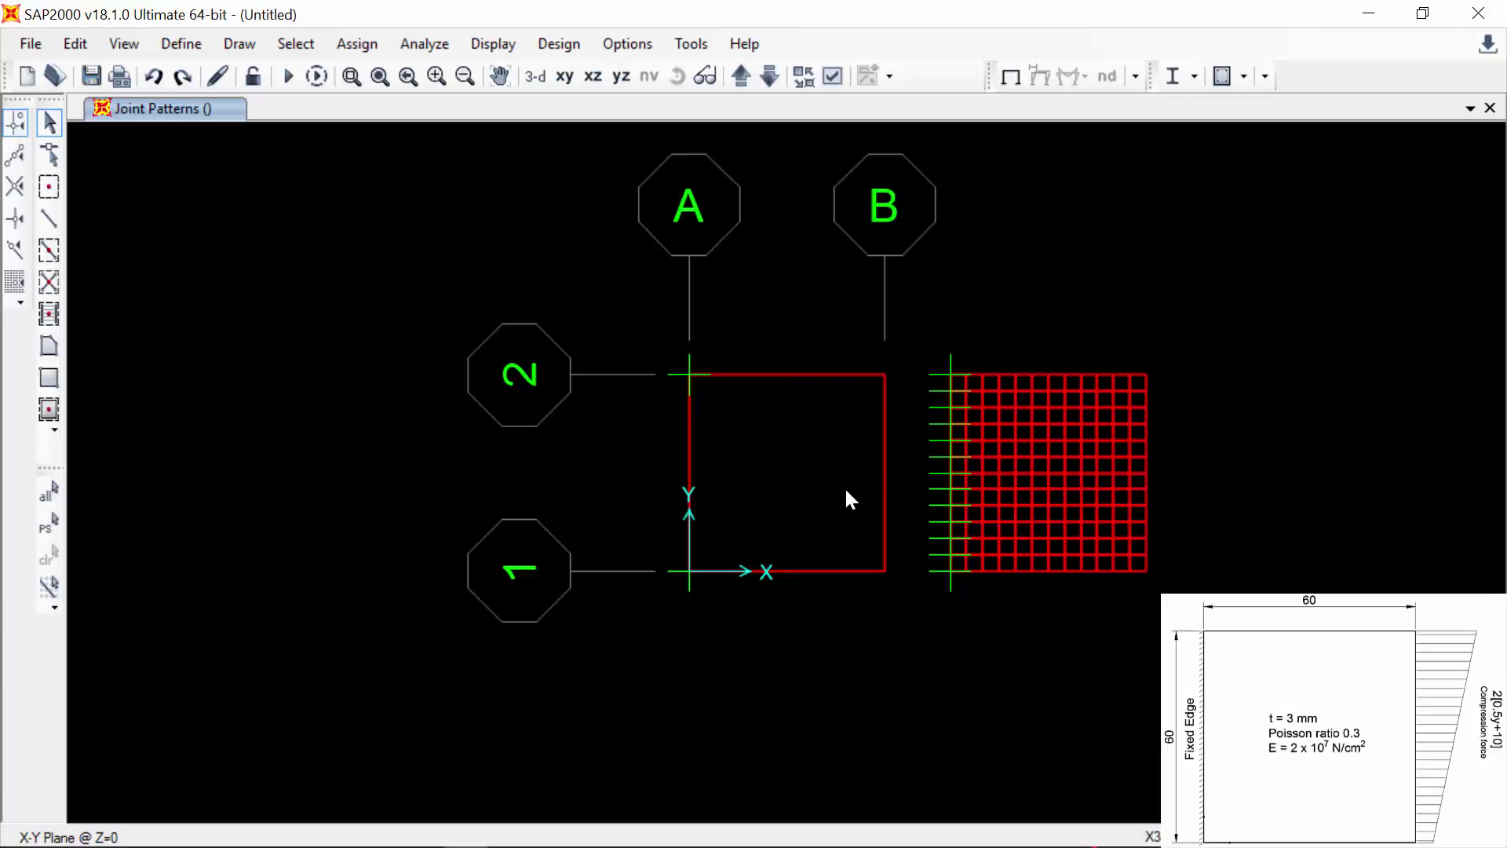
# - Start a surface pressure assignment on the original plate for the DEAD load pattern, with edge face 2 as the loaded face
pyautogui.click(807, 446)
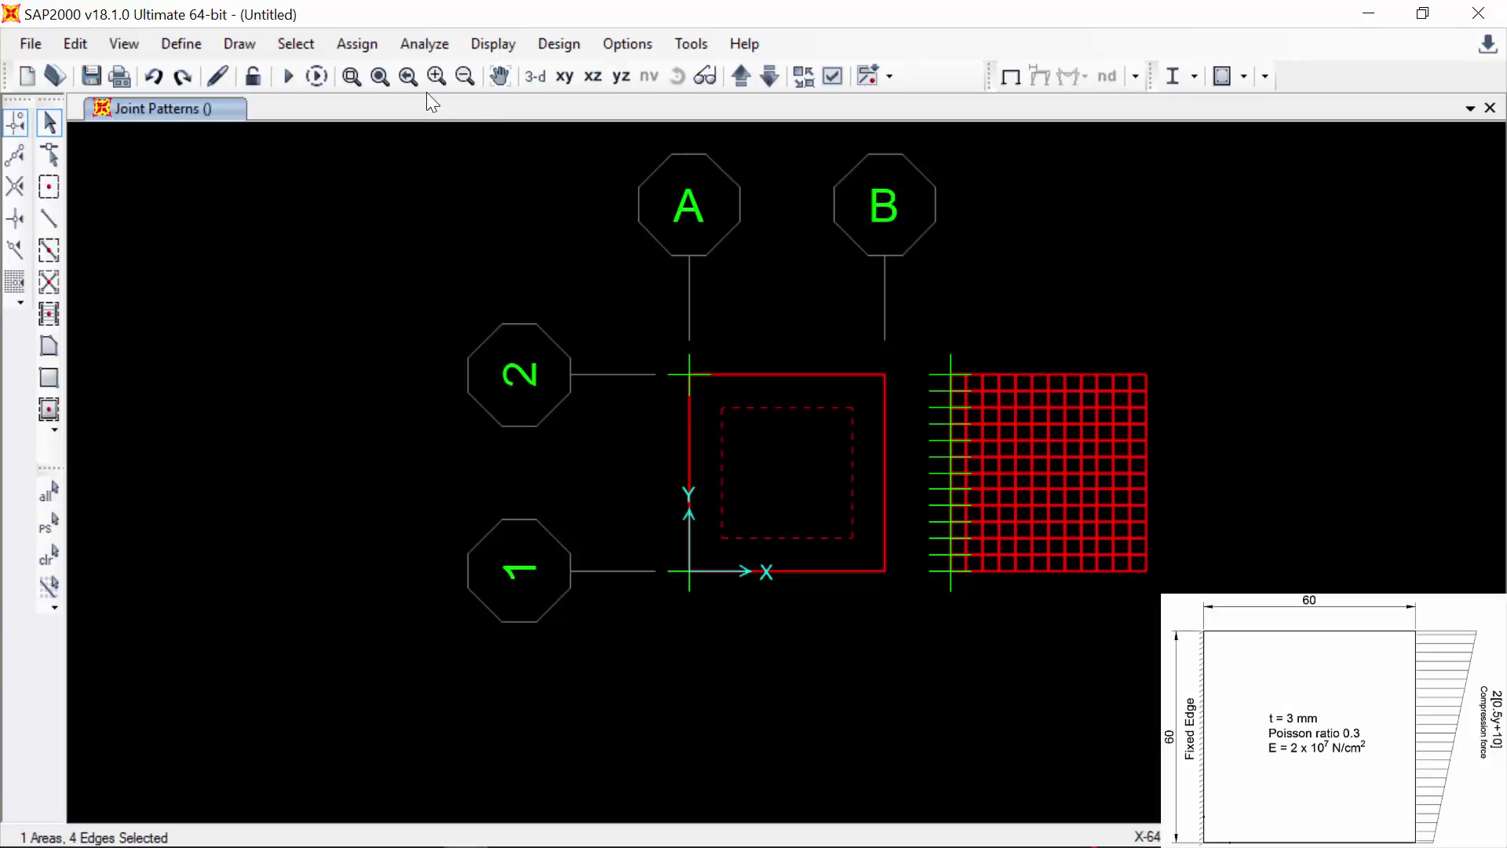
pyautogui.click(356, 44)
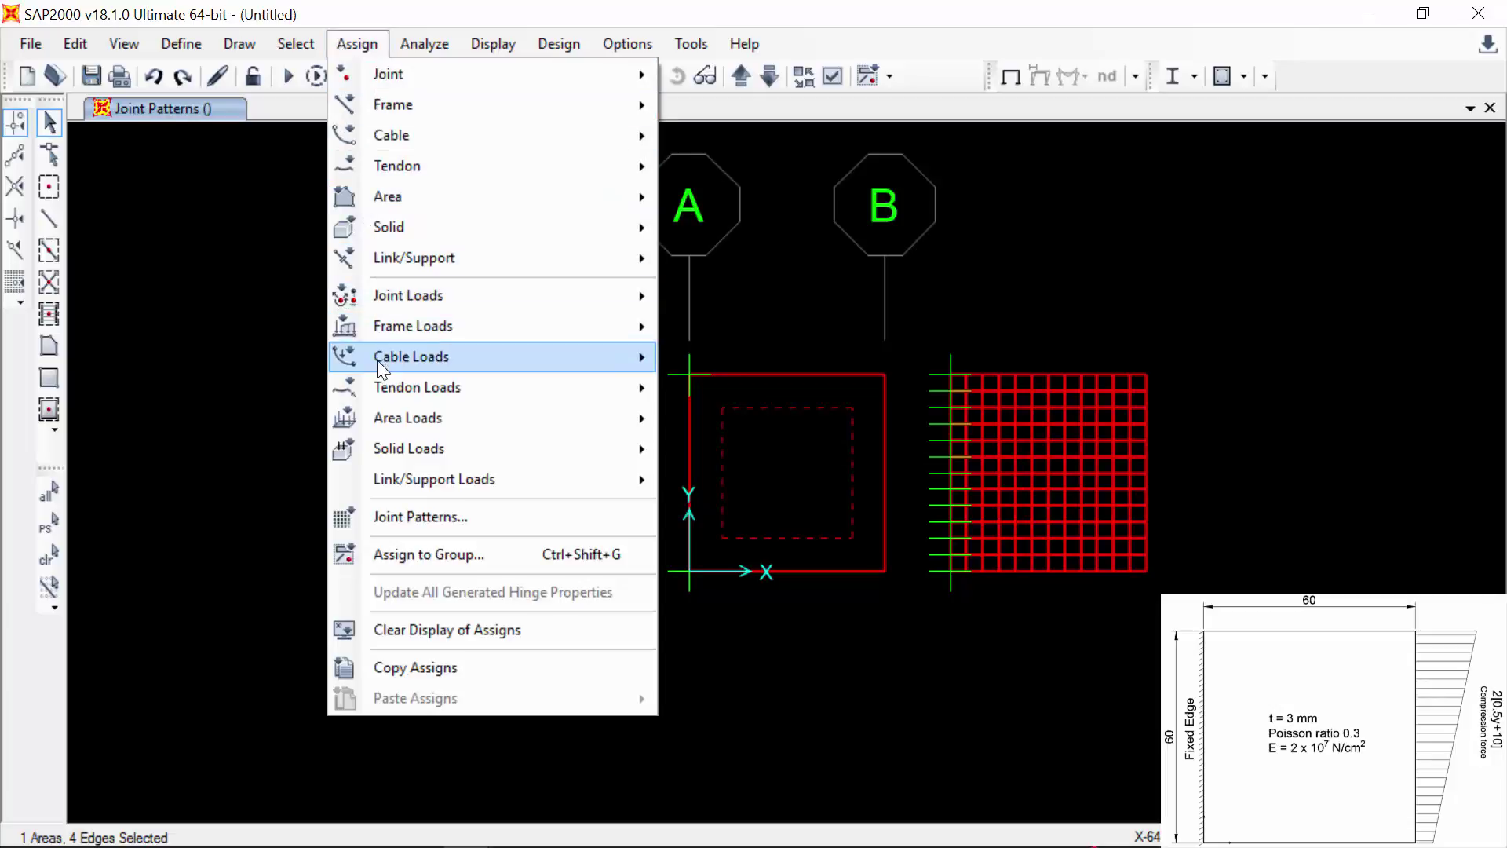
pyautogui.moveTo(471, 416)
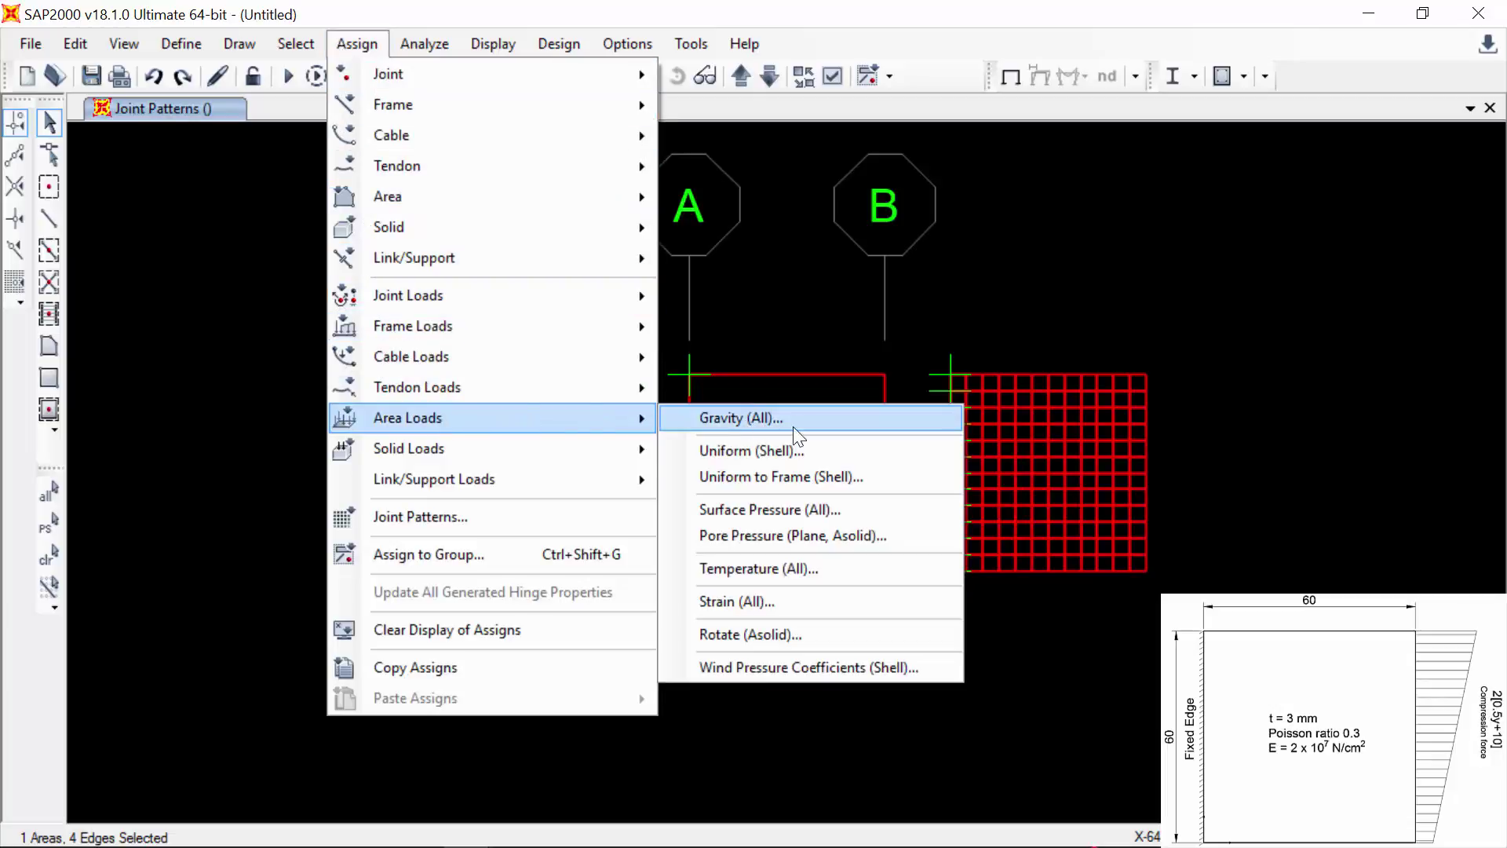
pyautogui.click(821, 507)
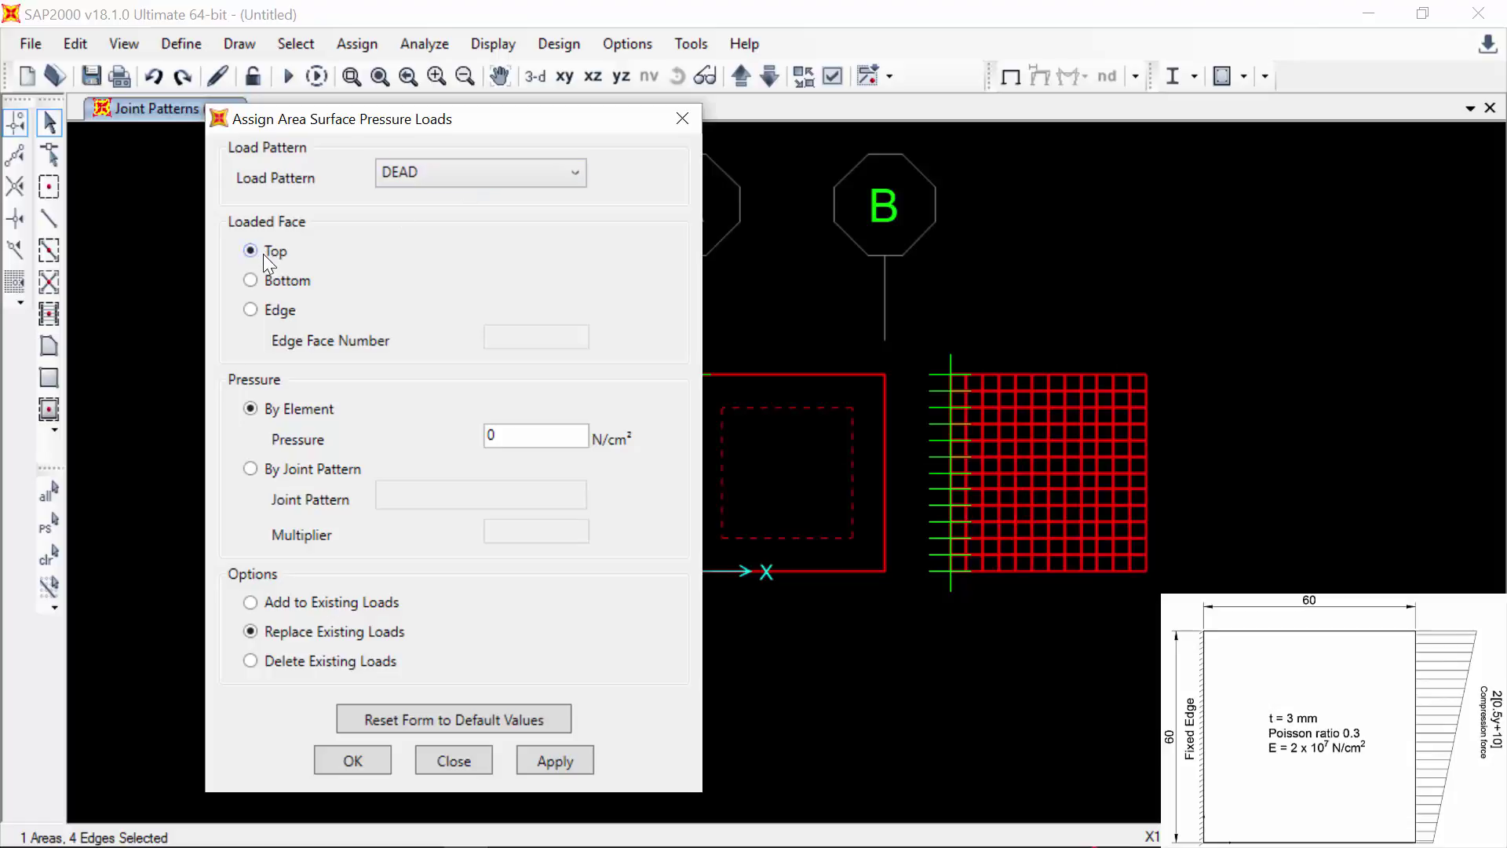
pyautogui.click(279, 281)
pyautogui.moveTo(494, 125); pyautogui.dragTo(444, 116)
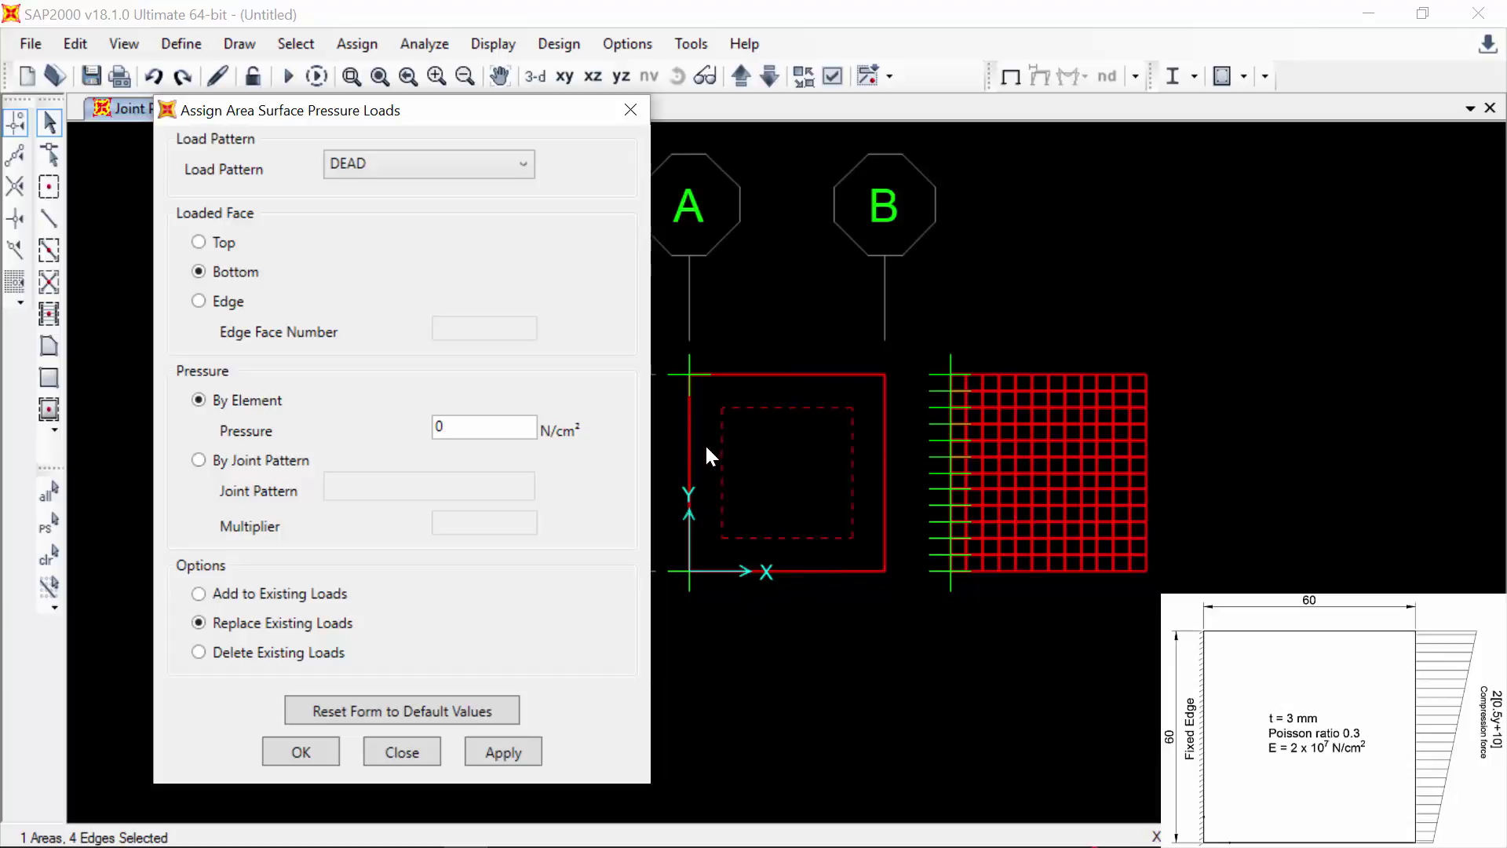
pyautogui.click(226, 302)
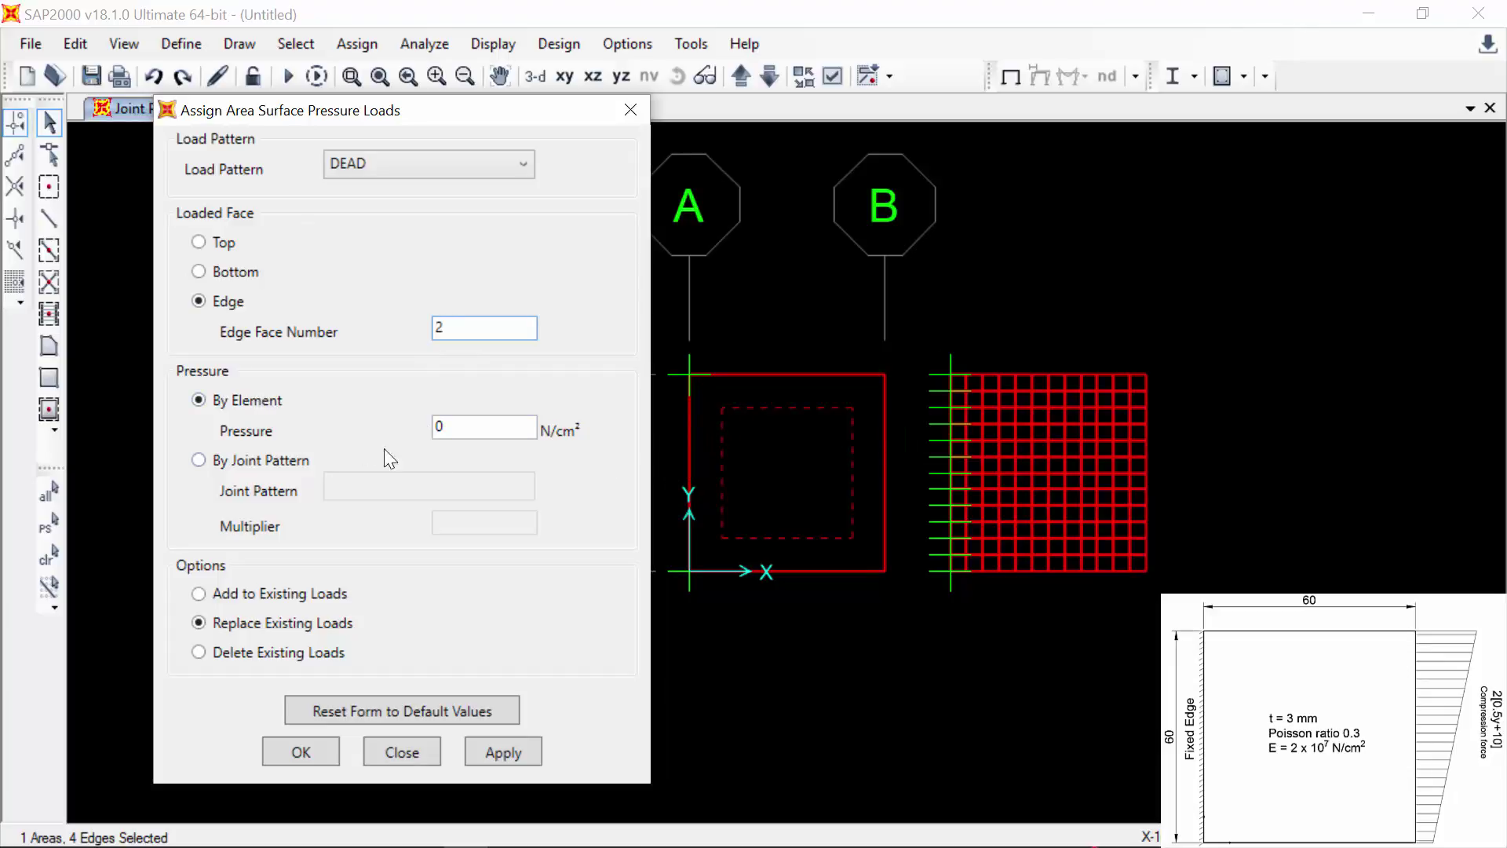
# - Apply a by-element pressure of -2 N/cm² to edge face 2 of the original plate
pyautogui.click(465, 429)
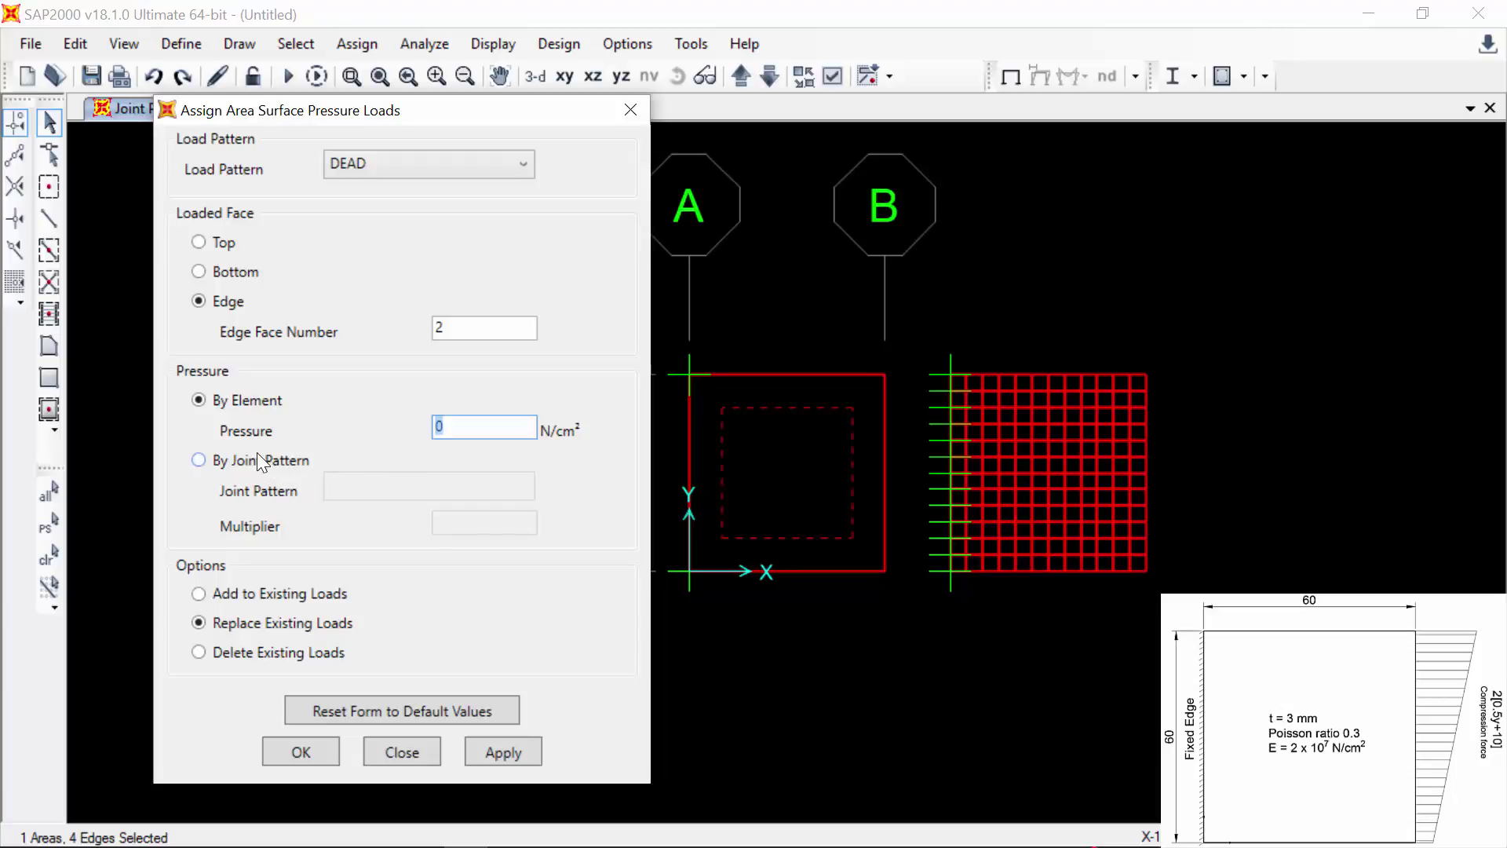
pyautogui.write('-2')
pyautogui.click(503, 752)
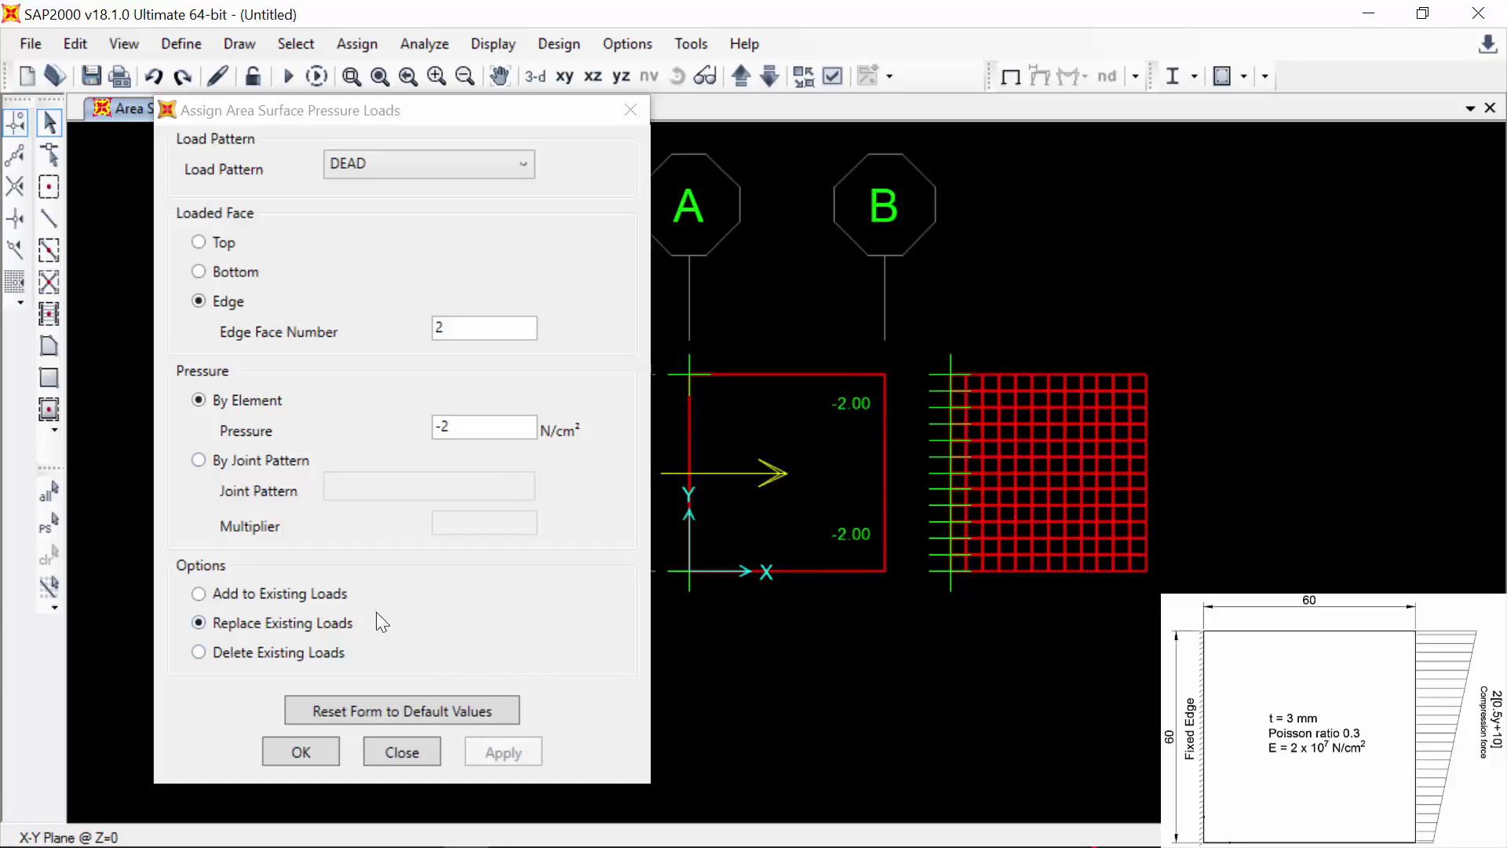
# - Replace the original plate's edge load with a pressure by the Default joint pattern using a multiplier of -2 N/cm²
pyautogui.click(245, 458)
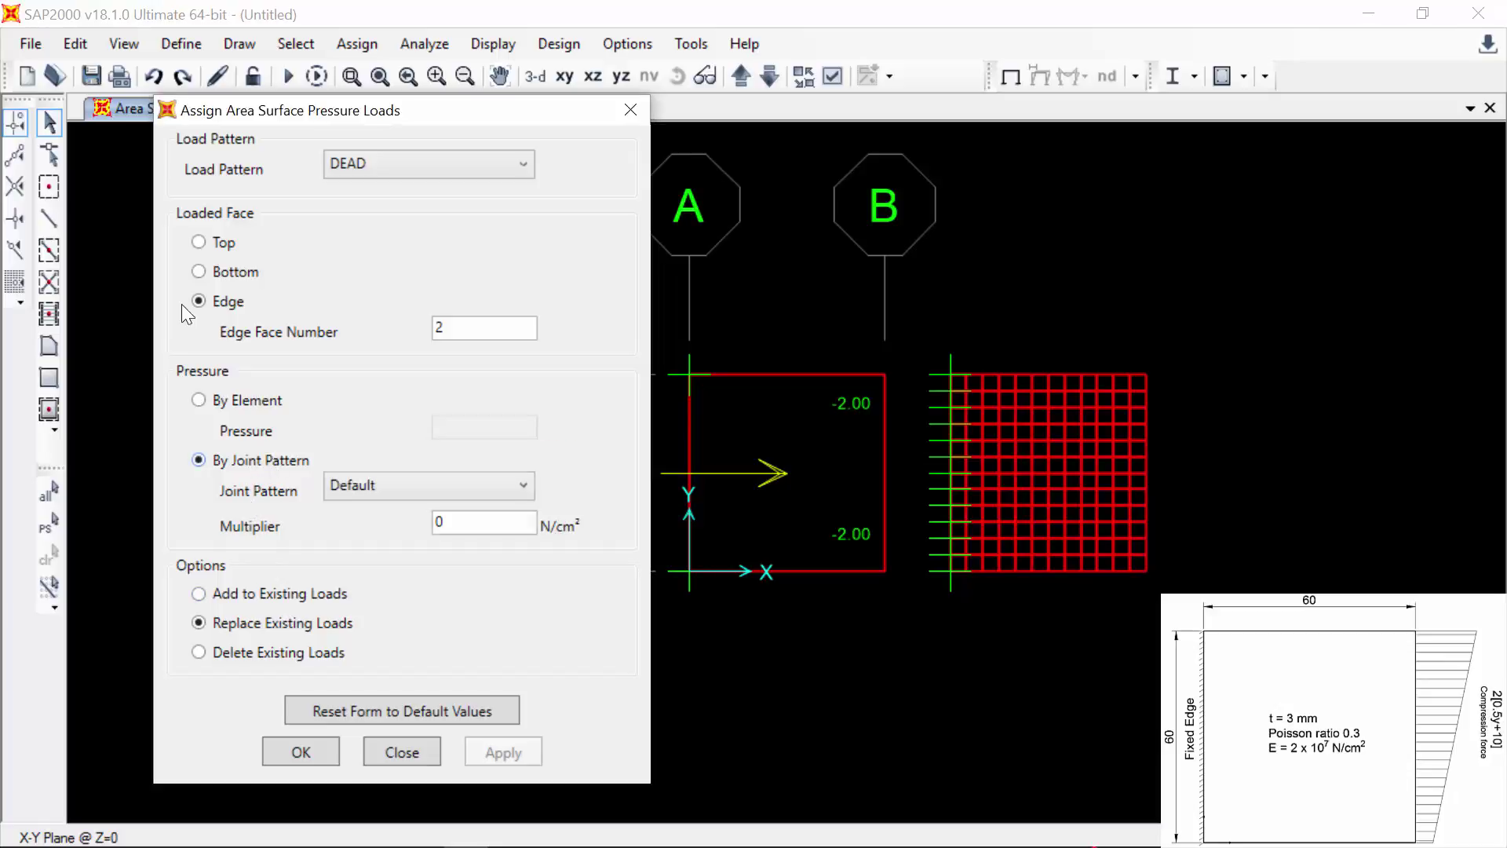
pyautogui.doubleClick(437, 523)
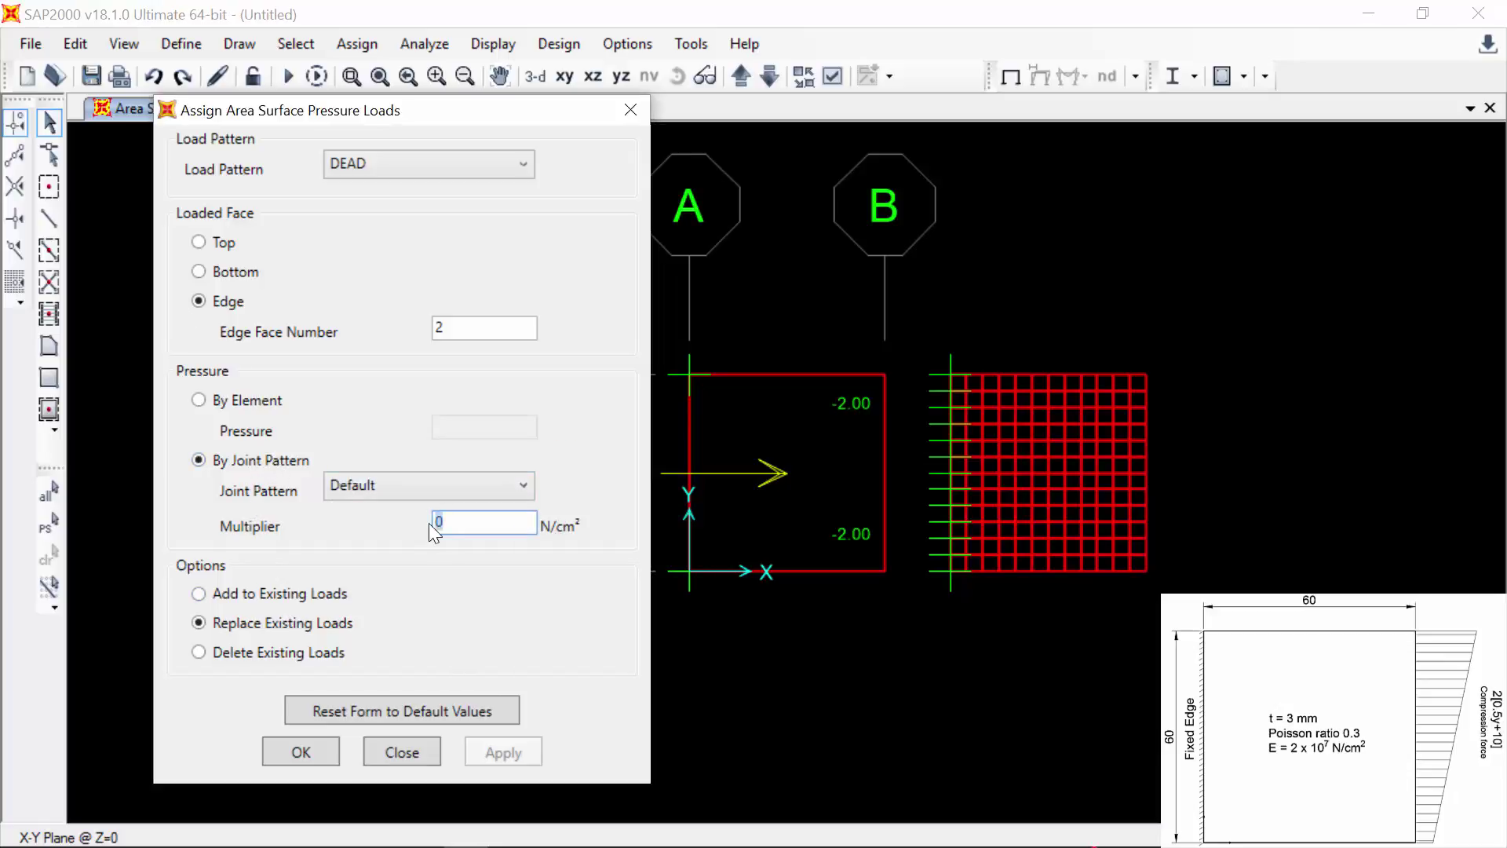
pyautogui.write('-2')
pyautogui.click(846, 445)
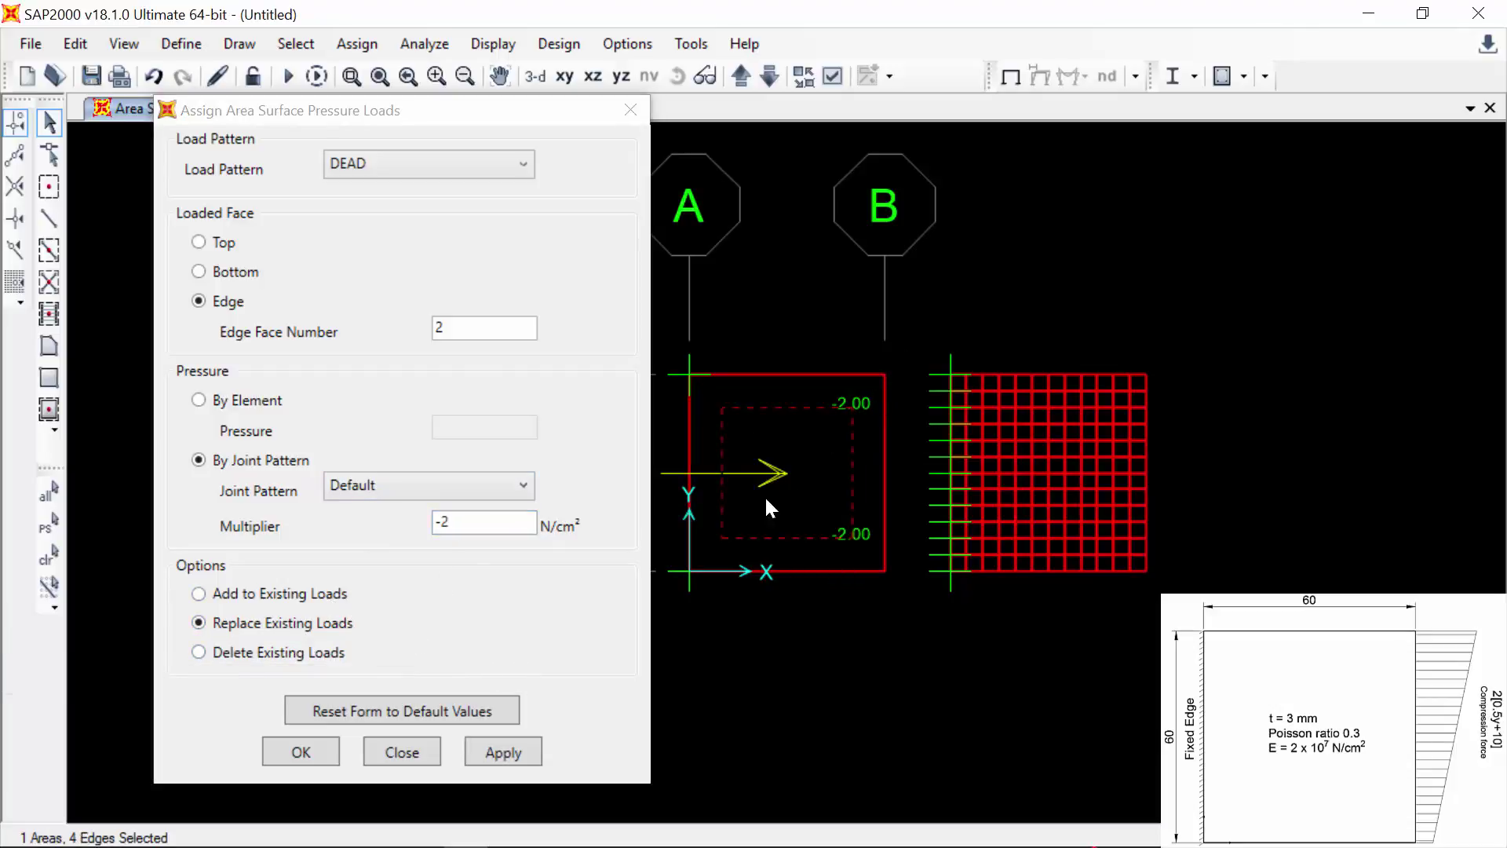
pyautogui.click(502, 752)
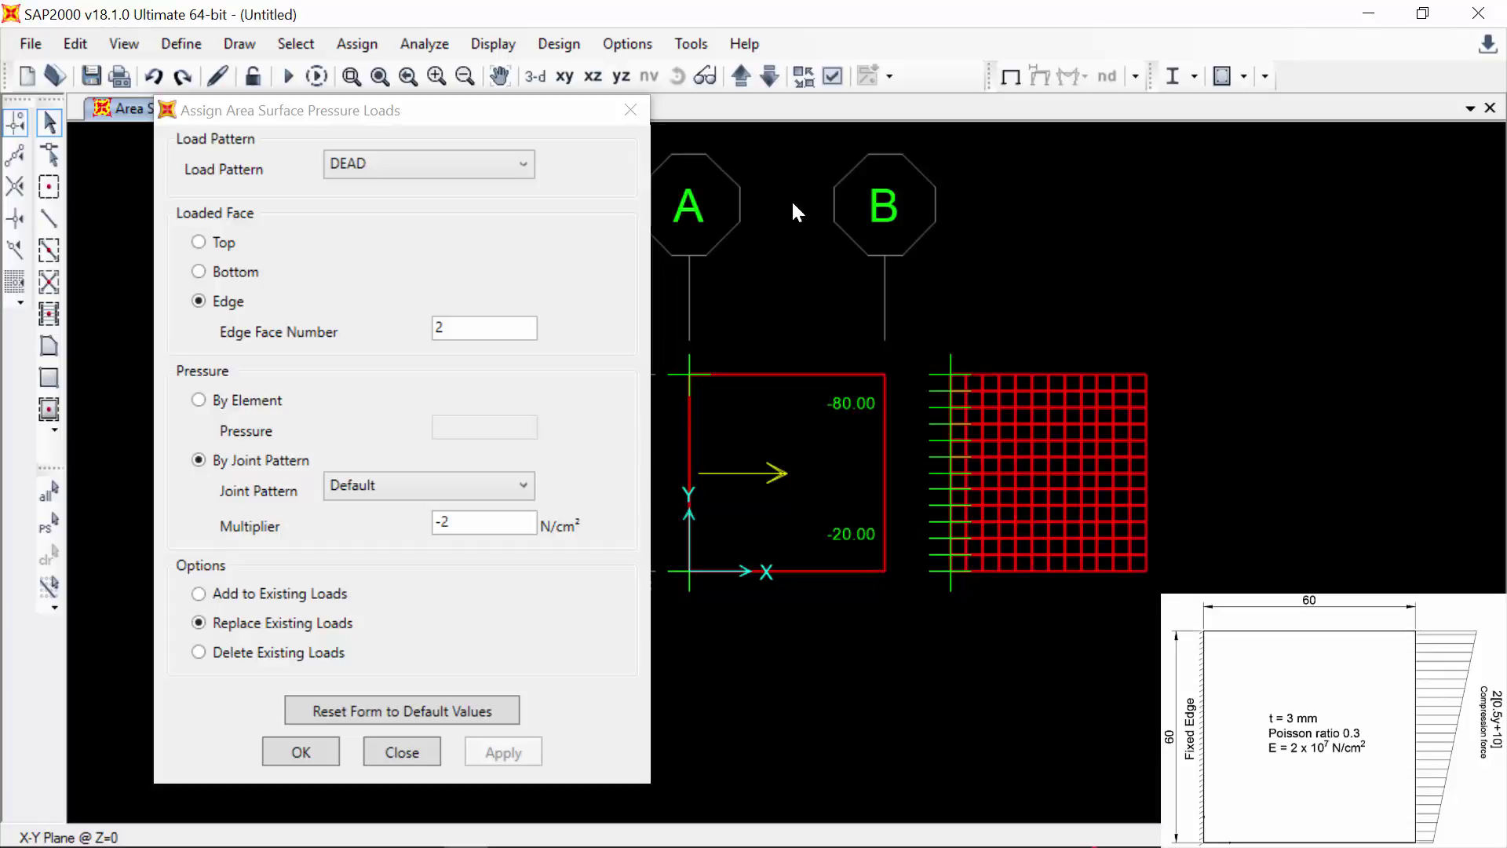
# - Apply the Default joint pattern pressure with multiplier -2 N/cm² to edge face 2 of the divided plate's right column of elements and inspect it
pyautogui.moveTo(1189, 304); pyautogui.dragTo(1133, 565)
pyautogui.moveTo(1189, 303); pyautogui.dragTo(1137, 611)
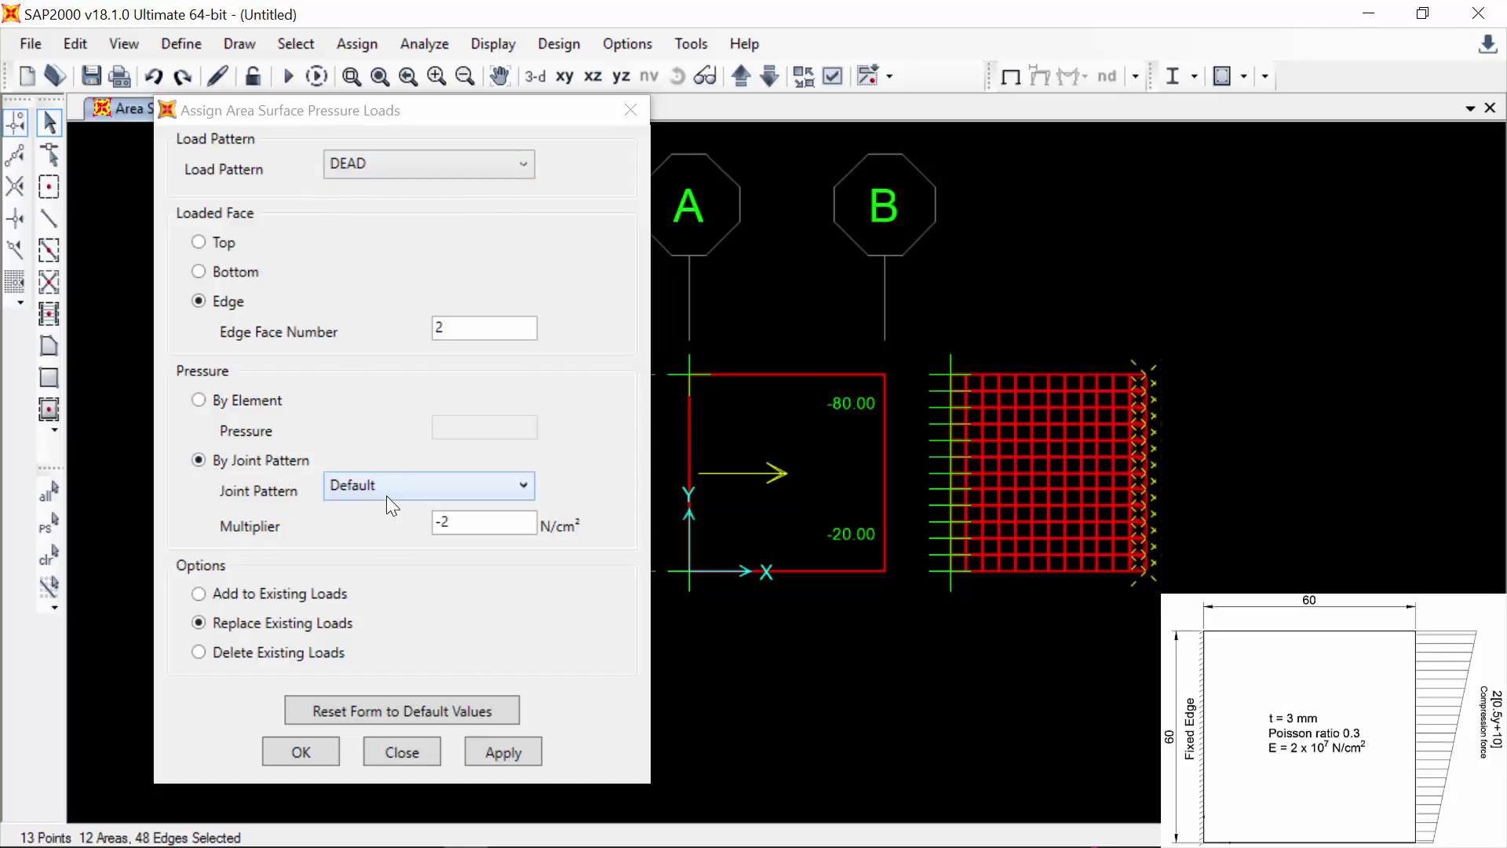
pyautogui.click(319, 744)
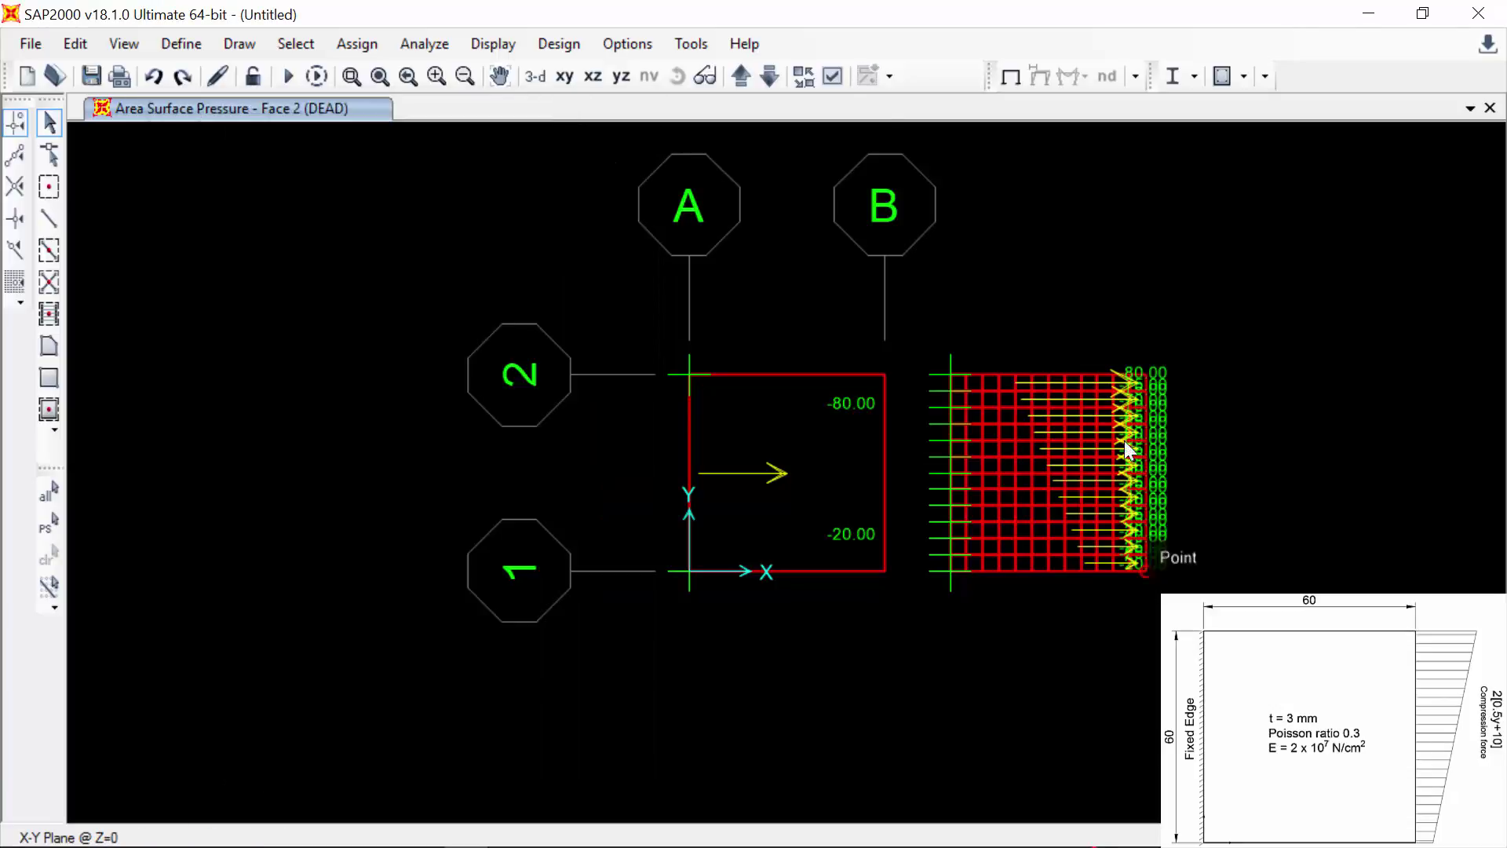
pyautogui.moveTo(1232, 333); pyautogui.dragTo(1085, 598)
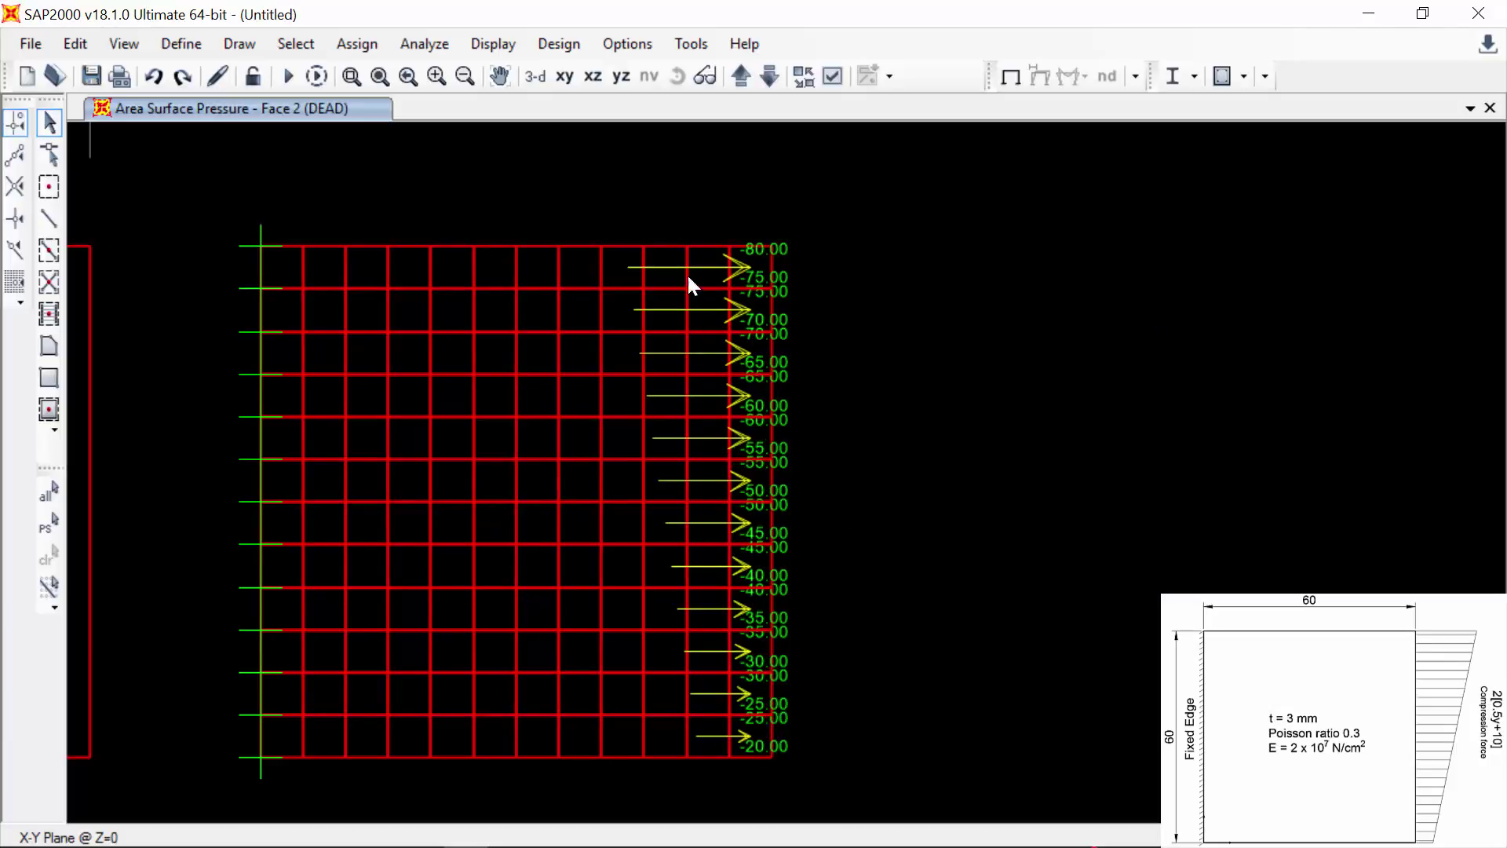
pyautogui.click(380, 76)
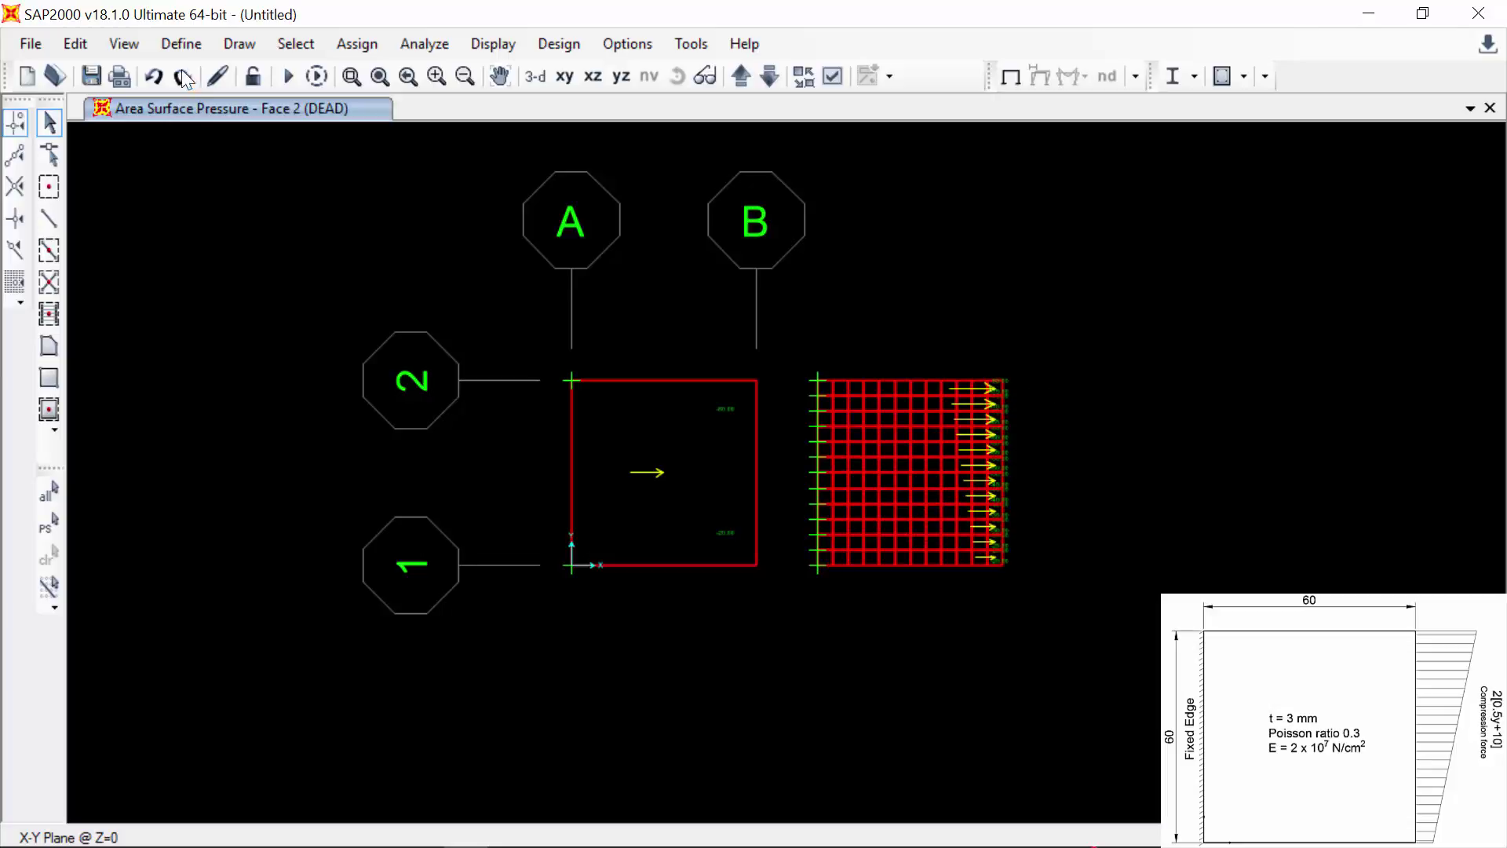
# - Set the self-weight multiplier of the DEAD load pattern to 0
pyautogui.click(181, 45)
pyautogui.click(306, 430)
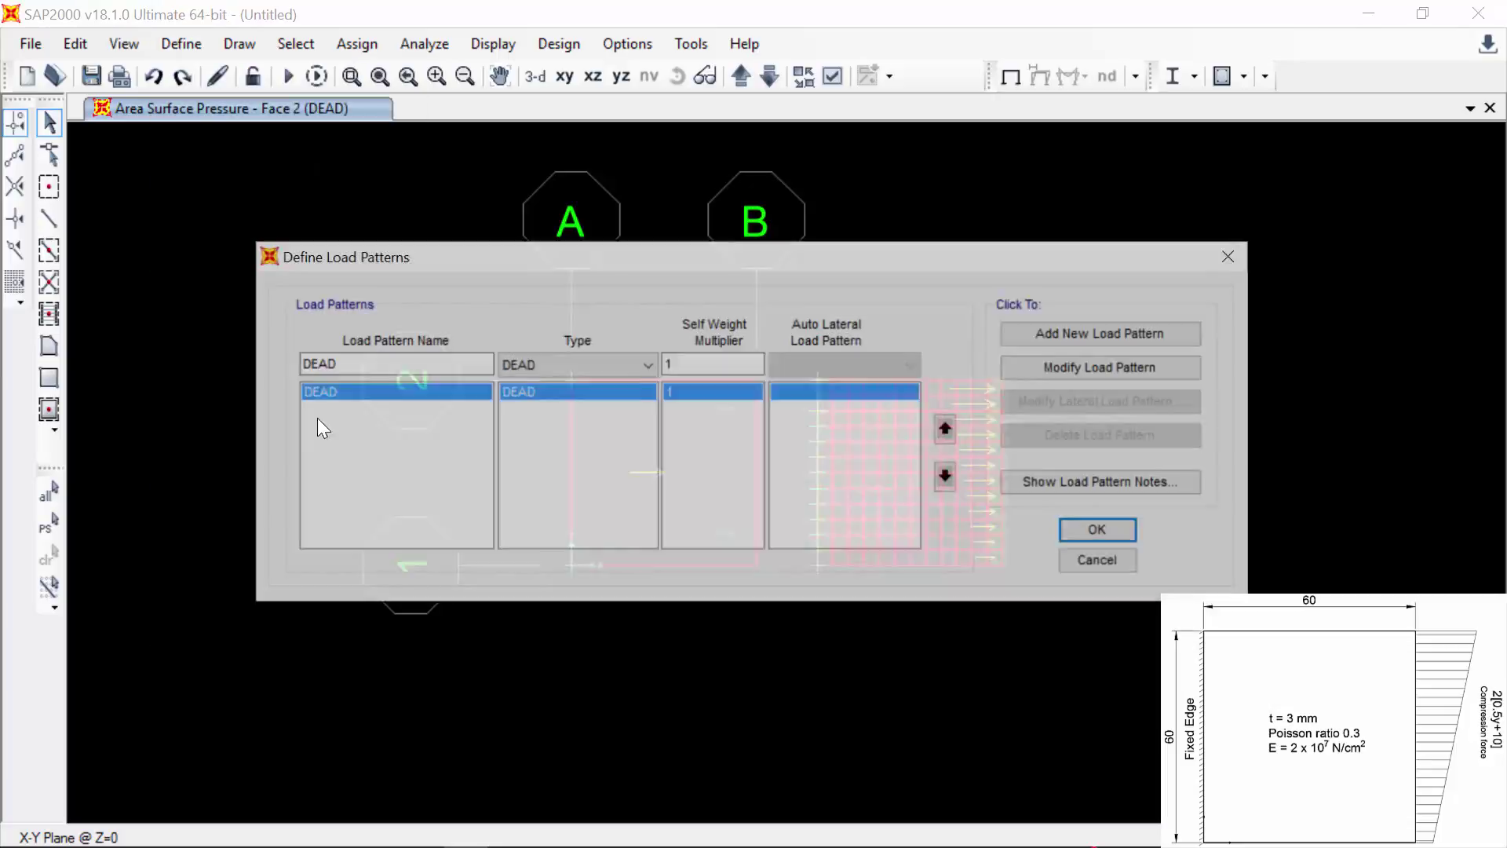
pyautogui.doubleClick(682, 360)
pyautogui.write('0')
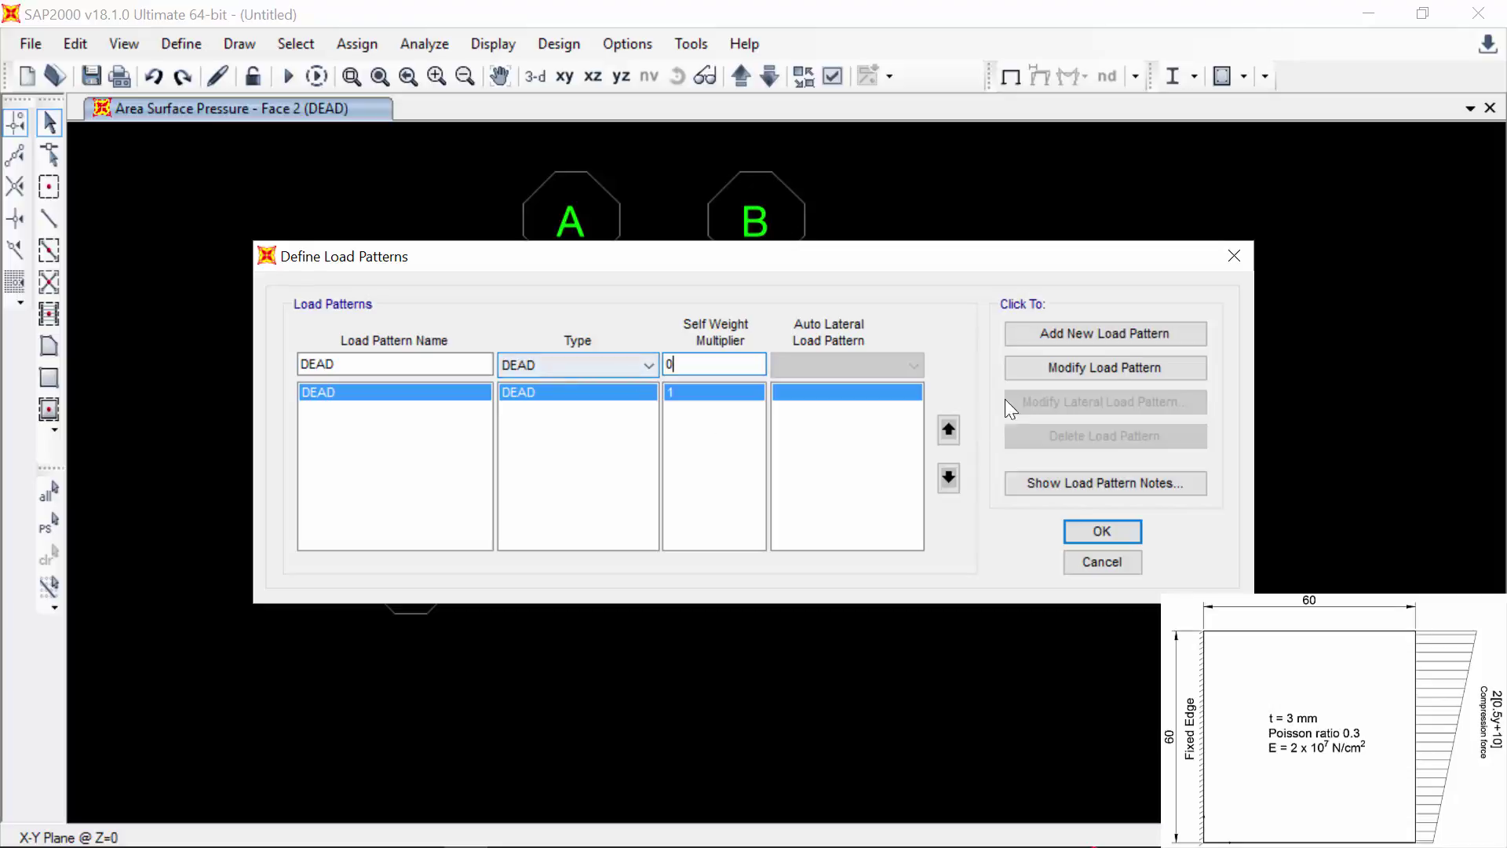
pyautogui.click(1108, 369)
pyautogui.press('Return')
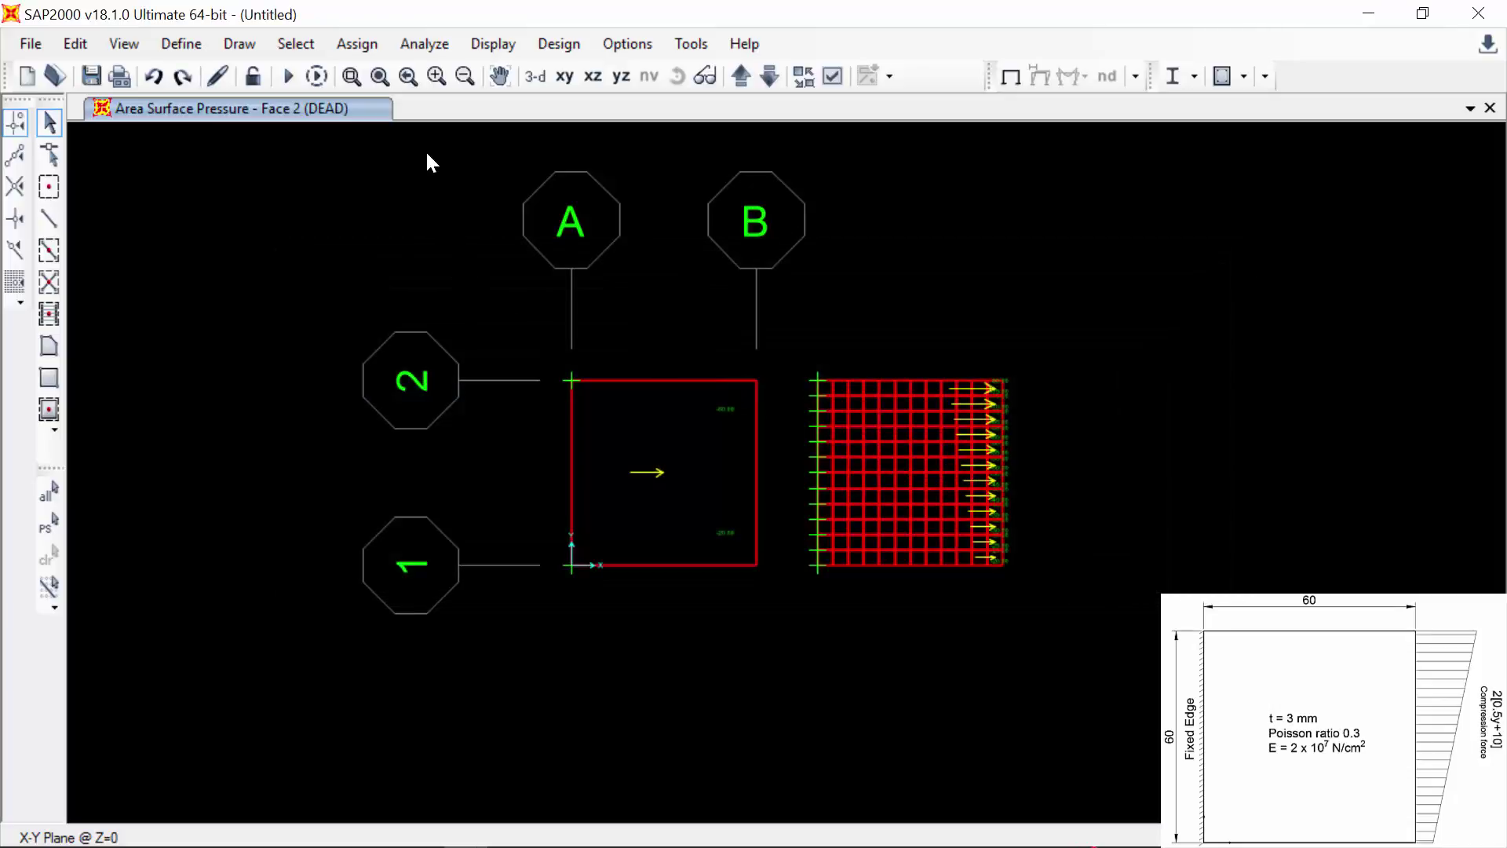
# - Limit the analysis to the UX and UY degrees of freedom by disabling UZ, RX, RY and RZ
pyautogui.click(424, 44)
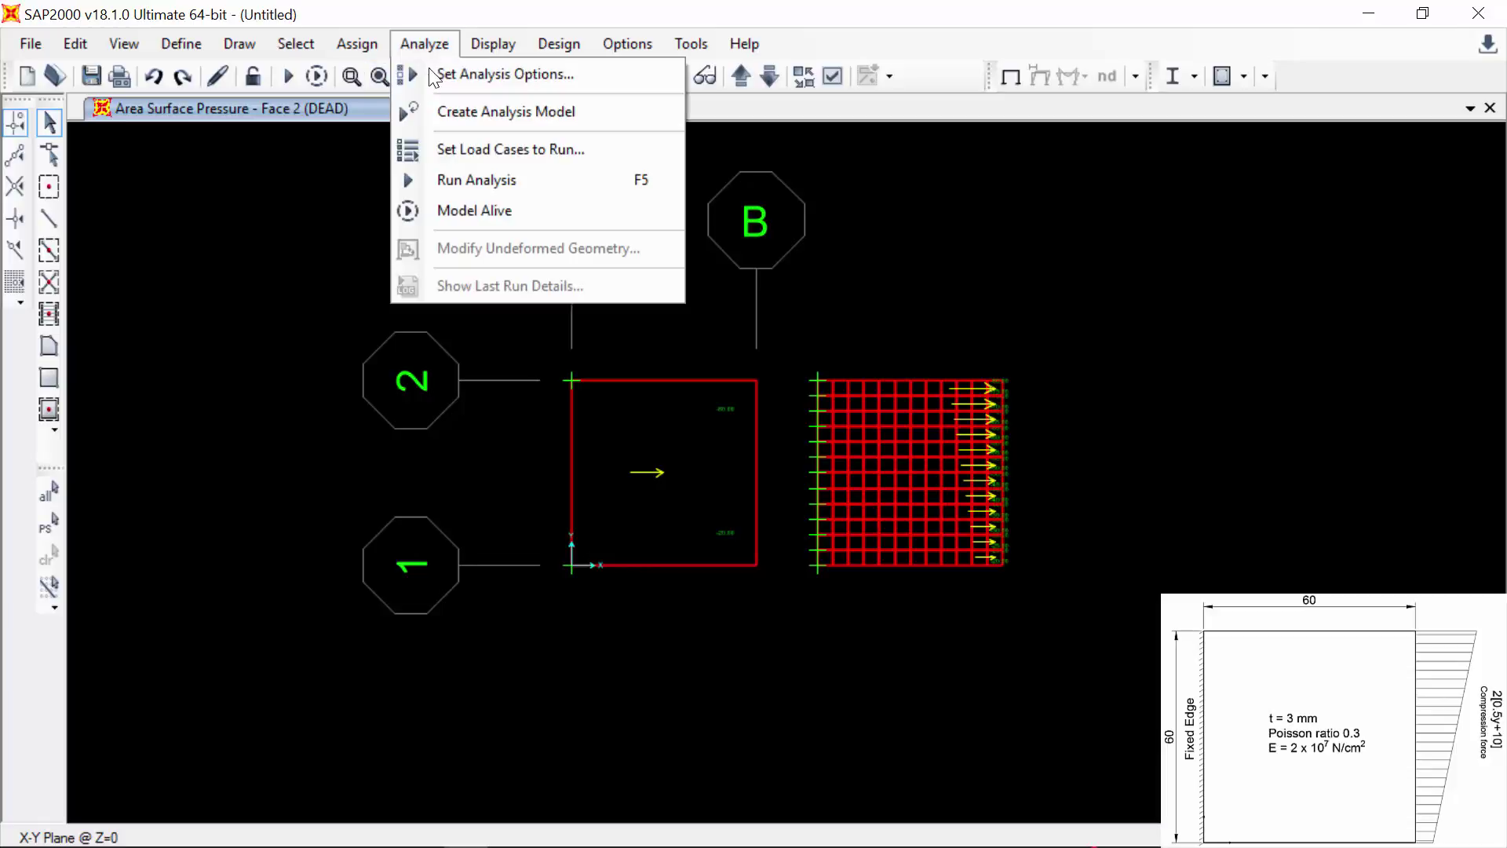
pyautogui.click(439, 74)
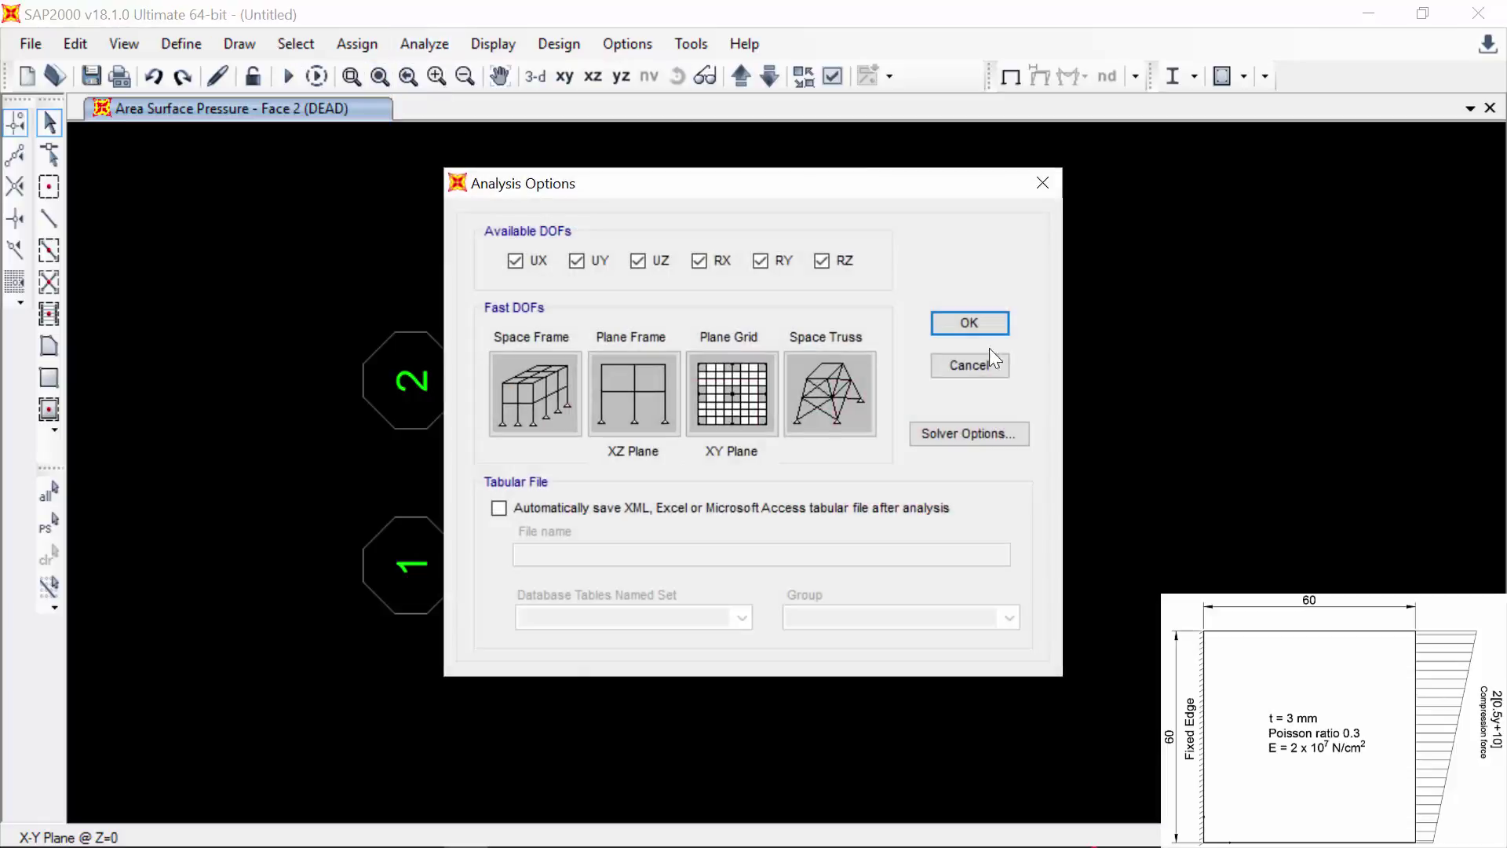
pyautogui.moveTo(868, 195); pyautogui.dragTo(562, 213)
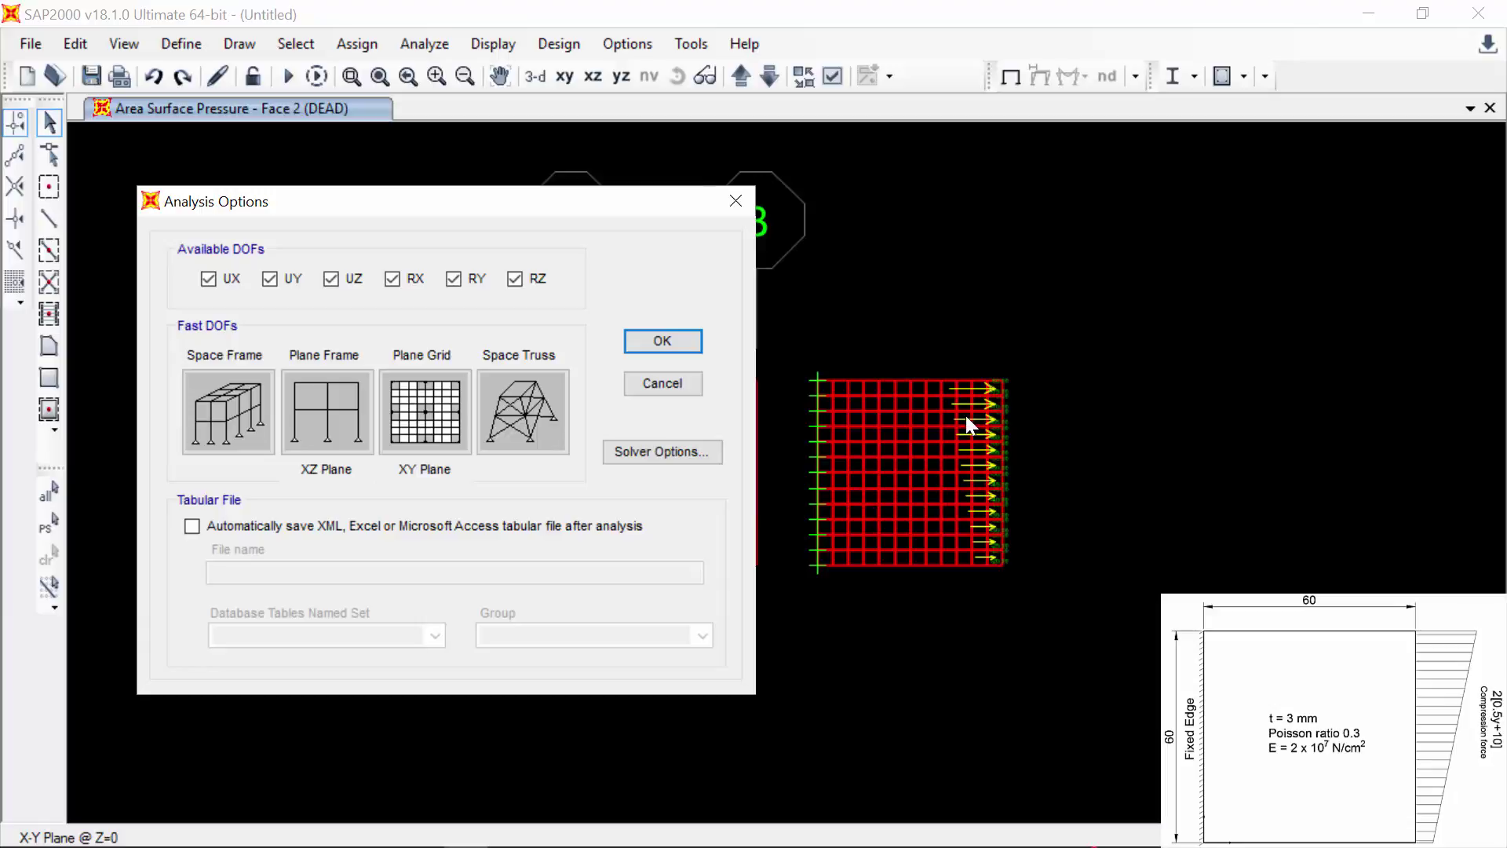
pyautogui.click(331, 279)
pyautogui.click(453, 279)
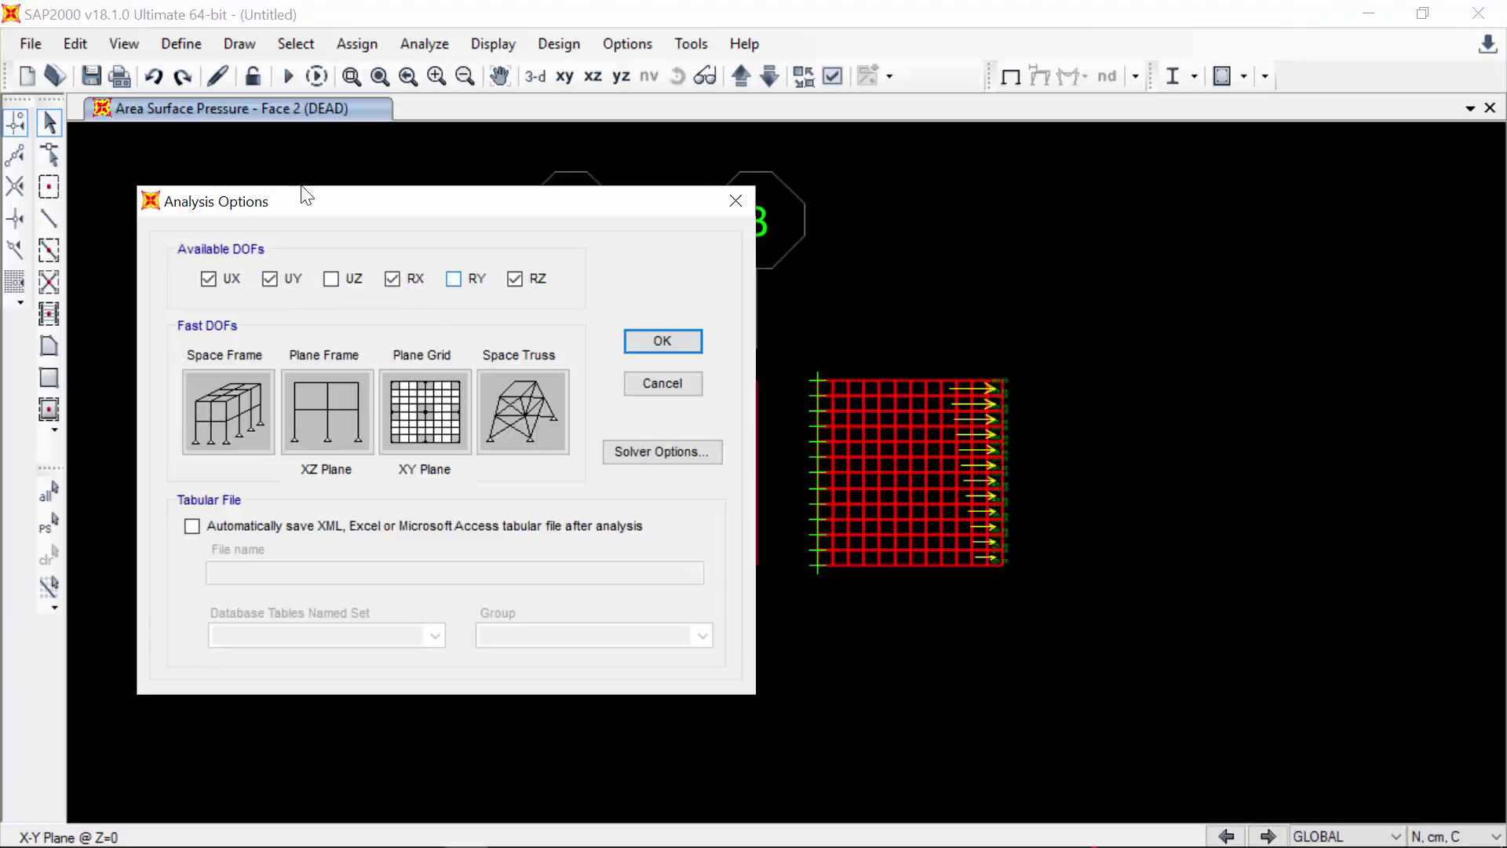
pyautogui.click(392, 280)
pyautogui.click(515, 279)
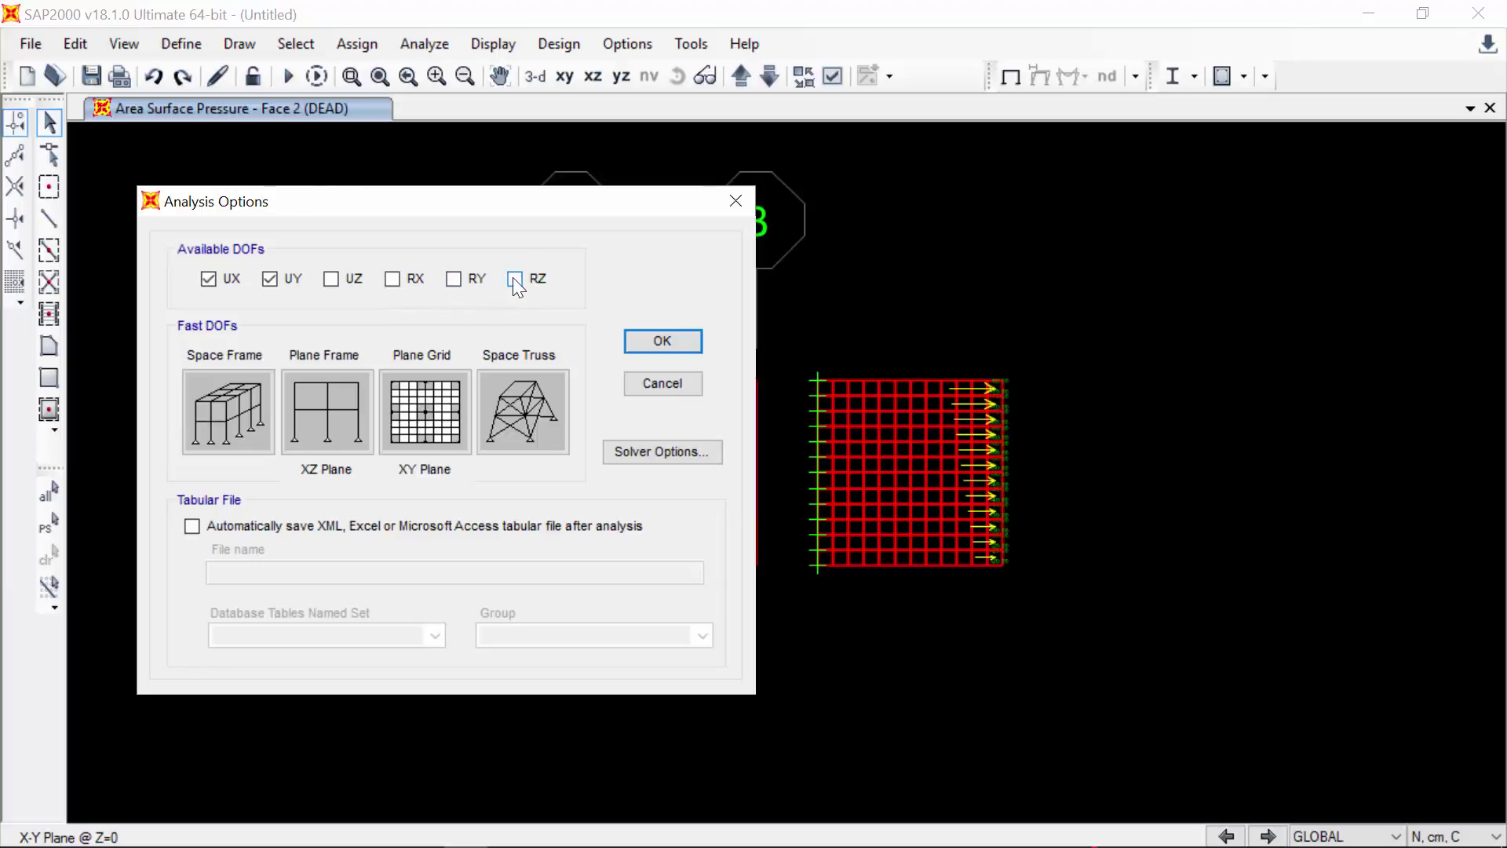
pyautogui.click(208, 278)
pyautogui.click(639, 338)
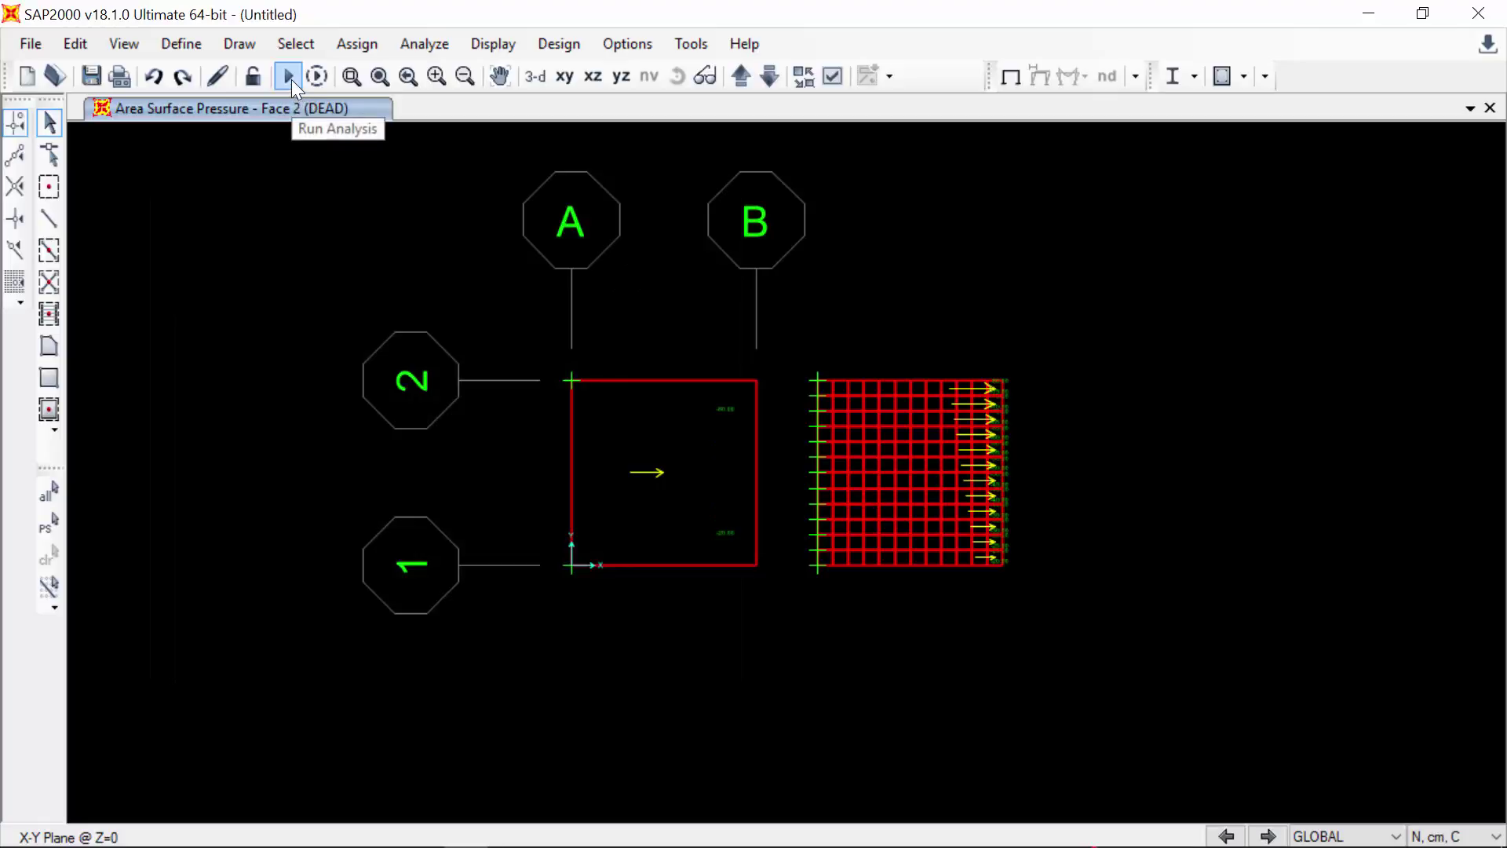
# - Exclude the MODAL case and run the analysis for the DEAD case, saving the model as Ex2
pyautogui.click(288, 76)
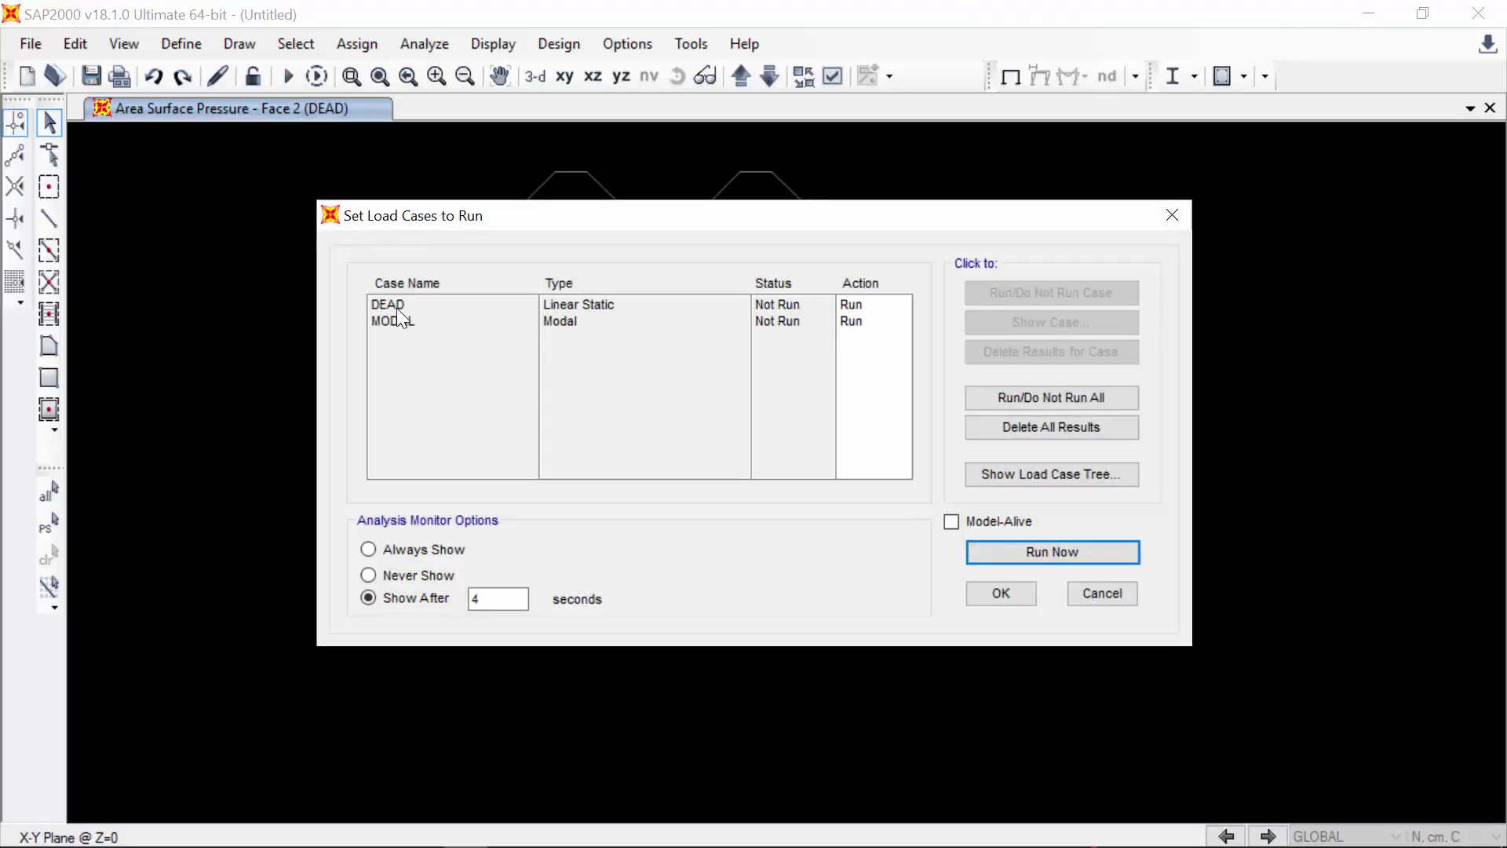
pyautogui.click(396, 320)
pyautogui.click(1052, 292)
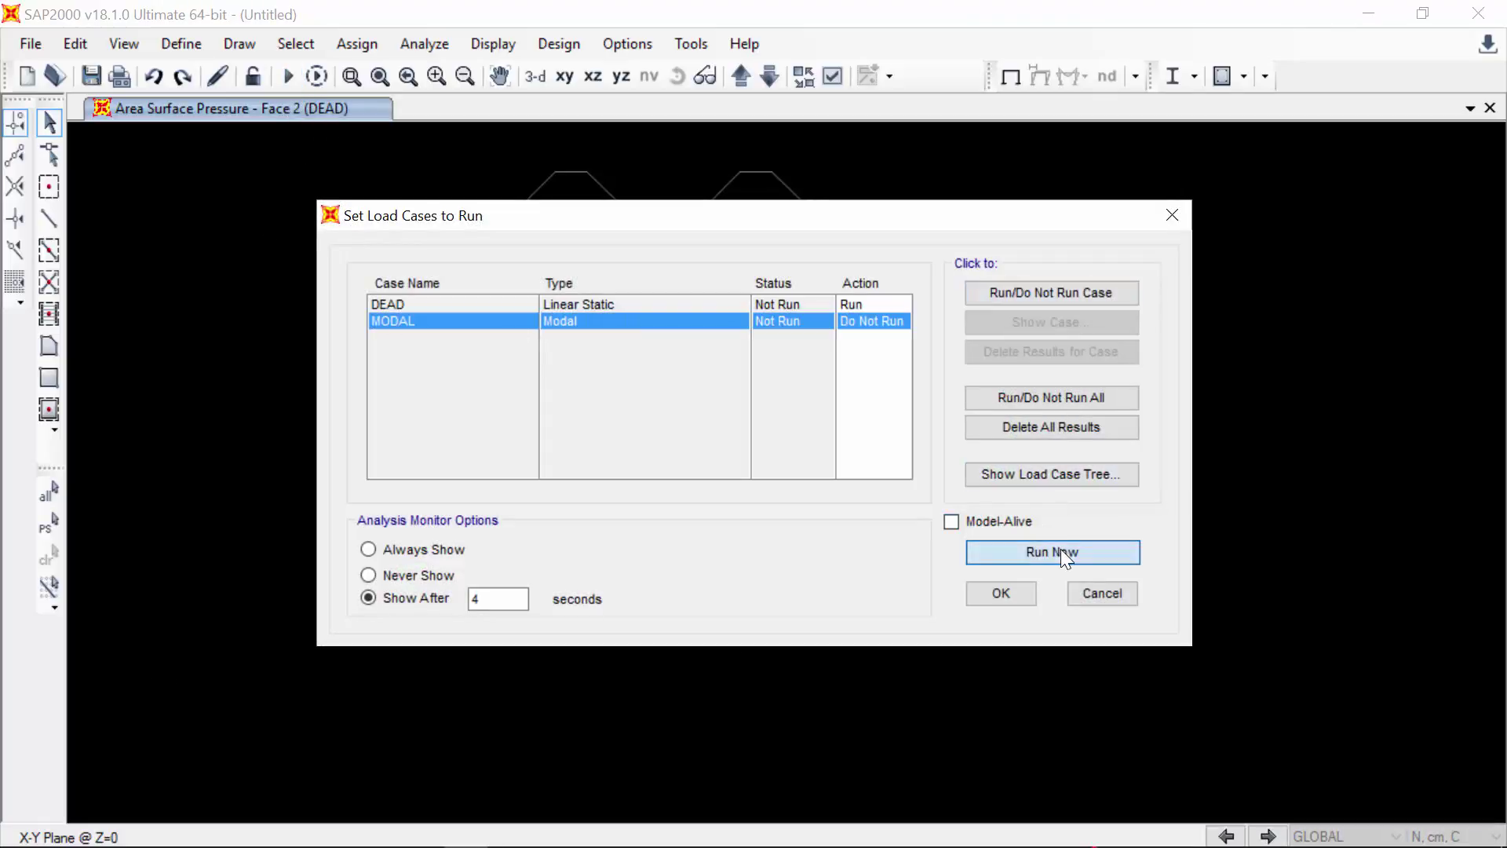
pyautogui.click(1061, 552)
pyautogui.write('Ex2')
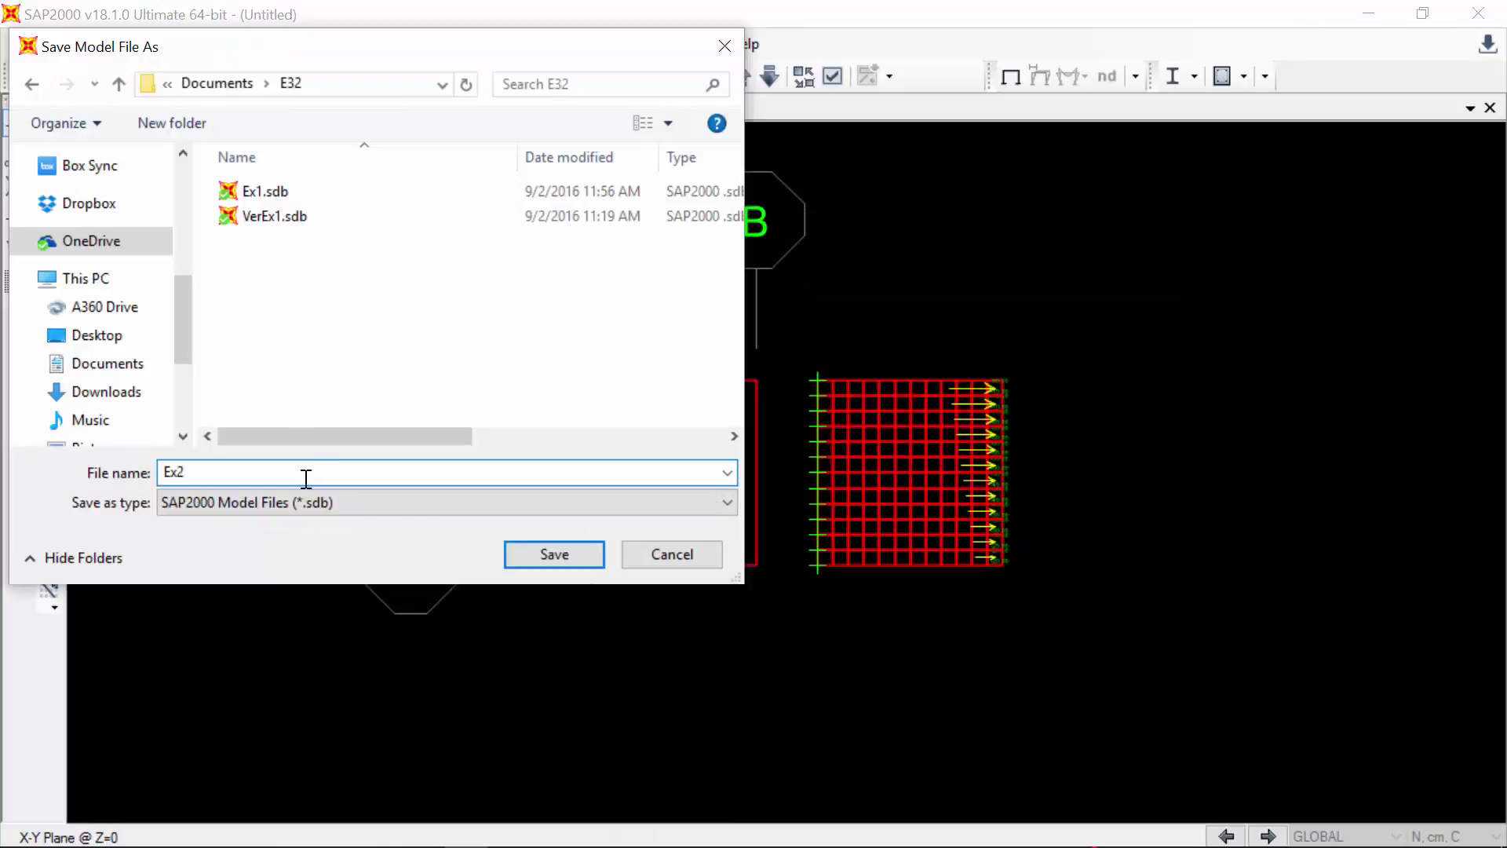
pyautogui.click(549, 555)
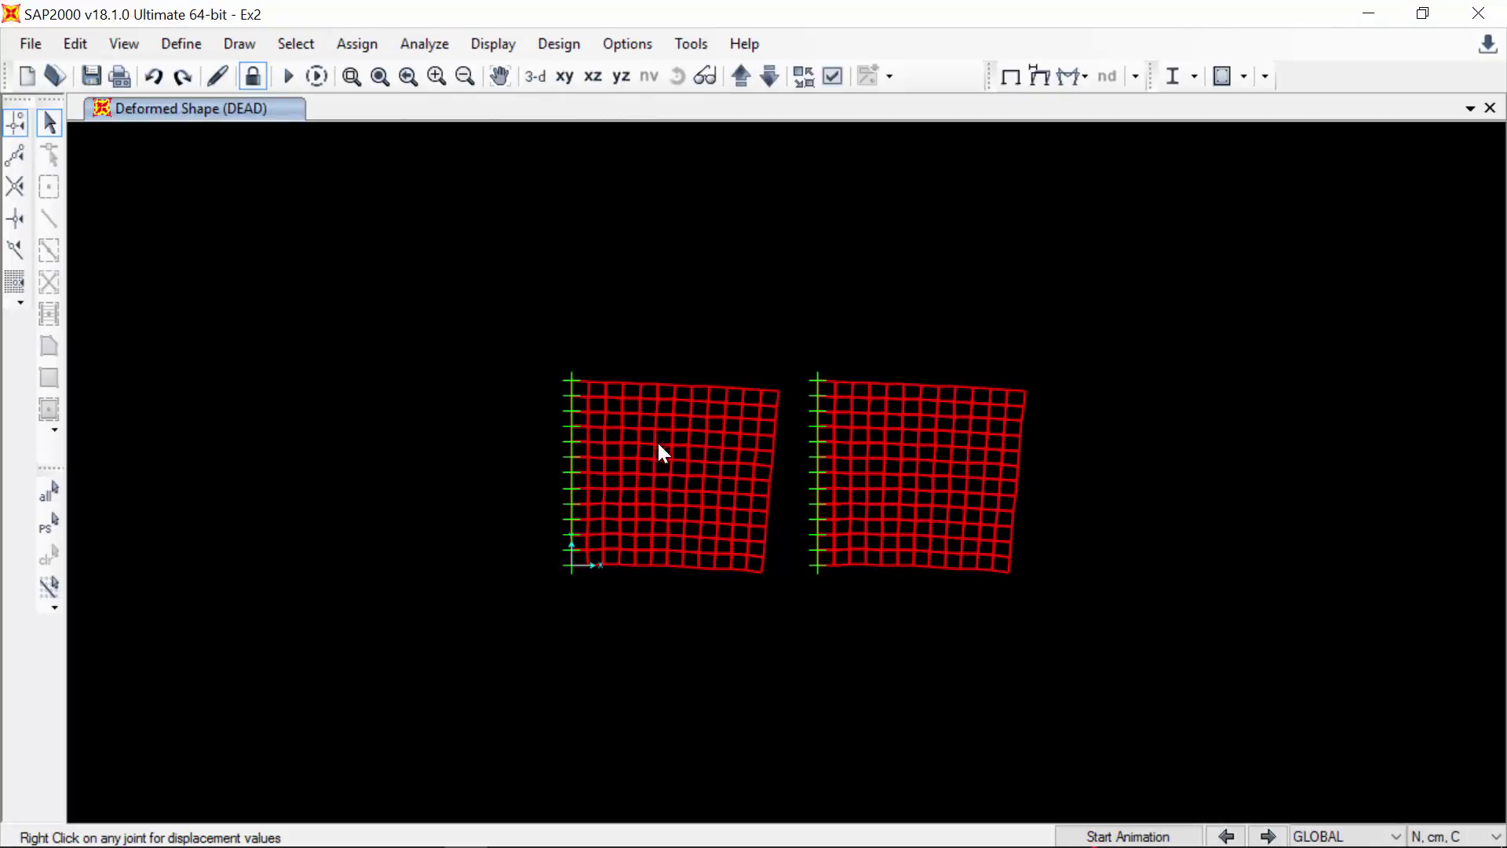
# - Check the displacements of several joints on the original plate's deformed shape
pyautogui.rightClick(668, 491)
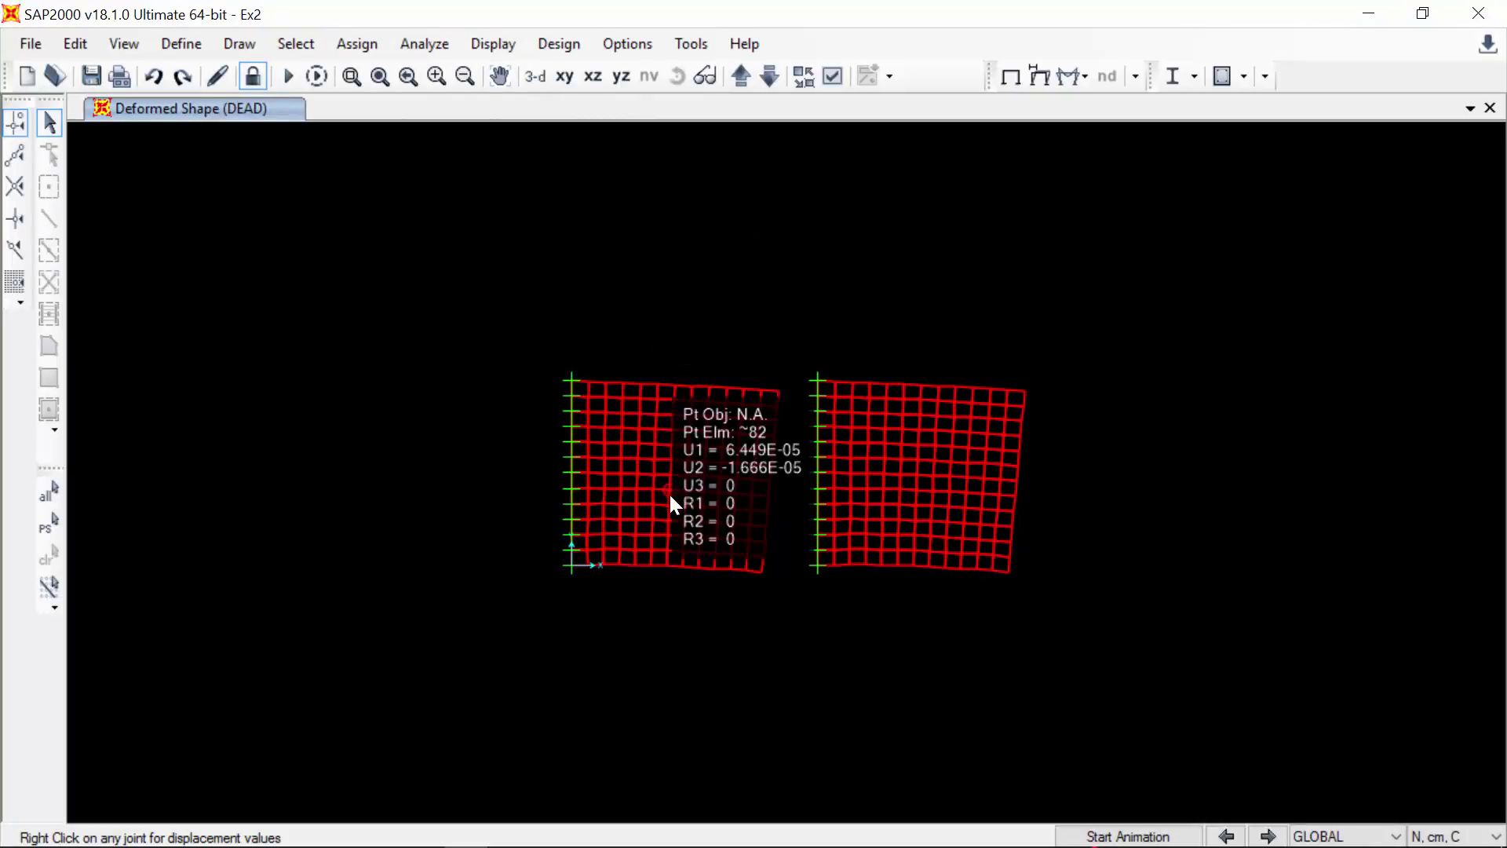
pyautogui.rightClick(633, 438)
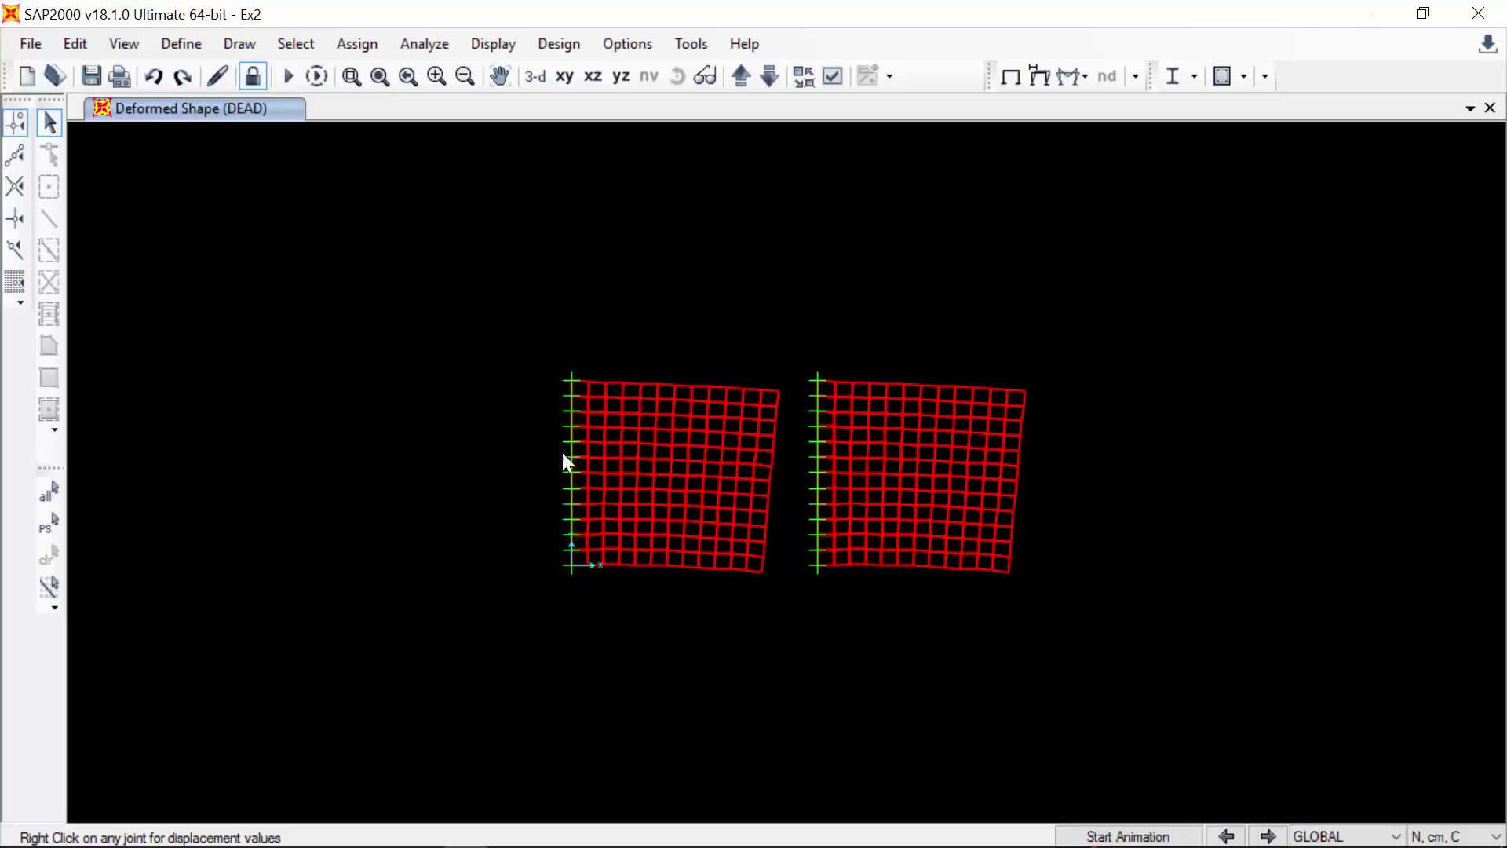
pyautogui.rightClick(686, 464)
pyautogui.rightClick(708, 394)
pyautogui.rightClick(570, 459)
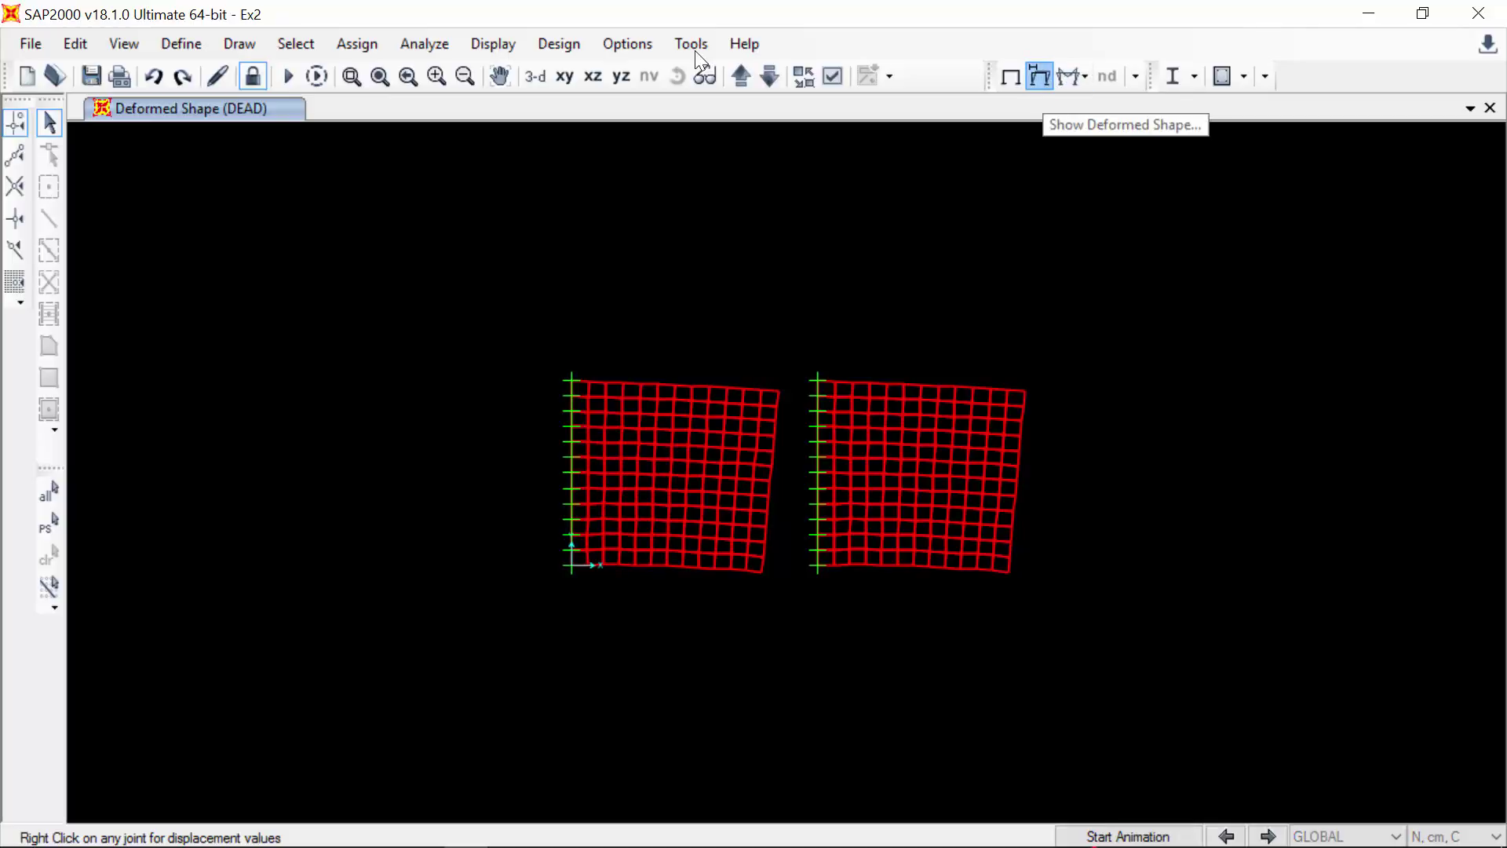
# - Draw Ux displacement contours on the deformed shape for the DEAD case and compare joint values on both plates
pyautogui.click(1041, 77)
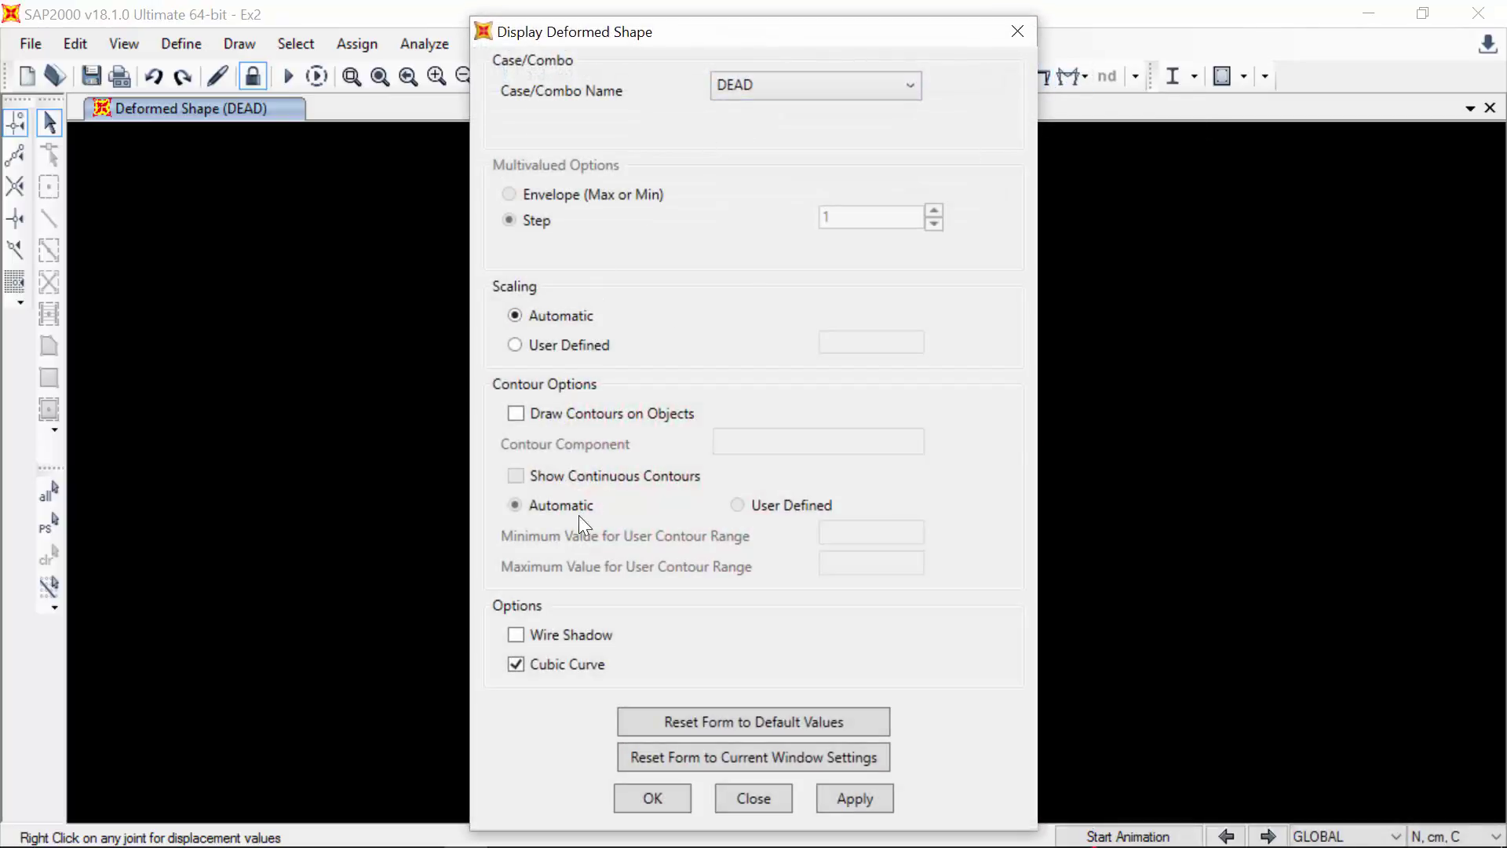
pyautogui.click(621, 416)
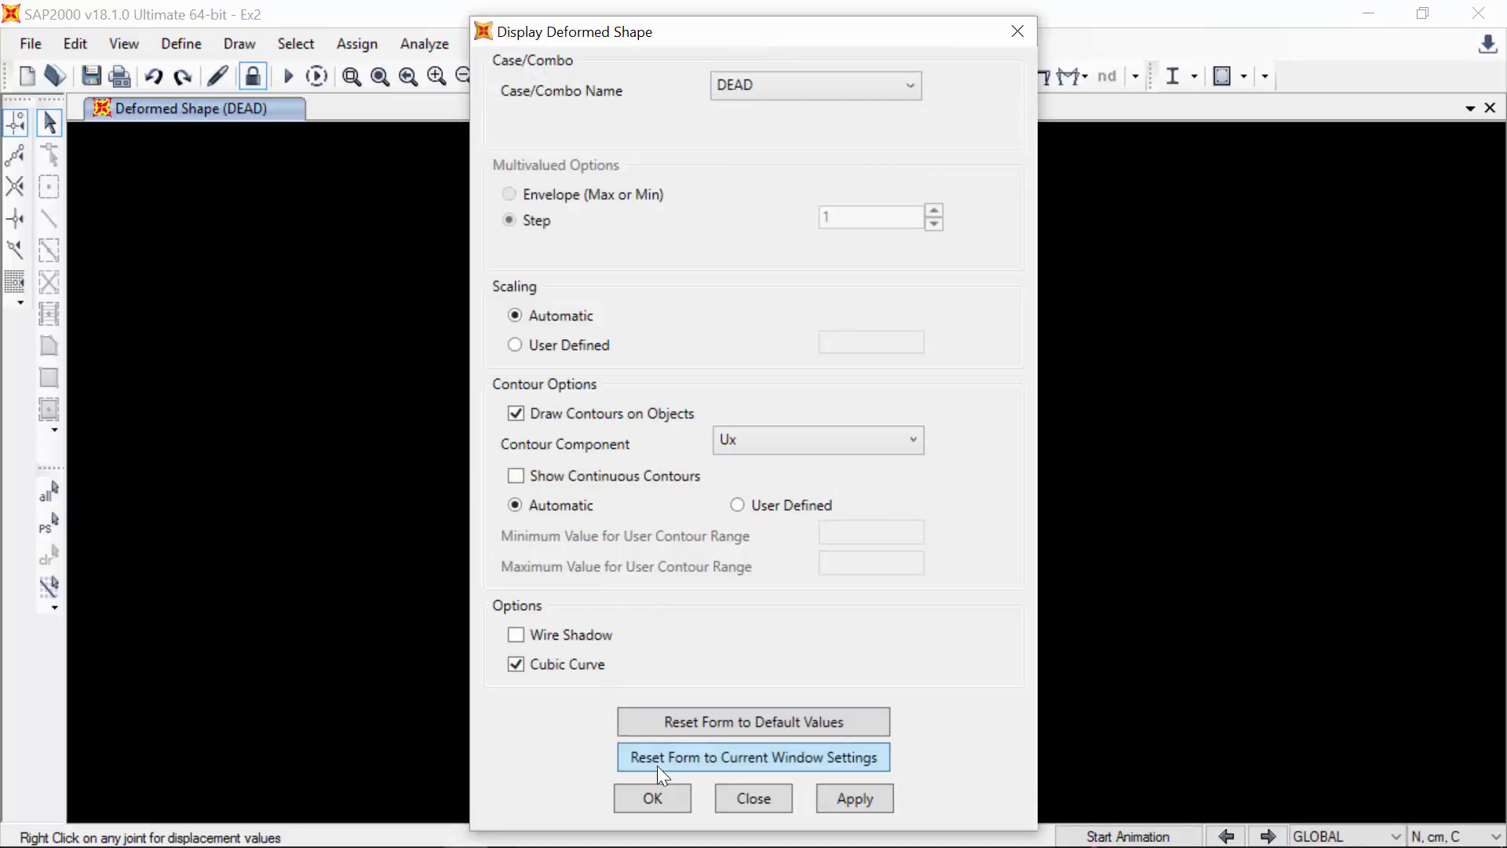
pyautogui.press('Return')
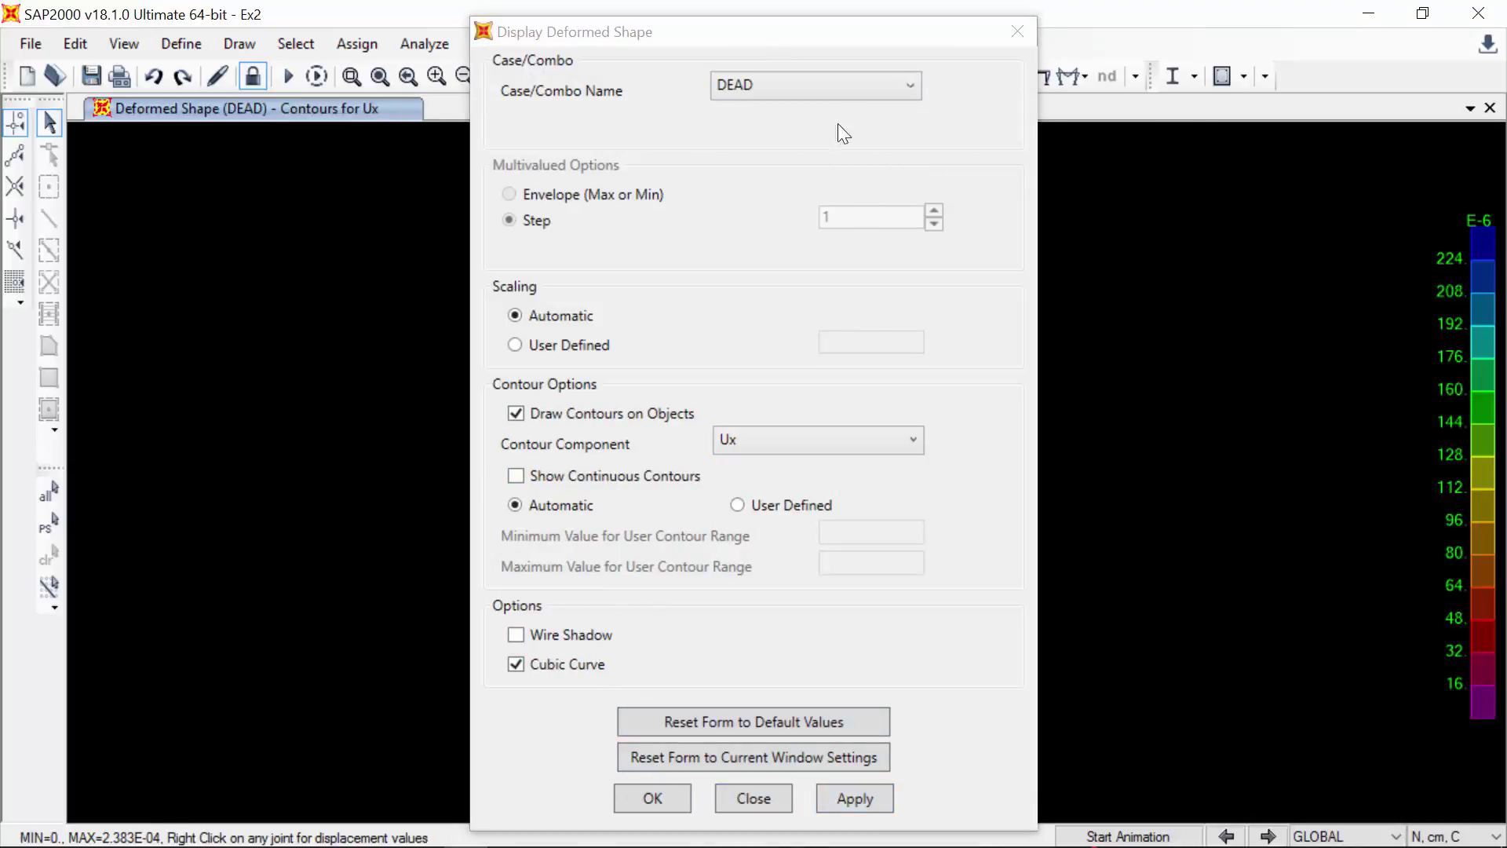
pyautogui.moveTo(859, 36); pyautogui.dragTo(372, 20)
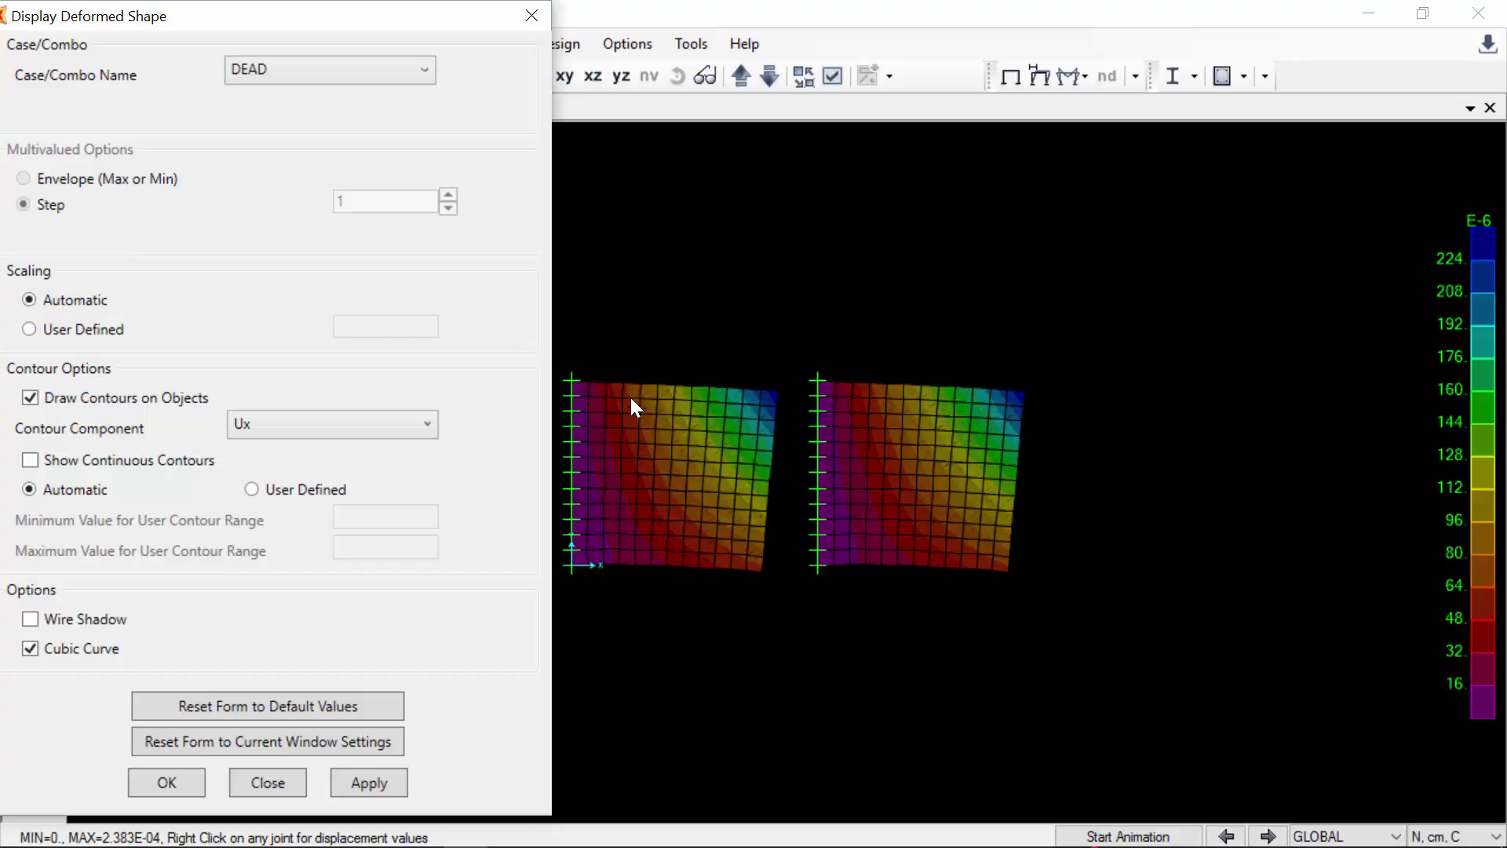
pyautogui.rightClick(605, 422)
pyautogui.rightClick(908, 444)
# - Switch the deformed shape's contours to the Uy component
pyautogui.click(428, 425)
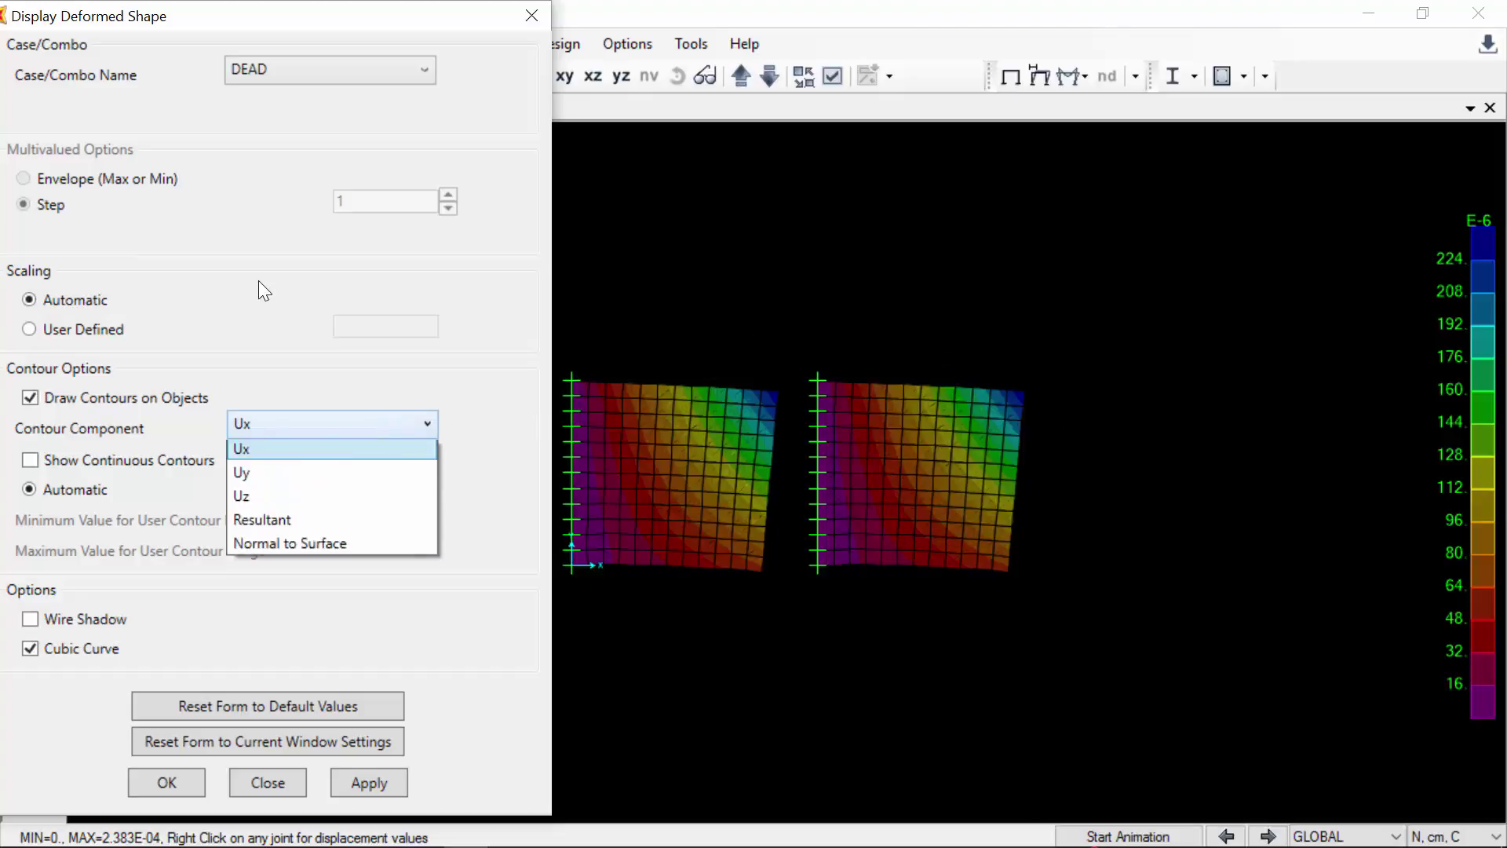
pyautogui.press('Down')
pyautogui.press('Return')
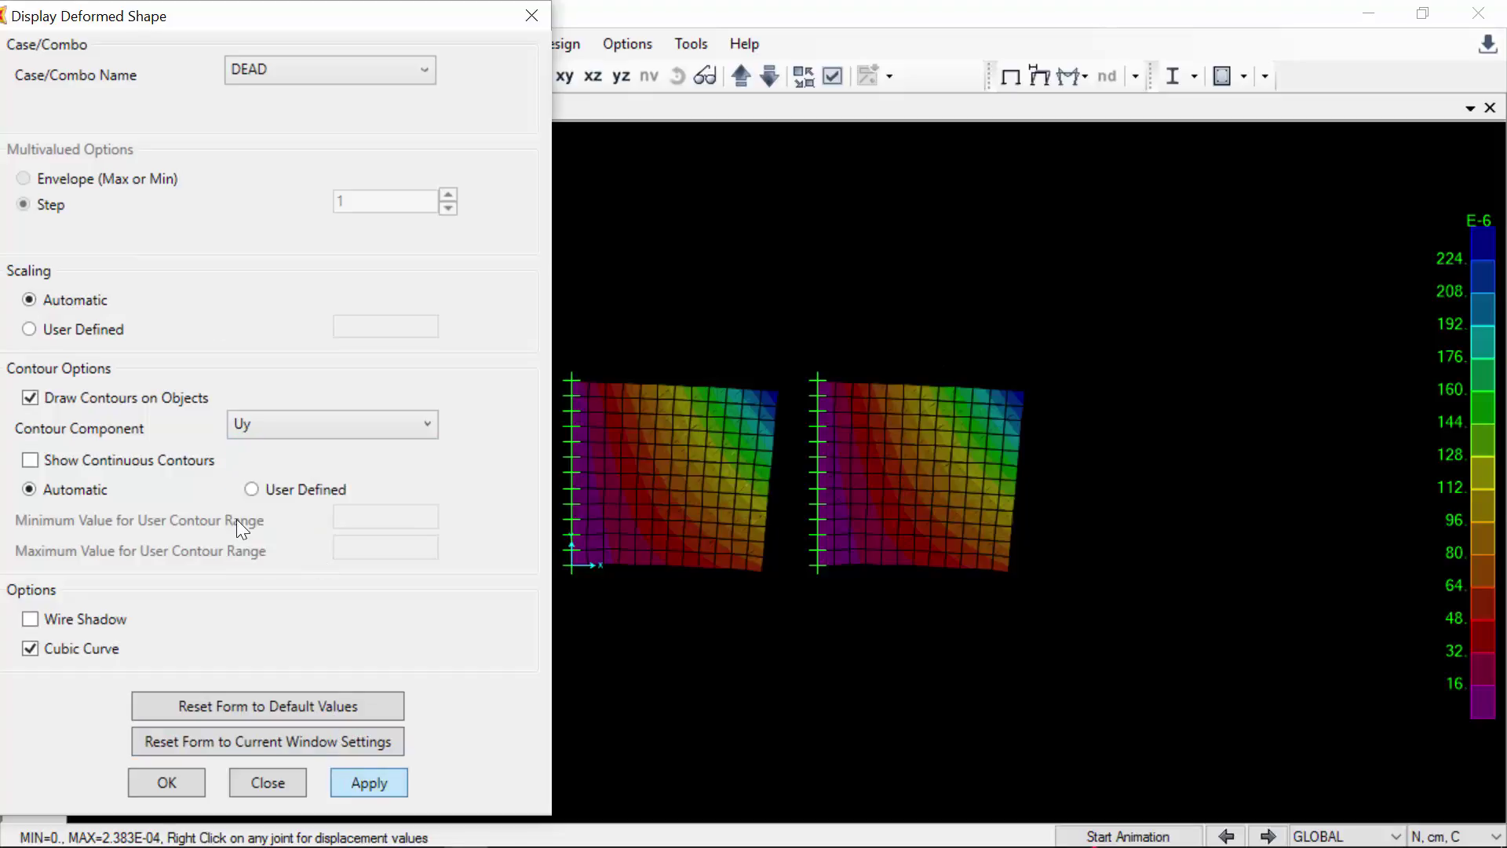
pyautogui.click(366, 782)
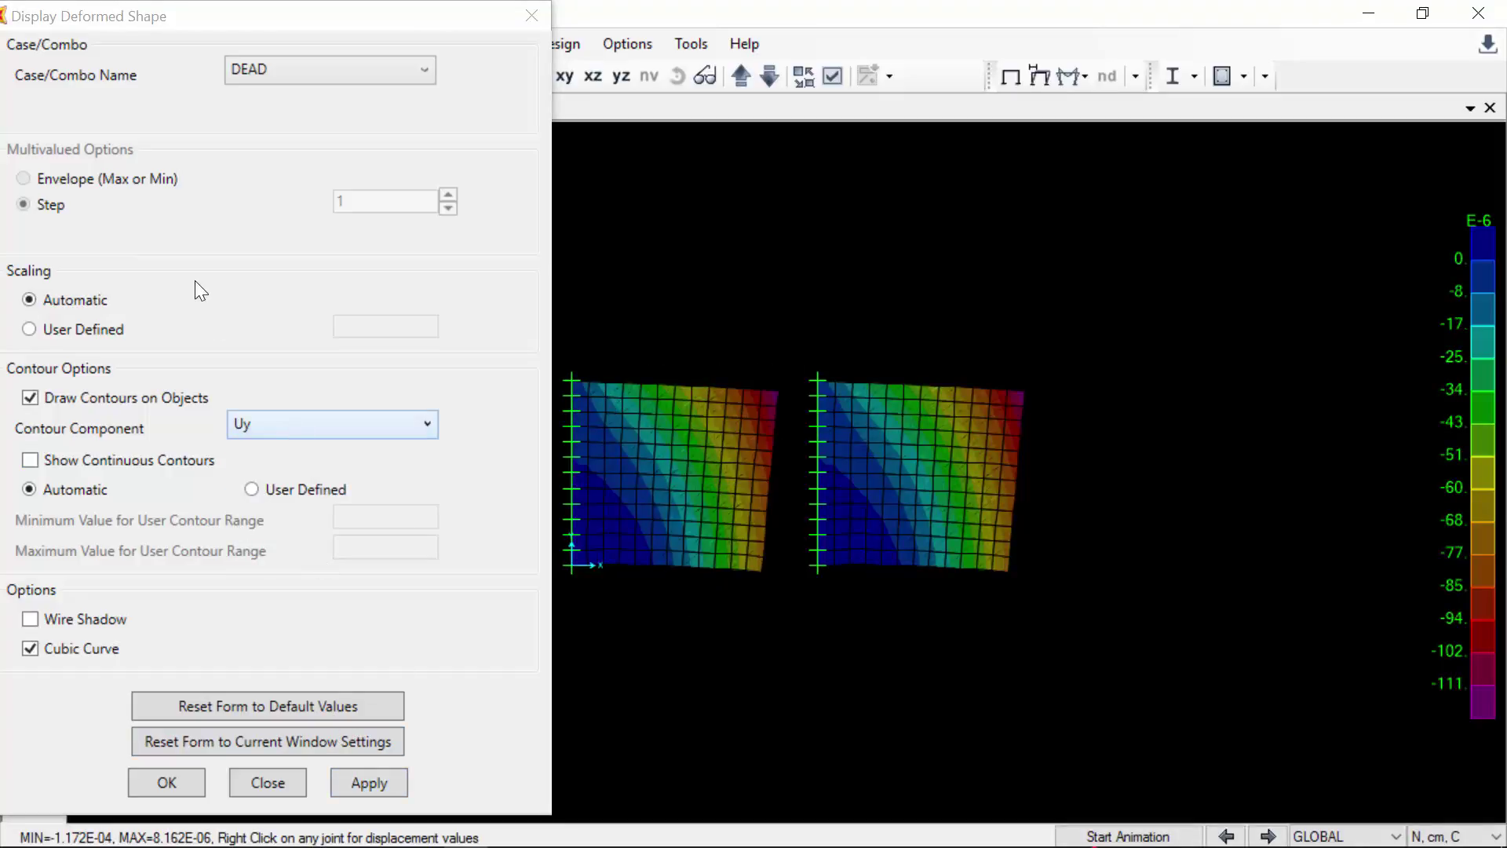
# - Show the deformed shape's contours for the Uz component and close the display settings
pyautogui.click(263, 425)
pyautogui.click(284, 500)
pyautogui.click(370, 782)
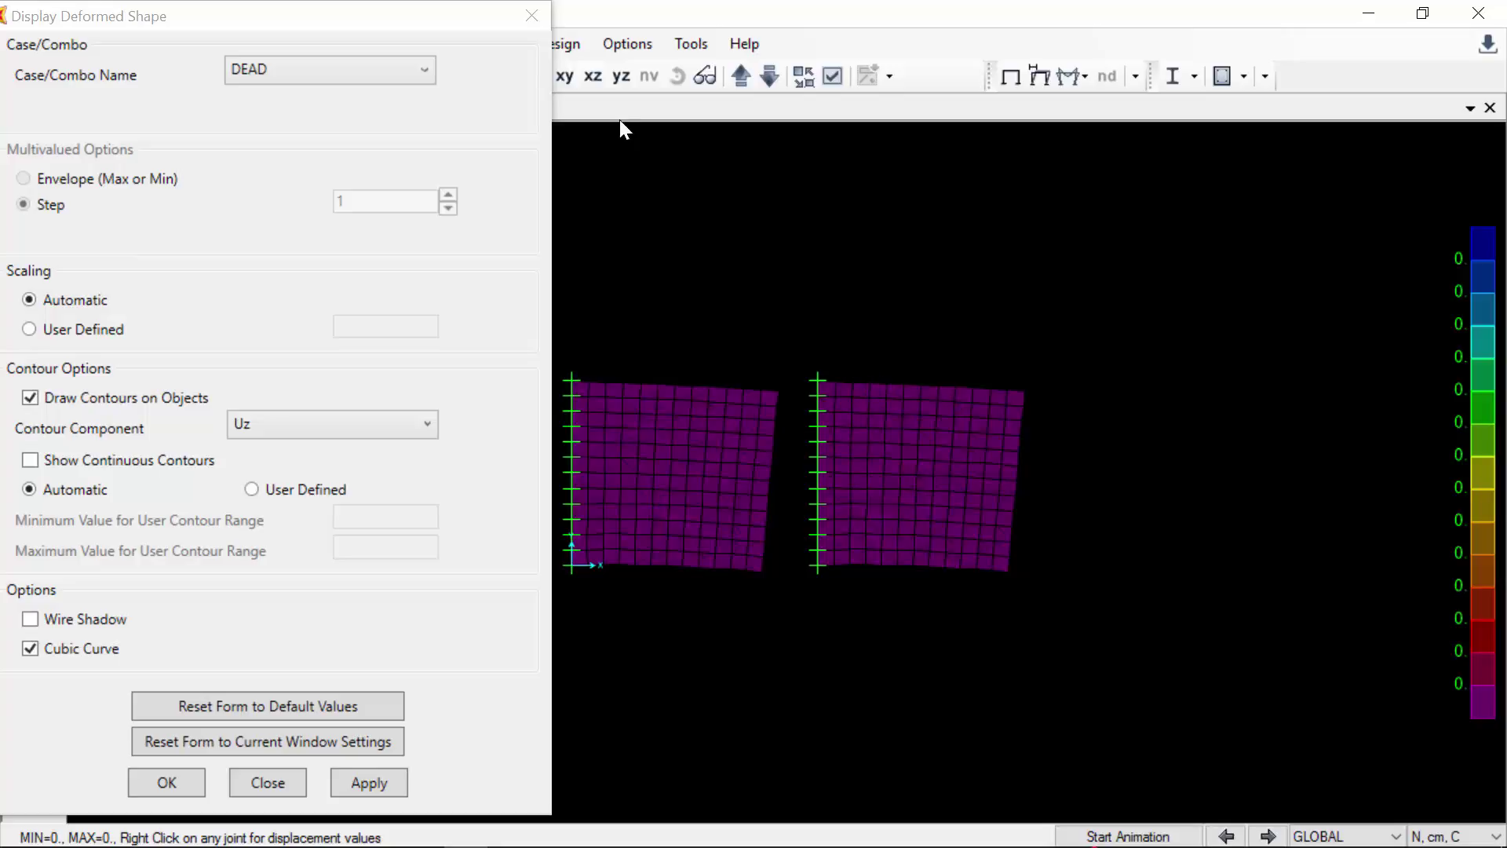
pyautogui.click(532, 15)
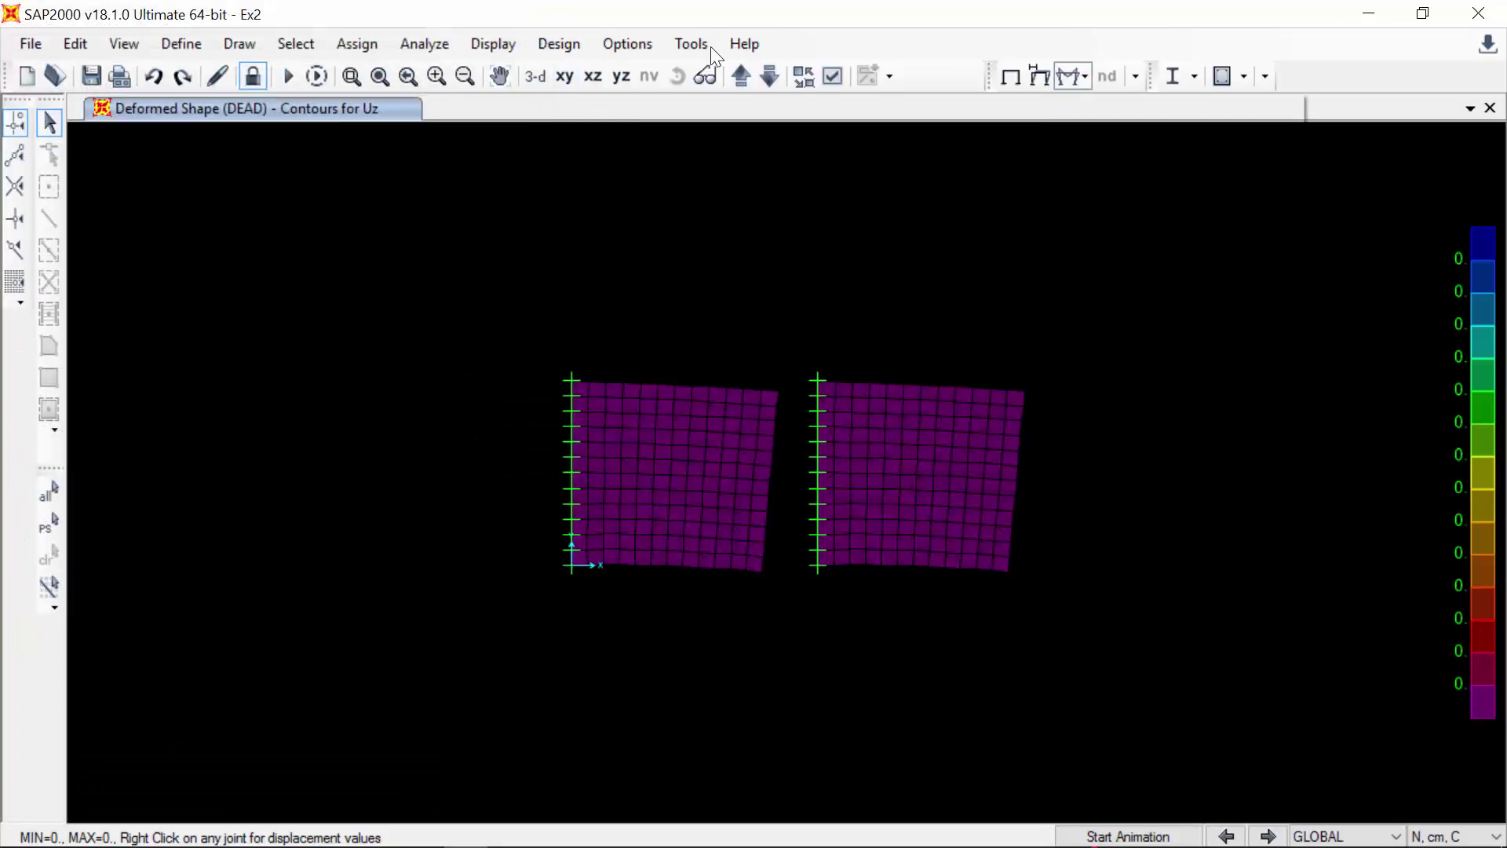
# - Display the S11 stress contours of the plane elements for the DEAD case, averaged at all joints, and read values on the original plate
pyautogui.click(1076, 76)
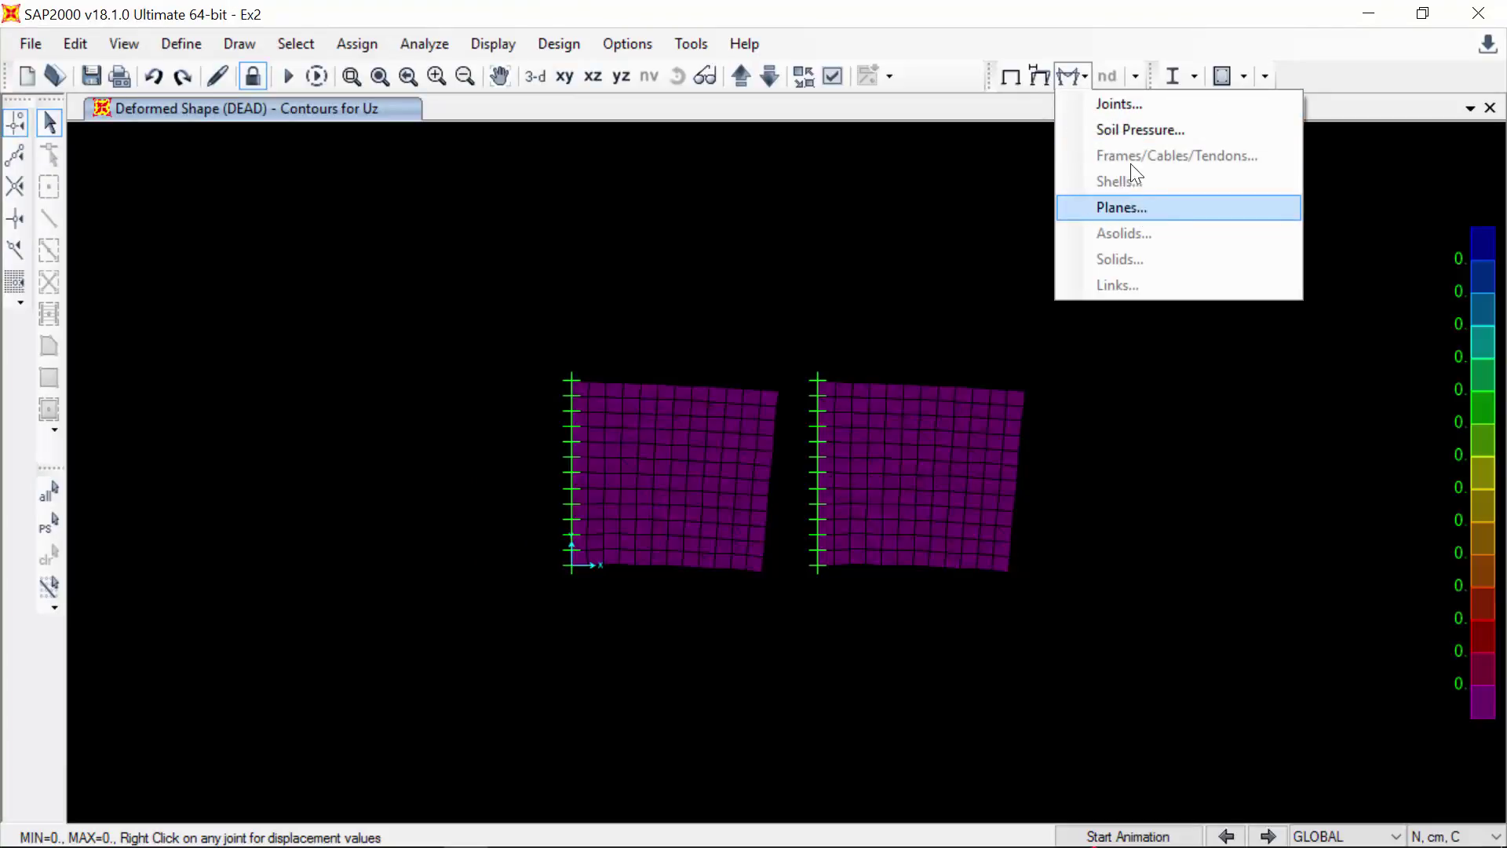
pyautogui.click(1131, 208)
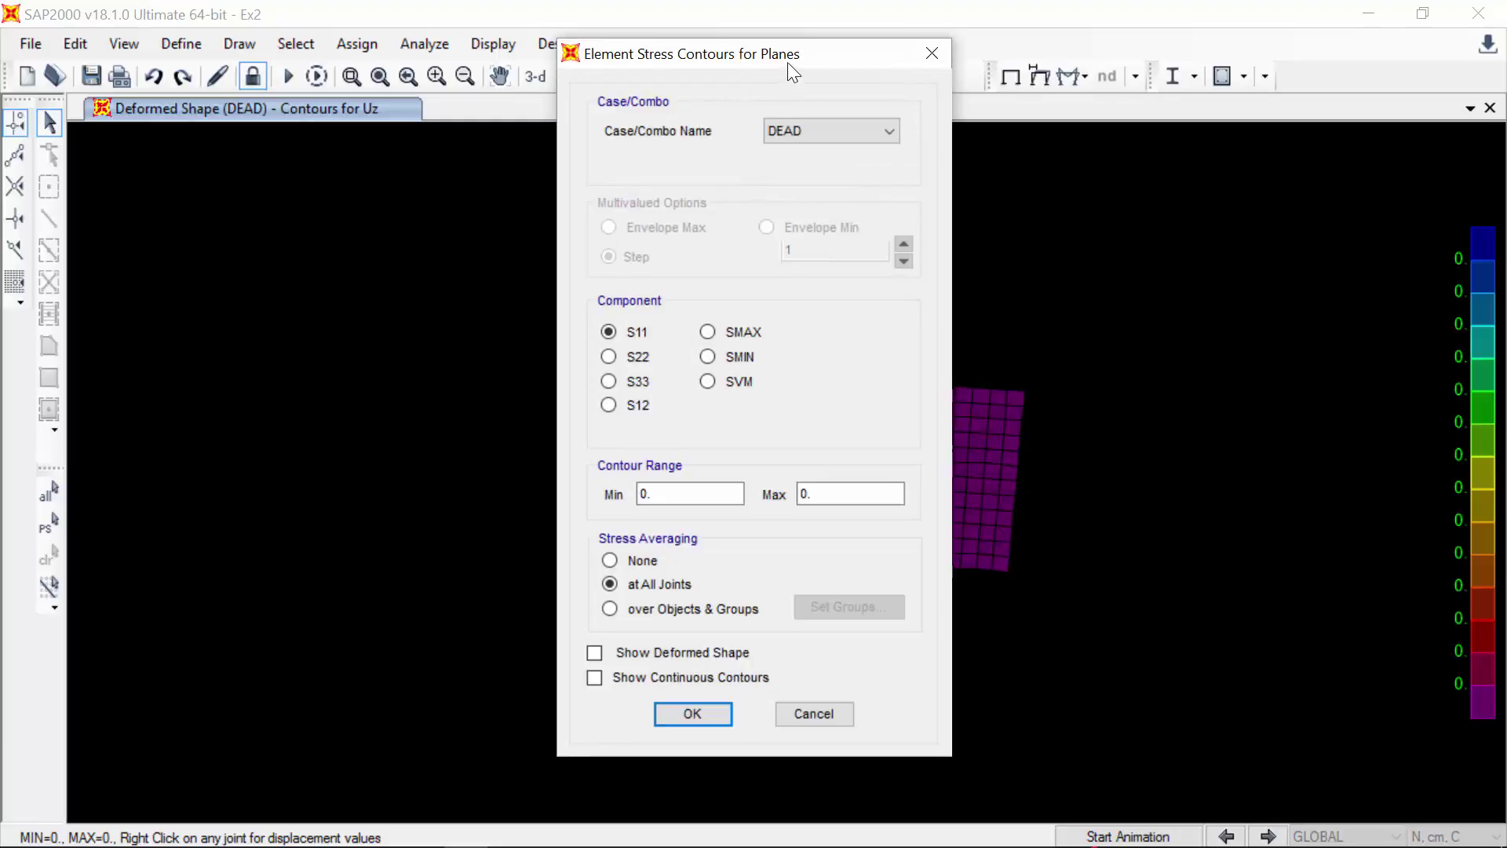
pyautogui.moveTo(788, 63); pyautogui.dragTo(1296, 41)
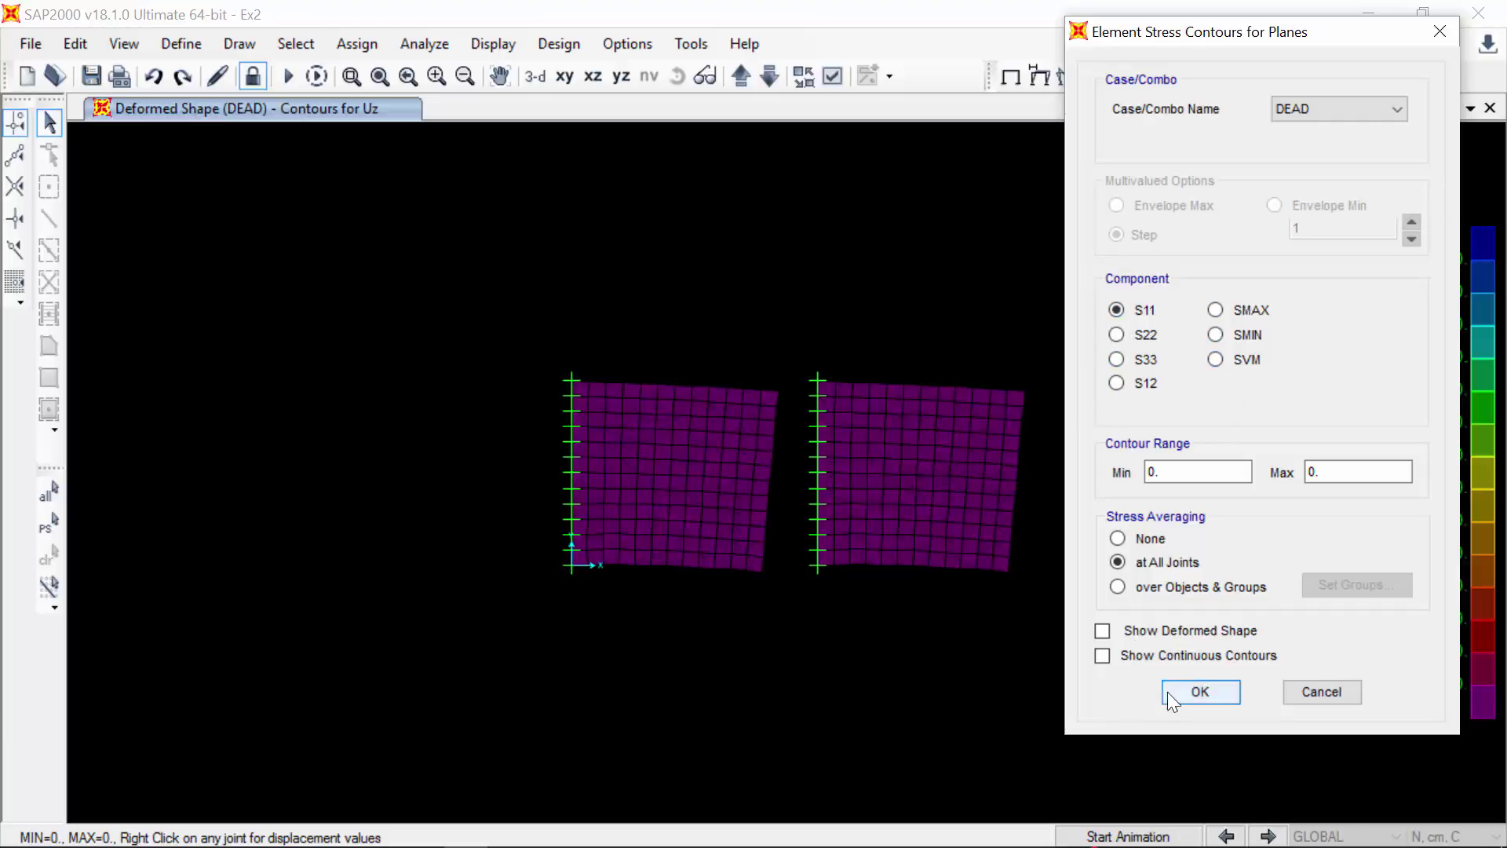
pyautogui.press('Return')
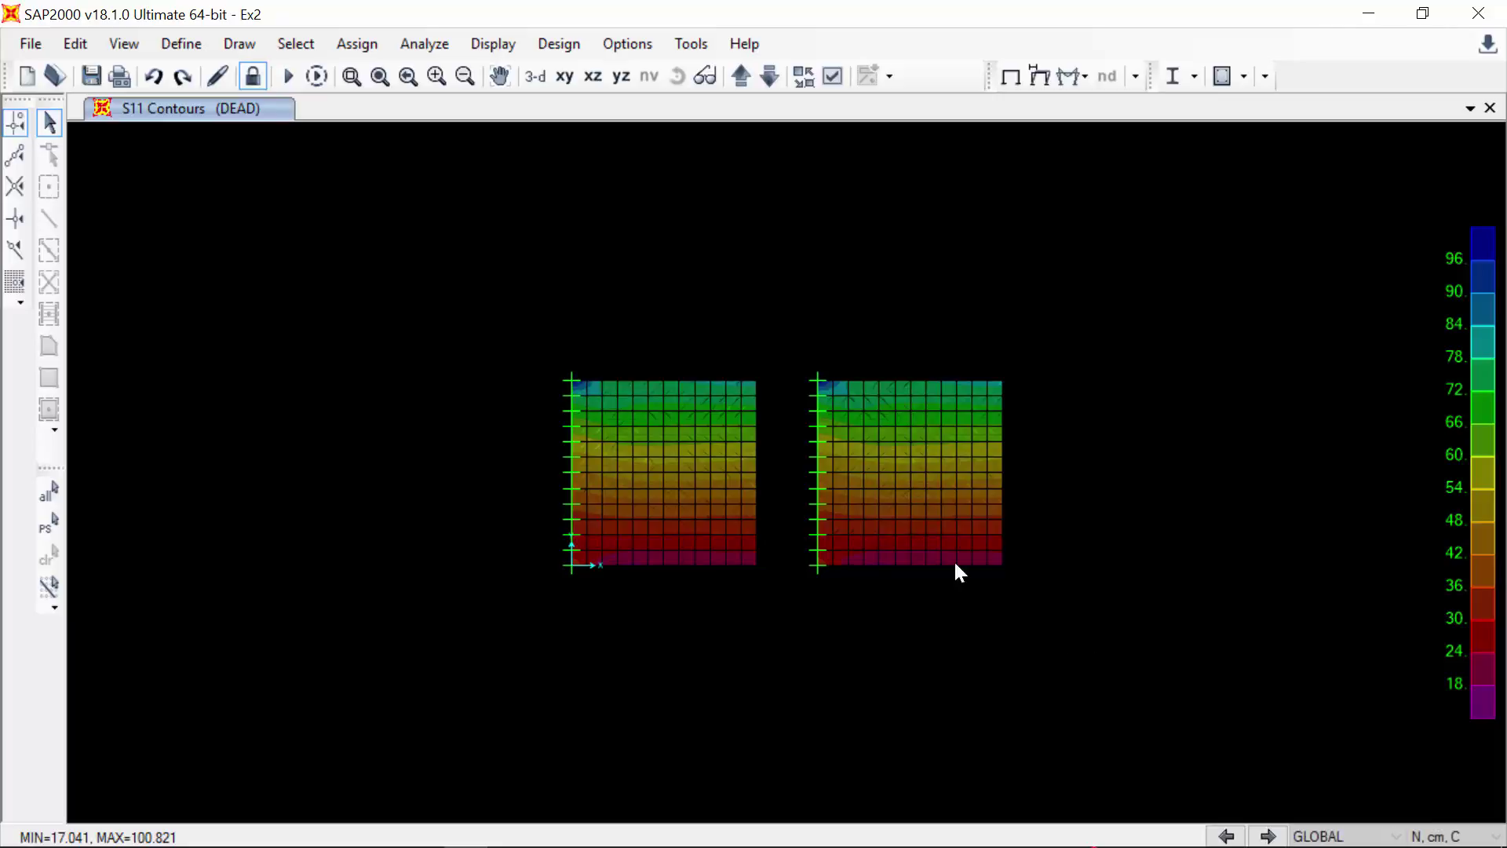
pyautogui.moveTo(675, 461)
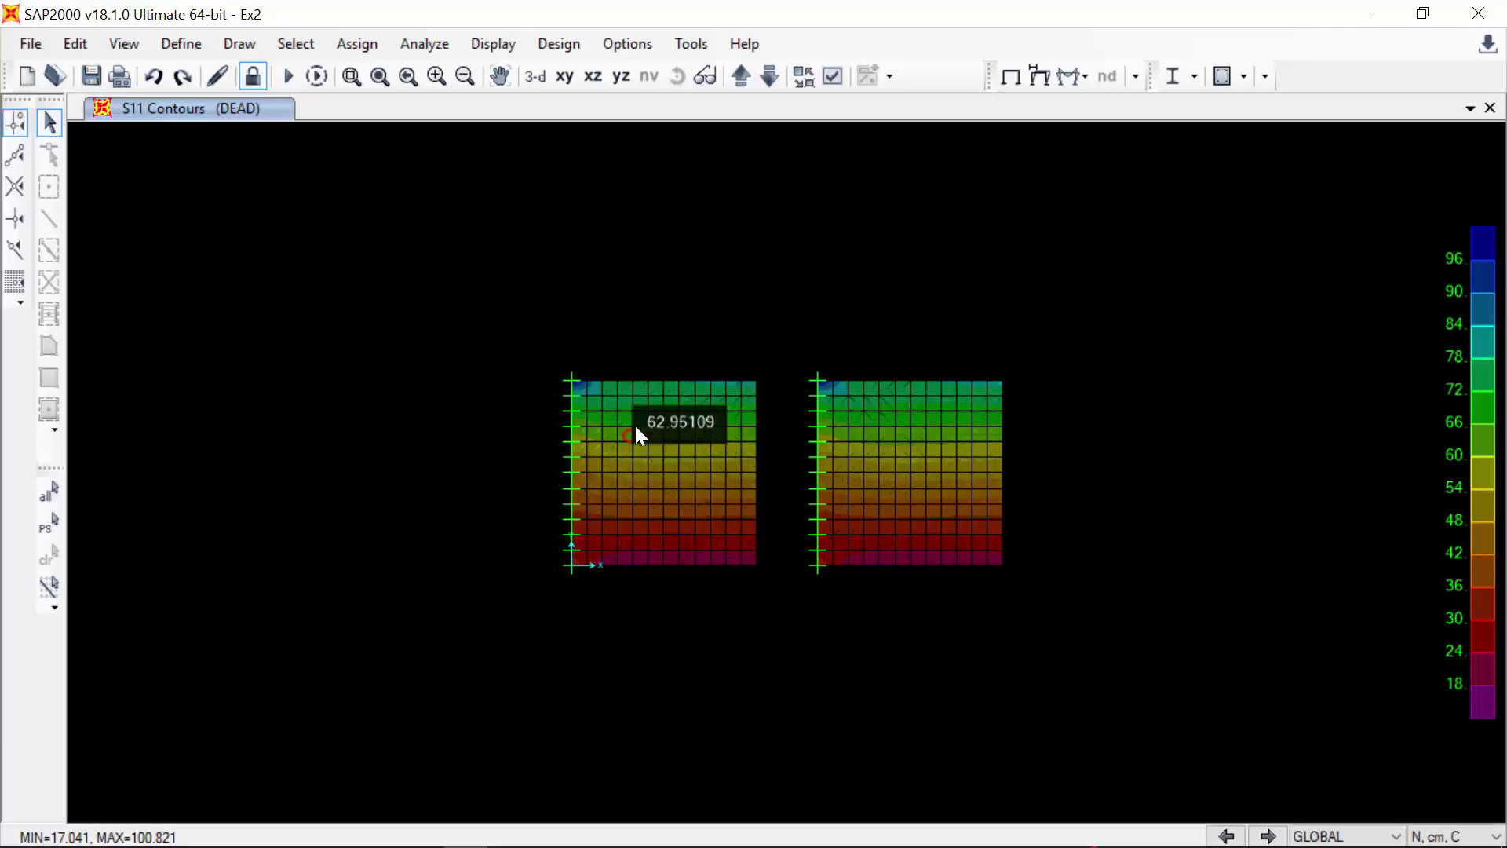
pyautogui.moveTo(686, 418)
# - Display the S22 stress contours of the plane elements for the DEAD case, averaged at all joints
pyautogui.click(1083, 76)
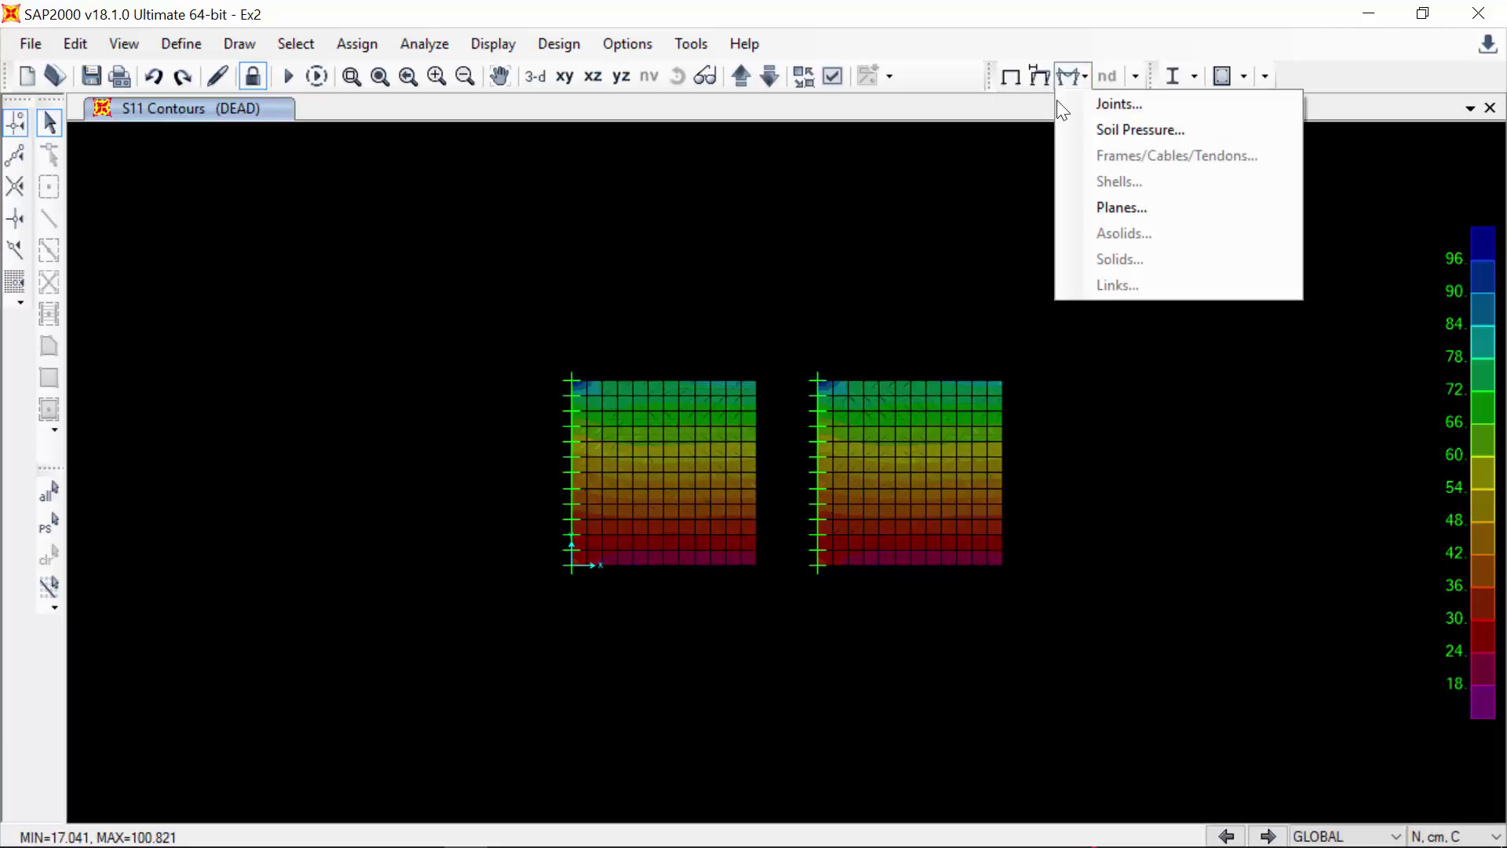
pyautogui.click(1100, 207)
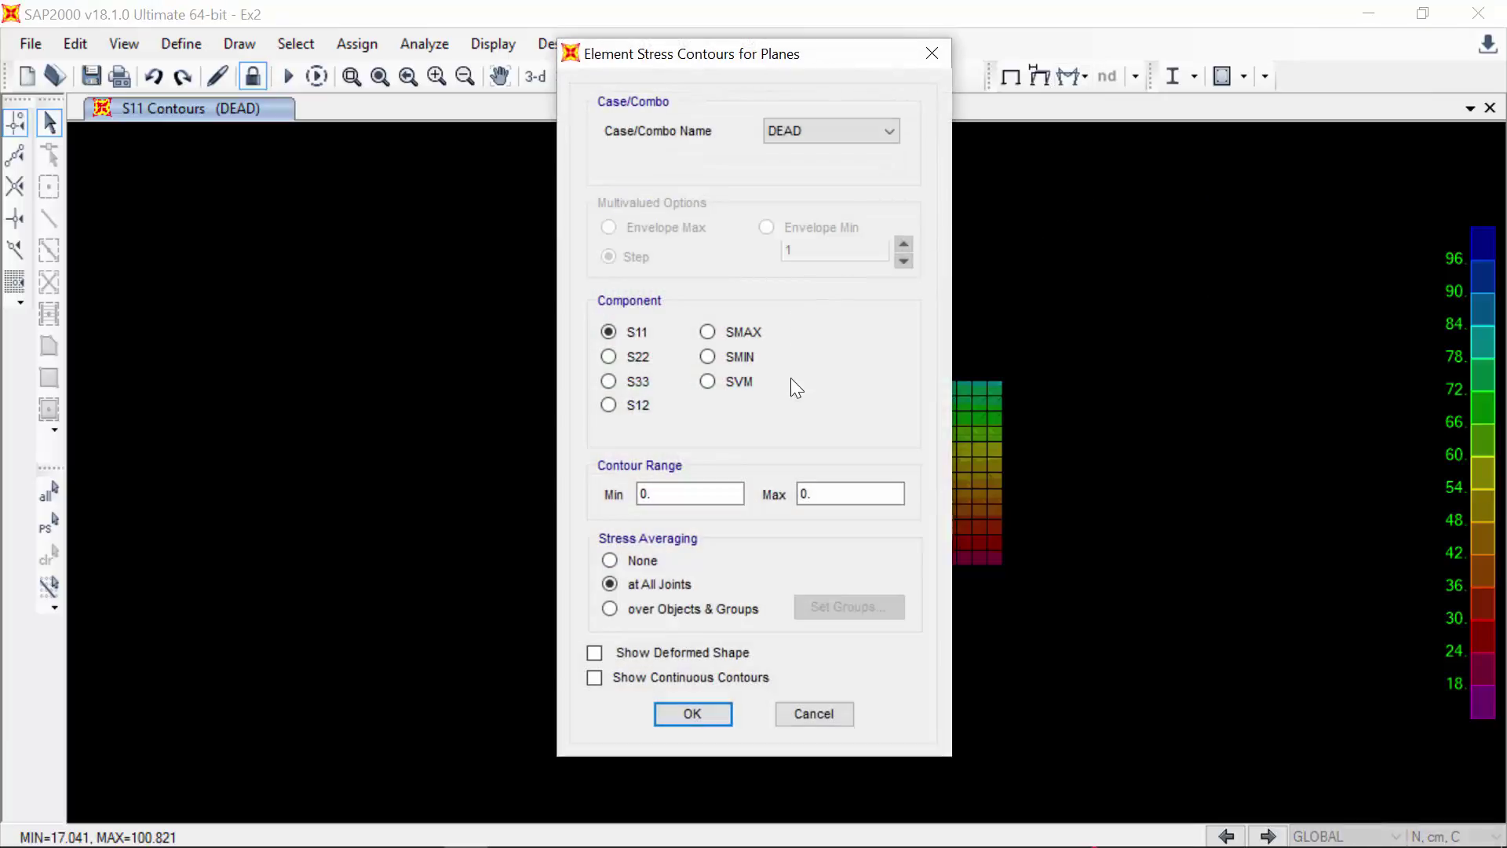
pyautogui.click(637, 357)
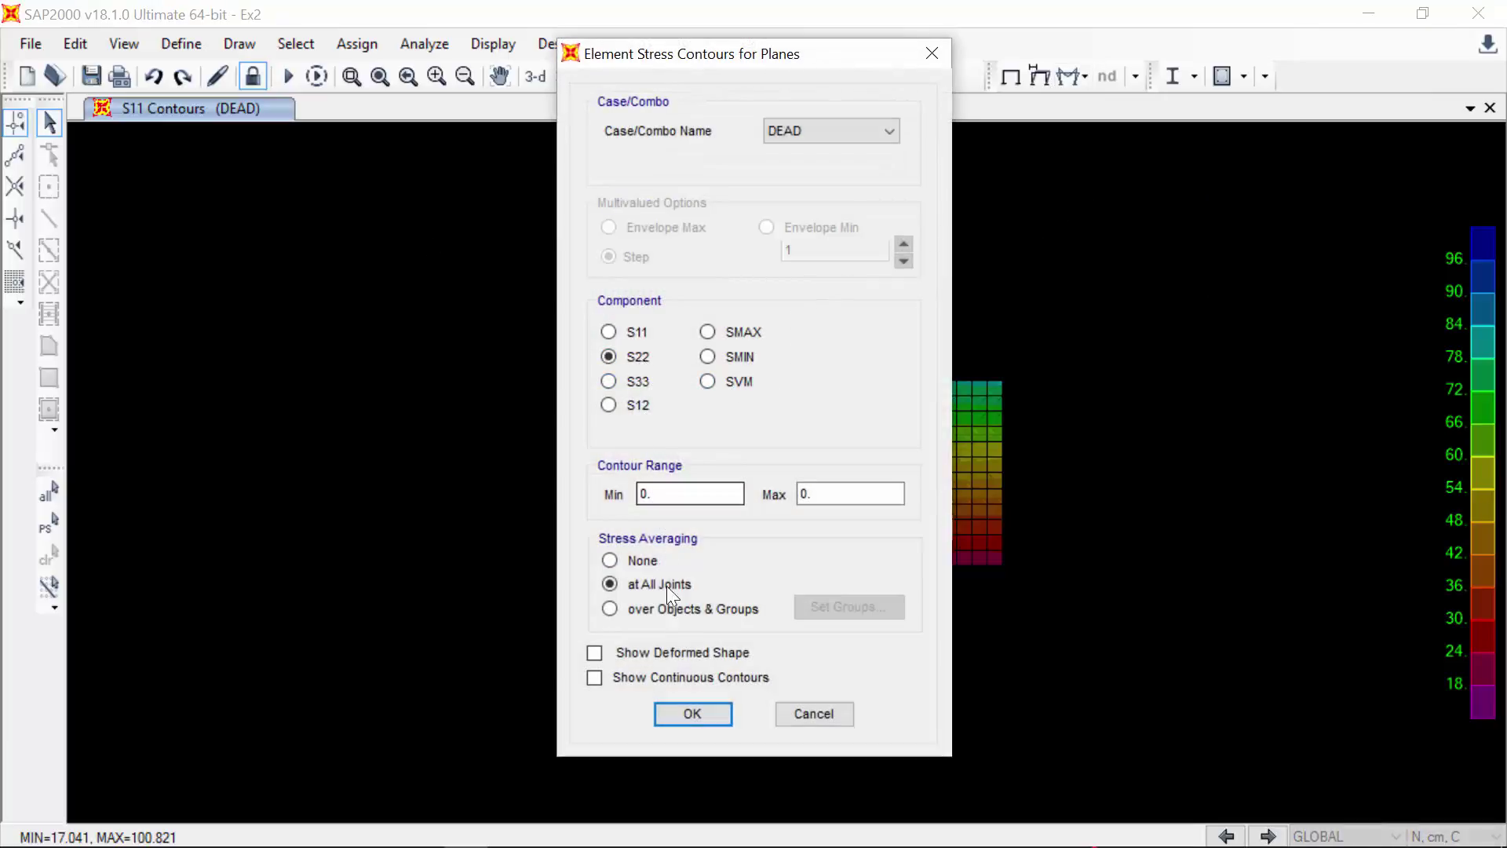
pyautogui.click(706, 713)
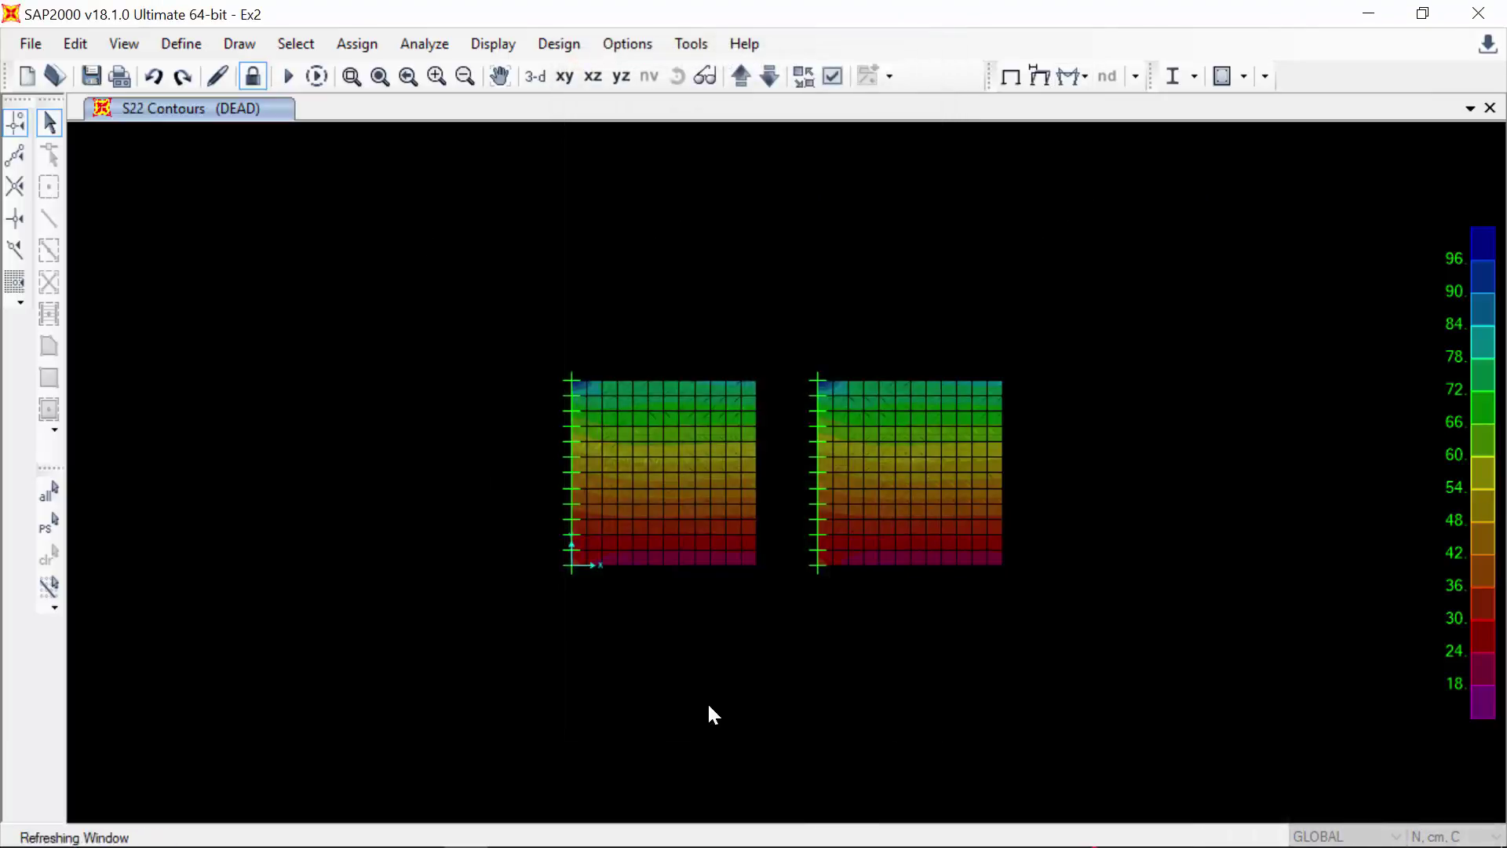
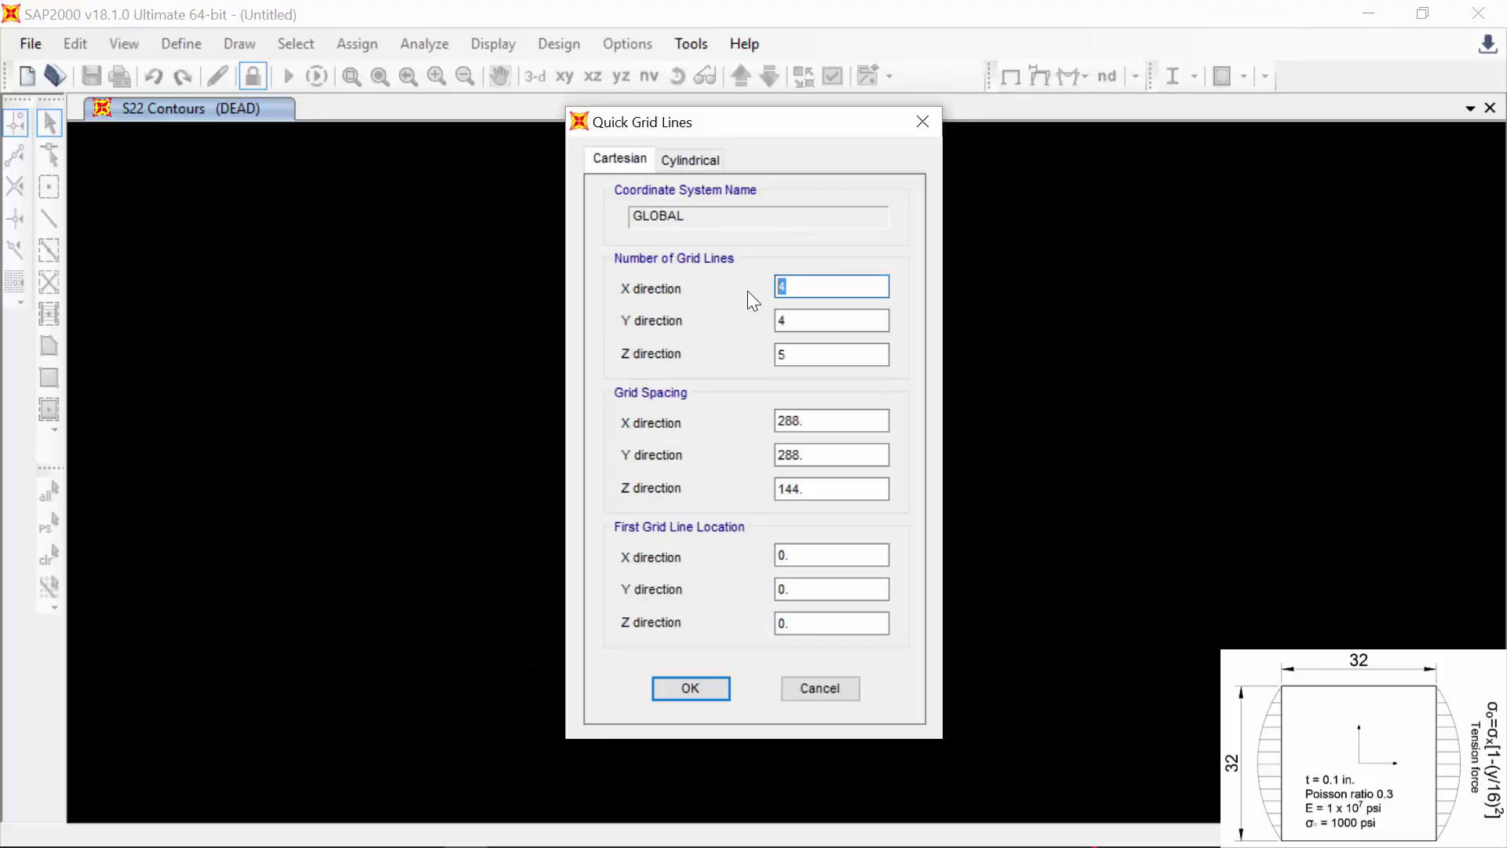
# - Define the new model's grid with 2 X, 2 Y and 1 Z lines, spaced 32 in apart in X and Y
pyautogui.click(779, 316)
pyautogui.doubleClick(779, 315)
pyautogui.write('2')
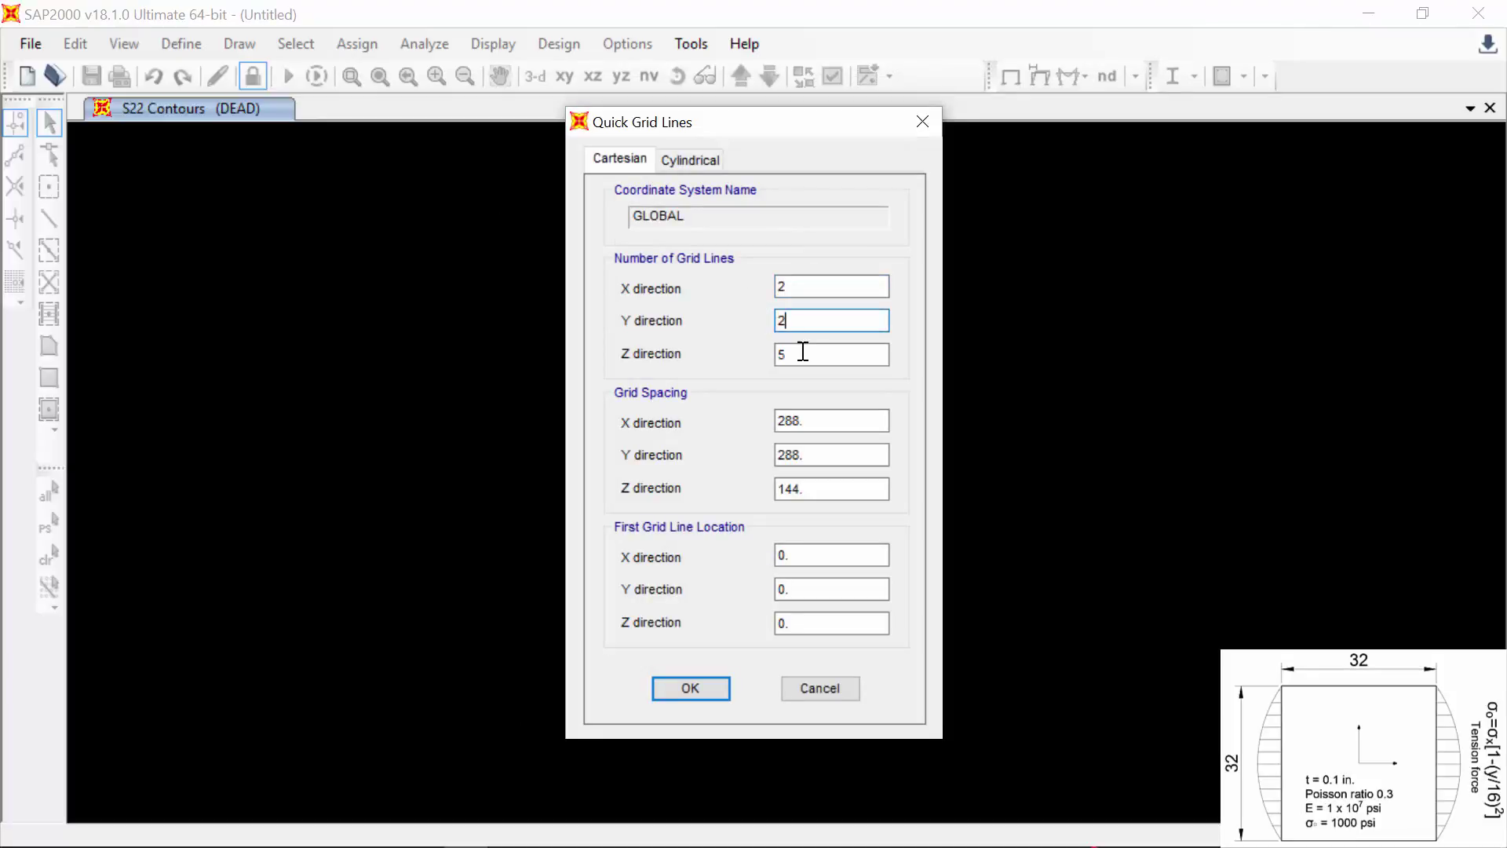
pyautogui.doubleClick(801, 353)
pyautogui.write('1')
pyautogui.doubleClick(824, 418)
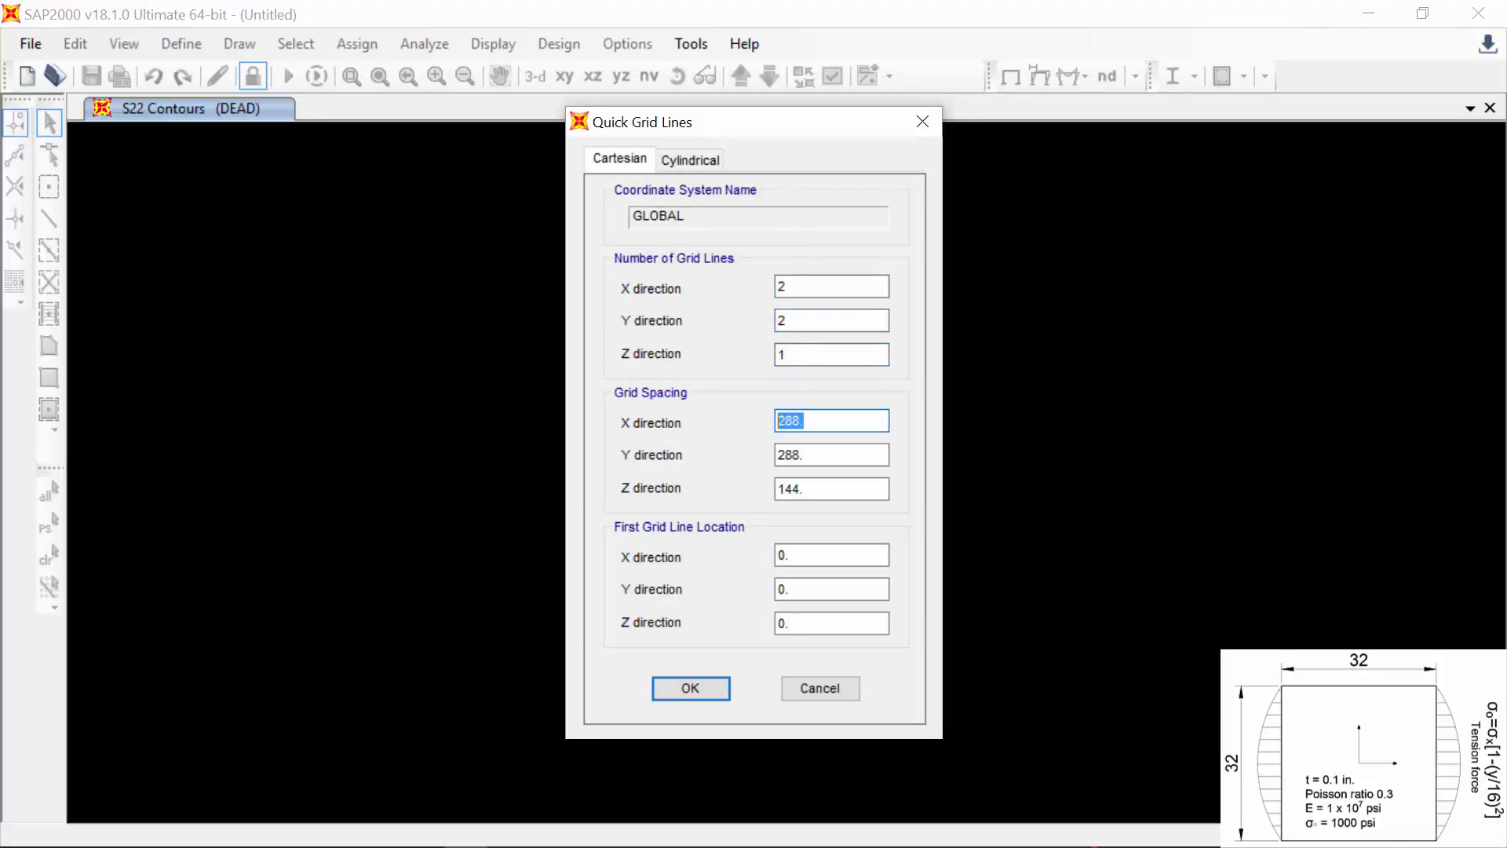
pyautogui.write('32')
pyautogui.press('Tab')
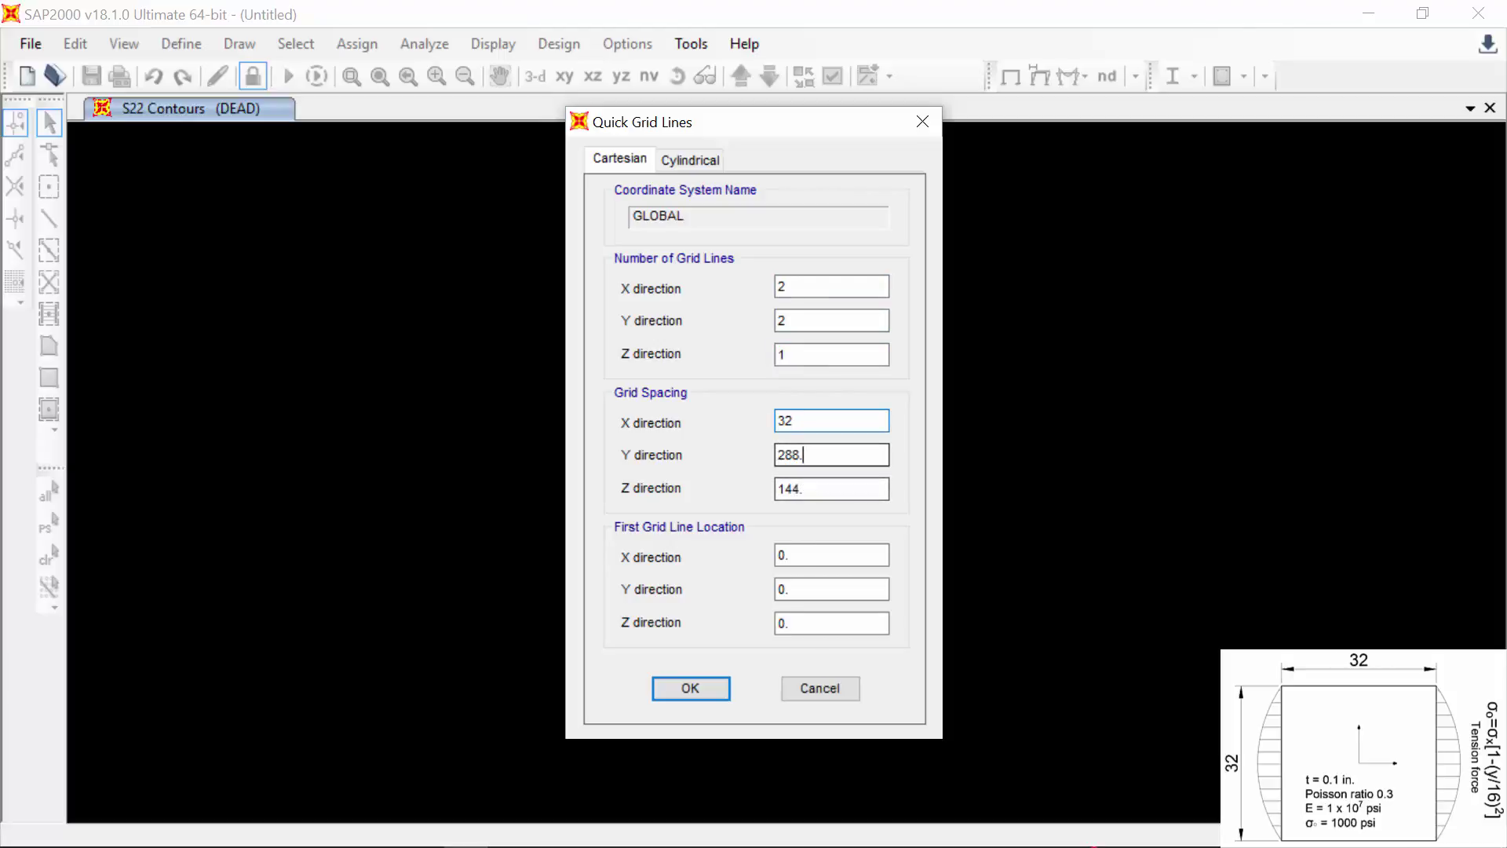
pyautogui.write('32')
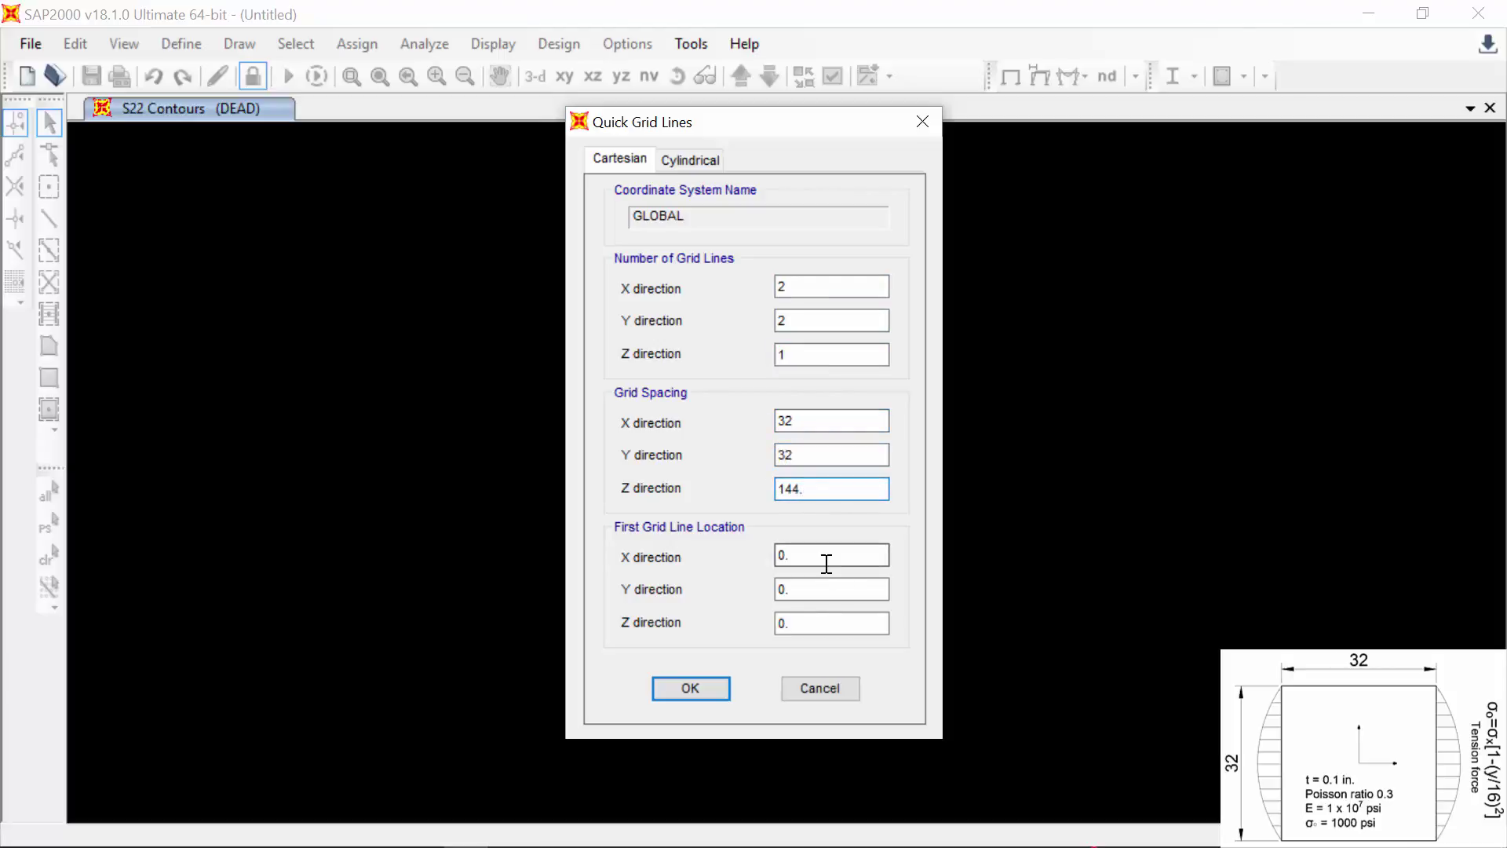
# - Locate the first grid line at -16 in X and Y, create the grid, and close the 3-D view
pyautogui.click(827, 559)
pyautogui.moveTo(784, 556); pyautogui.dragTo(791, 564)
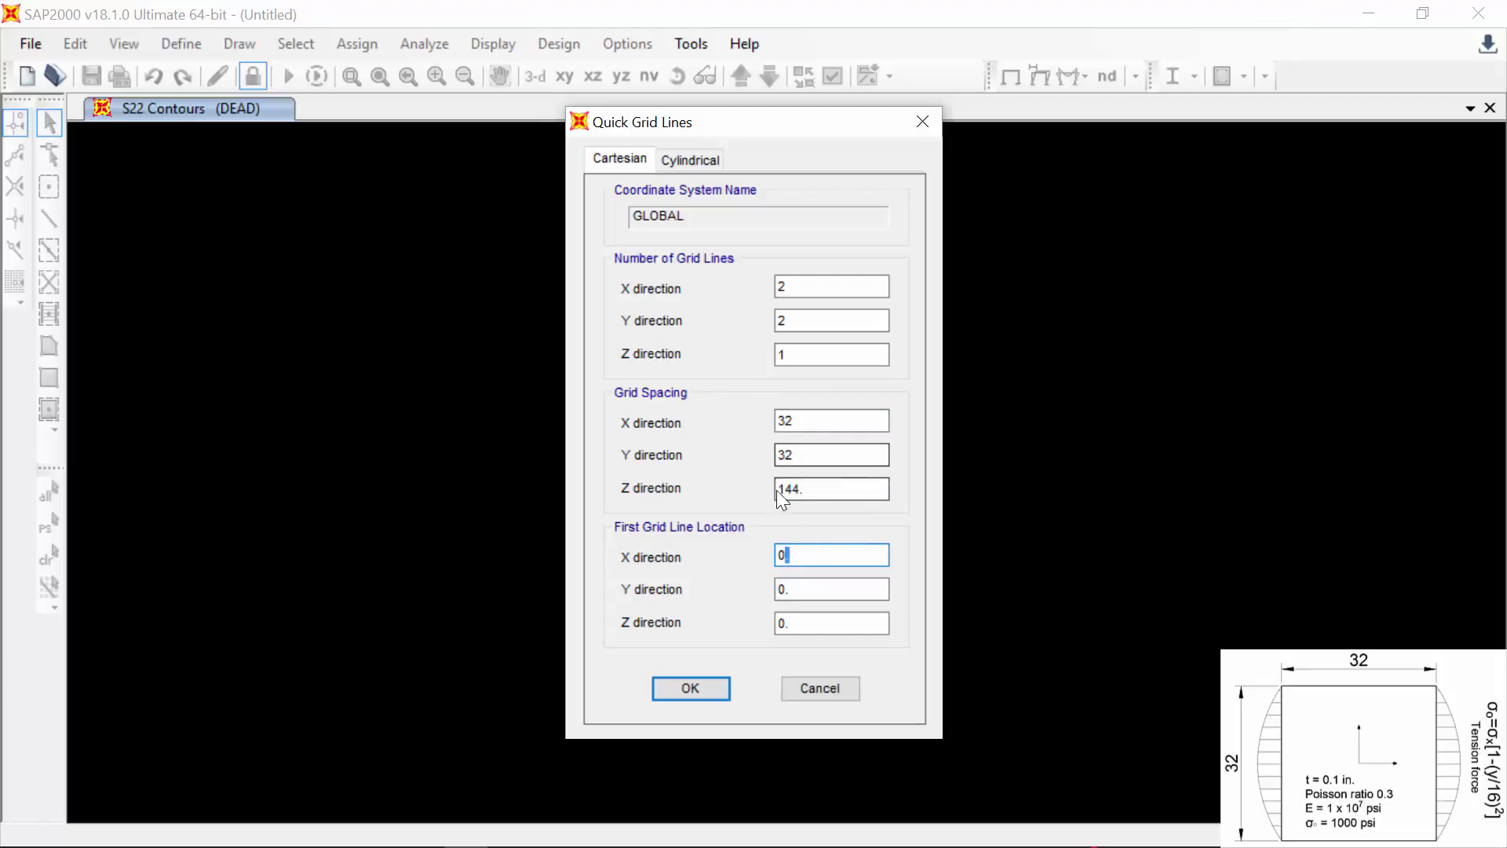
pyautogui.moveTo(821, 552); pyautogui.dragTo(512, 380)
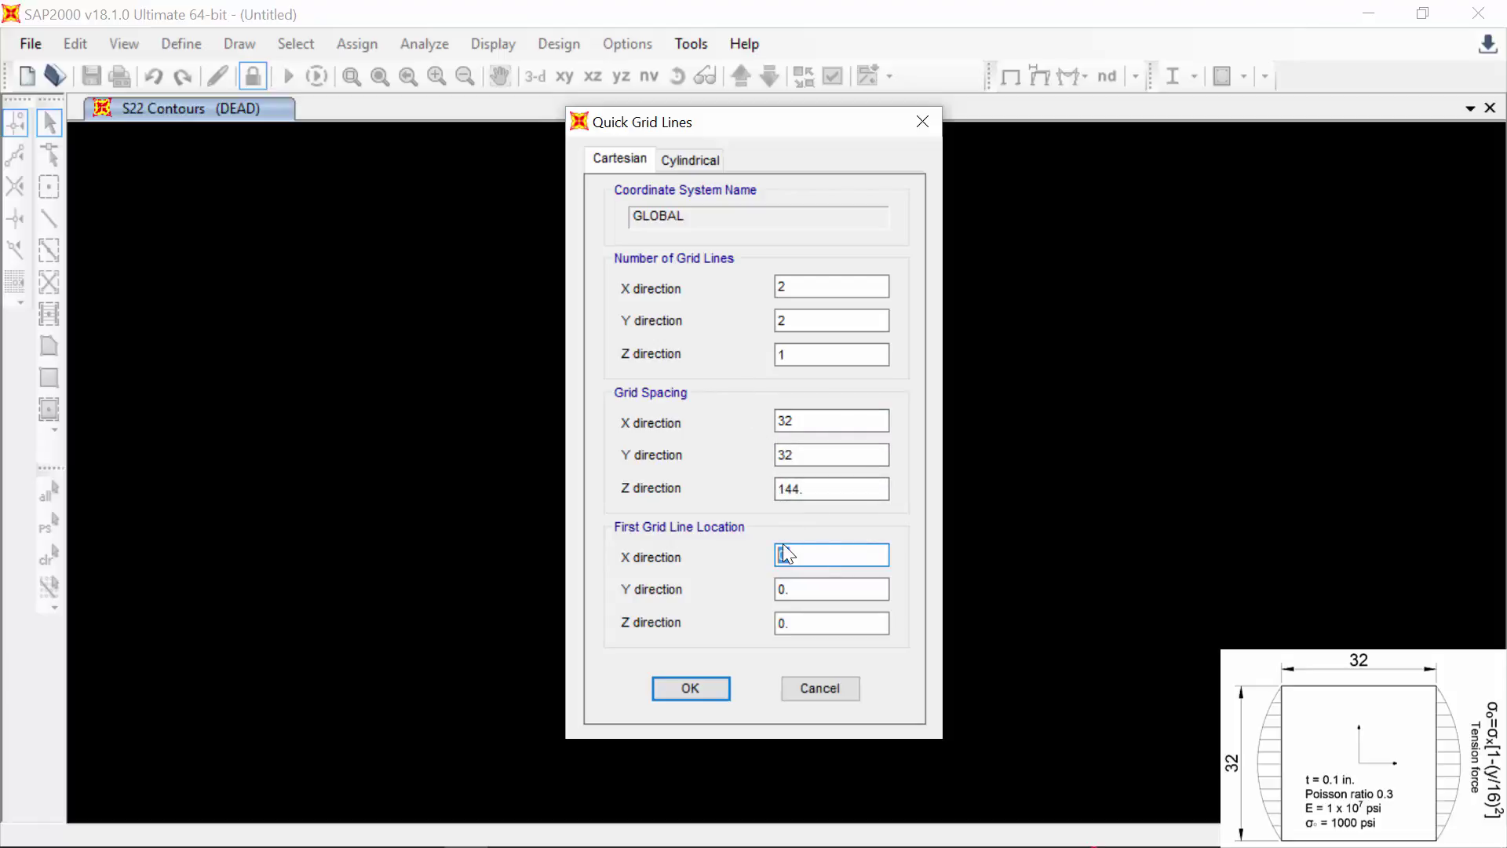
pyautogui.write('-16')
pyautogui.press('Tab')
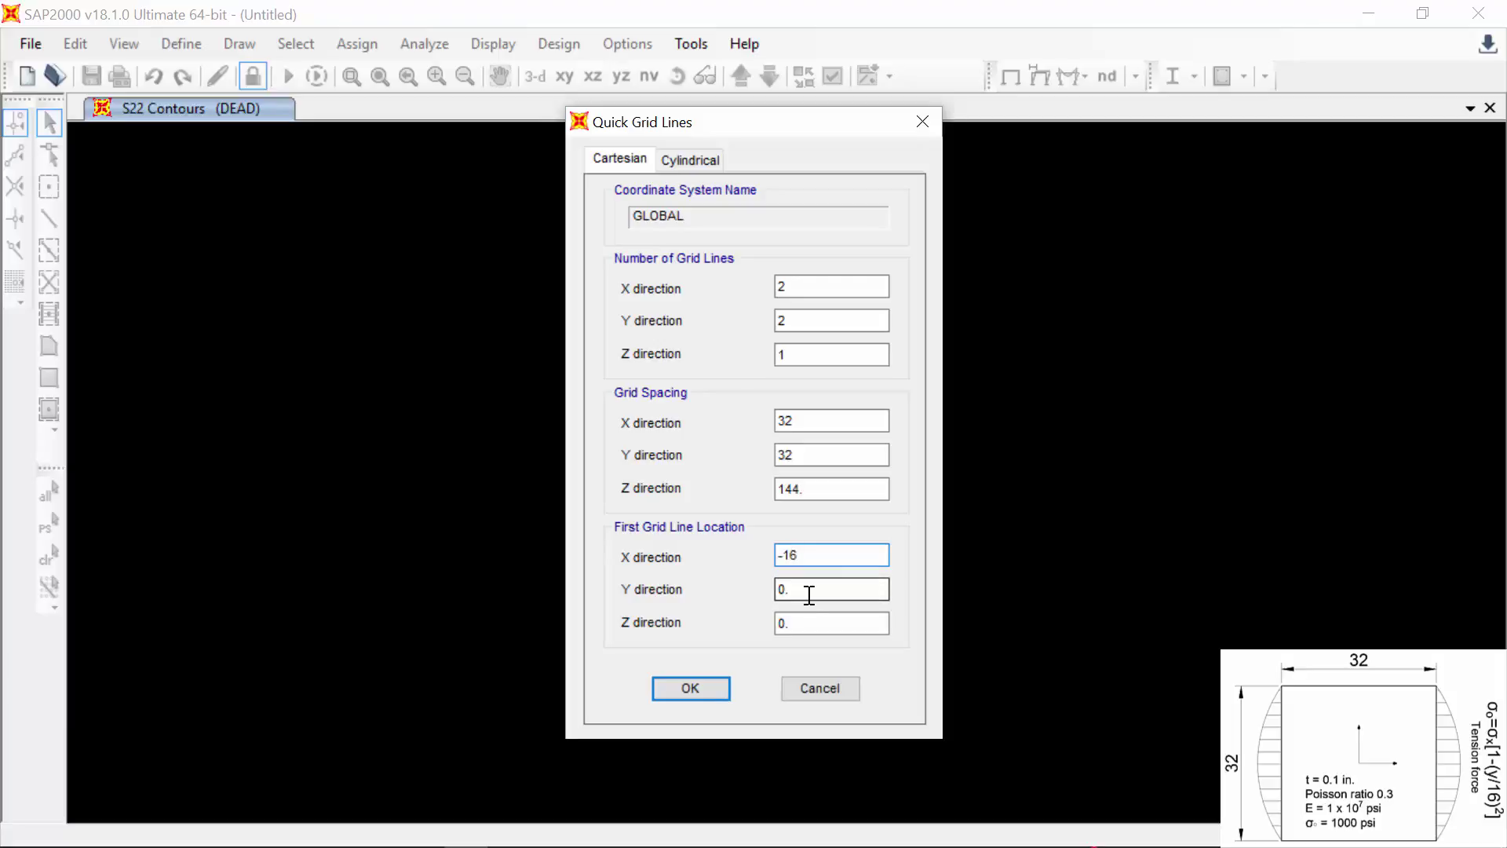
pyautogui.write('-16')
pyautogui.press('Return')
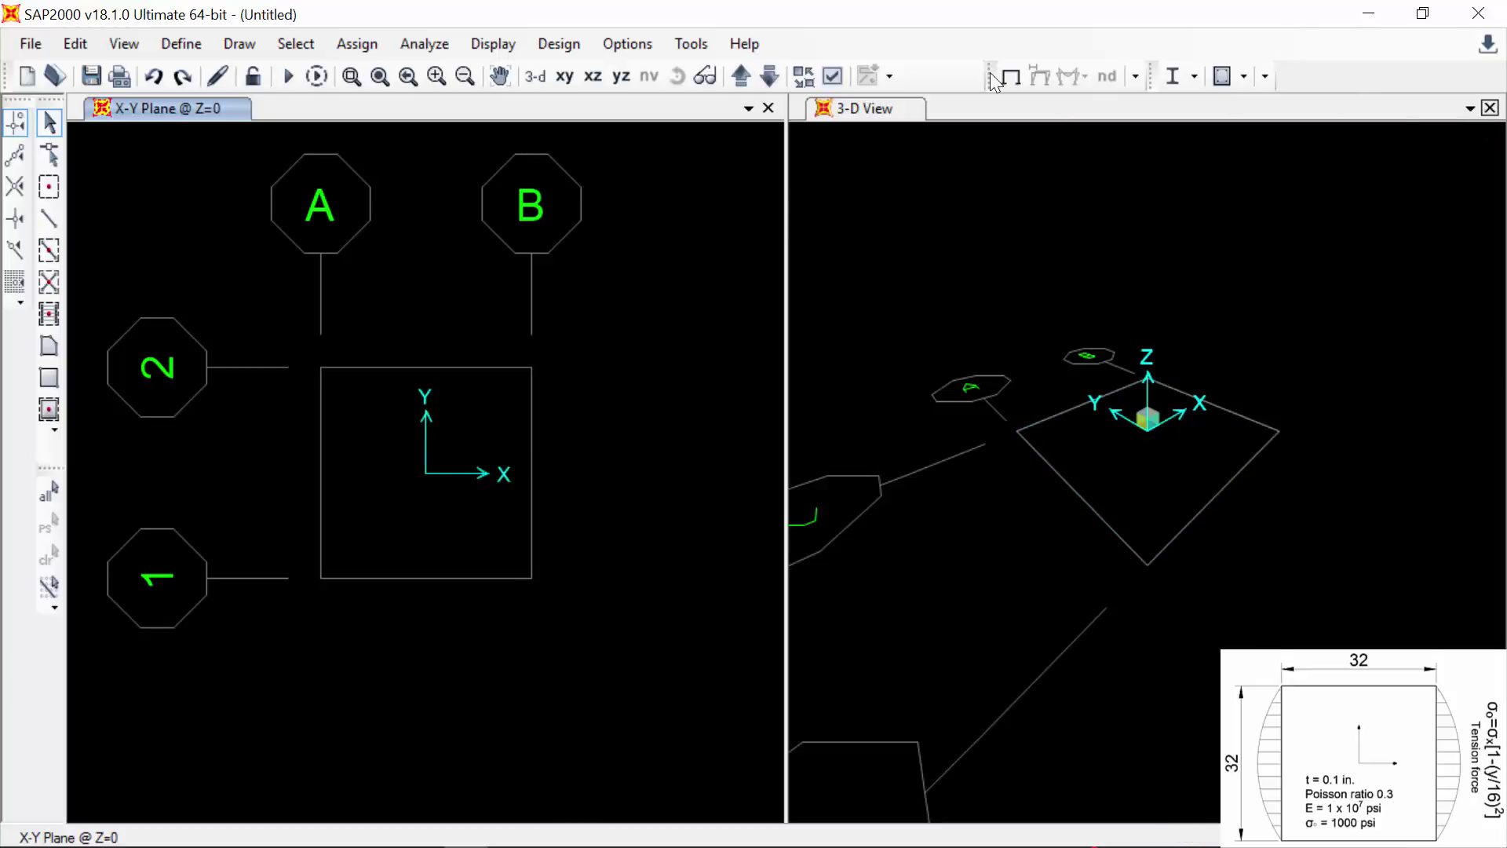
pyautogui.click(1490, 107)
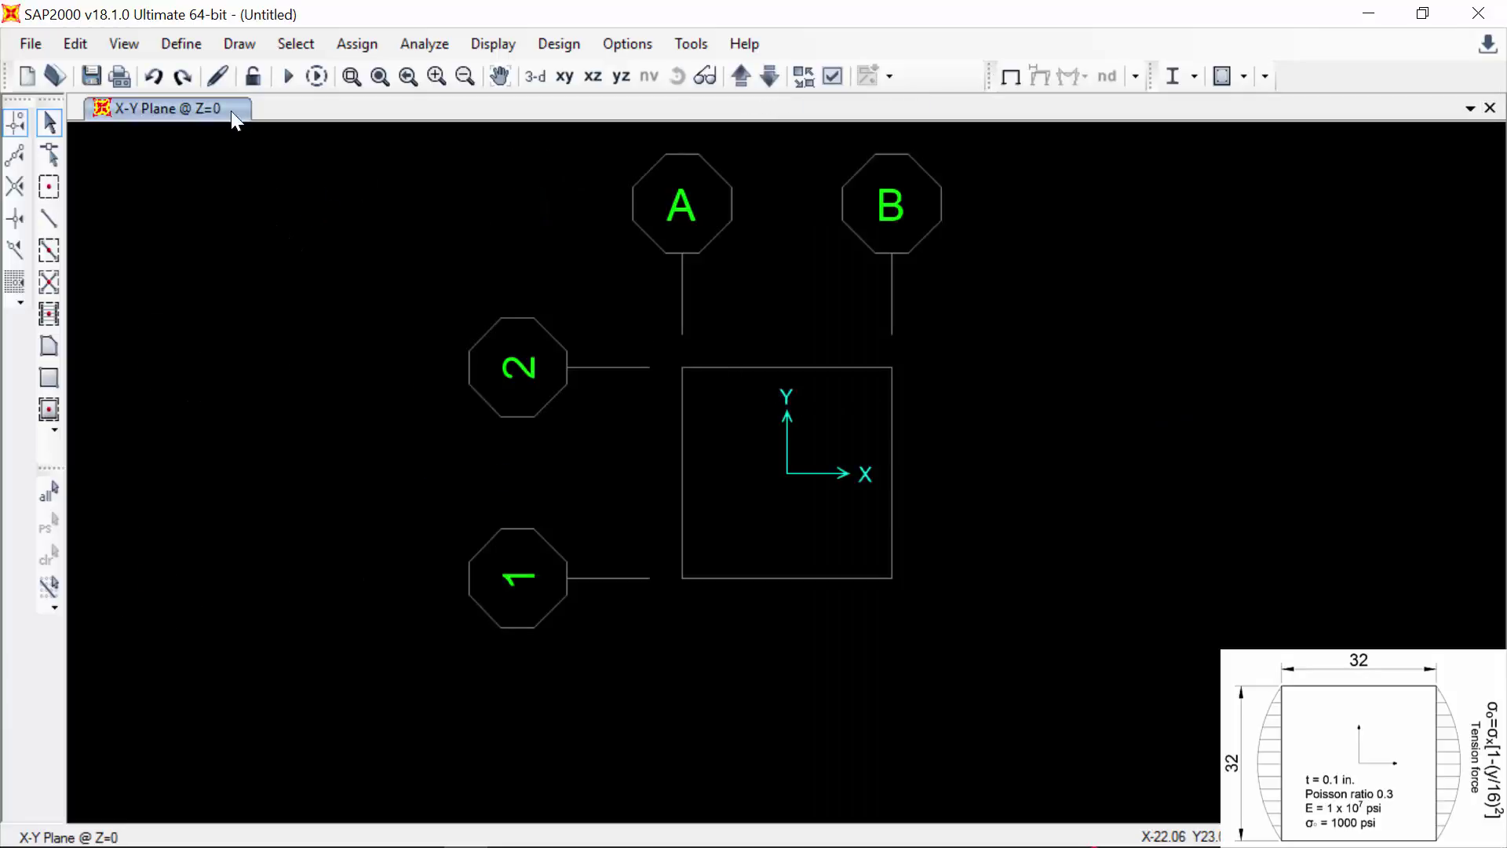
# - Add a new area section of type Plane and name it t.1in
pyautogui.click(181, 43)
pyautogui.moveTo(361, 112)
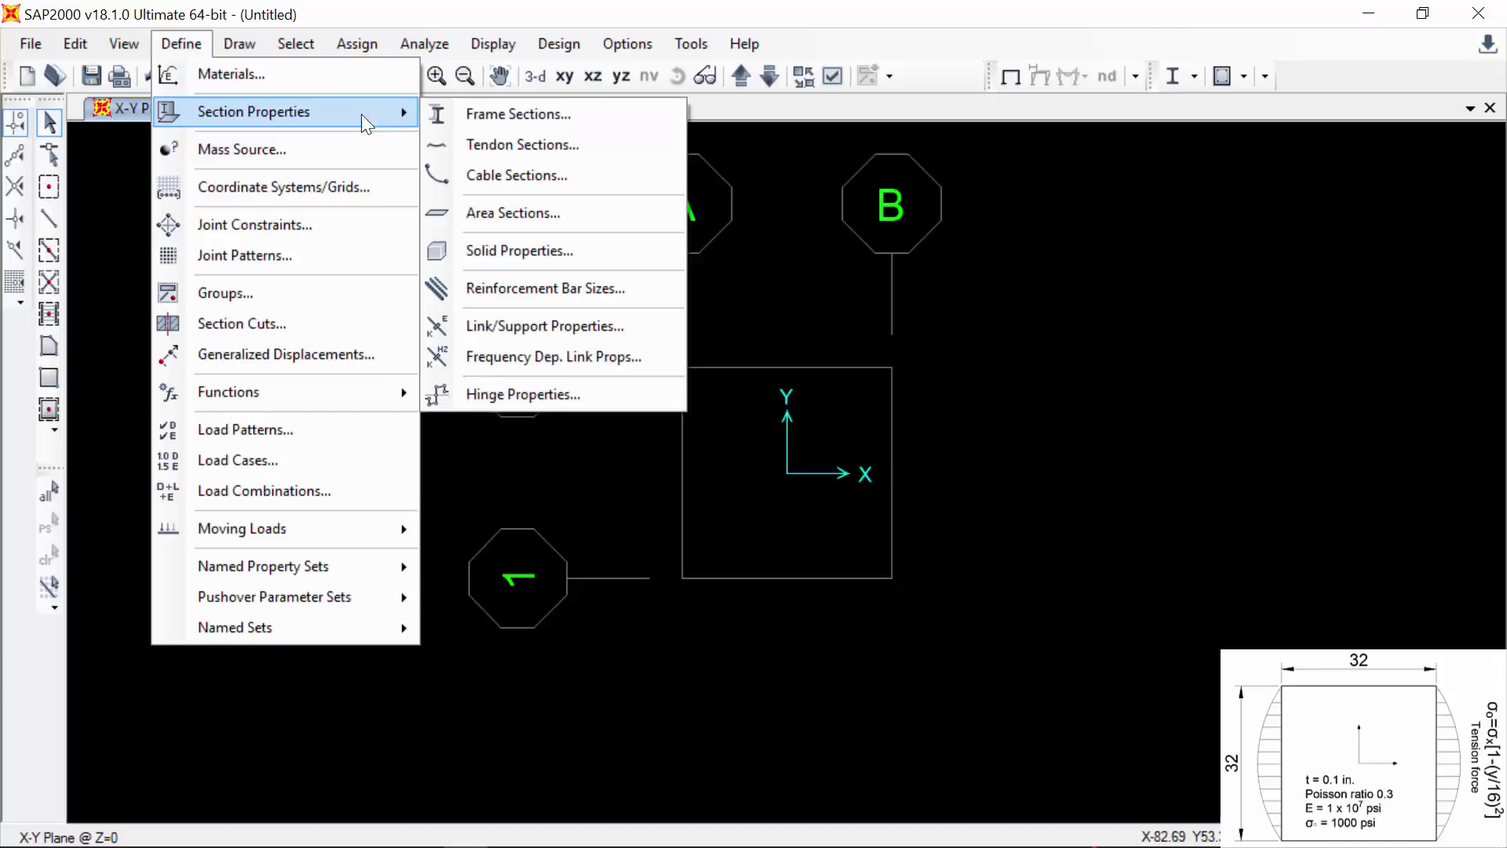
pyautogui.click(528, 210)
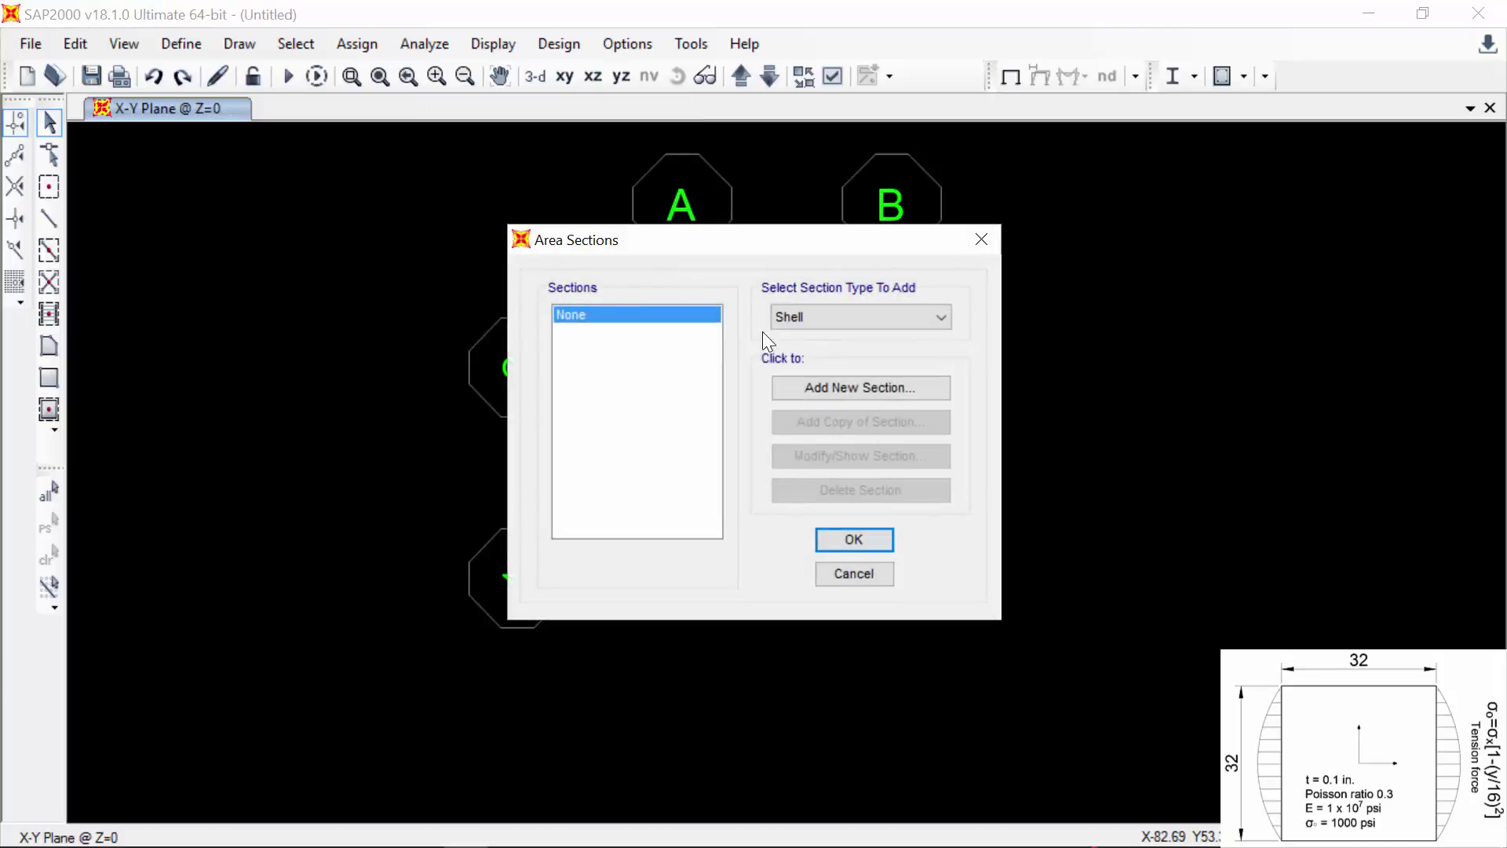
pyautogui.click(836, 318)
pyautogui.click(822, 358)
pyautogui.click(818, 380)
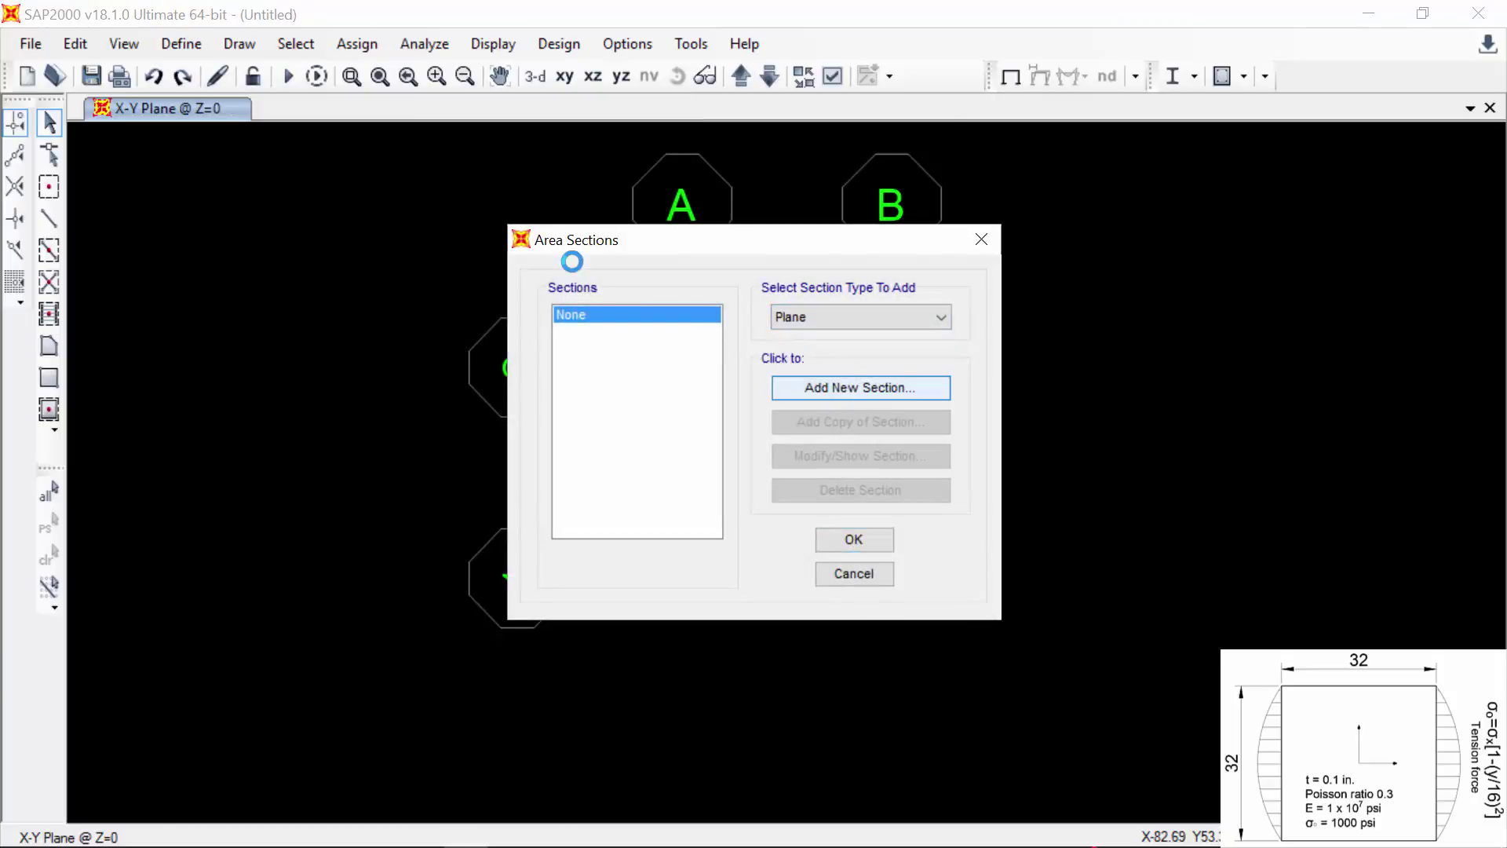
pyautogui.moveTo(809, 148); pyautogui.dragTo(665, 145)
pyautogui.write('t.1in')
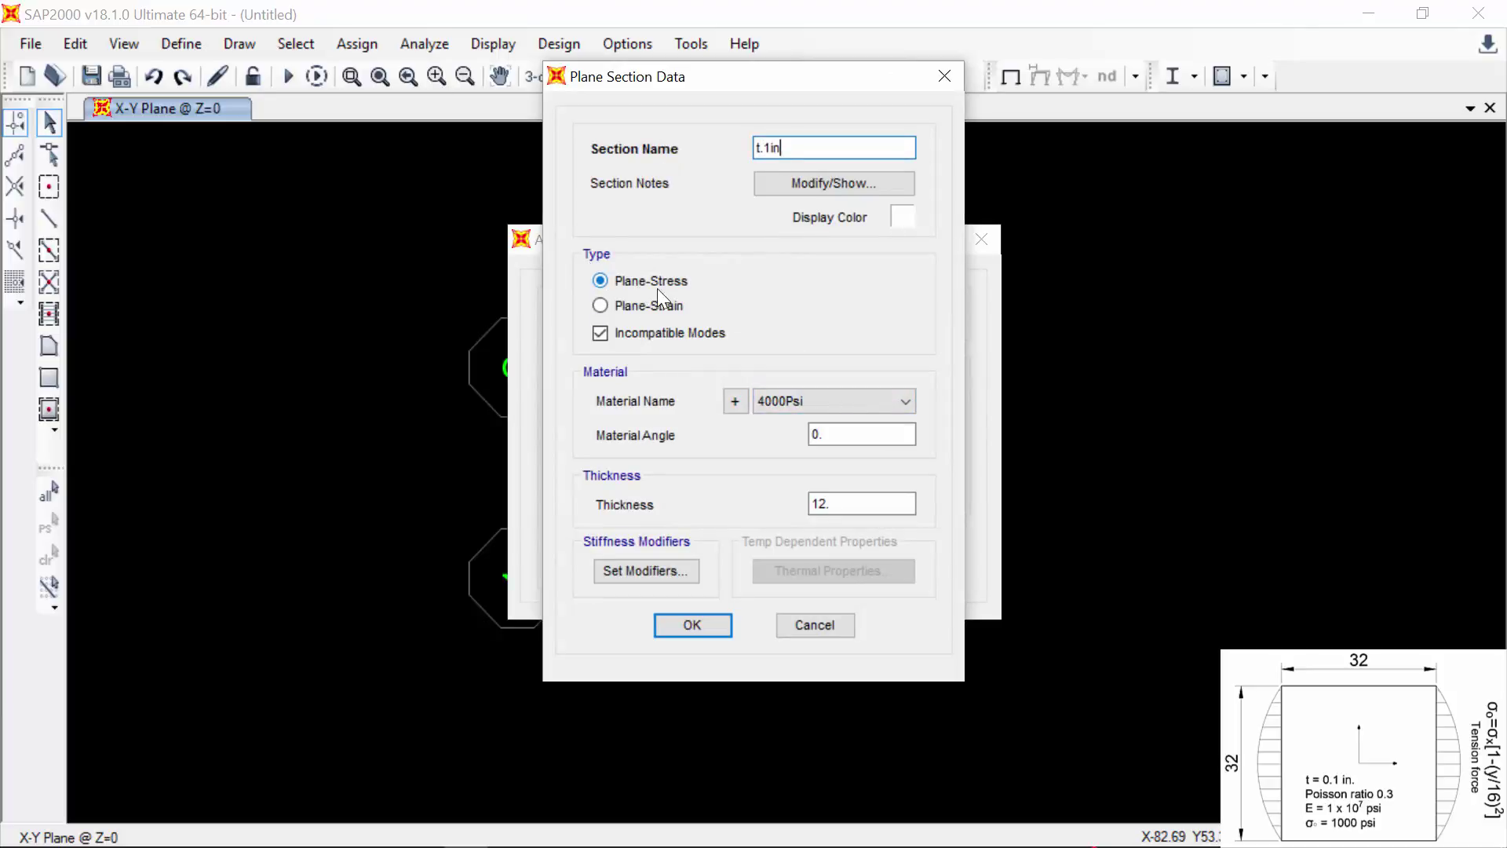
# - Assign A992Fy50 as the plane section's material and set that material's modulus of elasticity to 1e7 psi
pyautogui.click(850, 405)
pyautogui.press('Down')
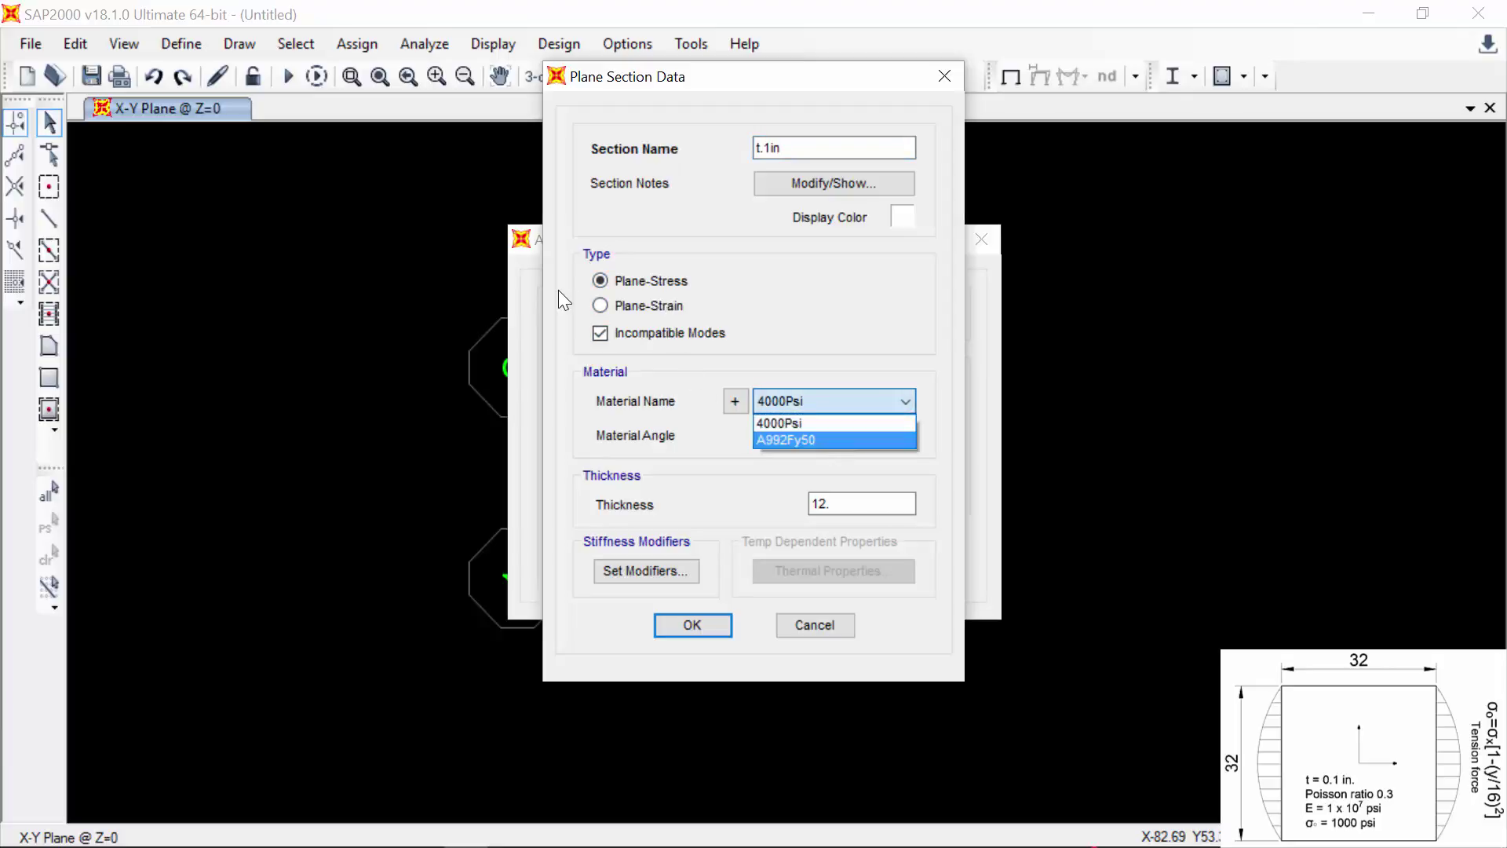
pyautogui.press('Return')
pyautogui.click(735, 402)
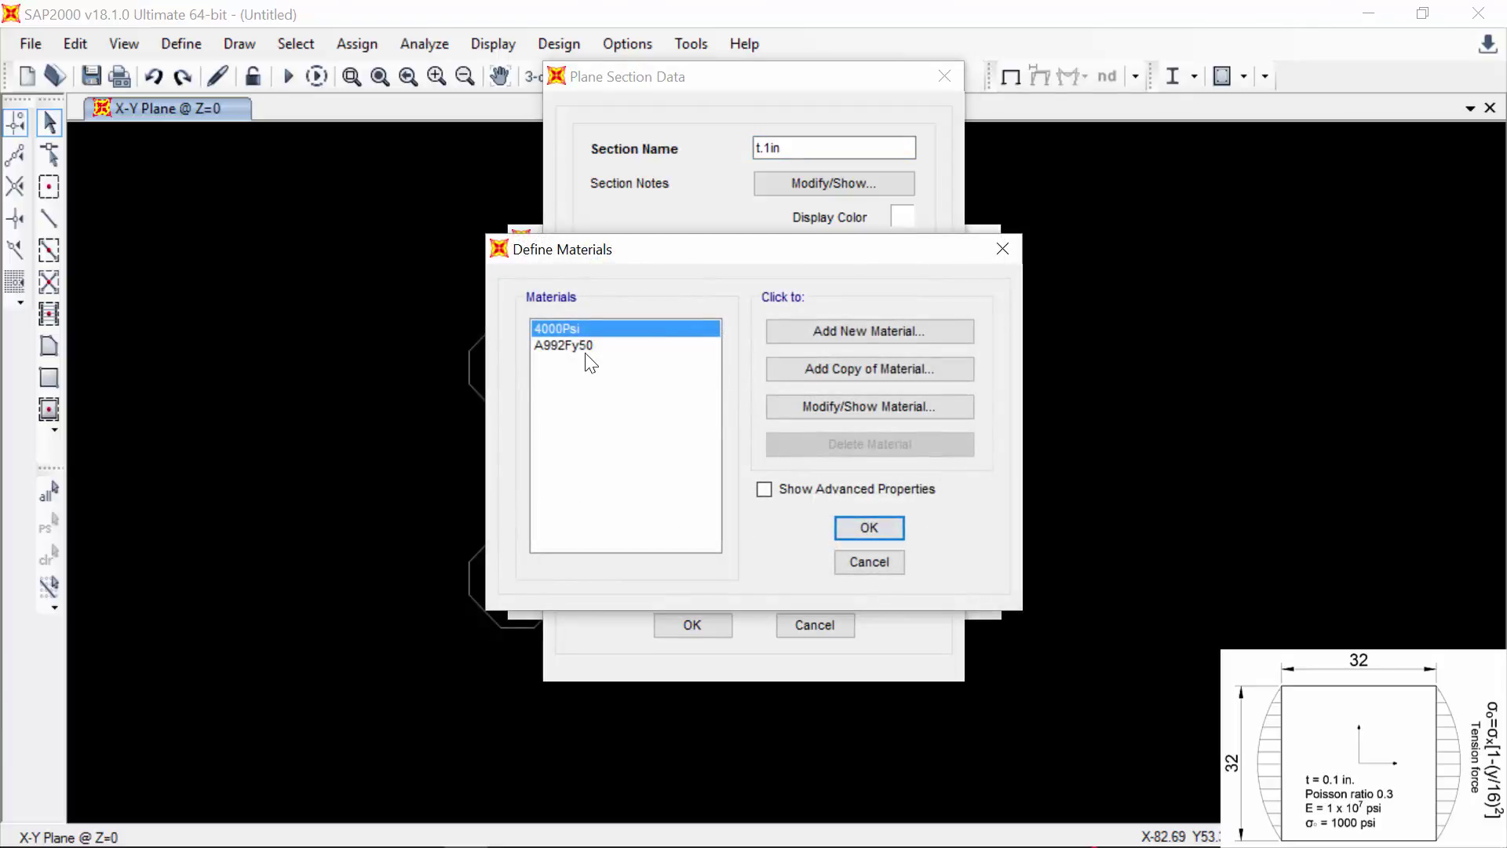
pyautogui.click(588, 347)
pyautogui.click(817, 404)
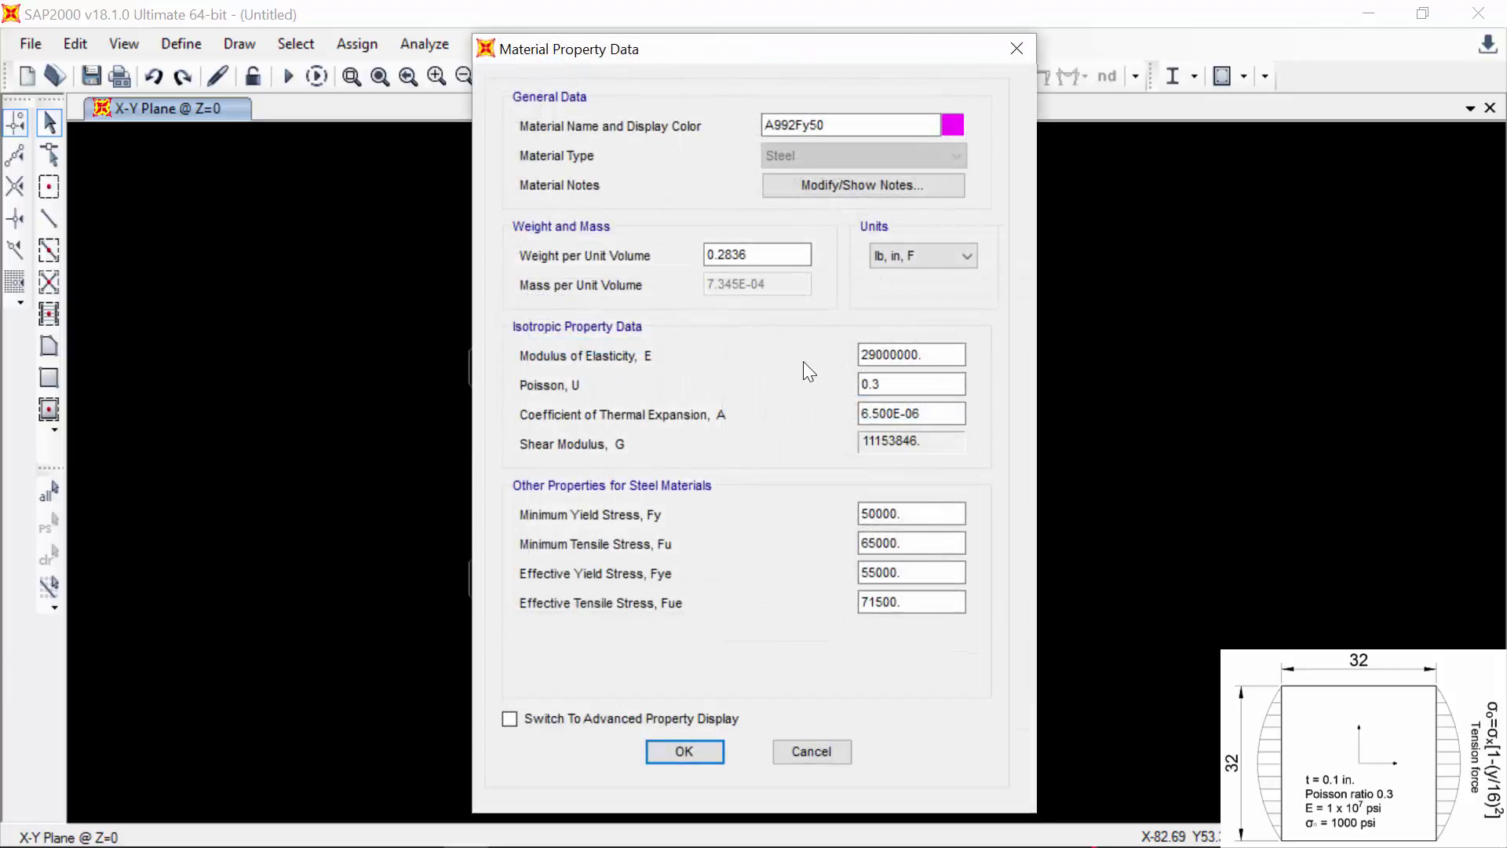
pyautogui.doubleClick(916, 350)
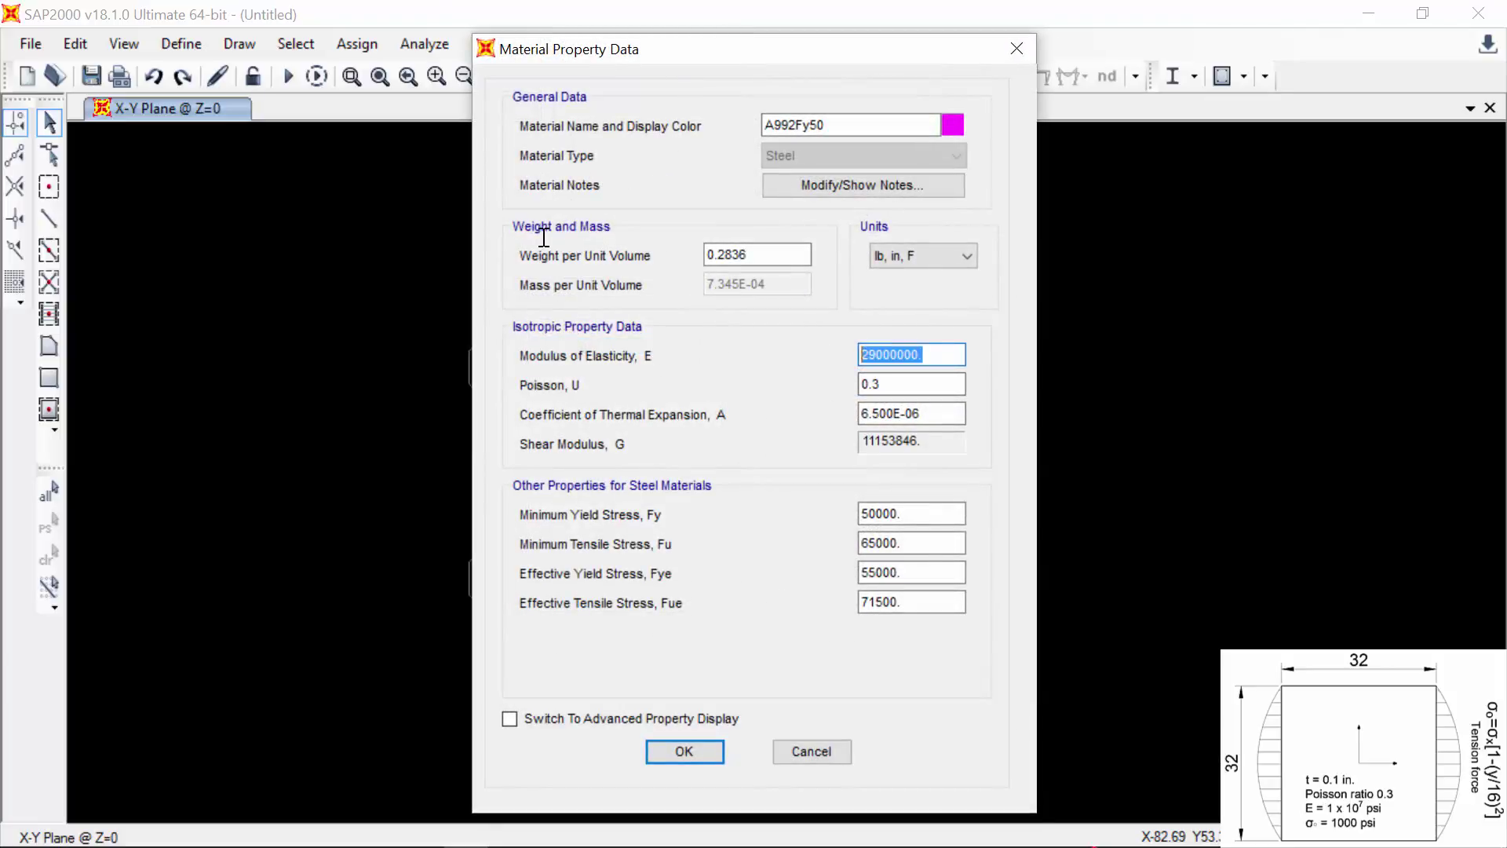
pyautogui.write('1e7')
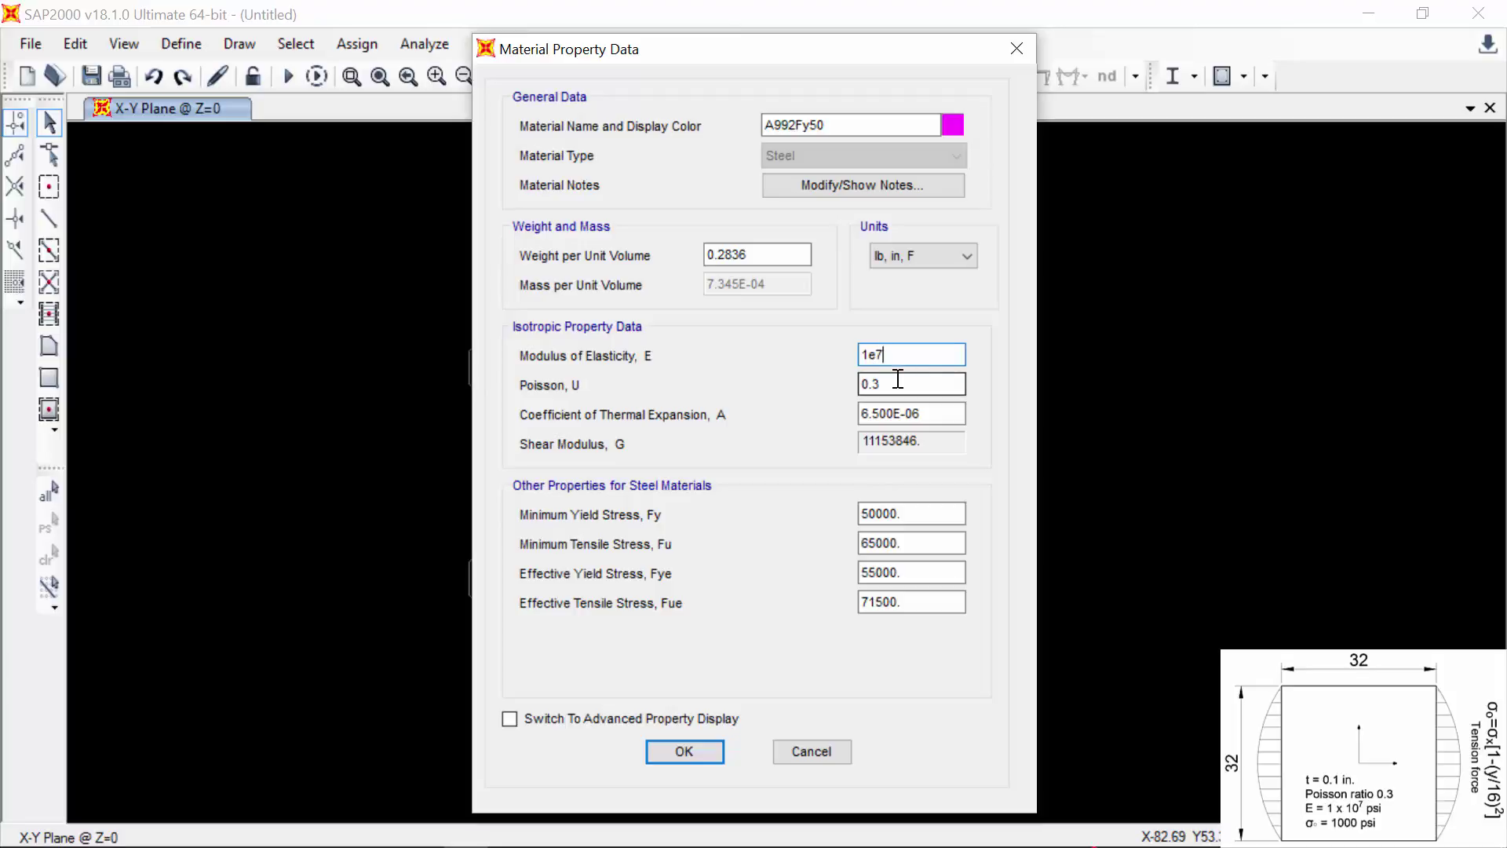
pyautogui.click(912, 381)
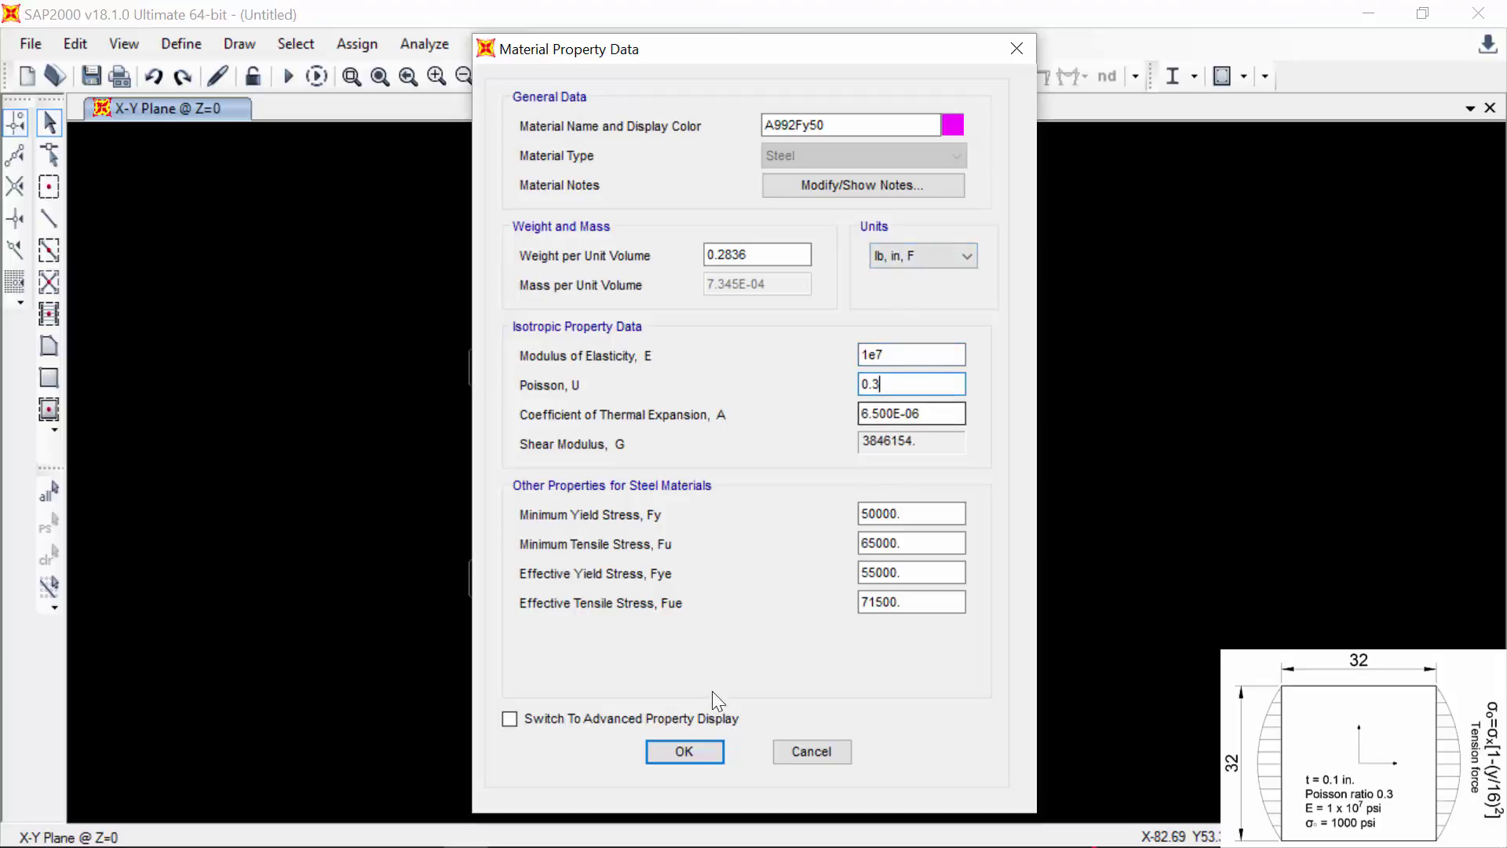
pyautogui.press('Return')
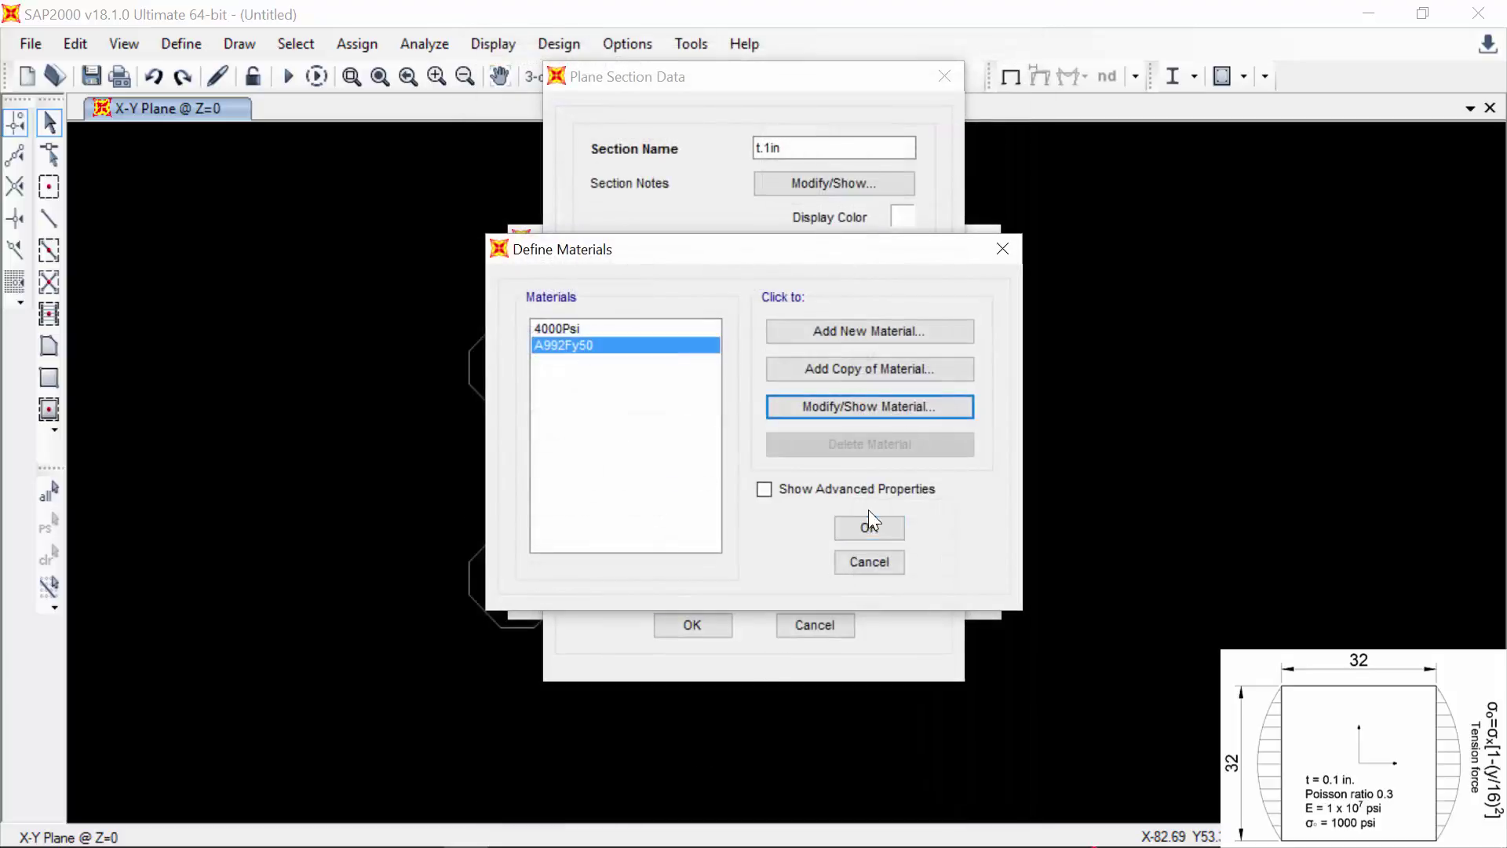
pyautogui.click(582, 350)
pyautogui.press('Return')
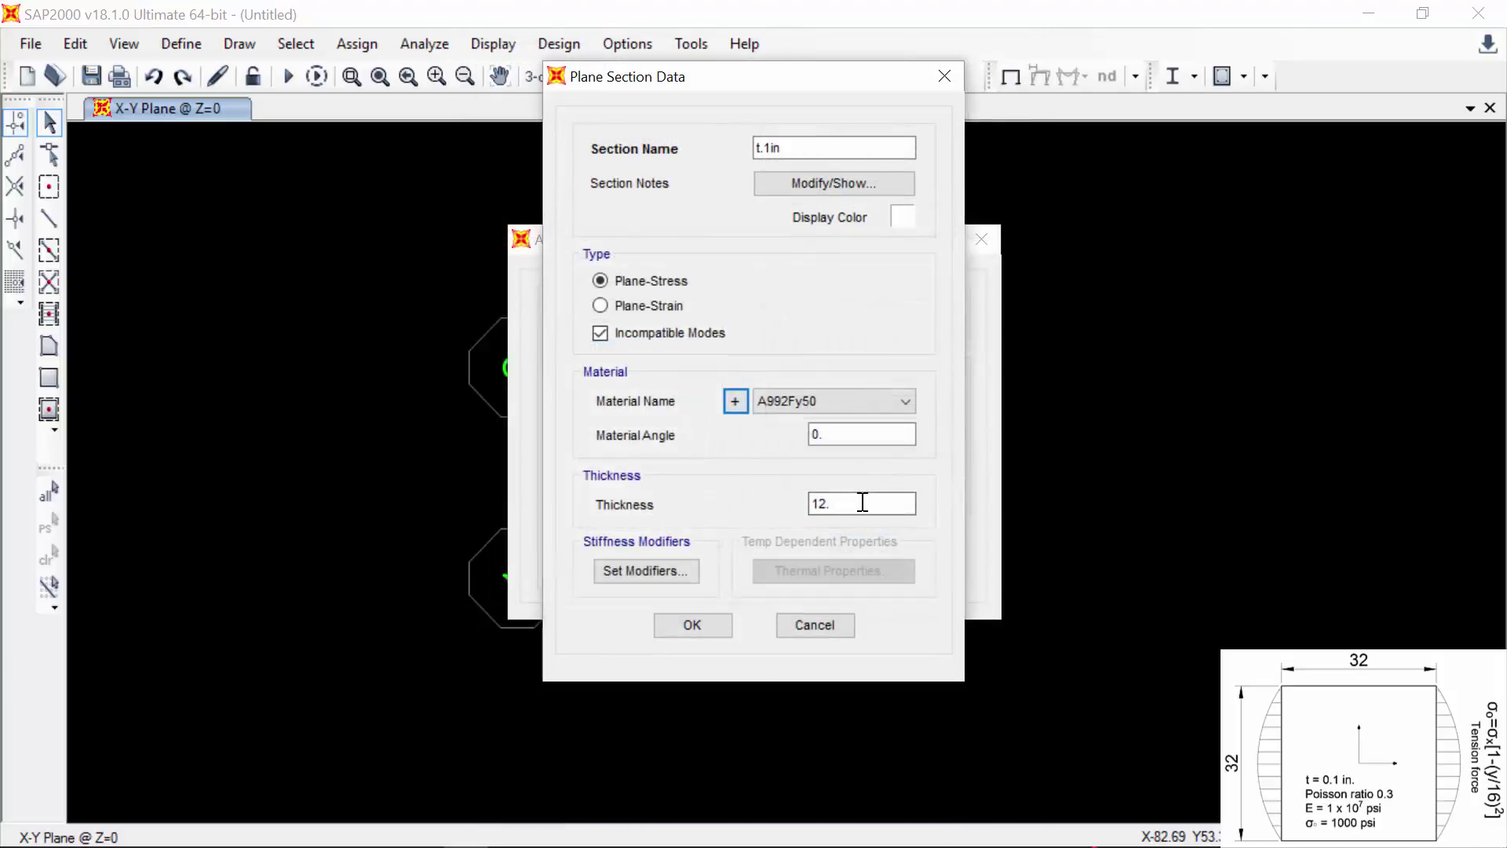
# - Set the t.1in plane section's thickness to 0.1 in and accept the area section definitions
pyautogui.click(862, 502)
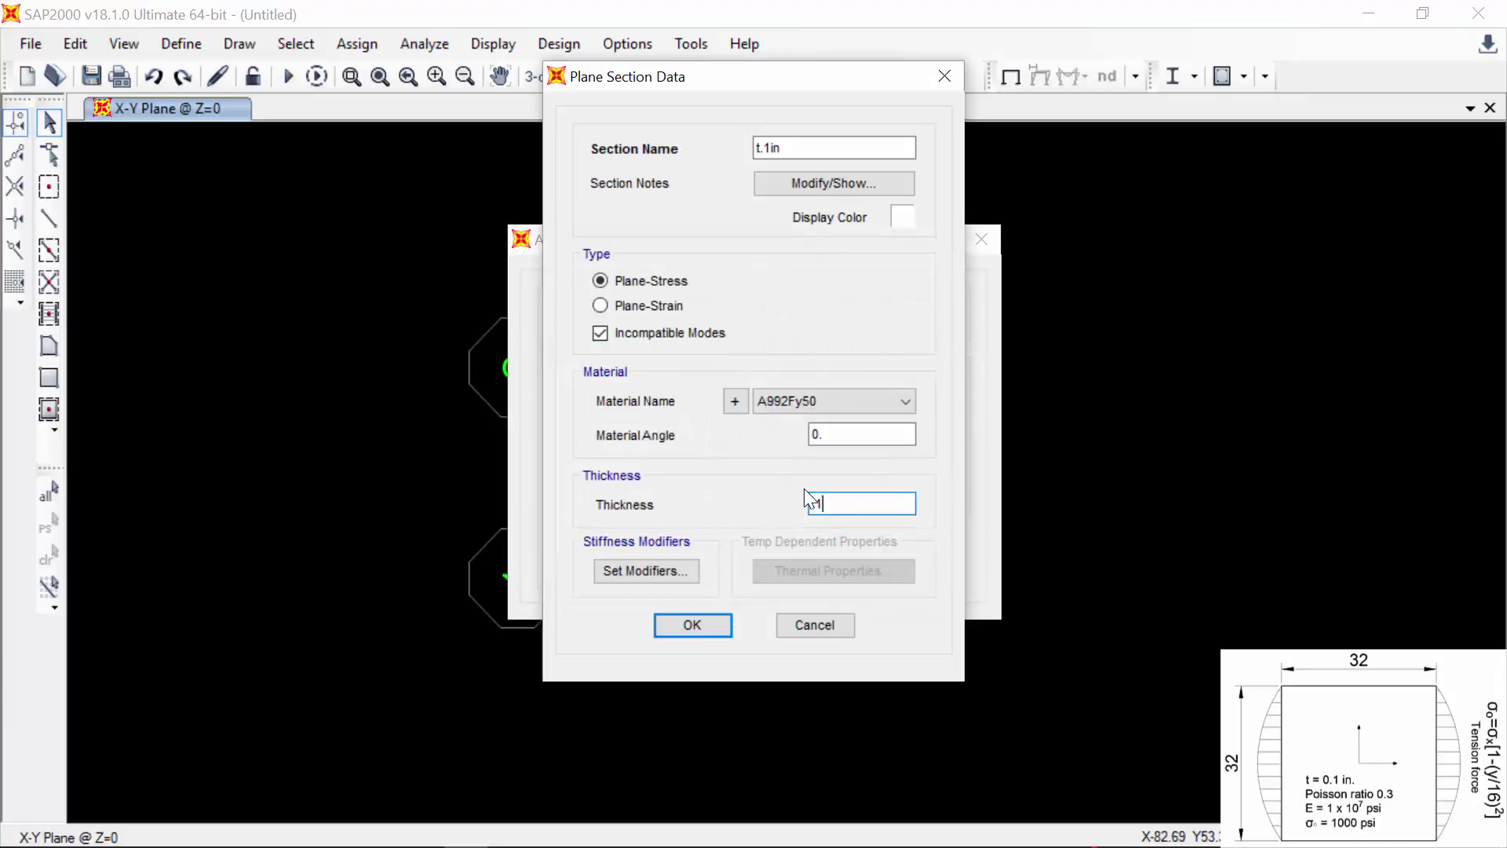
pyautogui.write('.1')
pyautogui.click(693, 624)
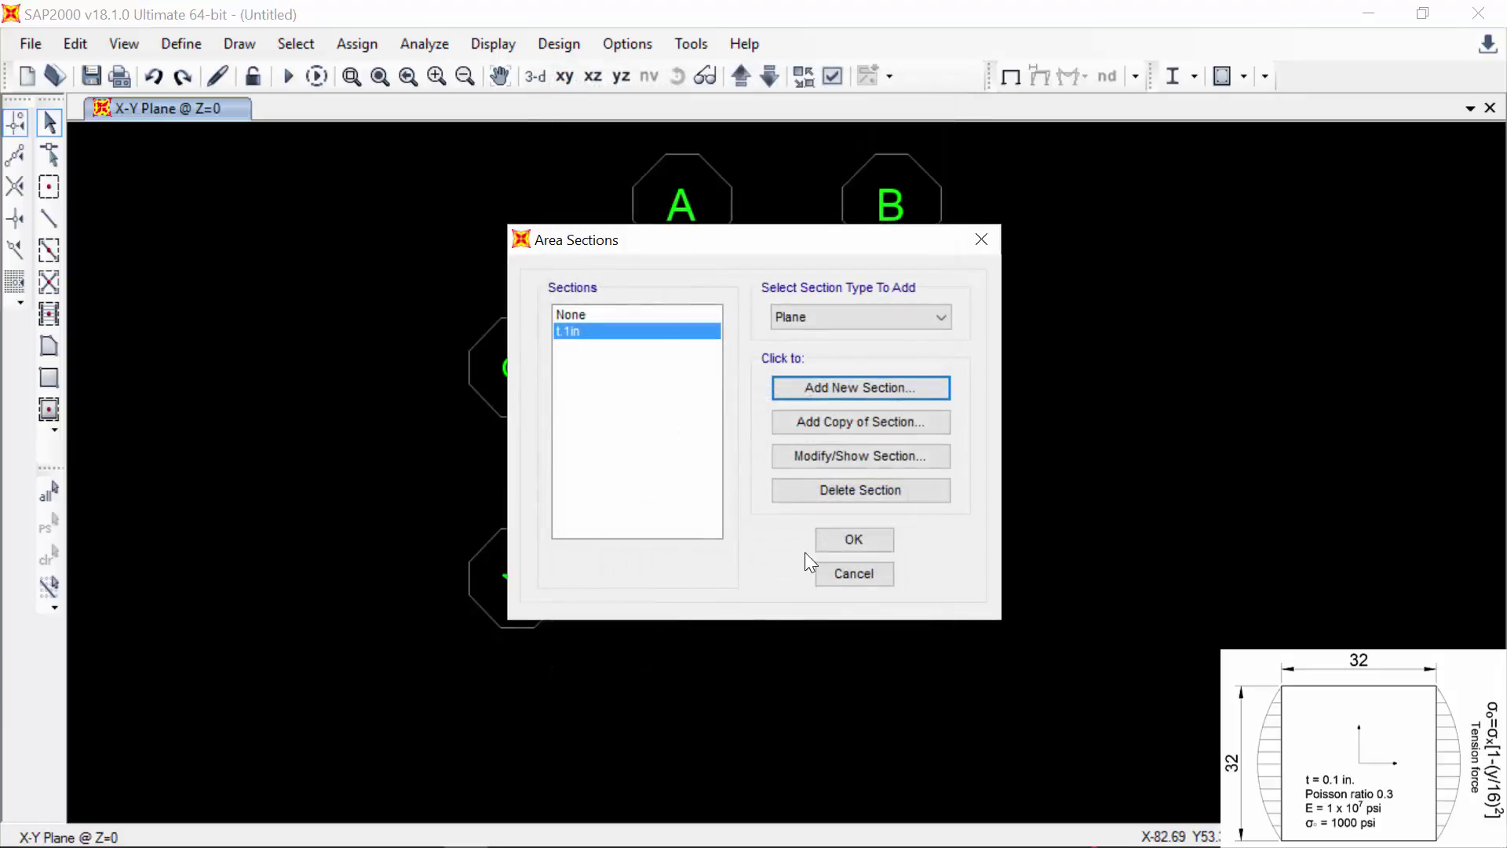
pyautogui.click(850, 535)
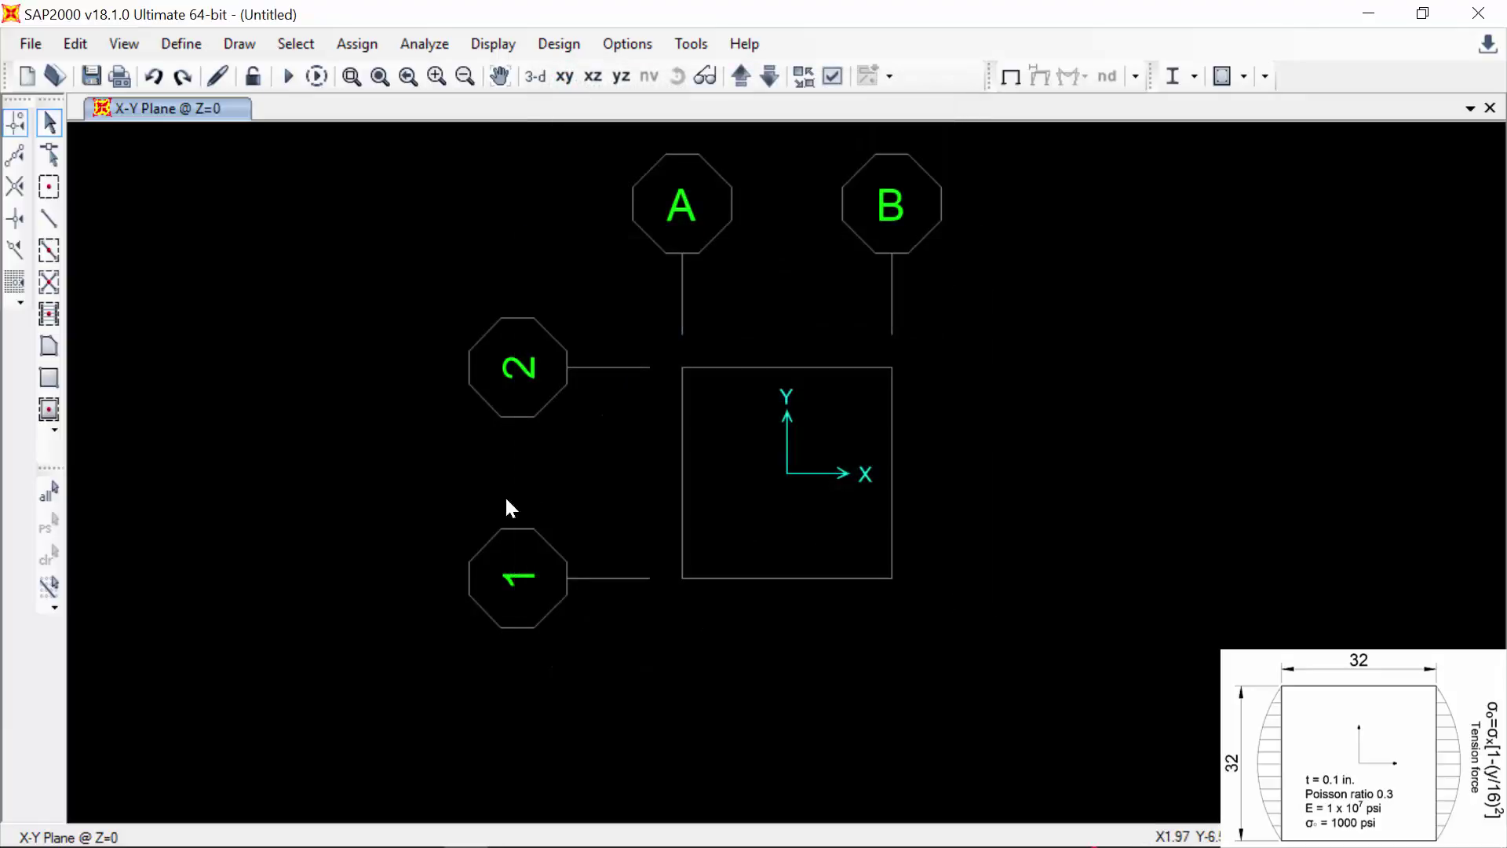
# - Draw a polygonal area with section t.1in through the four grid corners, covering the 32 x 32 in square
pyautogui.click(47, 343)
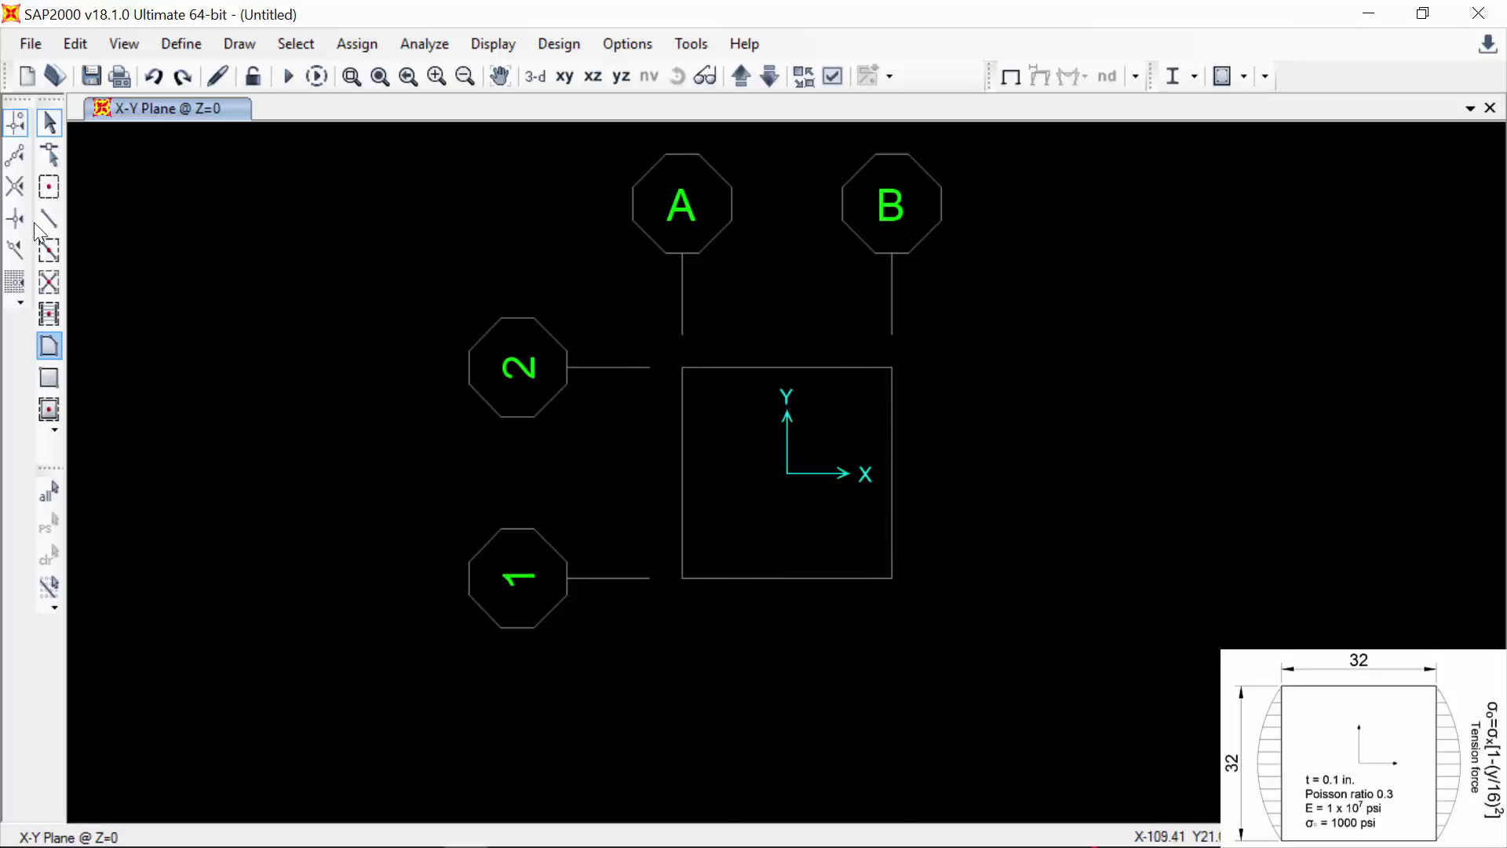
pyautogui.click(49, 345)
pyautogui.moveTo(744, 357); pyautogui.dragTo(340, 414)
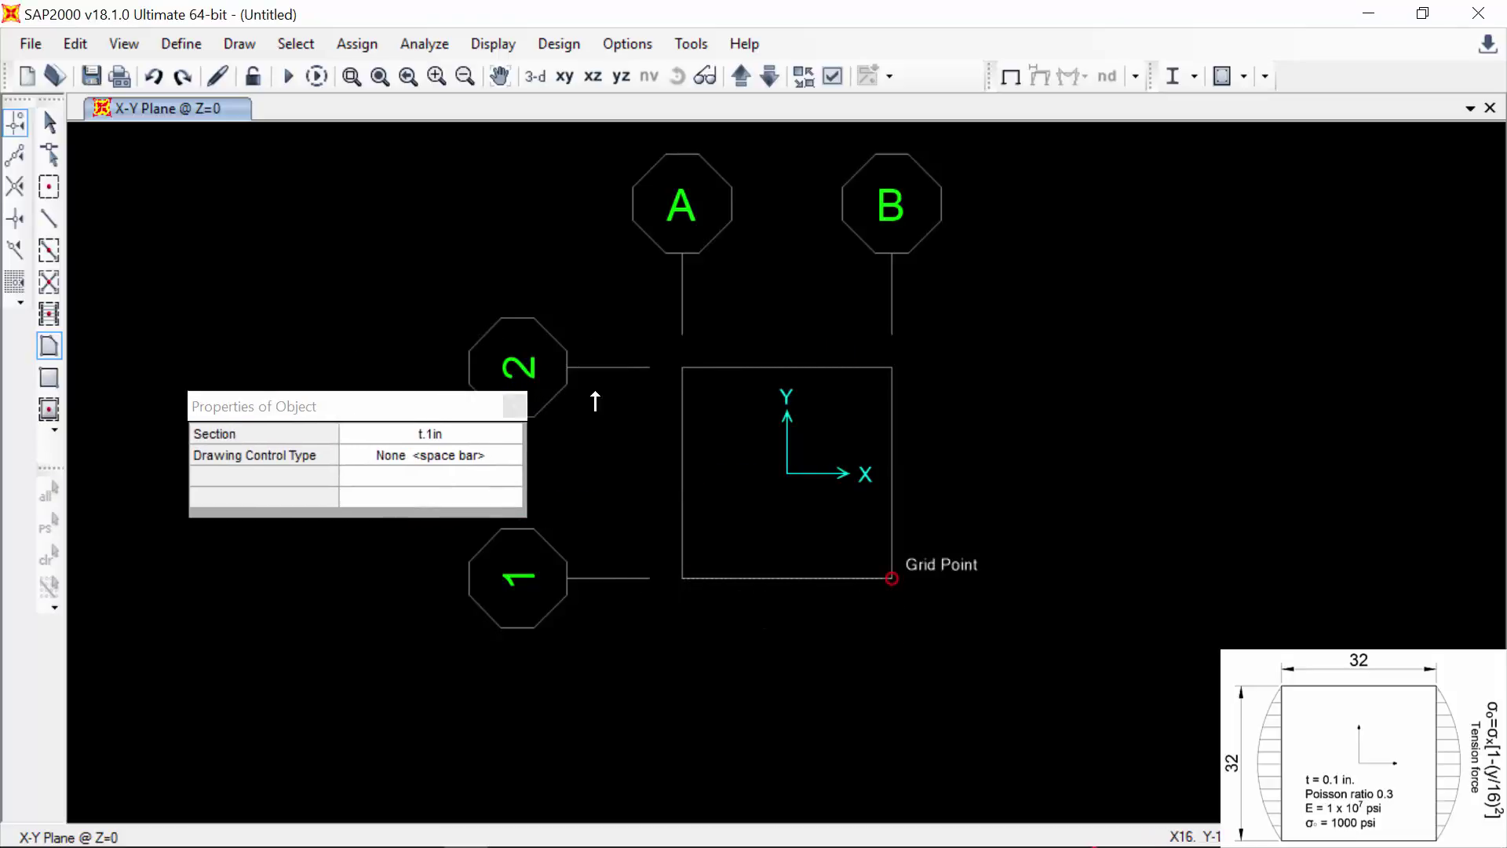
pyautogui.click(892, 578)
pyautogui.click(892, 367)
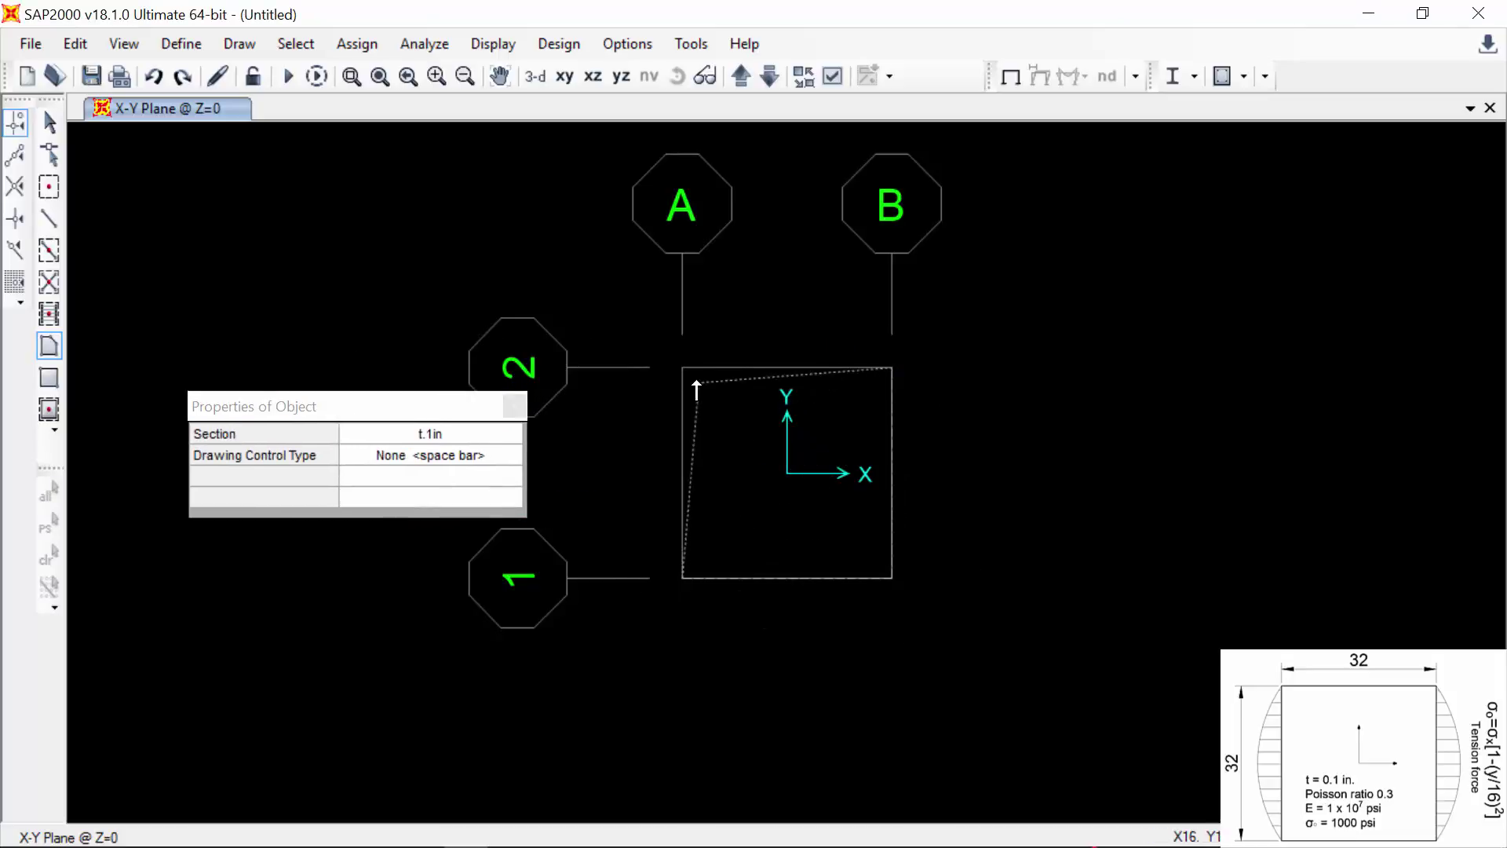
pyautogui.click(682, 369)
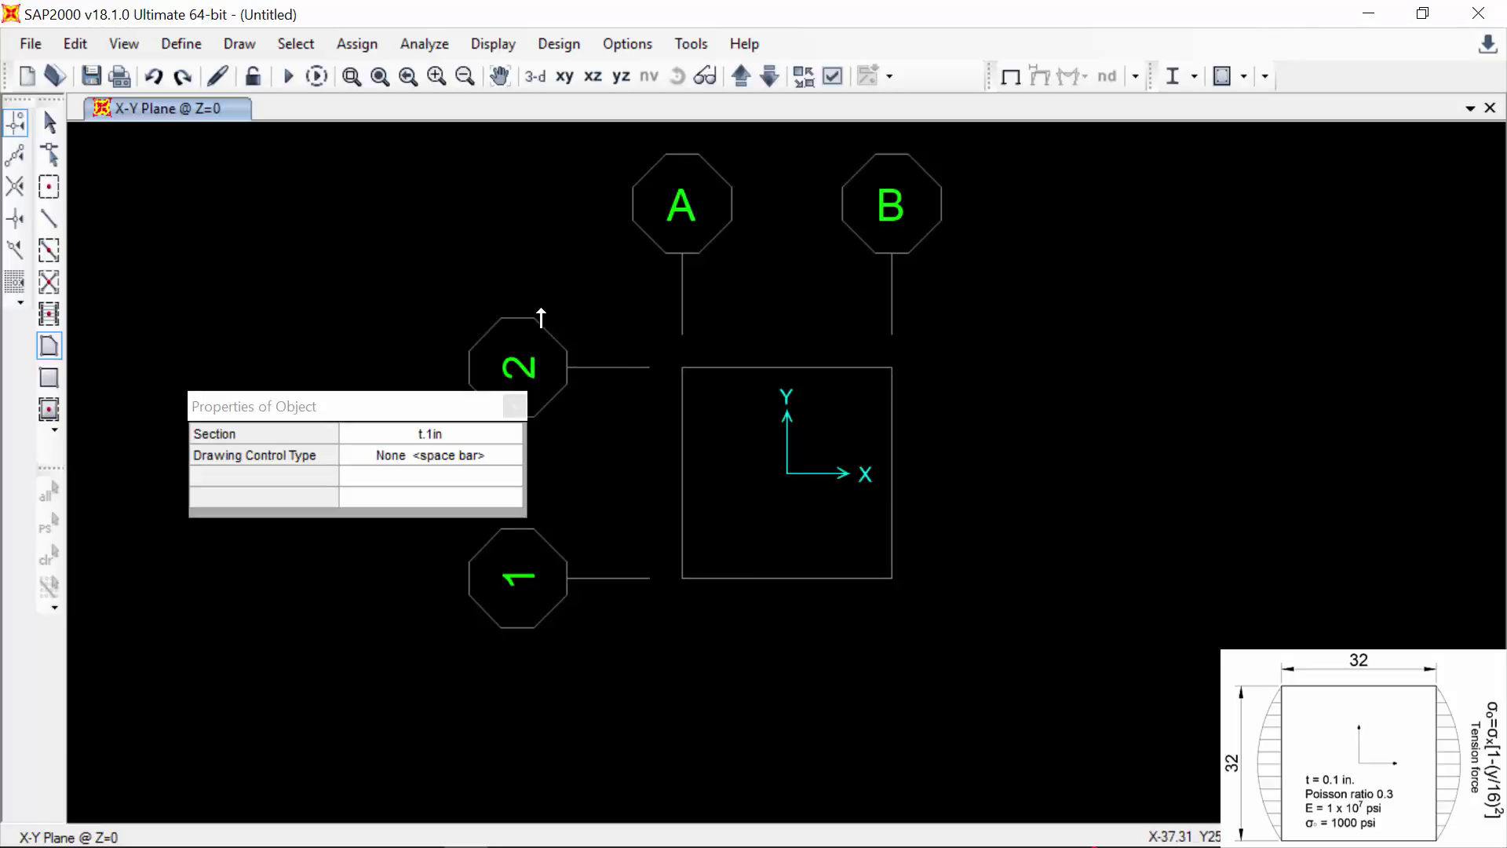
pyautogui.press('Return')
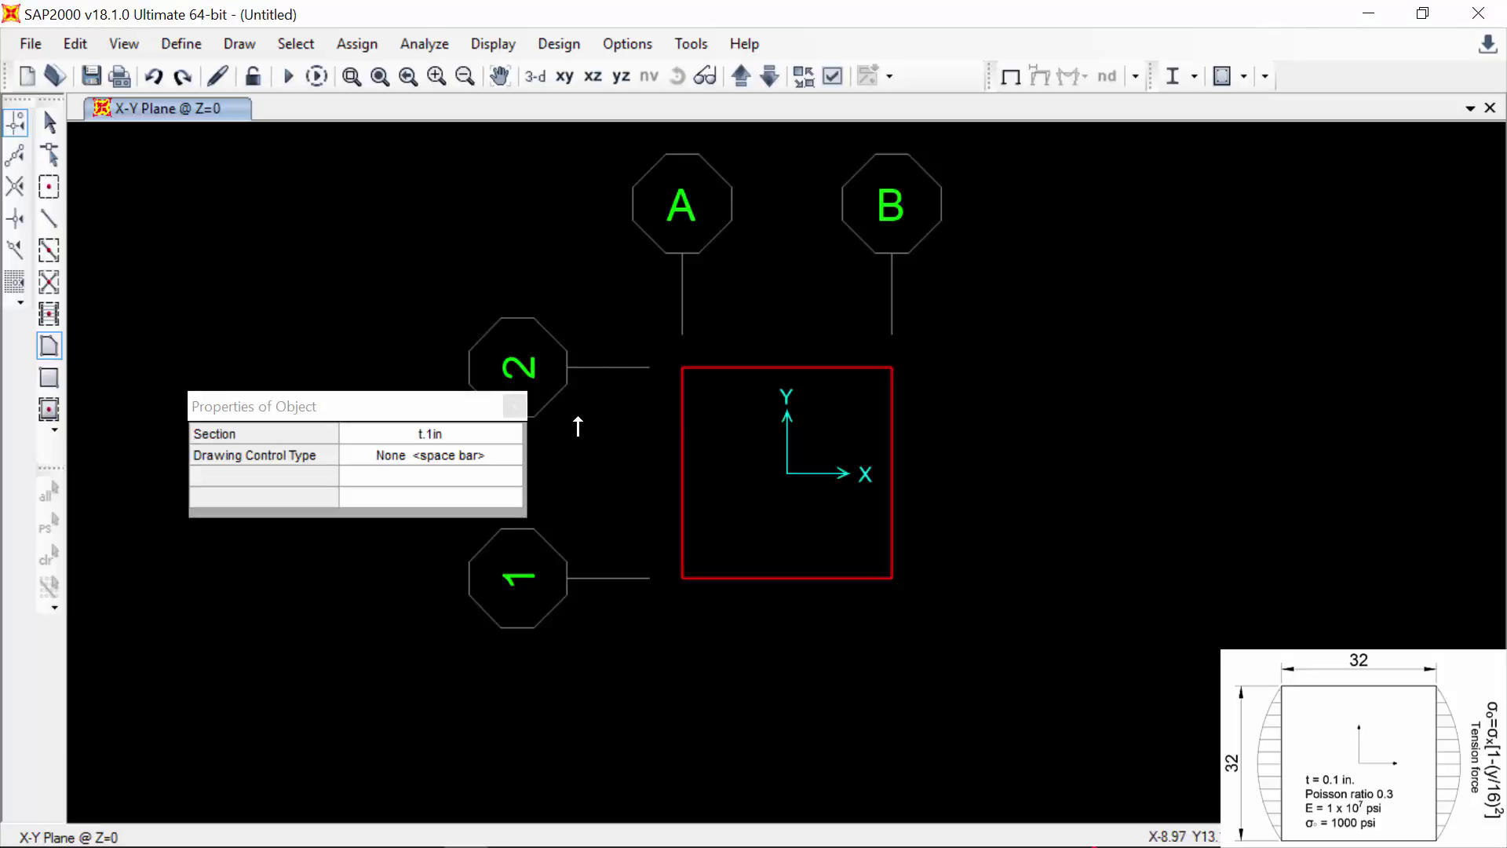
pyautogui.press('Escape')
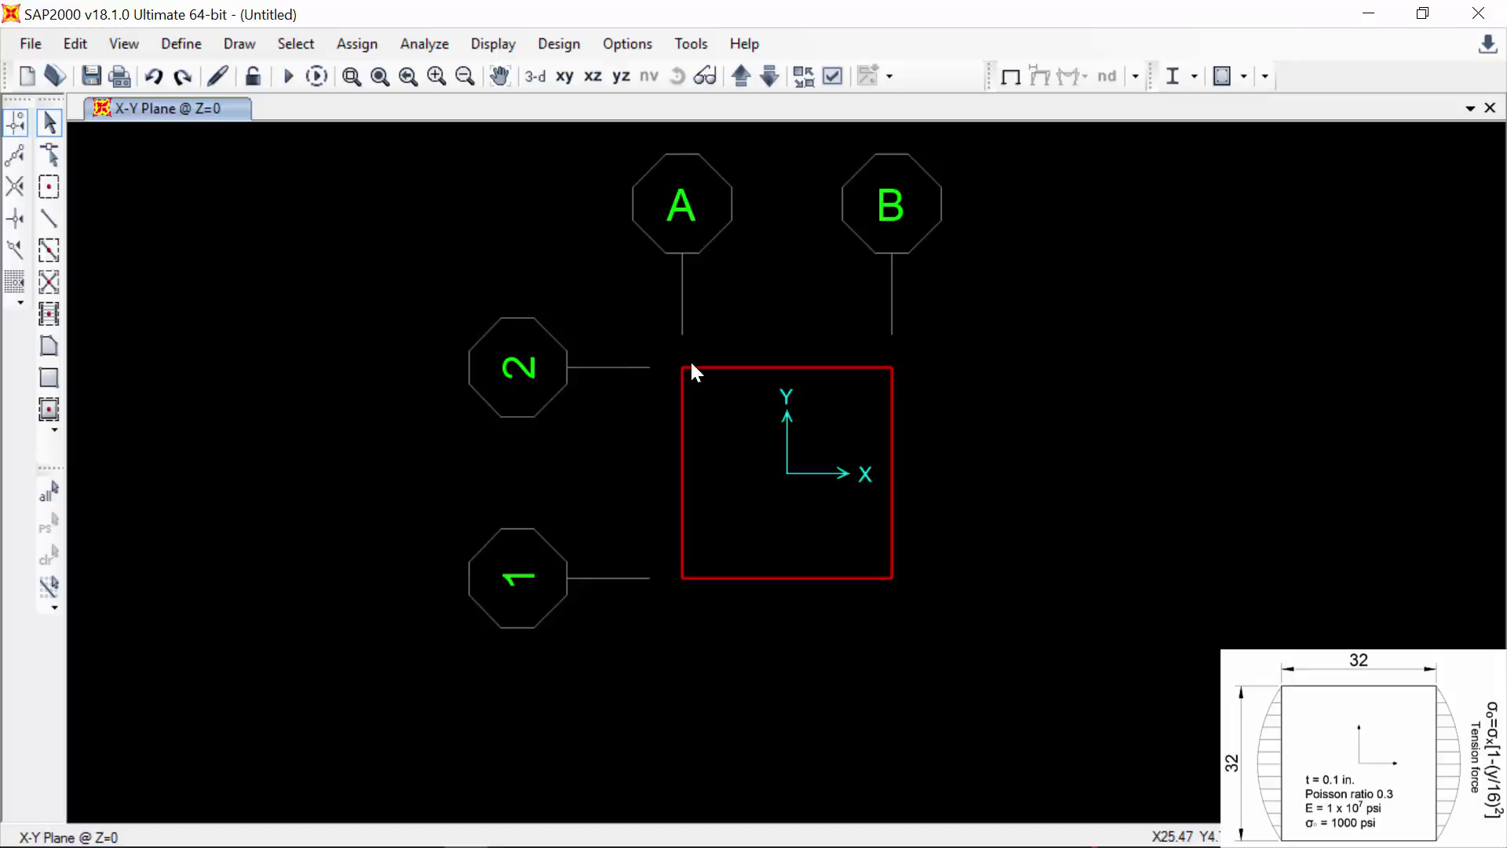
pyautogui.click(357, 43)
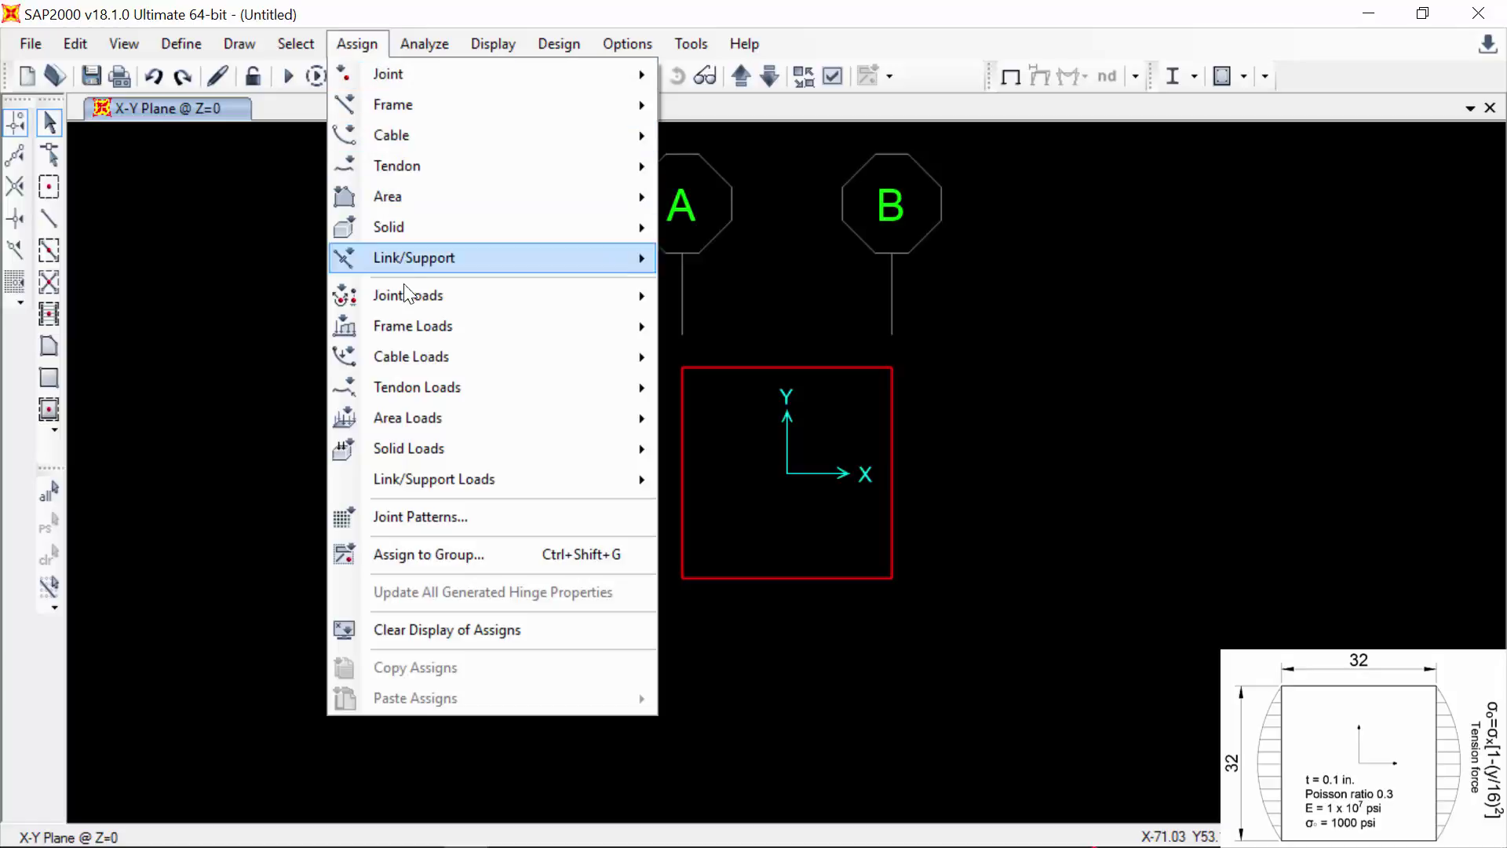
pyautogui.click(420, 515)
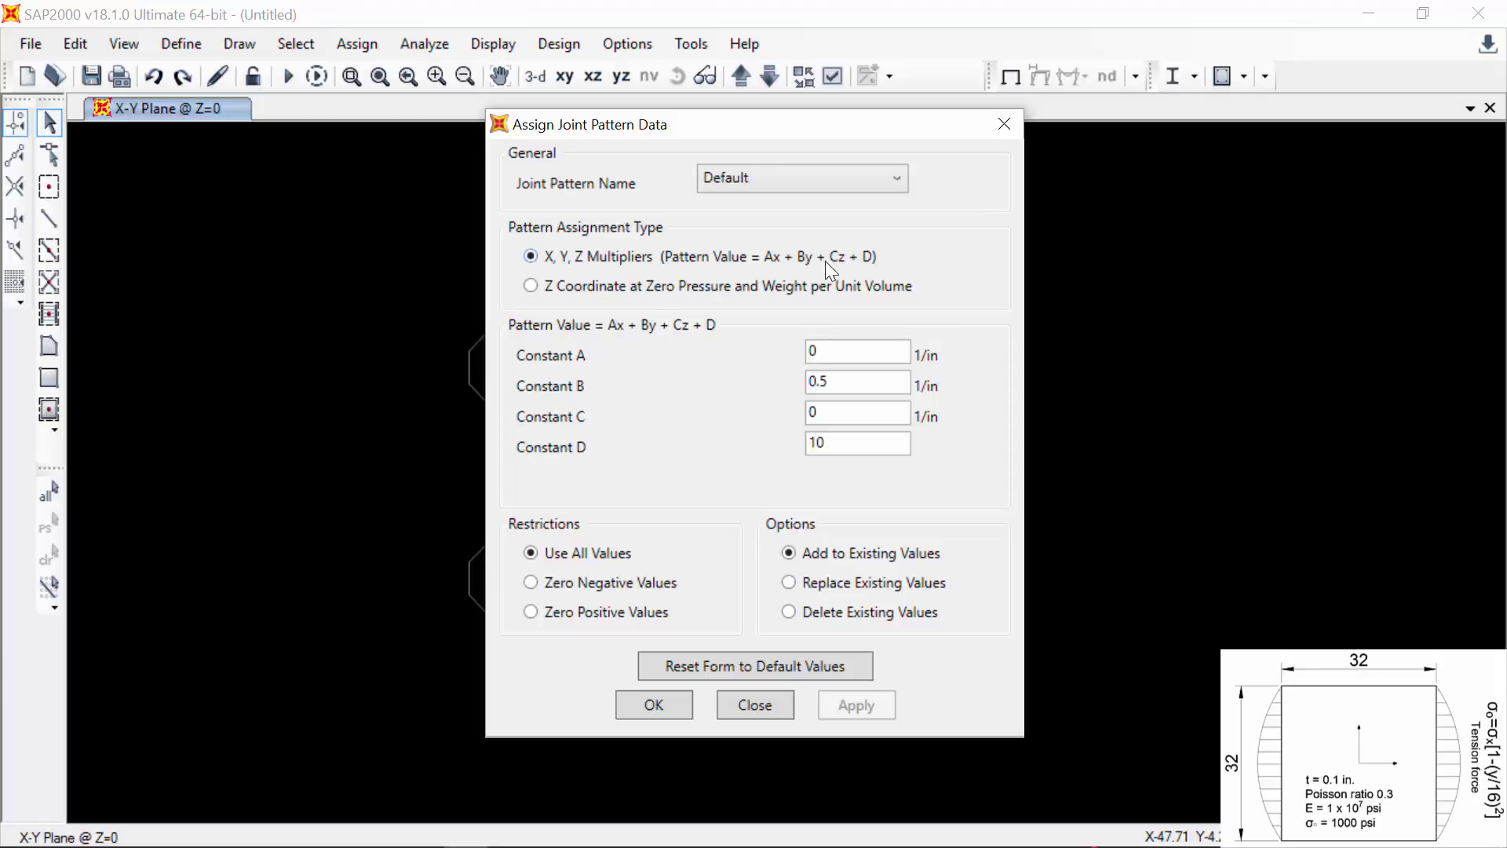
pyautogui.click(756, 705)
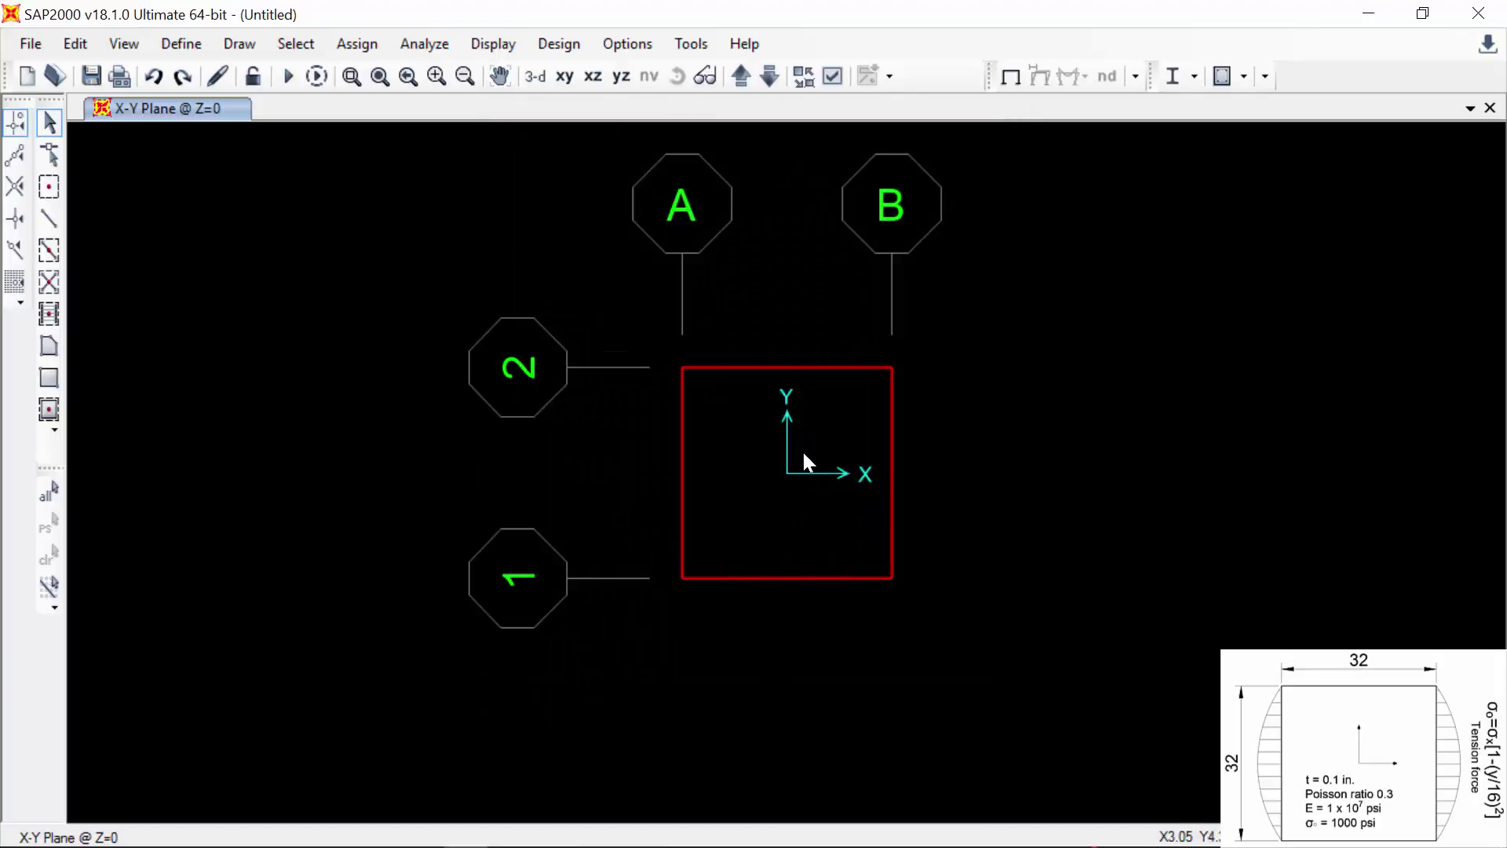
# - Divide the plate area into objects with a maximum size of 2 in along both edge directions
pyautogui.click(737, 460)
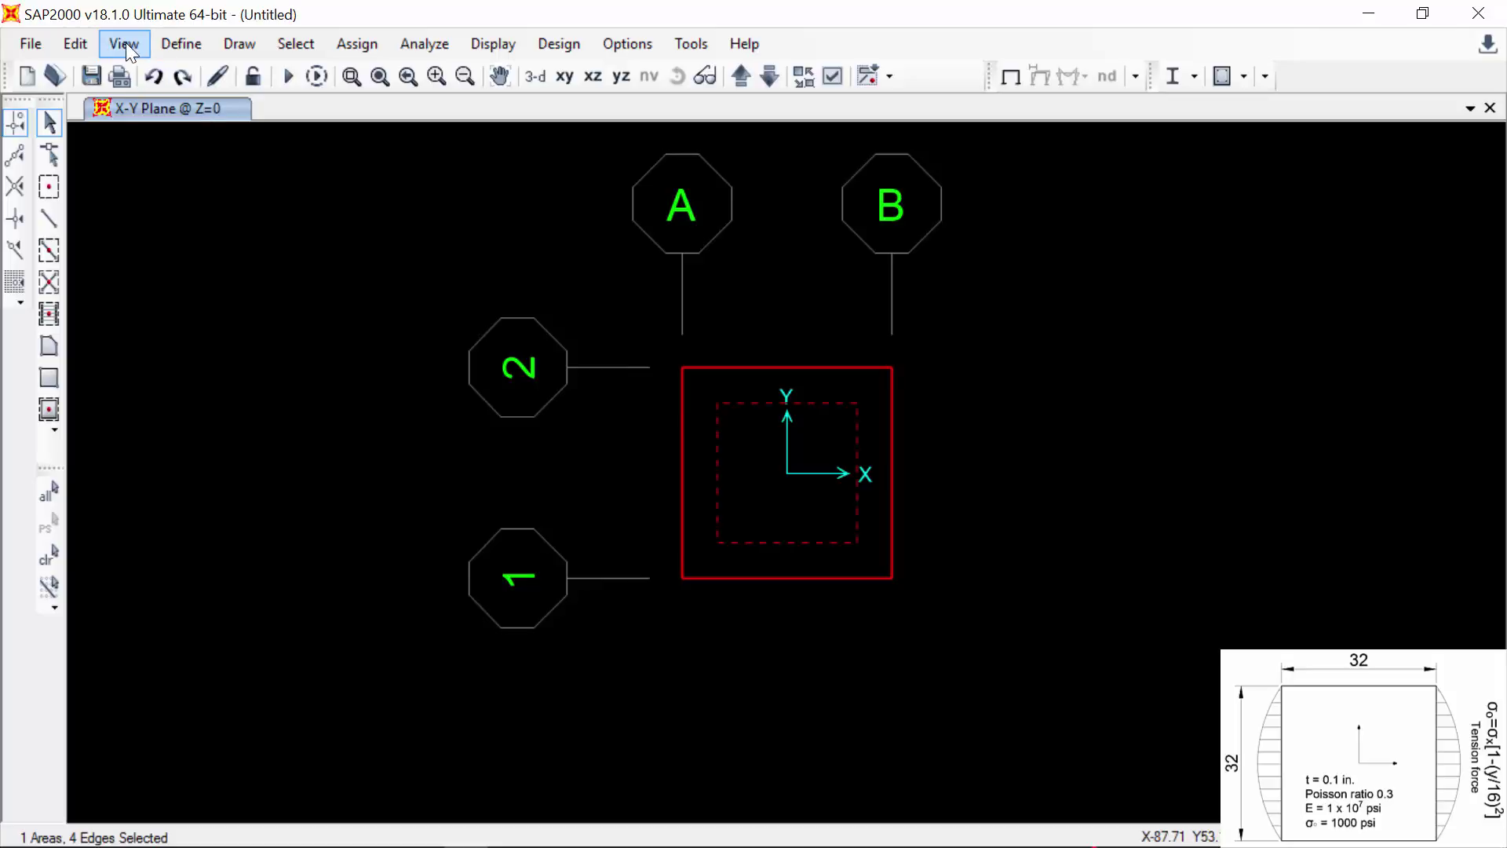
pyautogui.click(77, 44)
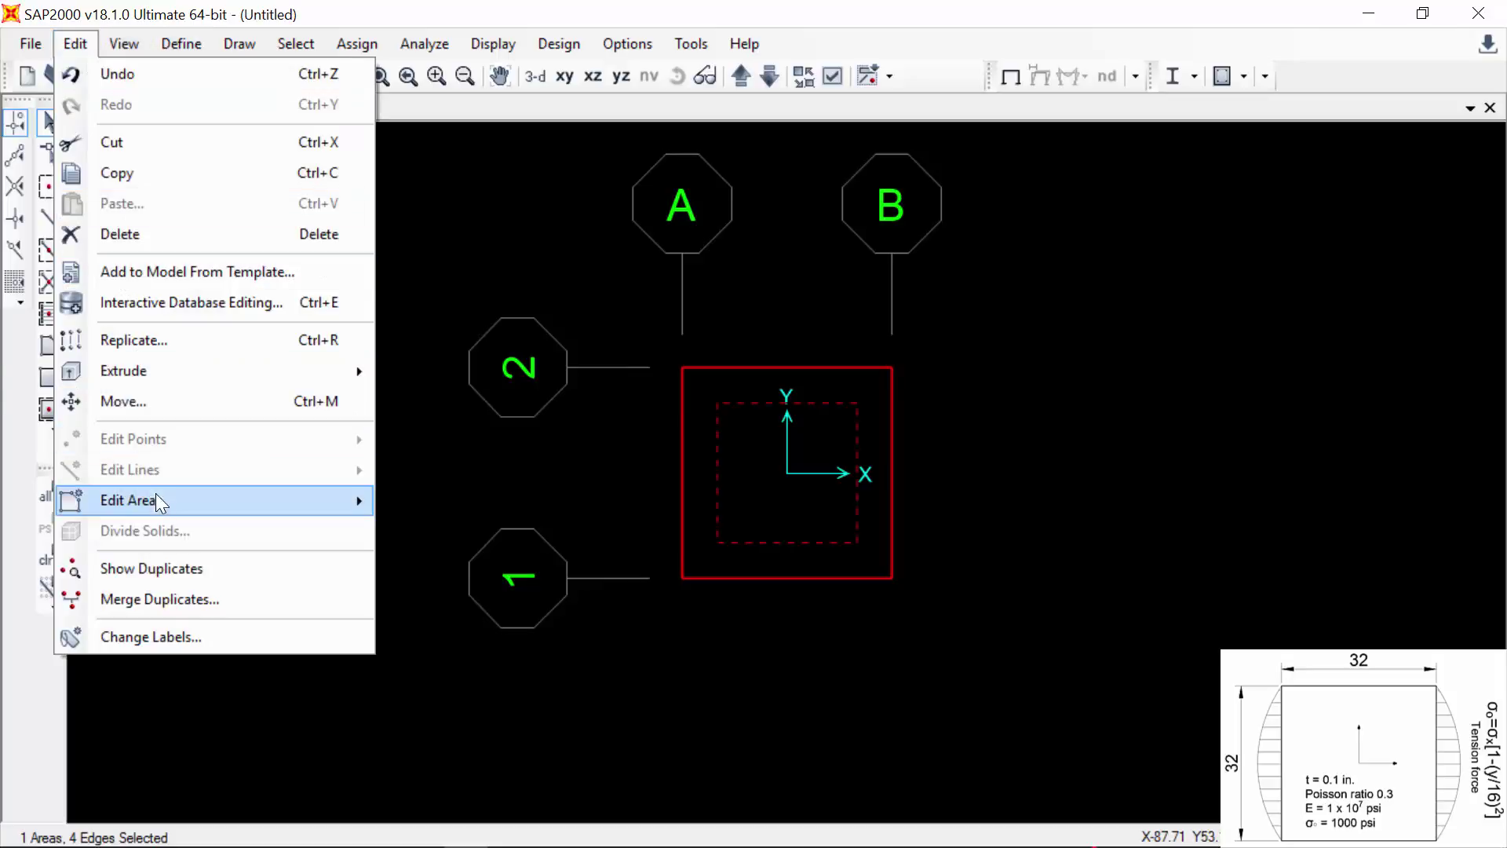
pyautogui.moveTo(248, 502)
pyautogui.click(424, 500)
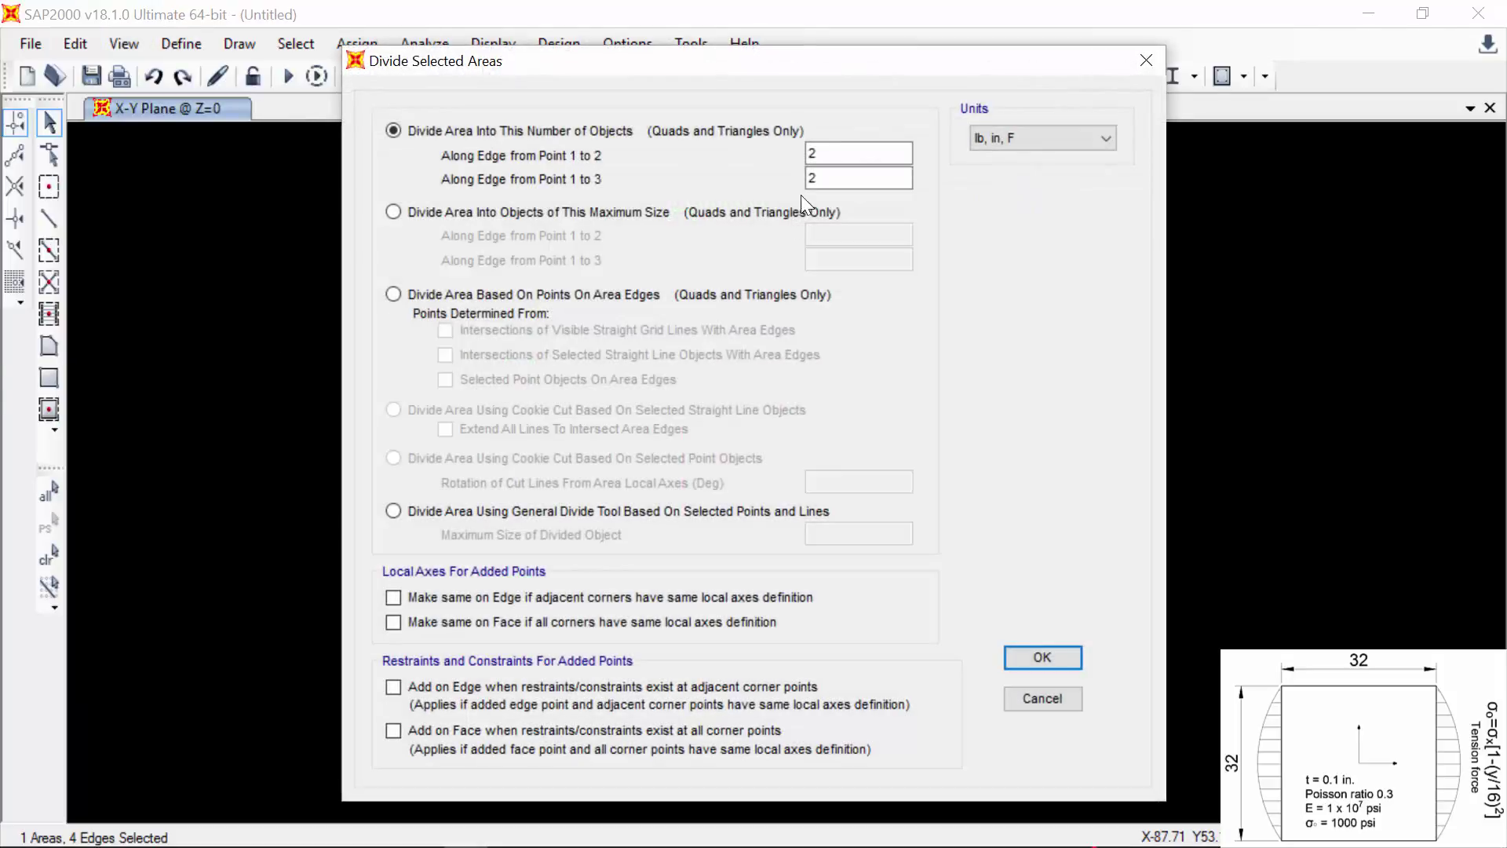
pyautogui.click(747, 214)
pyautogui.moveTo(851, 237); pyautogui.dragTo(779, 236)
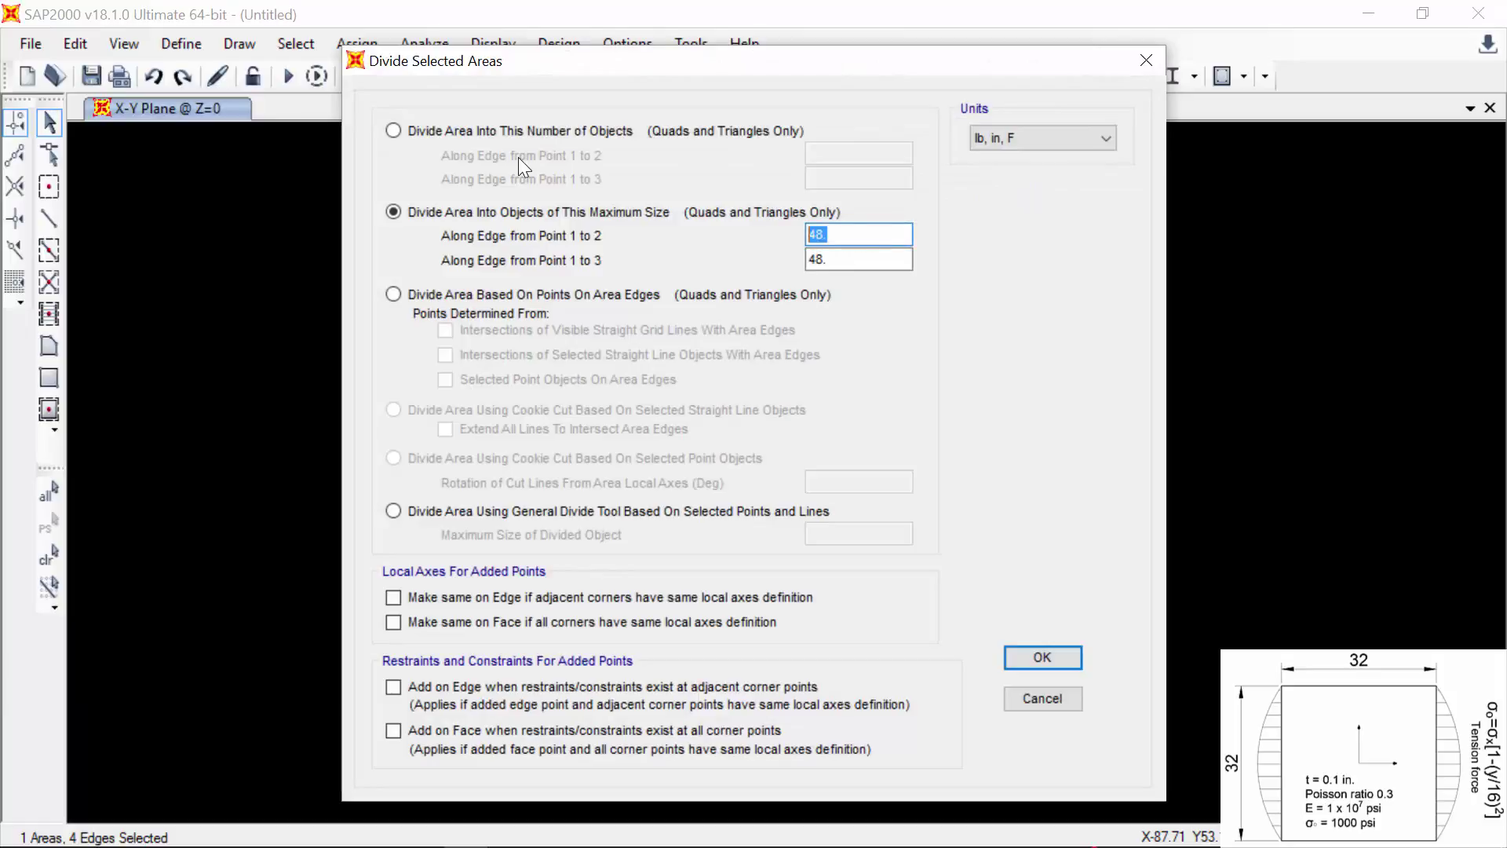
pyautogui.write('2')
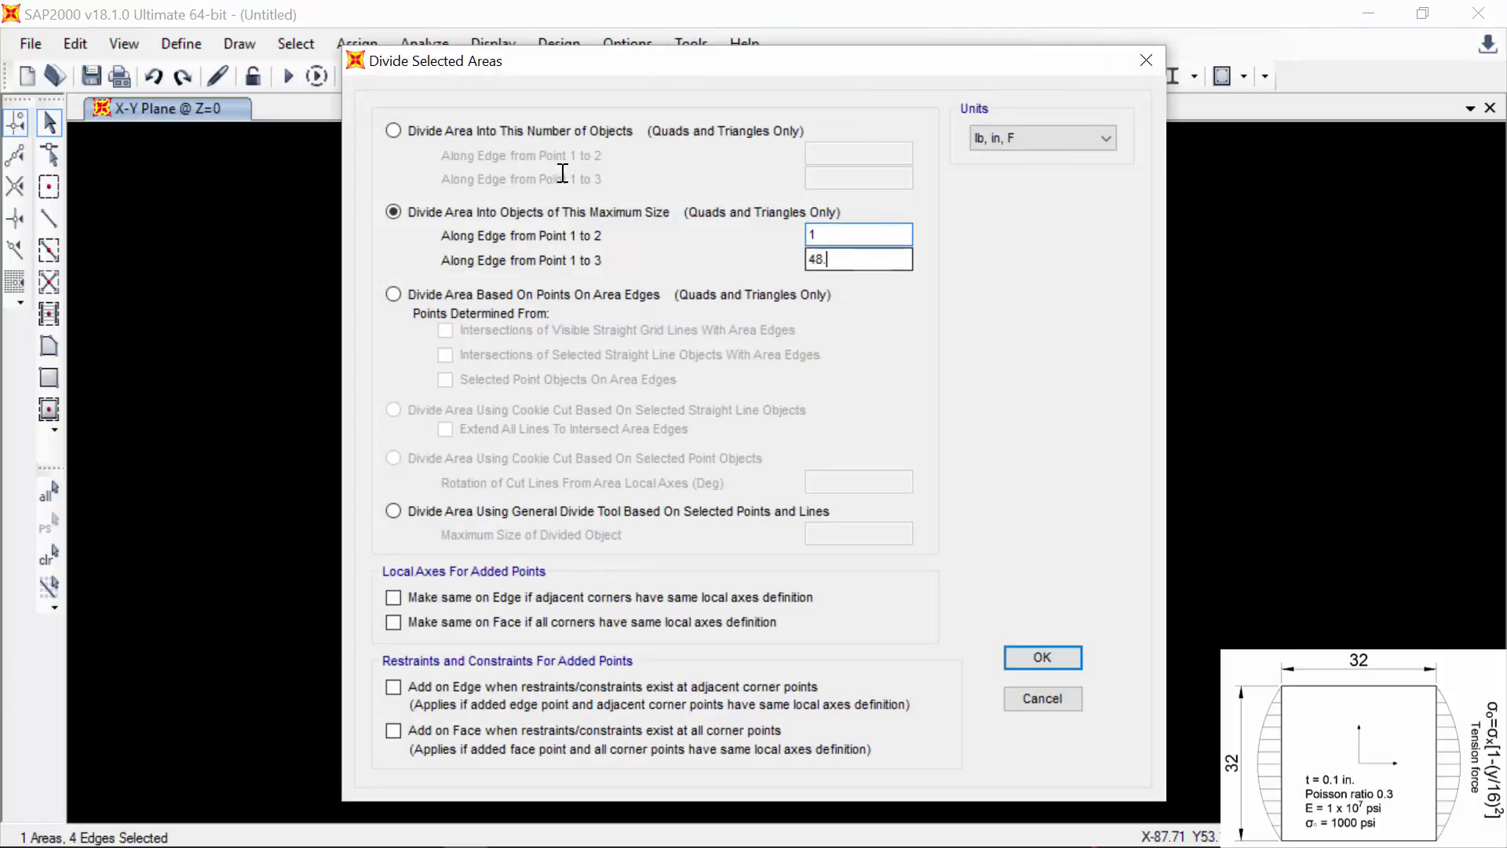
pyautogui.moveTo(810, 259); pyautogui.dragTo(848, 258)
pyautogui.write('2')
pyautogui.click(1042, 658)
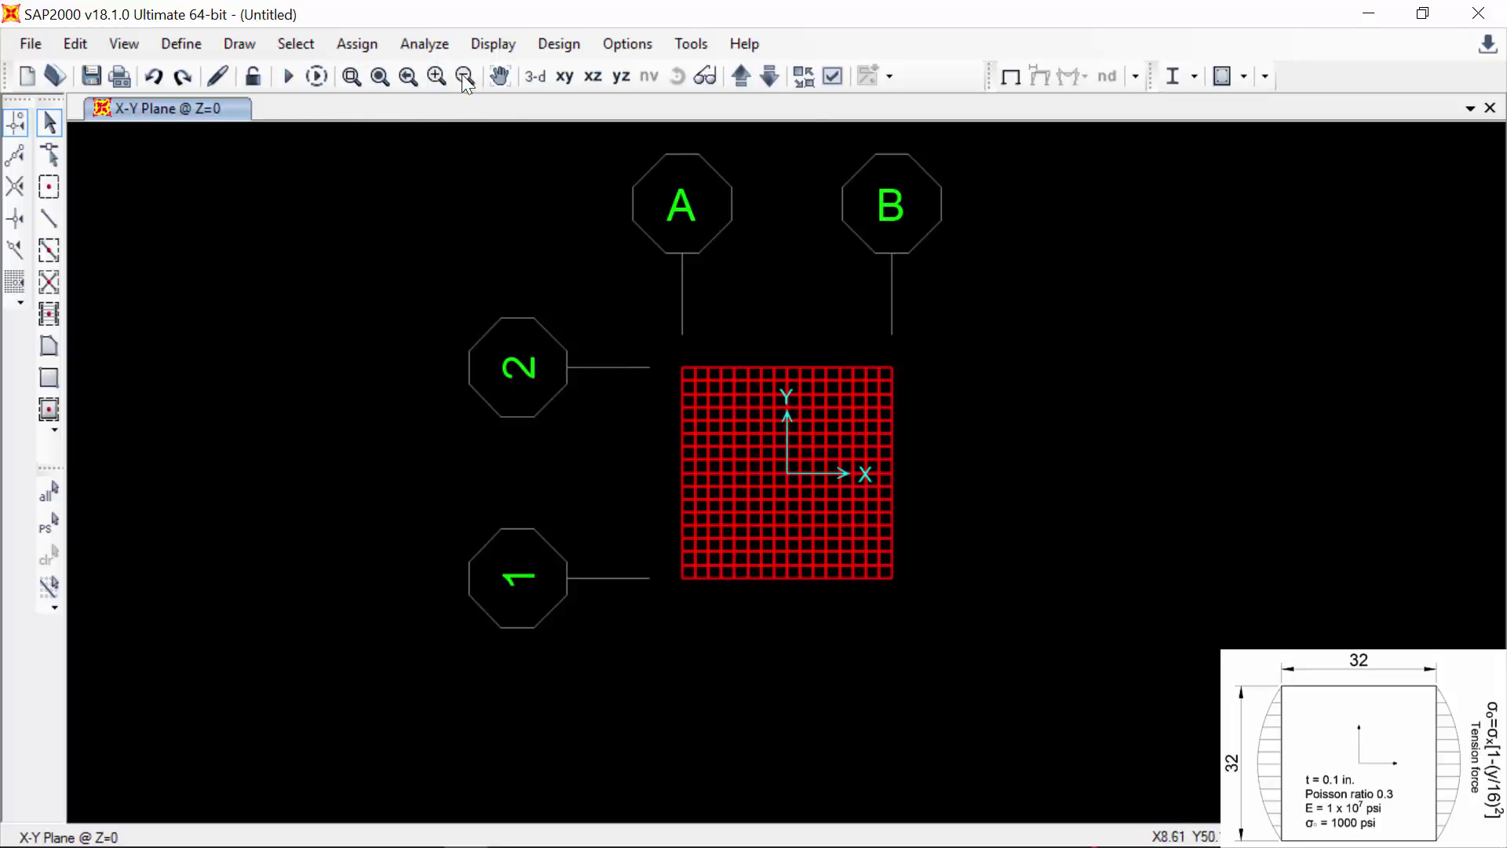
# - Assign the Default joint pattern to the joints along grid line B, with constant B 0.5, constant D 10 and constants A and C 0
pyautogui.moveTo(946, 312); pyautogui.dragTo(887, 642)
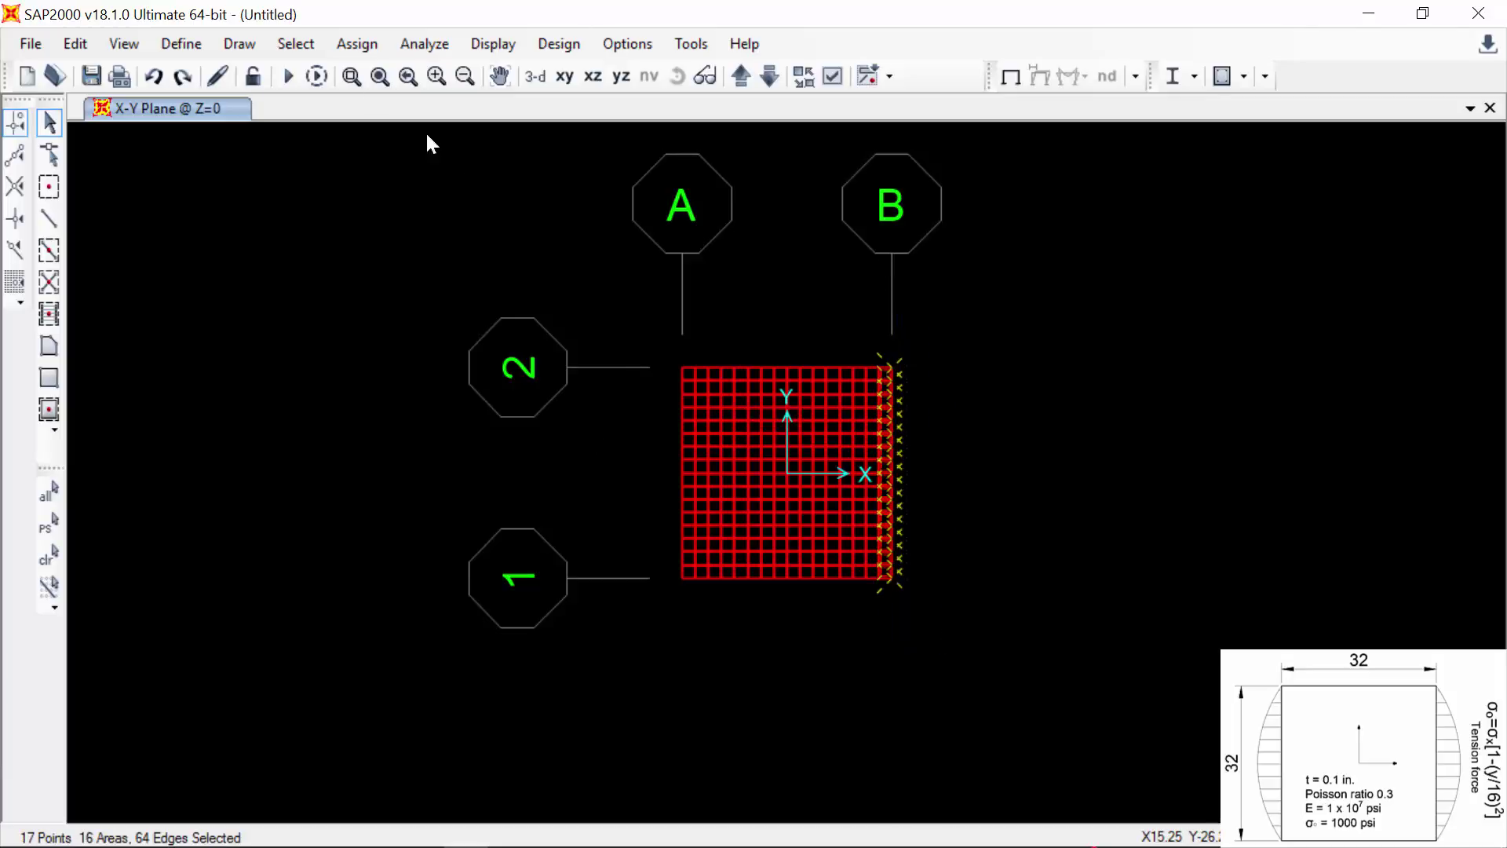
pyautogui.click(358, 43)
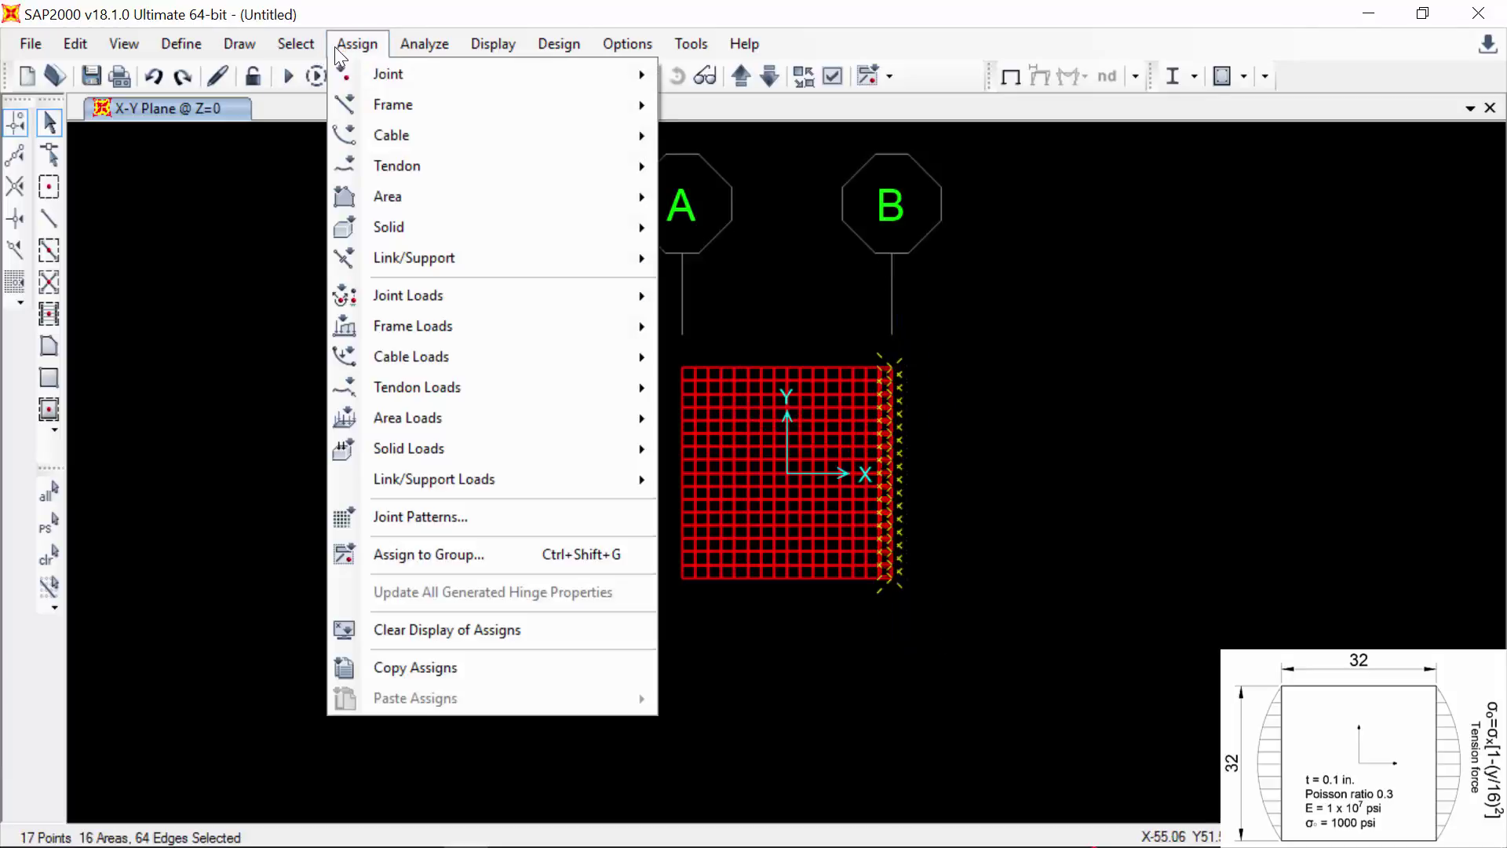
pyautogui.click(414, 515)
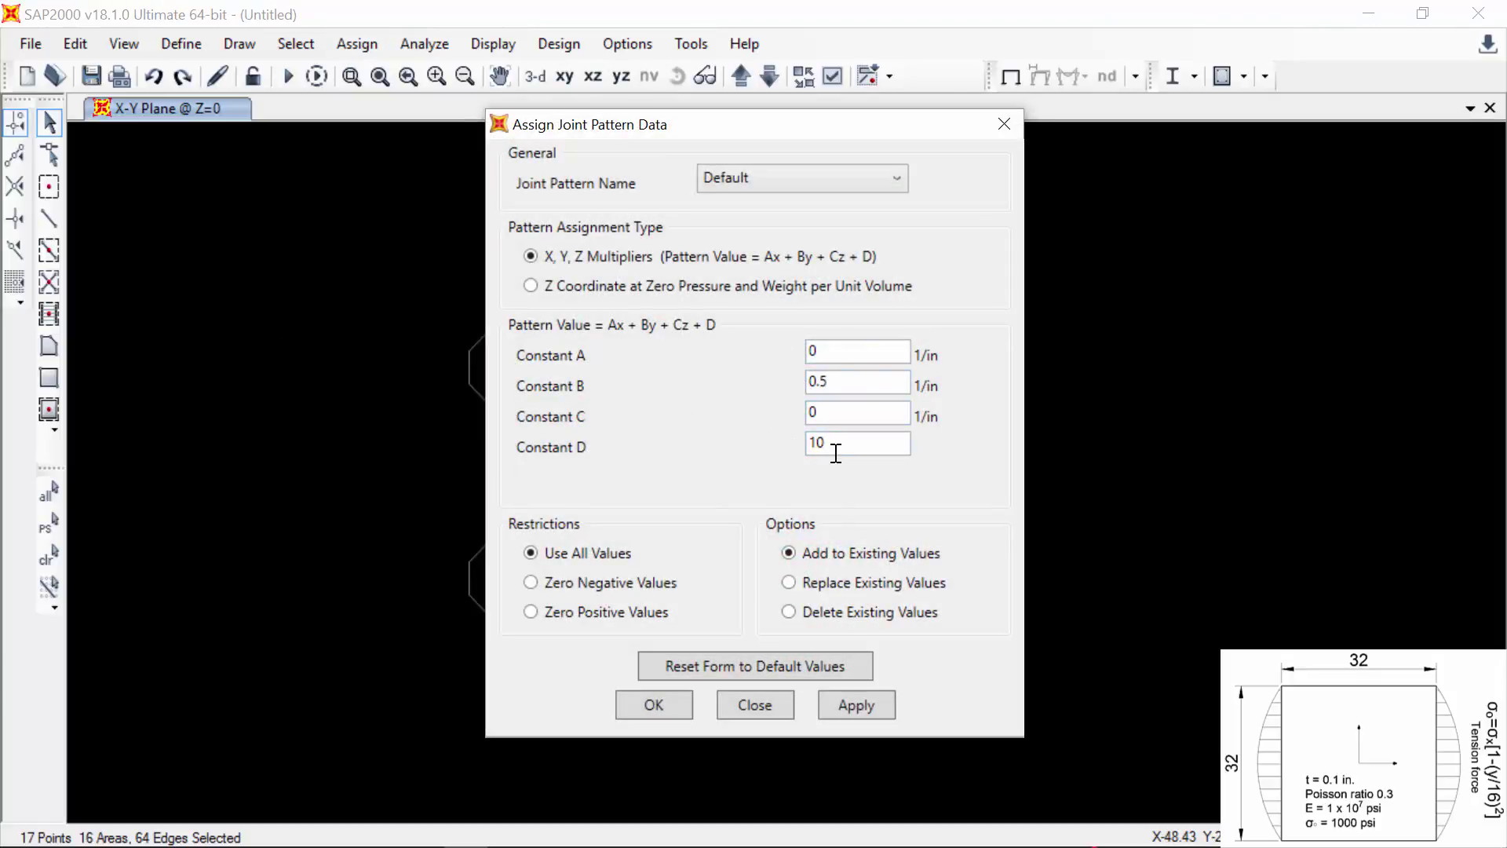
pyautogui.click(654, 705)
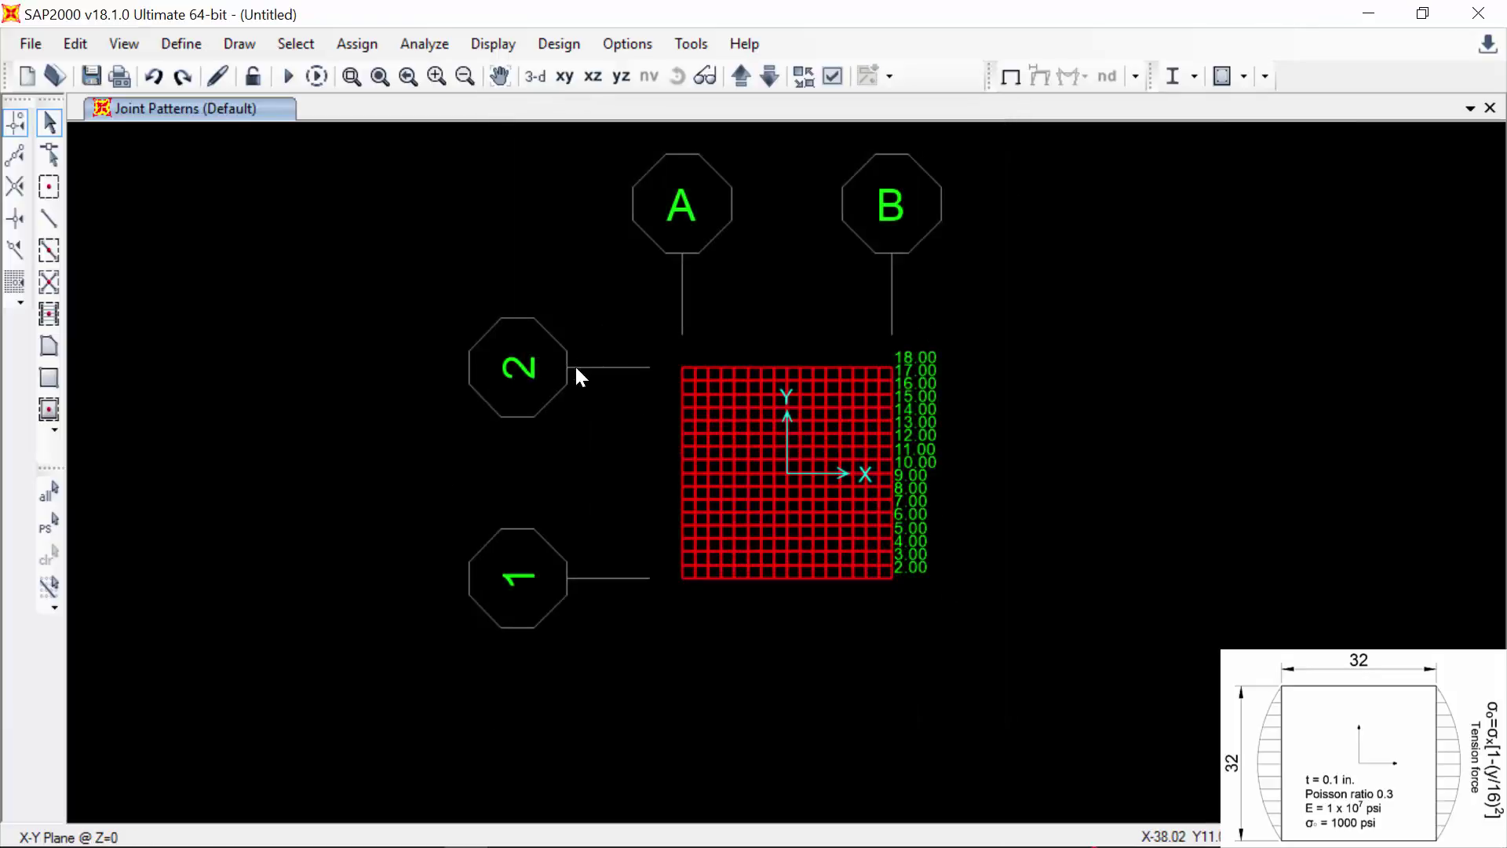
# - Assign the Default joint pattern with the same constants to the joints along grid line A and check one edge joint's assignments
pyautogui.moveTo(638, 328); pyautogui.dragTo(691, 628)
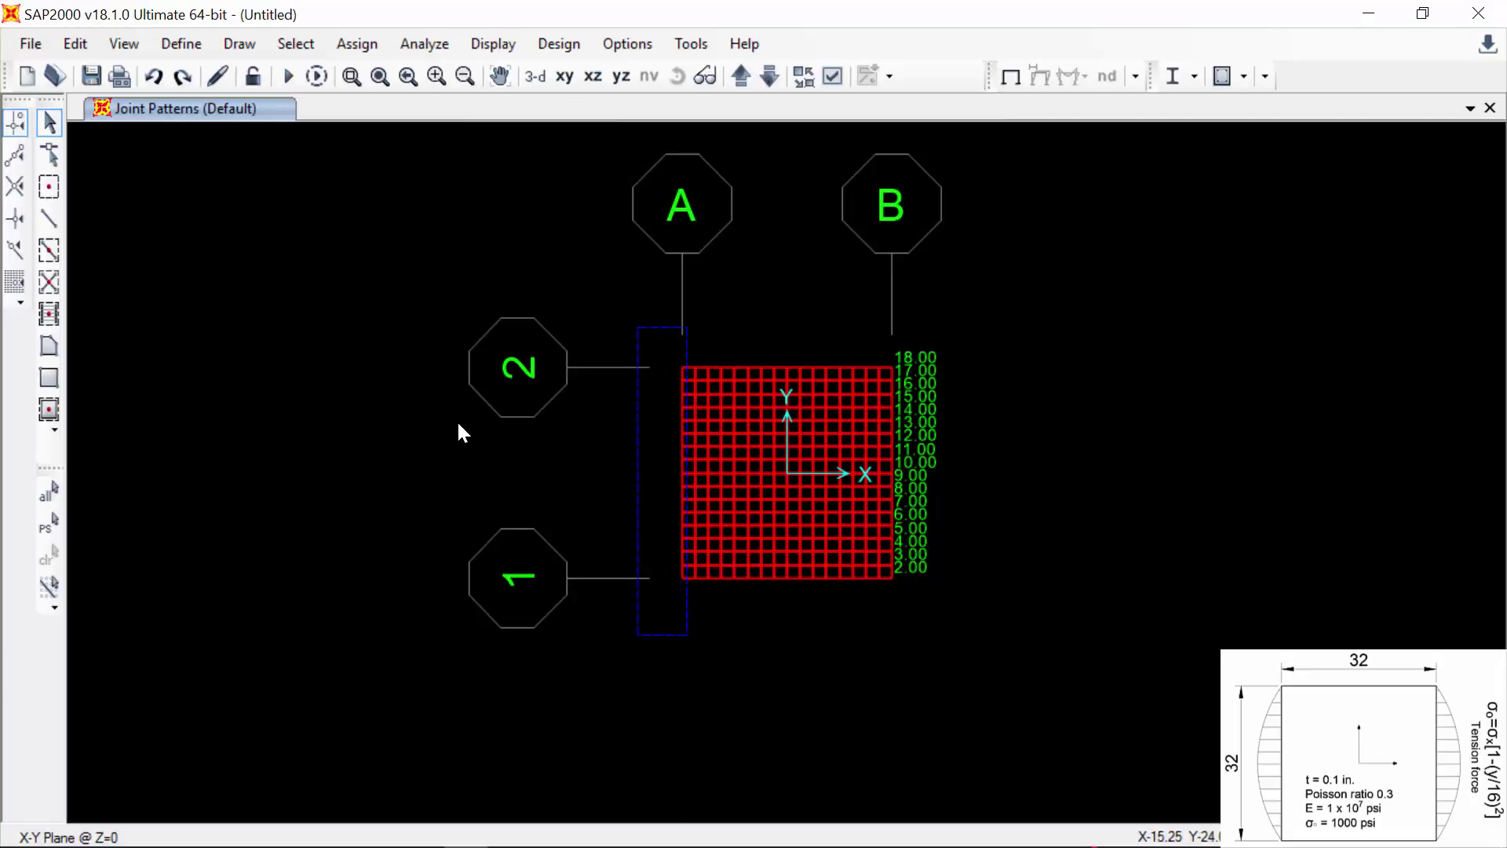
pyautogui.click(357, 44)
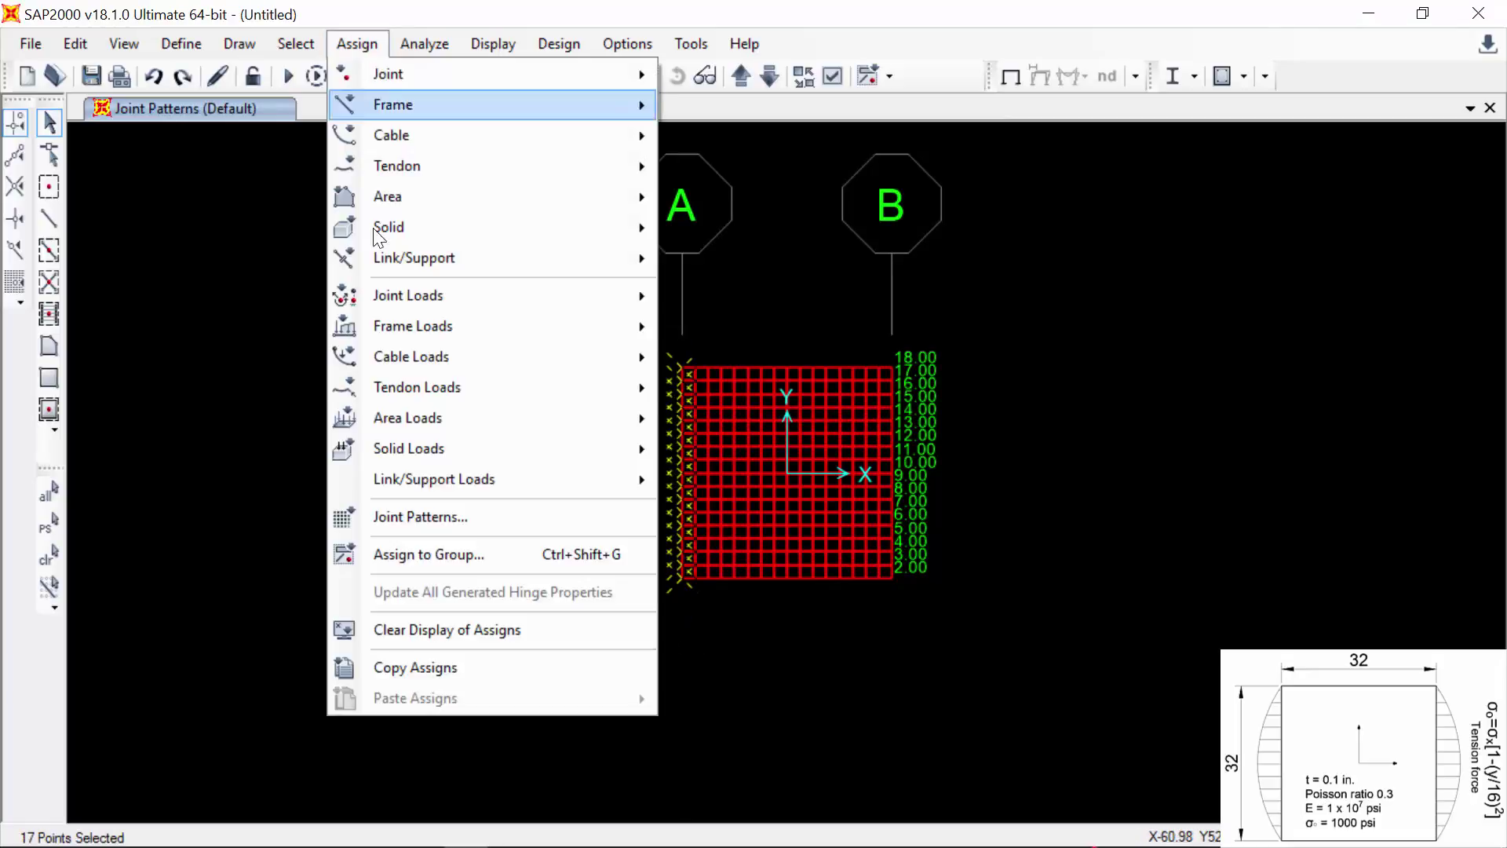
pyautogui.click(406, 516)
pyautogui.click(654, 704)
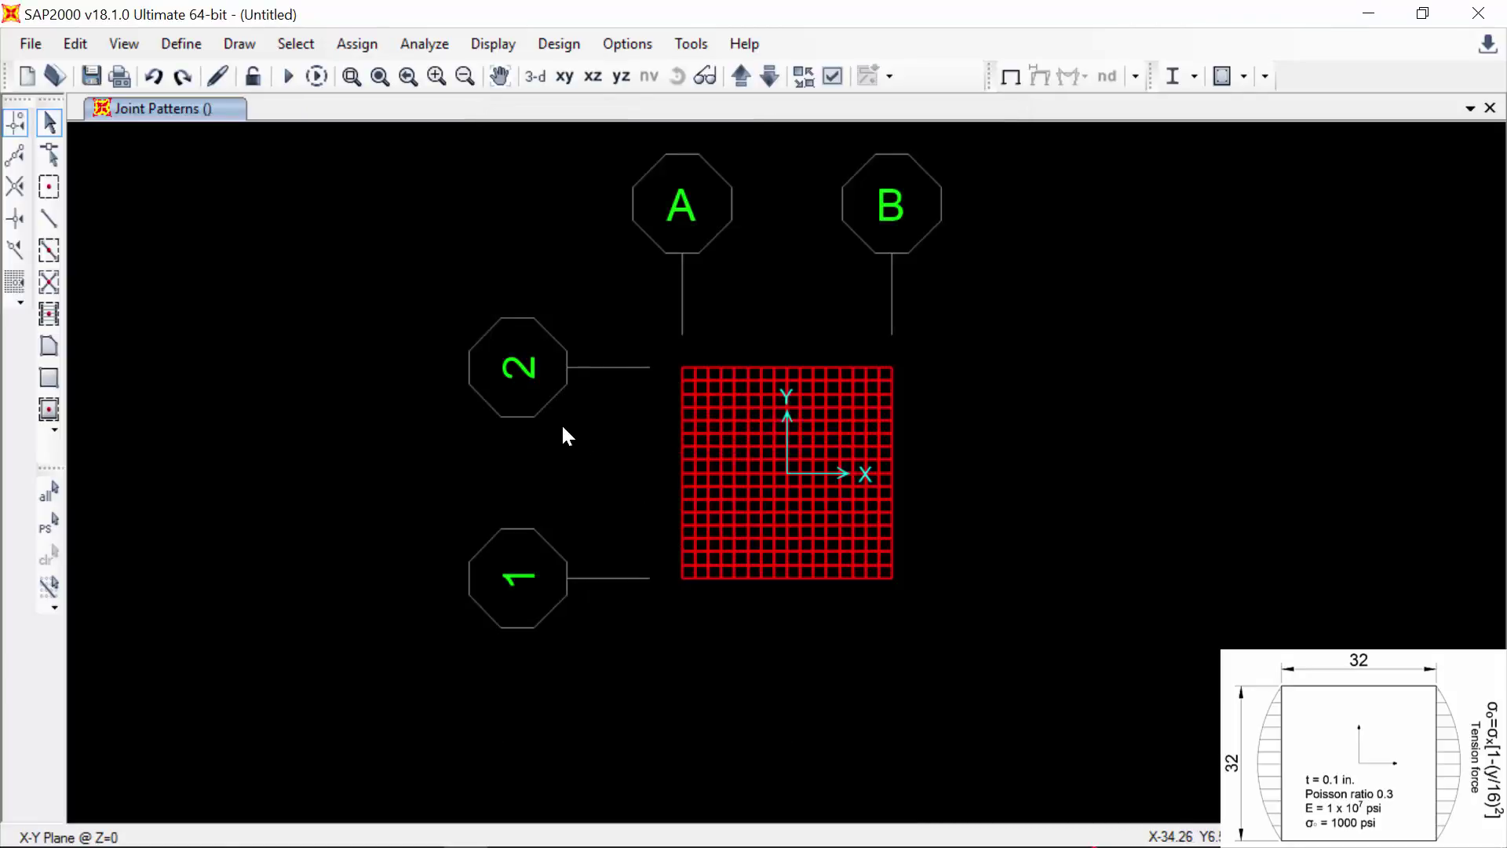
pyautogui.rightClick(677, 510)
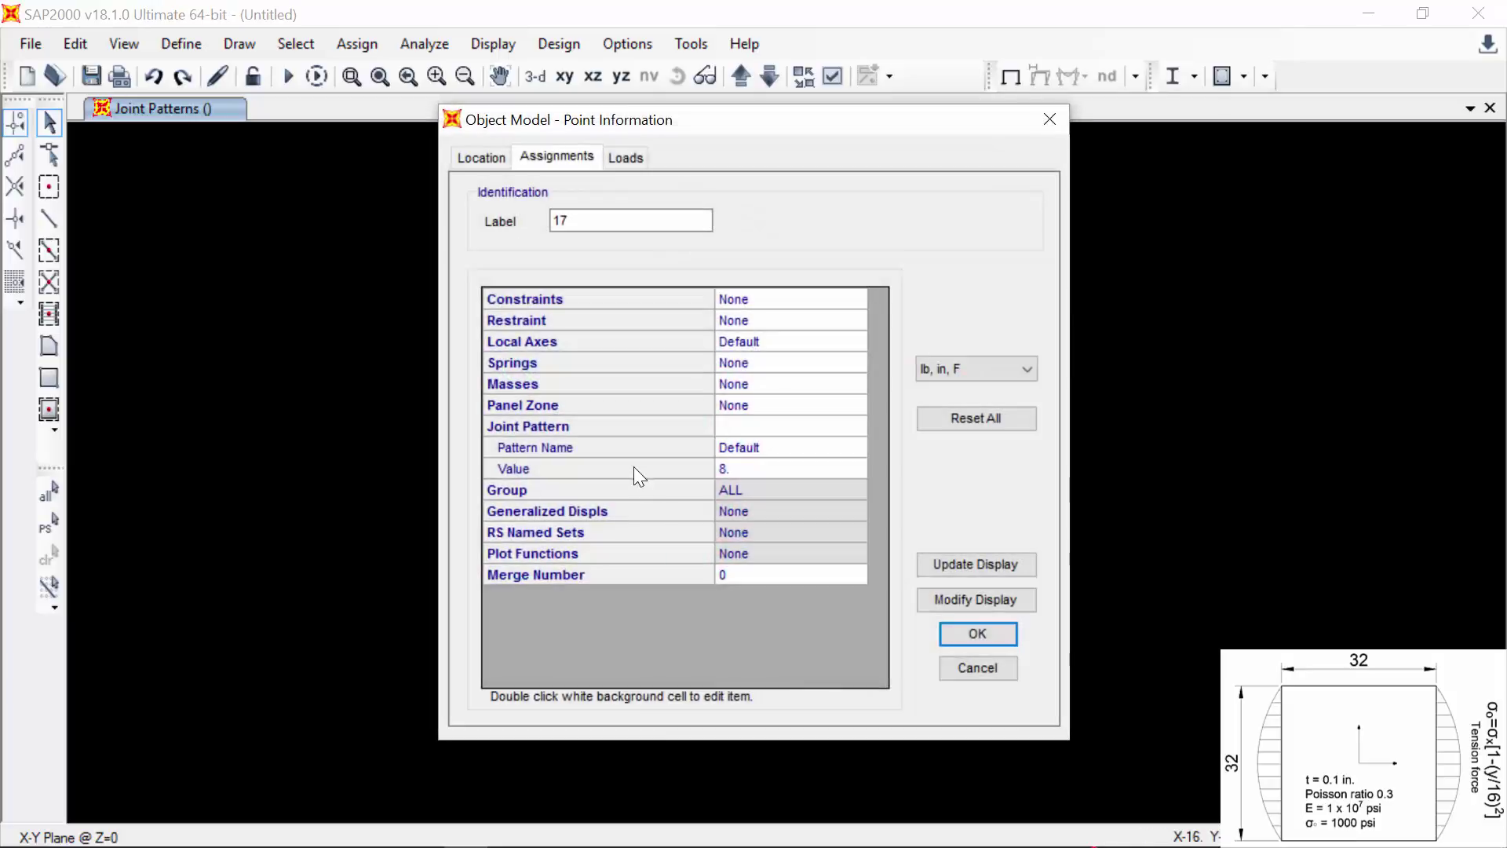
pyautogui.click(959, 661)
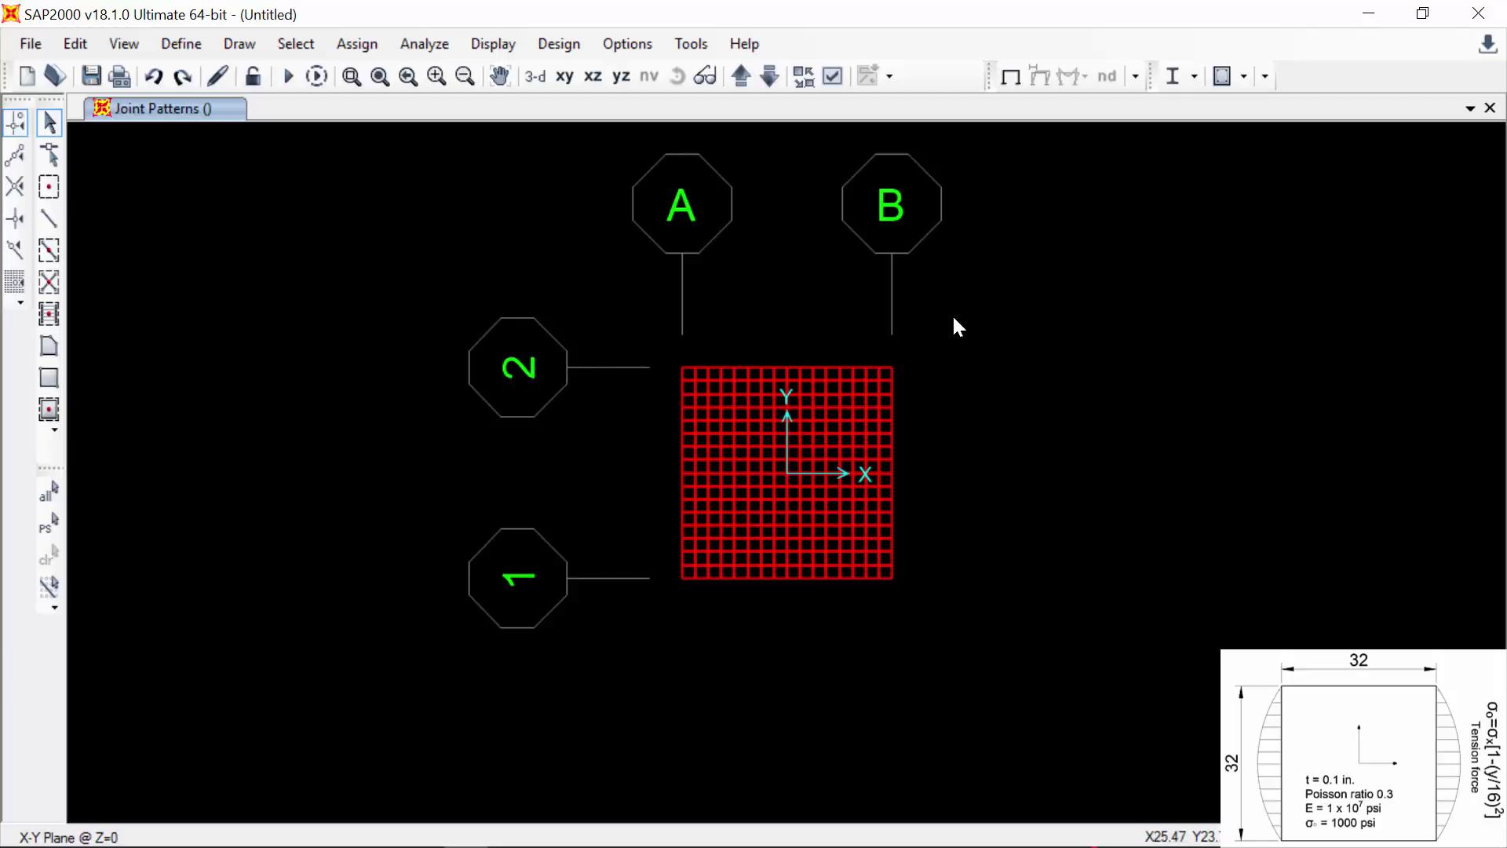
# - Select the joints along grid line B and review their Joint Pattern Assignments table in interactive database editing
pyautogui.moveTo(941, 330); pyautogui.dragTo(930, 382)
pyautogui.moveTo(887, 327); pyautogui.dragTo(952, 646)
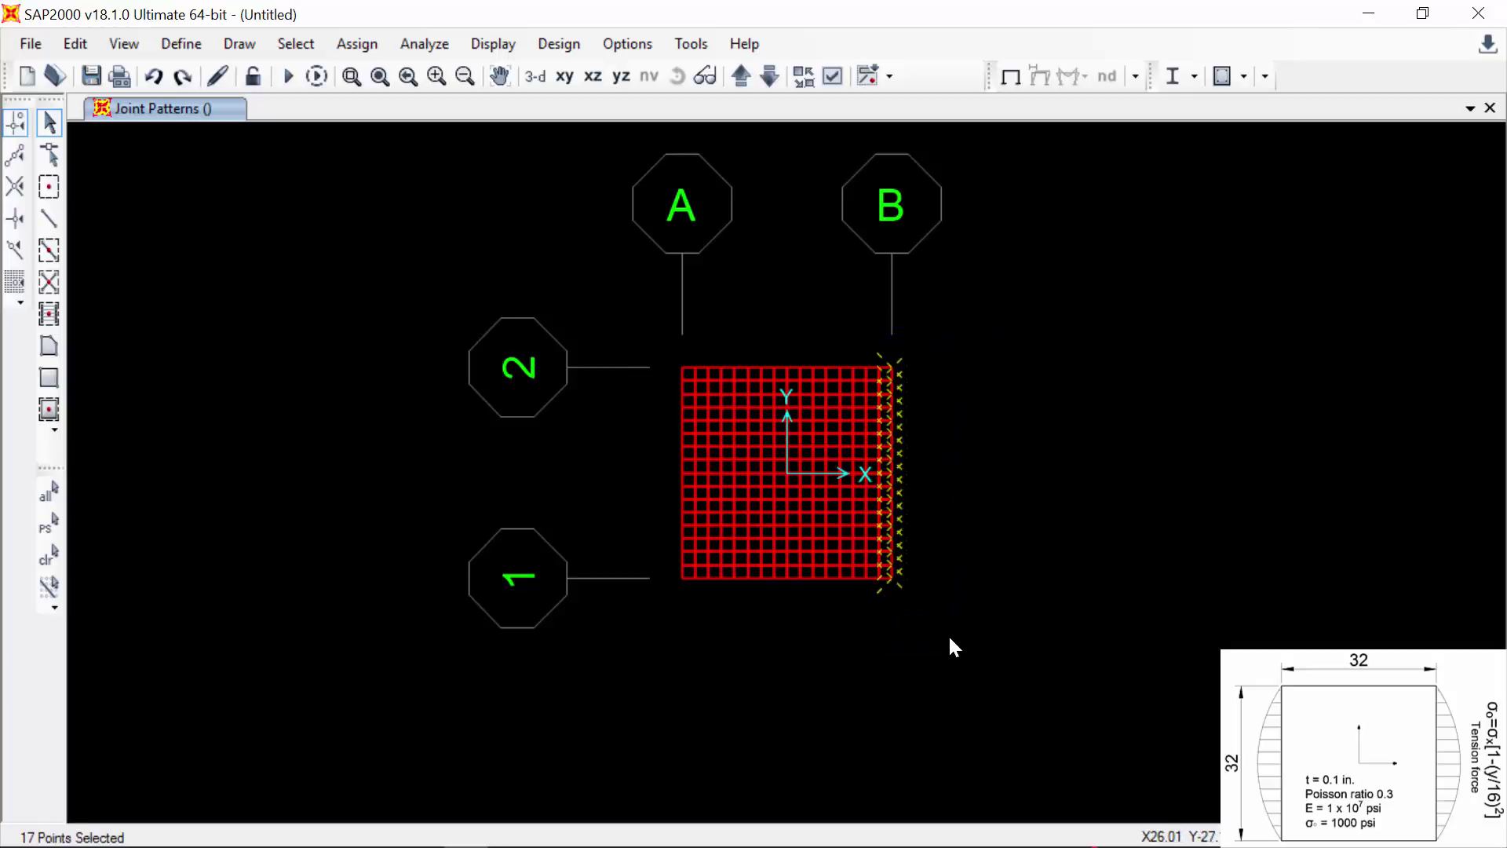
pyautogui.click(75, 44)
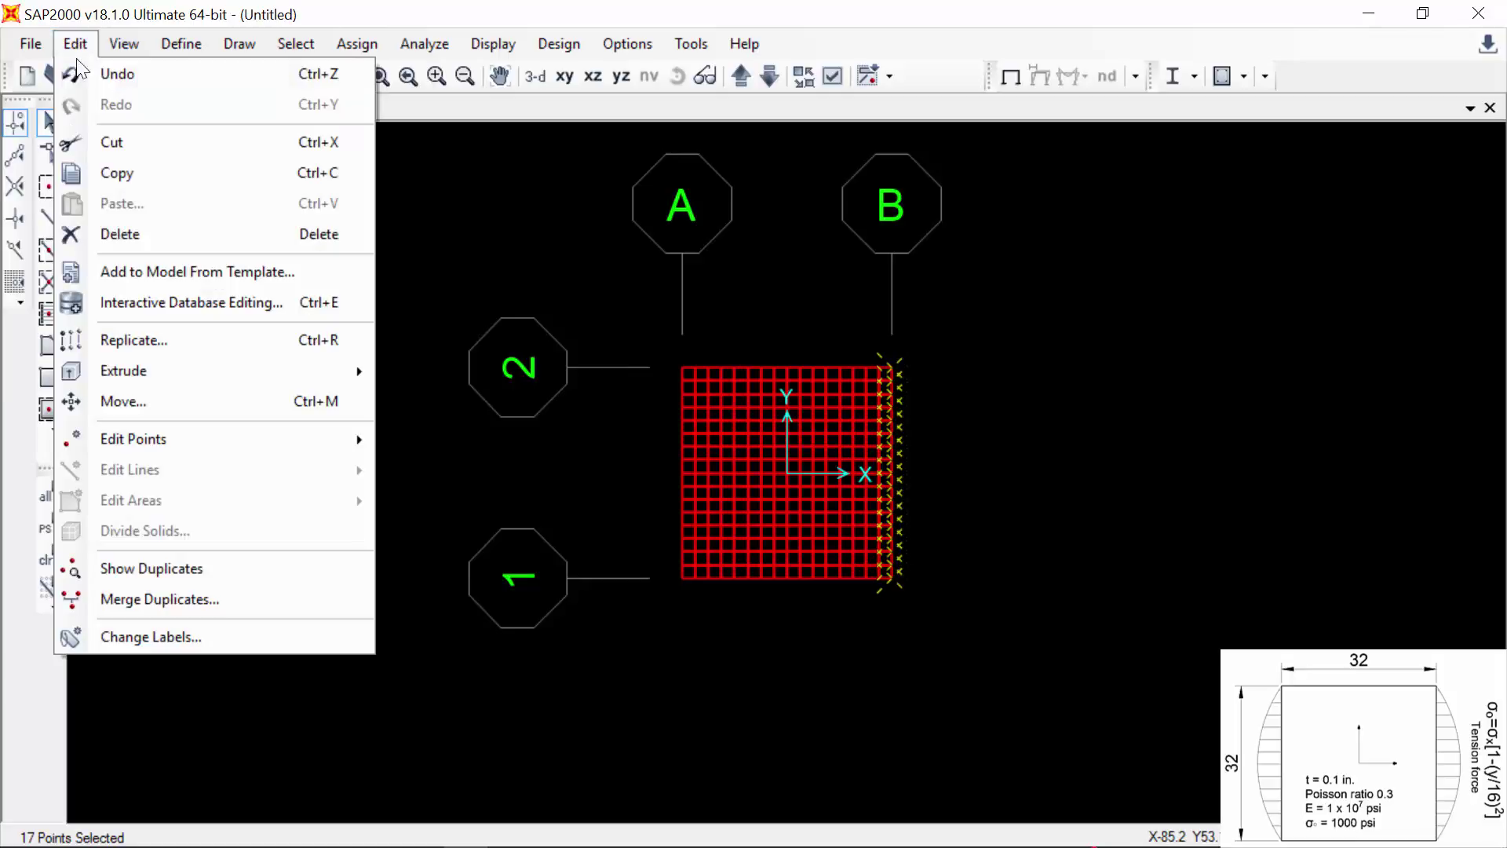
pyautogui.click(207, 302)
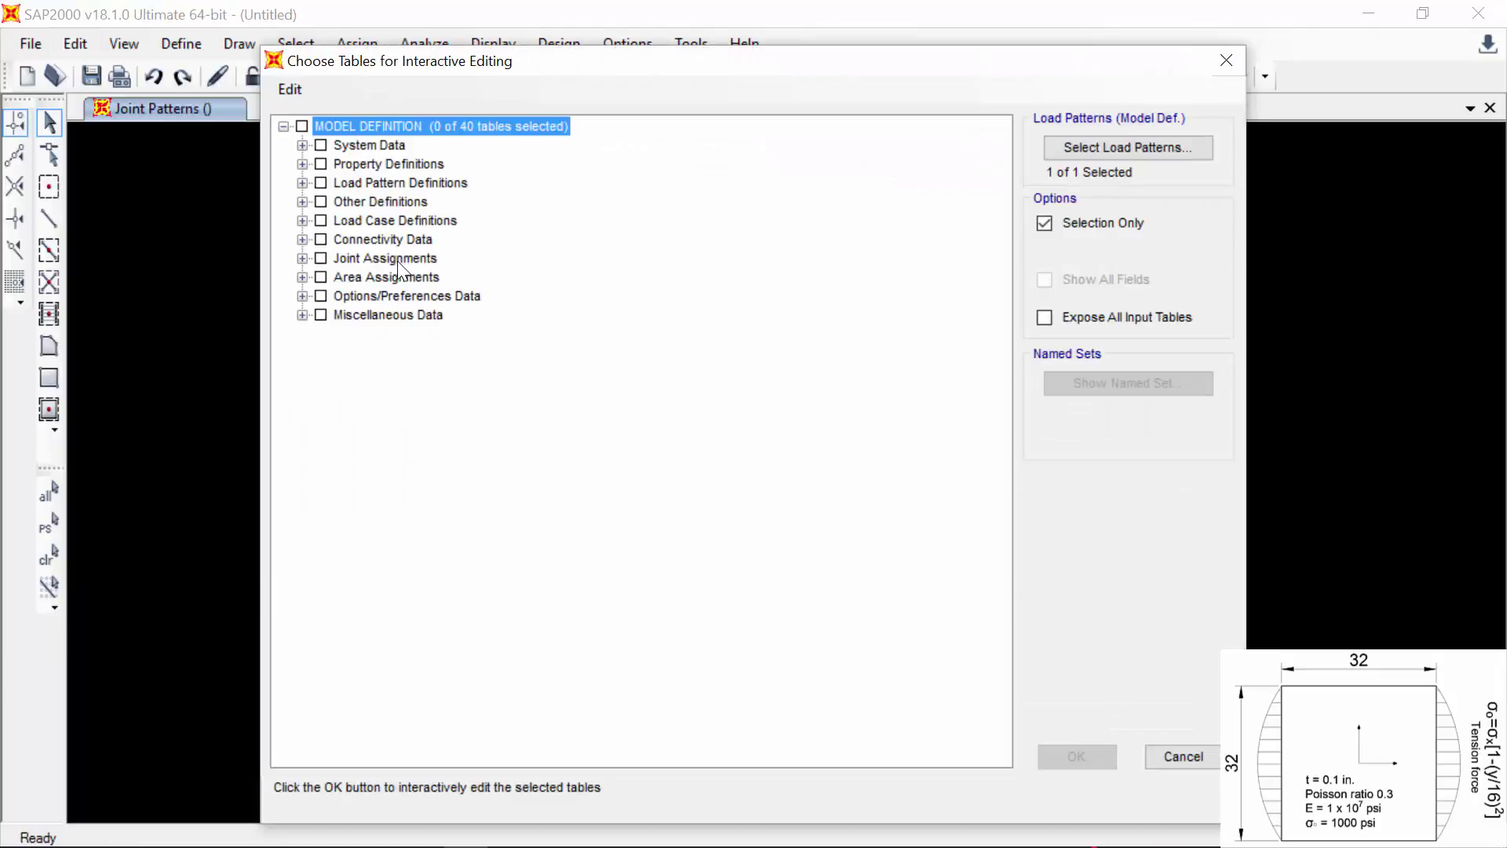
pyautogui.click(302, 258)
pyautogui.click(320, 277)
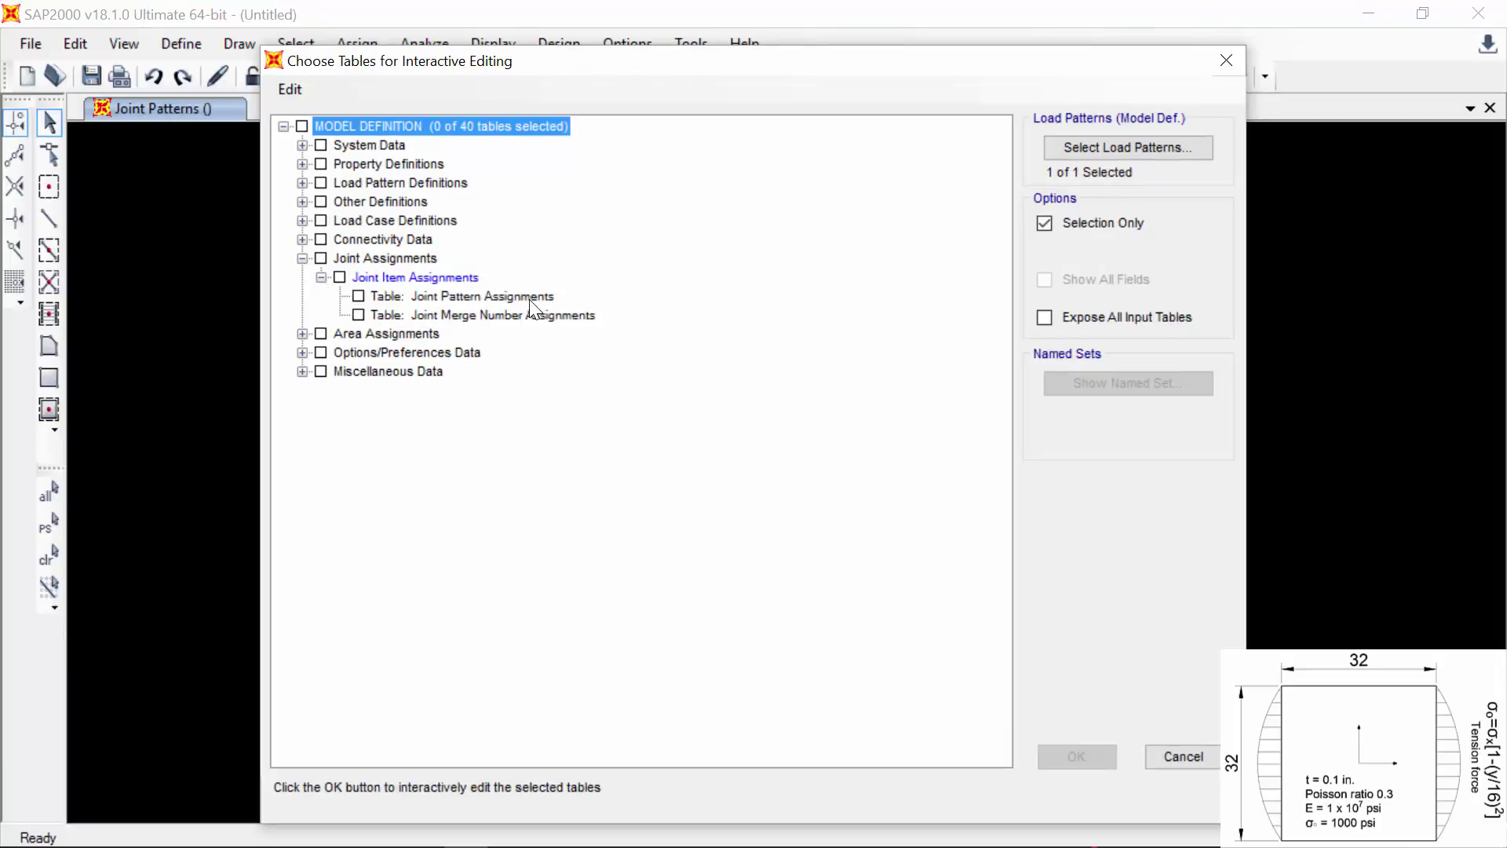
pyautogui.click(358, 296)
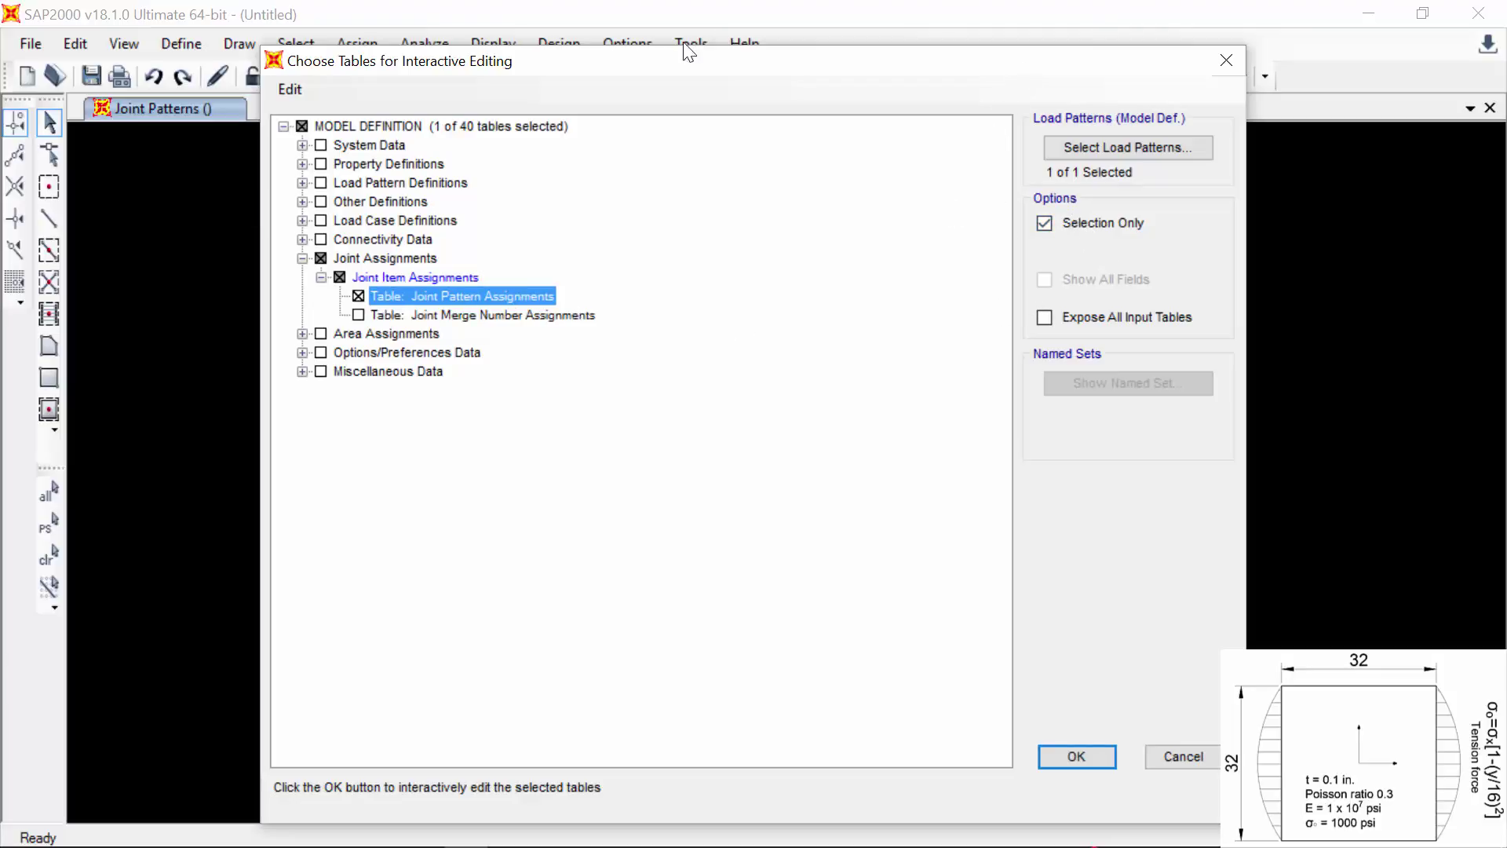
pyautogui.moveTo(1016, 61); pyautogui.dragTo(644, 78)
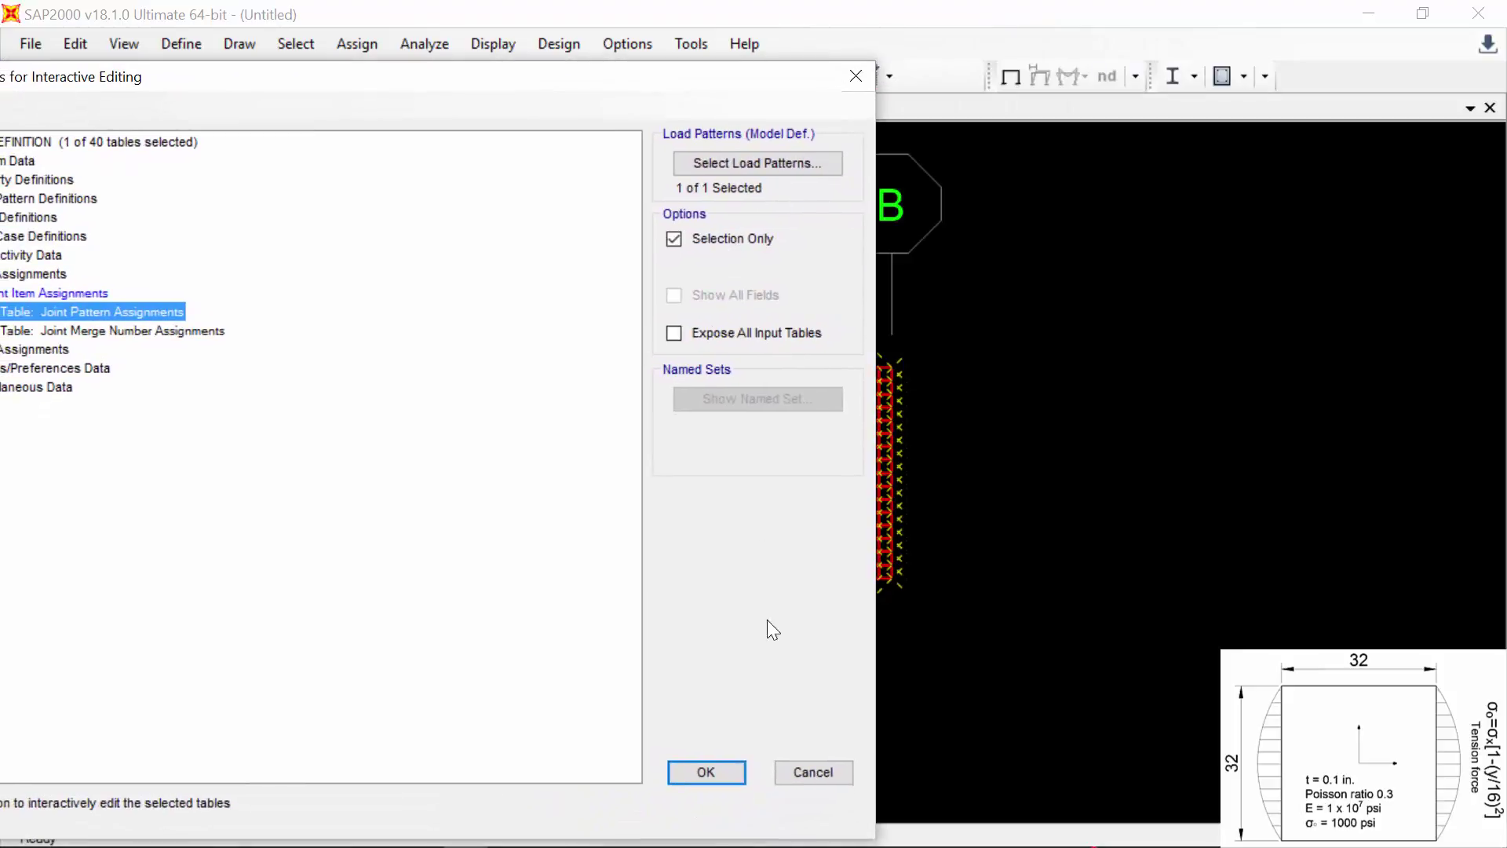
pyautogui.click(724, 768)
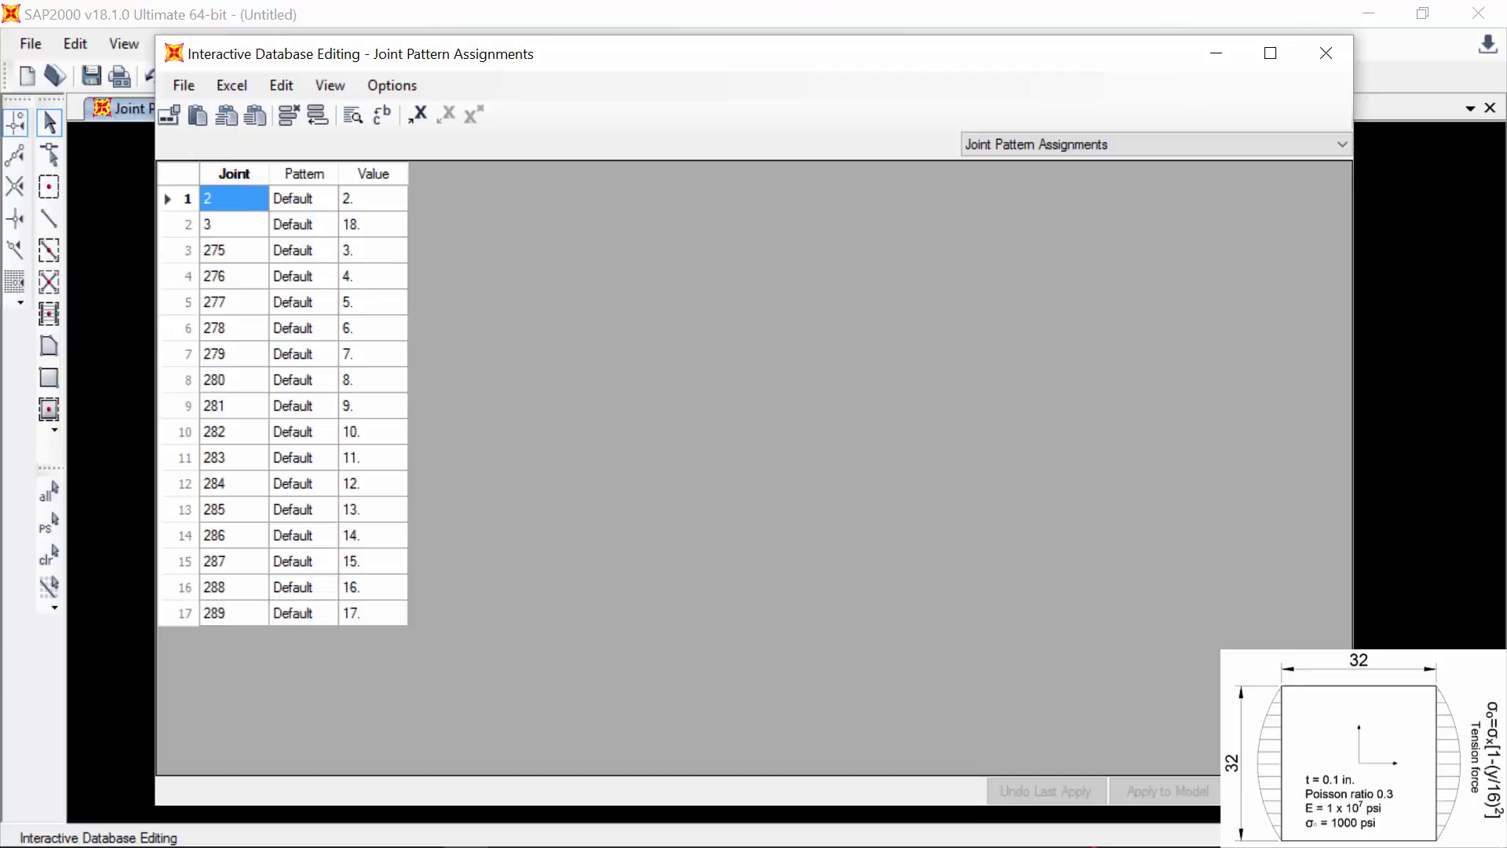
pyautogui.click(1287, 790)
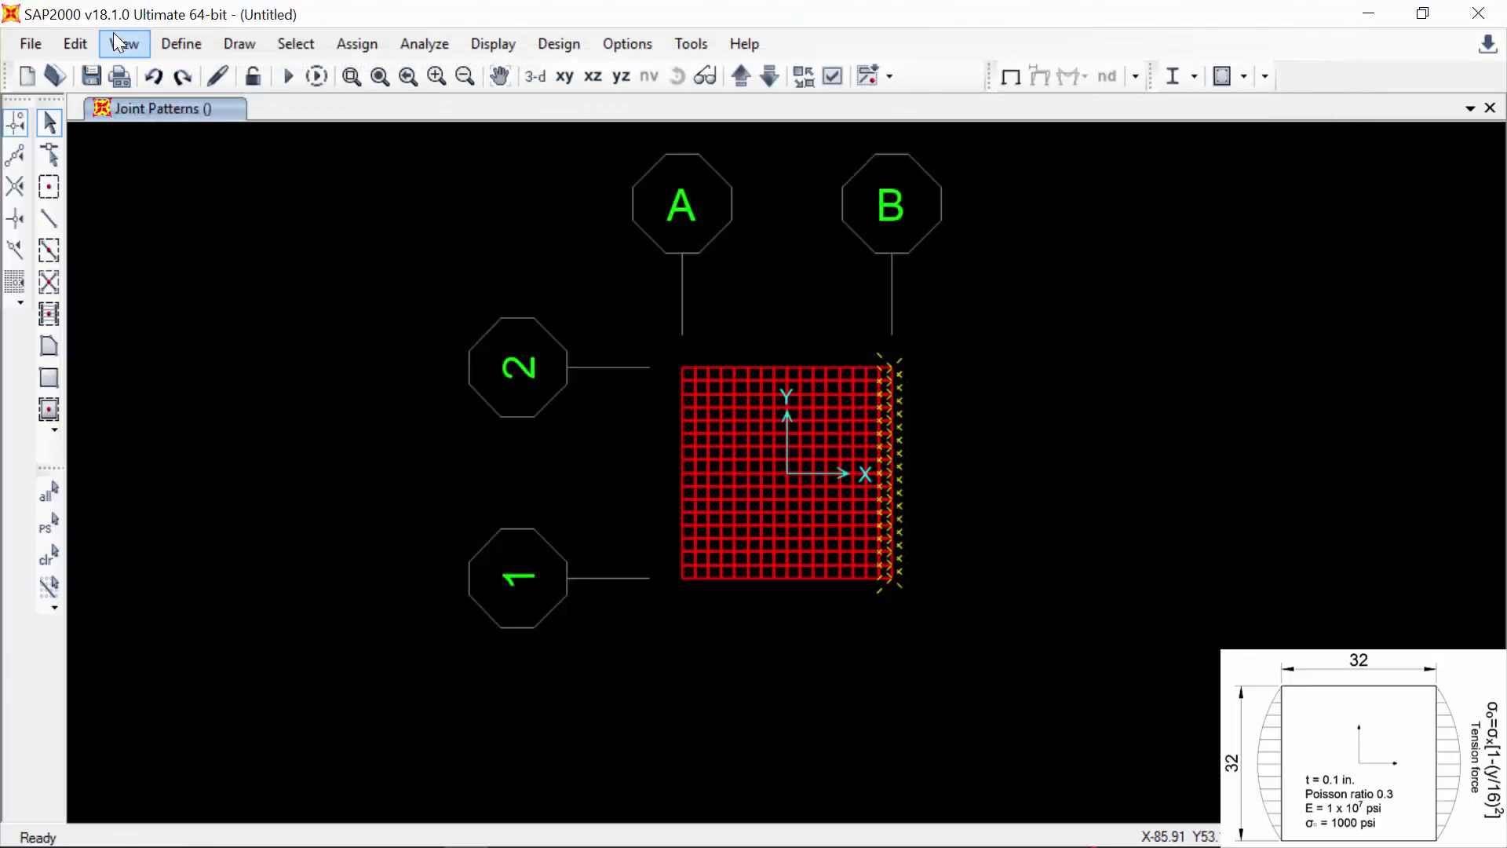
# - Include the Joint Coordinates table in interactive database editing for the selected edge joints and export it to Excel
pyautogui.click(88, 45)
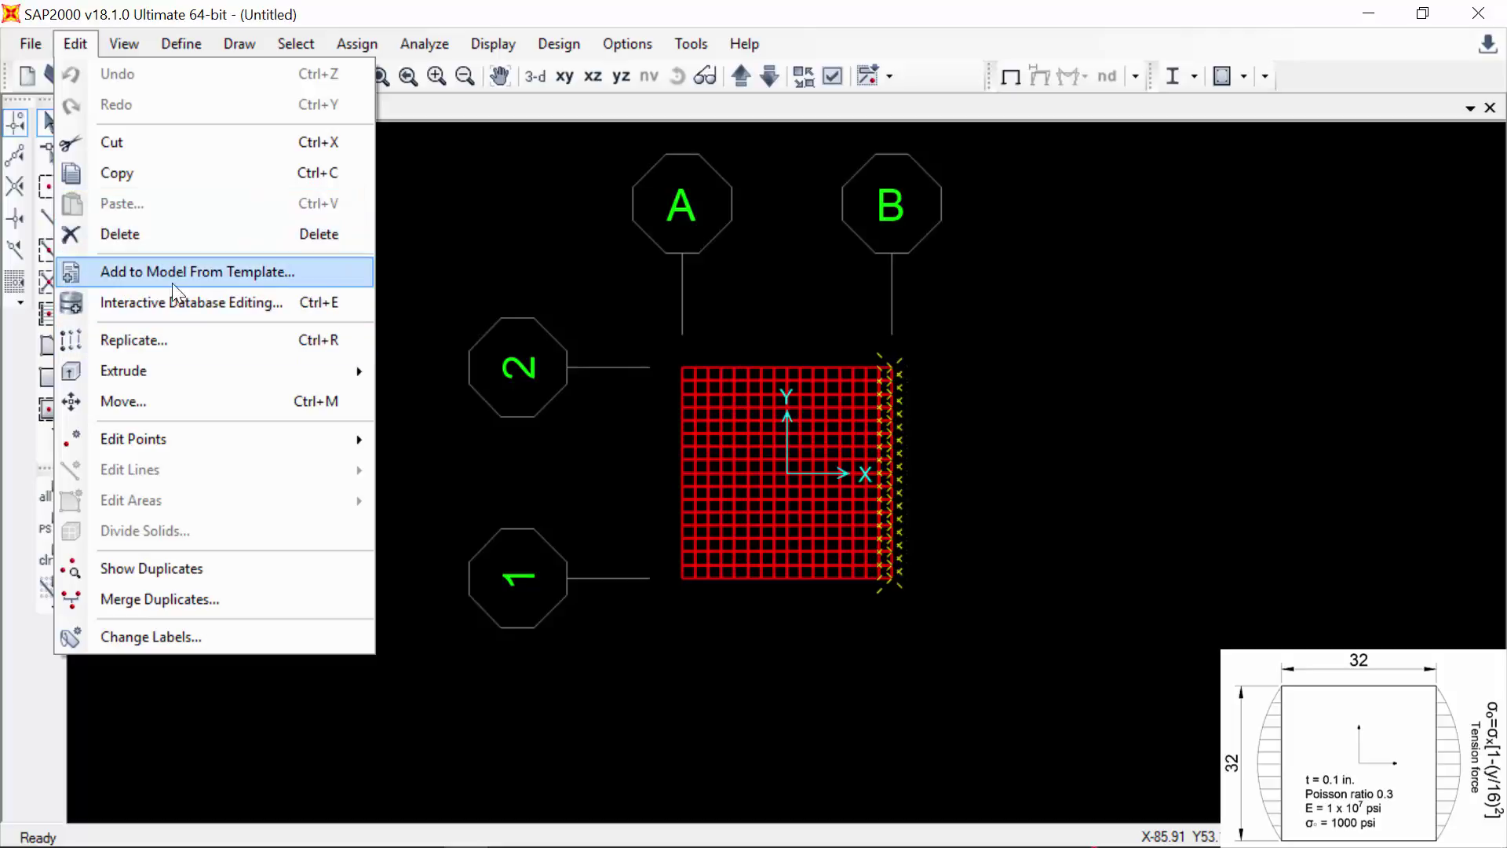
pyautogui.click(196, 306)
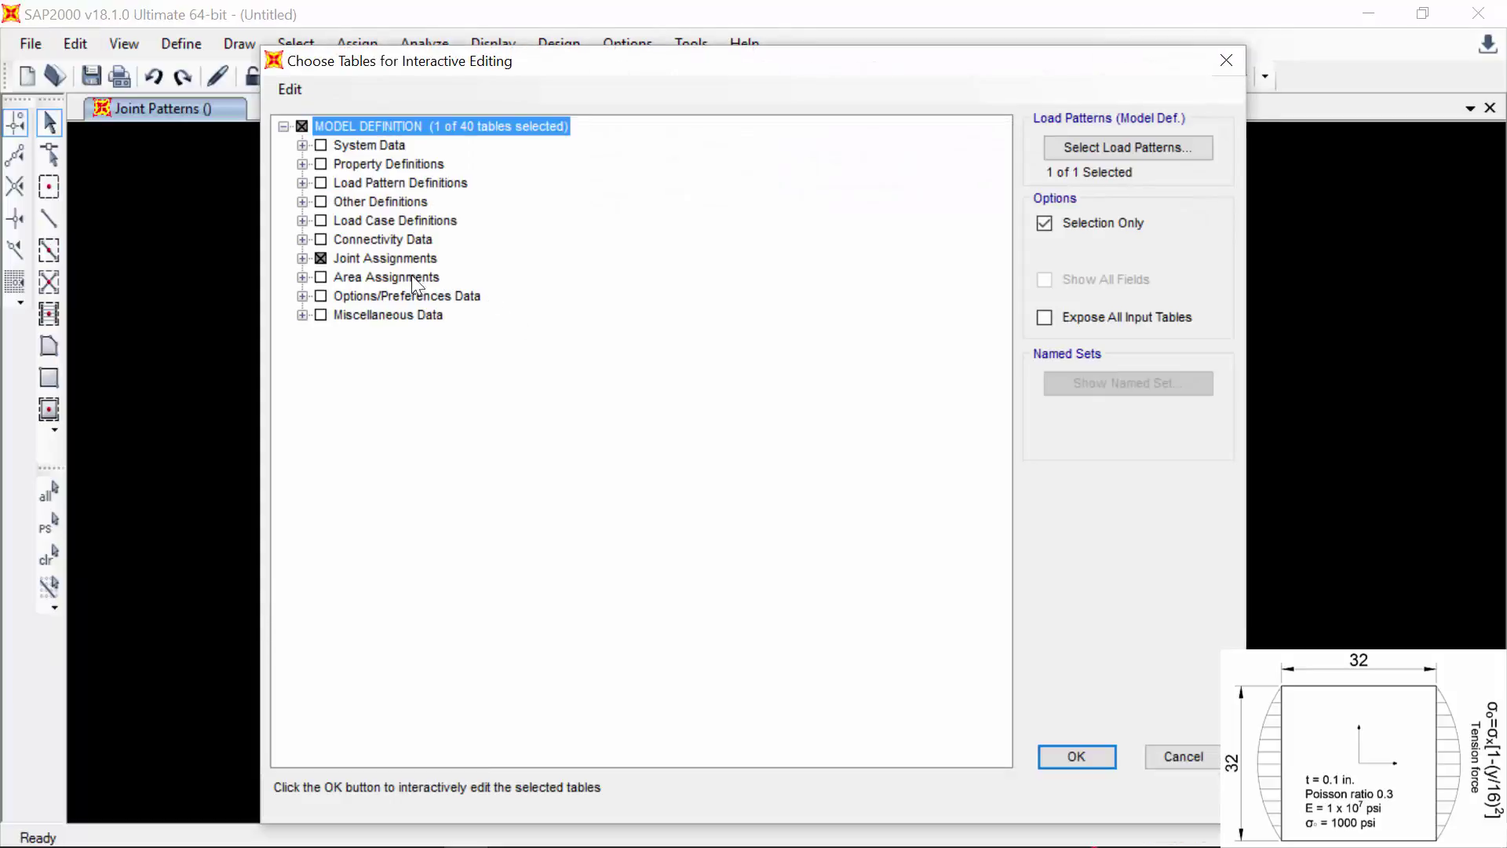
pyautogui.click(302, 239)
pyautogui.click(321, 258)
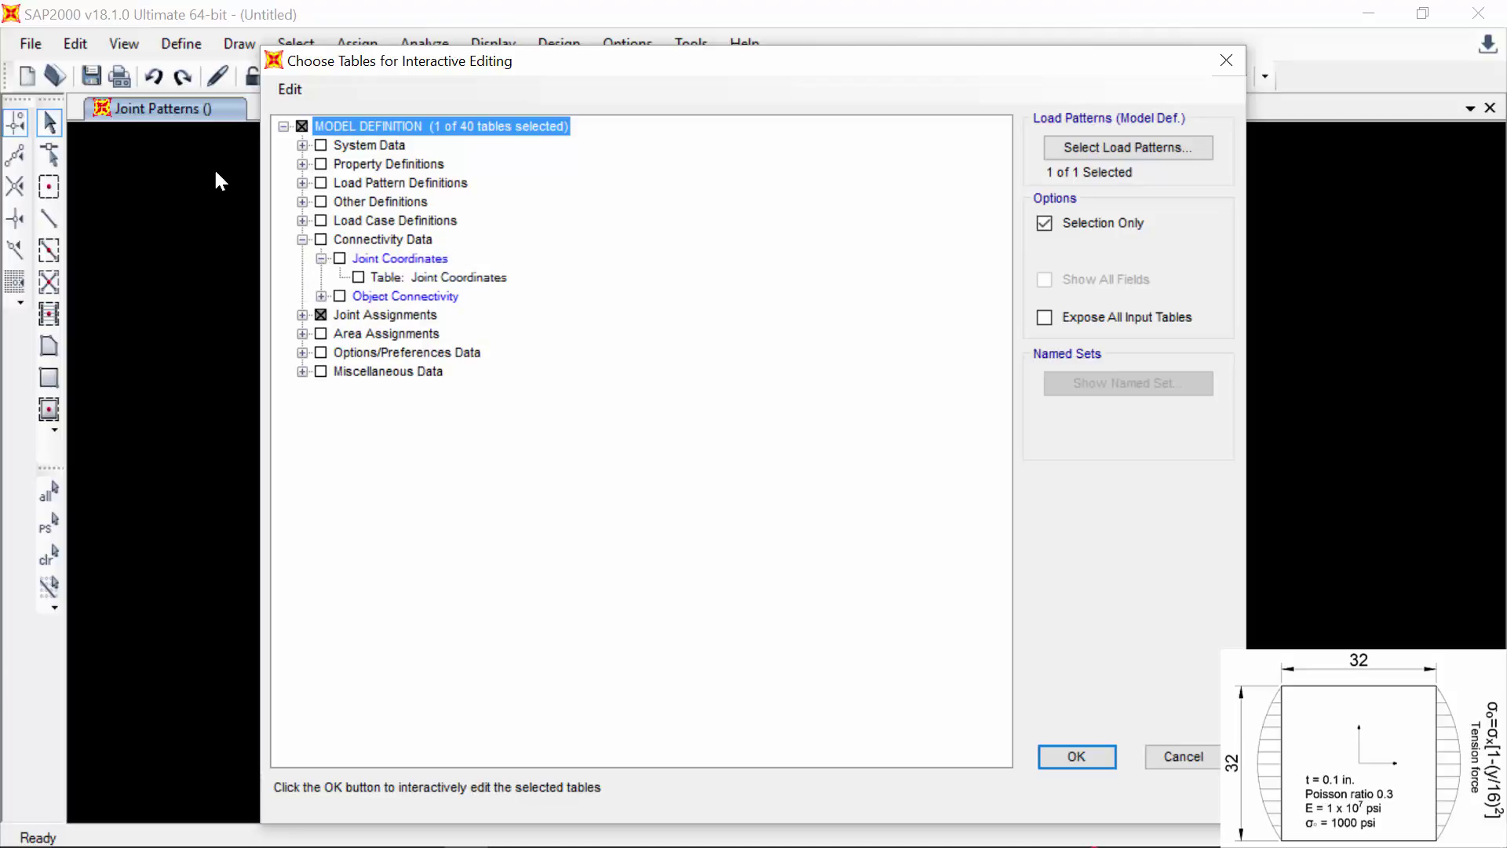
pyautogui.click(358, 278)
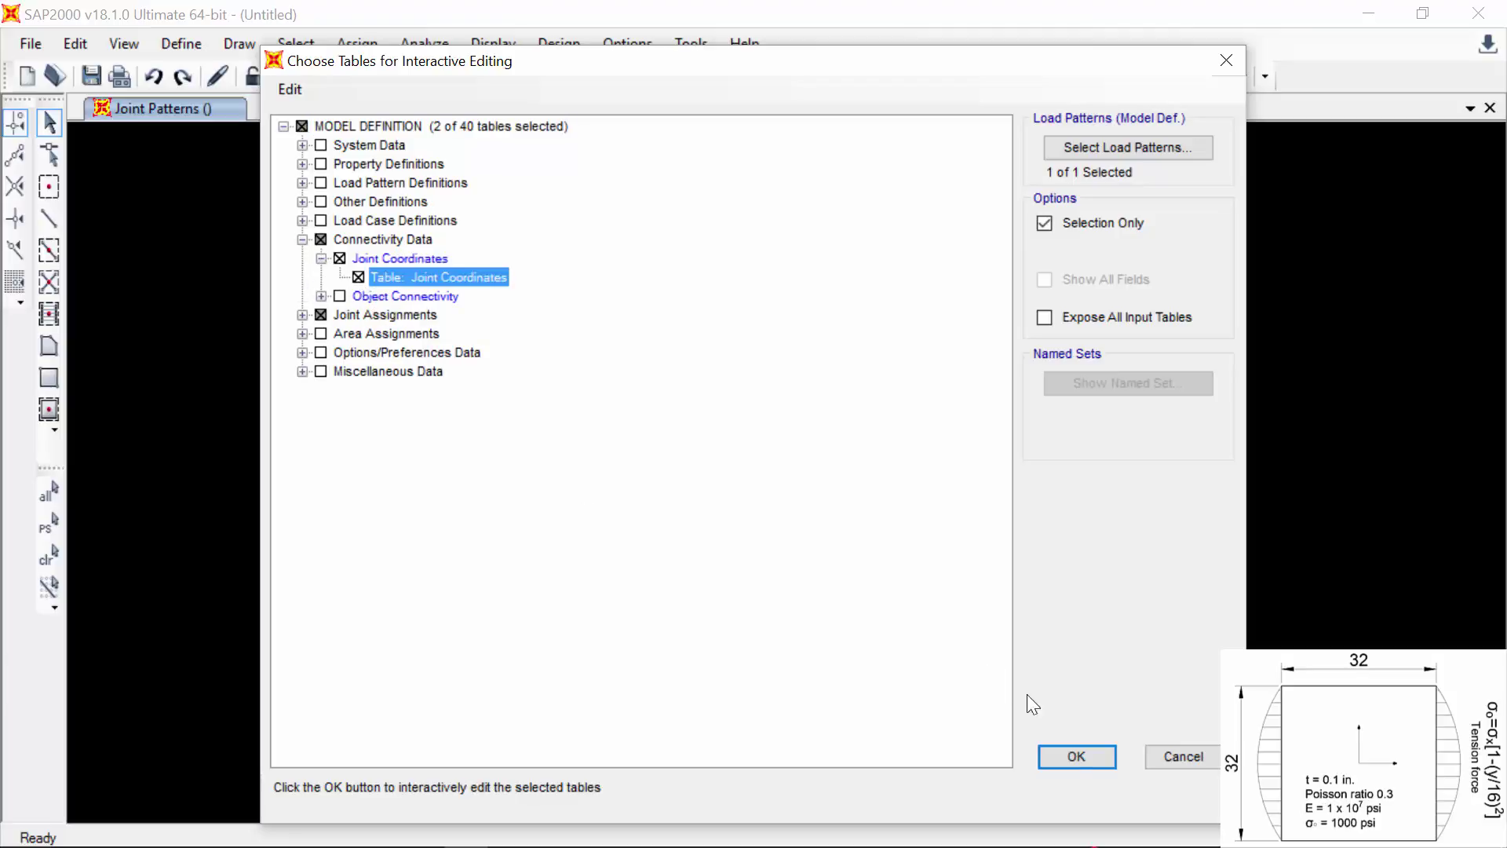
pyautogui.press('Return')
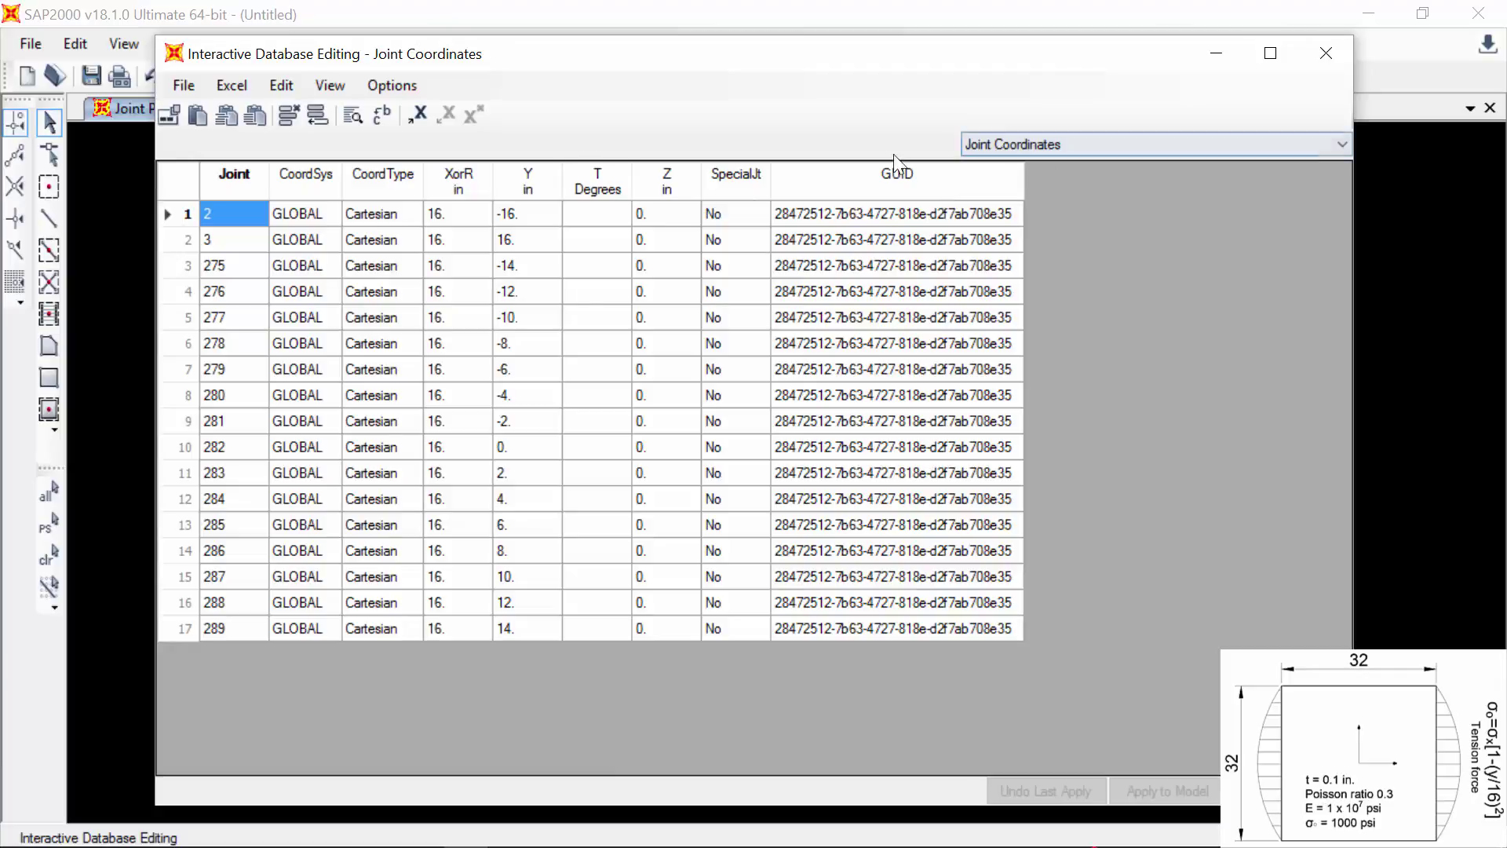
pyautogui.click(418, 116)
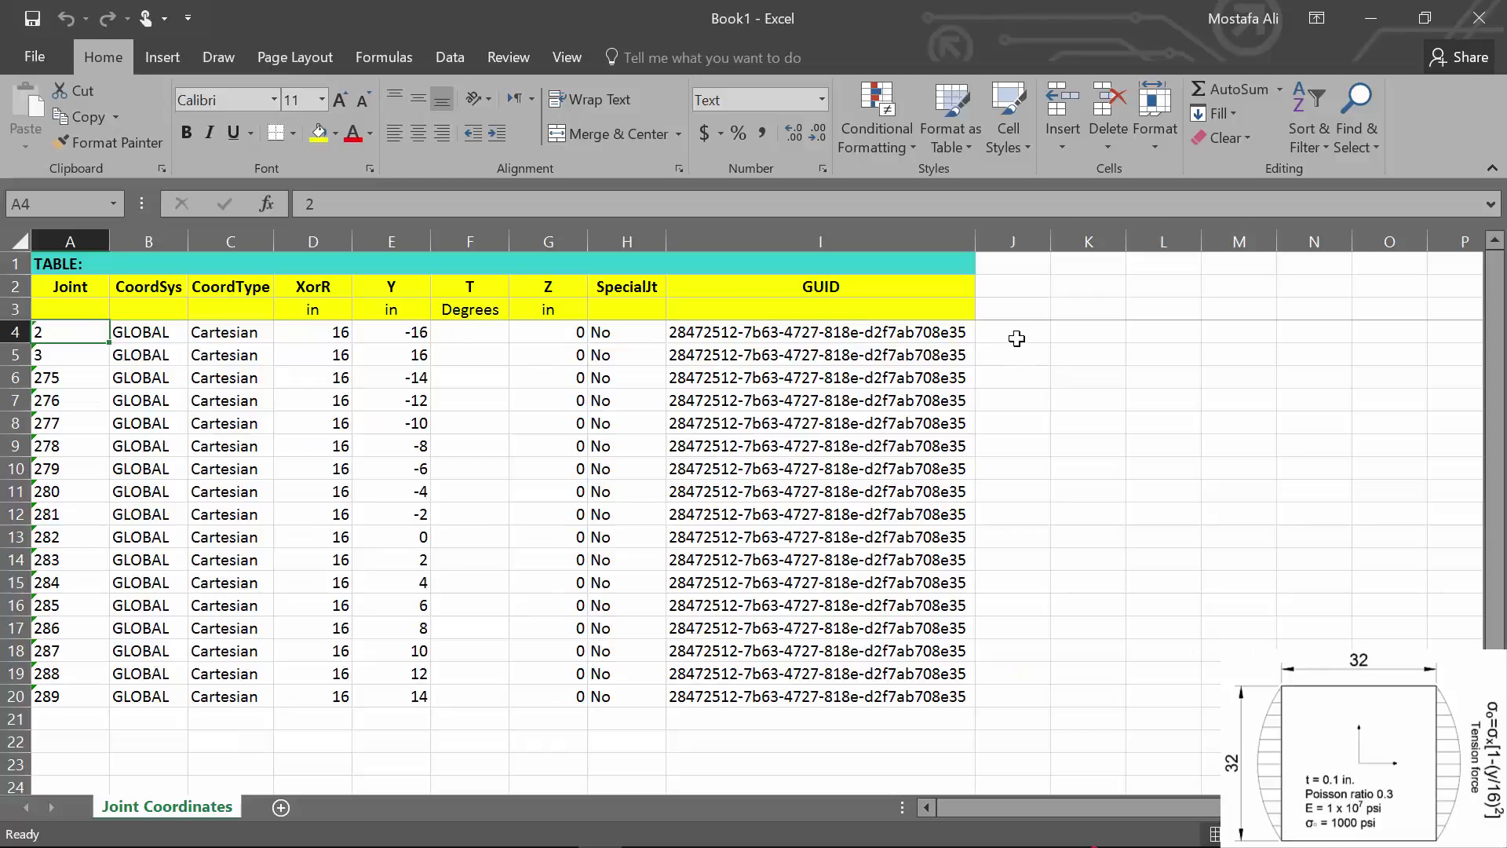
# - Calculate the parabolic pattern values in column J with =1-(E4/16)^2 in J4, filled down to J20
pyautogui.moveTo(1017, 338)
pyautogui.mouseDown()
pyautogui.moveTo(1015, 396)
pyautogui.moveTo(1019, 335)
pyautogui.mouseUp()
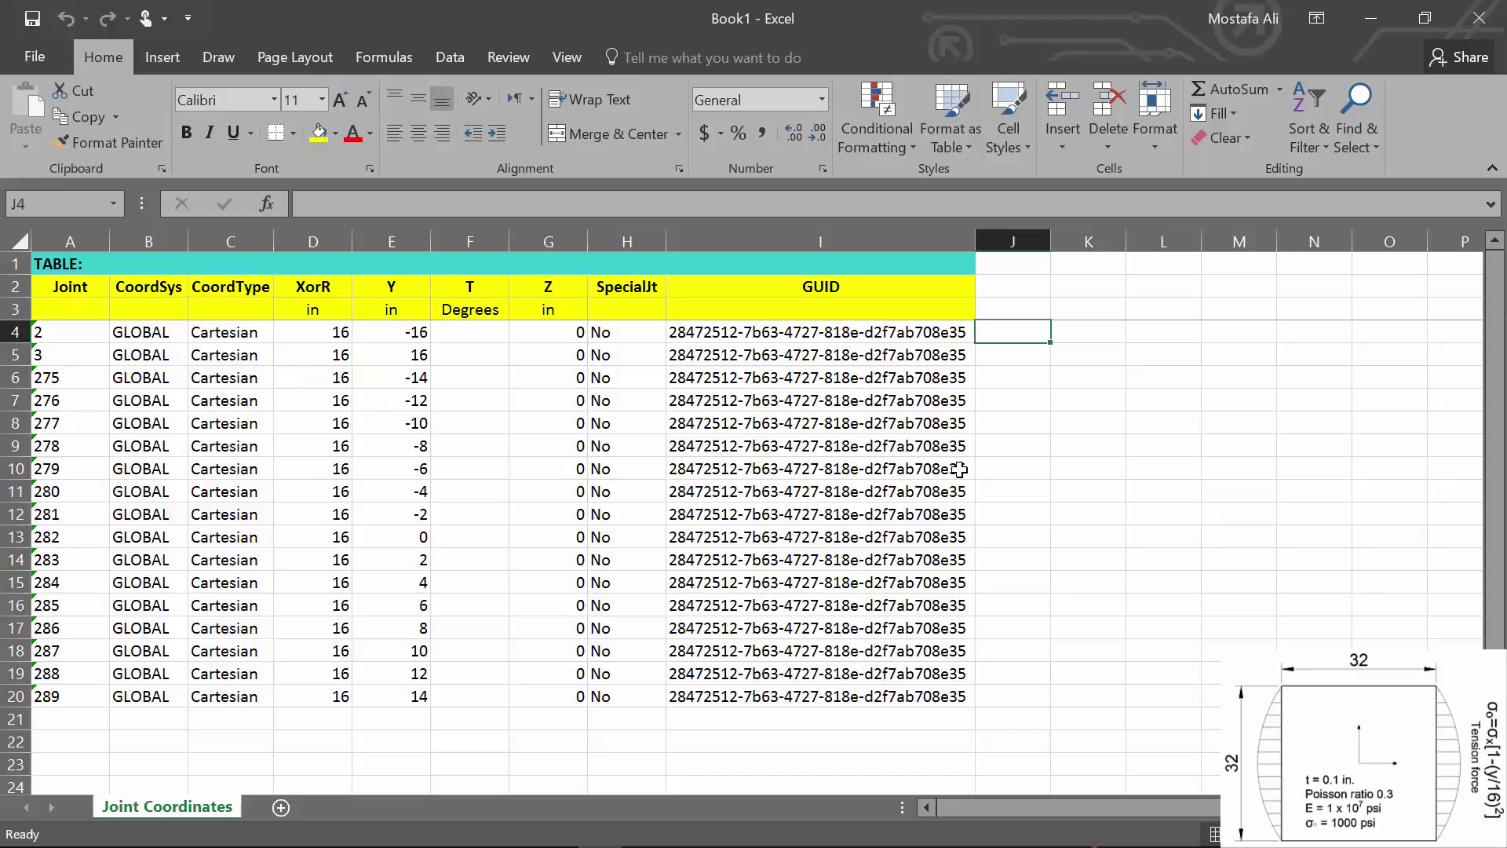
pyautogui.write('=')
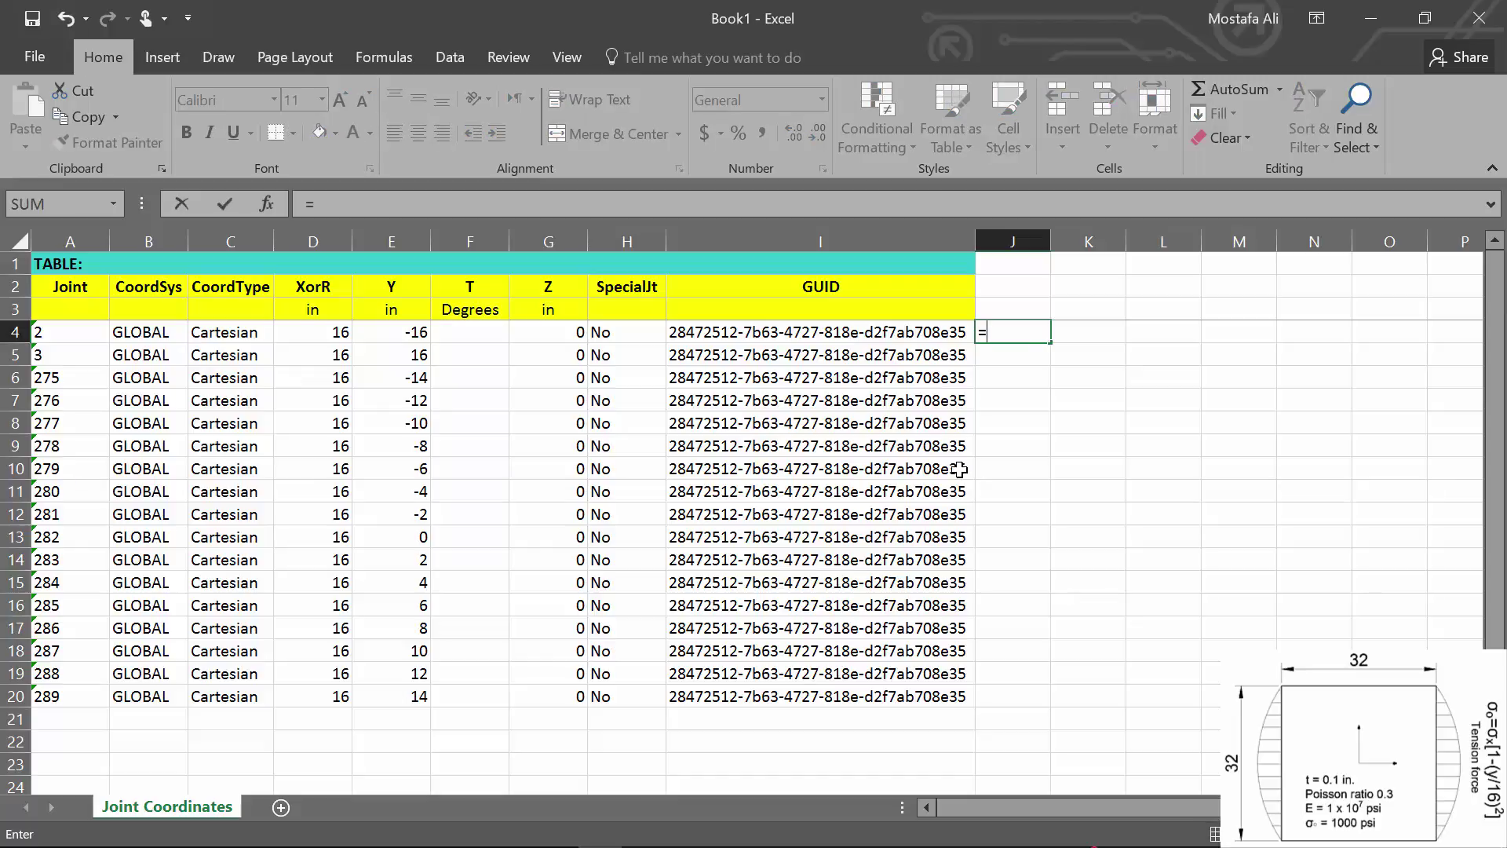
pyautogui.write('1-(')
pyautogui.click(404, 326)
pyautogui.write('/16')
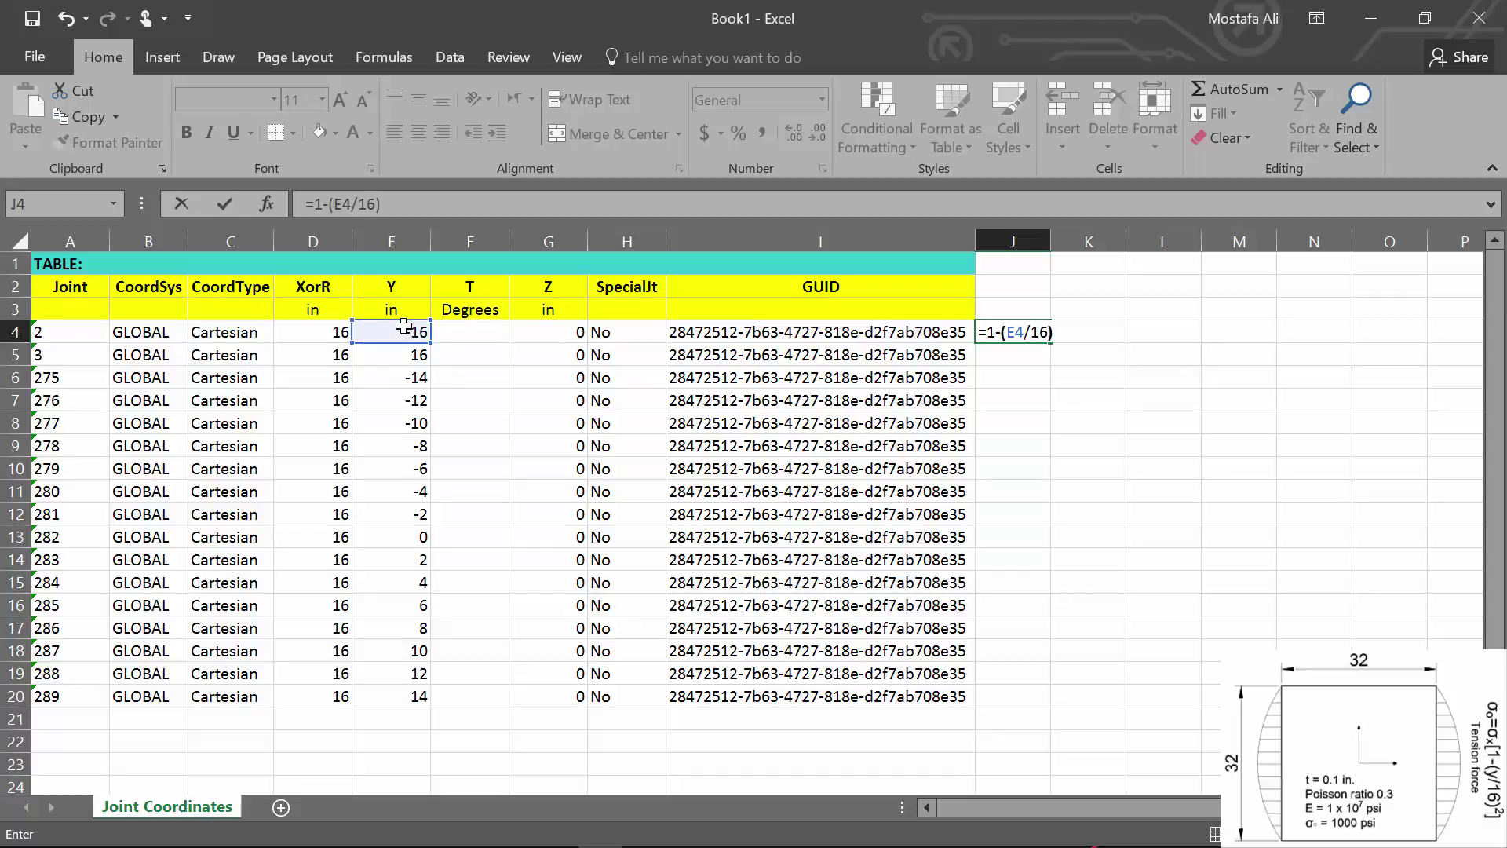
pyautogui.write(')^2')
pyautogui.press('Return')
pyautogui.click(1030, 339)
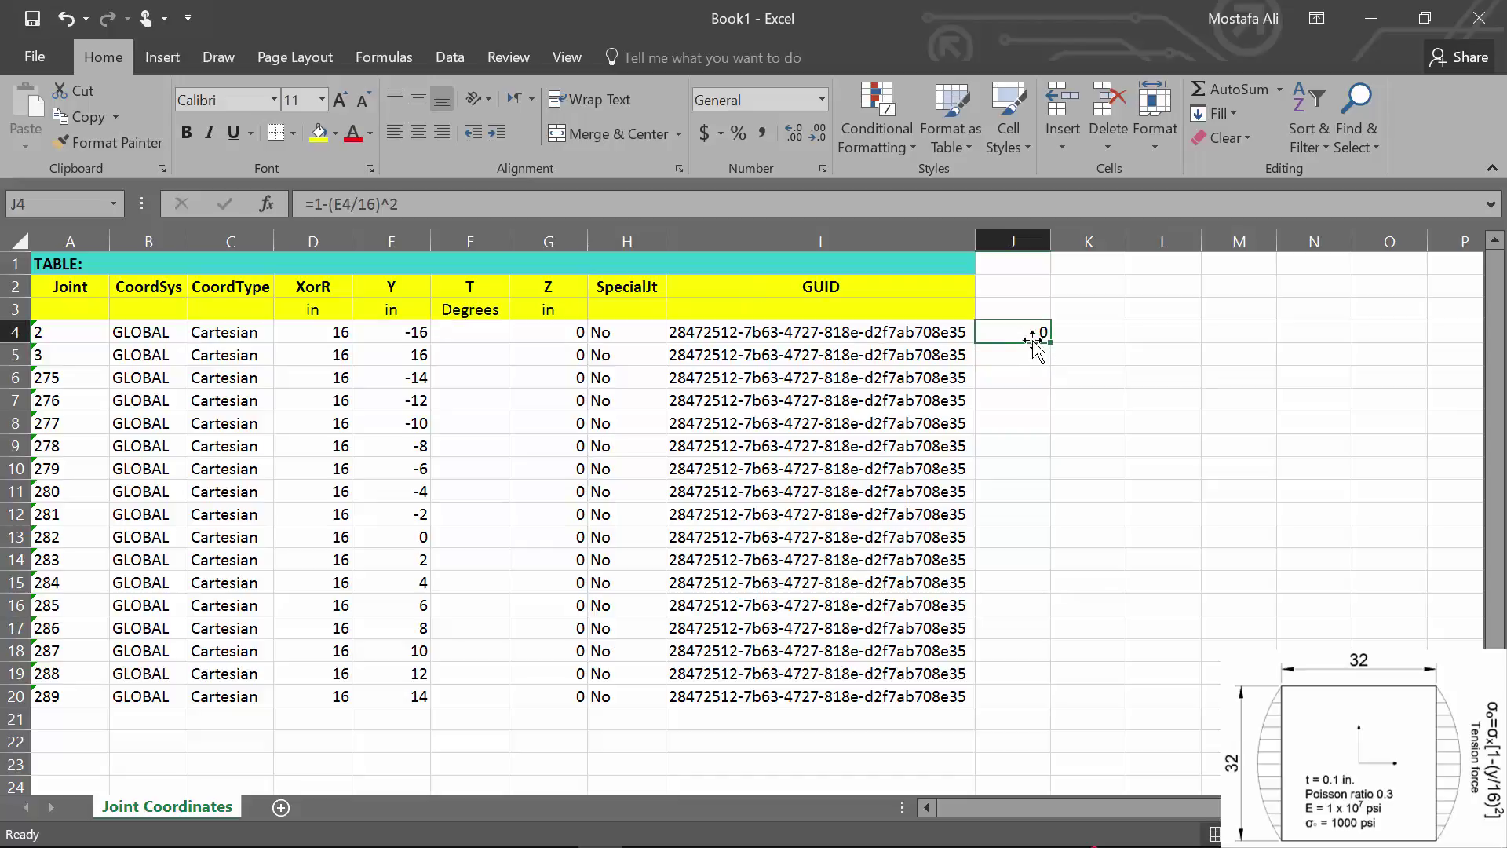
pyautogui.moveTo(1050, 343); pyautogui.dragTo(1035, 707)
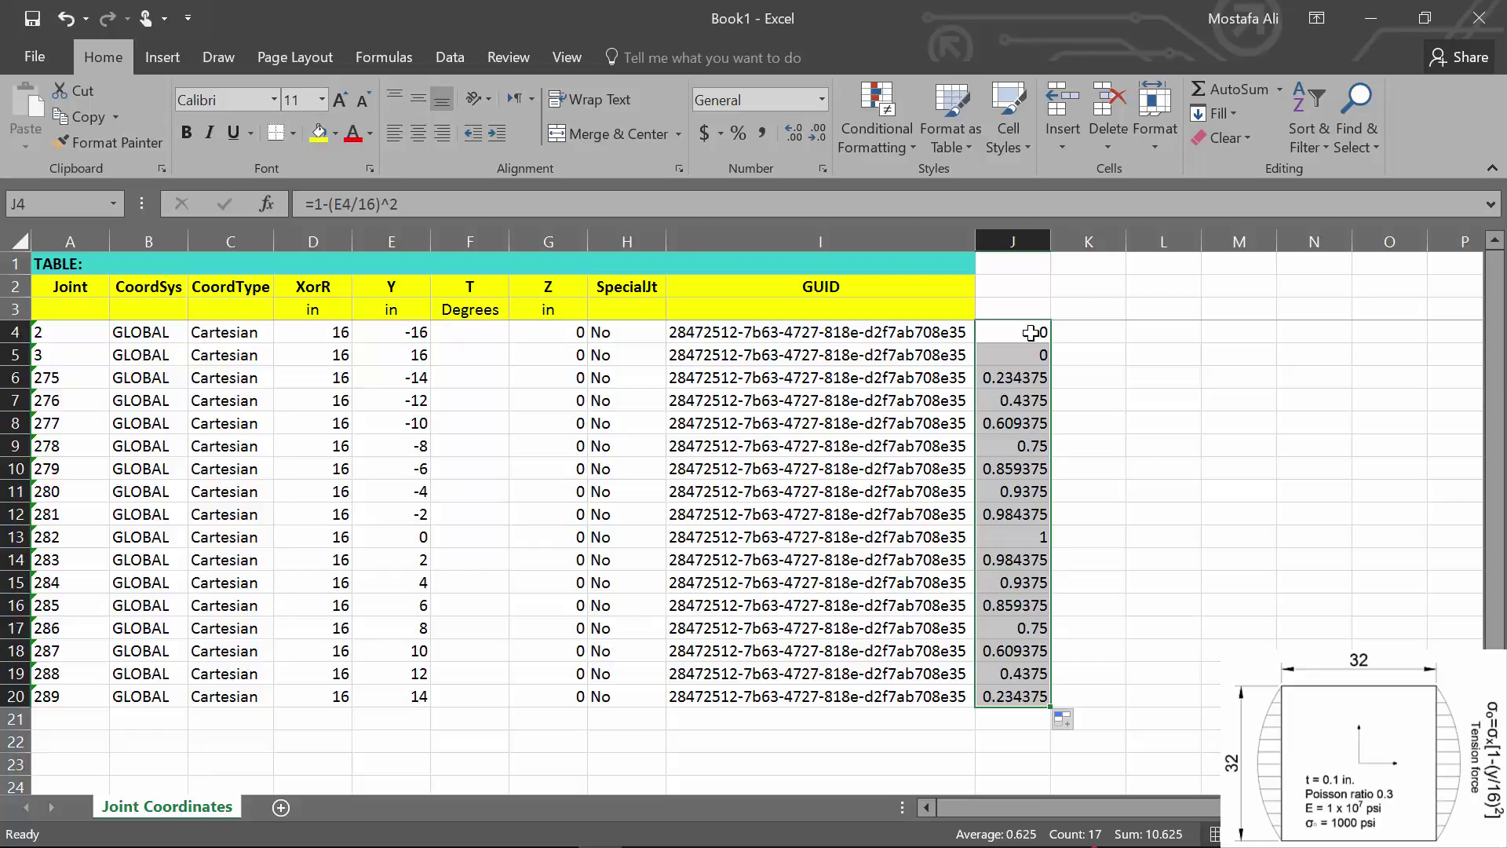
# - Copy the calculated pattern values J4:J20 and paste them as values only into a new blank workbook from A1
pyautogui.hotkey('ctrl', 'c')
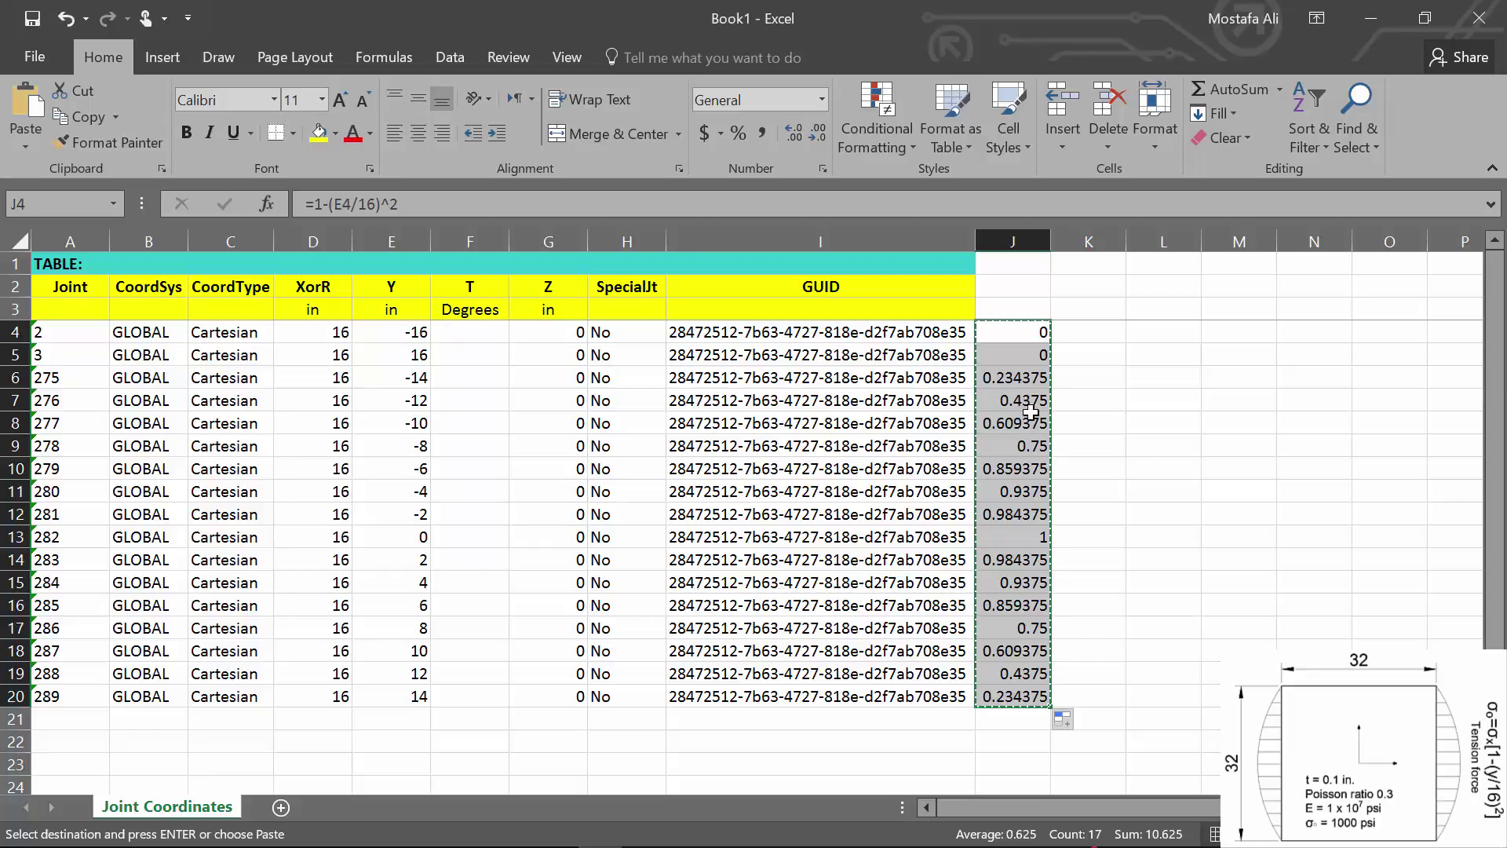
pyautogui.click(36, 57)
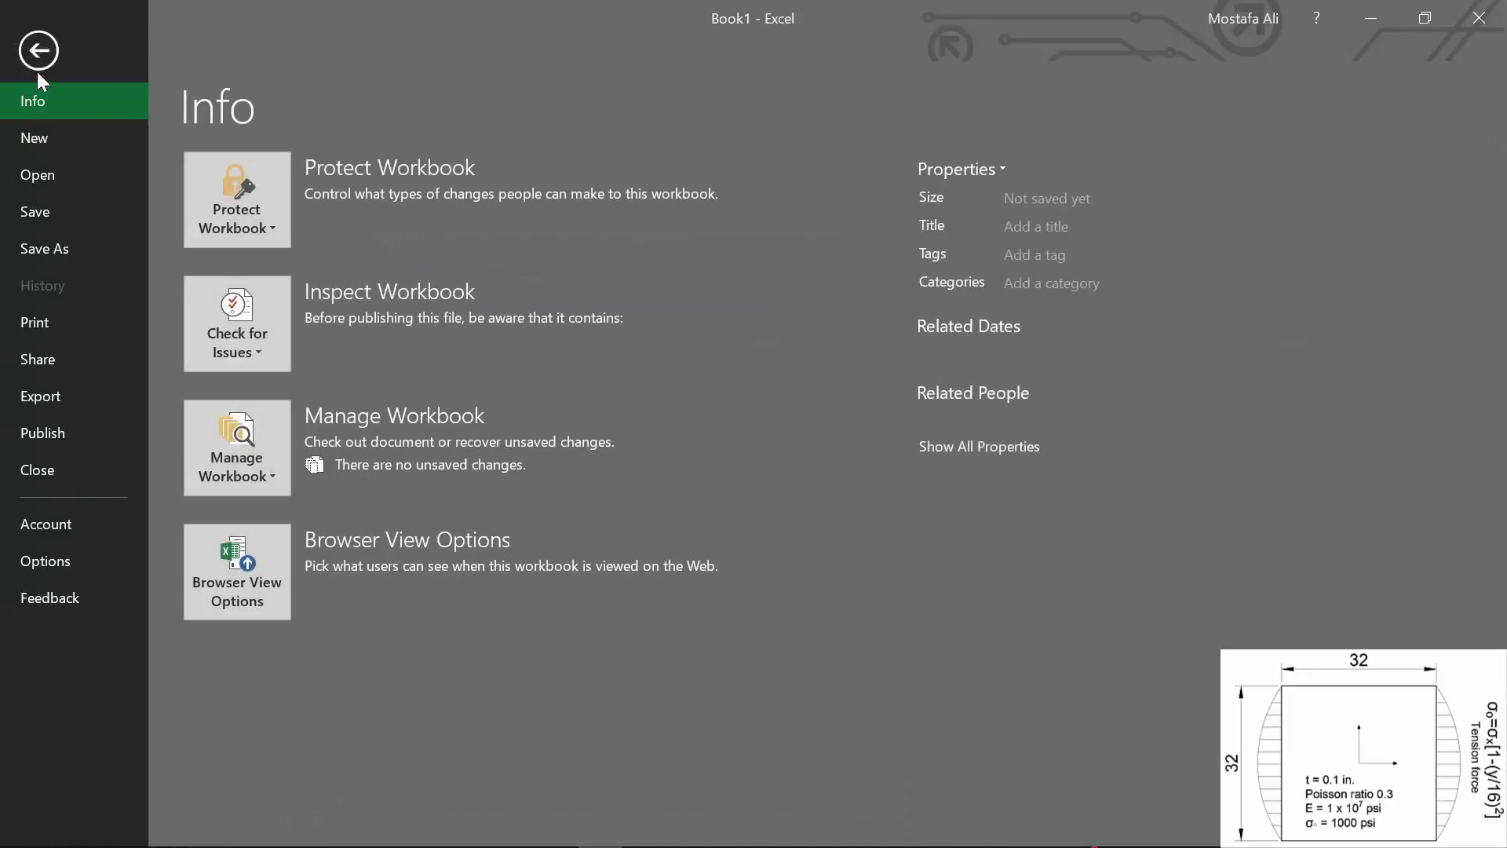
pyautogui.click(36, 137)
pyautogui.click(188, 305)
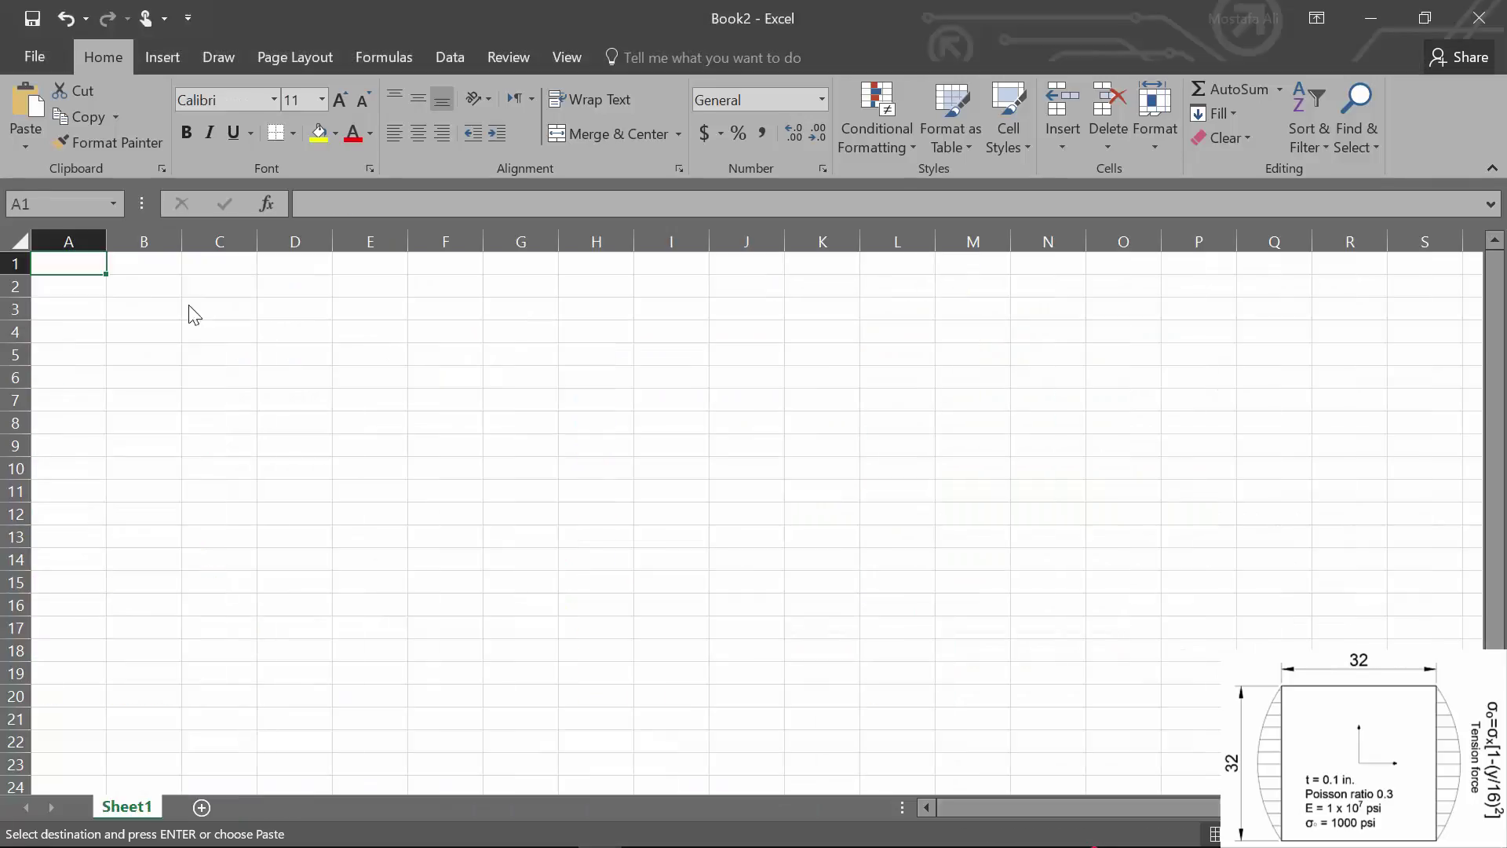
pyautogui.click(26, 142)
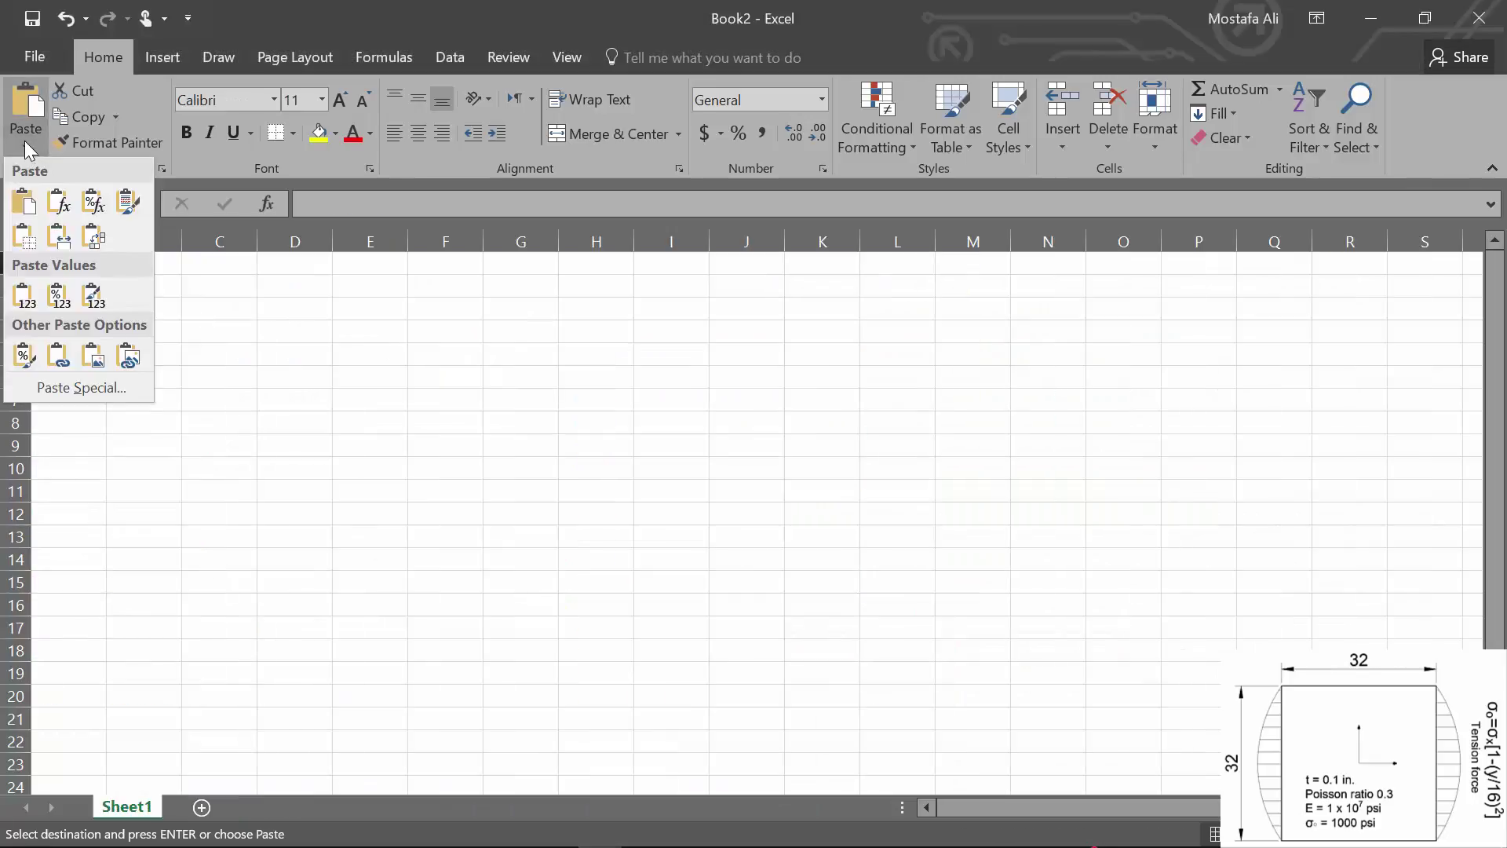
pyautogui.click(21, 300)
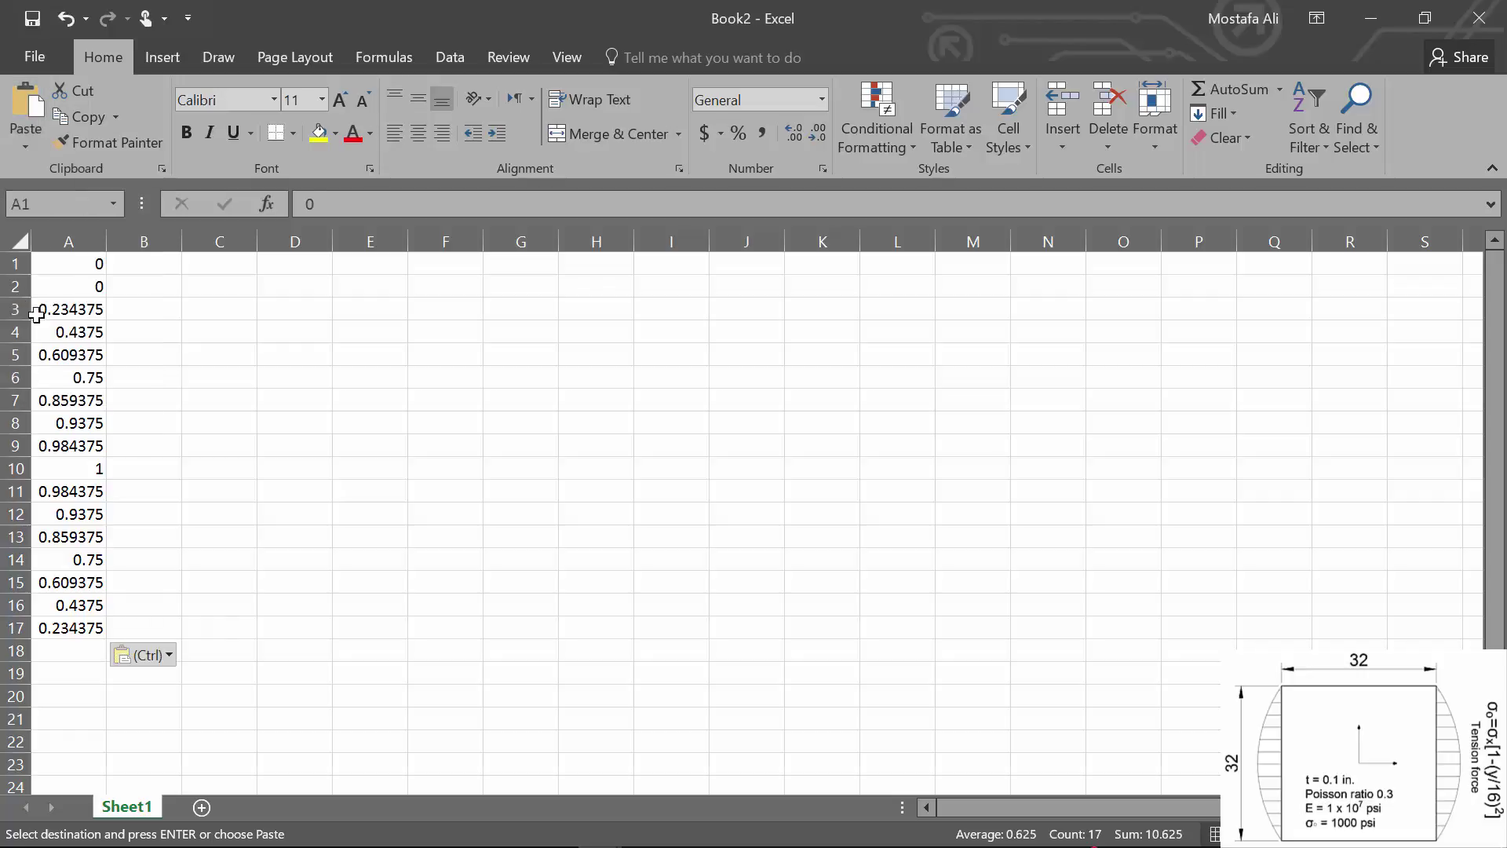
# - Switch to SAP2000, cancel the Excel edit of the Joint Coordinates table, and export the Joint Pattern Assignments table to Excel
pyautogui.click(1370, 17)
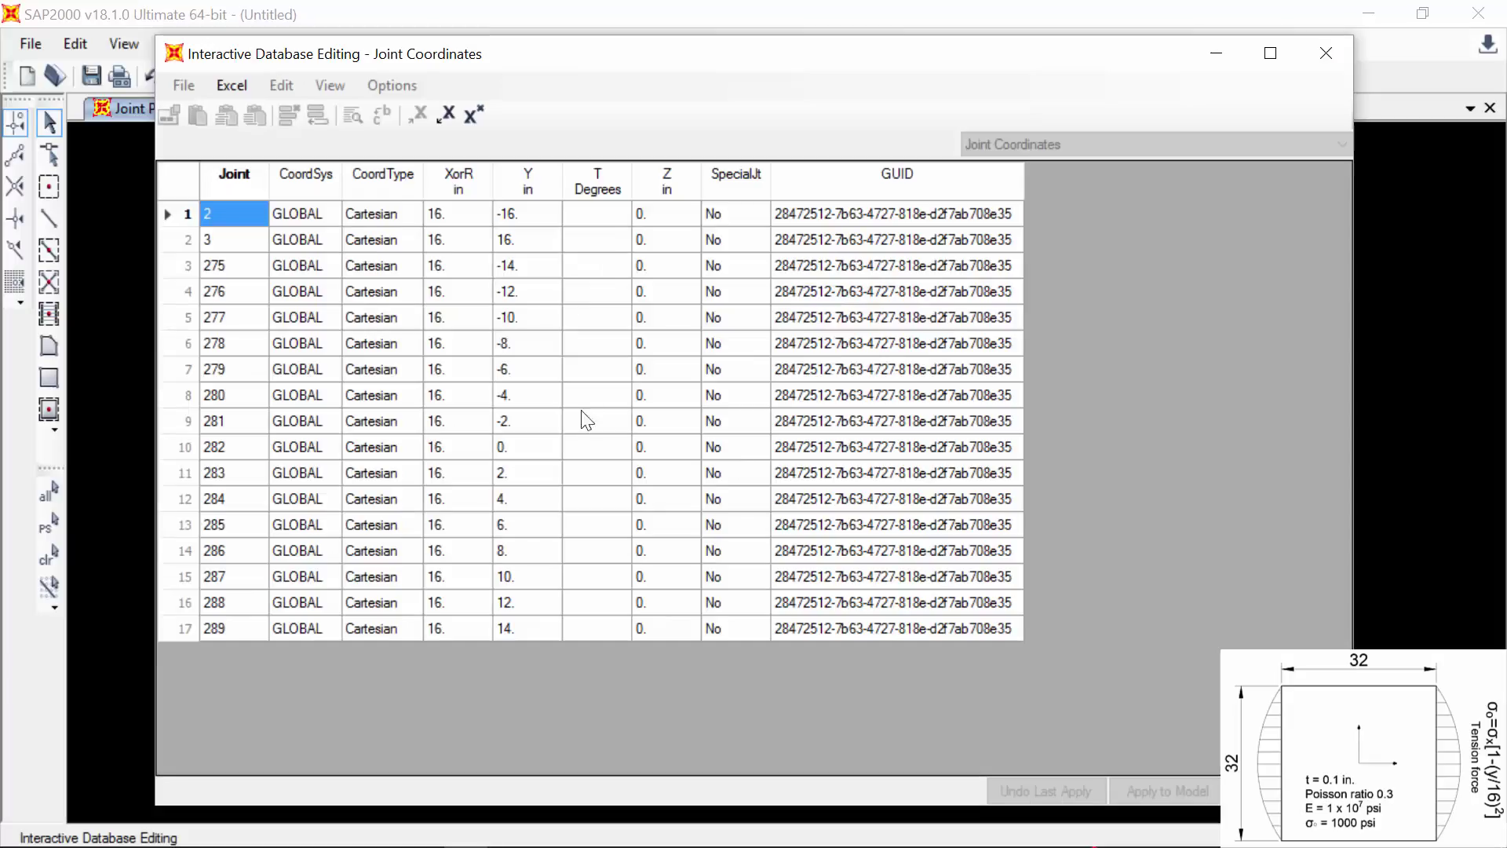
pyautogui.click(473, 115)
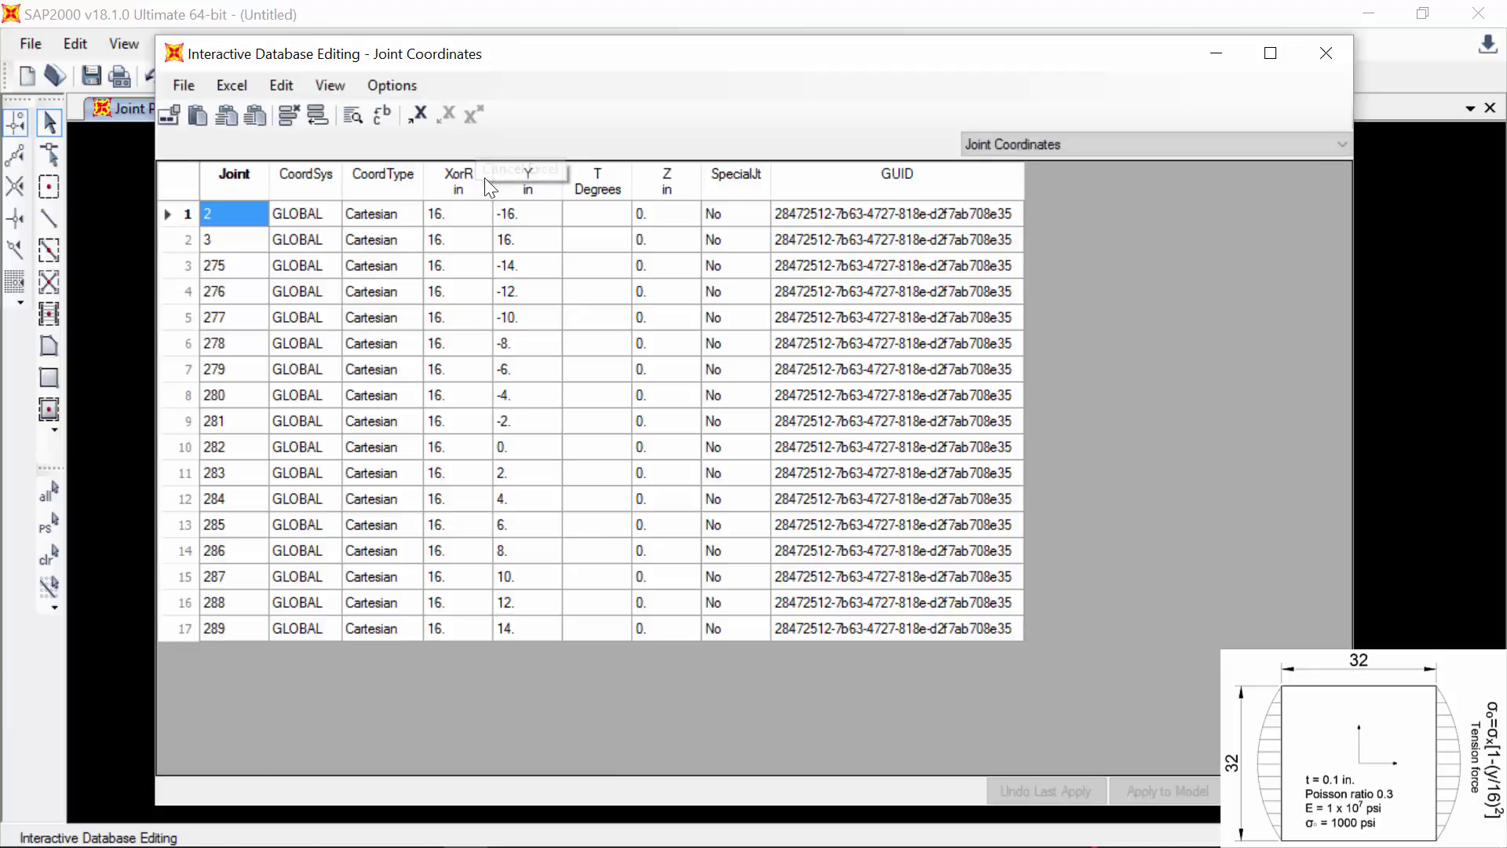
pyautogui.click(1028, 145)
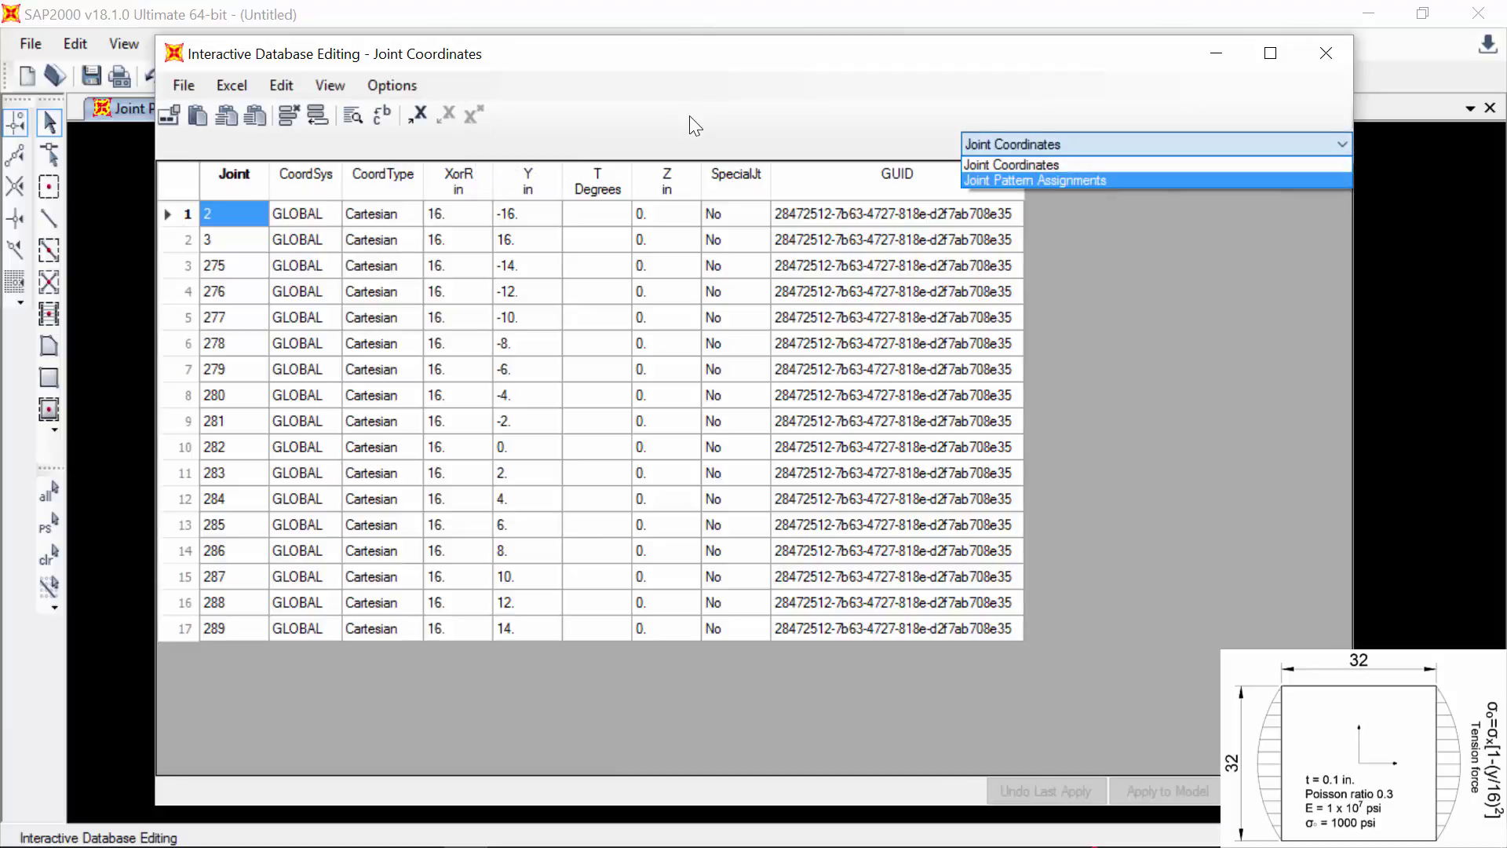
pyautogui.click(1036, 178)
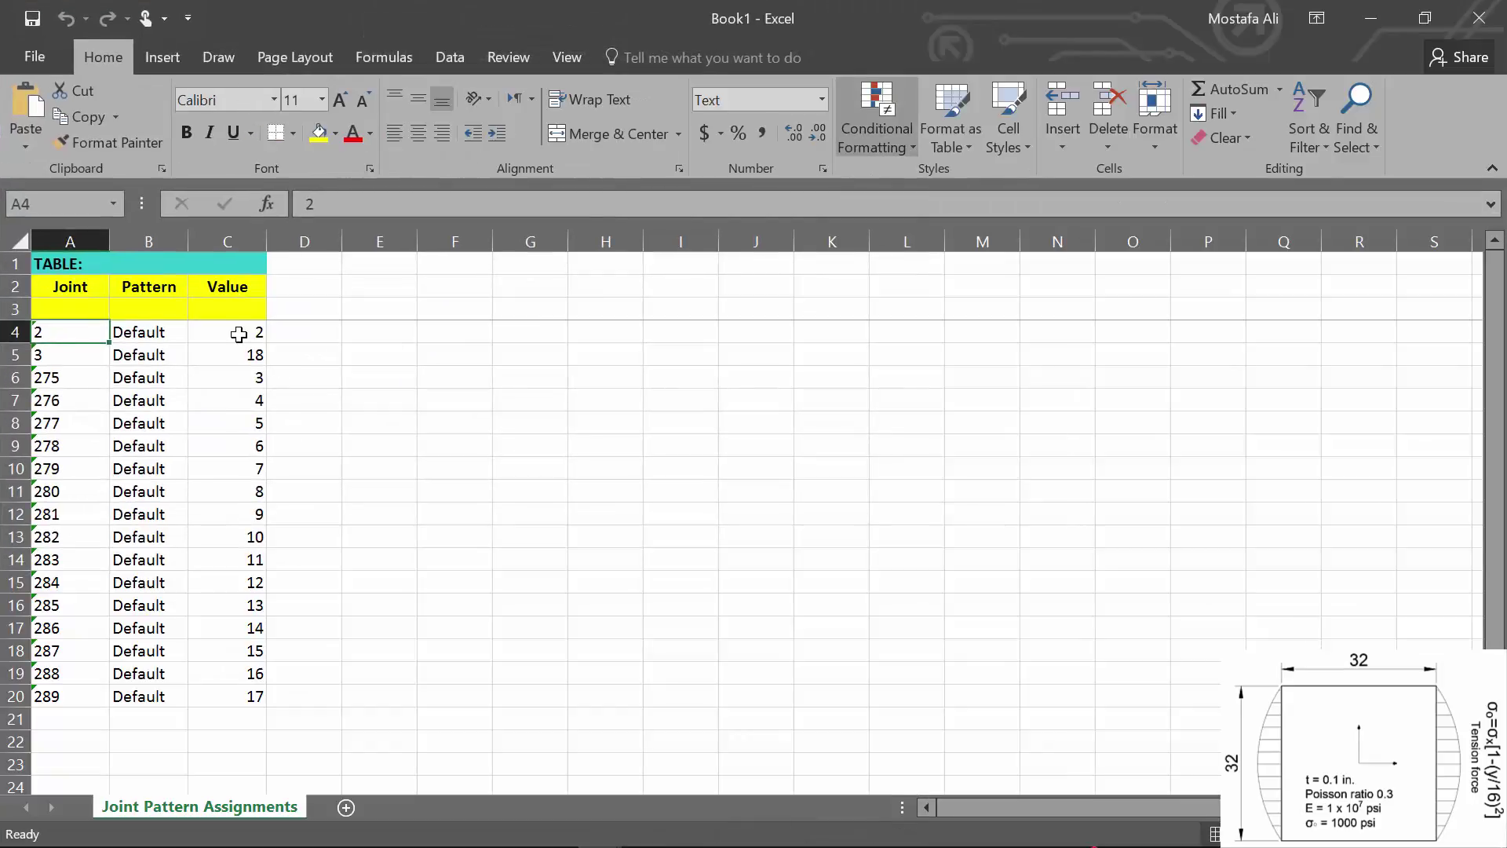
# - Copy the calculated values A1:A17 from Book2 and paste them over the Value column C4:C20 of the Joint Pattern Assignments sheet
pyautogui.moveTo(239, 333); pyautogui.dragTo(225, 697)
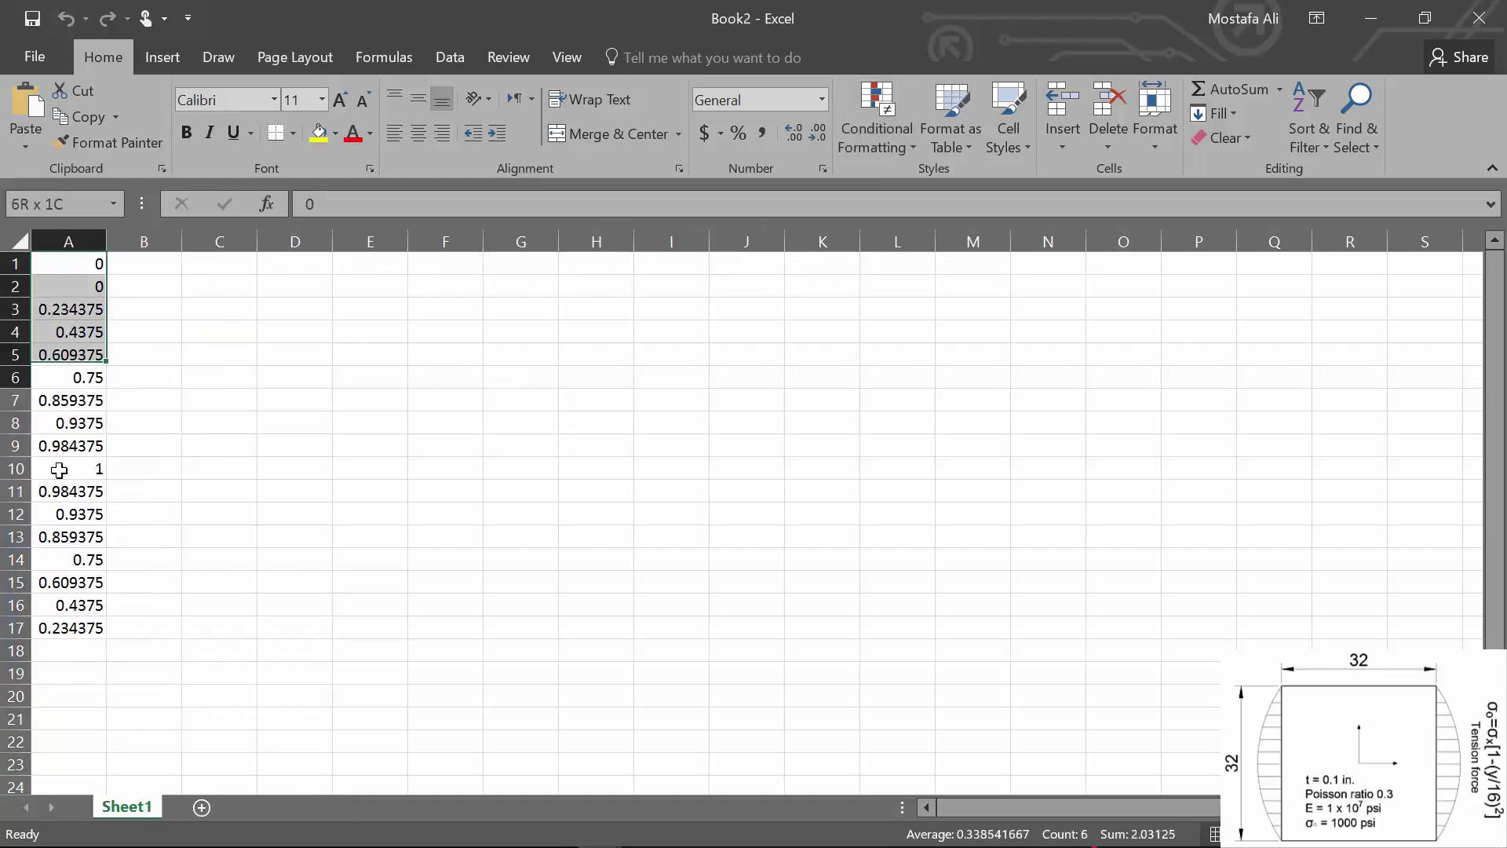
pyautogui.moveTo(104, 461); pyautogui.dragTo(40, 636)
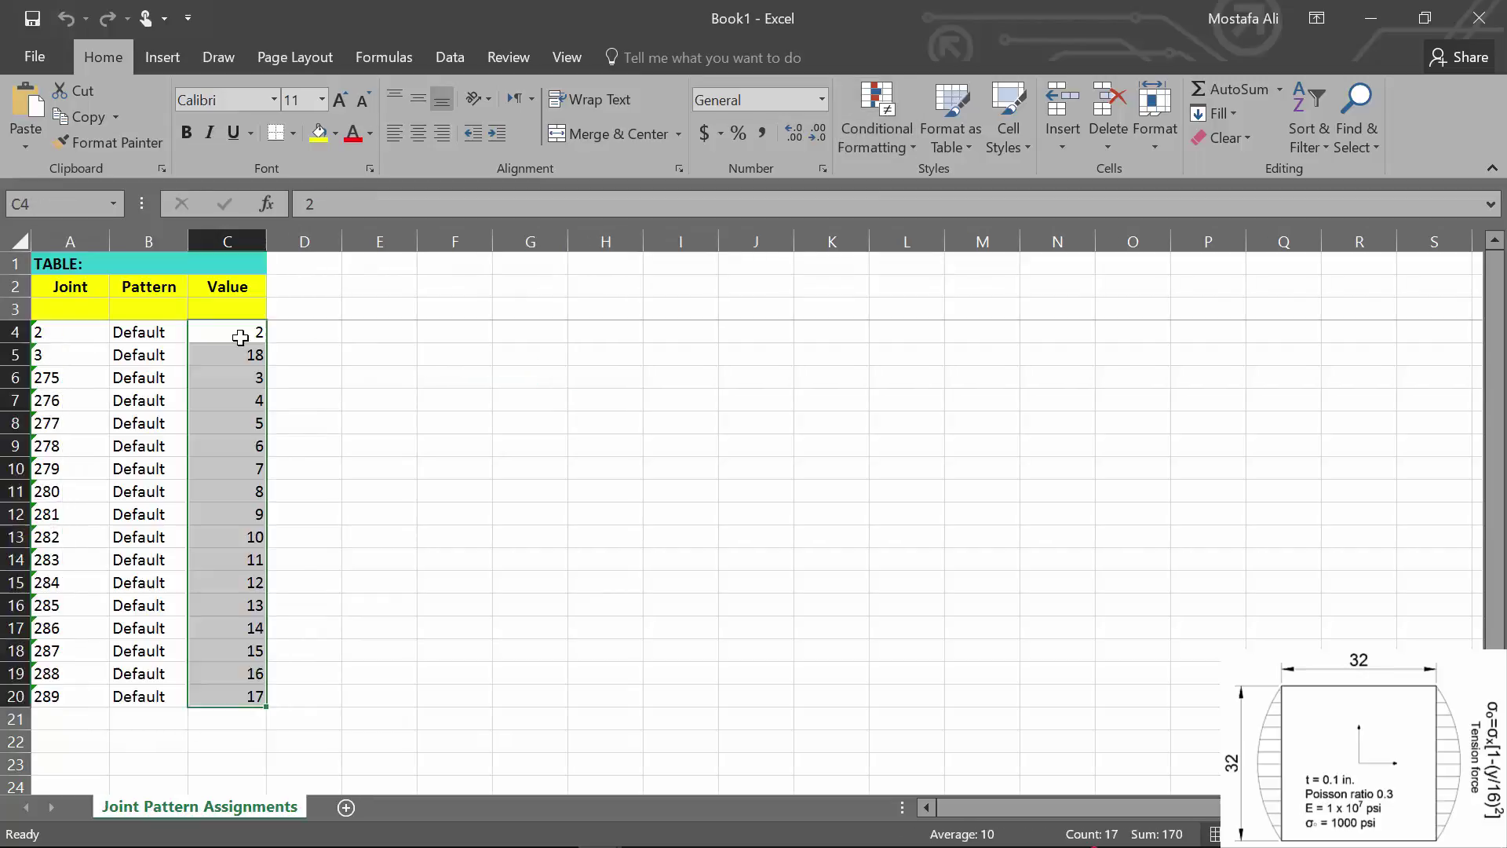
pyautogui.click(247, 333)
pyautogui.moveTo(247, 333); pyautogui.dragTo(235, 695)
pyautogui.hotkey('ctrl', 'v')
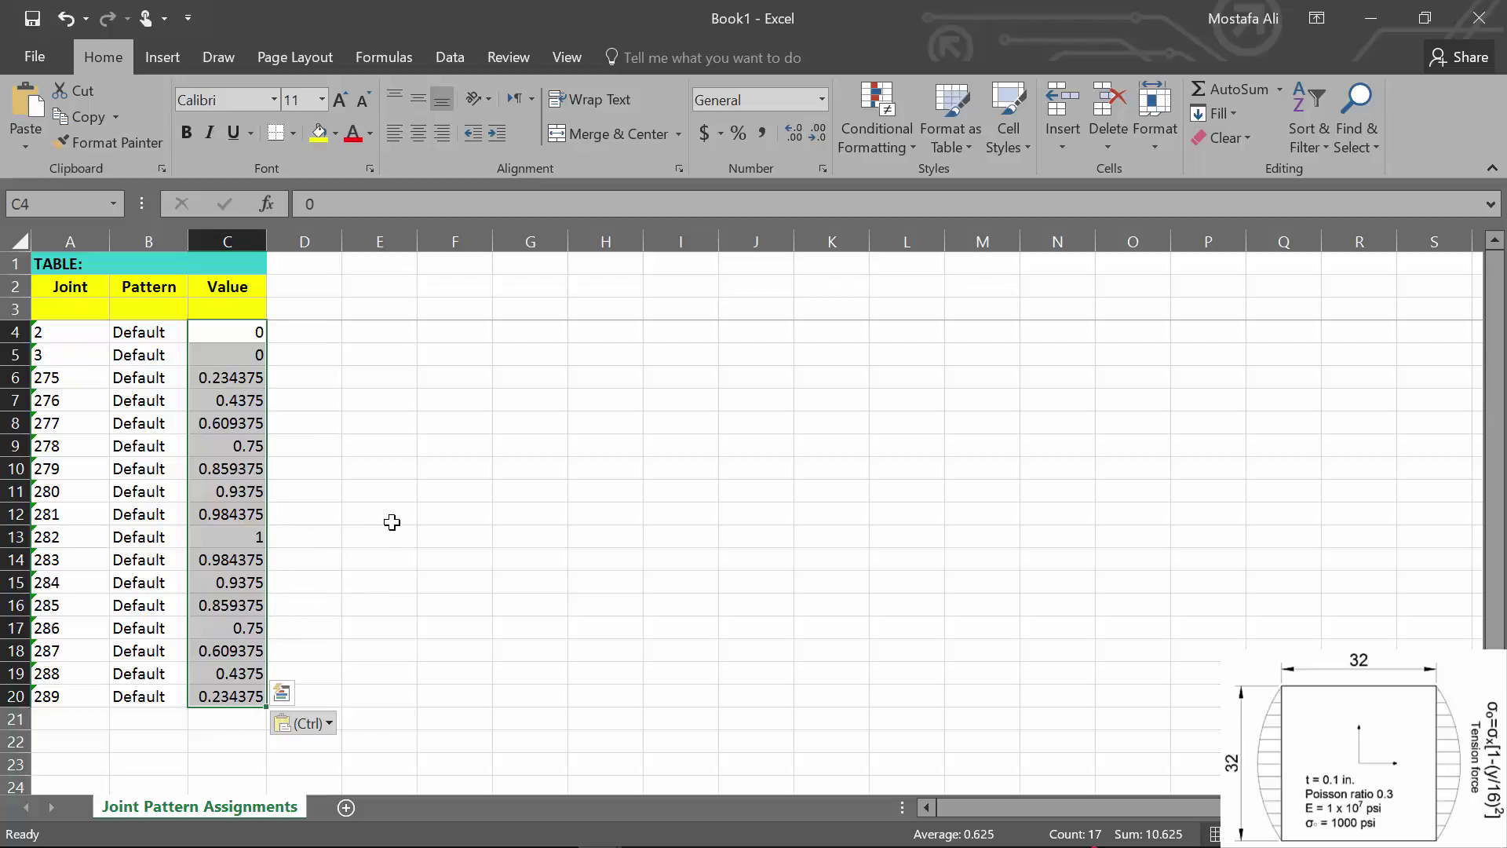
# - Switch to SAP2000, bring the edited Joint Pattern Assignments back from Excel, apply them to the model and finish the database editing
pyautogui.hotkey('alt', 'Tab')
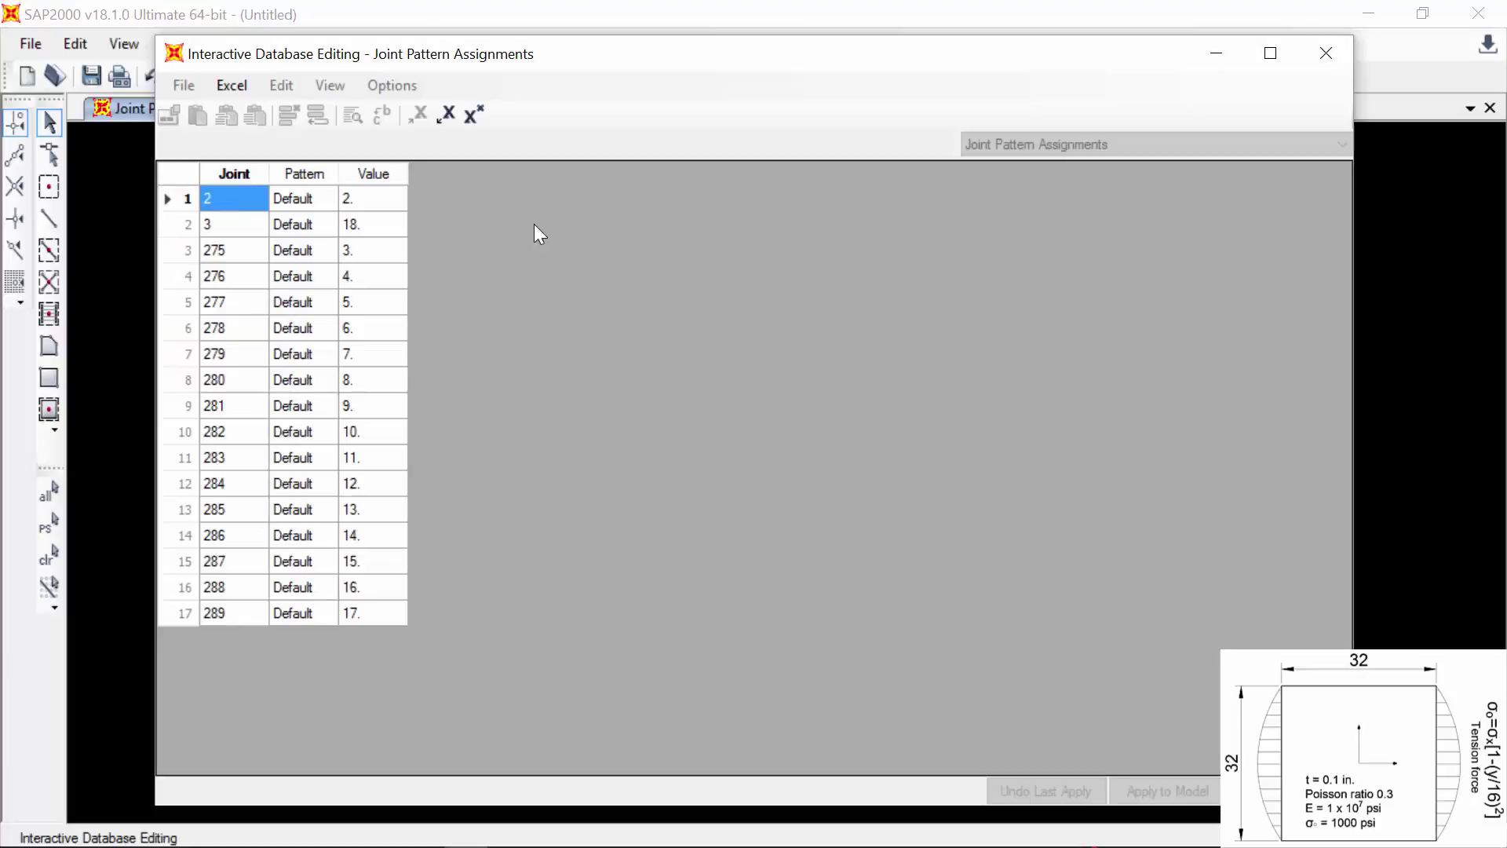
pyautogui.click(446, 116)
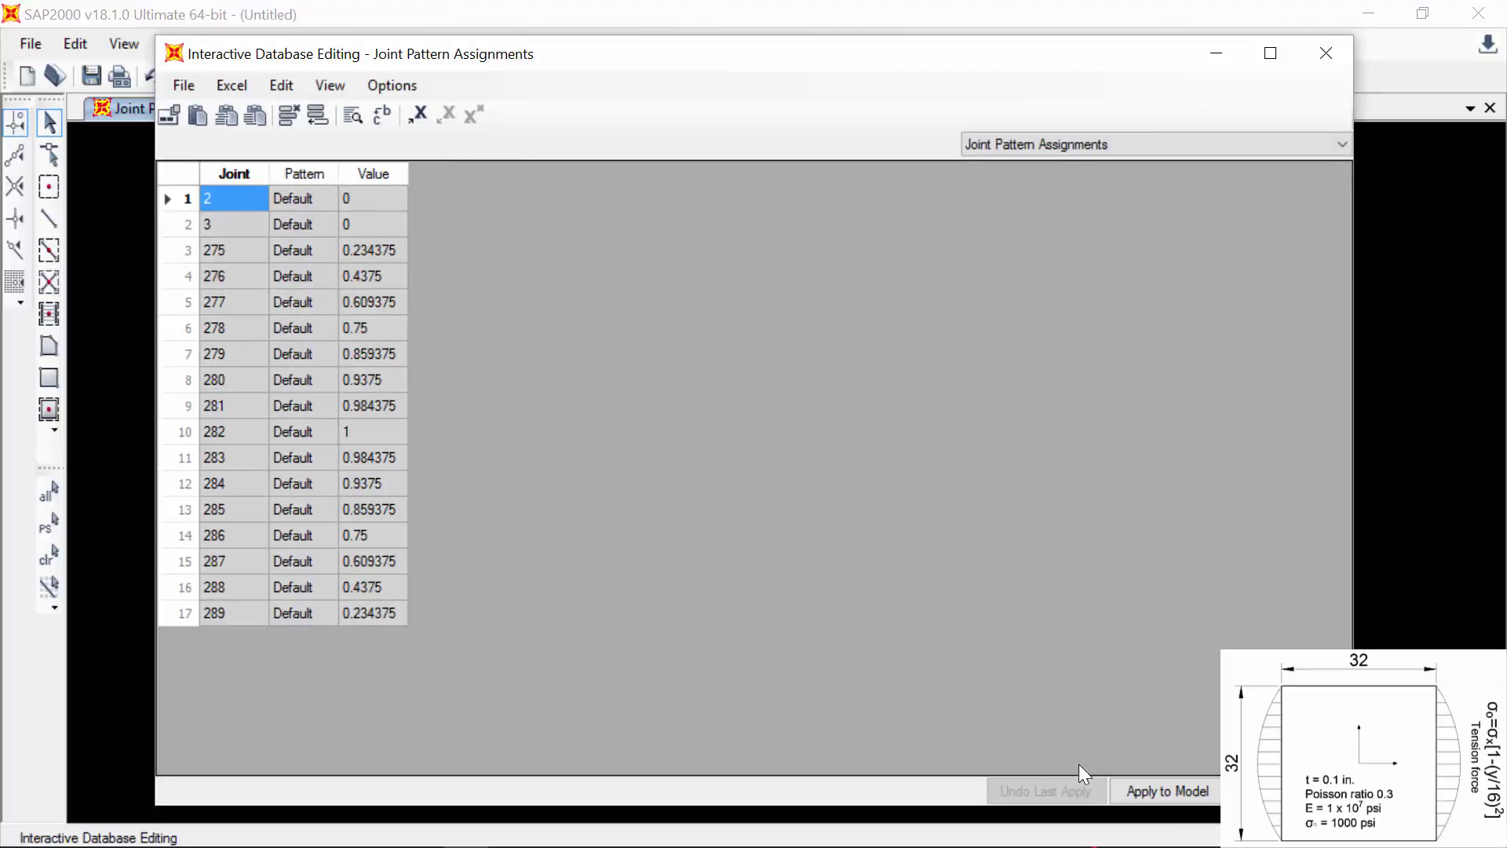
pyautogui.click(1170, 791)
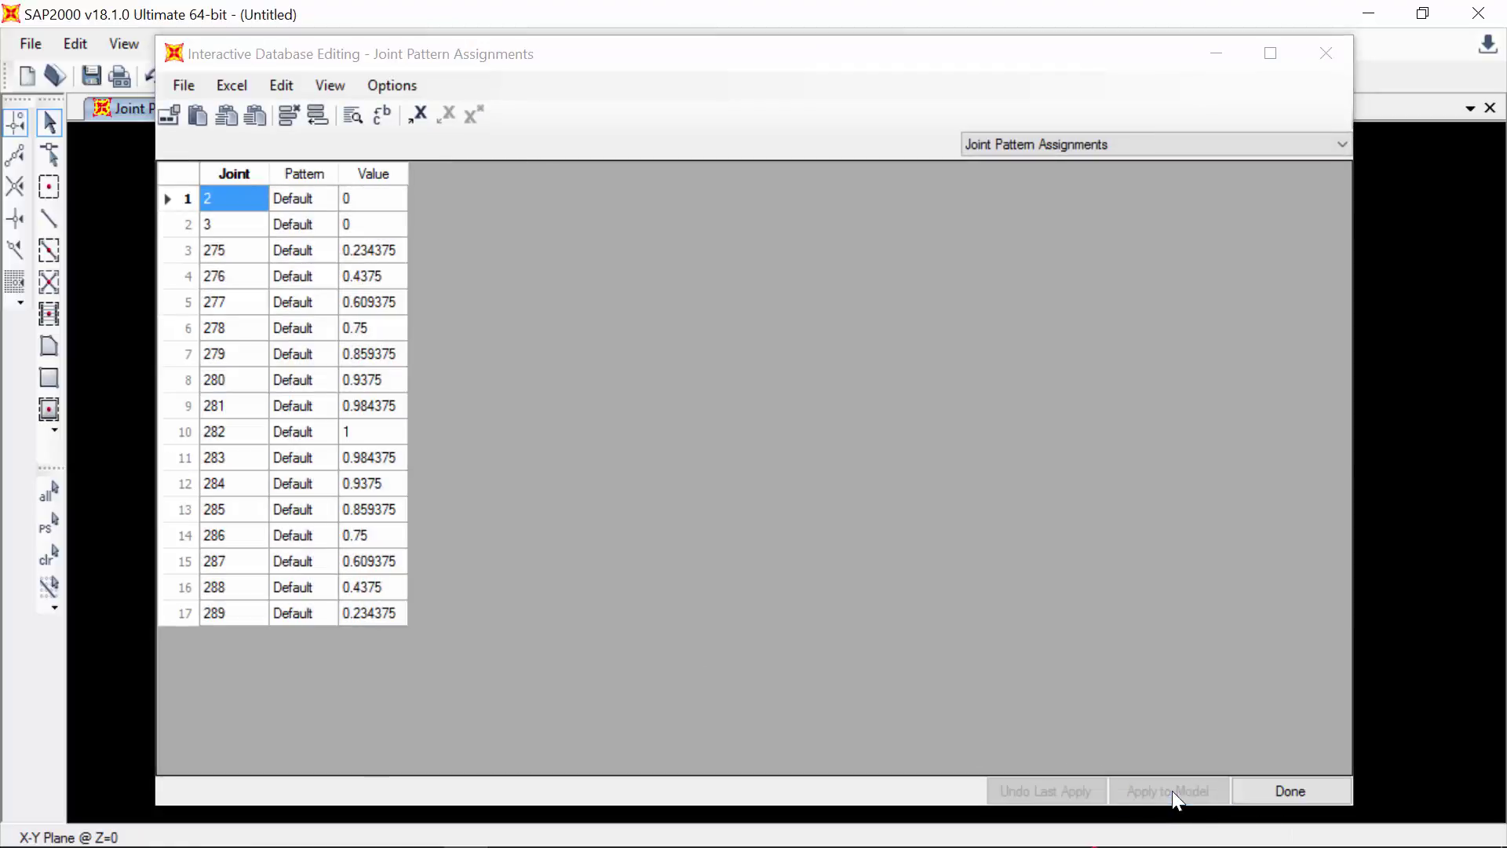
pyautogui.click(1239, 793)
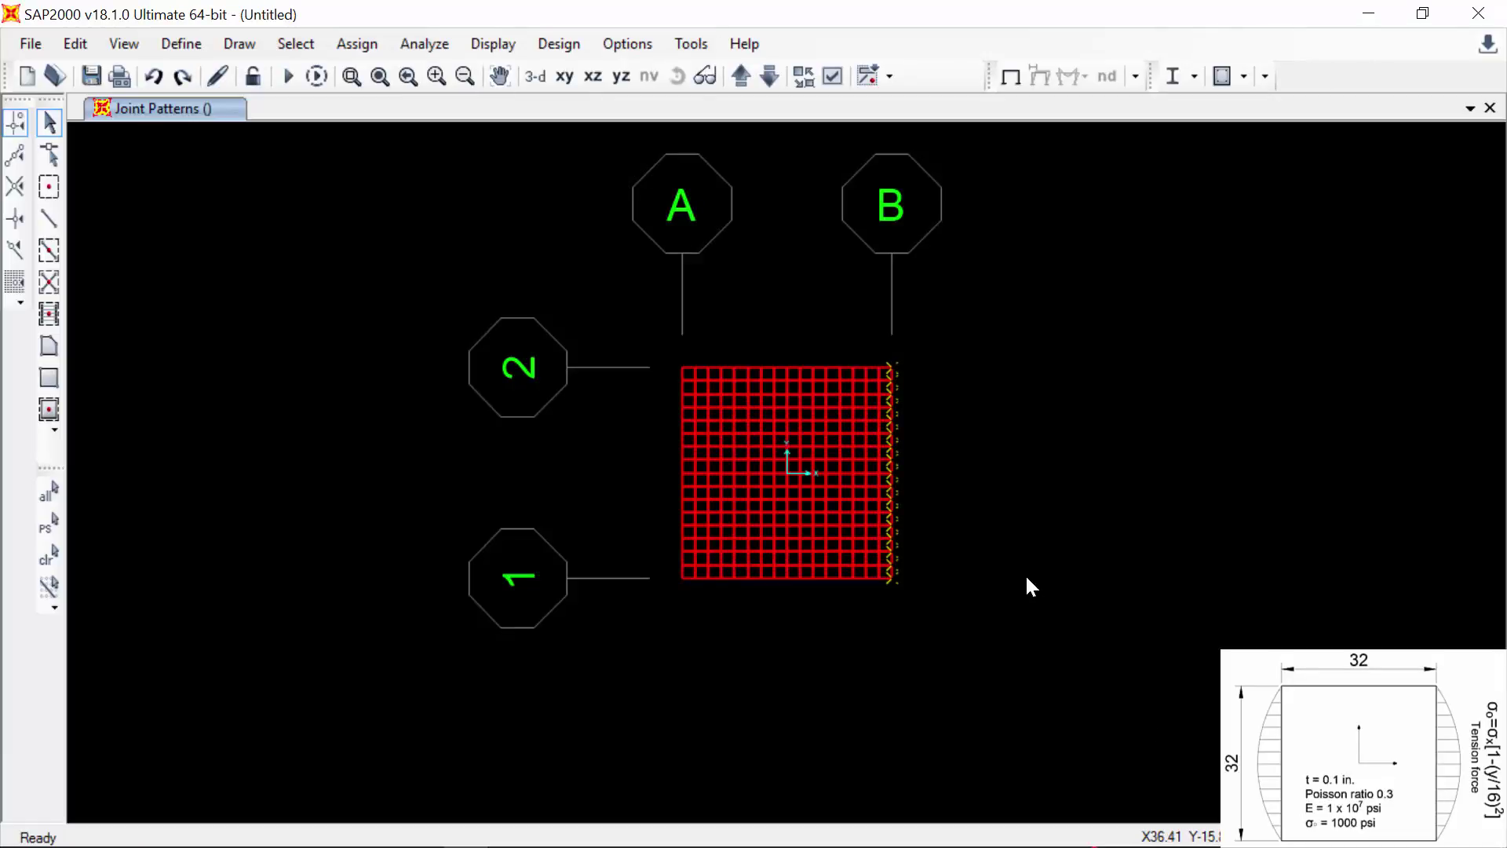
# - Select the joints along grid line A and open their Joint Coordinates and Joint Pattern Assignments tables for interactive database editing
pyautogui.moveTo(648, 321); pyautogui.dragTo(690, 714)
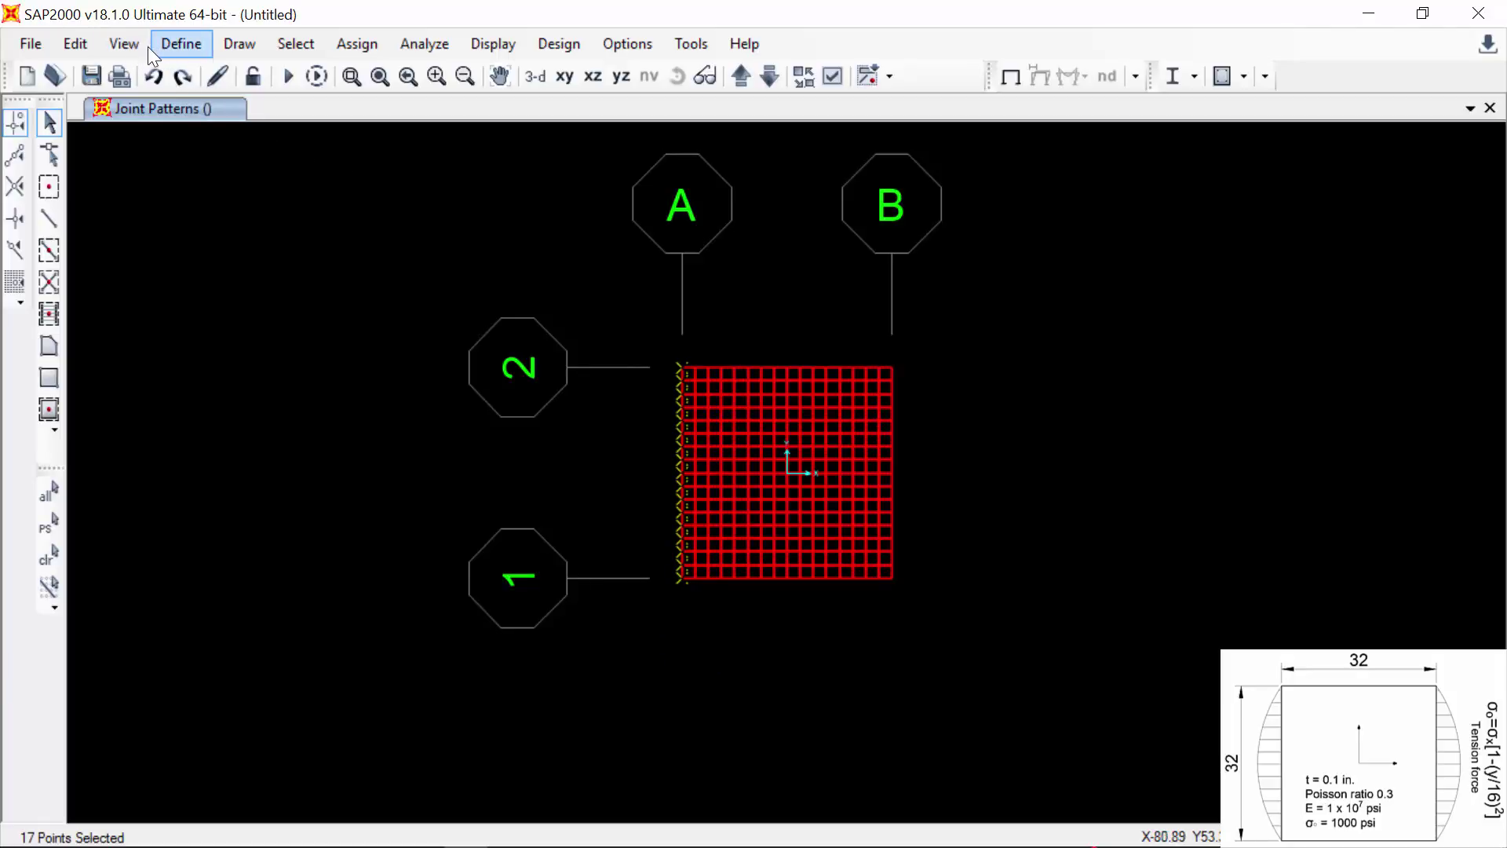
pyautogui.click(75, 43)
pyautogui.click(151, 301)
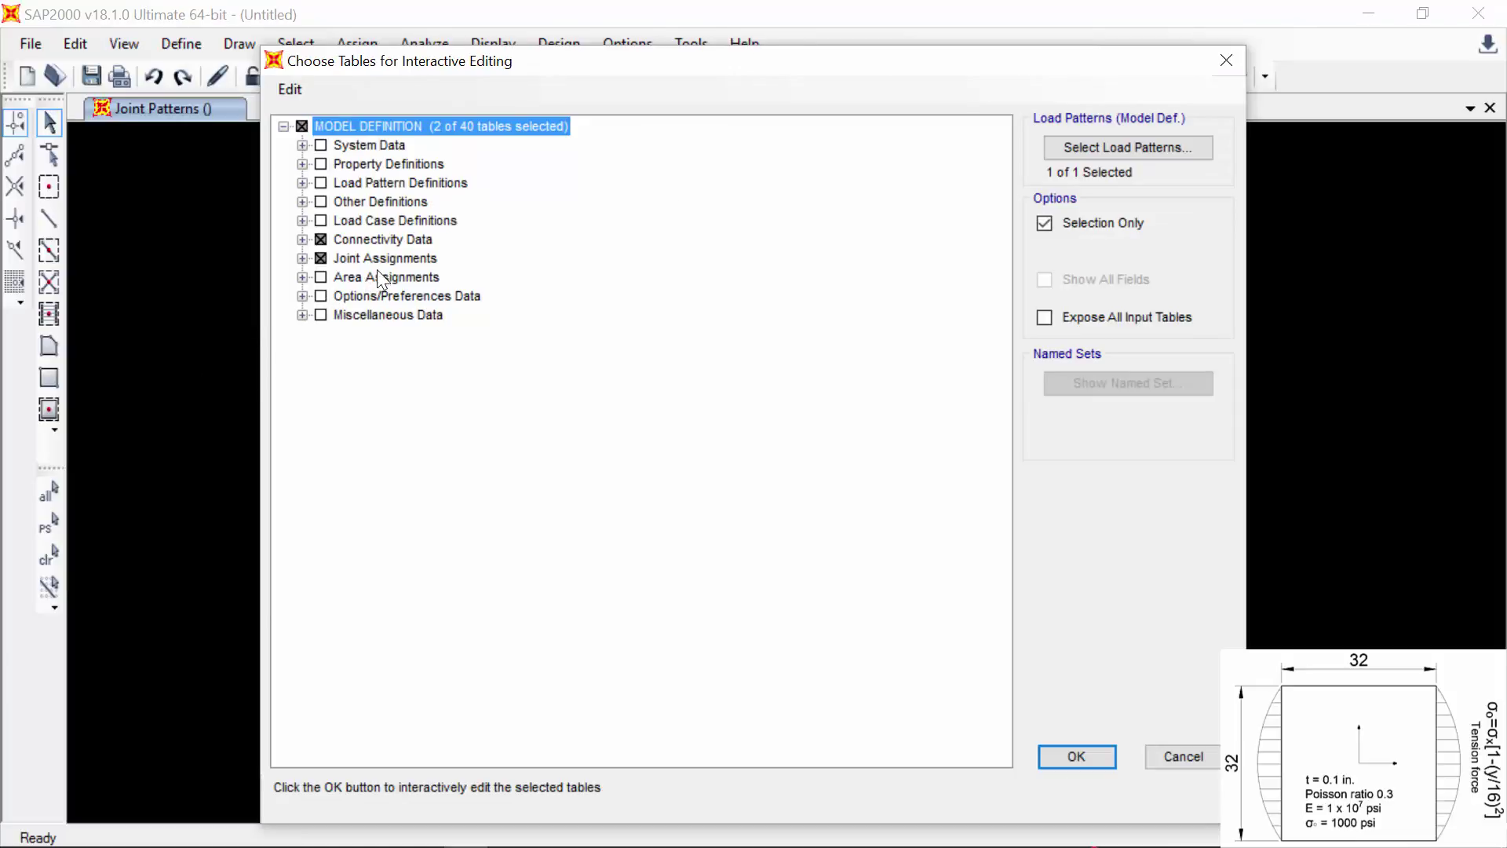
pyautogui.click(302, 259)
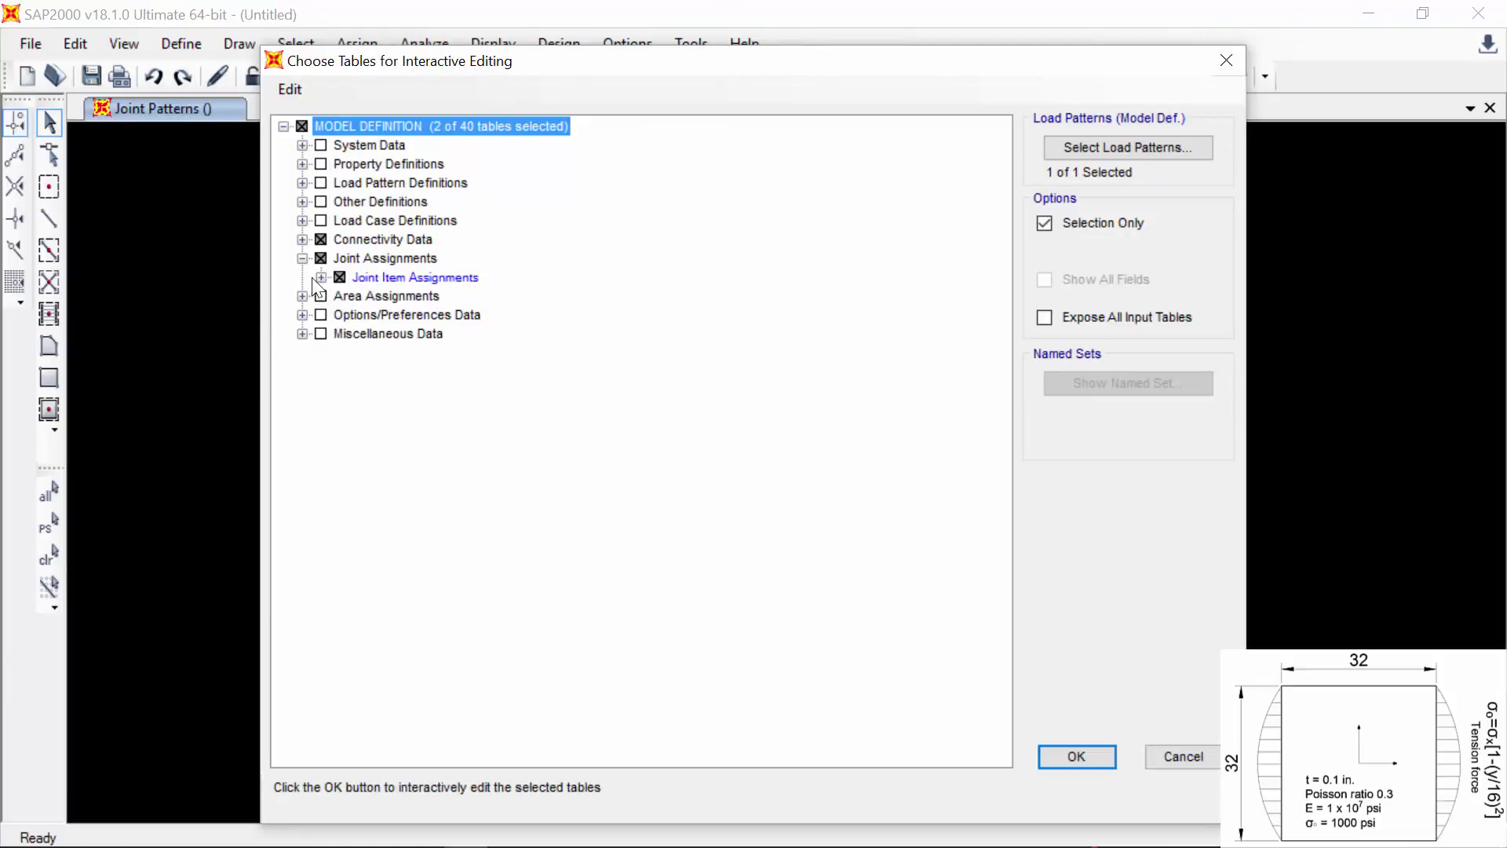
pyautogui.click(321, 277)
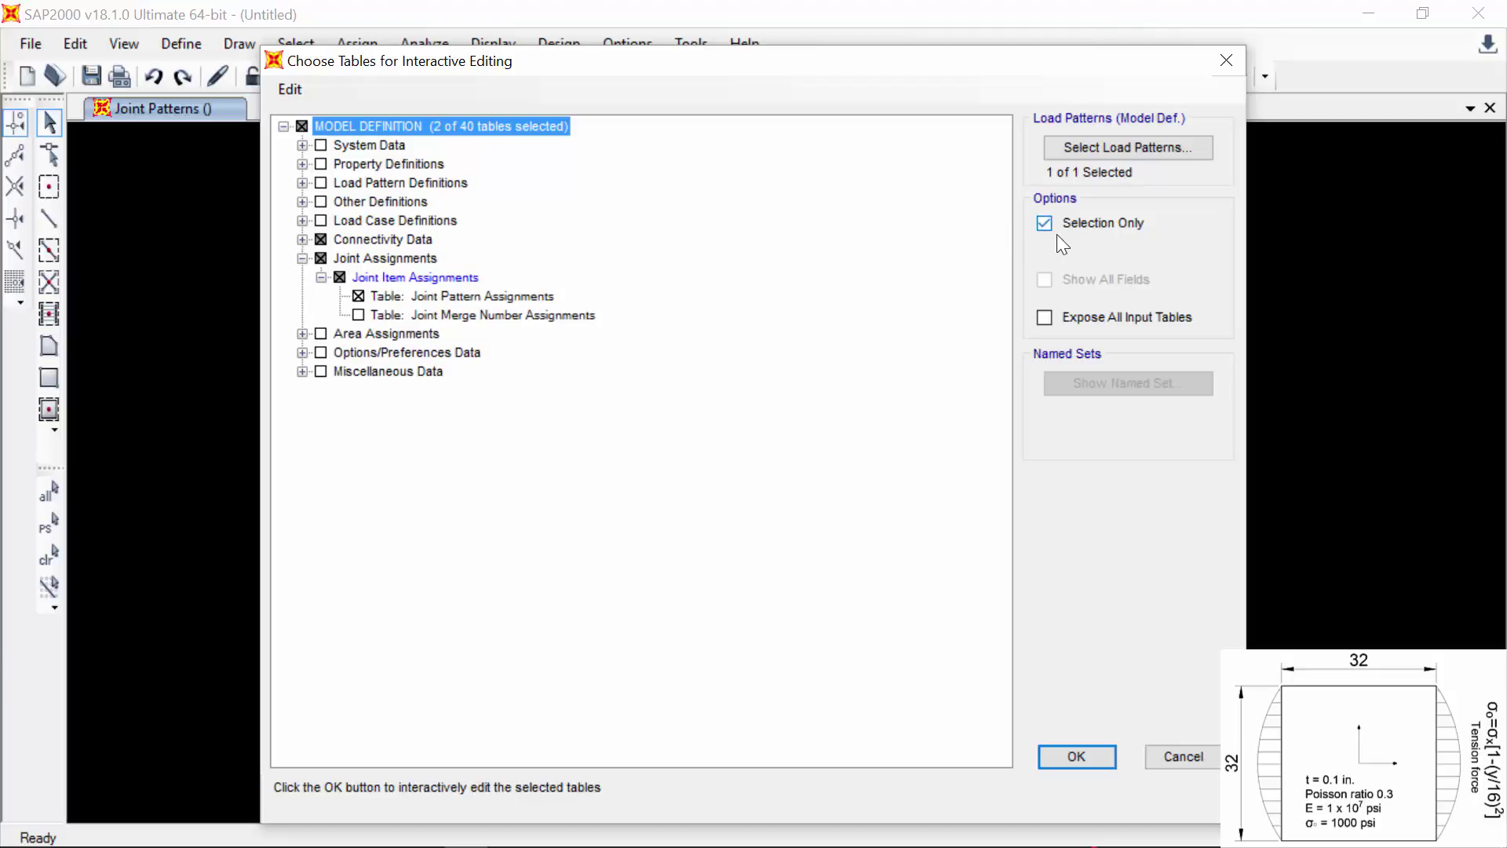
pyautogui.click(1077, 756)
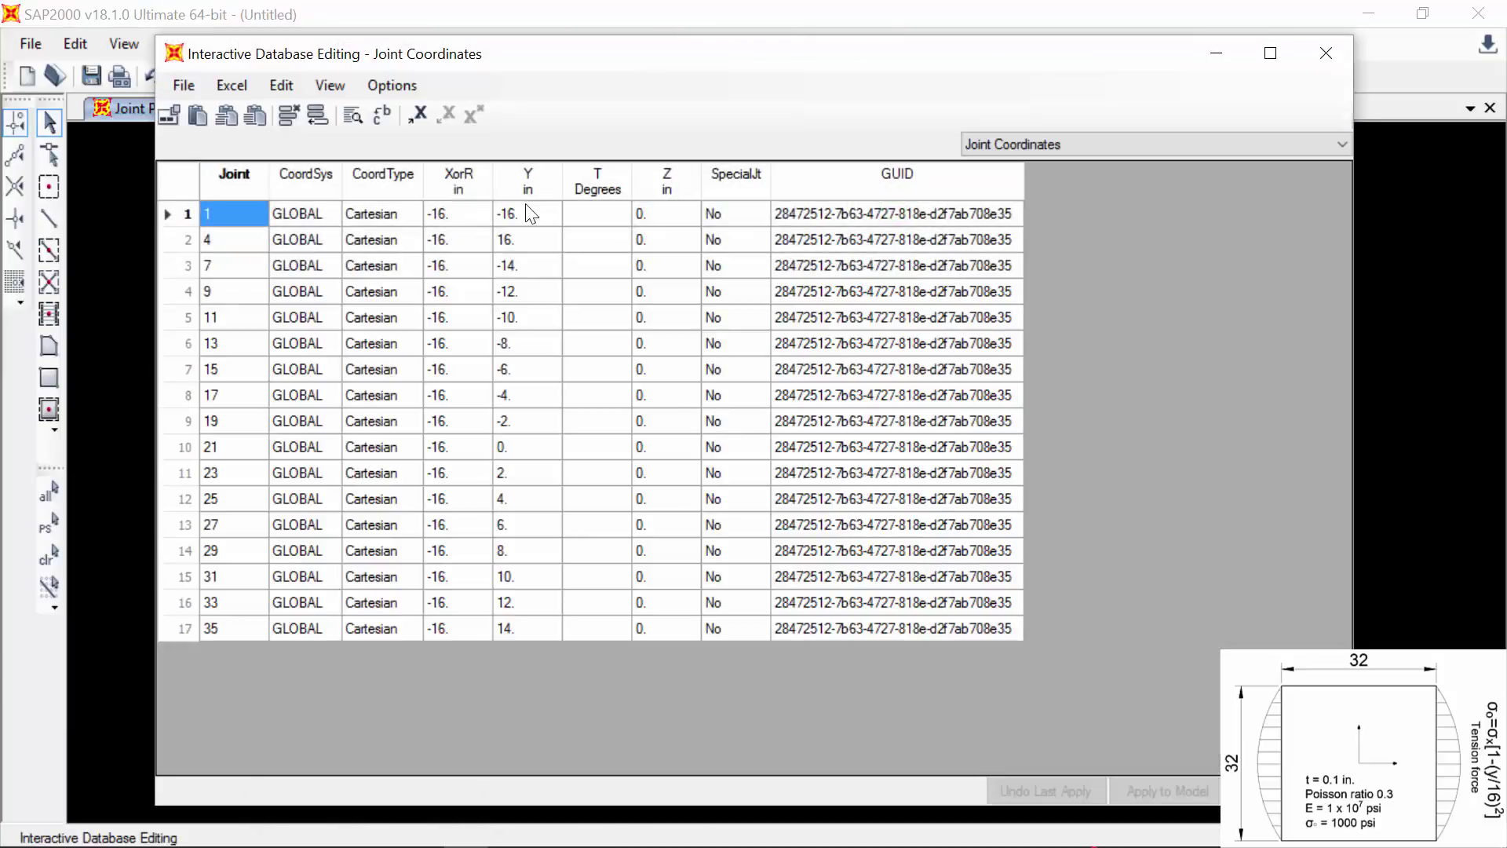
# - Review the Joint Pattern Assignments table of the grid line A joints, return to Joint Coordinates and export that table to Excel
pyautogui.click(1063, 144)
pyautogui.press('Down')
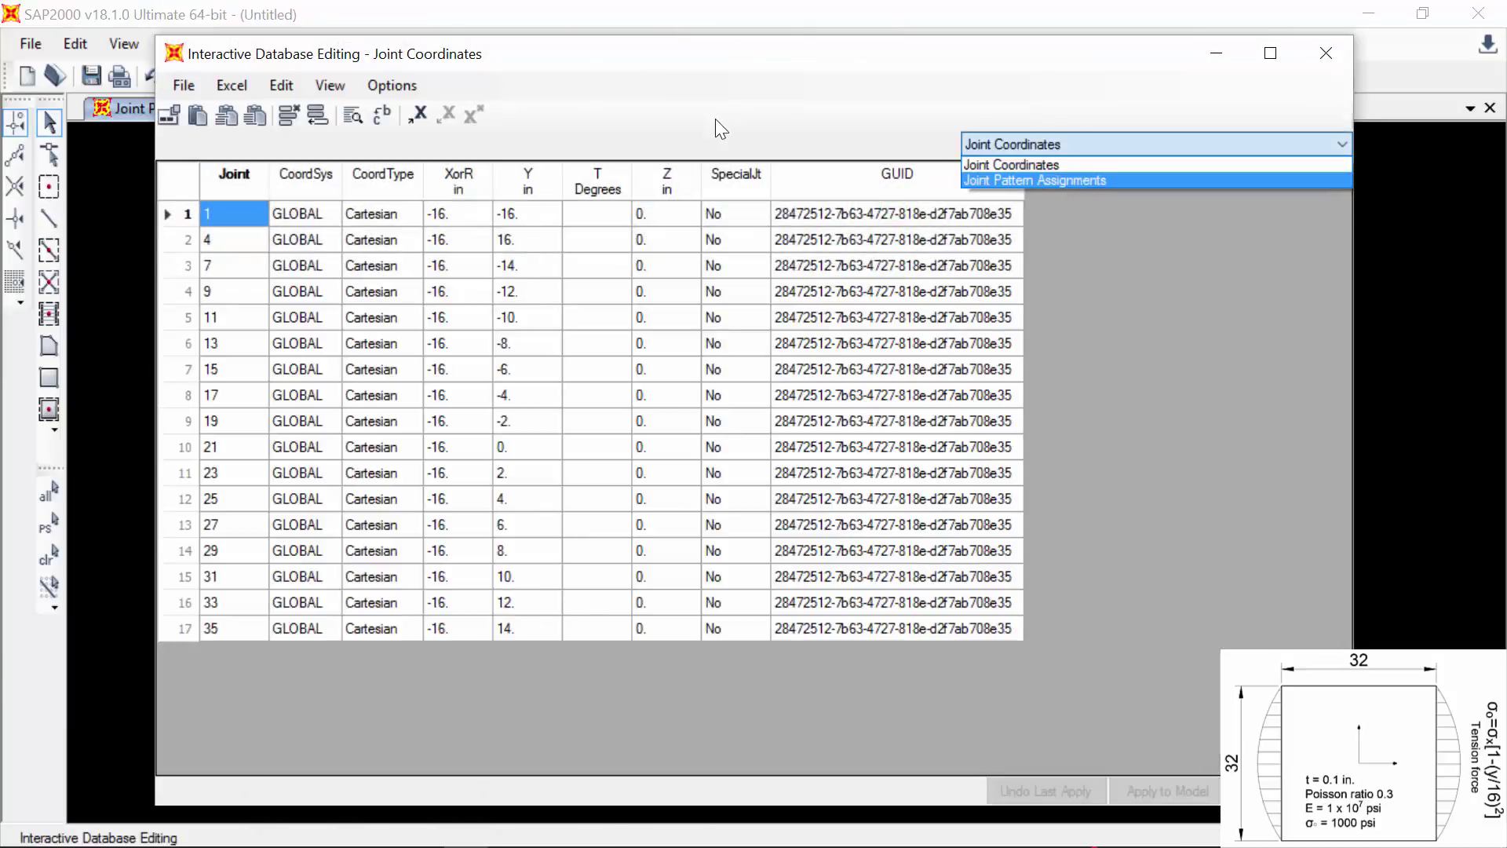
pyautogui.press('Return')
pyautogui.click(1119, 144)
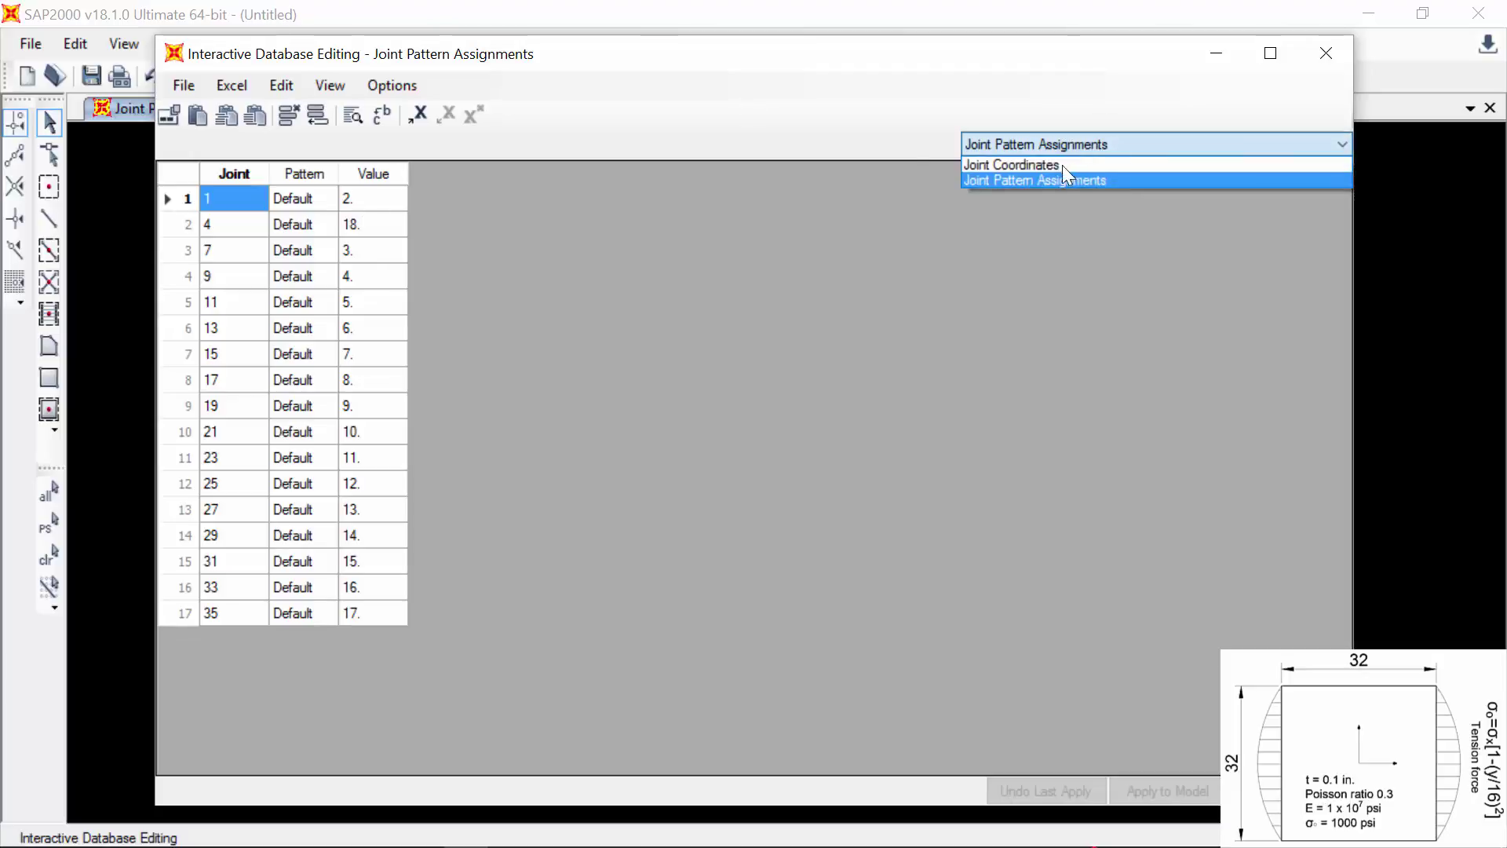
pyautogui.press('Return')
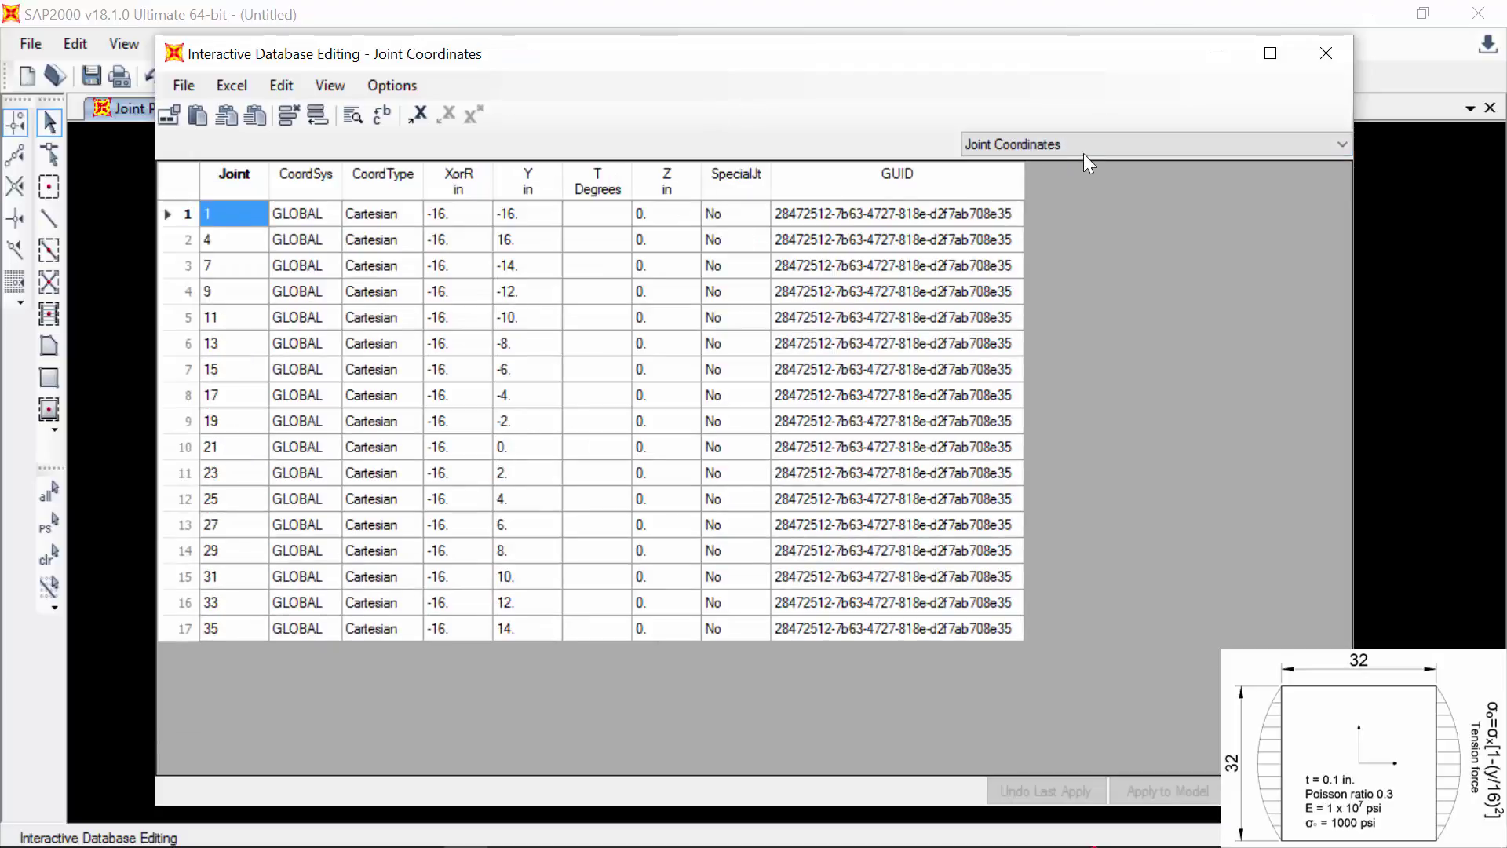
pyautogui.press('Down')
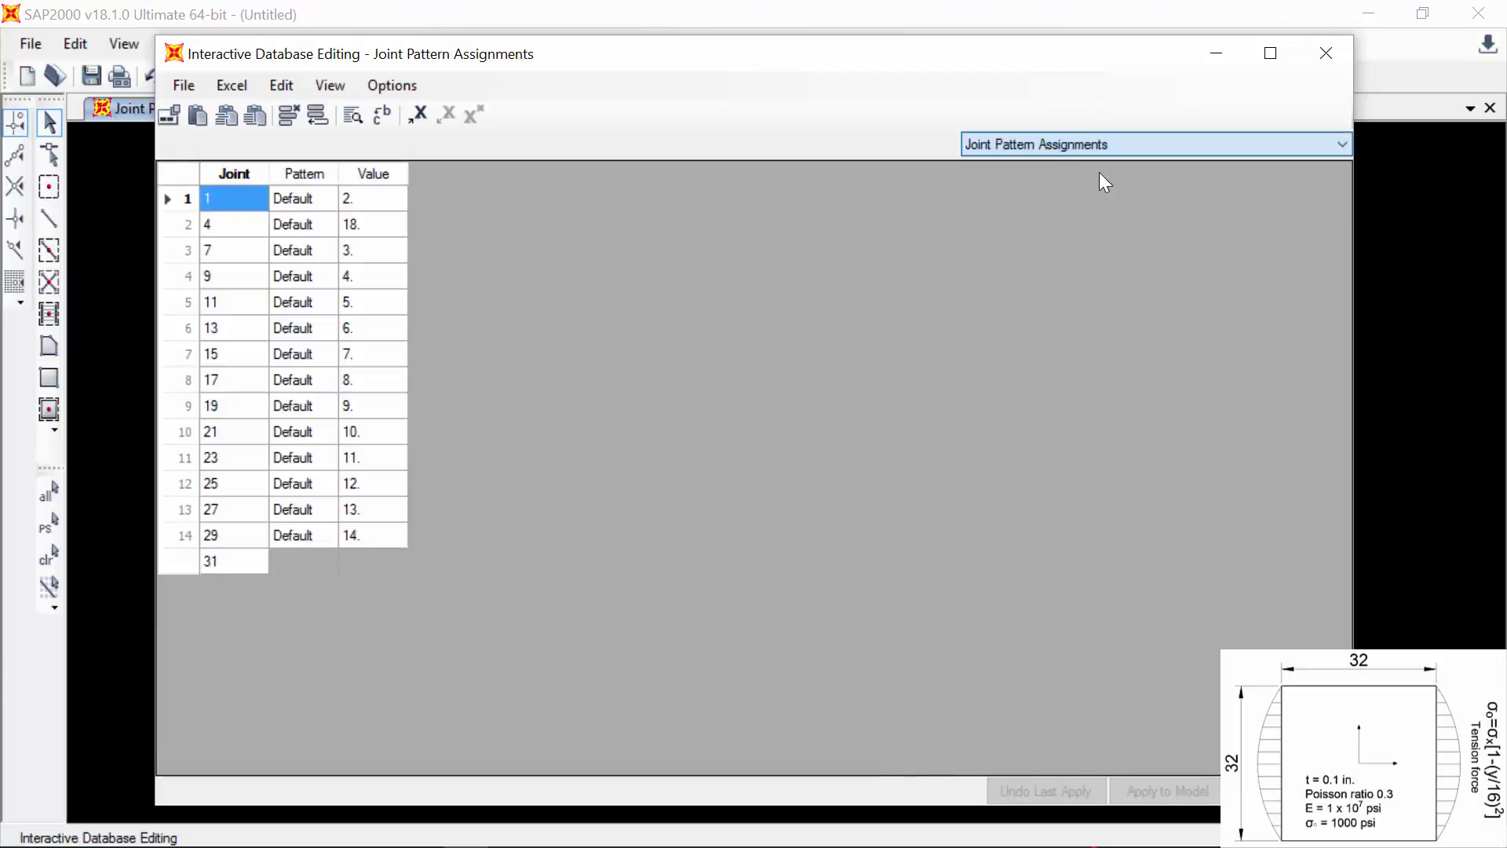
pyautogui.click(1076, 165)
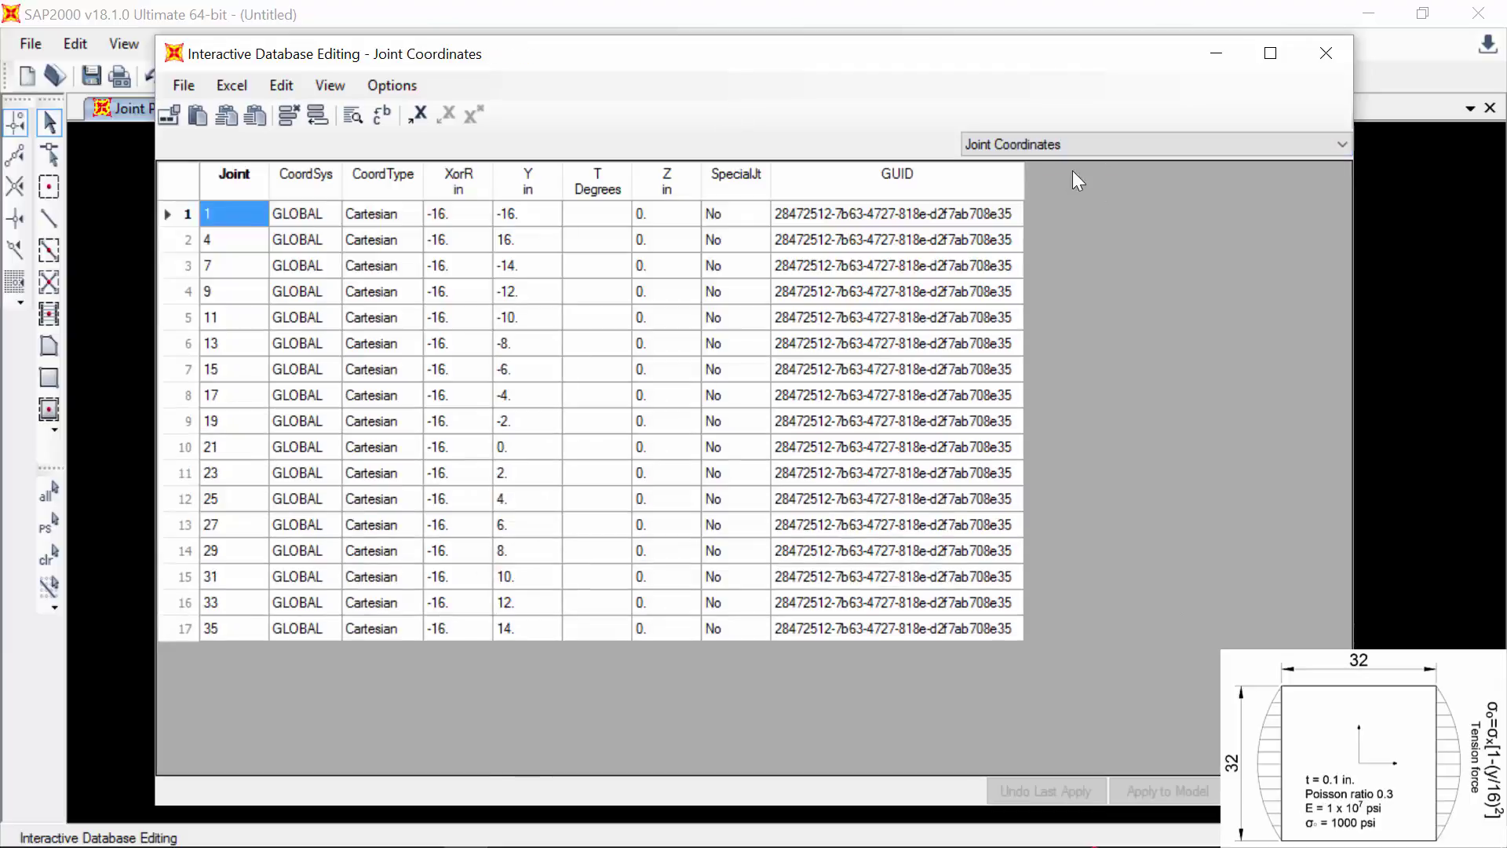
pyautogui.click(419, 115)
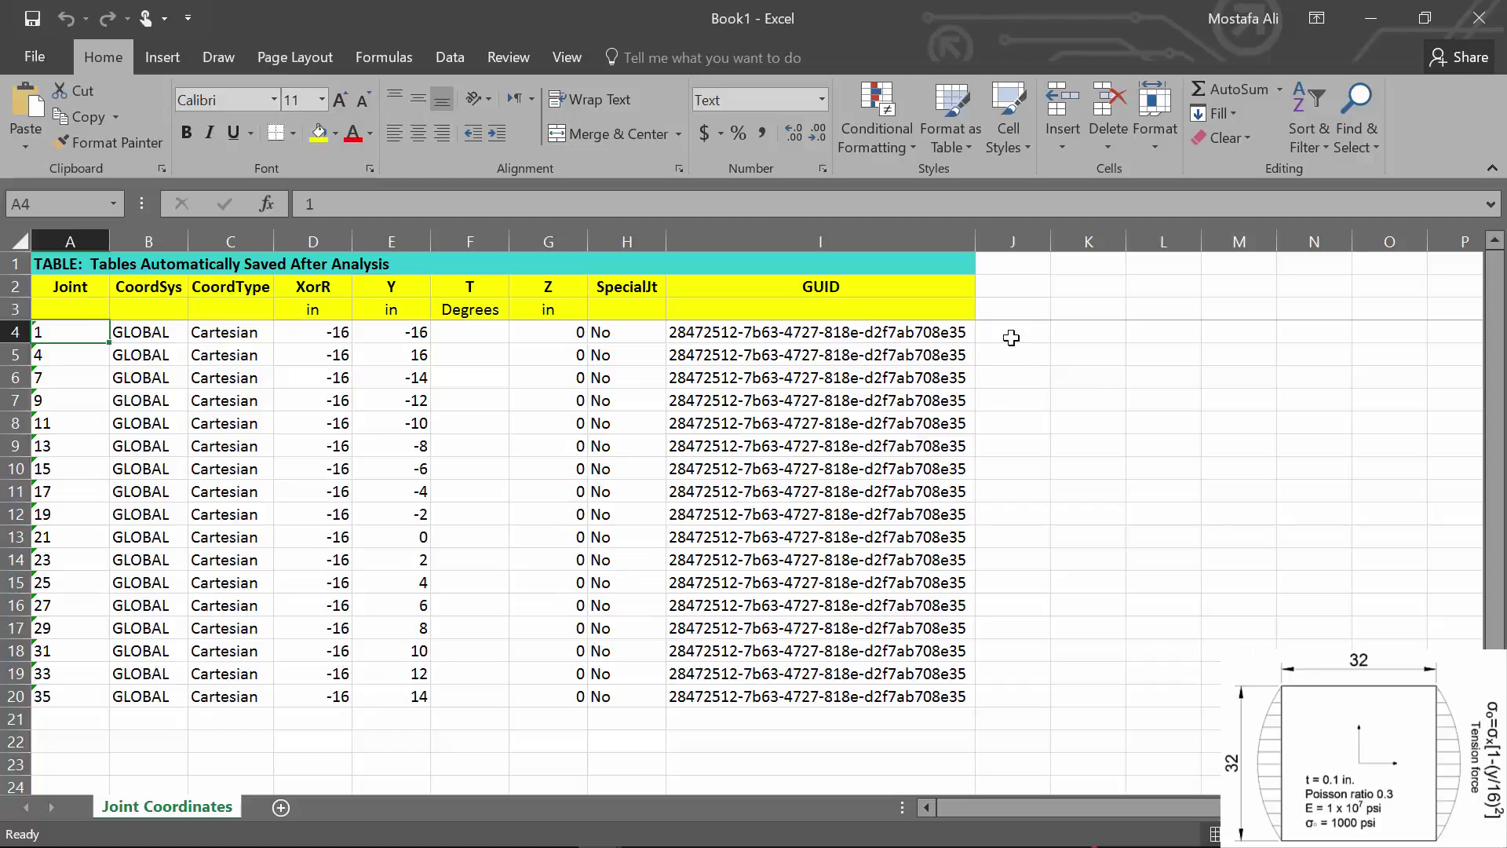
# - In cell J4 of the Joint Coordinates sheet, enter the formula =1-(E4/16)^2 and fill it down to J20
pyautogui.click(1013, 333)
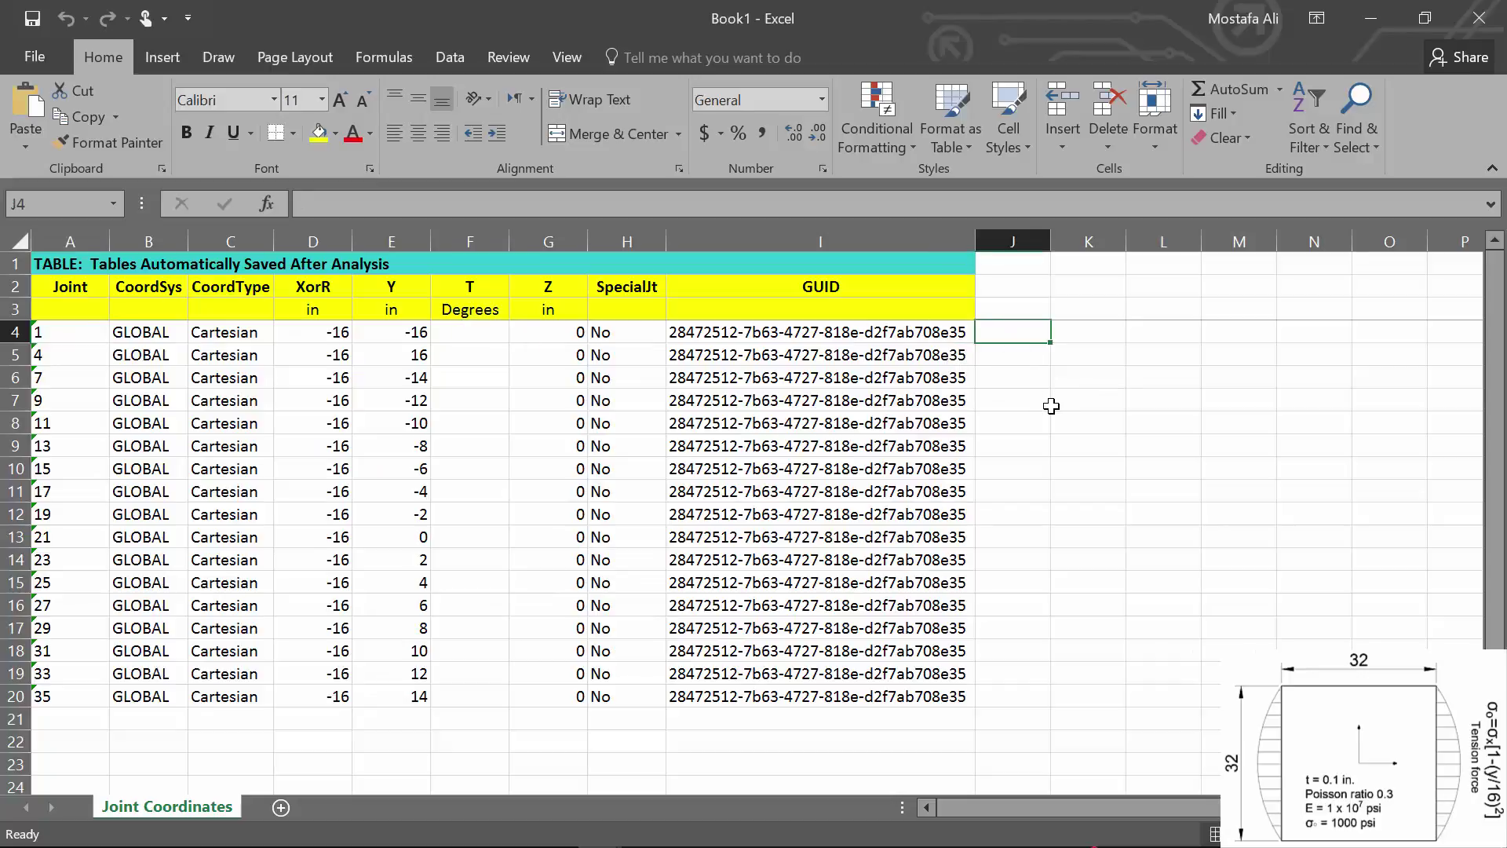
pyautogui.write('=')
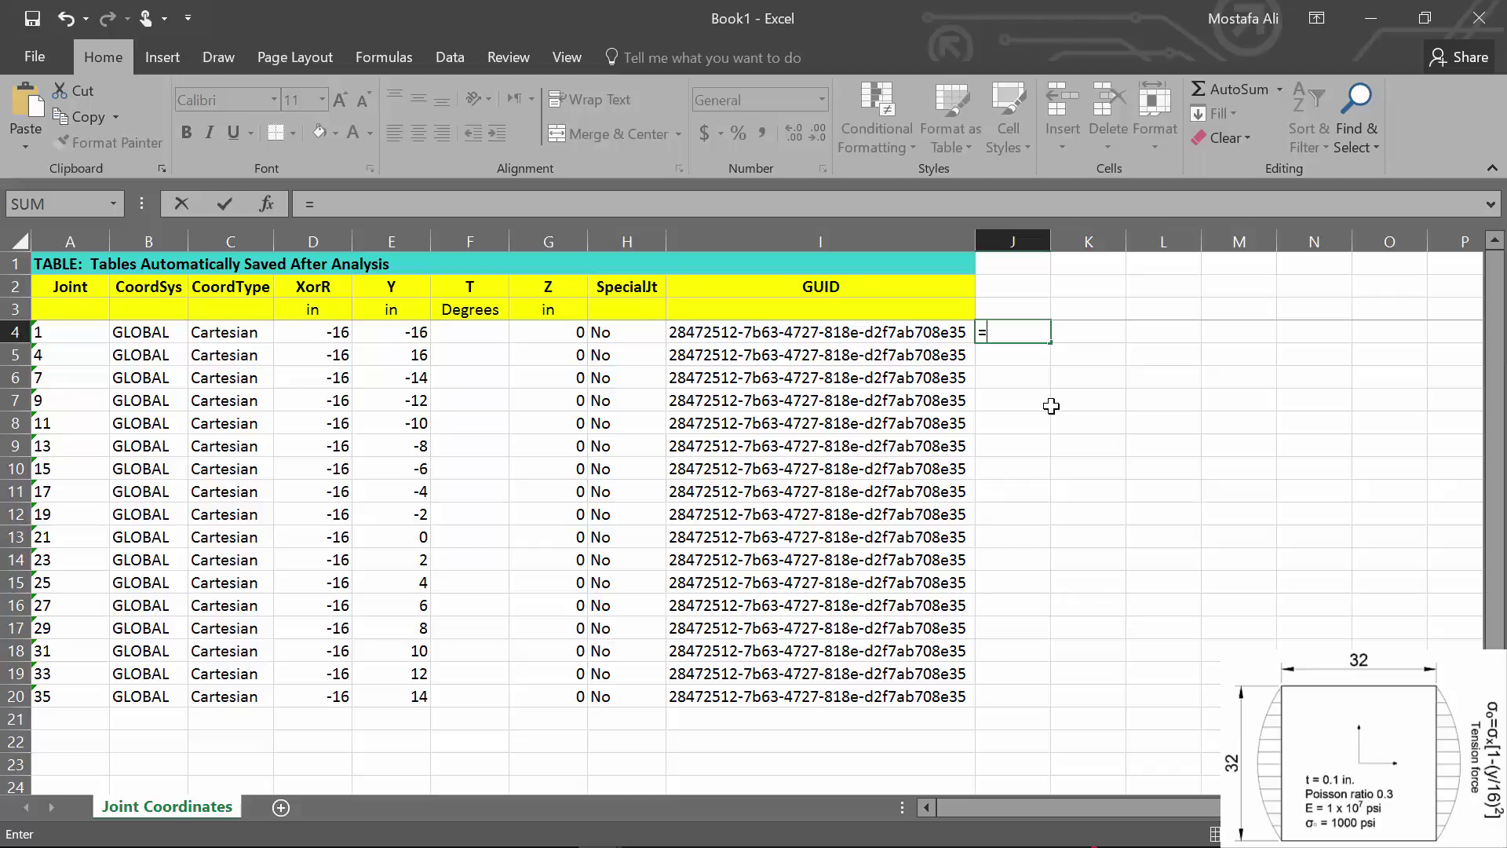
pyautogui.write('1-(')
pyautogui.click(409, 333)
pyautogui.write('/1')
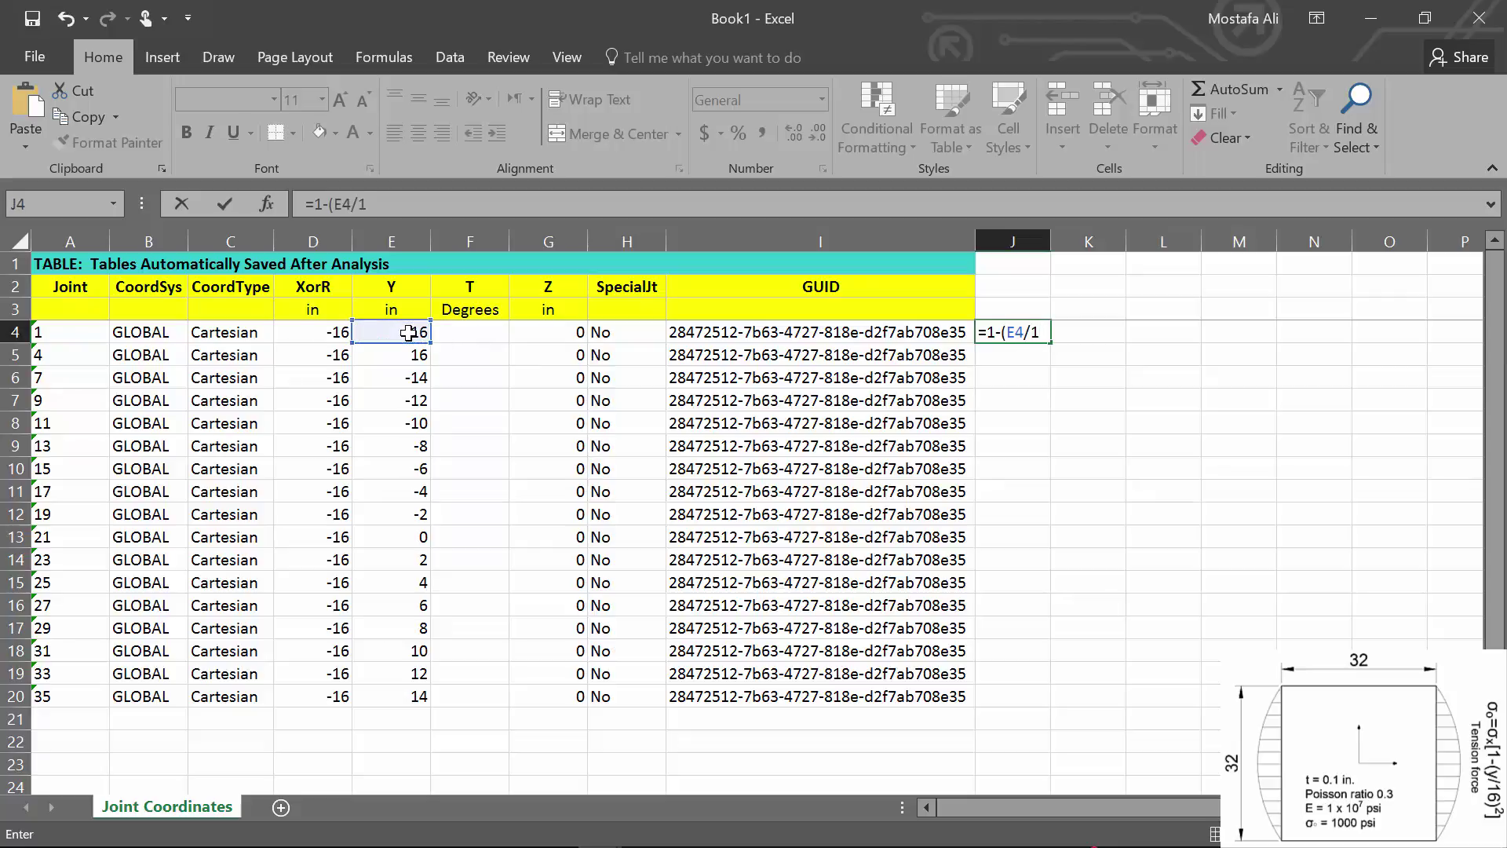
pyautogui.write('6)^2')
pyautogui.press('Return')
pyautogui.click(1042, 335)
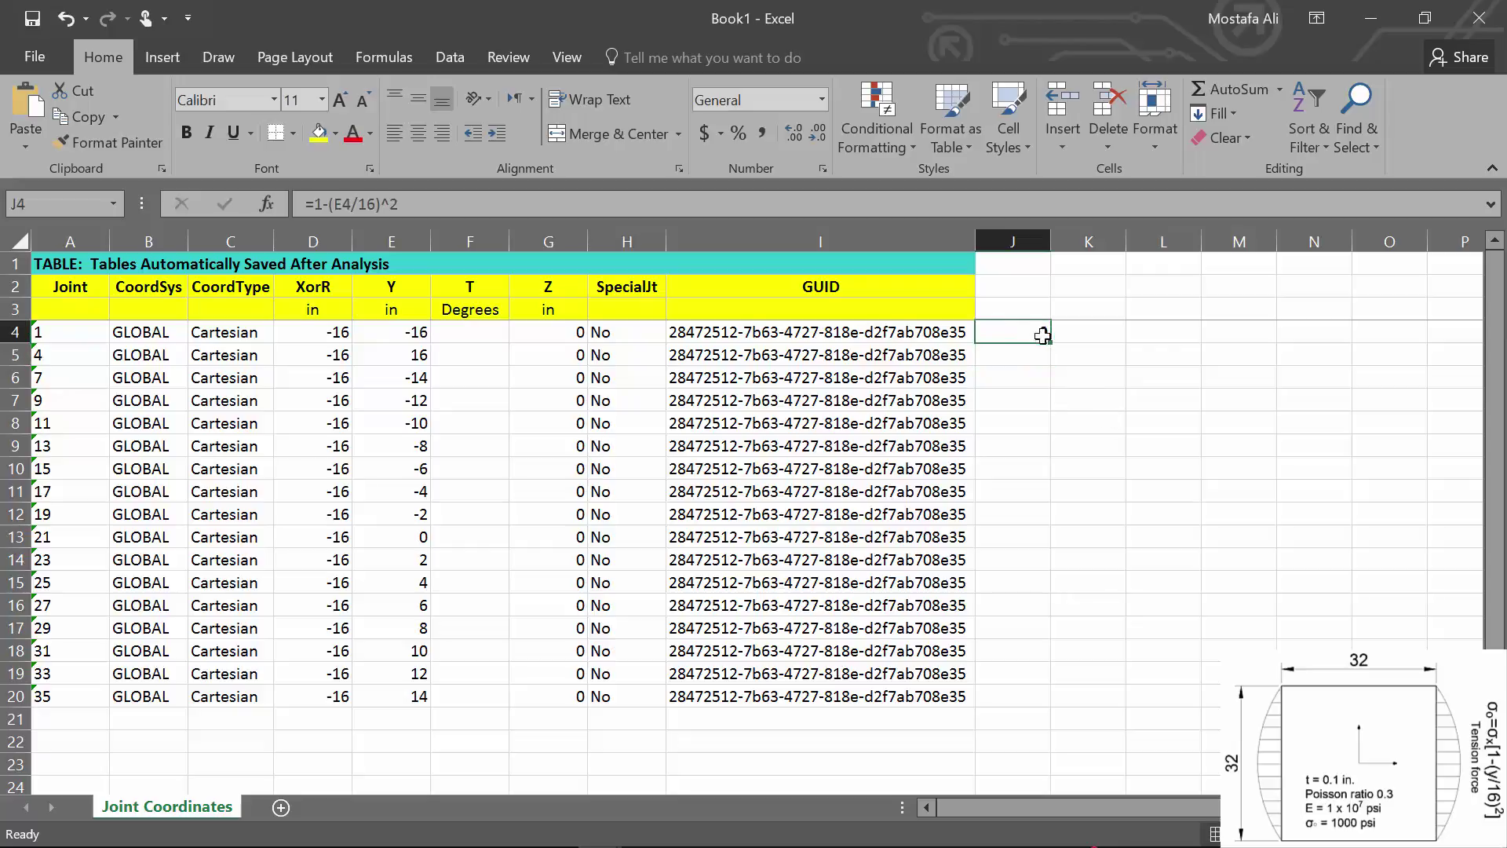
pyautogui.doubleClick(1049, 341)
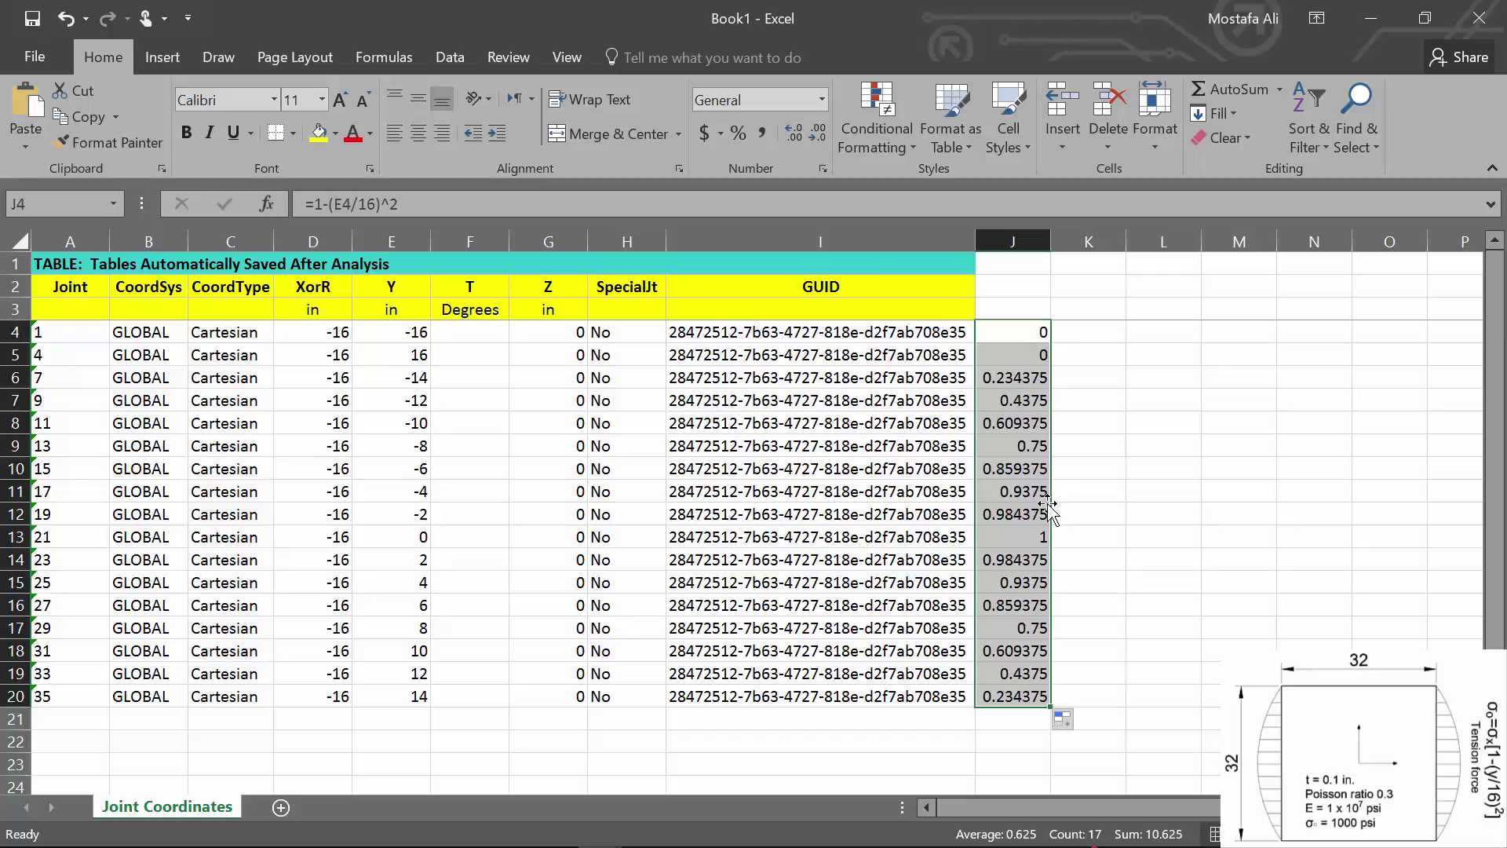
# - Copy the calculated values J4:J20 and paste them into Book2 starting at cell C1
pyautogui.hotkey('ctrl', 'c')
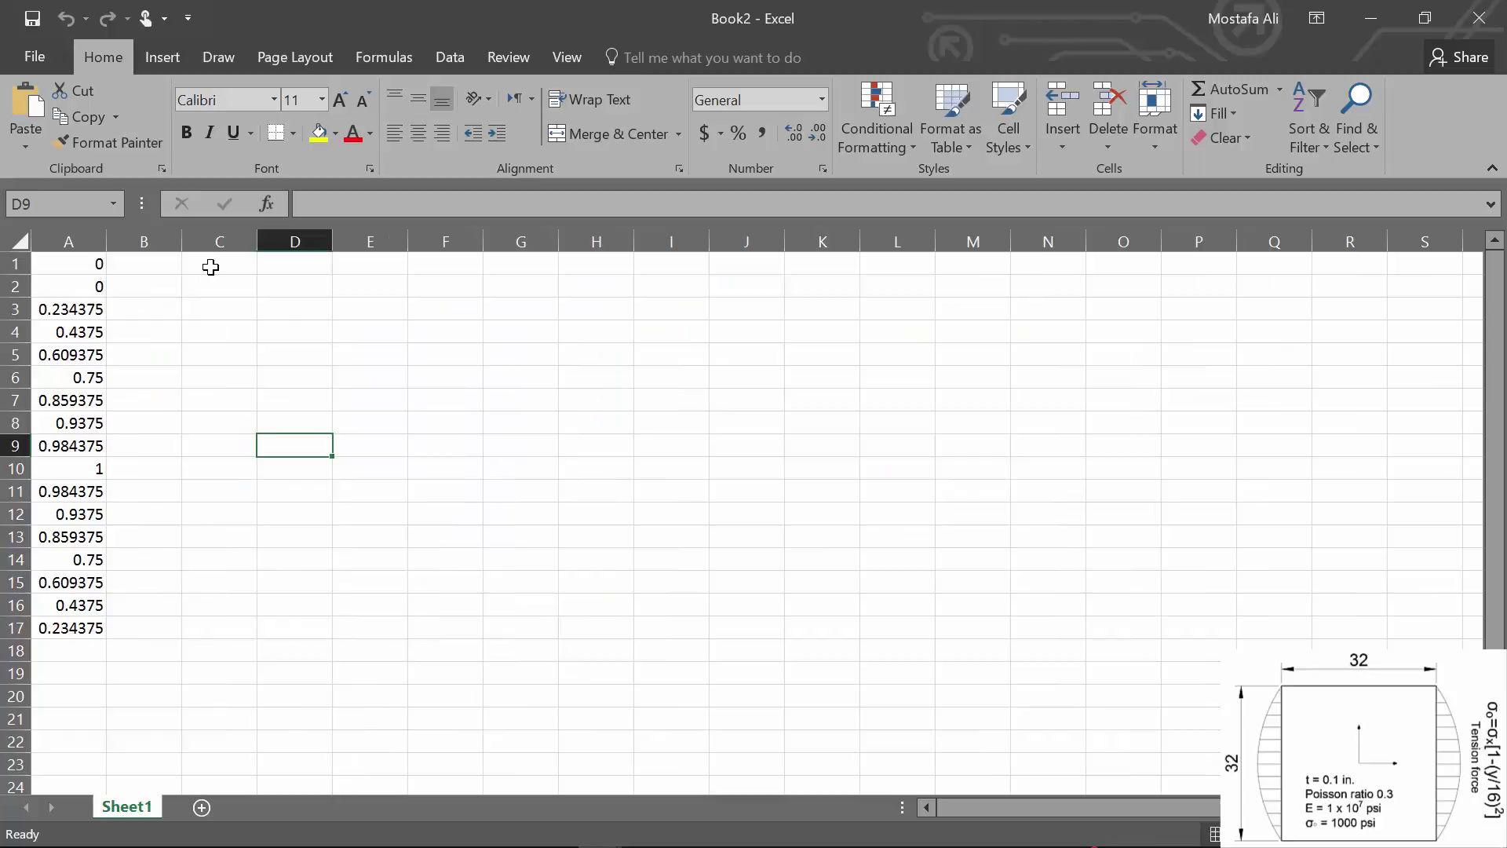
pyautogui.click(223, 262)
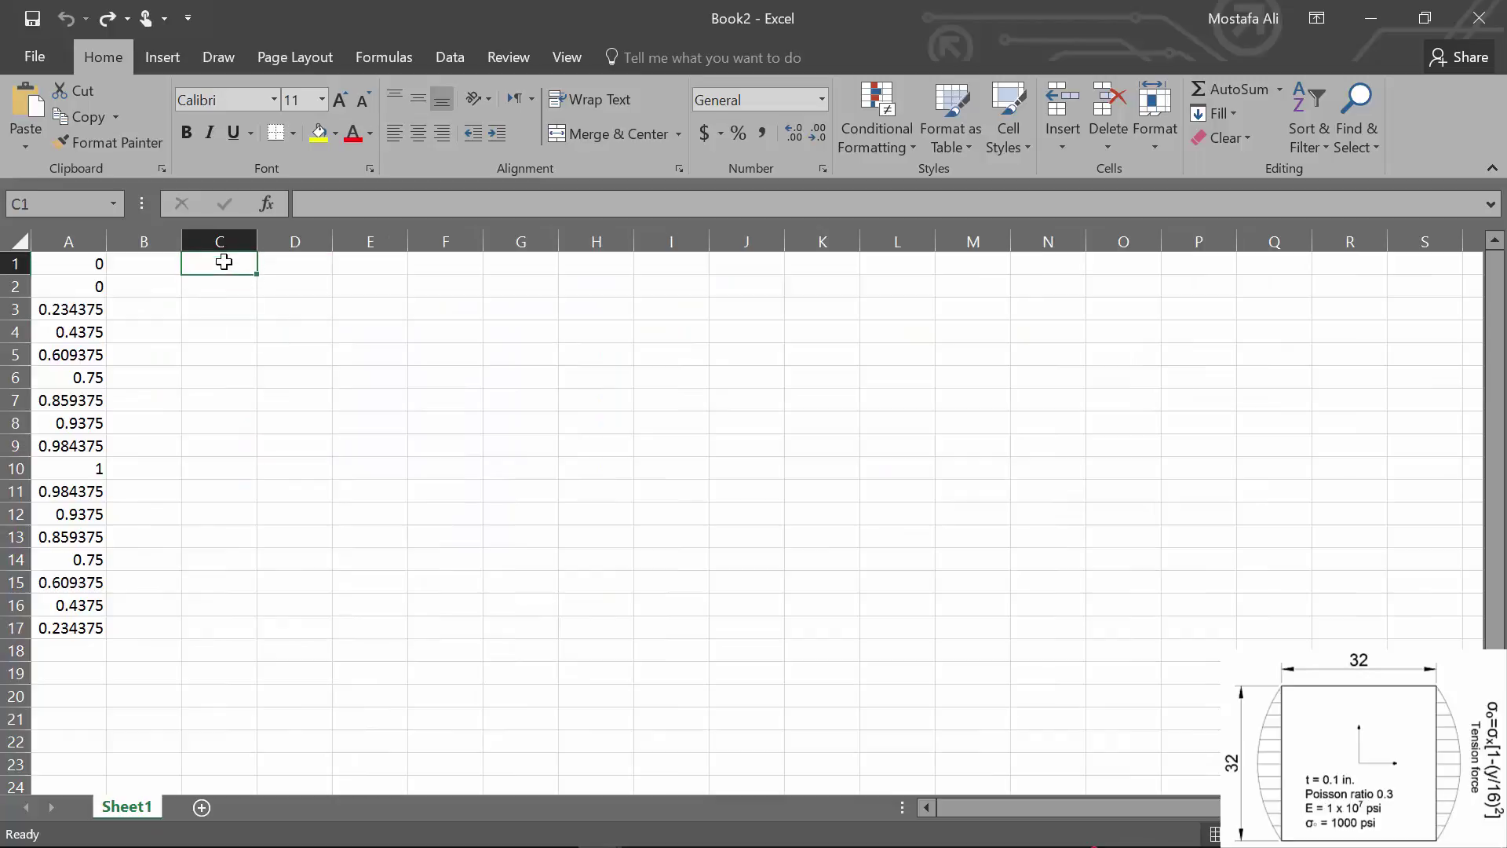
pyautogui.click(22, 146)
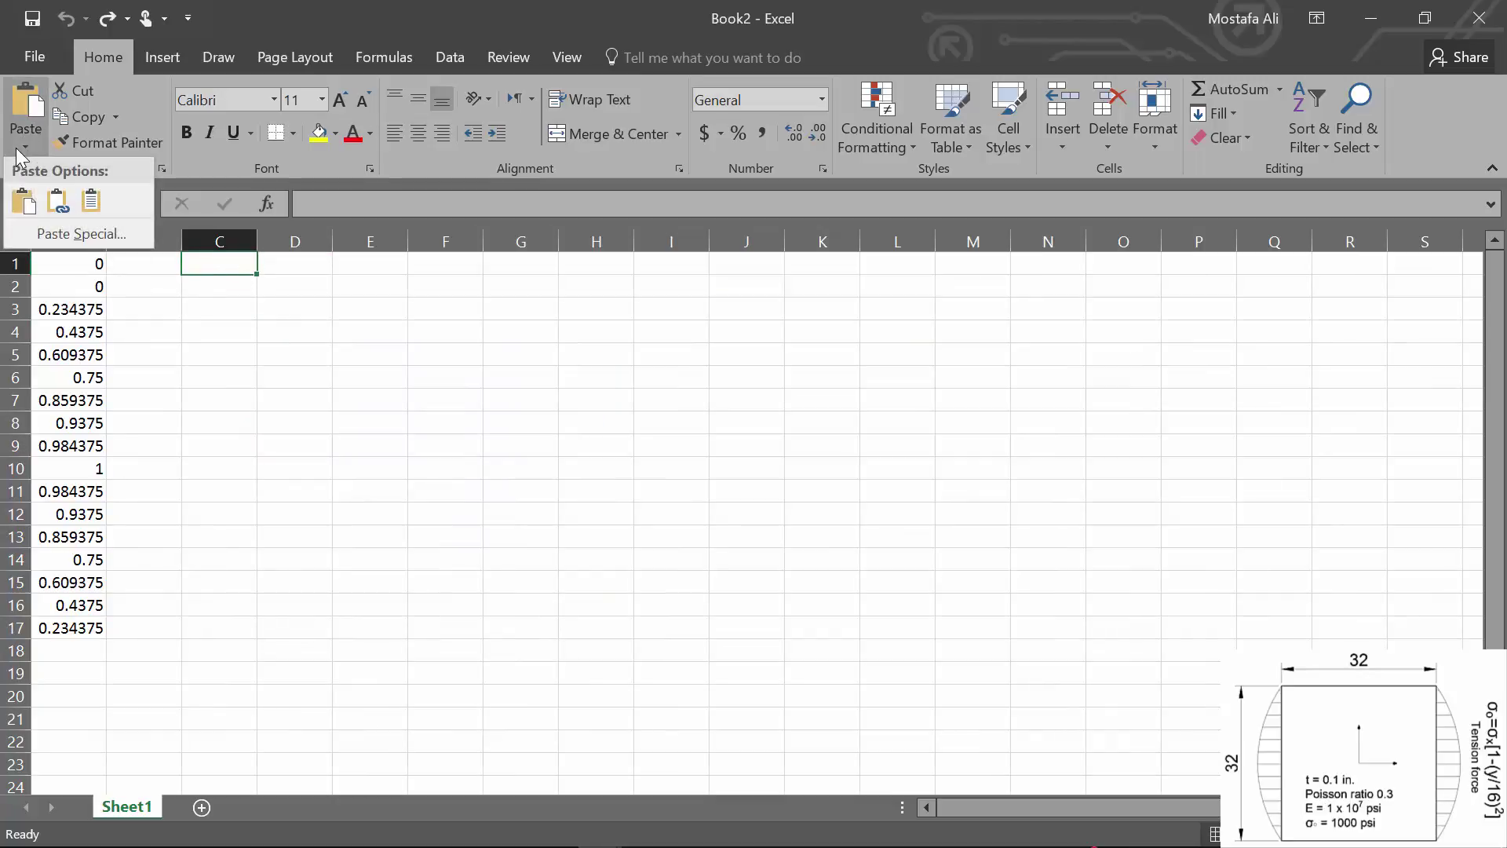
pyautogui.click(15, 201)
pyautogui.click(369, 468)
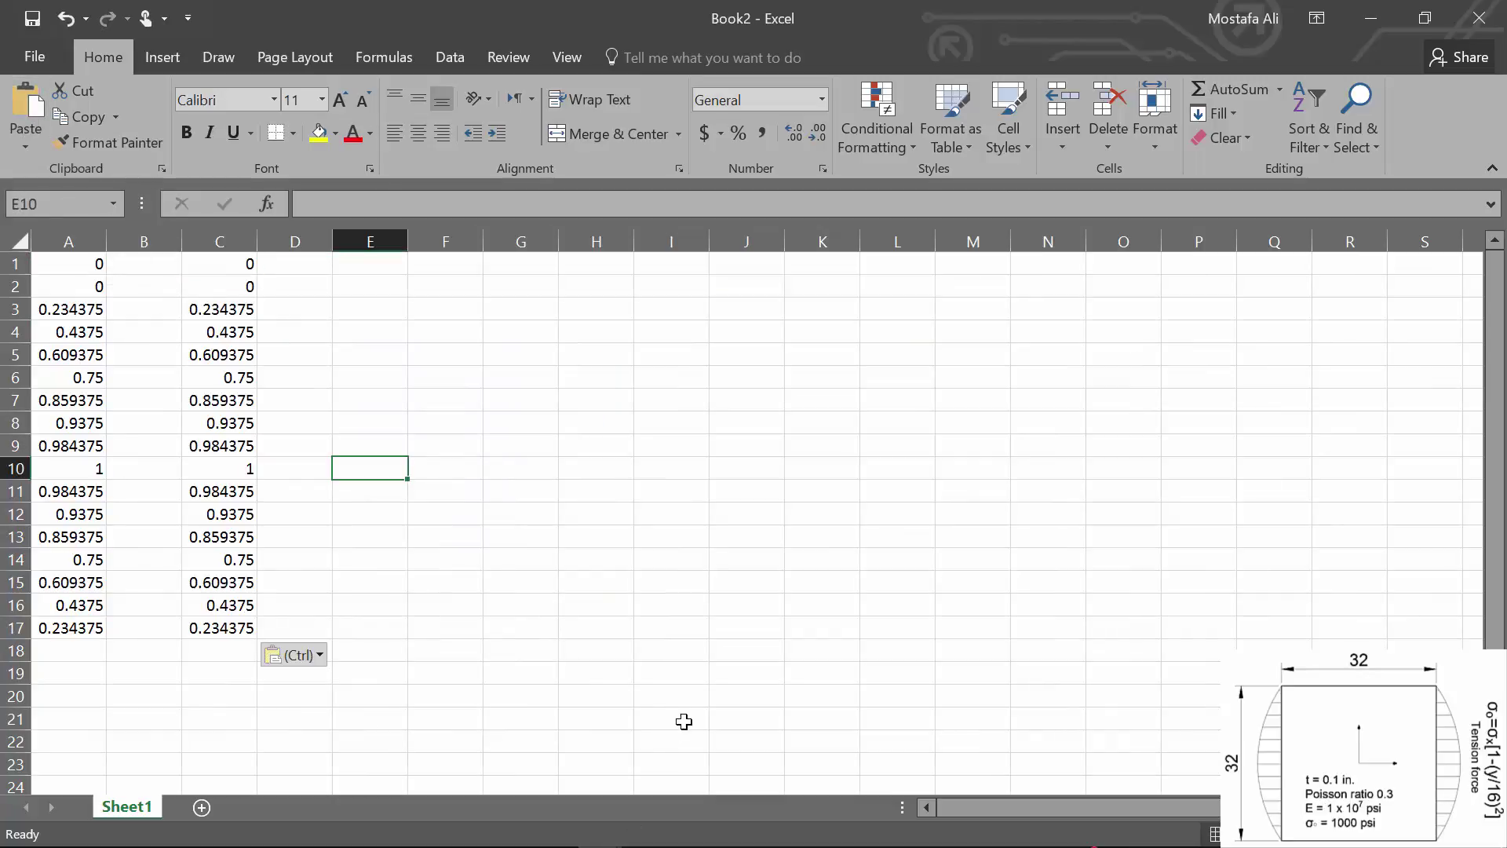
# - Switch to SAP2000, cancel the Joint Coordinates Excel session and export the Joint Pattern Assignments table to Excel
pyautogui.hotkey('alt', 'Tab')
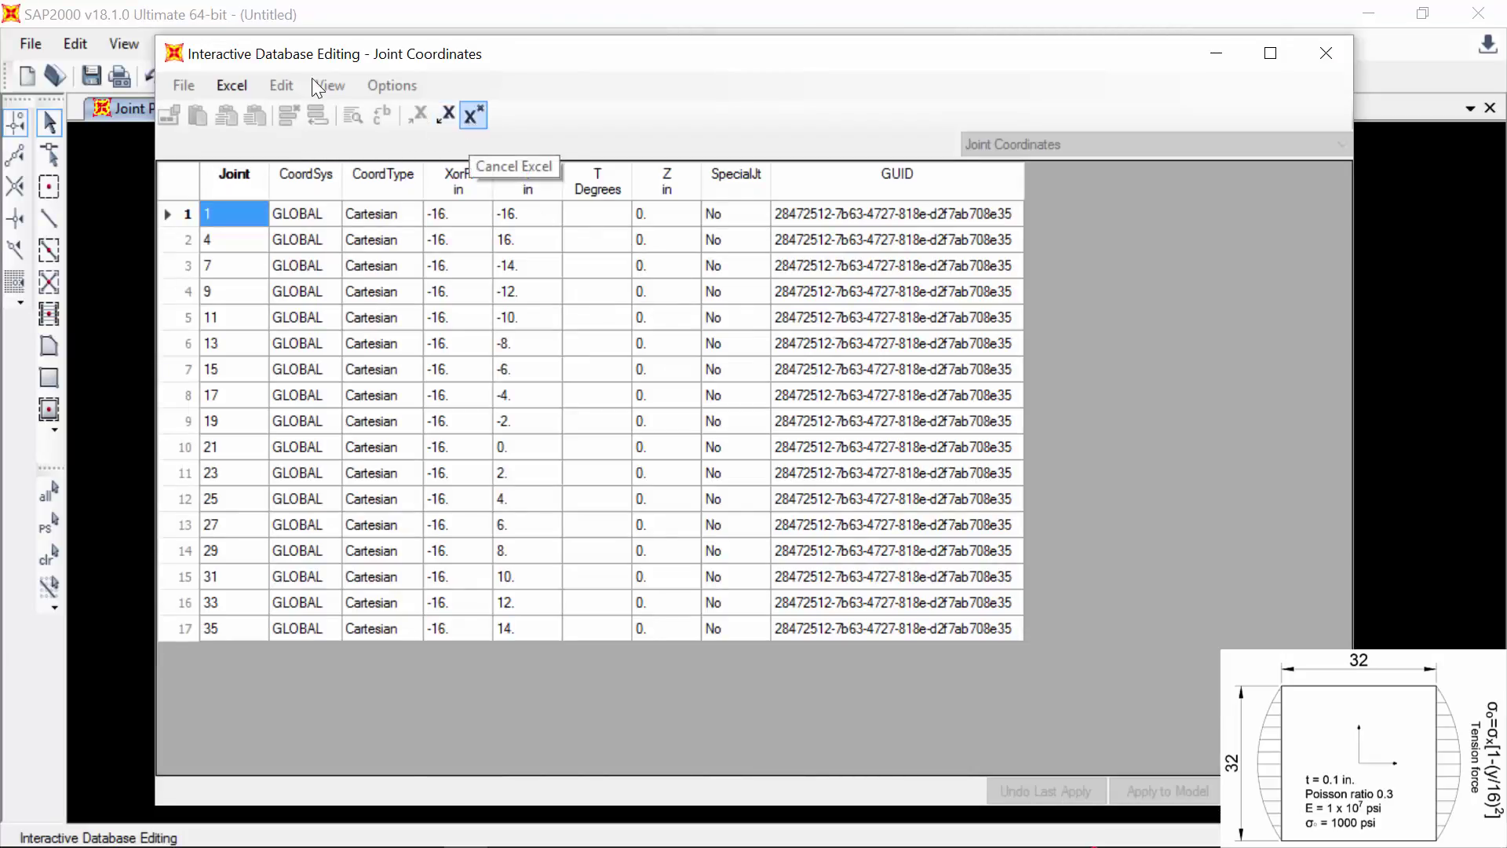
pyautogui.click(471, 116)
pyautogui.click(1075, 144)
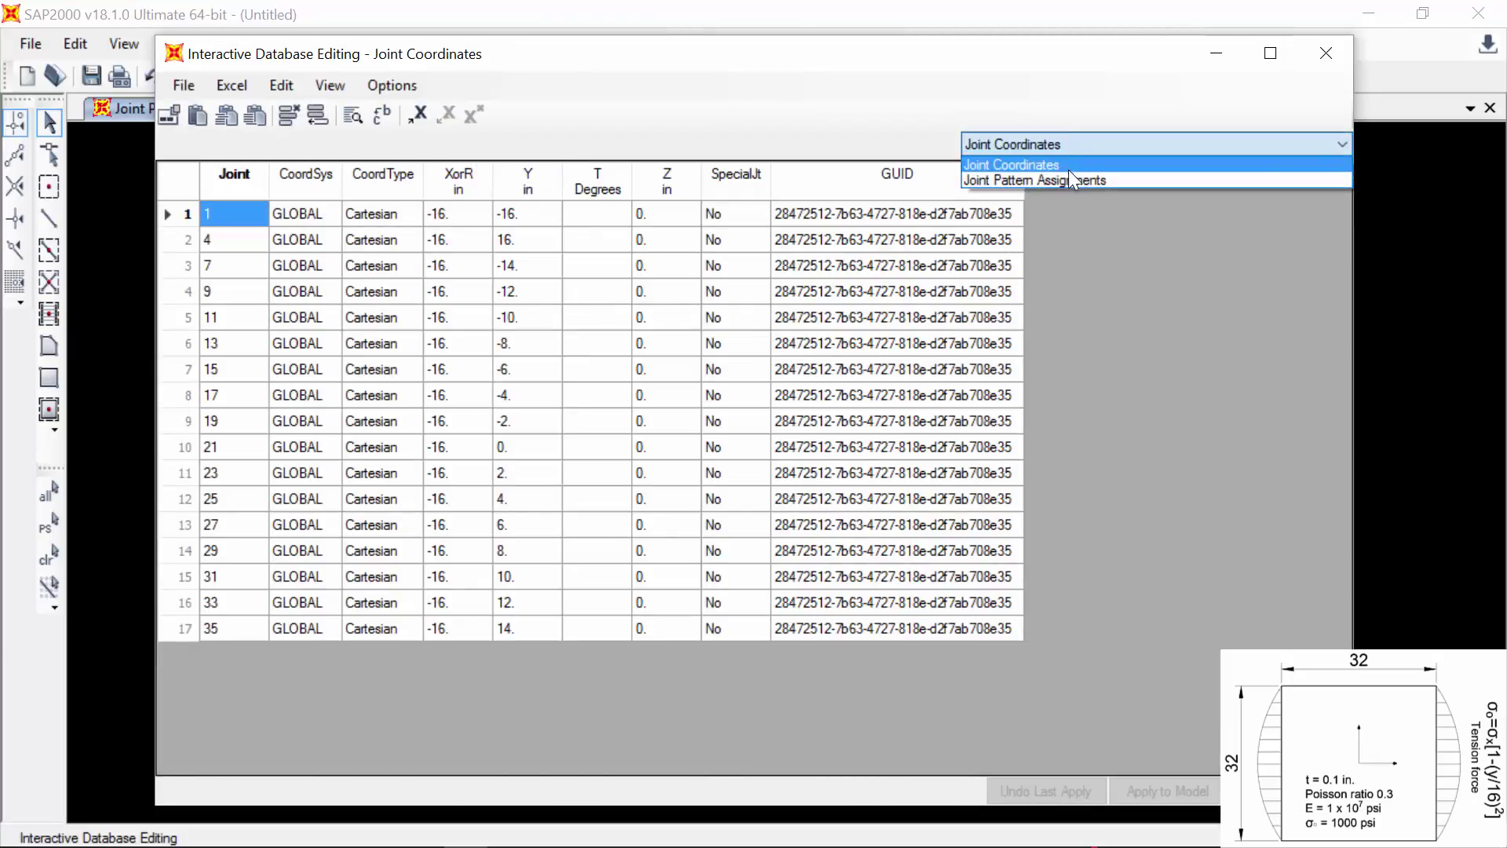
pyautogui.click(1067, 169)
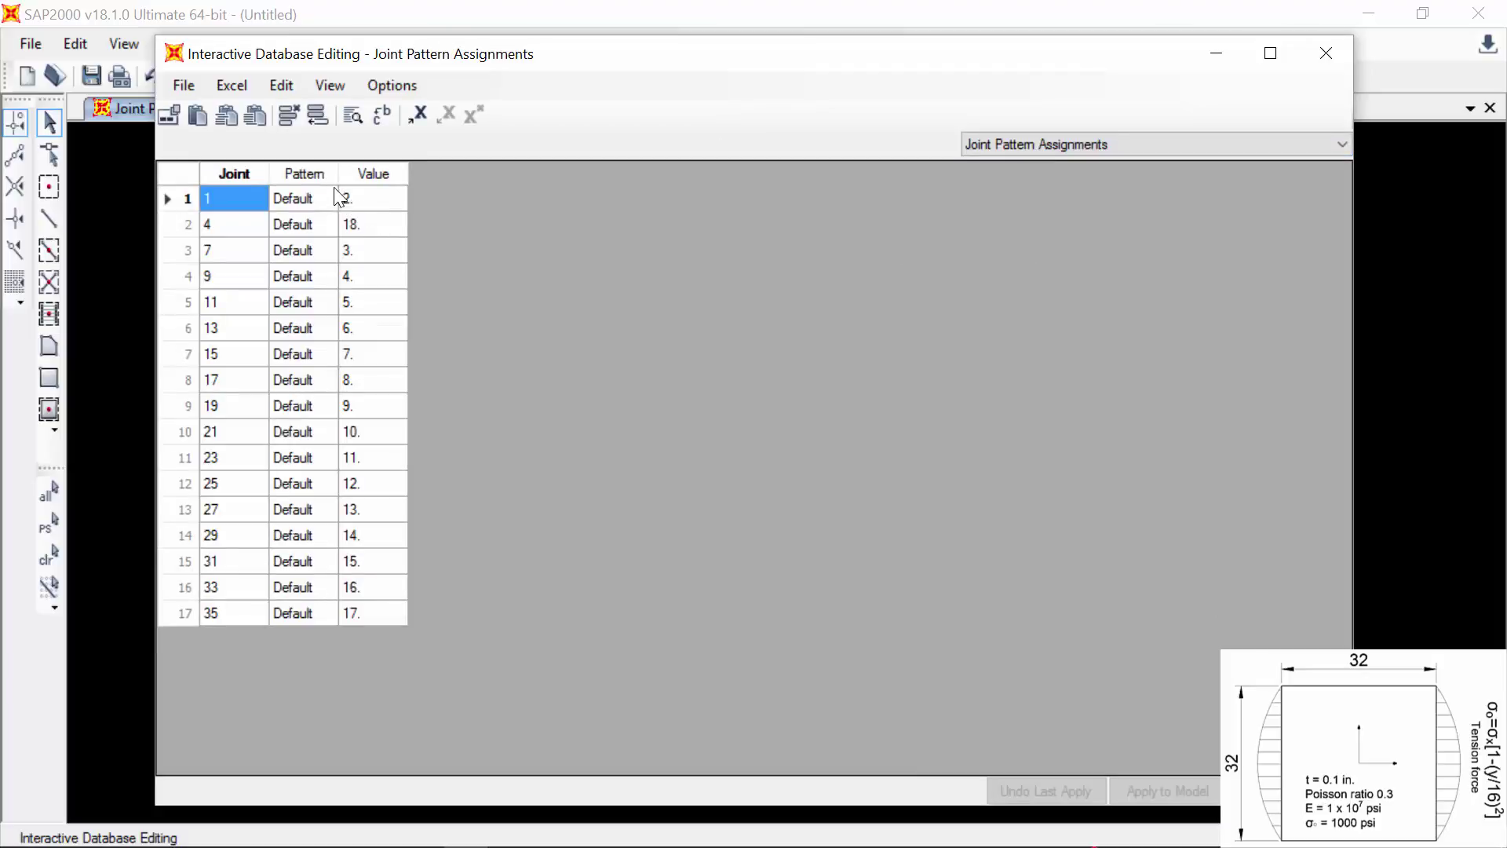
pyautogui.click(417, 115)
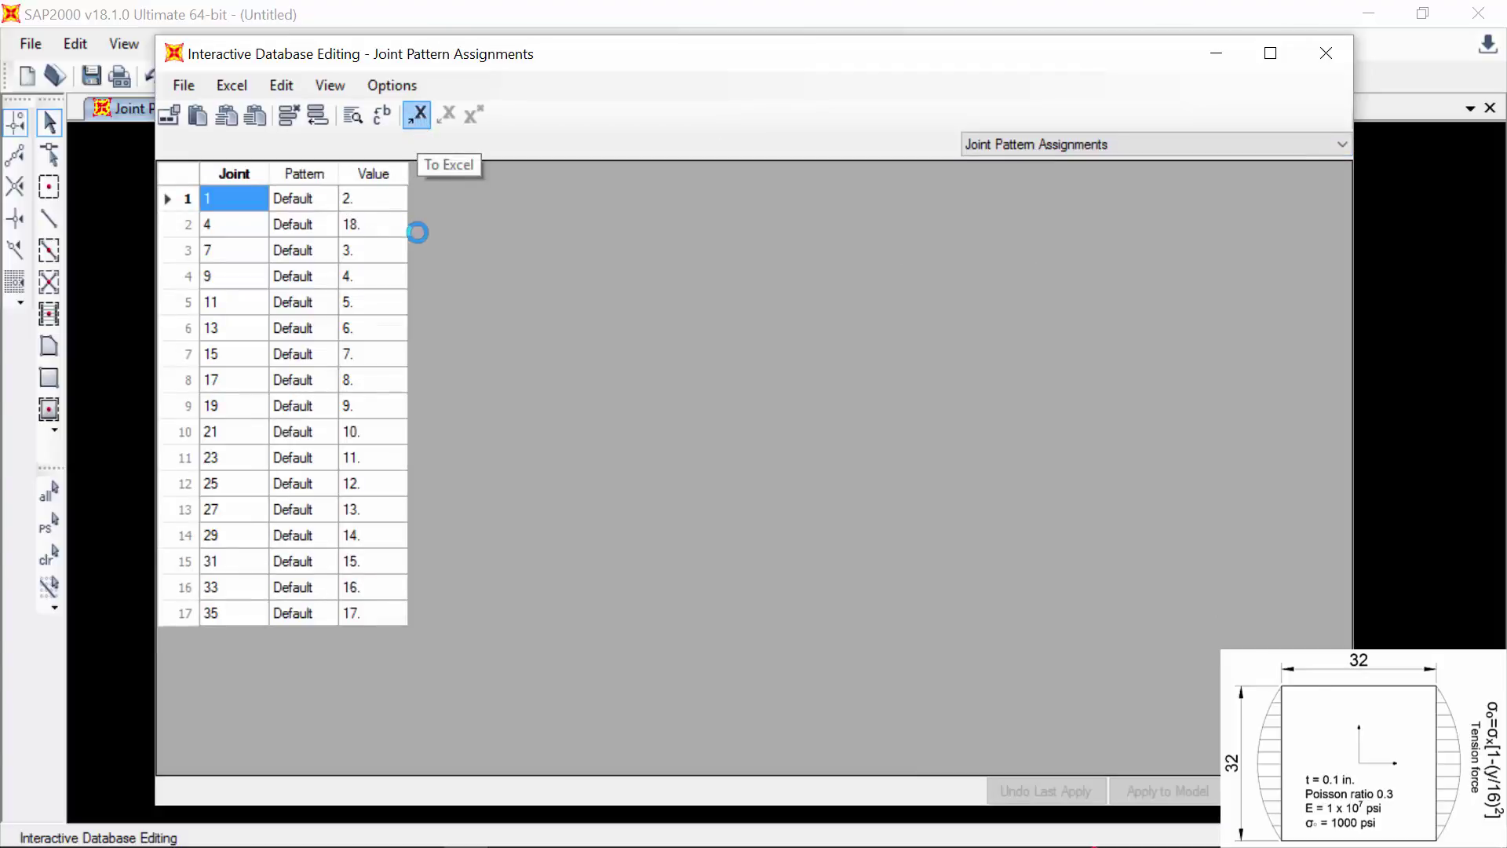
# - Paste the calculated parabolic values over the Value column C4:C20 of the Joint Pattern Assignments sheet and return to SAP2000
pyautogui.moveTo(252, 332); pyautogui.dragTo(248, 704)
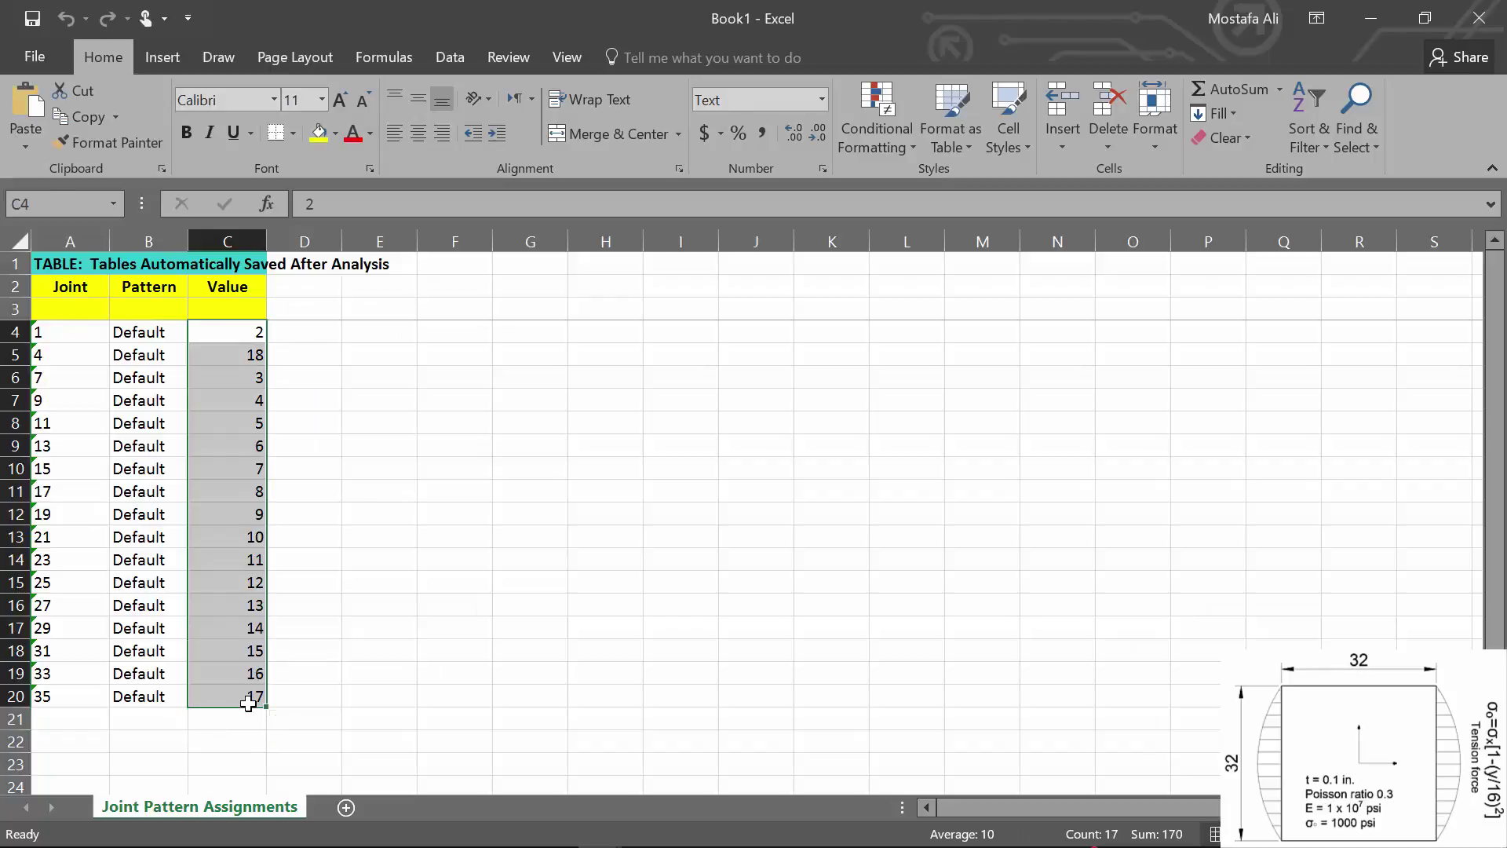
pyautogui.hotkey('ctrl', 'v')
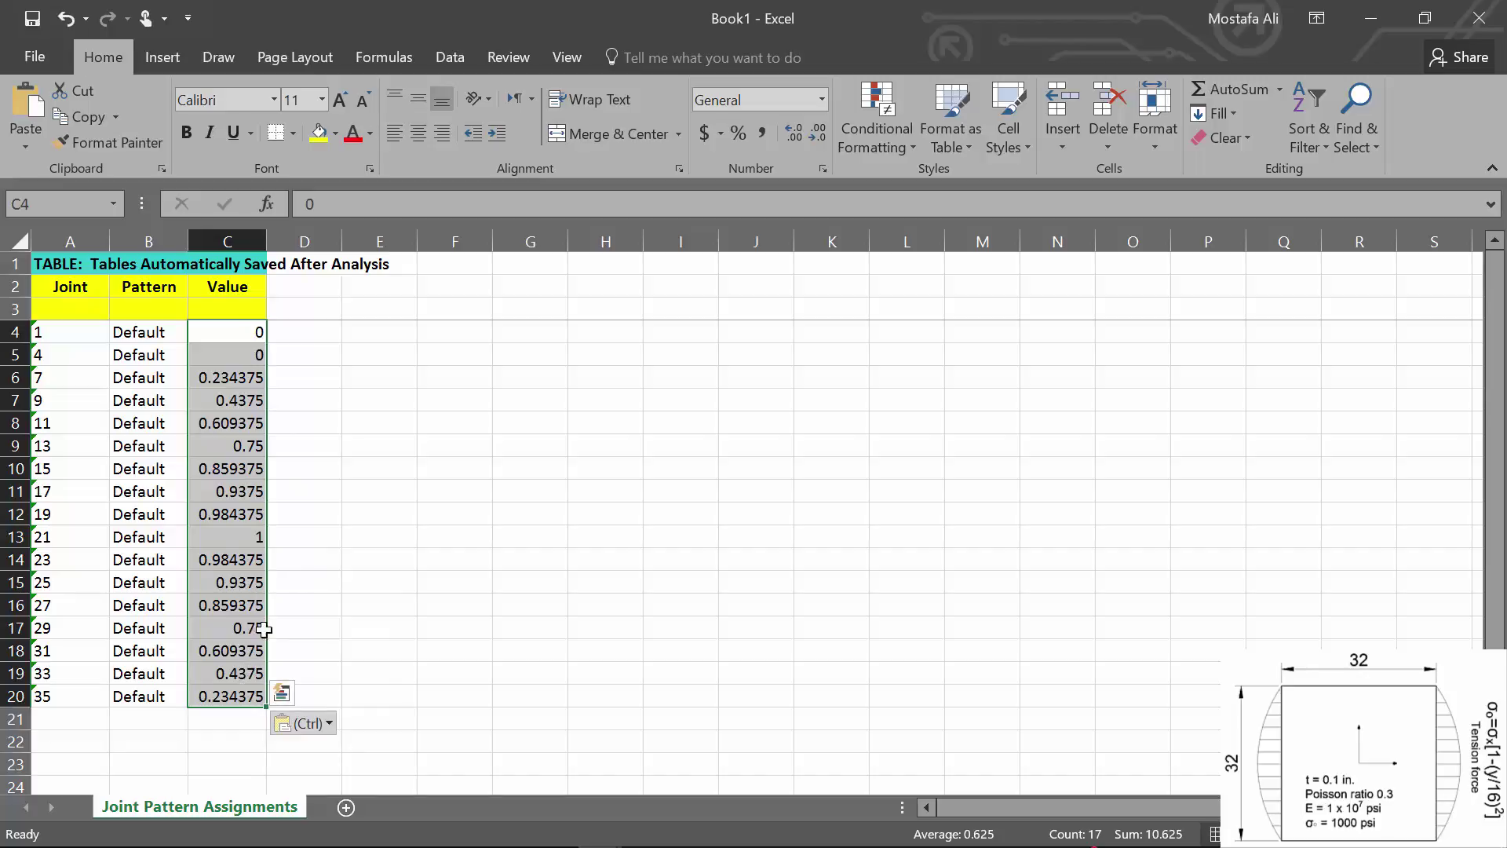
pyautogui.click(1350, 24)
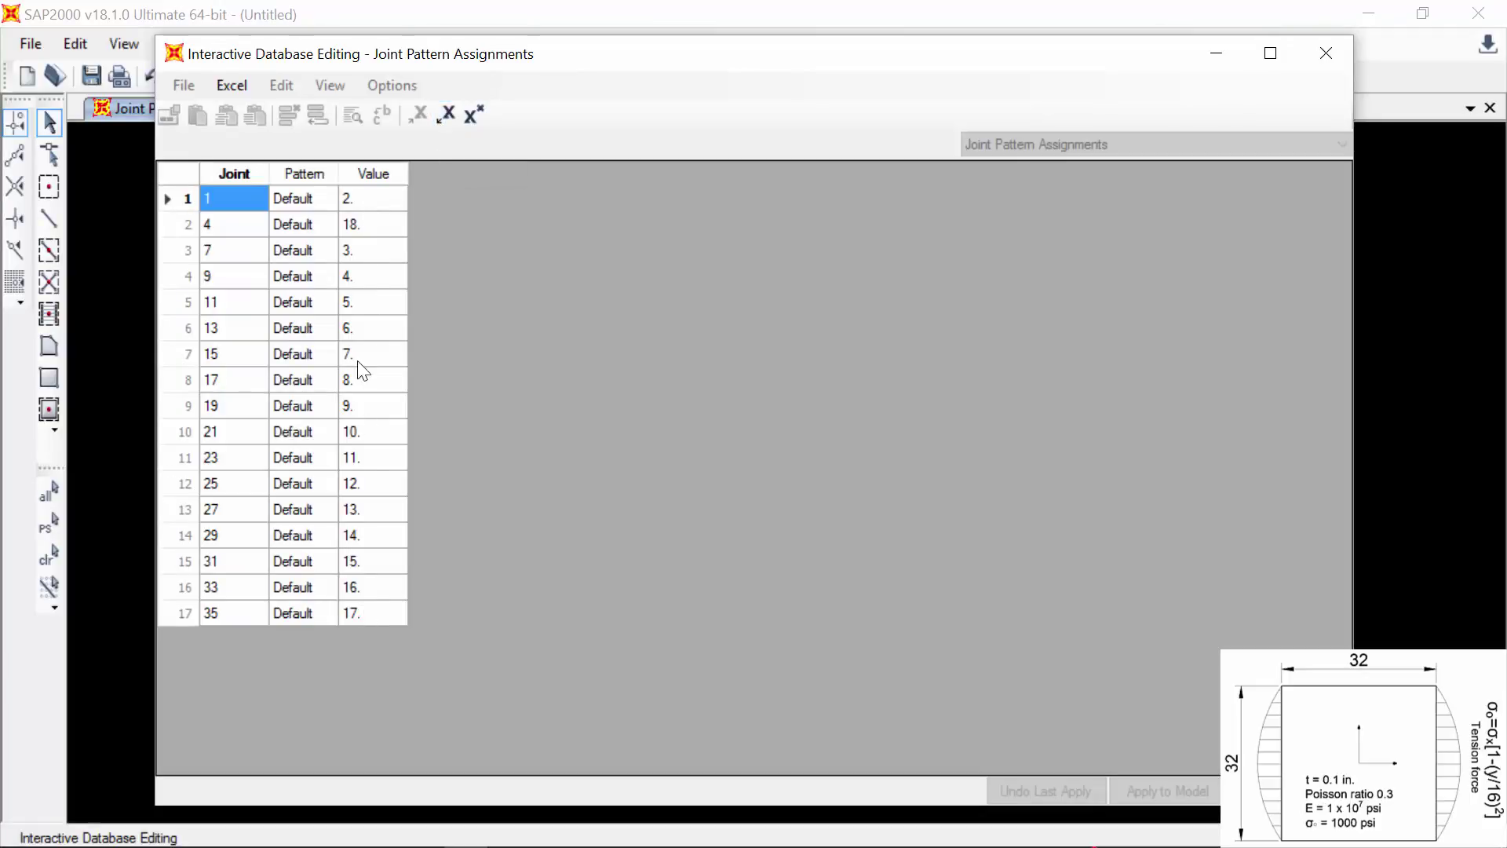
# - Bring the edited Joint Pattern Assignments back from Excel, apply them to the model and close the database editing
pyautogui.click(445, 116)
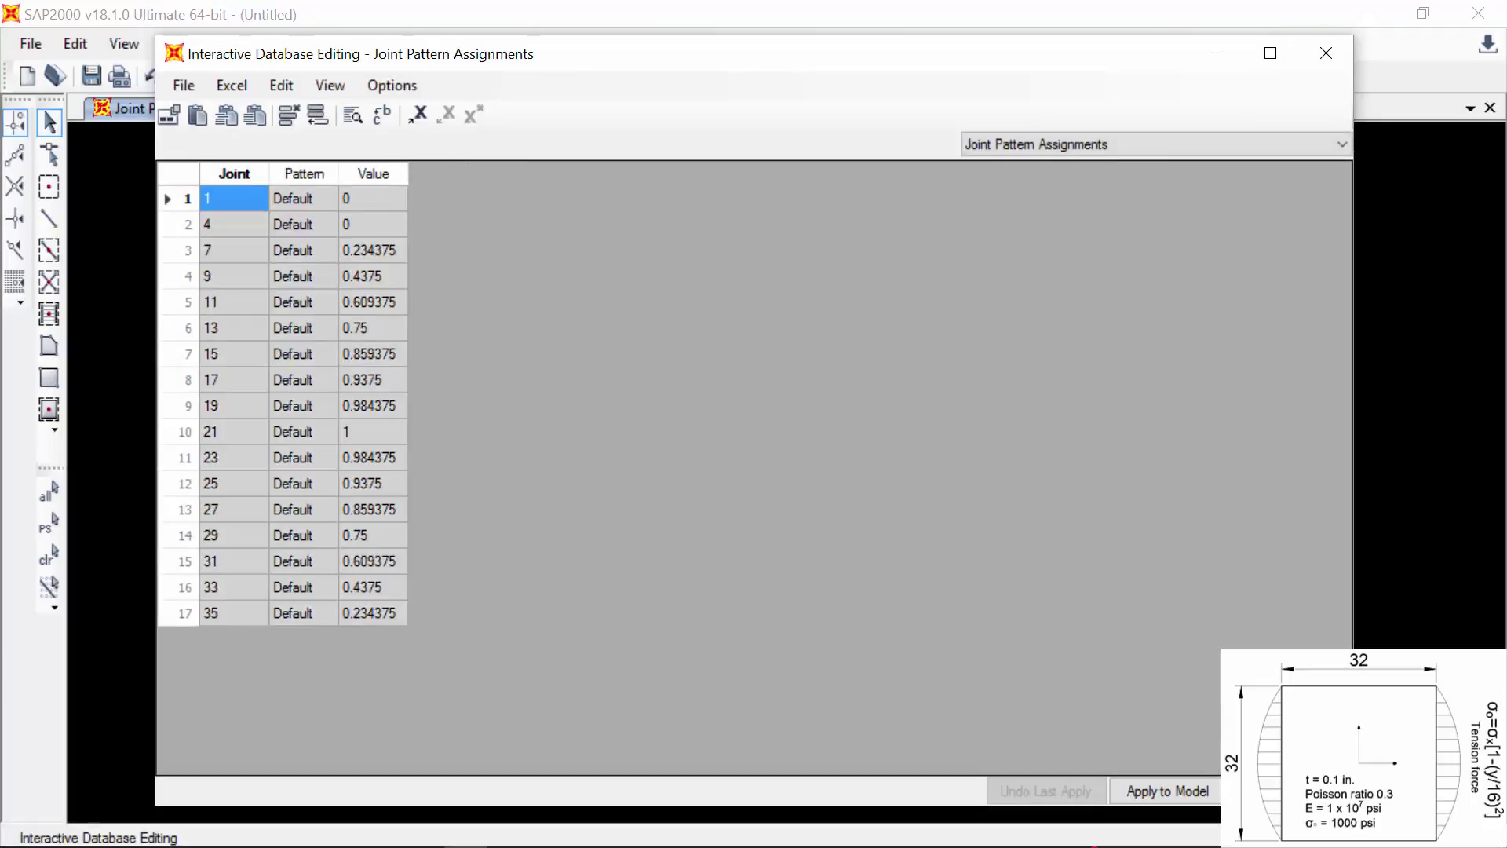
pyautogui.click(1161, 788)
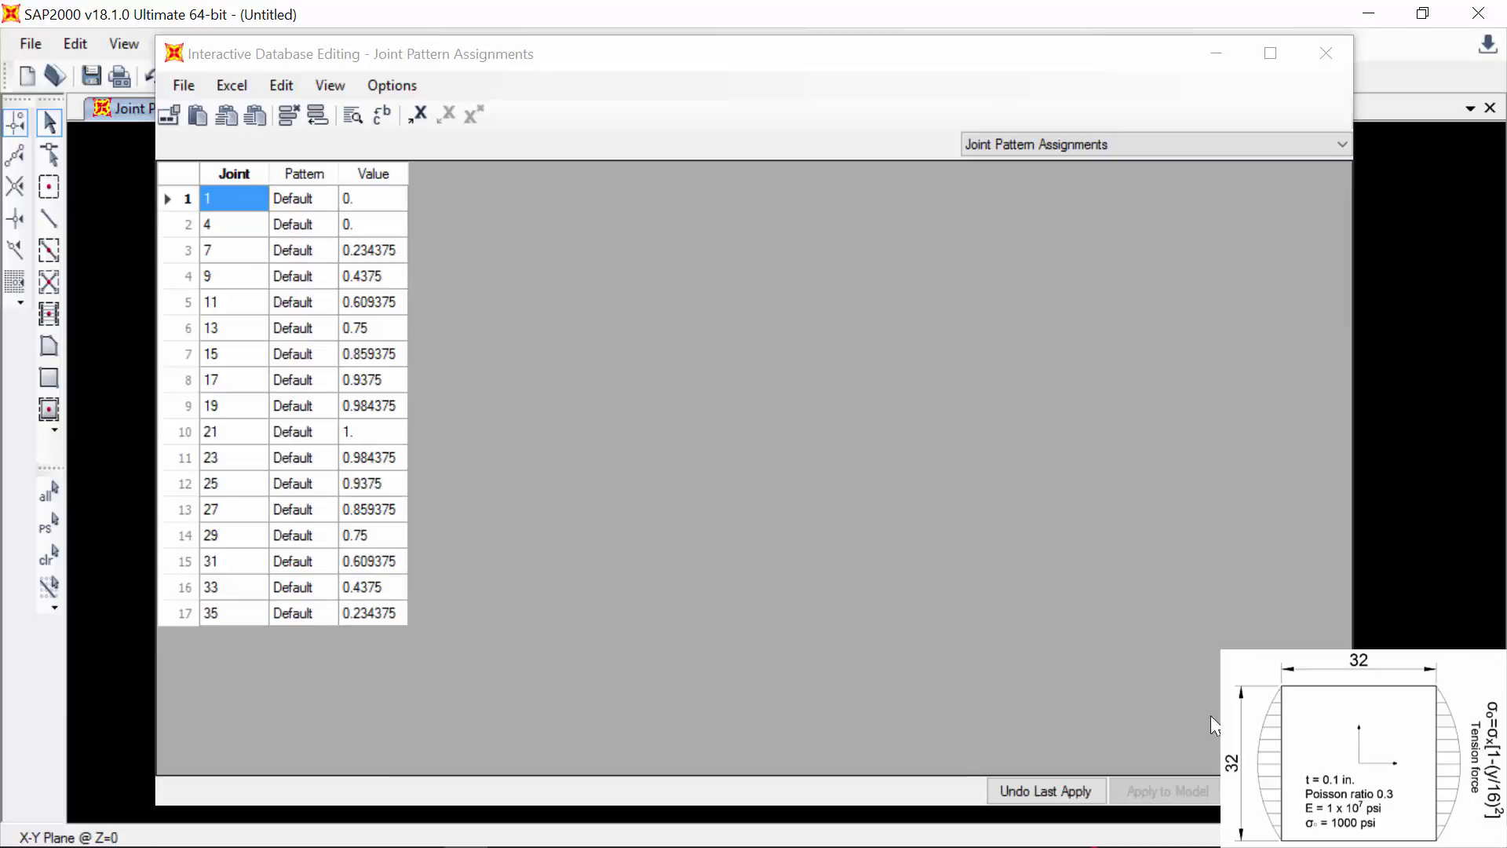
pyautogui.press('Escape')
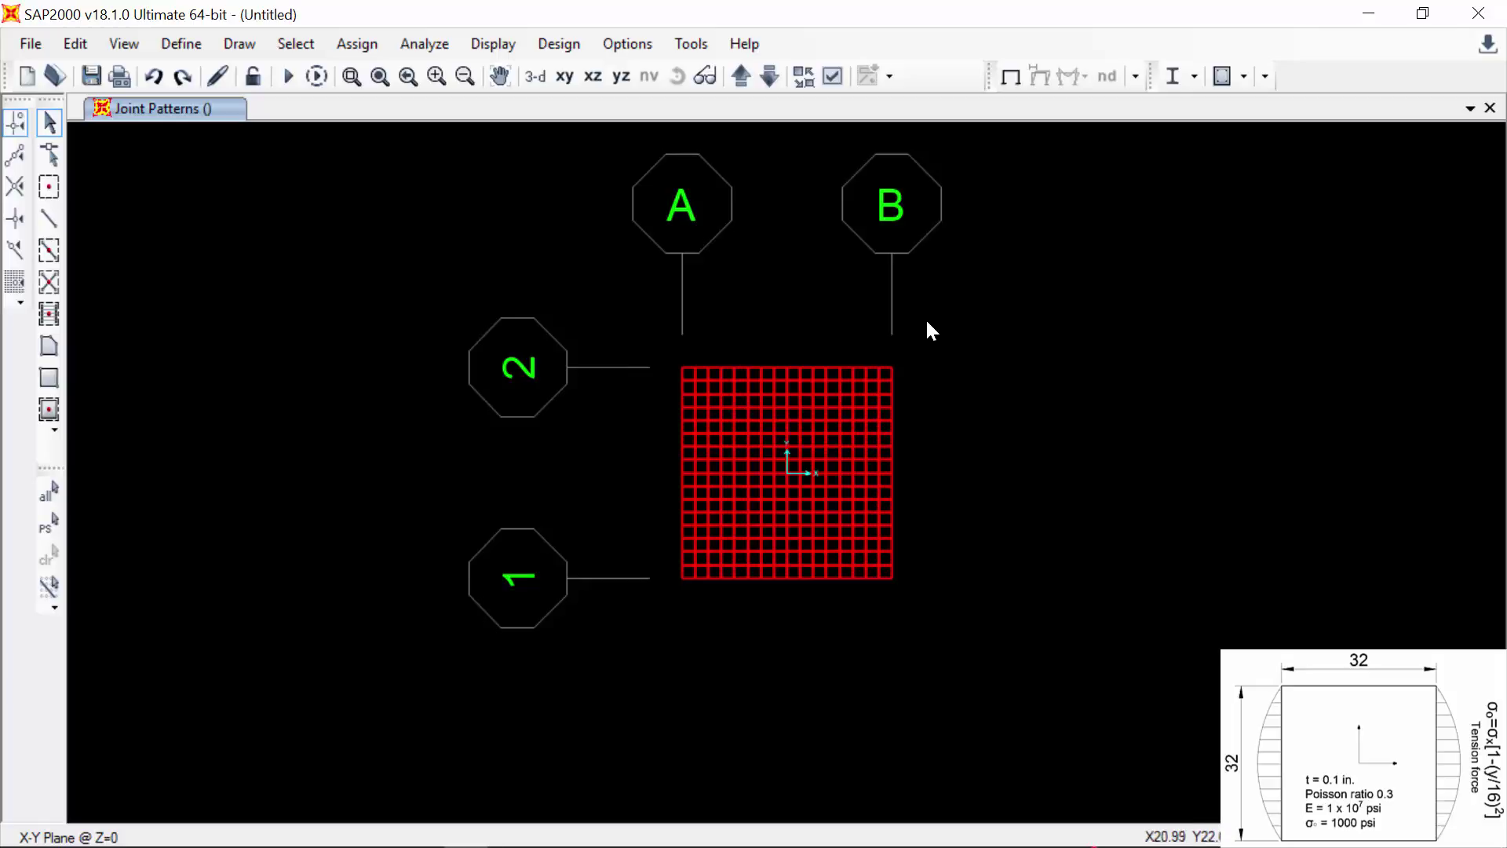
# - Assign a DEAD surface pressure to edge face 2 of the grid line B elements, using the Default joint pattern with multiplier 1000
pyautogui.moveTo(925, 317); pyautogui.dragTo(887, 632)
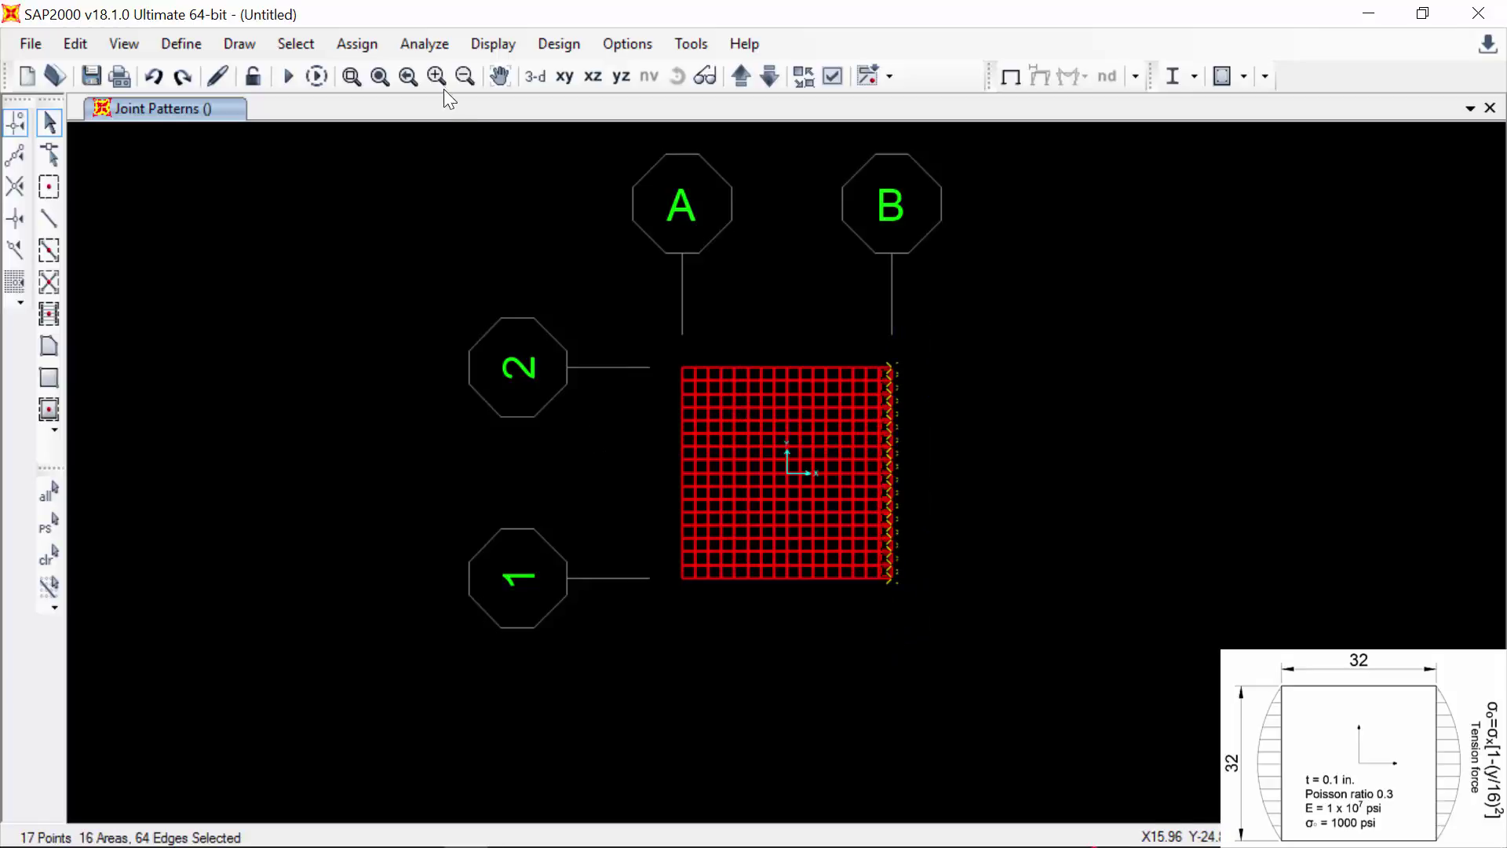
pyautogui.click(358, 43)
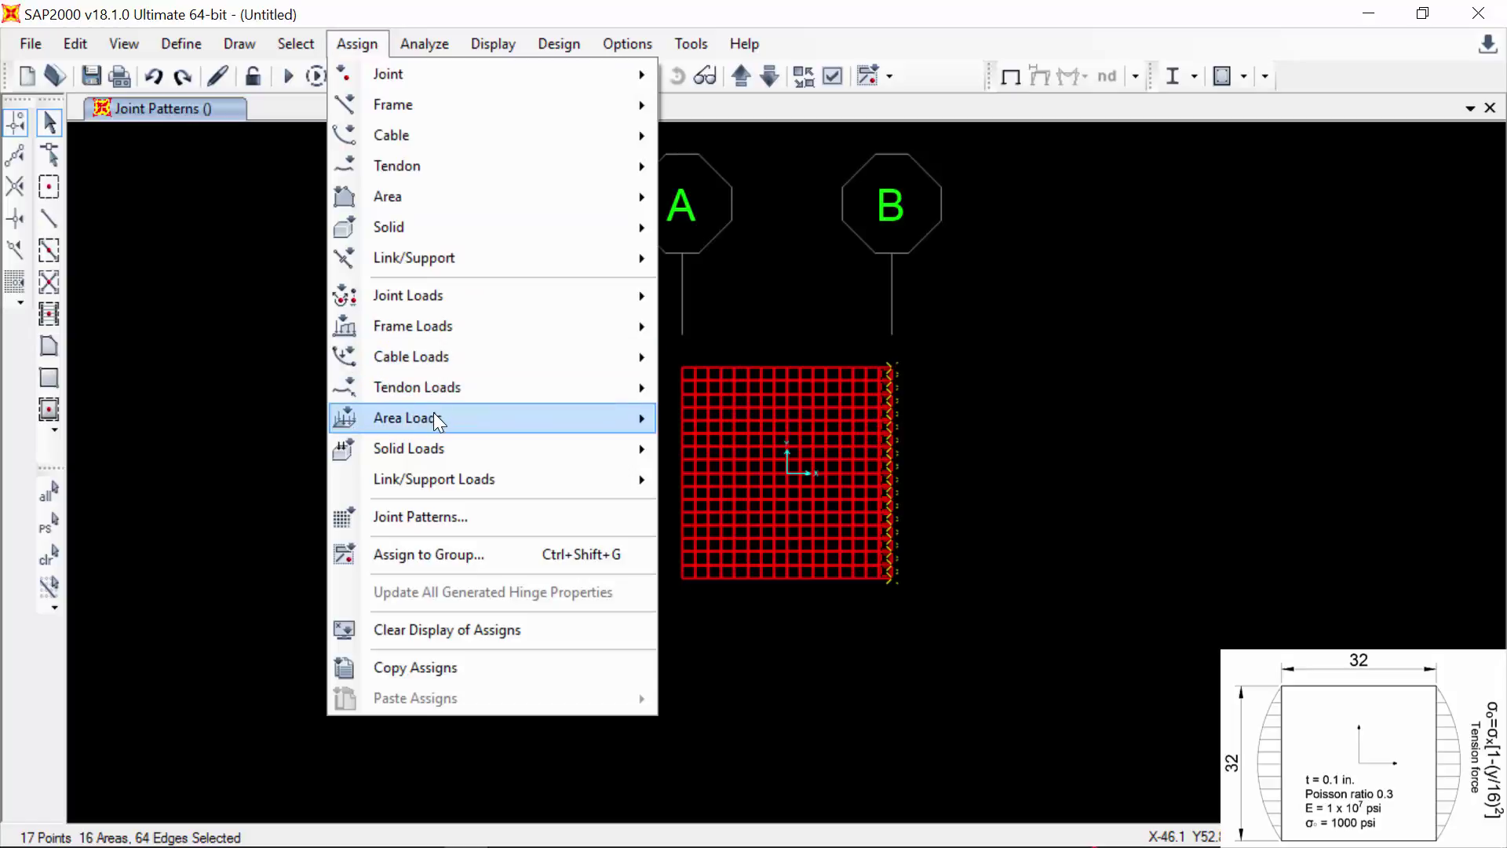
pyautogui.moveTo(433, 412)
pyautogui.click(759, 510)
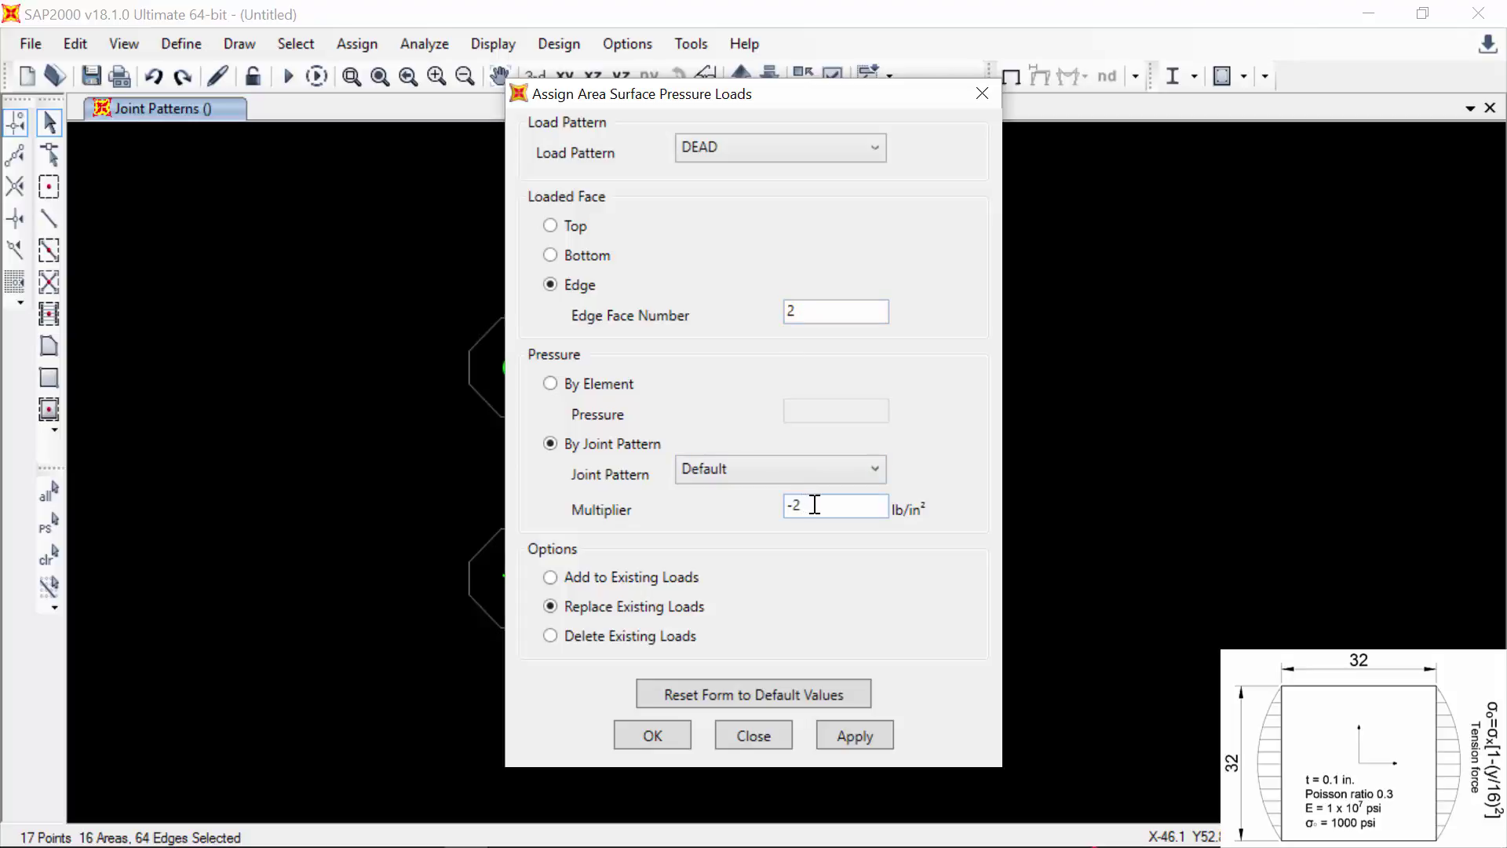
pyautogui.moveTo(813, 504); pyautogui.dragTo(783, 509)
pyautogui.write('1000')
pyautogui.press('Return')
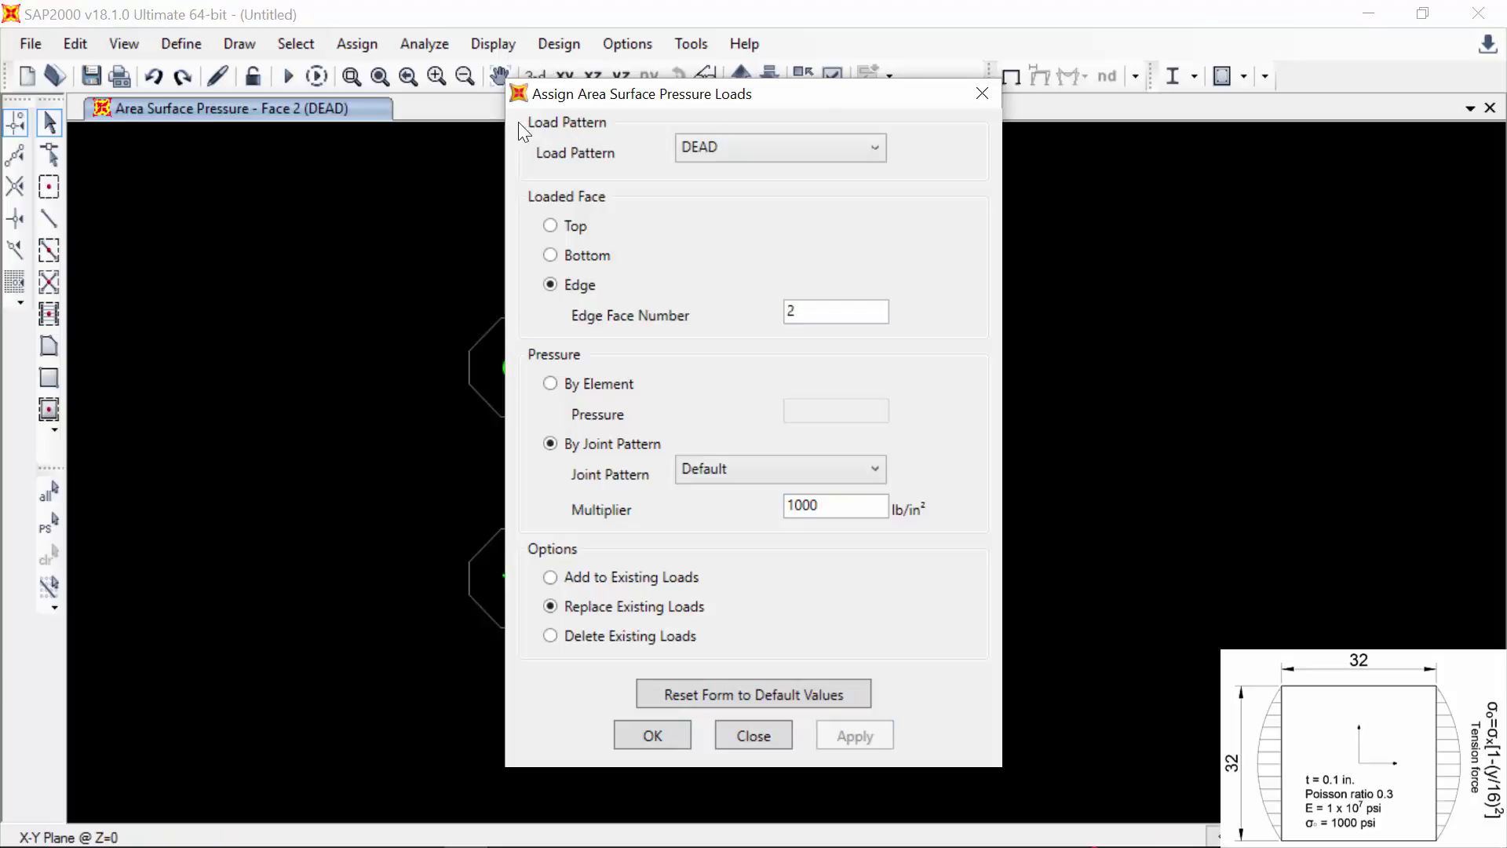
# - Assign the same Default joint pattern surface pressure, multiplier 1000, to edge face 4 of the elements along grid line A
pyautogui.moveTo(798, 95); pyautogui.dragTo(423, 88)
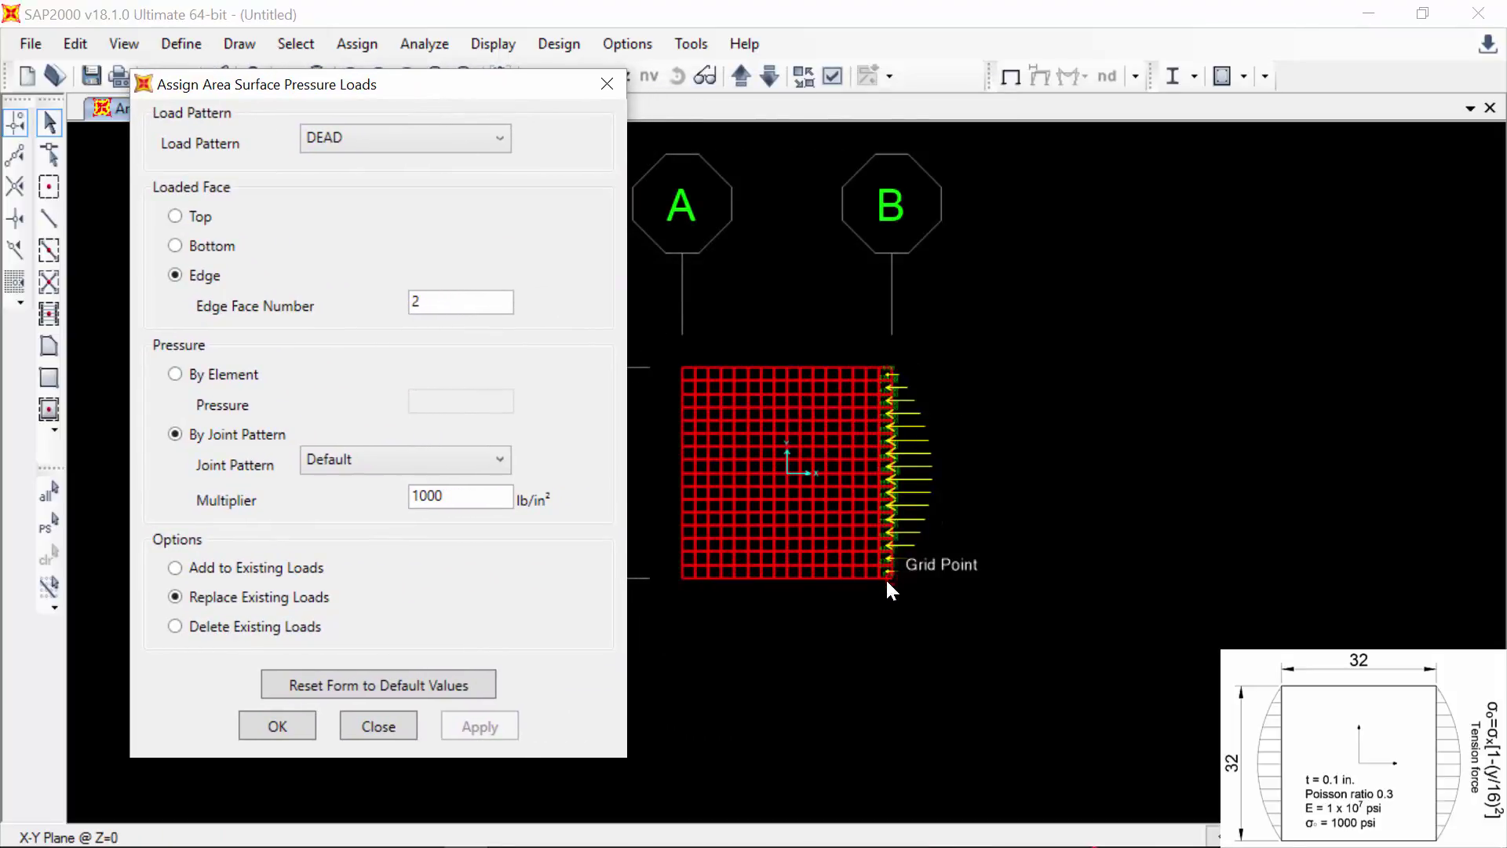
pyautogui.moveTo(691, 349); pyautogui.dragTo(889, 368, button='middle')
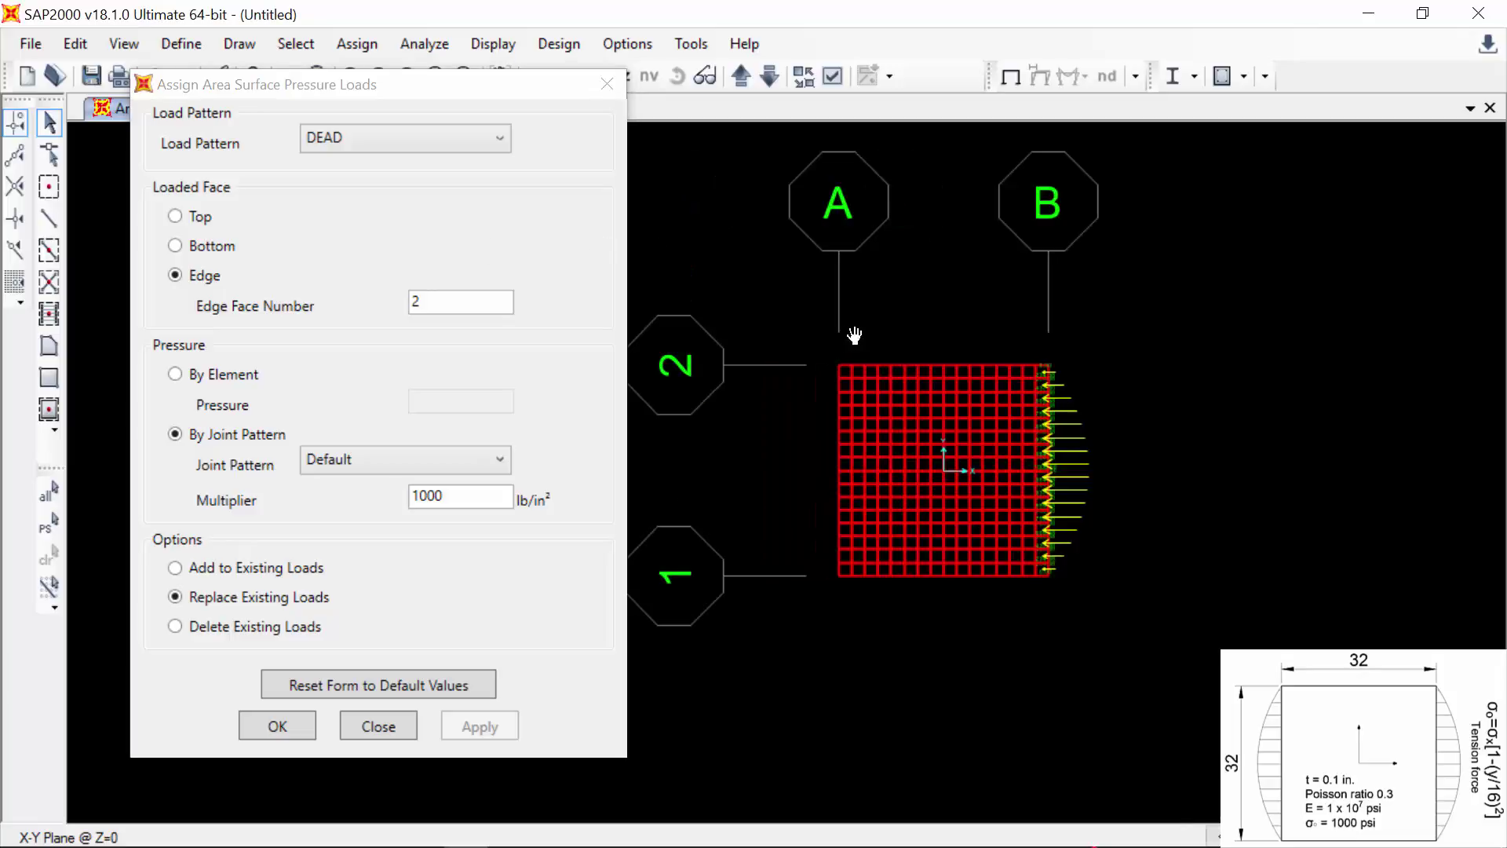
pyautogui.moveTo(820, 353); pyautogui.dragTo(802, 590)
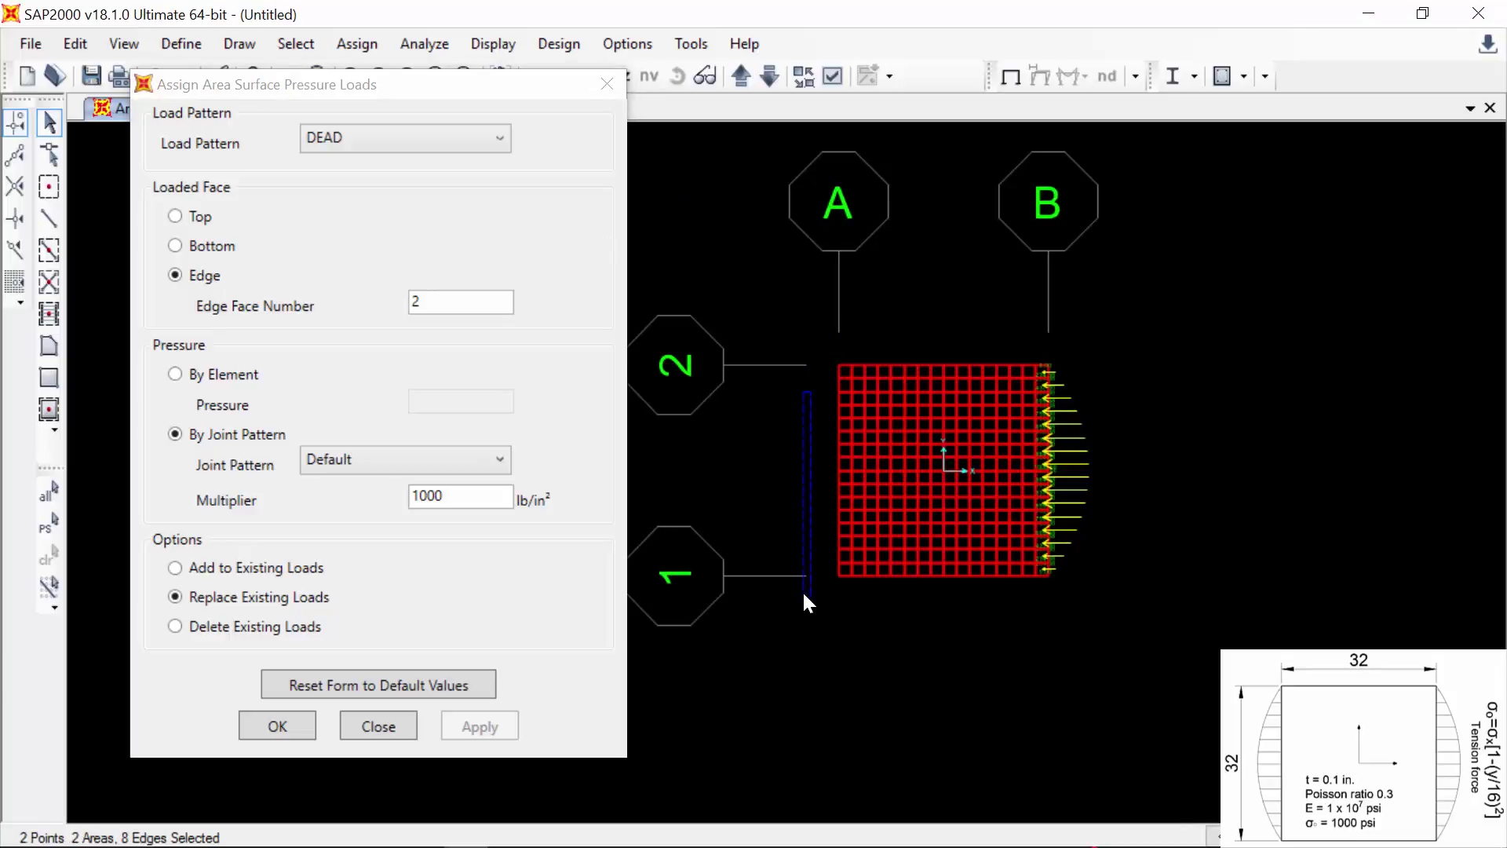
pyautogui.click(373, 302)
pyautogui.write('4')
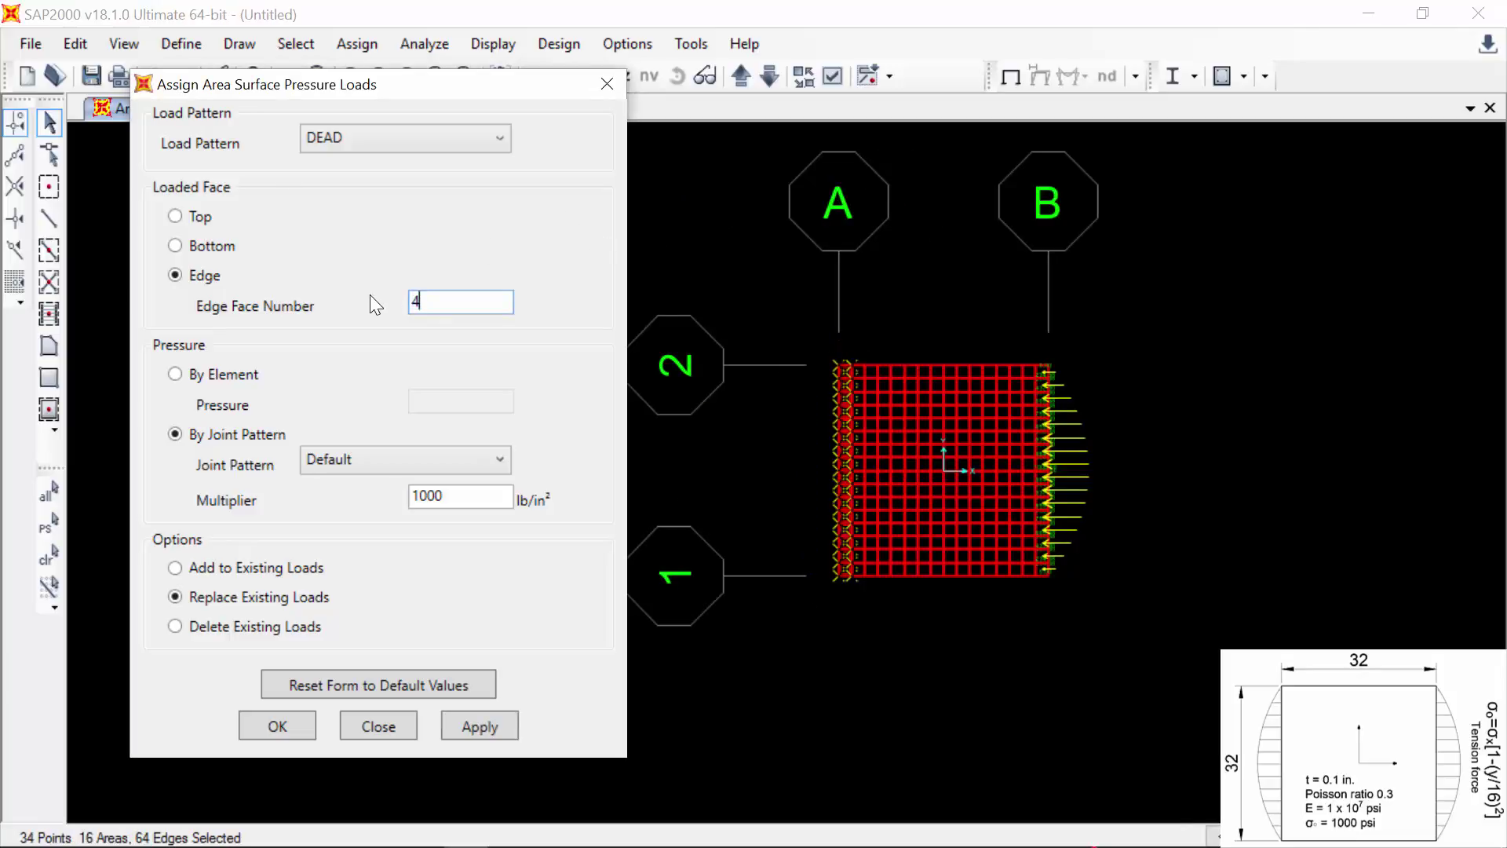
pyautogui.click(459, 718)
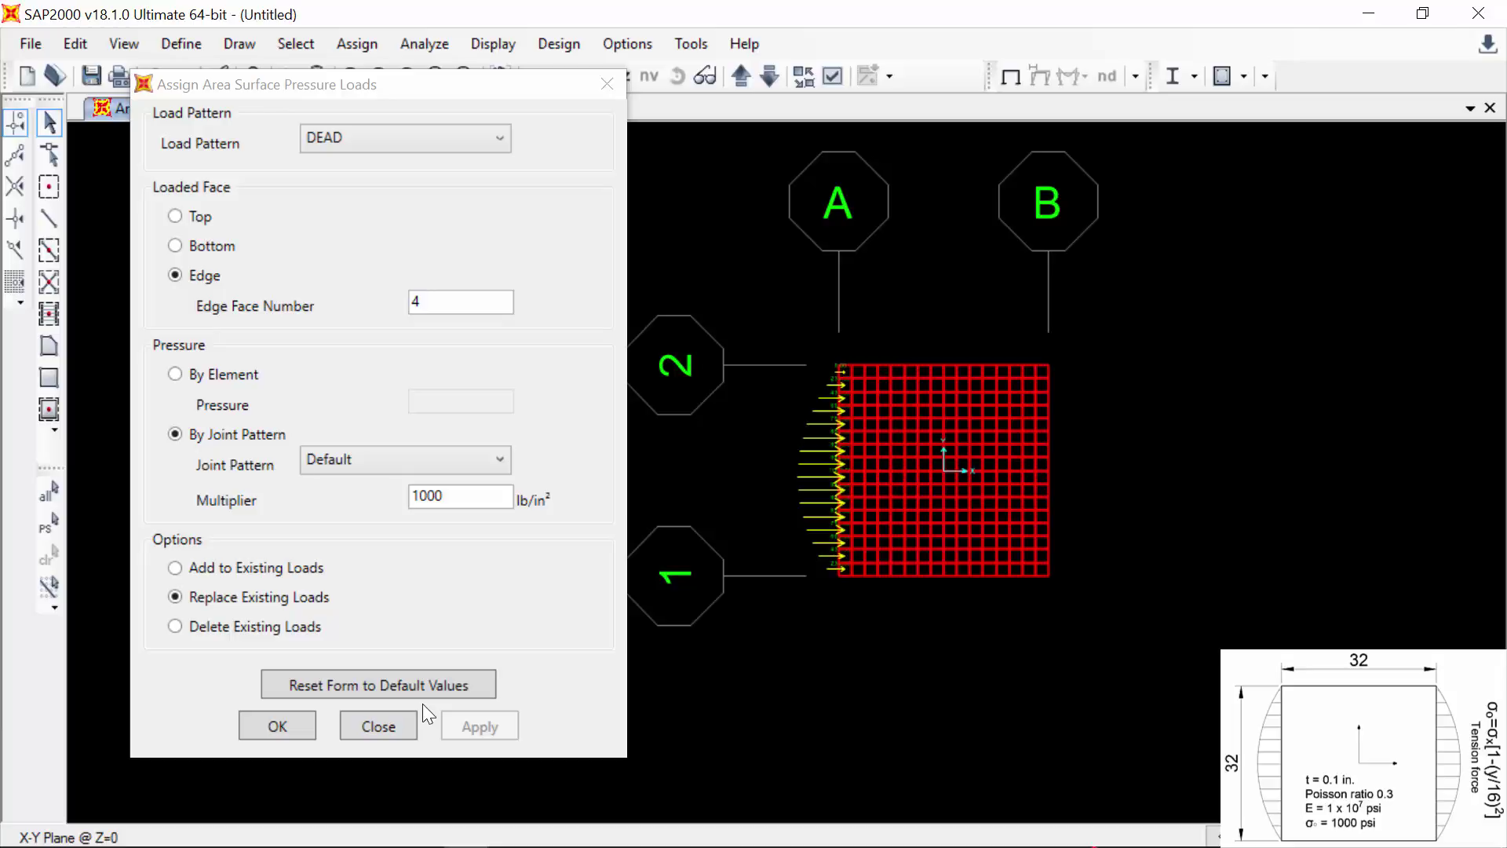
pyautogui.click(379, 721)
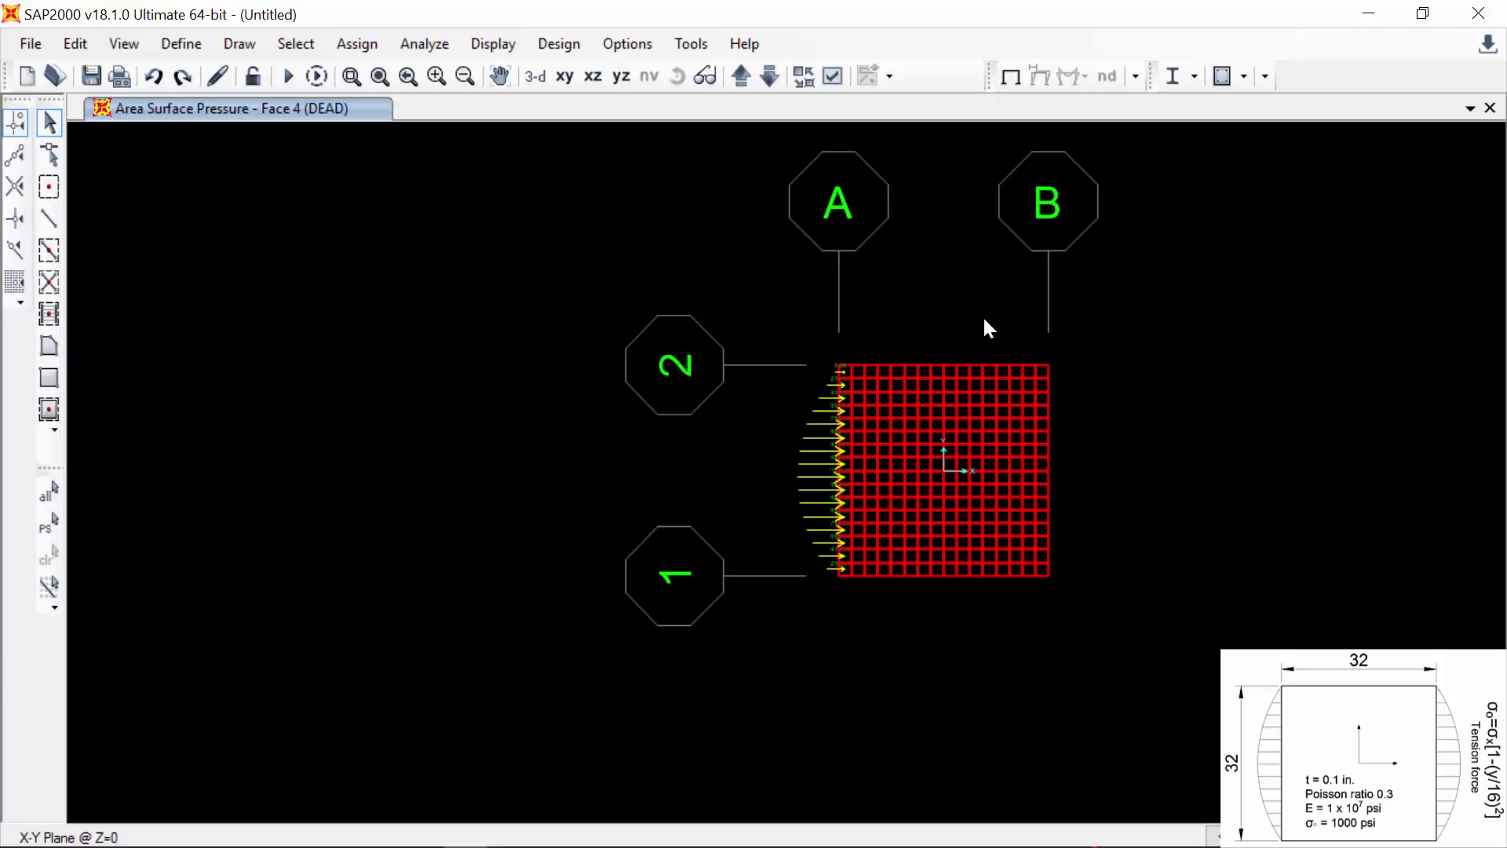
# - Assign joint restraints along the plate's vertical centre line, clearing Translation 2, Translation 3 and Rotation about 3
pyautogui.click(376, 76)
pyautogui.moveTo(883, 305); pyautogui.dragTo(1023, 654)
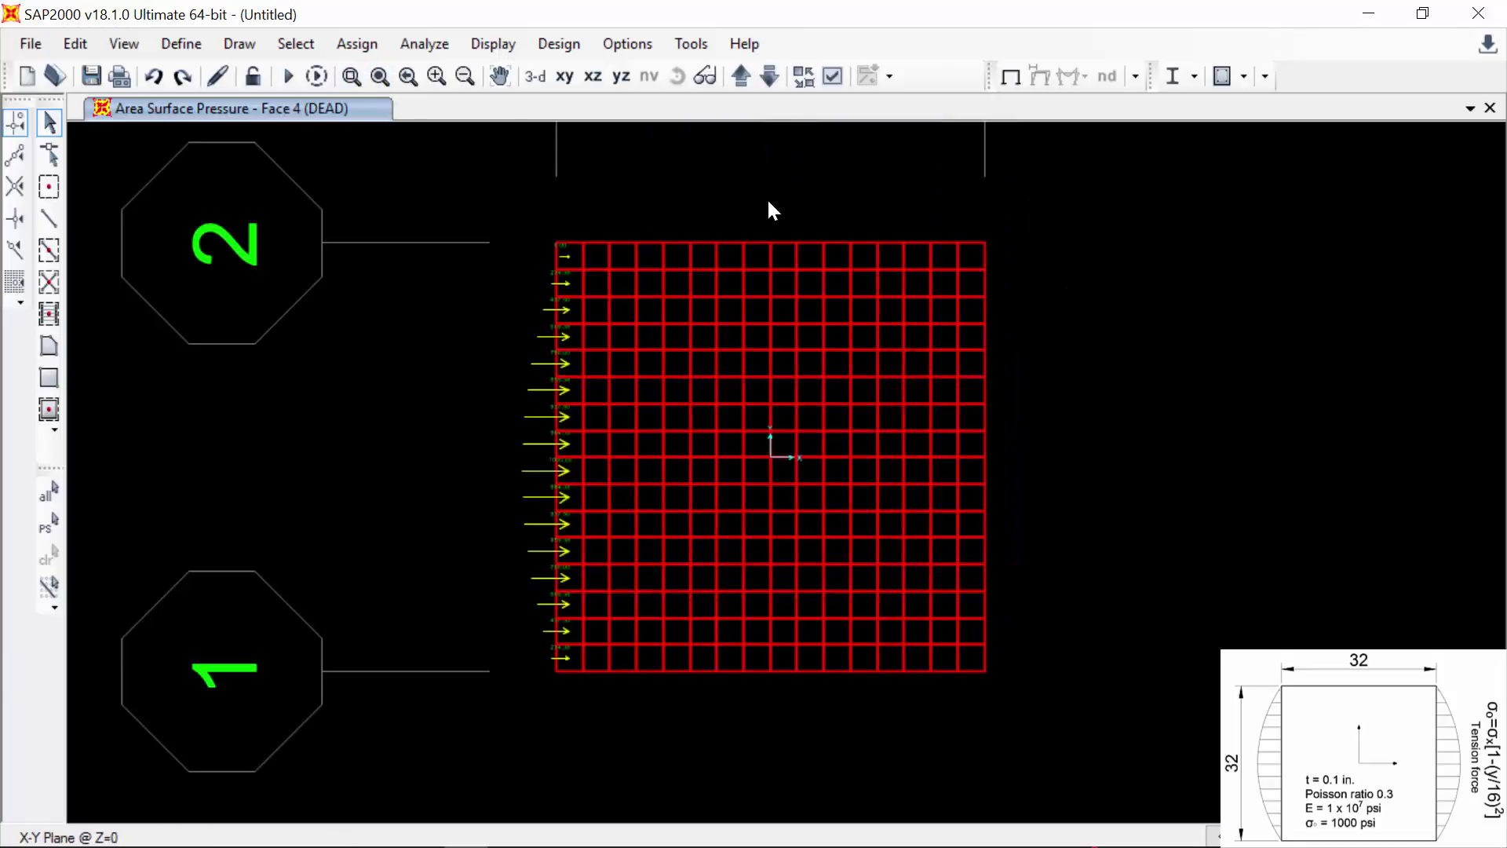
pyautogui.moveTo(763, 202); pyautogui.dragTo(775, 687)
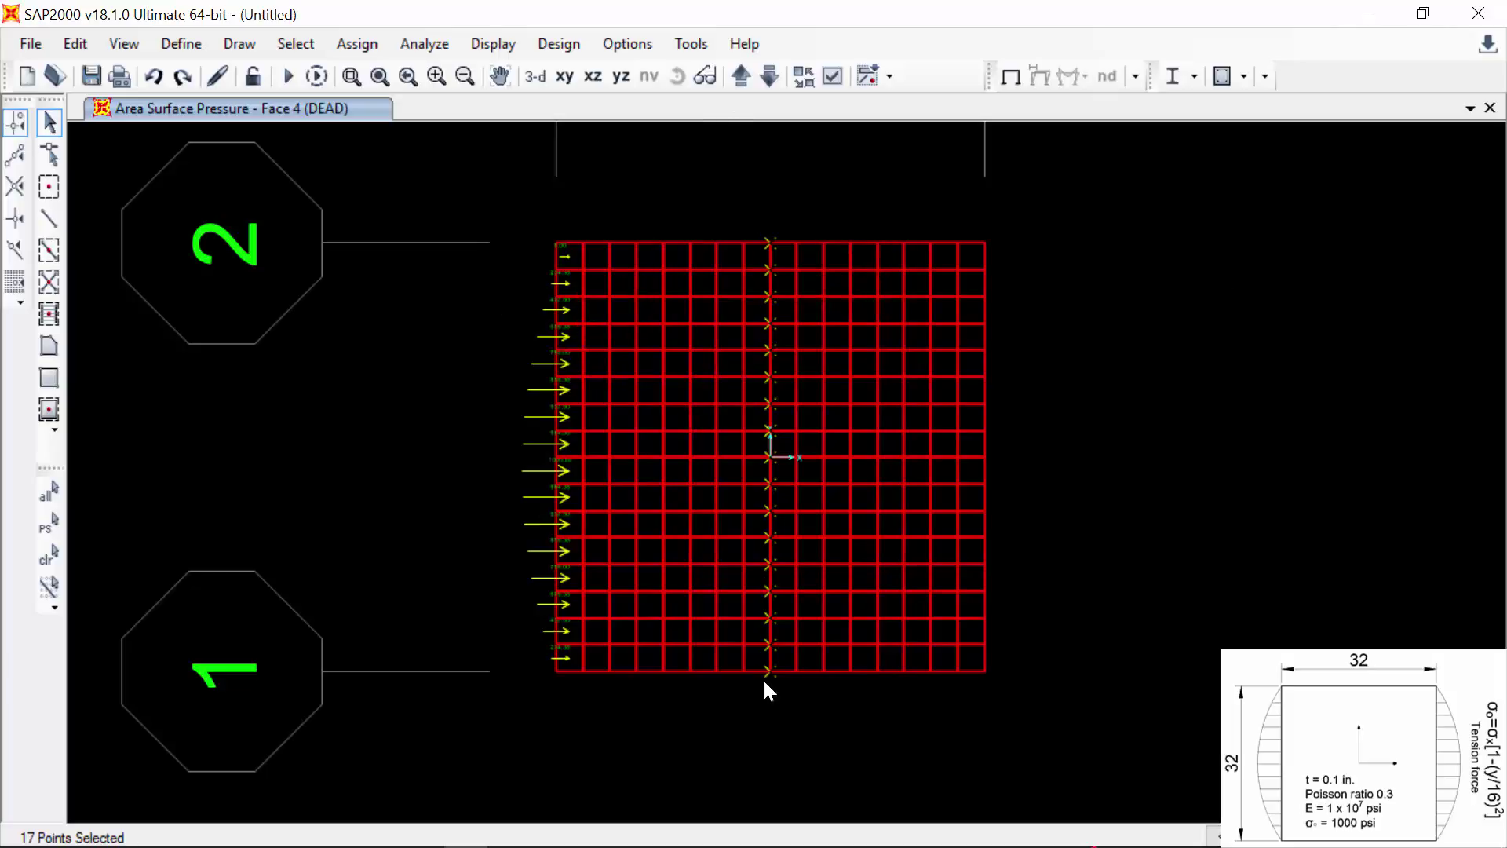
pyautogui.click(375, 44)
pyautogui.moveTo(442, 82)
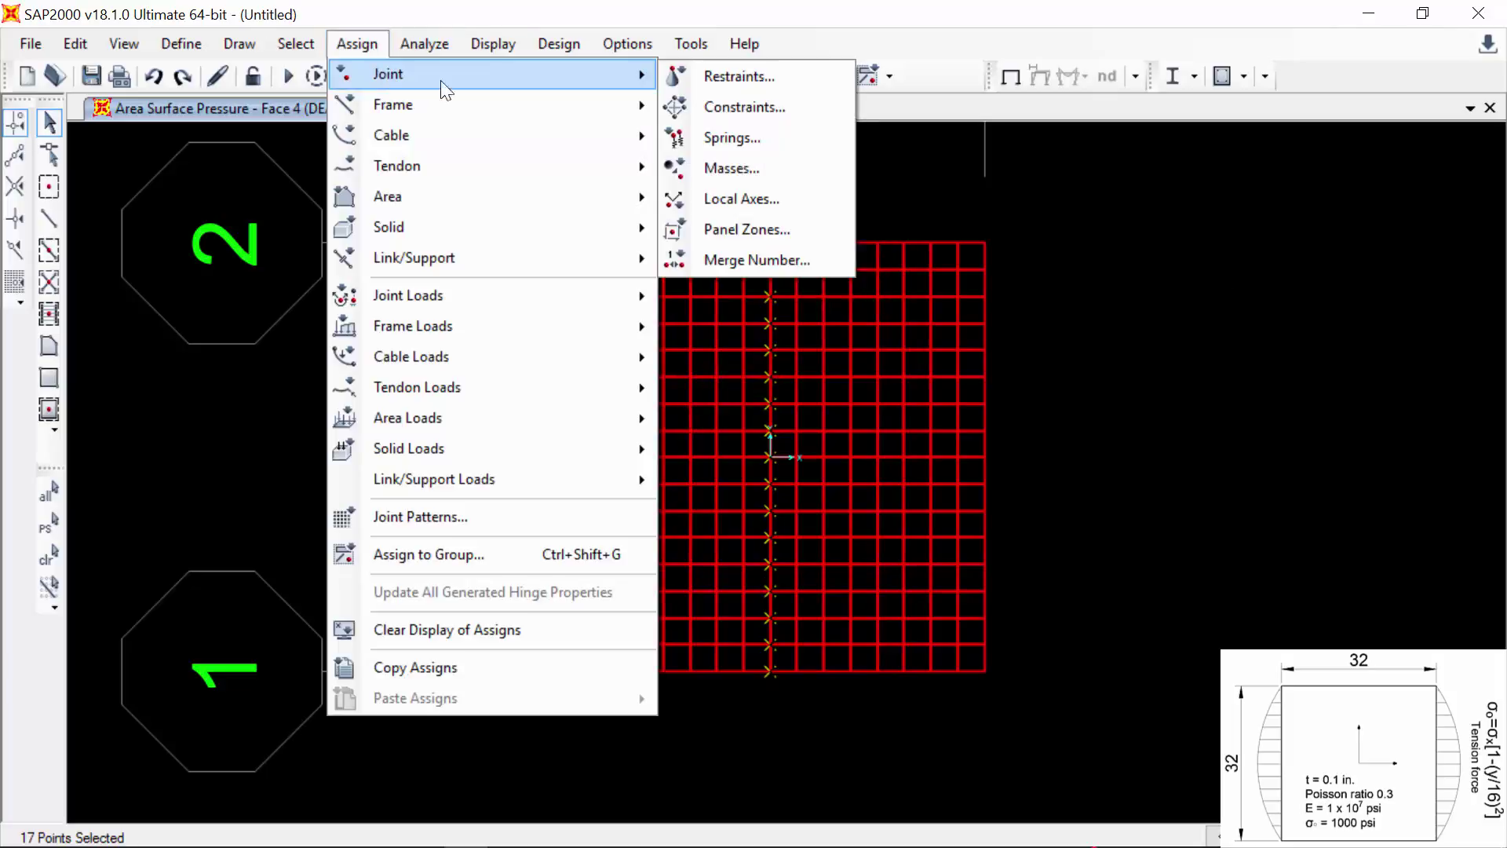
pyautogui.click(706, 73)
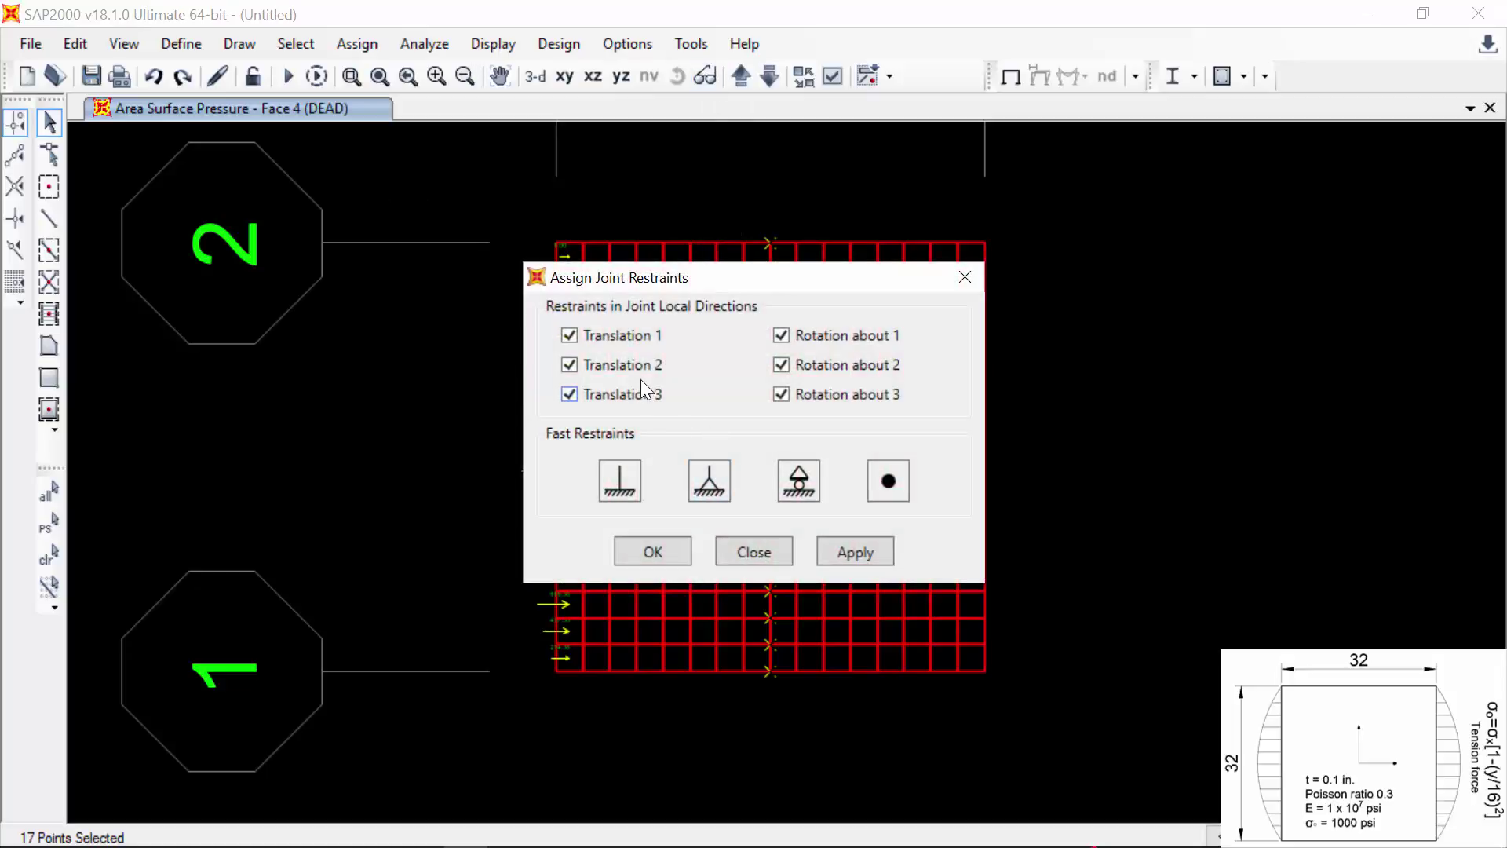
pyautogui.click(569, 364)
pyautogui.click(569, 394)
pyautogui.click(781, 393)
pyautogui.click(652, 551)
# - Limit the analysis options' available degrees of freedom to UX and UY, clearing UZ, RX, RY and RZ
pyautogui.click(357, 43)
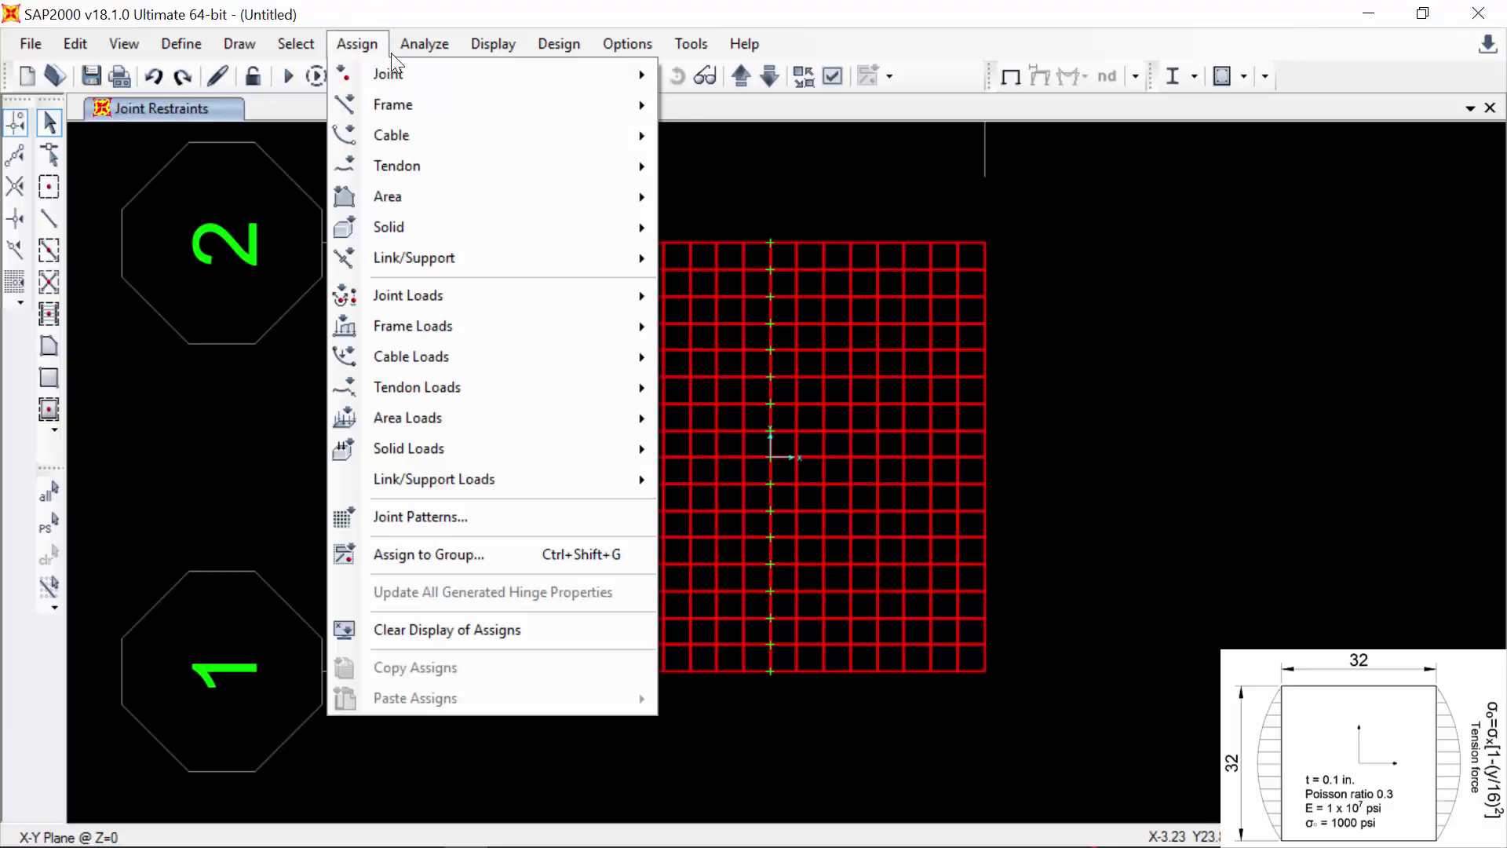
pyautogui.moveTo(424, 43)
pyautogui.click(418, 73)
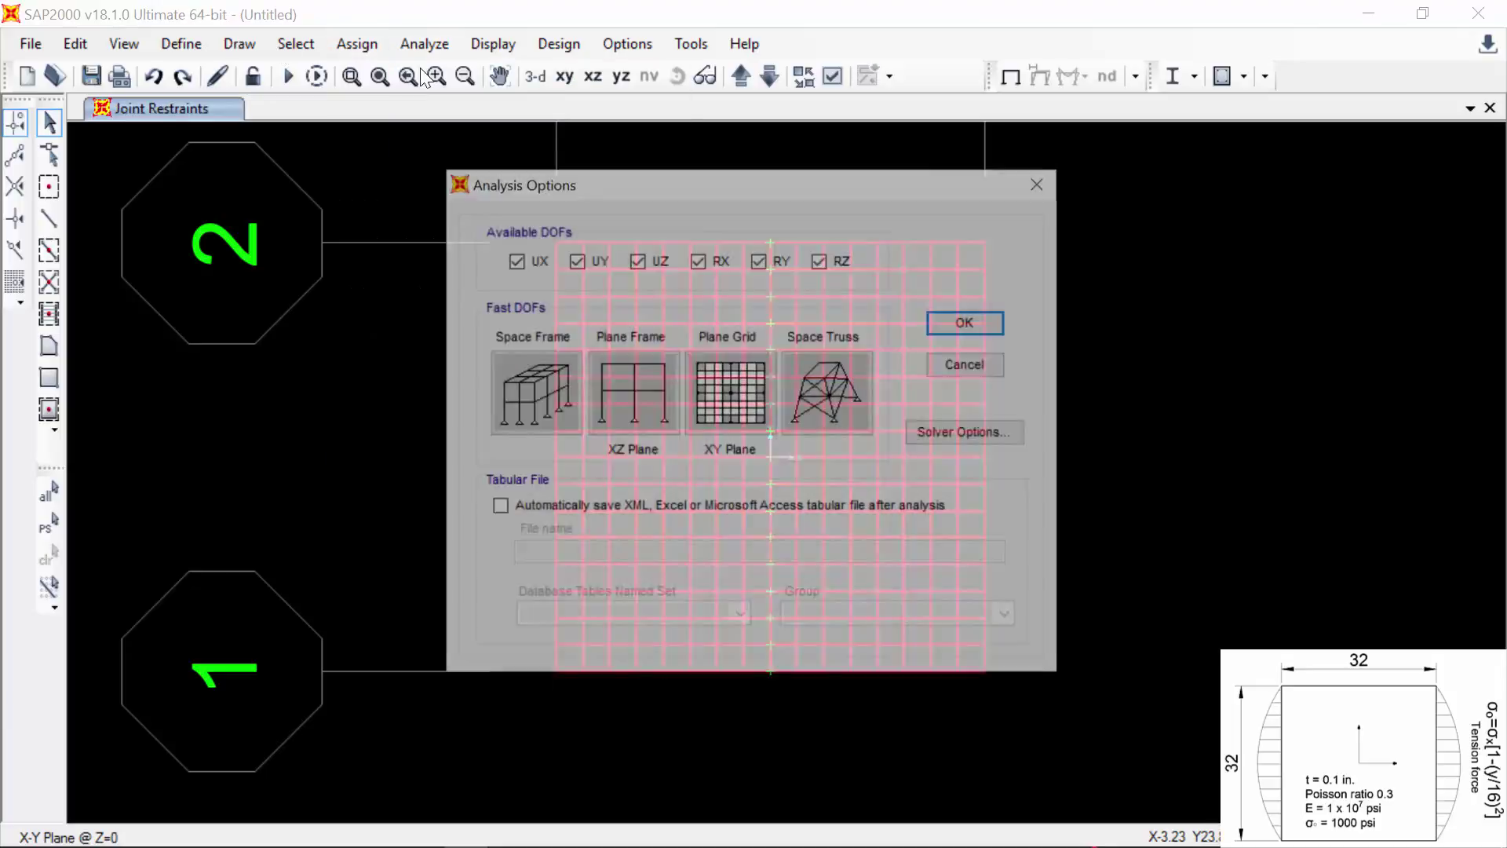
pyautogui.click(638, 262)
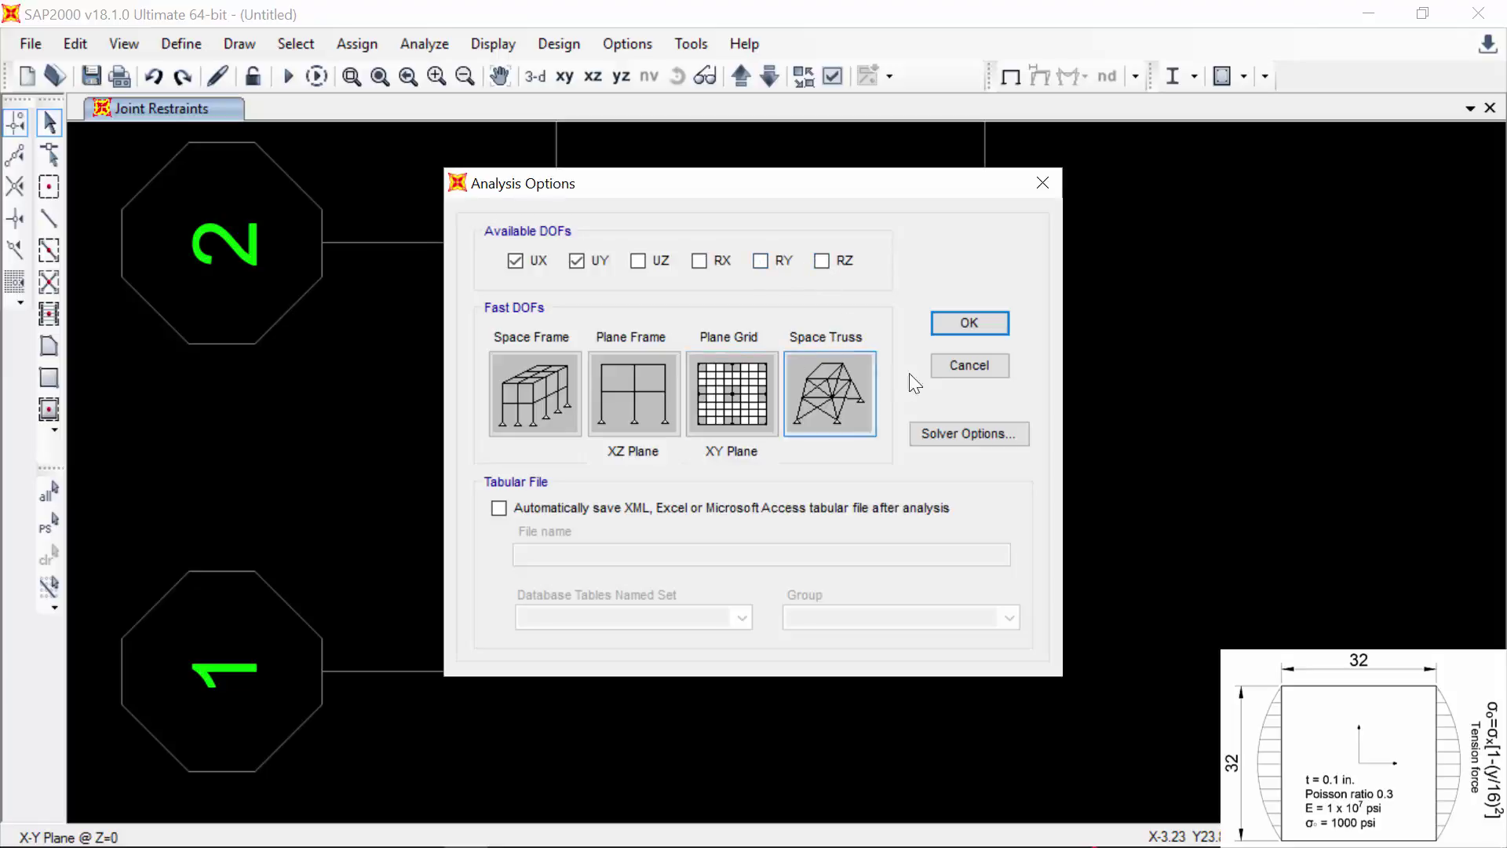
pyautogui.click(953, 328)
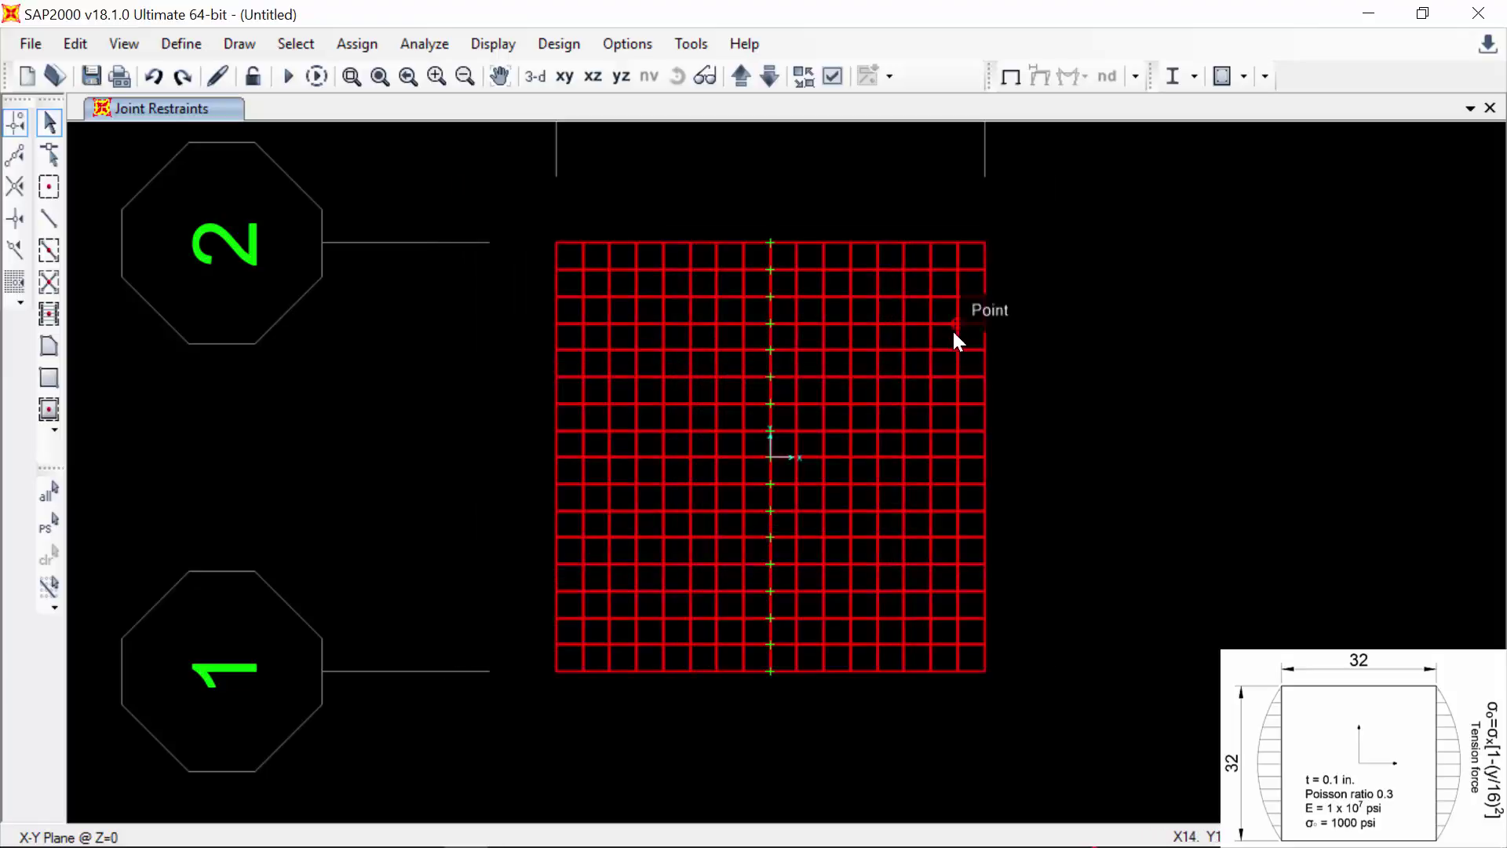
# - Run the analysis, saving the model as Ex3 in the E32 folder
pyautogui.click(287, 76)
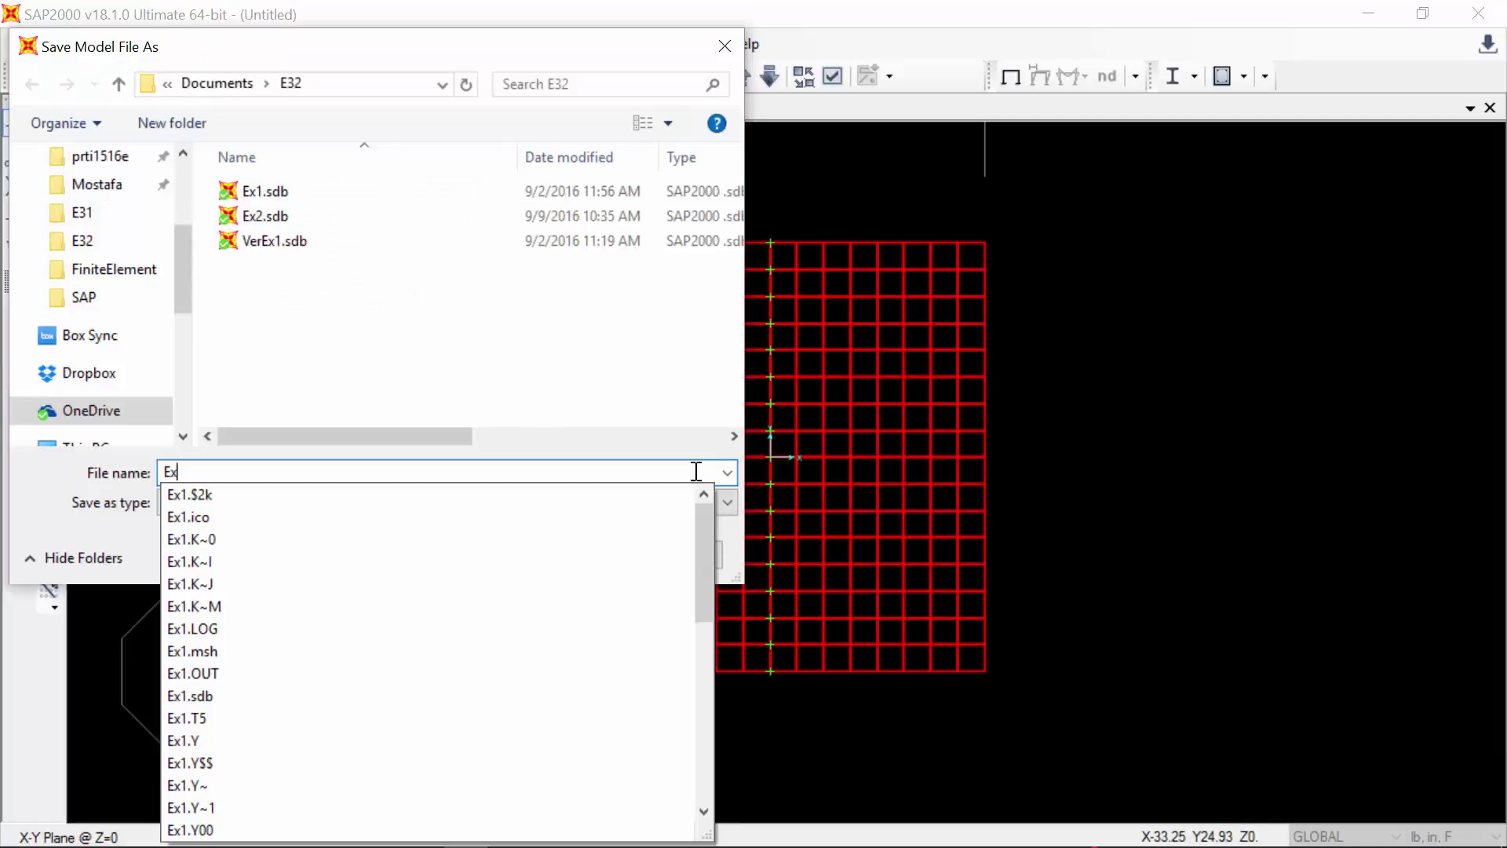
pyautogui.write('4')
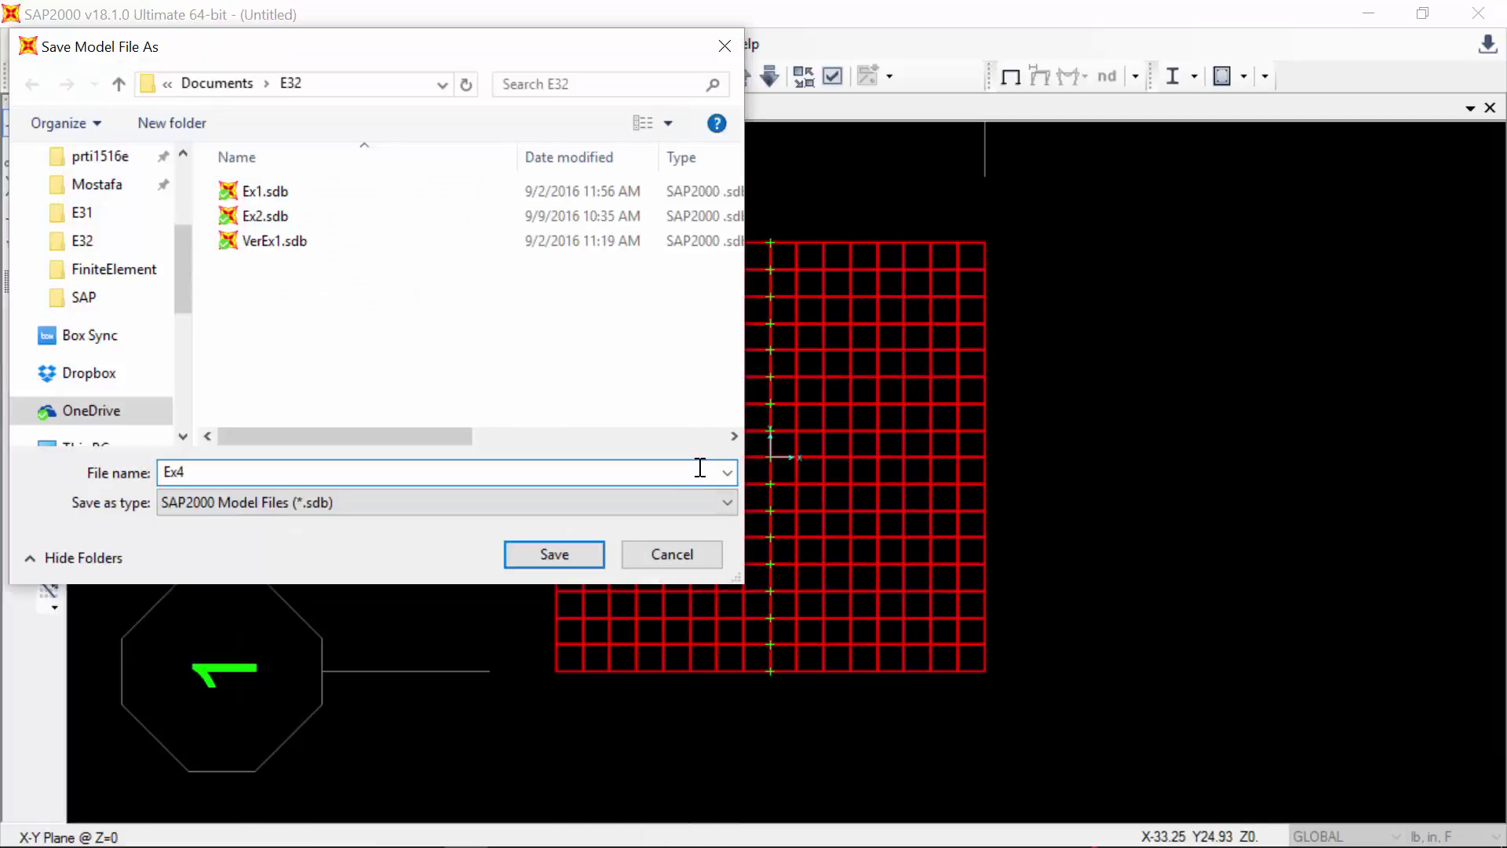
pyautogui.press('BackSpace')
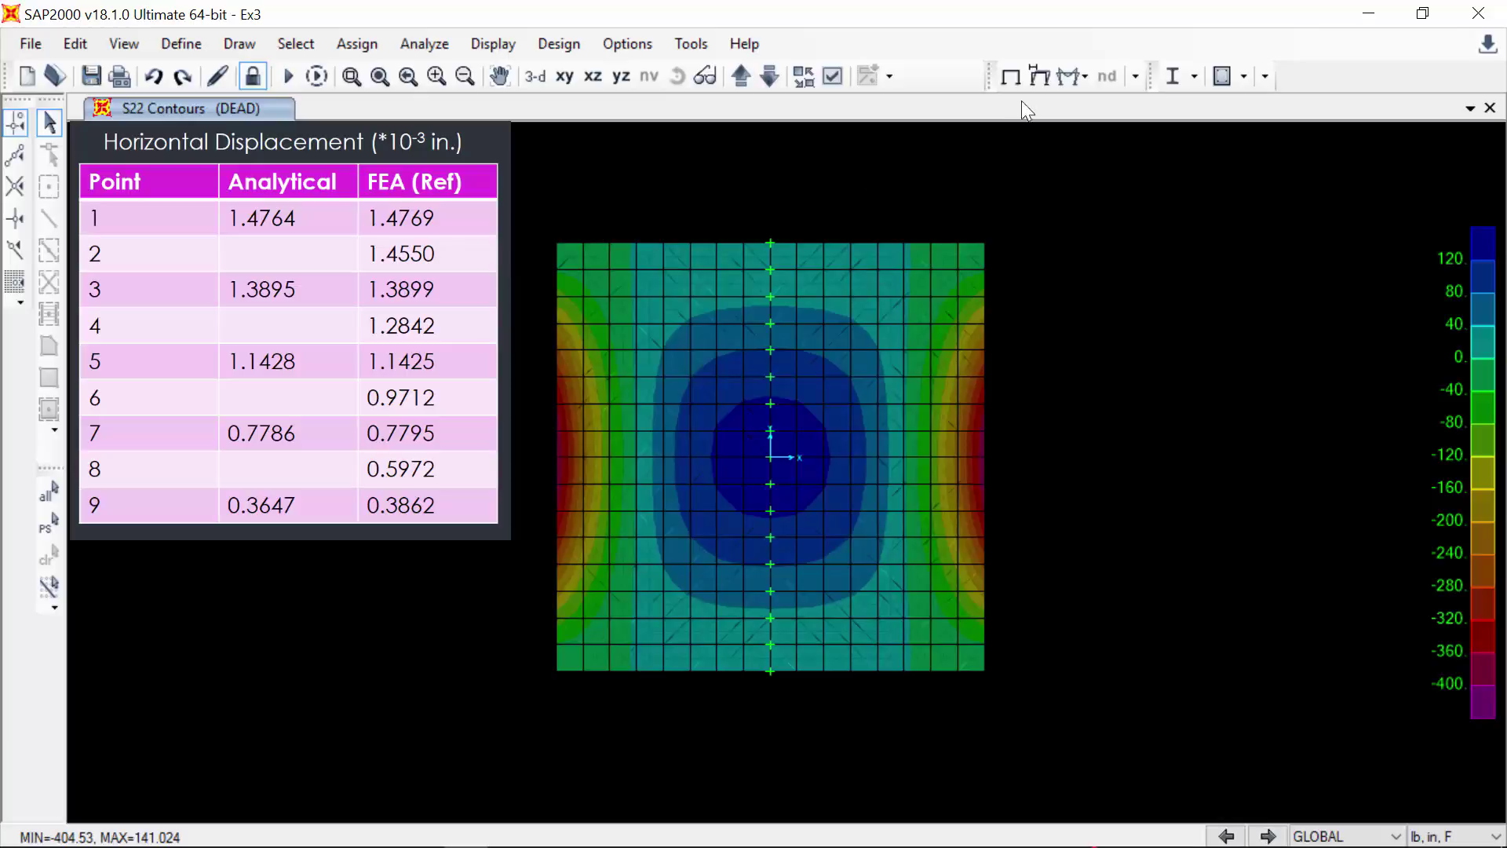
# - Display the DEAD deformed shape without contours and inspect the displacement of the joint at mid-height of the plate's right edge
pyautogui.click(1040, 76)
pyautogui.click(817, 439)
pyautogui.click(758, 465)
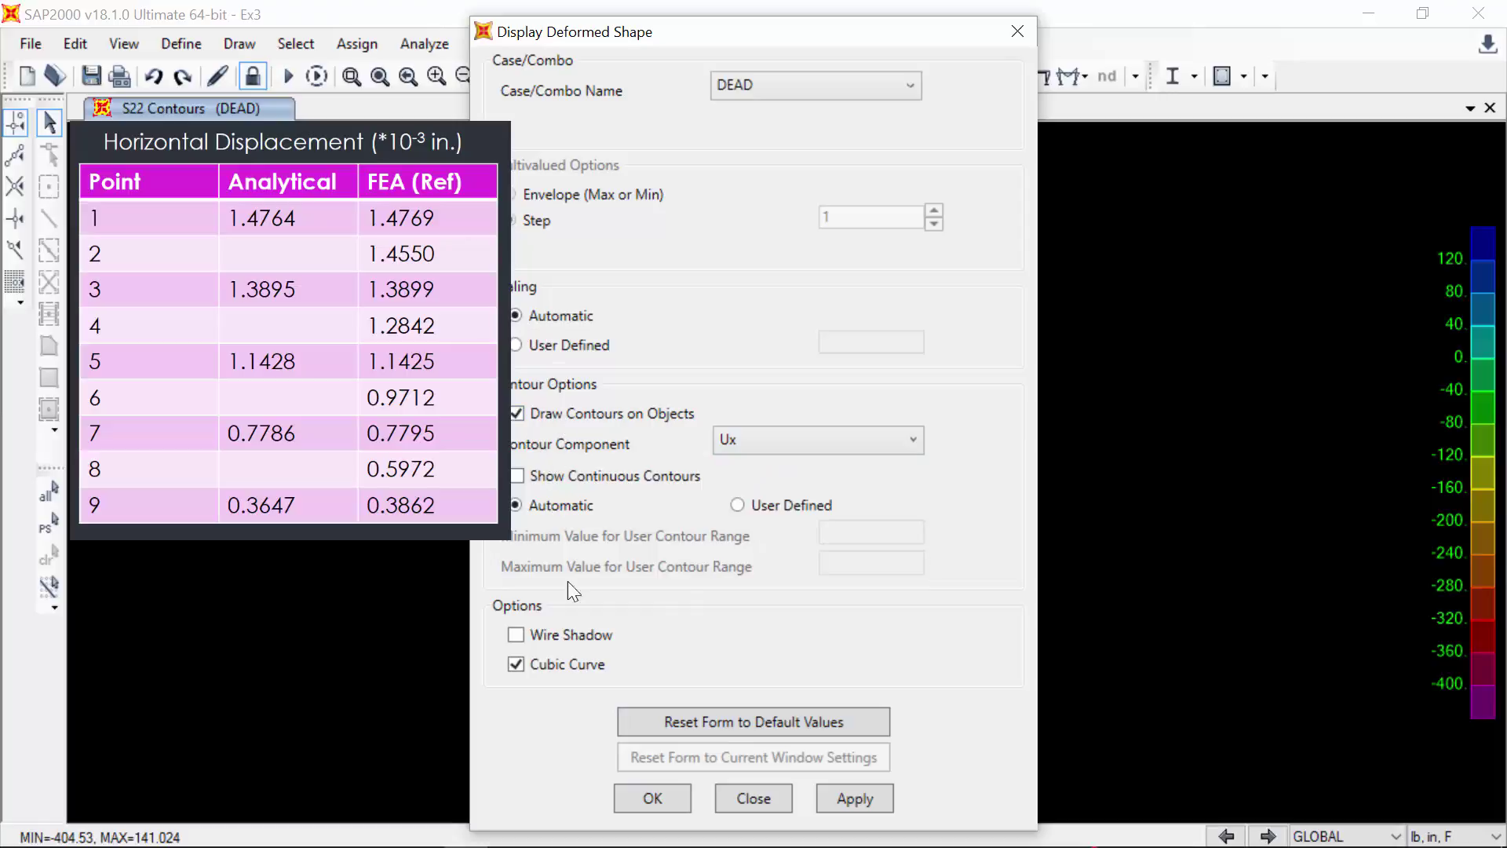
pyautogui.click(517, 413)
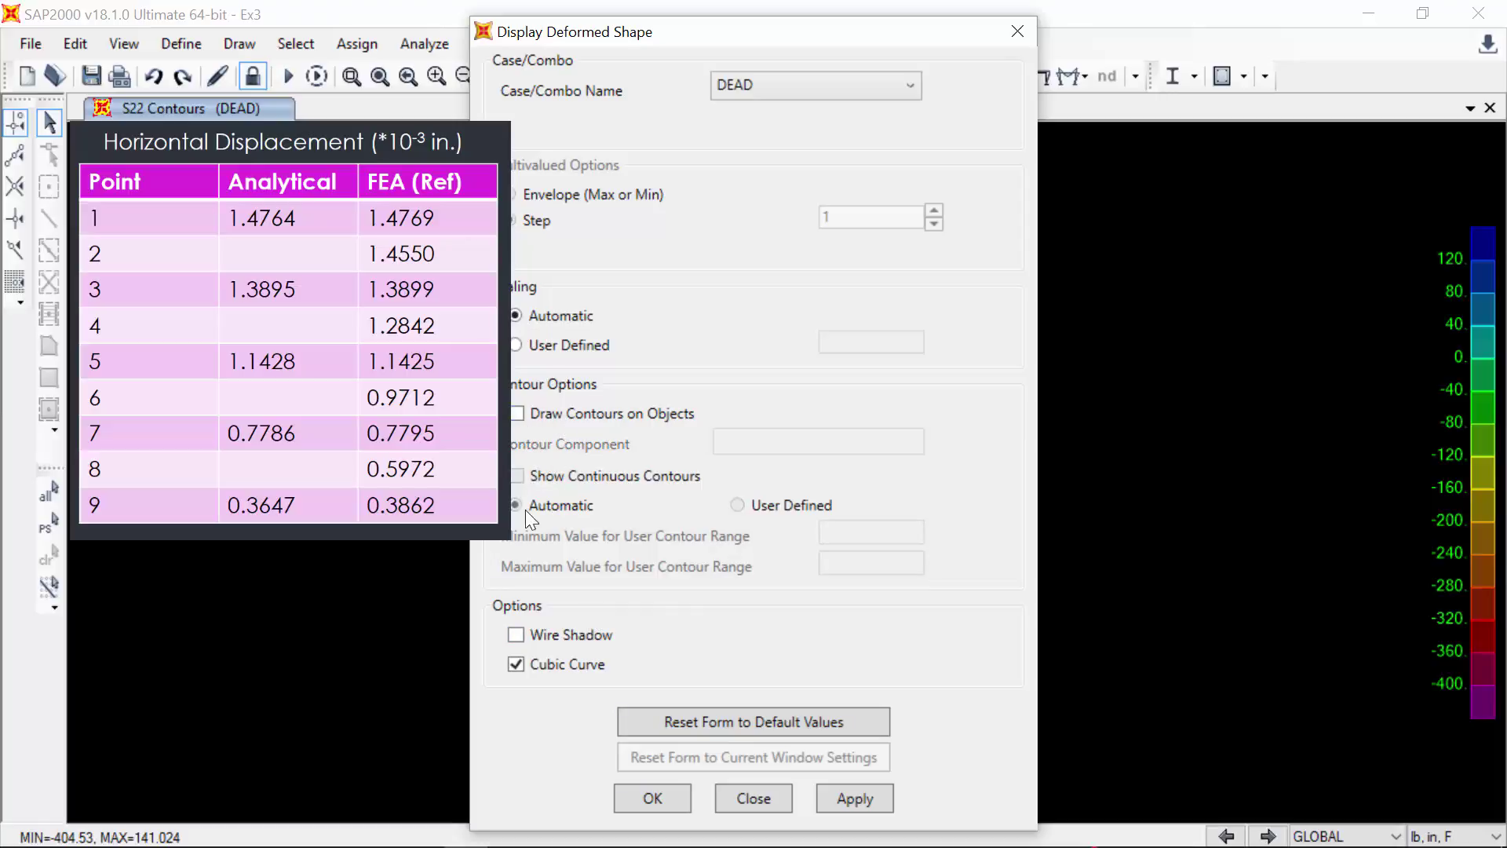
pyautogui.click(650, 793)
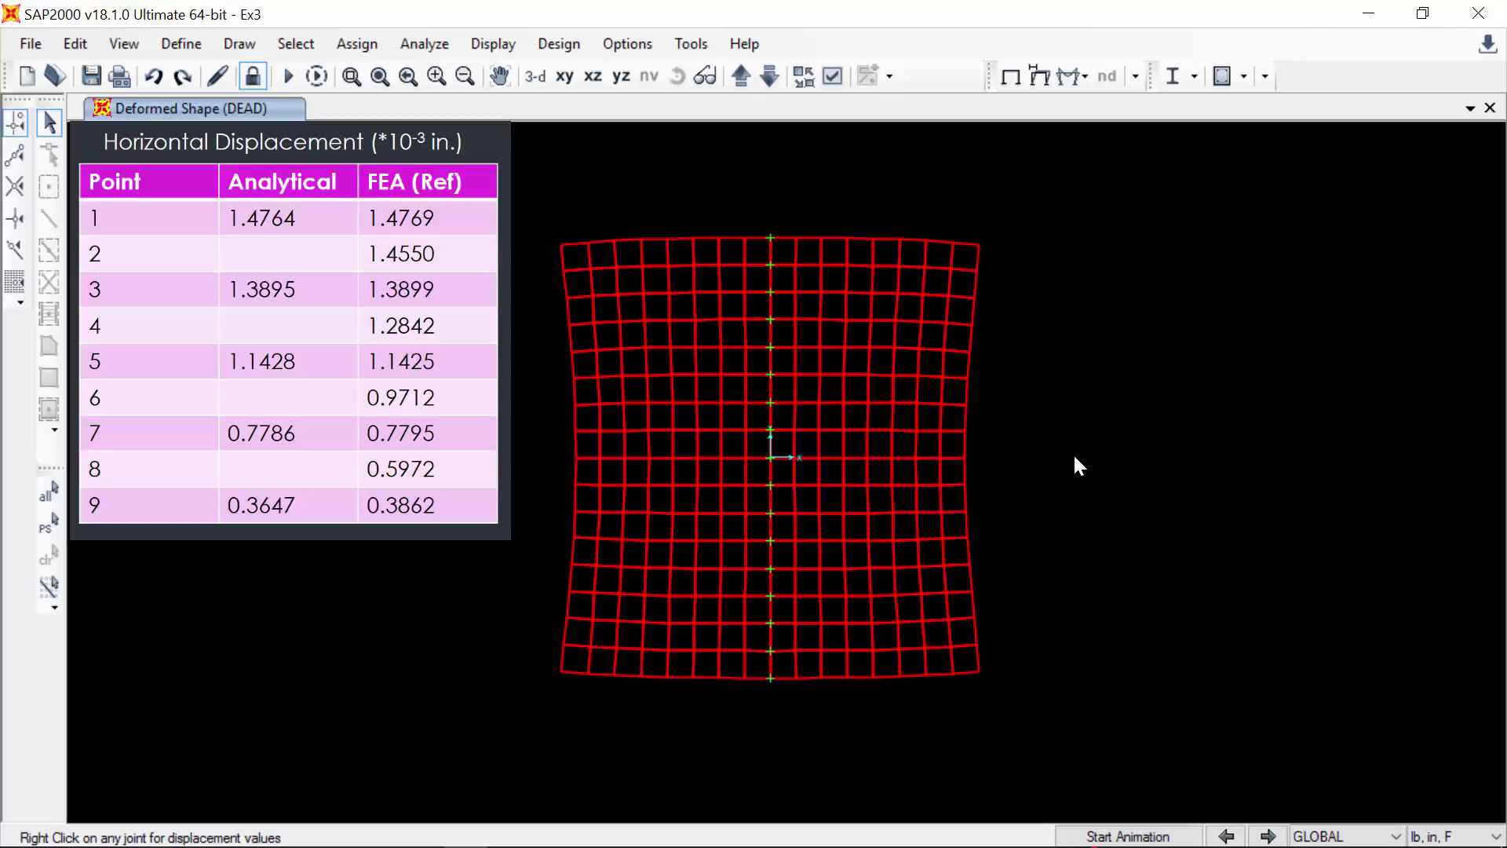
pyautogui.rightClick(966, 457)
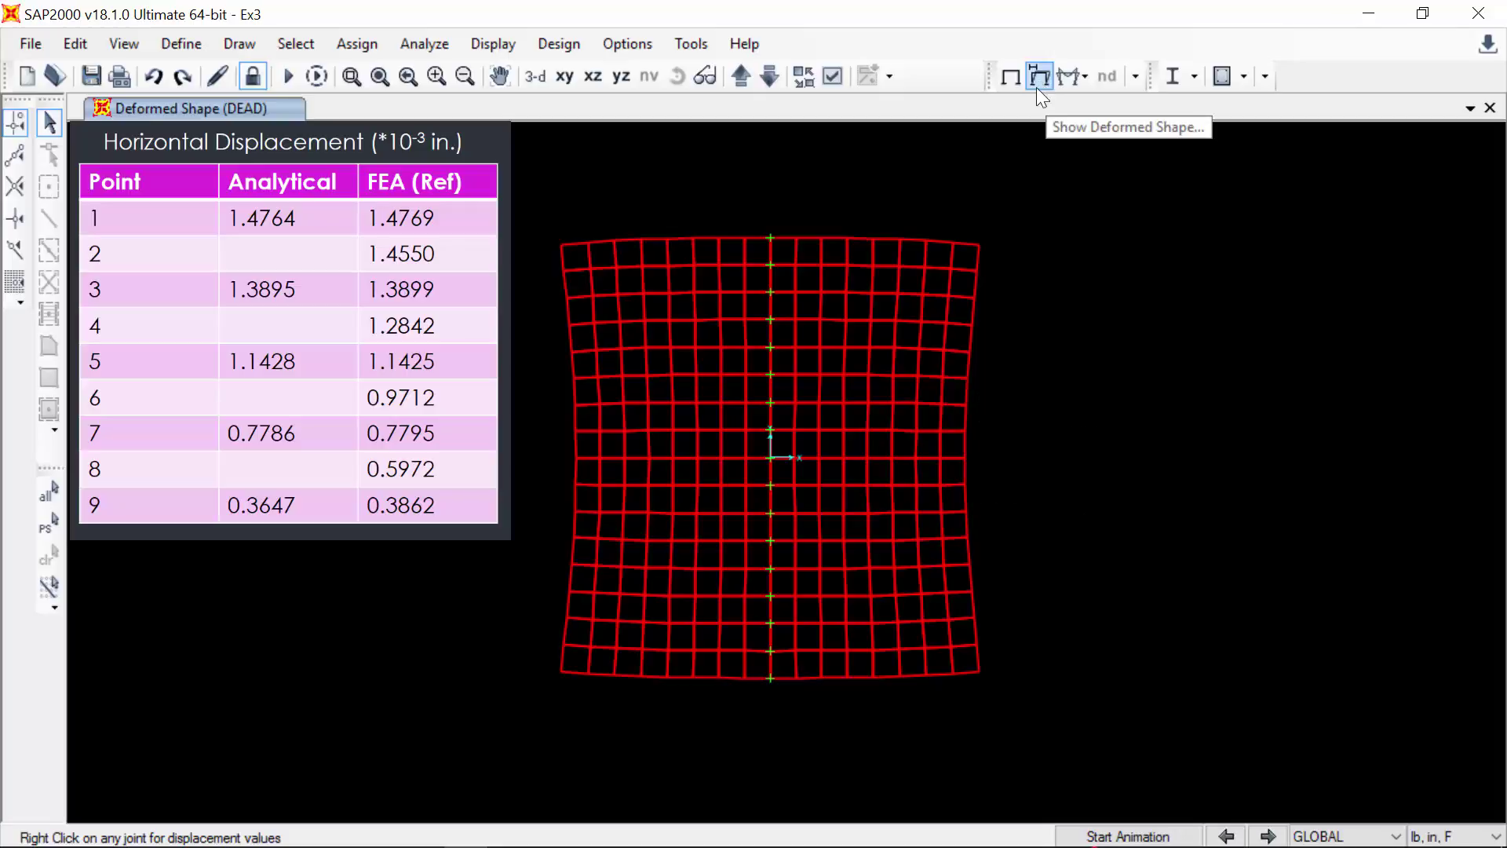
# - Select the undeformed plate's right-edge joints from mid-height to the top corner and view only their Joint Displacements results table
pyautogui.click(1011, 76)
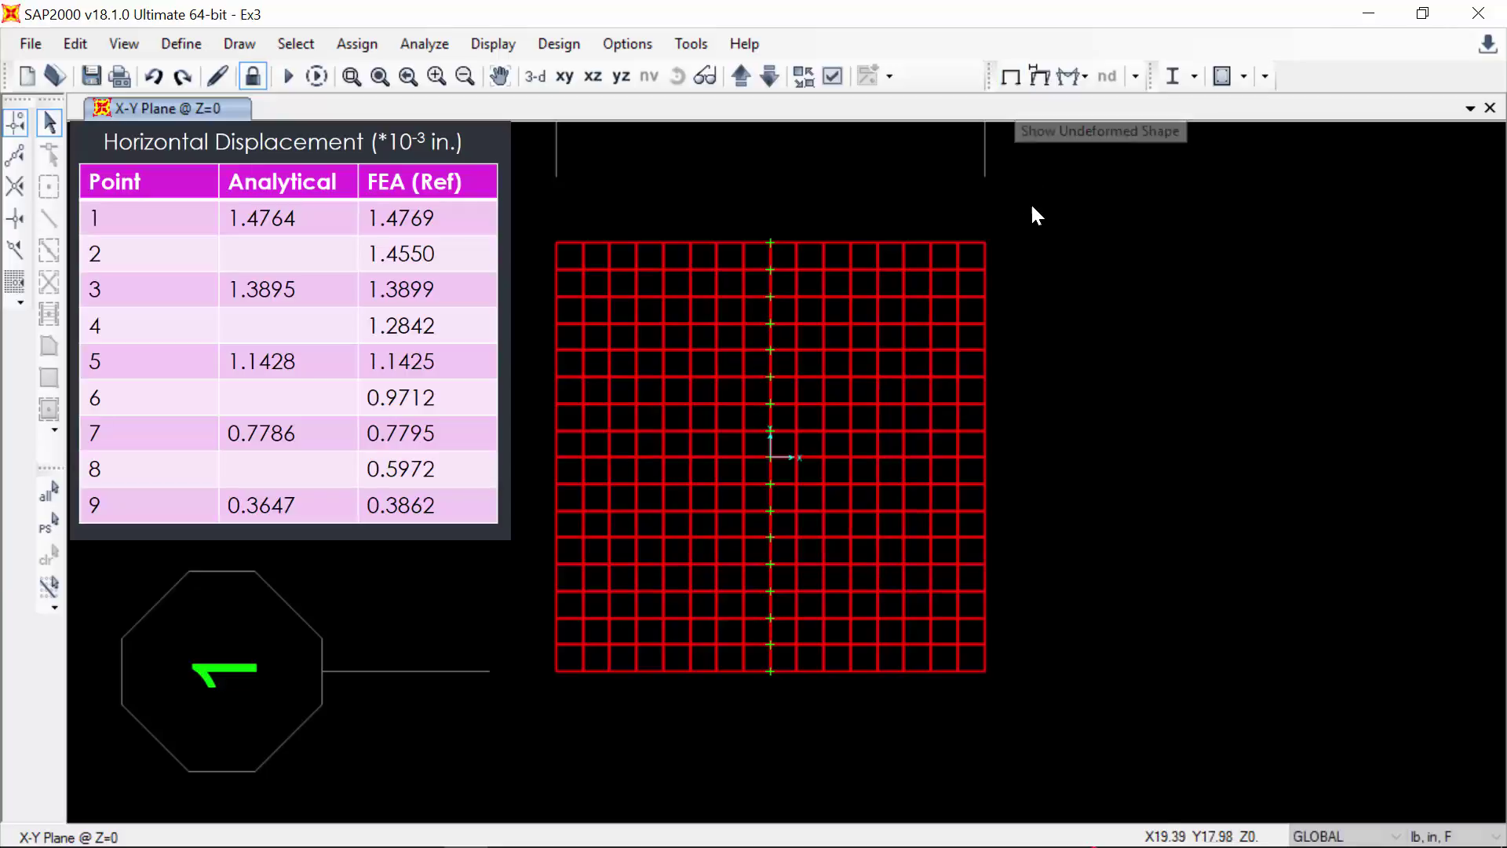
pyautogui.moveTo(1044, 182); pyautogui.dragTo(979, 471)
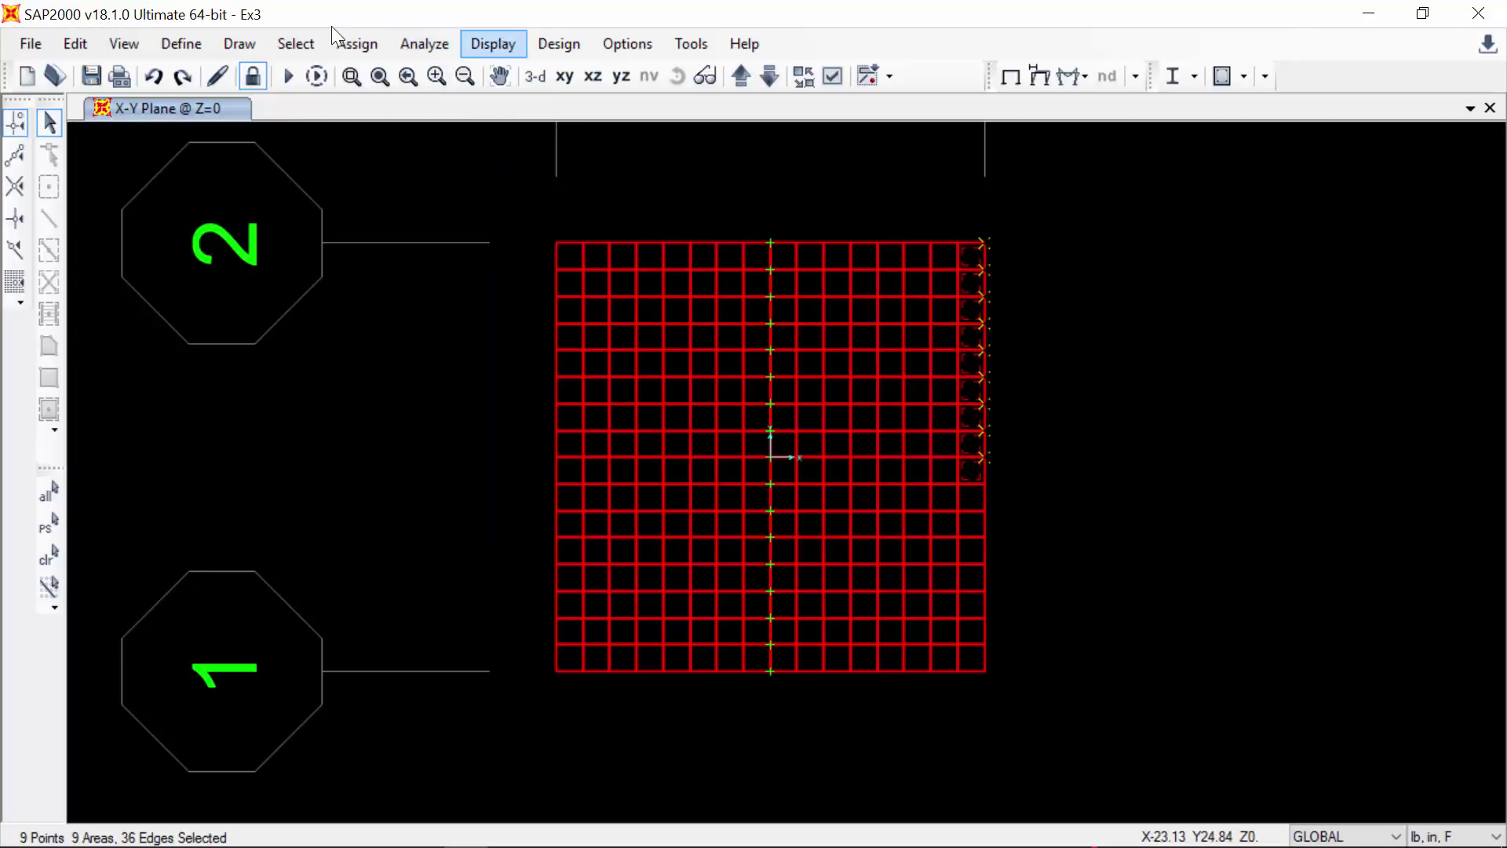
pyautogui.click(493, 44)
pyautogui.click(579, 507)
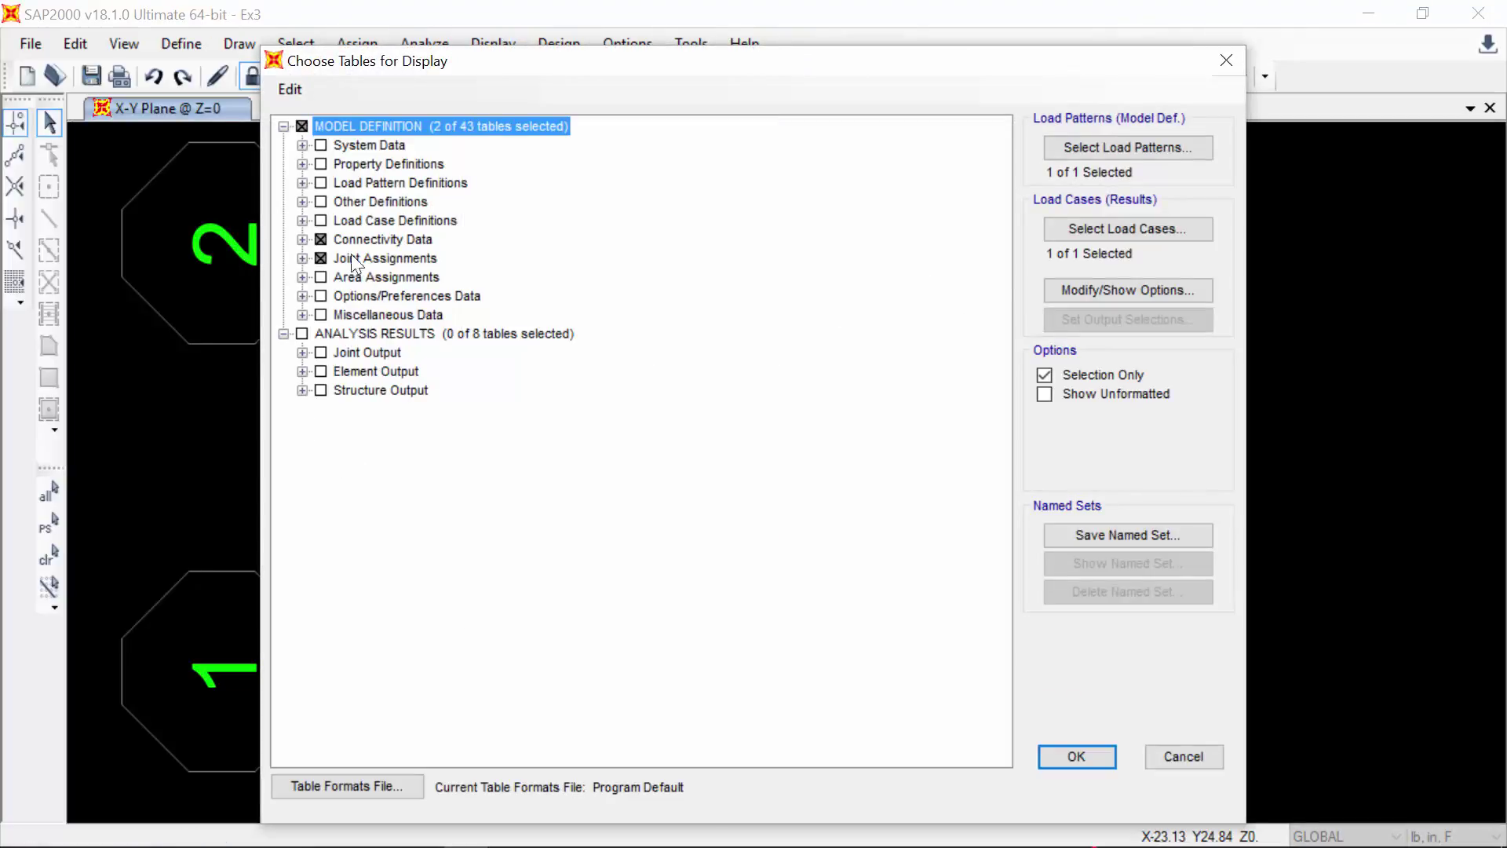
pyautogui.click(301, 126)
pyautogui.click(301, 126)
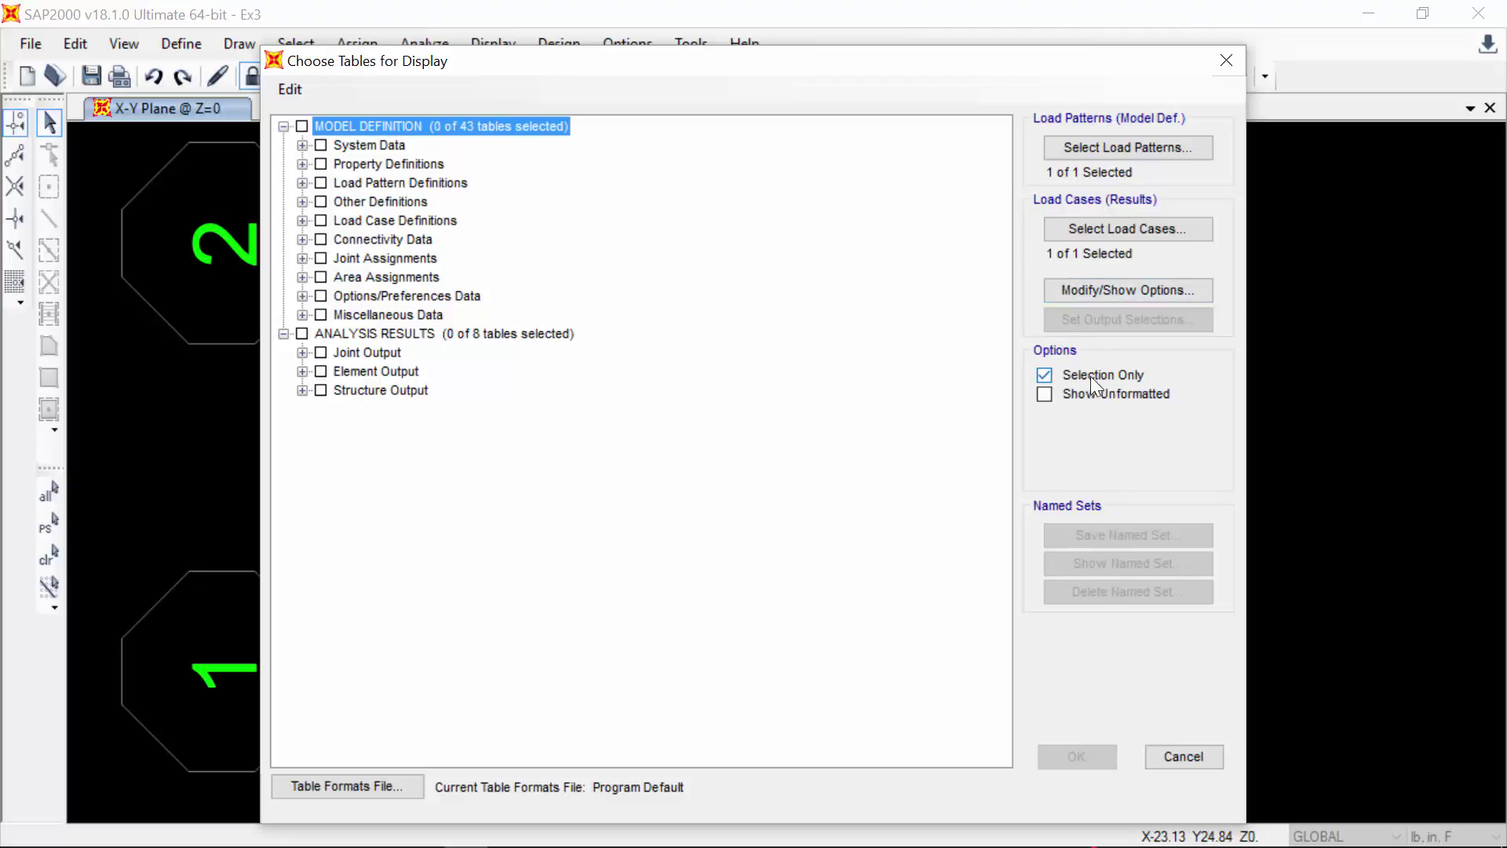
pyautogui.click(301, 352)
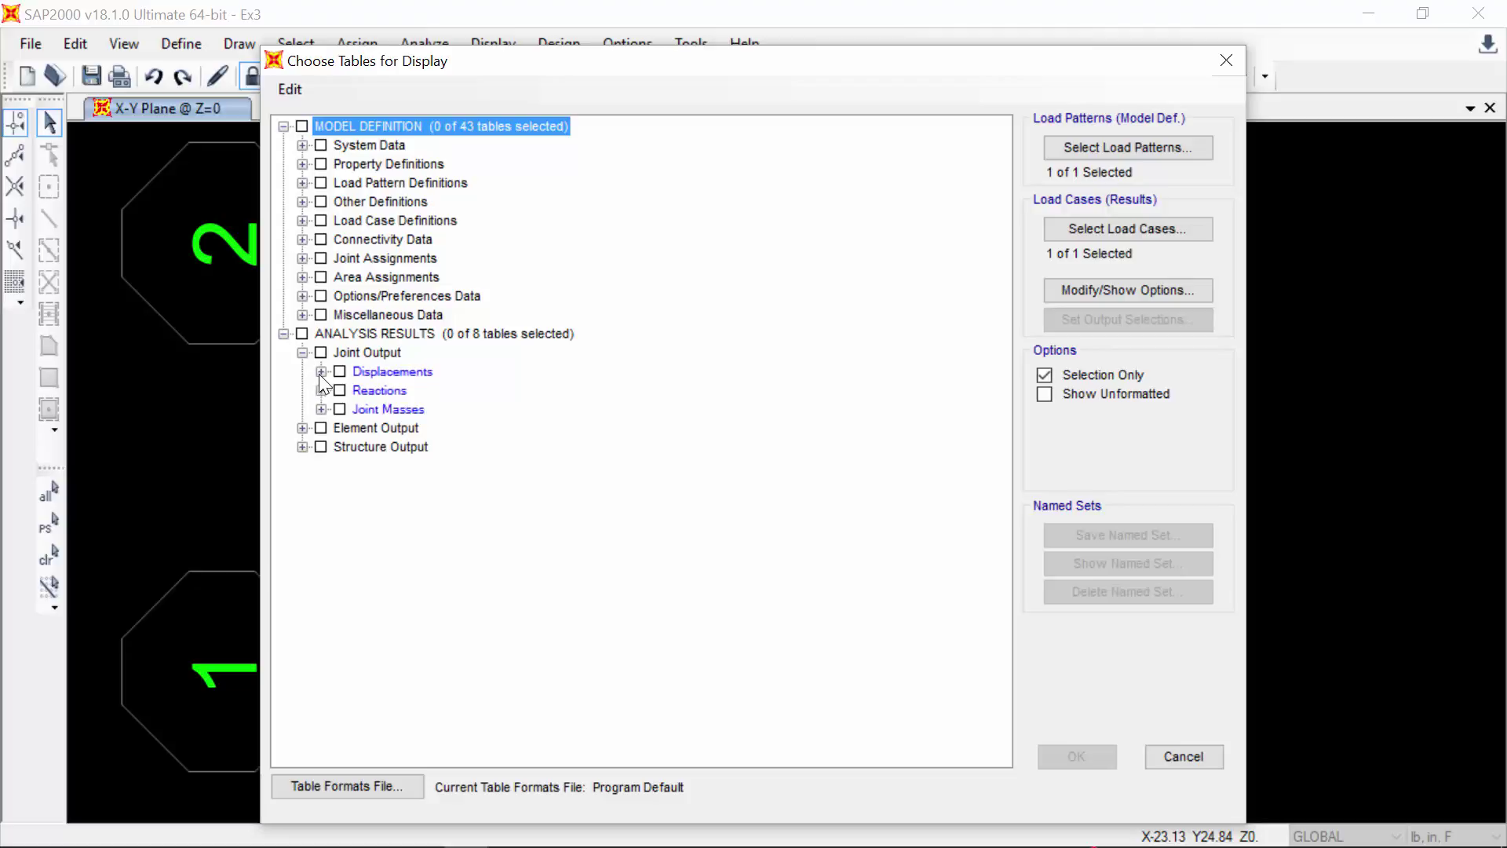
pyautogui.click(320, 371)
pyautogui.click(360, 390)
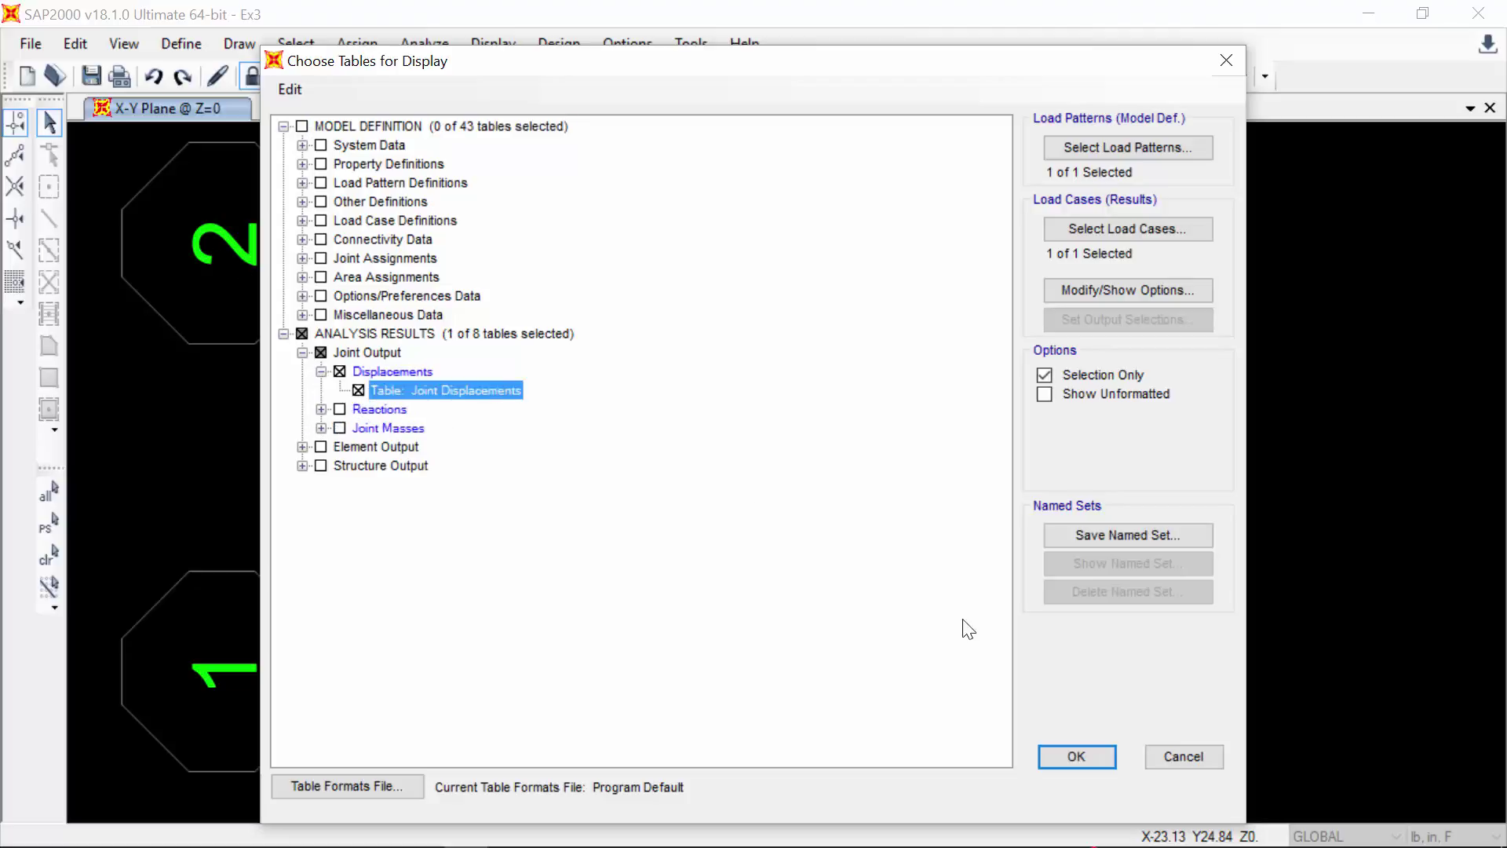
pyautogui.click(1063, 749)
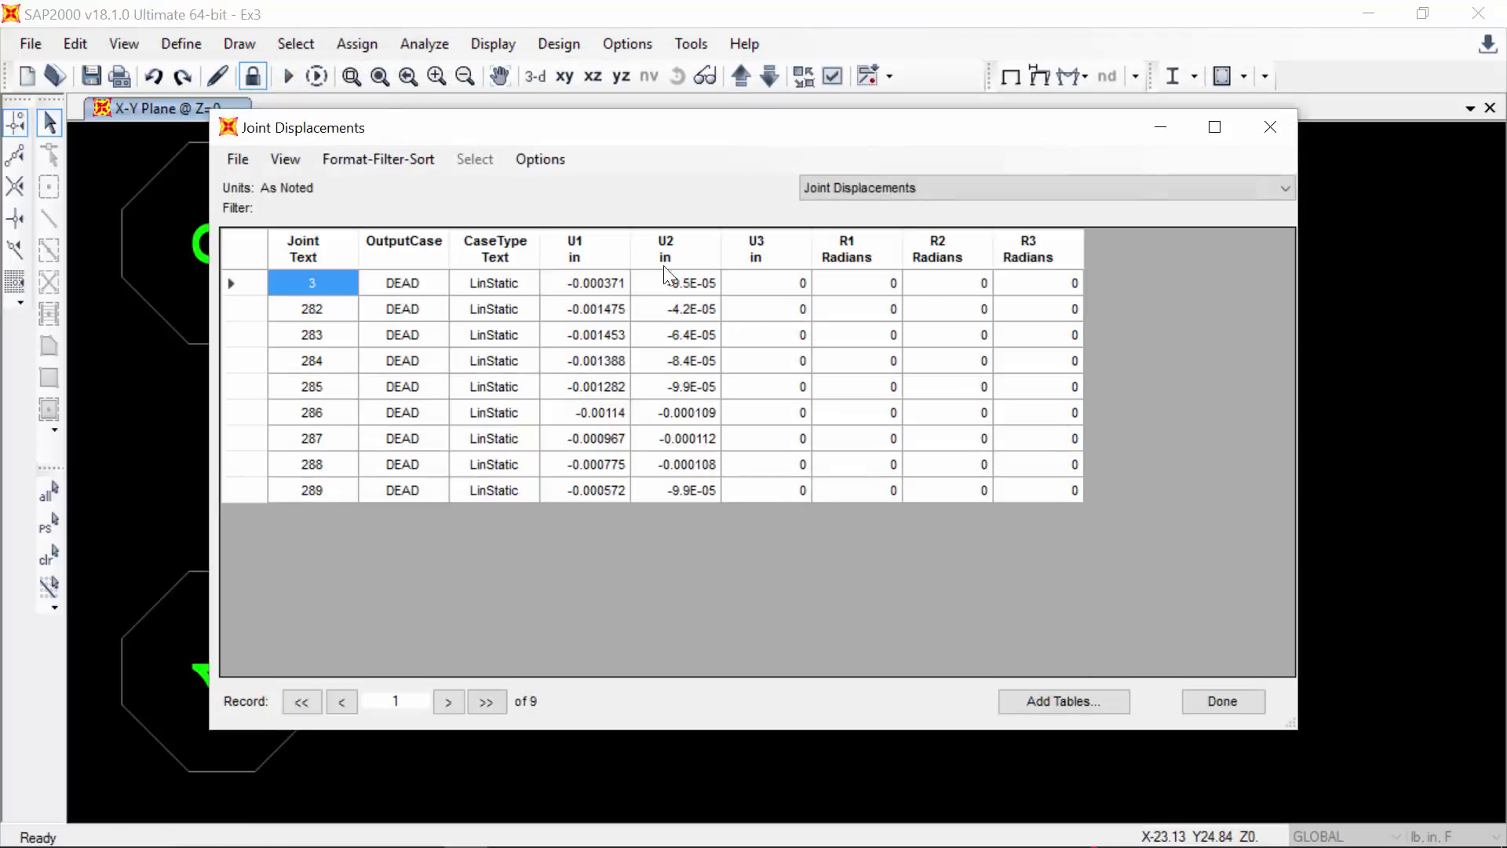
pyautogui.moveTo(666, 128); pyautogui.dragTo(840, 227)
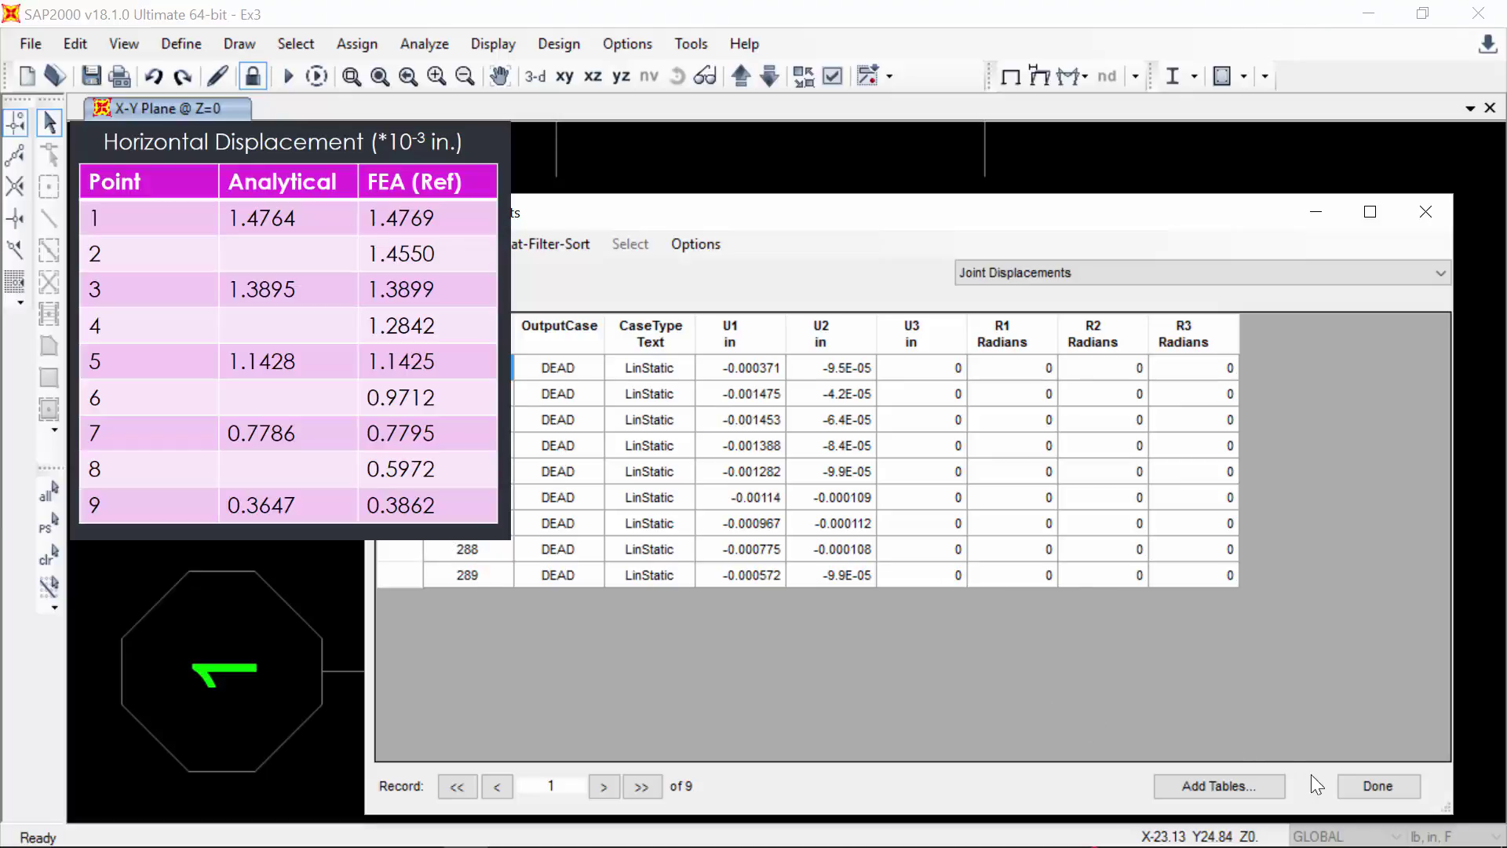
pyautogui.click(1347, 782)
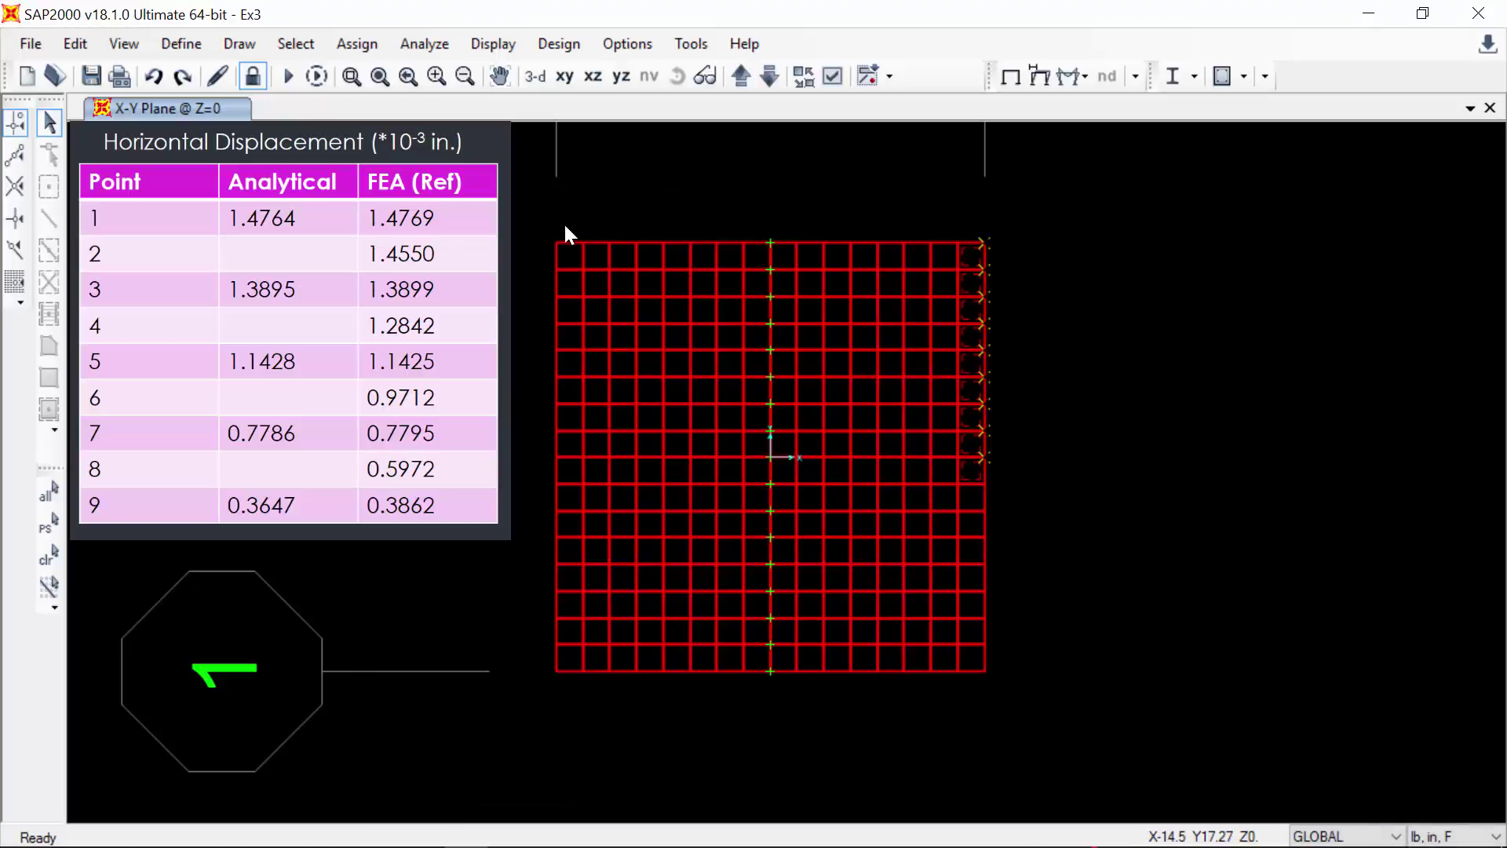
# - Unlock the model and relabel the right-edge joint at X 16, Y 0 as j1
pyautogui.click(252, 76)
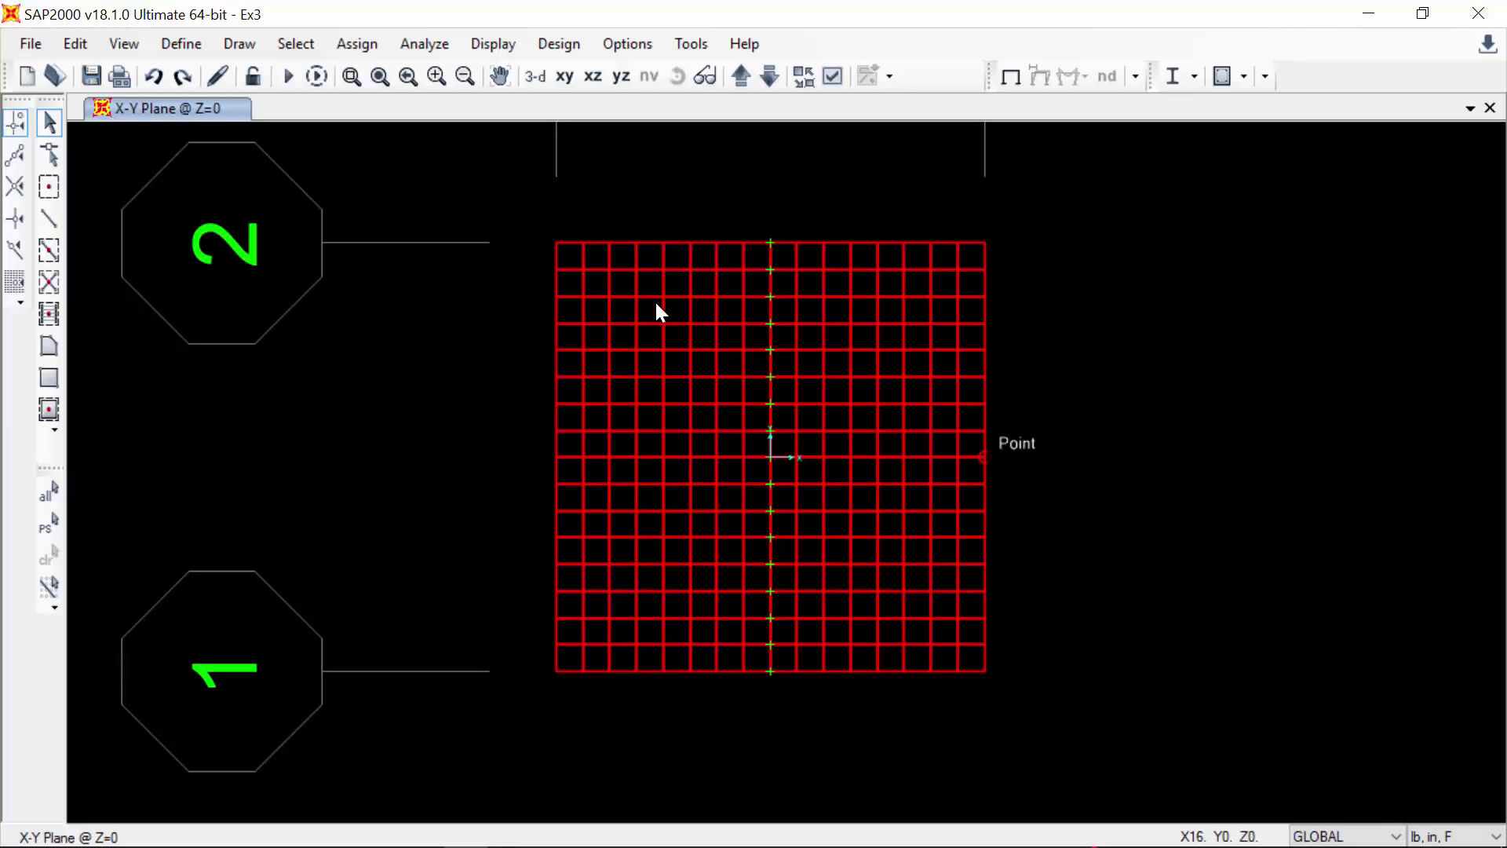
pyautogui.click(983, 455)
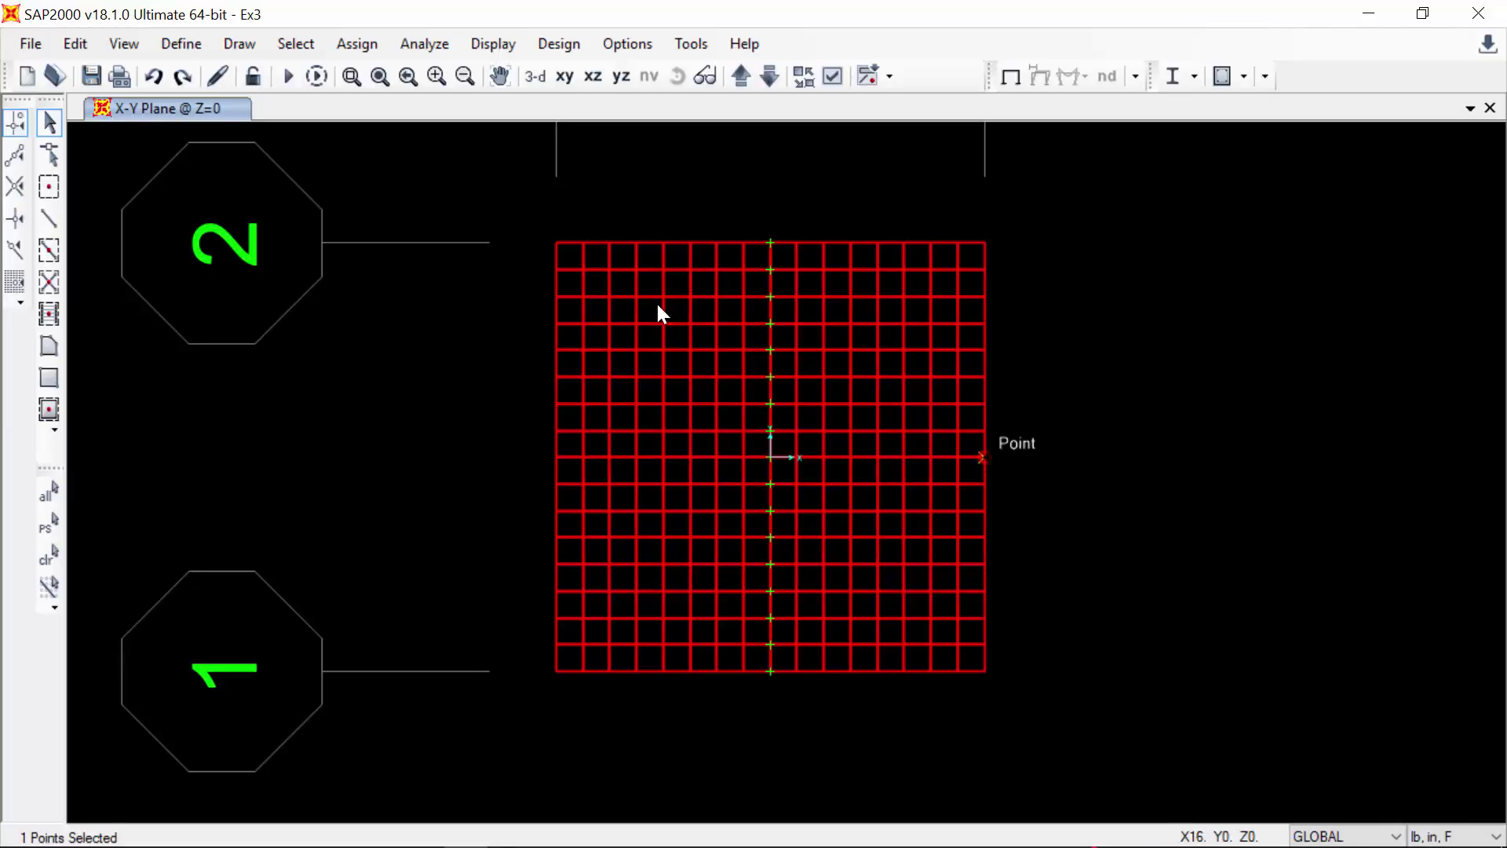
pyautogui.rightClick(983, 456)
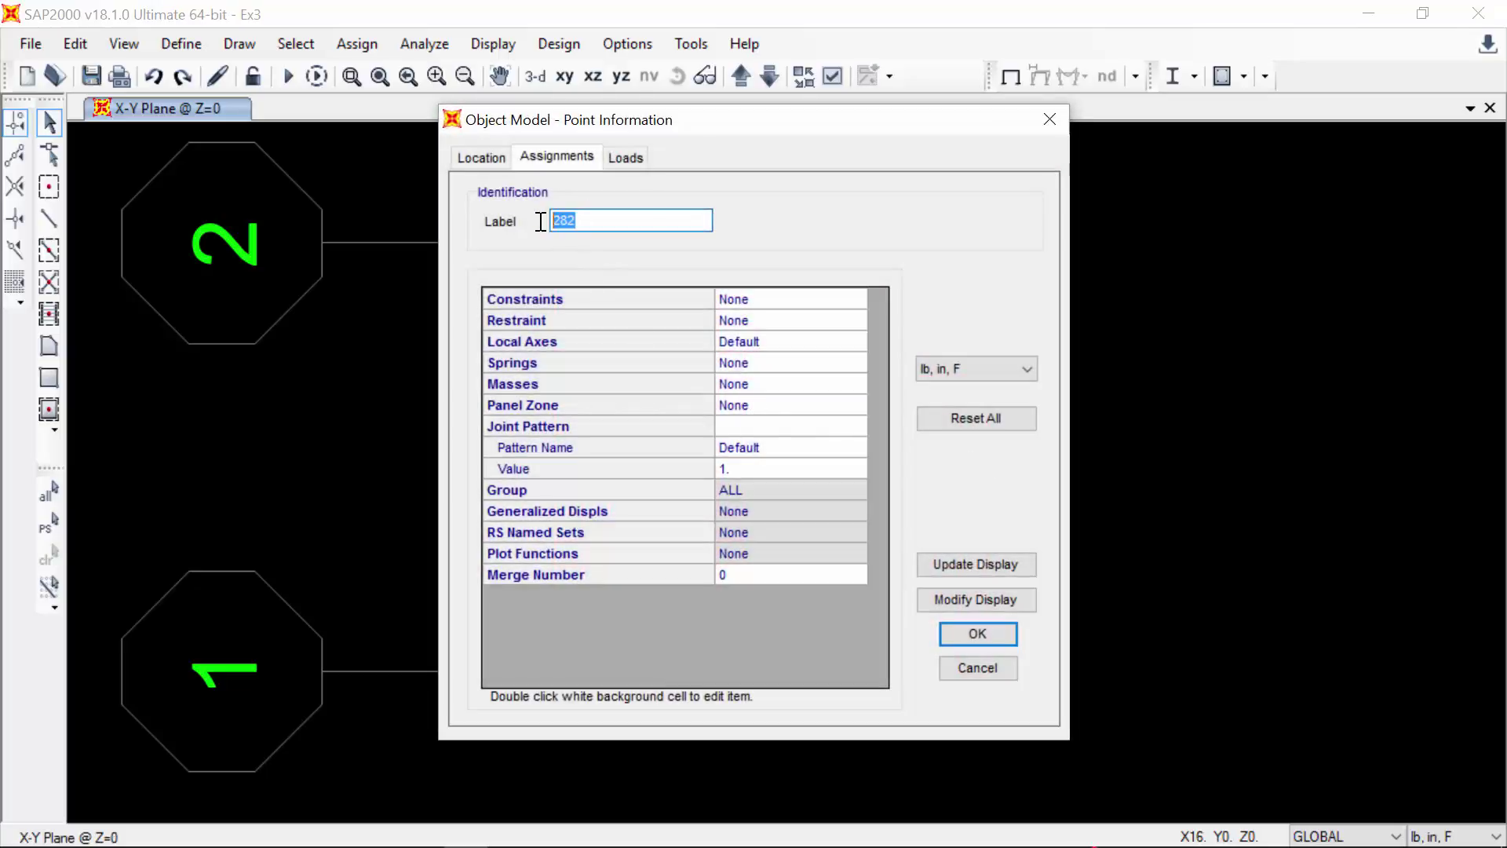
pyautogui.moveTo(542, 223); pyautogui.dragTo(584, 226)
pyautogui.write('j1')
pyautogui.moveTo(765, 129); pyautogui.dragTo(542, 172)
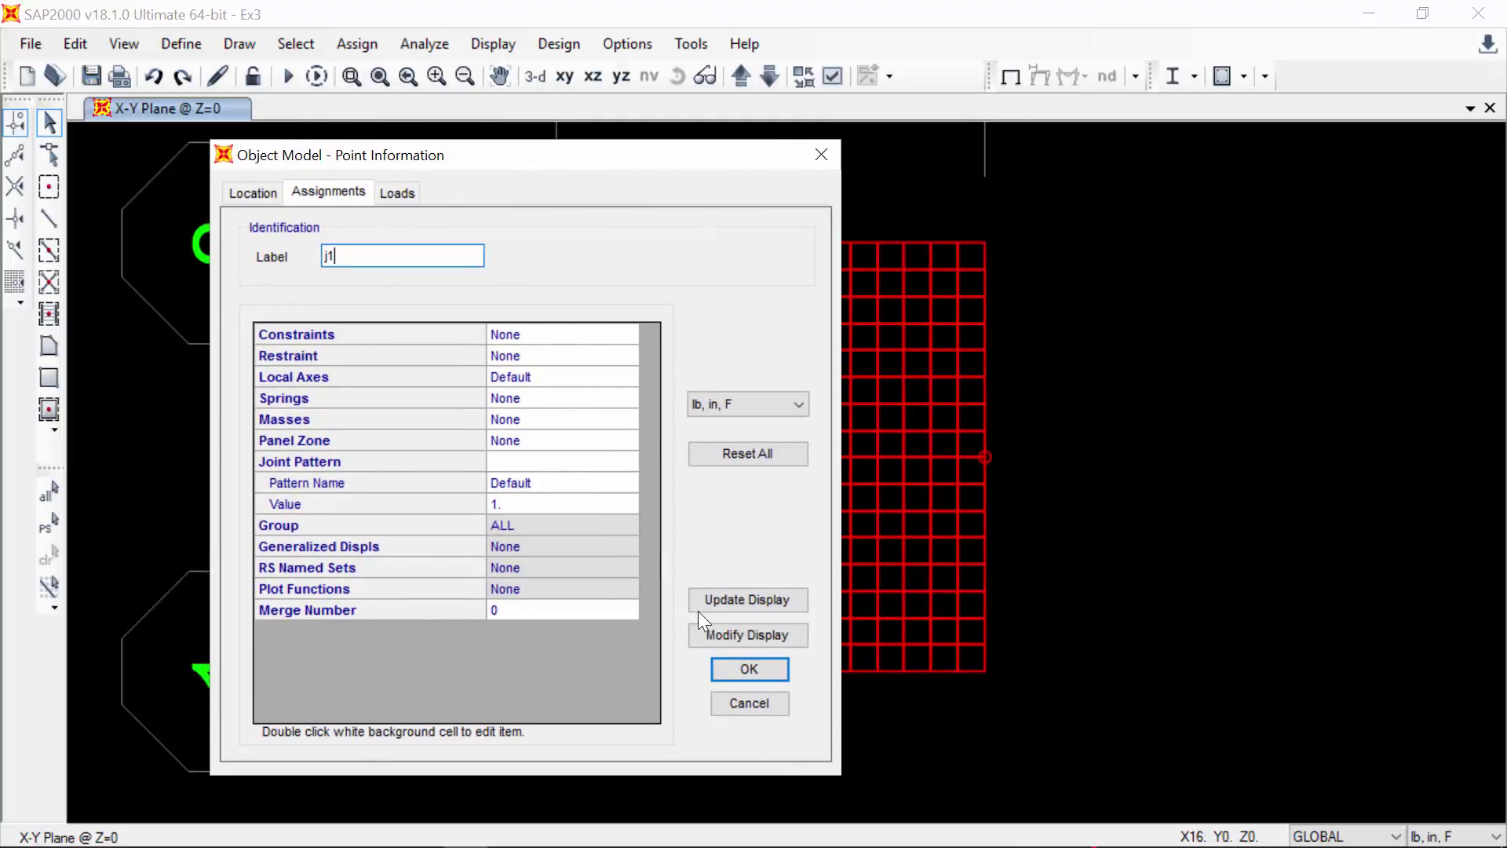
pyautogui.click(750, 669)
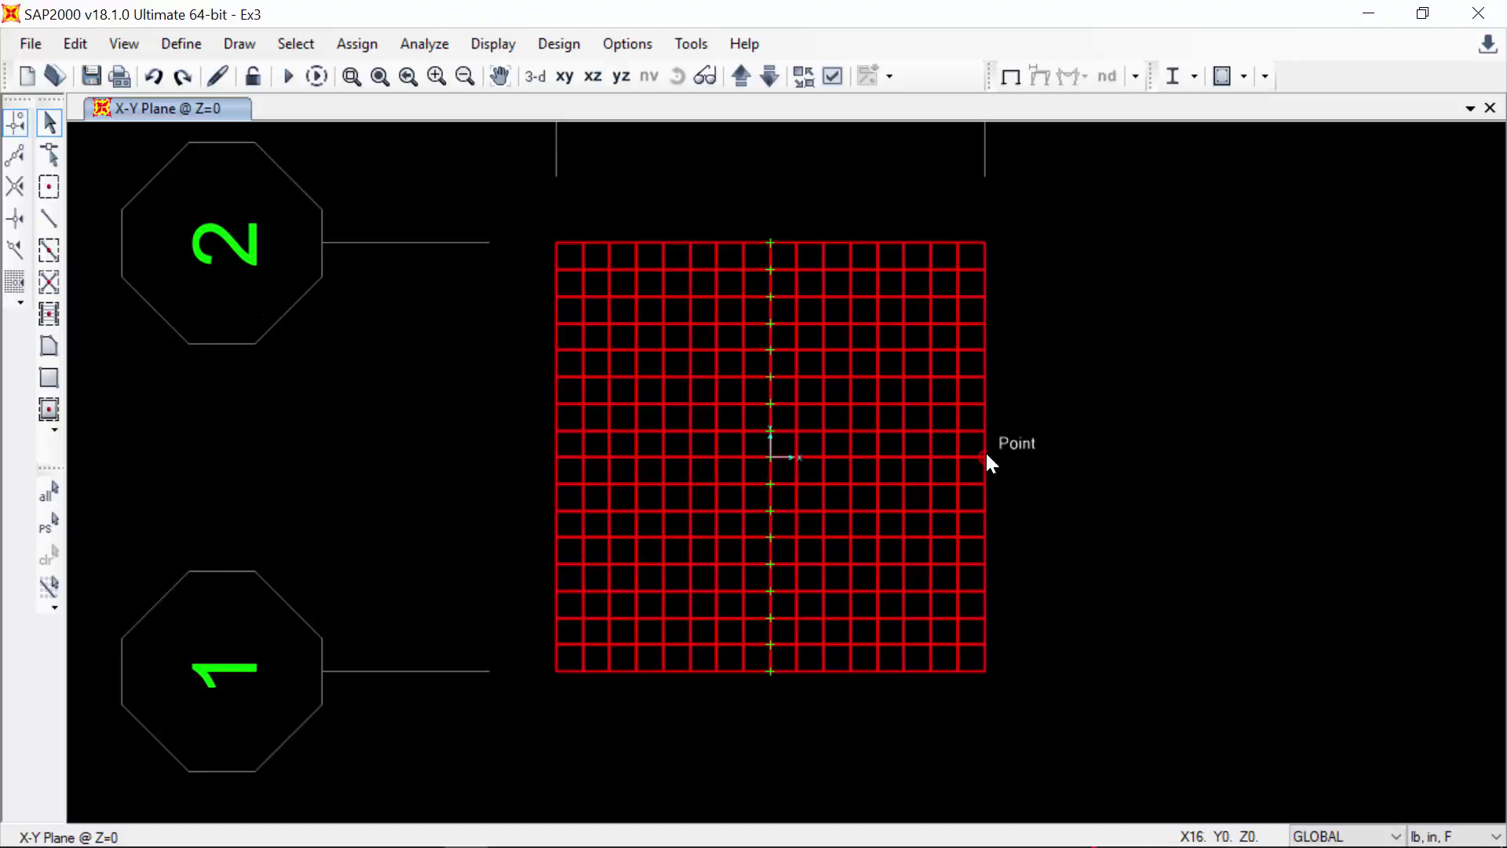
pyautogui.rightClick(990, 459)
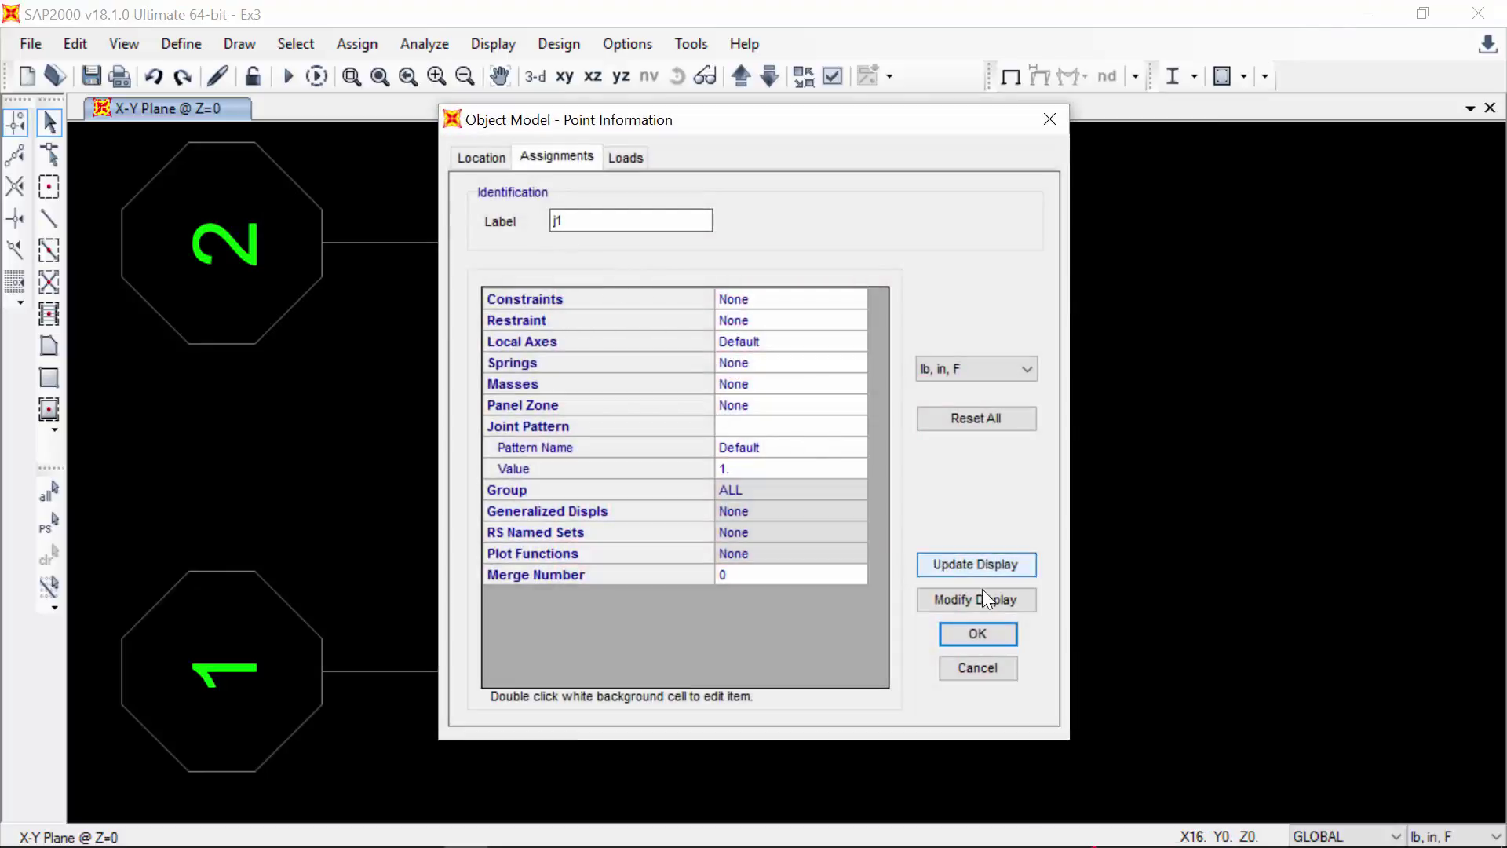
pyautogui.click(992, 631)
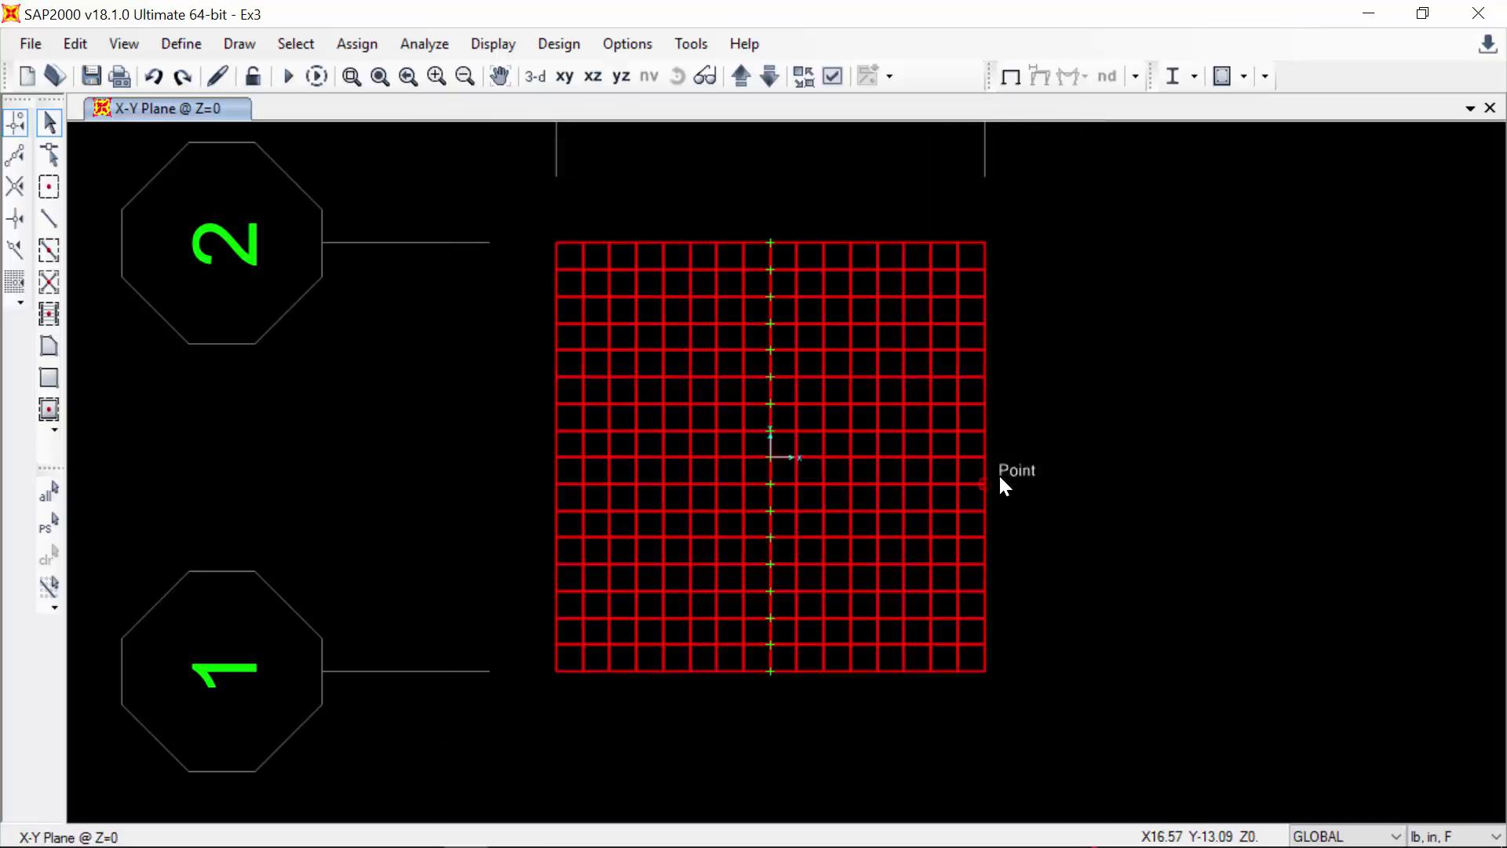
# - Relabel the right-edge joint at X 16, Y 2 as j2
pyautogui.rightClick(663, 296)
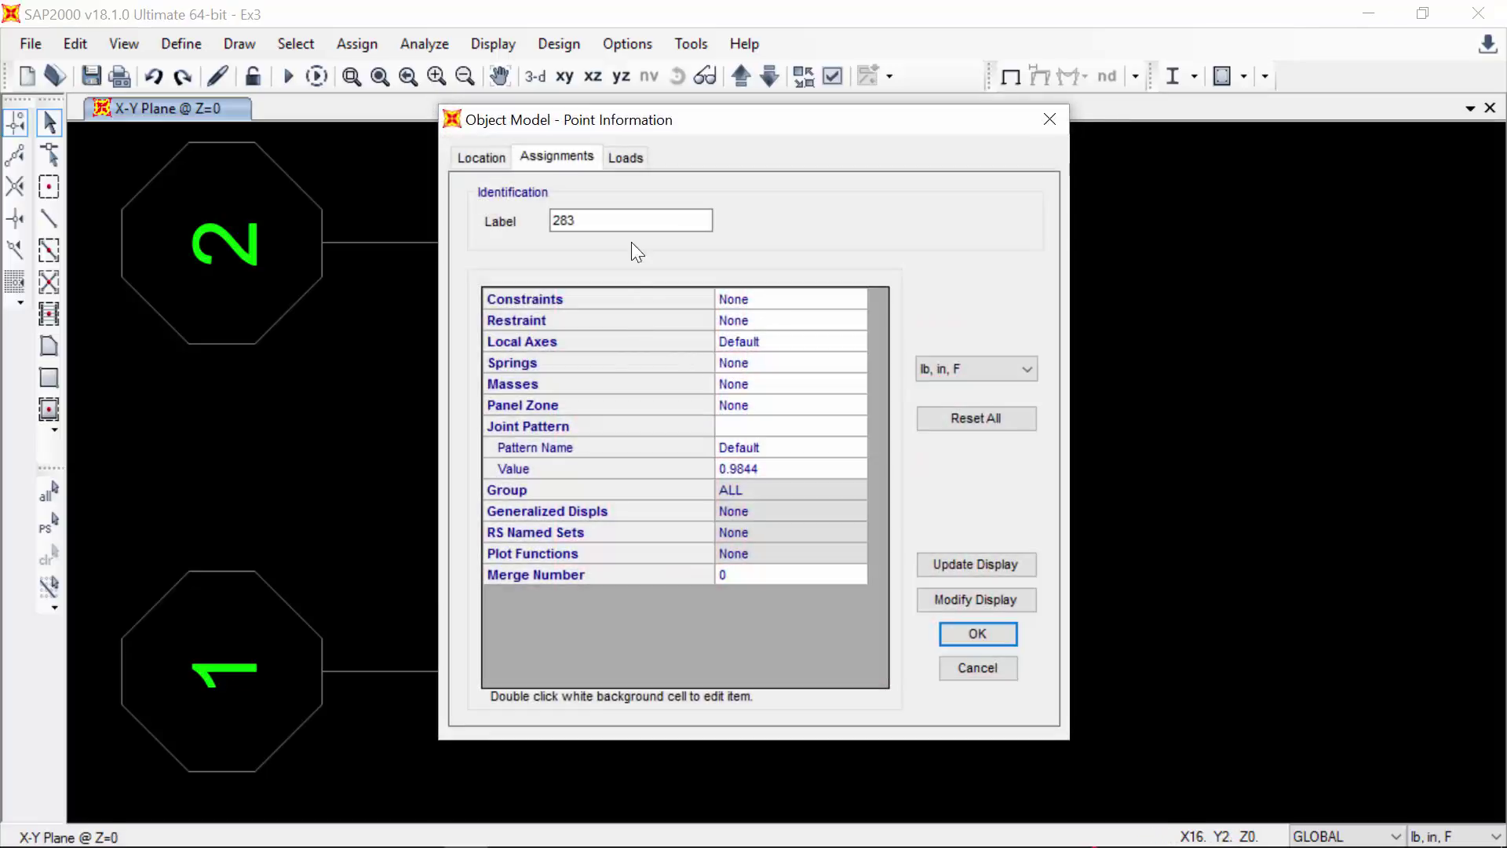
pyautogui.doubleClick(691, 221)
pyautogui.press('BackSpace')
pyautogui.write('j2')
pyautogui.click(991, 632)
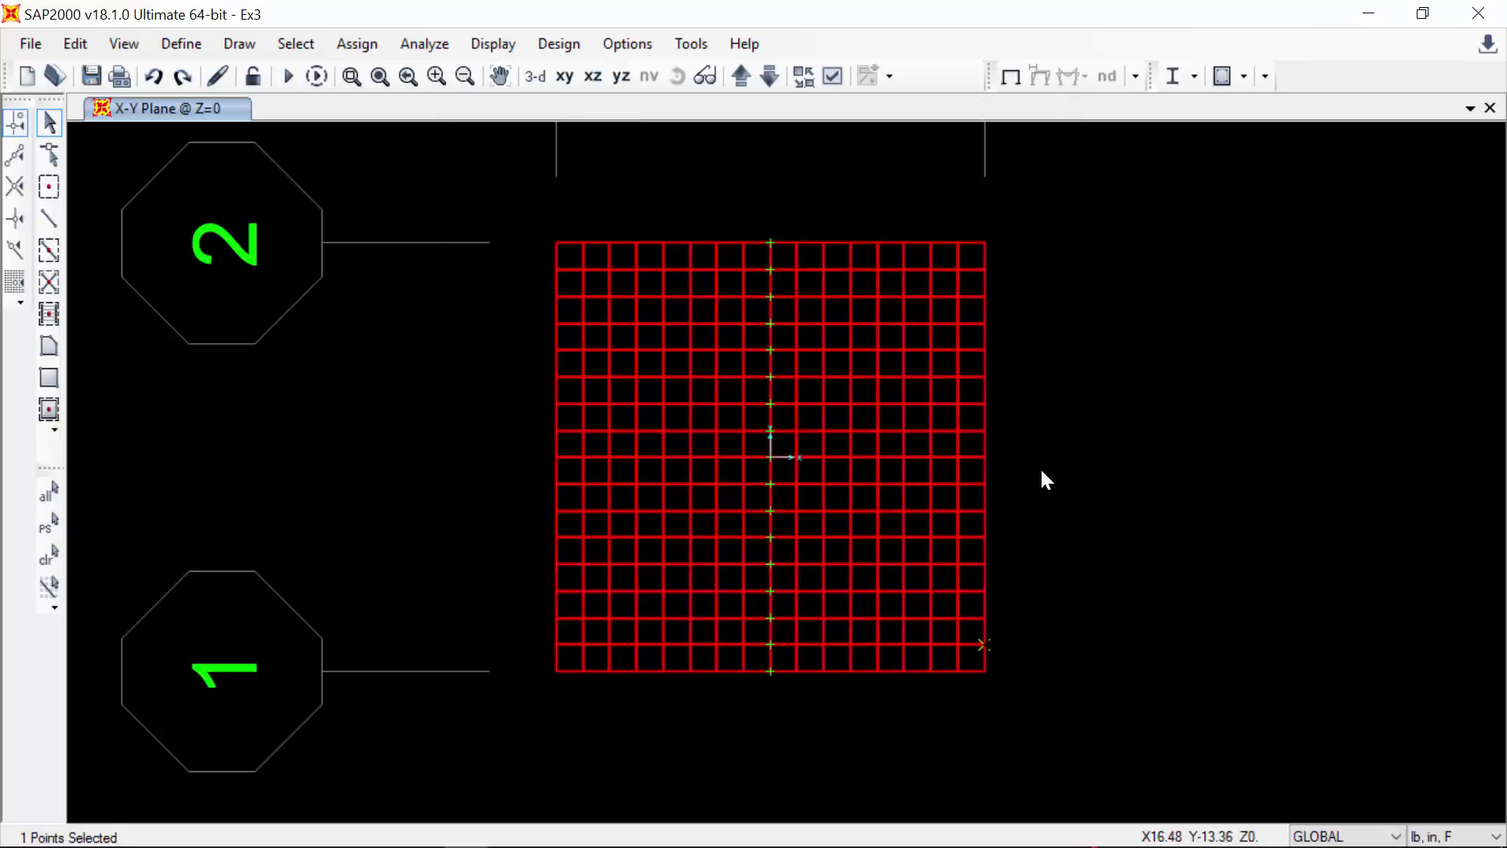
# - Relabel the right-edge joint at X 16, Y 4 as j3
pyautogui.rightClick(657, 271)
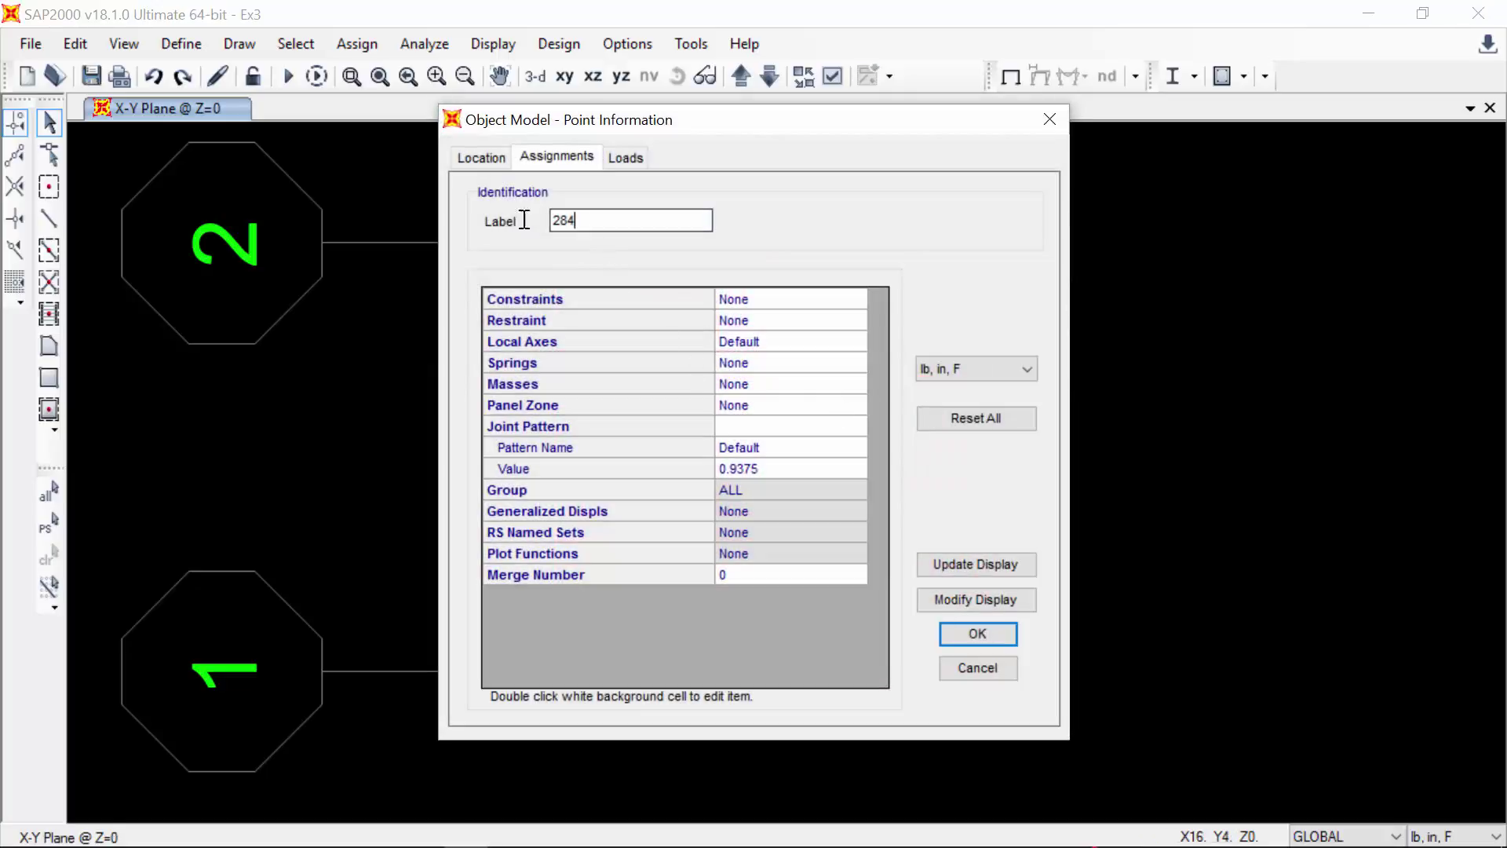
pyautogui.moveTo(572, 219); pyautogui.dragTo(497, 219)
pyautogui.press('BackSpace')
pyautogui.write('j3')
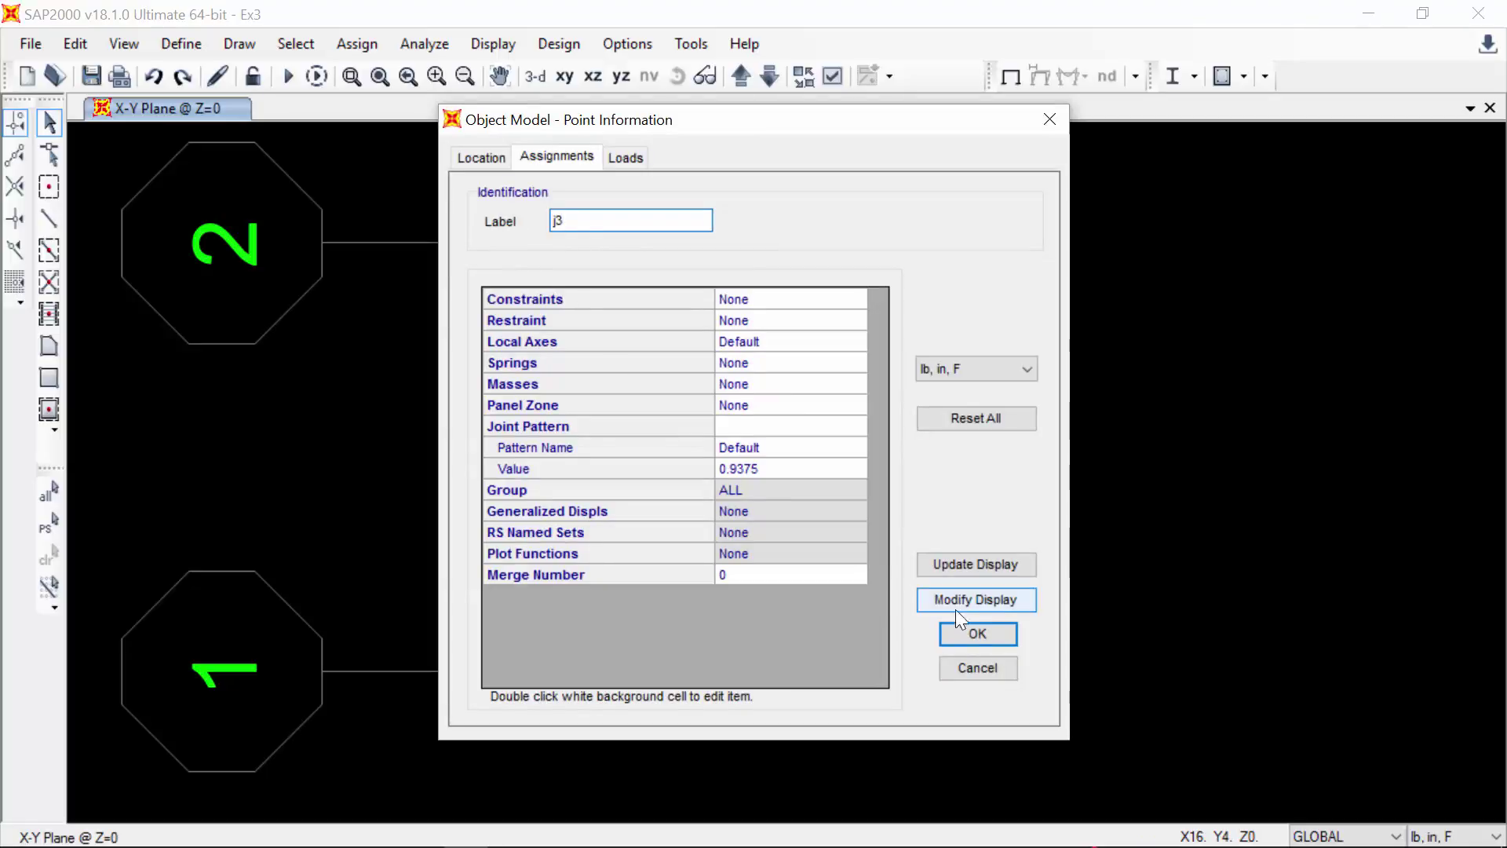
pyautogui.click(977, 634)
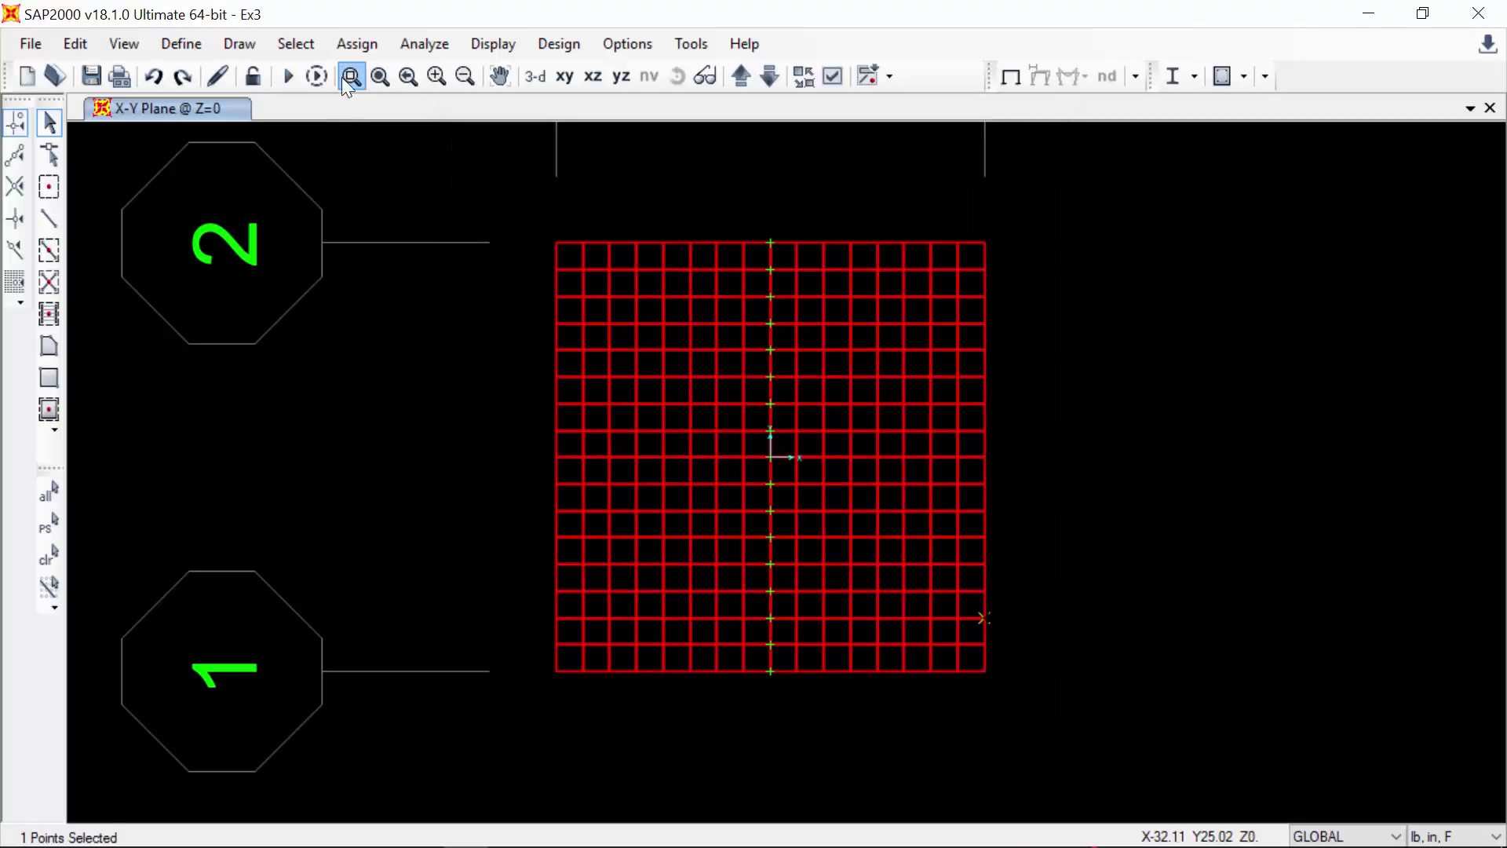
# - Clear the current selection and relabel the right-edge joint at X 16, Y 6 as j4
pyautogui.click(352, 76)
pyautogui.moveTo(1032, 199); pyautogui.dragTo(973, 473)
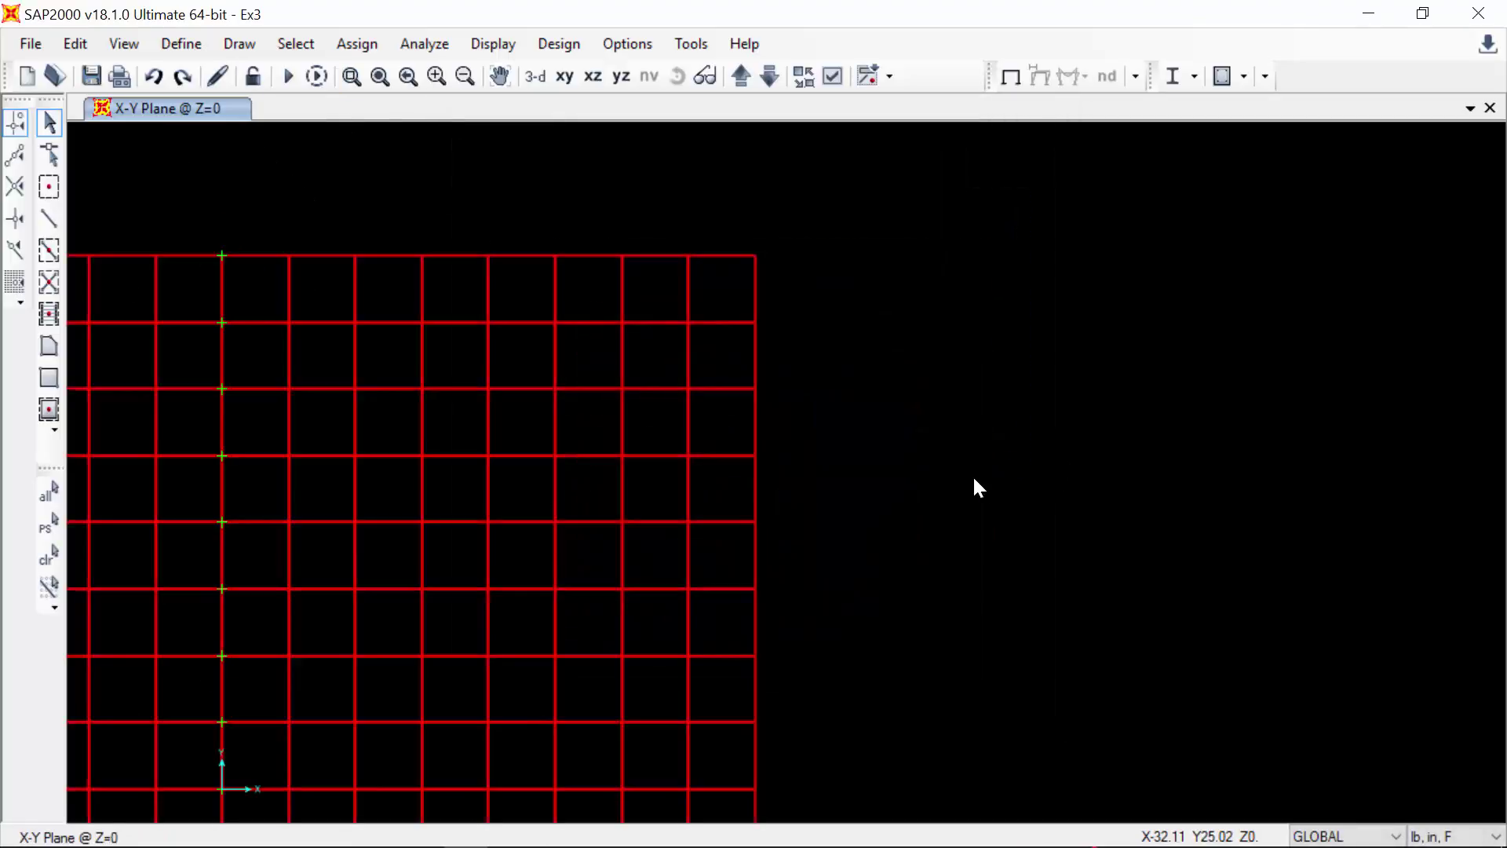
pyautogui.hotkey('ctrl', 'q')
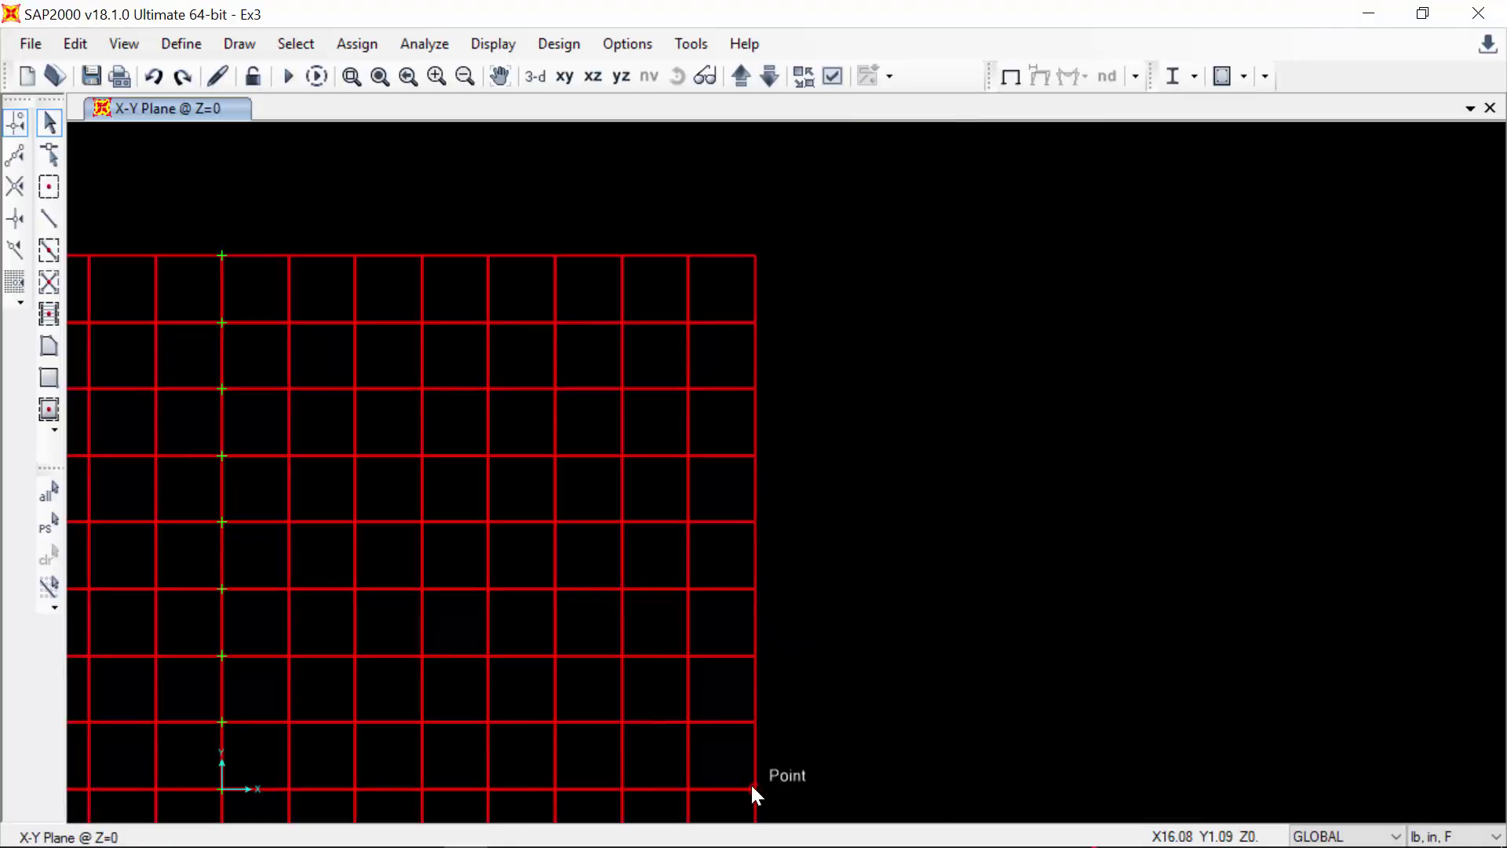
pyautogui.click(756, 589)
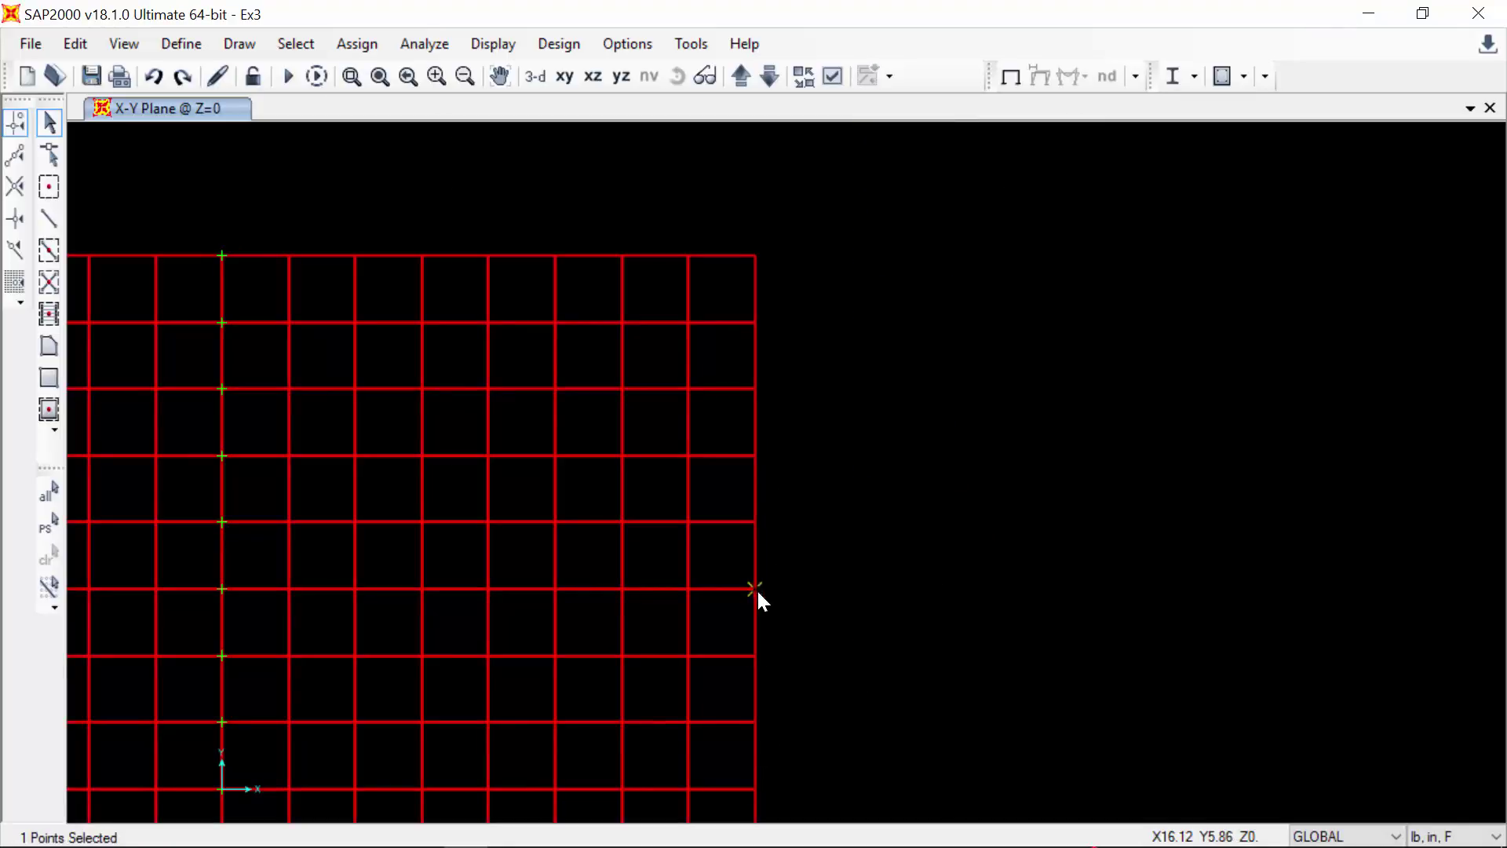
pyautogui.rightClick(756, 587)
pyautogui.doubleClick(556, 222)
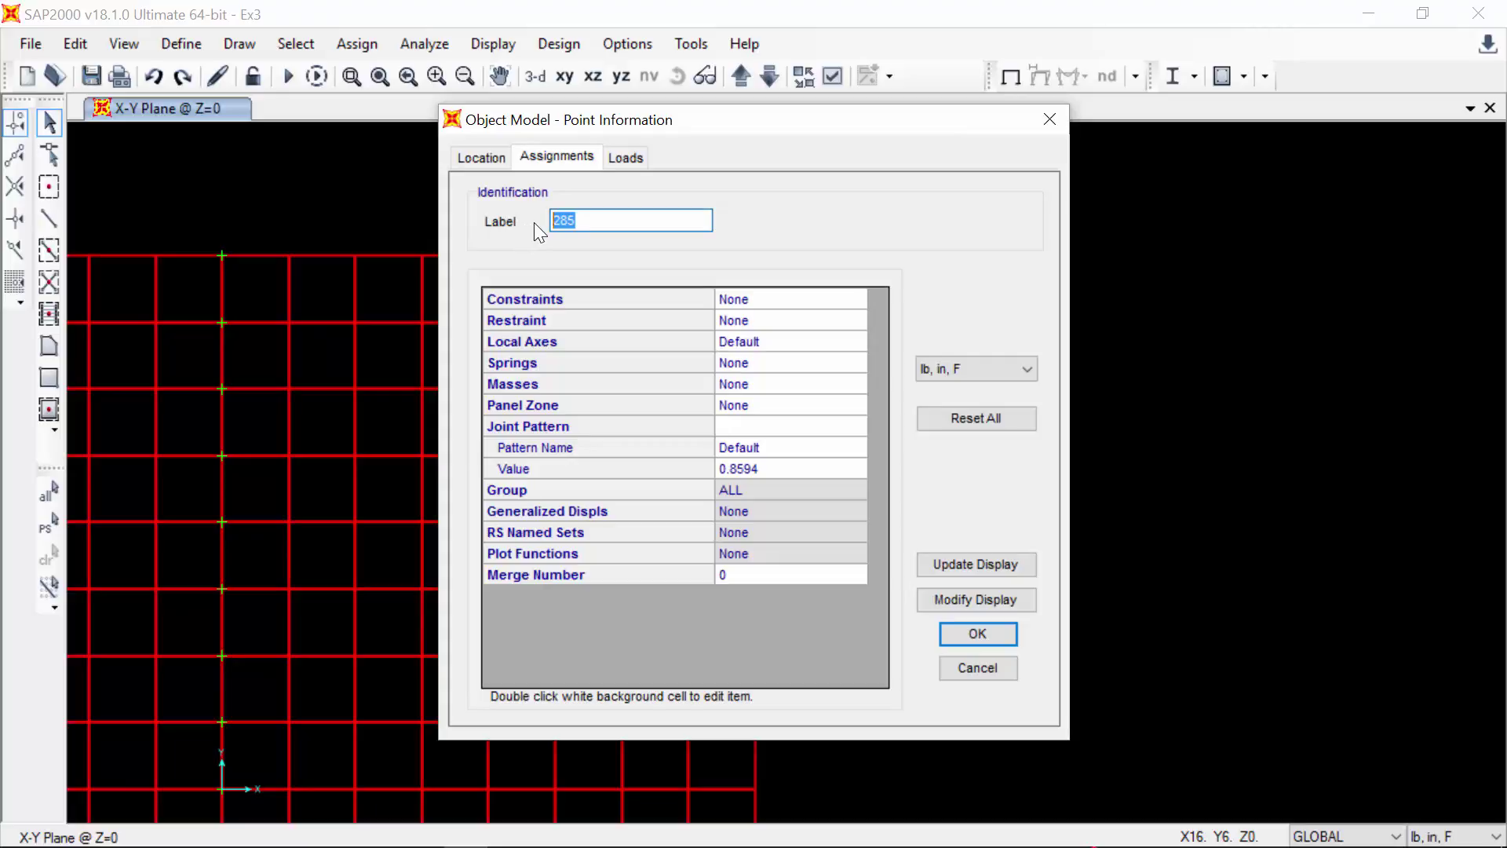
pyautogui.click(974, 634)
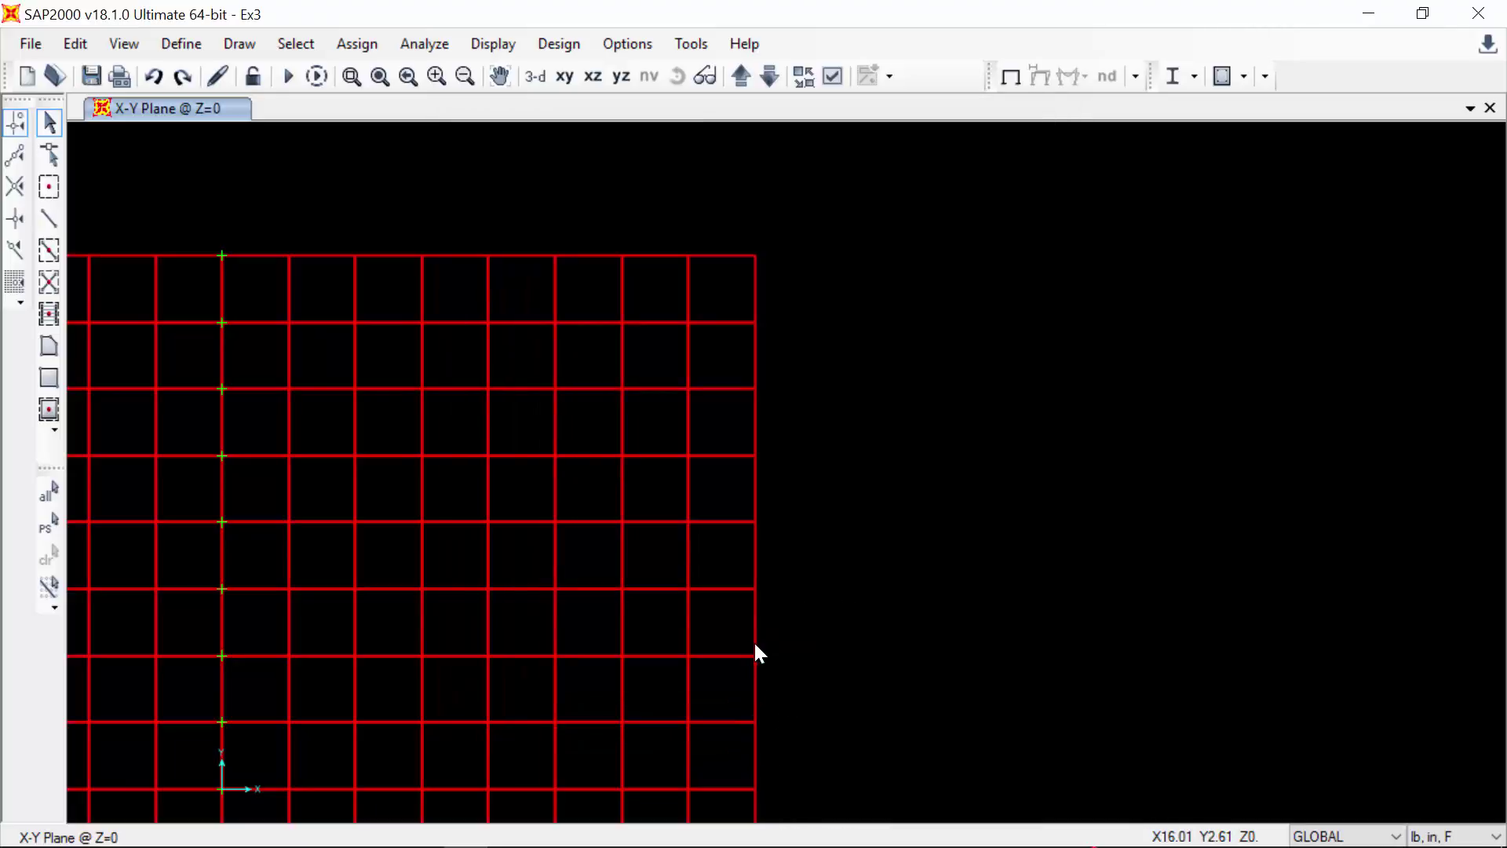
# - Relabel the right-edge joint at X 16, Y 8 as j5 and turn on joint labels in the active window
pyautogui.click(753, 521)
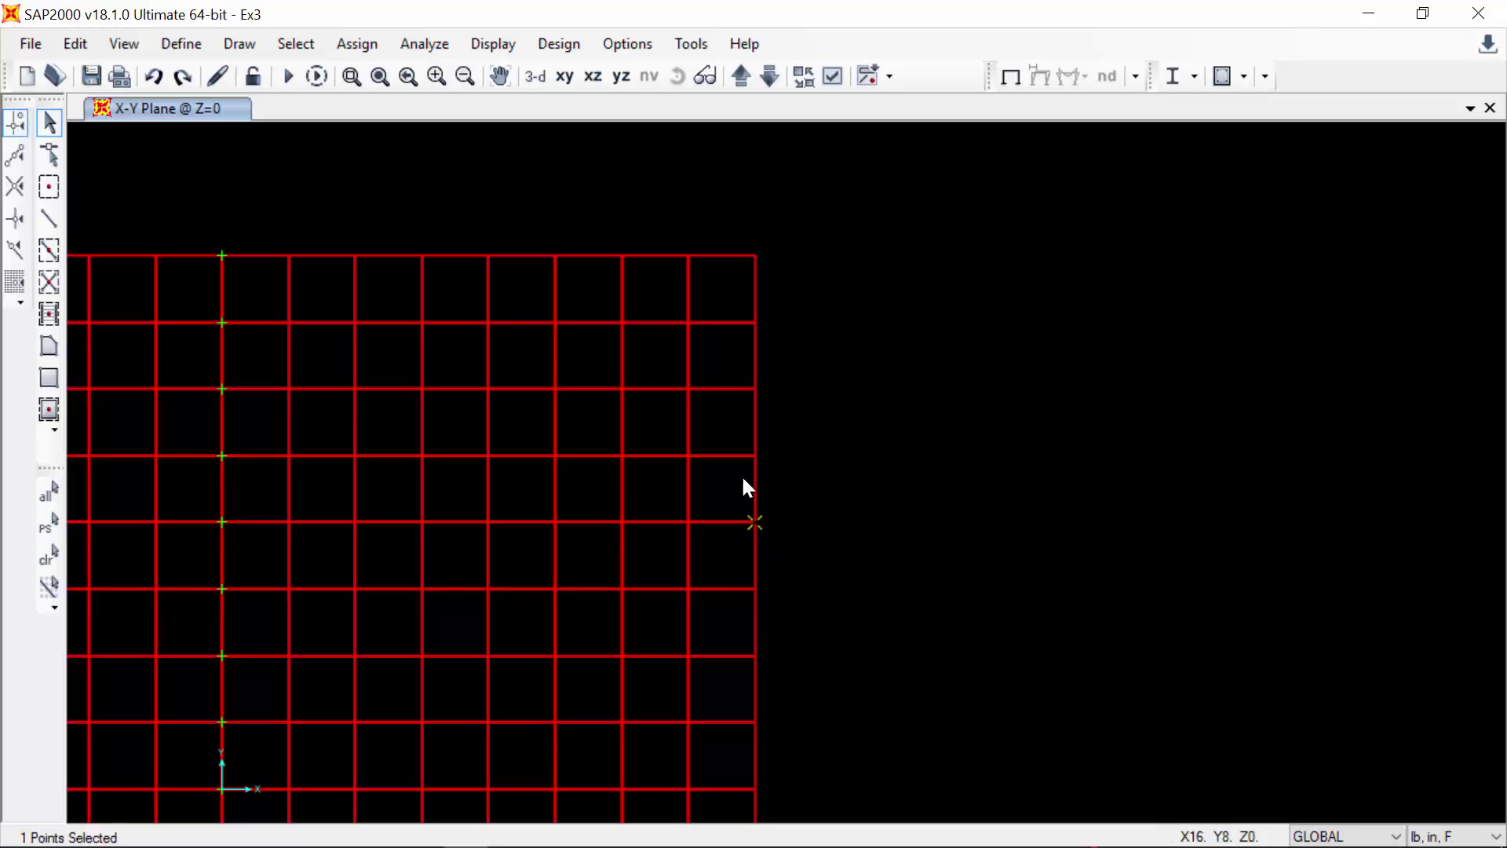
pyautogui.rightClick(754, 521)
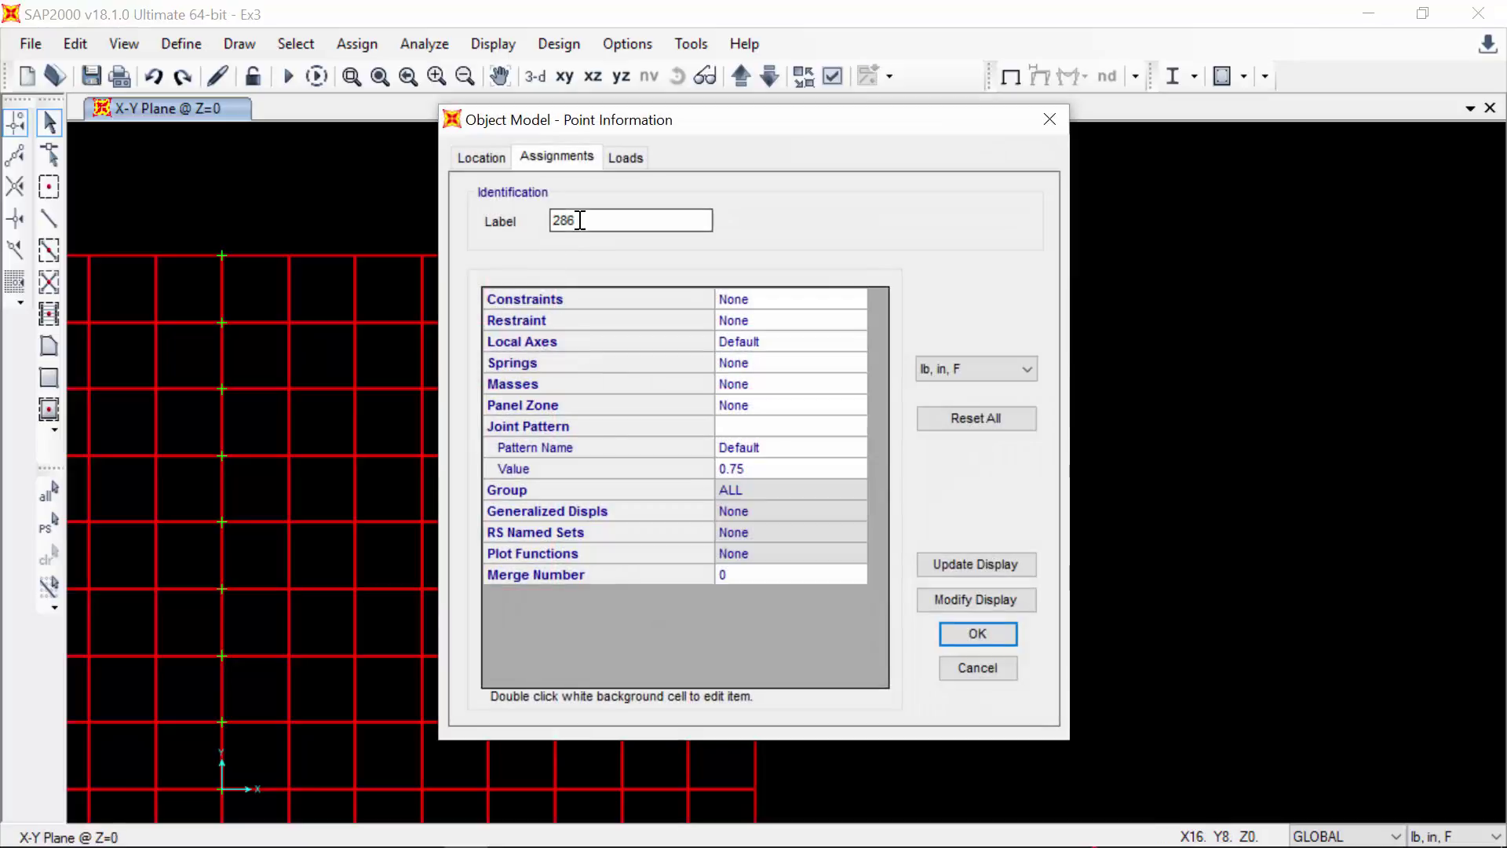
pyautogui.moveTo(585, 220); pyautogui.dragTo(539, 228)
pyautogui.press('BackSpace')
pyautogui.press('Return')
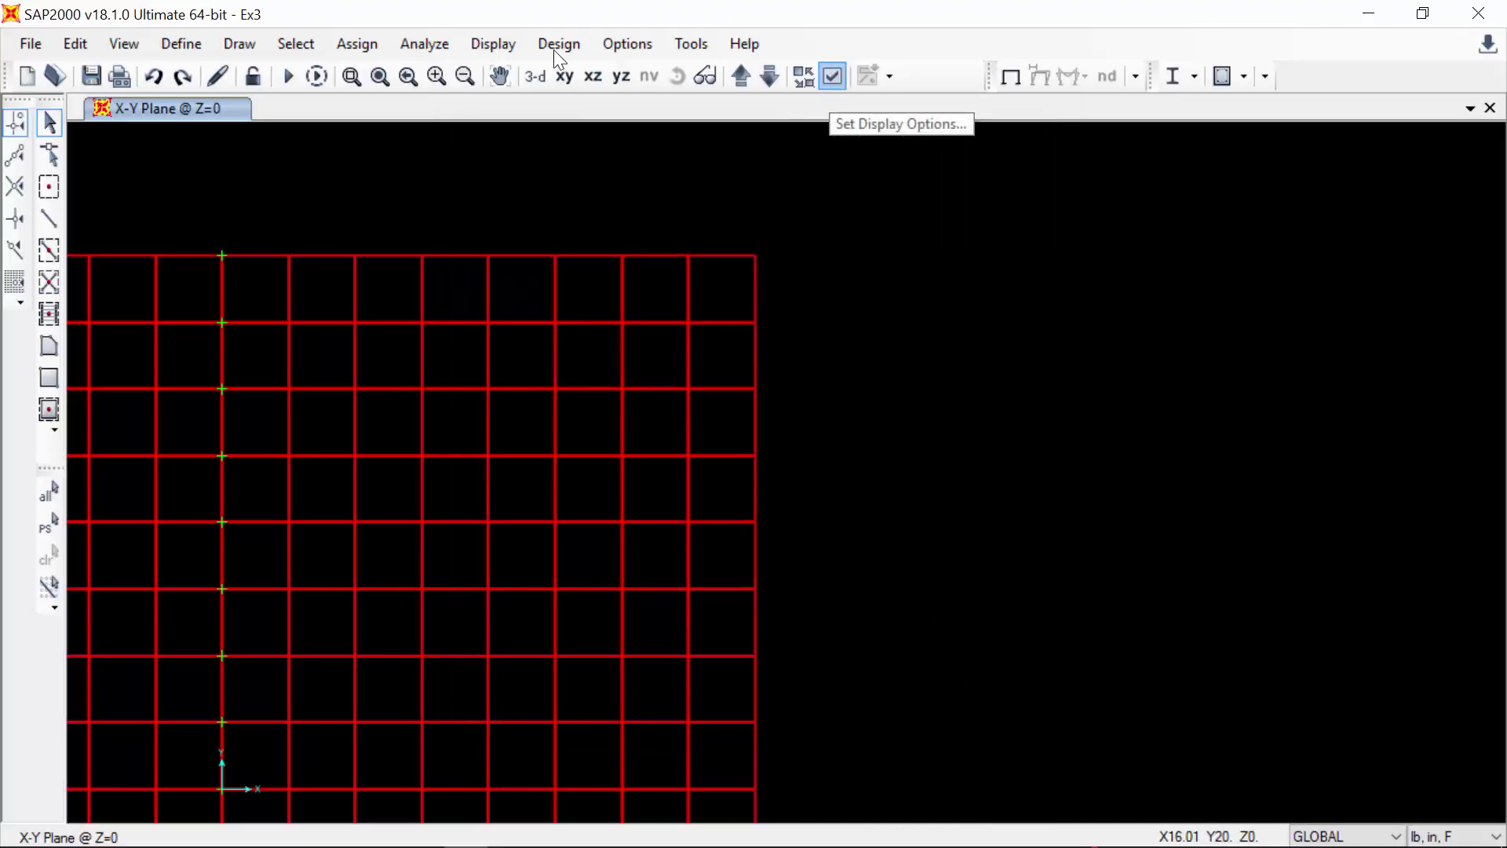
pyautogui.click(832, 75)
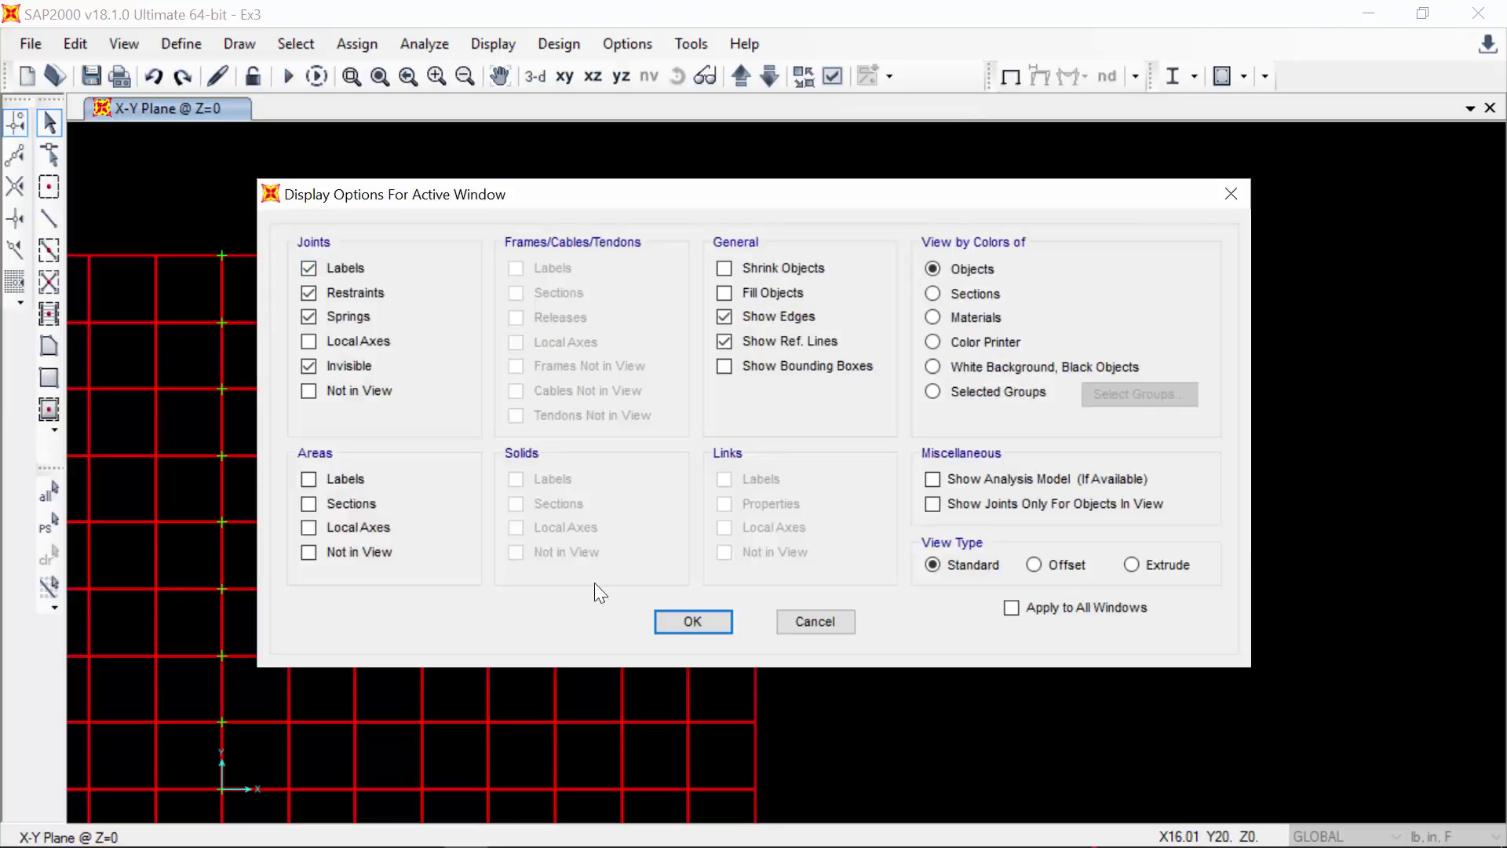
pyautogui.click(693, 621)
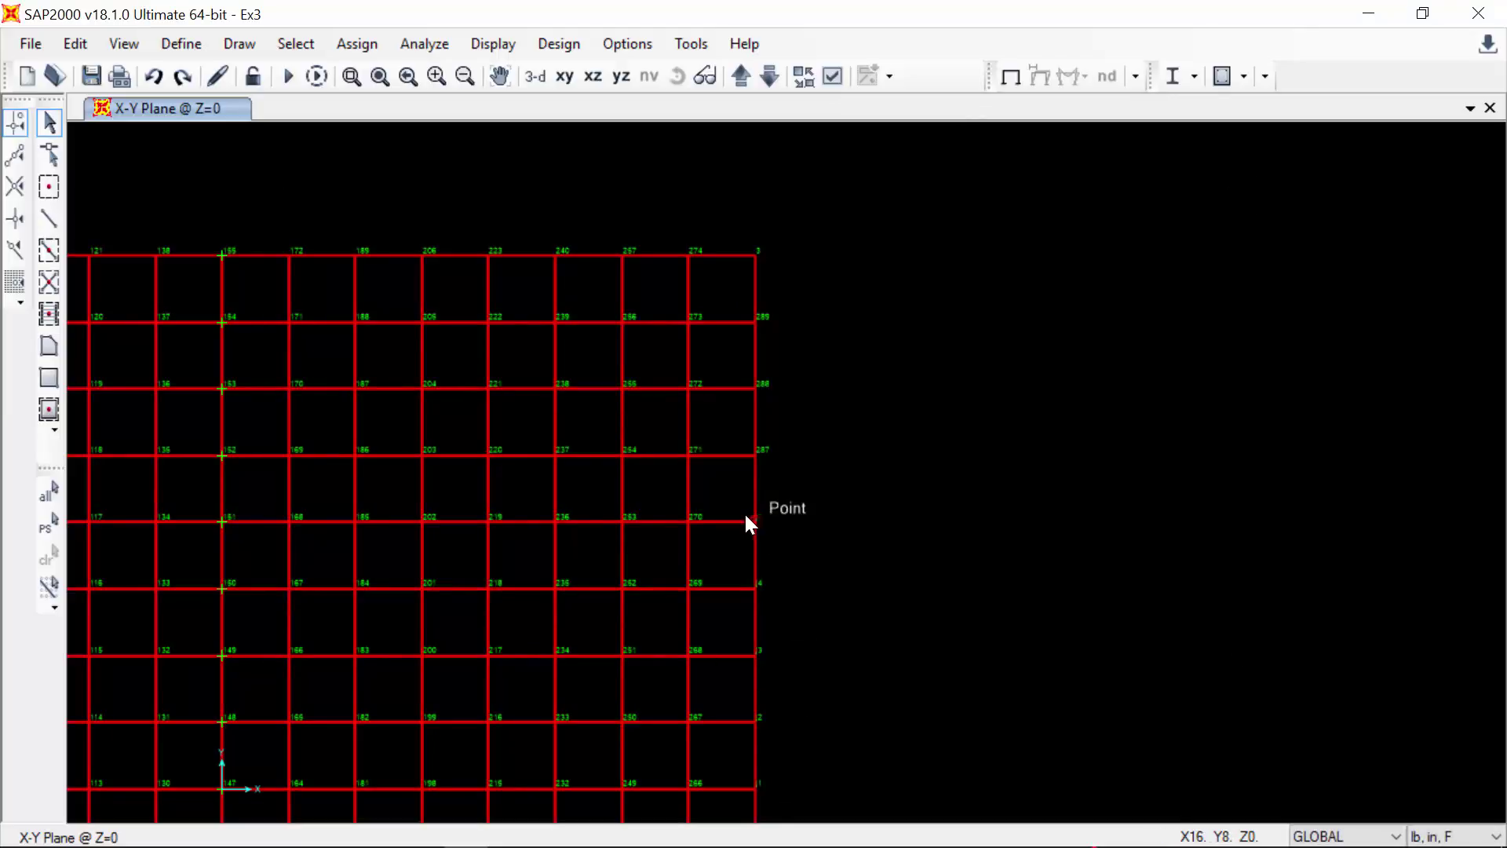
# - Relabel the right-edge joint at X 16, Y 10 as j6 and the one at X 16, Y 12 as j7
pyautogui.click(754, 455)
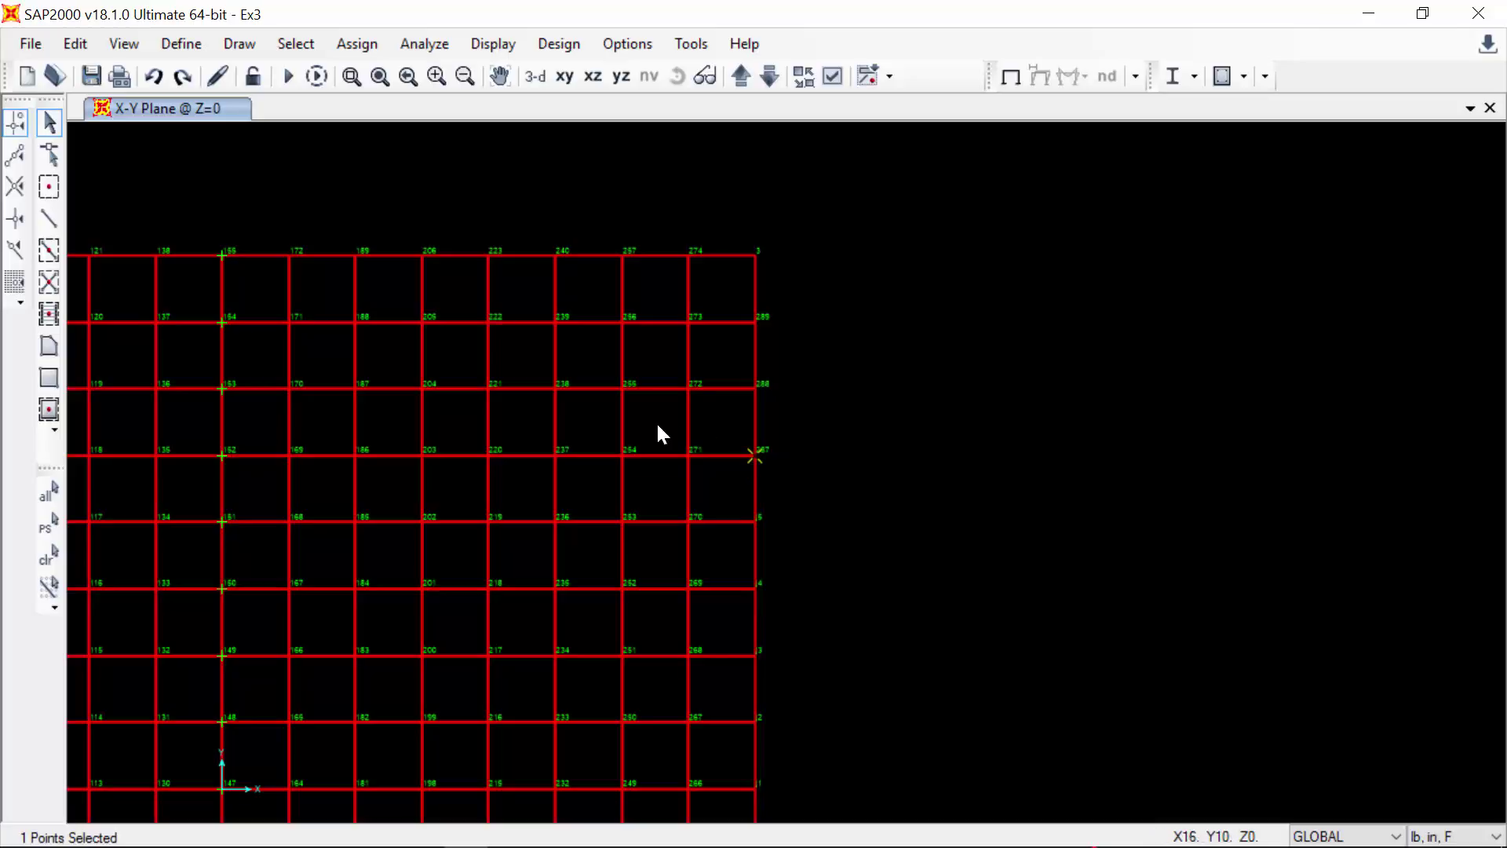
pyautogui.click(755, 455)
pyautogui.rightClick(750, 389)
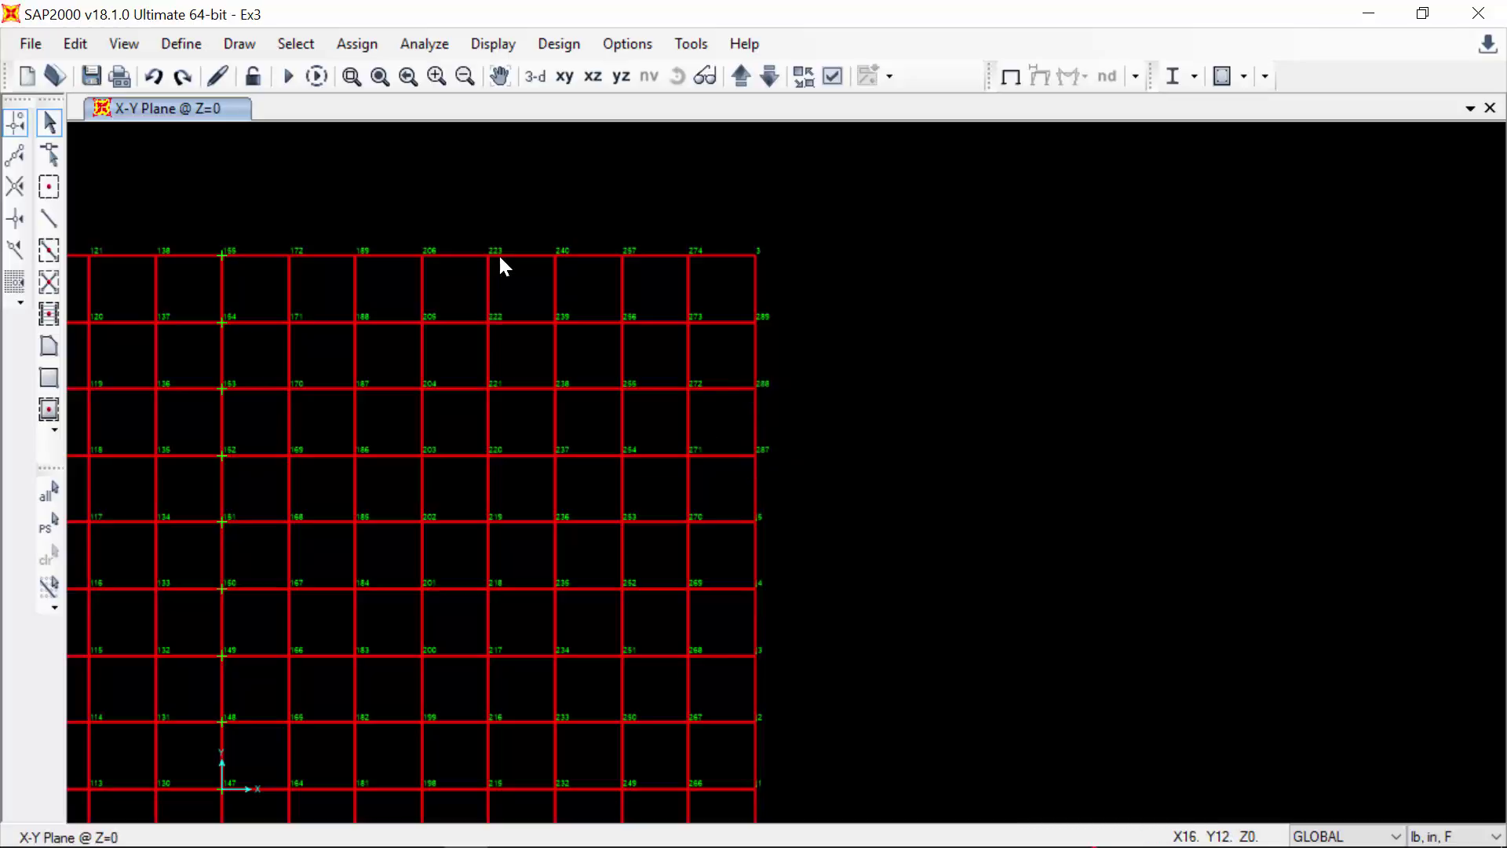
pyautogui.doubleClick(667, 220)
pyautogui.write('j7')
pyautogui.press('Return')
# - Relabel the right-edge joint at X 16, Y 14, just below the upper corner, as j8
pyautogui.click(757, 323)
pyautogui.rightClick(757, 323)
pyautogui.doubleClick(628, 221)
pyautogui.press('BackSpace')
pyautogui.write('j8')
pyautogui.press('Return')
# - Relabel the plate's upper-right corner joint at X 16, Y 16 as j9
pyautogui.rightClick(756, 256)
pyautogui.doubleClick(553, 222)
pyautogui.press('BackSpace')
pyautogui.write('j9')
pyautogui.click(995, 640)
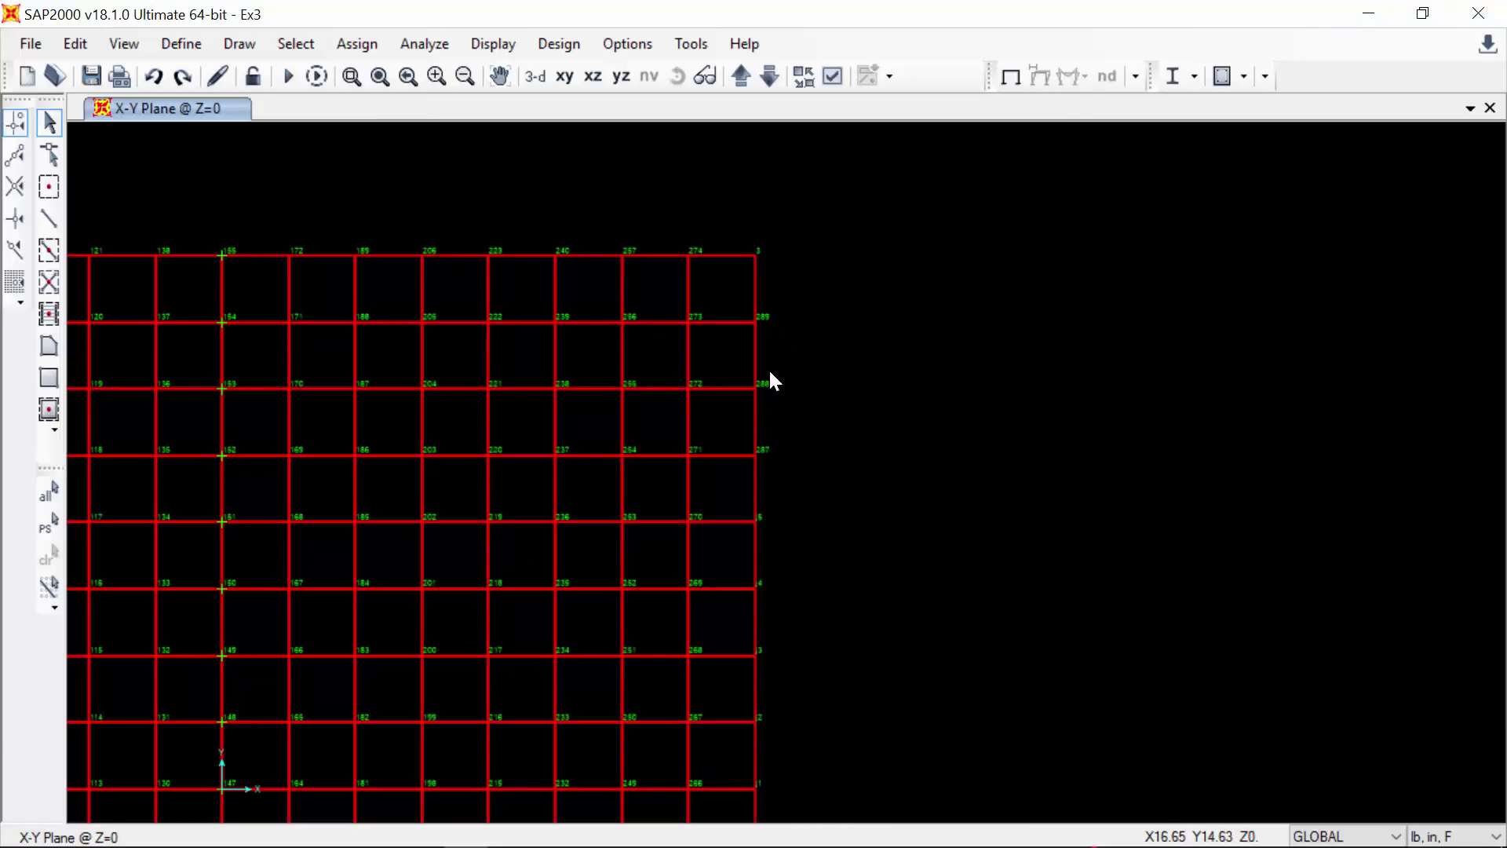
# - Refresh the view so the new joint labels are drawn, and rerun the analysis
pyautogui.click(220, 77)
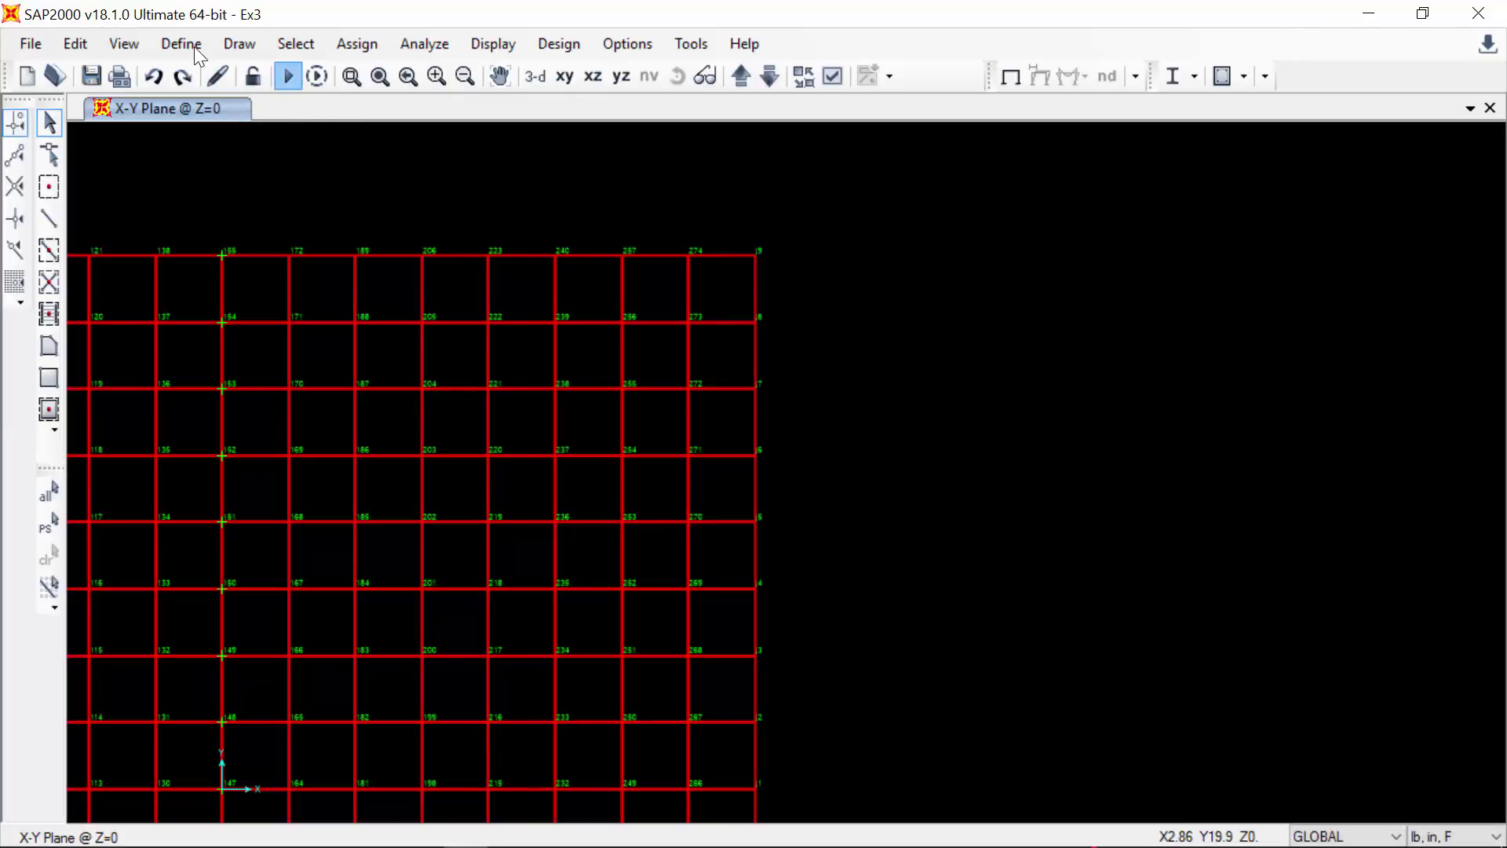
pyautogui.click(287, 77)
pyautogui.click(1054, 552)
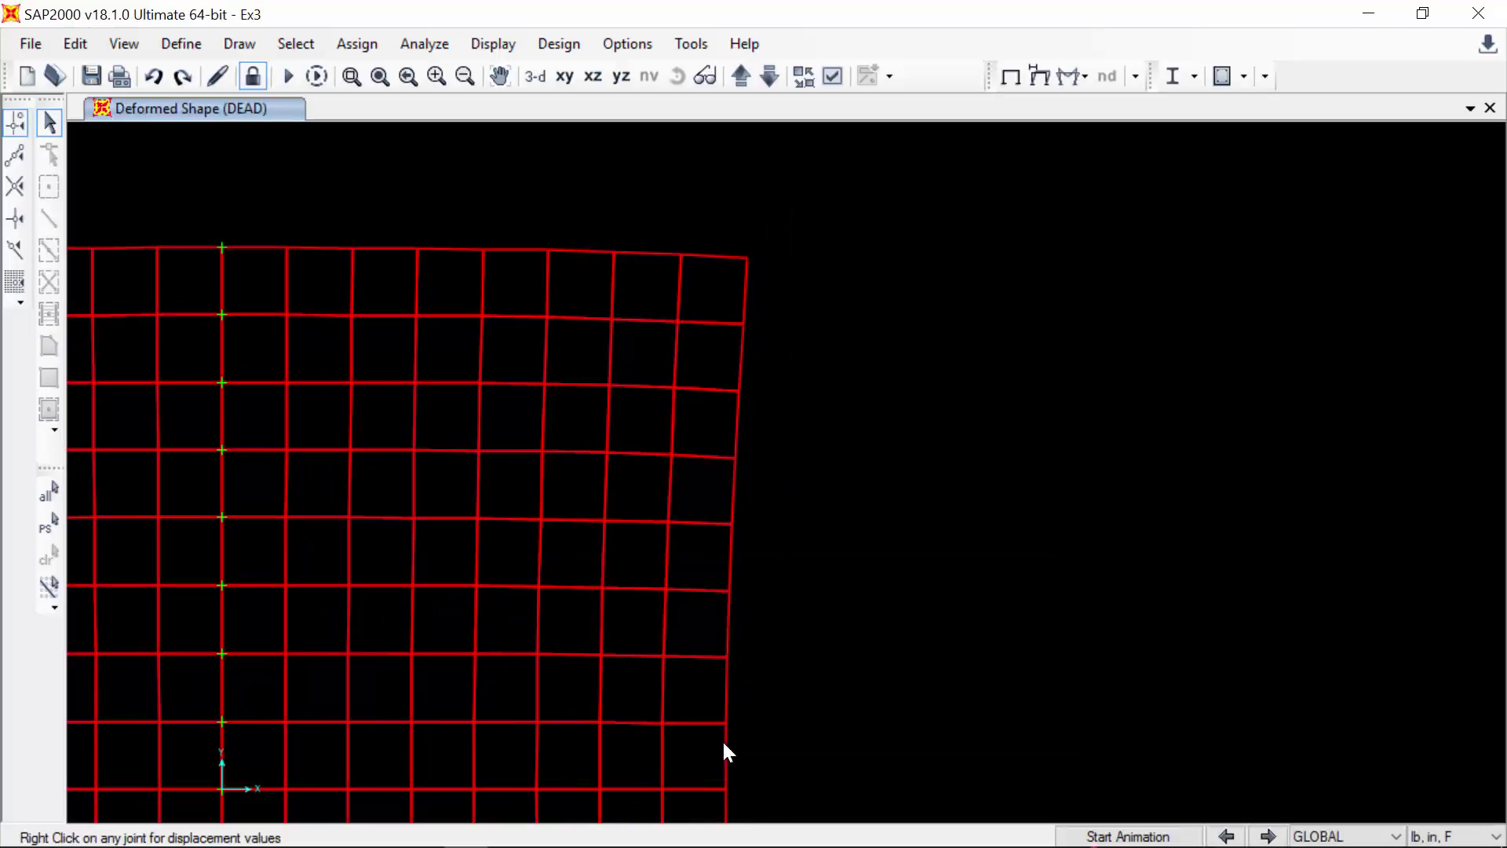
# - Select right-edge joints j1 to j9 and review their horizontal displacements in the Joint Displacements table
pyautogui.moveTo(790, 209); pyautogui.dragTo(711, 801)
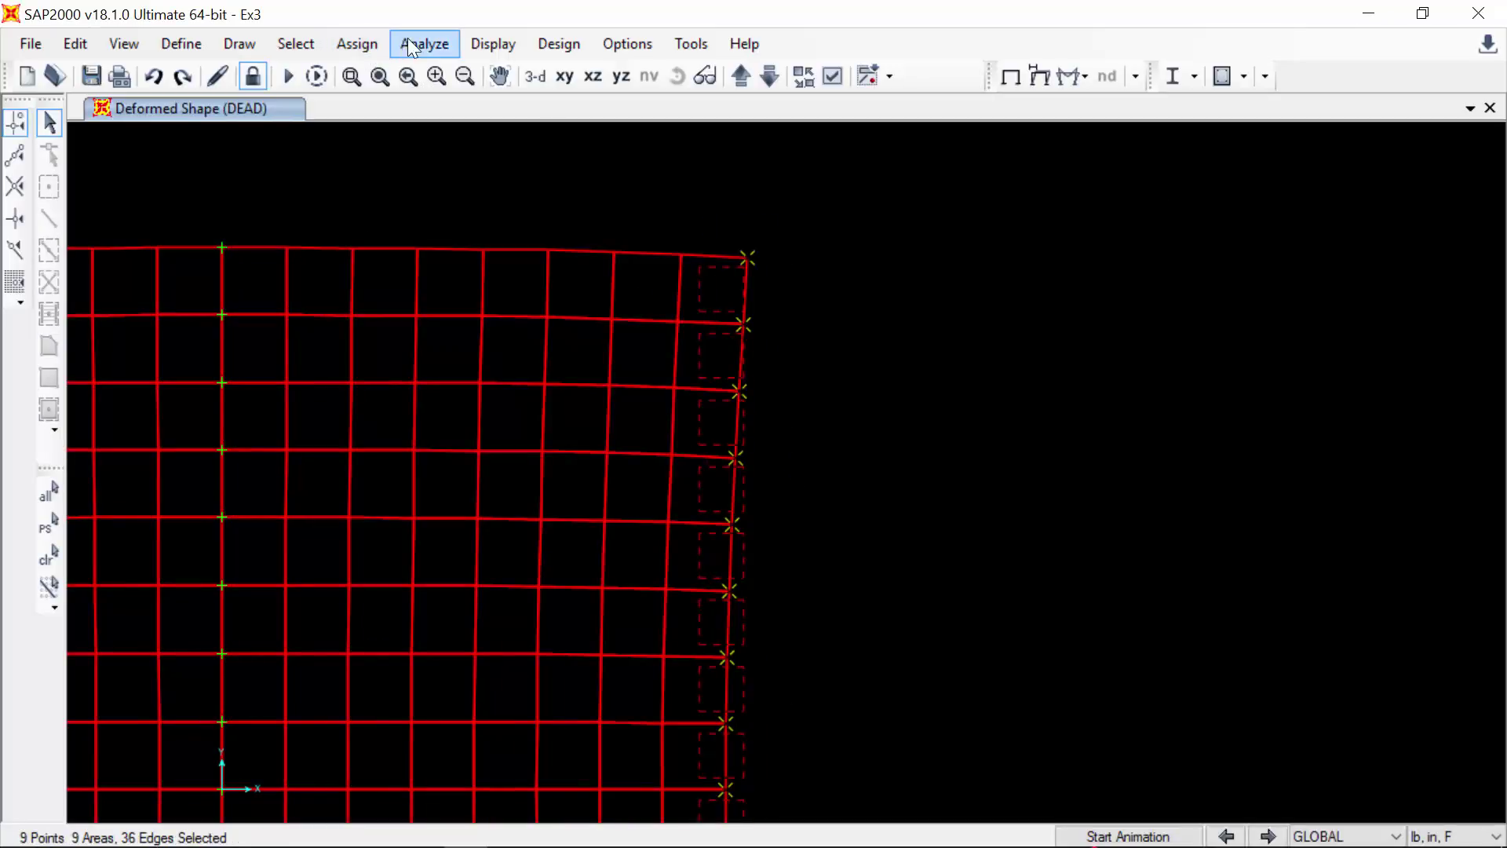
pyautogui.click(493, 44)
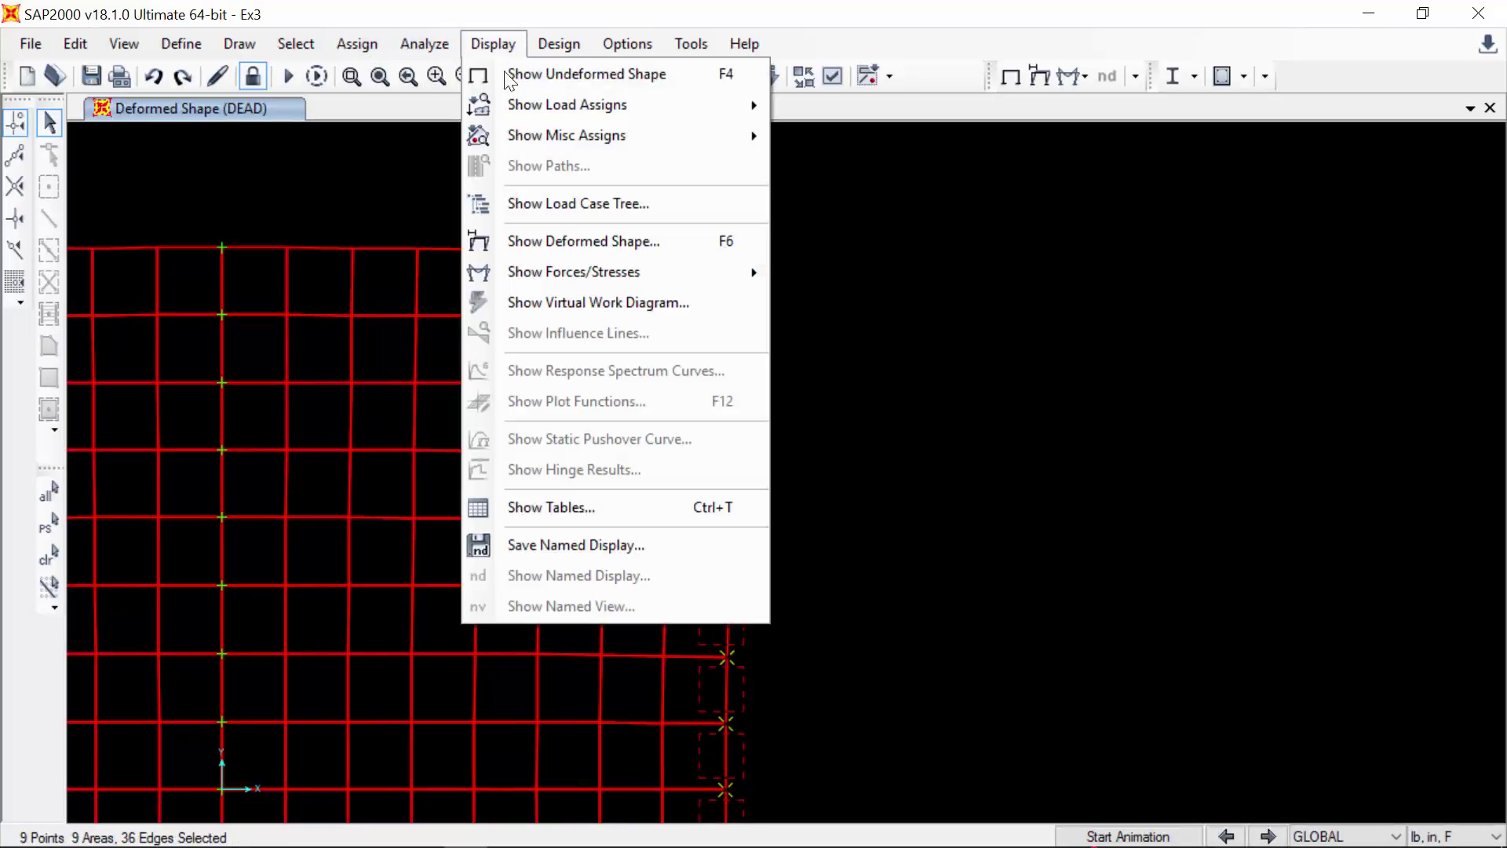
pyautogui.click(567, 506)
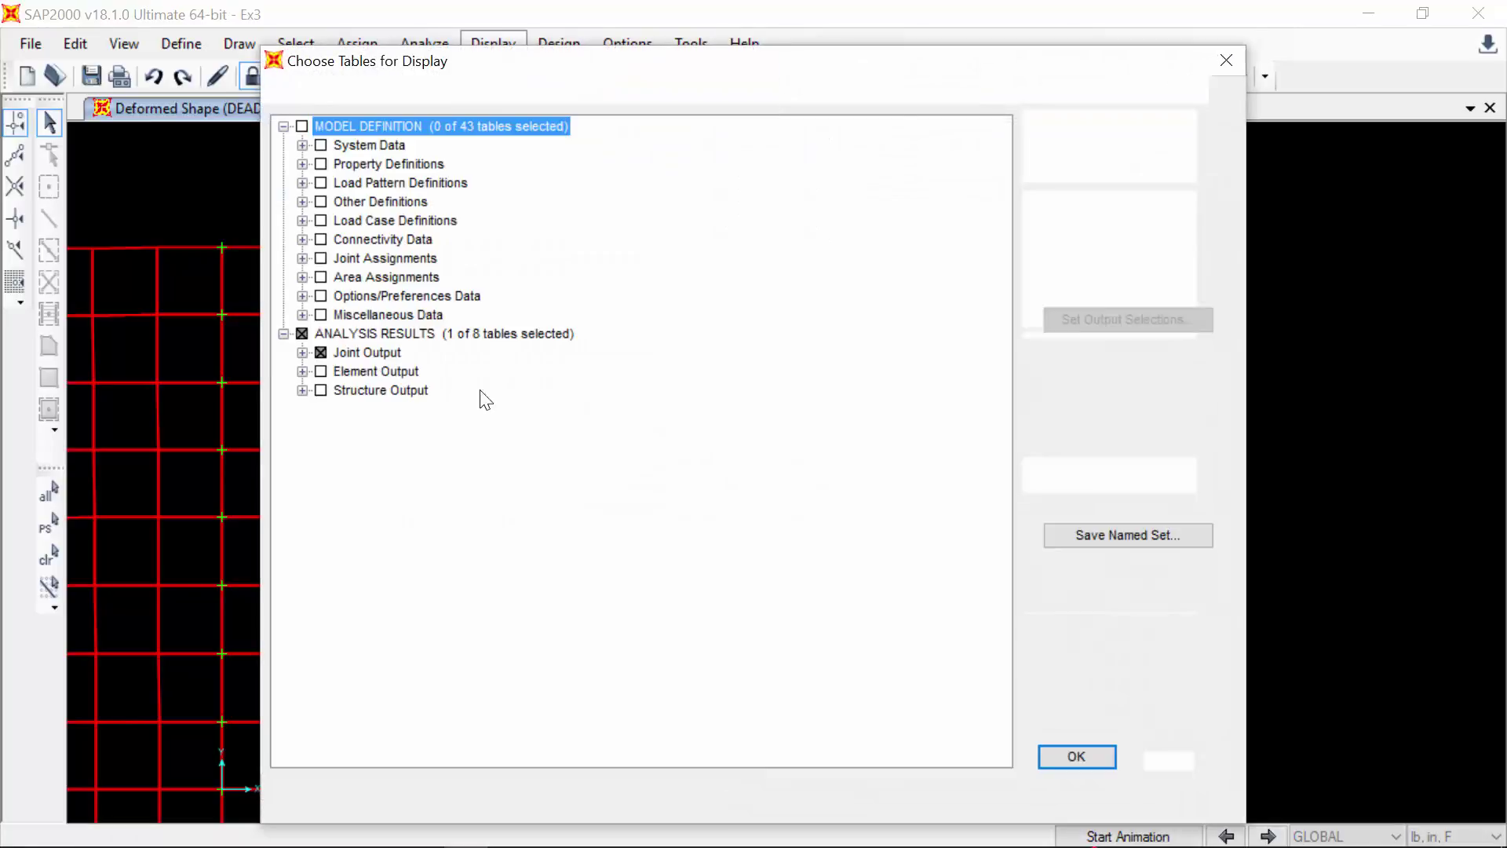
pyautogui.click(1078, 756)
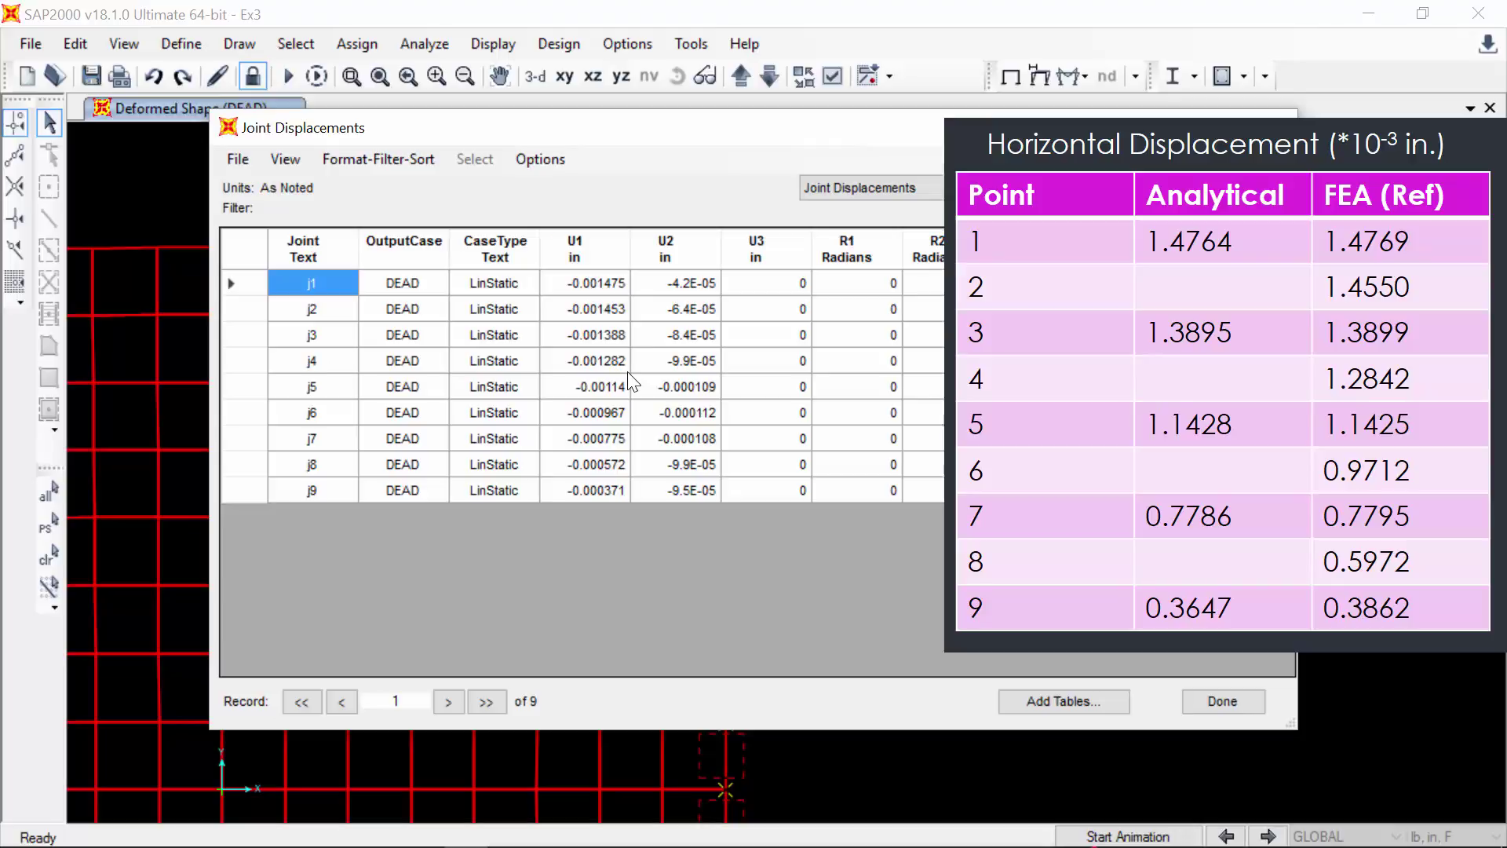
pyautogui.click(1195, 699)
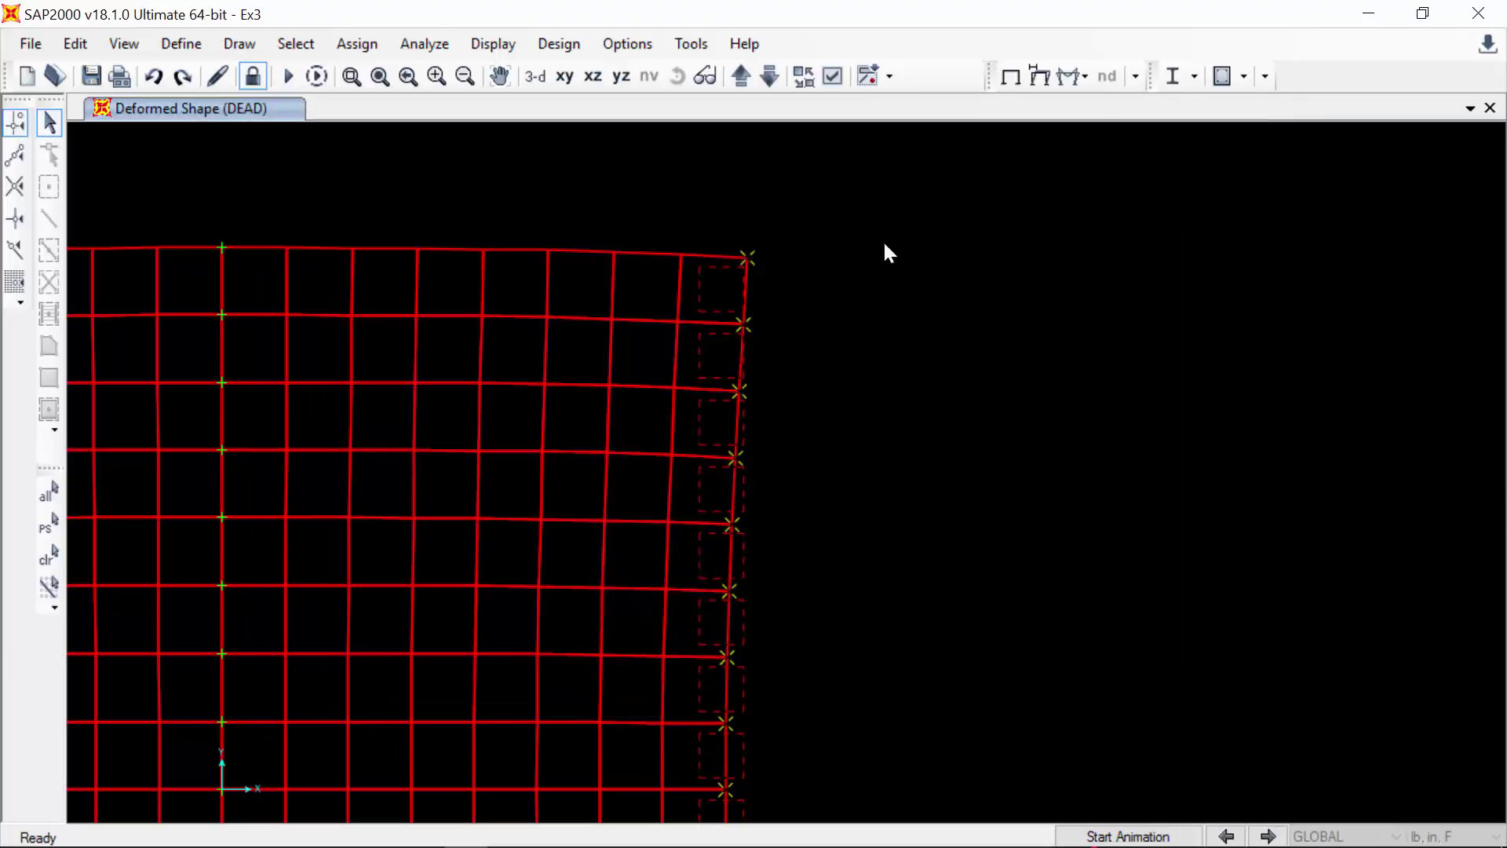
# - Display the S11 plane stress contours for the DEAD case and read the stress at element centres along the right edge
pyautogui.click(1069, 75)
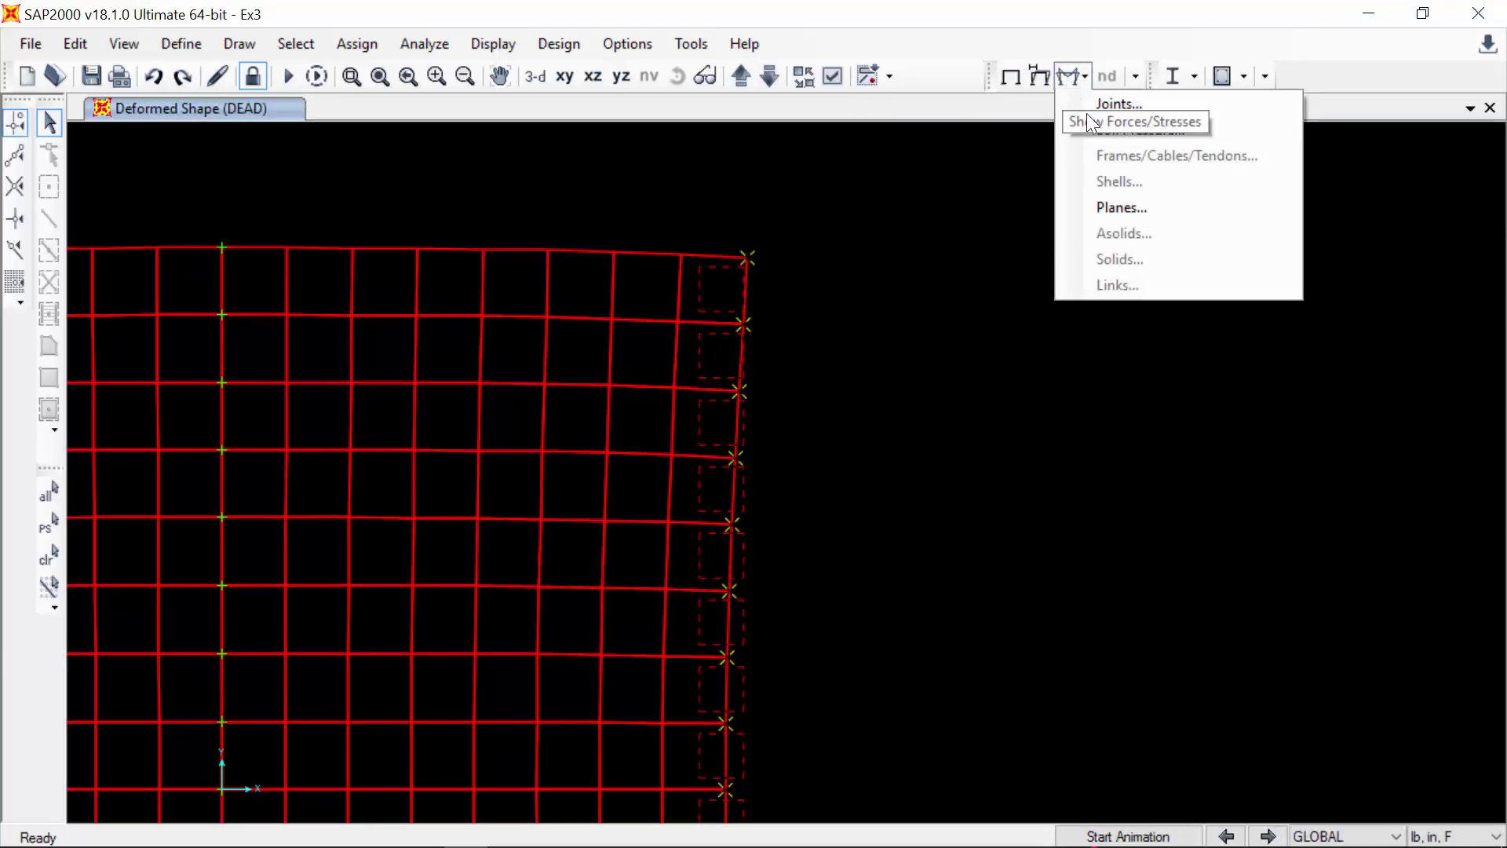
pyautogui.click(1118, 209)
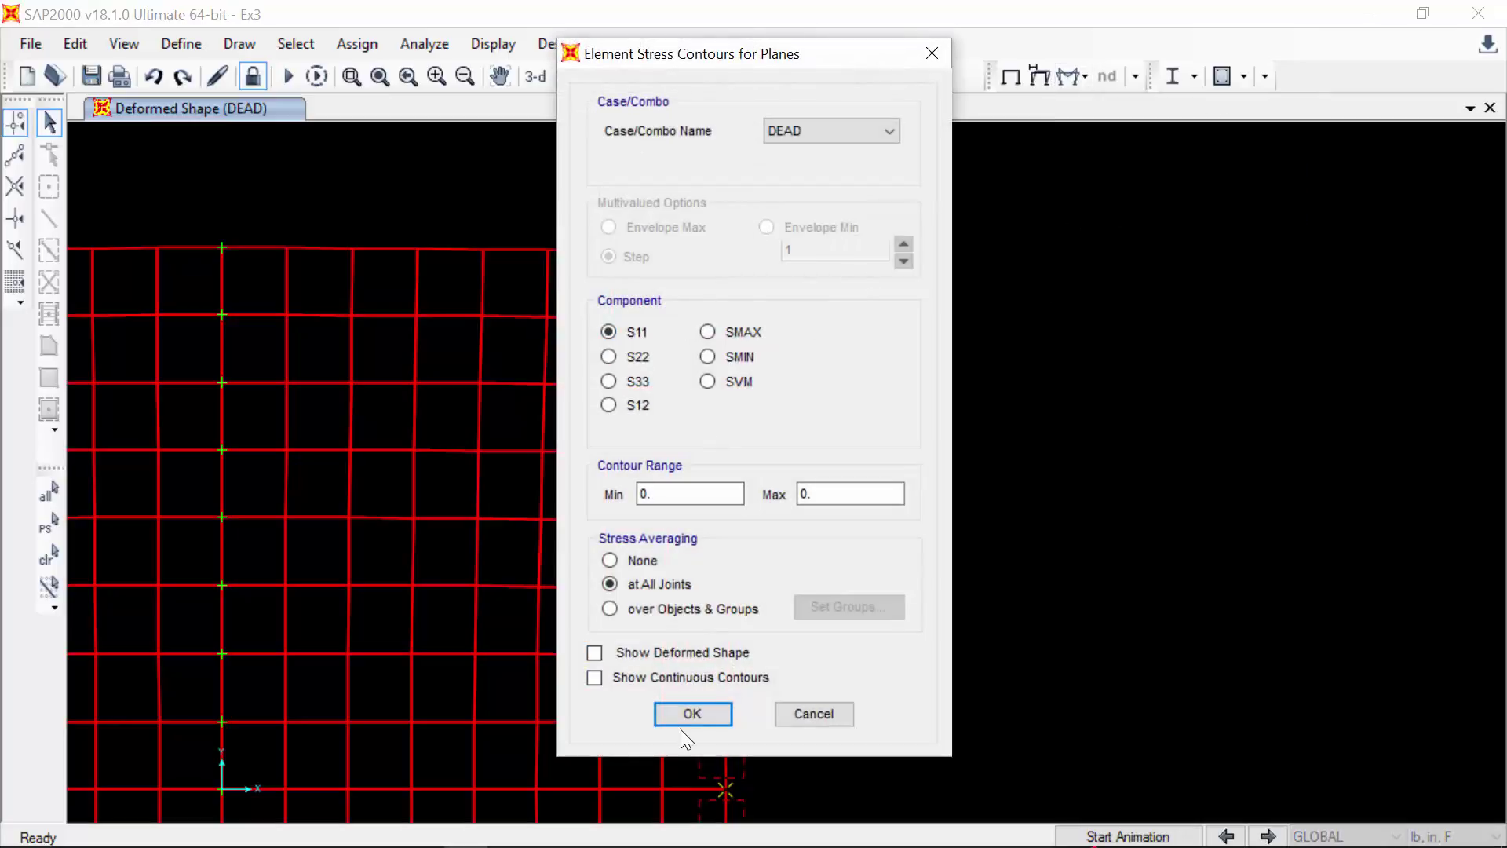
pyautogui.click(703, 713)
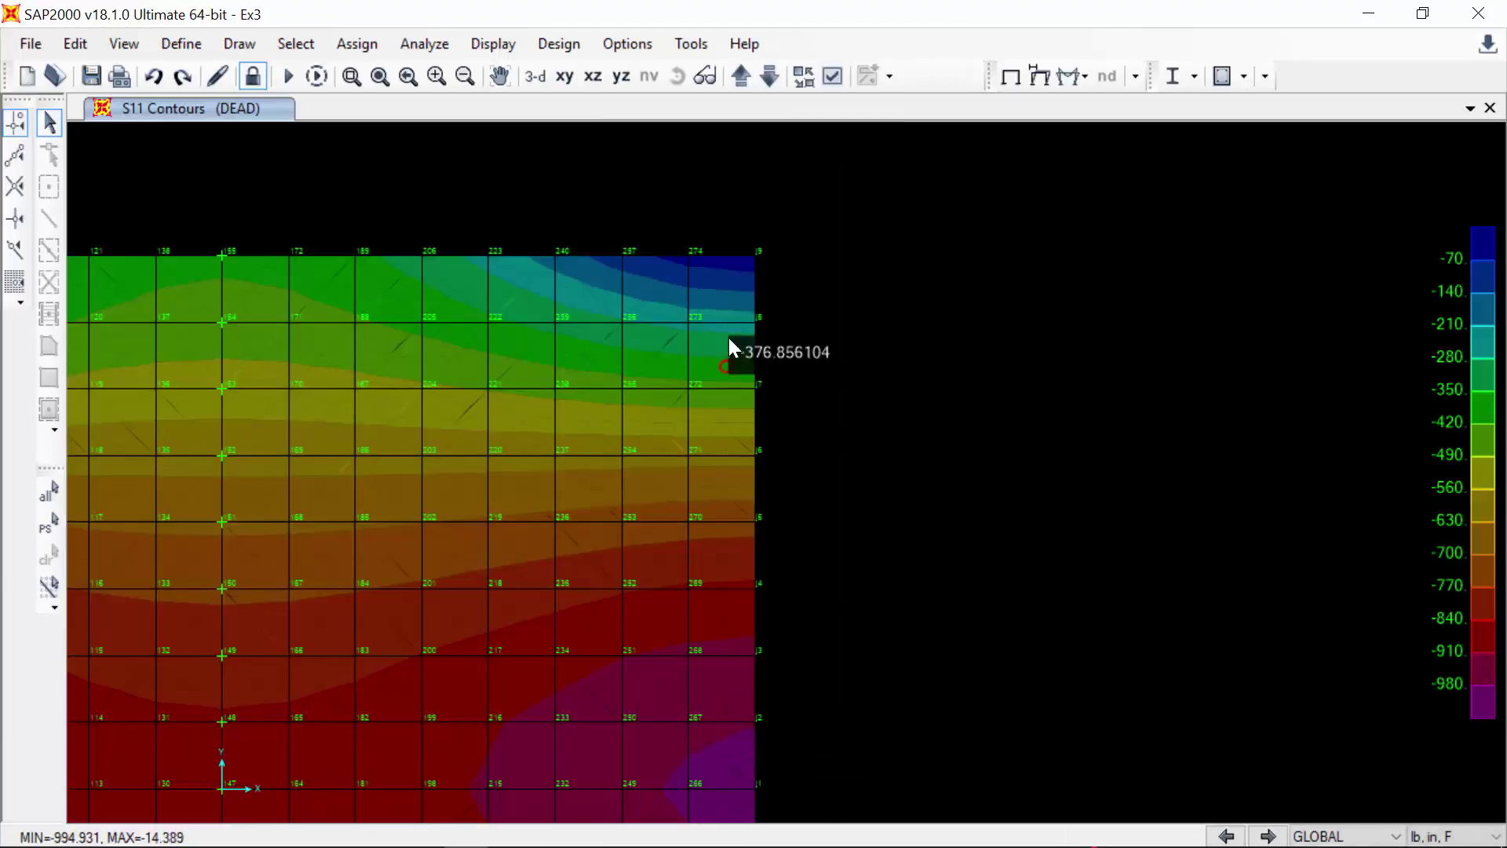
pyautogui.moveTo(728, 301)
pyautogui.moveTo(723, 756)
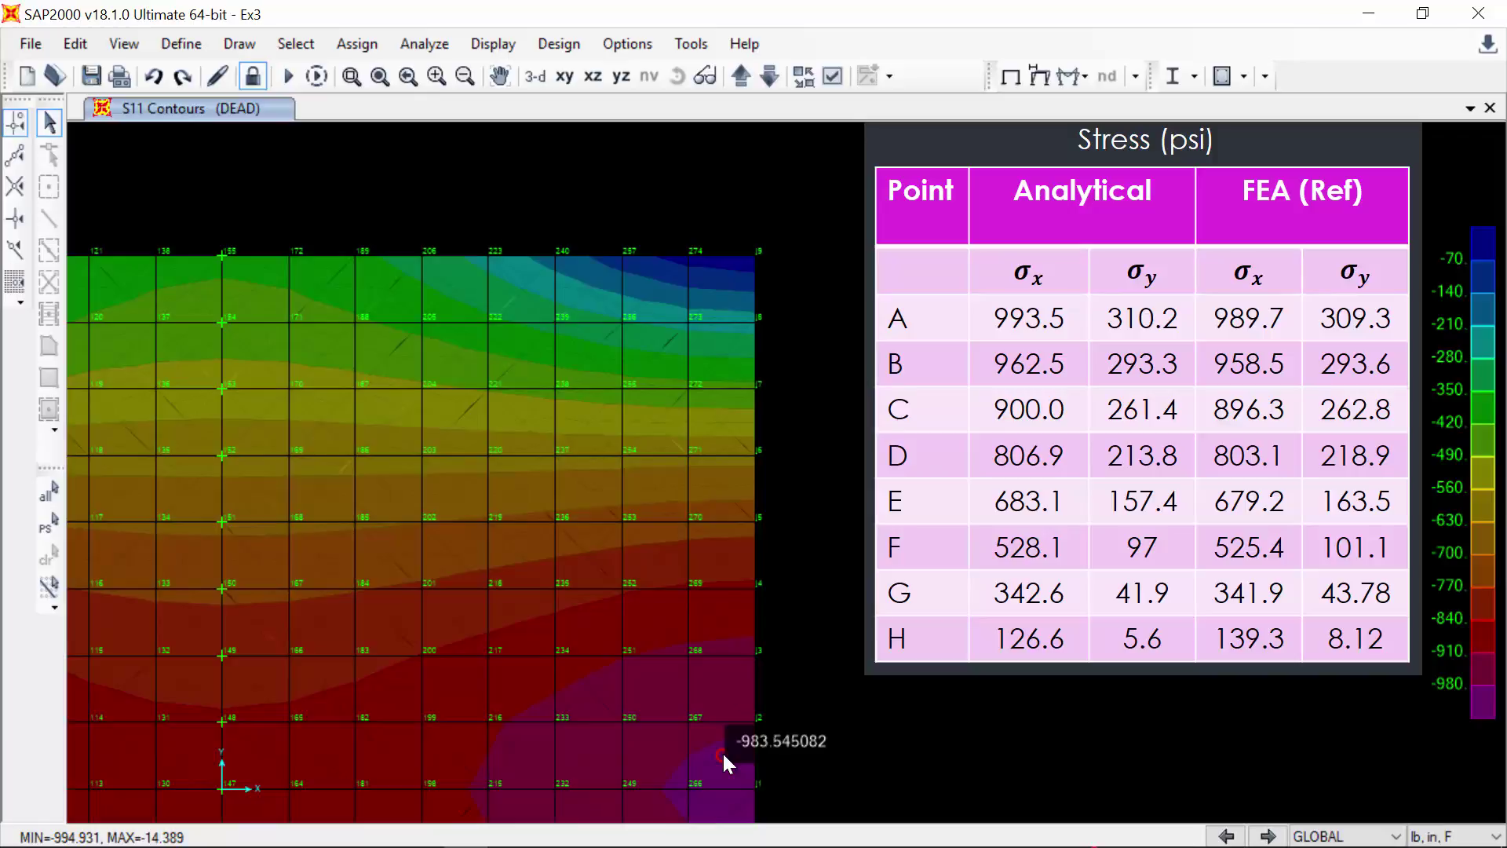
pyautogui.moveTo(723, 686)
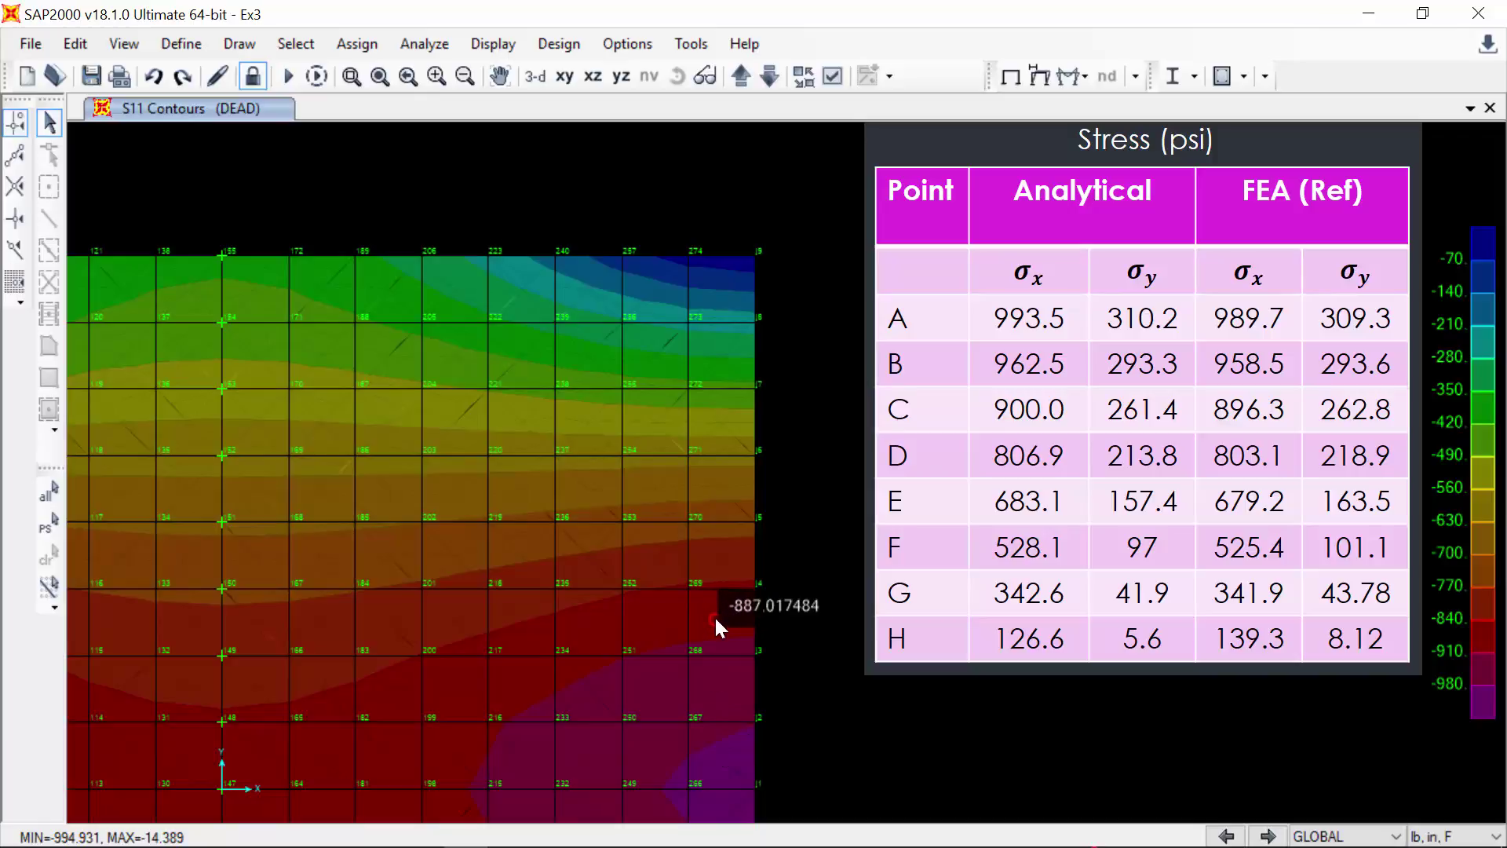
pyautogui.moveTo(716, 619)
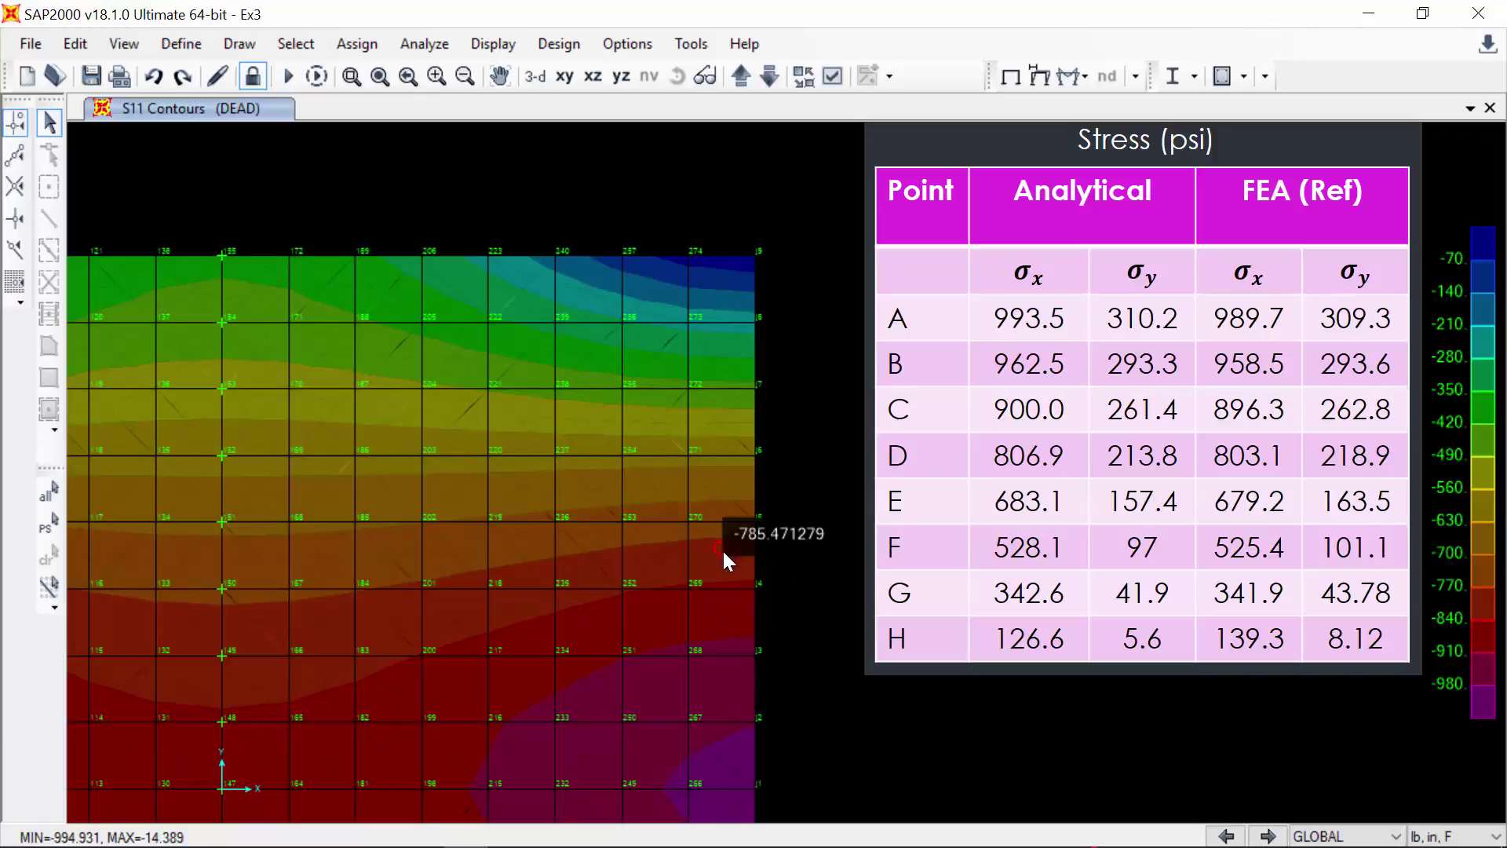
pyautogui.moveTo(723, 482)
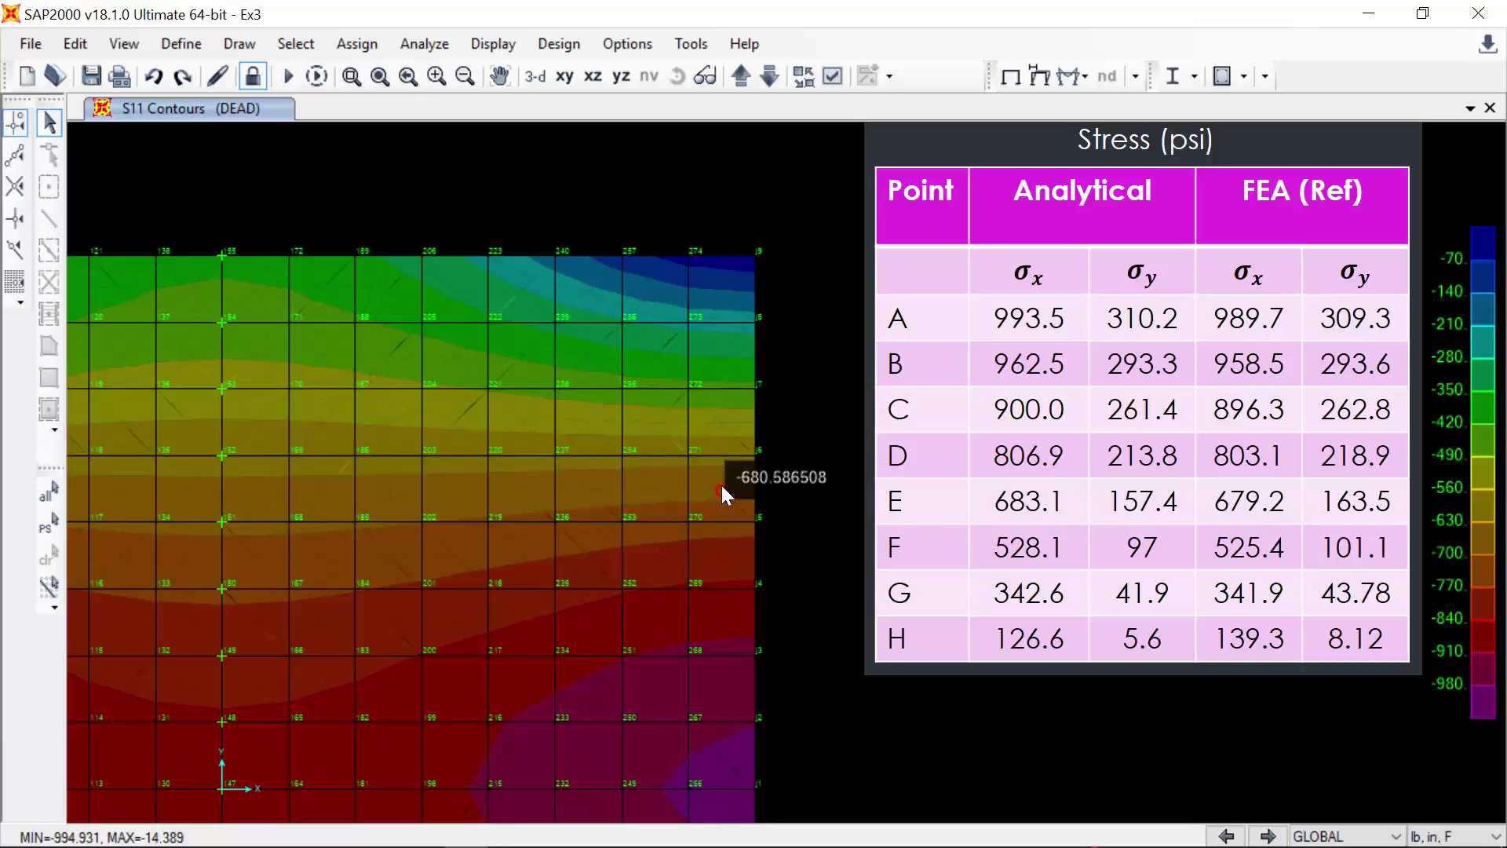
pyautogui.moveTo(720, 424)
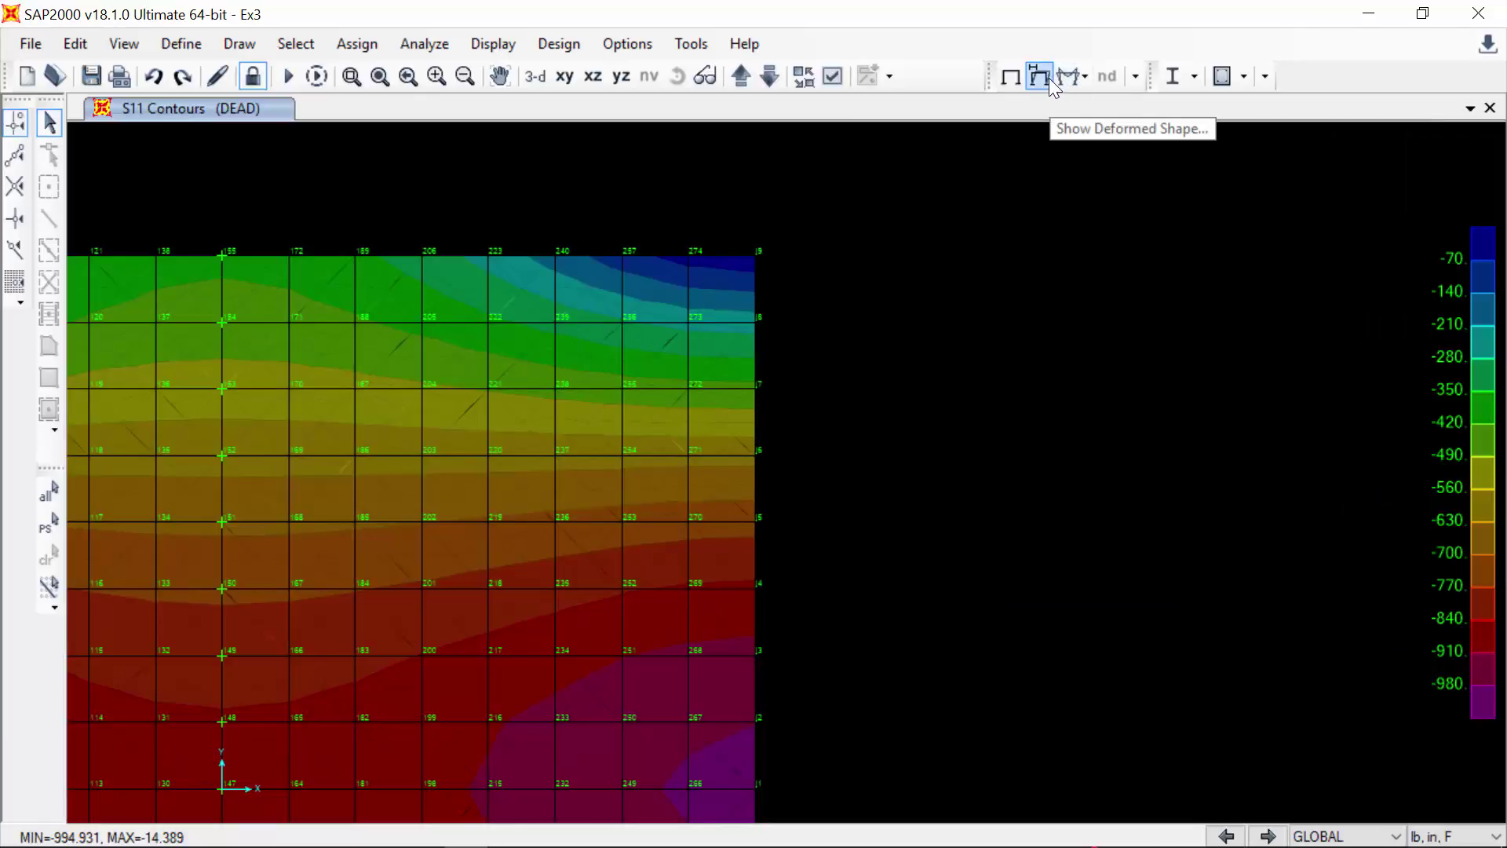
# - Display the S22 plane stress contours for the DEAD case, with stress averaging at all joints
pyautogui.click(1066, 78)
pyautogui.click(1121, 207)
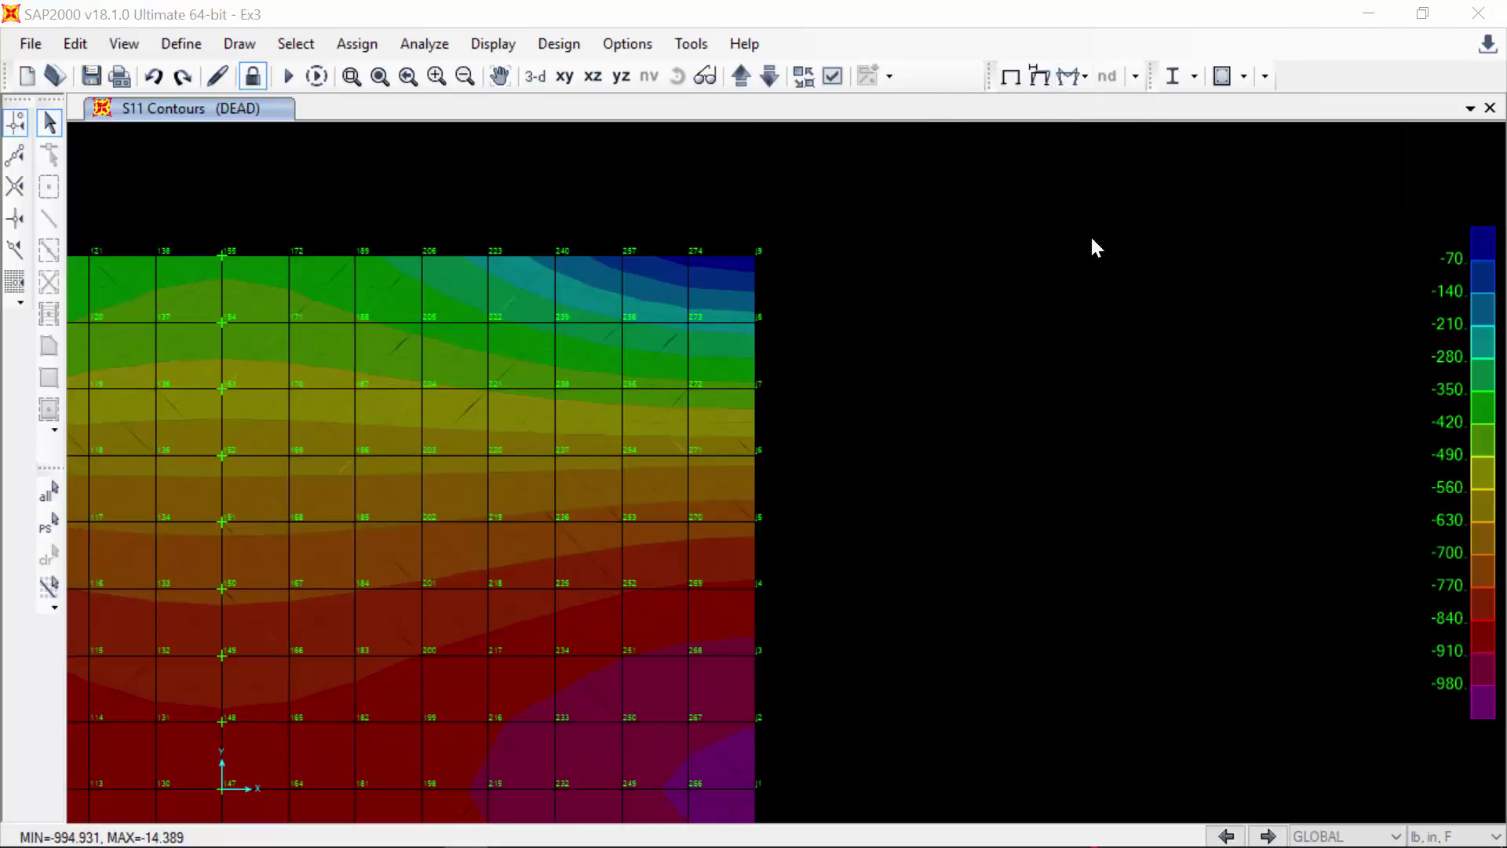
pyautogui.click(607, 357)
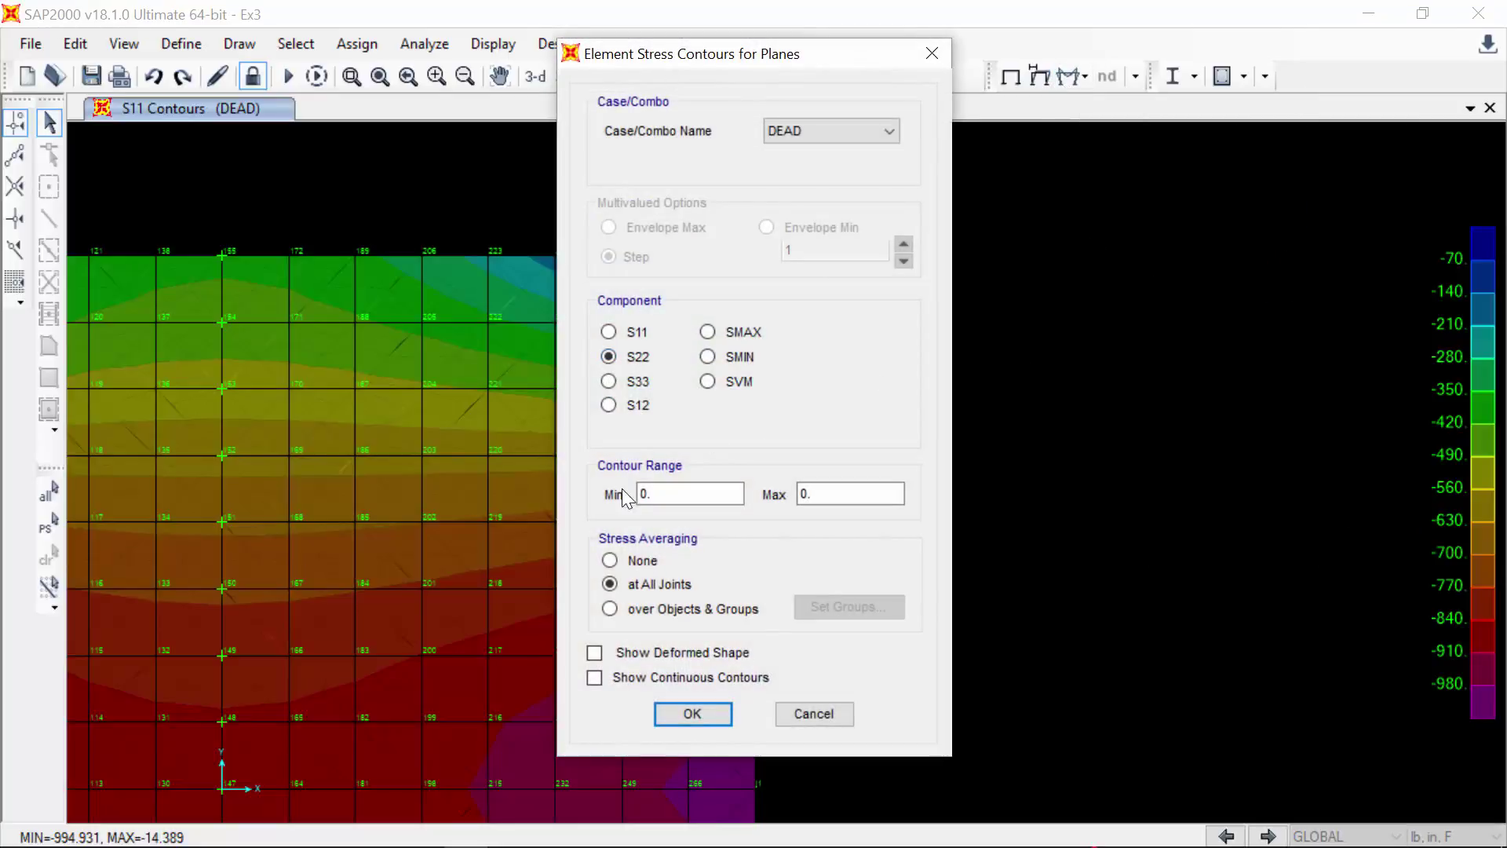
pyautogui.click(690, 713)
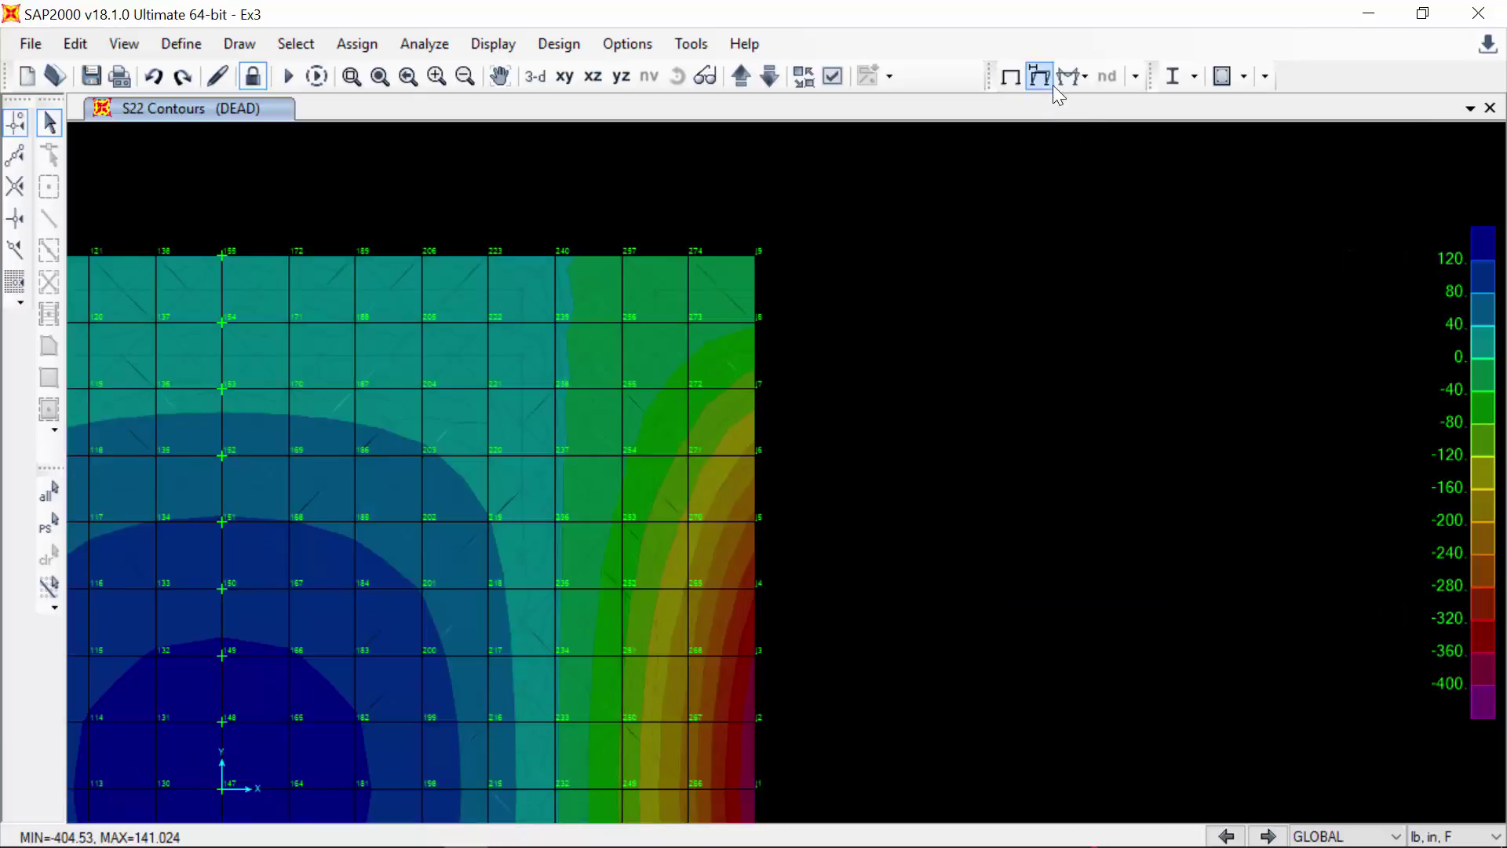
# - Redisplay the S22 plane stress contours for the DEAD case with stress averaging set to None
pyautogui.click(1064, 79)
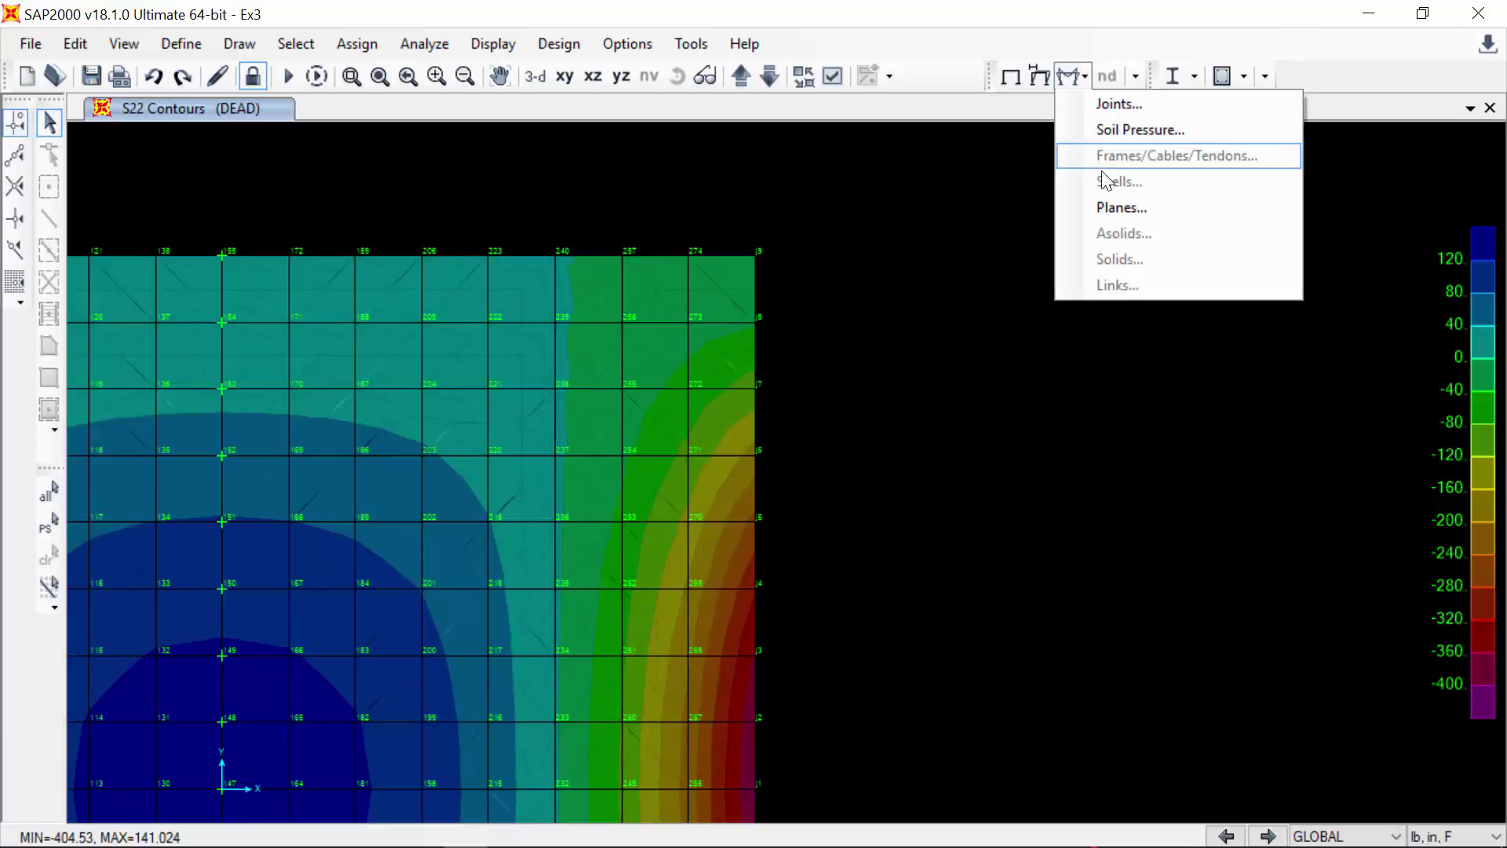
pyautogui.click(1121, 208)
pyautogui.moveTo(746, 59); pyautogui.dragTo(1099, 38)
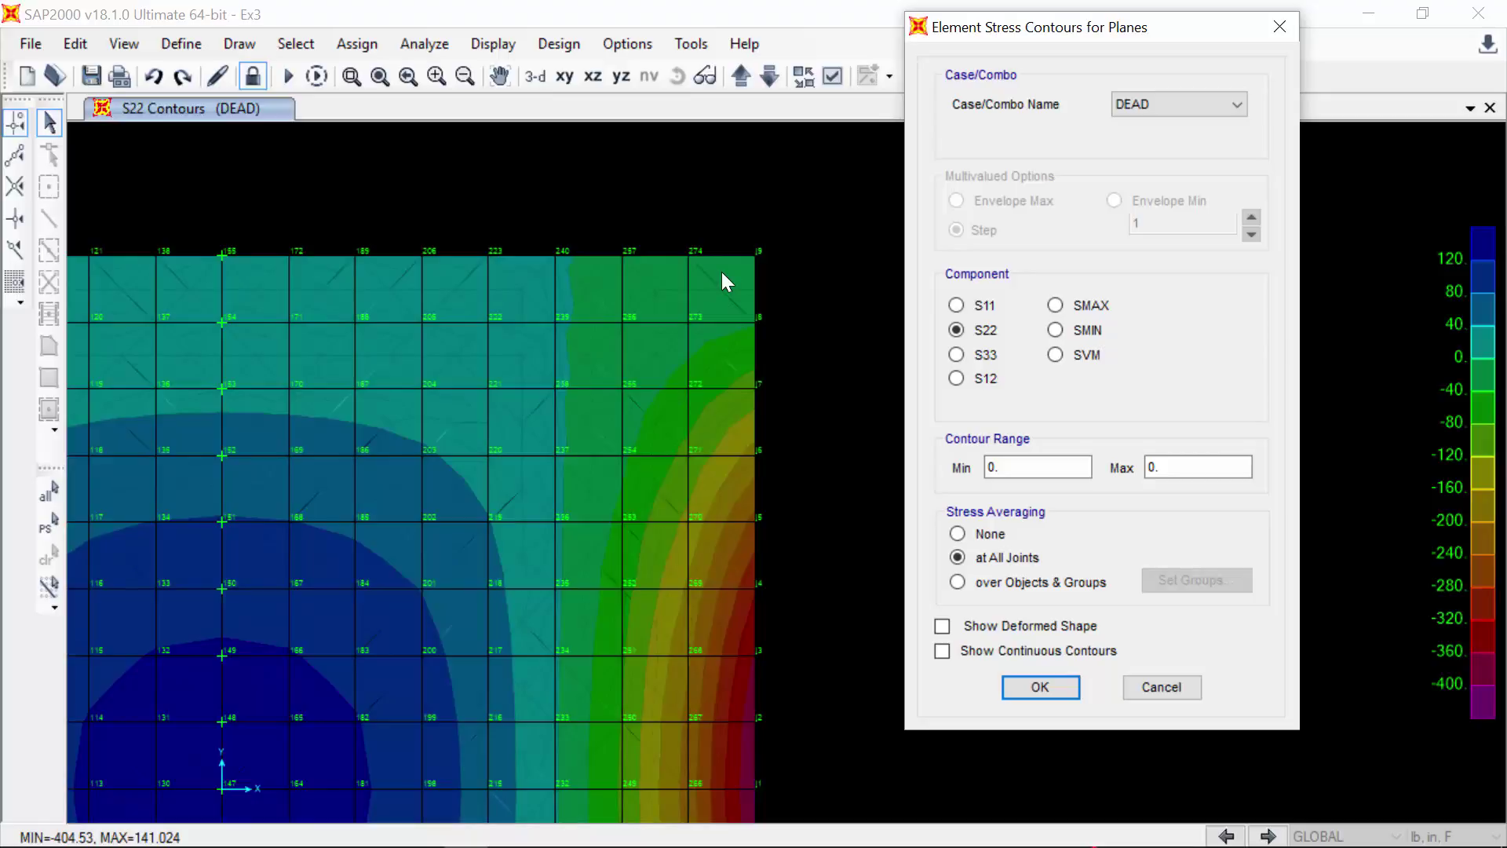
pyautogui.click(958, 533)
pyautogui.click(1023, 686)
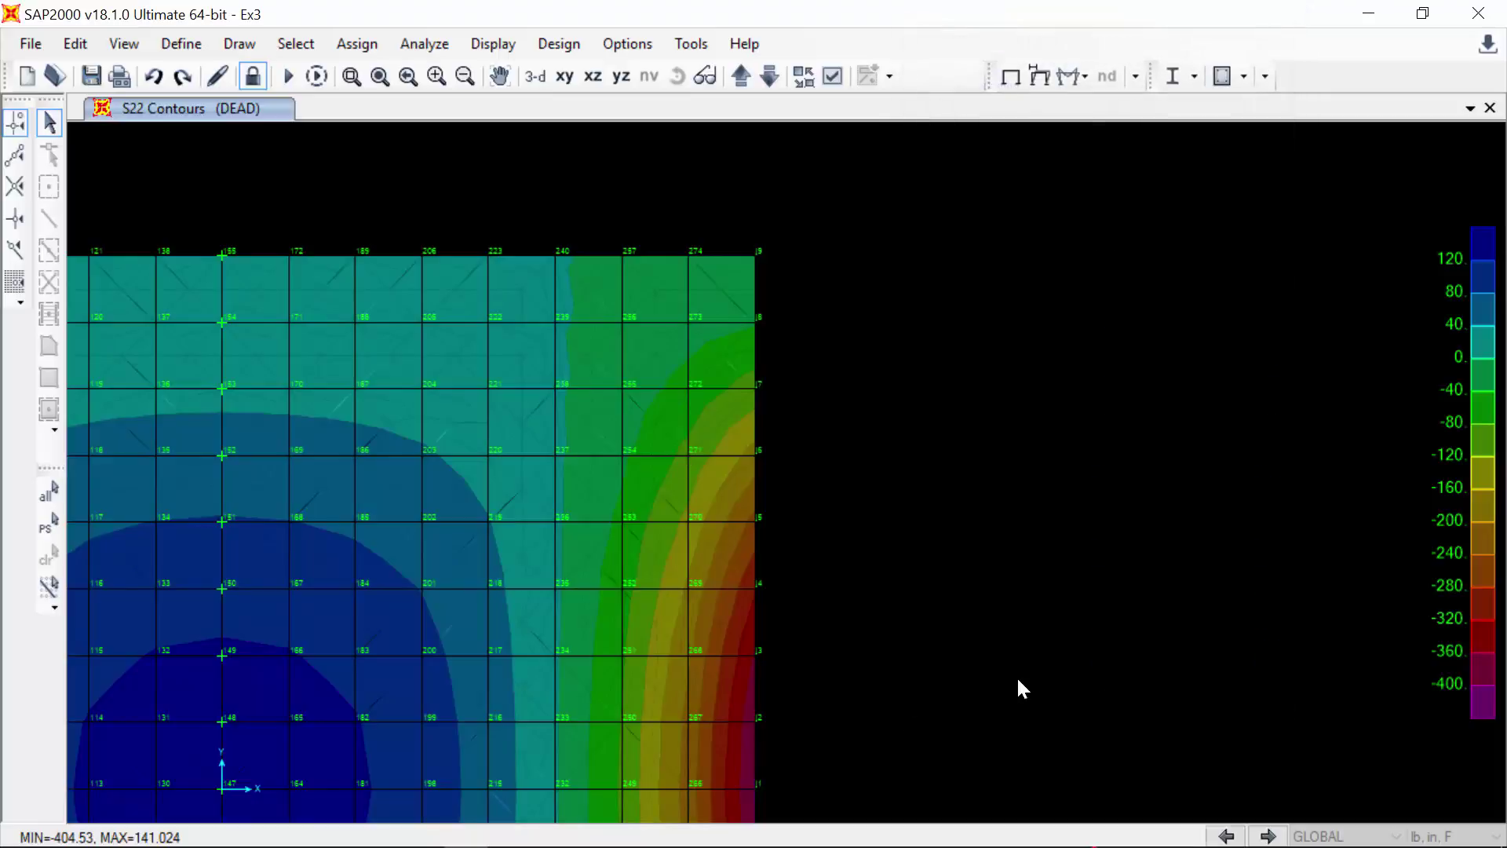
pyautogui.click(408, 77)
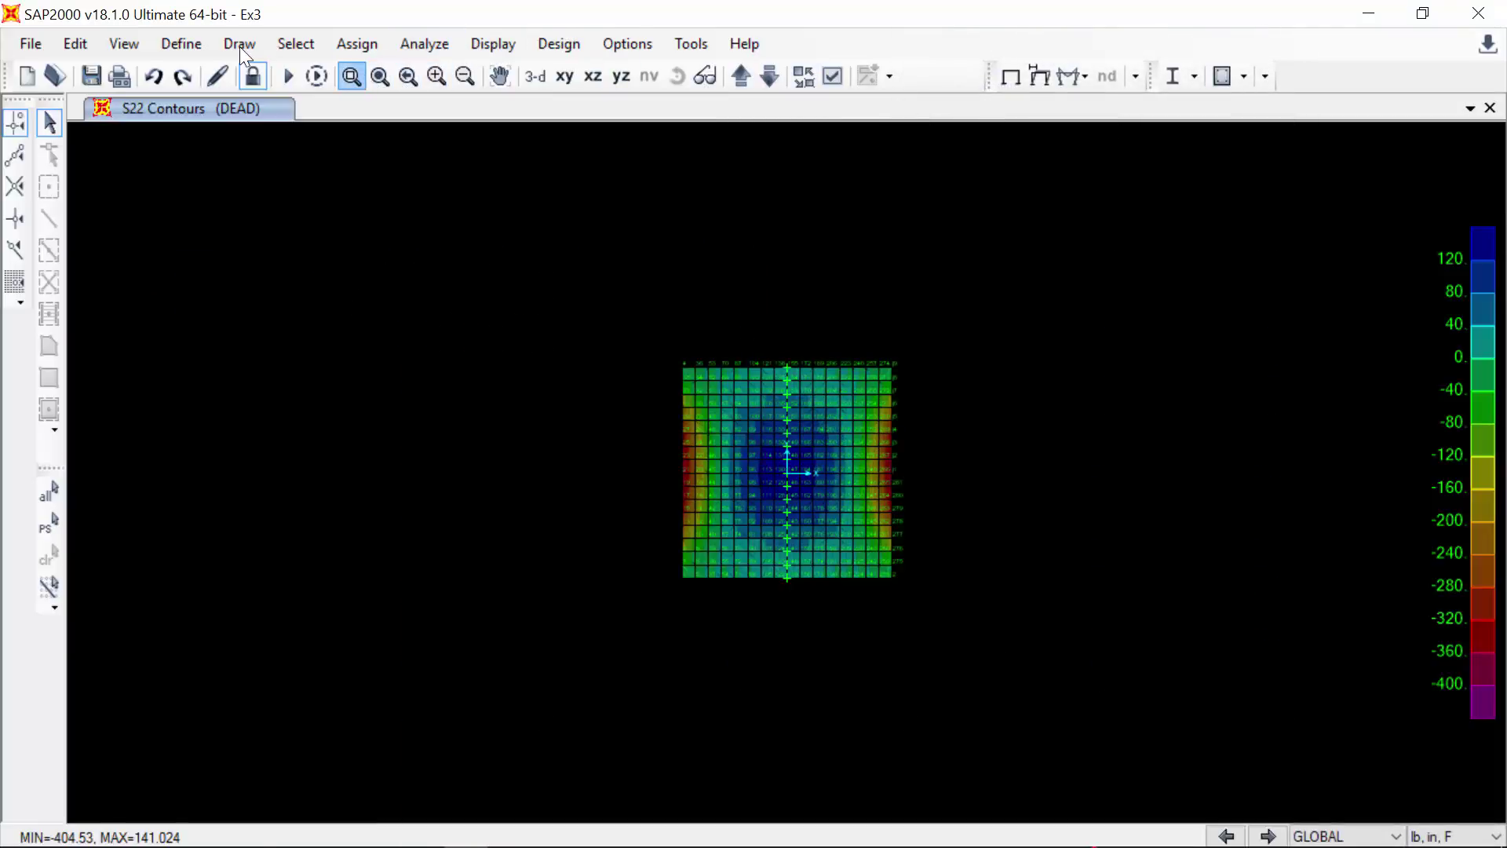
# - Read the S22 stress values for the DEAD case at elements in the upper half of the plate
pyautogui.click(351, 76)
pyautogui.moveTo(674, 336); pyautogui.dragTo(917, 606)
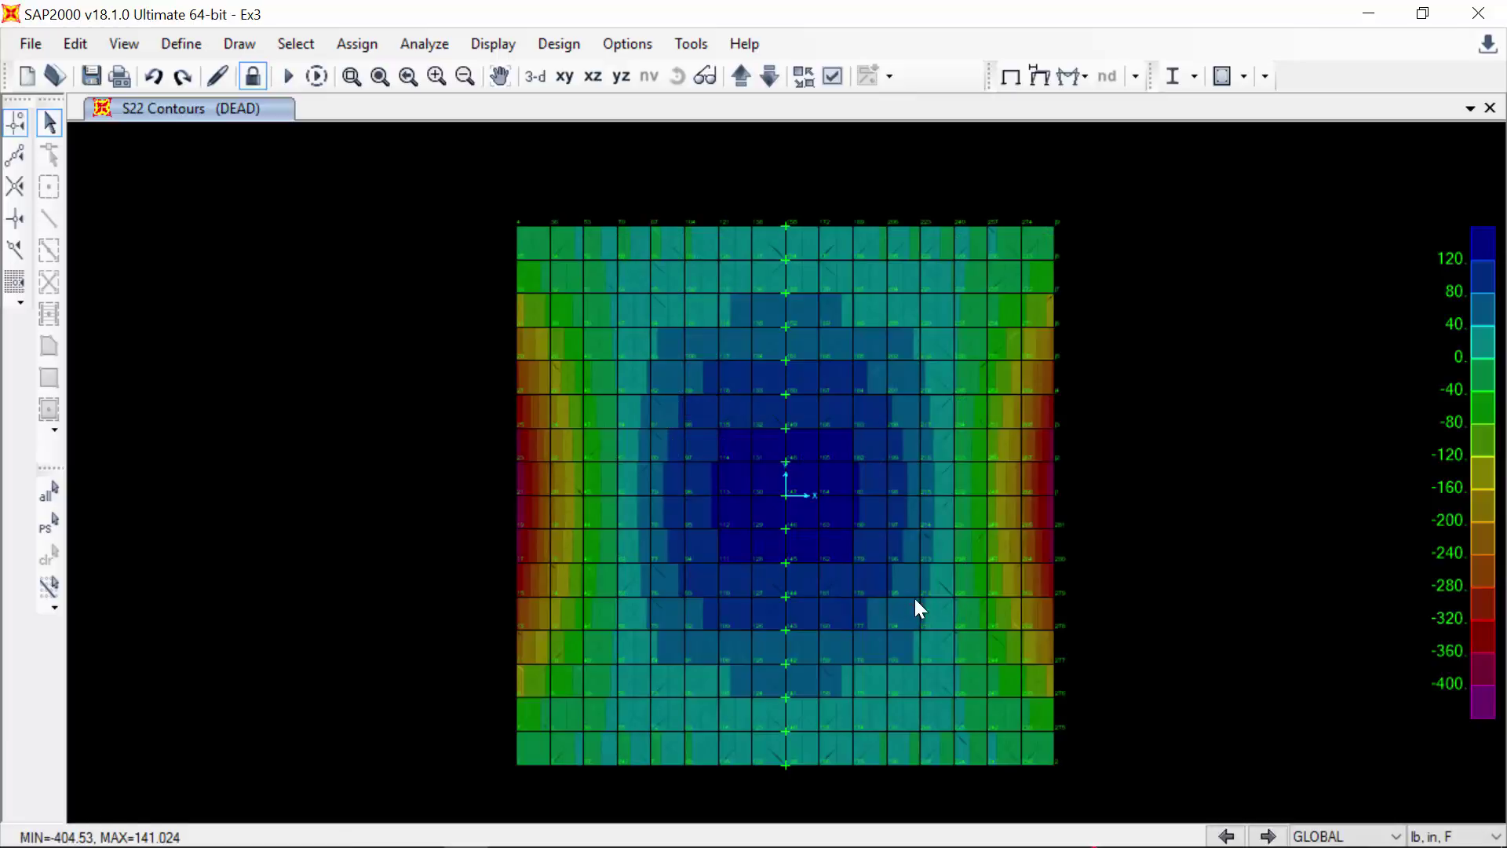
pyautogui.moveTo(982, 285)
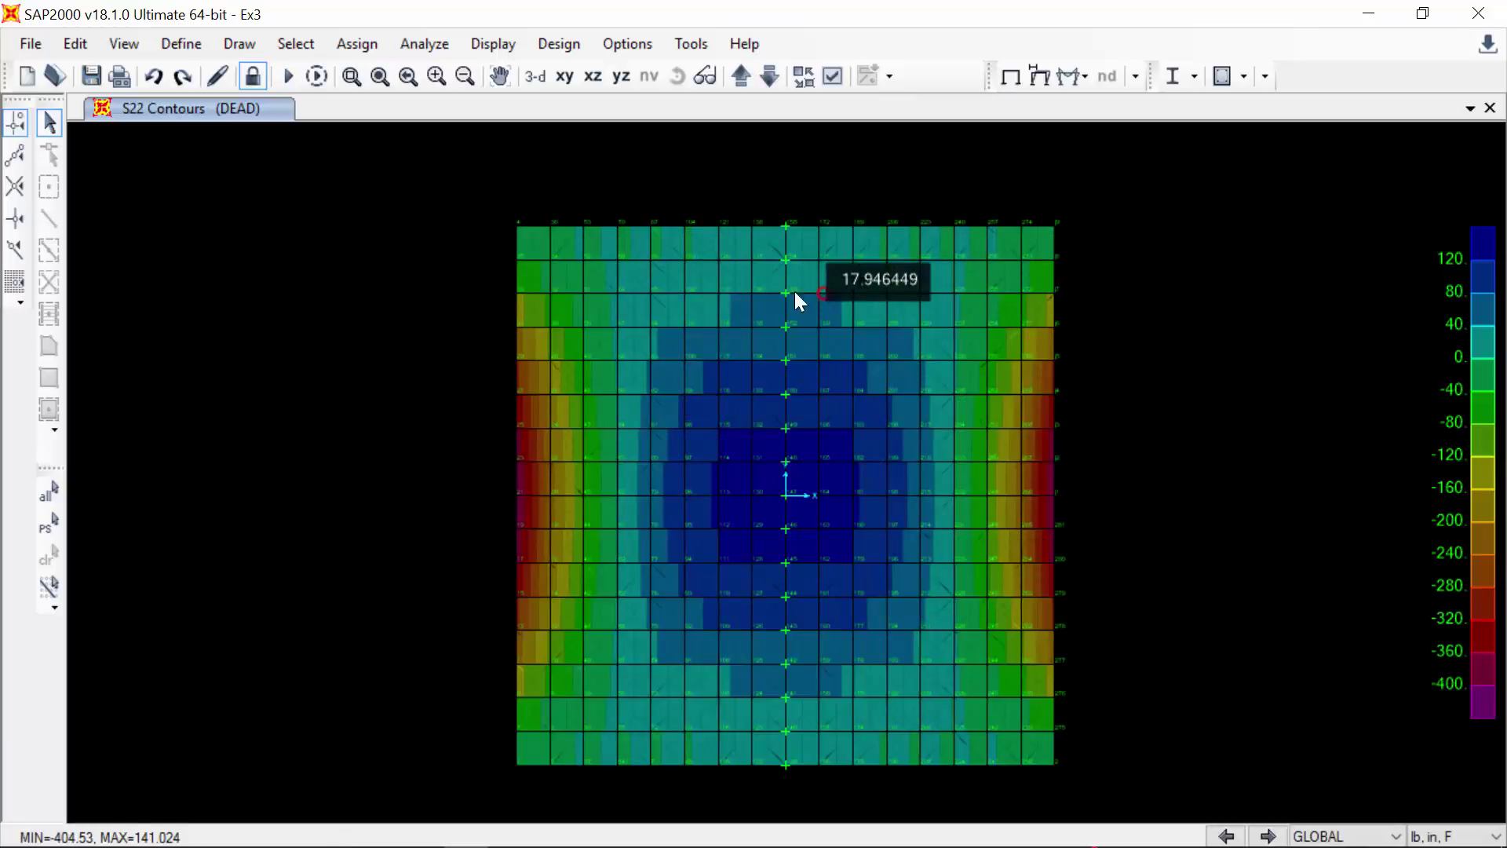
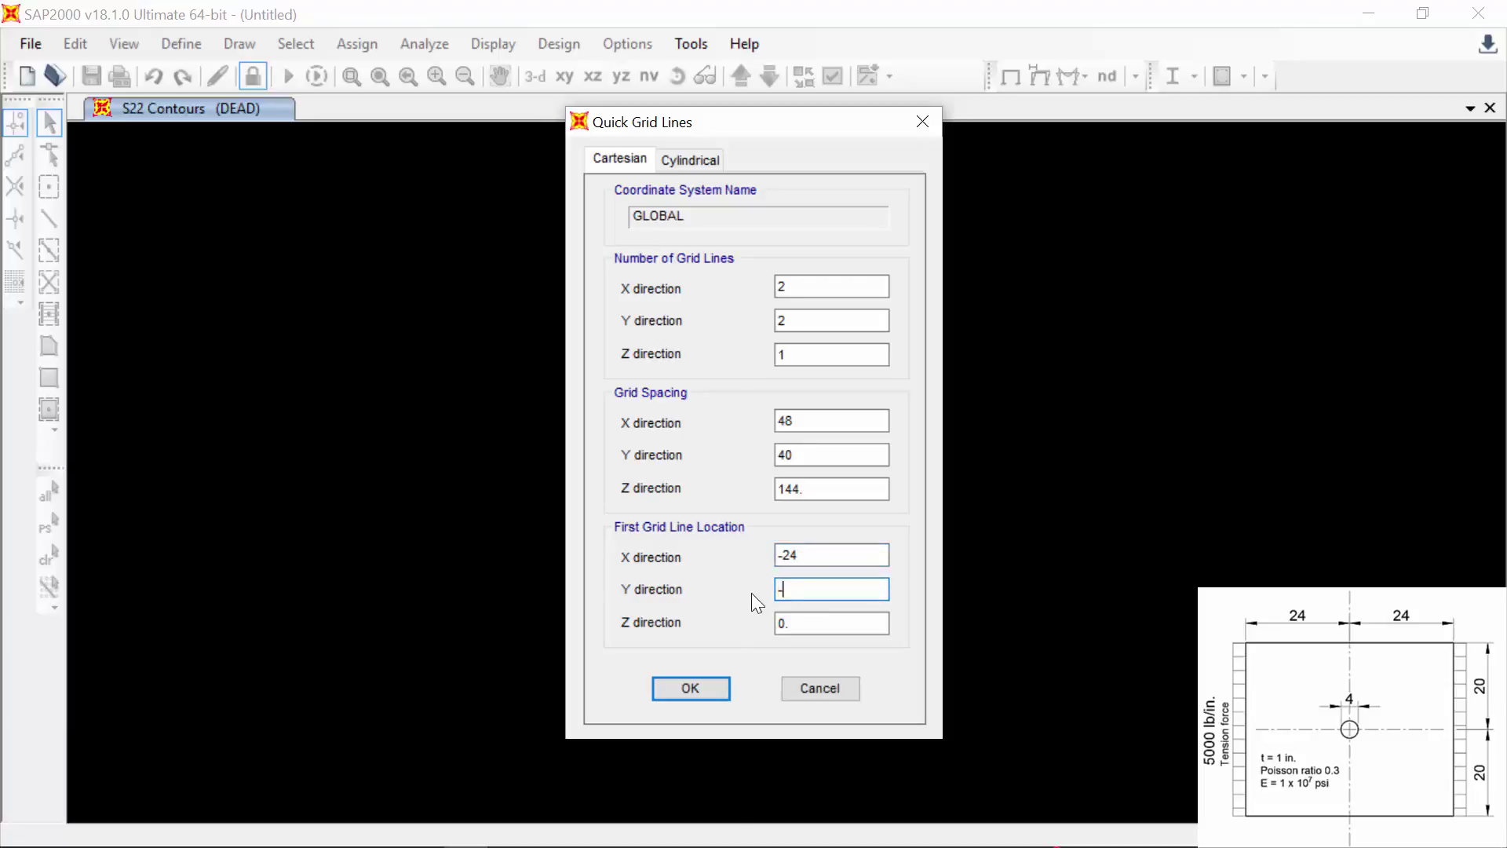
# - Create the new model's Cartesian grid with the first Y grid line at -20, and close the 3-D view
pyautogui.write('-20')
pyautogui.press('Tab')
pyautogui.press('Return')
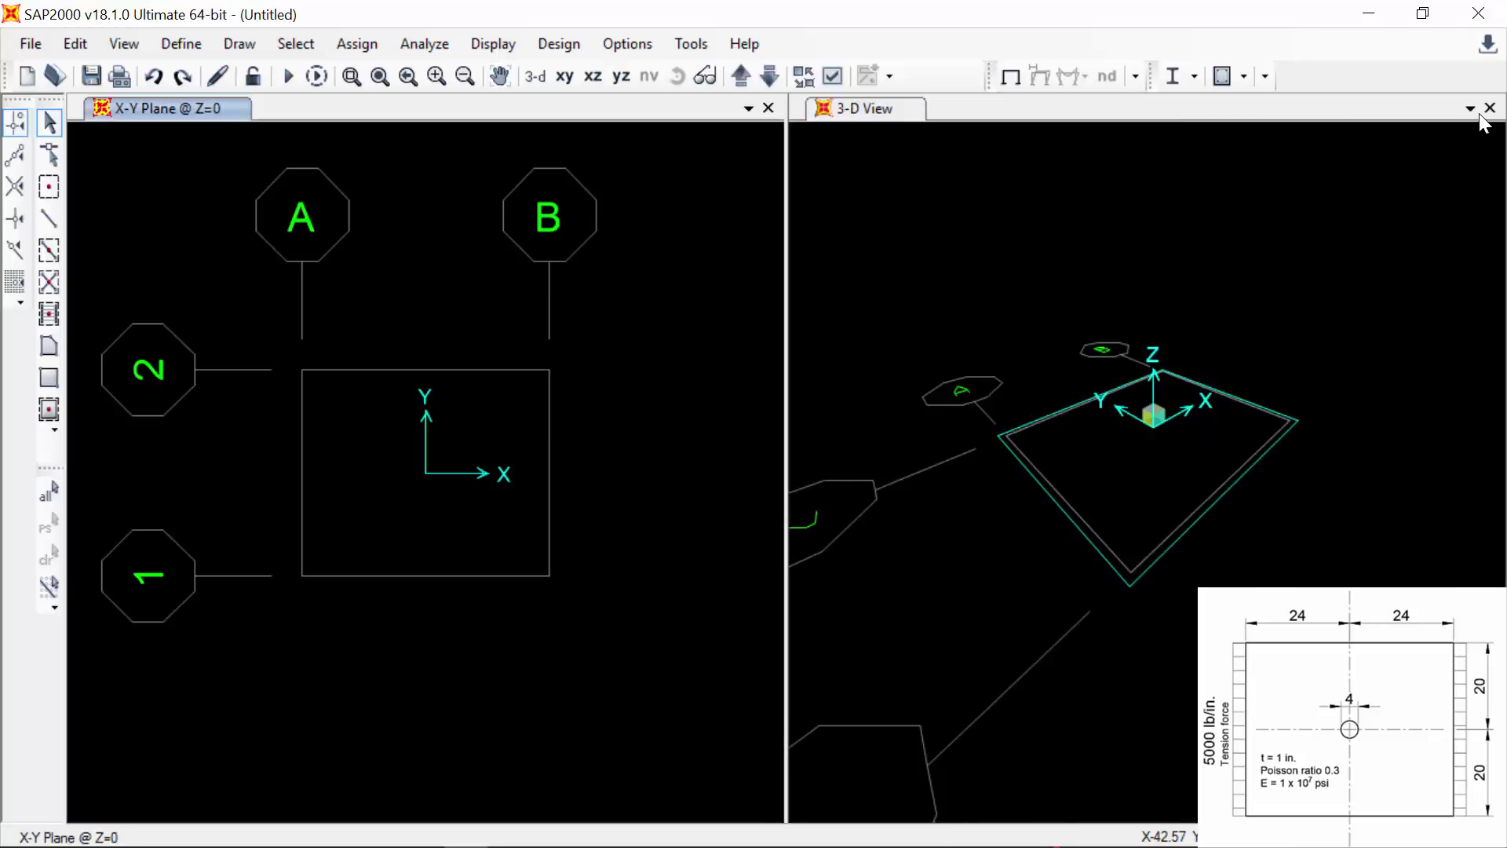
pyautogui.click(1489, 108)
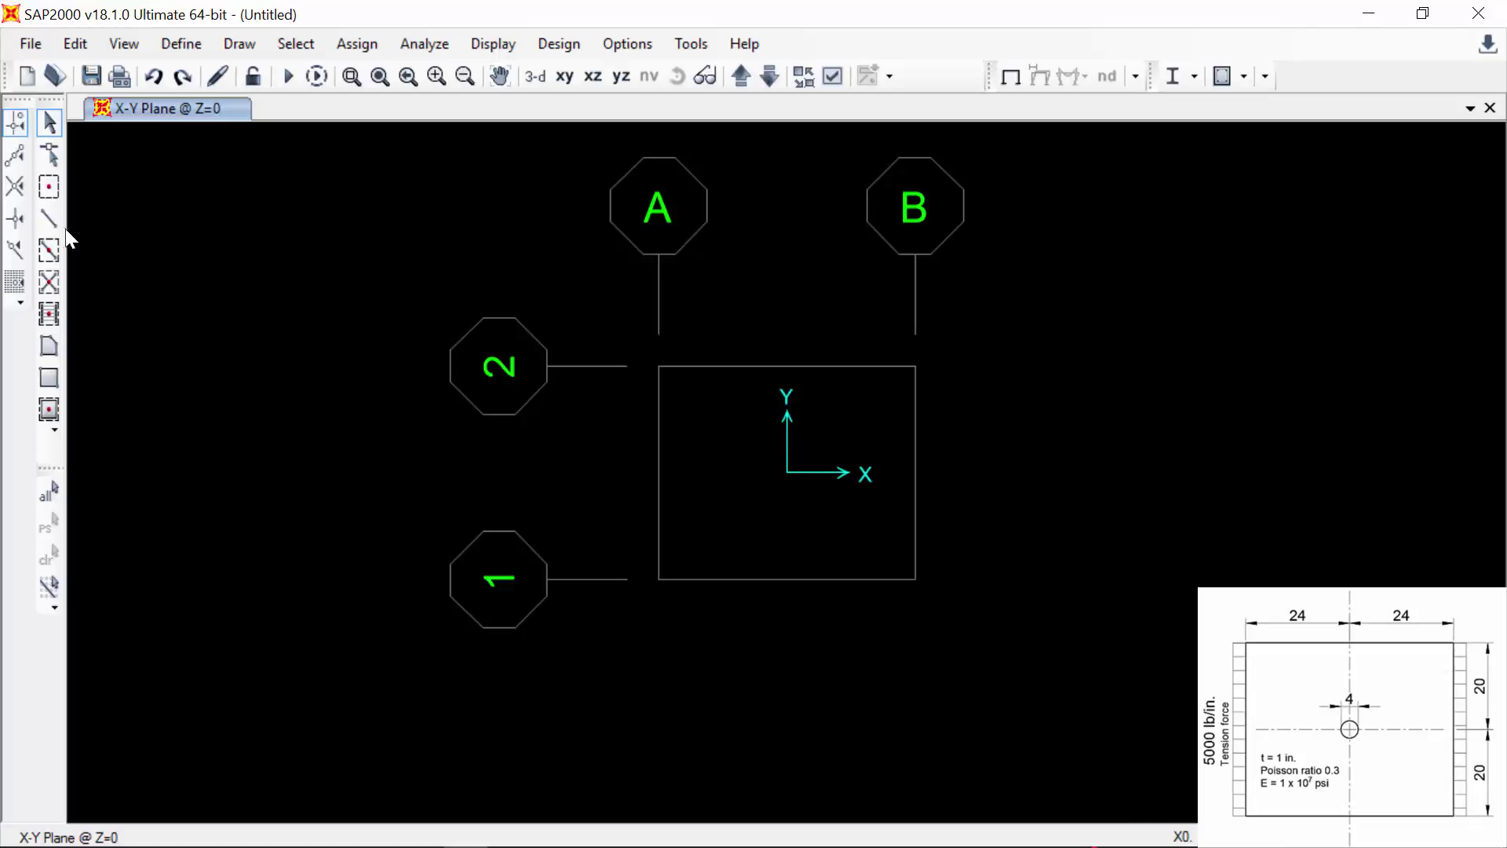
# - Draw a special joint with zero offsets in the X-Y plane of the plate grid
pyautogui.click(55, 185)
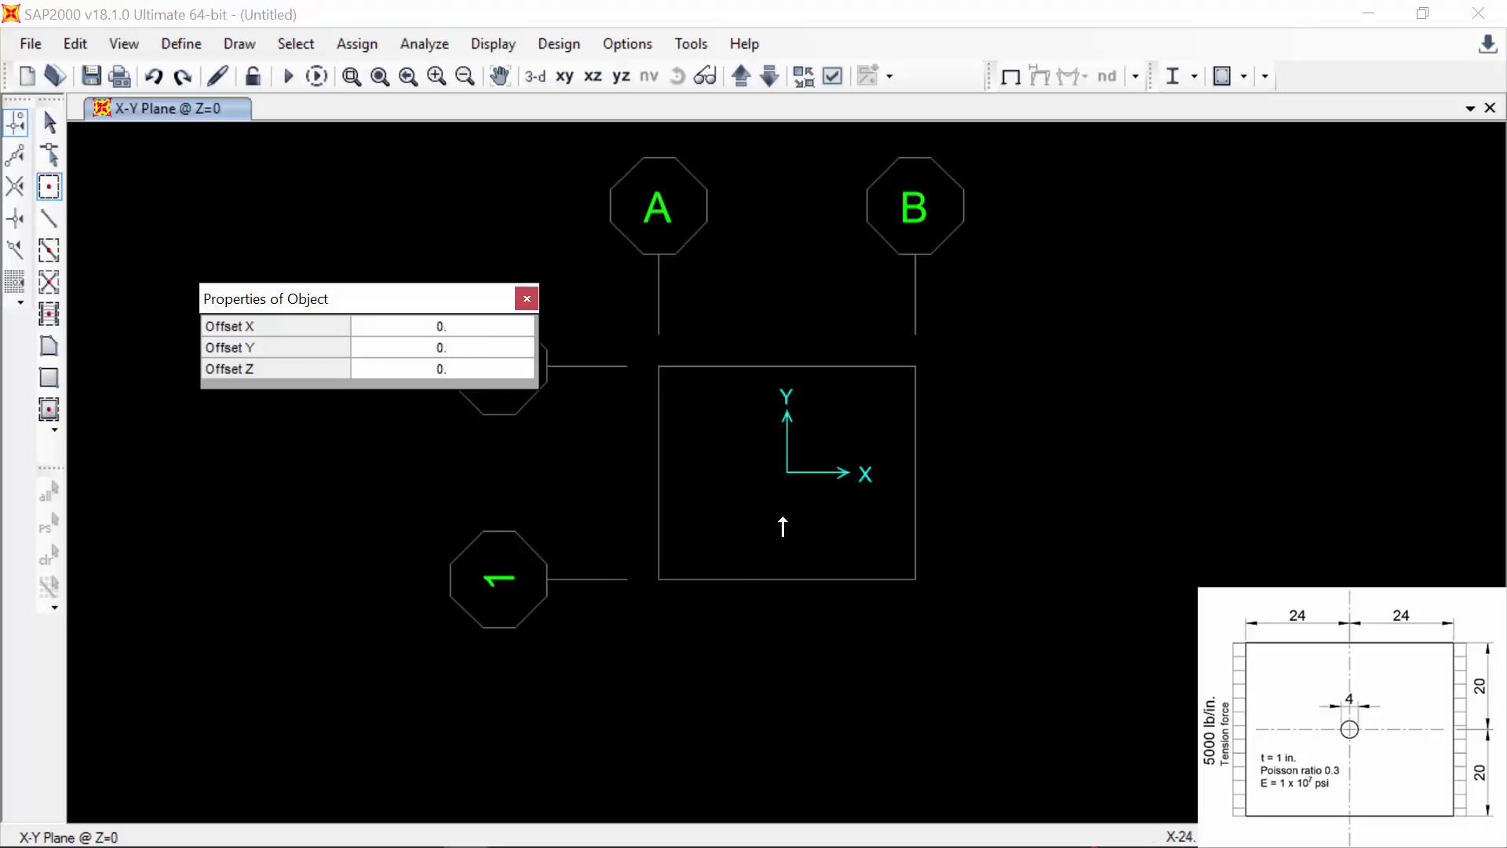
# - Draw a special joint at the plate's centre, offset 24 in X and 20 in Y from the lower-left grid corner
pyautogui.click(460, 328)
pyautogui.write('24')
pyautogui.press('Tab')
pyautogui.write('2')
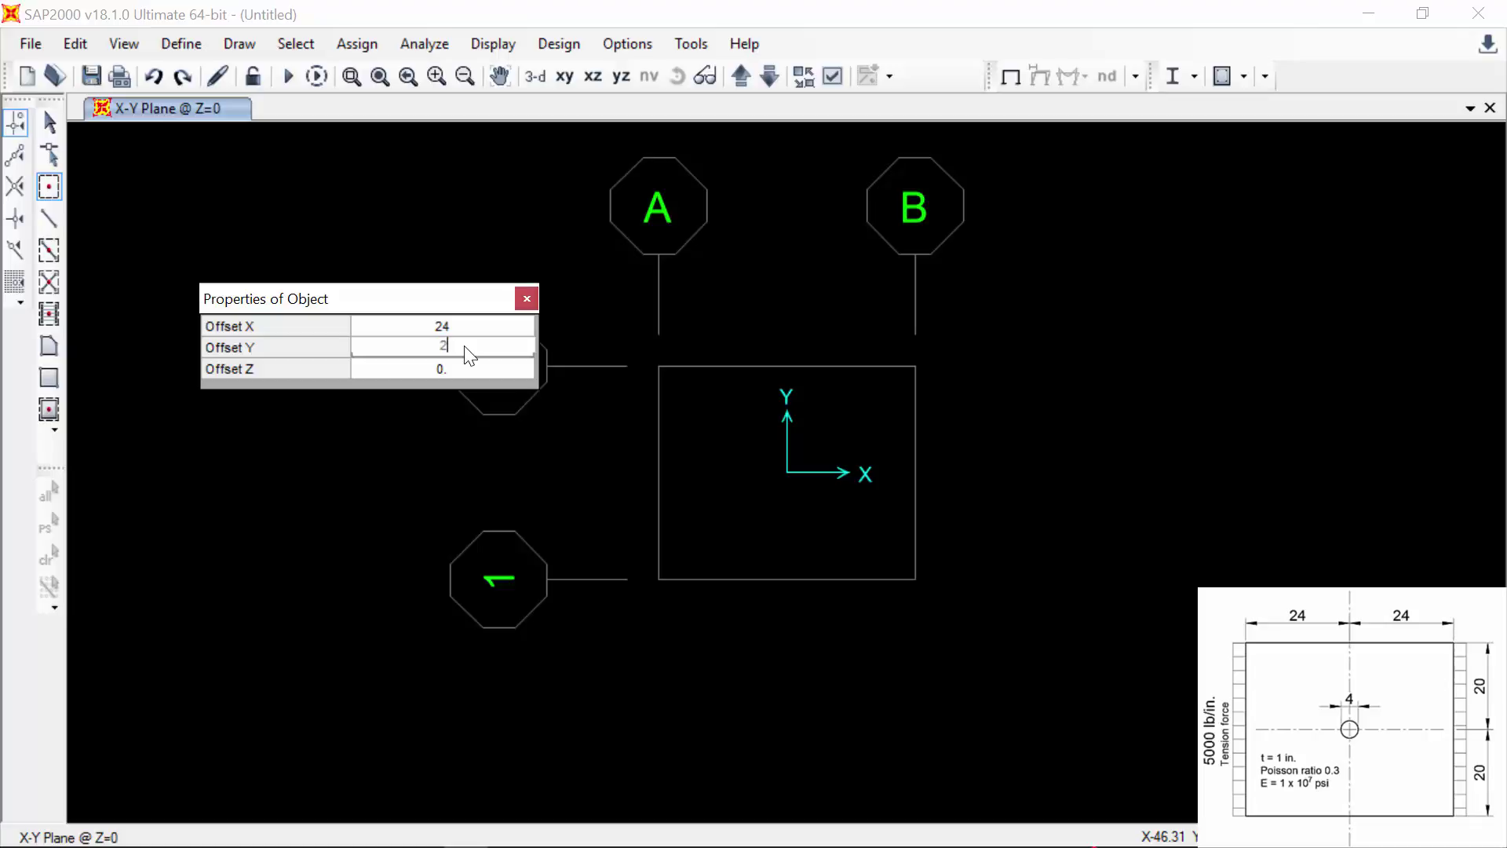
pyautogui.write('0')
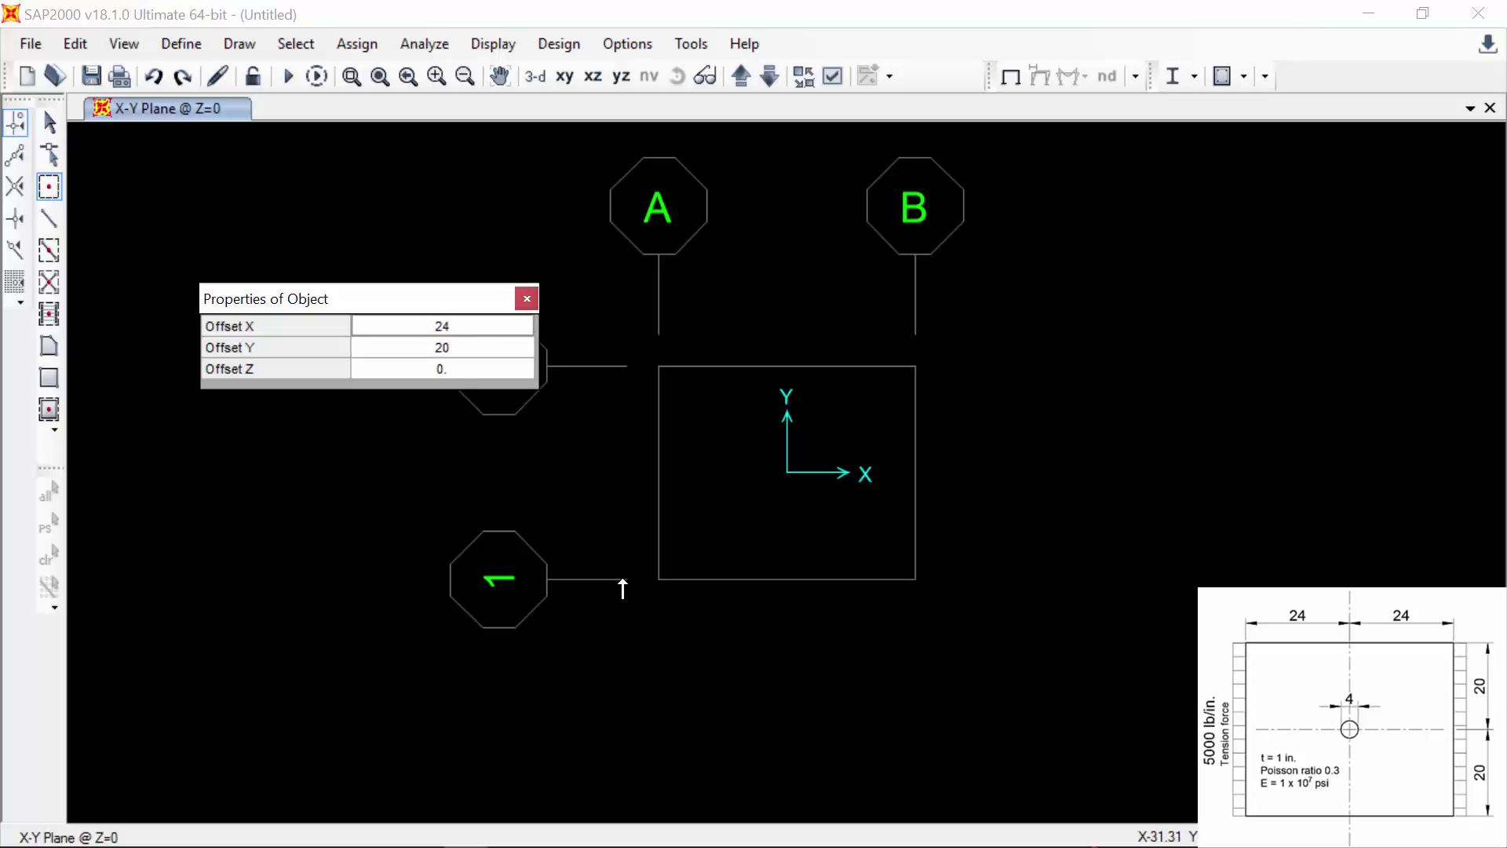
pyautogui.click(657, 579)
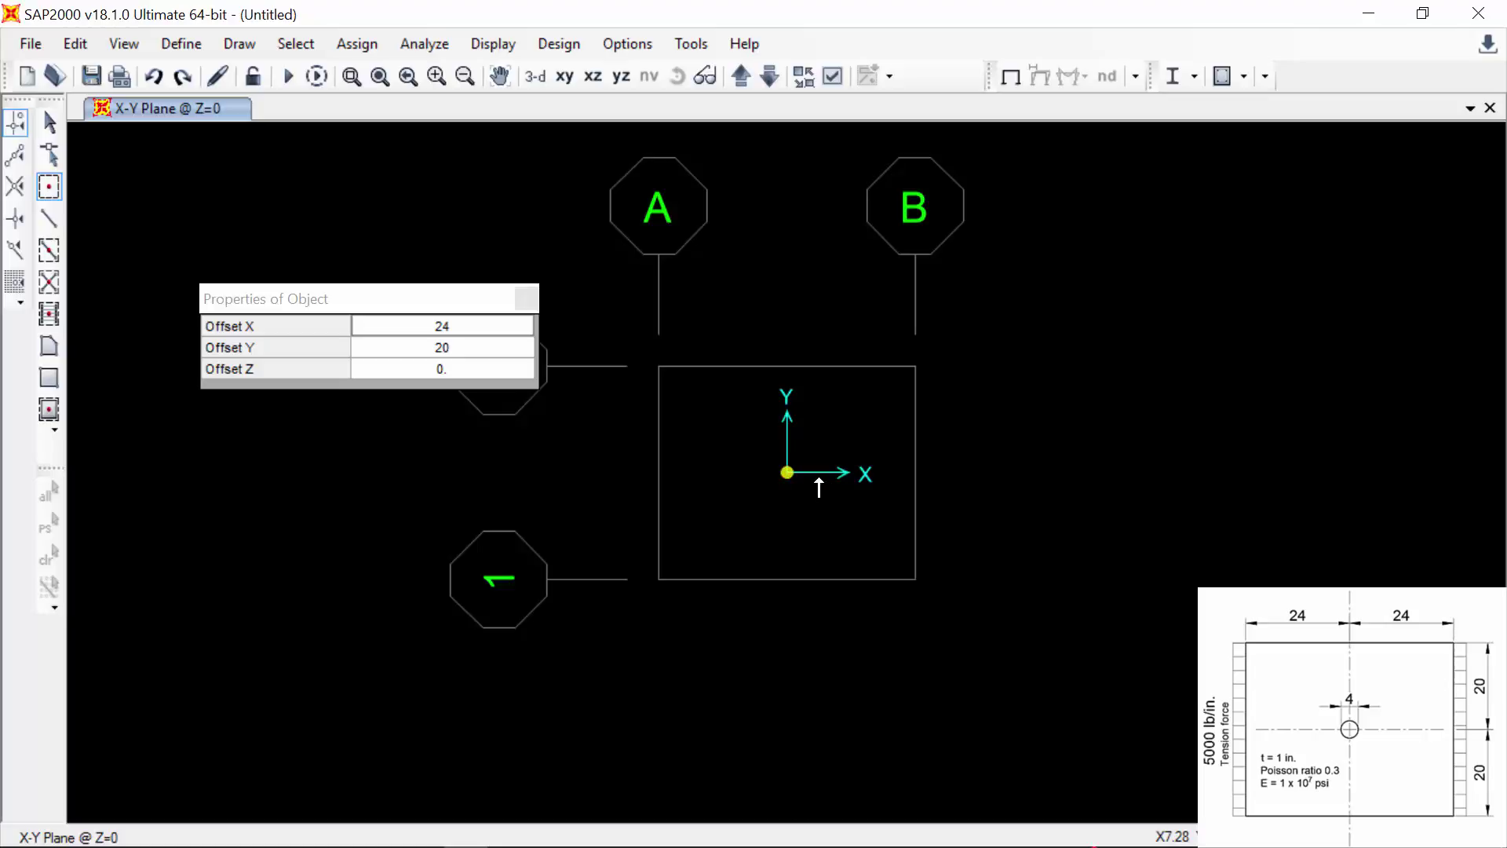
# - Draw a second joint offset 2 in X and 0 in Y from the centre joint
pyautogui.click(465, 330)
pyautogui.write('2')
pyautogui.press('Tab')
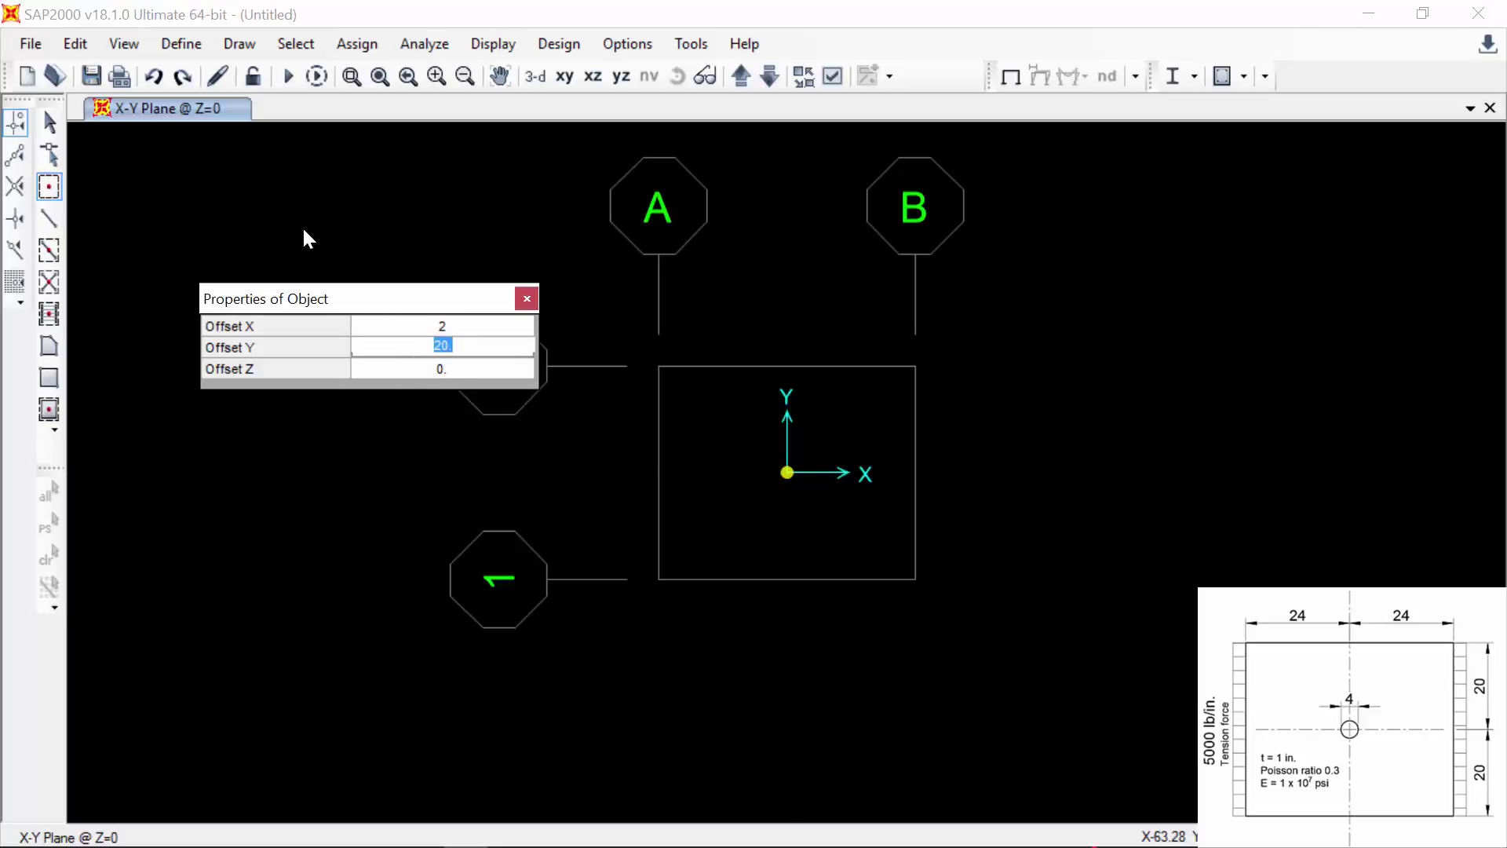
pyautogui.write('0')
pyautogui.click(471, 330)
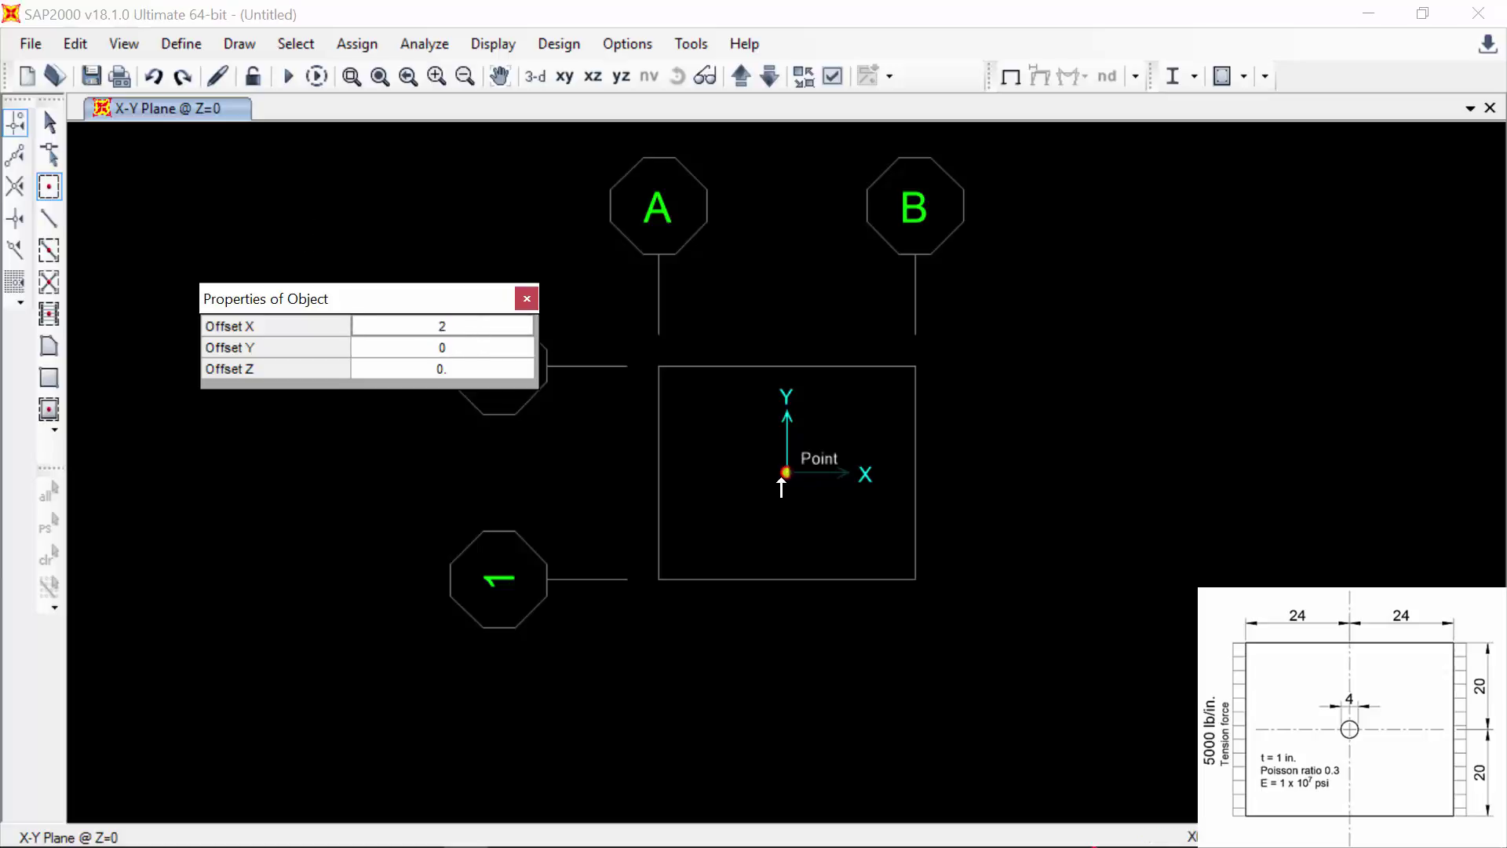
pyautogui.click(787, 472)
pyautogui.press('Escape')
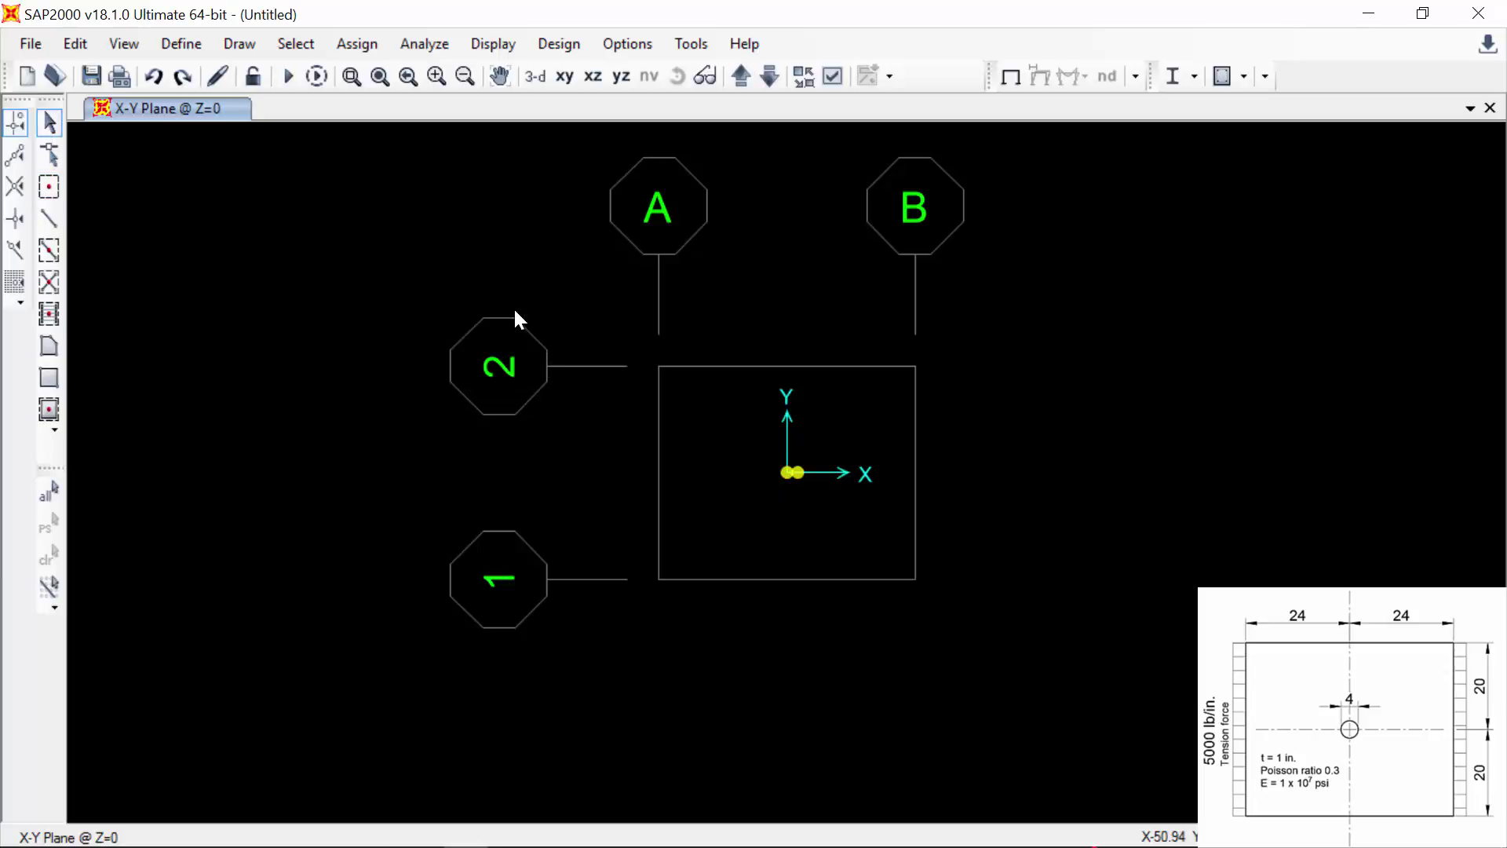
# - Replicate the offset joint radially about the Z-parallel line through the origin, with 15 copies at a 22.5 degree angle
pyautogui.click(351, 77)
pyautogui.moveTo(622, 338); pyautogui.dragTo(983, 603)
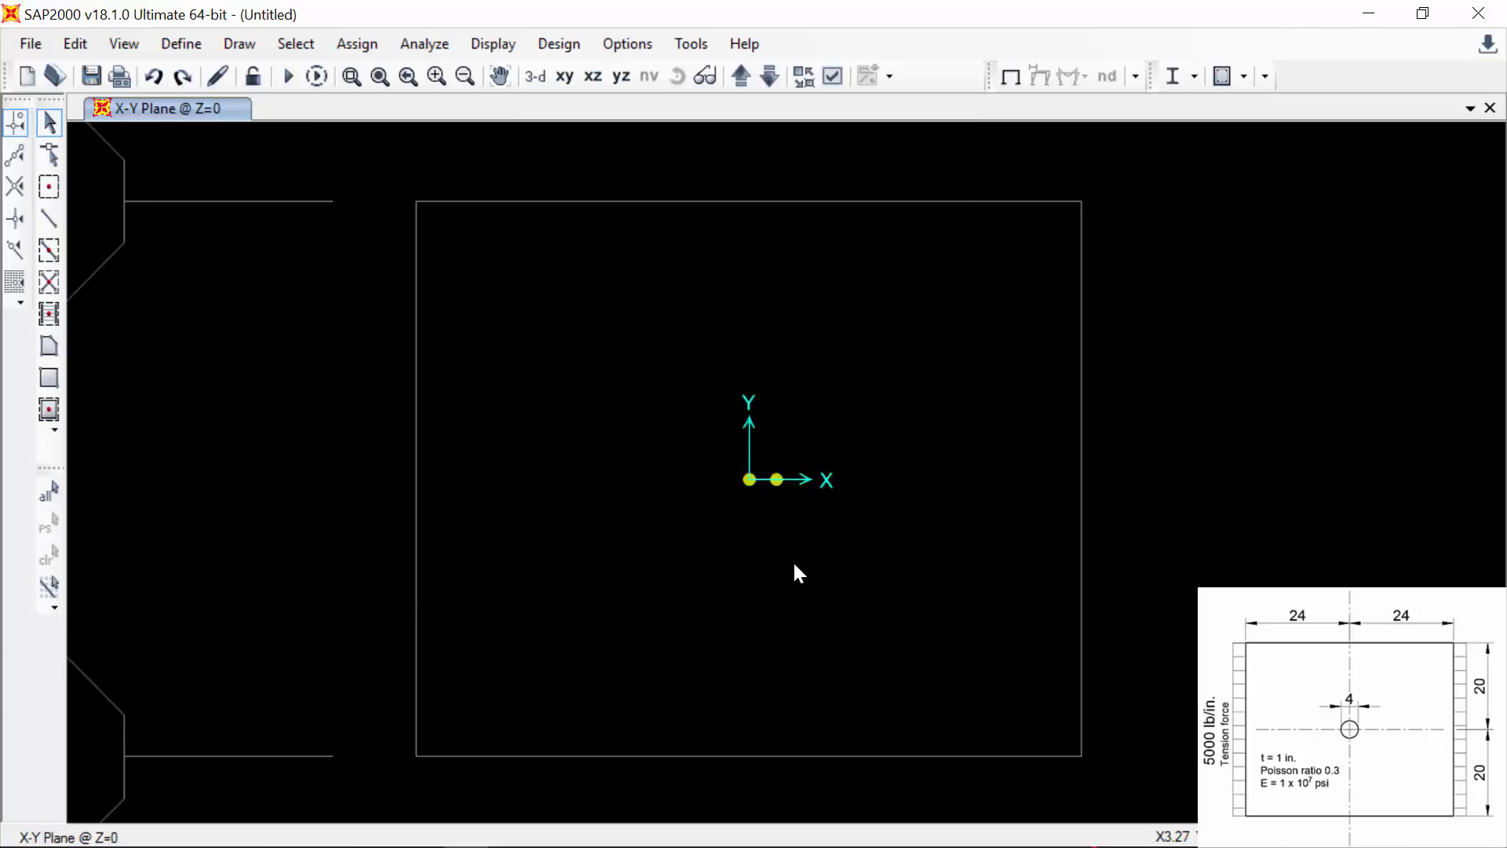
pyautogui.click(784, 489)
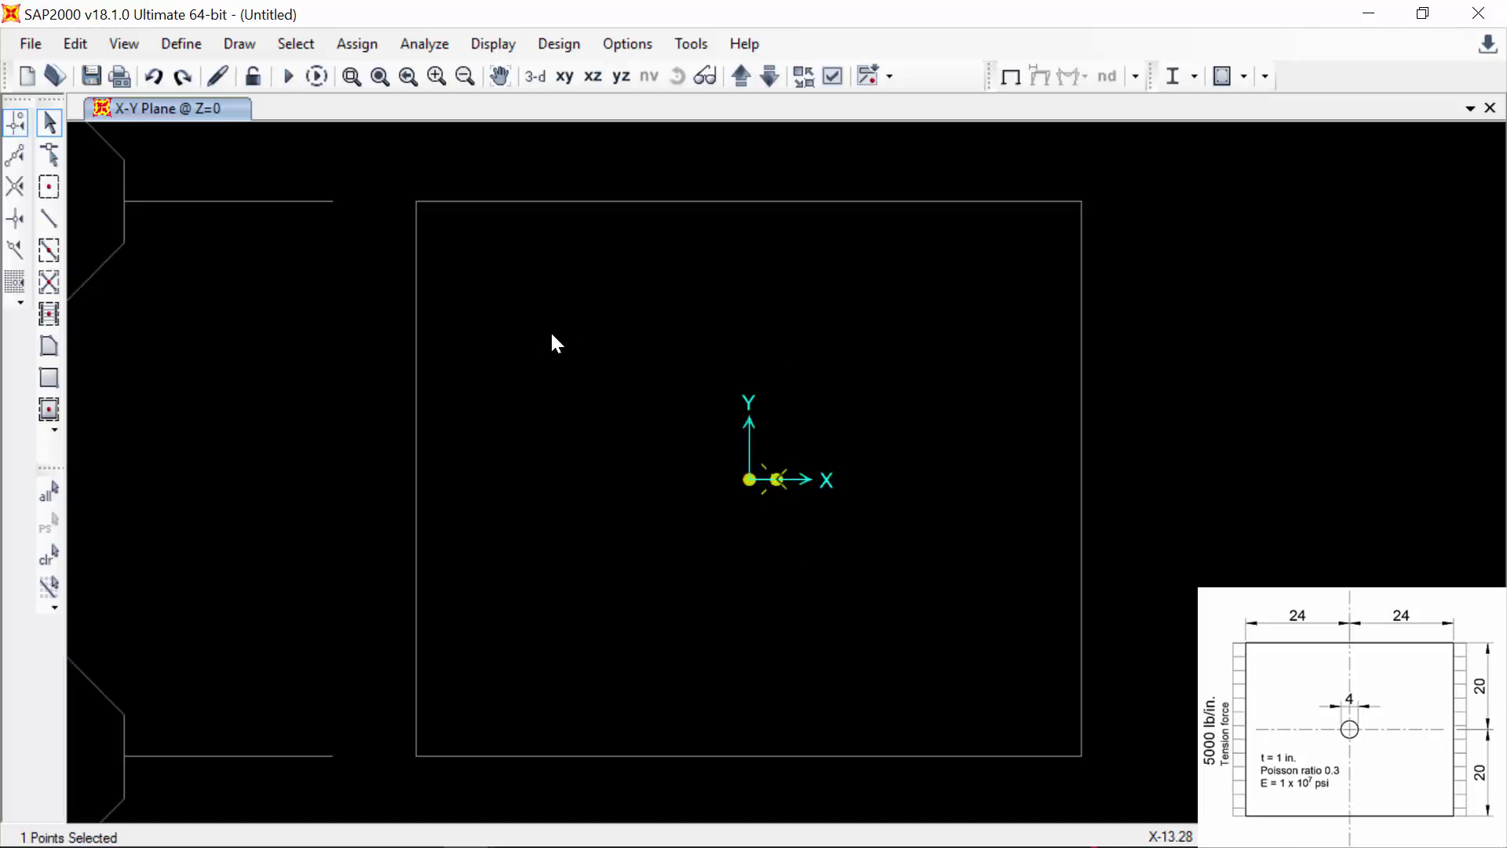
pyautogui.click(69, 45)
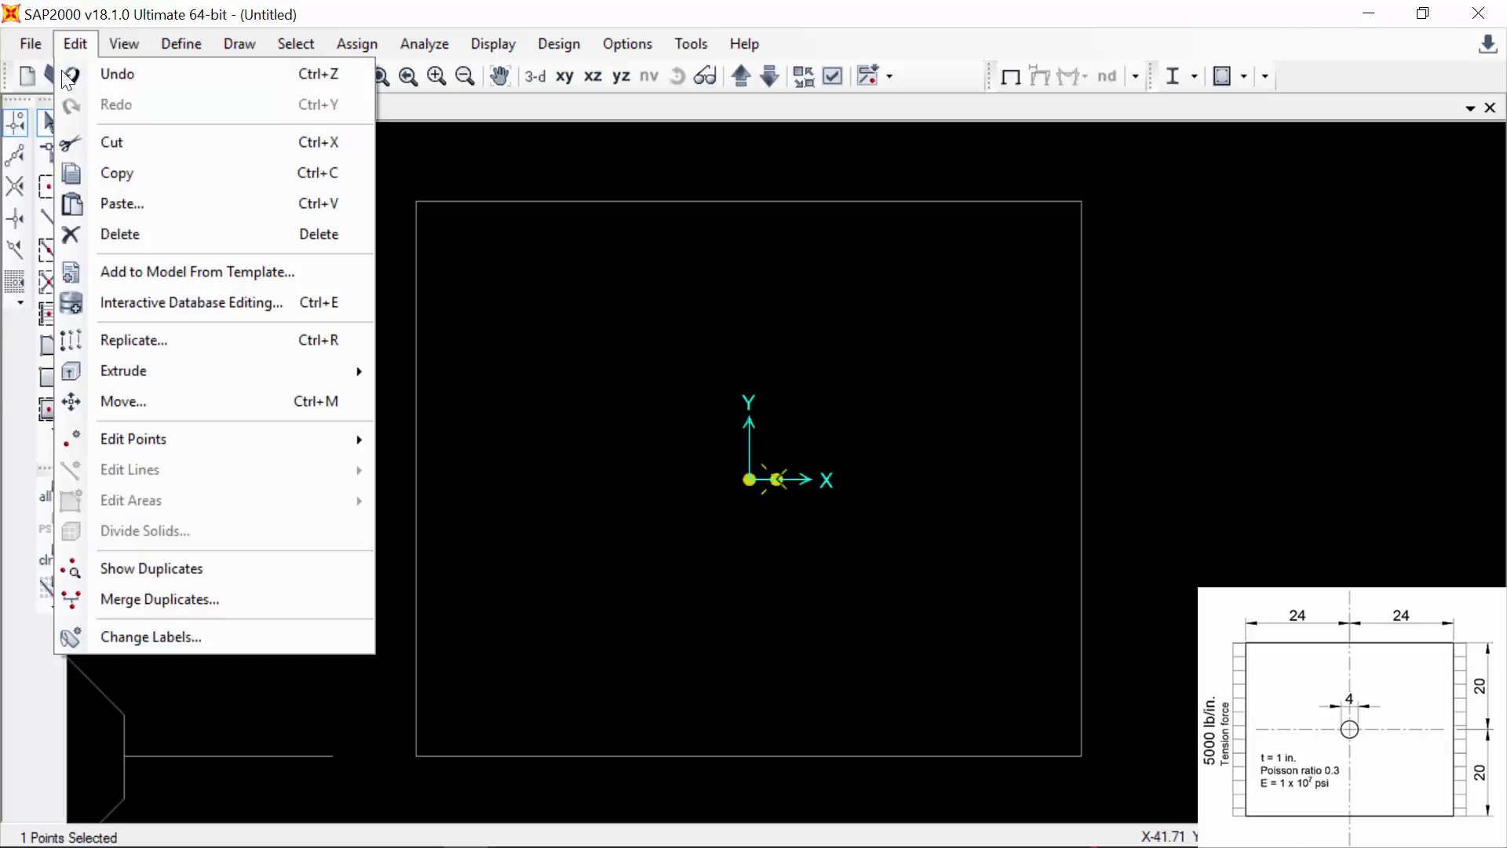
pyautogui.click(178, 343)
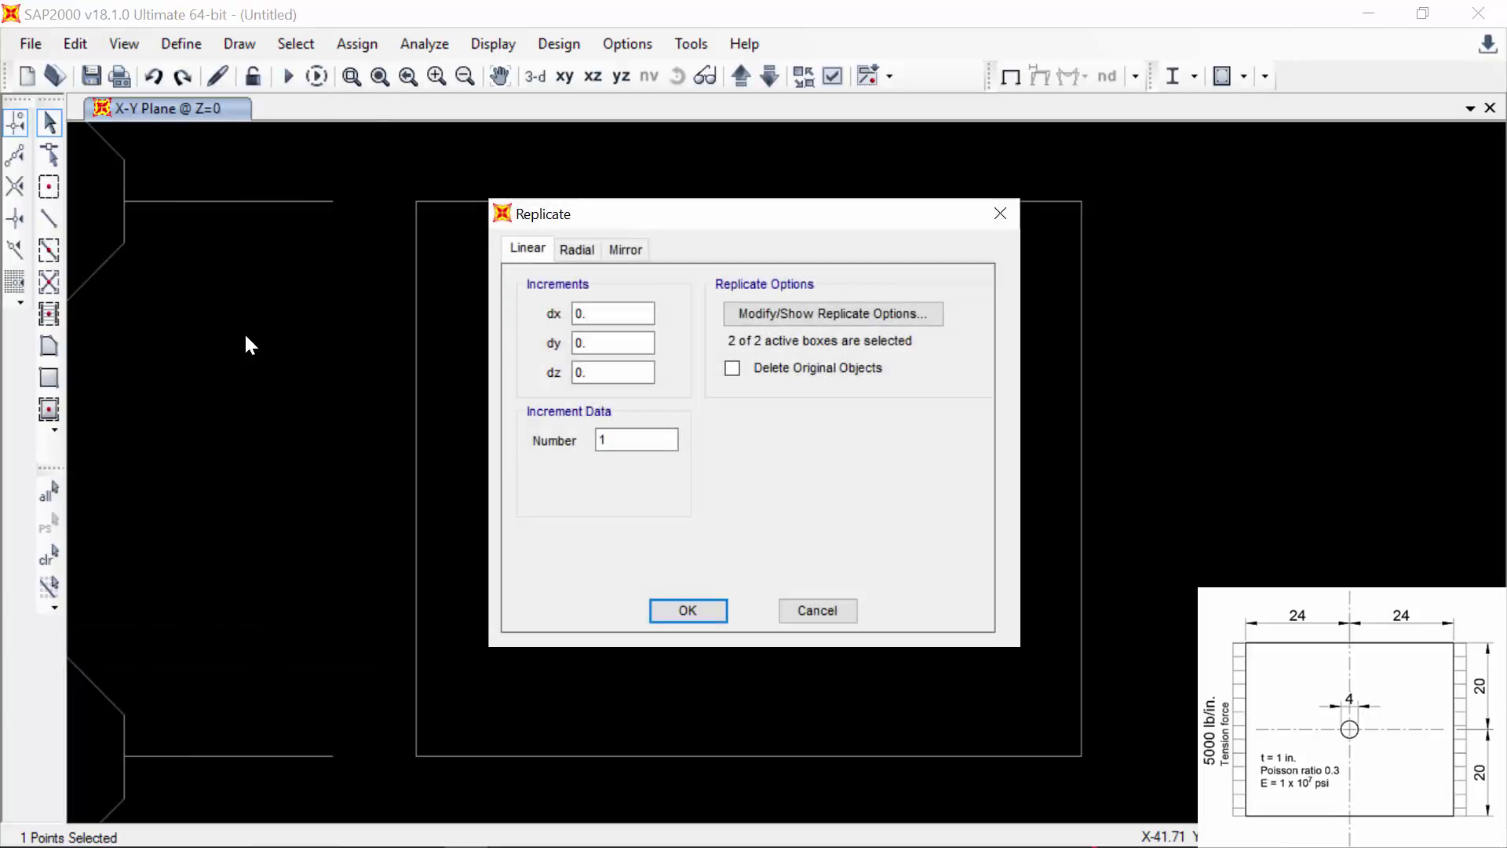
pyautogui.click(574, 250)
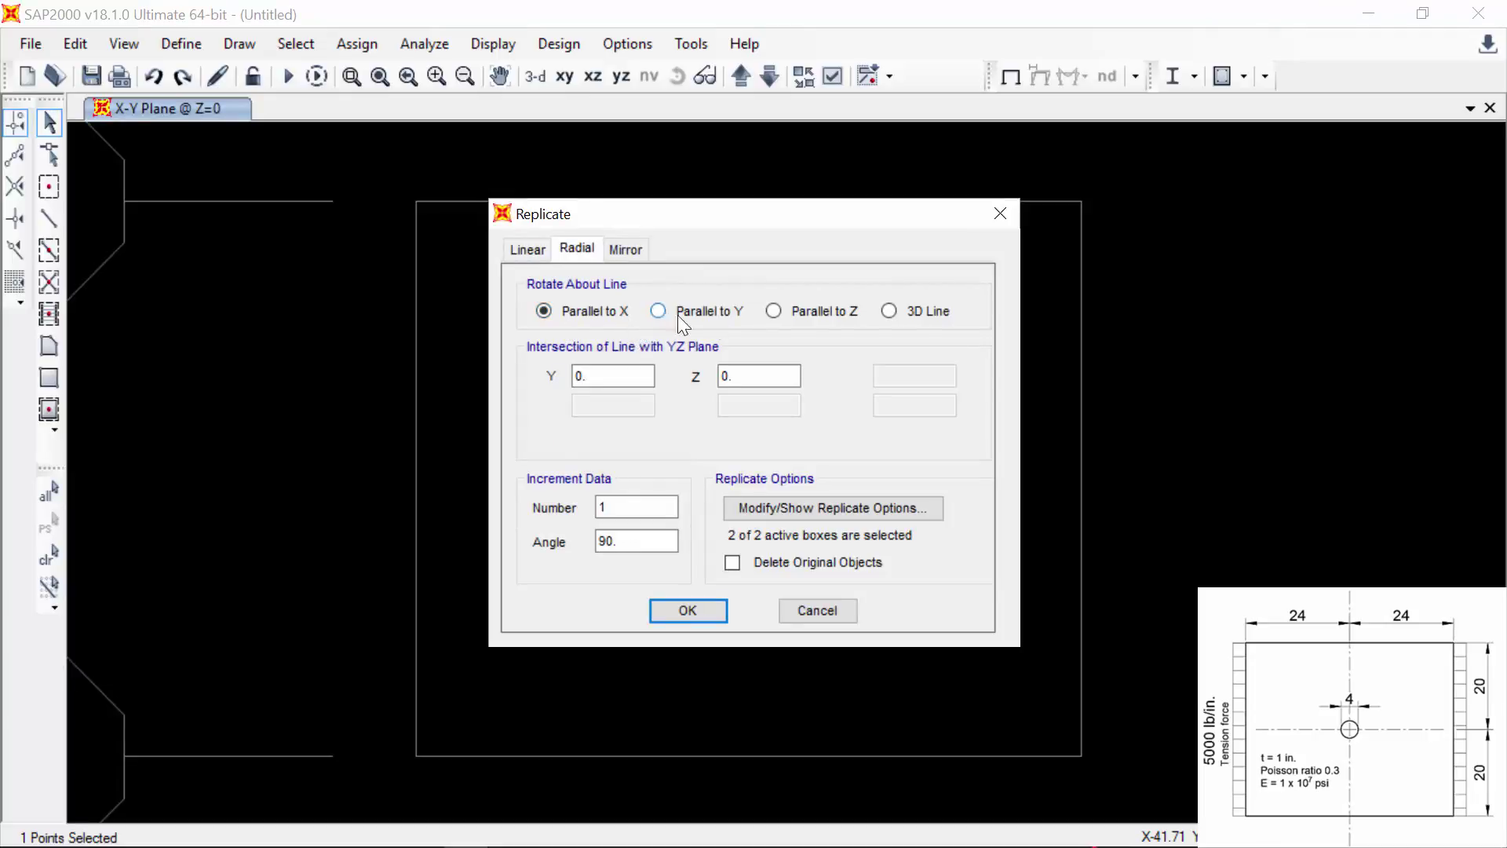
pyautogui.click(803, 311)
pyautogui.click(626, 543)
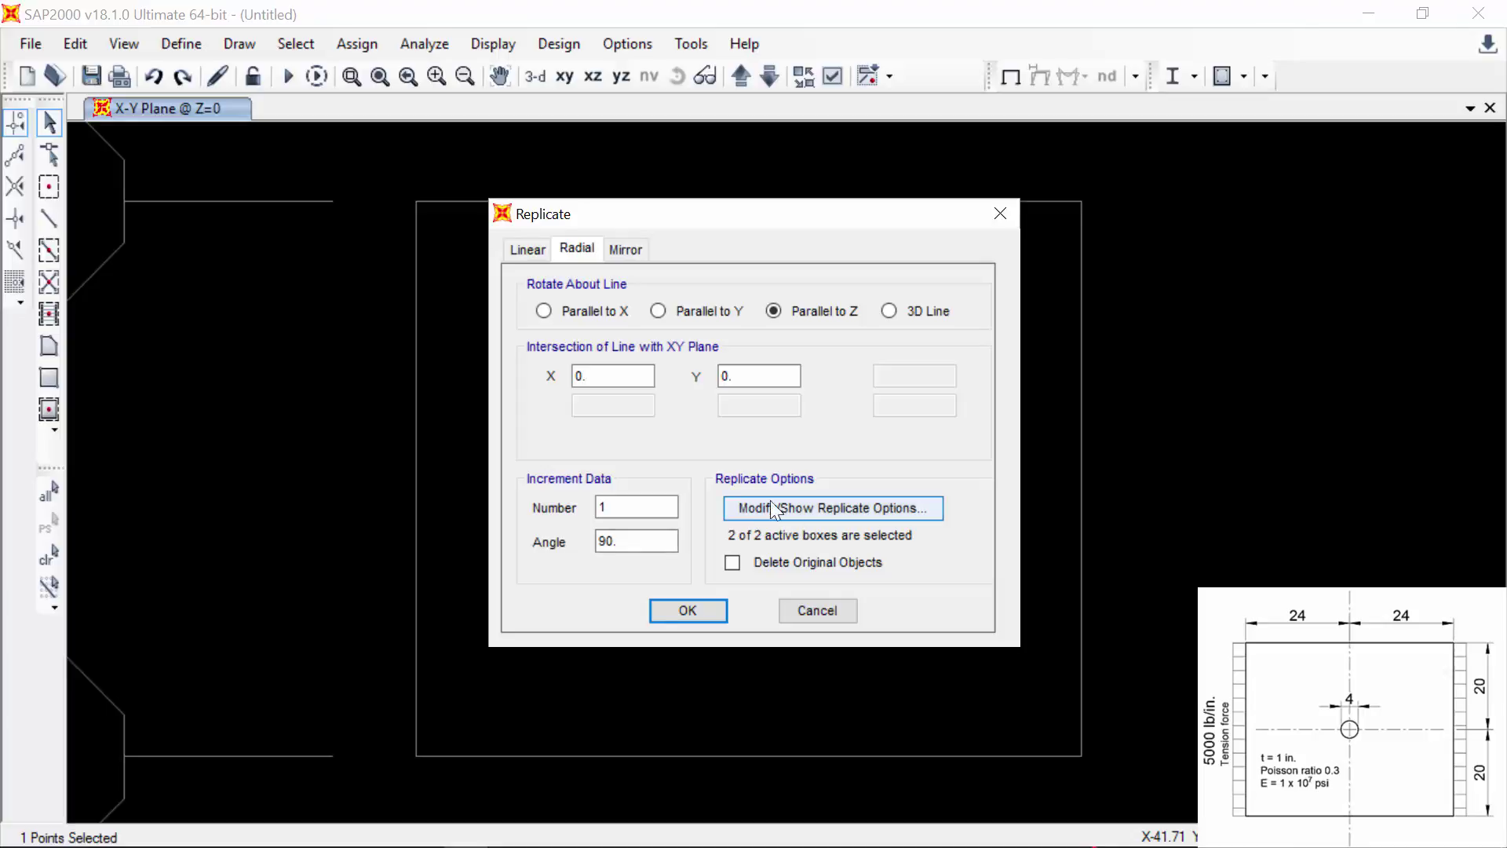
pyautogui.doubleClick(623, 509)
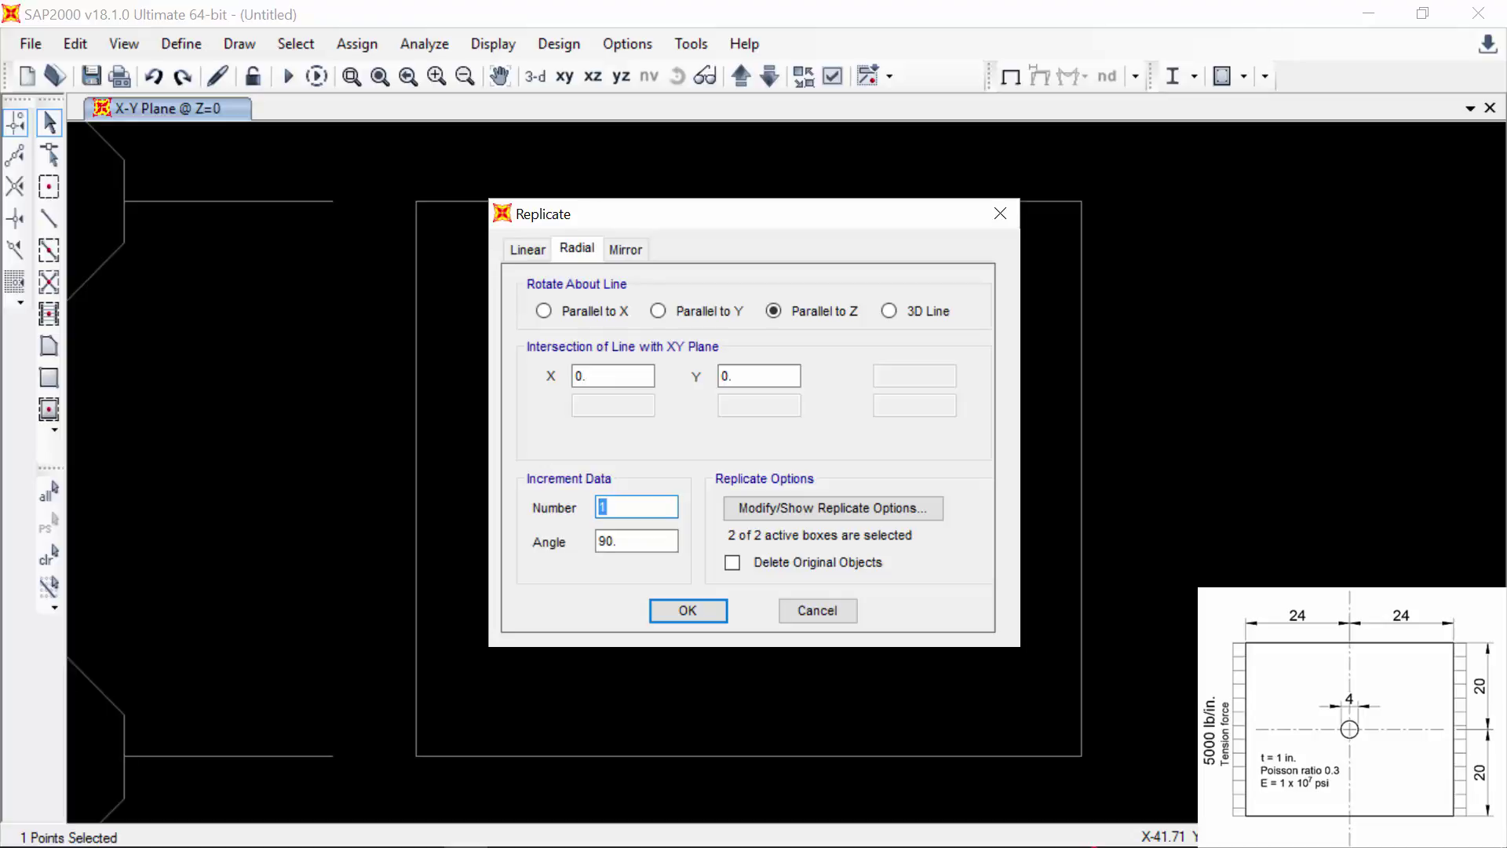
pyautogui.doubleClick(629, 540)
pyautogui.moveTo(743, 220); pyautogui.dragTo(324, 268)
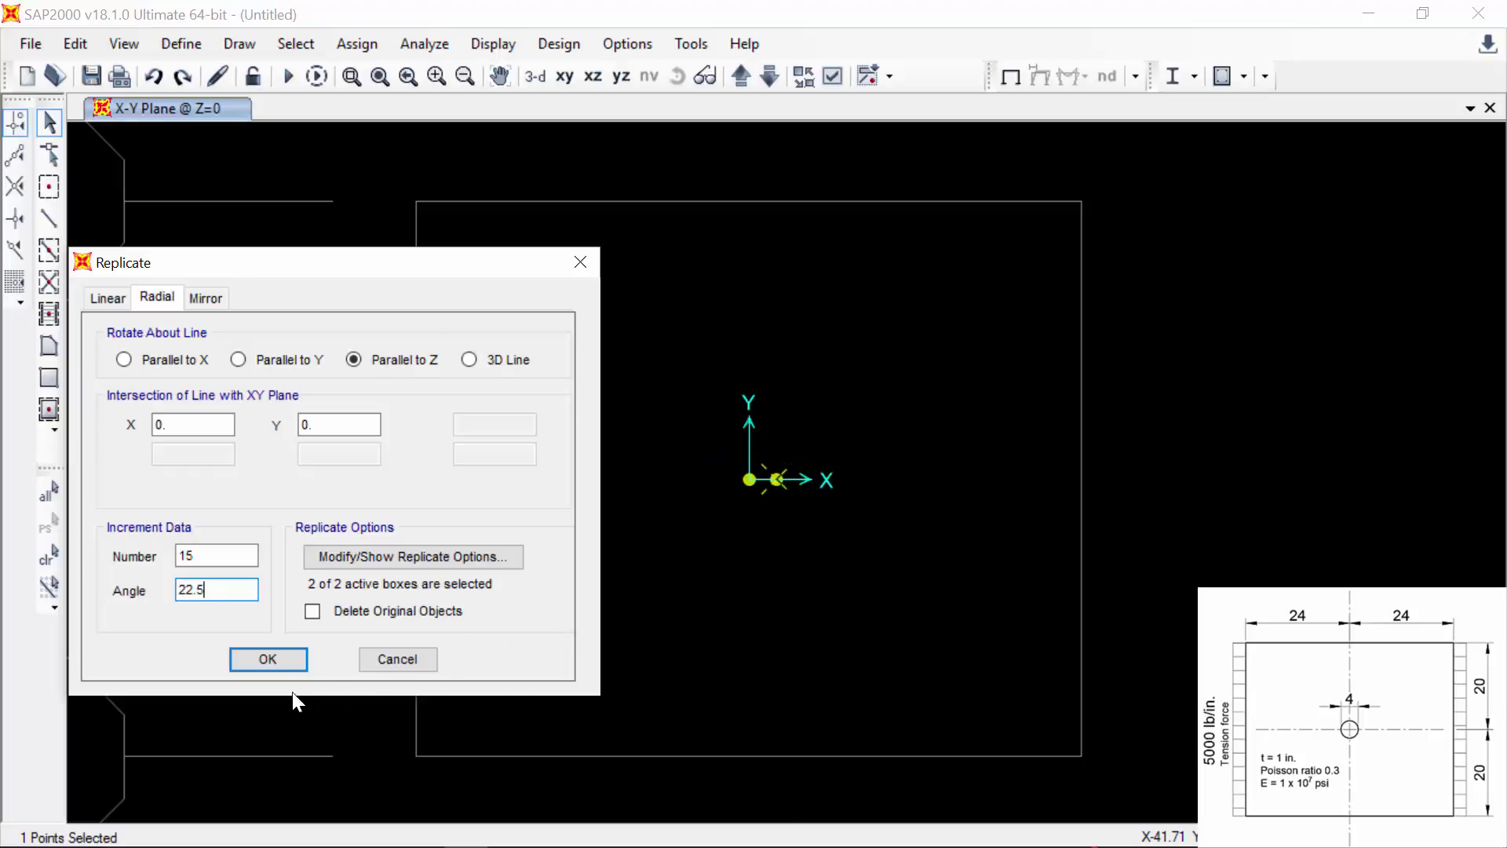
pyautogui.click(281, 661)
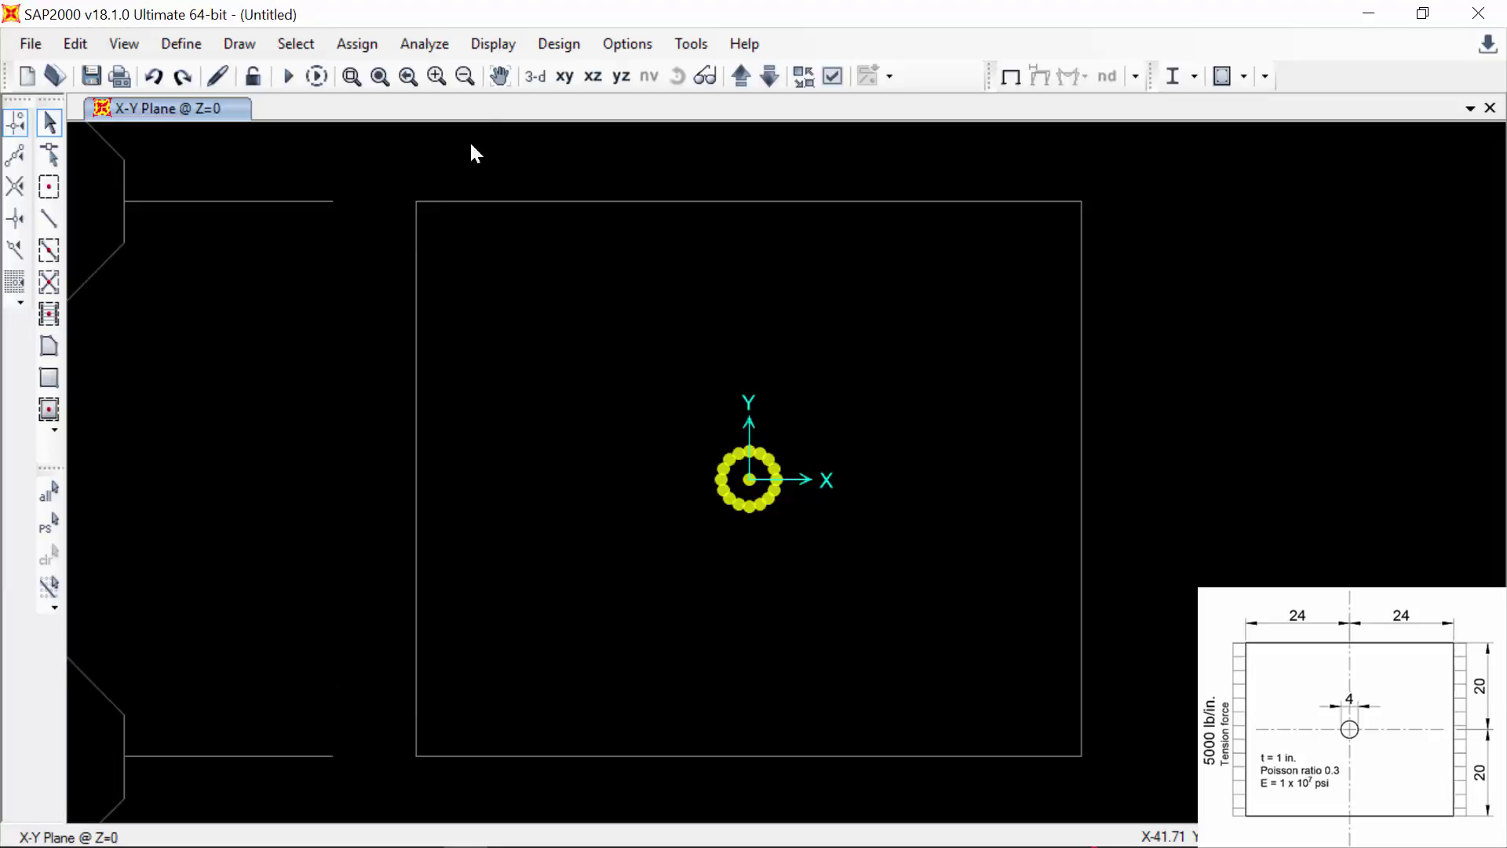
# - Draw straight frame lines joining all 16 joints around the hole into a closed polygon
pyautogui.moveTo(683, 418); pyautogui.dragTo(814, 537)
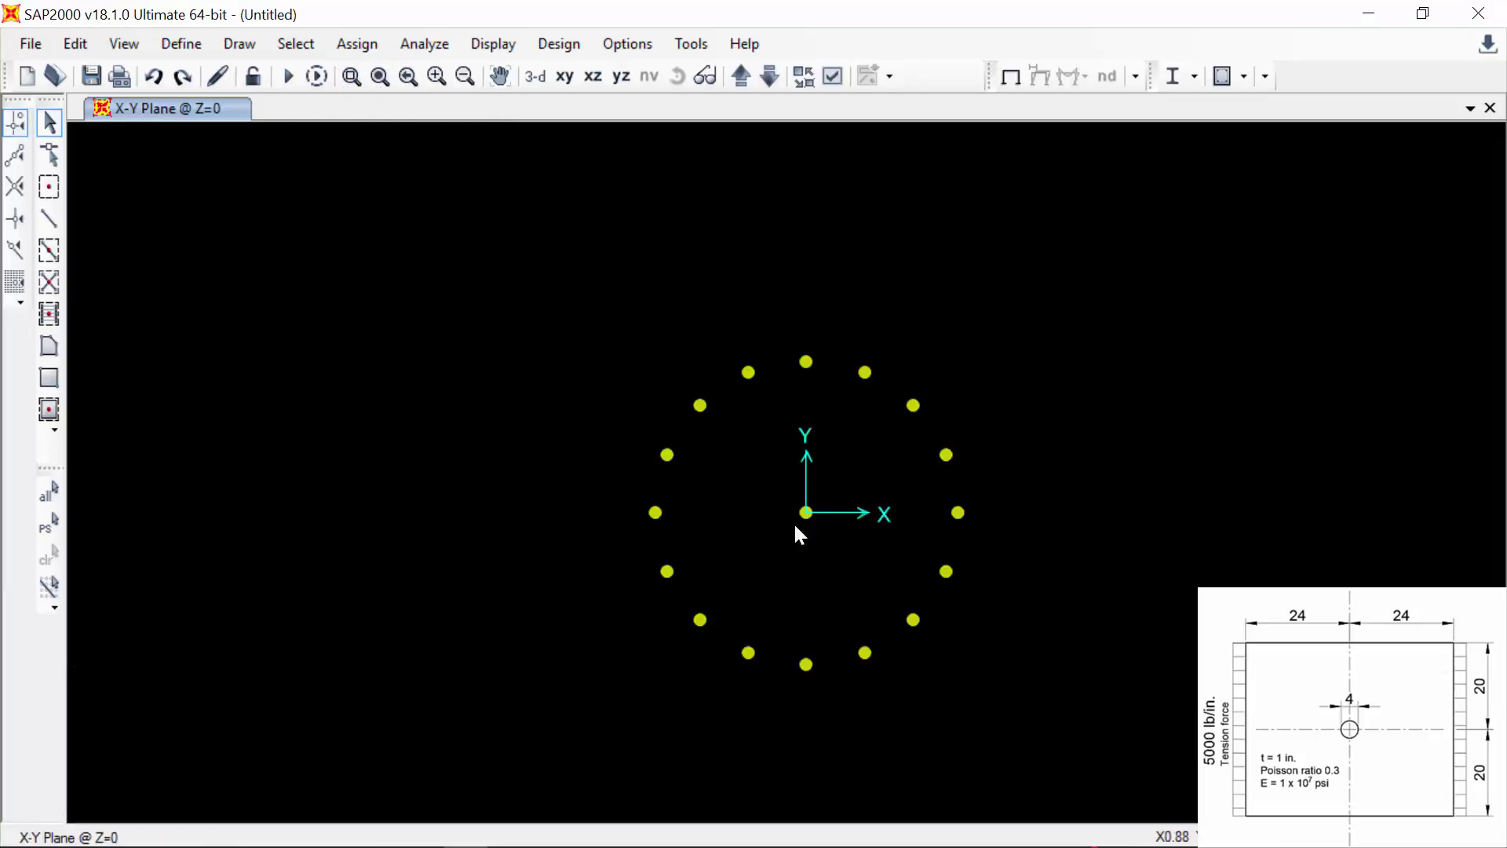
pyautogui.click(57, 217)
pyautogui.click(806, 664)
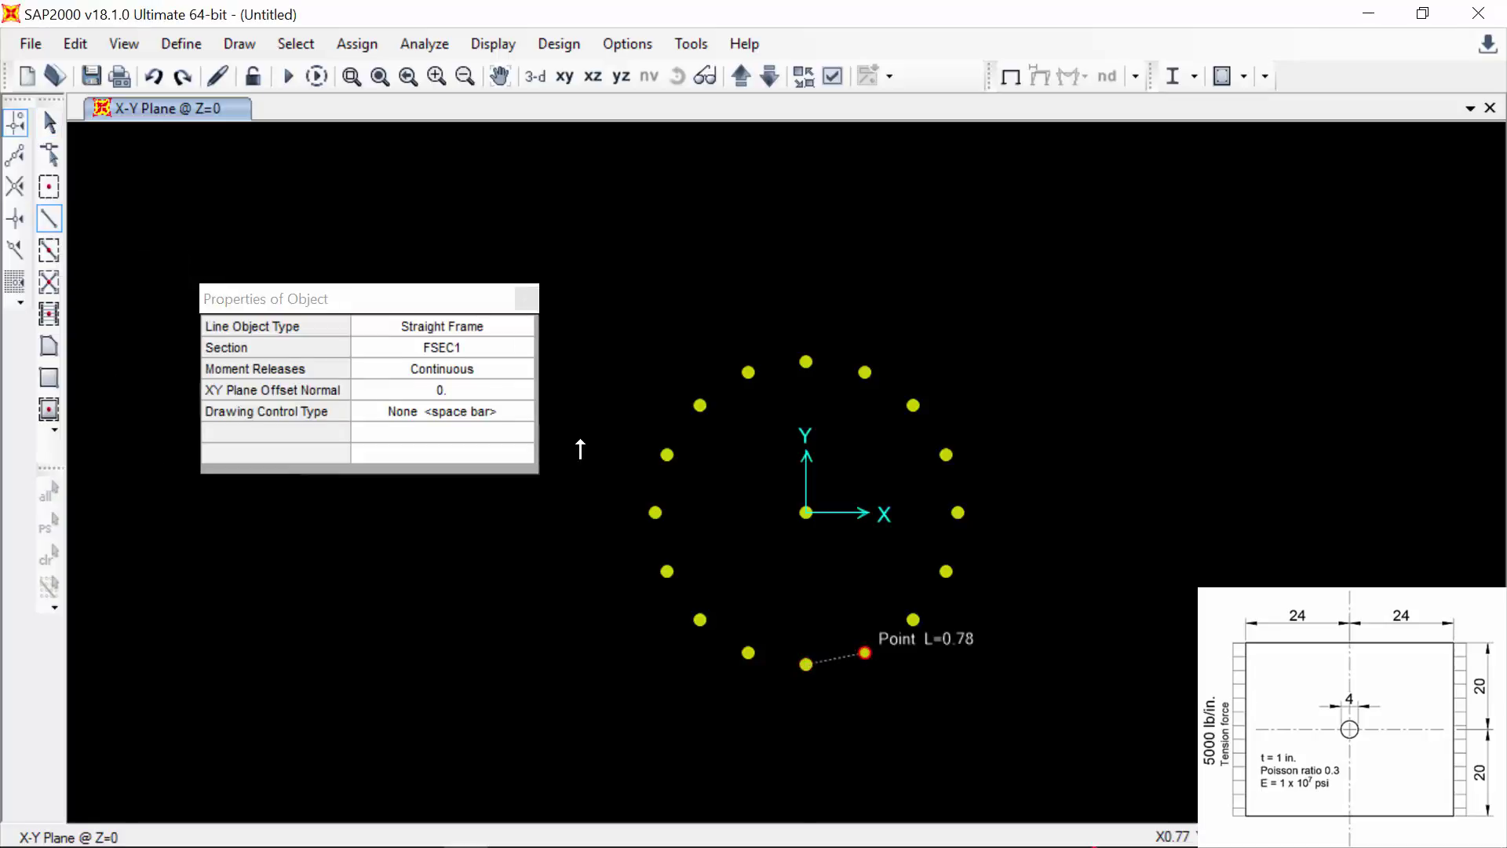
pyautogui.click(865, 652)
pyautogui.click(913, 619)
pyautogui.click(945, 571)
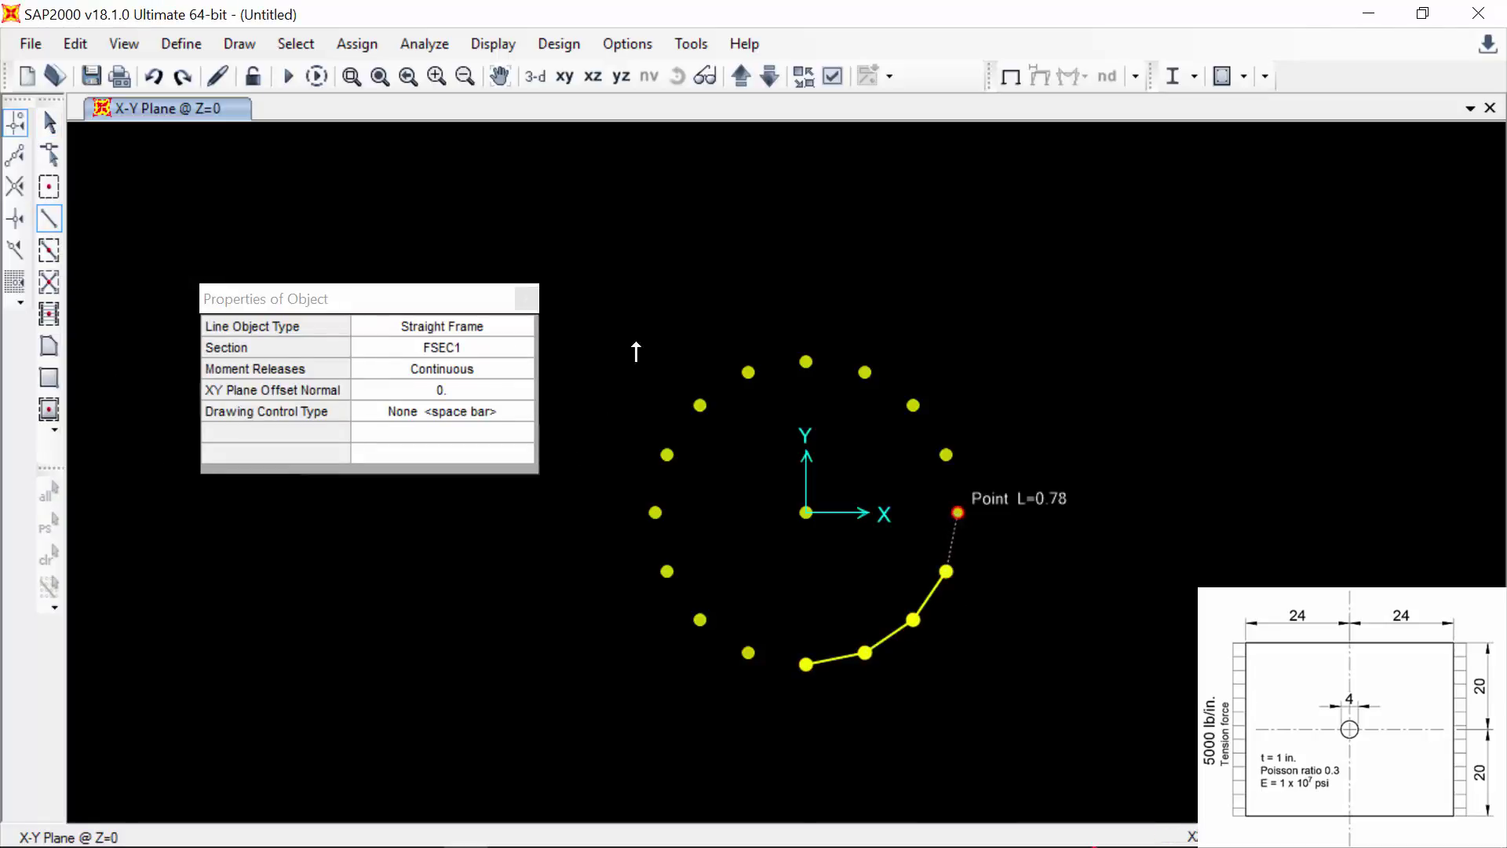
pyautogui.click(957, 512)
pyautogui.click(946, 454)
pyautogui.click(913, 405)
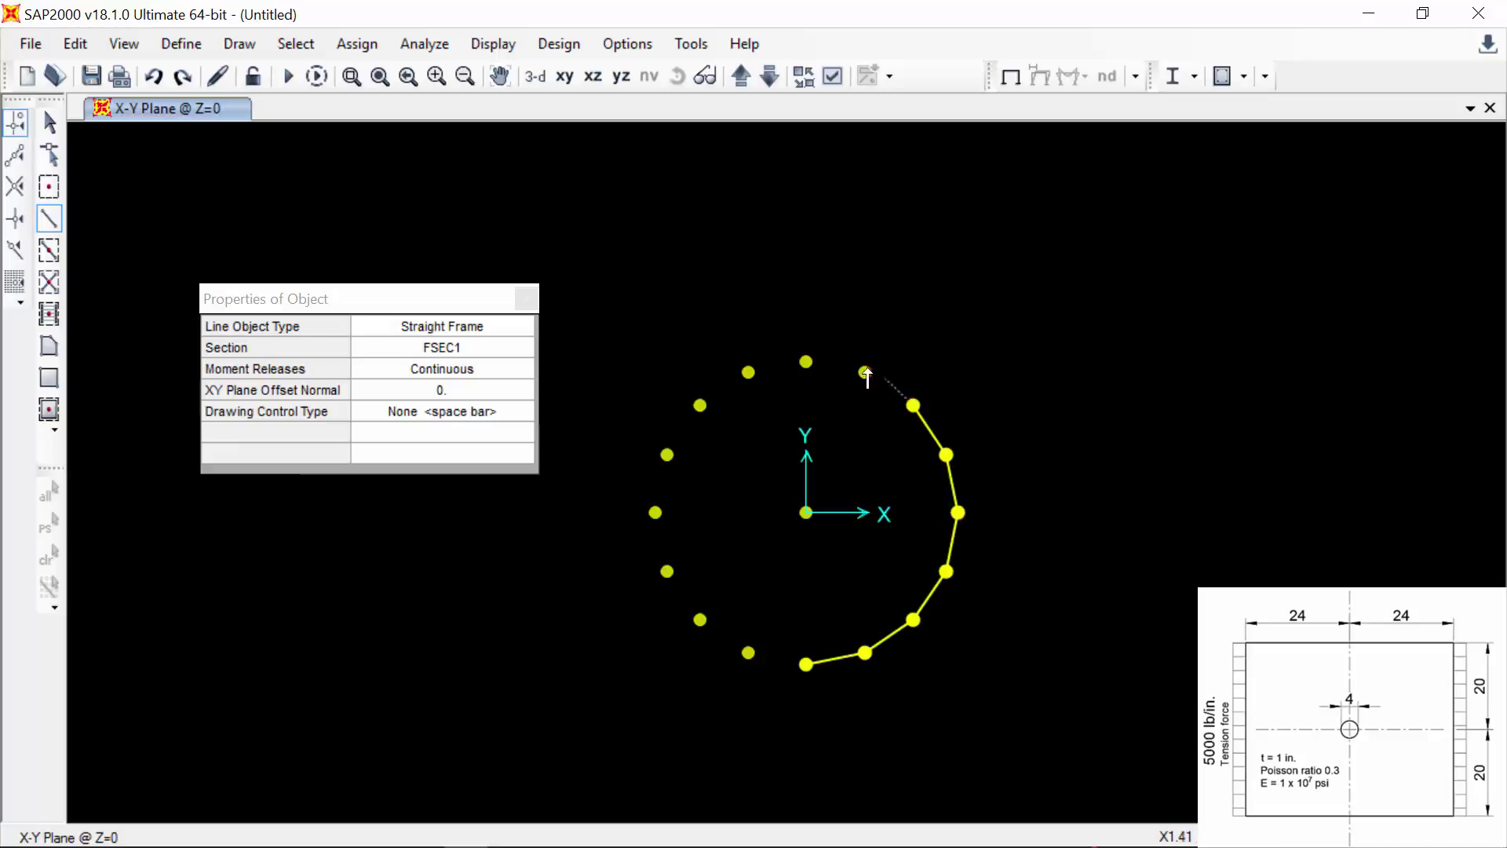
pyautogui.click(865, 372)
pyautogui.click(807, 361)
pyautogui.click(748, 372)
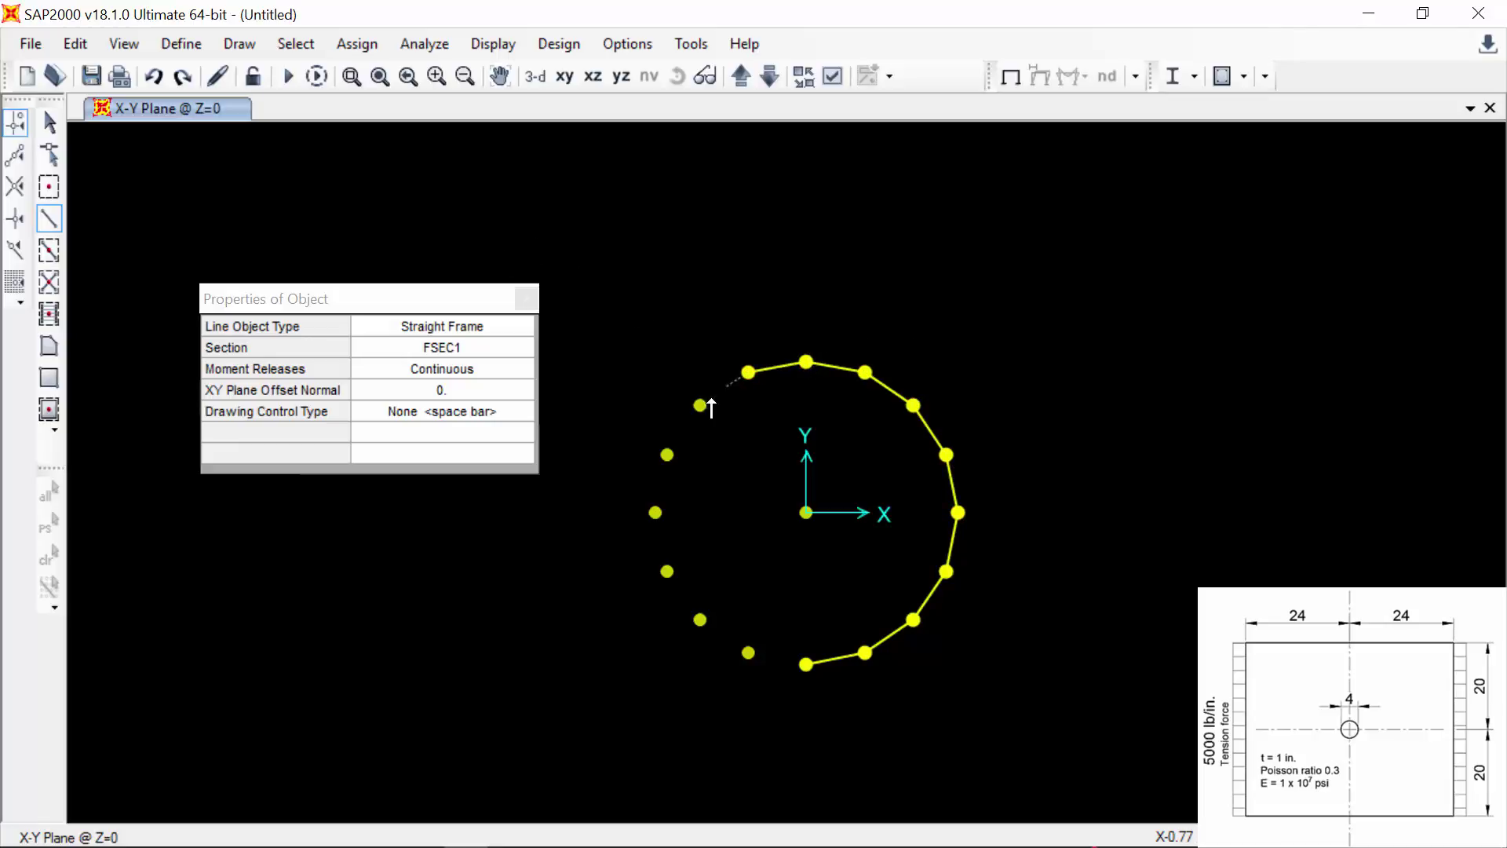
pyautogui.click(700, 405)
pyautogui.click(668, 454)
pyautogui.click(656, 511)
pyautogui.click(668, 570)
pyautogui.click(701, 620)
pyautogui.click(748, 653)
pyautogui.click(807, 664)
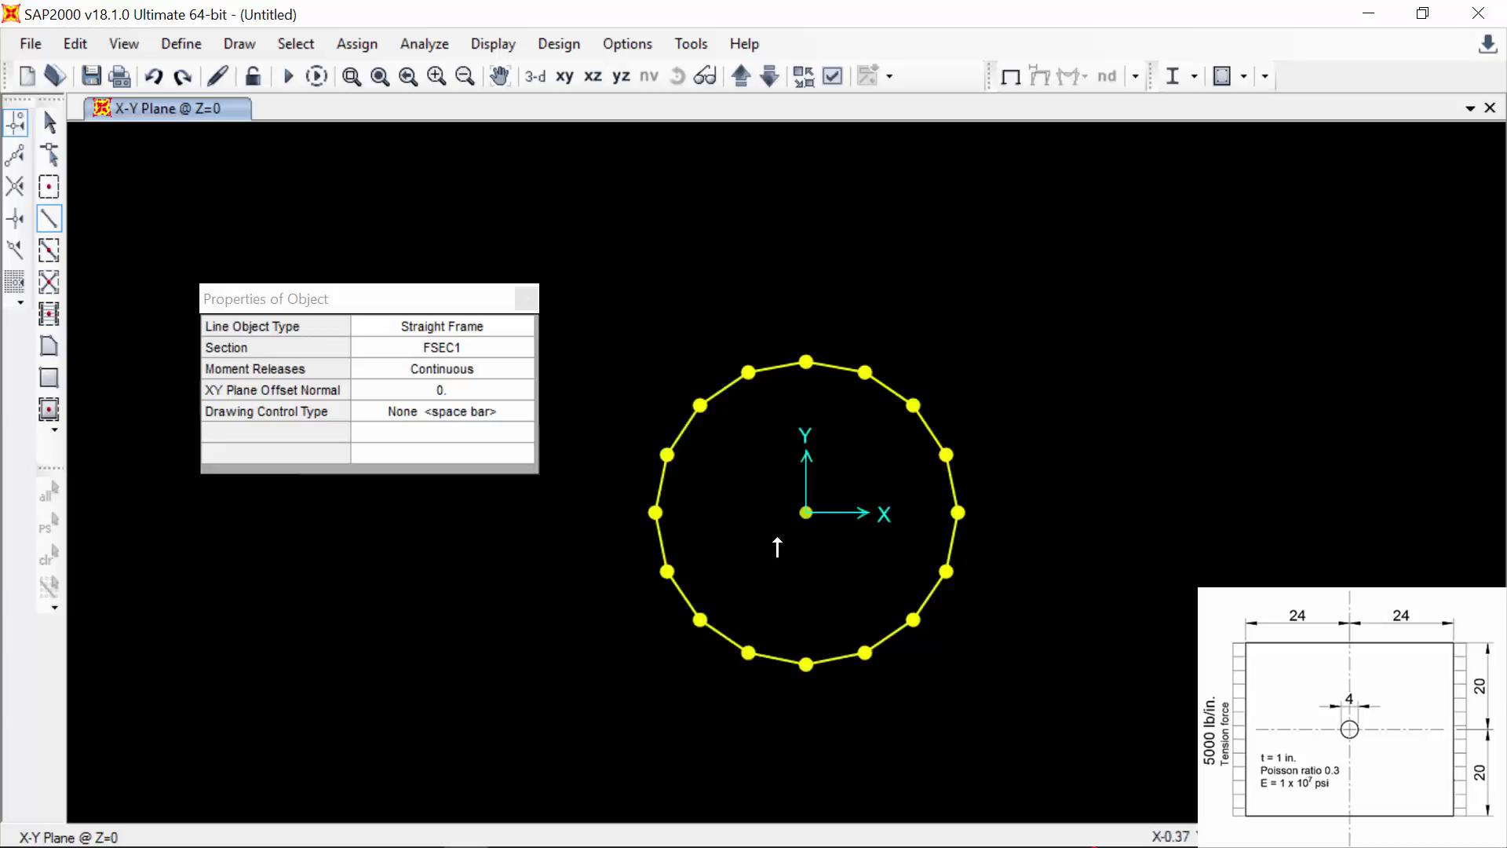
pyautogui.press('Escape')
# - Add a new Plane area section named t1in
pyautogui.click(379, 77)
pyautogui.click(350, 77)
pyautogui.moveTo(633, 322); pyautogui.dragTo(947, 601)
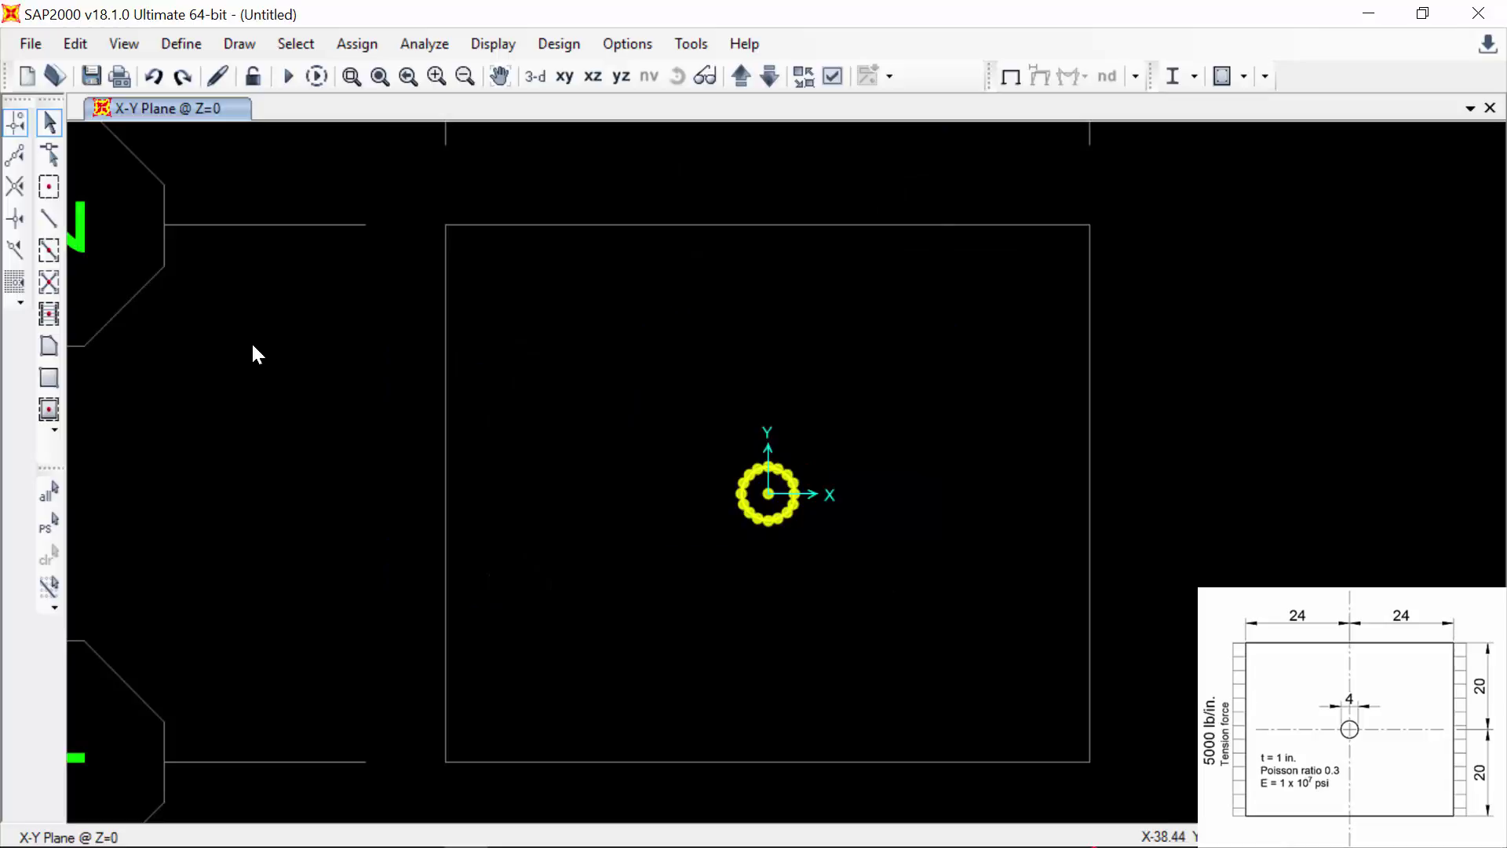
pyautogui.click(177, 46)
pyautogui.moveTo(413, 114)
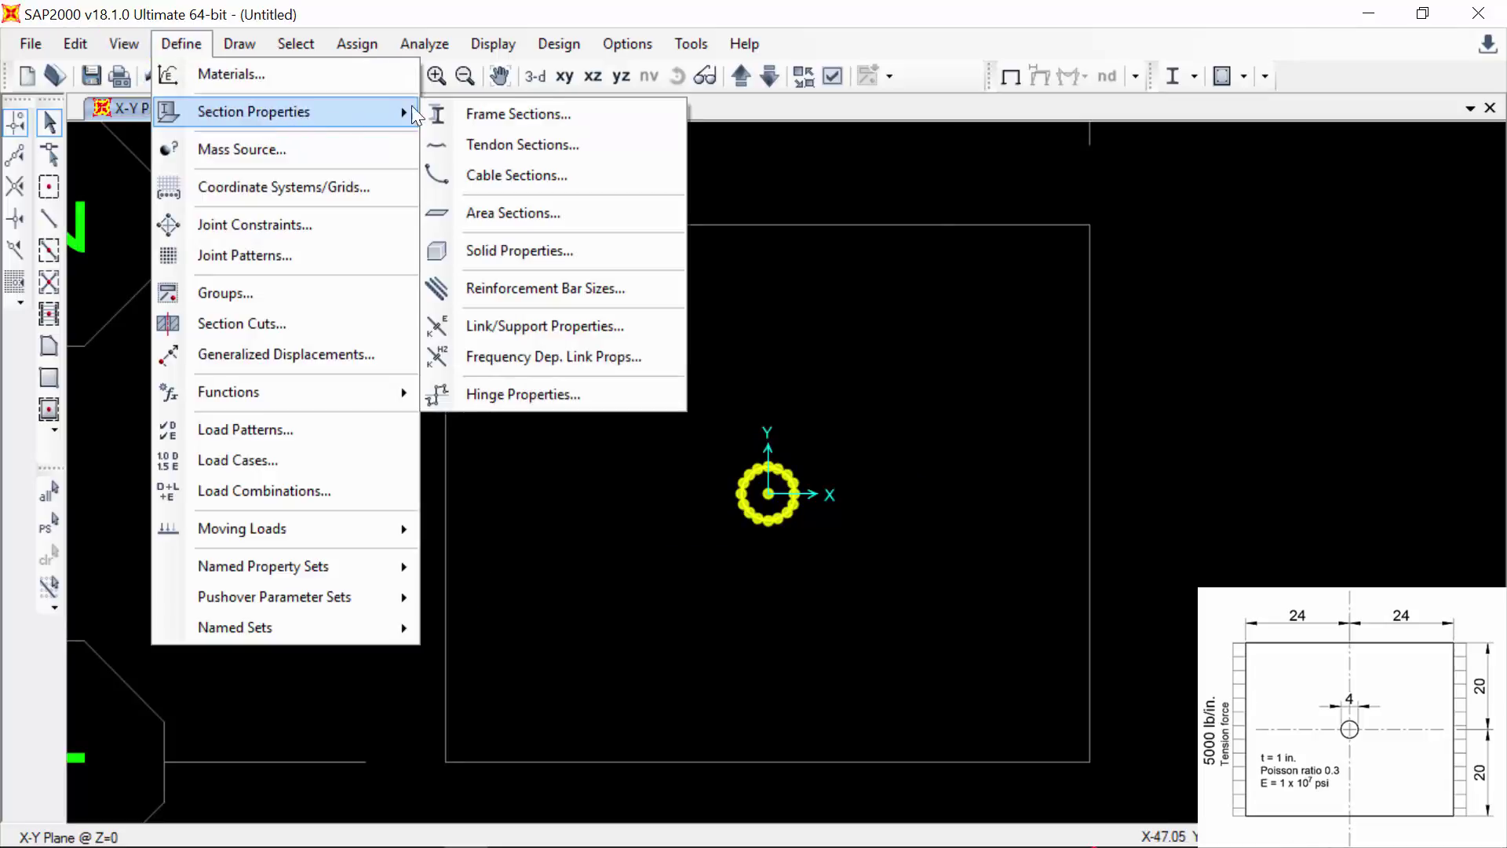
pyautogui.click(543, 212)
pyautogui.click(851, 322)
pyautogui.click(789, 355)
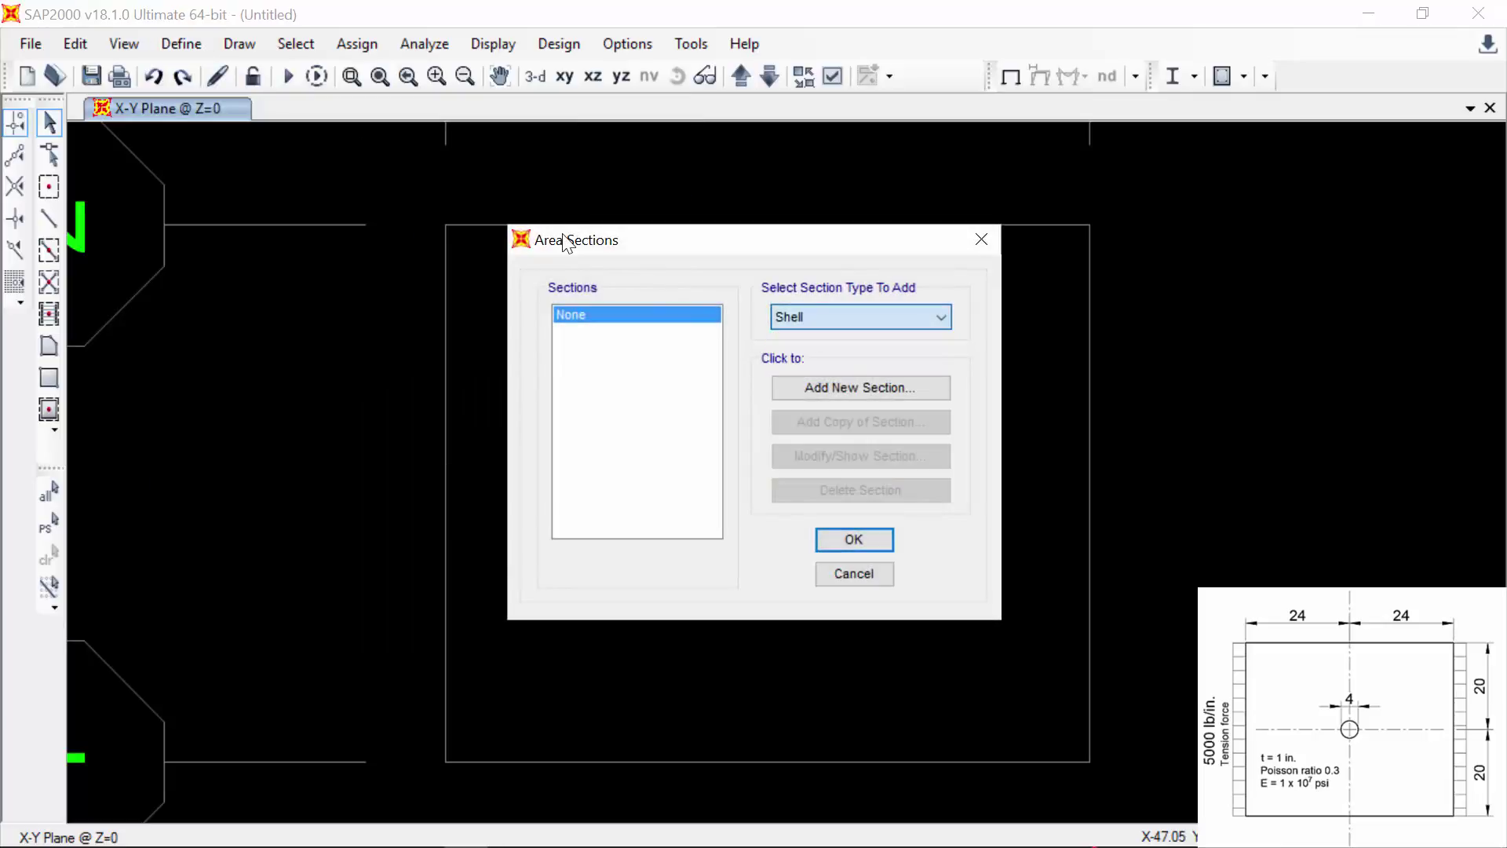
pyautogui.press('Return')
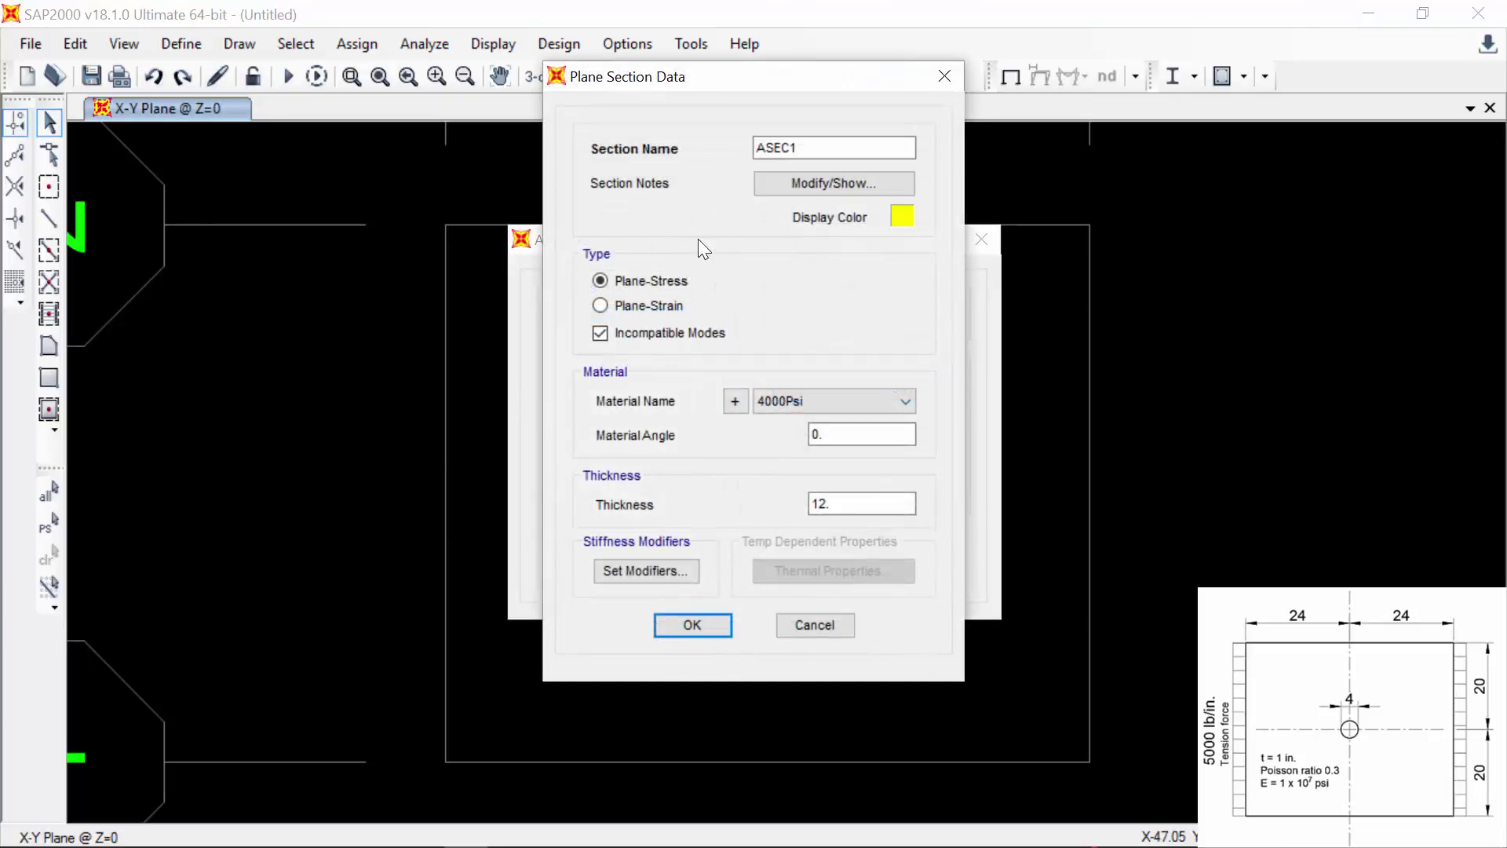
pyautogui.doubleClick(758, 155)
pyautogui.write('t')
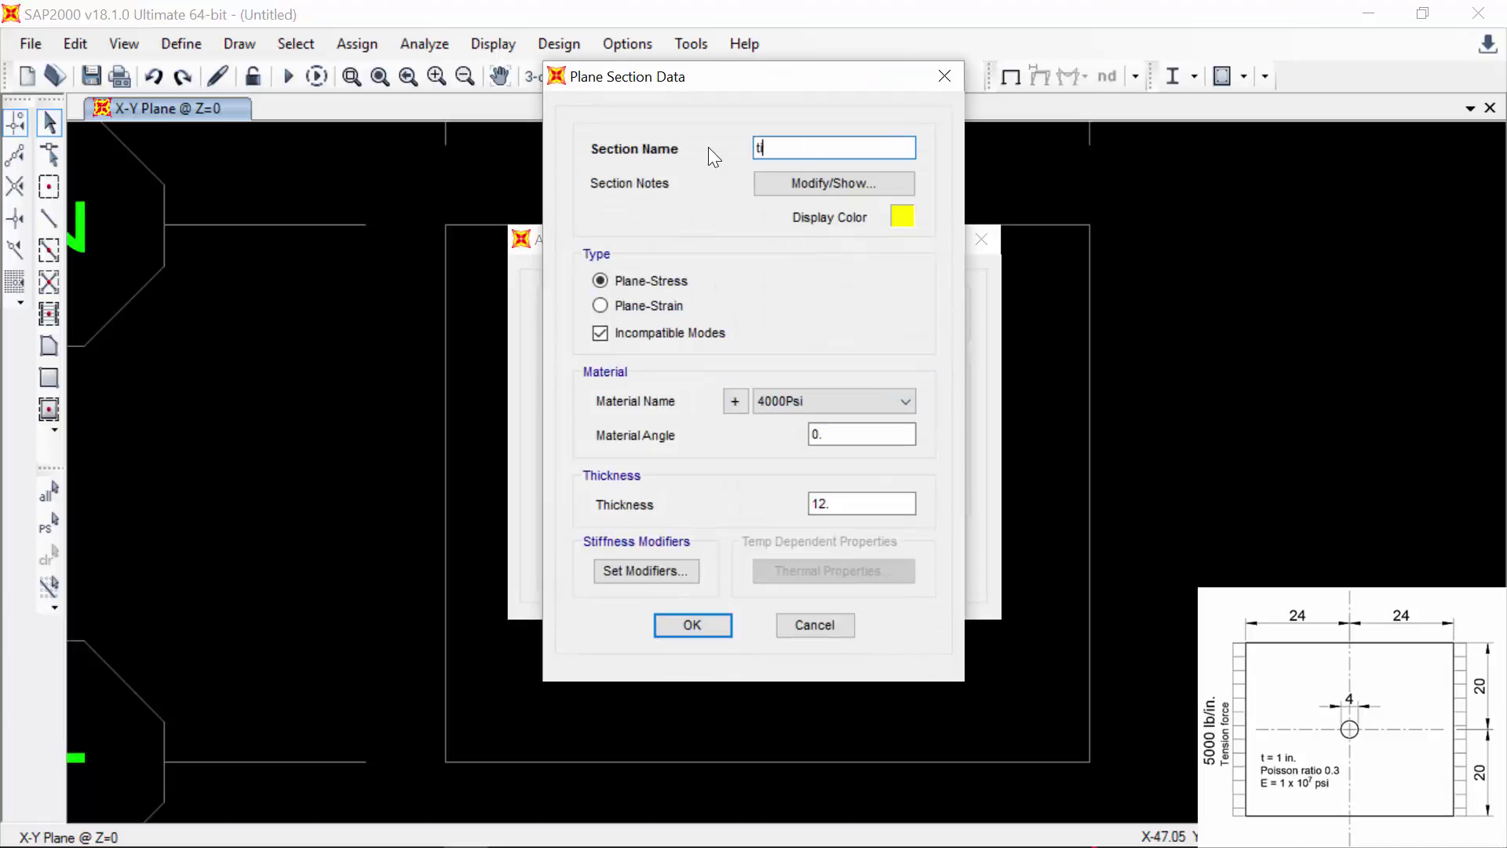
pyautogui.write('1in')
# - Set the modulus of elasticity of material A992Fy50 to 1e7 and assign that material to the plane section
pyautogui.click(823, 402)
pyautogui.click(785, 439)
pyautogui.click(736, 401)
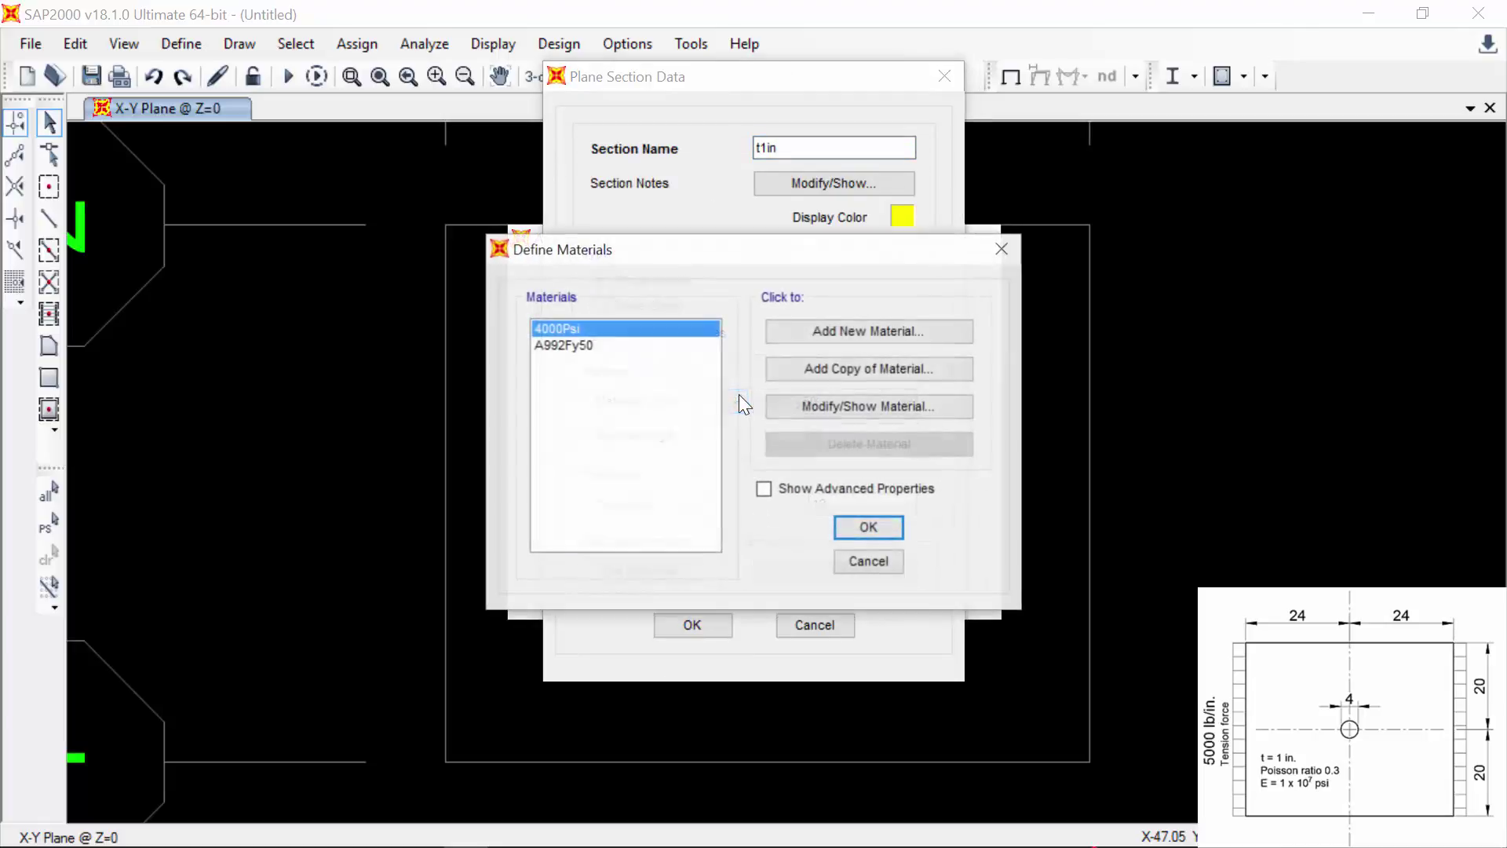
pyautogui.click(603, 346)
pyautogui.click(885, 404)
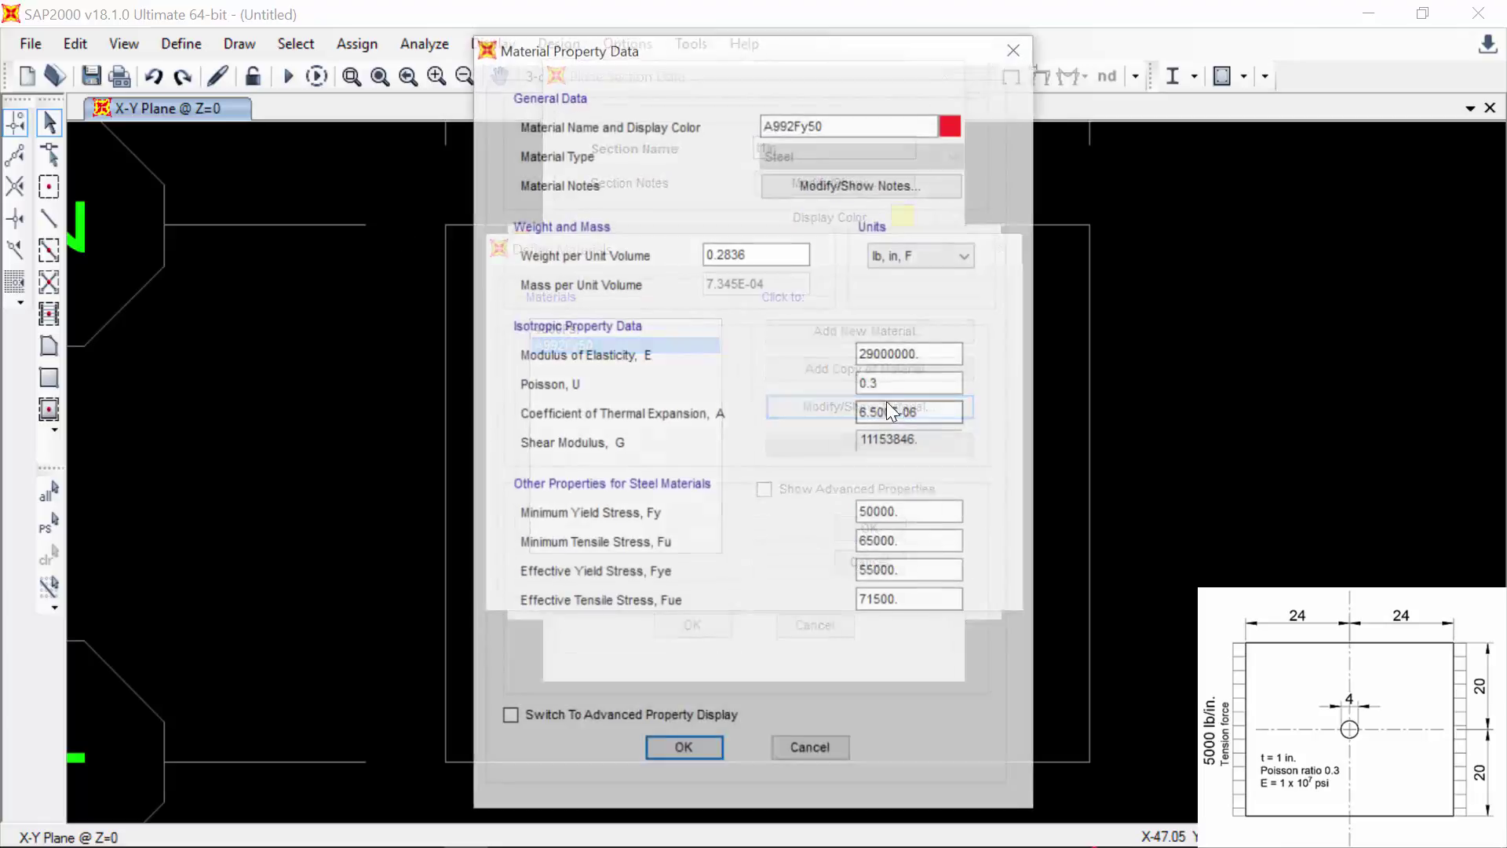
pyautogui.hotkey('shift', 'Tab')
pyautogui.write('1e7')
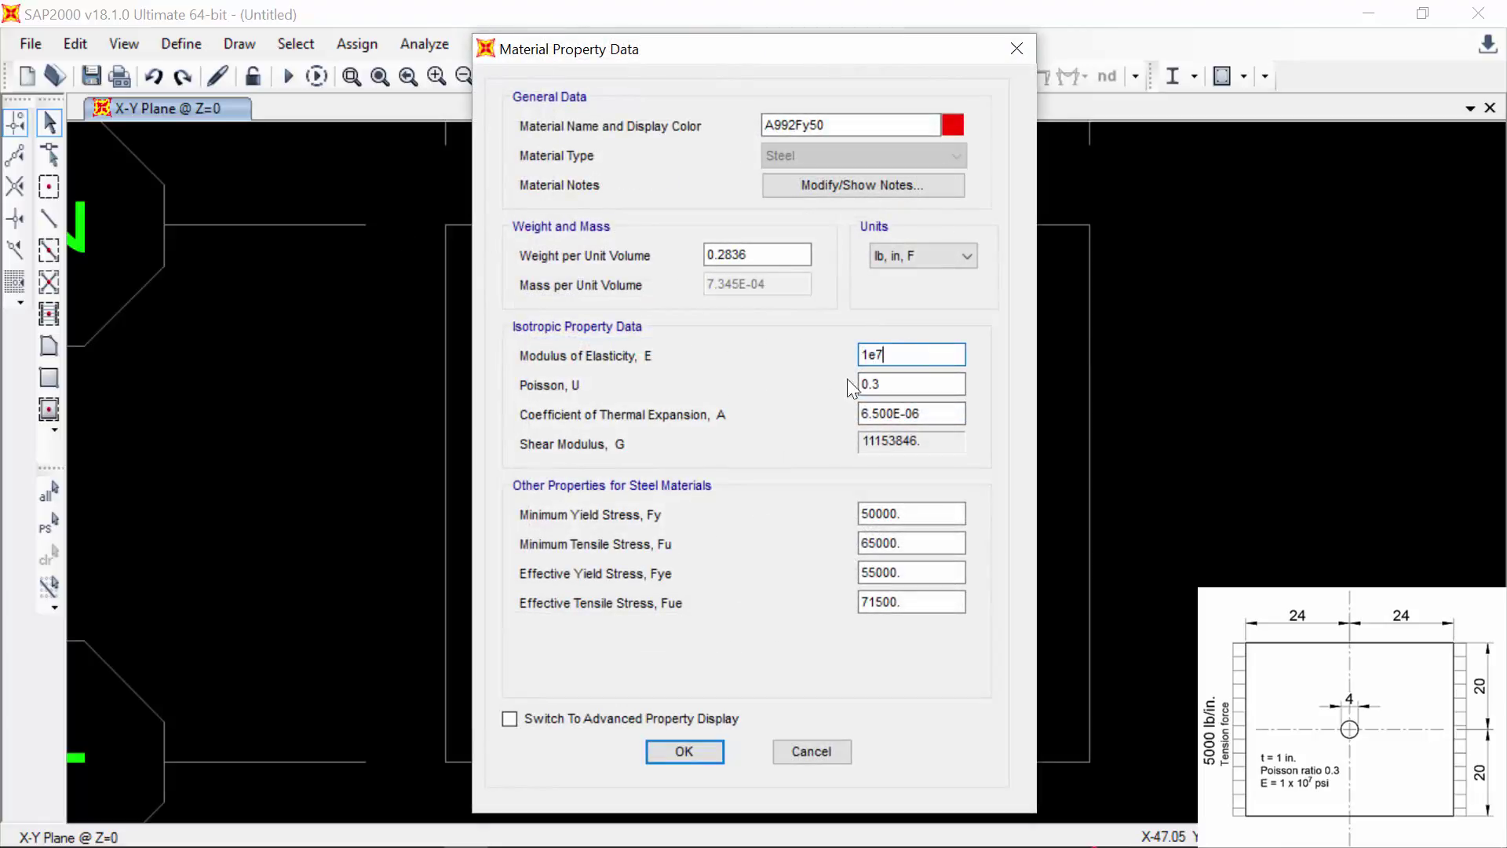
pyautogui.press('Tab')
pyautogui.press('Tab')
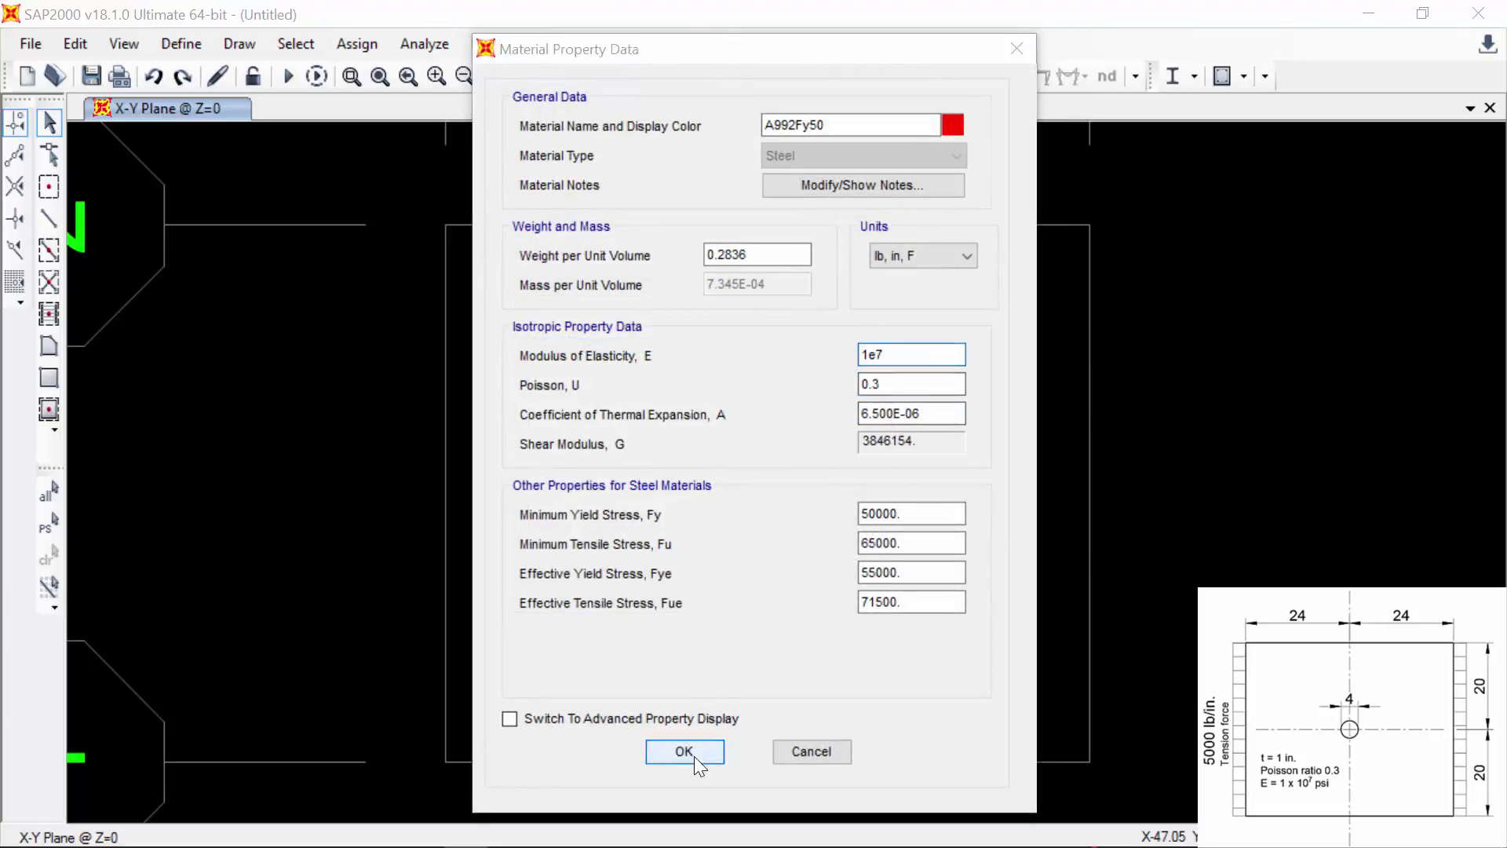
pyautogui.click(694, 756)
pyautogui.click(867, 528)
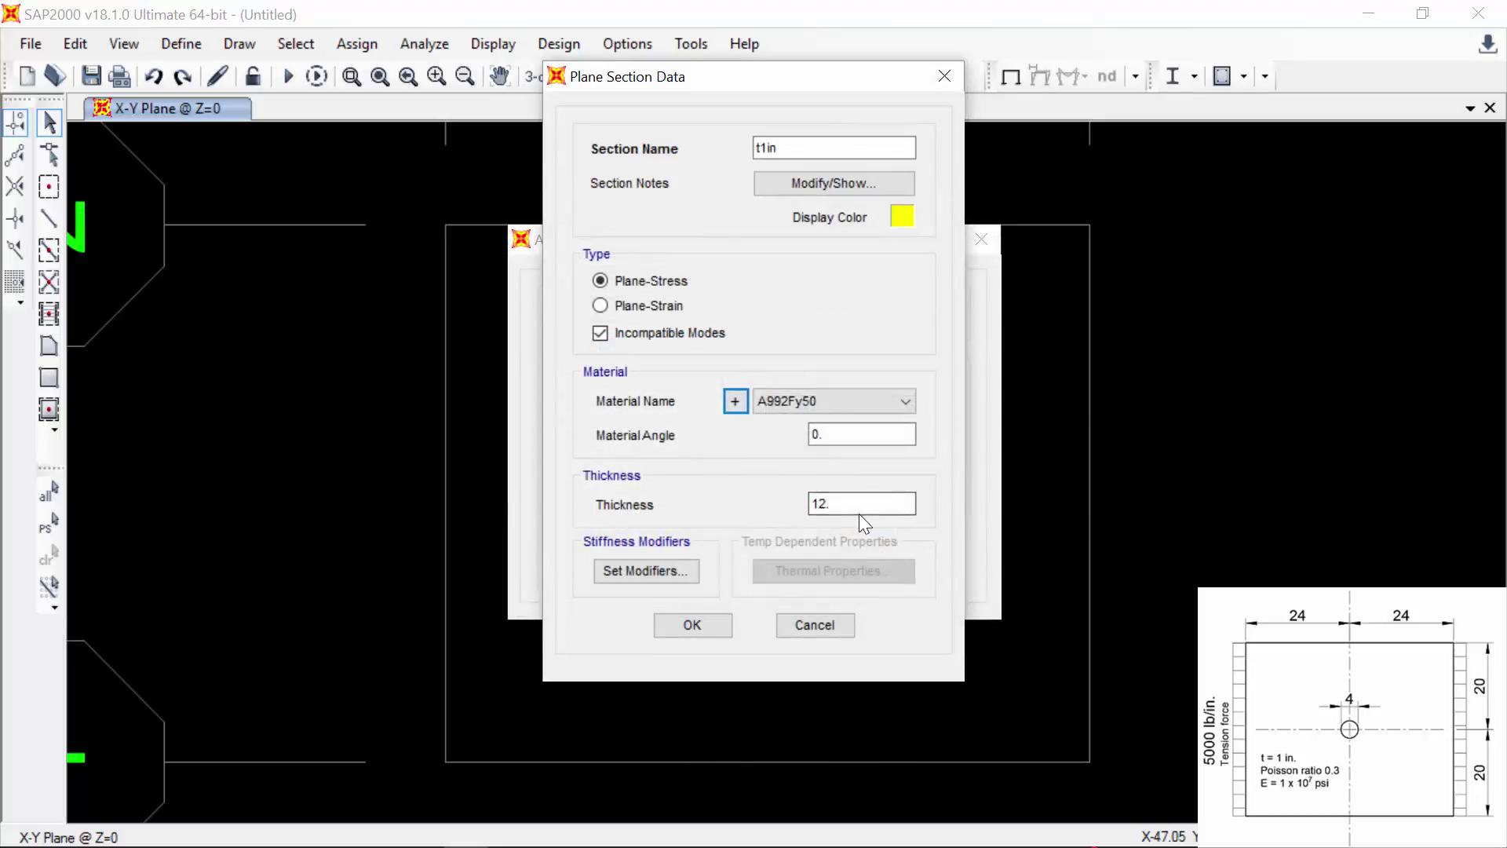
# - Set the plane section's thickness to 1 and save the area section definition
pyautogui.press('Tab')
pyautogui.press('Tab')
pyautogui.press('Tab')
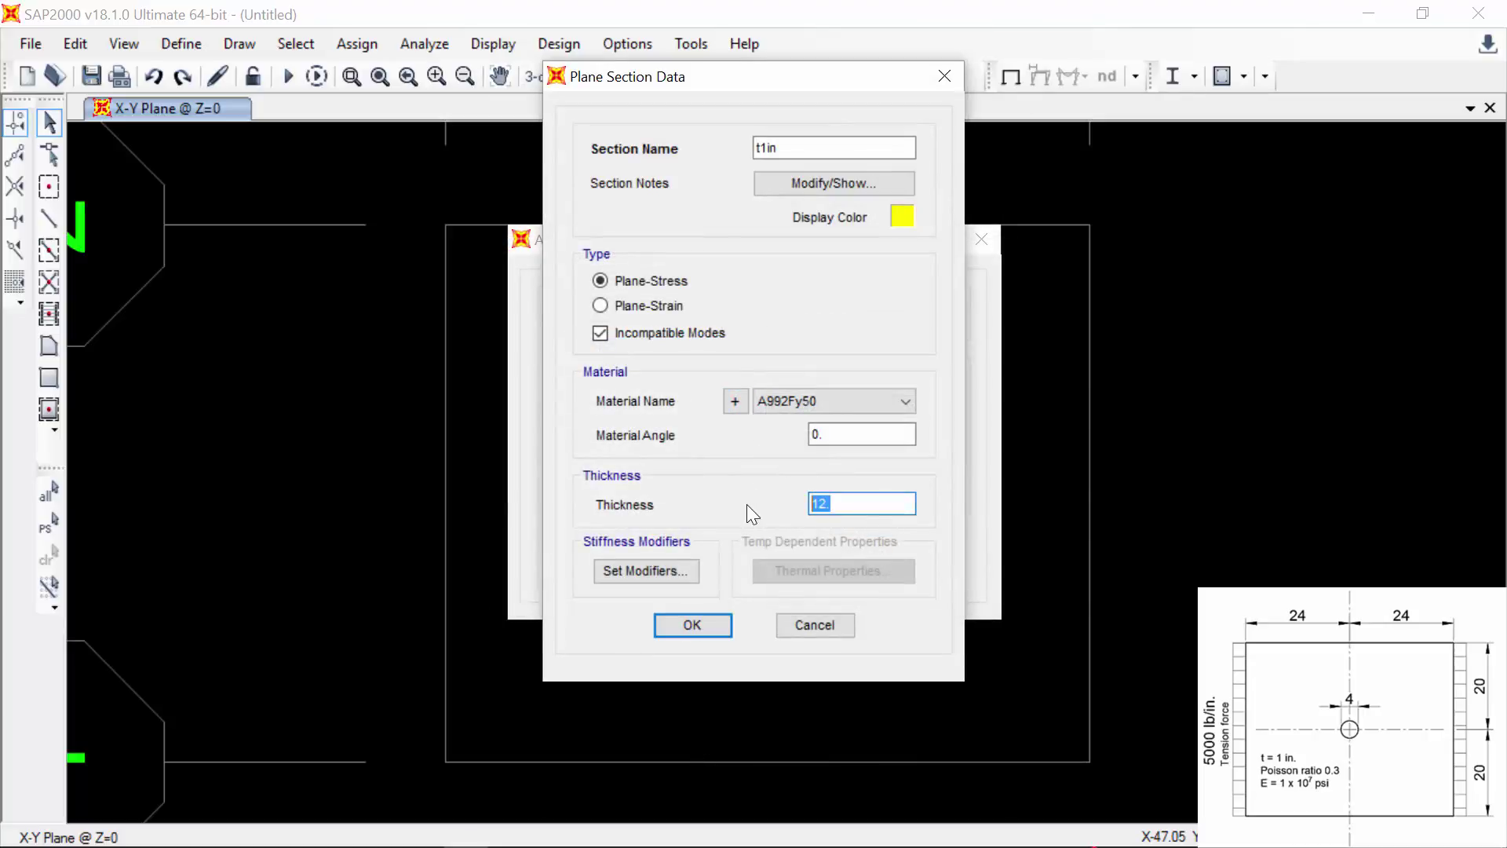
pyautogui.write('1')
pyautogui.click(686, 627)
pyautogui.click(823, 538)
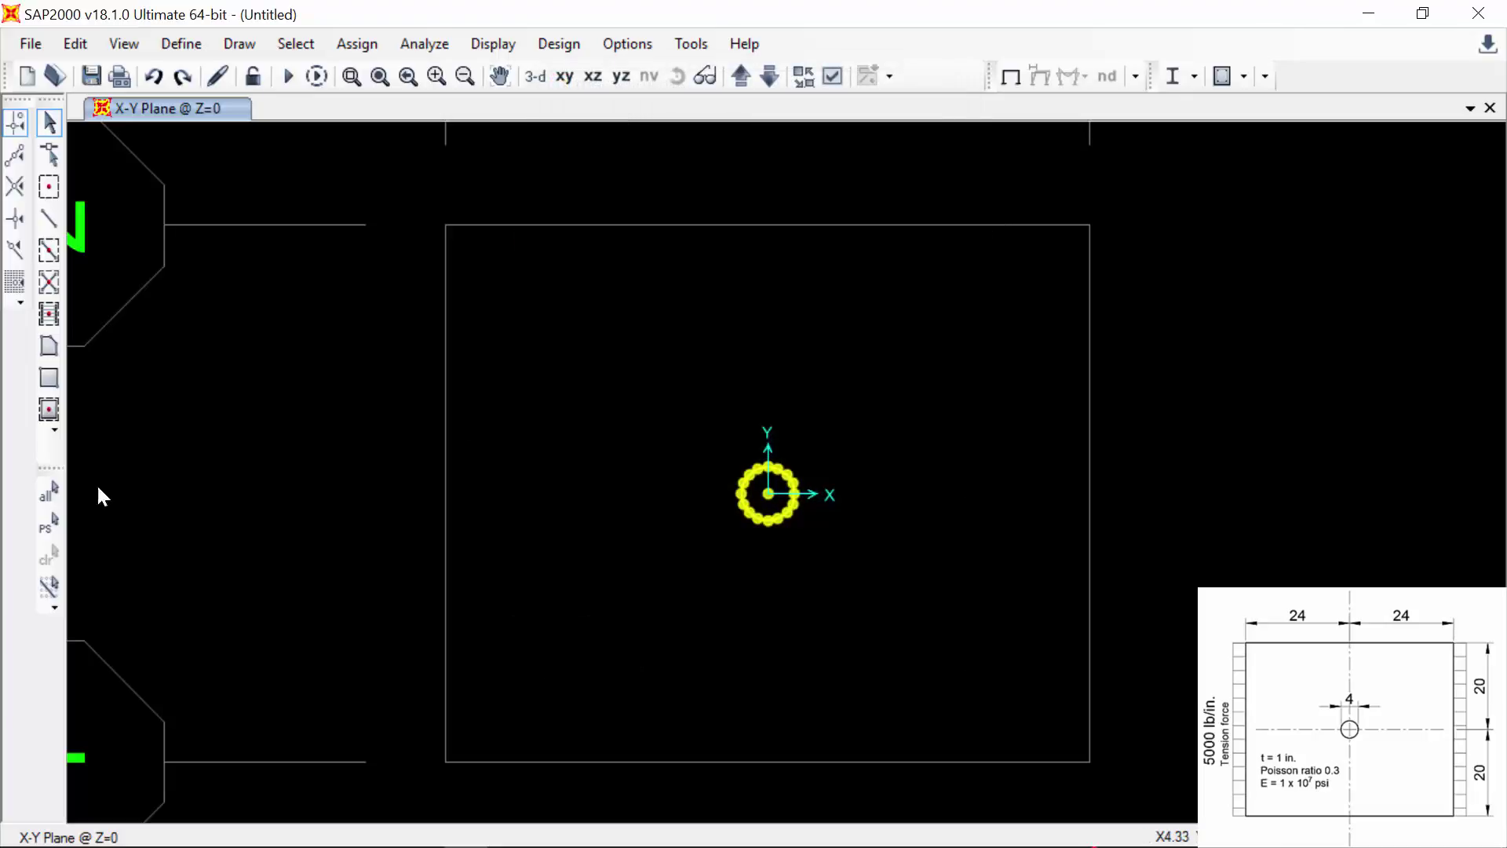
# - Draw a rectangular area with section t1in between the lower-left and upper-right grid corners to form the plate
pyautogui.click(57, 378)
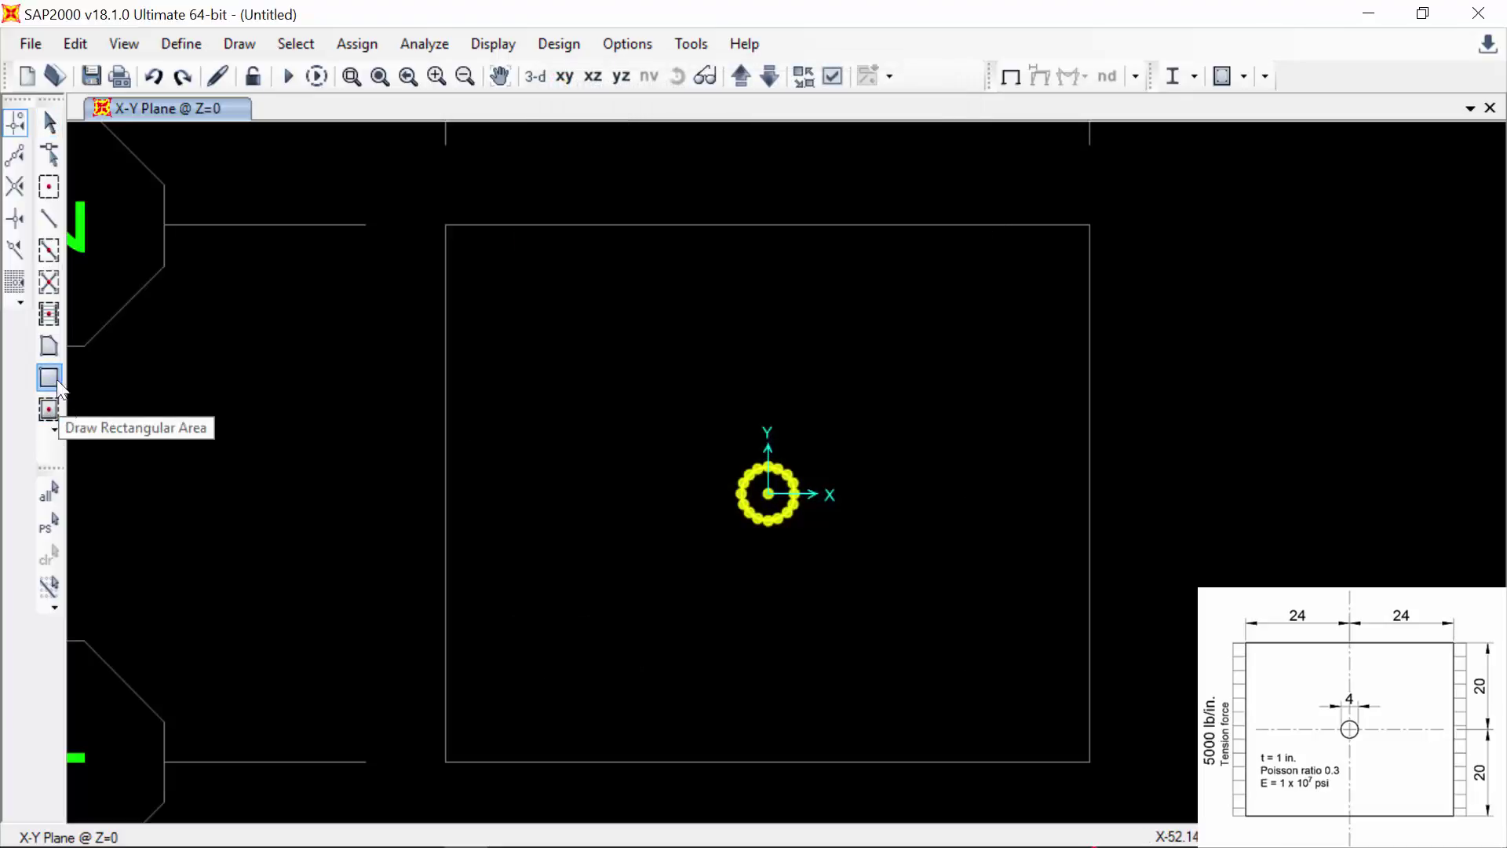
pyautogui.moveTo(447, 762); pyautogui.dragTo(1086, 236)
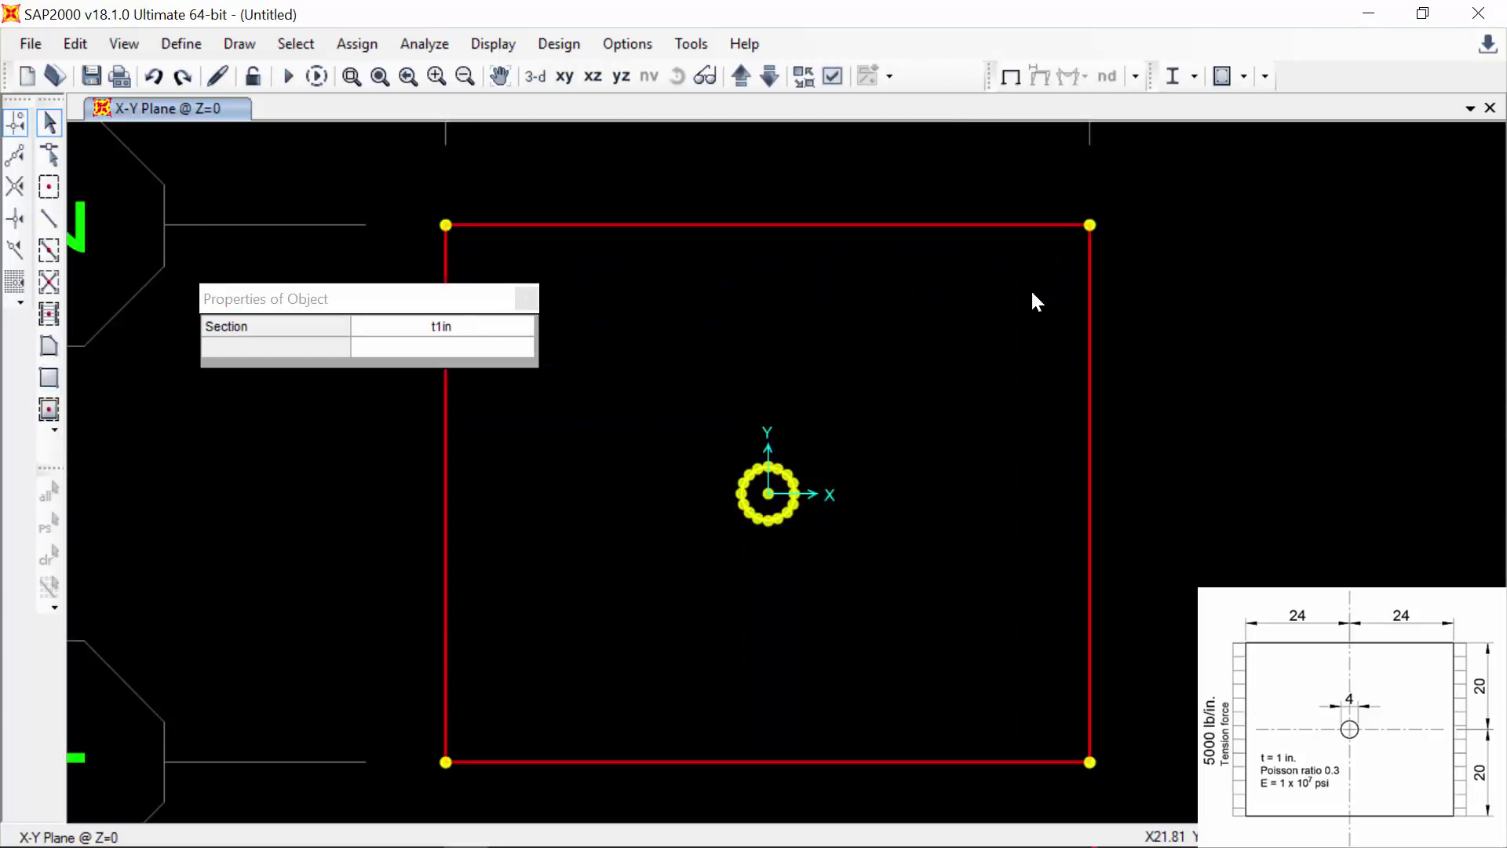
# - Draw vertical and horizontal FSEC1 frame lines through the plate's center, joining the midpoints of opposite edges with midpoint snapping
pyautogui.press('Escape')
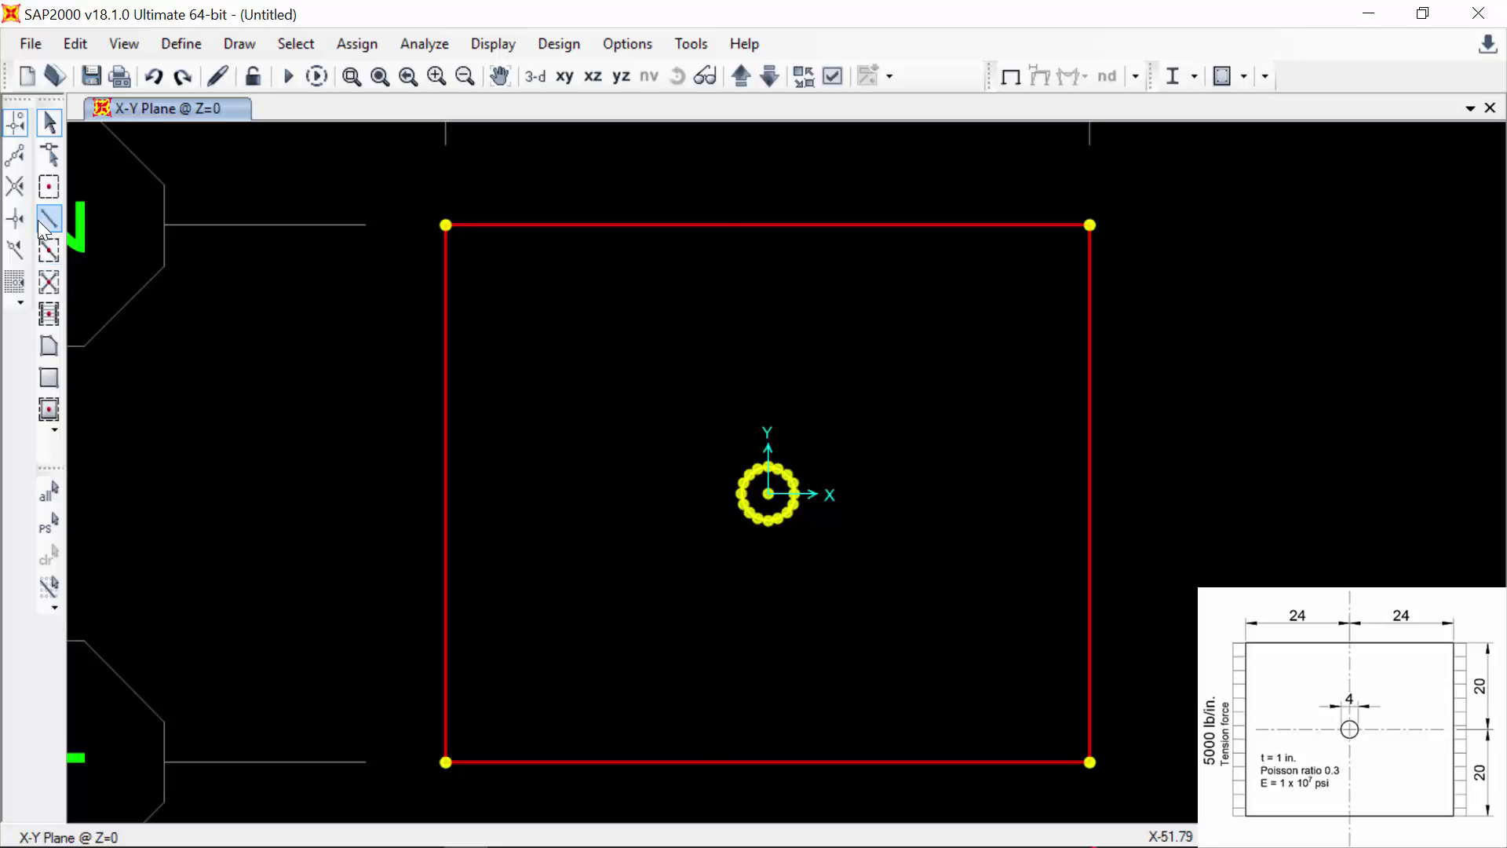
pyautogui.click(15, 154)
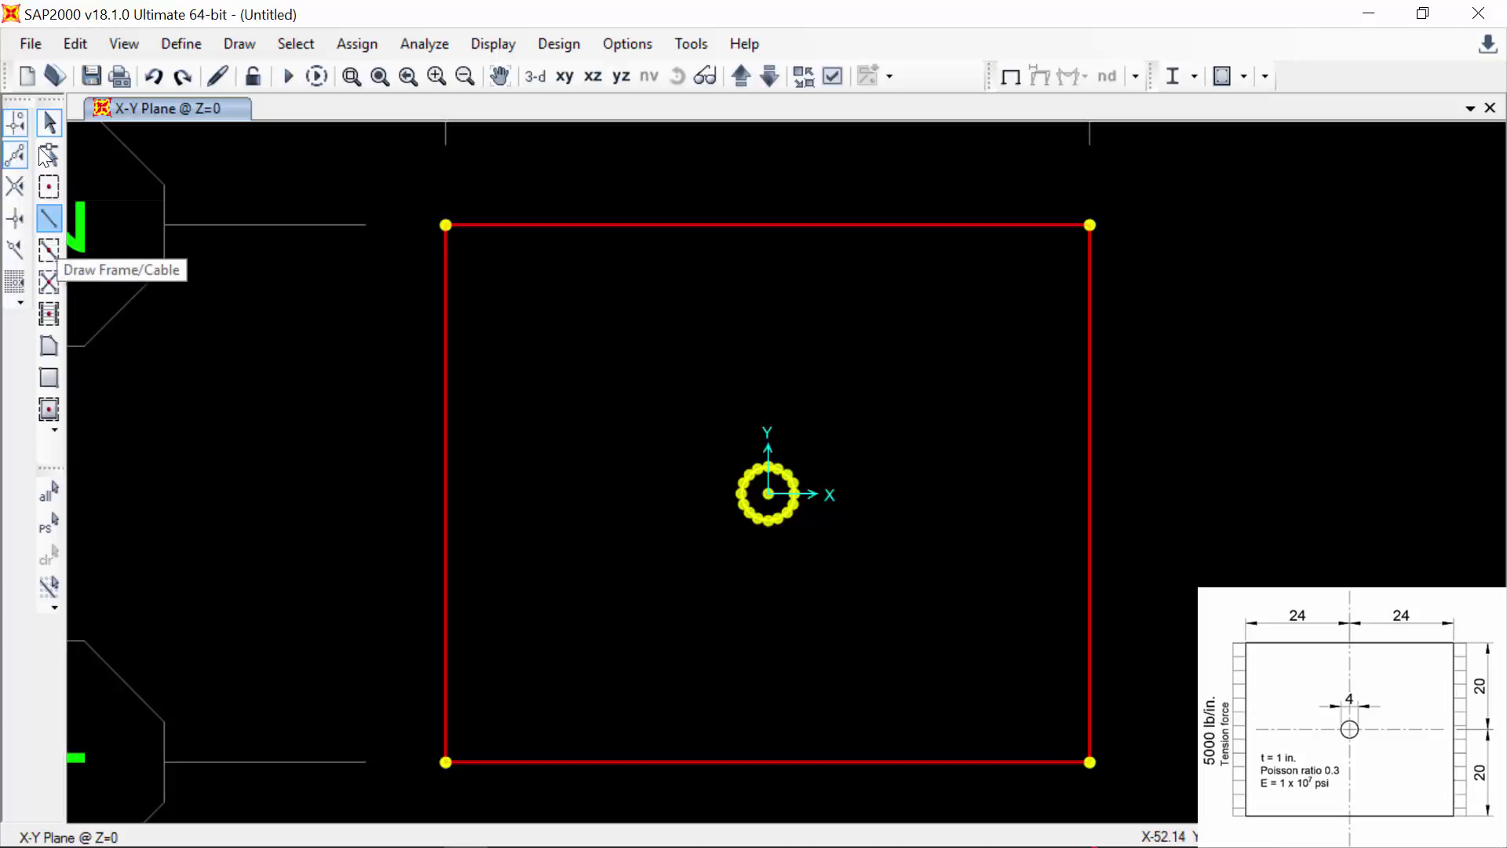
pyautogui.click(58, 220)
pyautogui.click(768, 763)
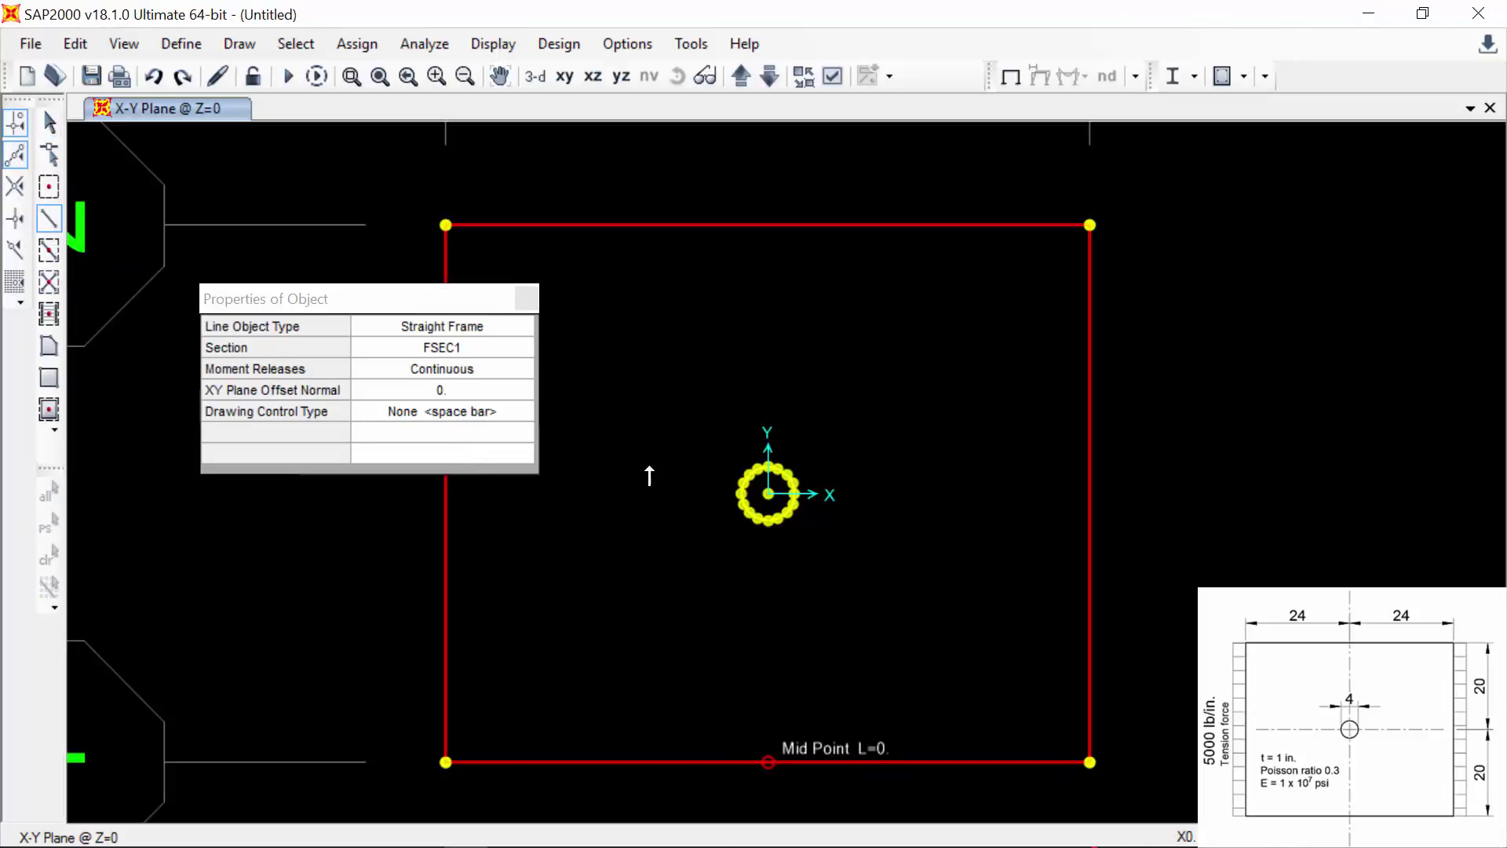
pyautogui.click(777, 227)
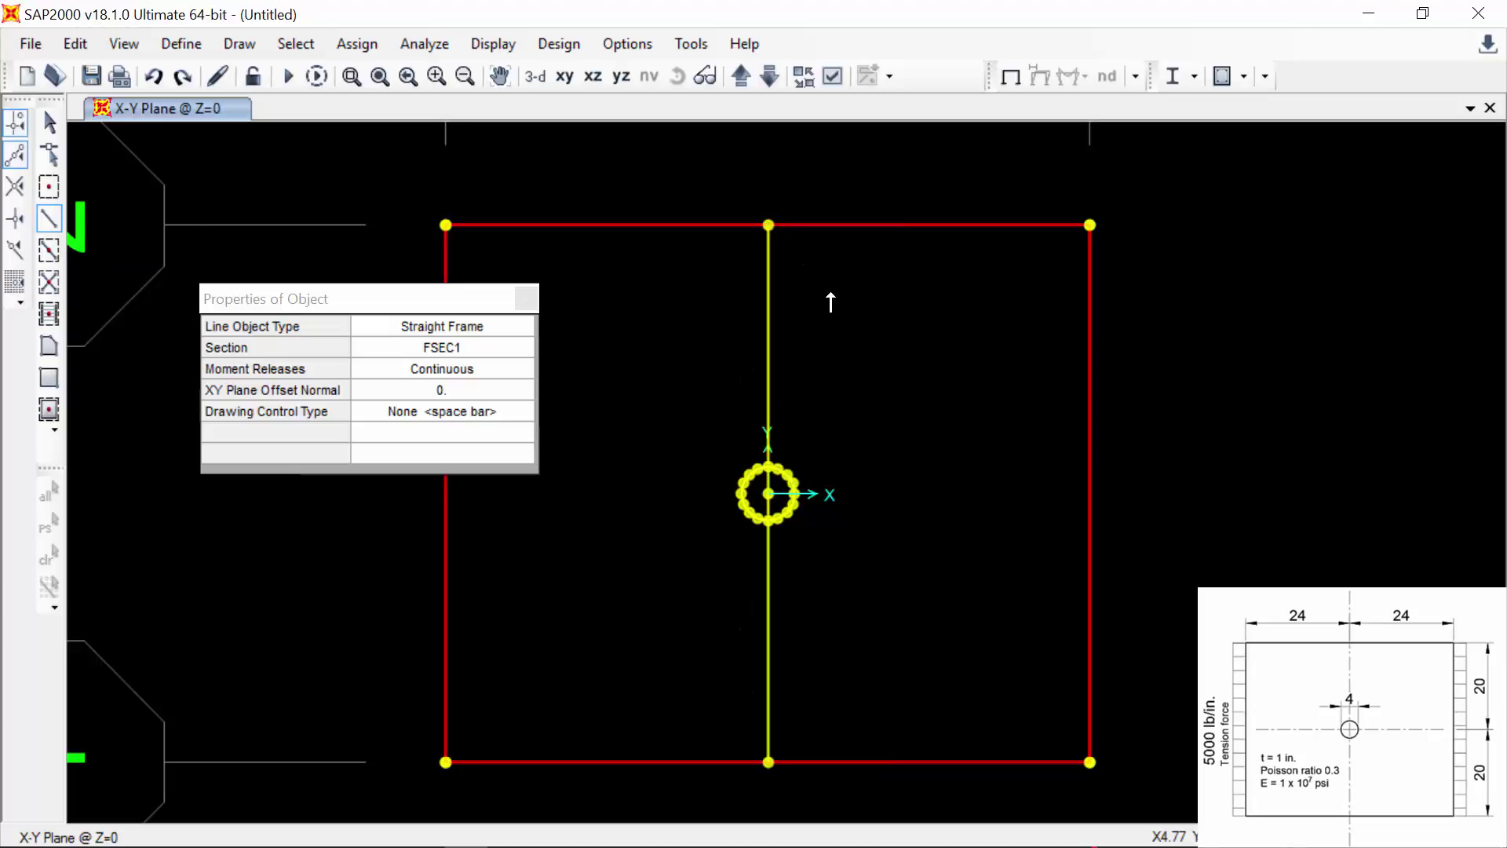
pyautogui.moveTo(442, 306); pyautogui.dragTo(409, 254)
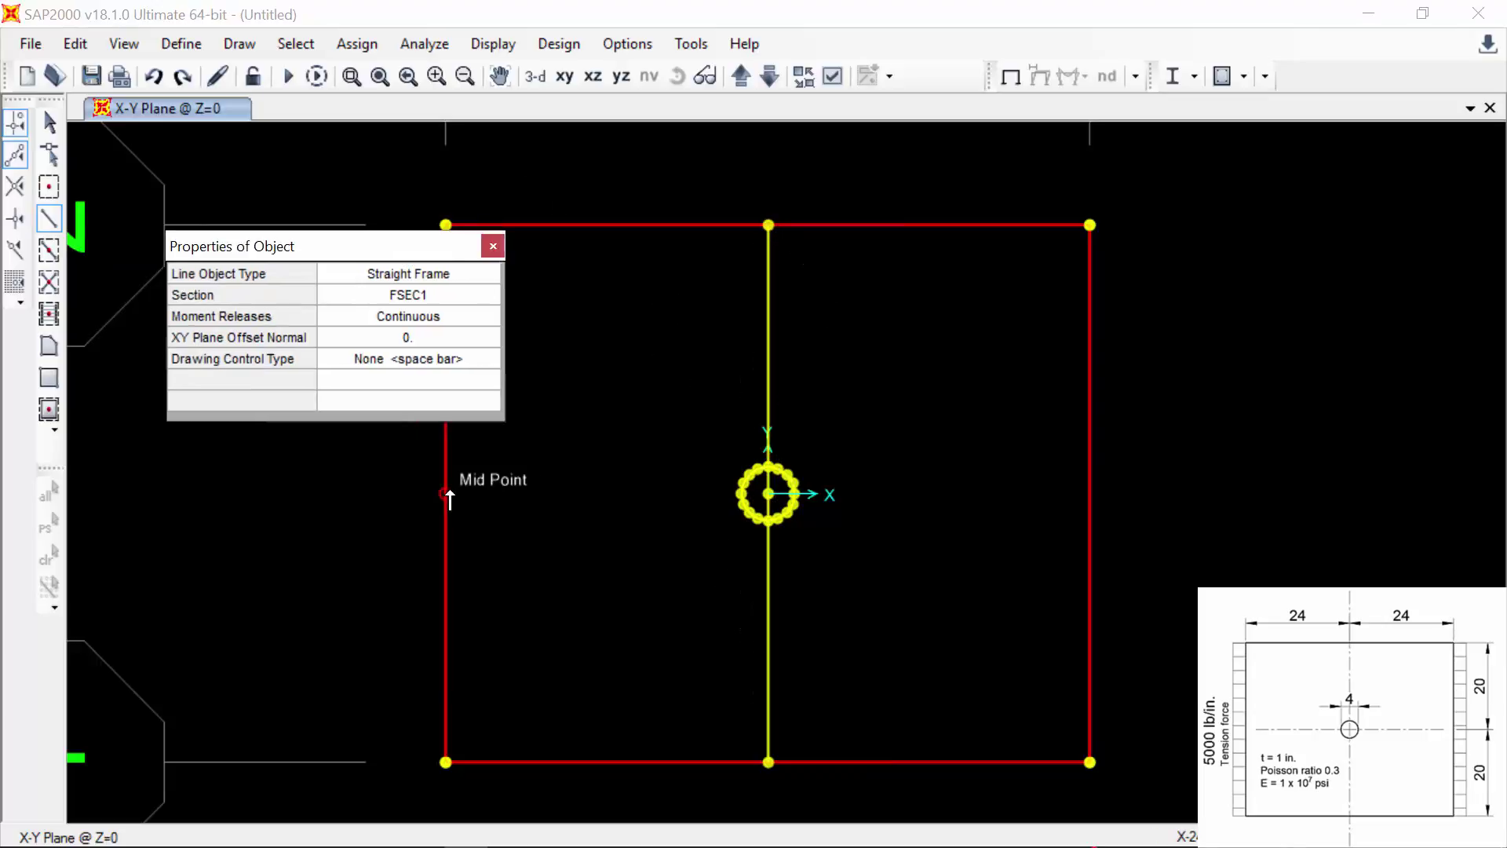
pyautogui.click(447, 493)
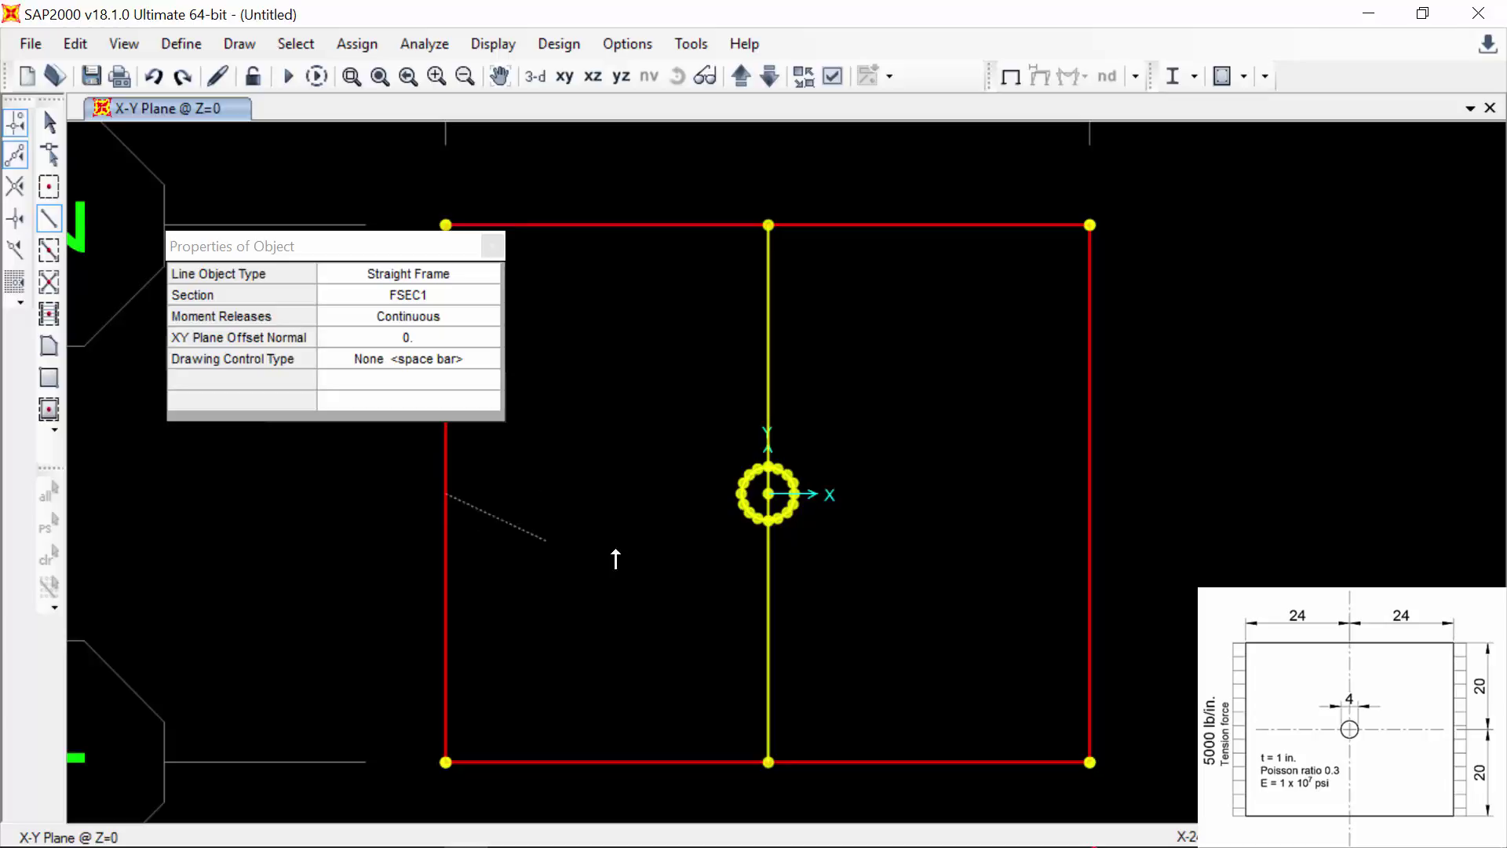
pyautogui.click(1090, 494)
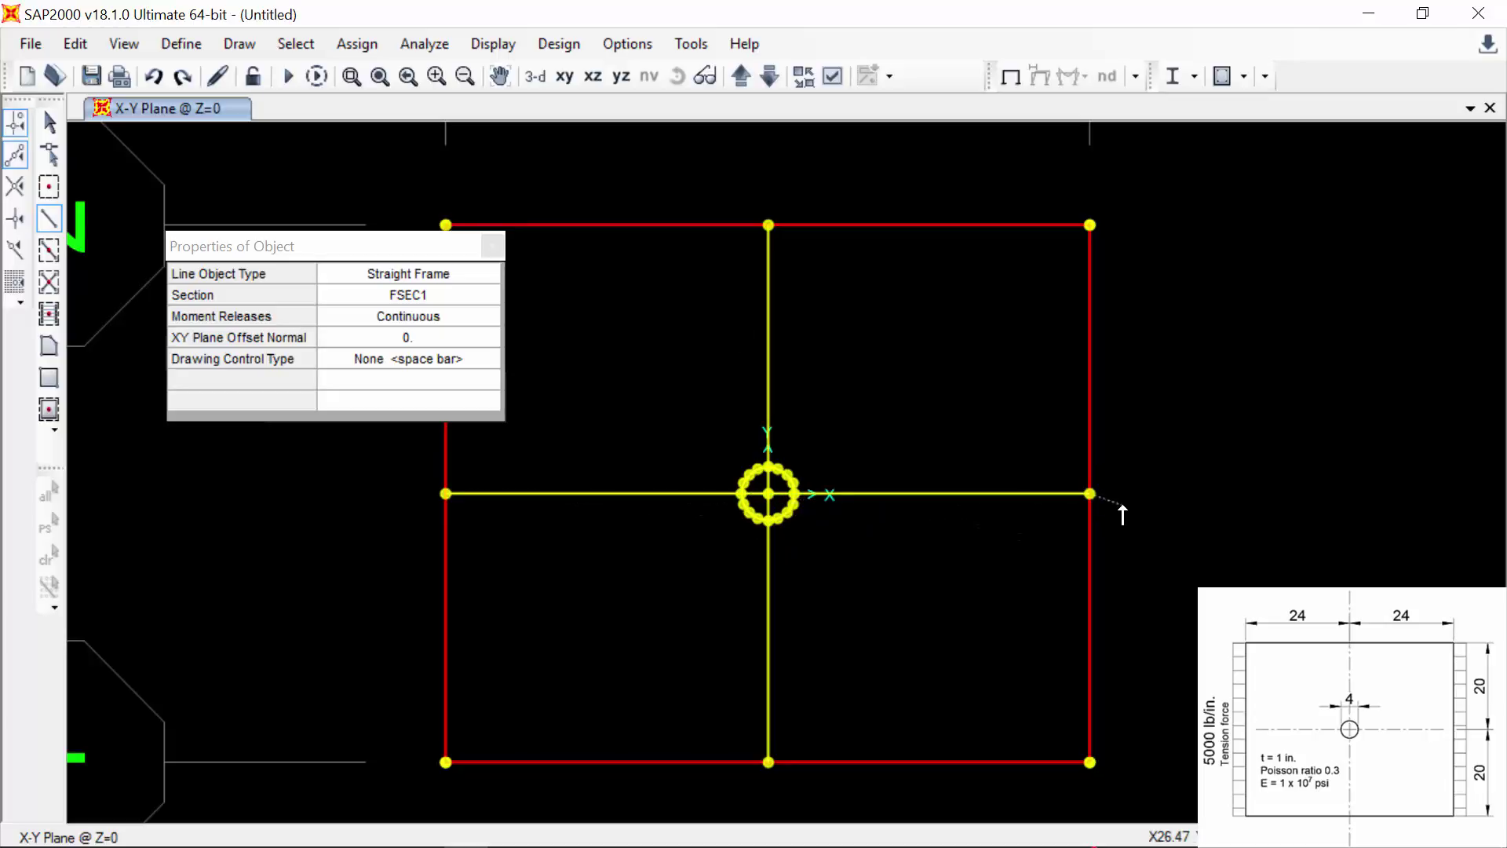
pyautogui.press('Escape')
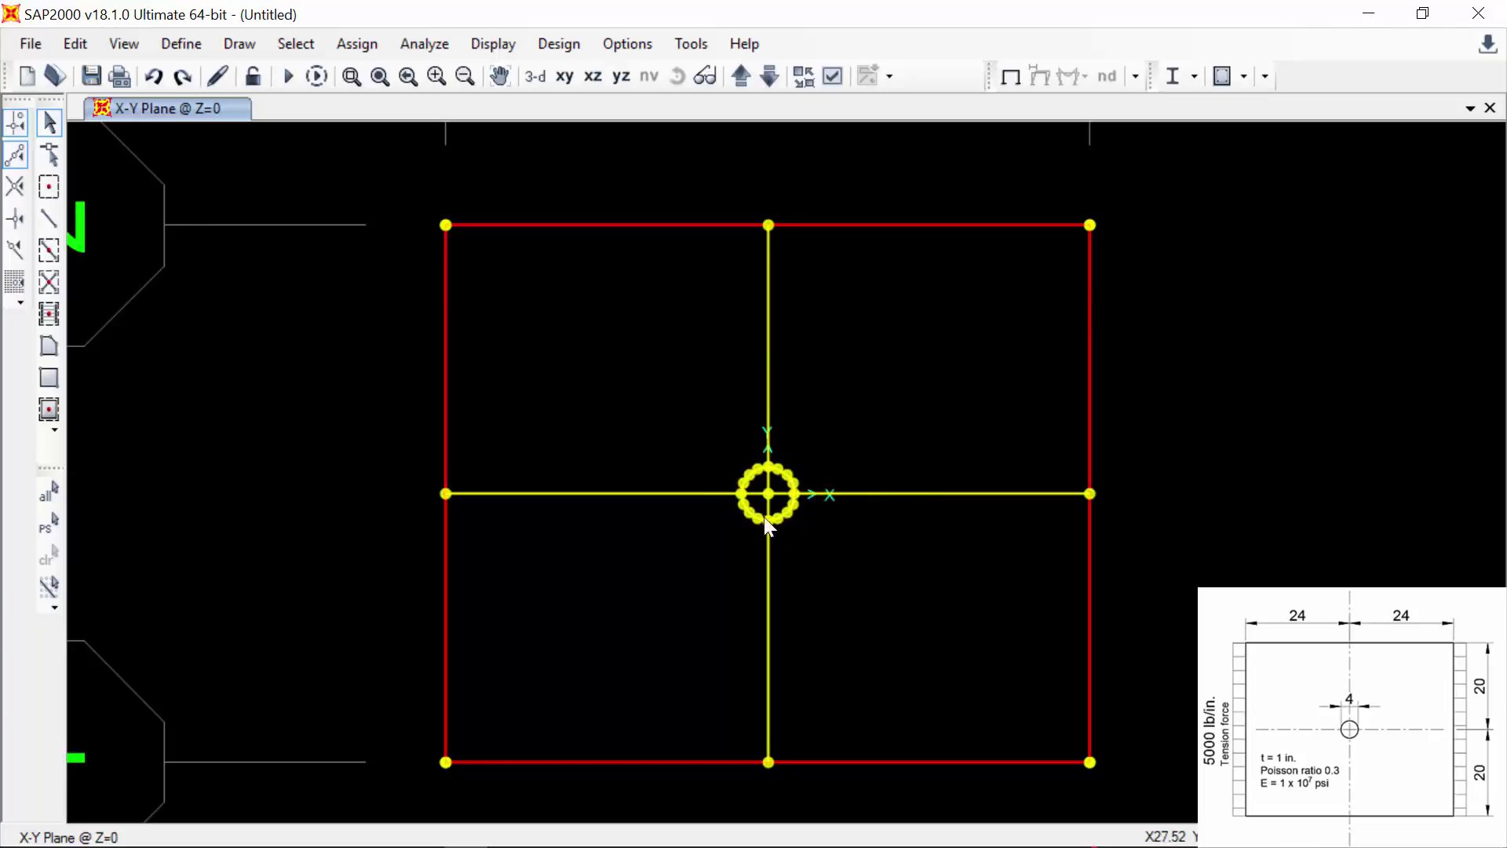
# - Select the entire model and divide the plate area with the General Divide Tool based on selected points and lines, adjusting the maximum object size
pyautogui.click(47, 491)
pyautogui.click(76, 43)
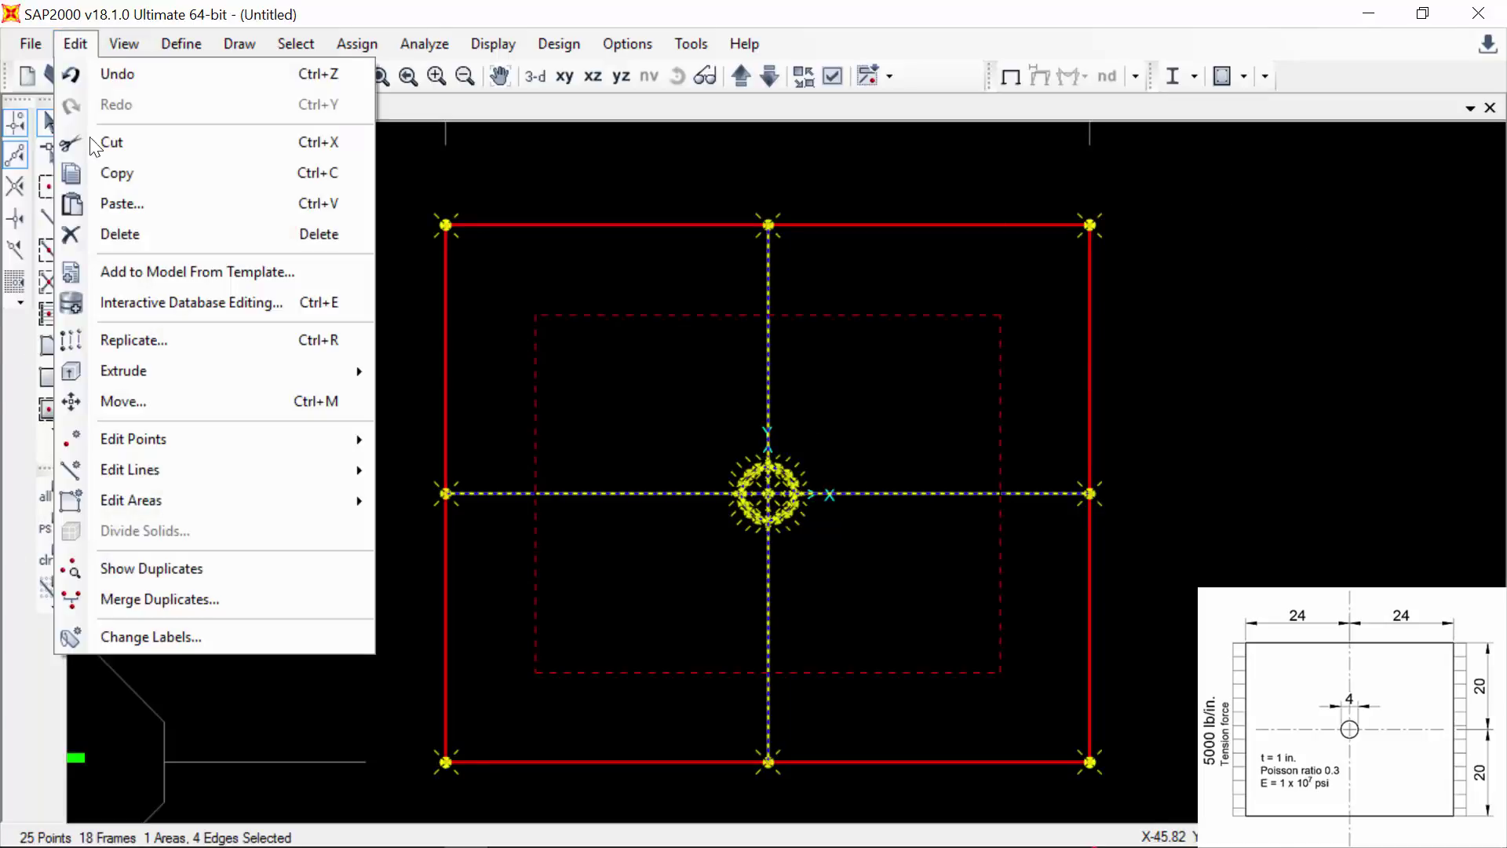
pyautogui.moveTo(147, 508)
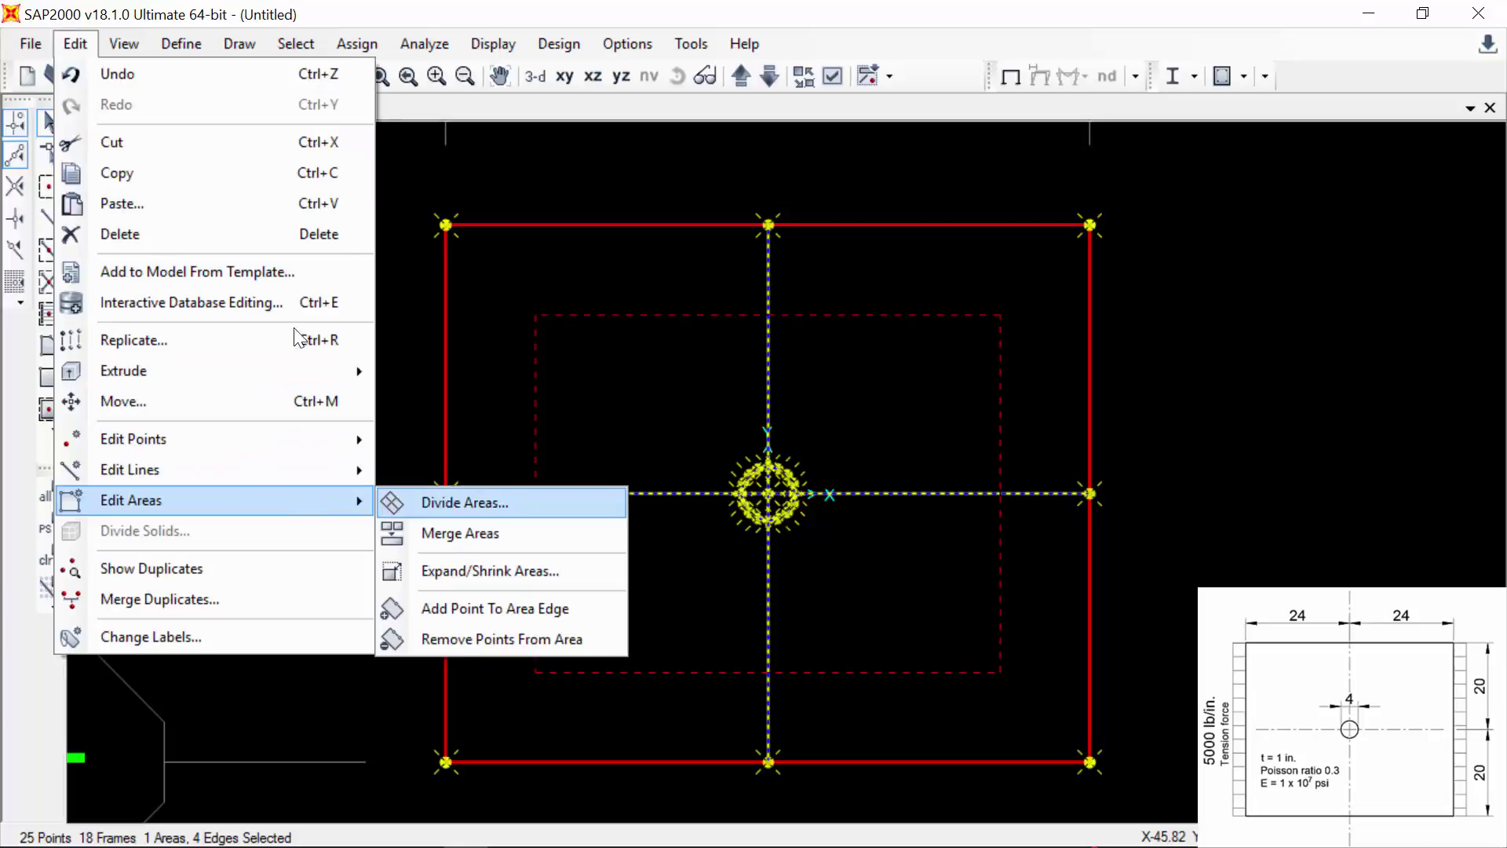
pyautogui.click(440, 496)
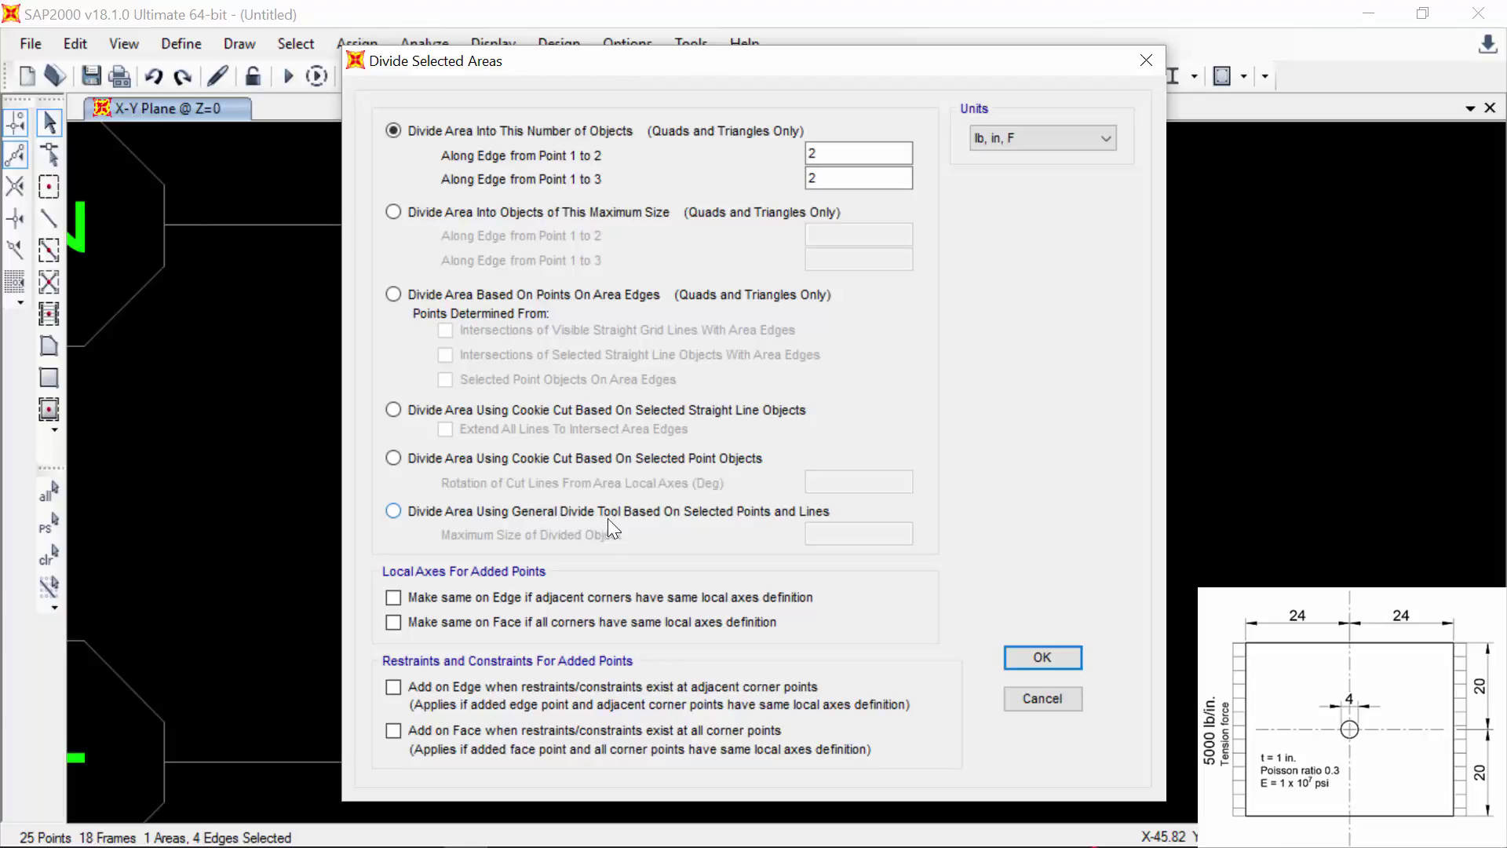
pyautogui.click(733, 509)
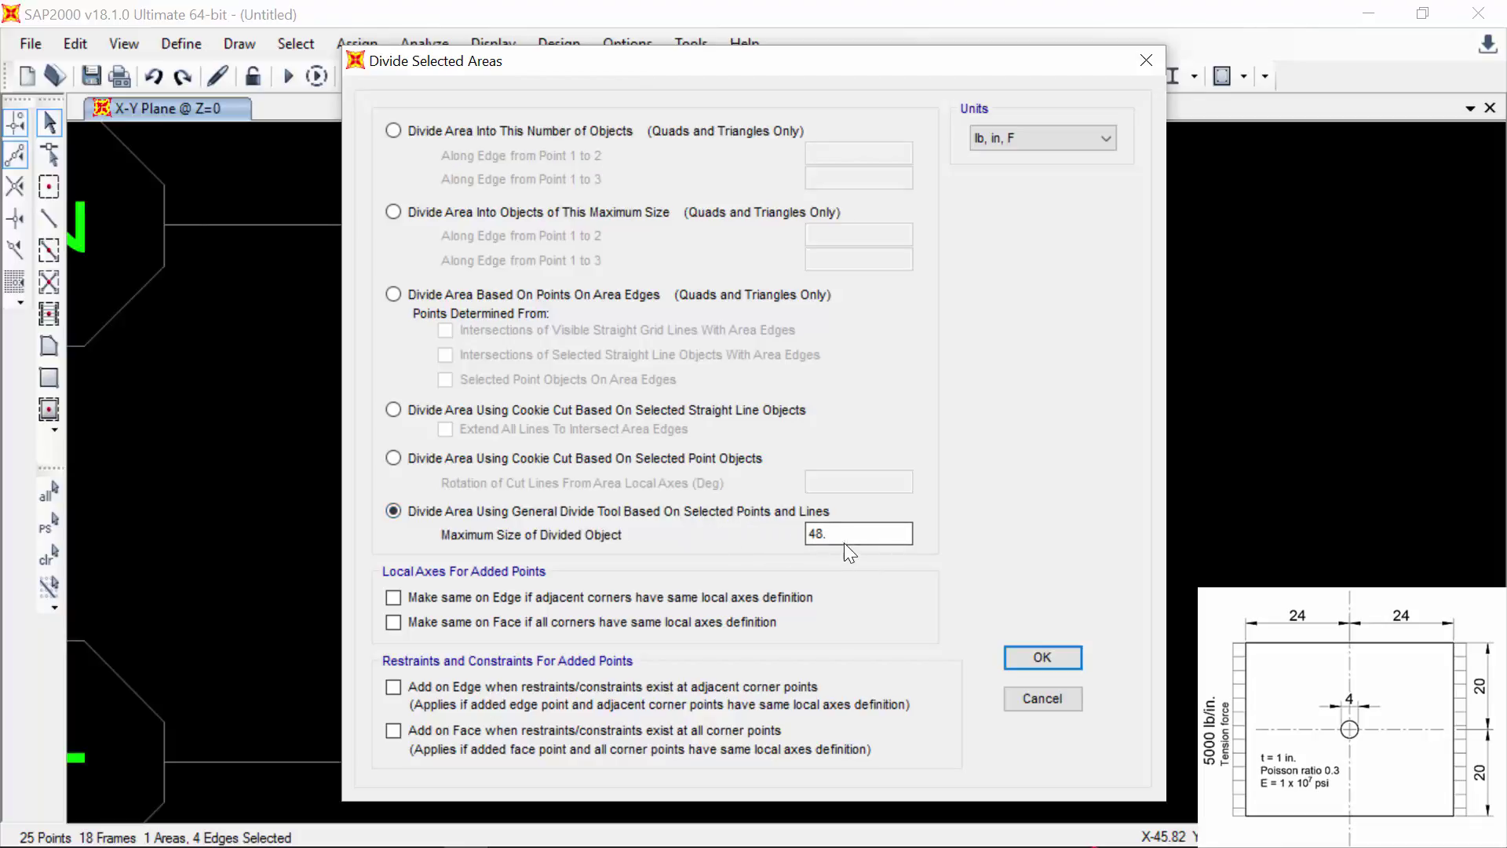
pyautogui.moveTo(845, 536); pyautogui.dragTo(805, 534)
pyautogui.click(1019, 653)
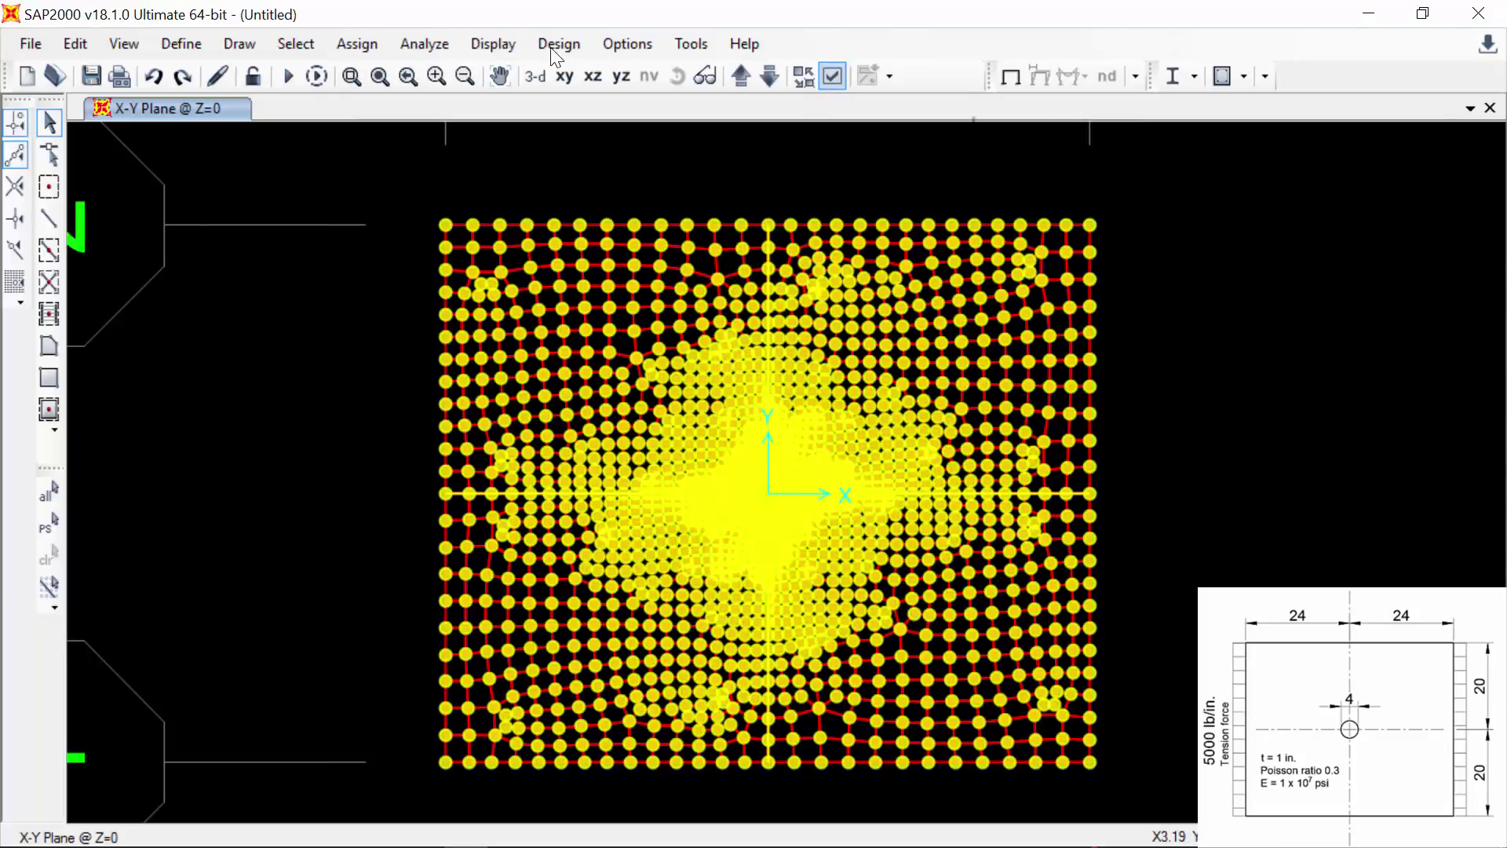
# - Make the joints invisible in the active window's display options
pyautogui.click(832, 76)
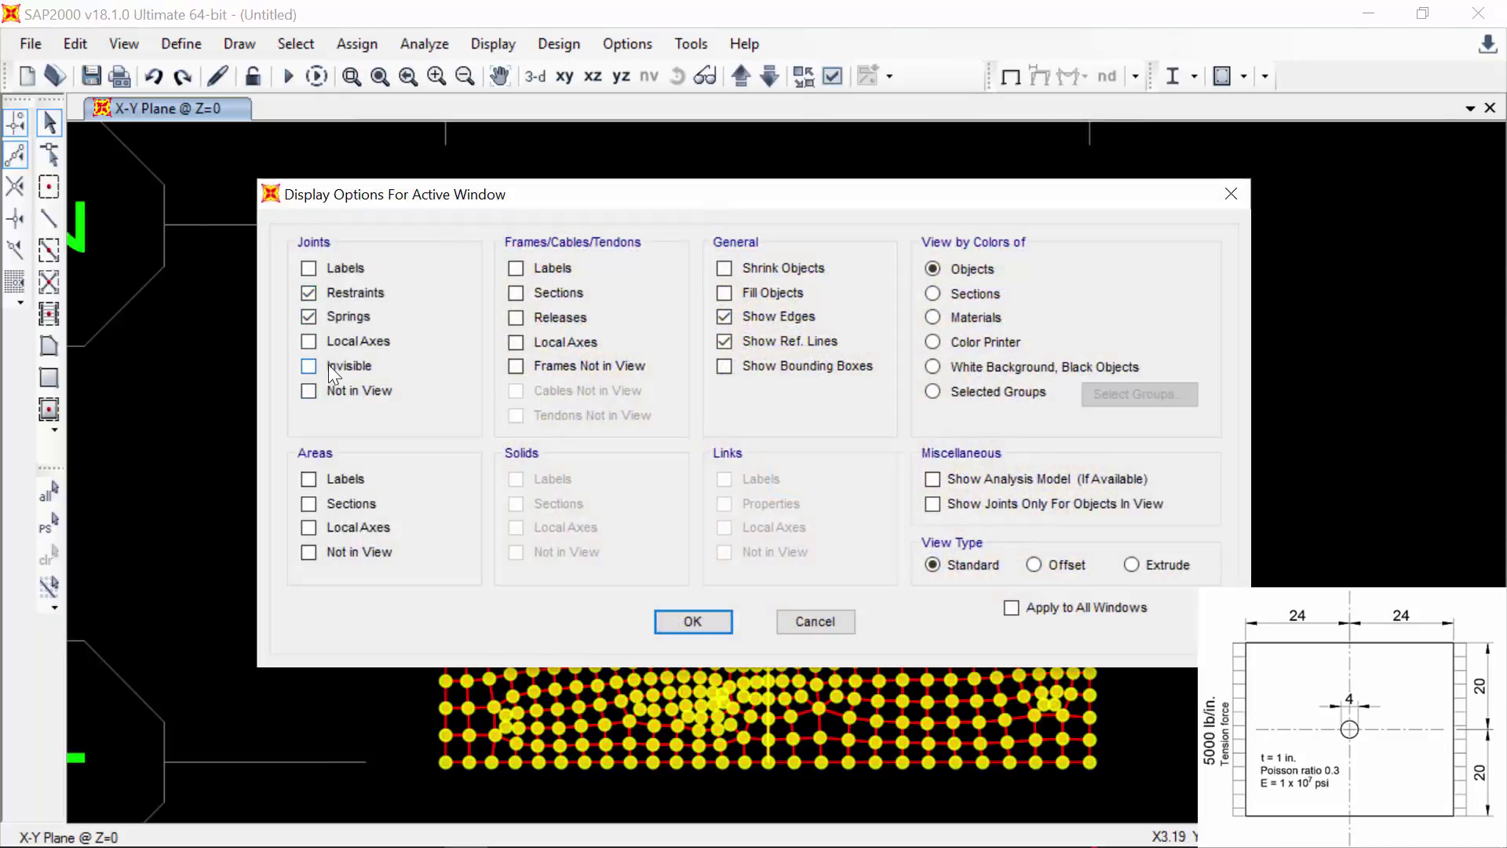
pyautogui.click(330, 365)
pyautogui.click(692, 621)
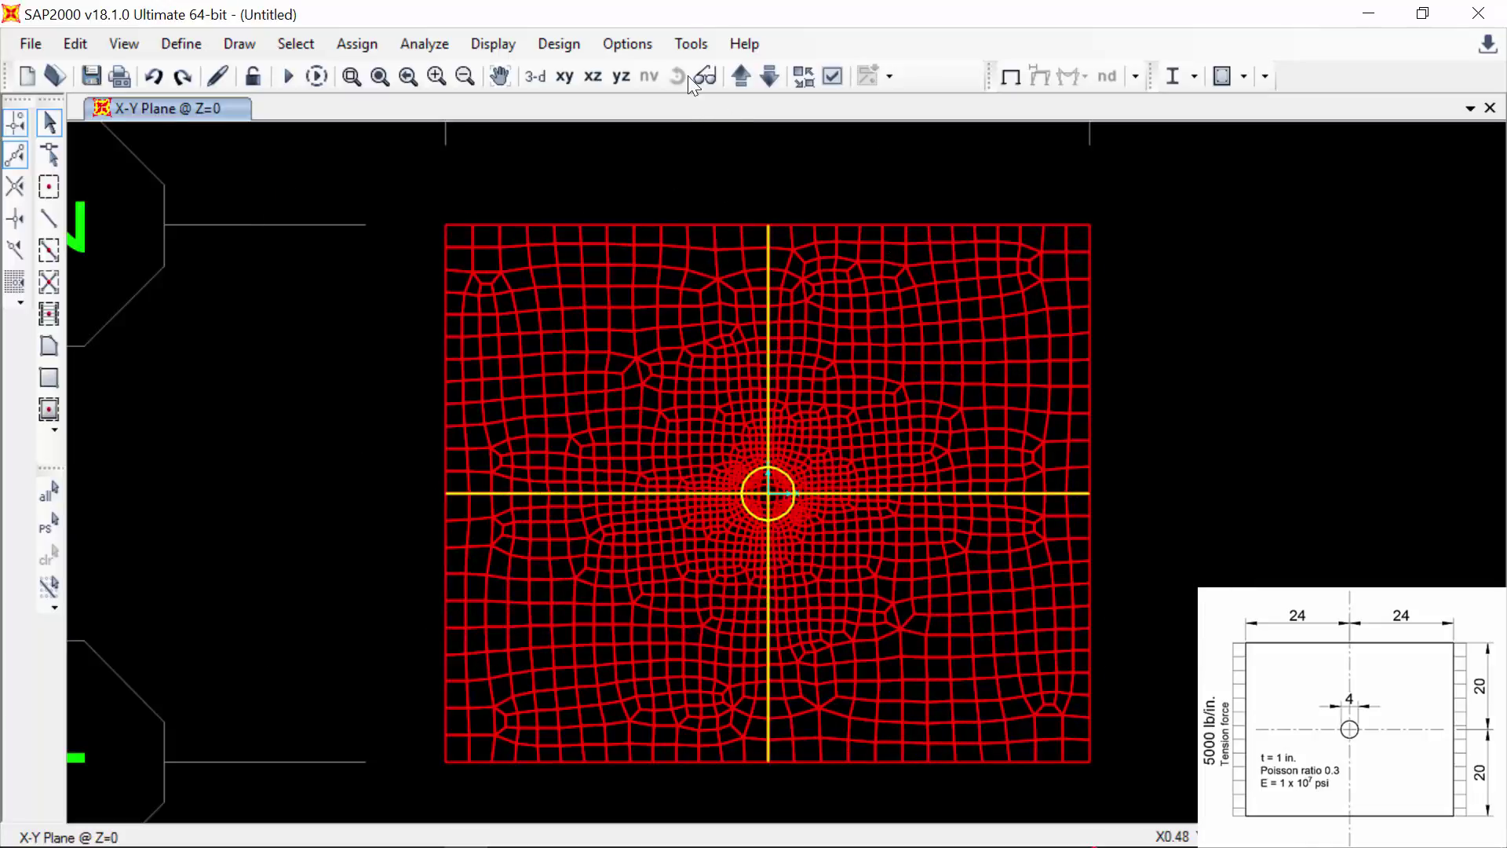
# - Delete the mesh areas and center-line frame segments inside the circular hole outline
pyautogui.click(379, 77)
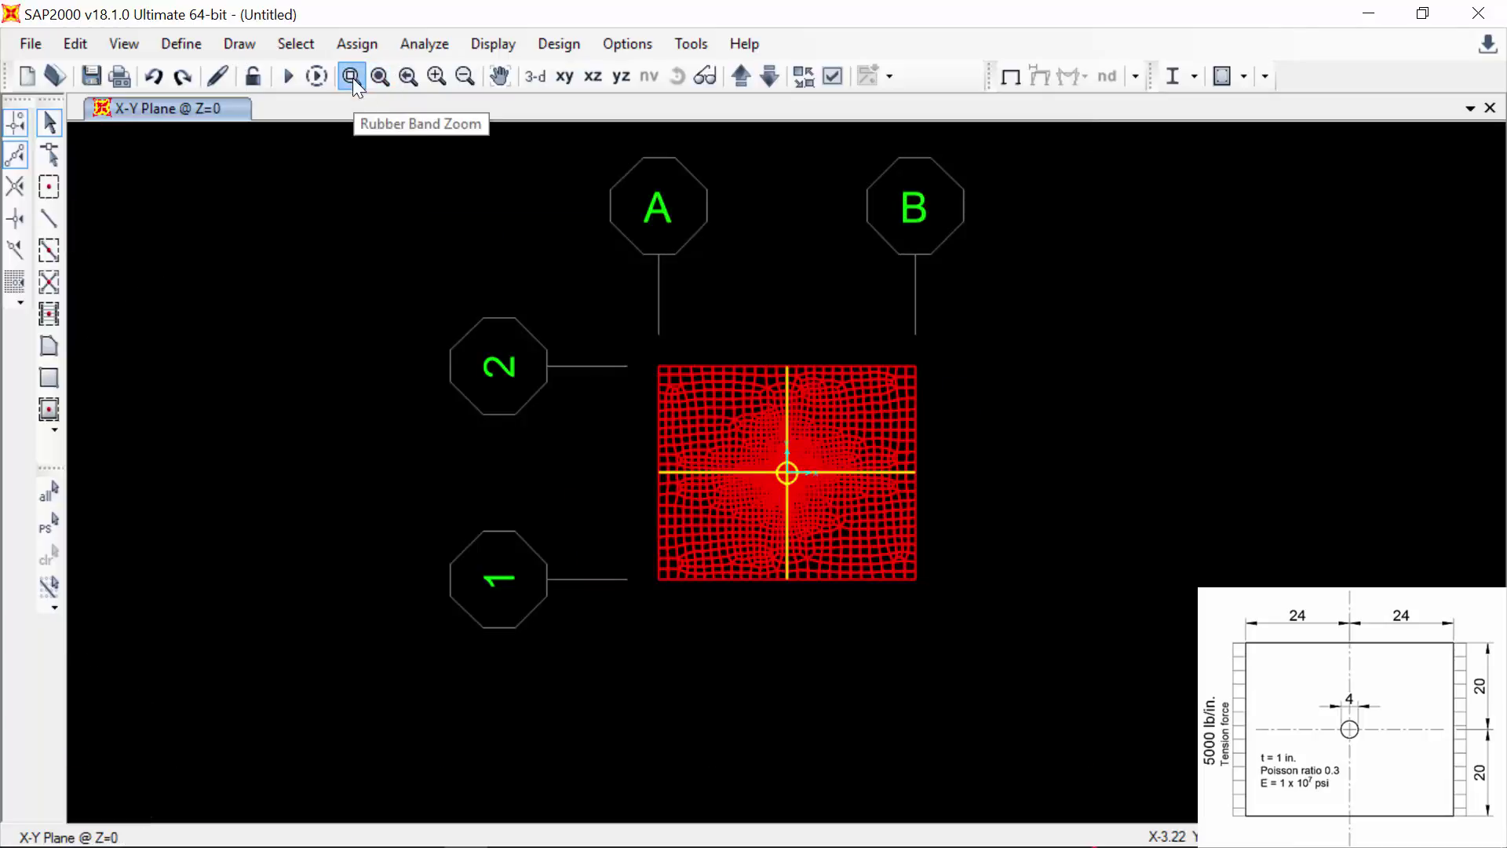
pyautogui.click(352, 77)
pyautogui.moveTo(767, 447); pyautogui.dragTo(834, 518)
pyautogui.moveTo(911, 267)
pyautogui.mouseDown()
pyautogui.moveTo(548, 681)
pyautogui.moveTo(380, 765)
pyautogui.mouseUp()
pyautogui.press('Delete')
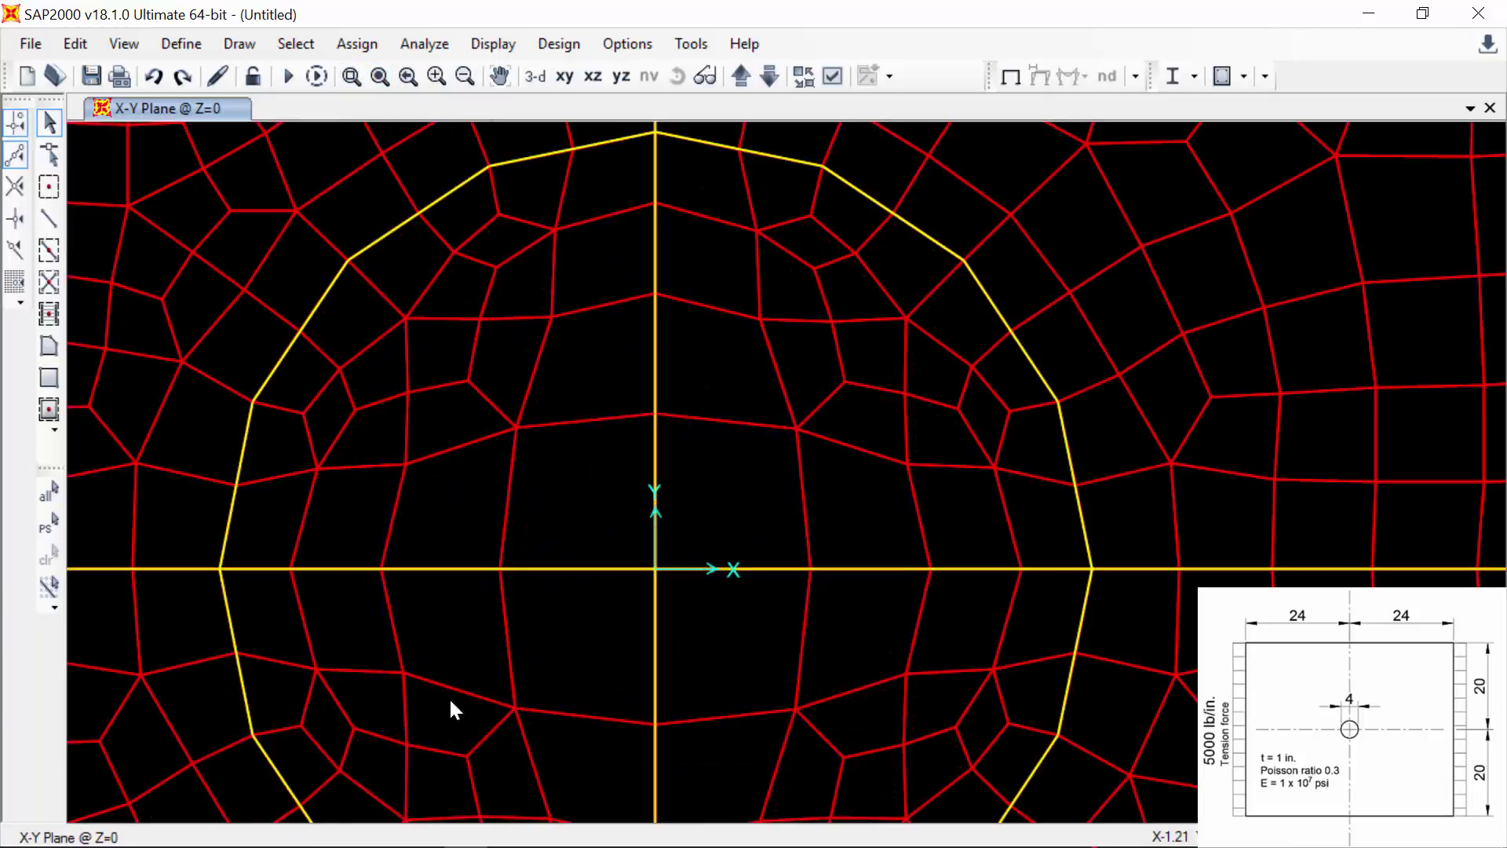
pyautogui.scroll(-2, 671, 520)
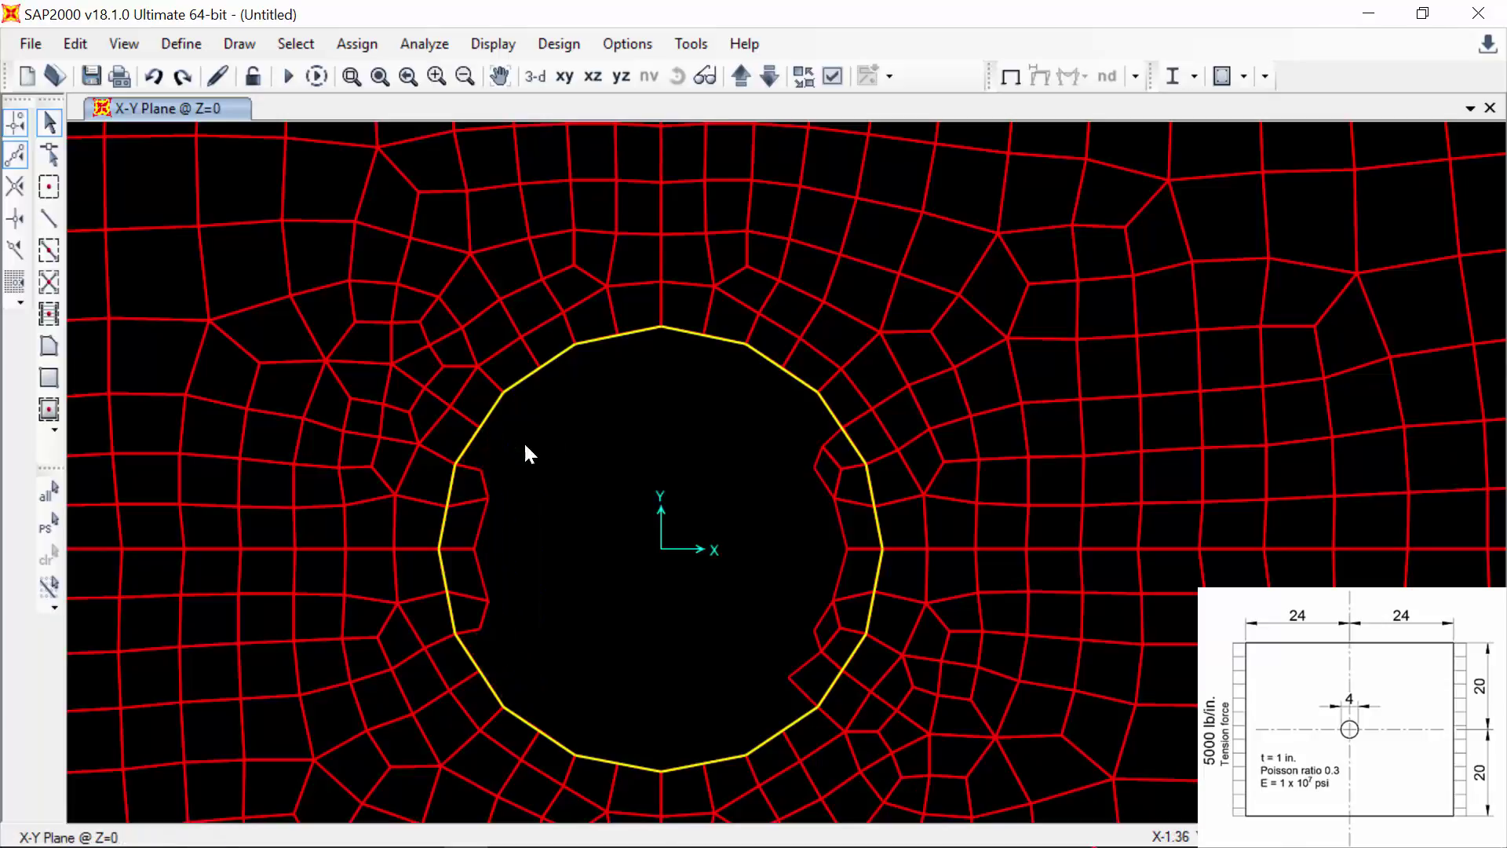
# - Delete the leftover small mesh areas just inside the hole outline
pyautogui.moveTo(841, 421); pyautogui.dragTo(757, 690)
pyautogui.press('Delete')
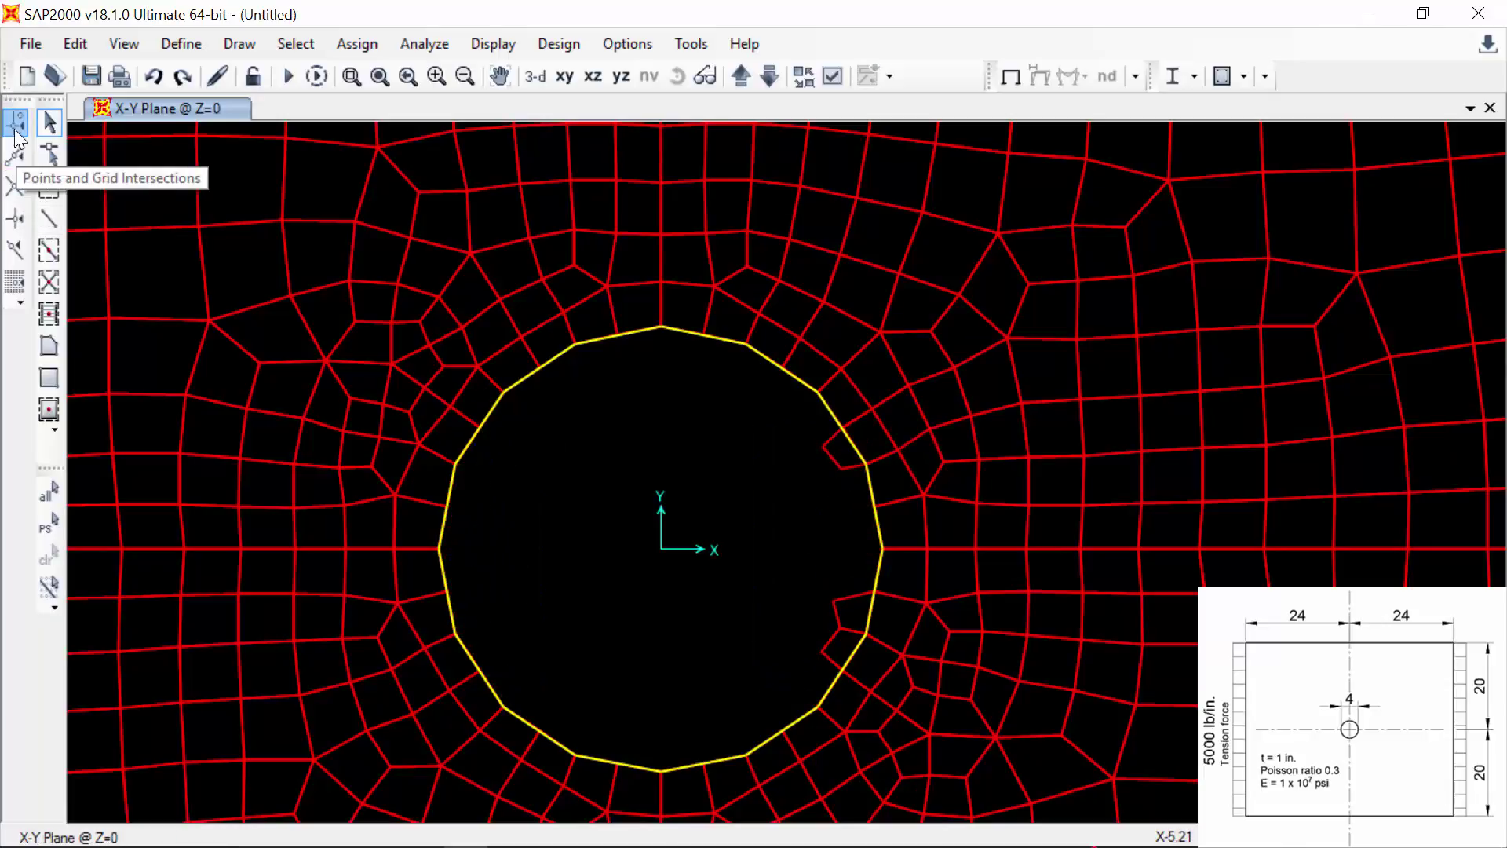
pyautogui.click(837, 457)
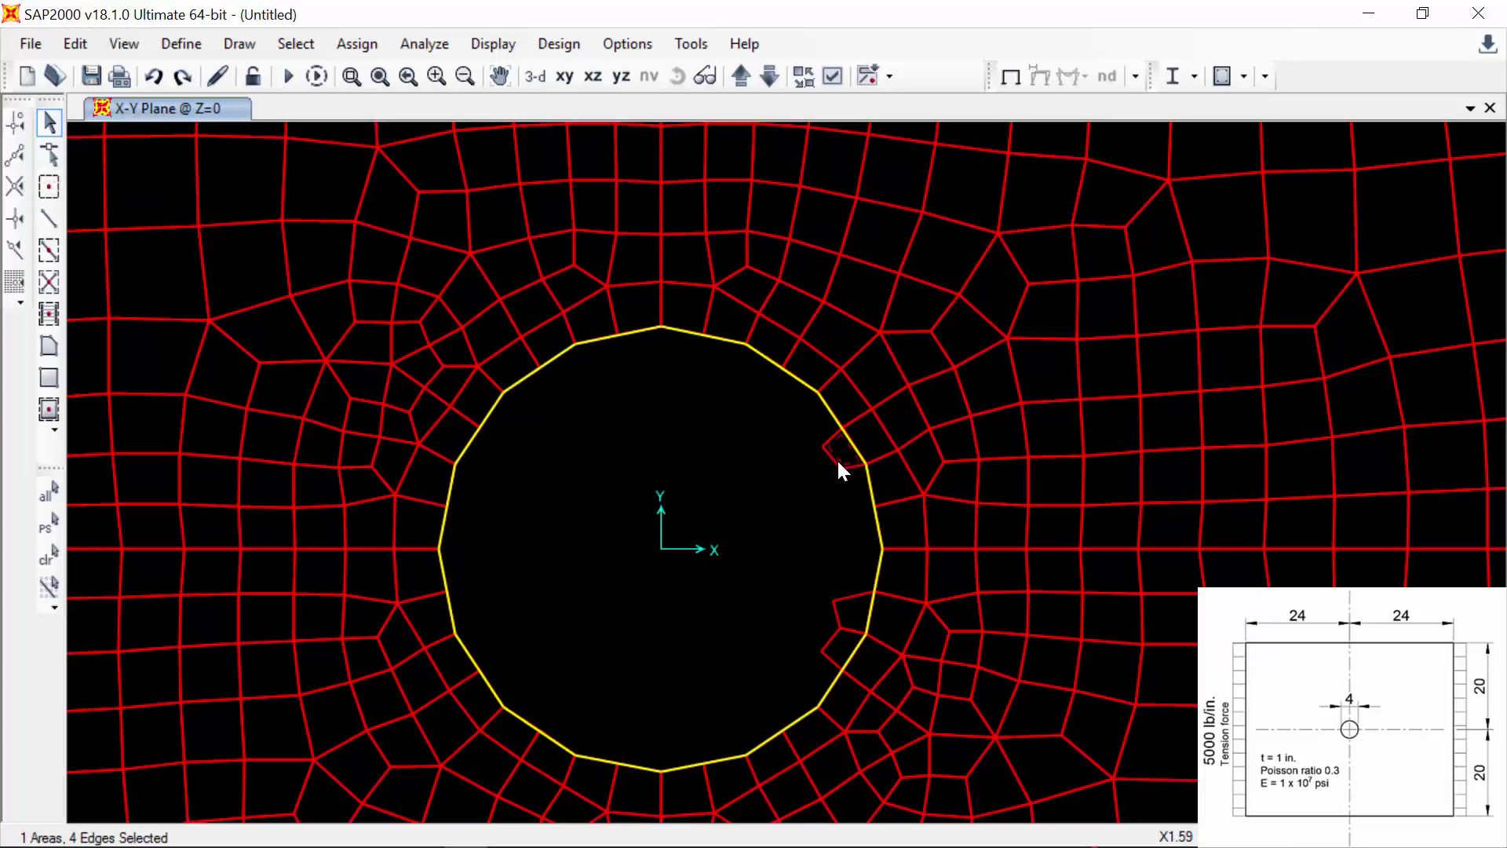
pyautogui.press('Delete')
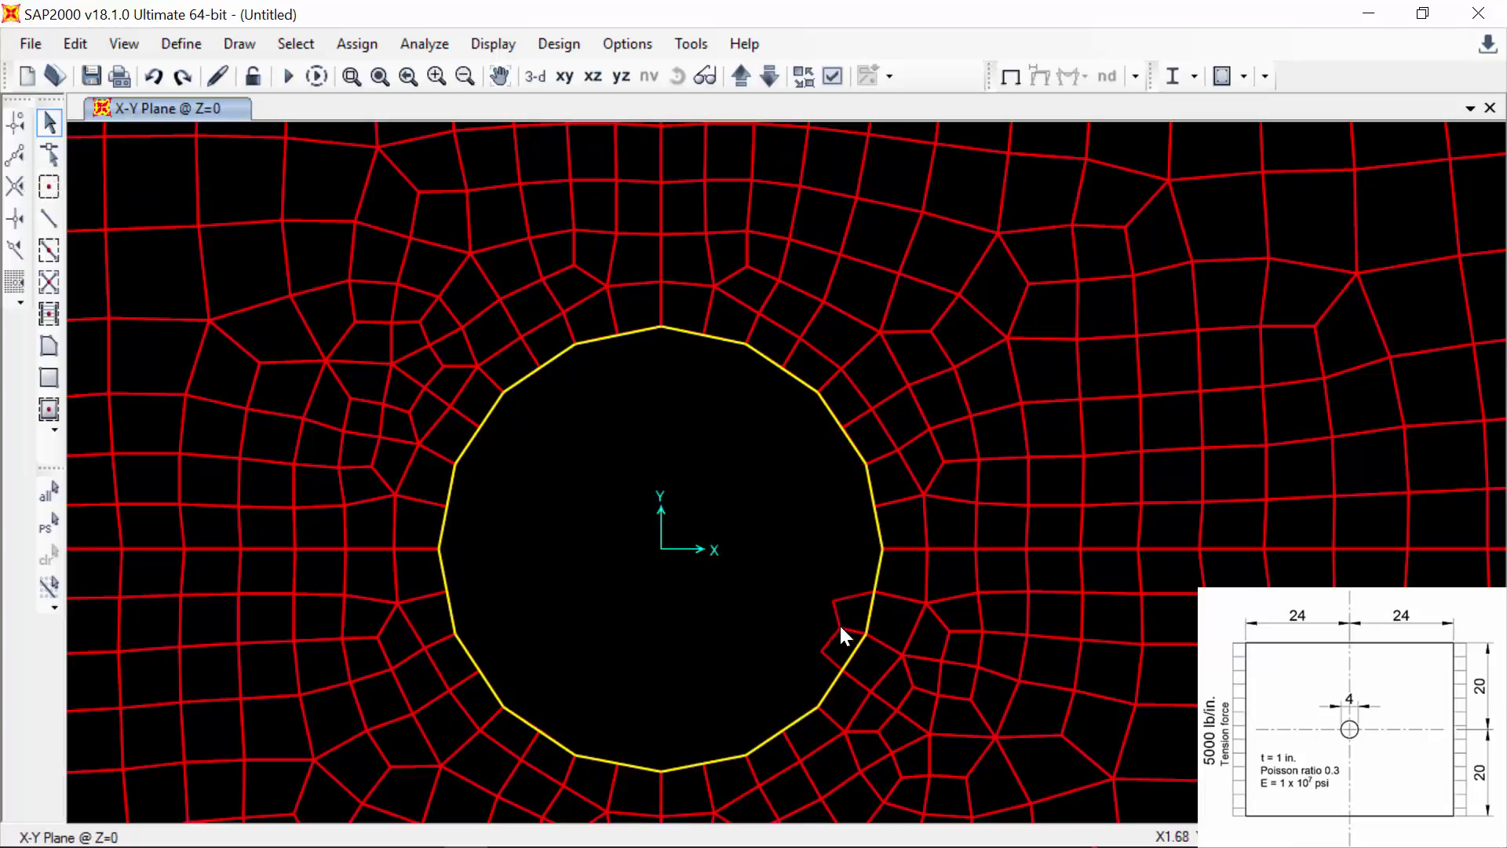
pyautogui.click(838, 623)
pyautogui.click(837, 647)
pyautogui.press('Delete')
pyautogui.click(48, 155)
pyautogui.press('Escape')
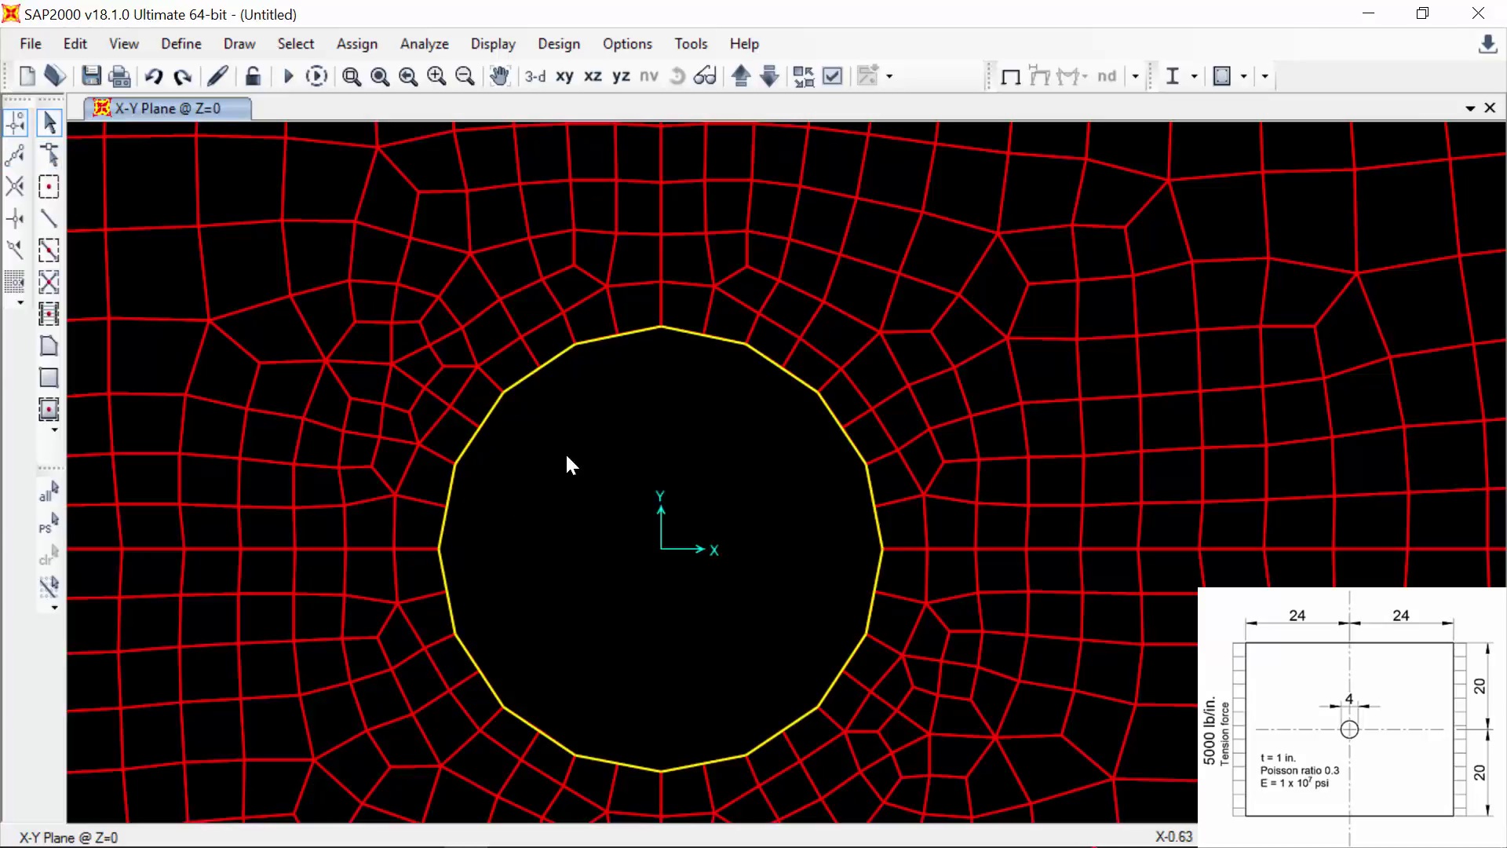
# - Select all frames by section property FSEC1 and delete them, leaving only the meshed plate
pyautogui.click(293, 42)
pyautogui.moveTo(330, 70)
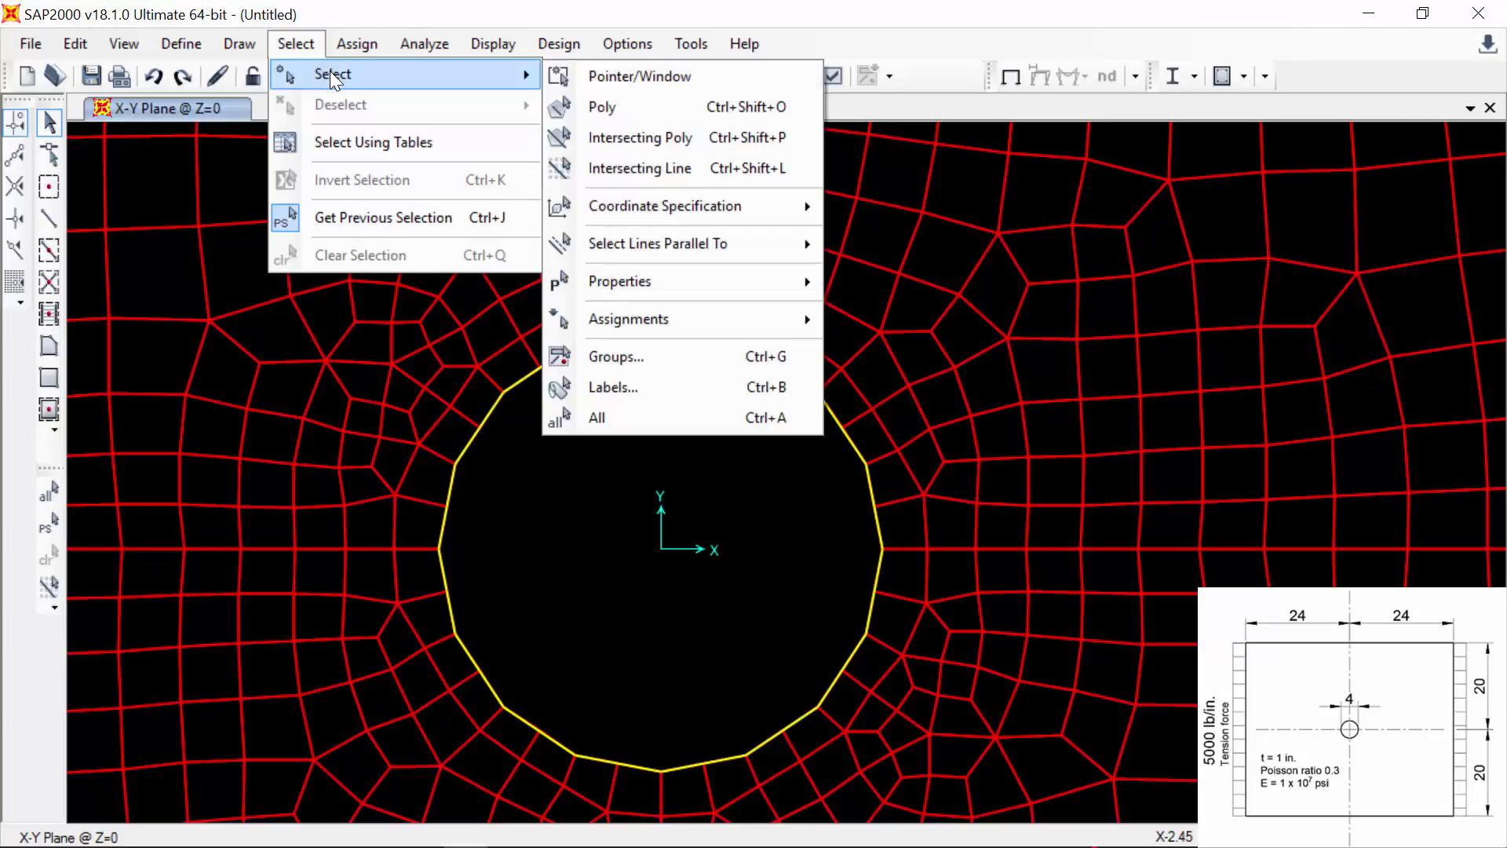
pyautogui.moveTo(719, 281)
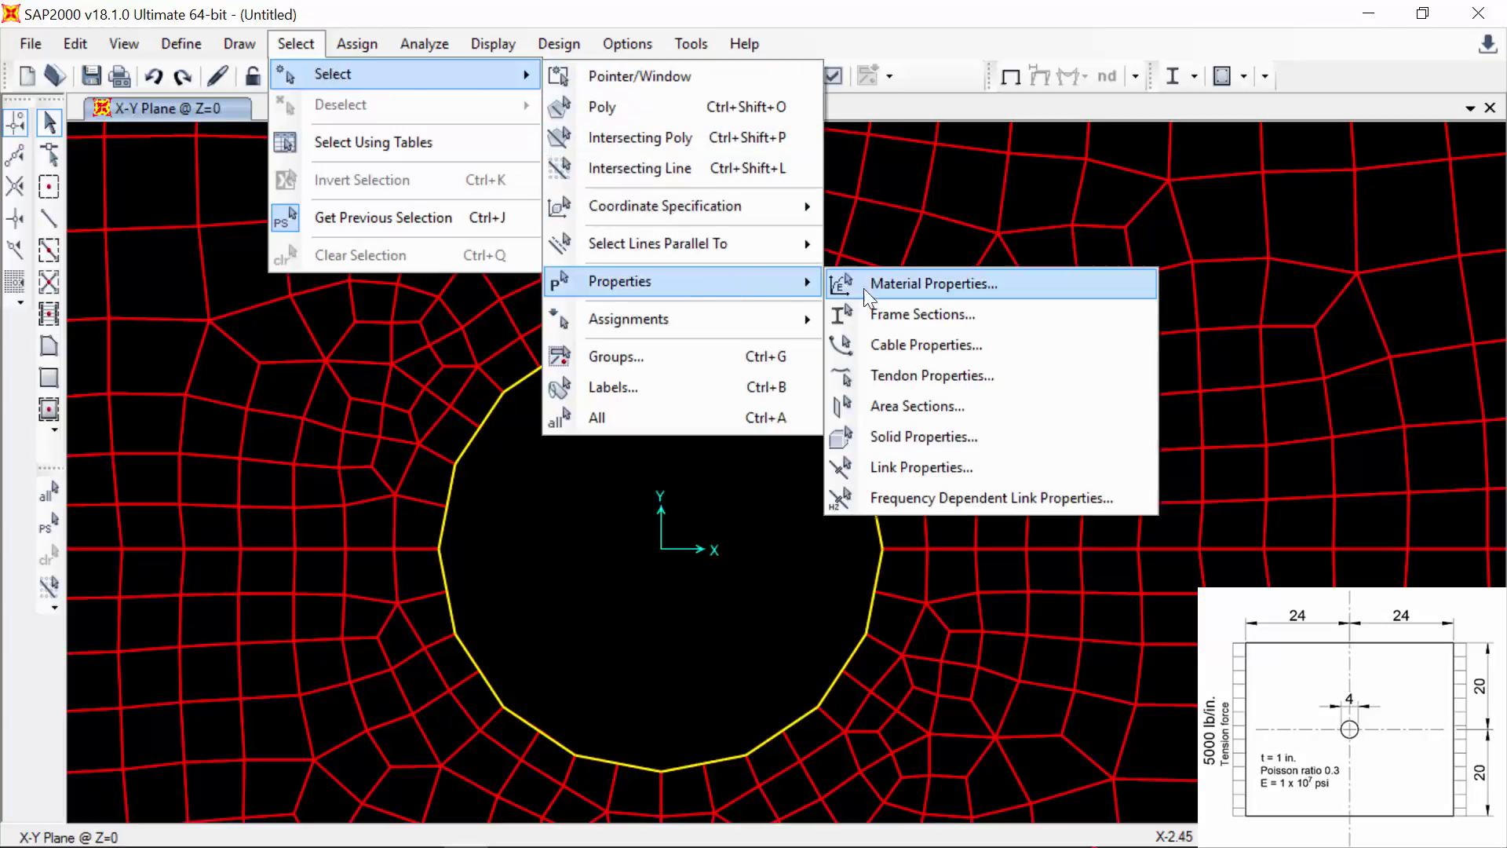
pyautogui.click(872, 316)
pyautogui.click(625, 295)
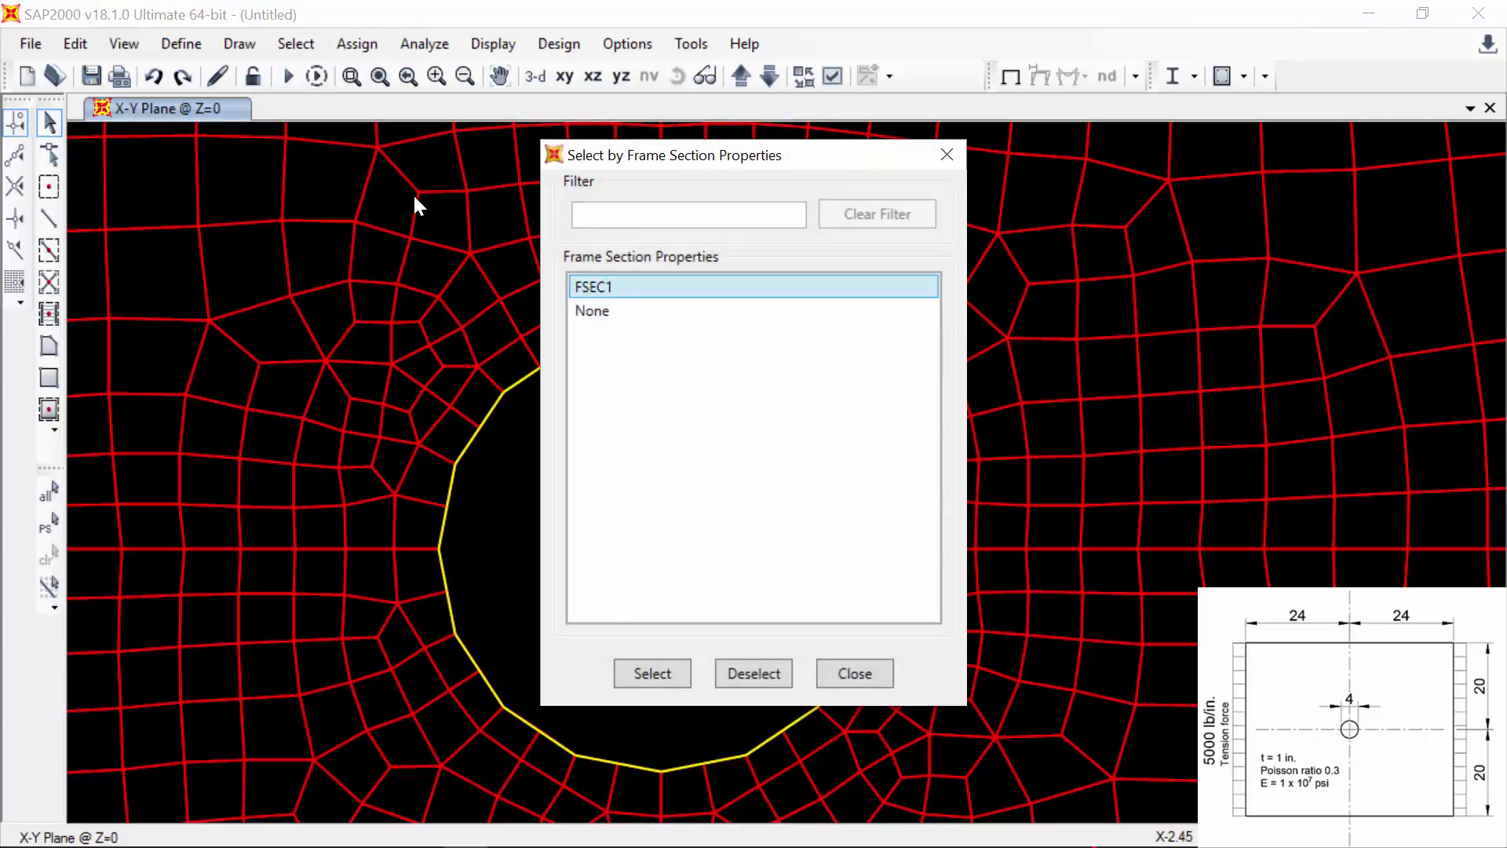
pyautogui.moveTo(715, 158); pyautogui.dragTo(1200, 143)
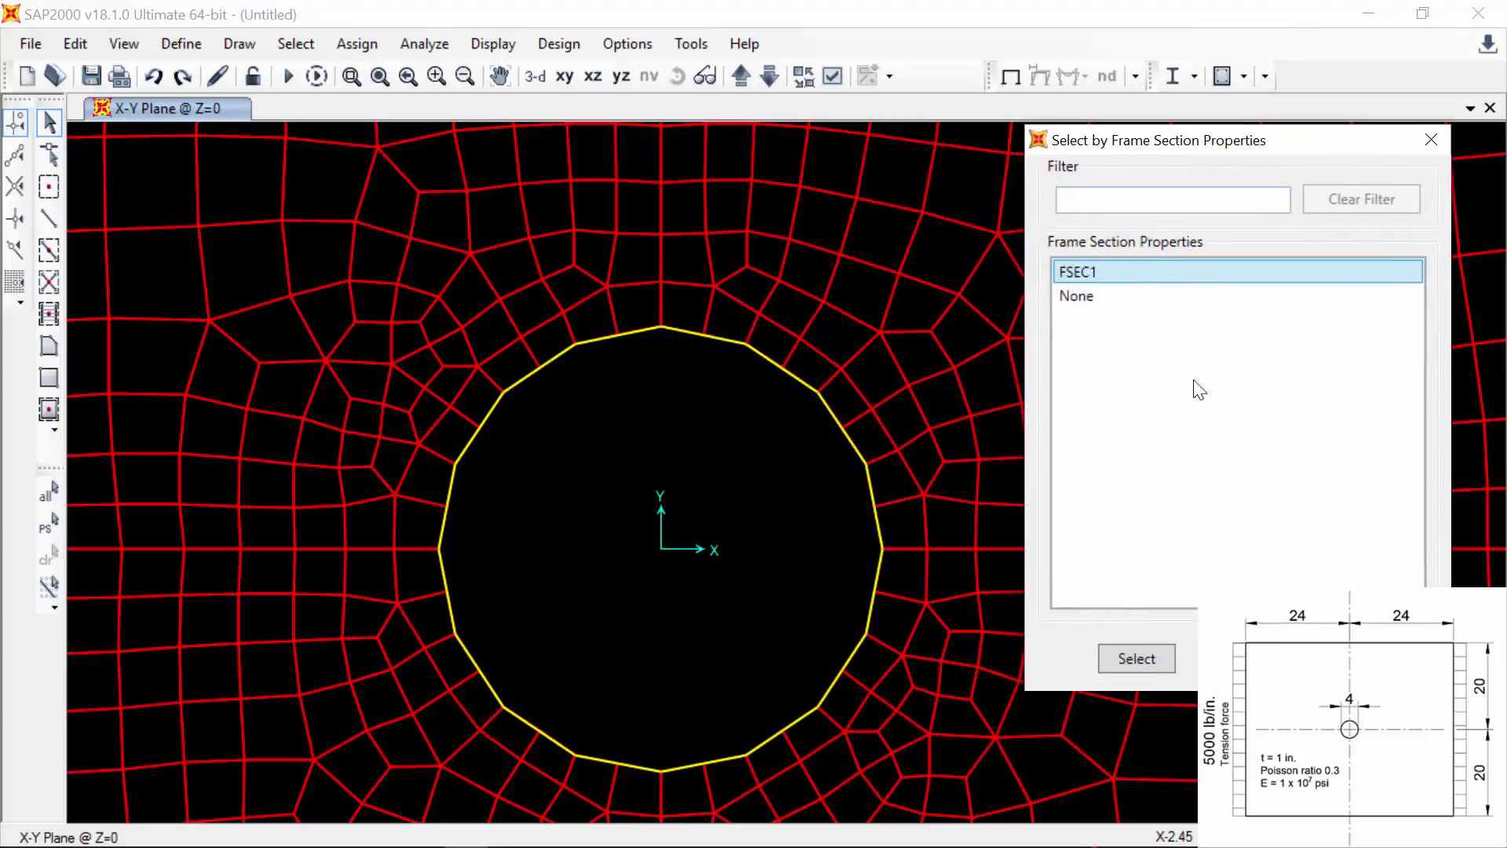
pyautogui.click(1137, 657)
pyautogui.click(815, 10)
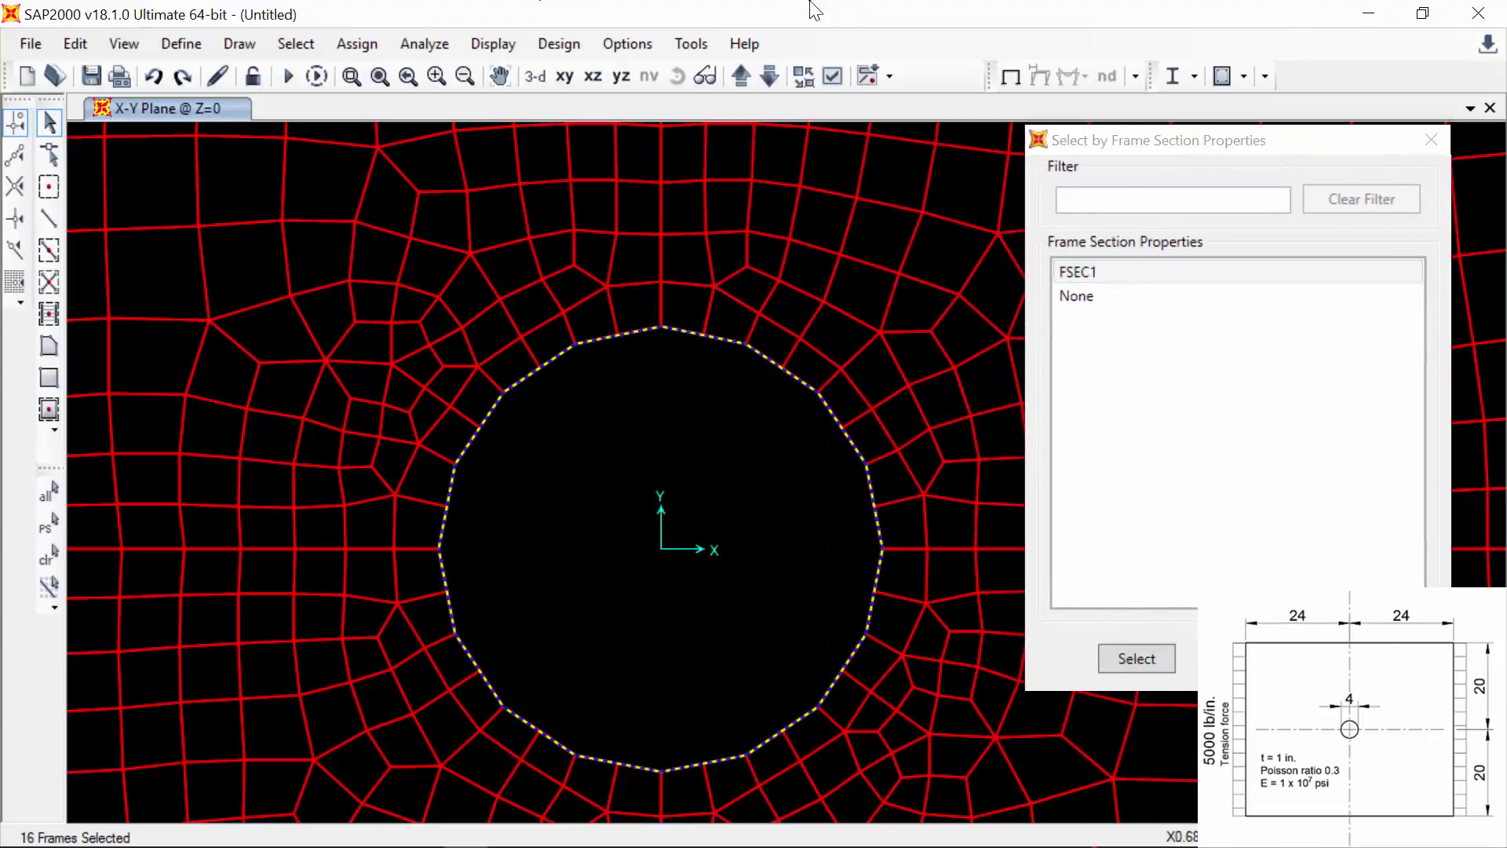
pyautogui.hotkey('ctrl', 'q')
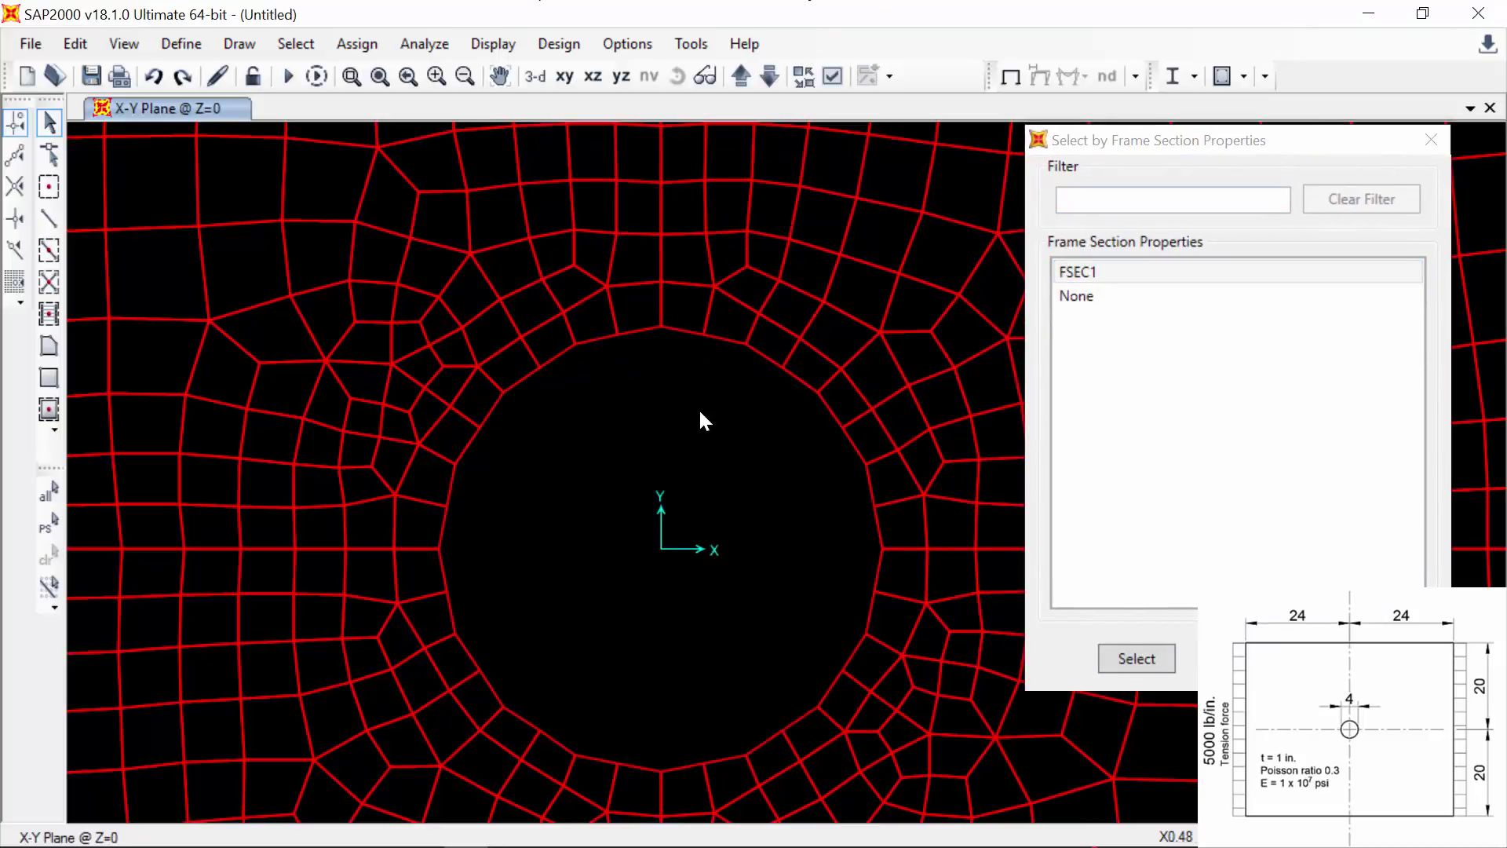
pyautogui.press('Escape')
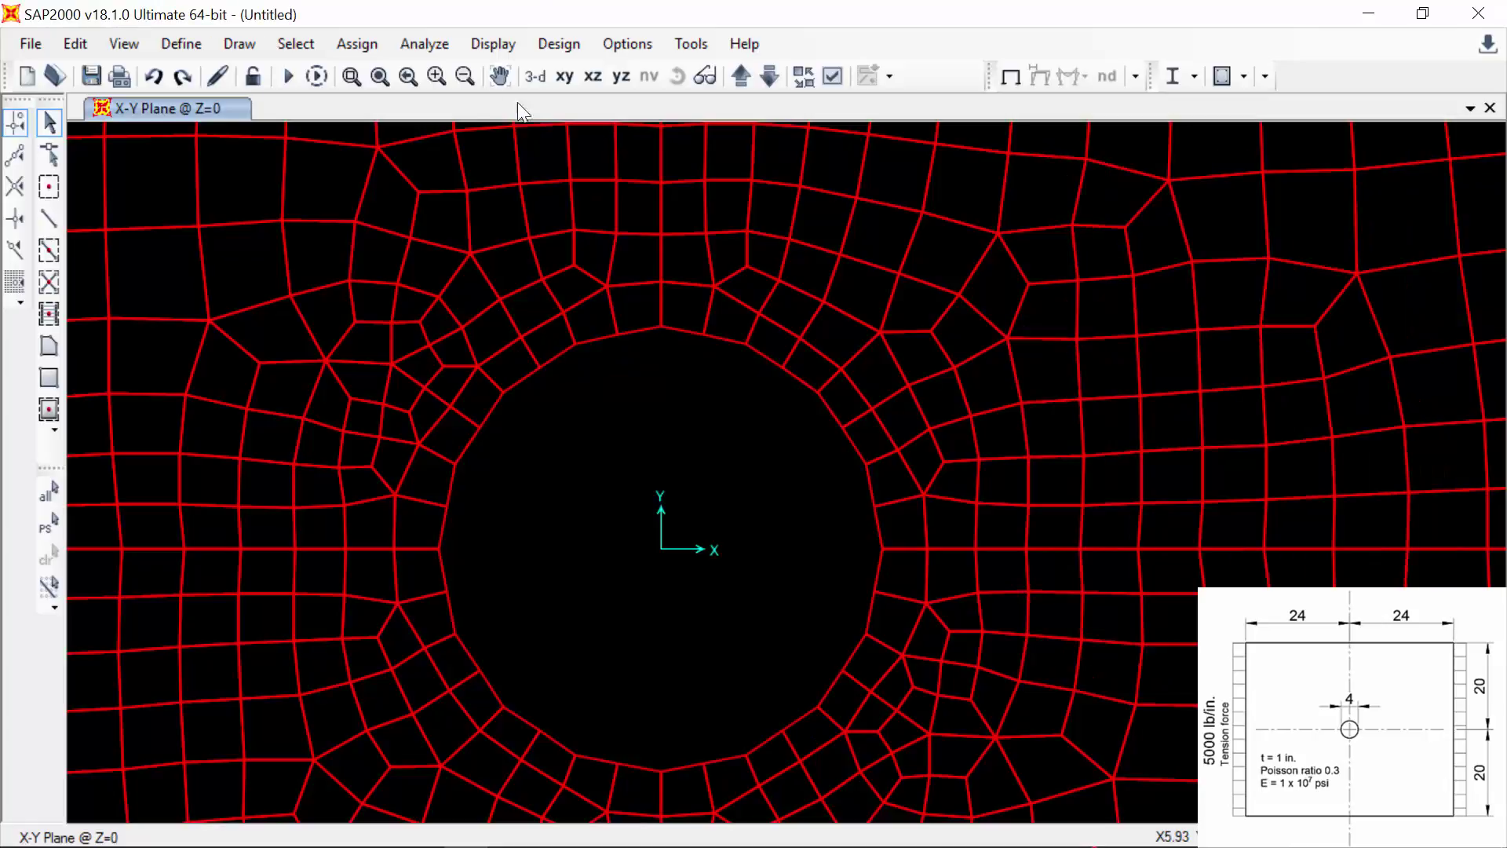
# - Select the entire model and reset the local axes of all joints to default (Global)
pyautogui.click(408, 76)
pyautogui.moveTo(942, 626); pyautogui.dragTo(517, 349)
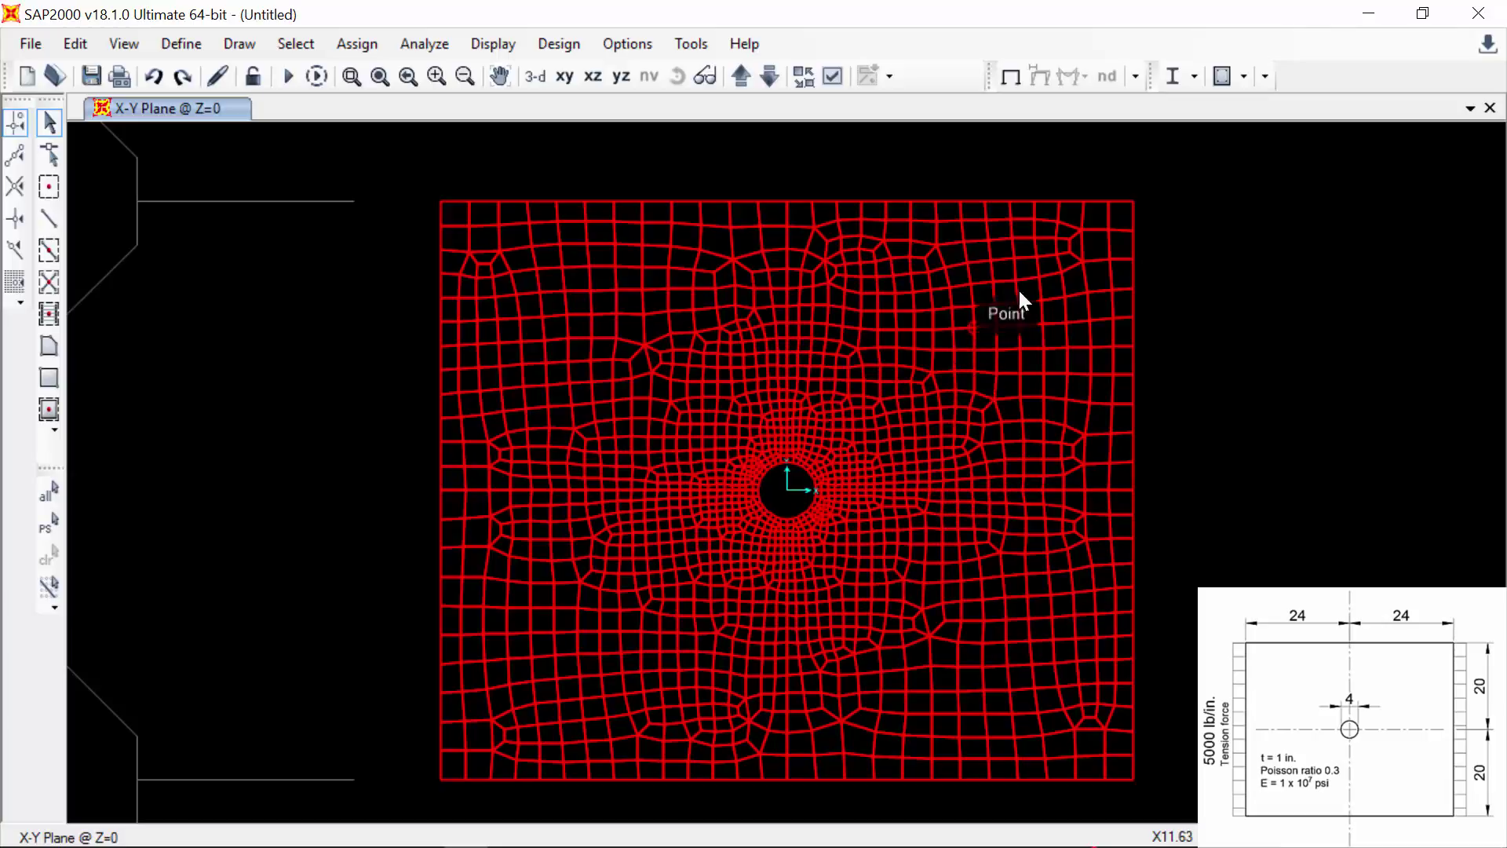
pyautogui.click(49, 495)
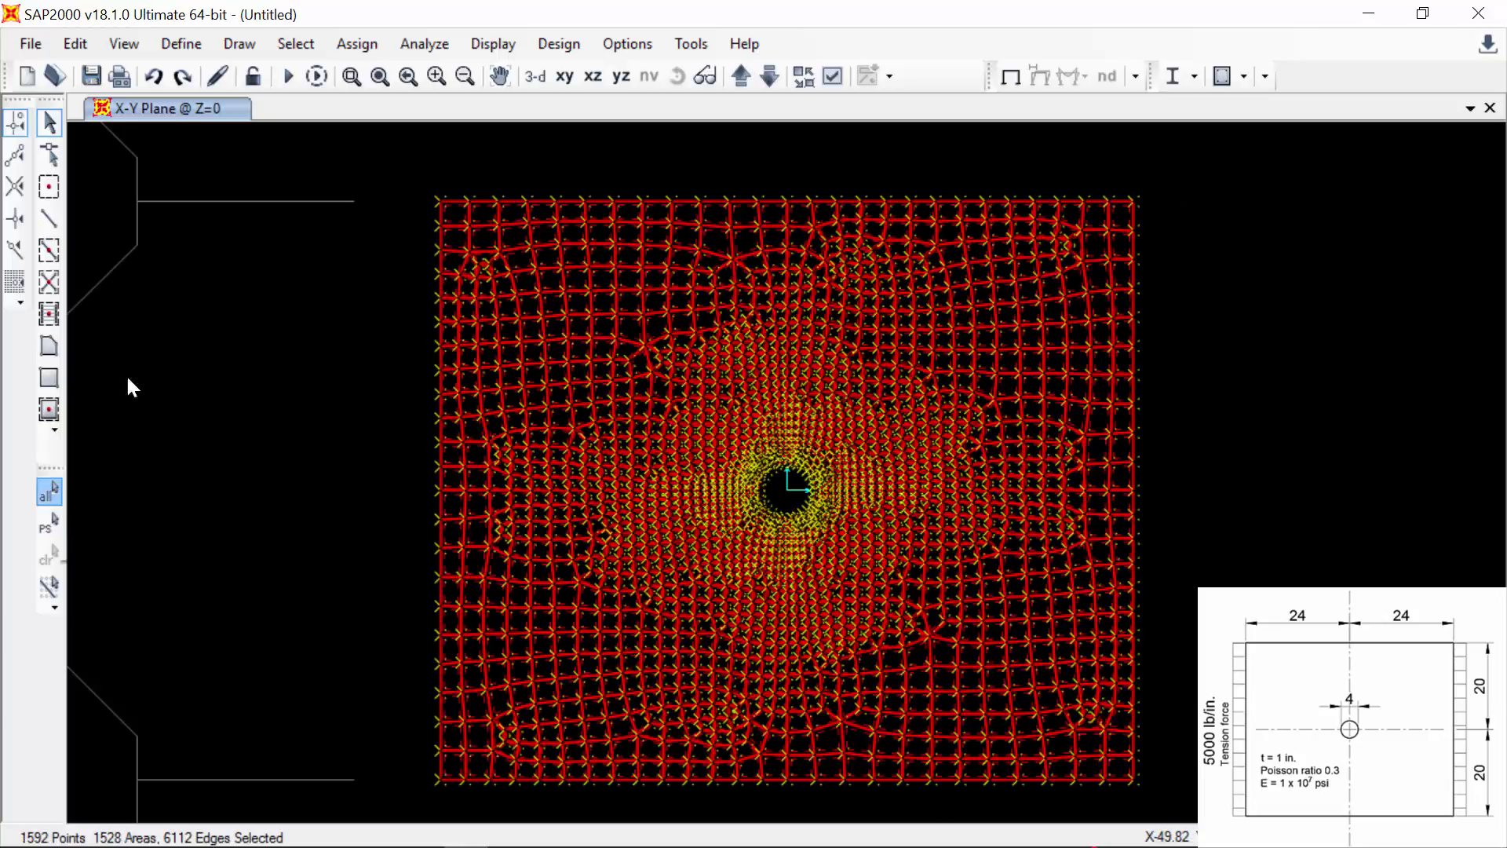
pyautogui.click(357, 43)
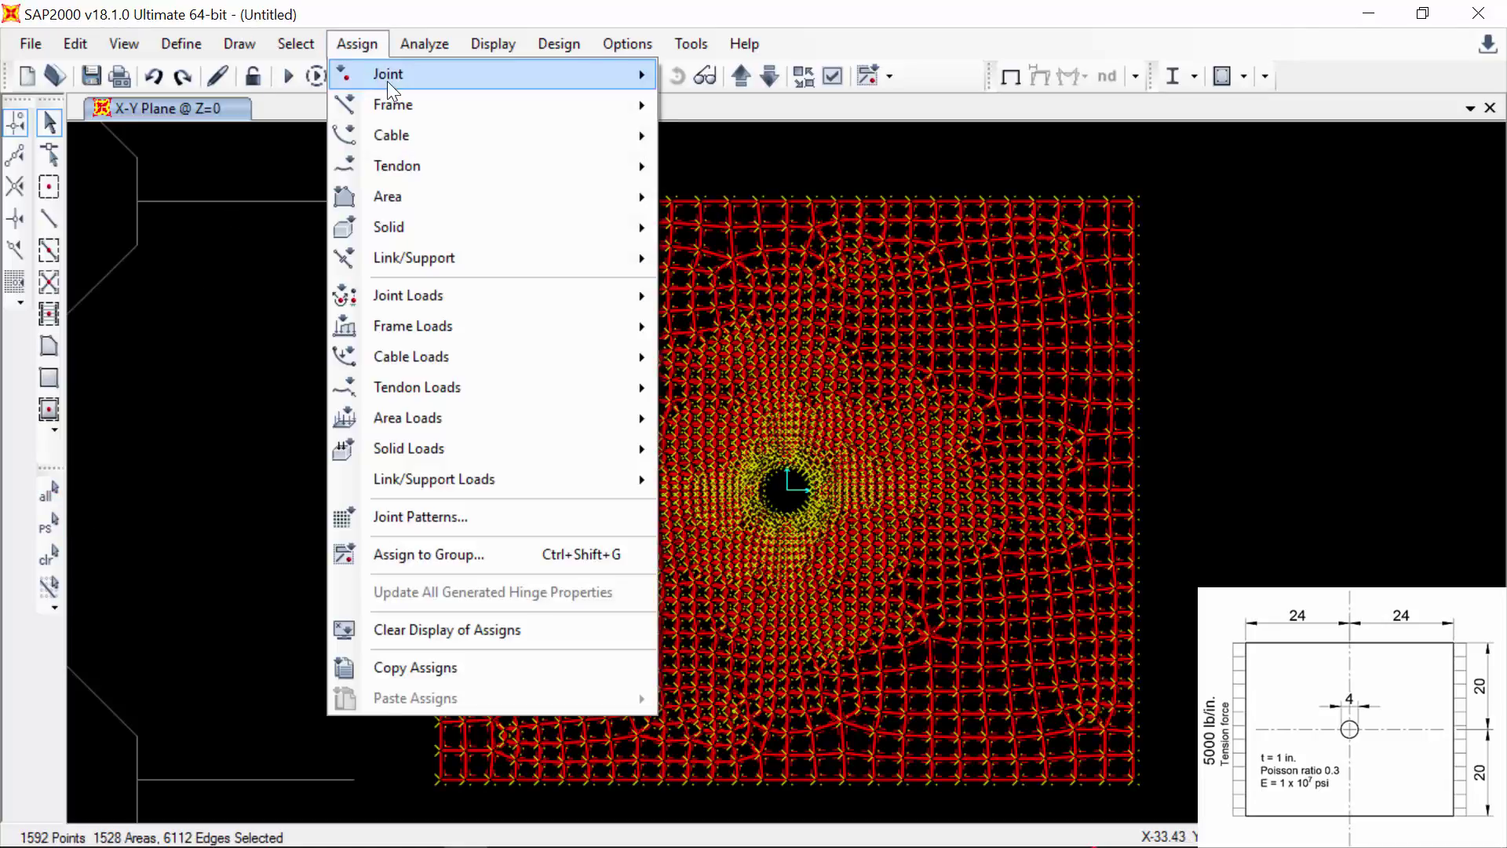
pyautogui.moveTo(388, 78)
pyautogui.press('Right')
pyautogui.press('Down')
pyautogui.press('Down')
pyautogui.press('Down')
pyautogui.press('Down')
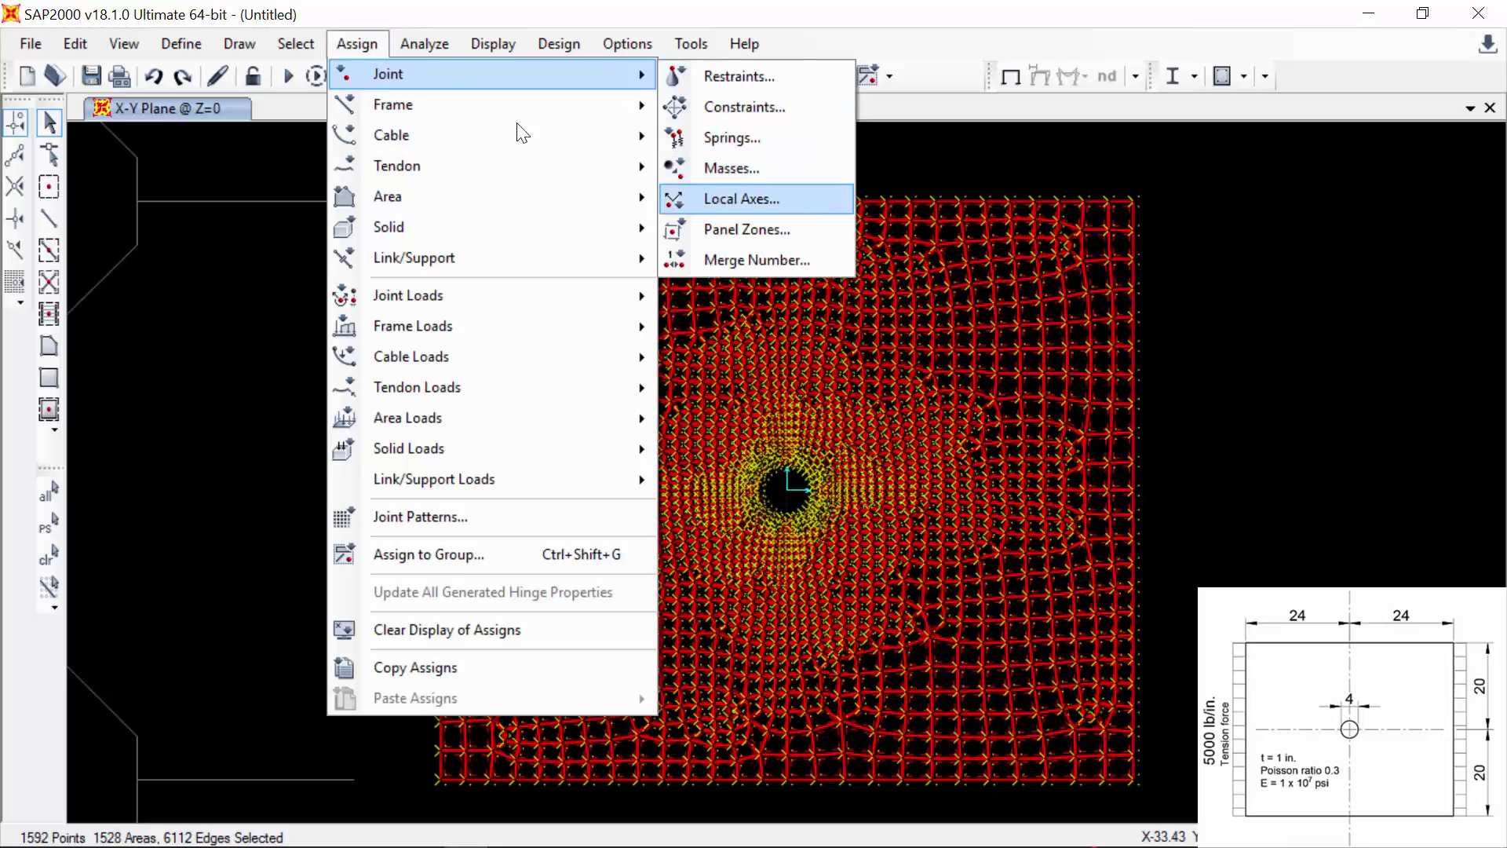
pyautogui.press('Return')
pyautogui.click(624, 248)
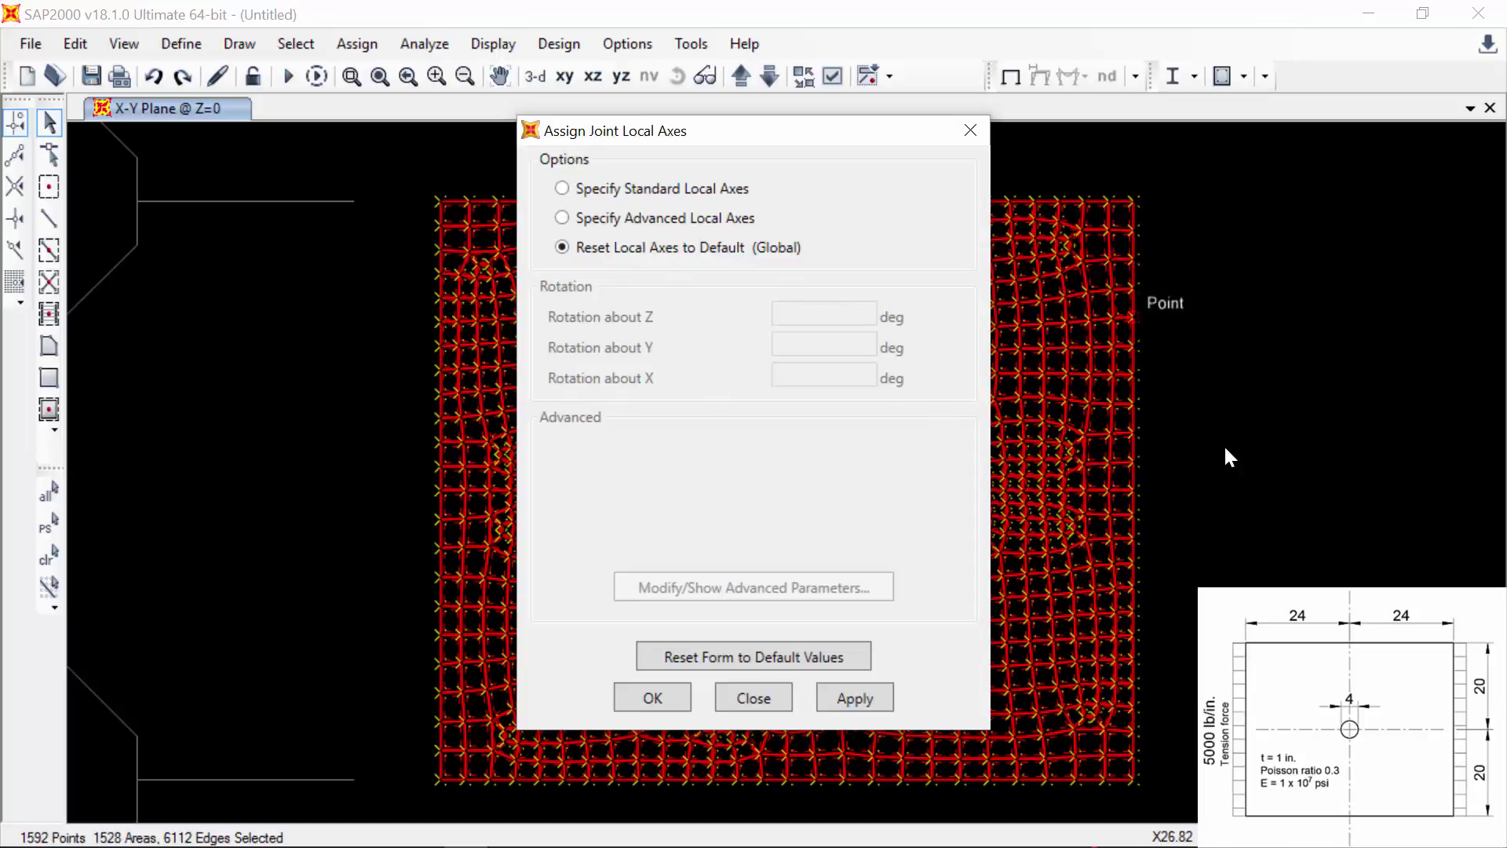
pyautogui.click(652, 697)
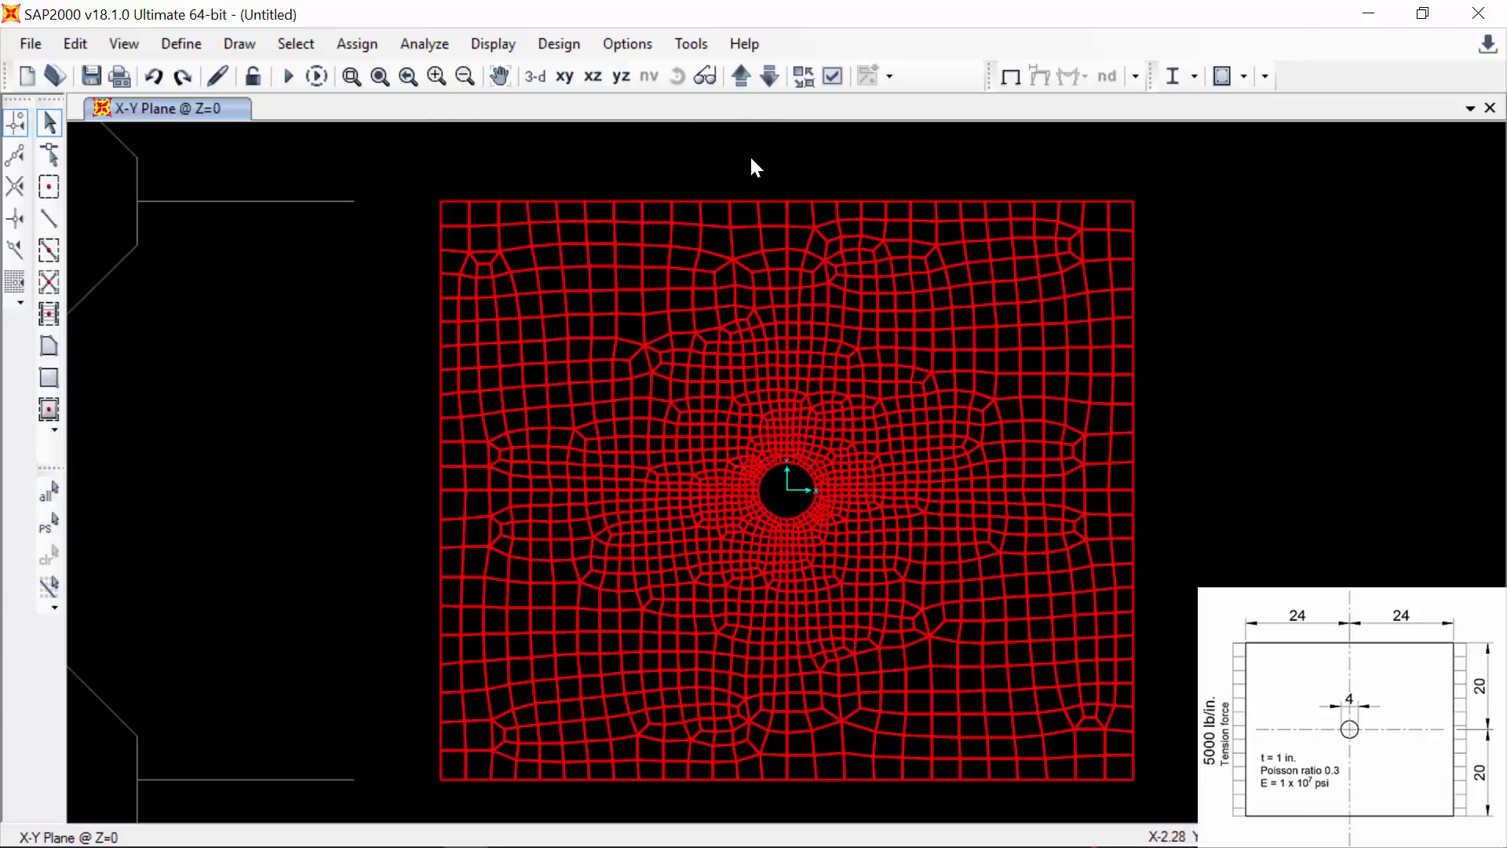
# - Select the joints on the plate's vertical center line near the upper edge and restrain Translation 1 only
pyautogui.click(353, 74)
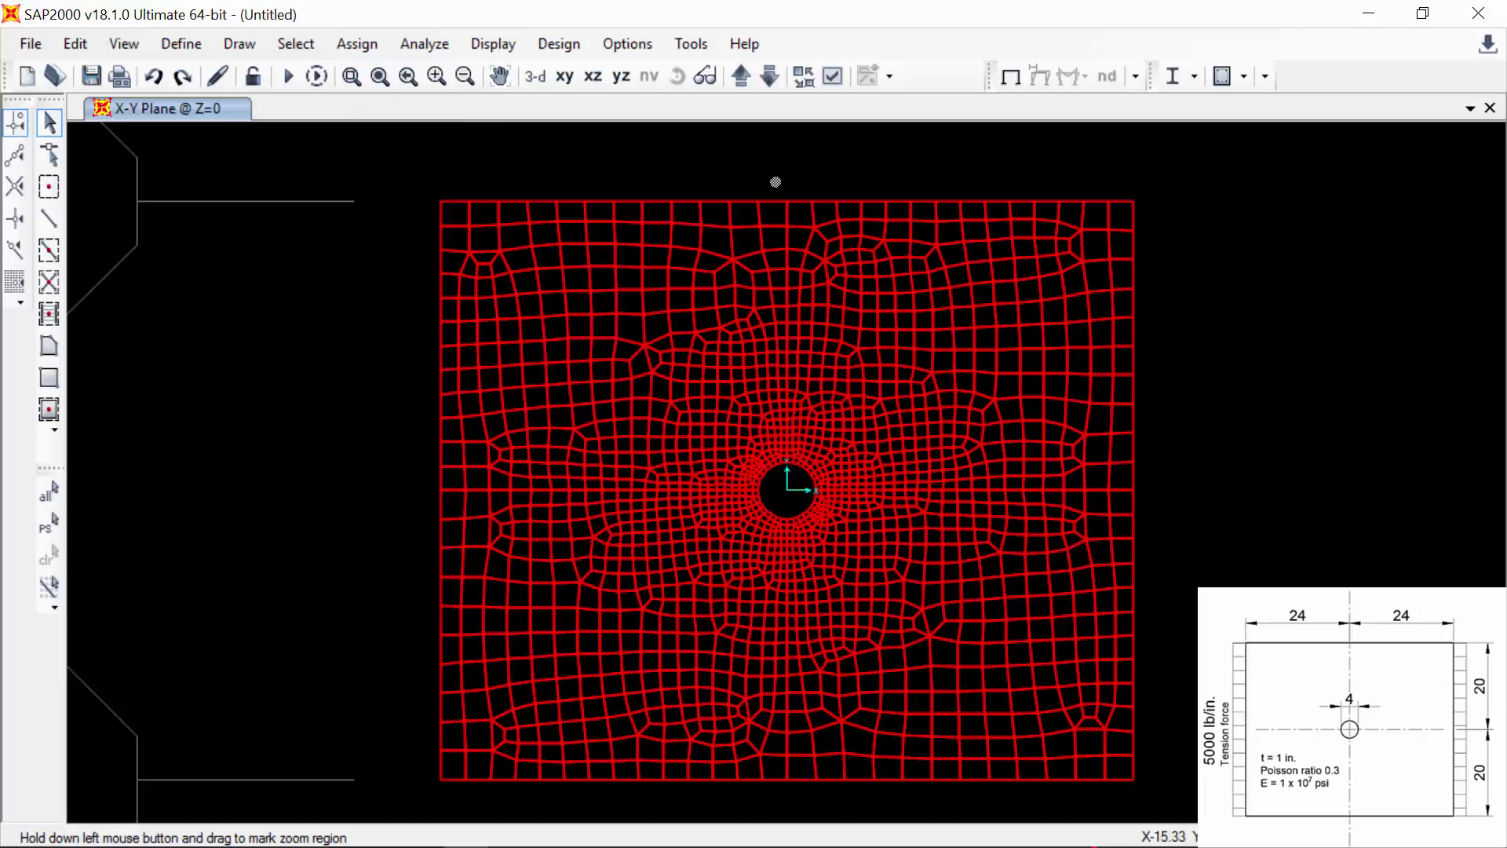
pyautogui.moveTo(760, 164); pyautogui.dragTo(841, 373)
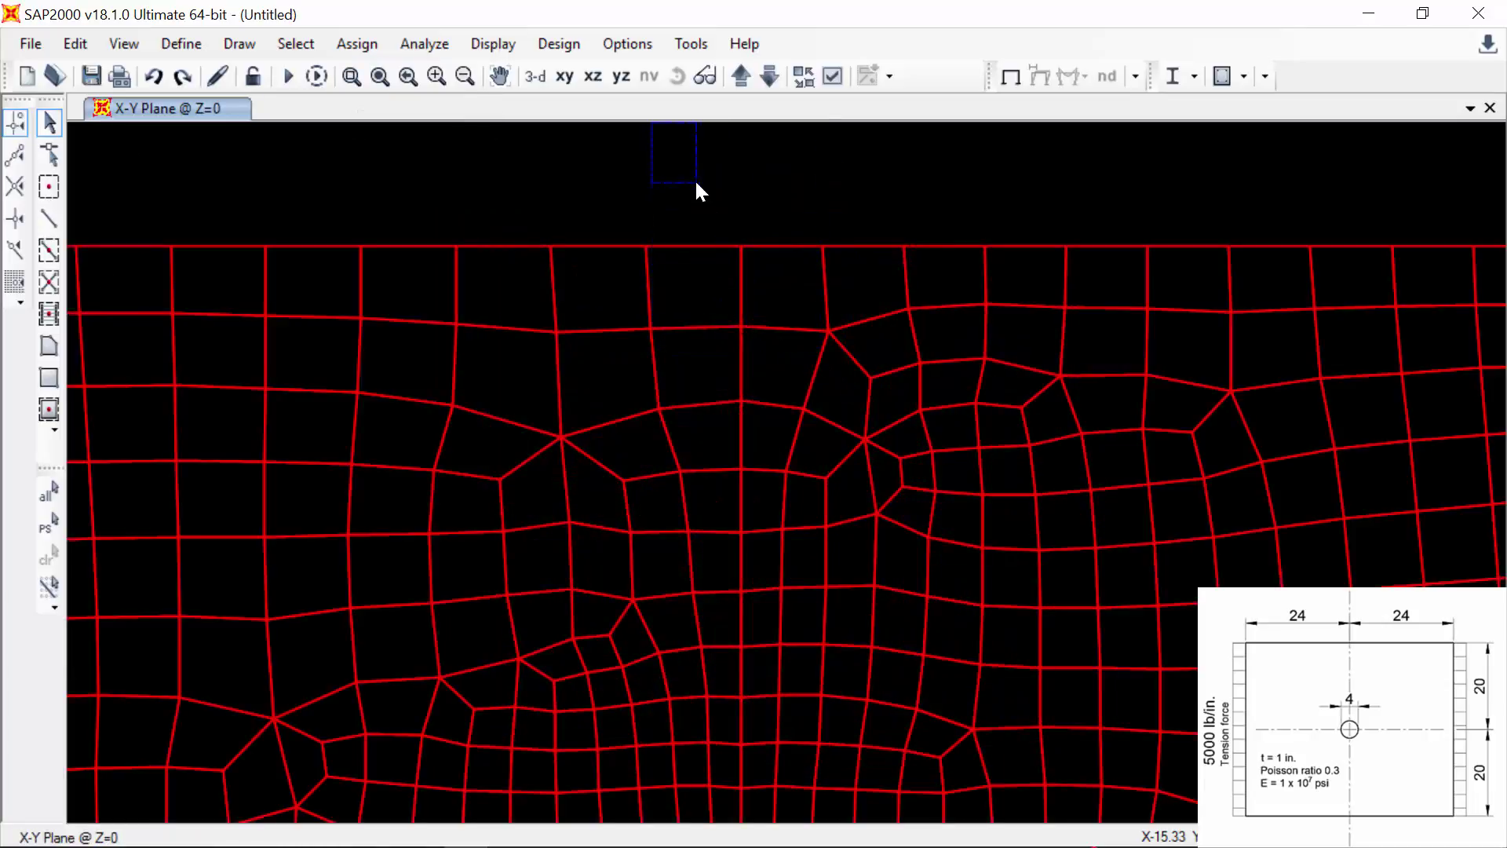
pyautogui.moveTo(697, 190); pyautogui.dragTo(745, 333)
pyautogui.moveTo(750, 620); pyautogui.dragTo(756, 801)
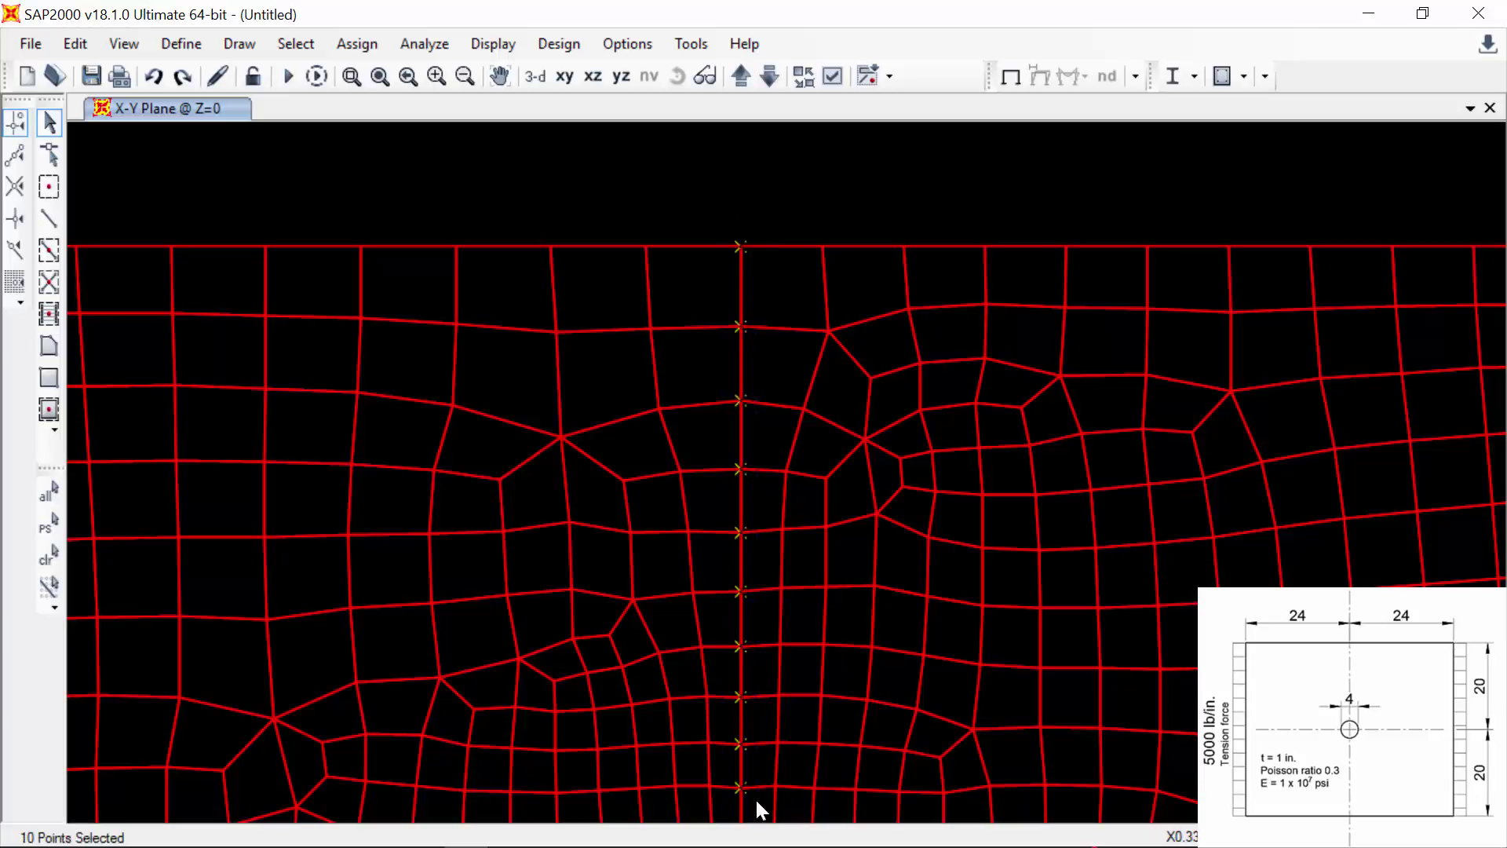
pyautogui.click(358, 43)
pyautogui.moveTo(427, 76)
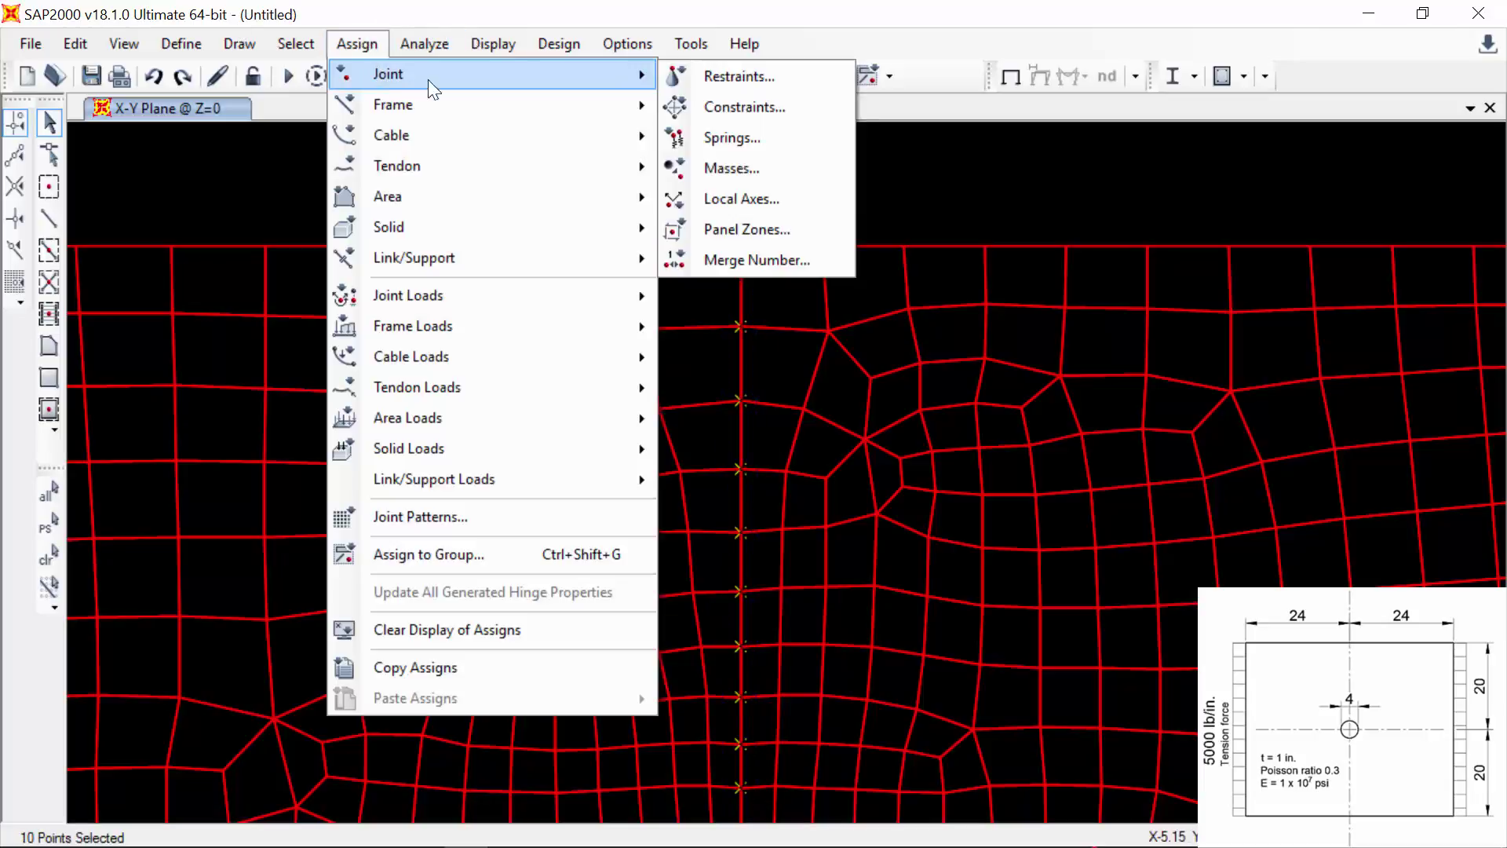
pyautogui.click(666, 70)
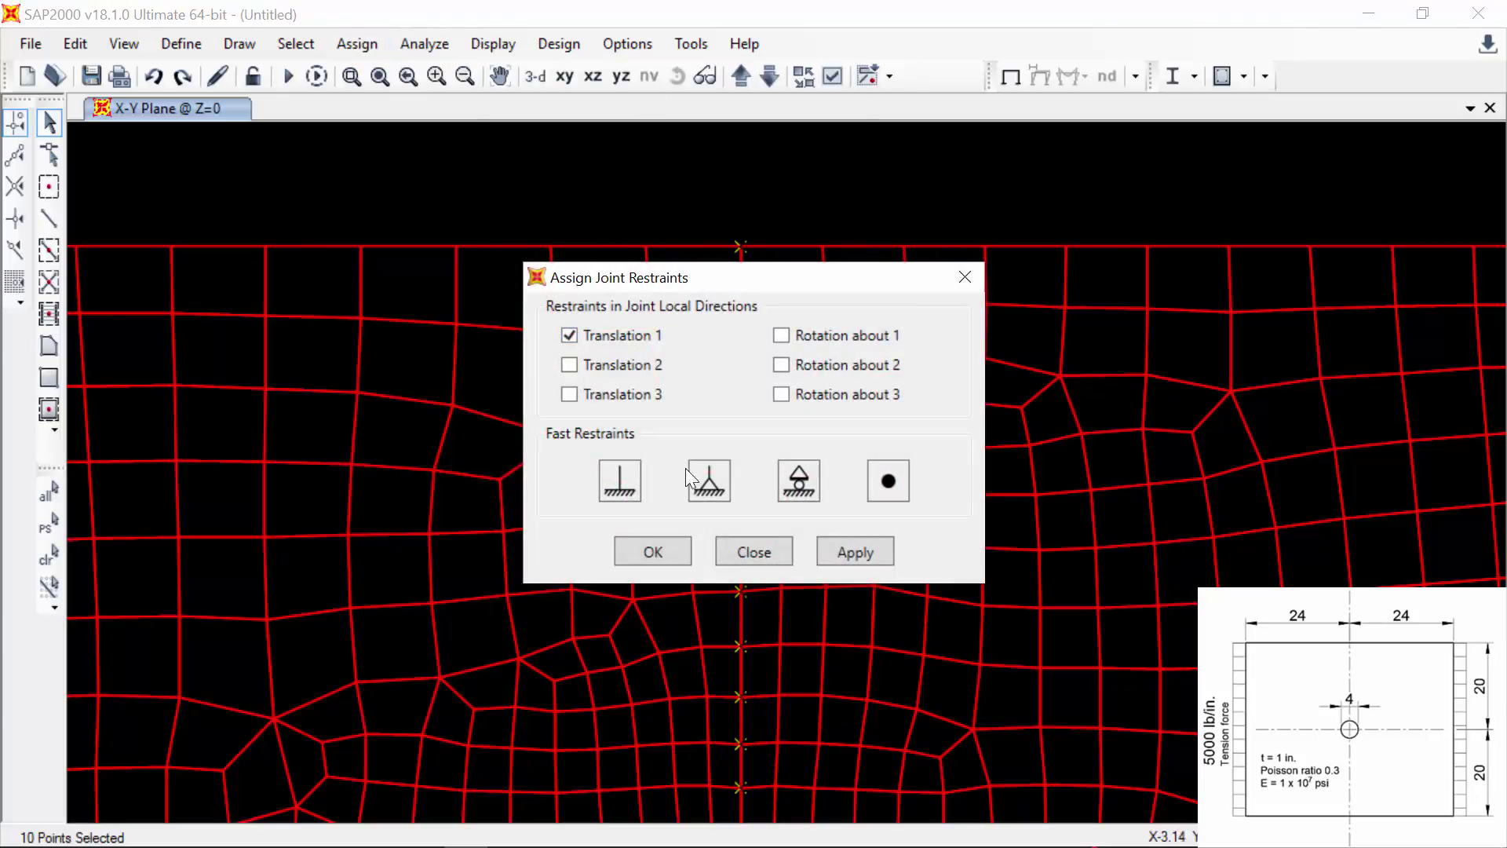
pyautogui.click(845, 551)
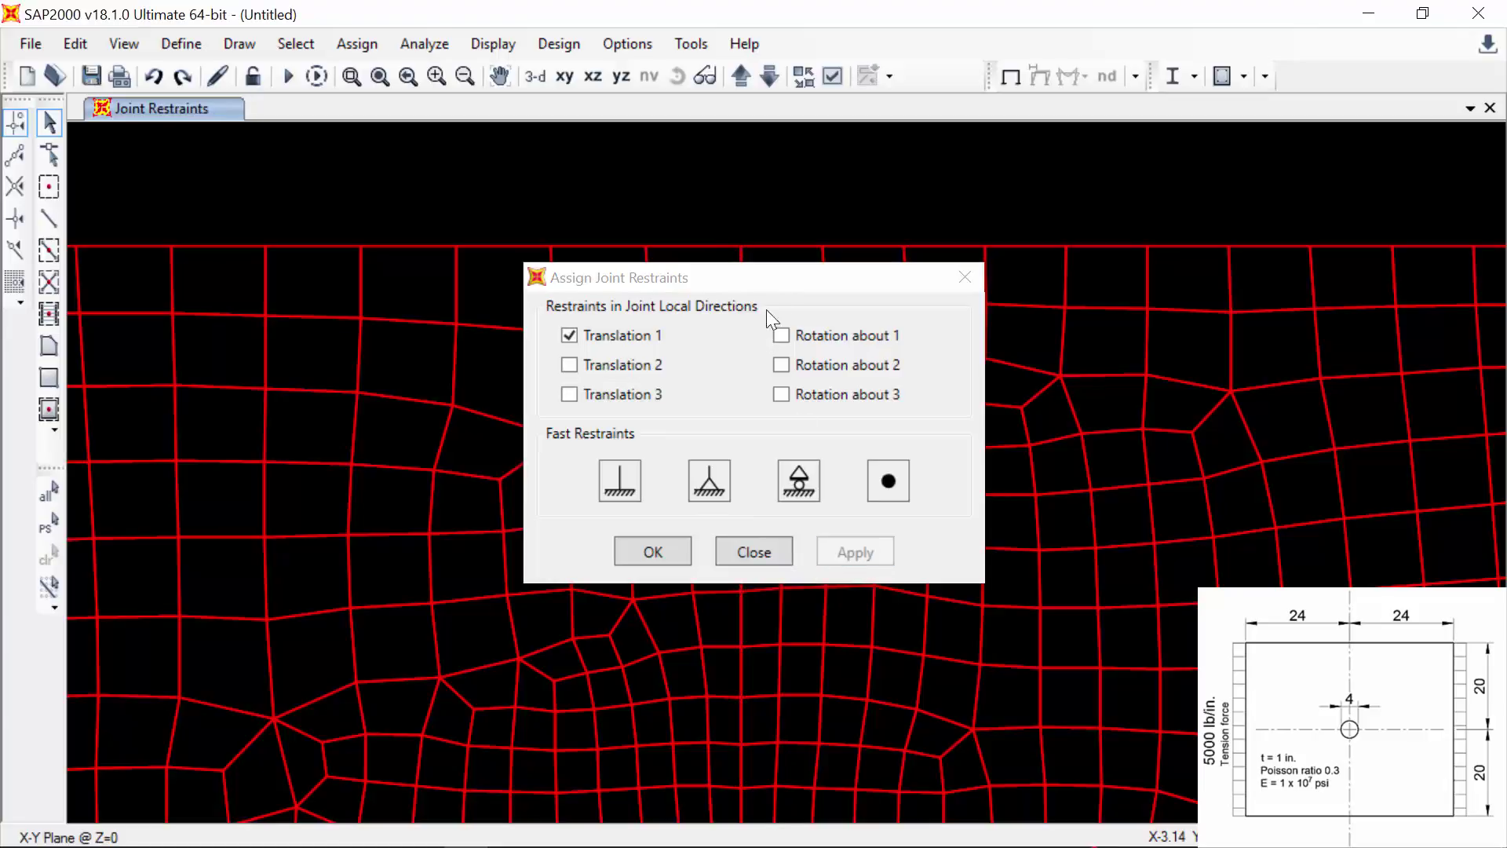
# - Apply the Translation 1 restraint to the remaining center-line joints down to the upper rim of the hole
pyautogui.moveTo(797, 279); pyautogui.dragTo(432, 239)
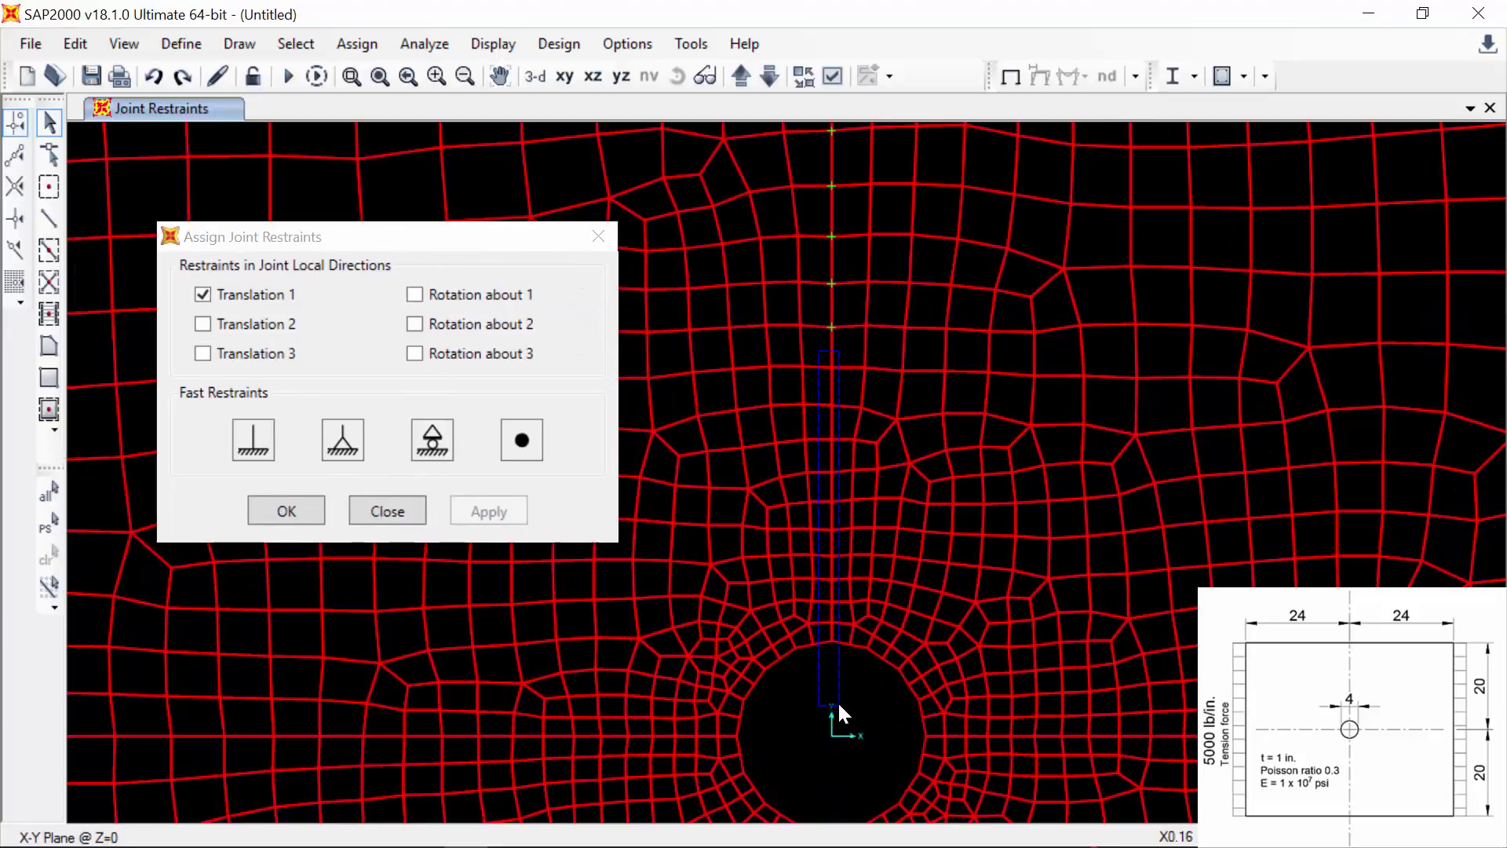
pyautogui.moveTo(837, 700); pyautogui.dragTo(834, 705)
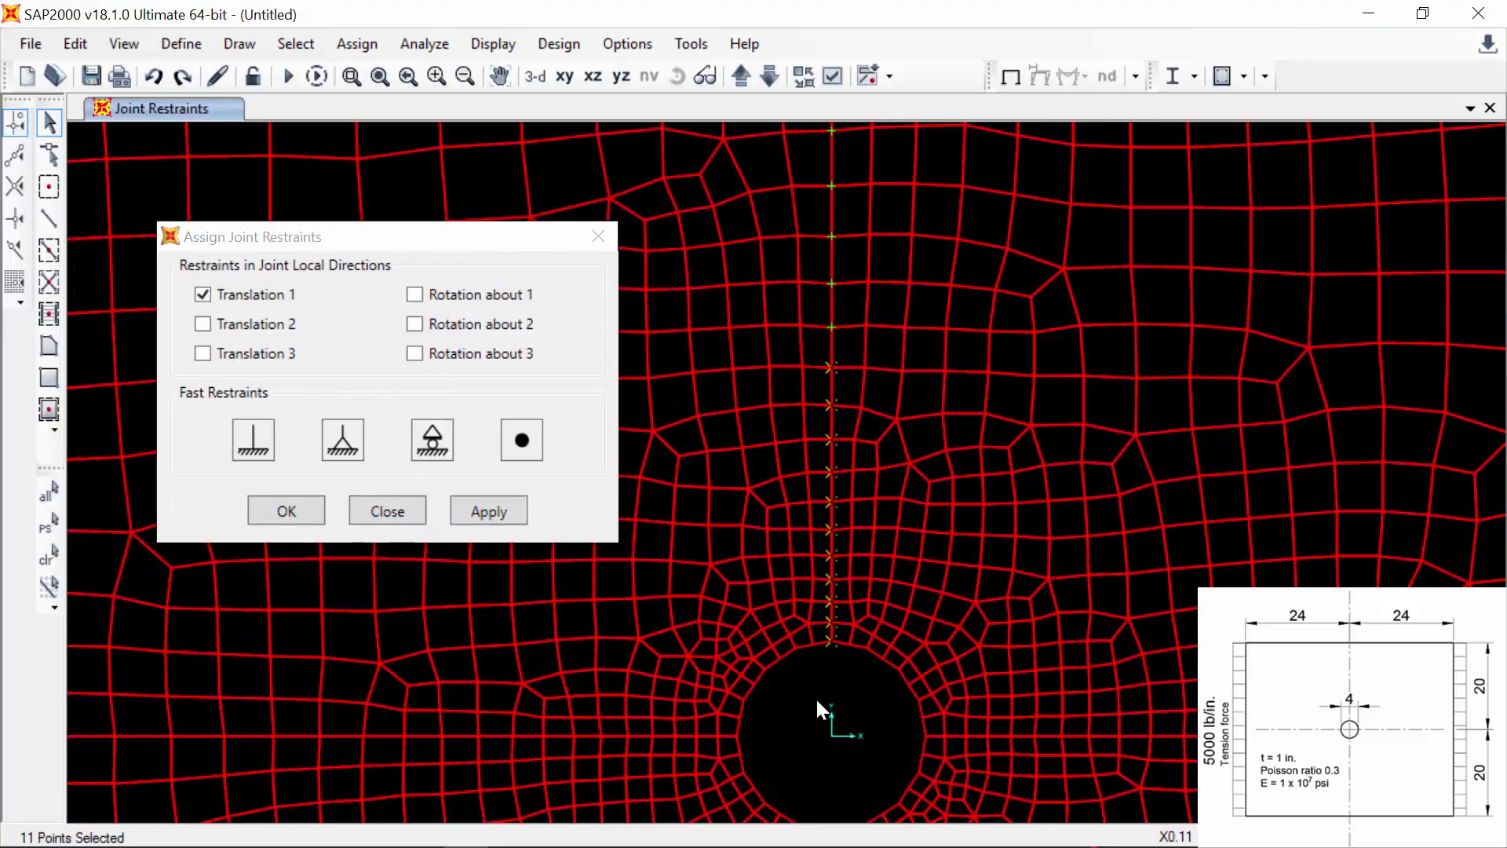
pyautogui.click(485, 514)
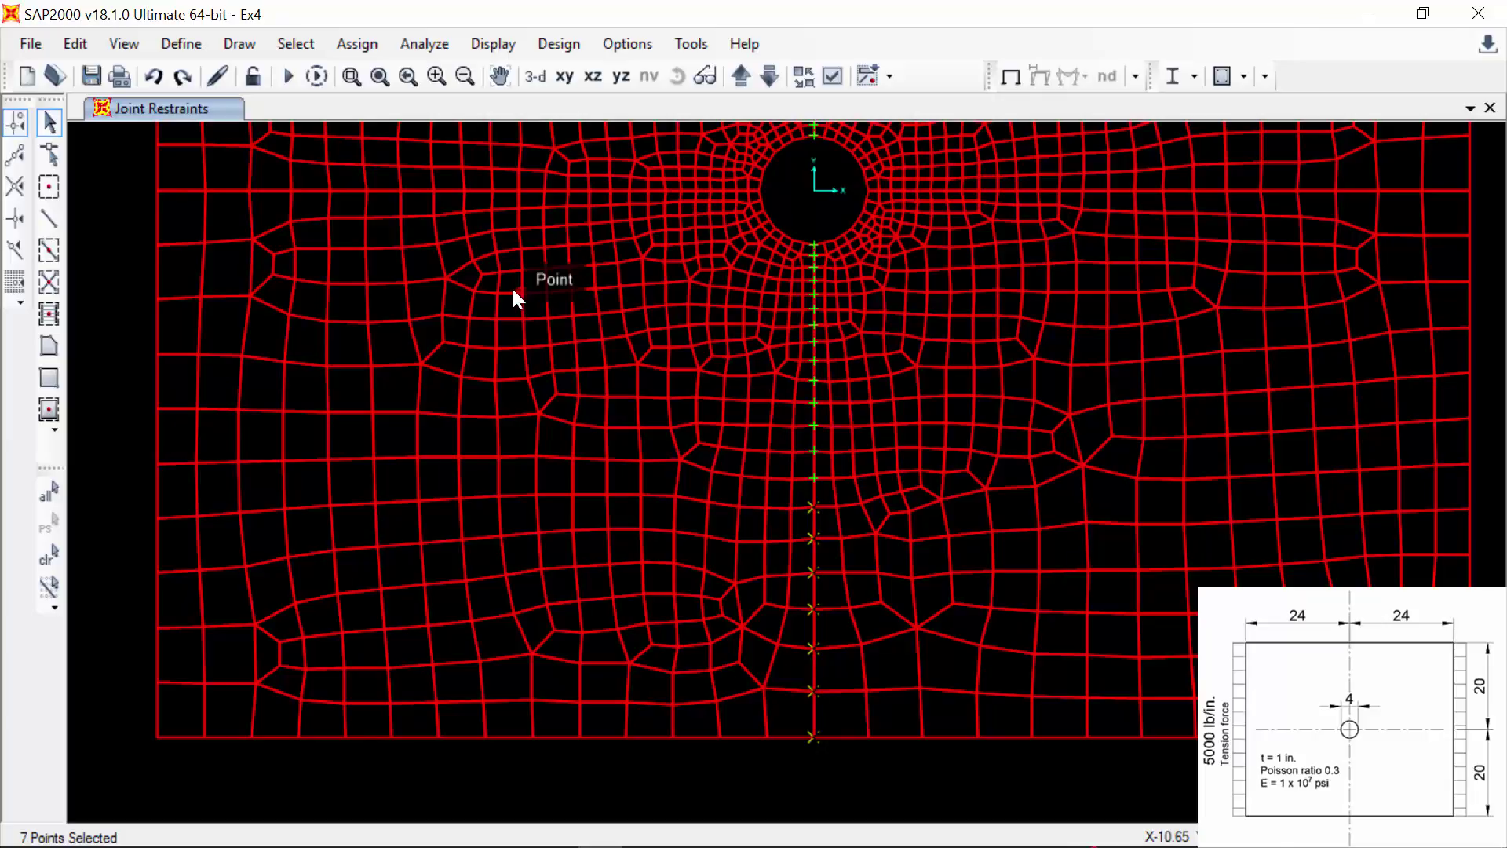
# - Assign a restraint with only Translation 1 to the selected center-line joints near the plate's lower edge
pyautogui.click(416, 44)
pyautogui.moveTo(355, 44)
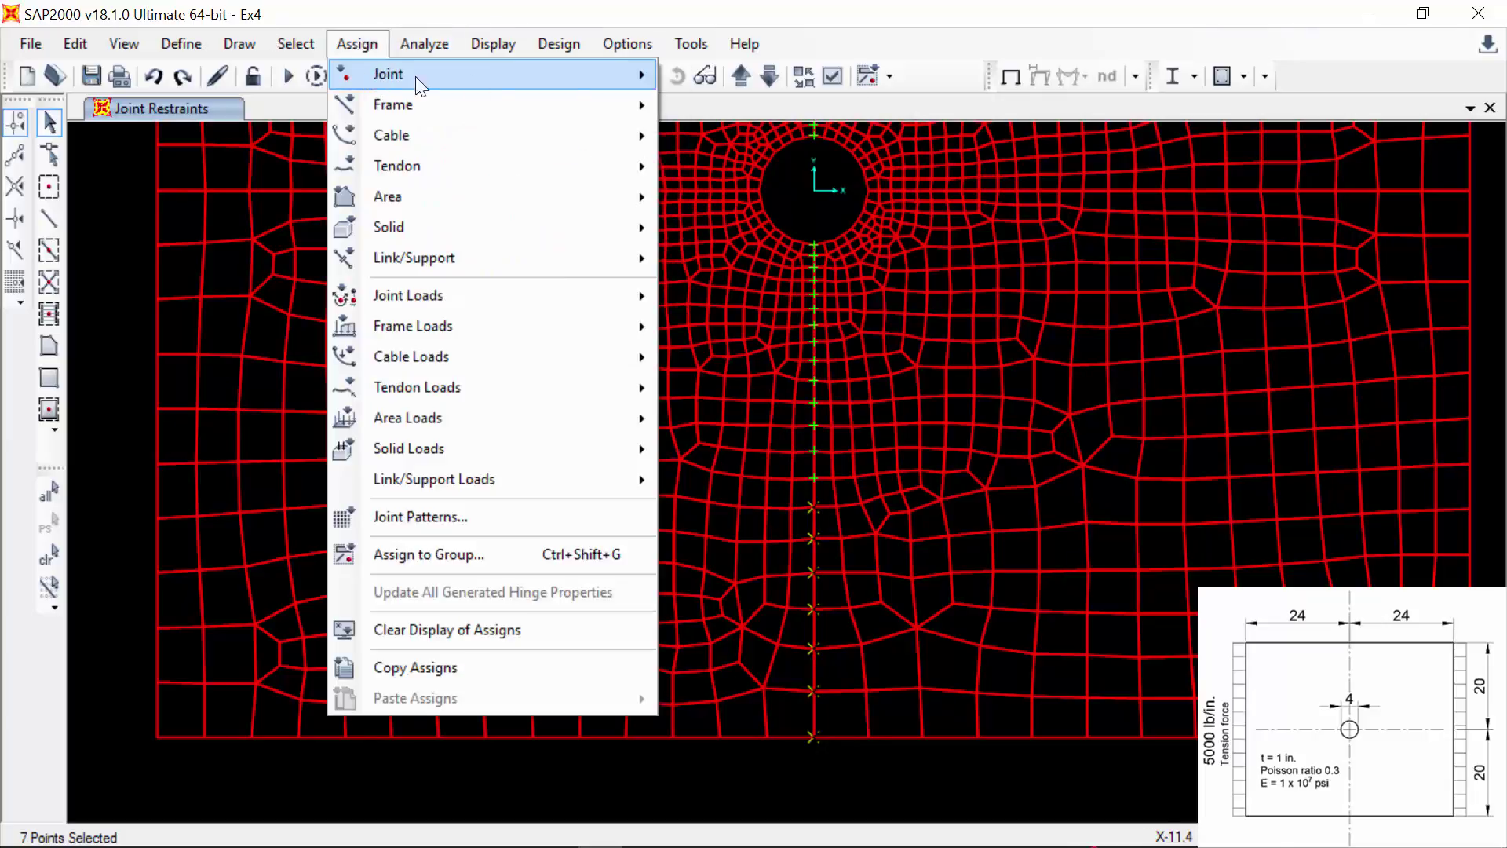
pyautogui.moveTo(416, 77)
pyautogui.click(687, 74)
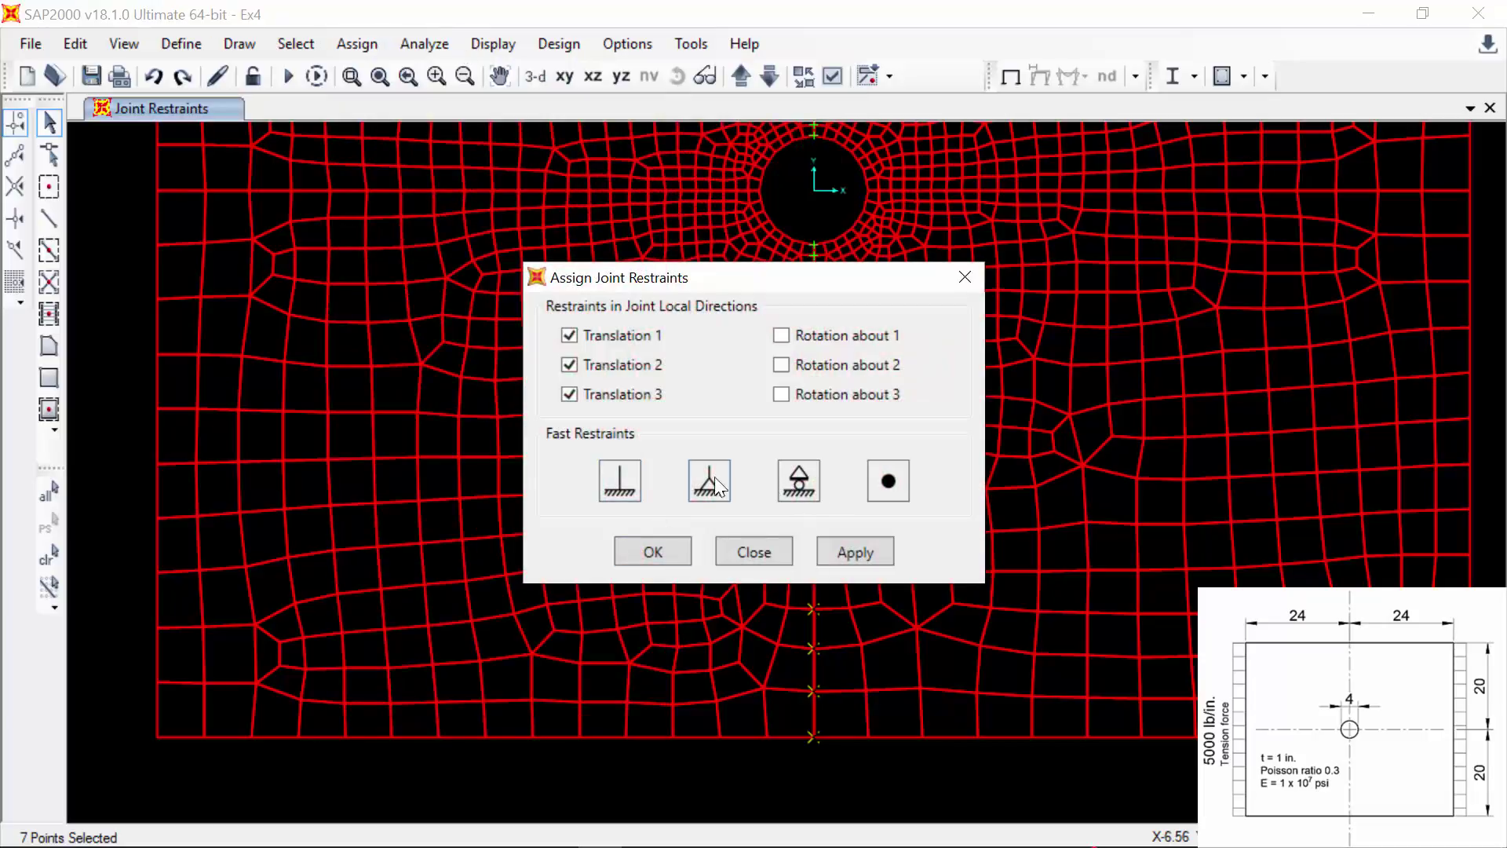
pyautogui.click(569, 364)
pyautogui.moveTo(708, 281); pyautogui.dragTo(504, 272)
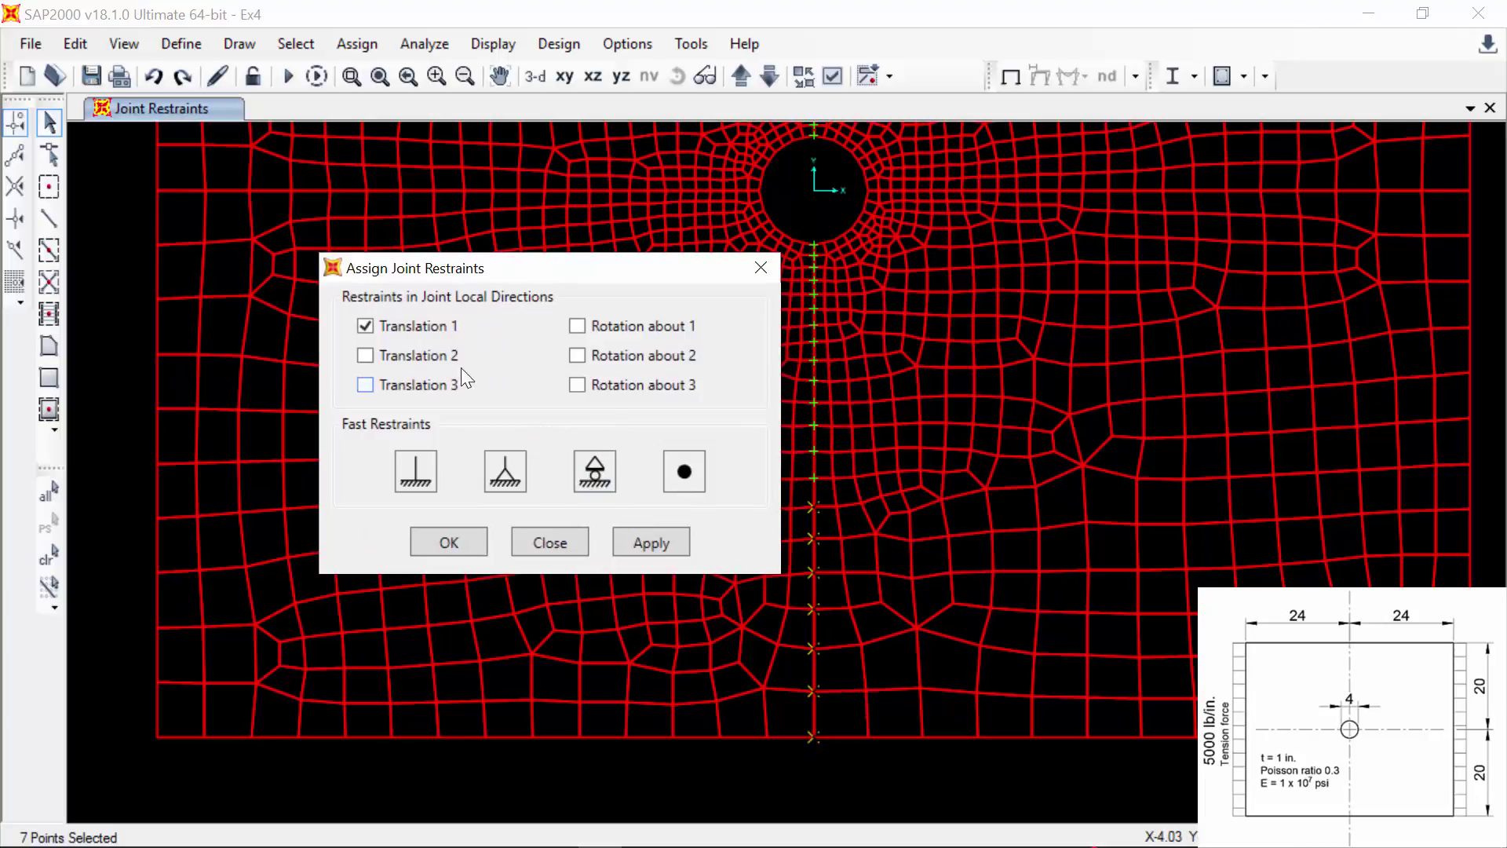
pyautogui.click(434, 537)
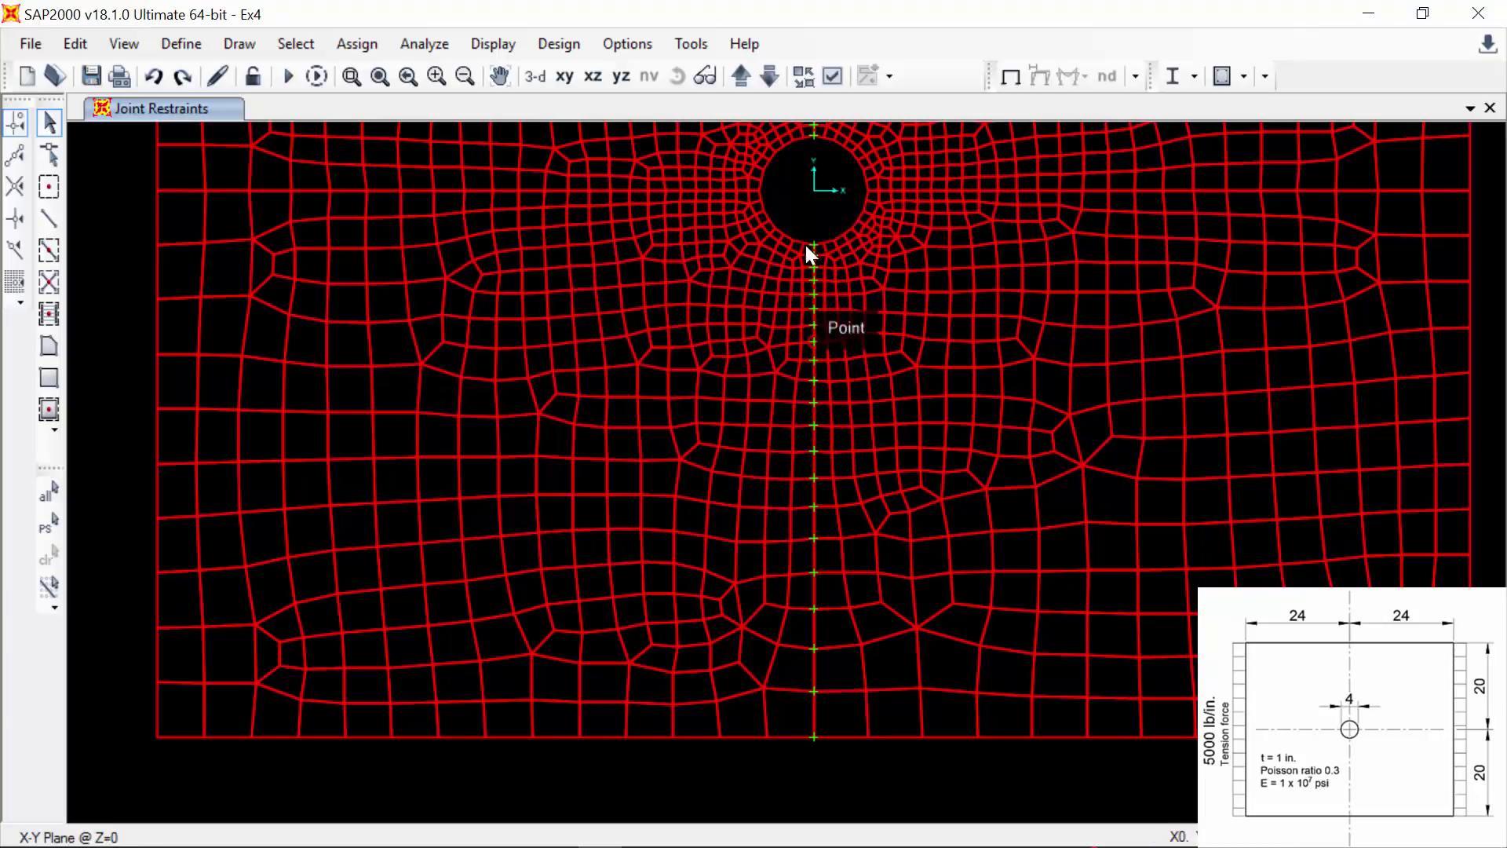
# - Select the whole restrained plate and replicate it linearly once with dx set to 55
pyautogui.click(384, 78)
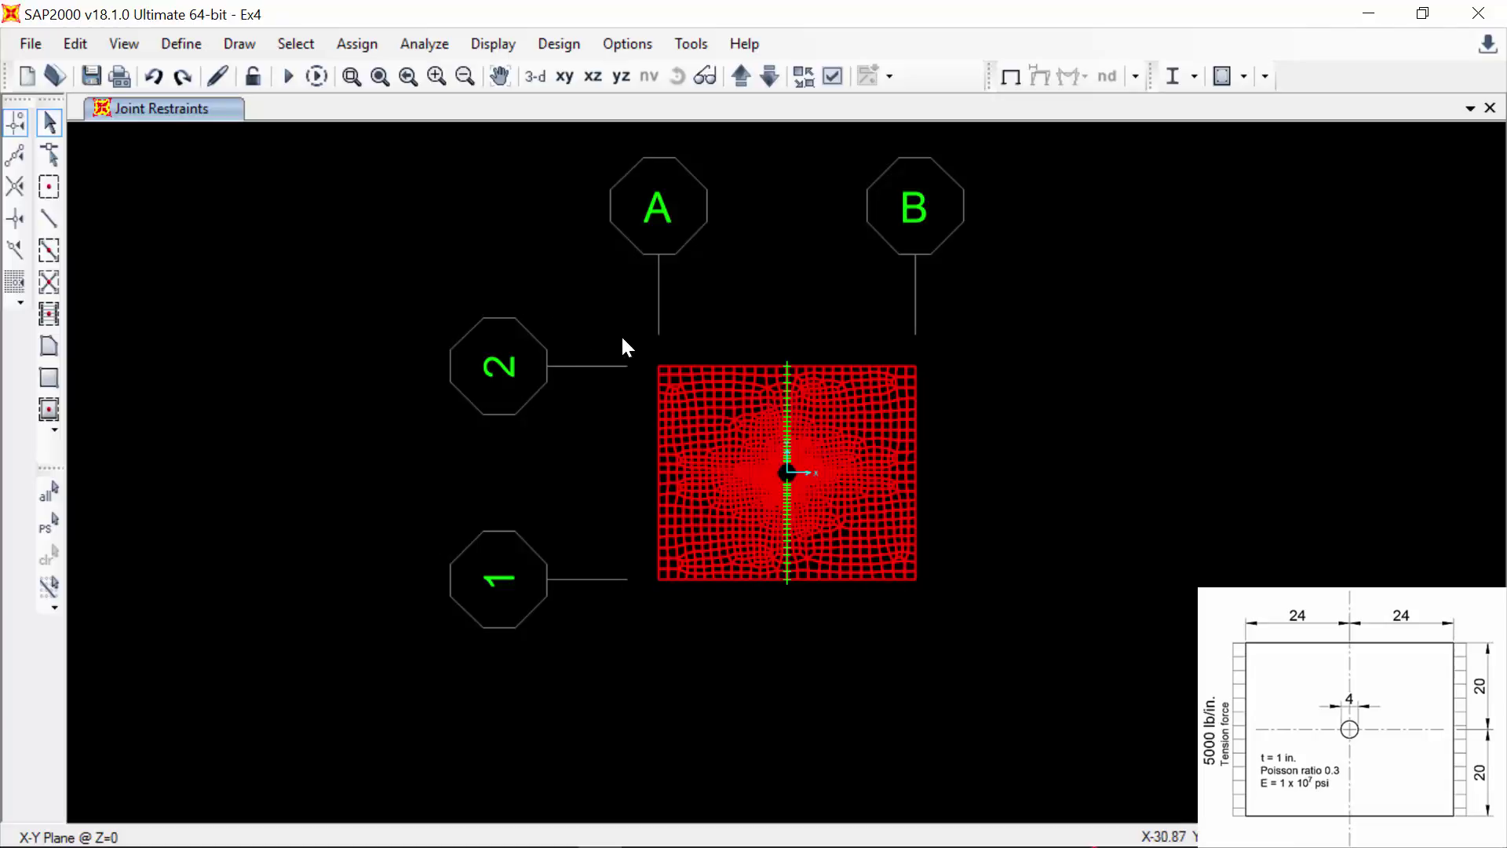
pyautogui.moveTo(622, 326); pyautogui.dragTo(1000, 667)
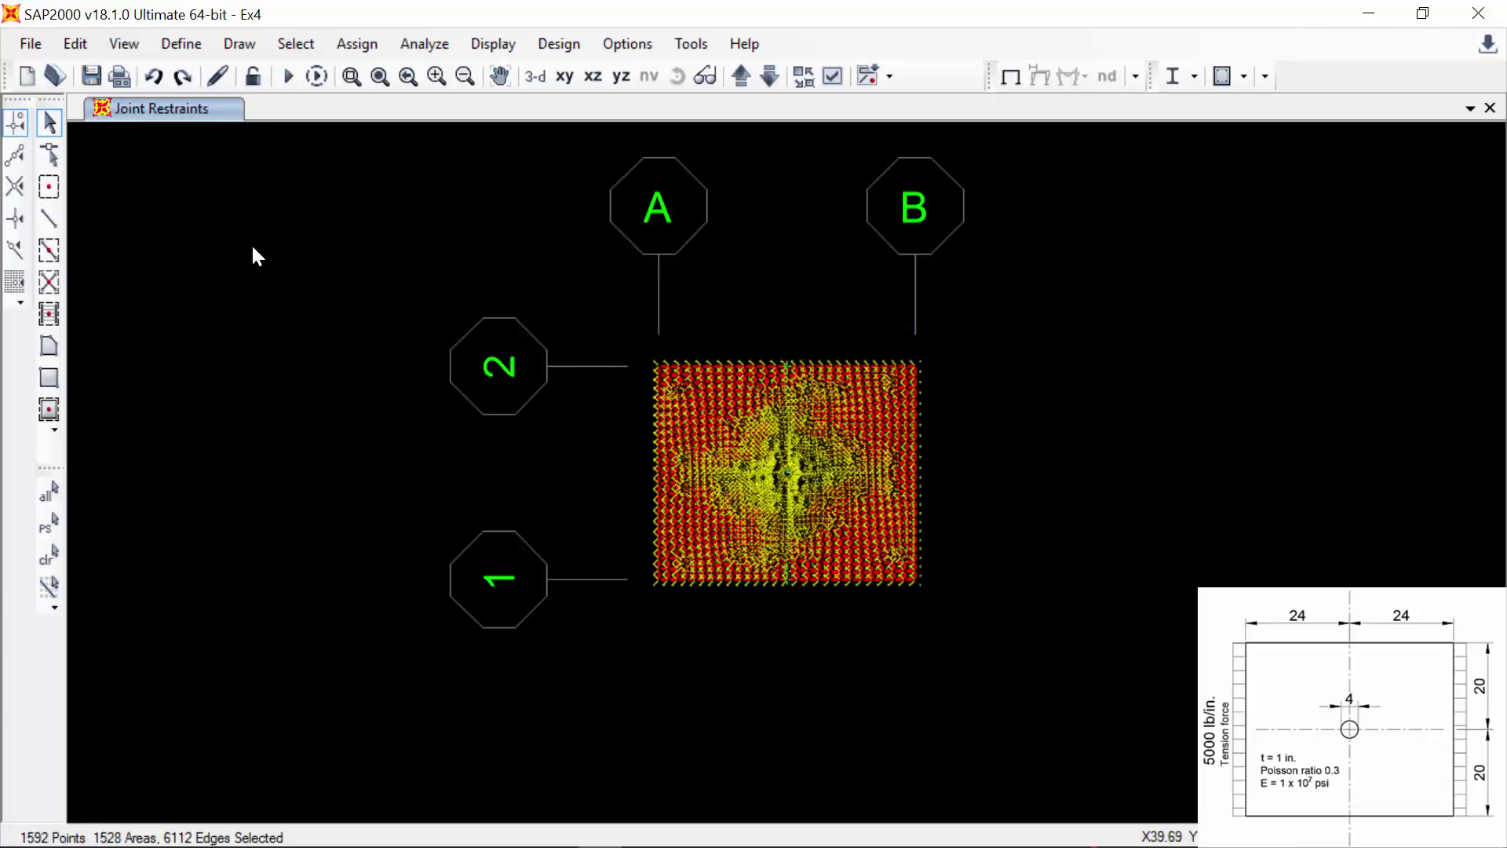
pyautogui.click(75, 43)
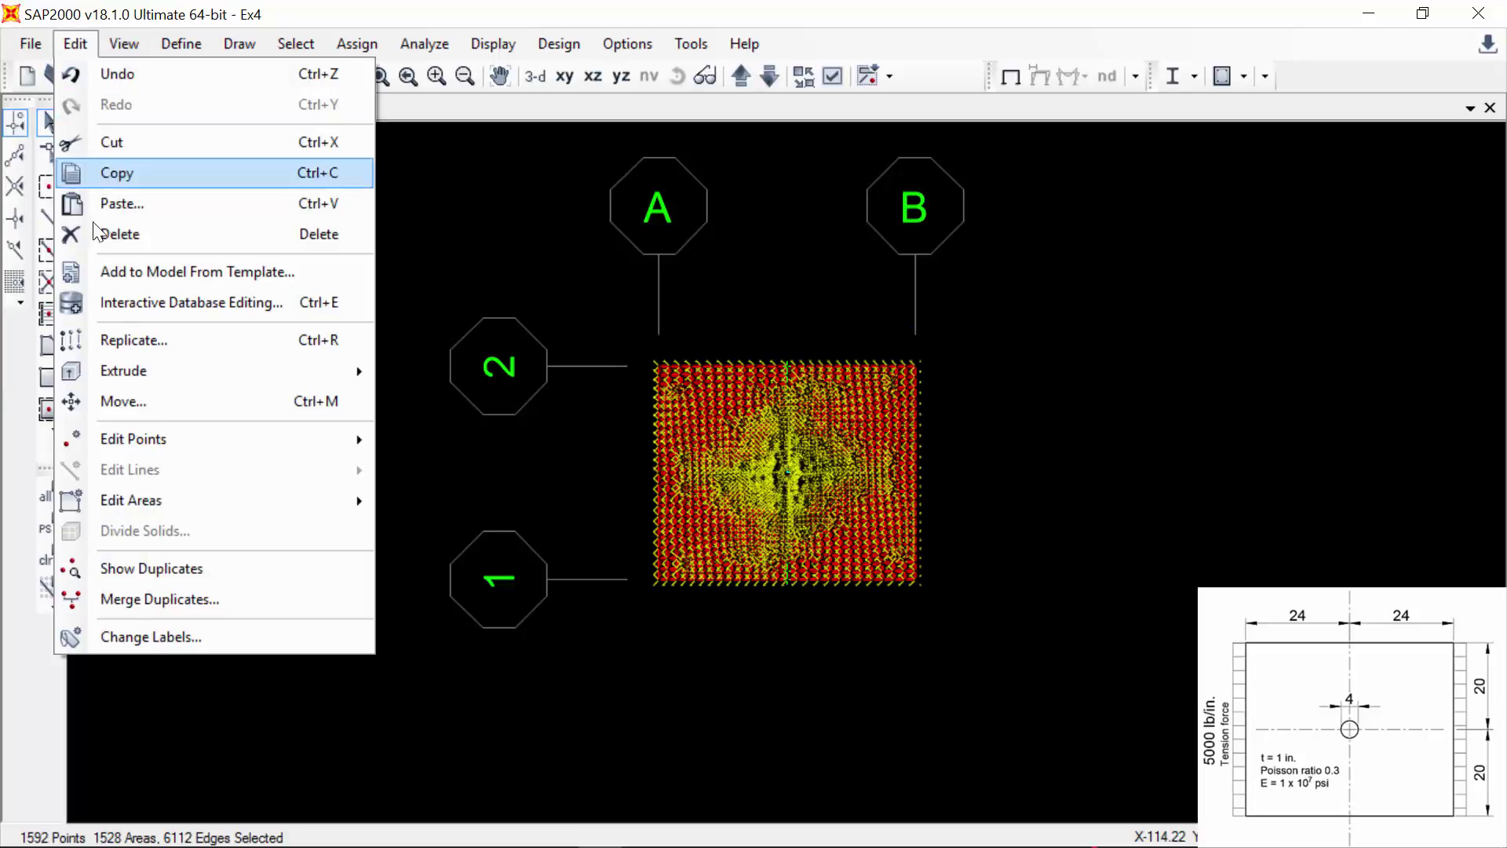
pyautogui.click(168, 340)
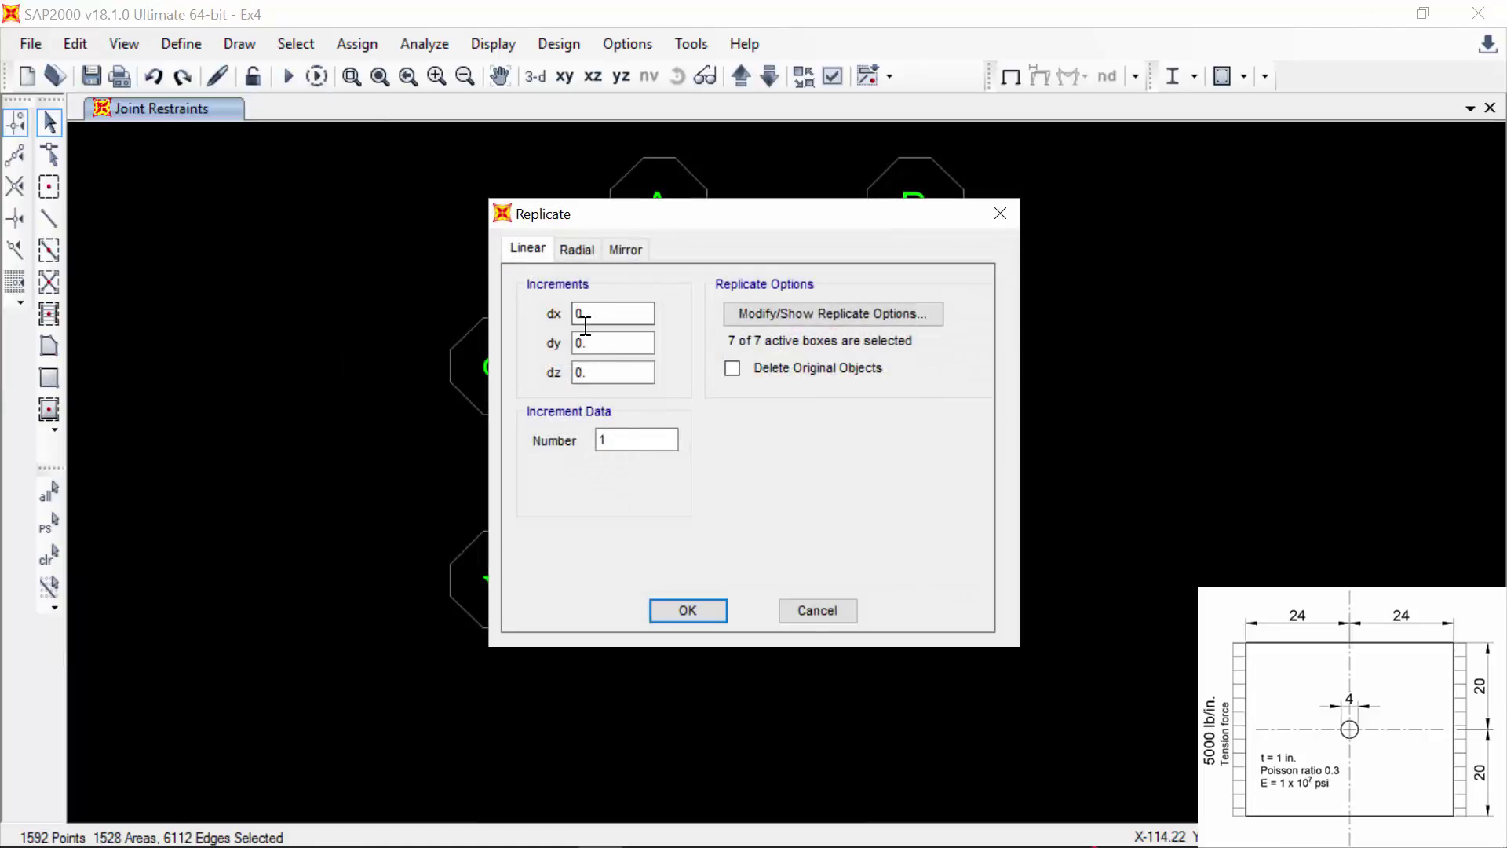
pyautogui.click(595, 313)
pyautogui.press('BackSpace')
pyautogui.press('BackSpace')
pyautogui.write('55')
pyautogui.click(676, 610)
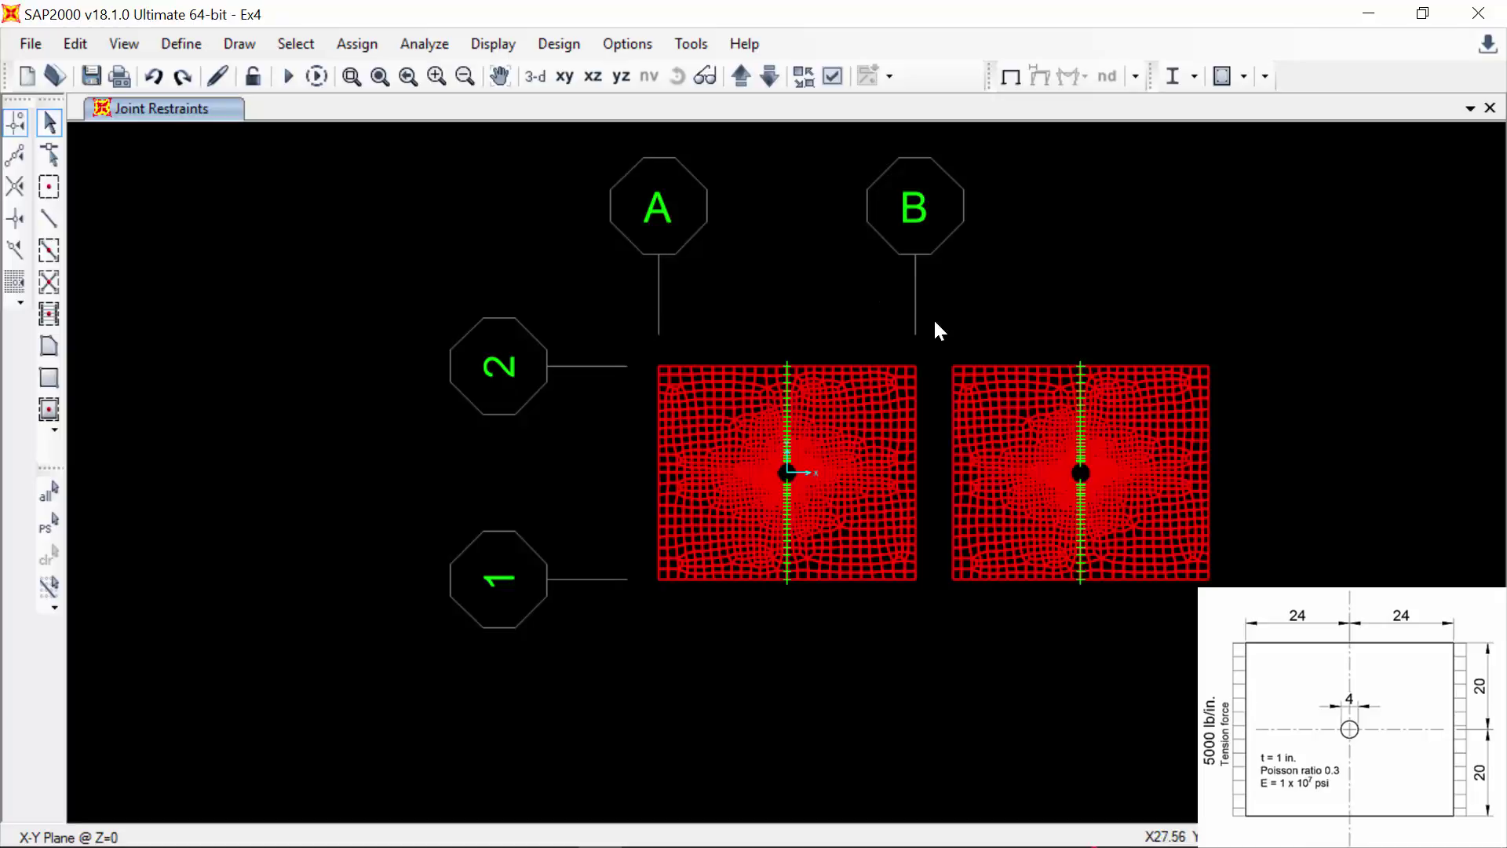
# - Select the right-edge elements of the original plate and apply a DEAD surface pressure of 5000 lb/in² on edge face 2
pyautogui.click(352, 77)
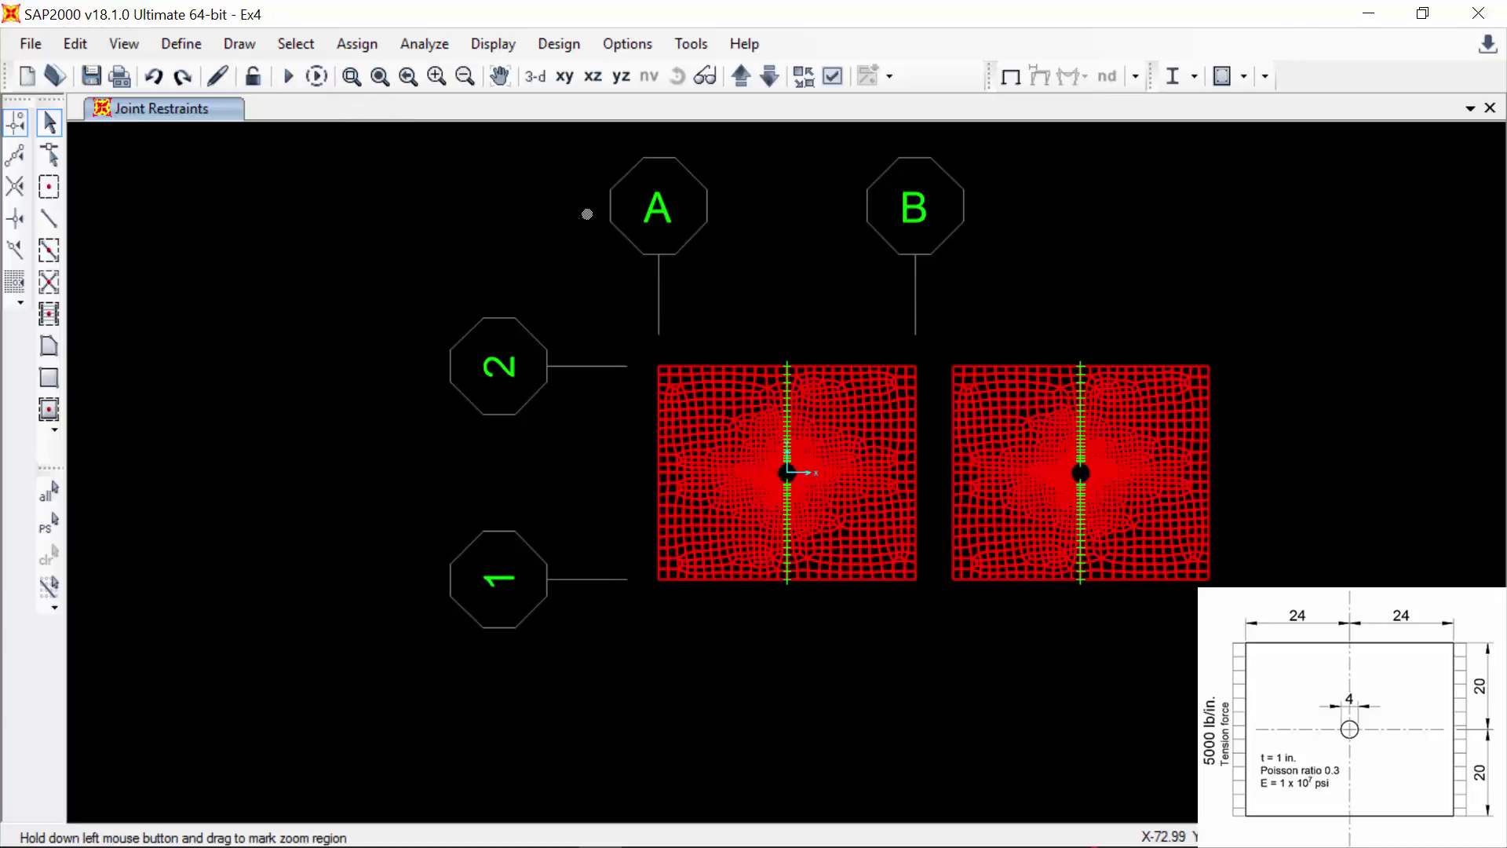
pyautogui.moveTo(924, 338); pyautogui.dragTo(900, 631)
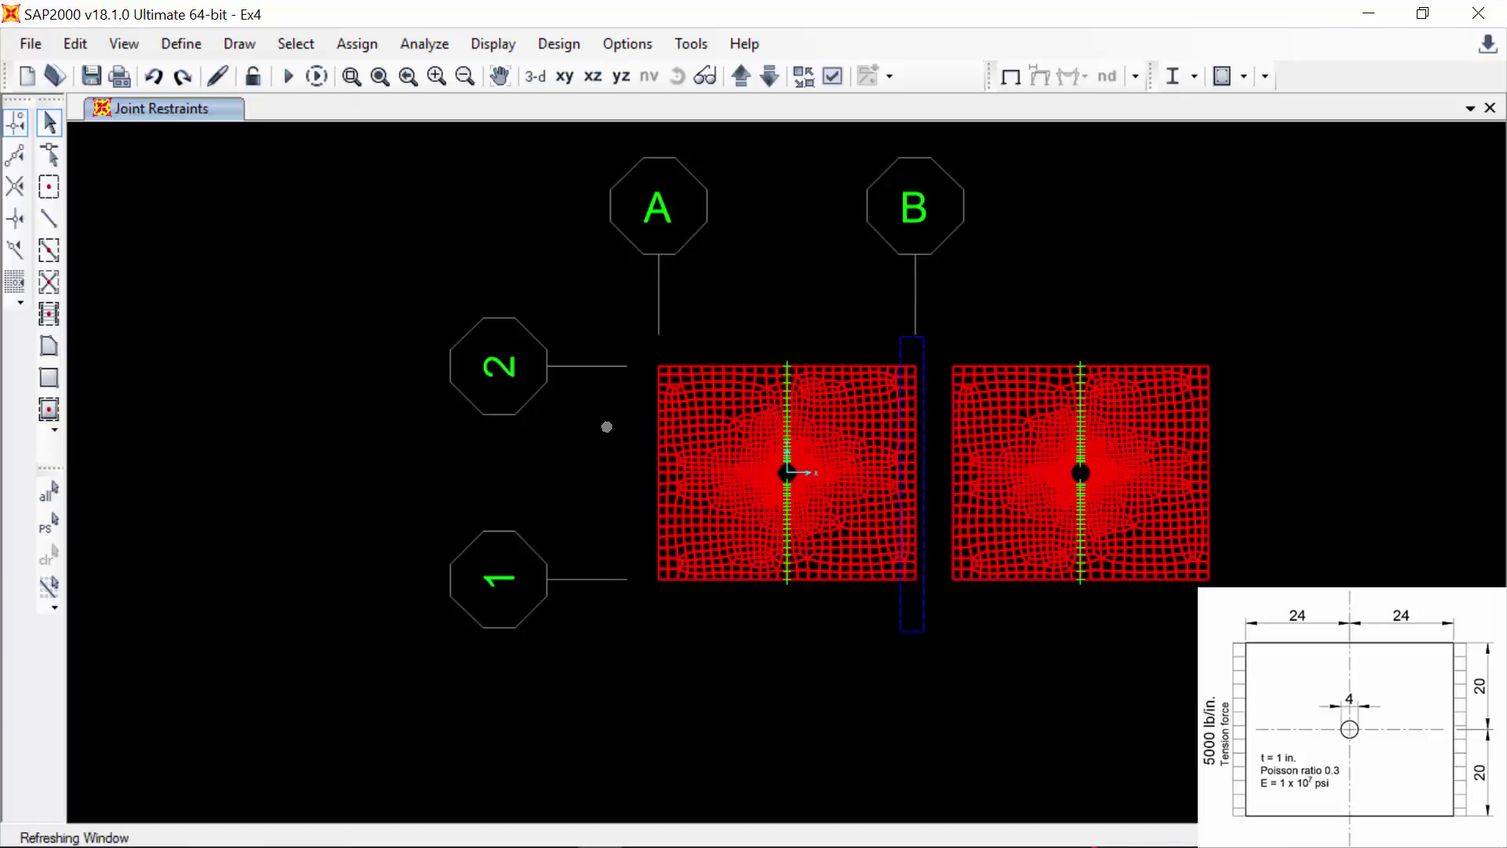
pyautogui.moveTo(823, 163); pyautogui.dragTo(788, 748)
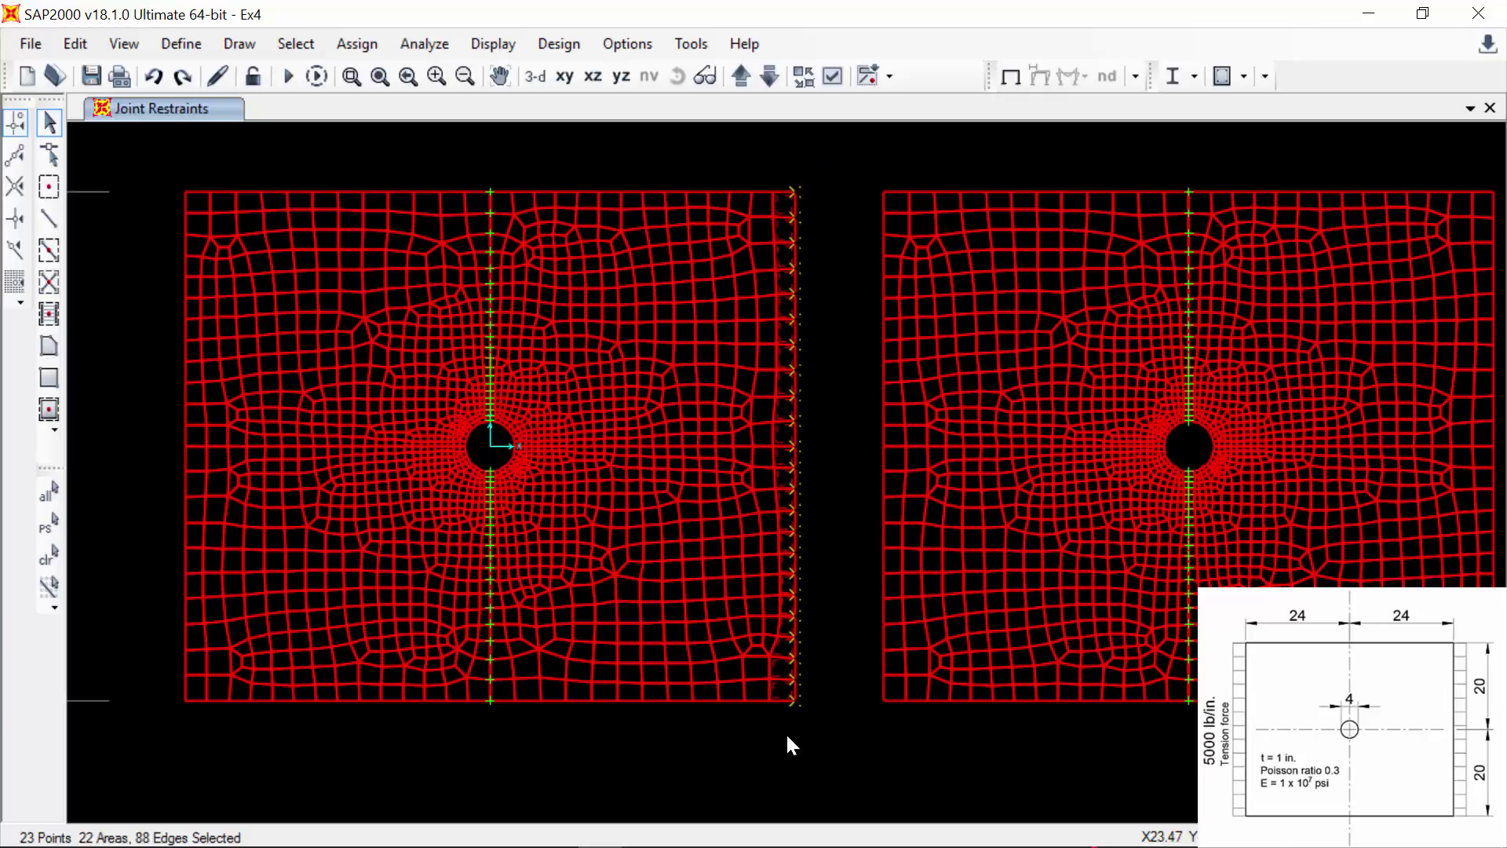
pyautogui.click(357, 43)
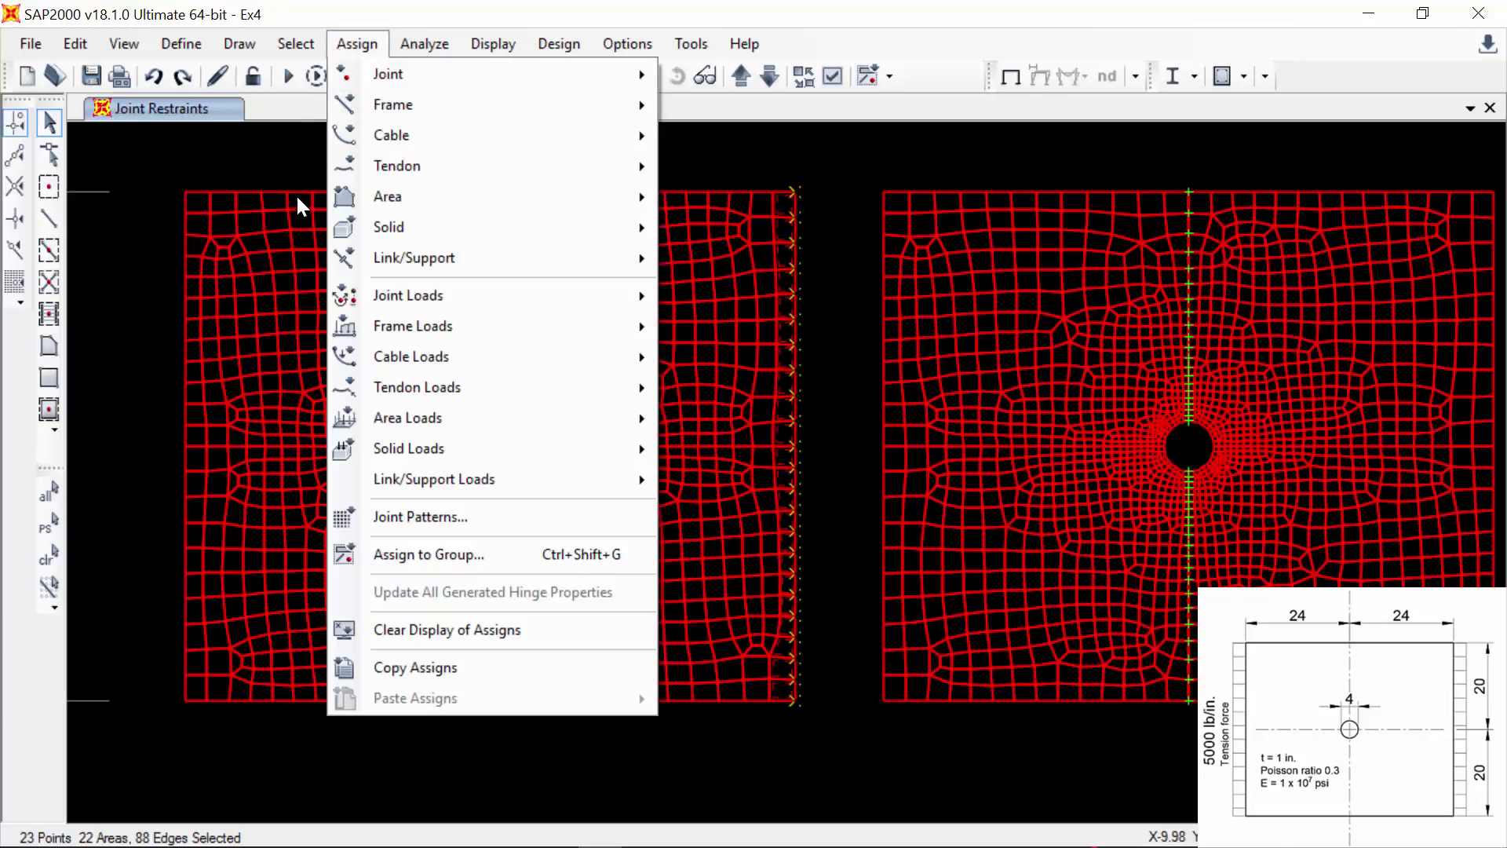
pyautogui.moveTo(473, 416)
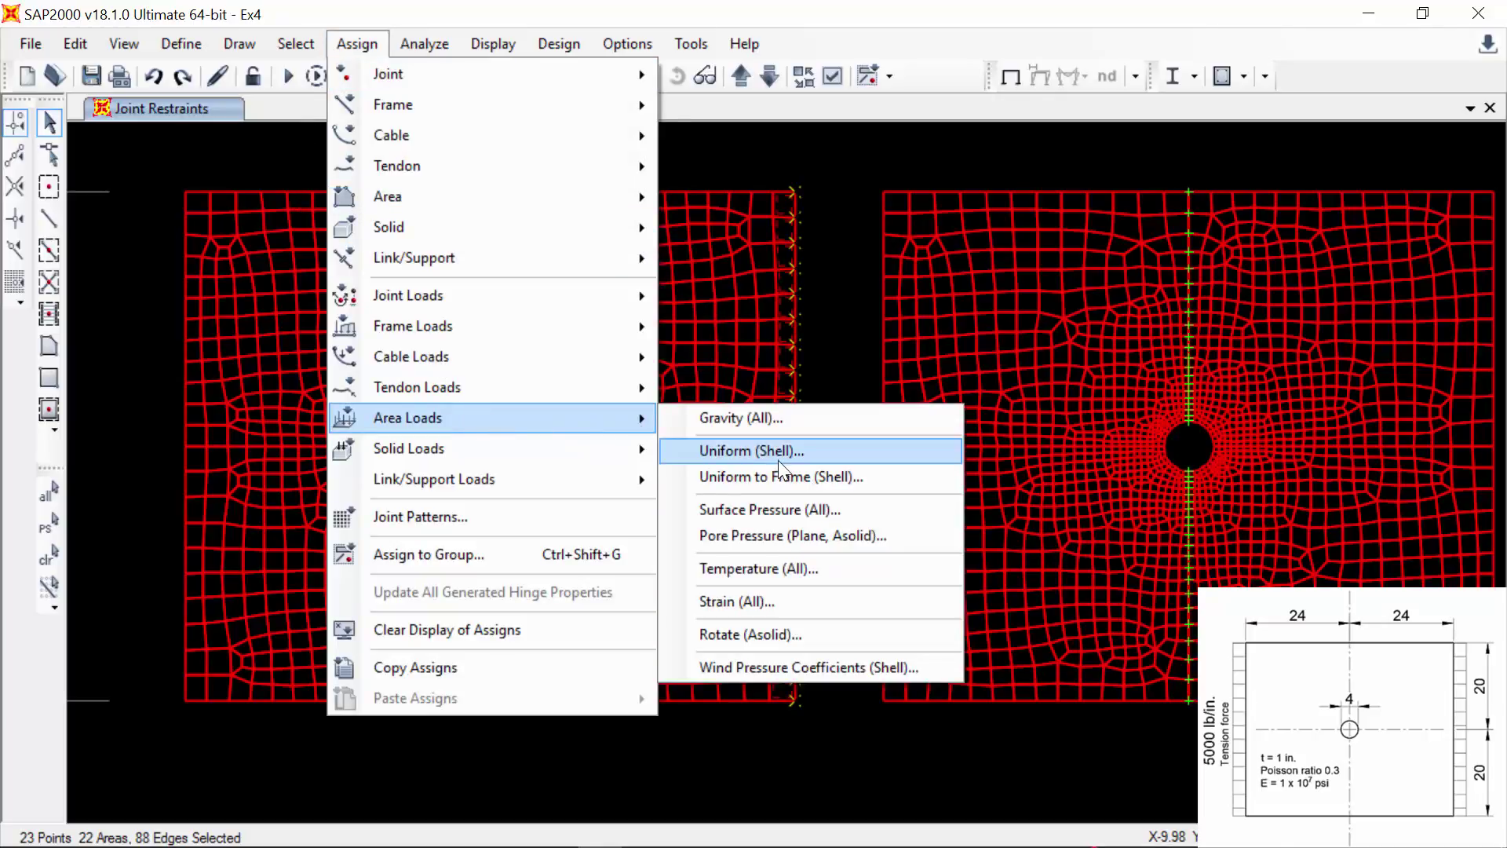
pyautogui.click(770, 510)
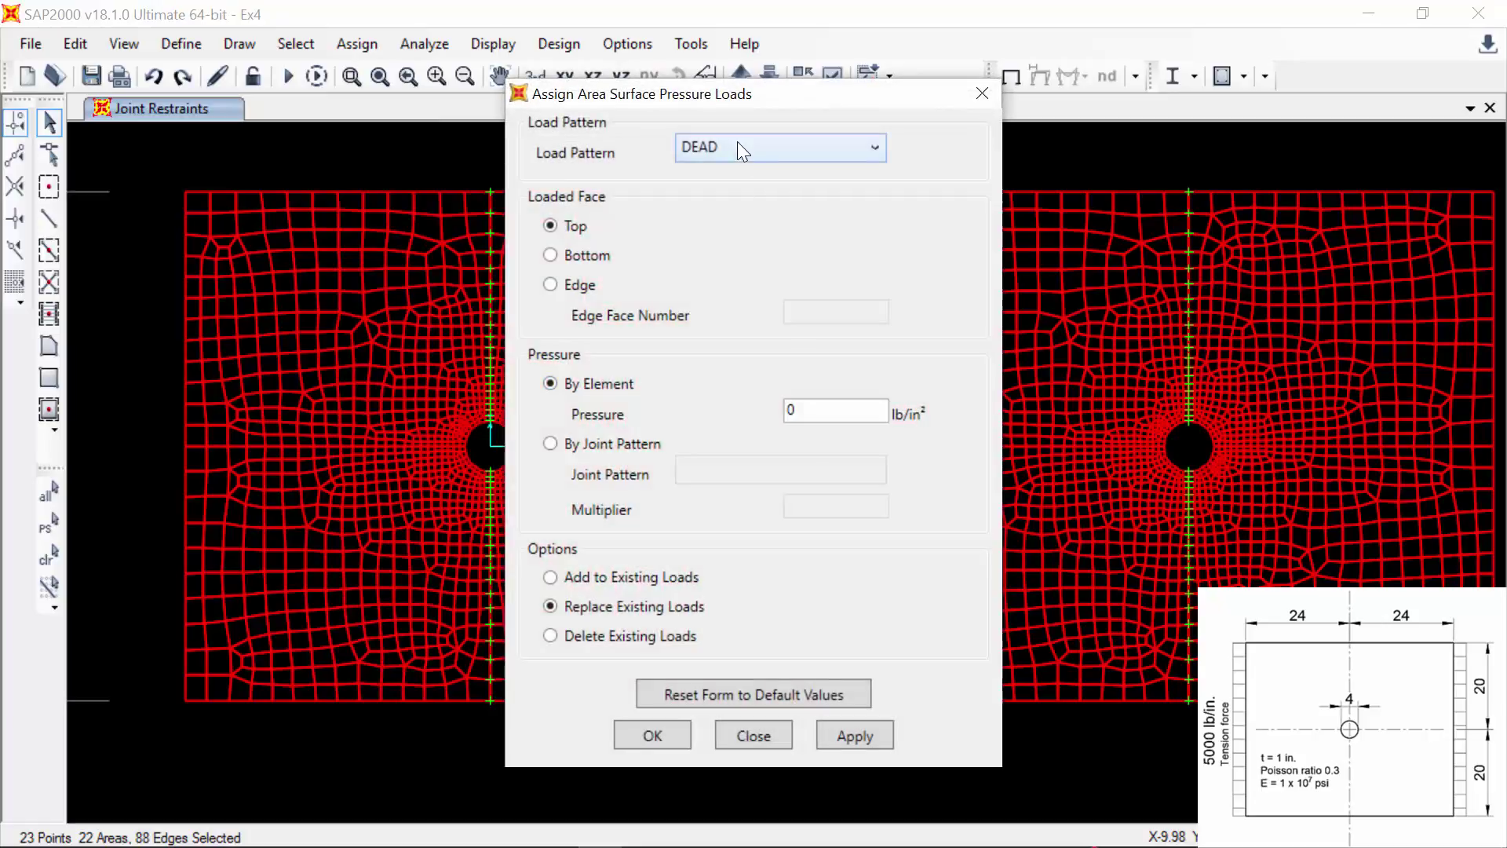
pyautogui.moveTo(745, 100); pyautogui.dragTo(1114, 94)
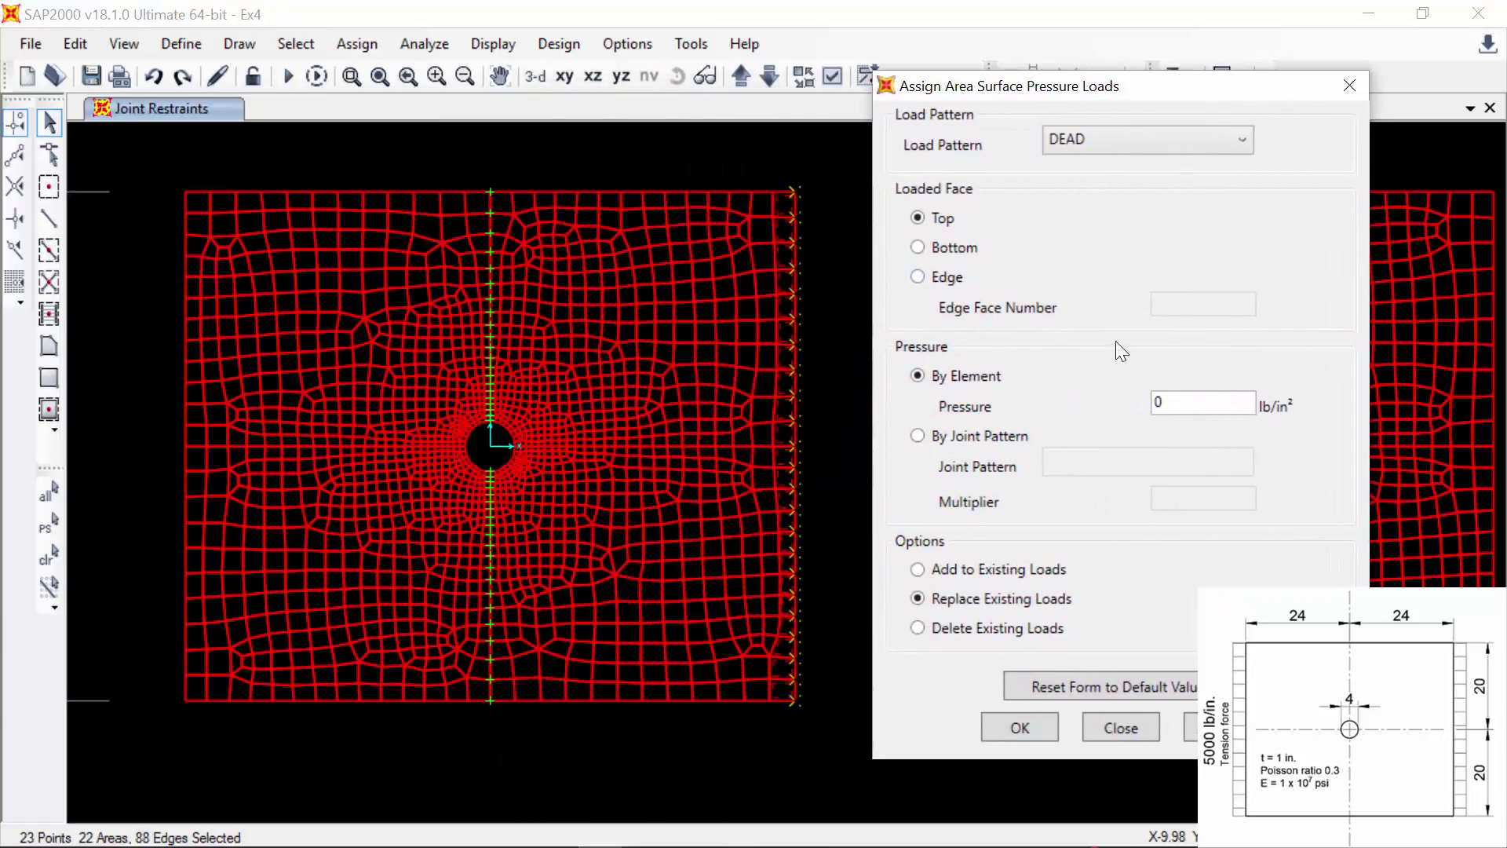
pyautogui.doubleClick(1167, 403)
pyautogui.write('5000')
pyautogui.click(948, 279)
pyautogui.press('Tab')
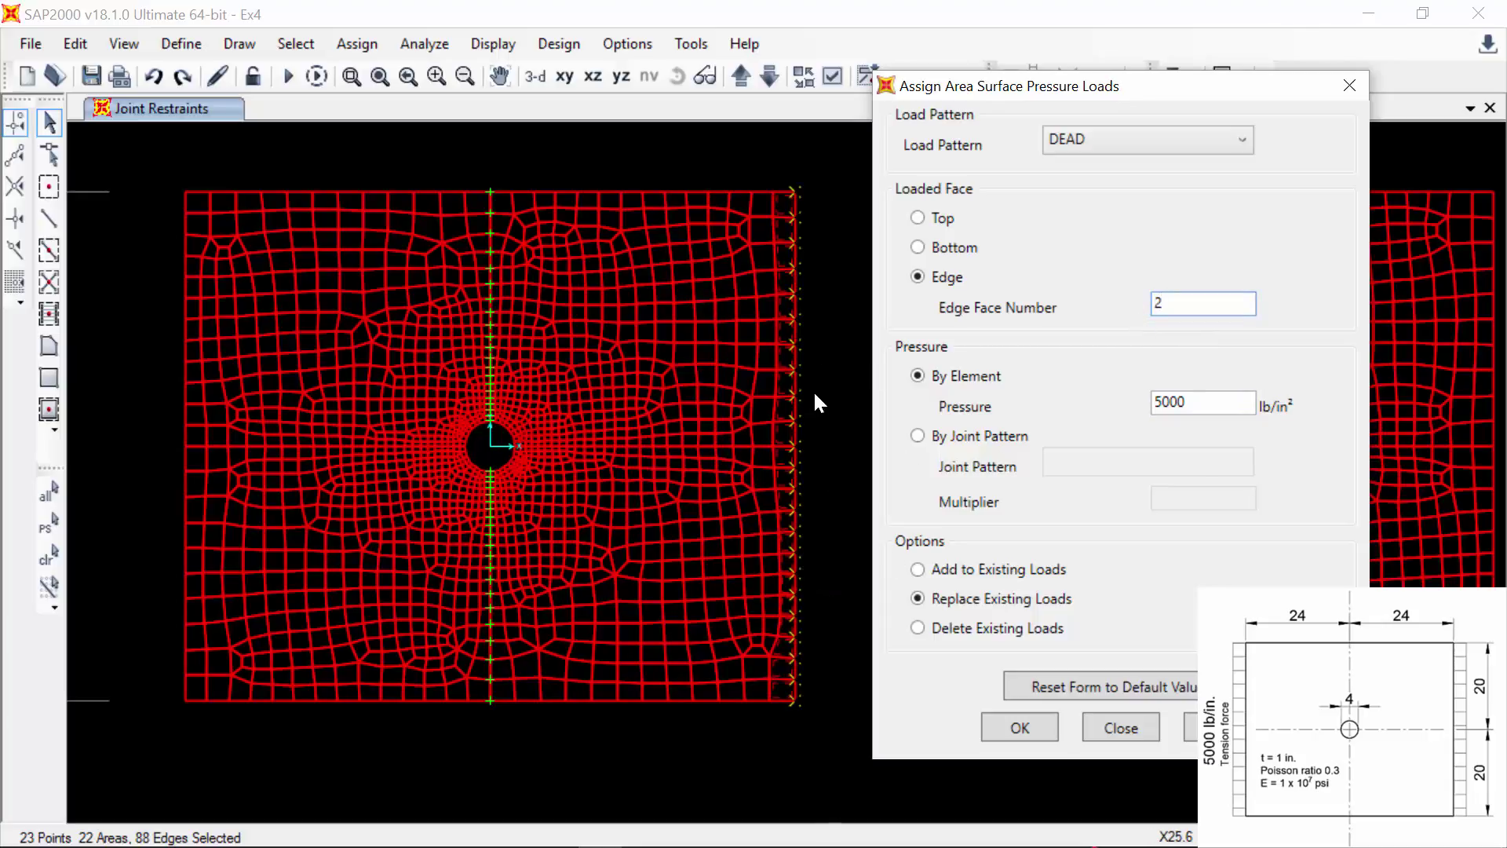
pyautogui.click(1187, 728)
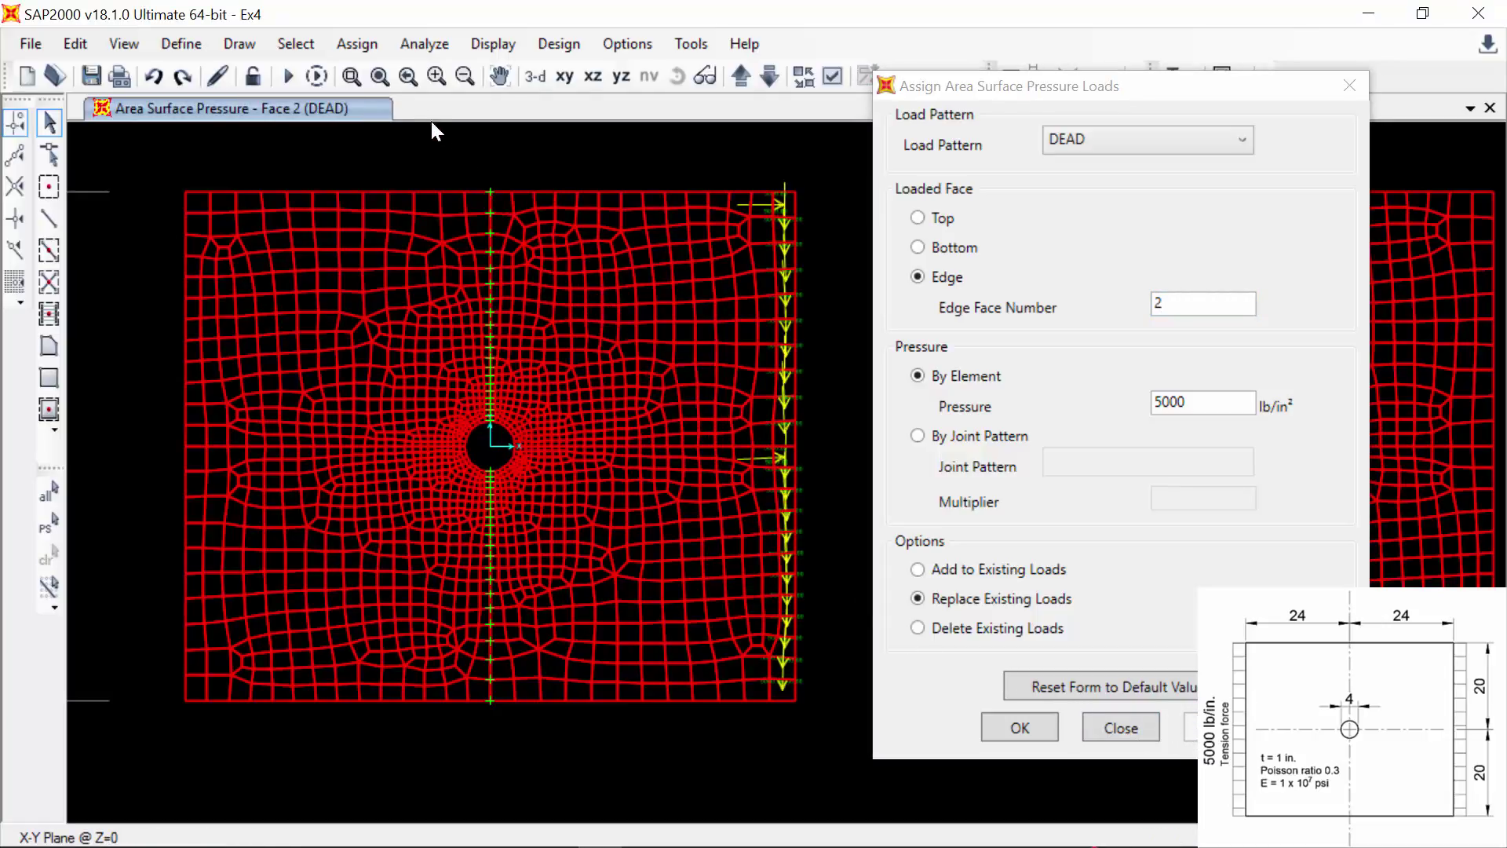
# - Restore the previous selection of right-edge elements and apply the 5000 lb/in² DEAD surface pressure on edge face 3
pyautogui.click(350, 76)
pyautogui.moveTo(267, 306); pyautogui.dragTo(824, 707)
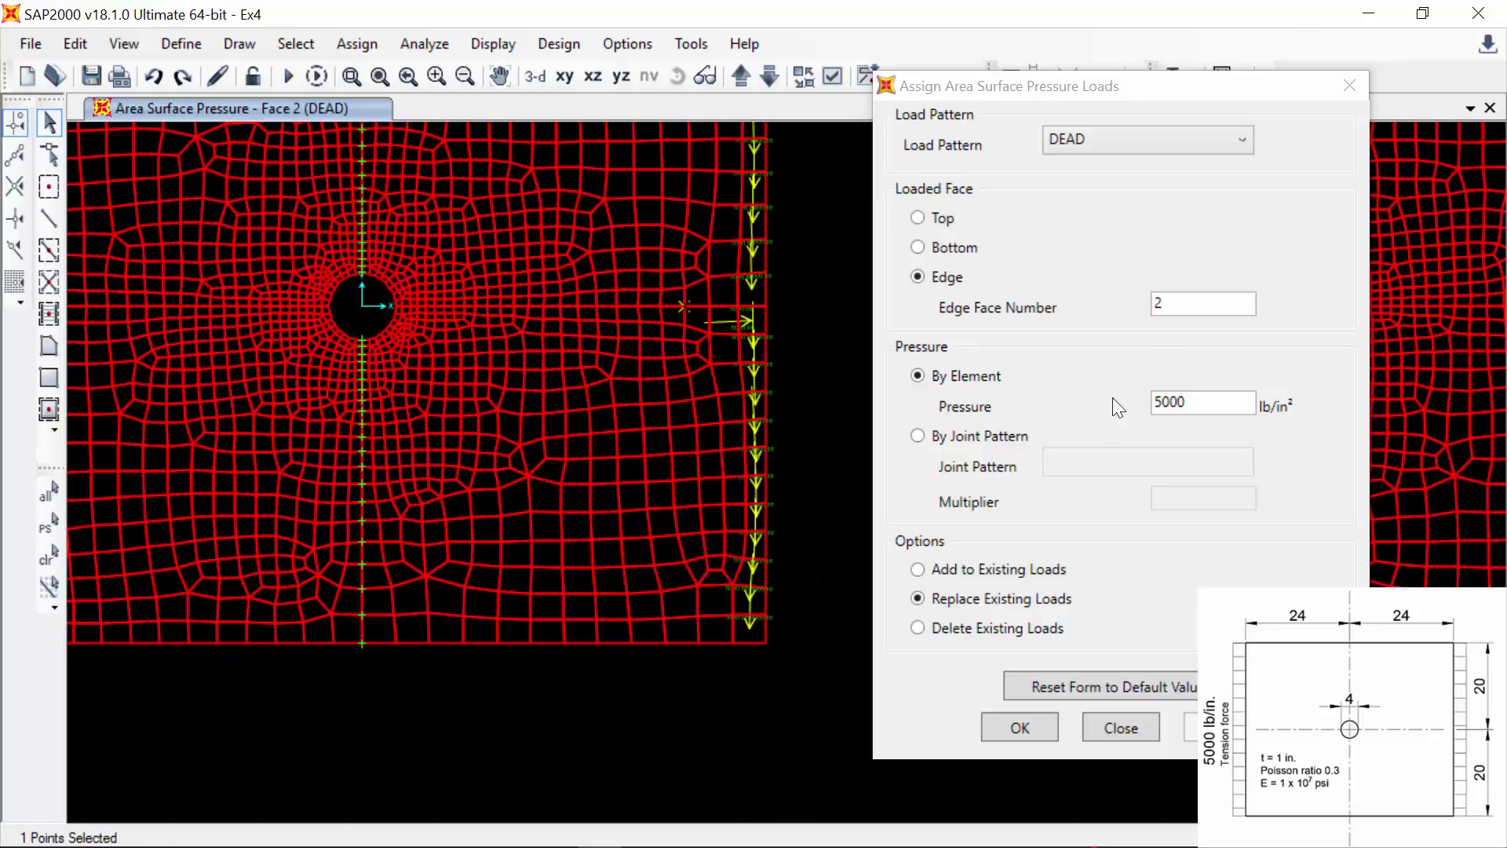
pyautogui.doubleClick(1181, 309)
pyautogui.write('3')
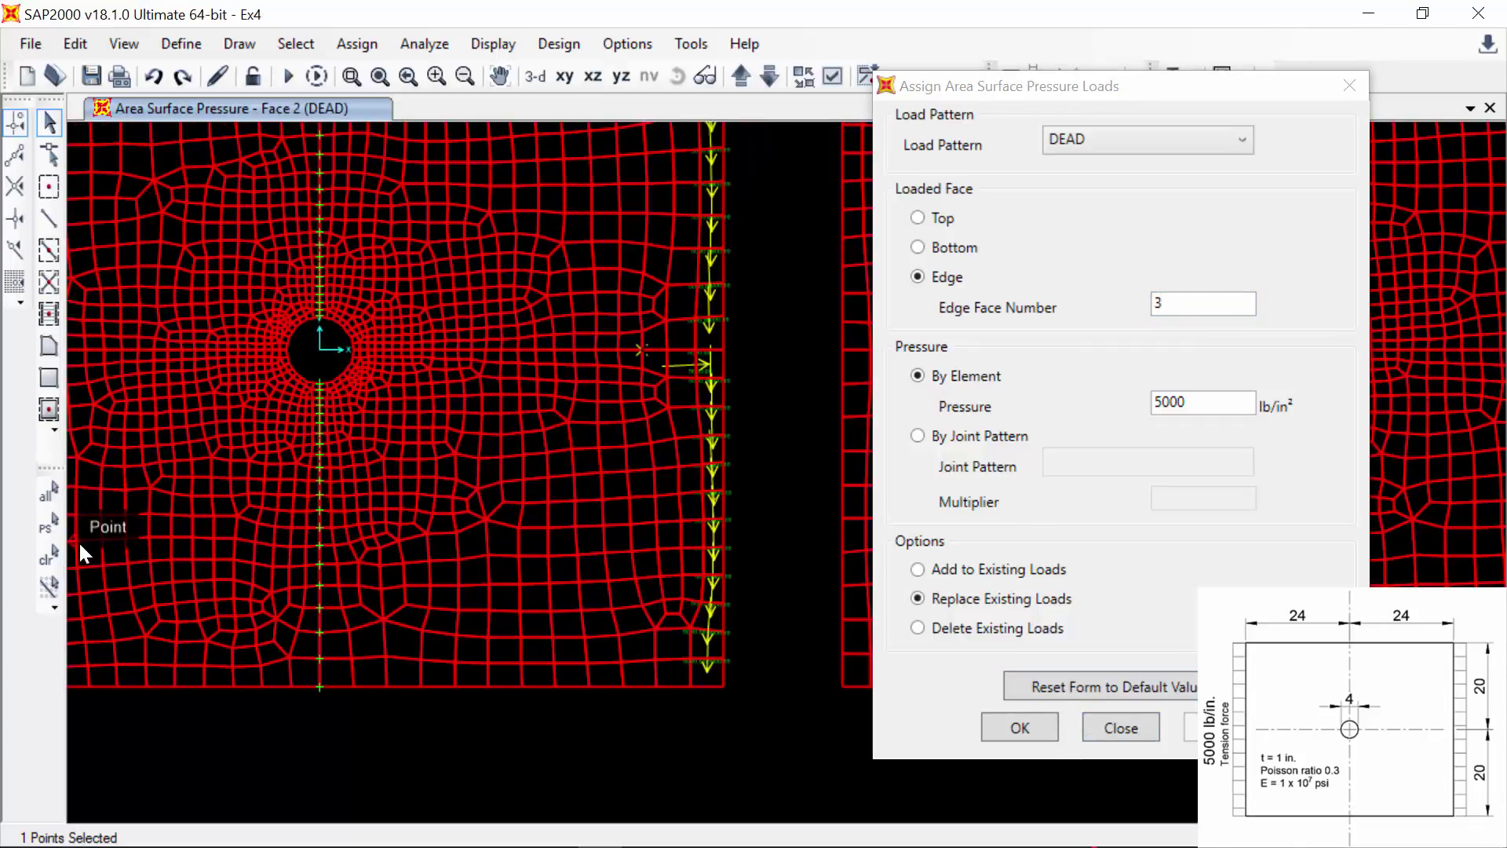
pyautogui.click(50, 527)
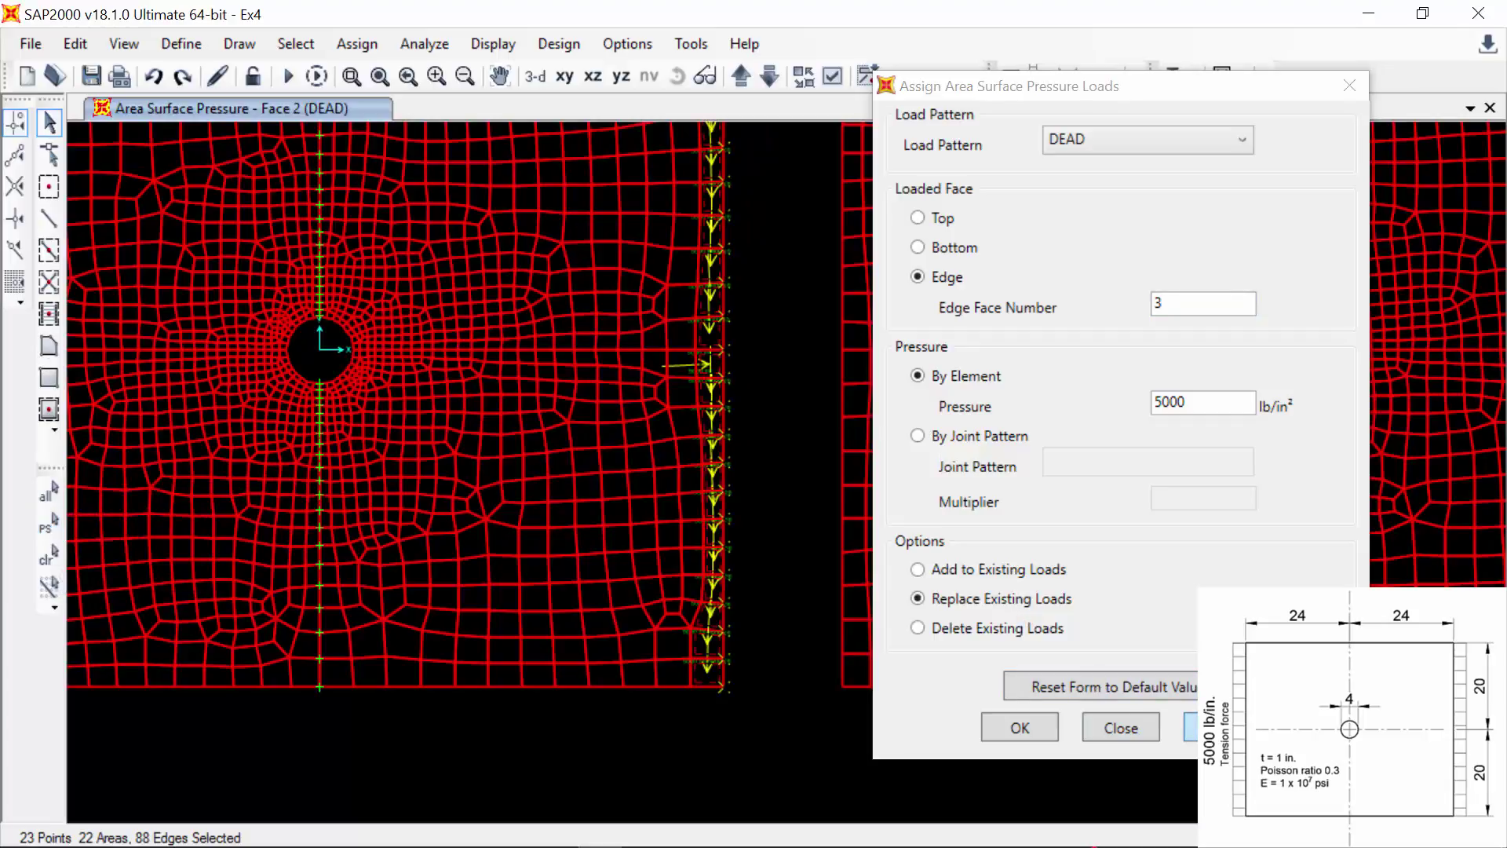
pyautogui.click(1205, 728)
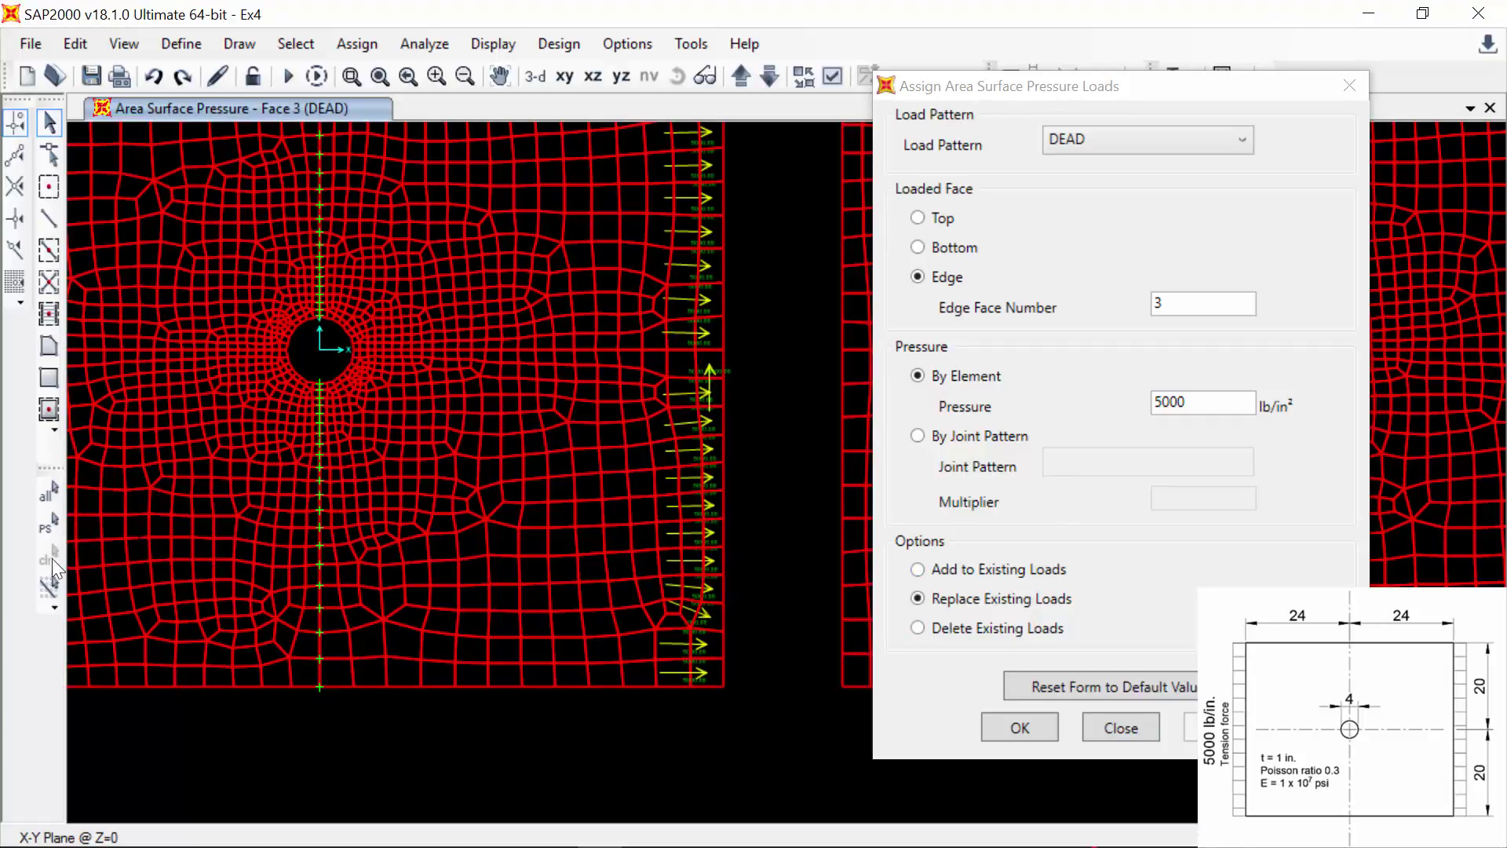
# - Reselect the same right-edge elements and apply the 5000 lb/in² DEAD surface pressure on edge face 4
pyautogui.click(47, 534)
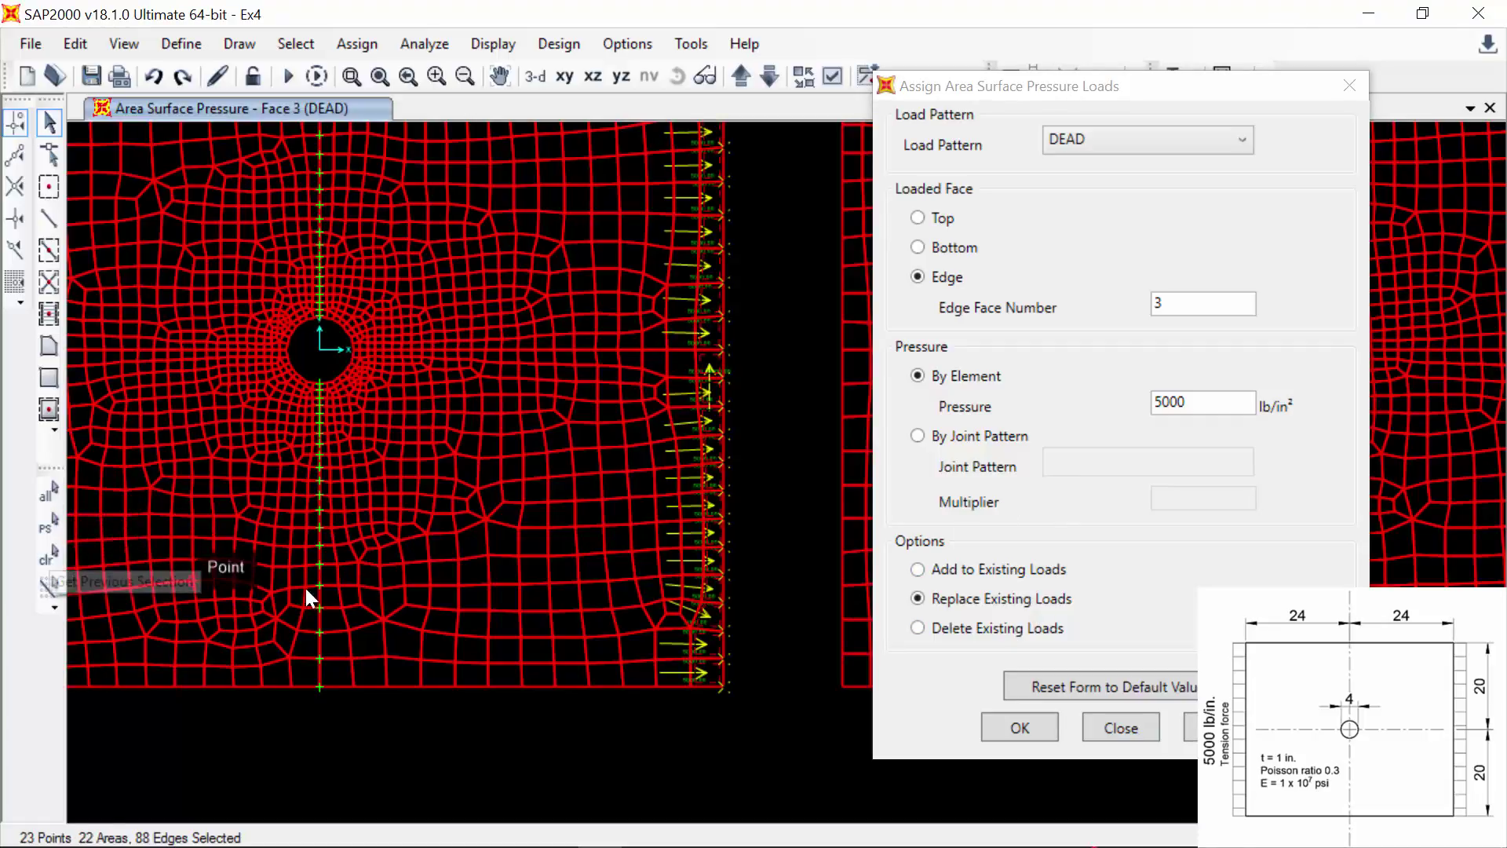
pyautogui.click(1172, 304)
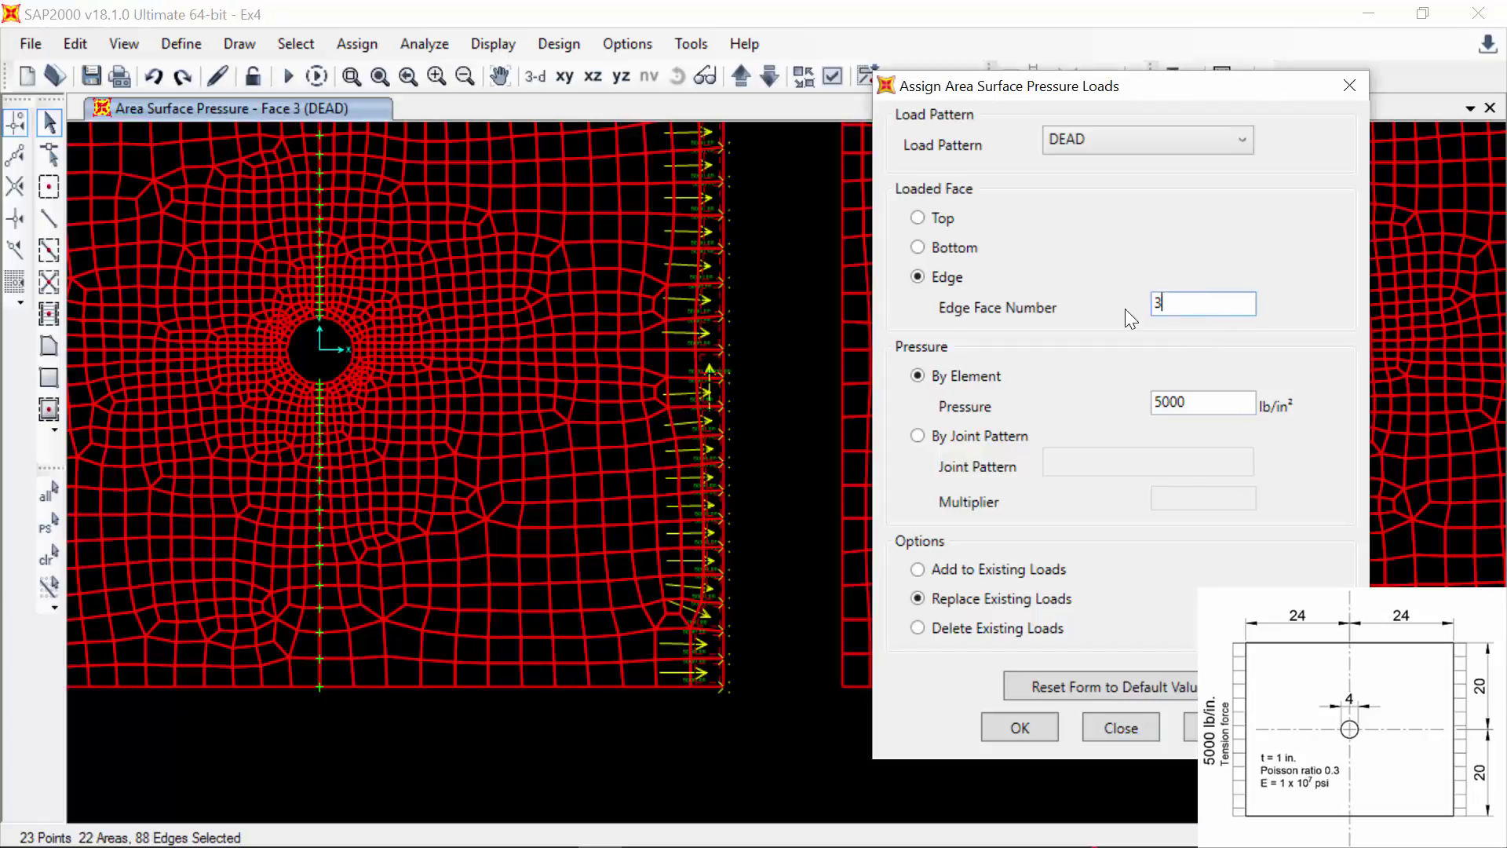
pyautogui.write('4')
pyautogui.click(1191, 728)
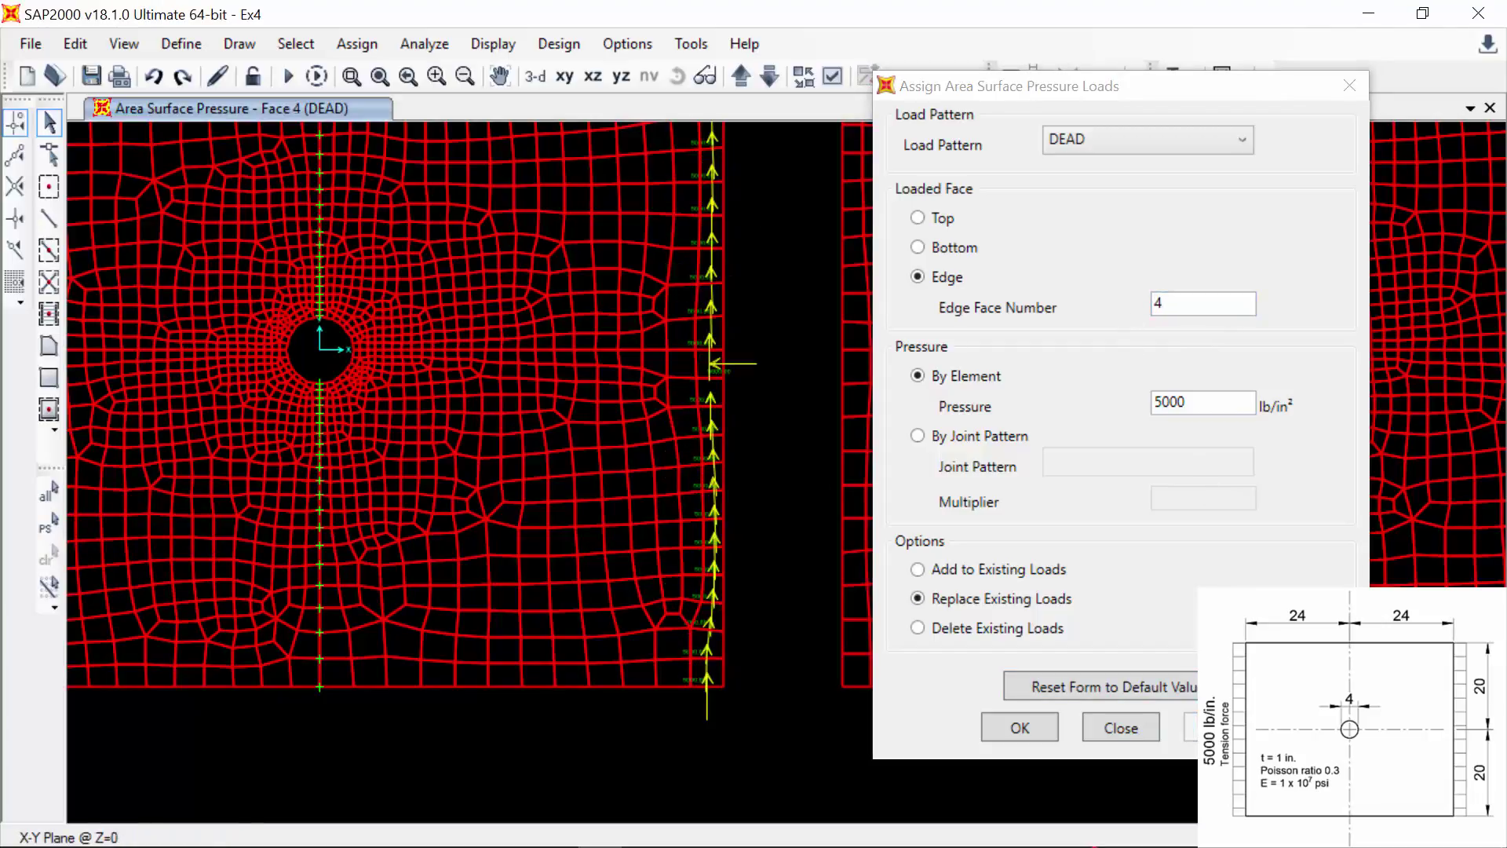
# - Restore the previous selection of right-edge elements and apply the 5000 lb/in² DEAD surface pressure on edge face 1
pyautogui.click(43, 522)
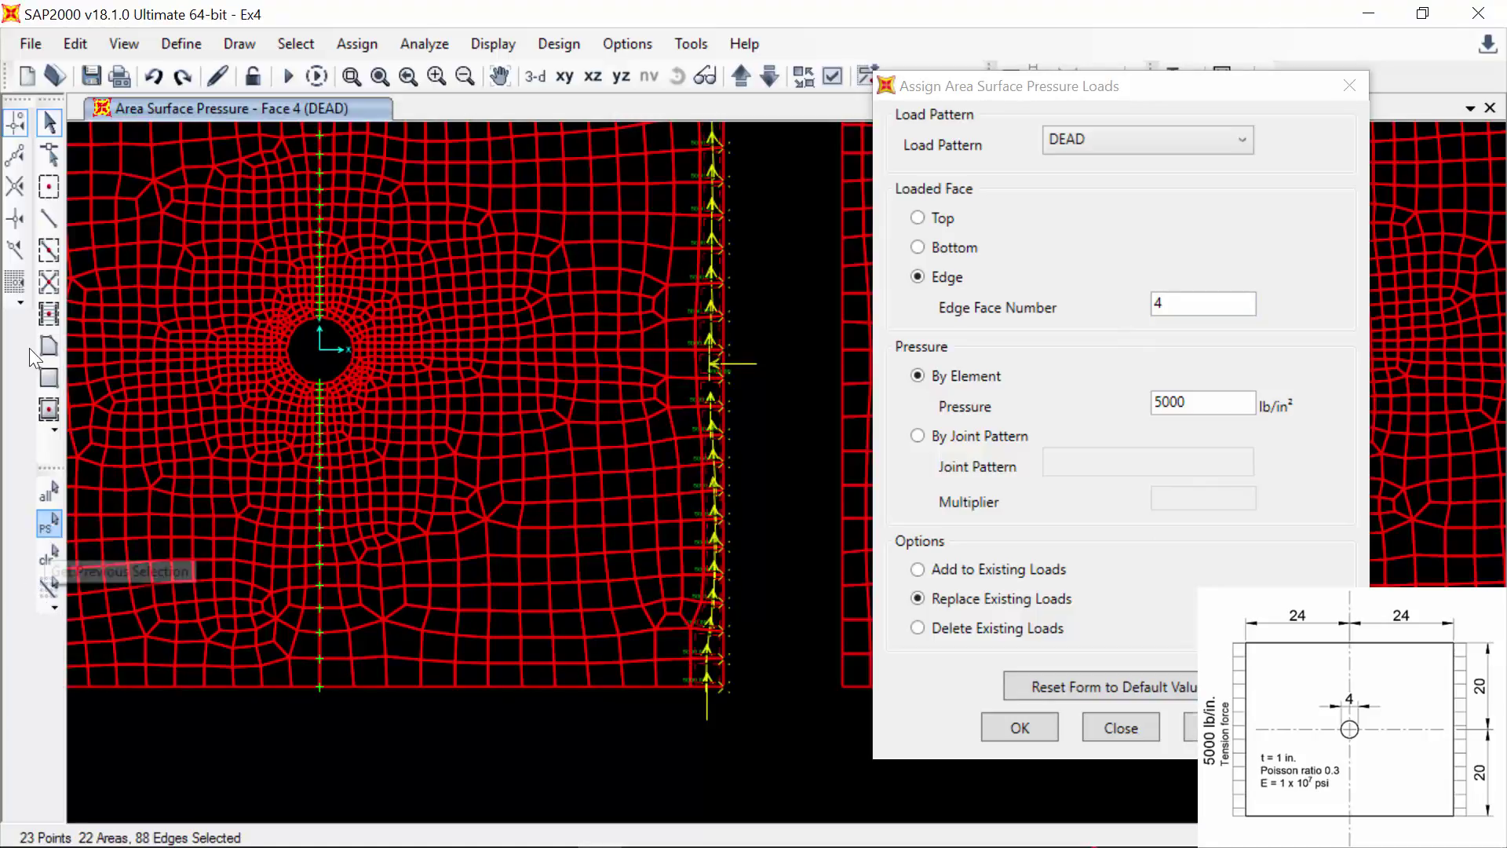
pyautogui.click(1168, 302)
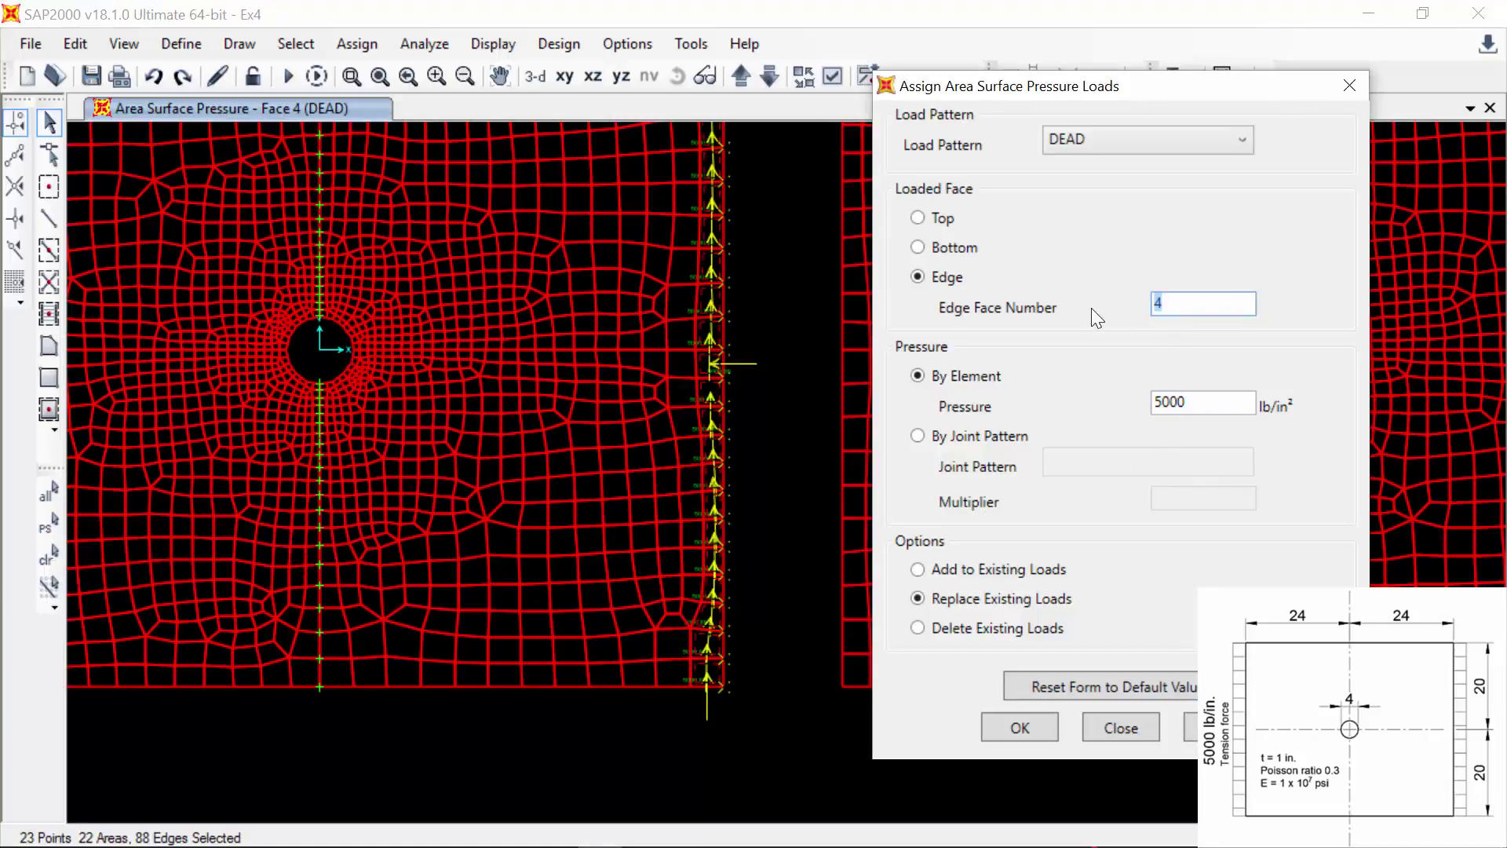
pyautogui.press('BackSpace')
pyautogui.write('1')
pyautogui.click(1192, 728)
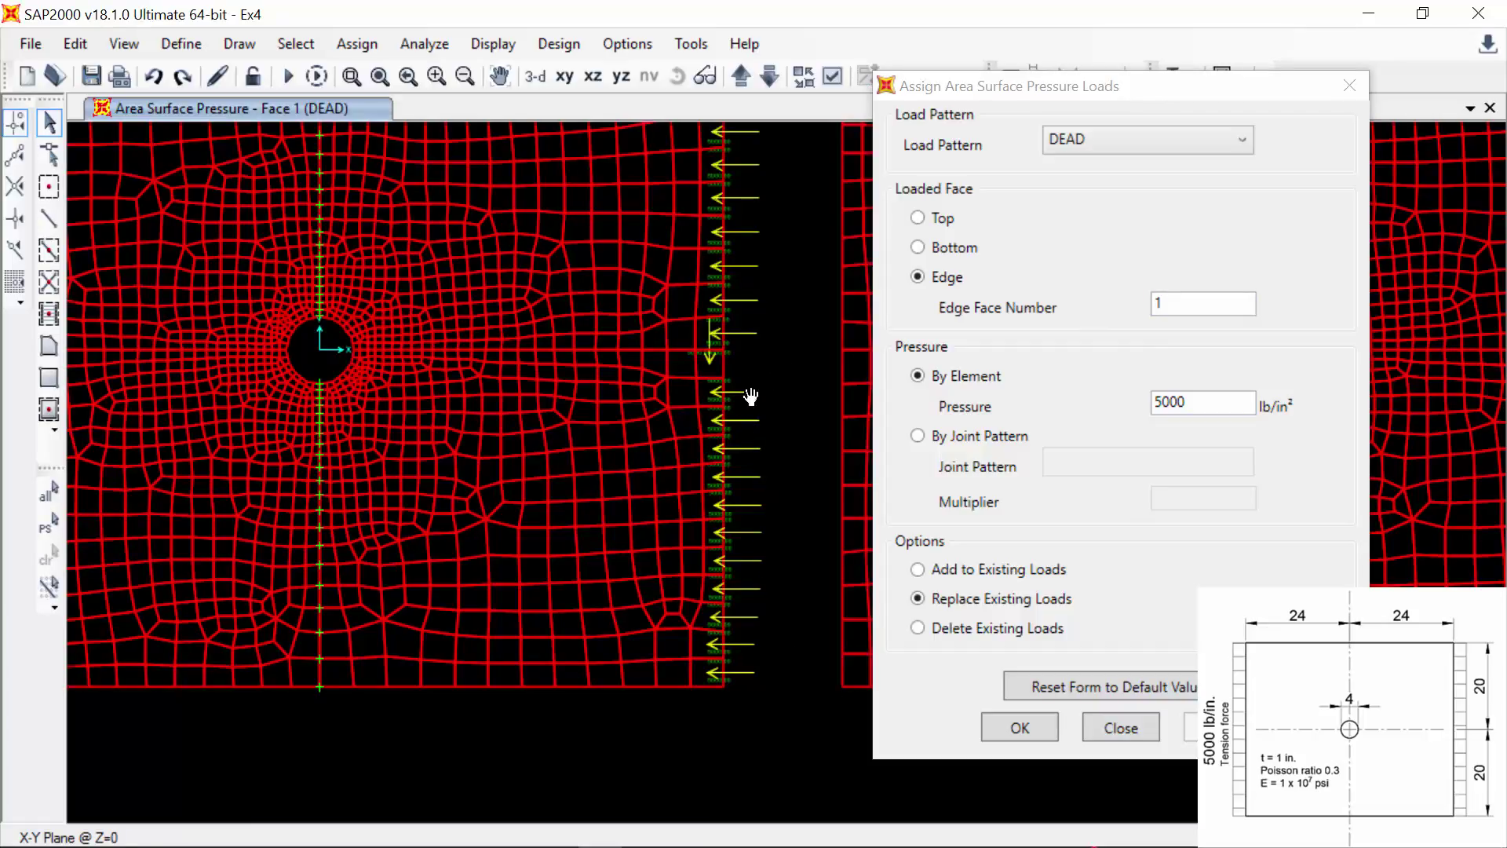
# - Select the two misoriented right-edge elements, near mid-height and at the upper corner, and apply the 5000 lb/in² DEAD pressure on edge face 4
pyautogui.moveTo(754, 397); pyautogui.dragTo(744, 539, button='middle')
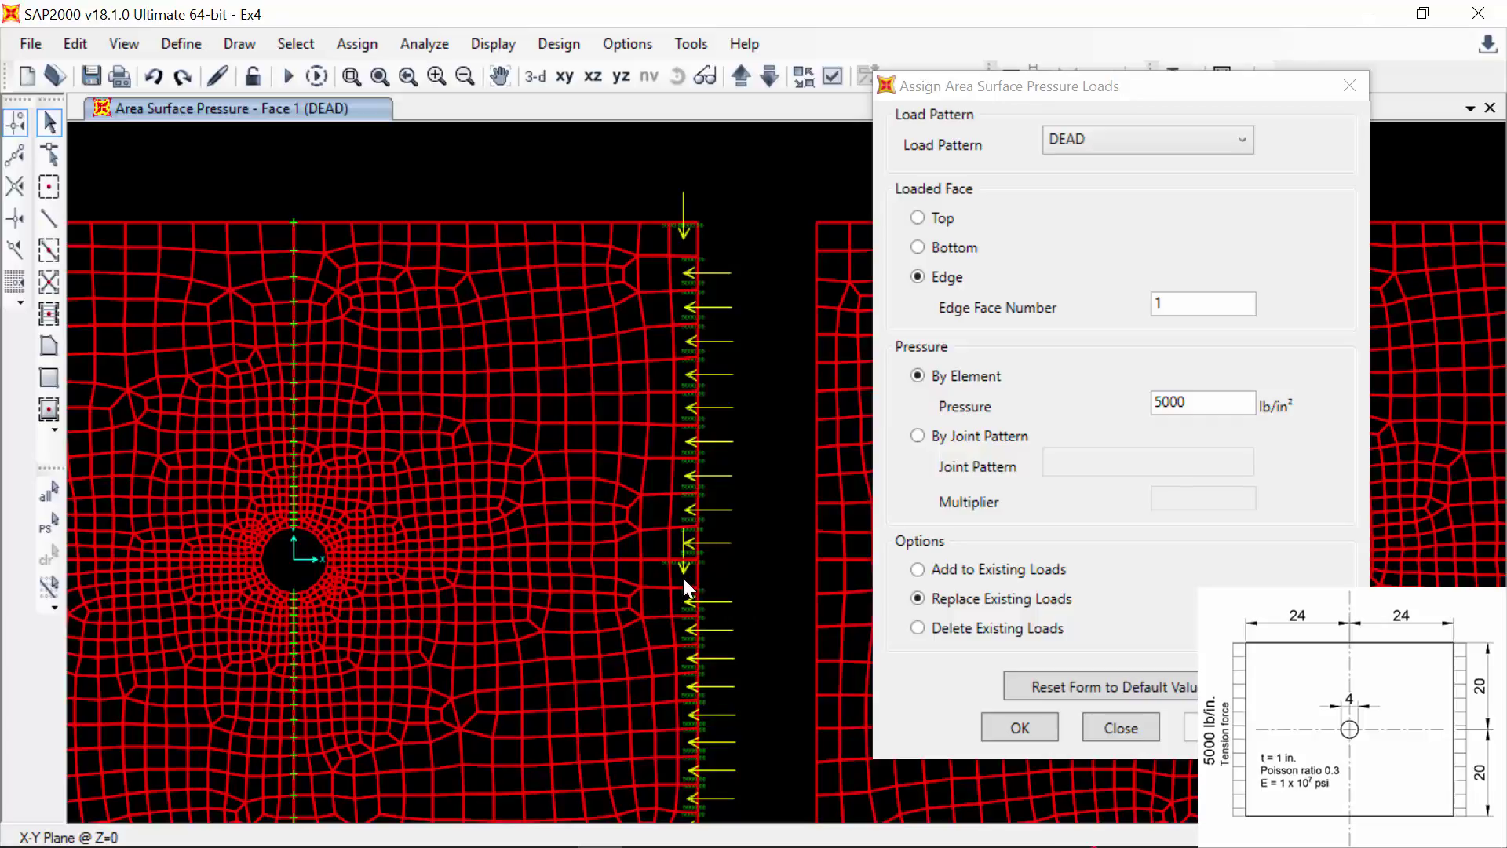
pyautogui.click(682, 502)
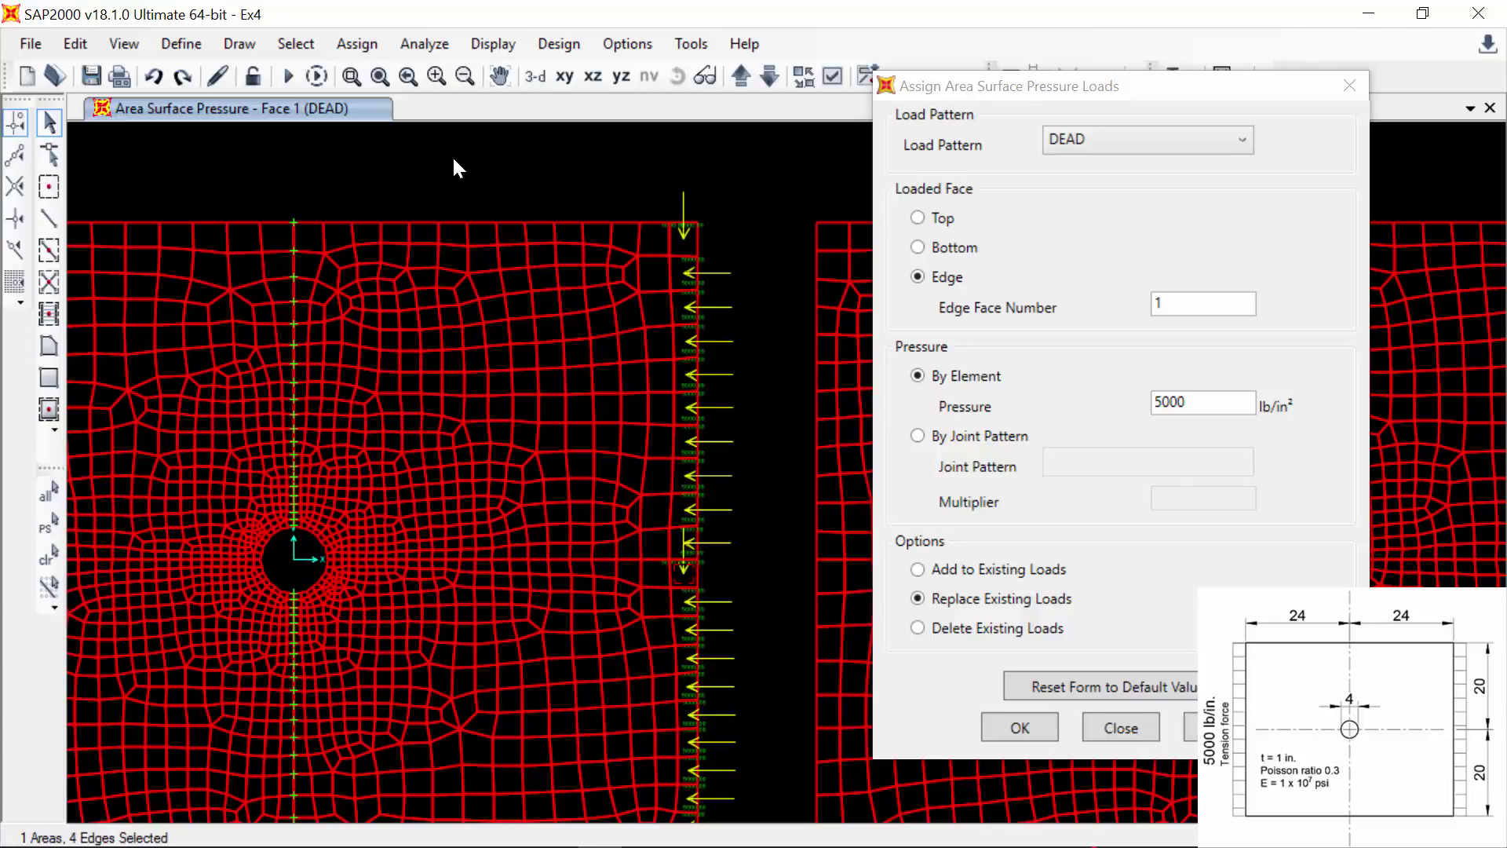
pyautogui.click(686, 251)
pyautogui.doubleClick(1160, 304)
pyautogui.write('4')
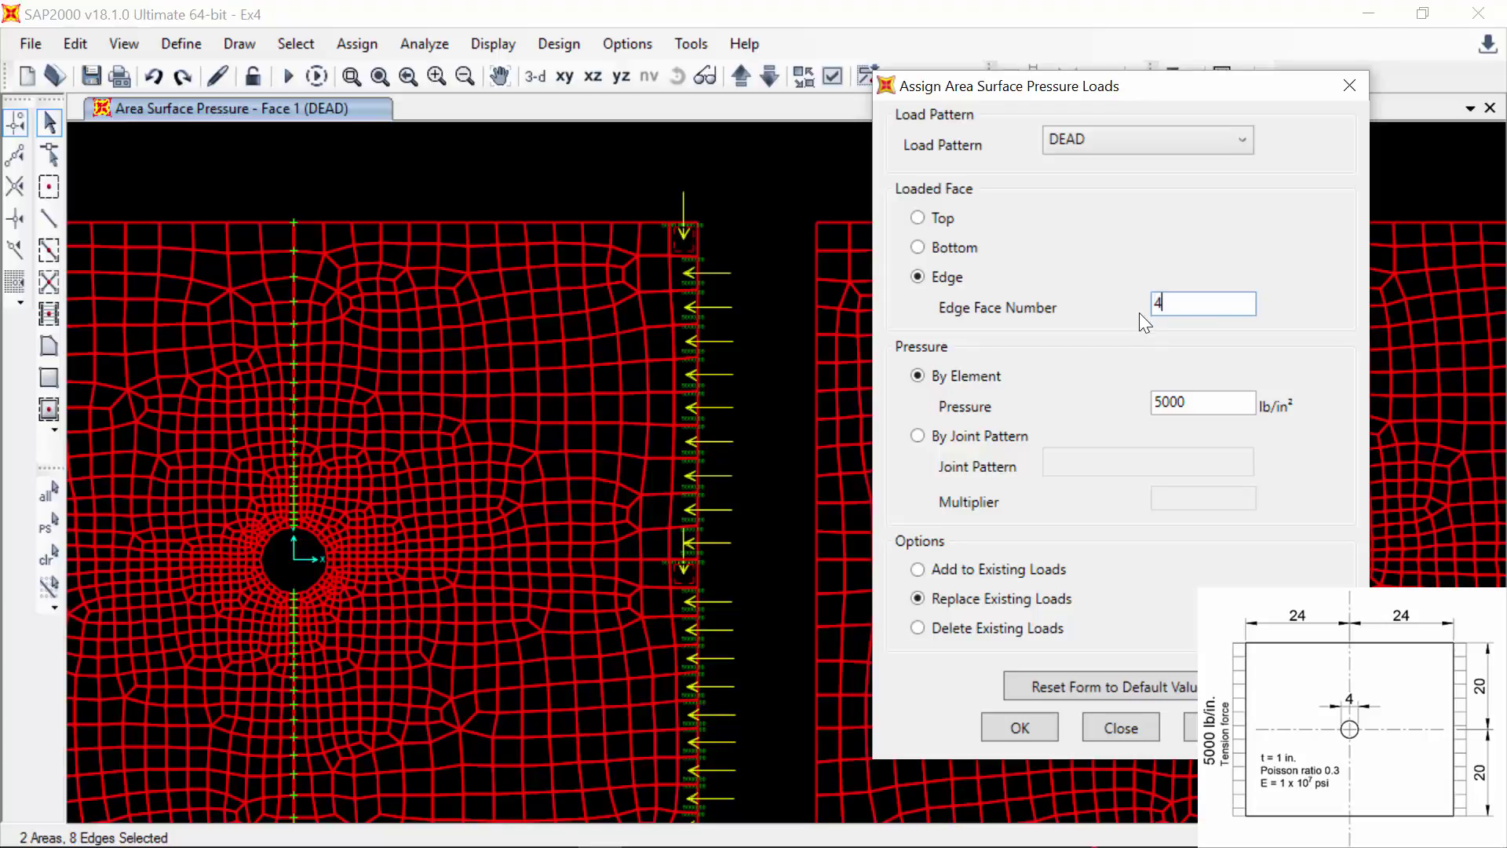
pyautogui.click(1195, 728)
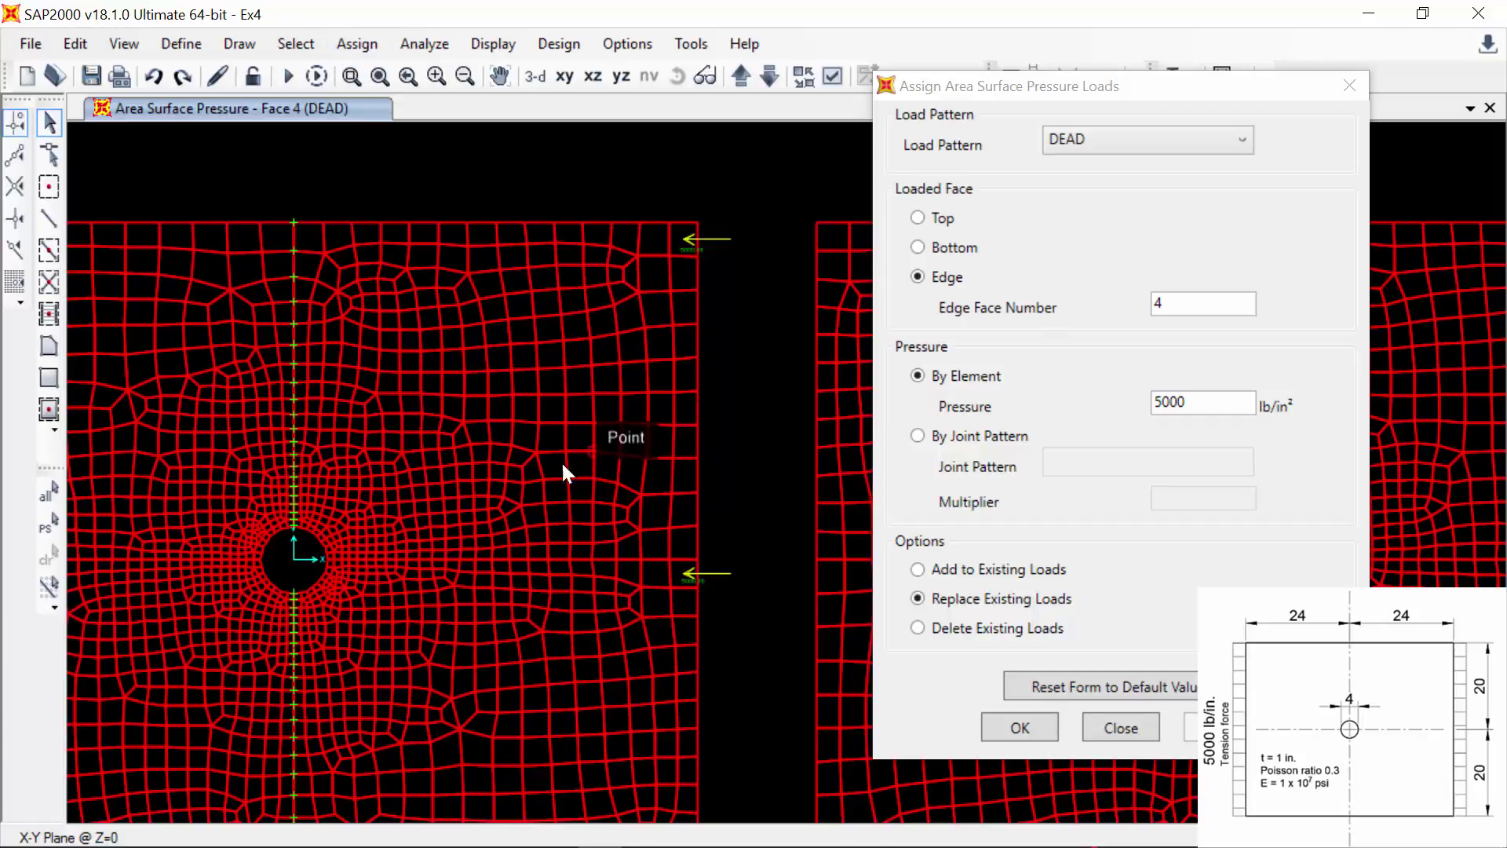
# - Select all elements along the original plate's left edge and apply the 5000 lb/in² DEAD surface pressure on edge face 1
pyautogui.moveTo(388, 497); pyautogui.dragTo(743, 410, button='middle')
pyautogui.moveTo(403, 393); pyautogui.dragTo(485, 402, button='middle')
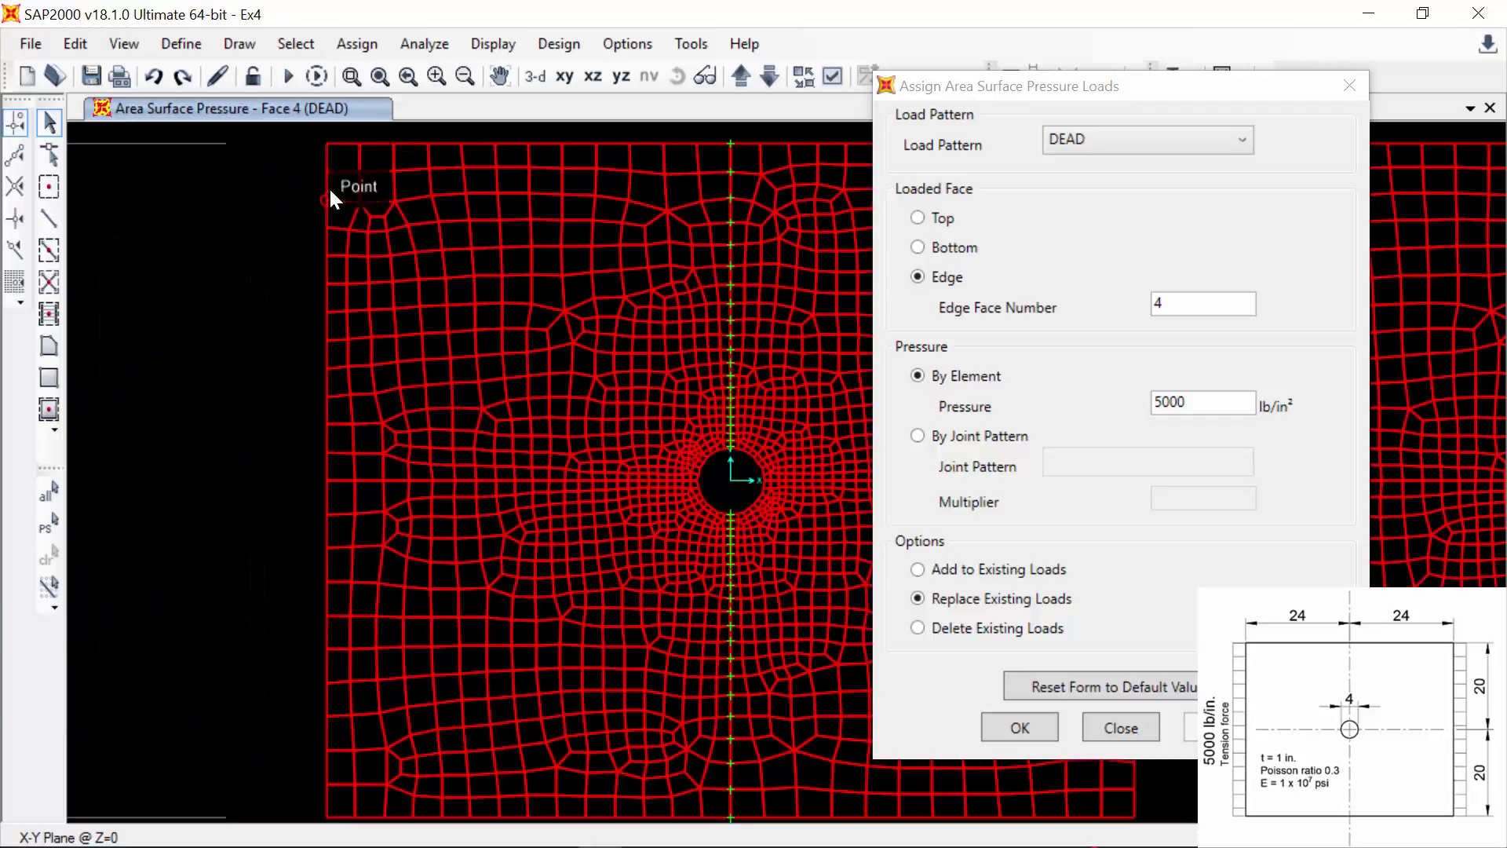
pyautogui.scroll(-2, 314, 186)
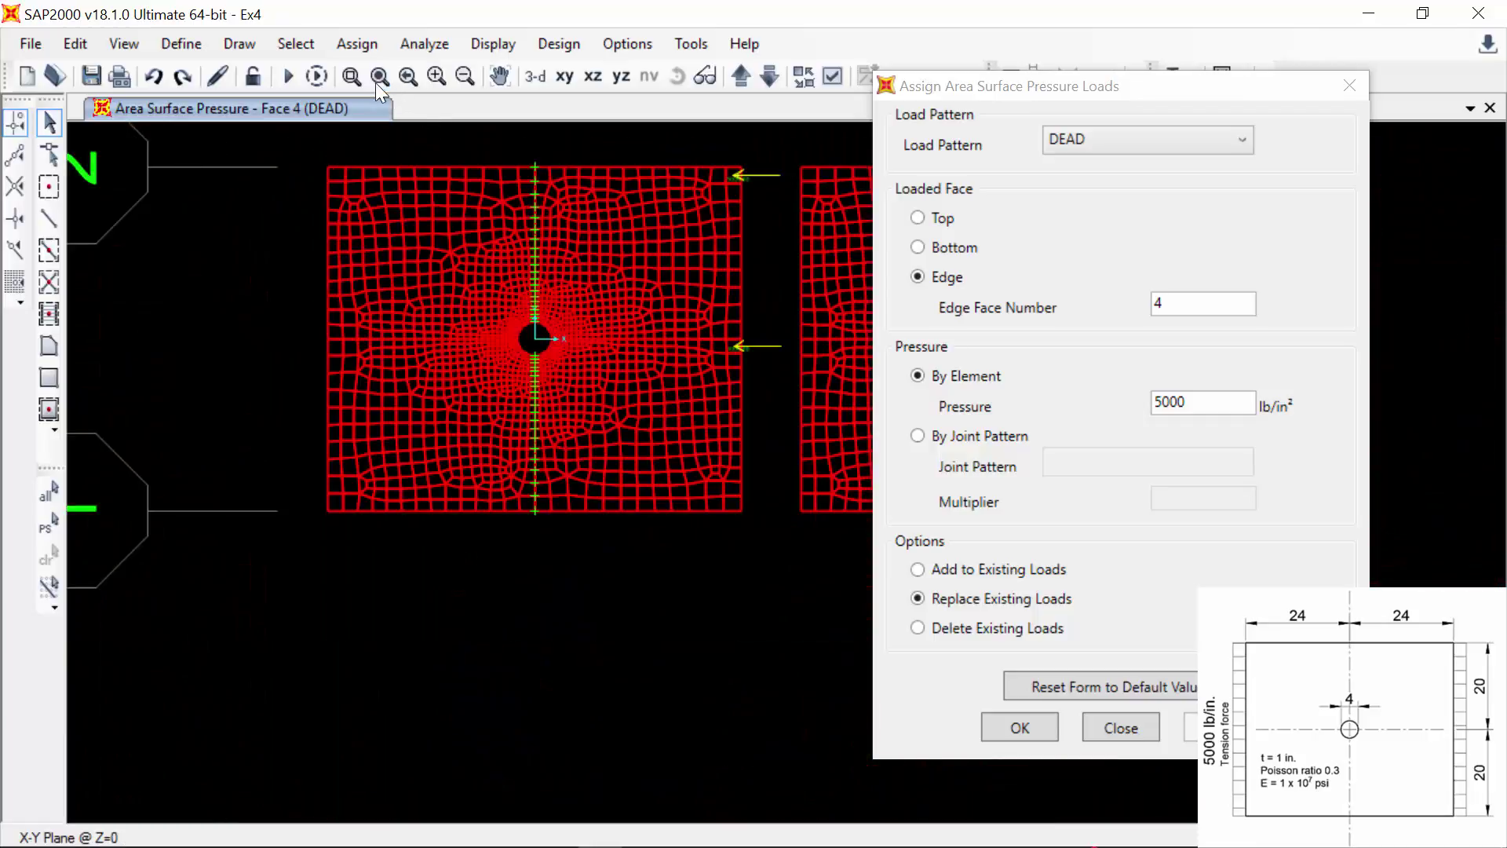
pyautogui.click(353, 77)
pyautogui.moveTo(360, 142); pyautogui.dragTo(291, 540)
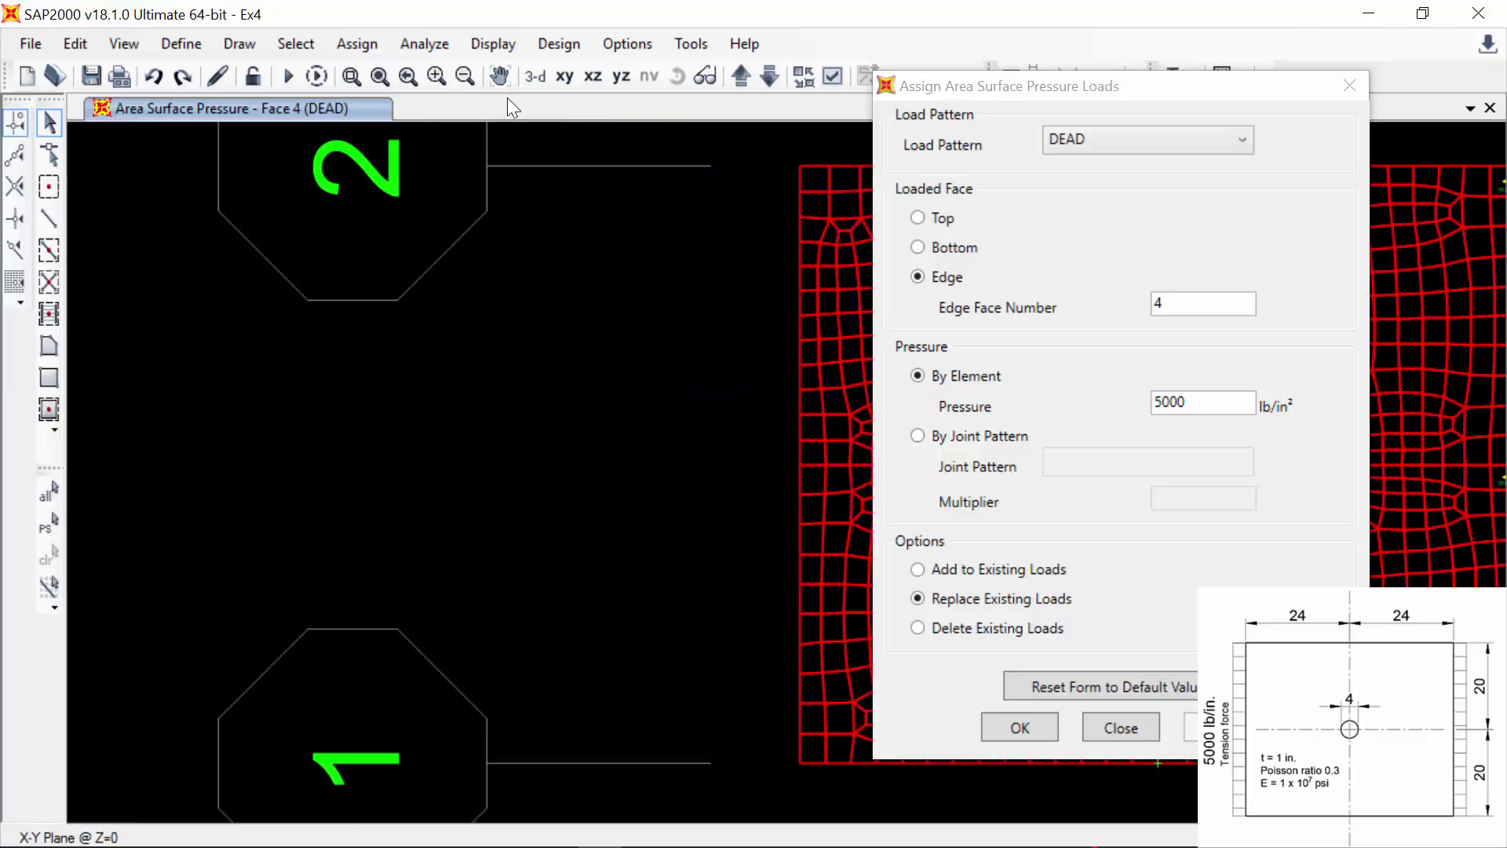
pyautogui.moveTo(696, 535); pyautogui.dragTo(652, 791)
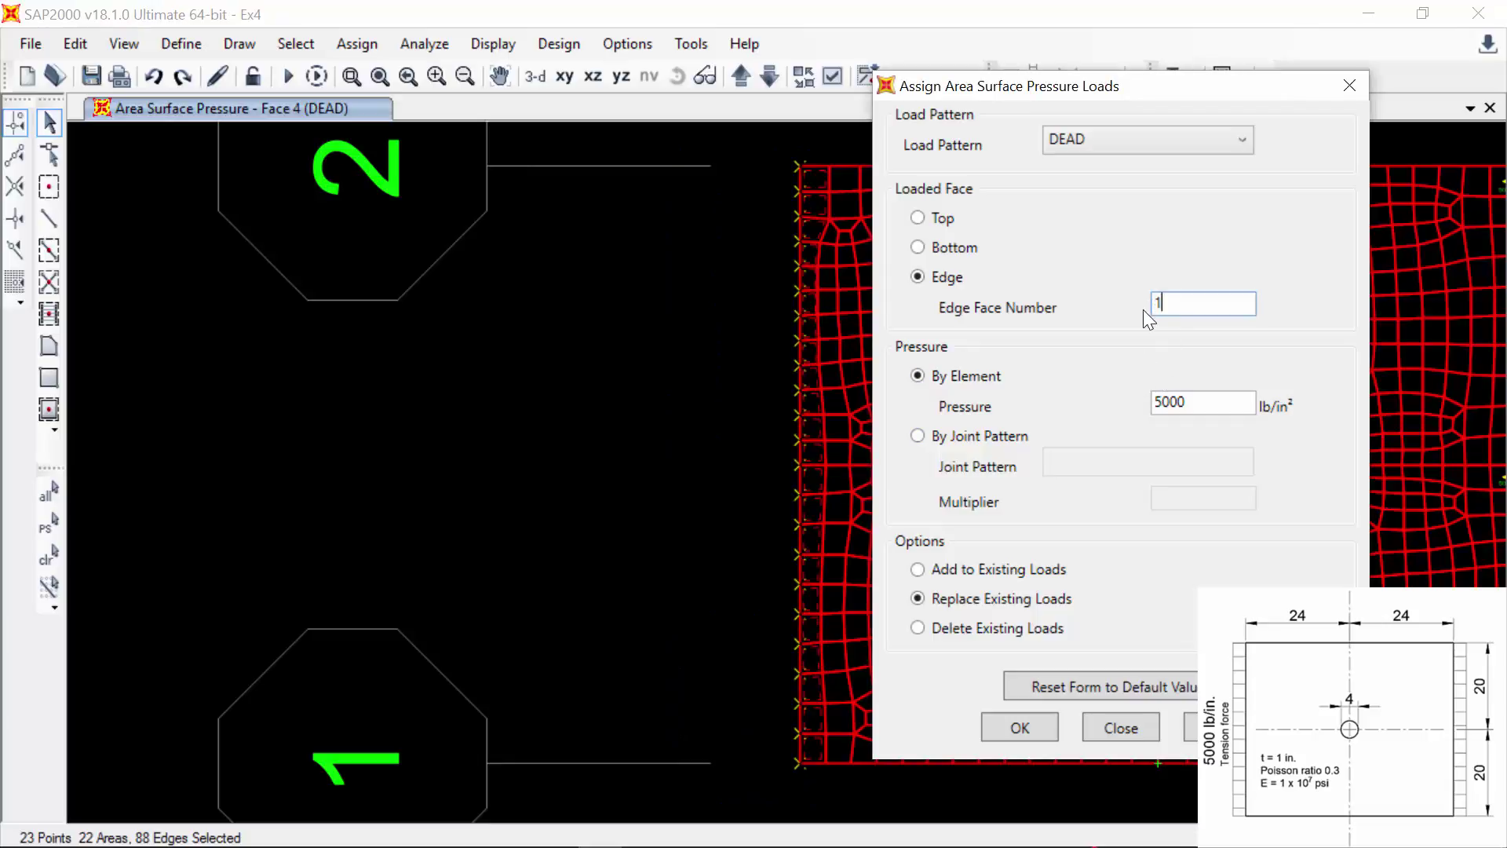
pyautogui.click(1191, 732)
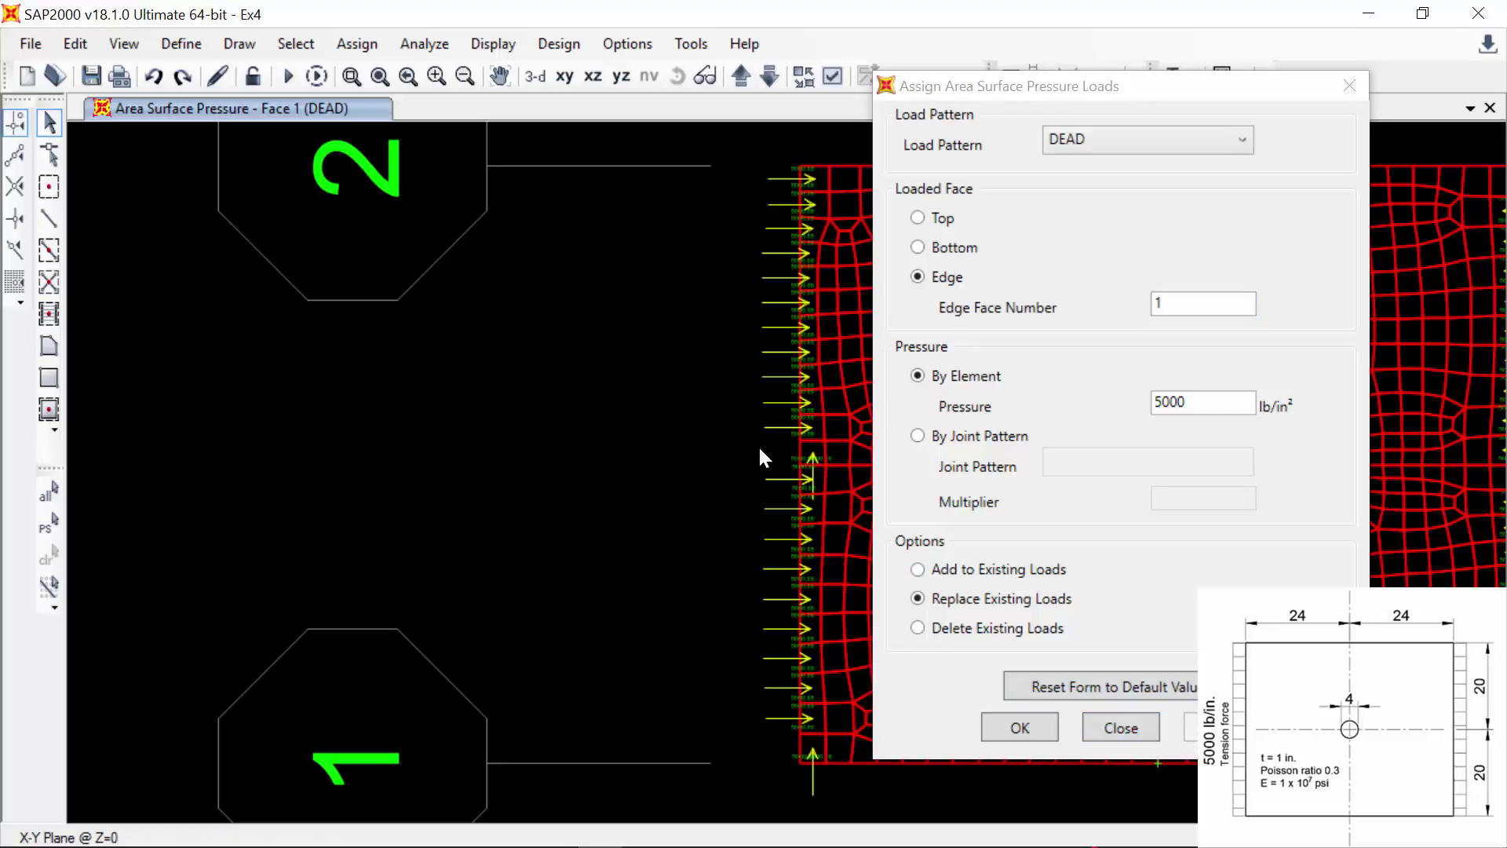
# - Select the two misoriented left-edge elements, near mid-height and at the lower corner, and apply the 5000 lb/in² DEAD pressure on edge face 4
pyautogui.click(808, 475)
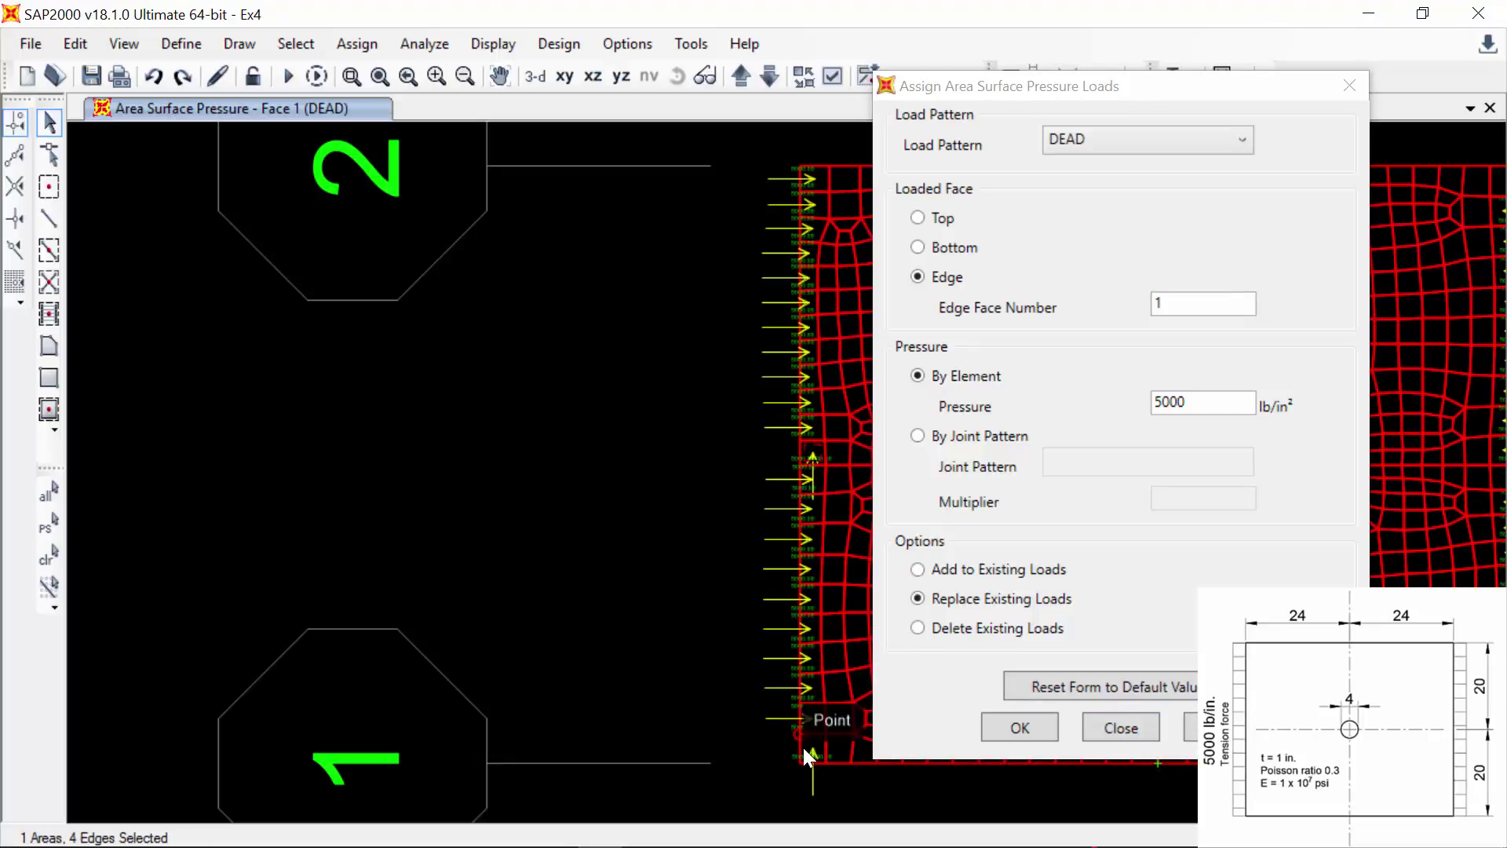
pyautogui.click(808, 749)
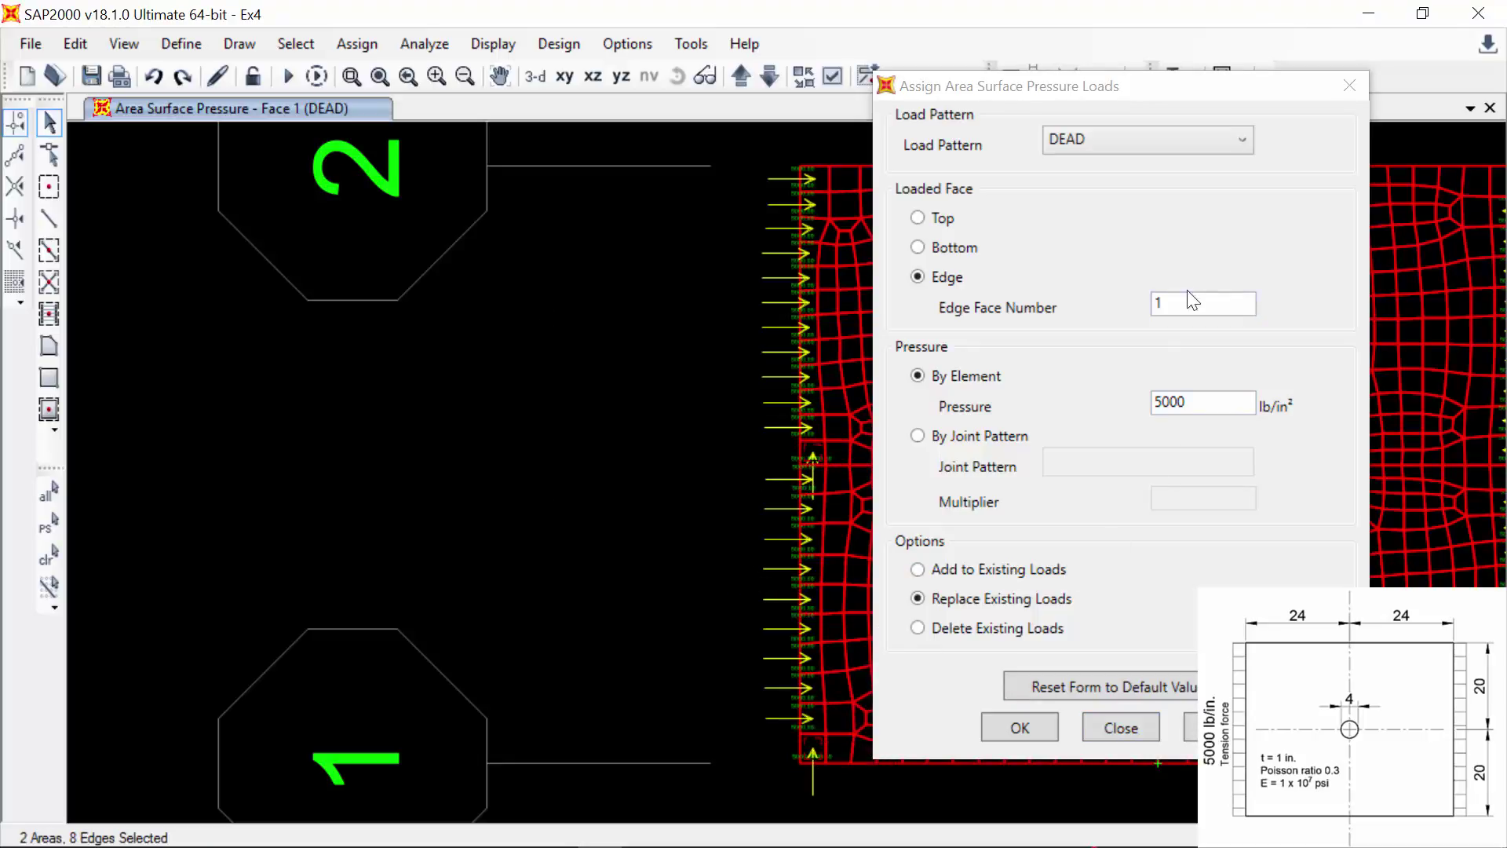
pyautogui.doubleClick(1159, 303)
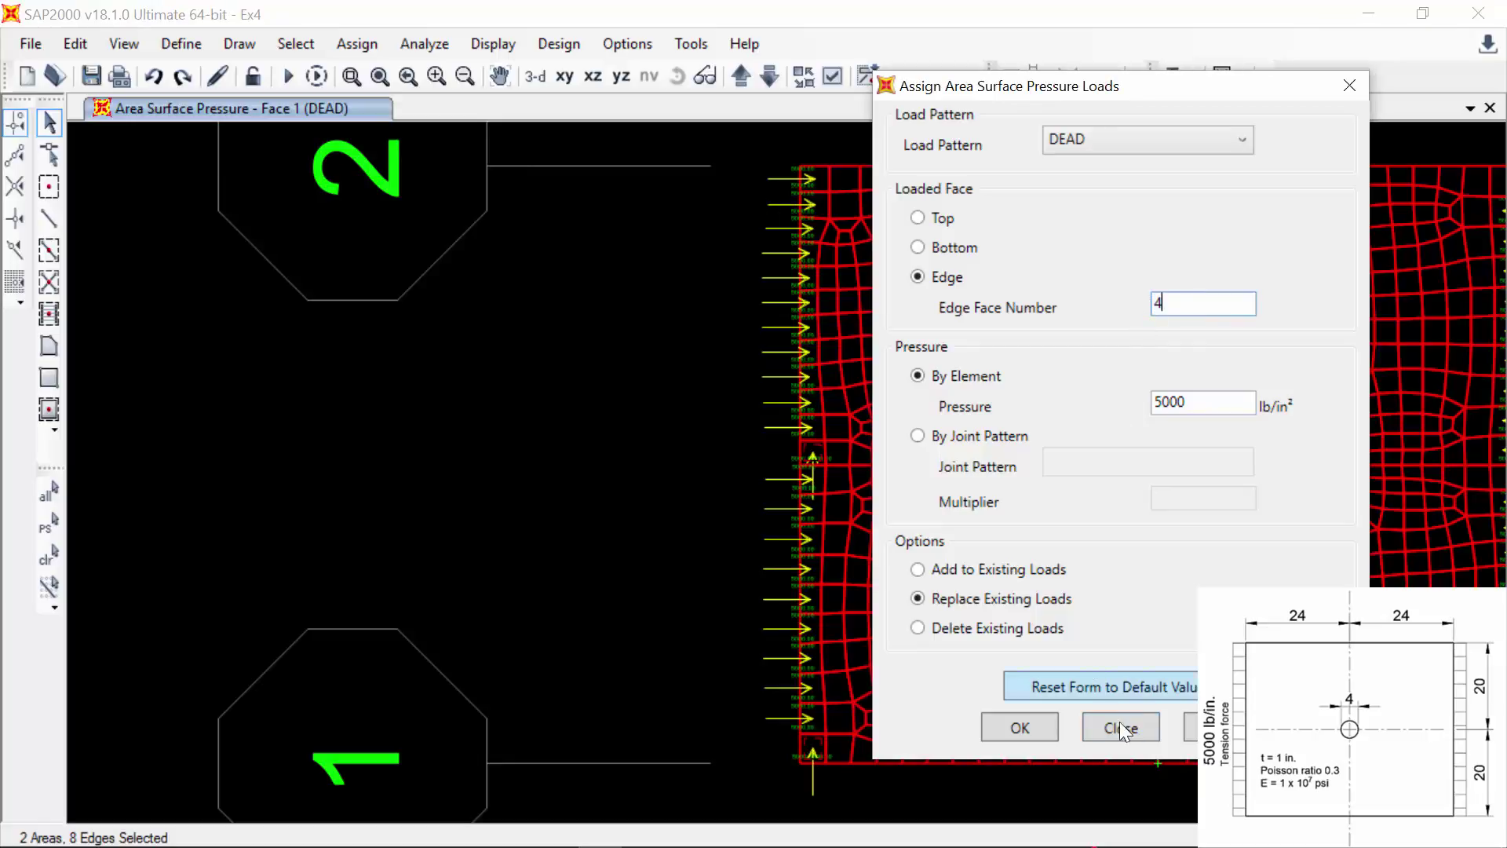
pyautogui.click(1209, 728)
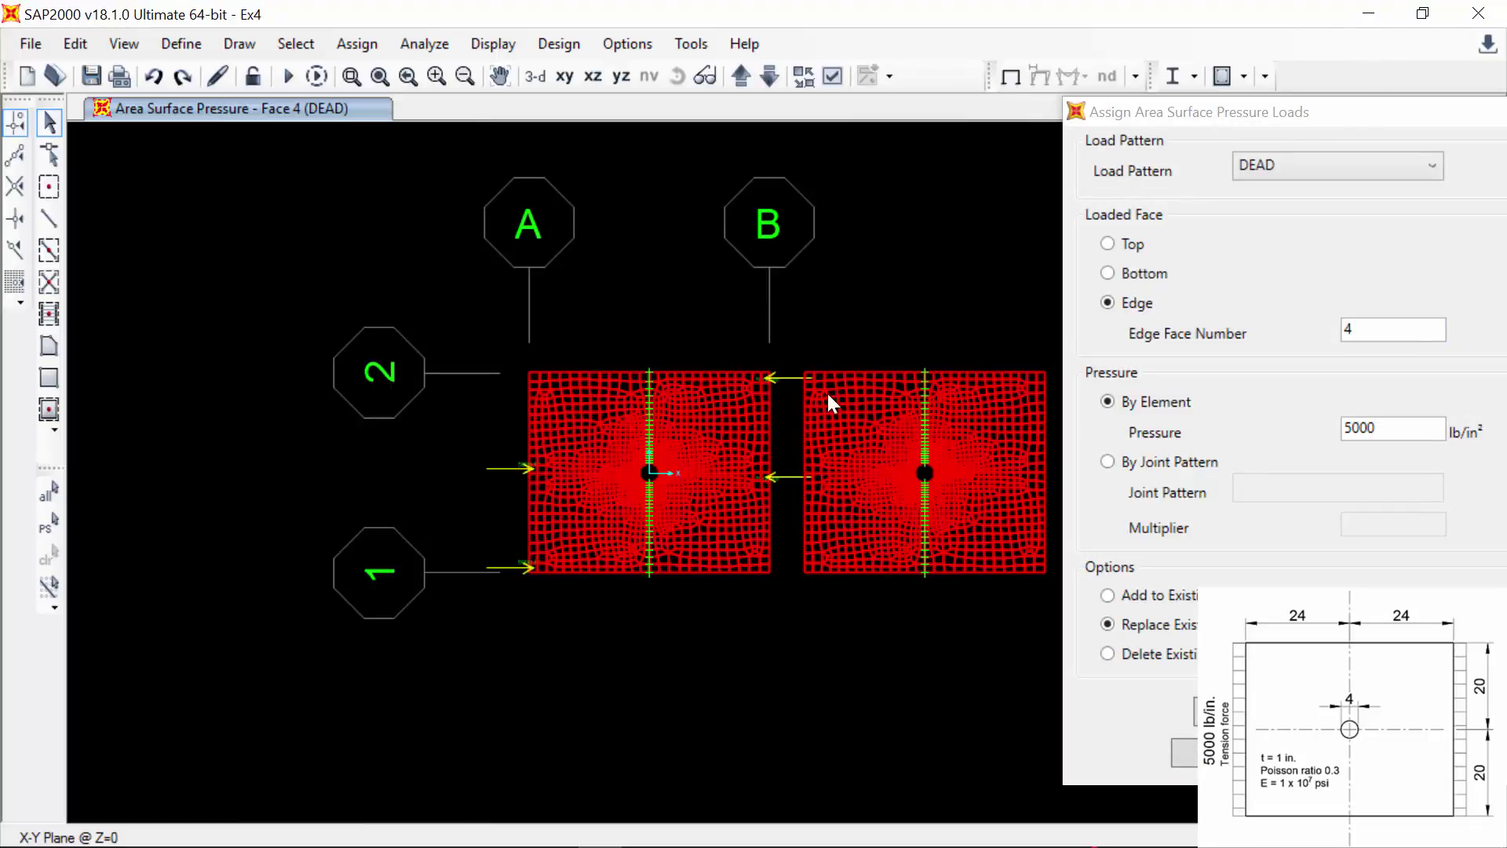
# - Add a new frame section property of type Concrete with a rectangular shape
pyautogui.moveTo(963, 397); pyautogui.dragTo(898, 407, button='middle')
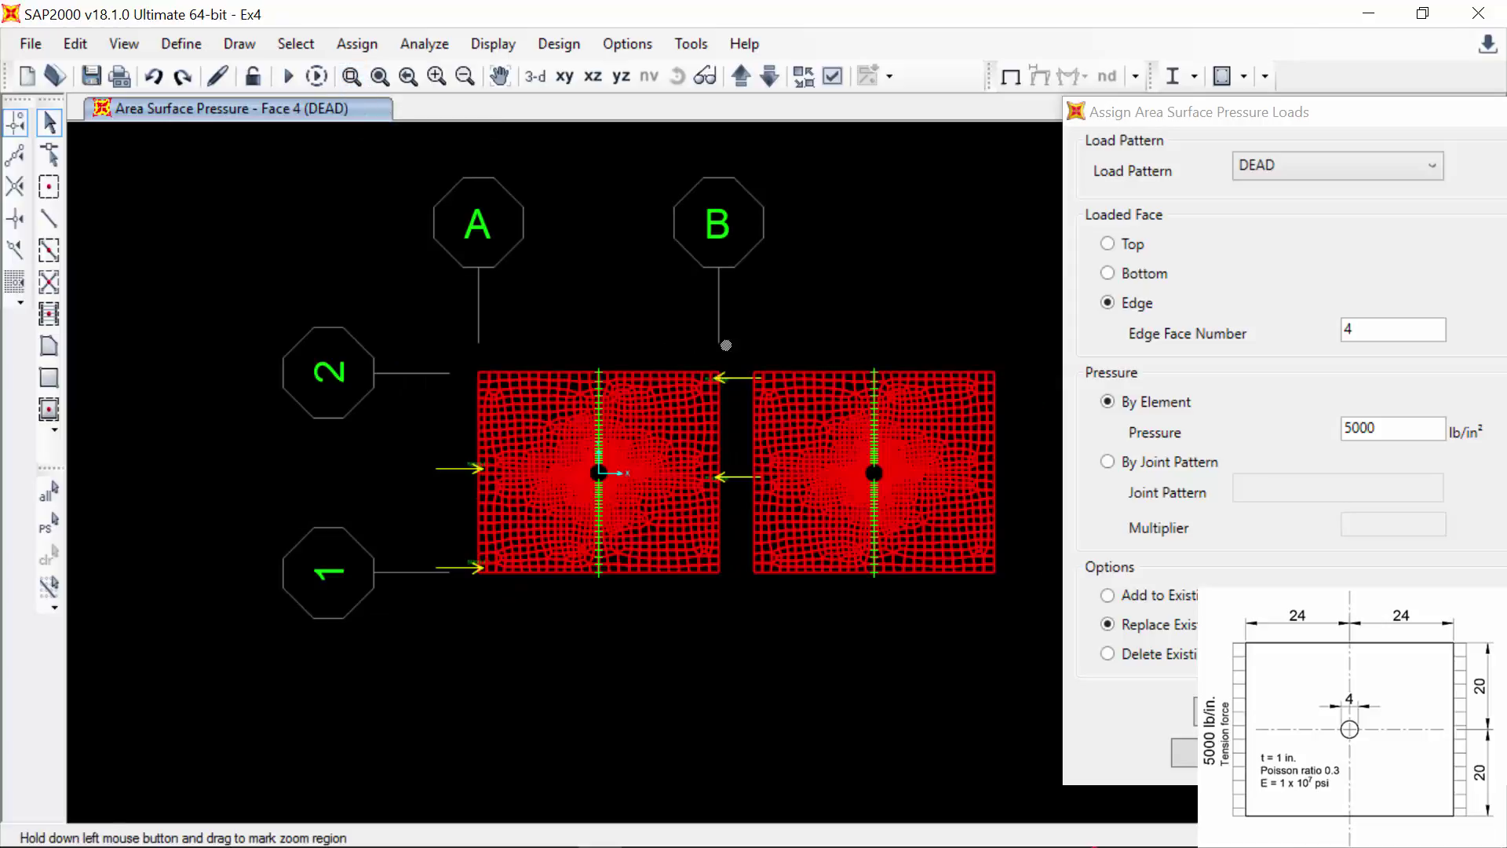
pyautogui.moveTo(735, 339); pyautogui.dragTo(990, 620)
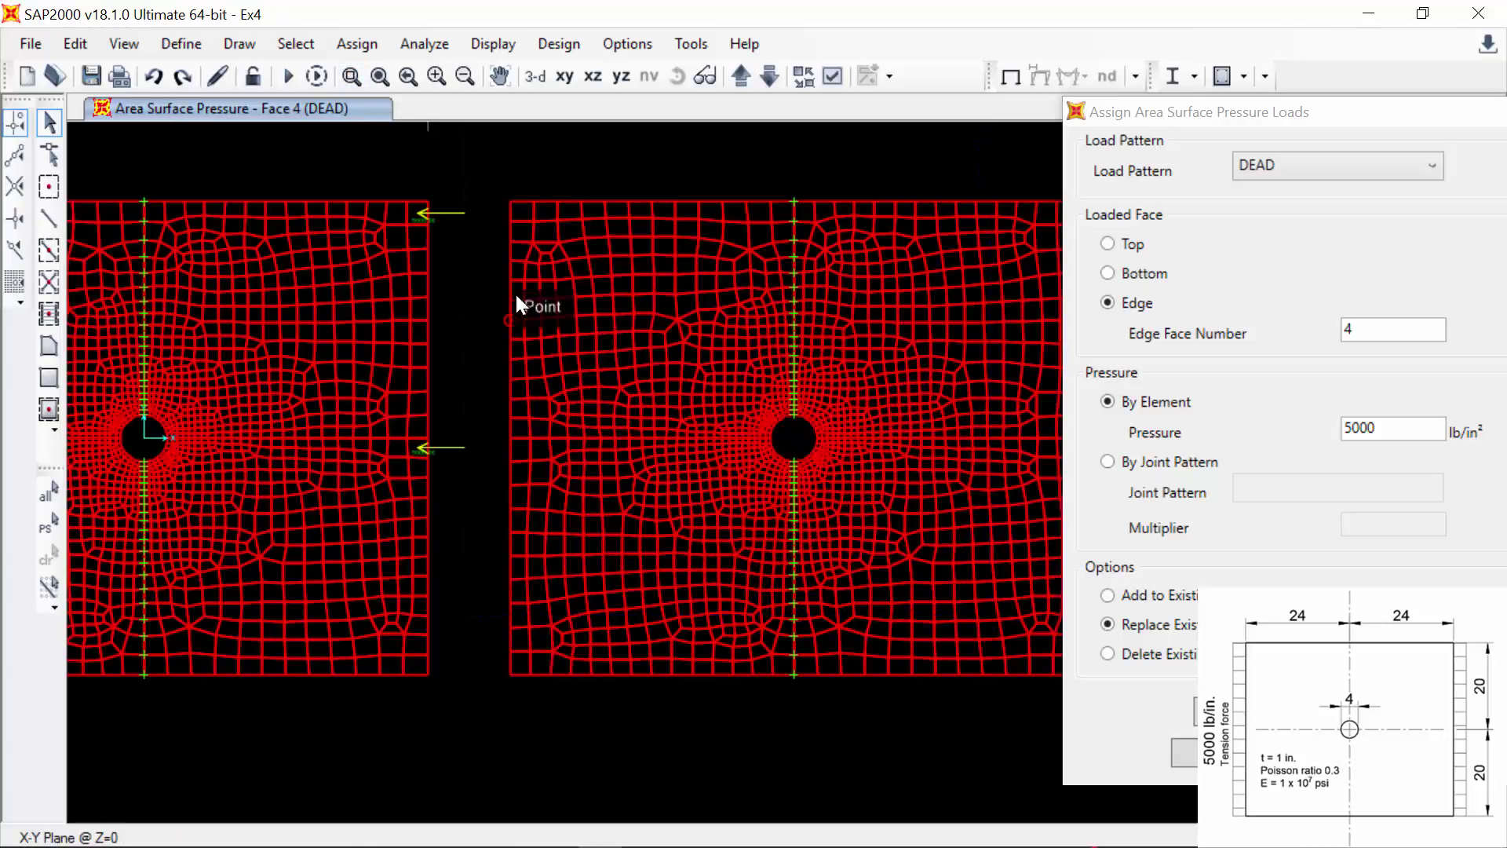
pyautogui.moveTo(568, 375); pyautogui.dragTo(437, 369, button='middle')
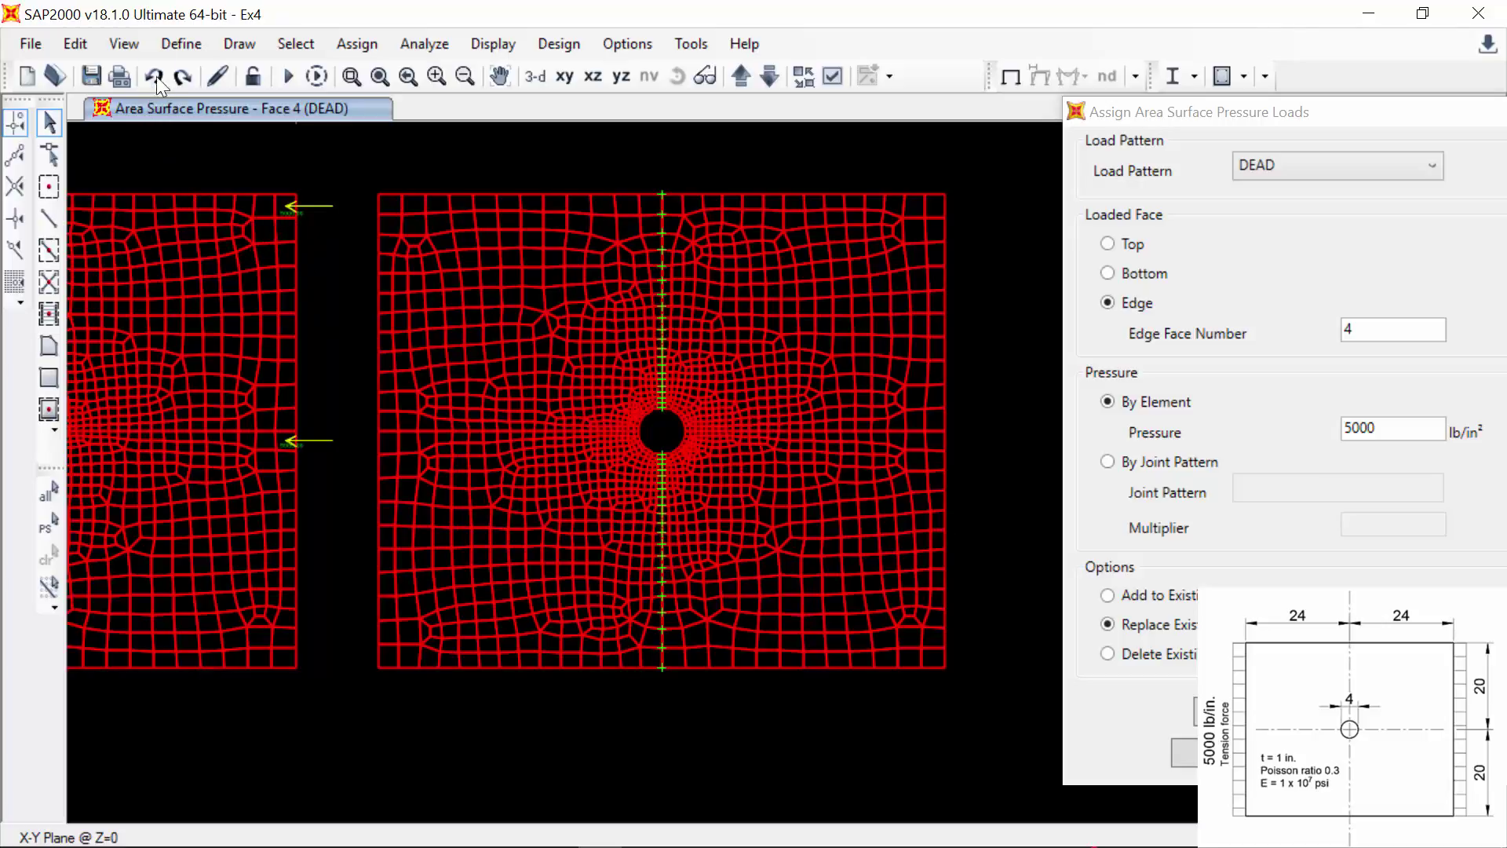
pyautogui.click(179, 44)
pyautogui.moveTo(239, 112)
pyautogui.click(460, 114)
pyautogui.click(898, 264)
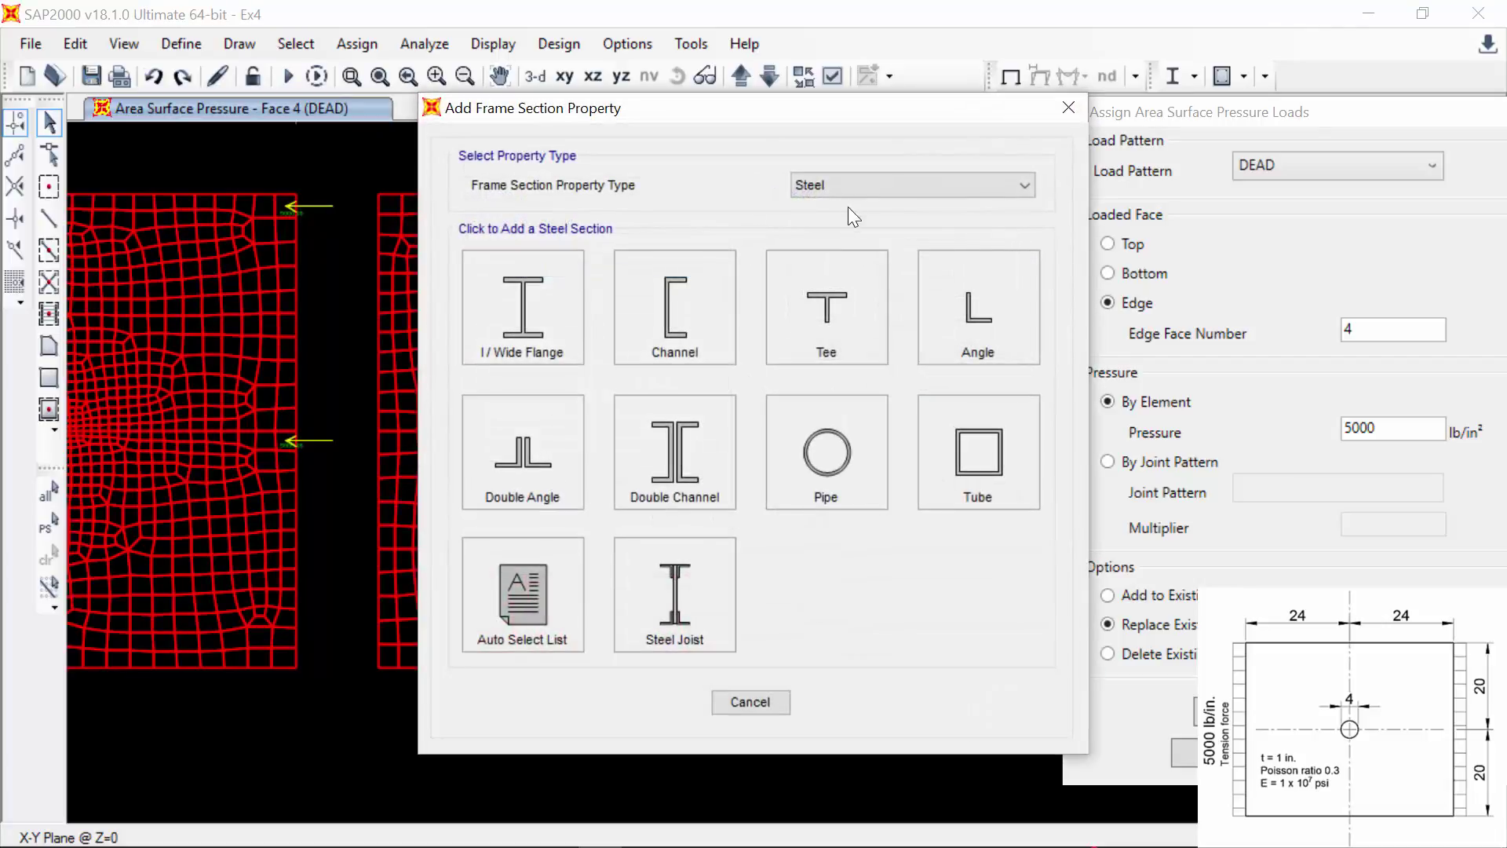
pyautogui.click(848, 186)
pyautogui.click(840, 240)
pyautogui.click(541, 322)
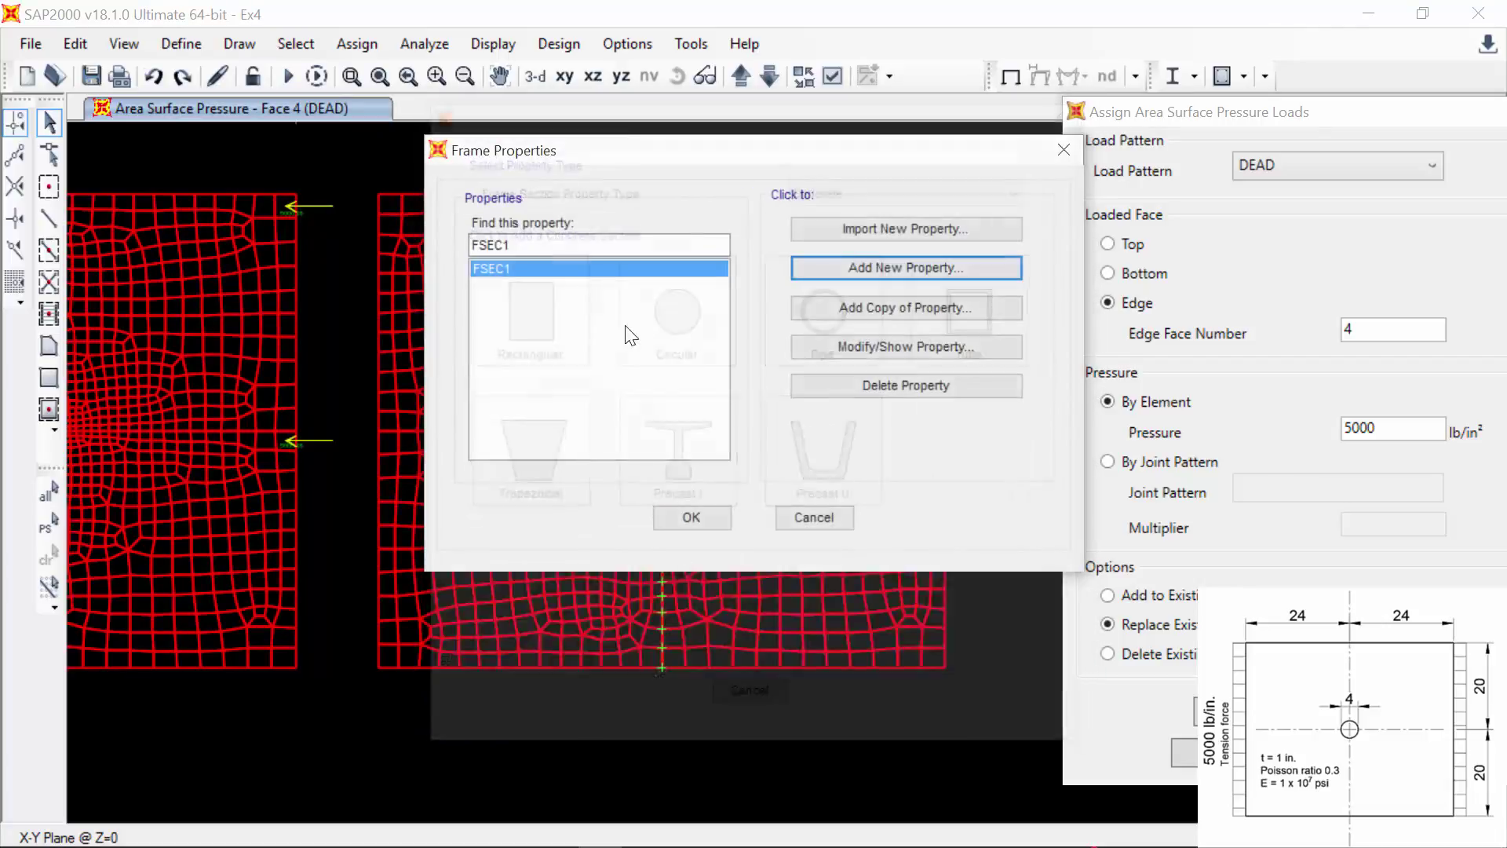
# - Set the new rectangular section's depth and width both to .0001 in and accept the frame properties
pyautogui.moveTo(765, 305); pyautogui.dragTo(620, 304)
pyautogui.write('.0')
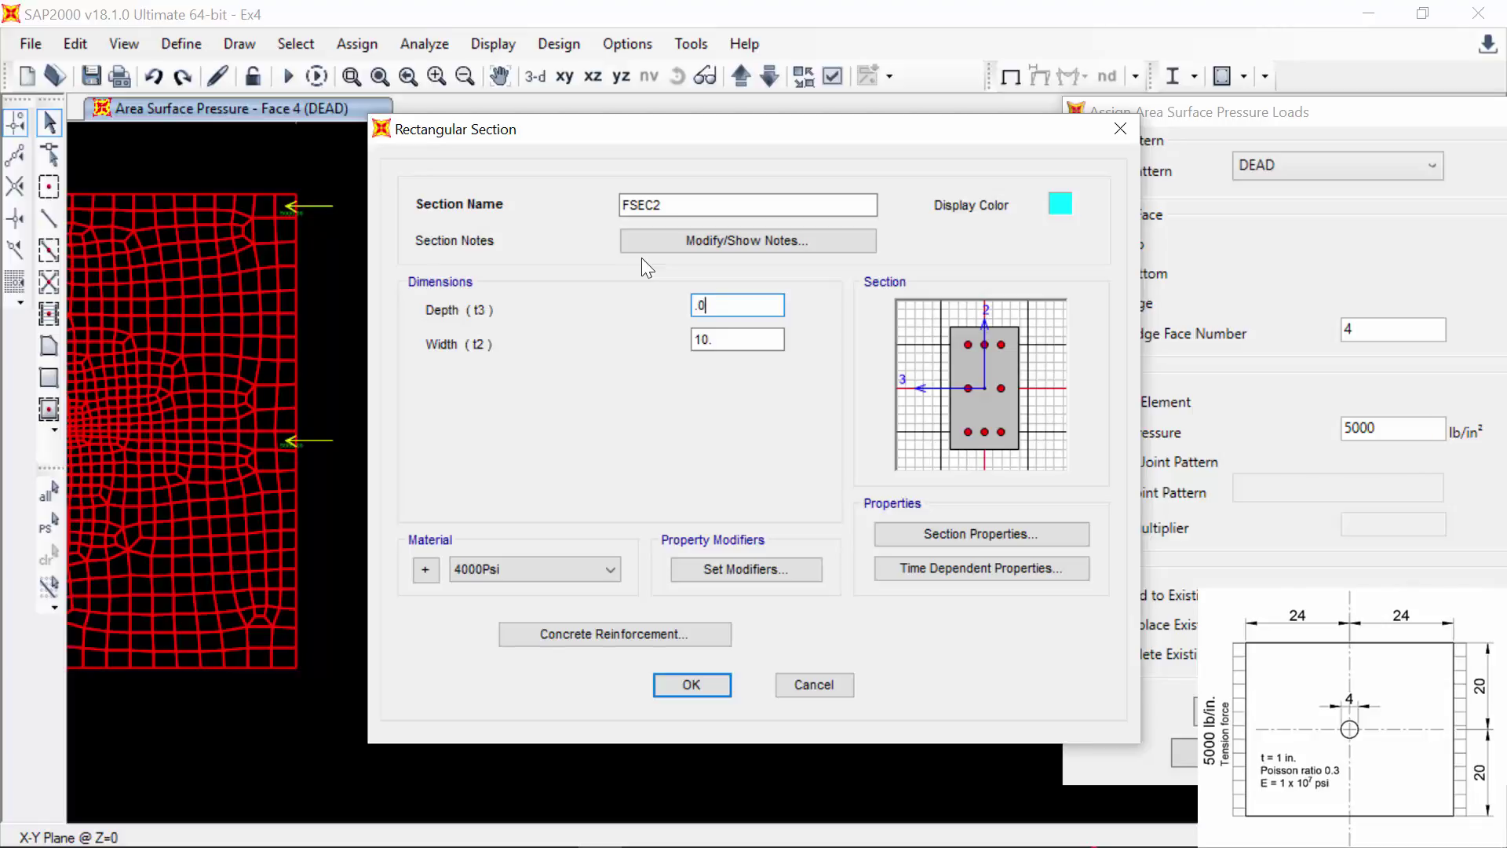
pyautogui.write('001')
pyautogui.moveTo(717, 337); pyautogui.dragTo(656, 336)
pyautogui.write('.00')
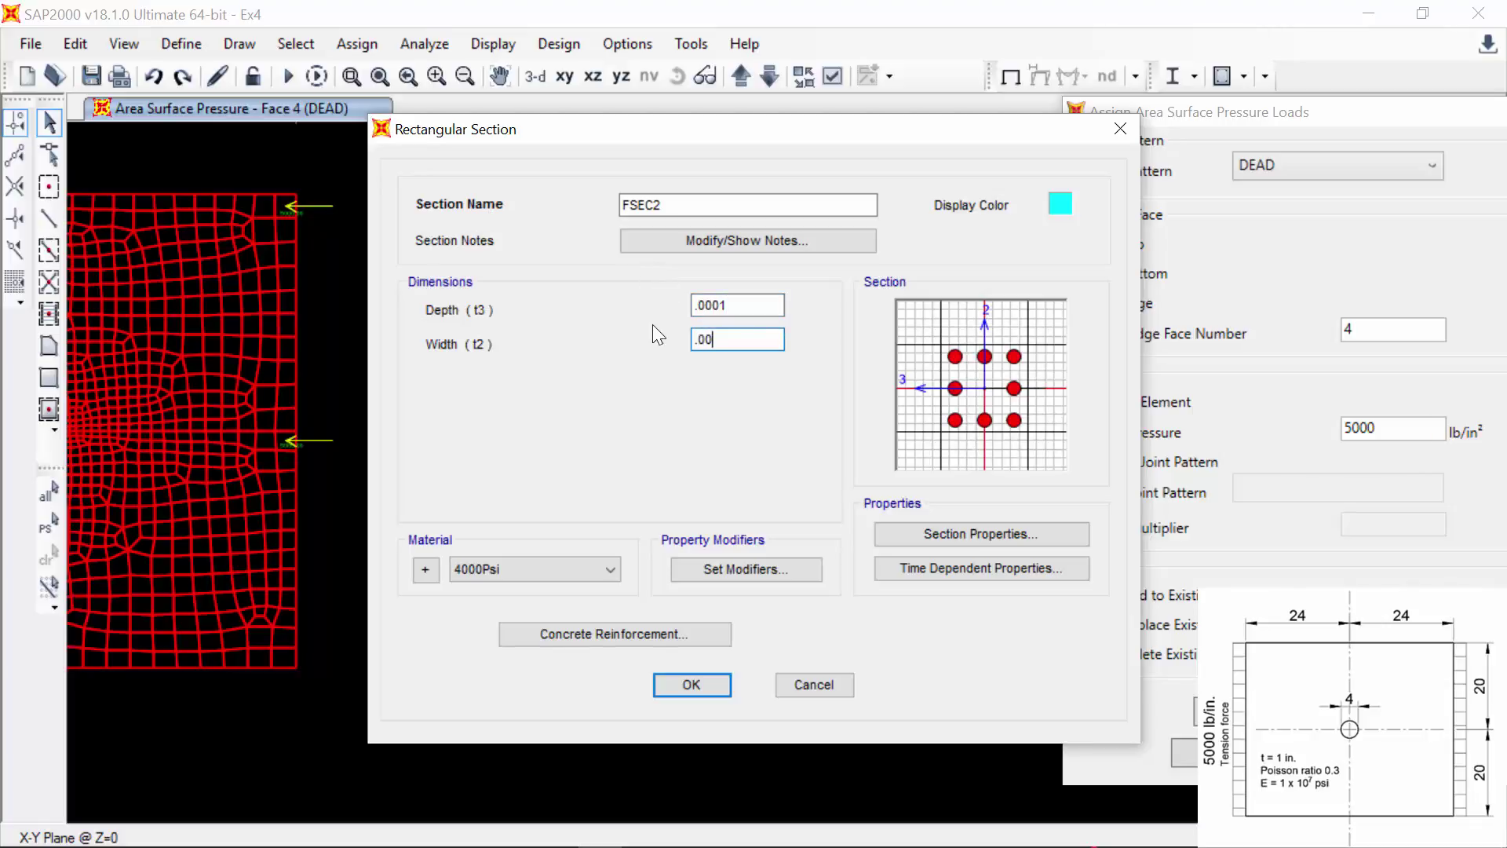
pyautogui.write('01')
pyautogui.click(759, 313)
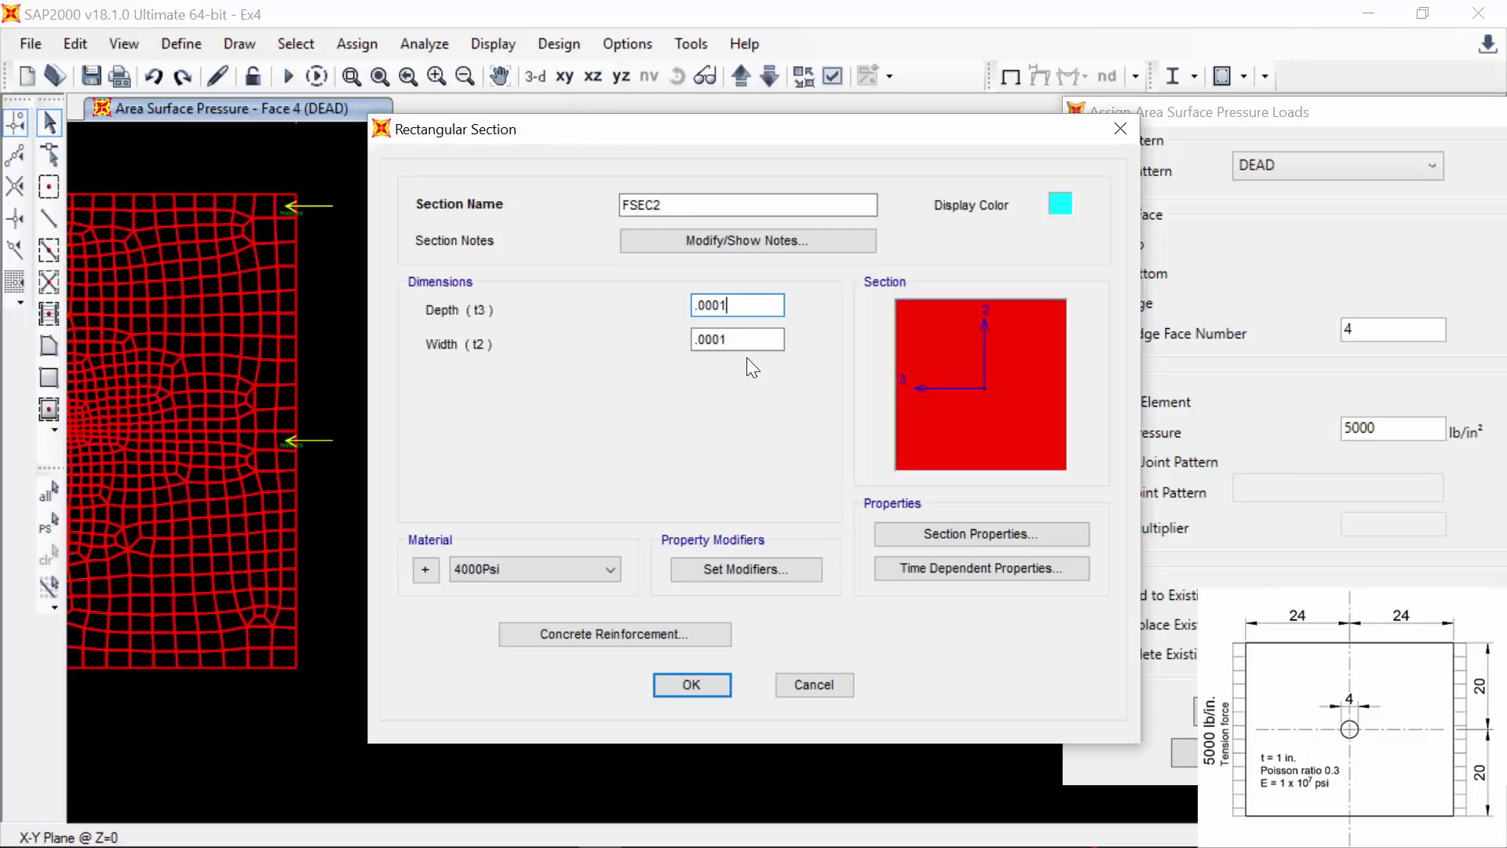
pyautogui.click(706, 685)
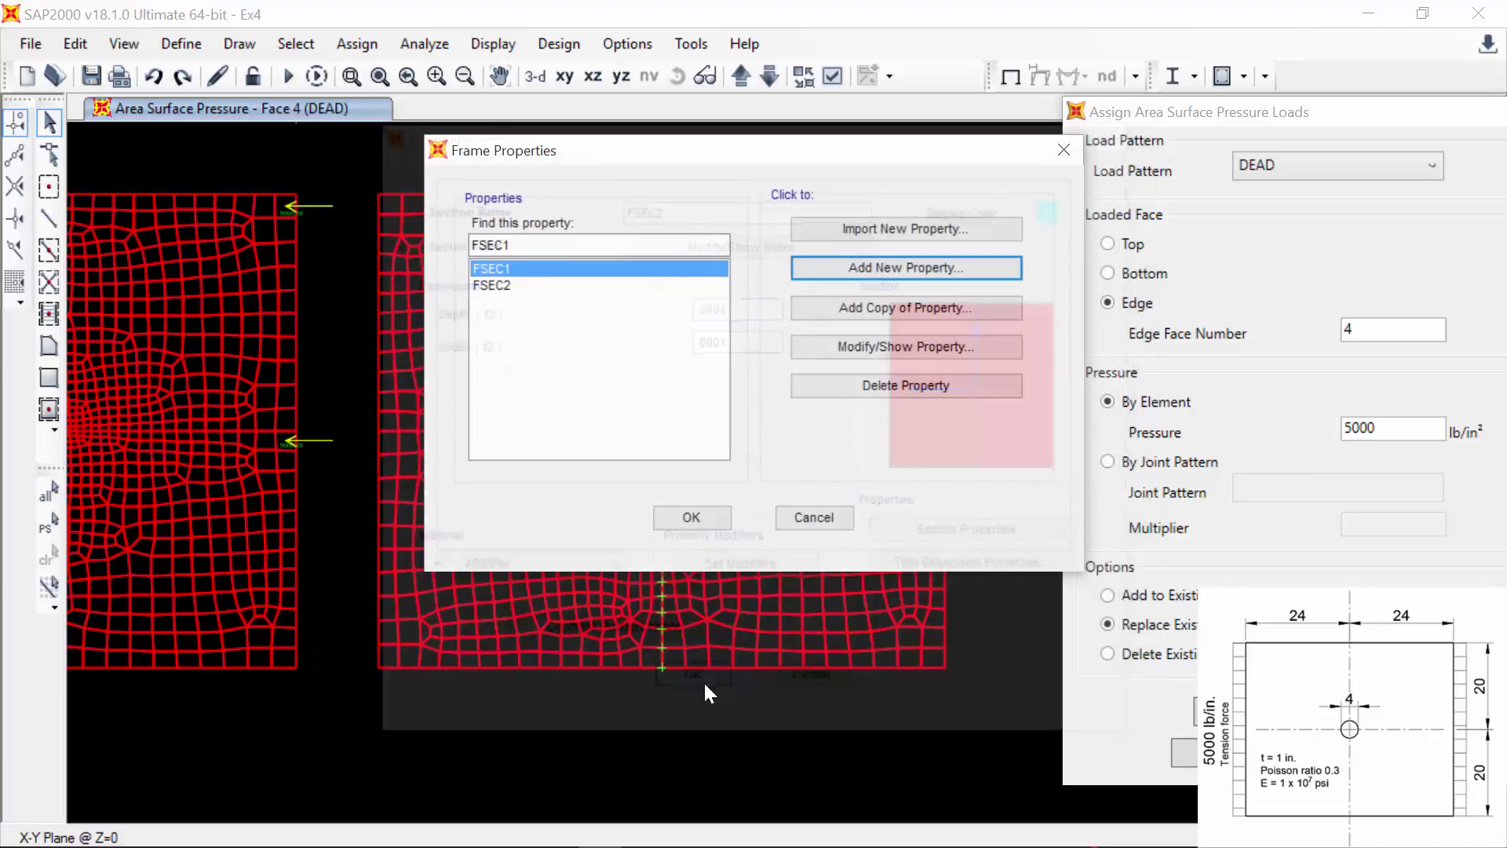
pyautogui.click(711, 524)
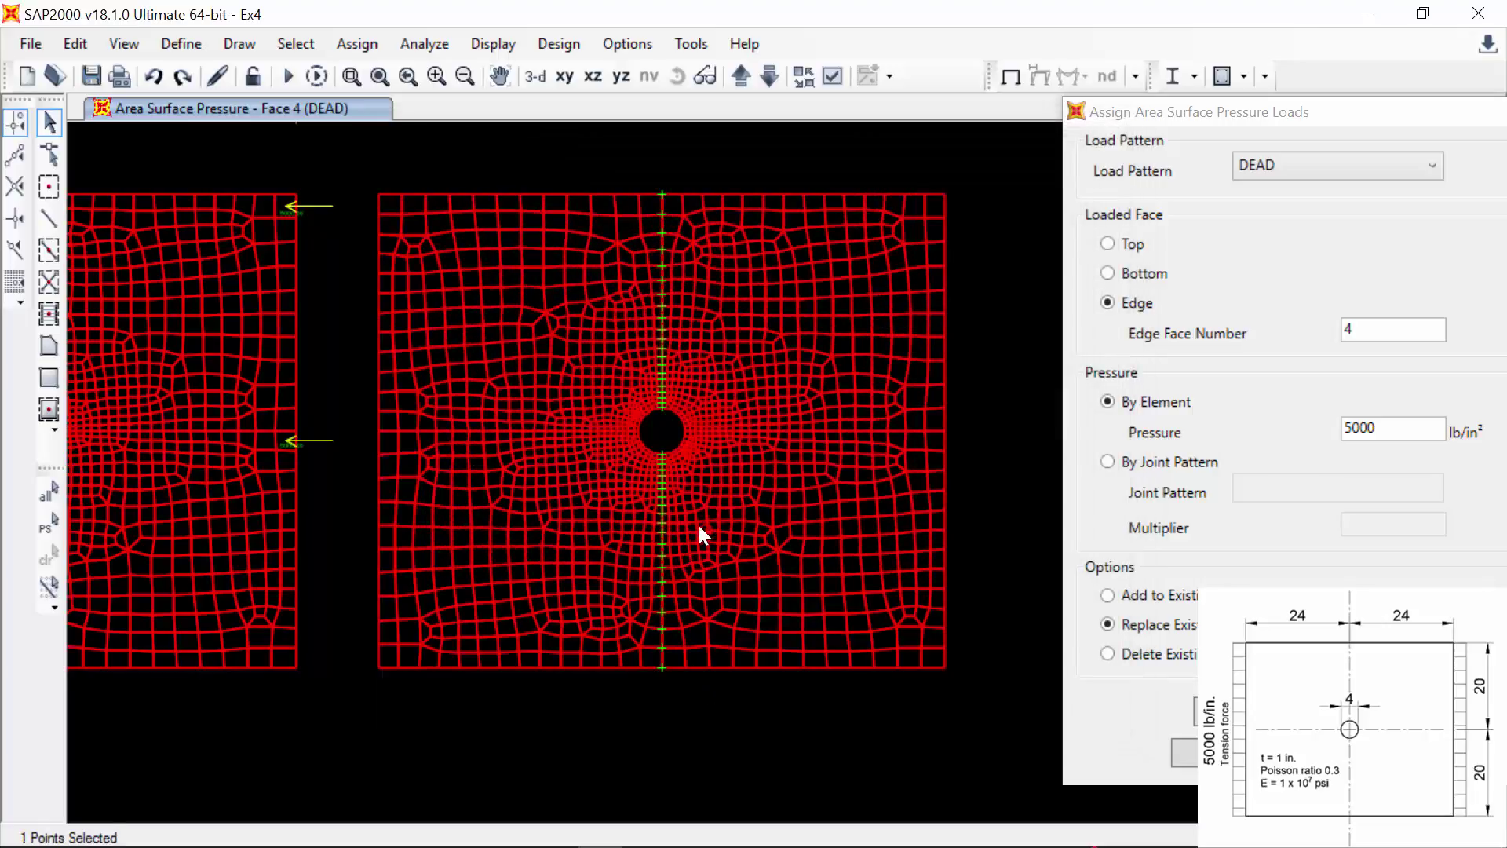
# - Draw straight frames with section FSEC2 along the full right and left edges of the replicated plate
pyautogui.click(39, 215)
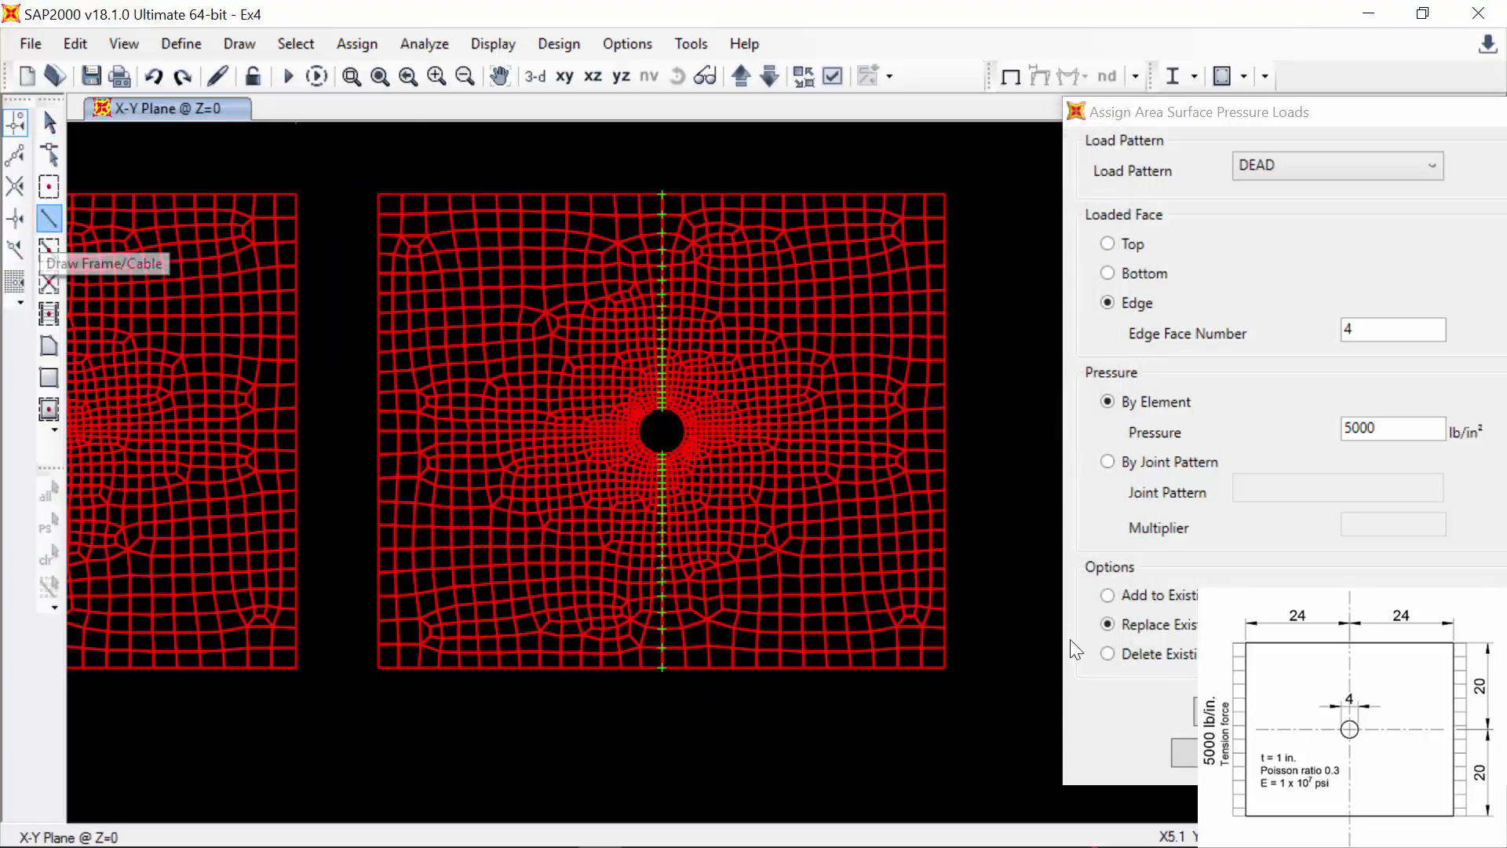
pyautogui.click(870, 402)
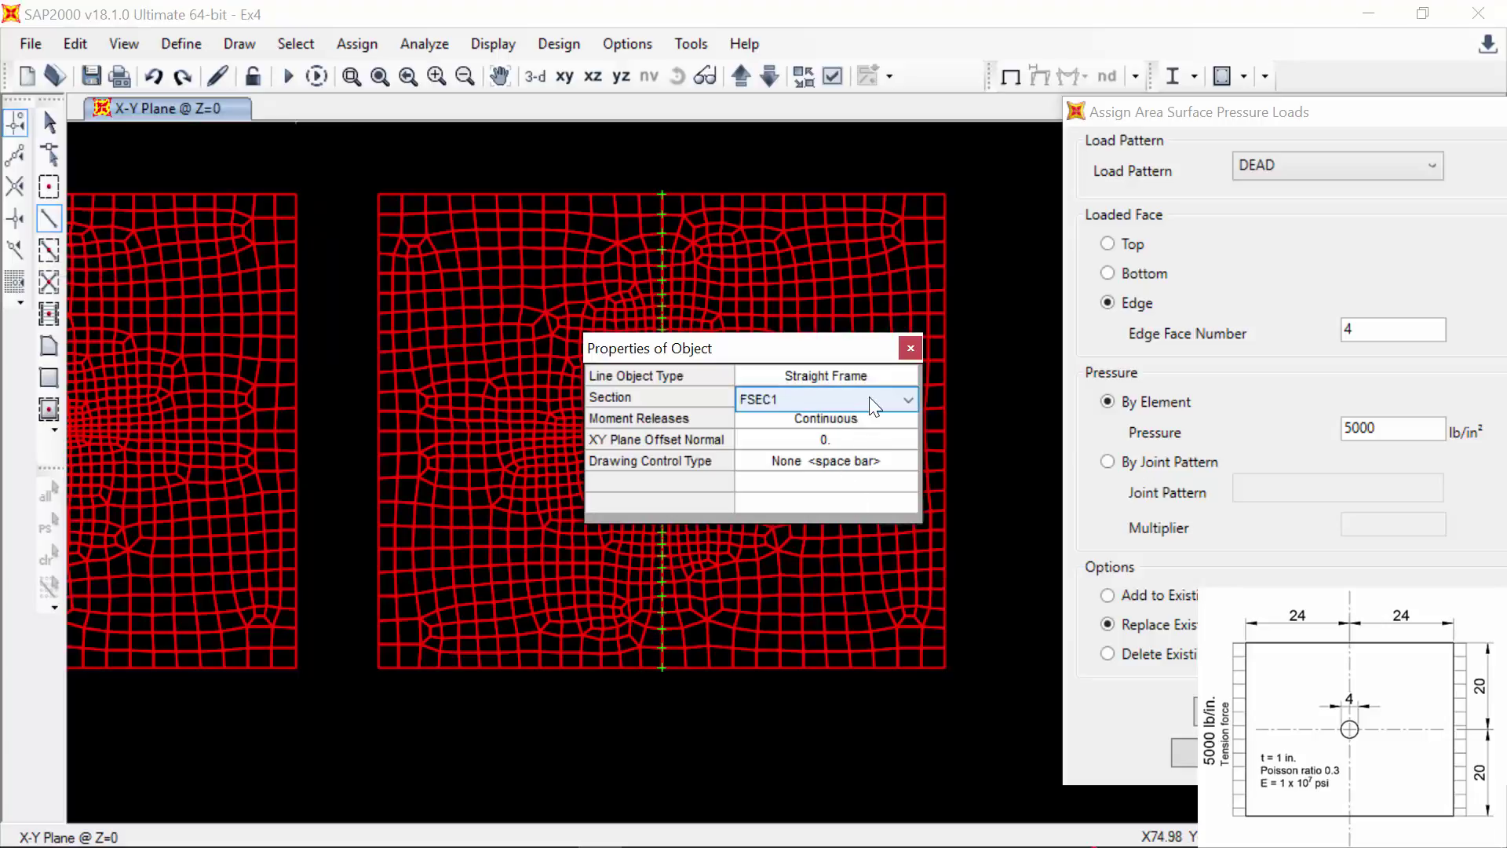
pyautogui.press('Down')
pyautogui.press('Return')
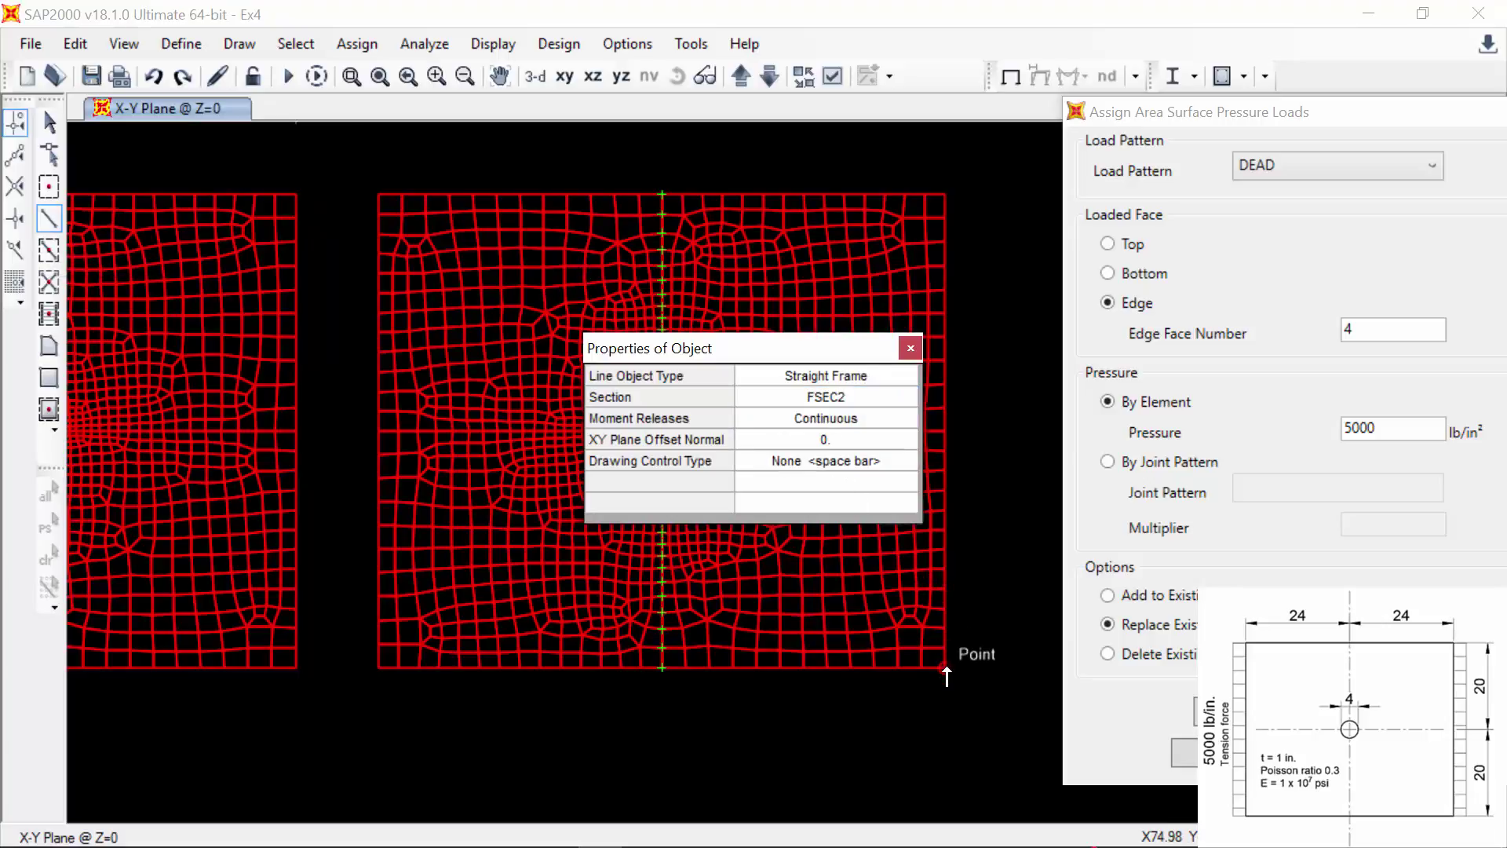
pyautogui.click(960, 661)
pyautogui.doubleClick(953, 200)
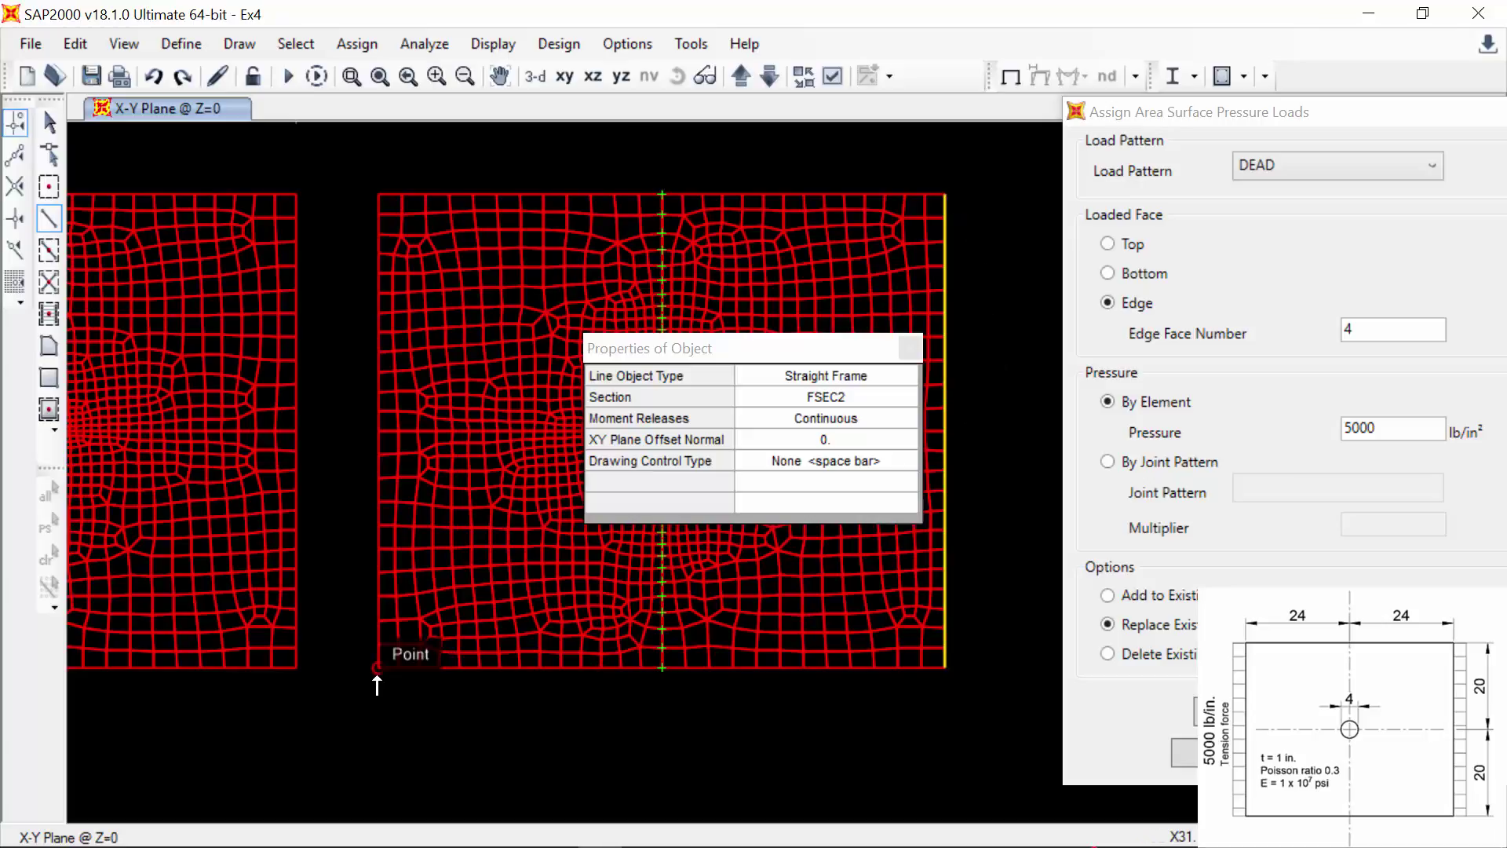
pyautogui.click(346, 619)
pyautogui.click(370, 202)
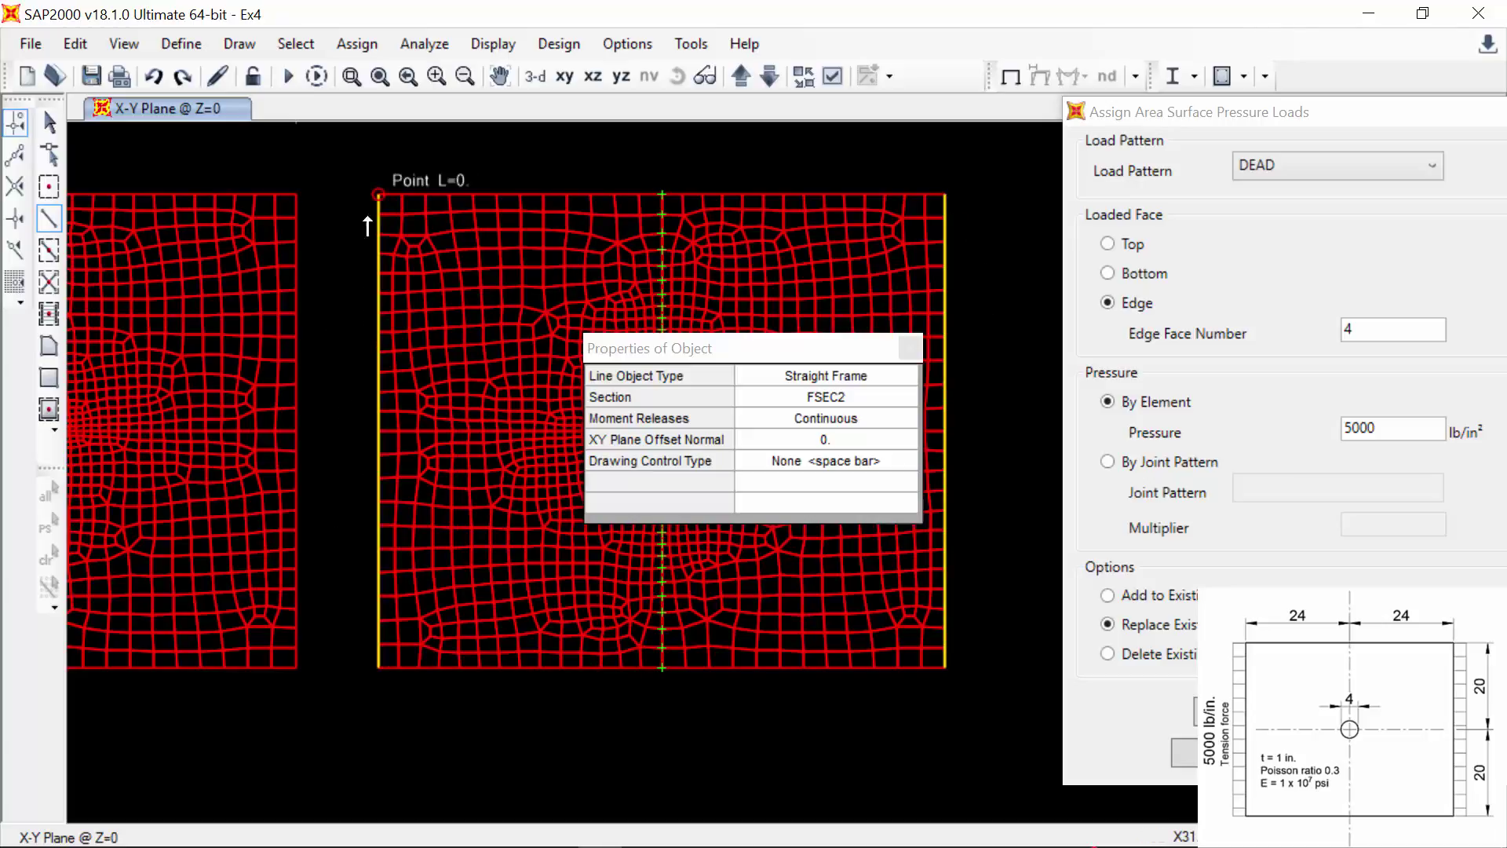
pyautogui.press('Escape')
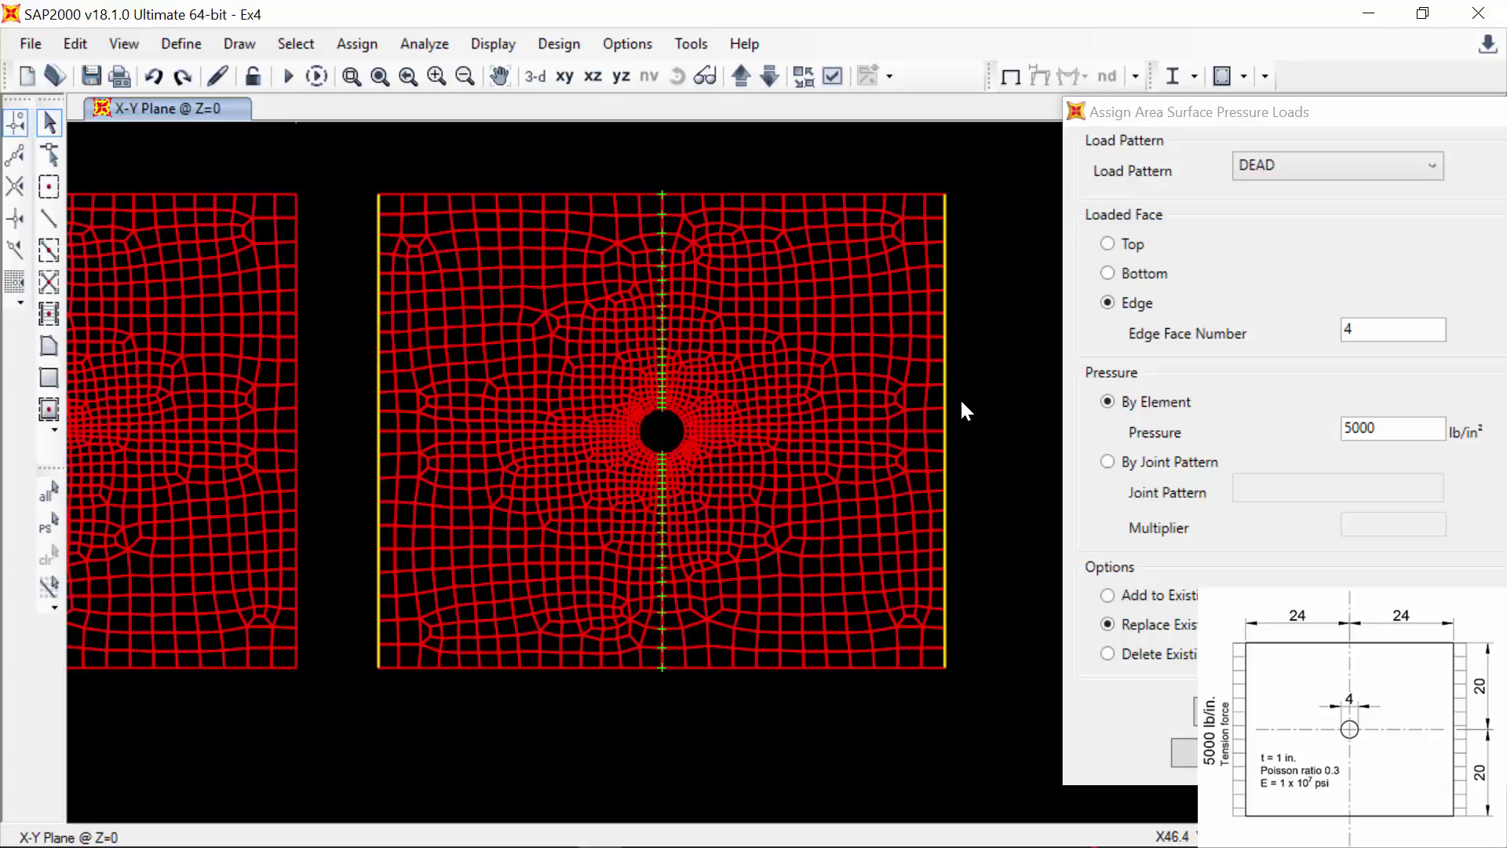
# - Assign the right-edge frame of the replicated plate a uniform DEAD distributed force of 5000 lb/in in the global X direction
pyautogui.click(945, 205)
pyautogui.press('Return')
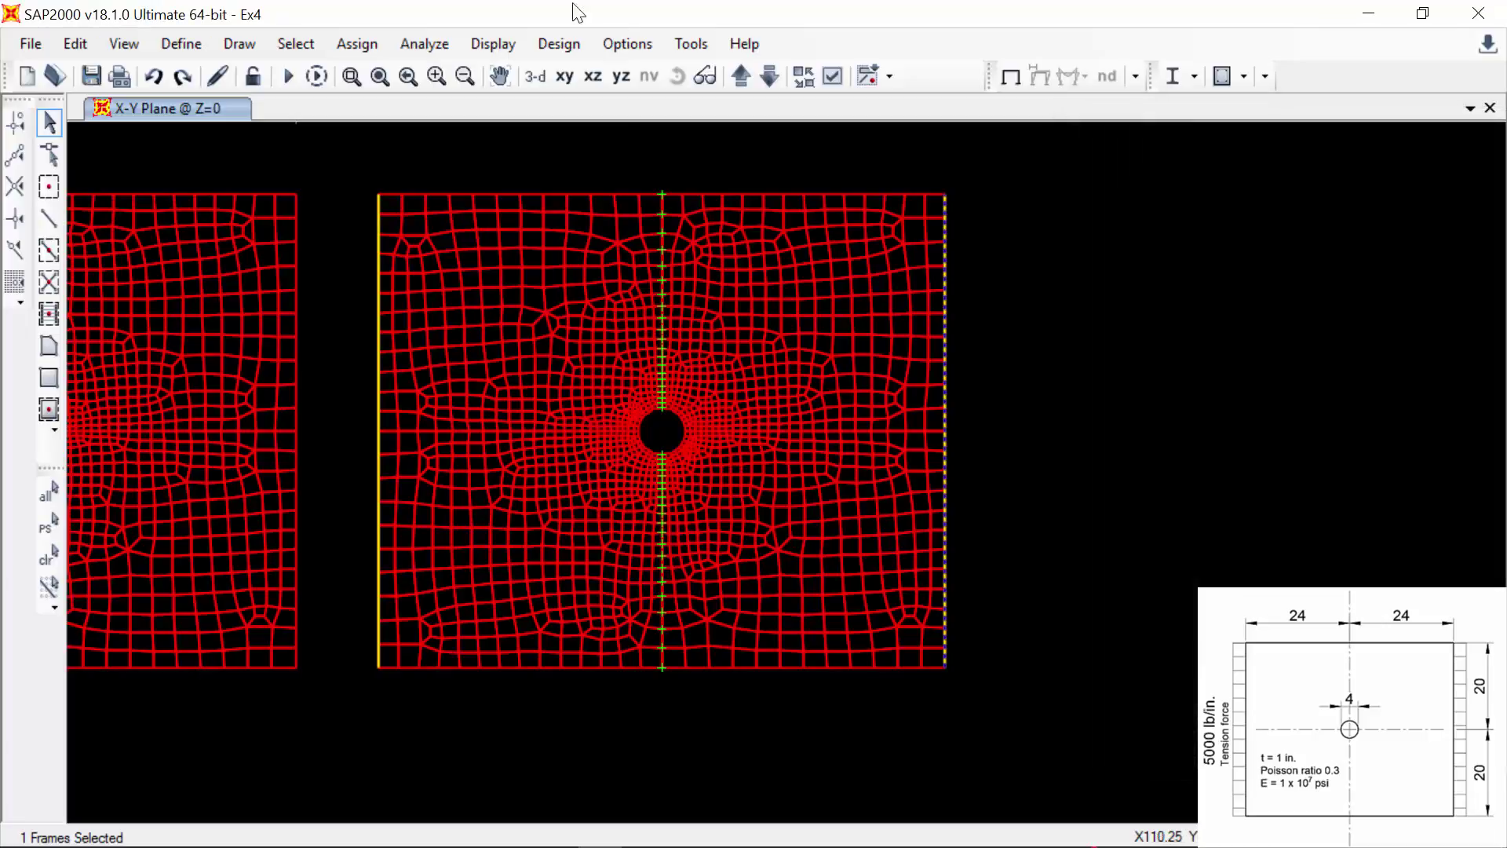
pyautogui.click(357, 44)
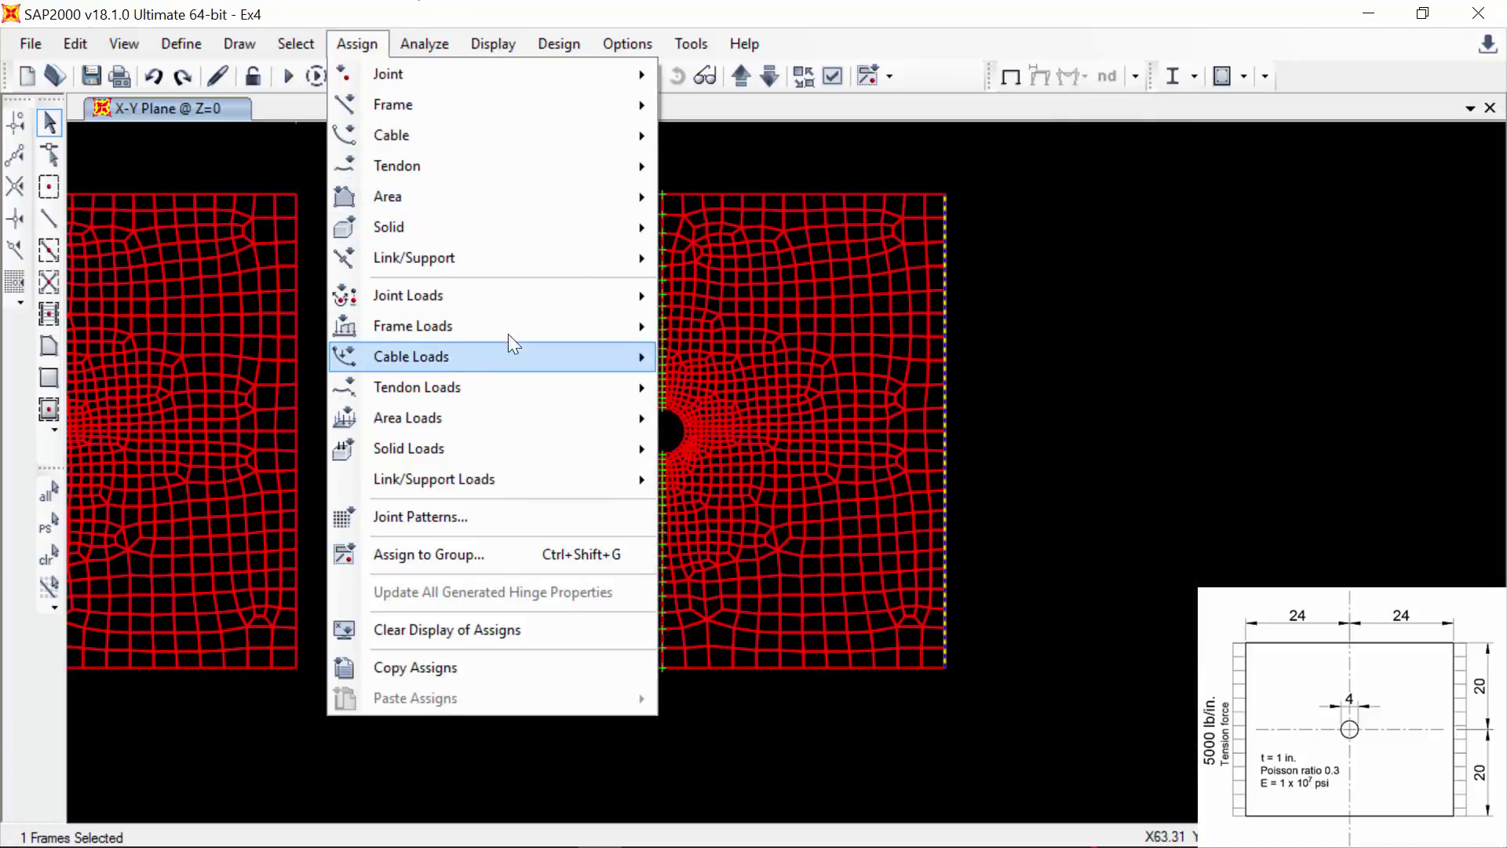
pyautogui.click(754, 397)
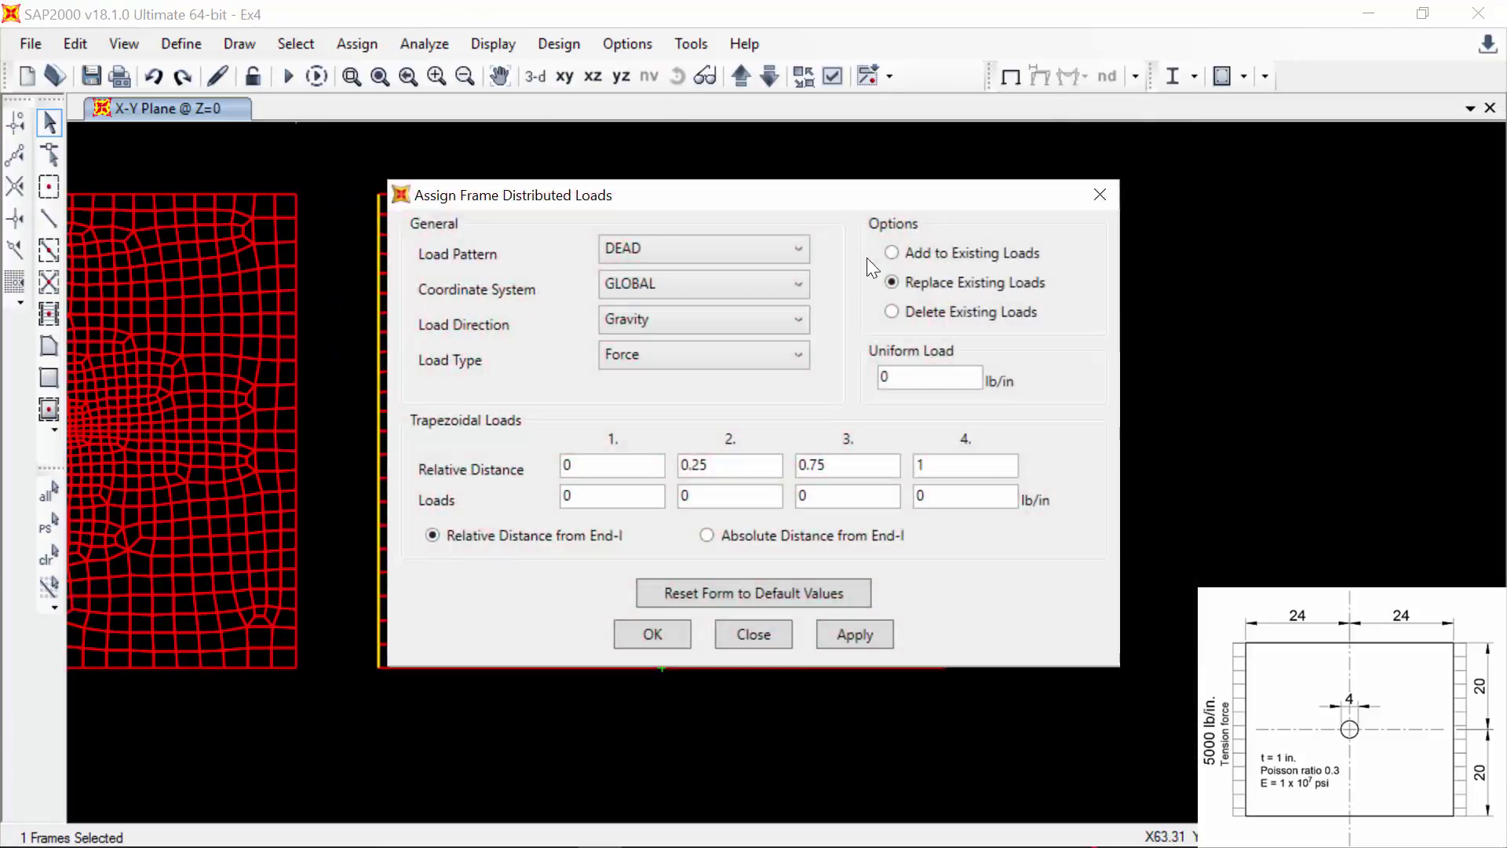
pyautogui.moveTo(781, 198); pyautogui.dragTo(1113, 280)
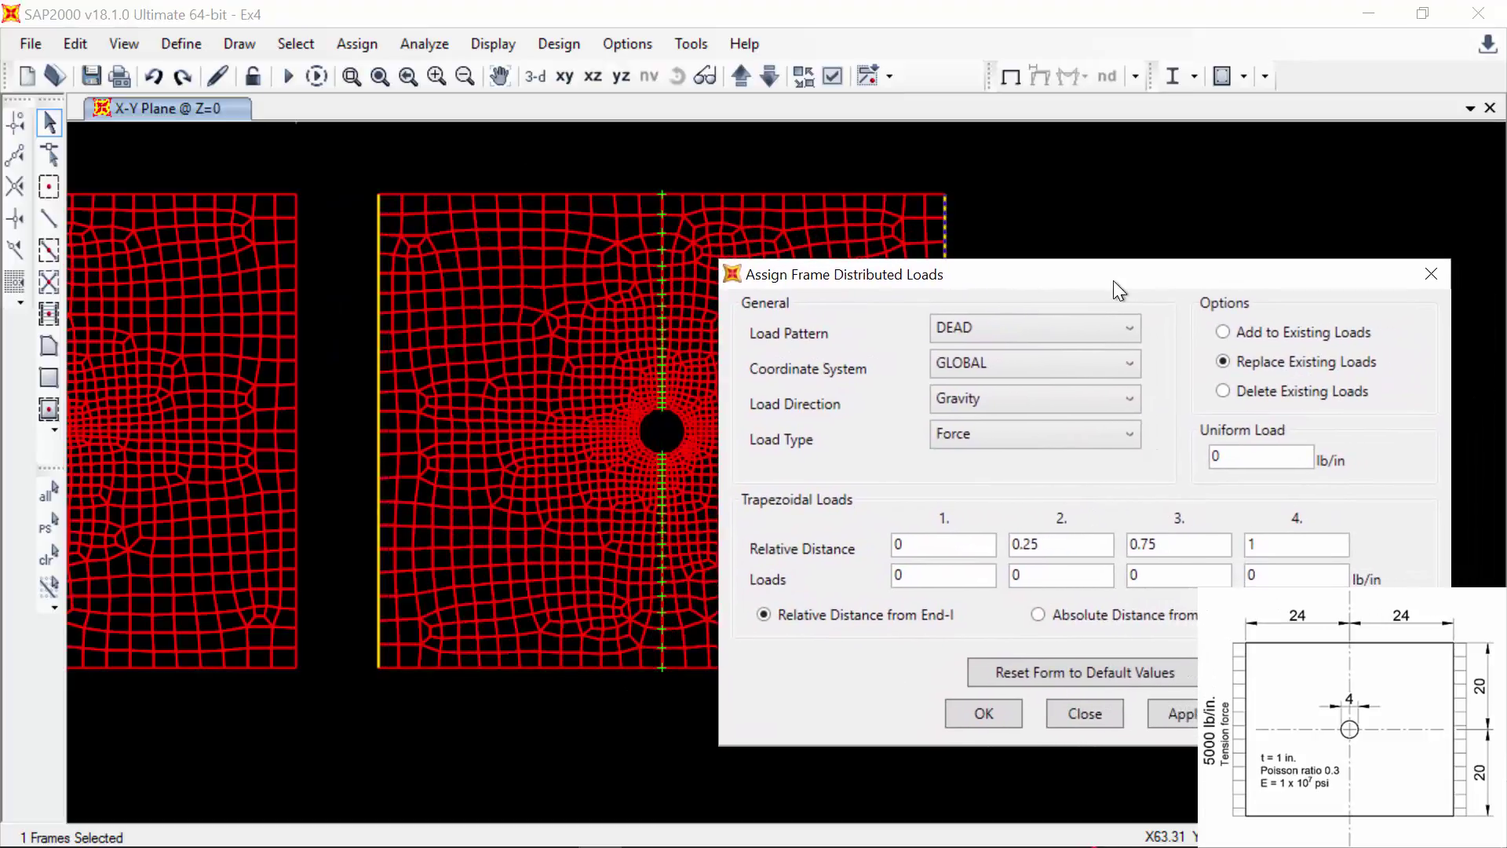
pyautogui.click(1011, 390)
pyautogui.click(1021, 426)
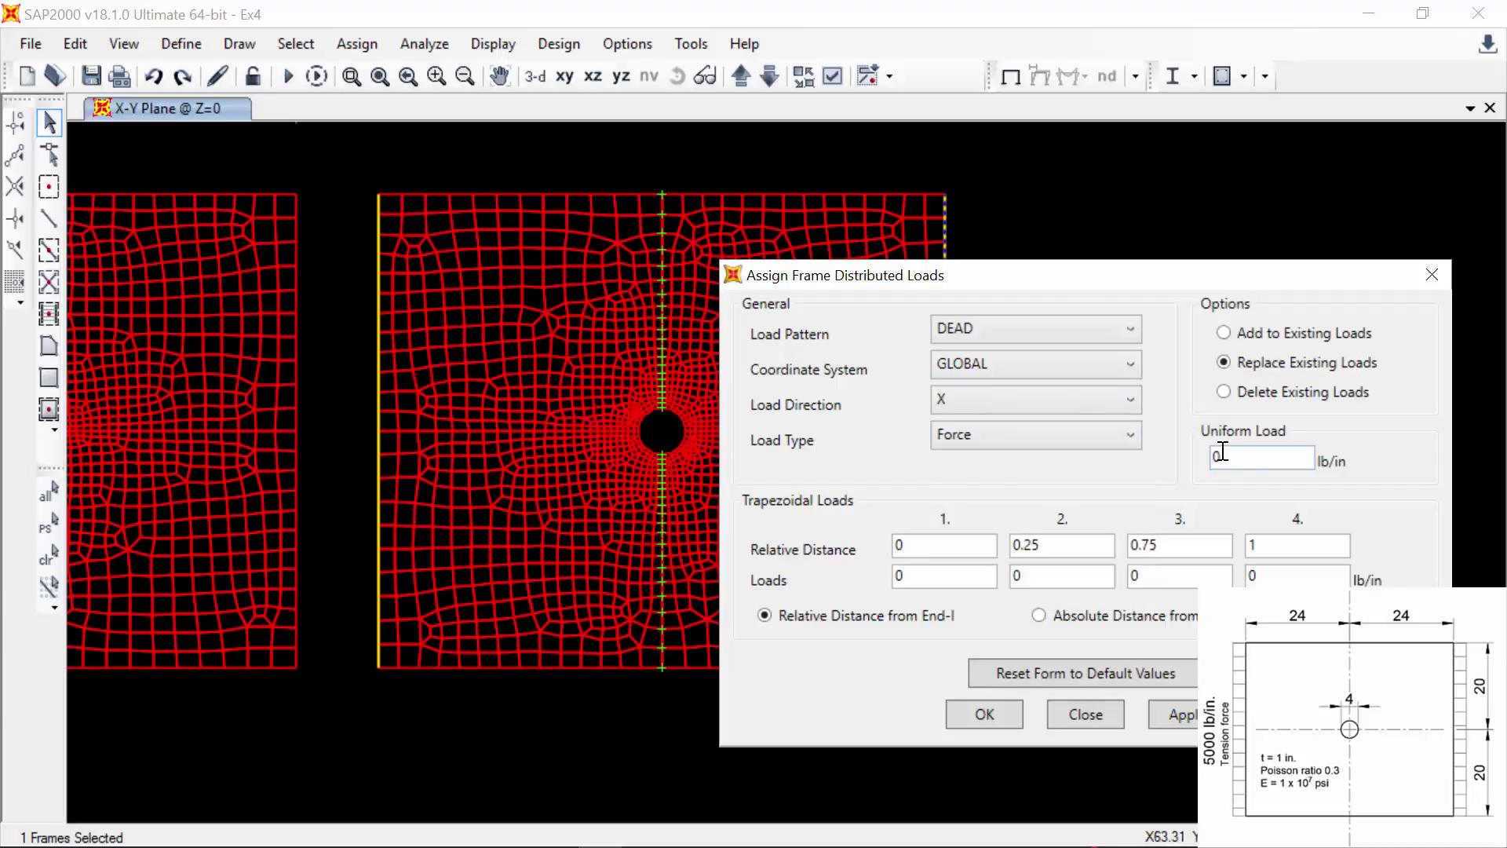
pyautogui.doubleClick(1254, 463)
pyautogui.write('5000')
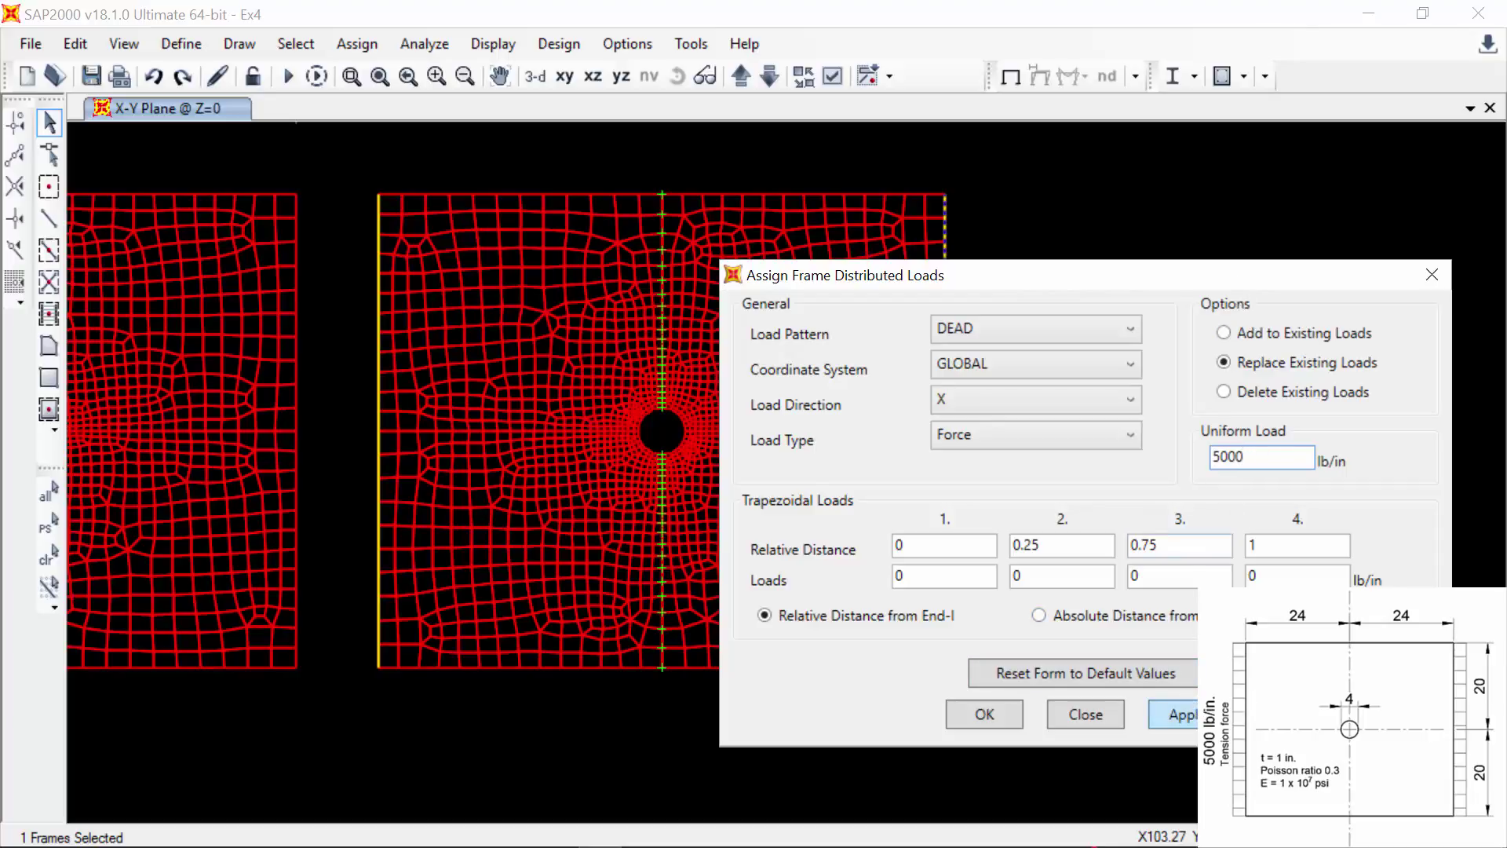
pyautogui.click(1178, 713)
# - Assign the left-edge frame of the same plate a uniform distributed load of -5000 lb/in in the global X direction
pyautogui.moveTo(1057, 281); pyautogui.dragTo(1247, 368)
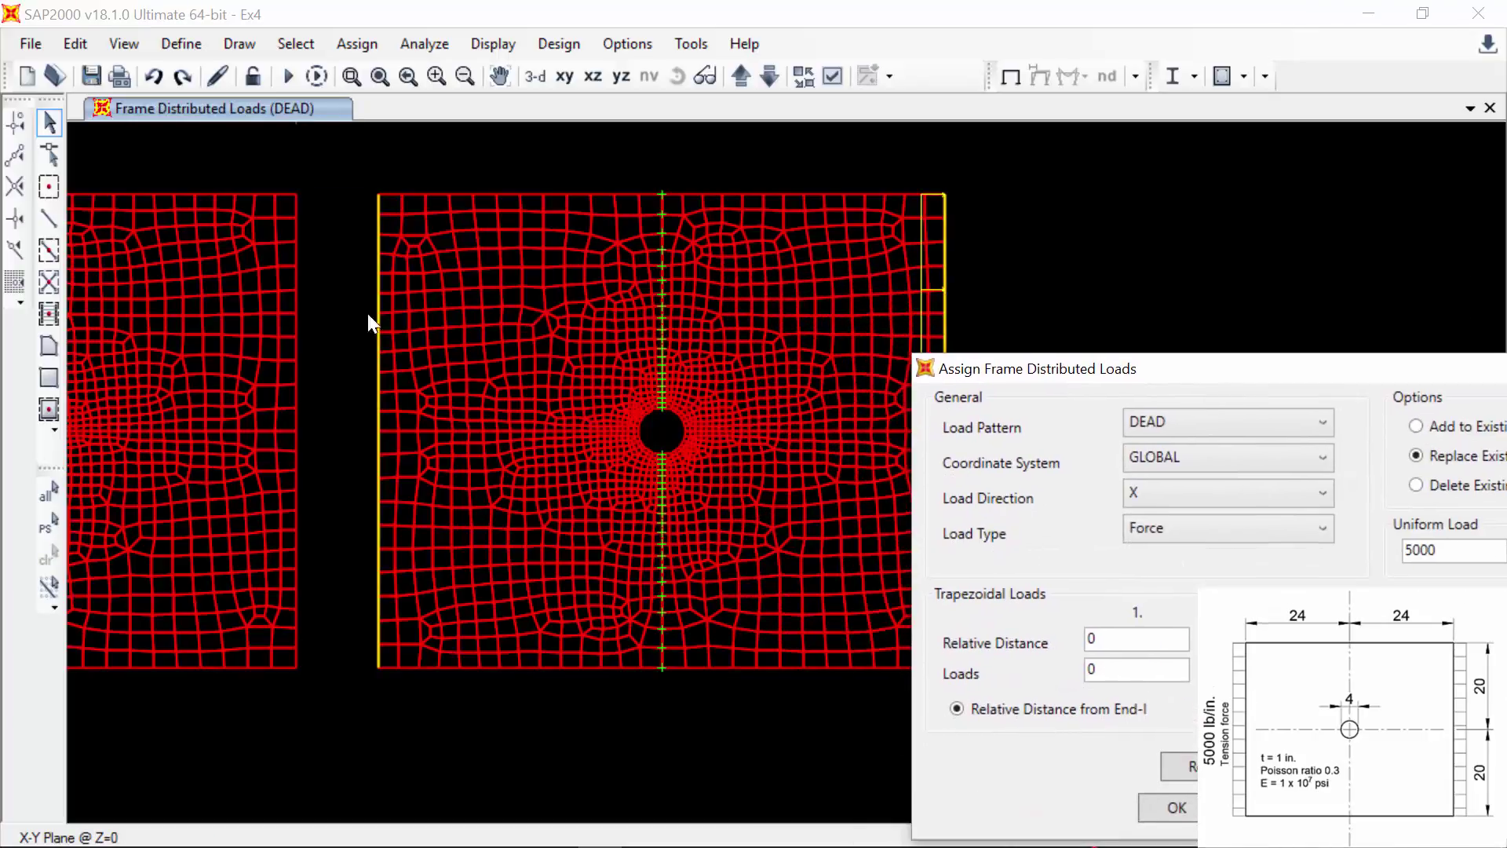
pyautogui.click(378, 383)
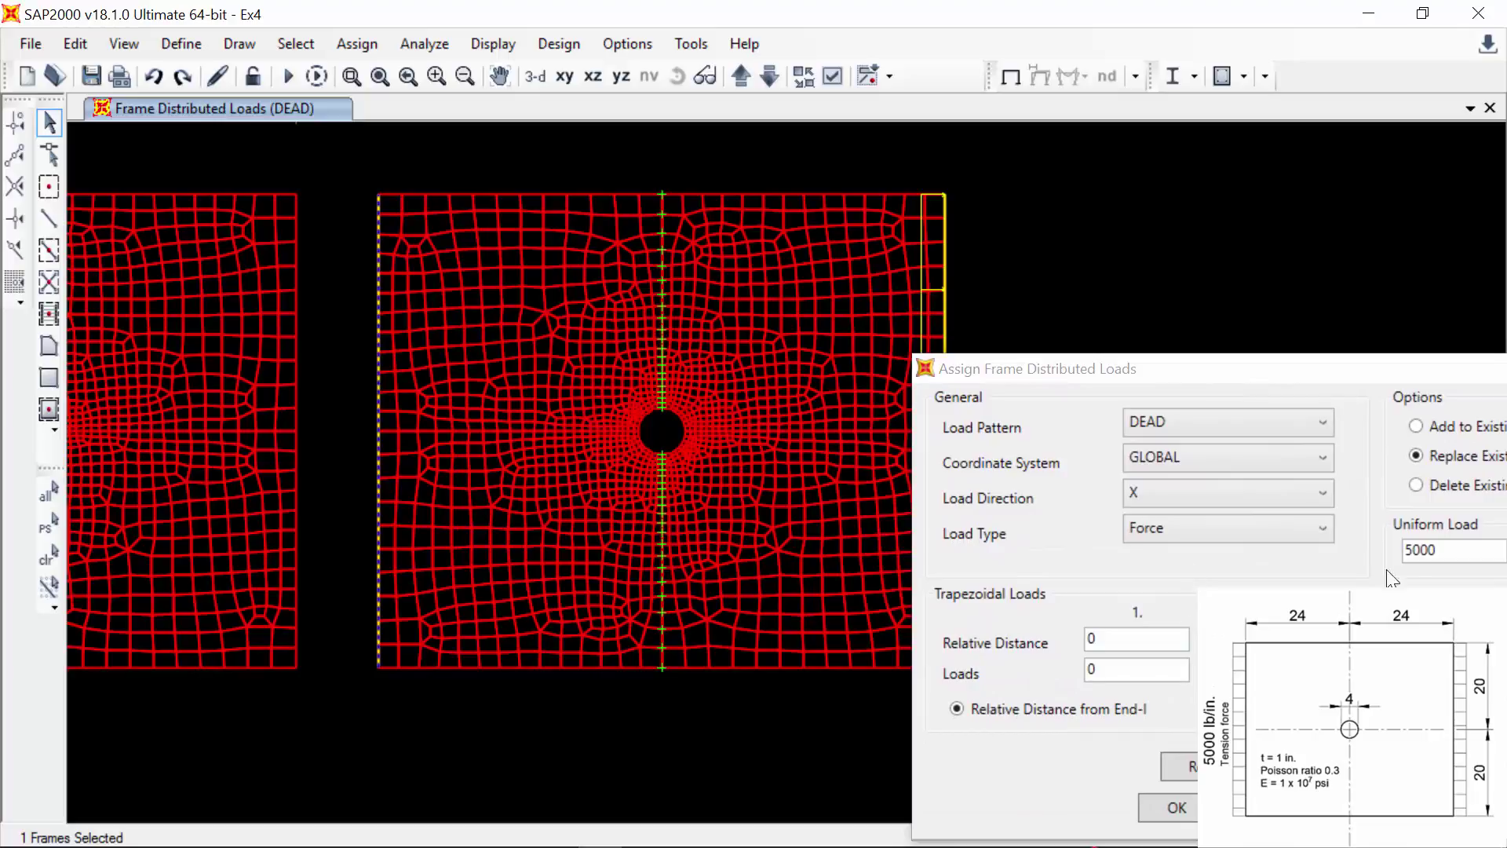
pyautogui.doubleClick(1413, 551)
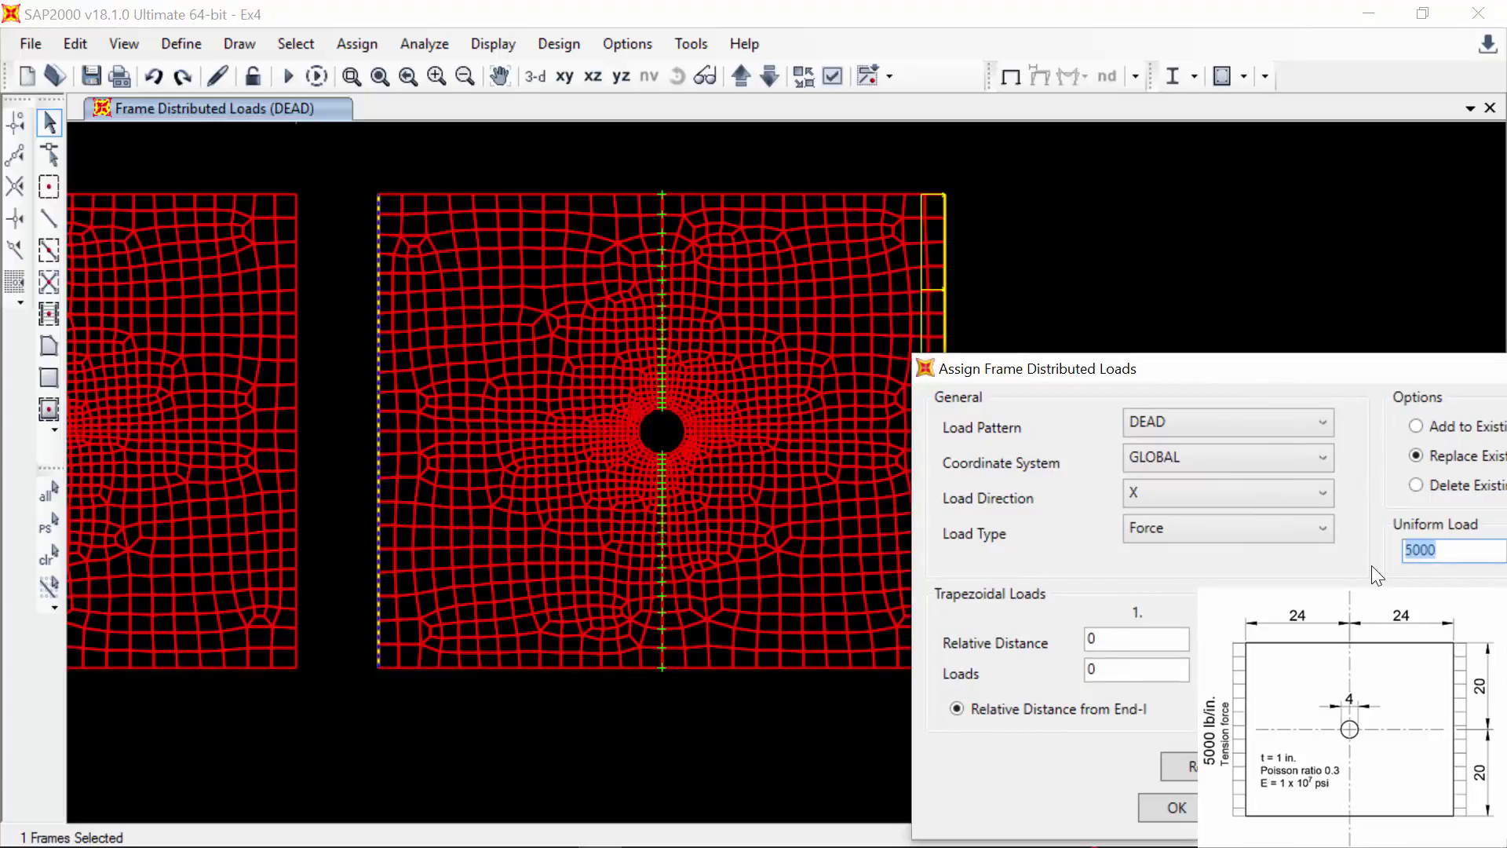
pyautogui.press('Home')
pyautogui.write('-')
pyautogui.click(1178, 808)
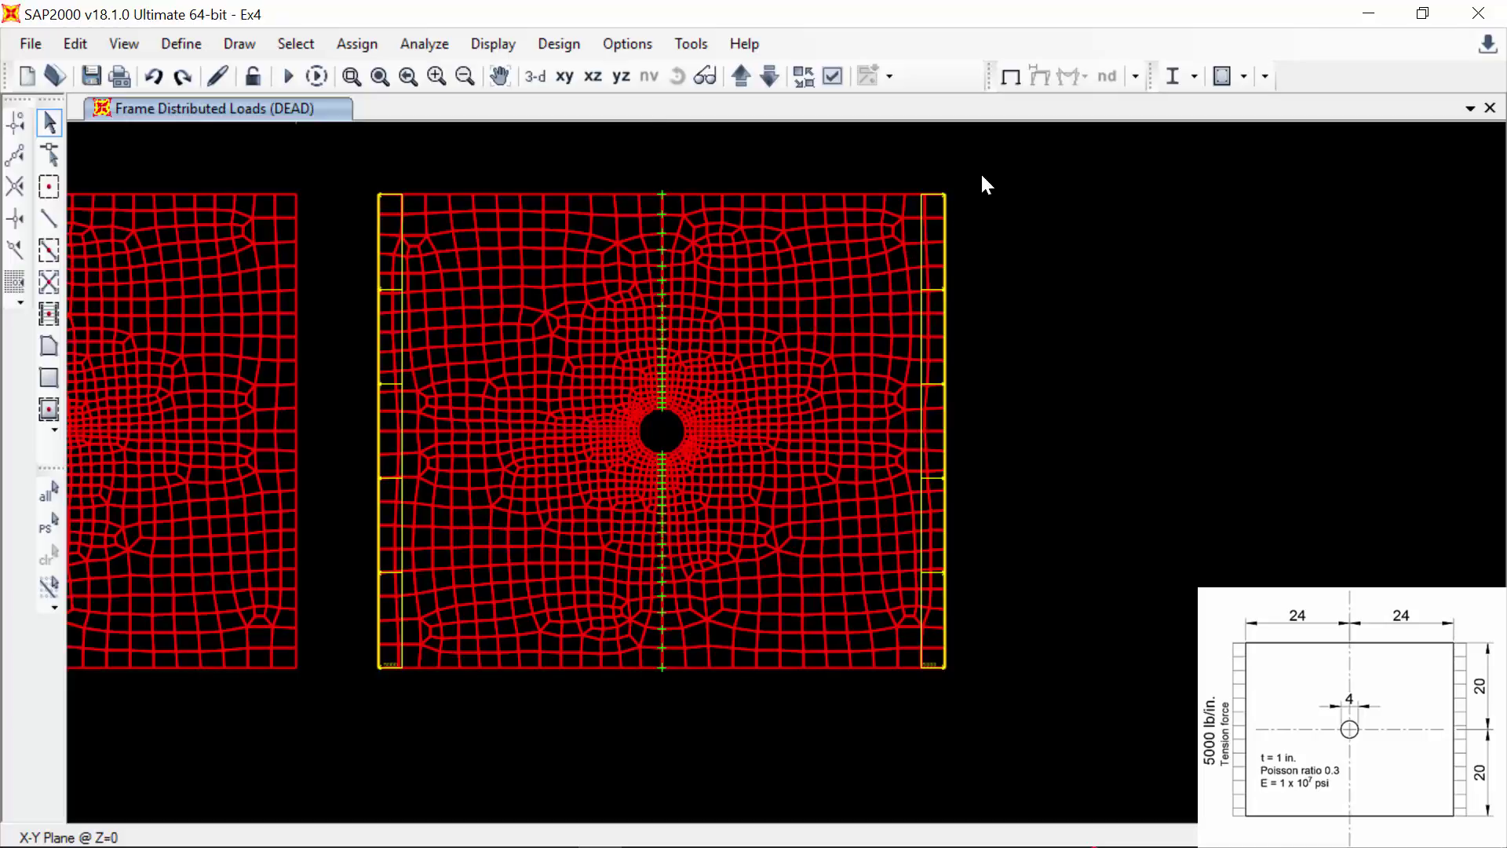
# - Select the whole plate with its two loaded edge frames and replicate it once linearly with dx 55
pyautogui.moveTo(981, 174); pyautogui.dragTo(637, 594)
pyautogui.moveTo(384, 712); pyautogui.dragTo(371, 717)
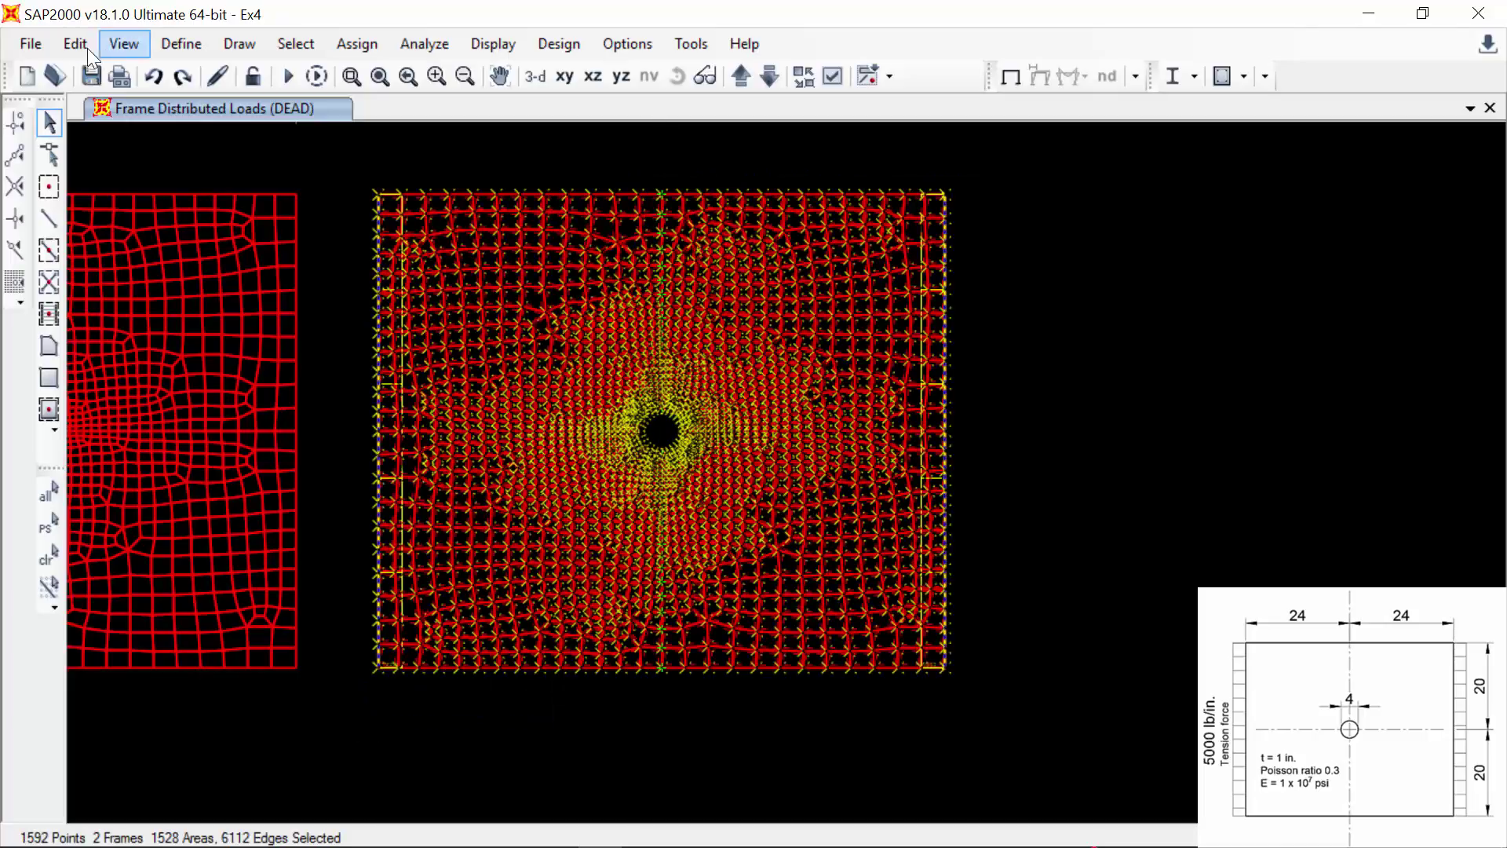
pyautogui.click(63, 41)
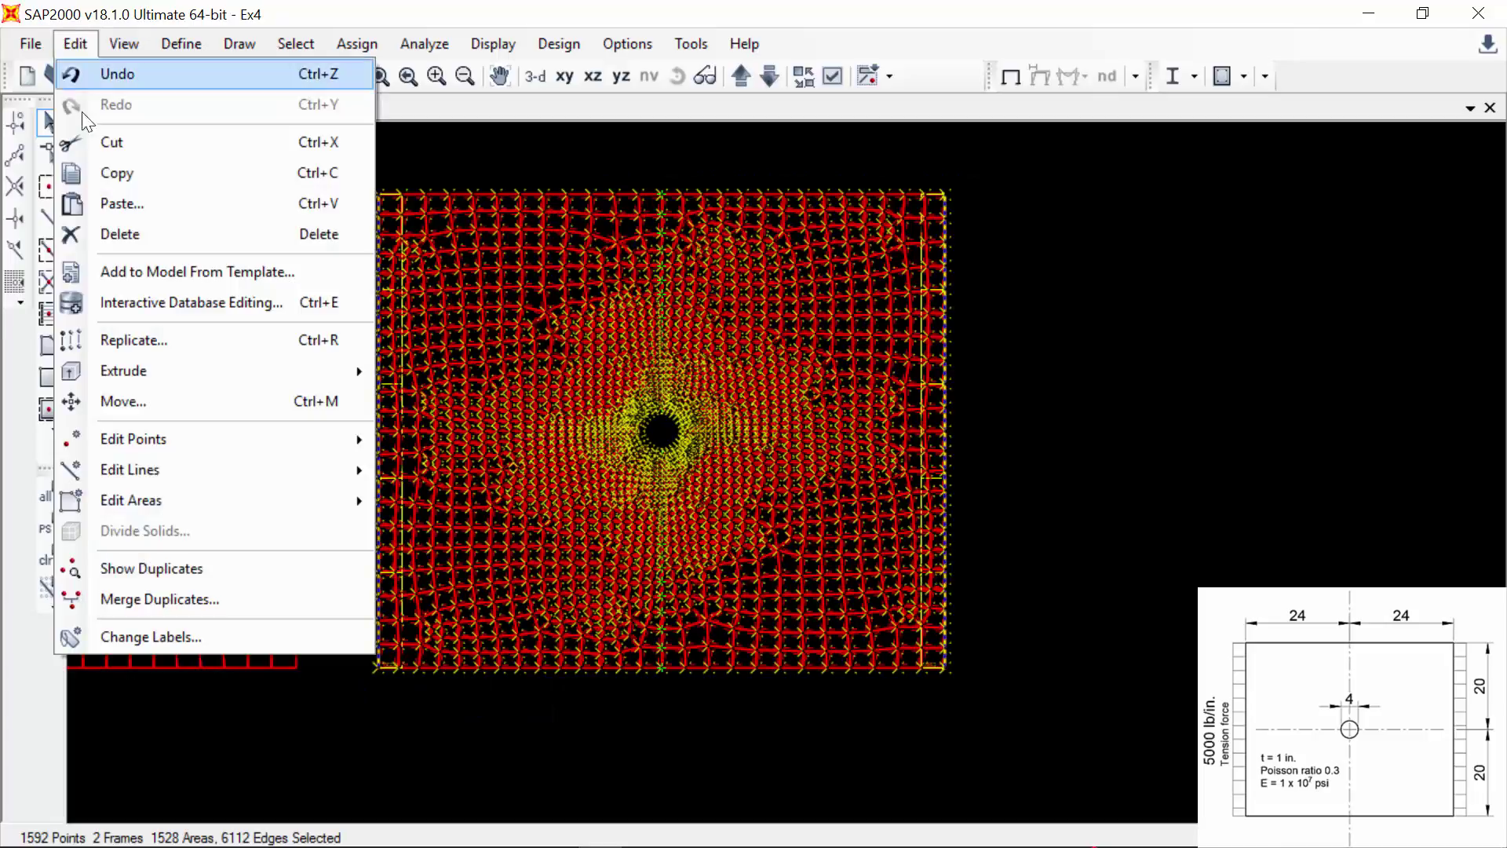
pyautogui.click(110, 339)
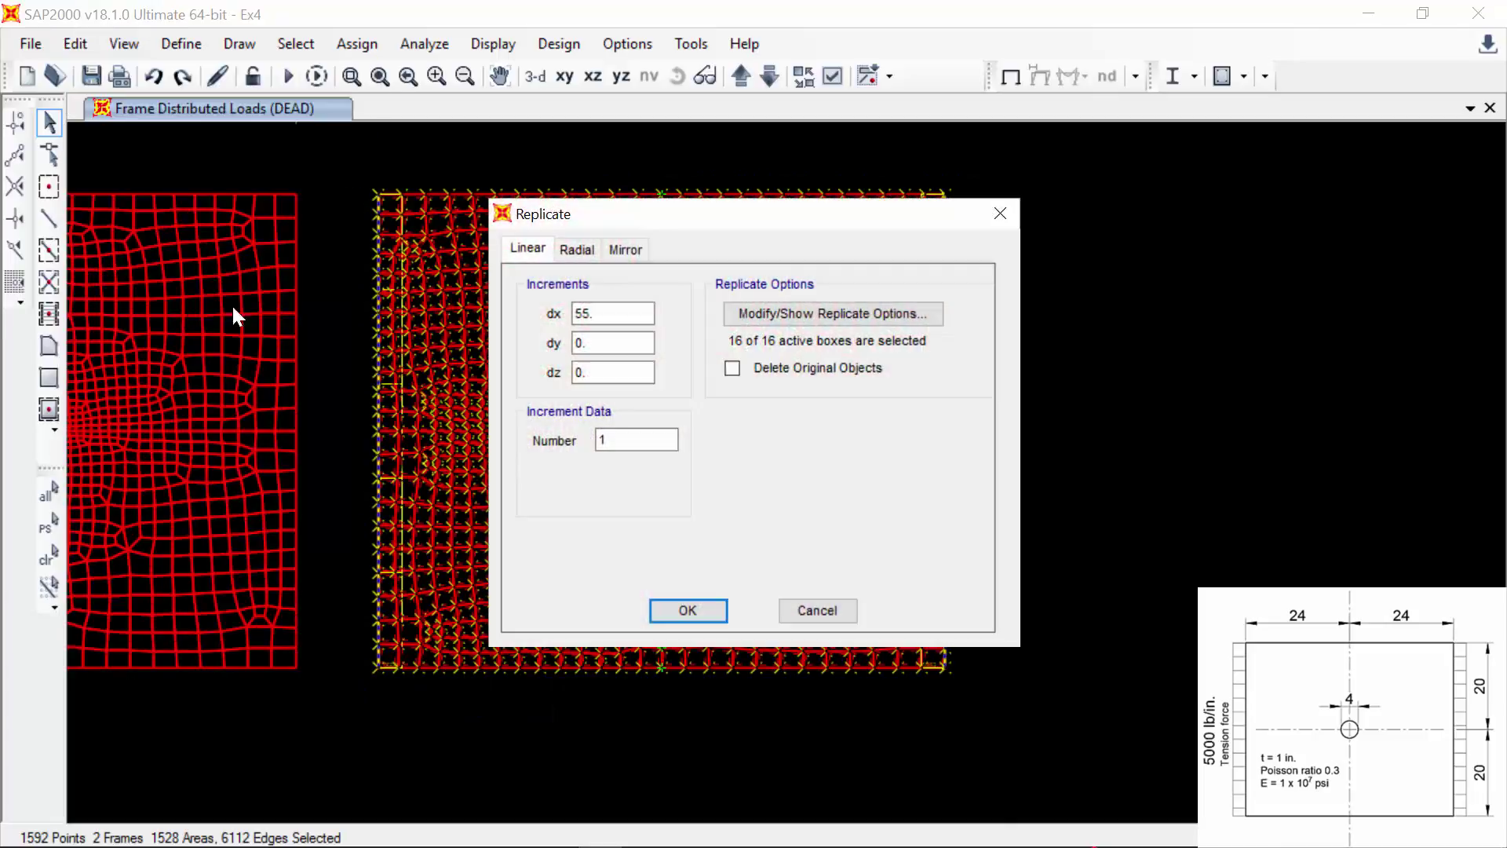
pyautogui.click(683, 609)
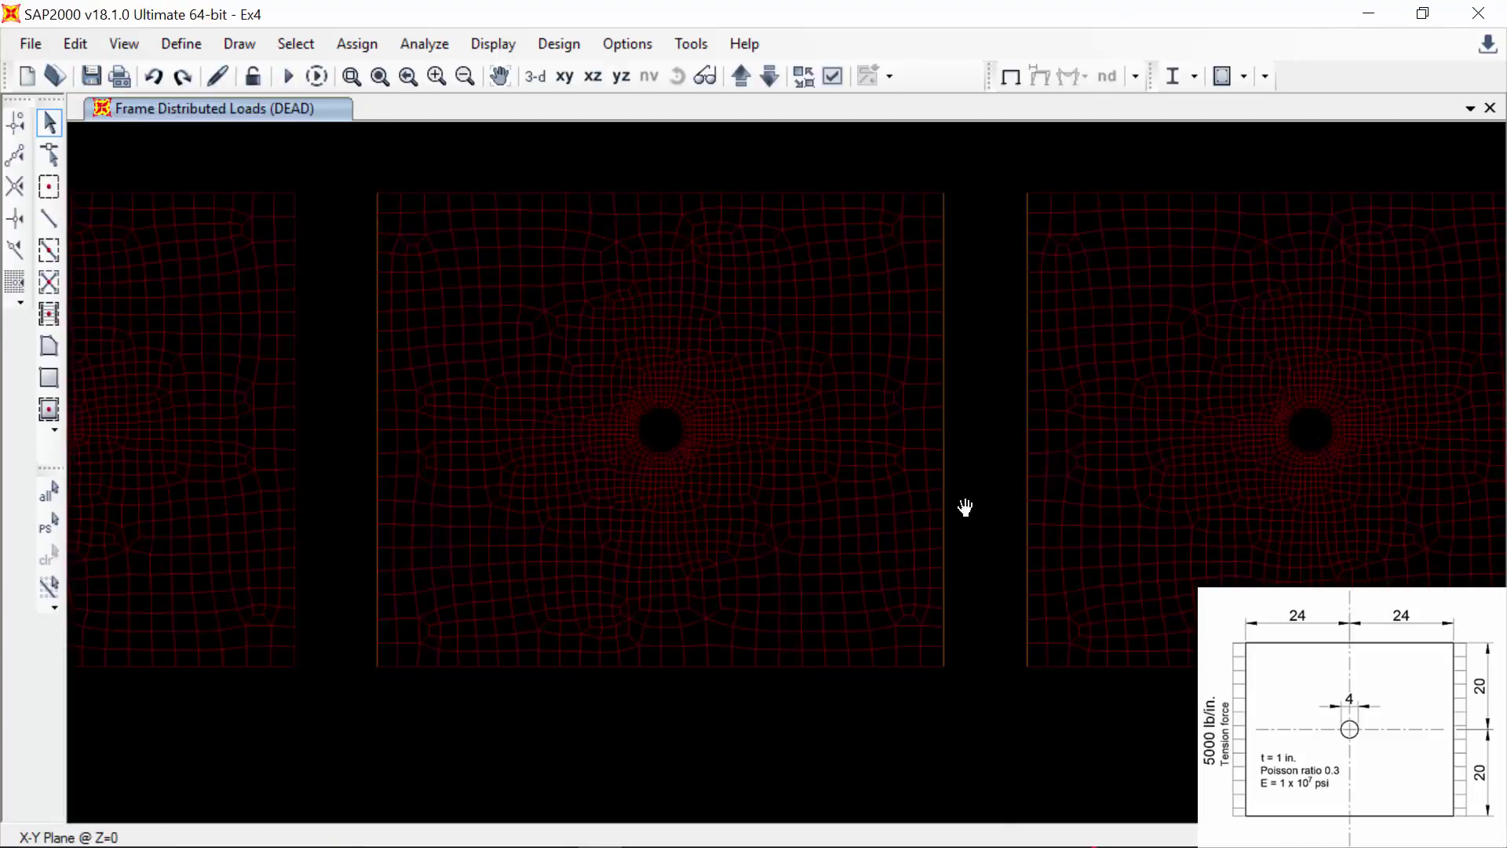
# - Delete the lower-half elements of the new plate copy, keeping its edge frames, and delete the right half with its edge frame
pyautogui.moveTo(1387, 449); pyautogui.dragTo(1177, 540)
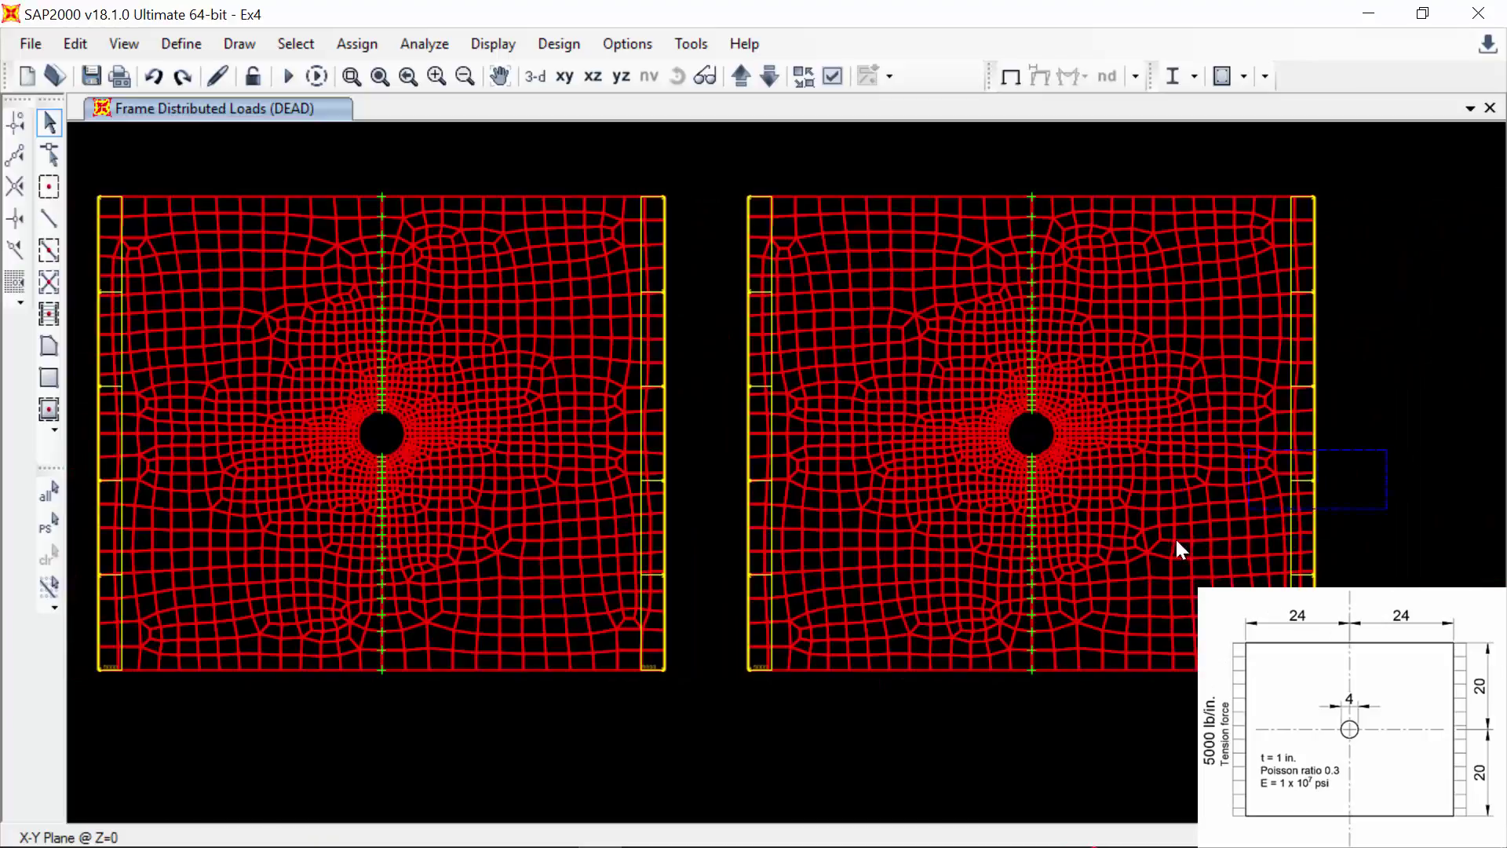
pyautogui.moveTo(744, 695); pyautogui.dragTo(746, 694)
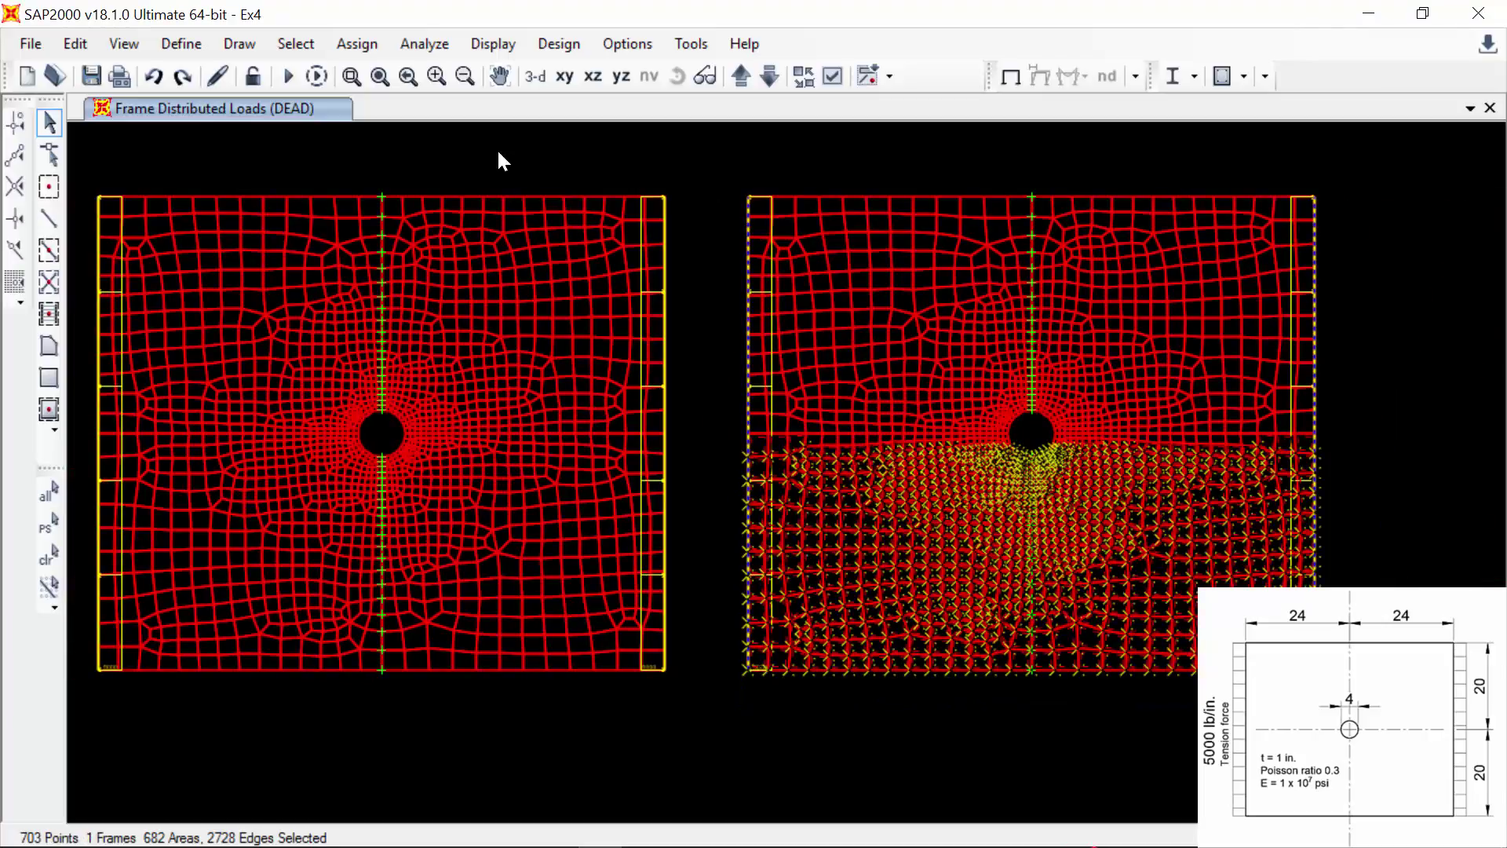
pyautogui.click(1315, 239)
pyautogui.press('Delete')
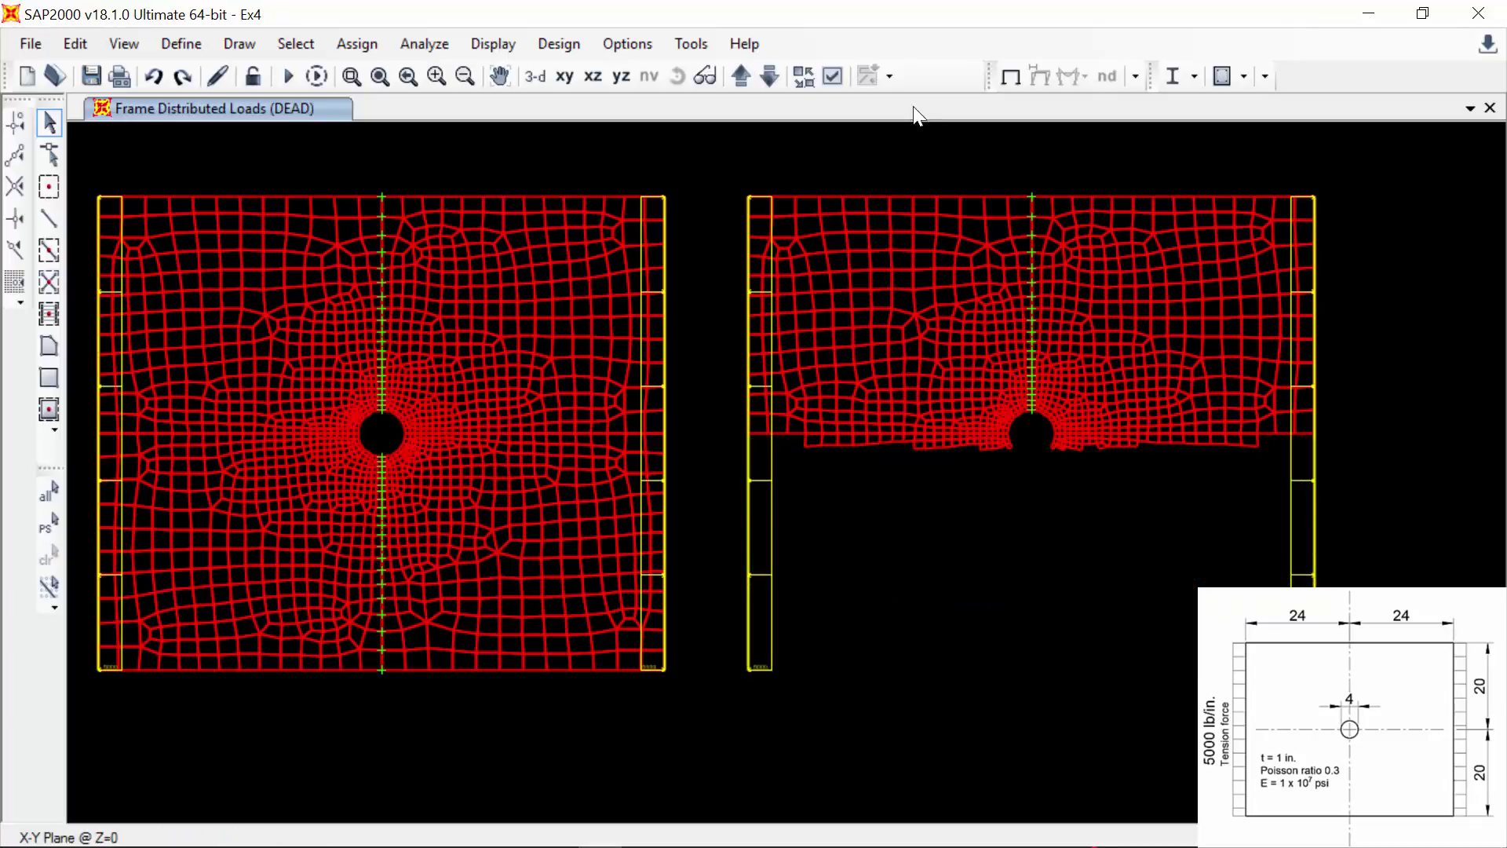
pyautogui.moveTo(1370, 161); pyautogui.dragTo(1047, 723)
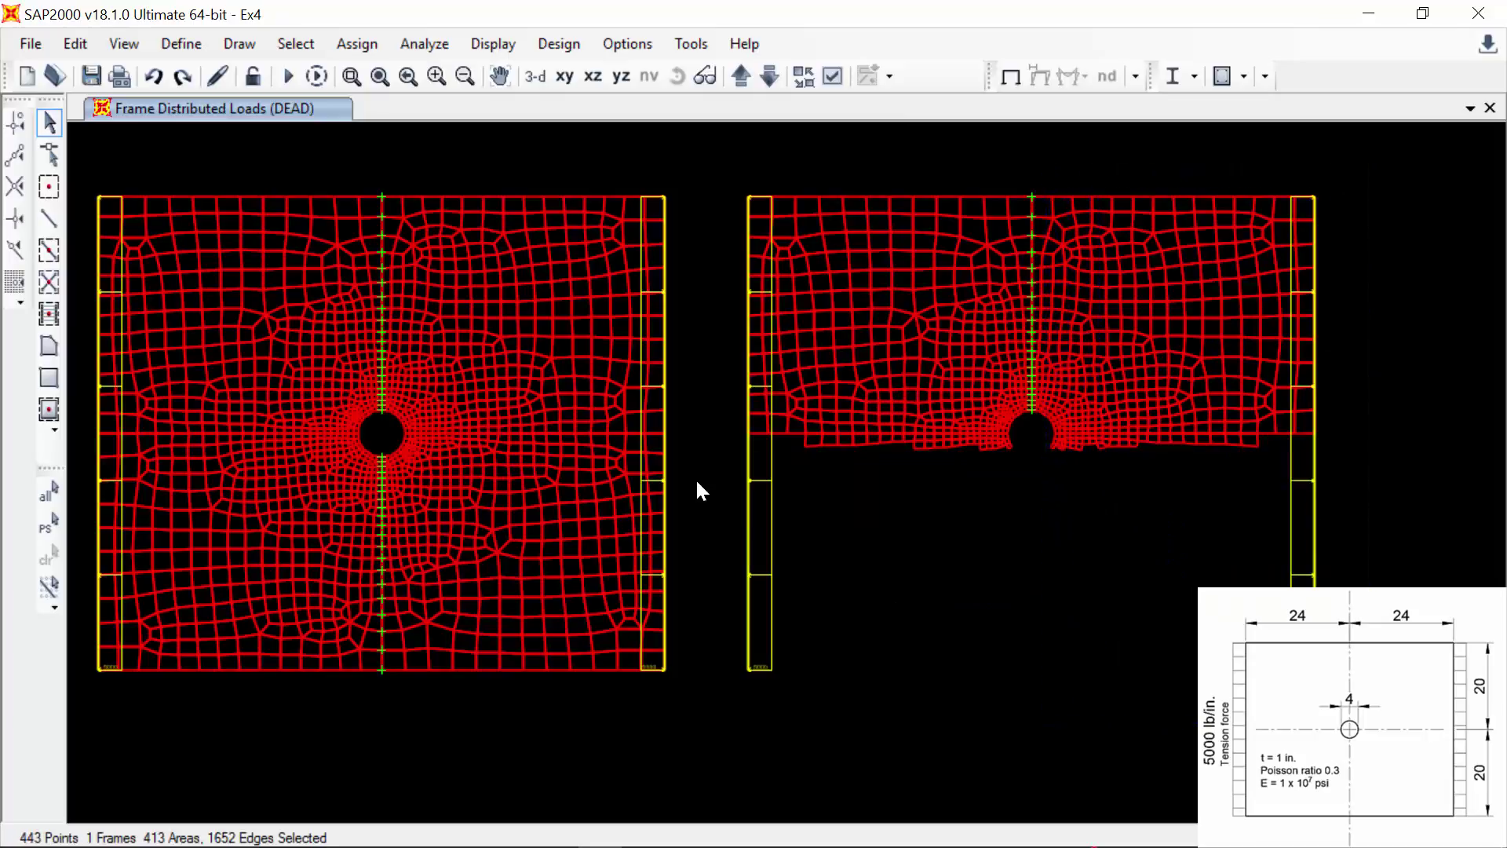
pyautogui.press('Delete')
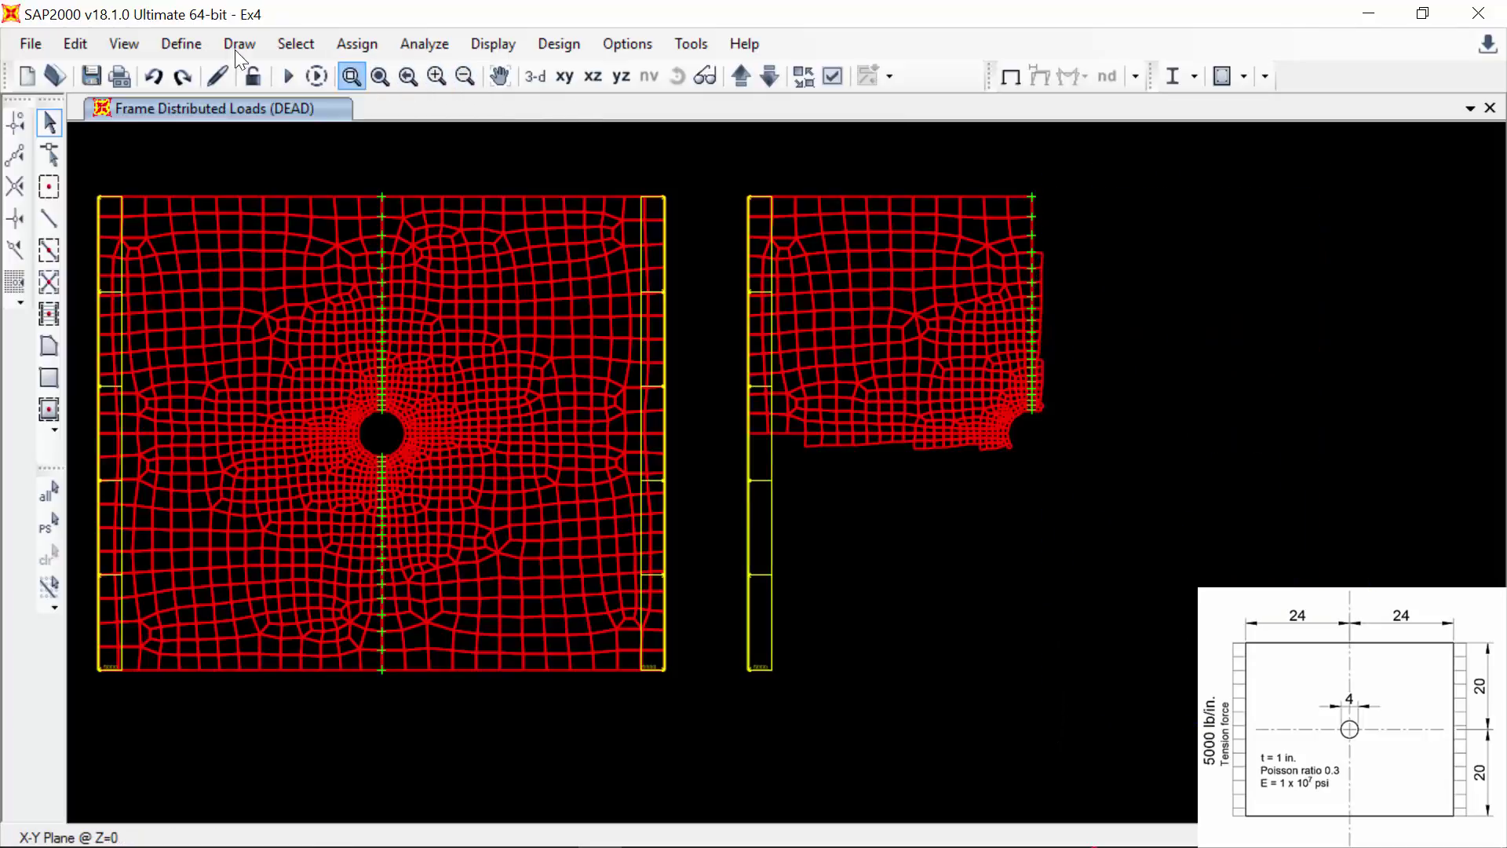
# - Delete the leftover elements extending past the vertical and horizontal centerlines so only the upper-left quarter plate remains
pyautogui.moveTo(1058, 155); pyautogui.dragTo(723, 488)
pyautogui.moveTo(1184, 259); pyautogui.dragTo(1097, 716)
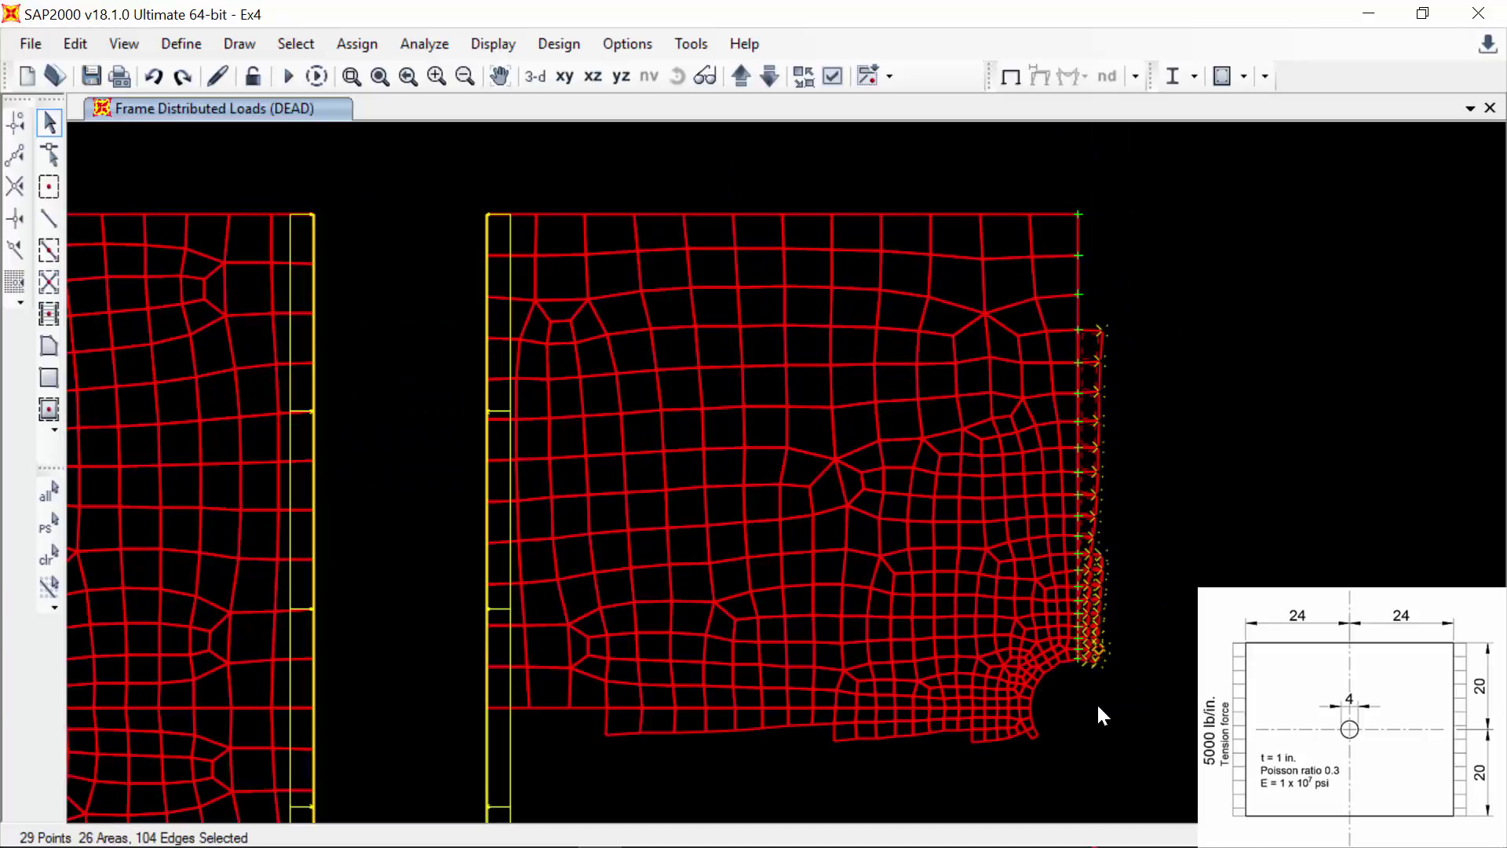
pyautogui.hotkey('ctrl', 'q')
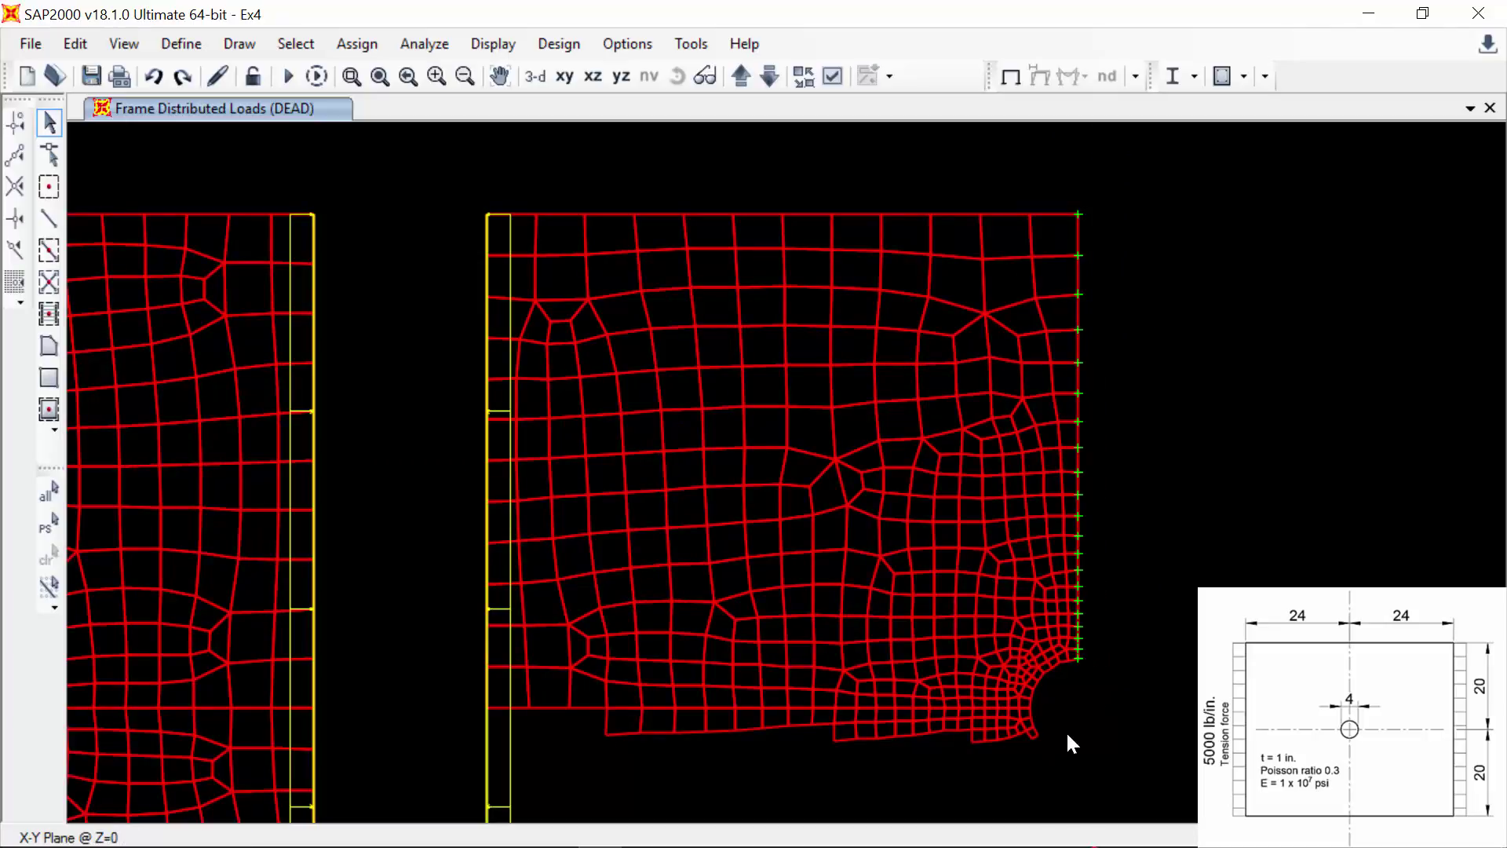
pyautogui.moveTo(1020, 742); pyautogui.dragTo(598, 782)
pyautogui.hotkey('ctrl', 'q')
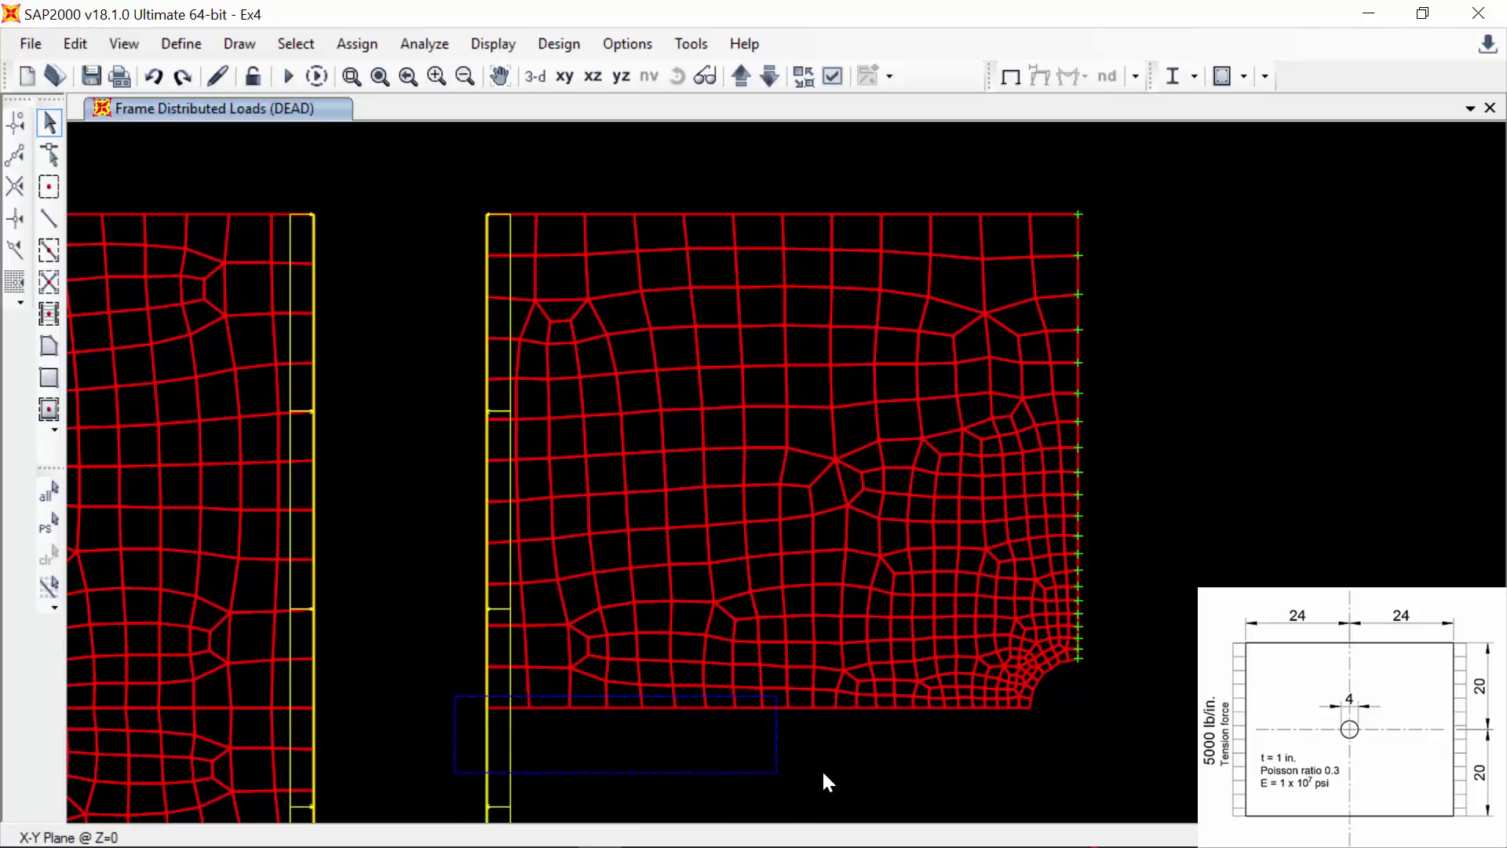
# - Select the joints along the quarter plate's lower cut edge and restrain them in Translation 2
pyautogui.moveTo(824, 777); pyautogui.dragTo(700, 524)
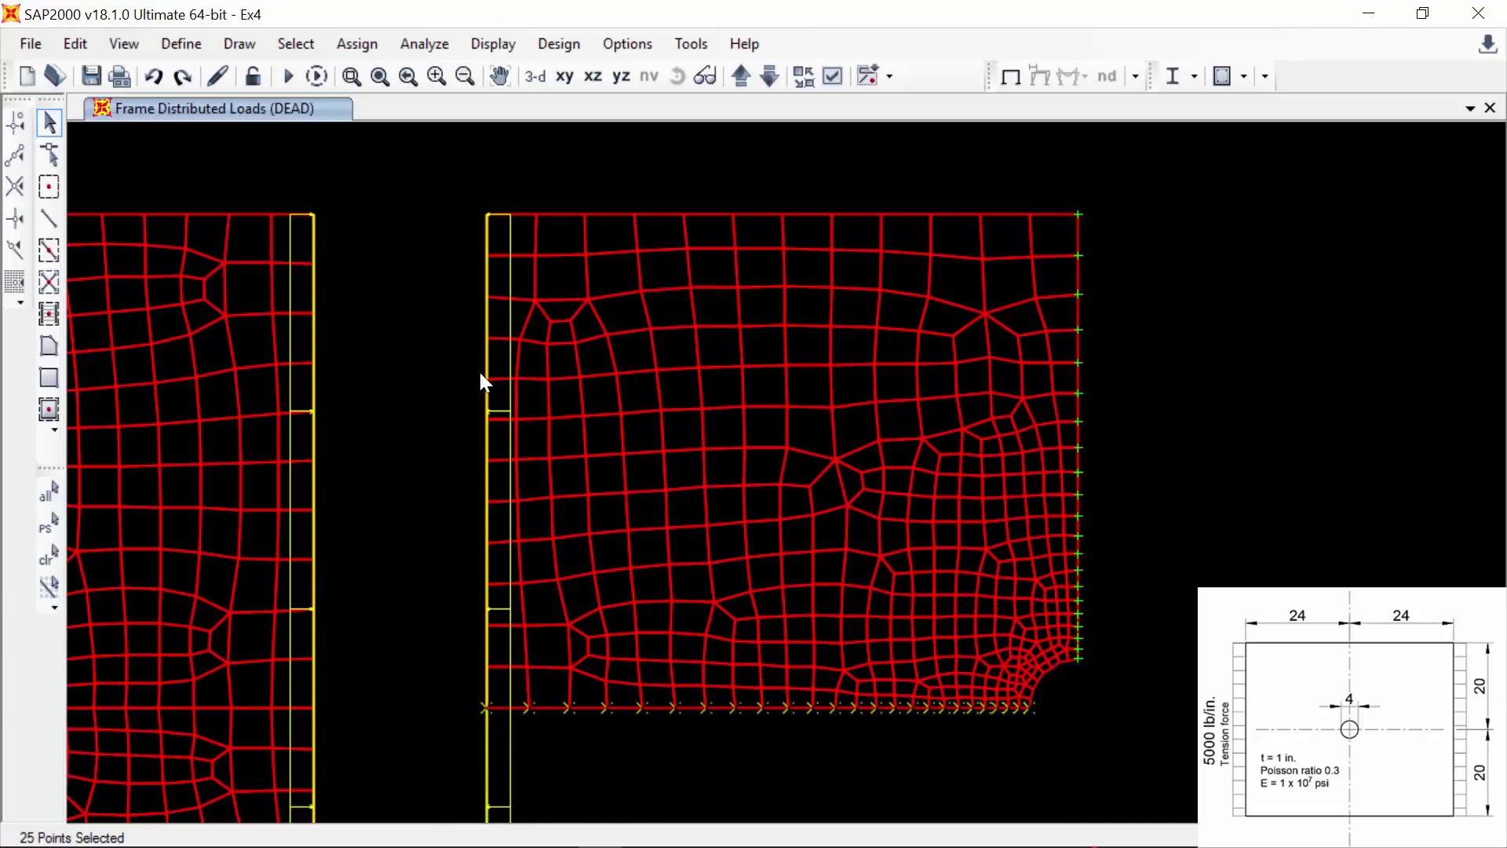
pyautogui.click(357, 44)
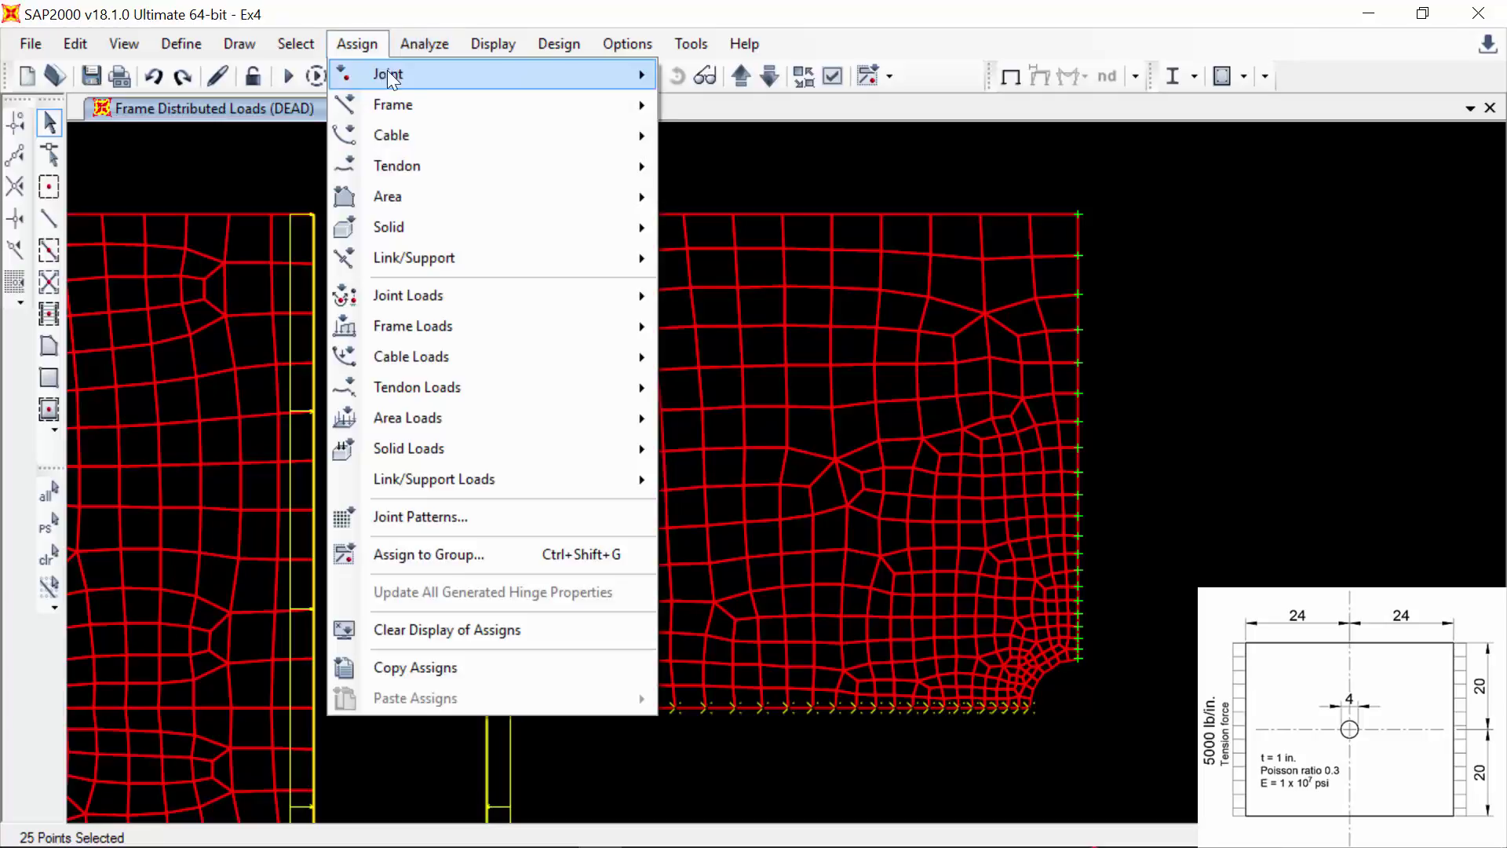
pyautogui.moveTo(629, 74)
pyautogui.click(752, 76)
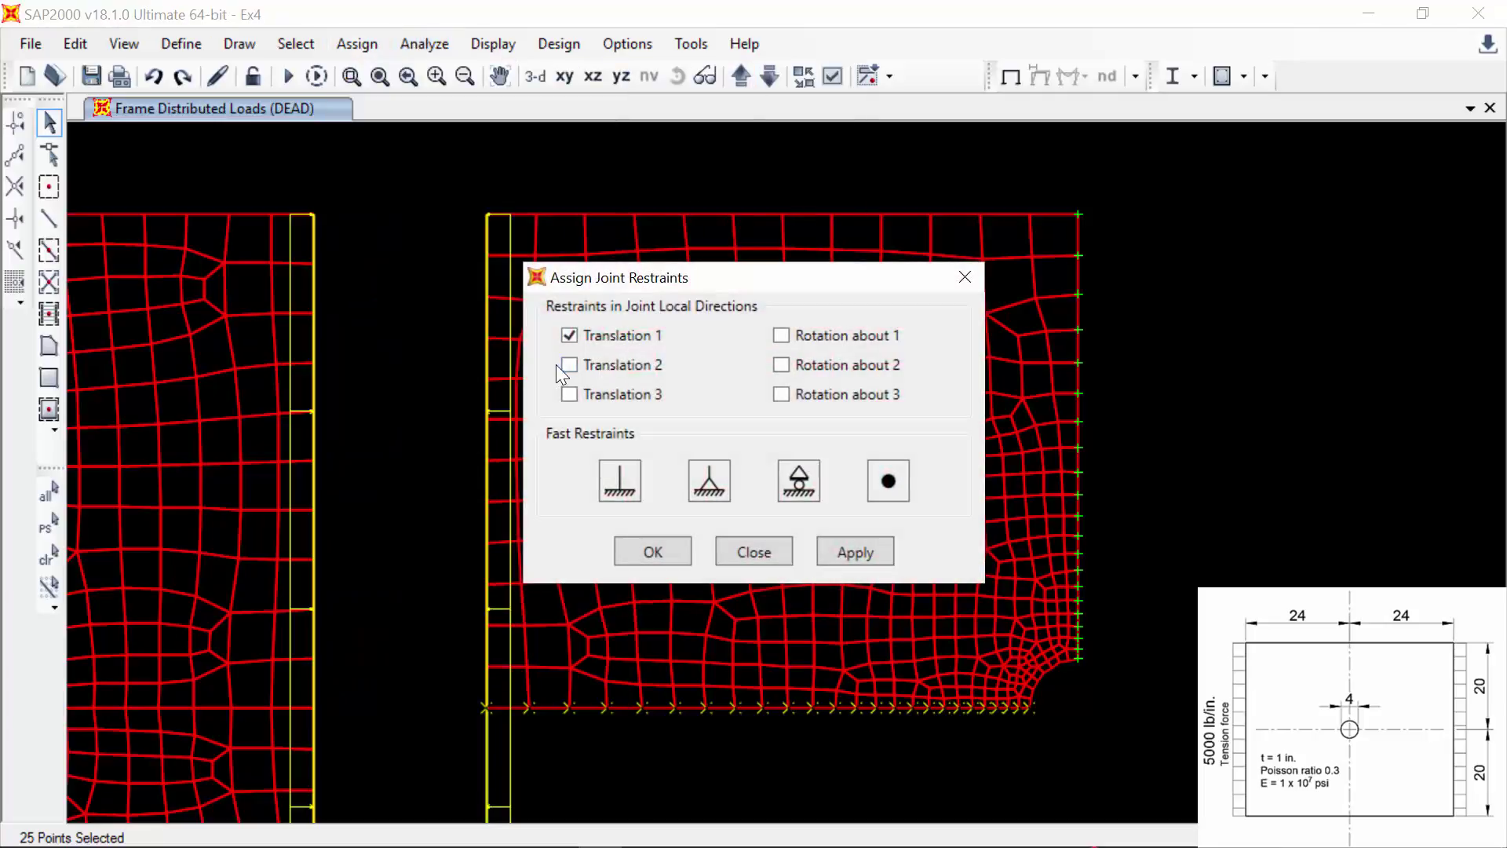
pyautogui.click(650, 551)
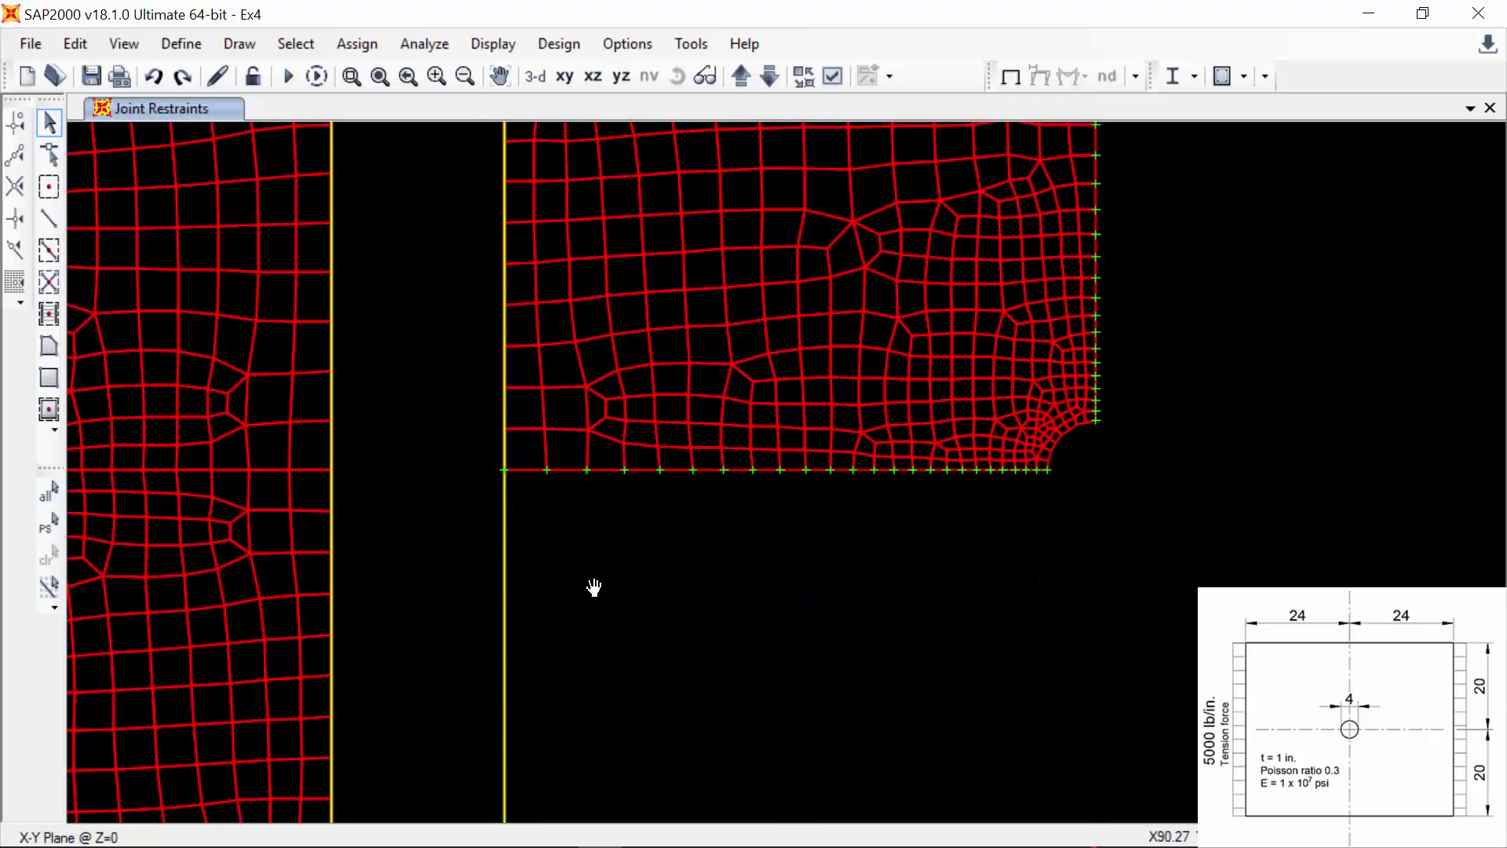
# - Reshape the quarter plate's left-edge frame by moving its lower end up and snapping it to the plate's lower-left corner joint
pyautogui.scroll(-3, 592, 592)
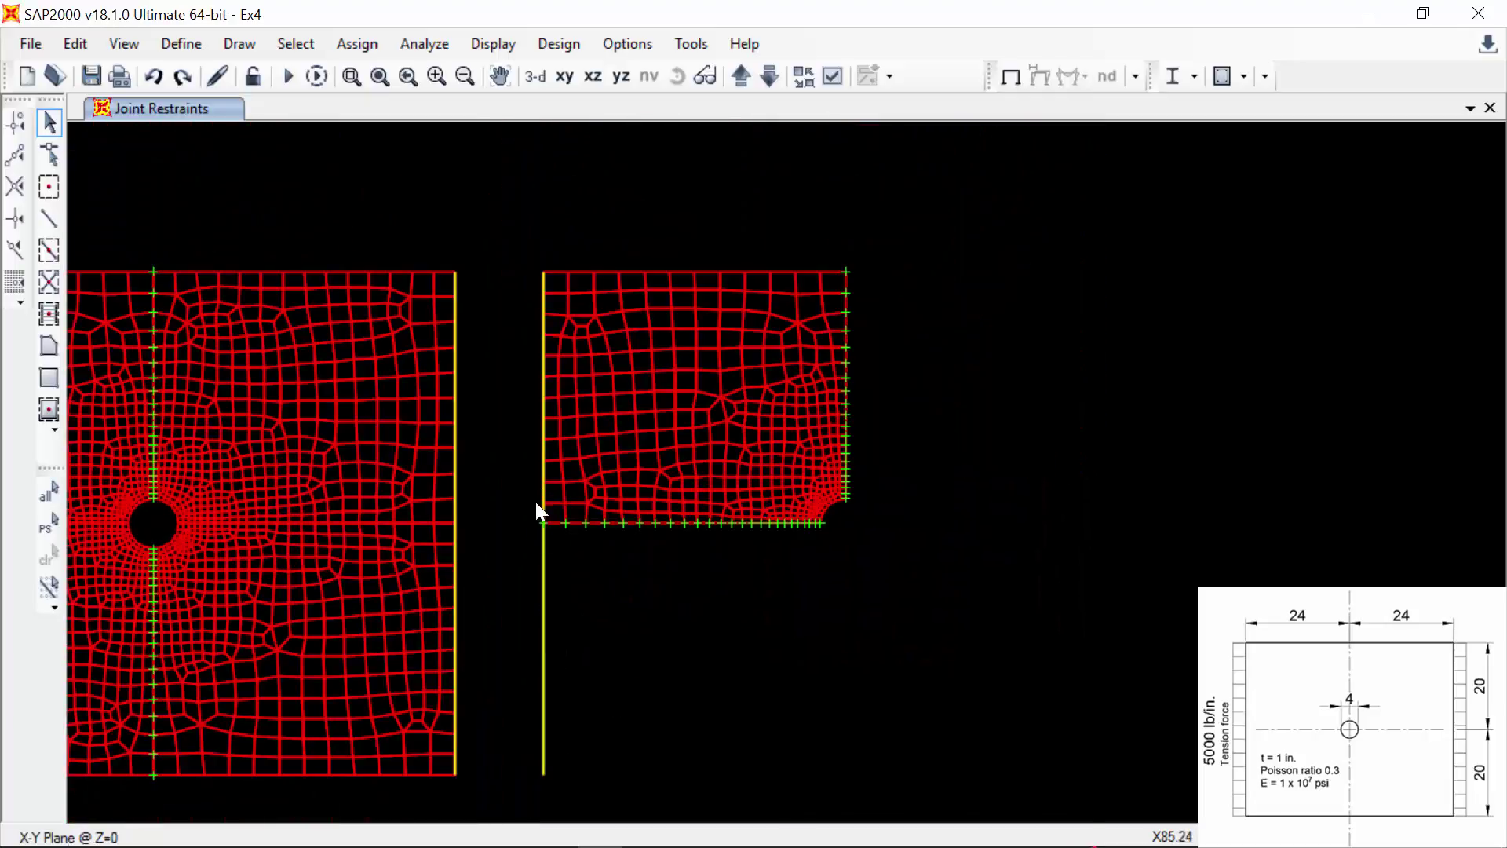
pyautogui.click(55, 151)
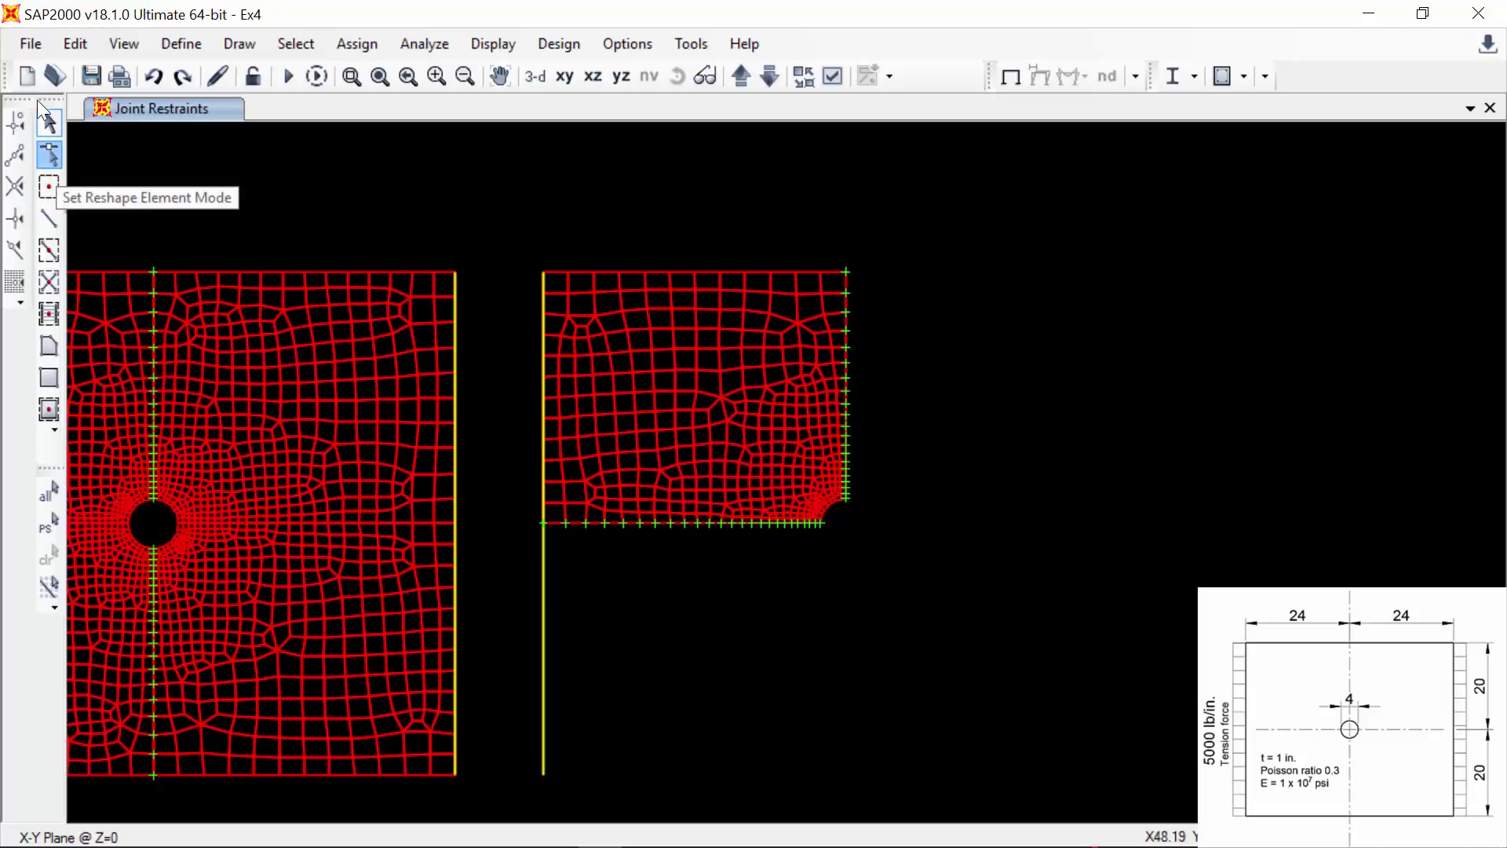
pyautogui.click(544, 689)
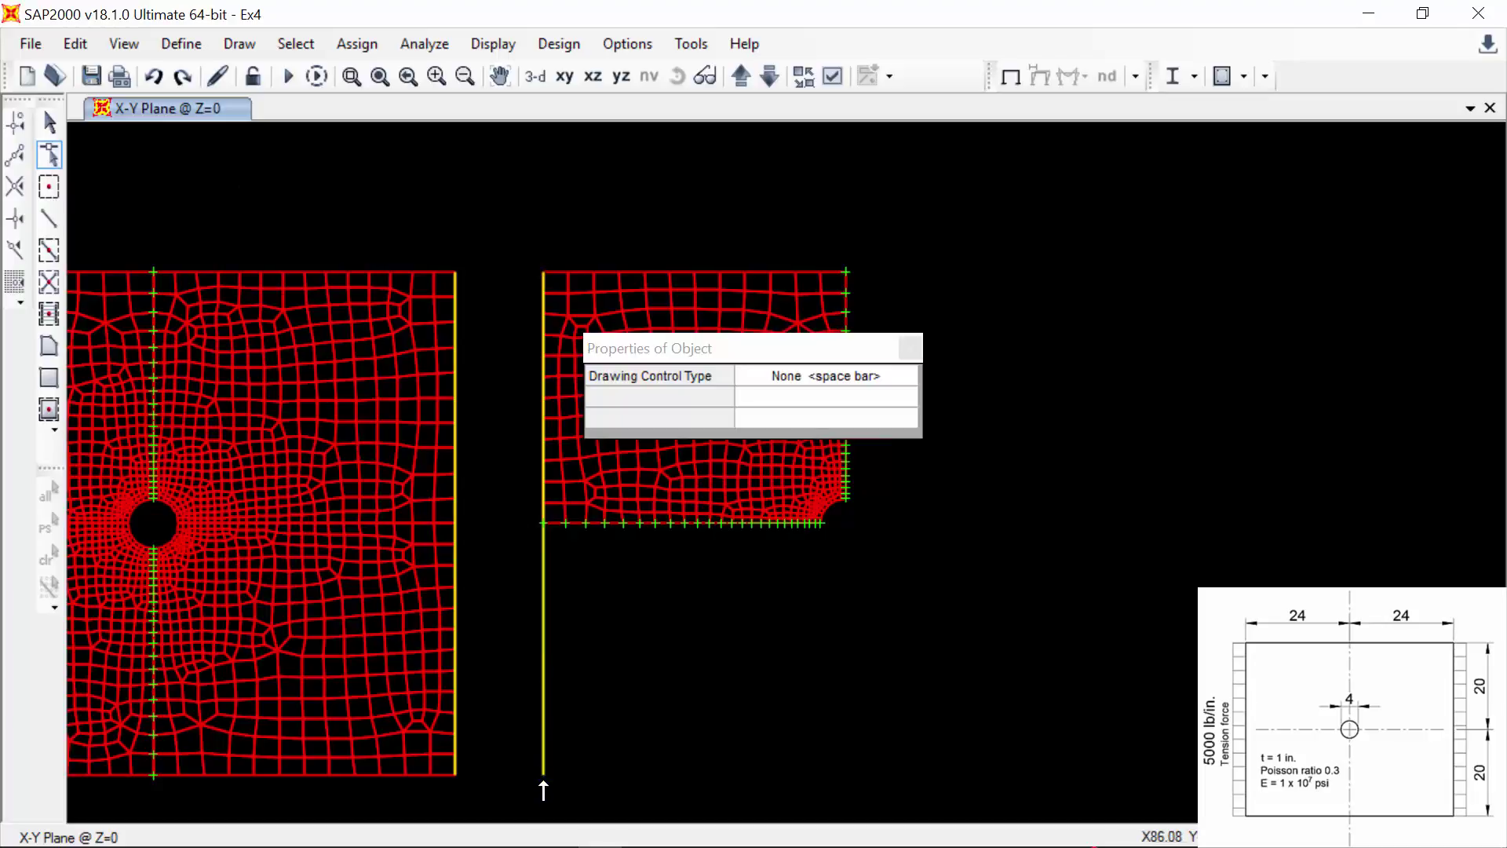
pyautogui.click(541, 774)
pyautogui.moveTo(541, 773); pyautogui.dragTo(548, 543)
pyautogui.click(15, 122)
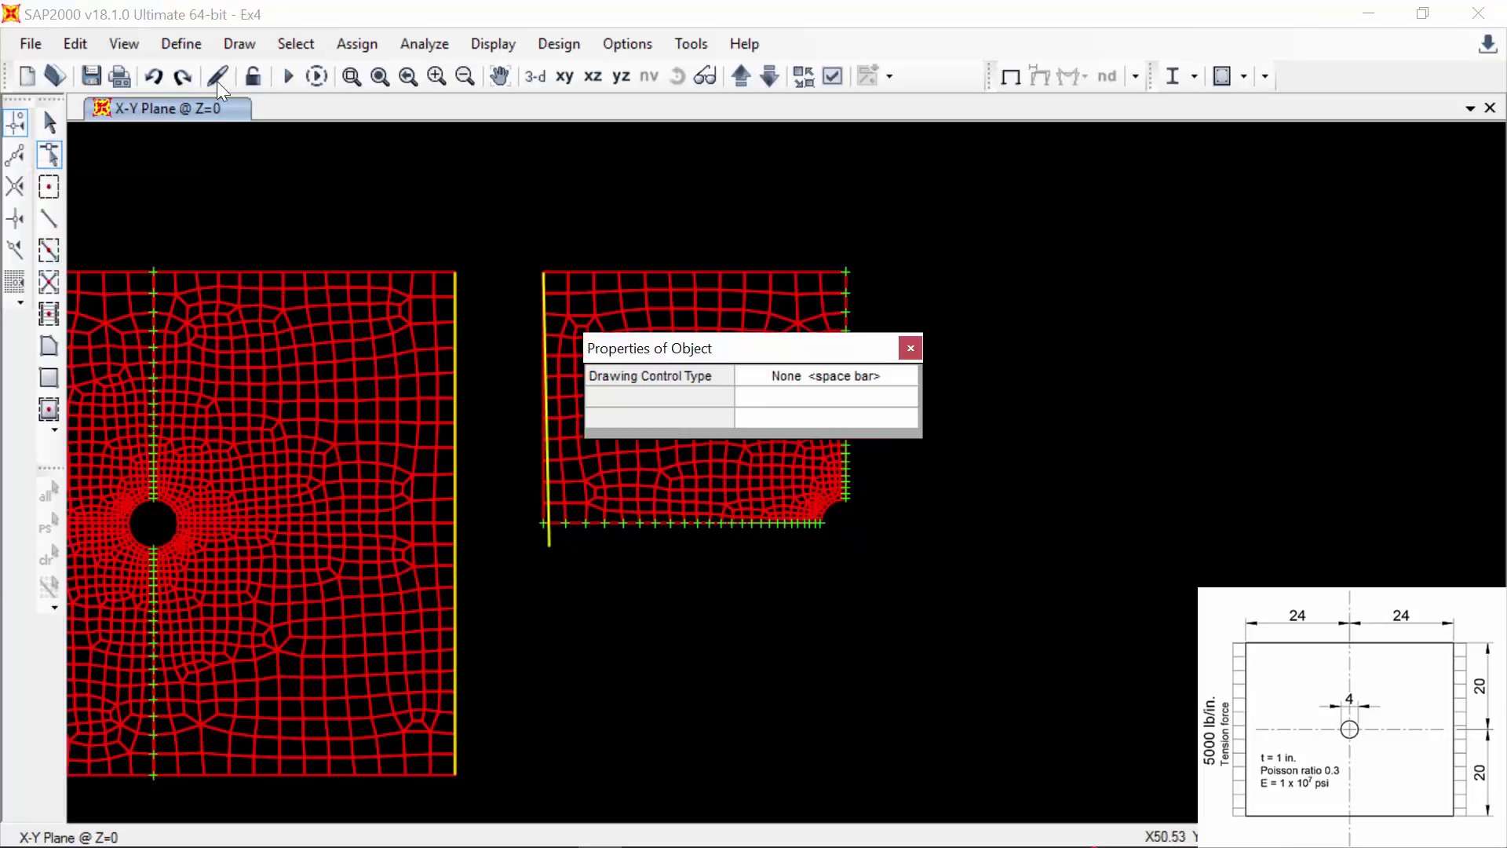
pyautogui.click(351, 77)
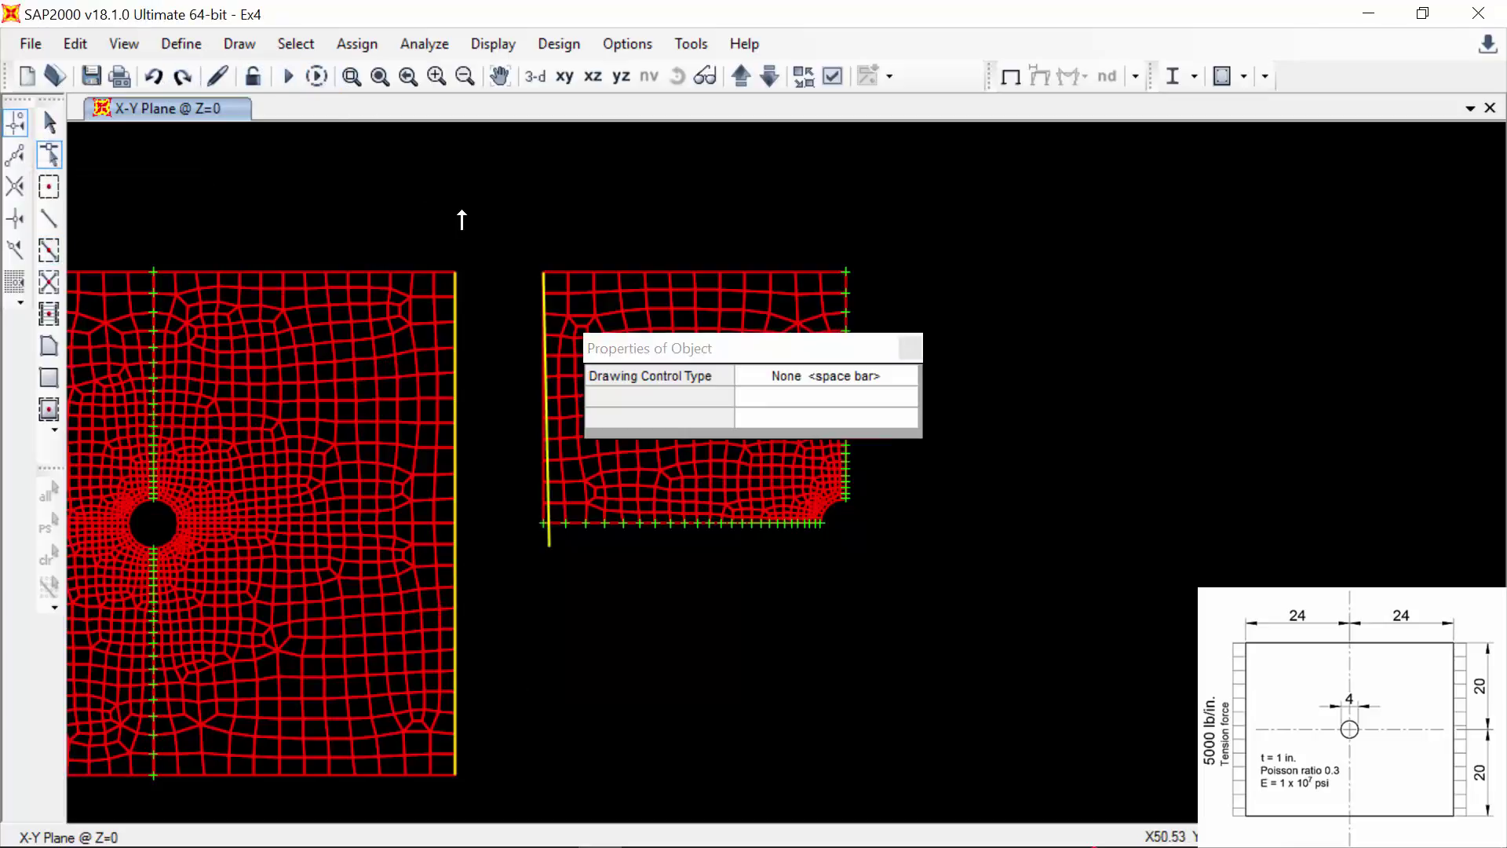
pyautogui.click(352, 76)
pyautogui.moveTo(481, 230); pyautogui.dragTo(714, 599)
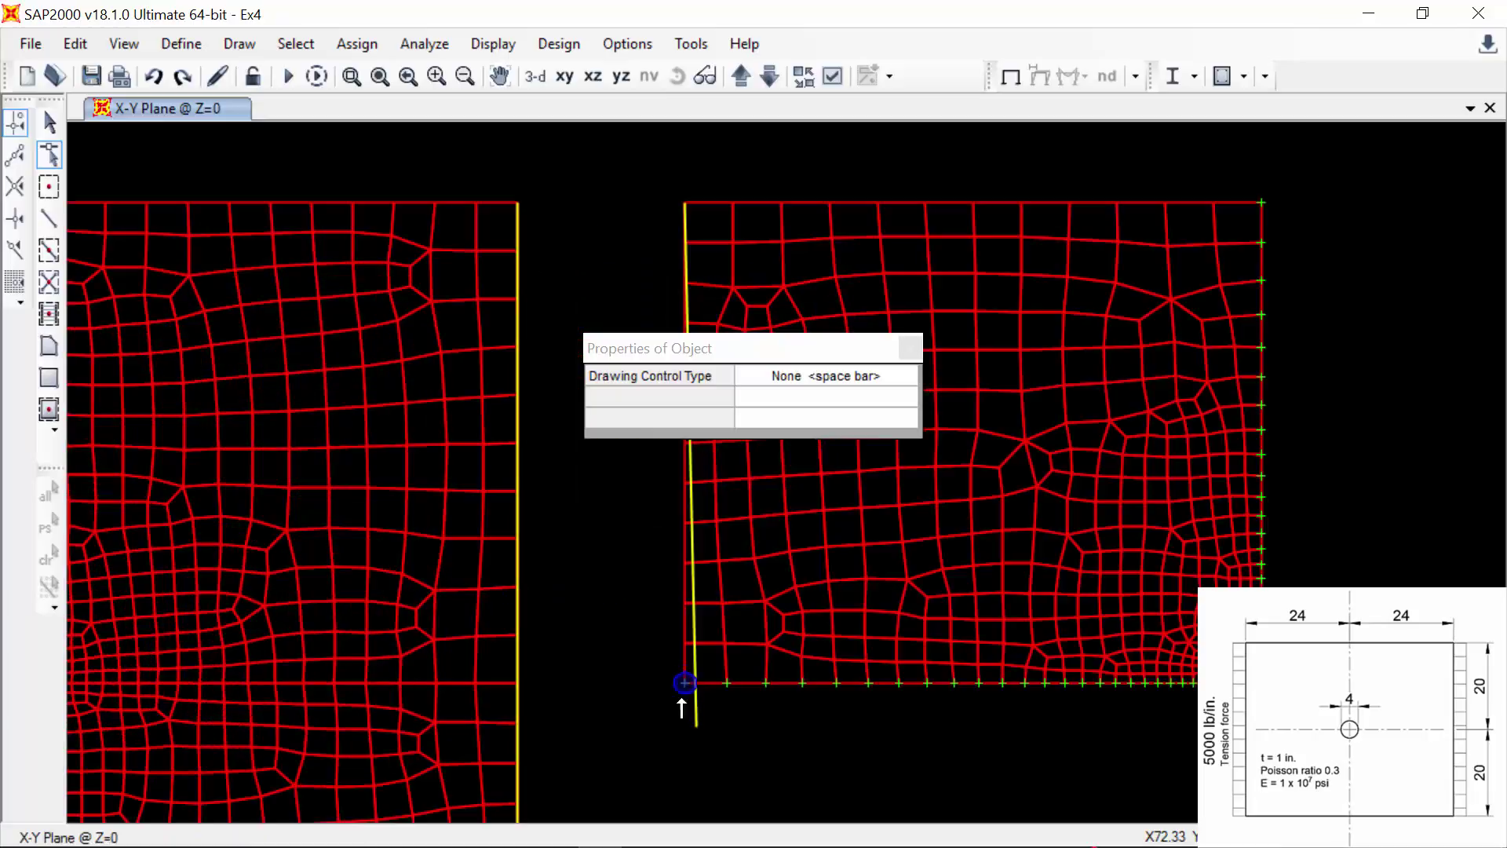
pyautogui.click(682, 685)
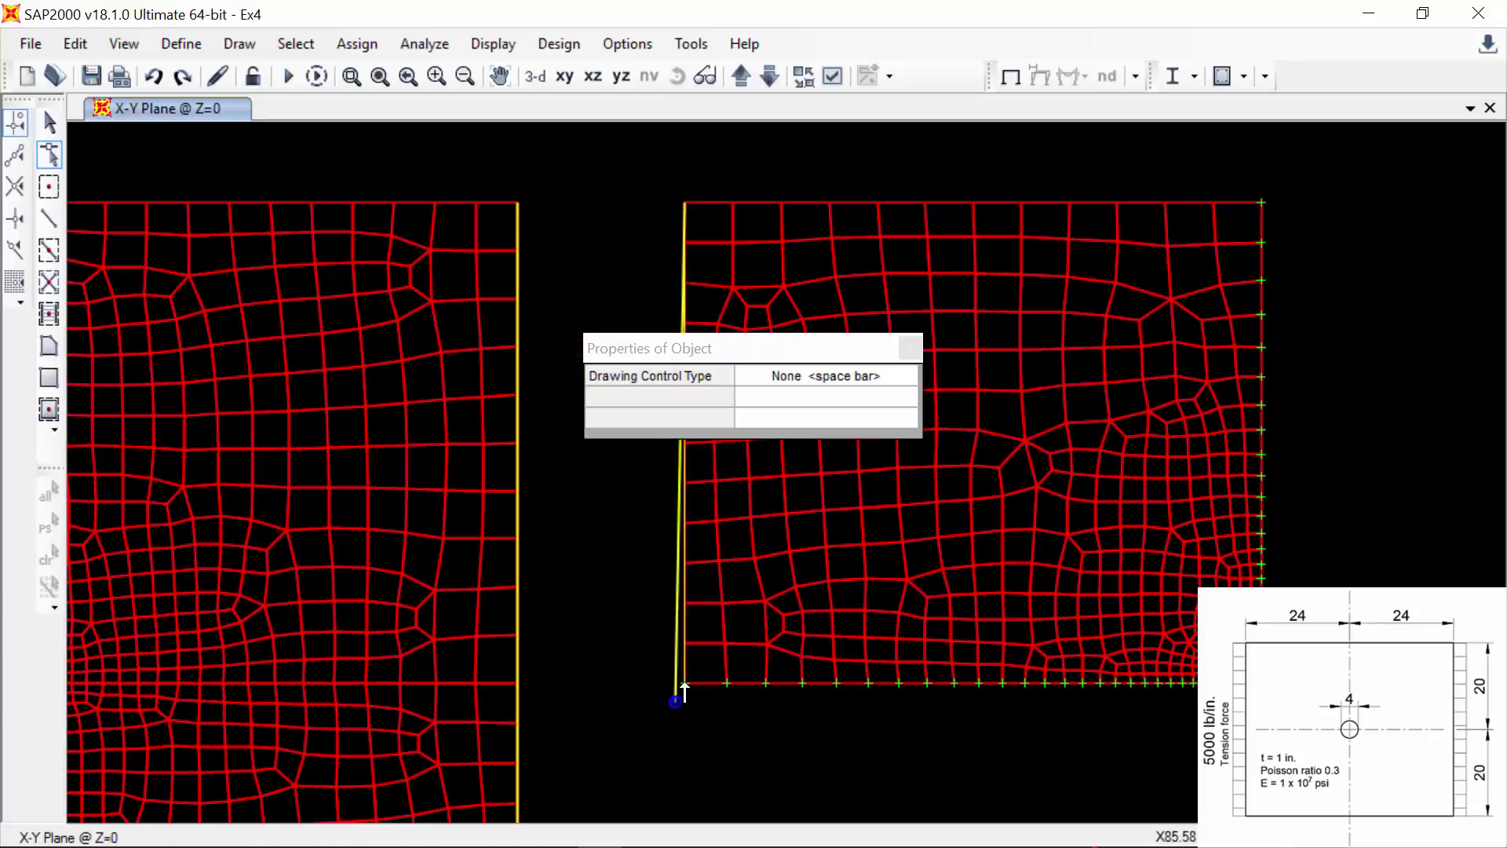
pyautogui.press('Escape')
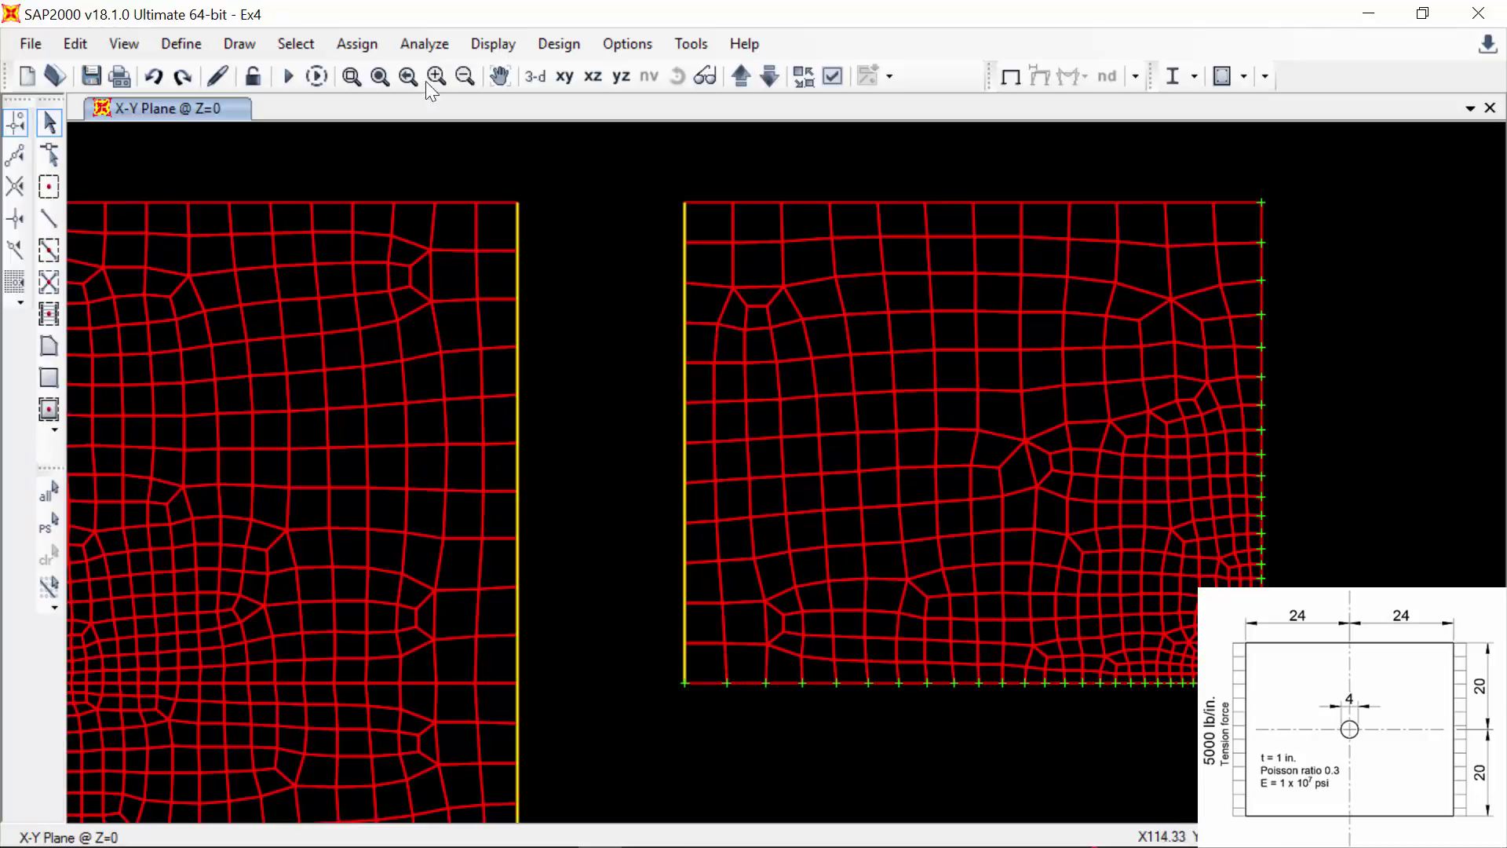
pyautogui.click(380, 76)
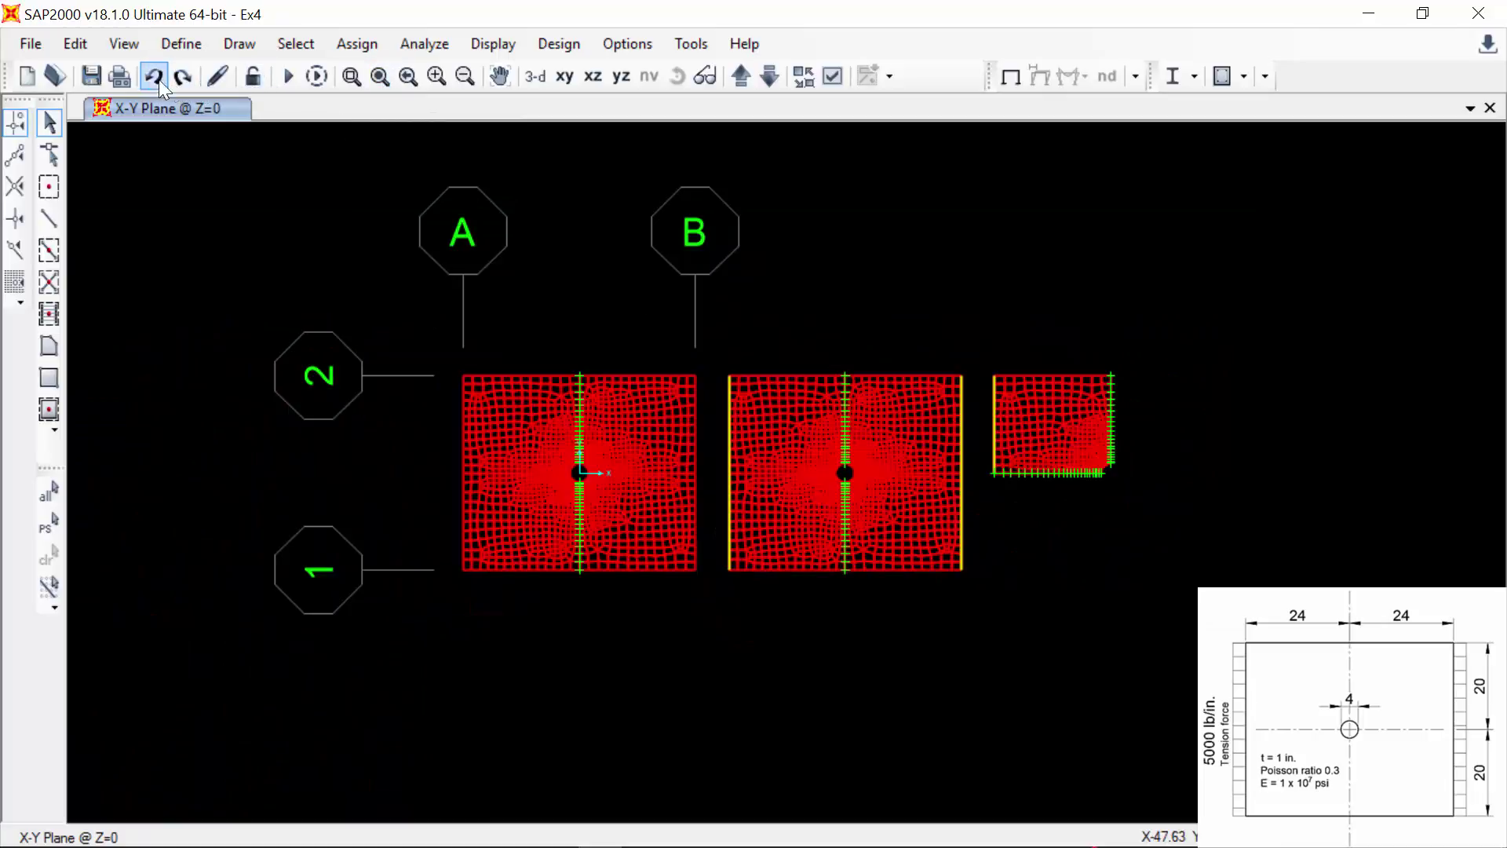
# - Set the self-weight multiplier of the DEAD load pattern to 0
pyautogui.click(179, 44)
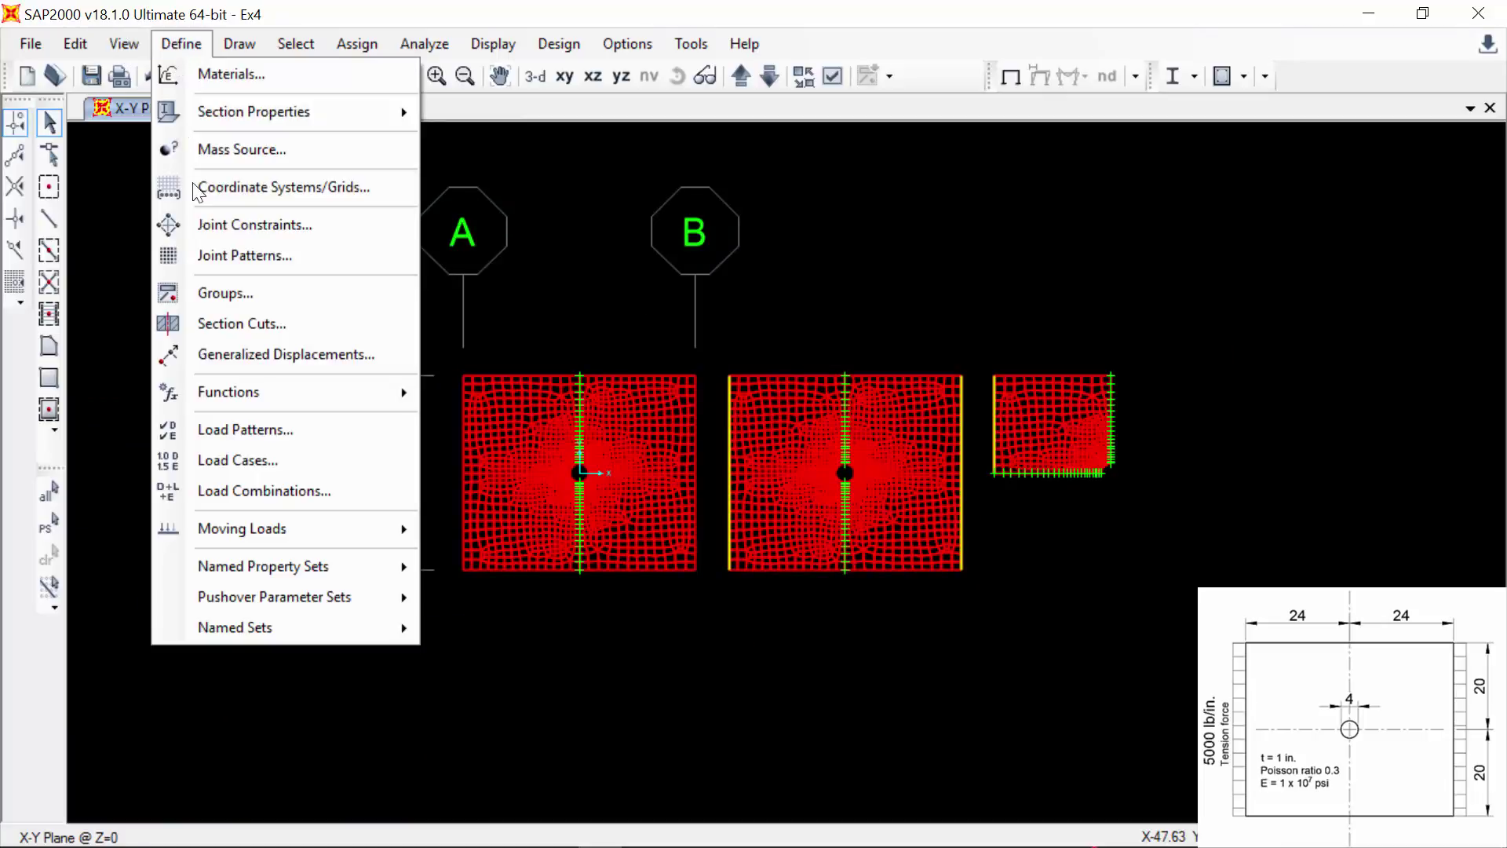
pyautogui.click(329, 430)
pyautogui.click(649, 365)
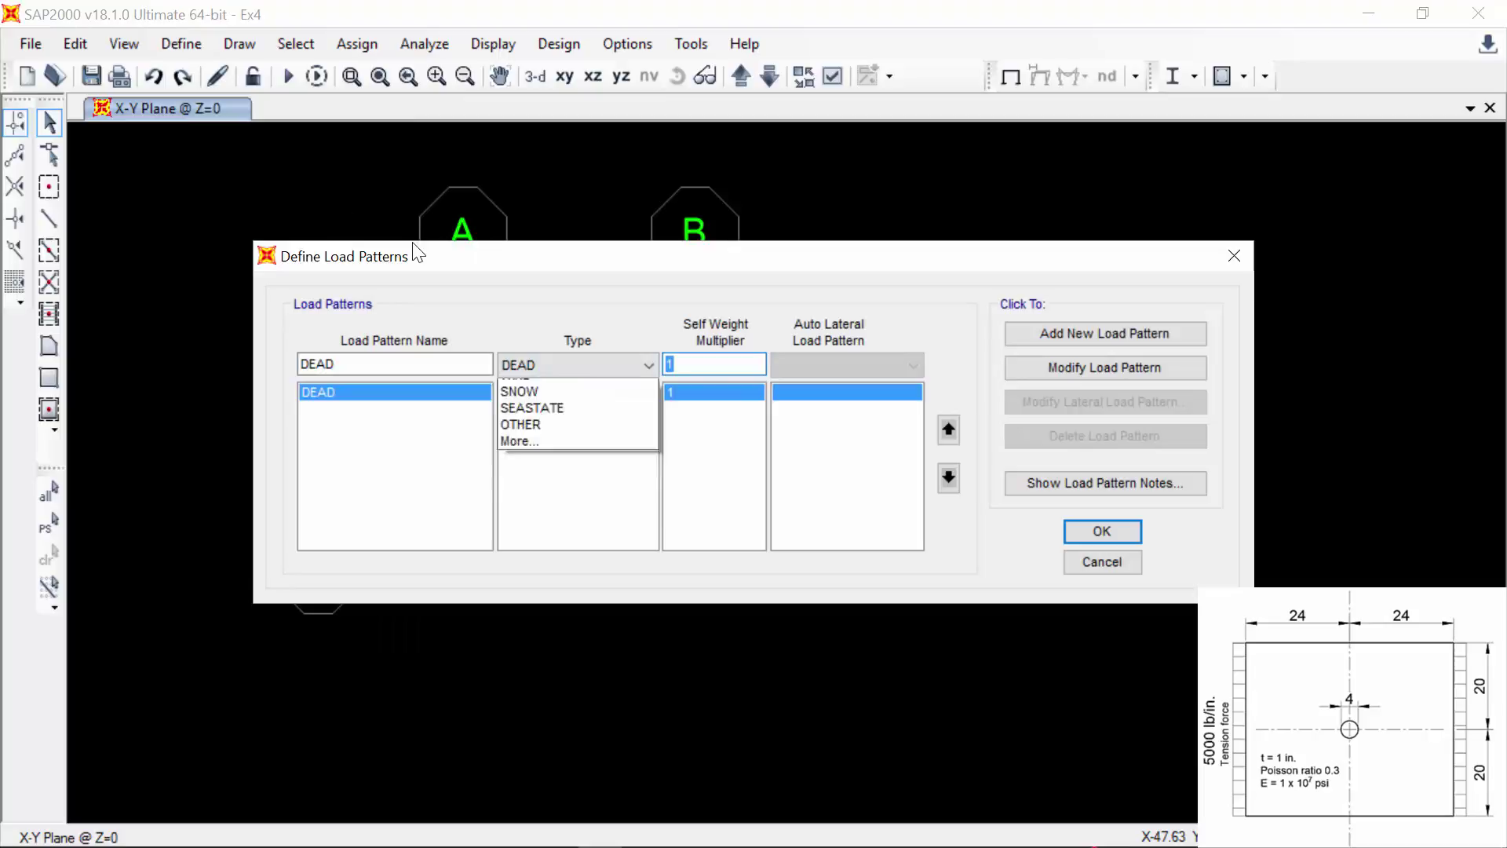
pyautogui.click(642, 366)
pyautogui.doubleClick(714, 364)
pyautogui.write('0')
pyautogui.click(1058, 367)
pyautogui.click(1087, 530)
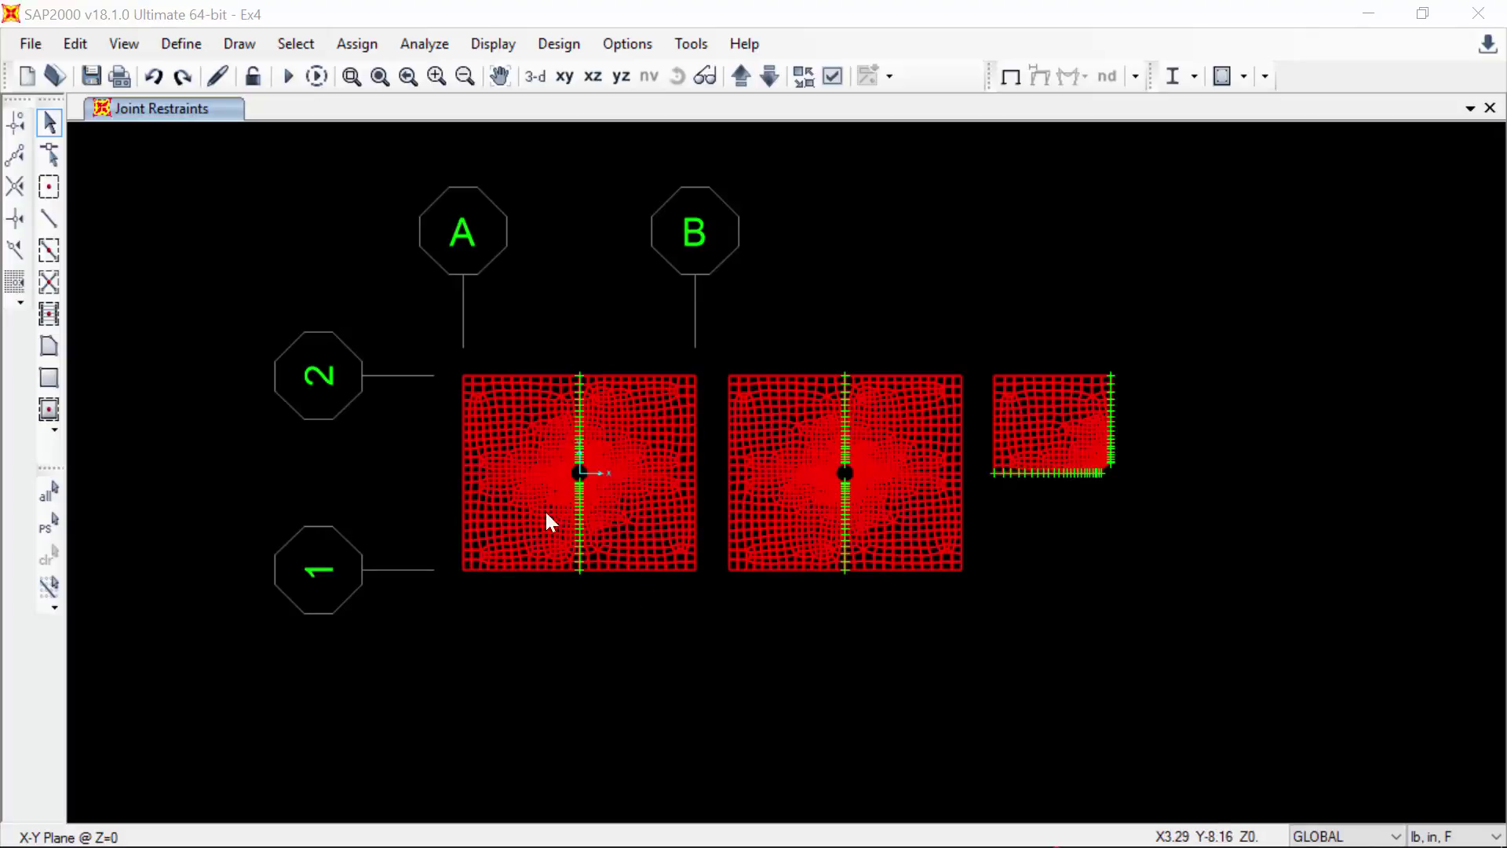
pyautogui.click(353, 76)
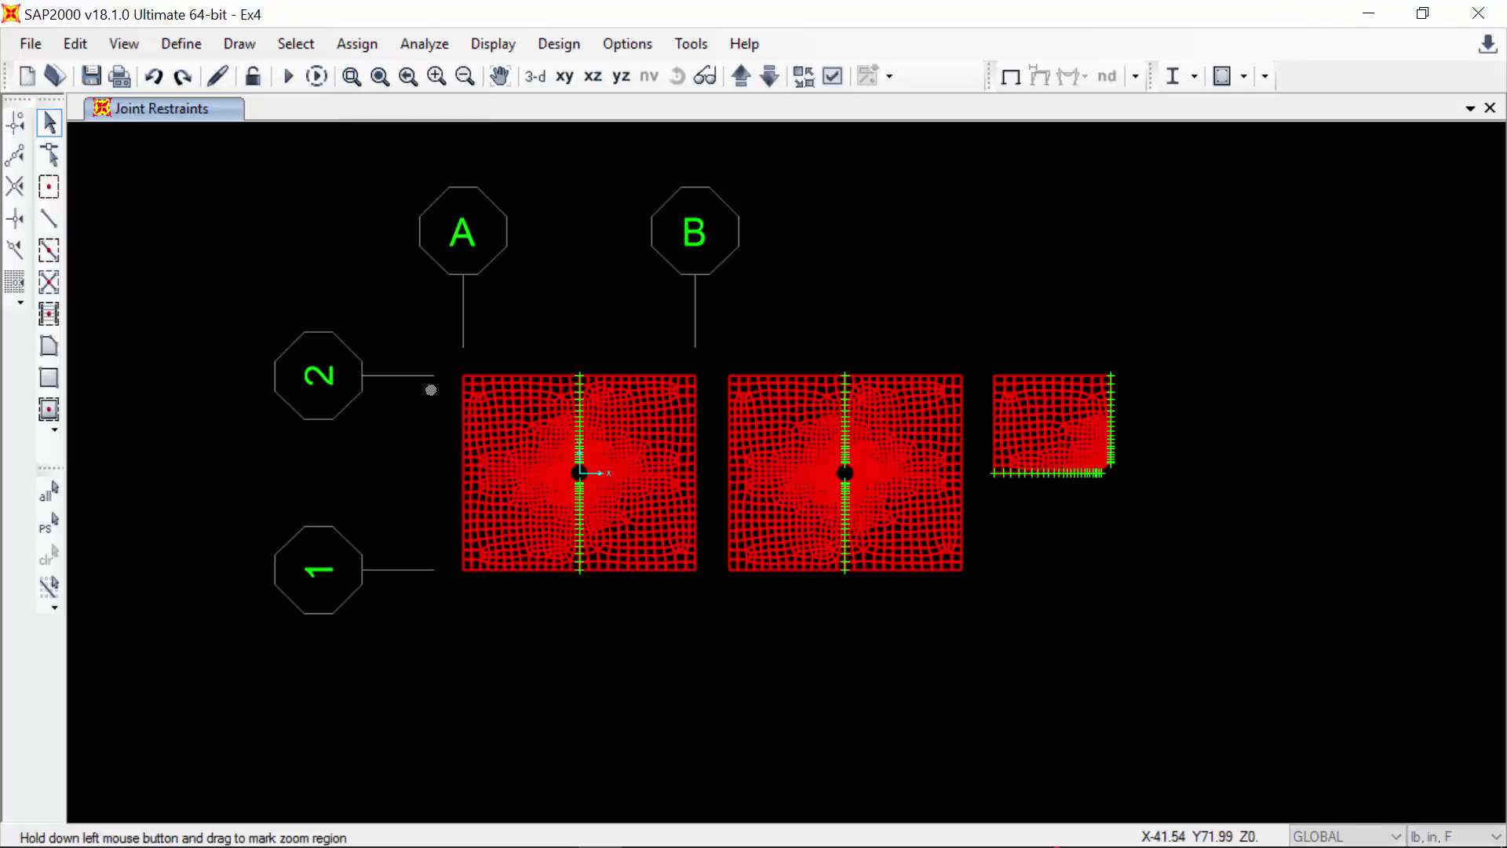
pyautogui.moveTo(441, 438); pyautogui.dragTo(631, 488)
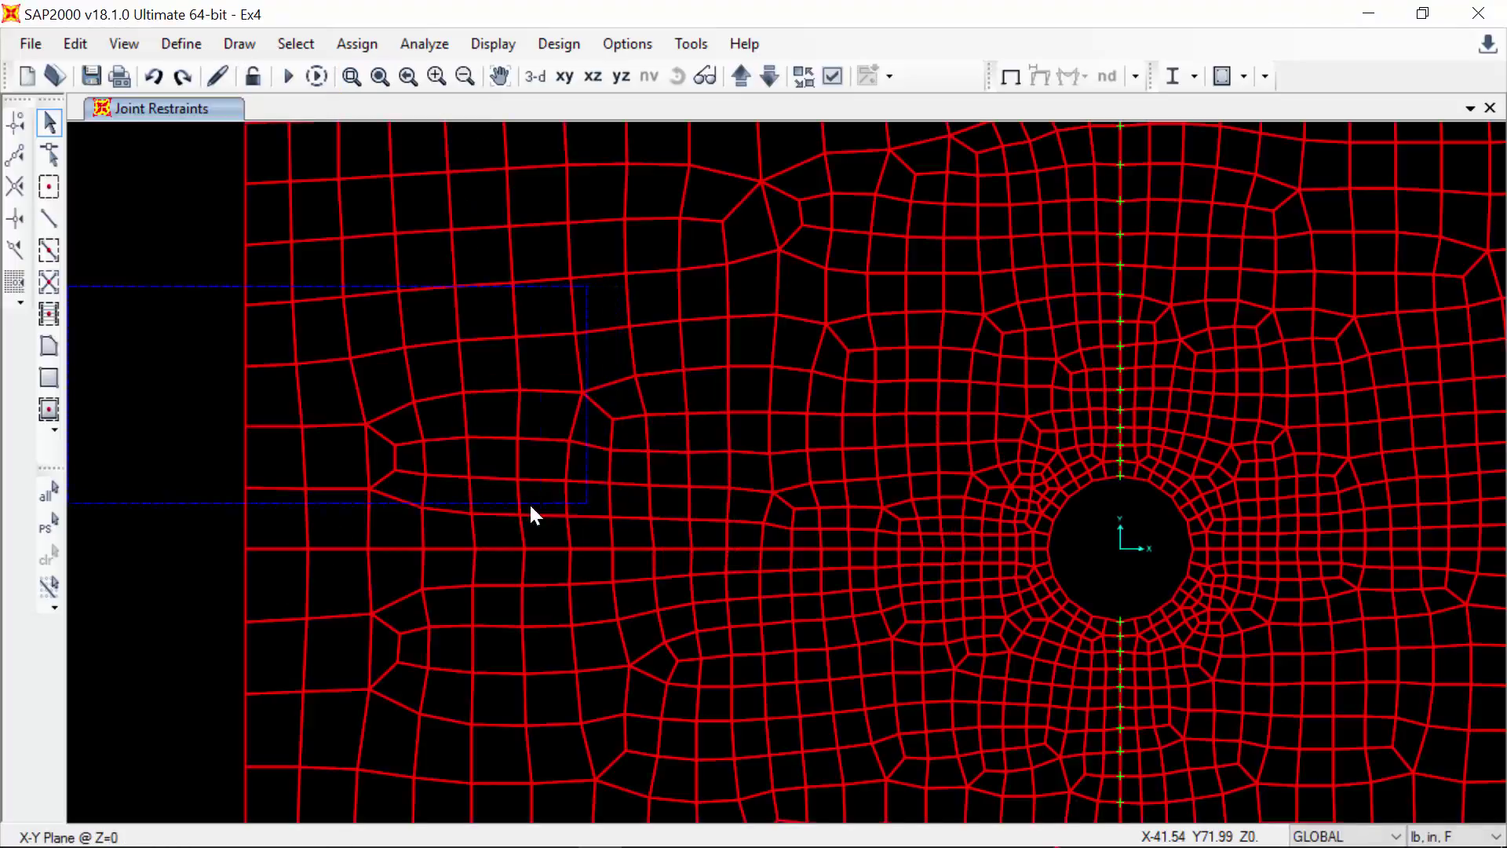
pyautogui.moveTo(229, 534); pyautogui.dragTo(1055, 551)
pyautogui.moveTo(709, 379); pyautogui.dragTo(1055, 553)
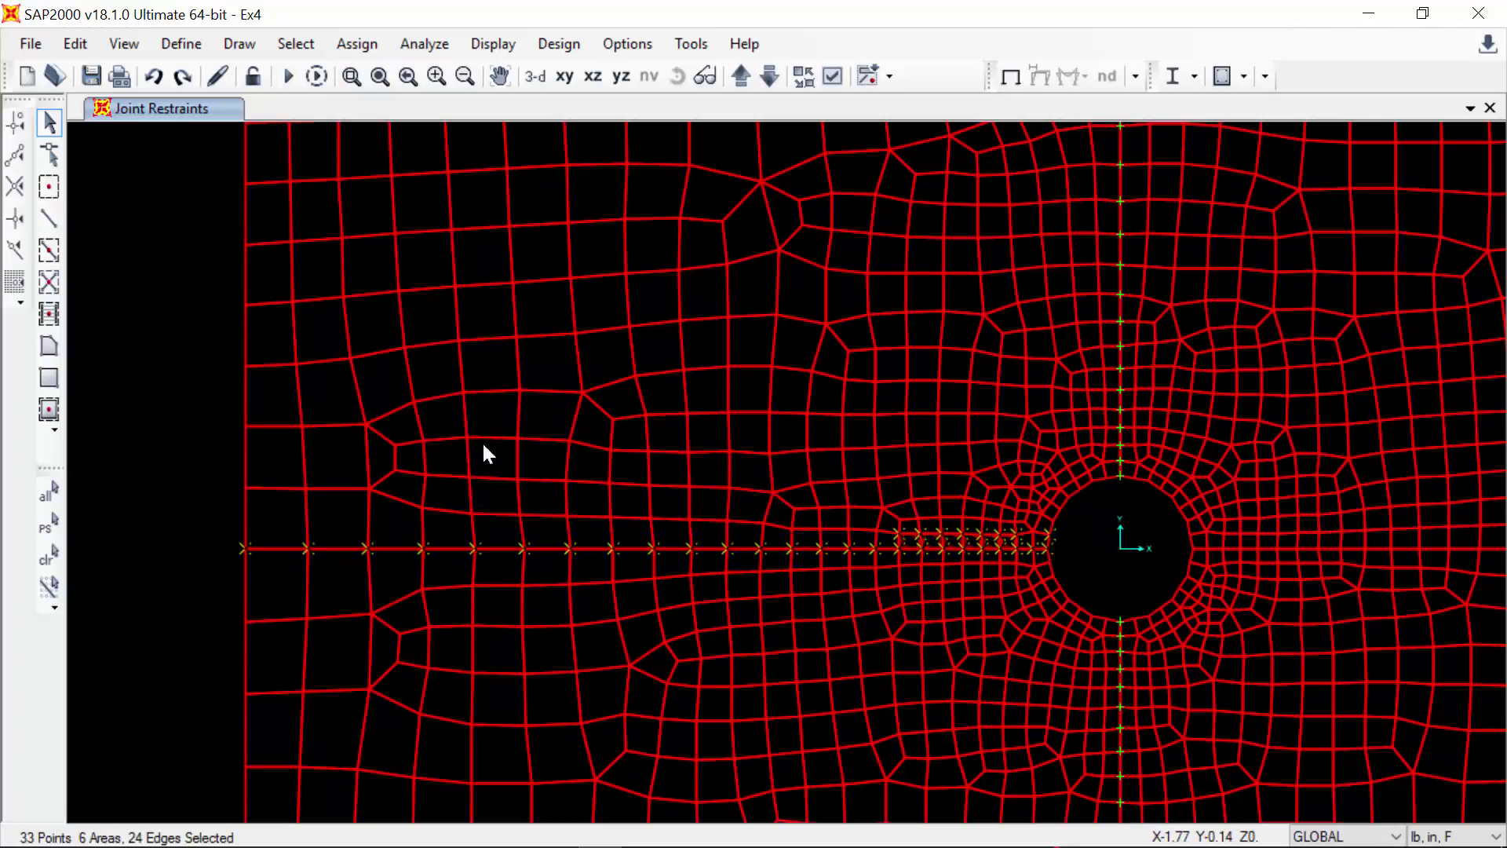
pyautogui.hotkey('ctrl', 'q')
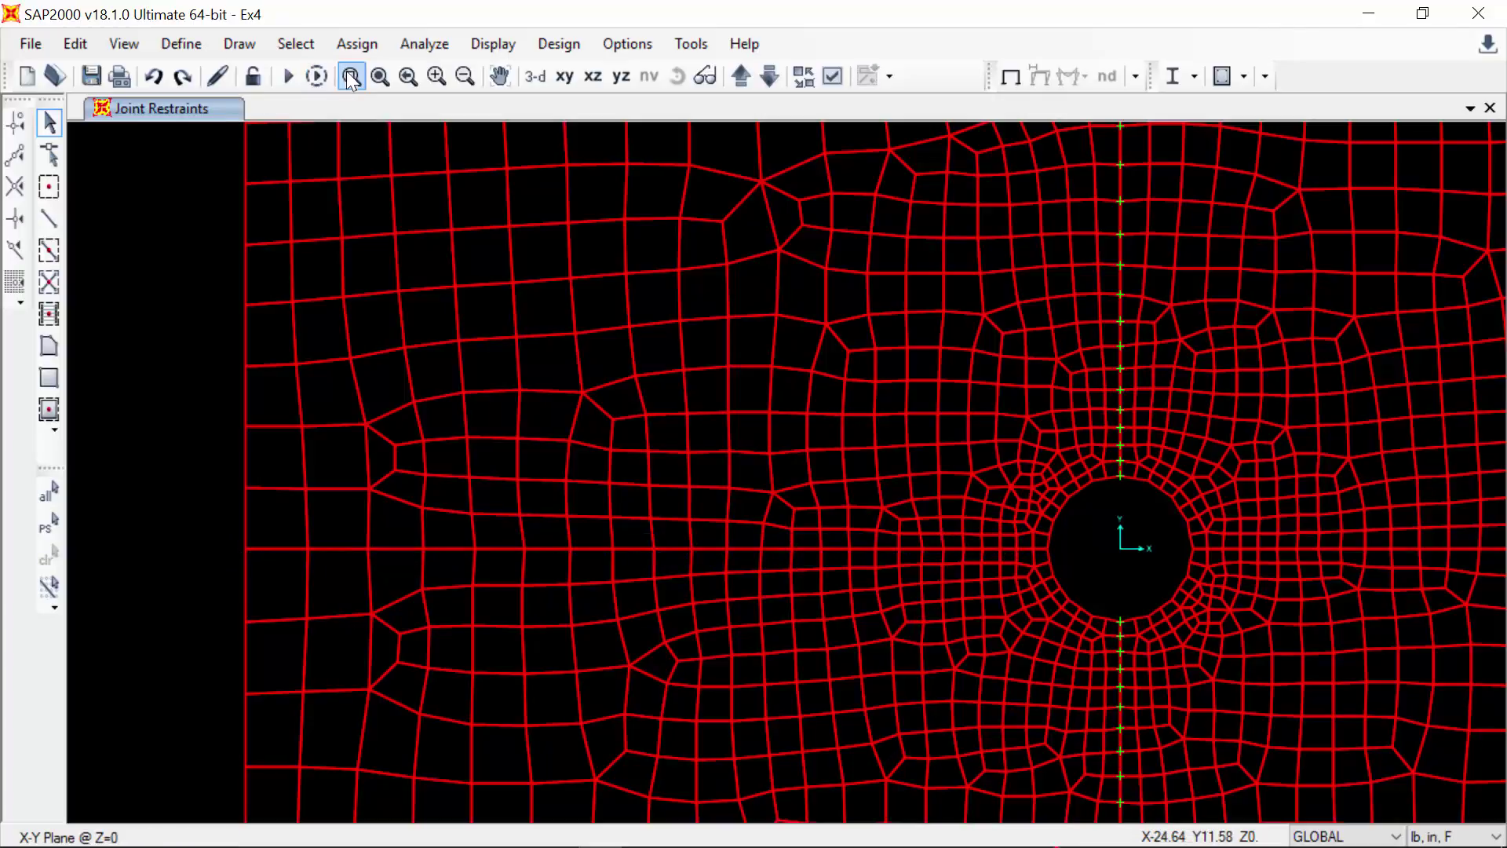
# - Restrain the first plate's joints along the horizontal centerline, from the left edge to the hole, in Translation 2
pyautogui.click(351, 77)
pyautogui.moveTo(205, 500); pyautogui.dragTo(1088, 595)
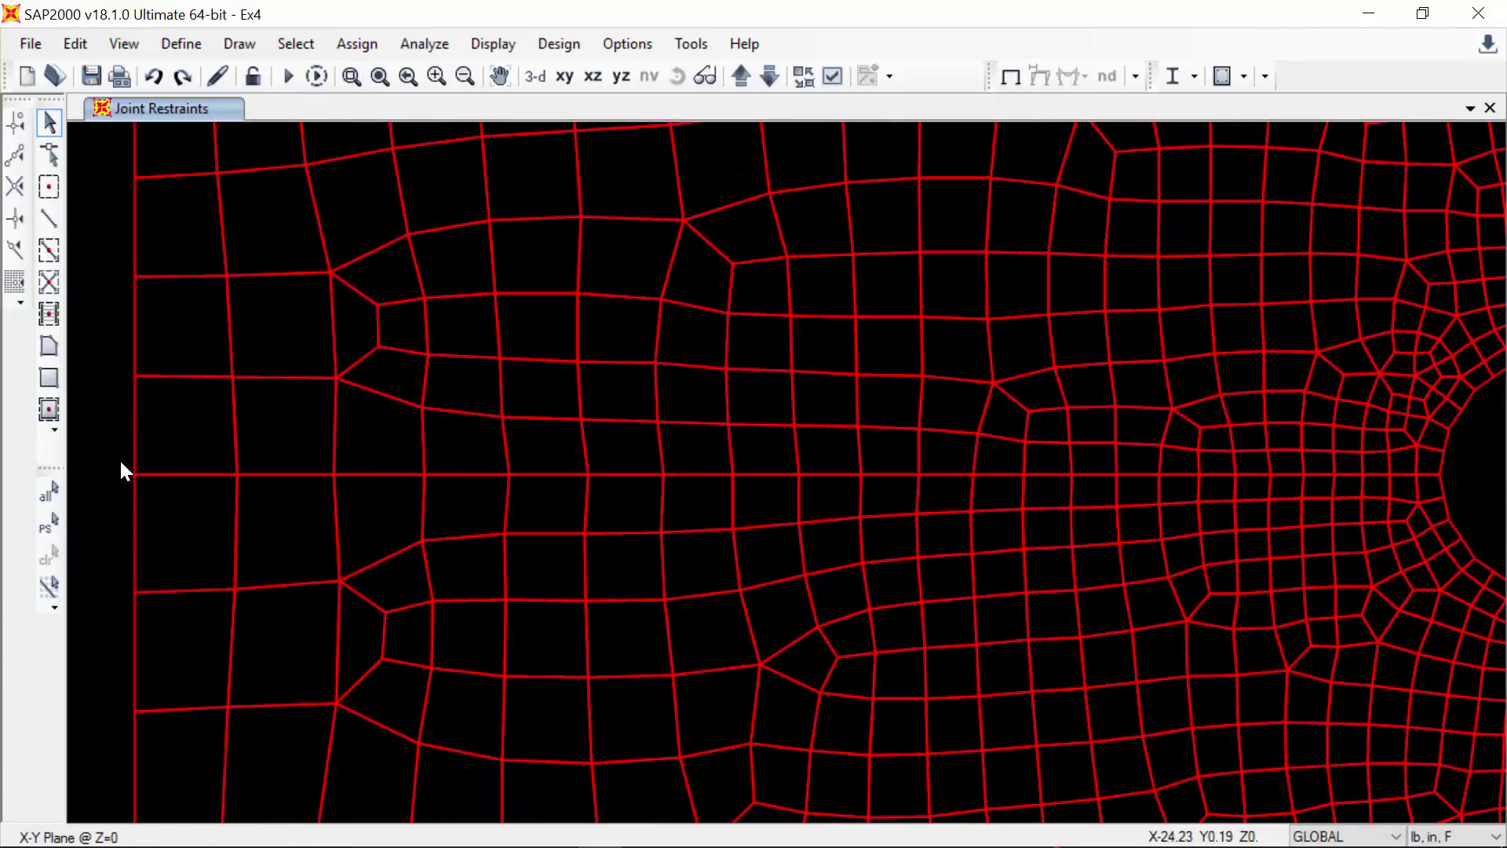
pyautogui.moveTo(120, 463); pyautogui.dragTo(1334, 487)
pyautogui.moveTo(1457, 482); pyautogui.dragTo(1457, 482)
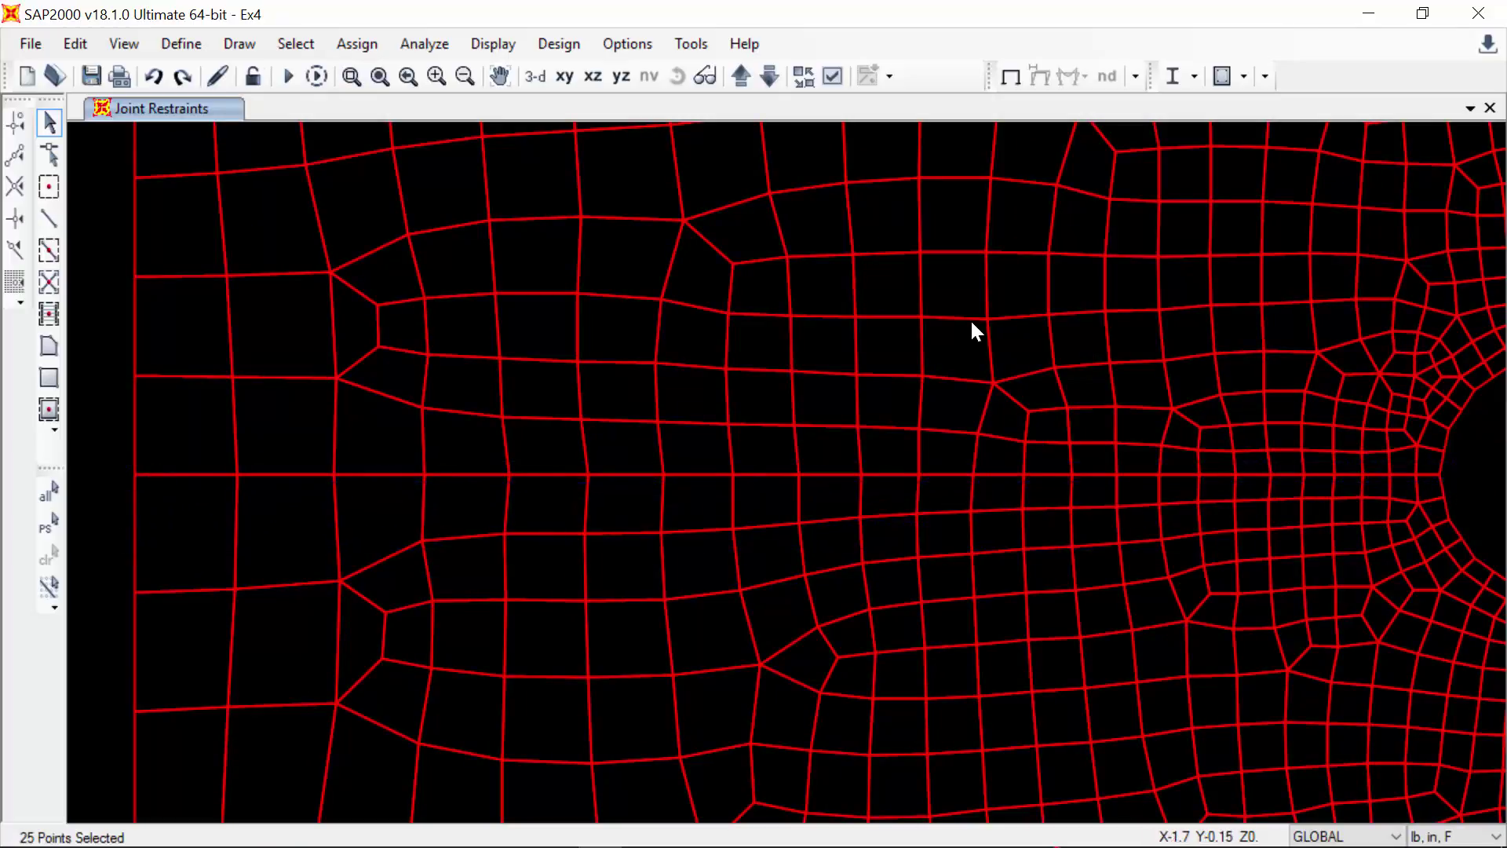
pyautogui.click(357, 43)
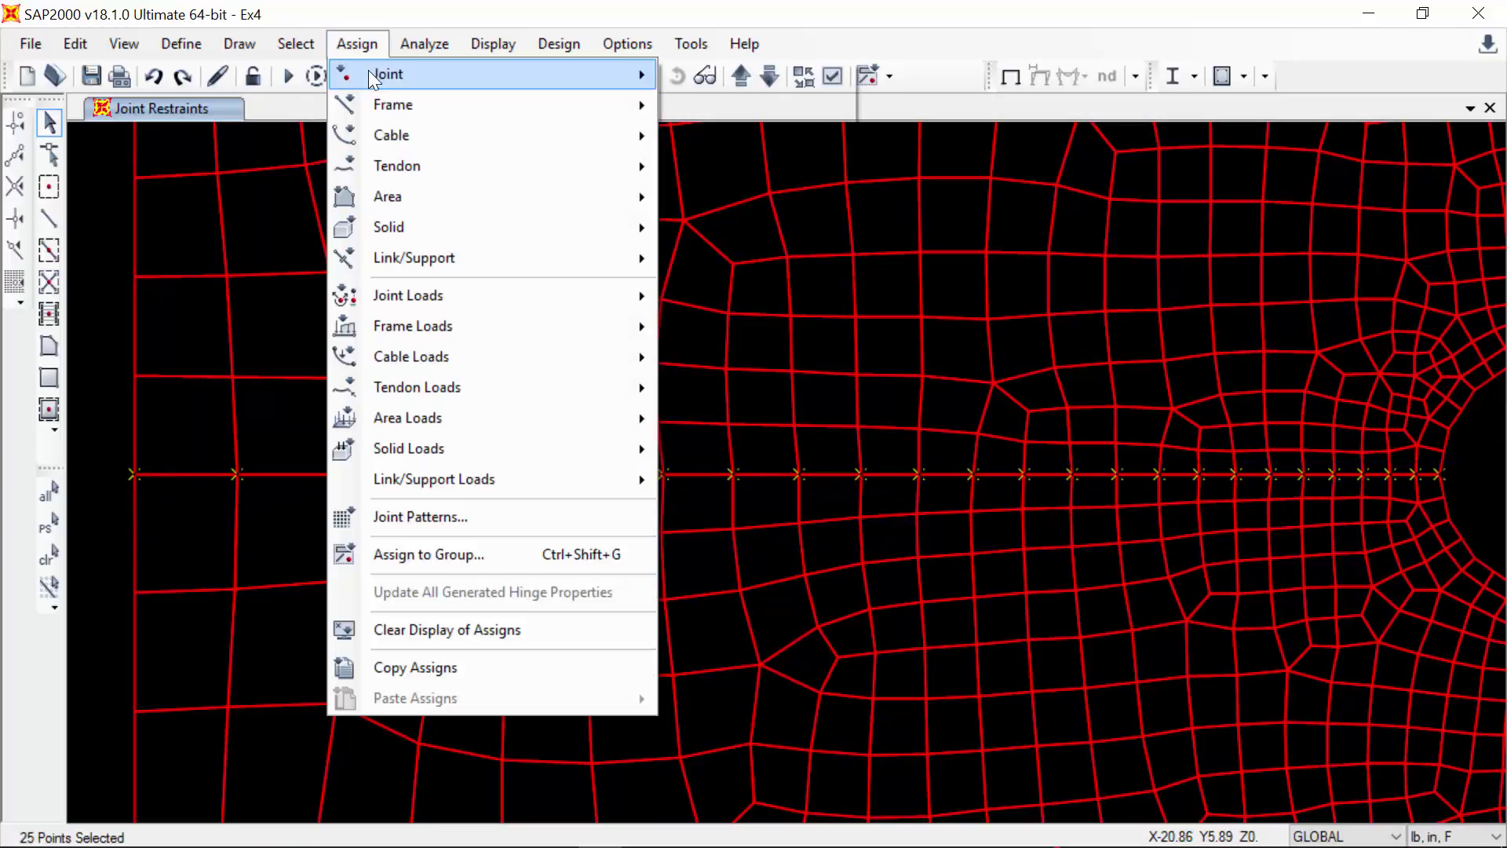
pyautogui.moveTo(377, 70)
pyautogui.click(685, 98)
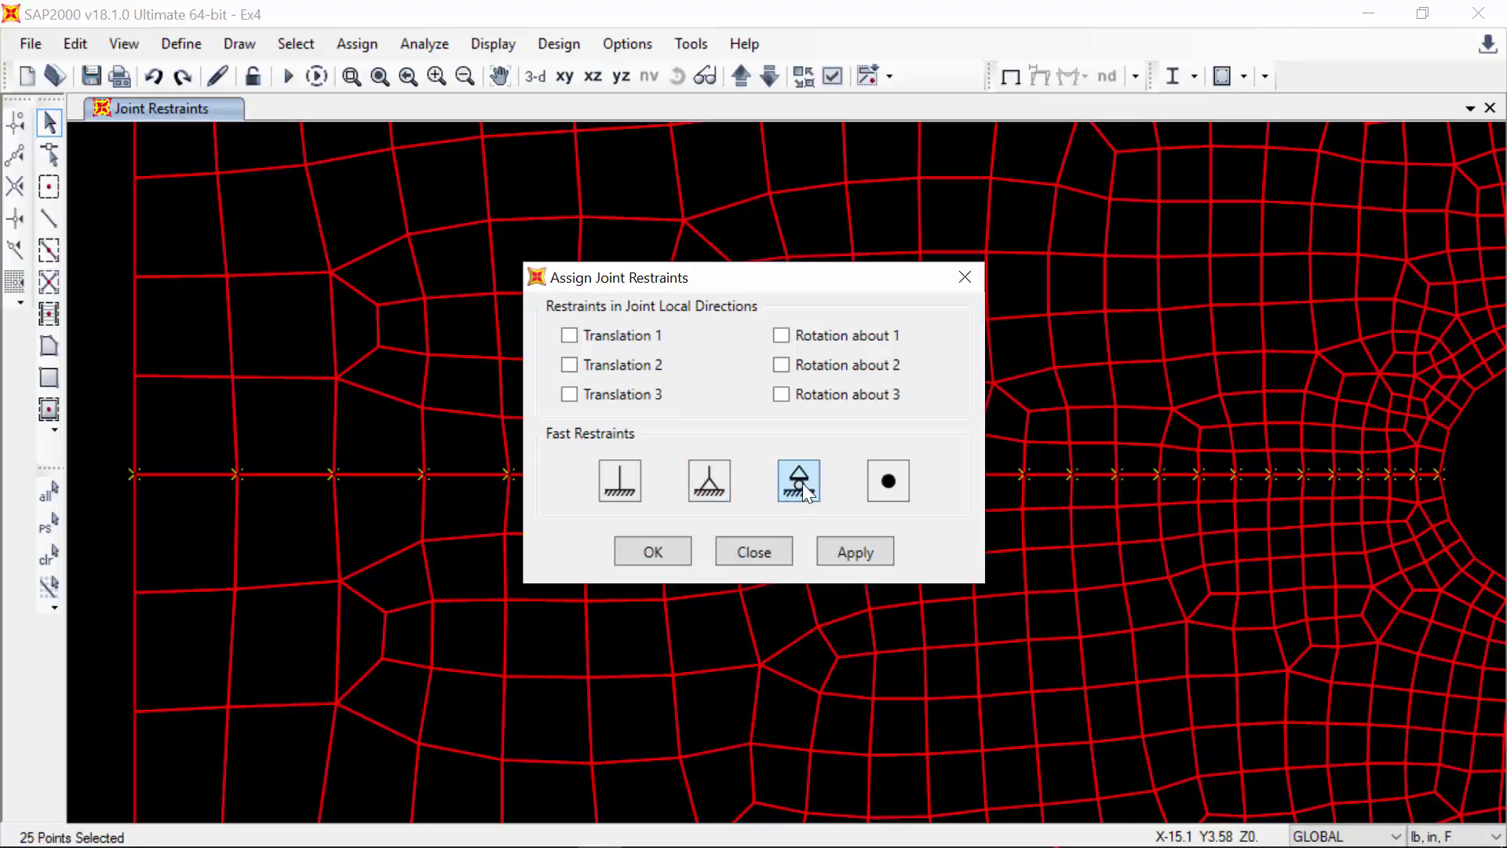
pyautogui.click(587, 366)
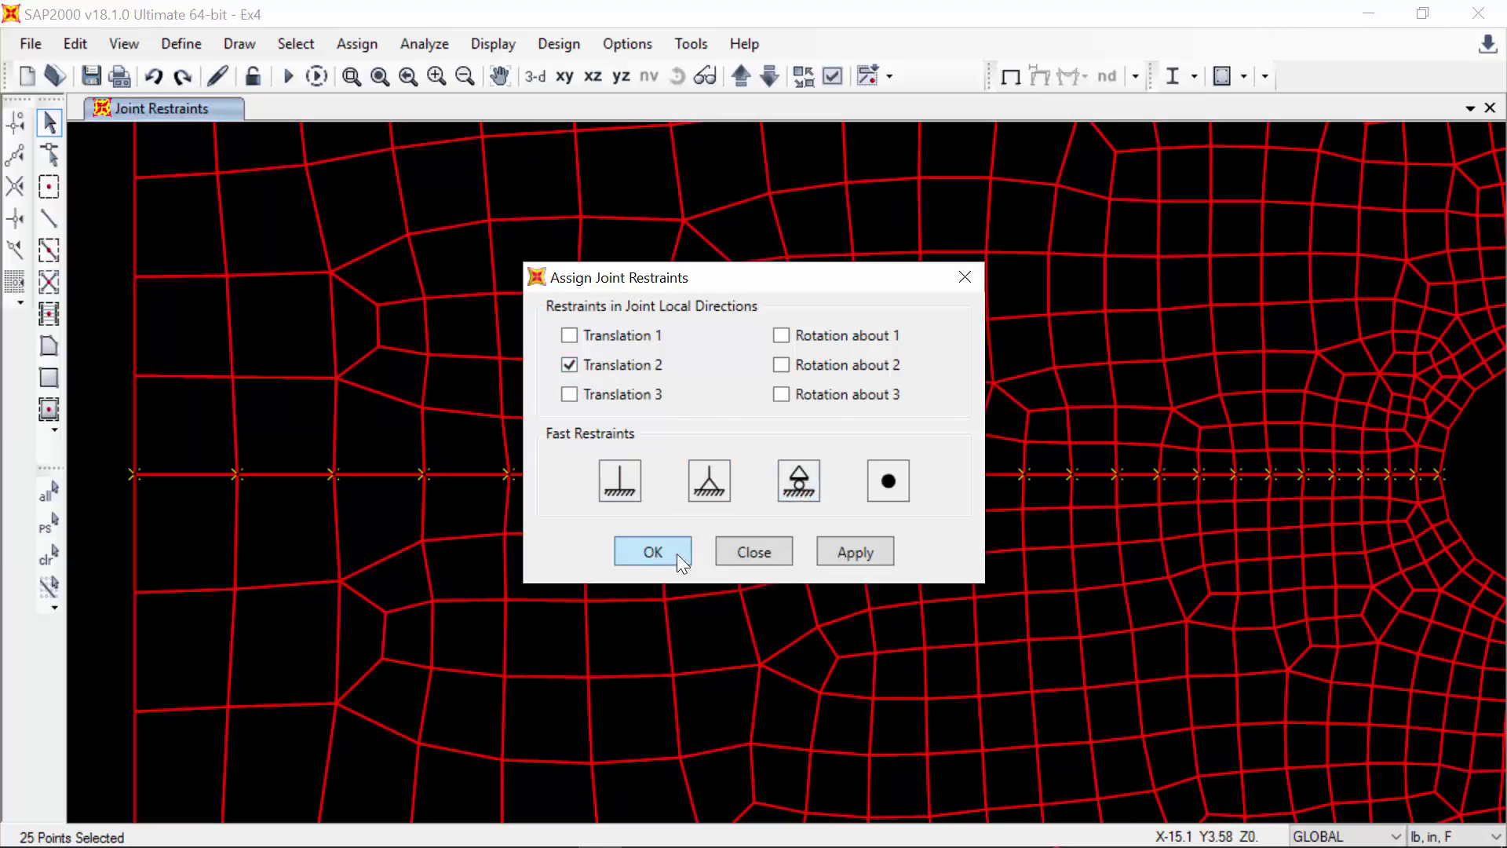
pyautogui.click(856, 554)
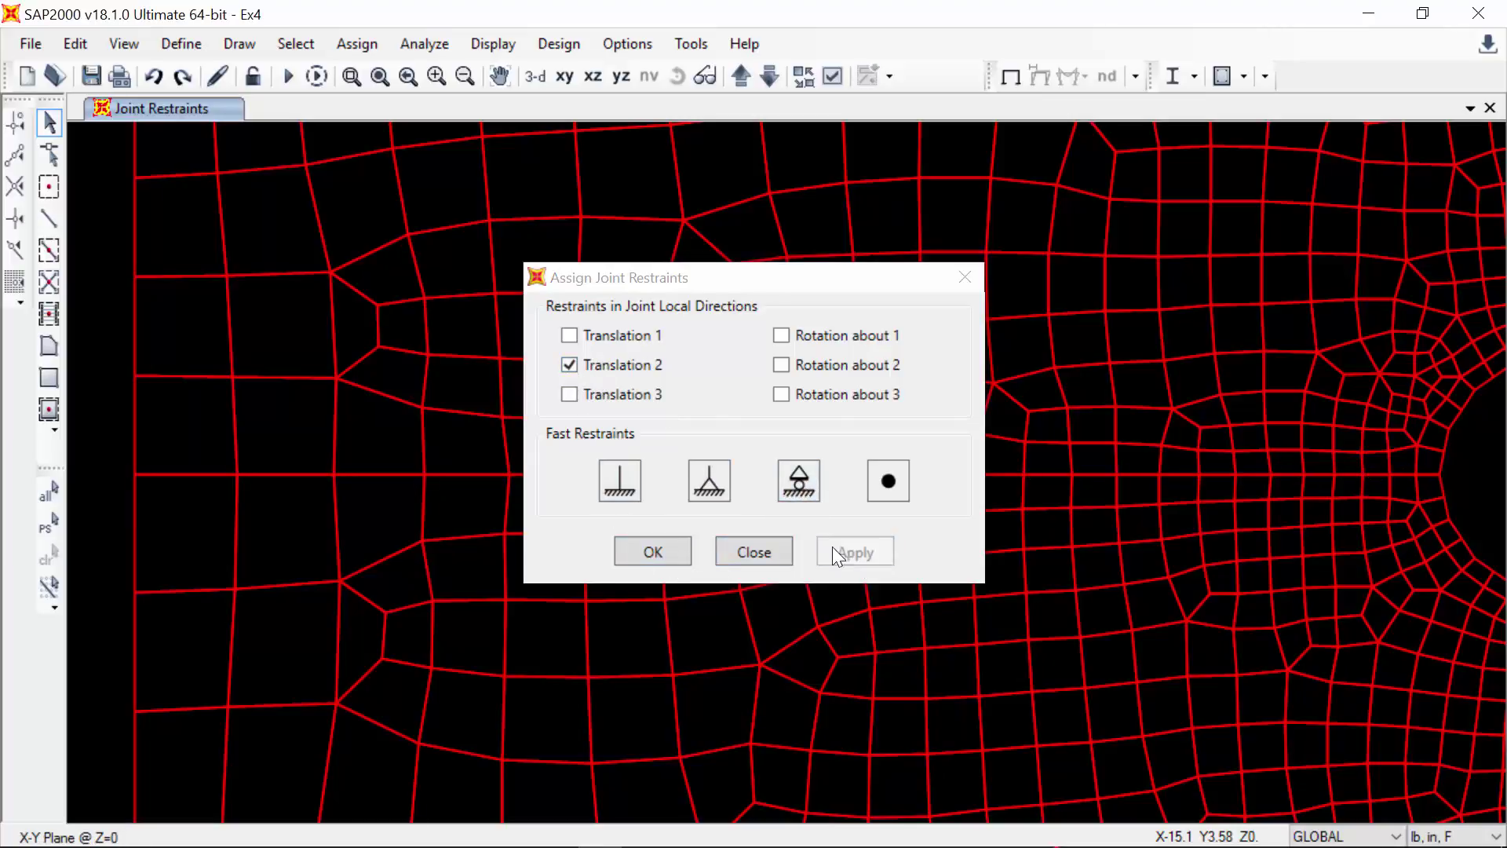
# - Restrain the first plate's horizontal centerline joints between the hole and the right edge in Translation 2
pyautogui.click(380, 76)
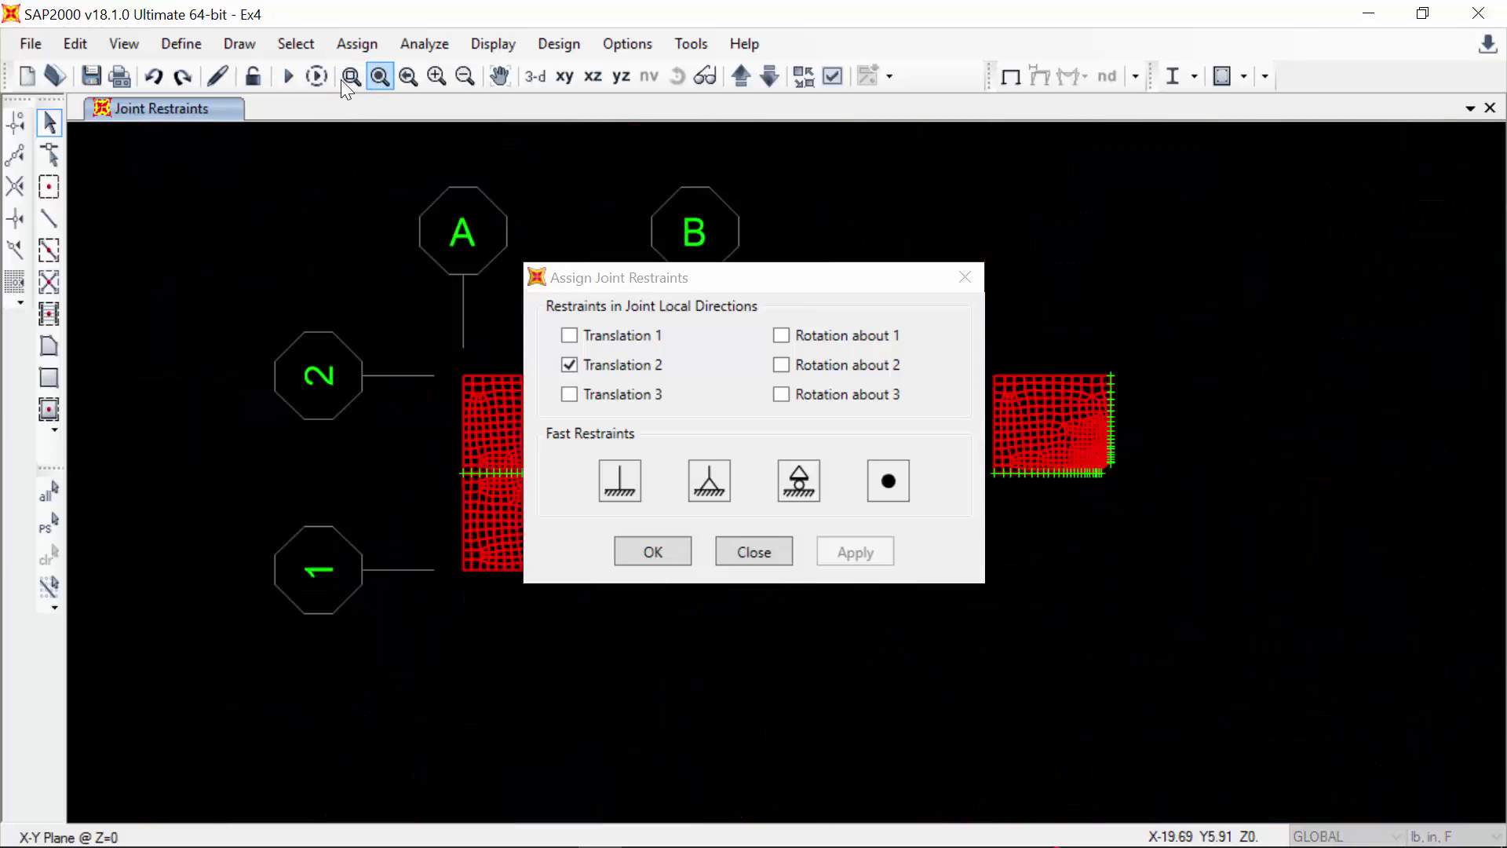
pyautogui.moveTo(628, 276); pyautogui.dragTo(982, 332)
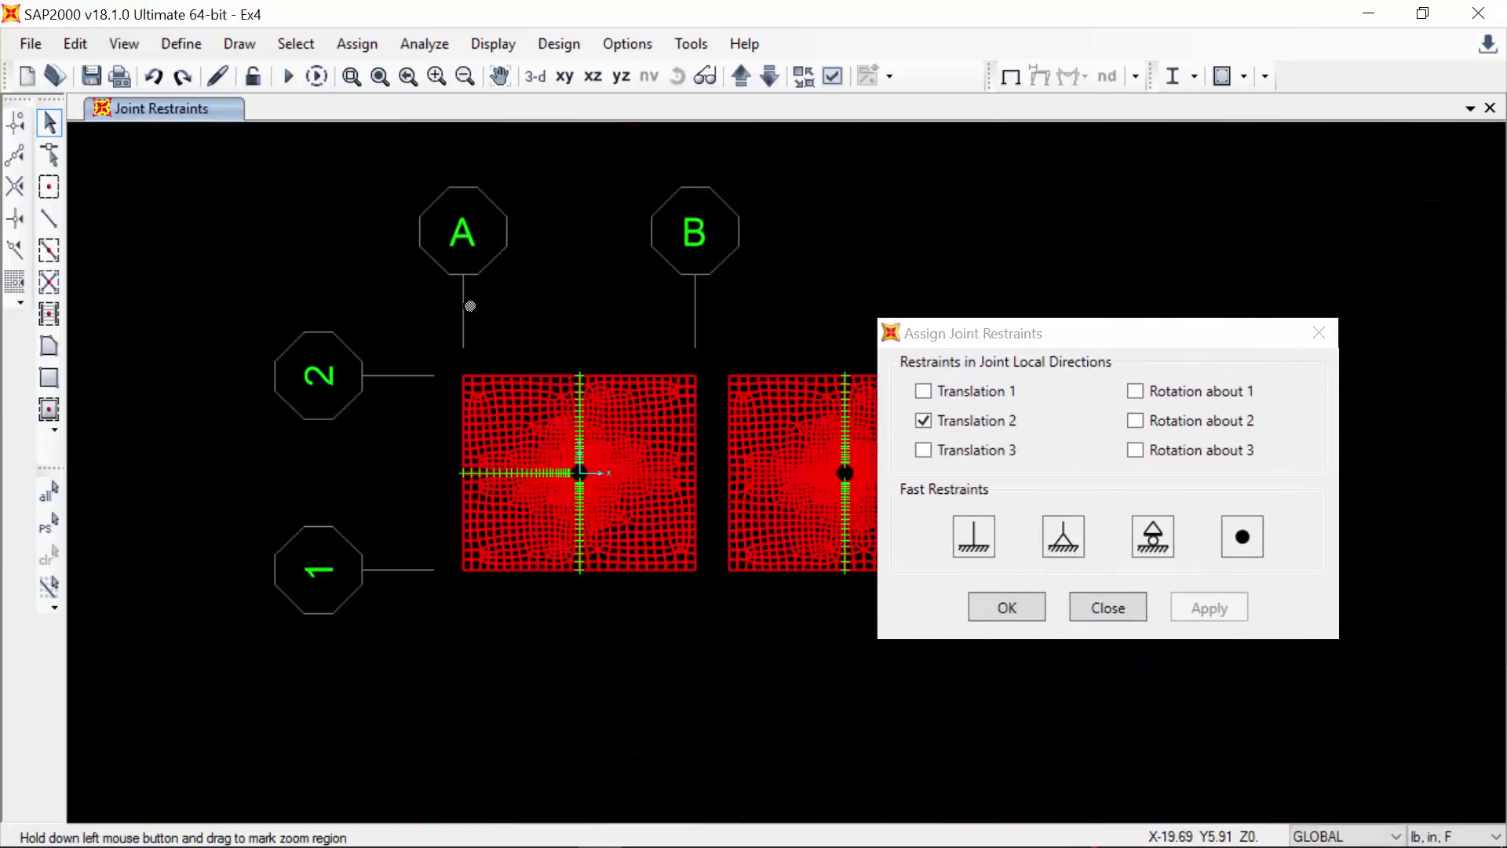
pyautogui.moveTo(555, 489); pyautogui.dragTo(554, 486)
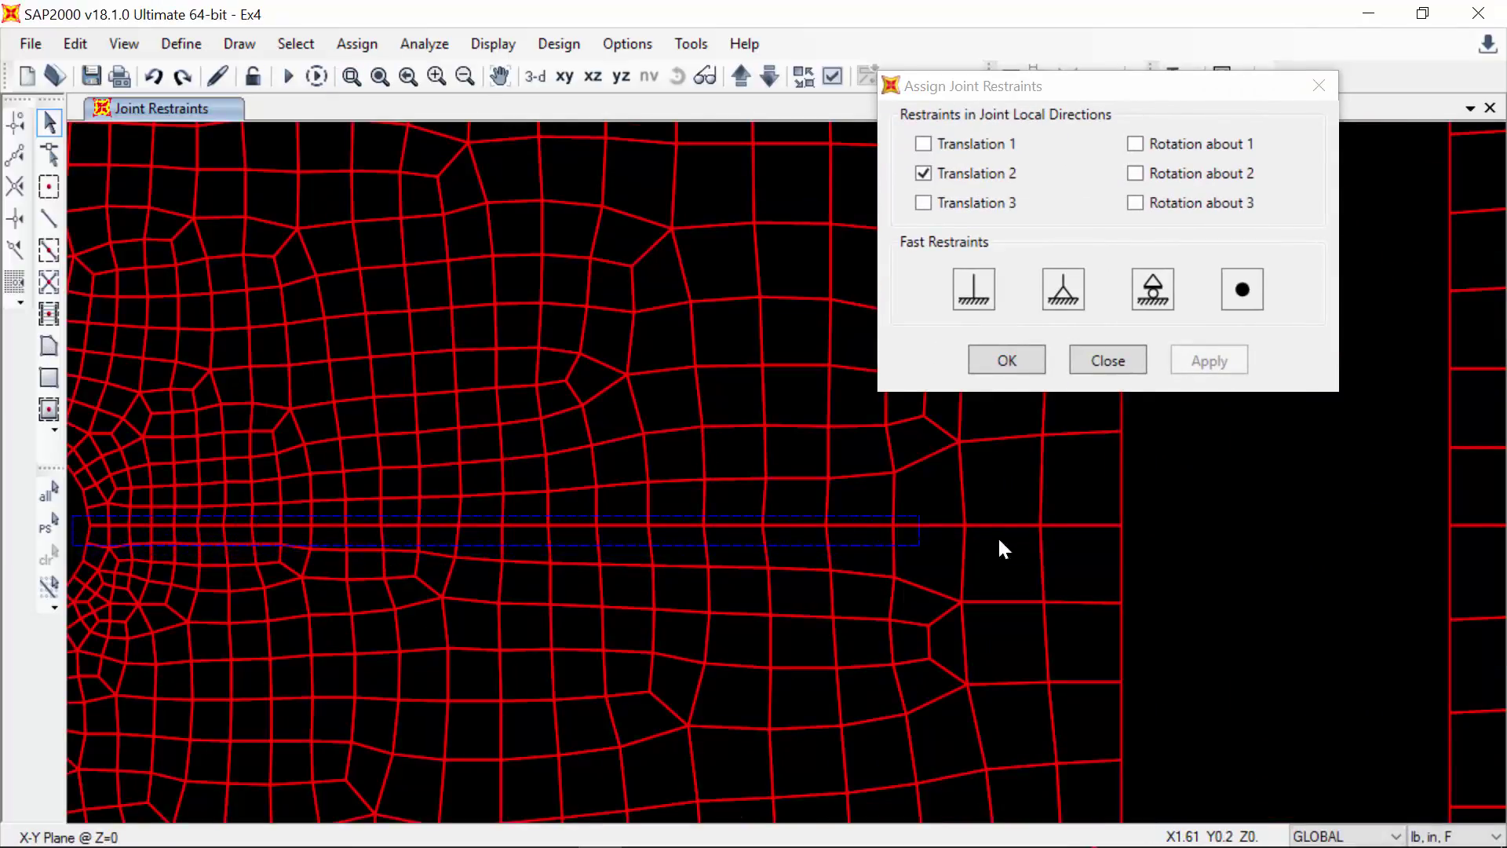
pyautogui.moveTo(1123, 531); pyautogui.dragTo(79, 520)
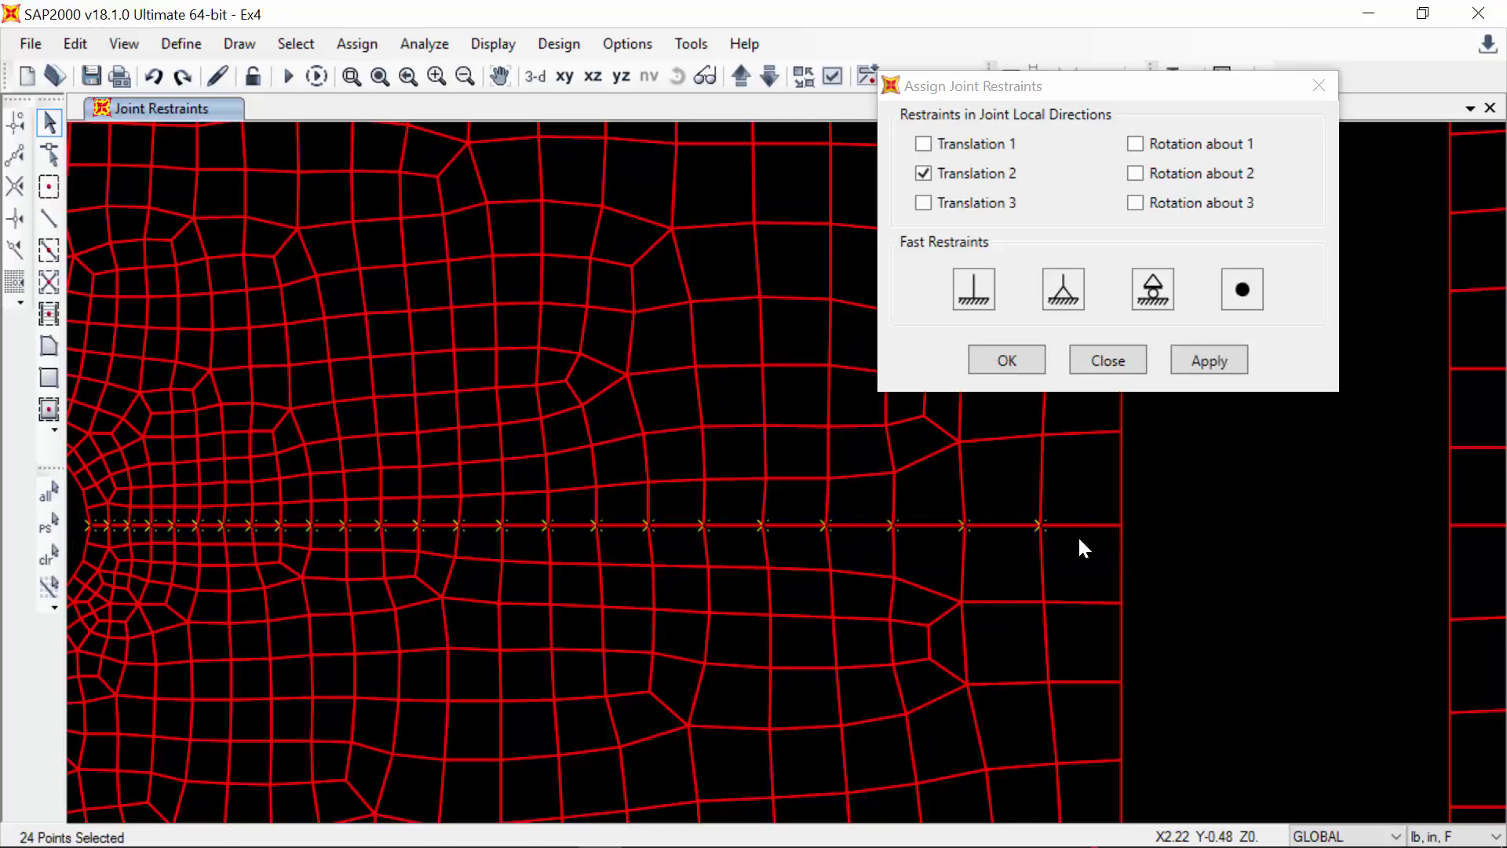
pyautogui.click(1120, 526)
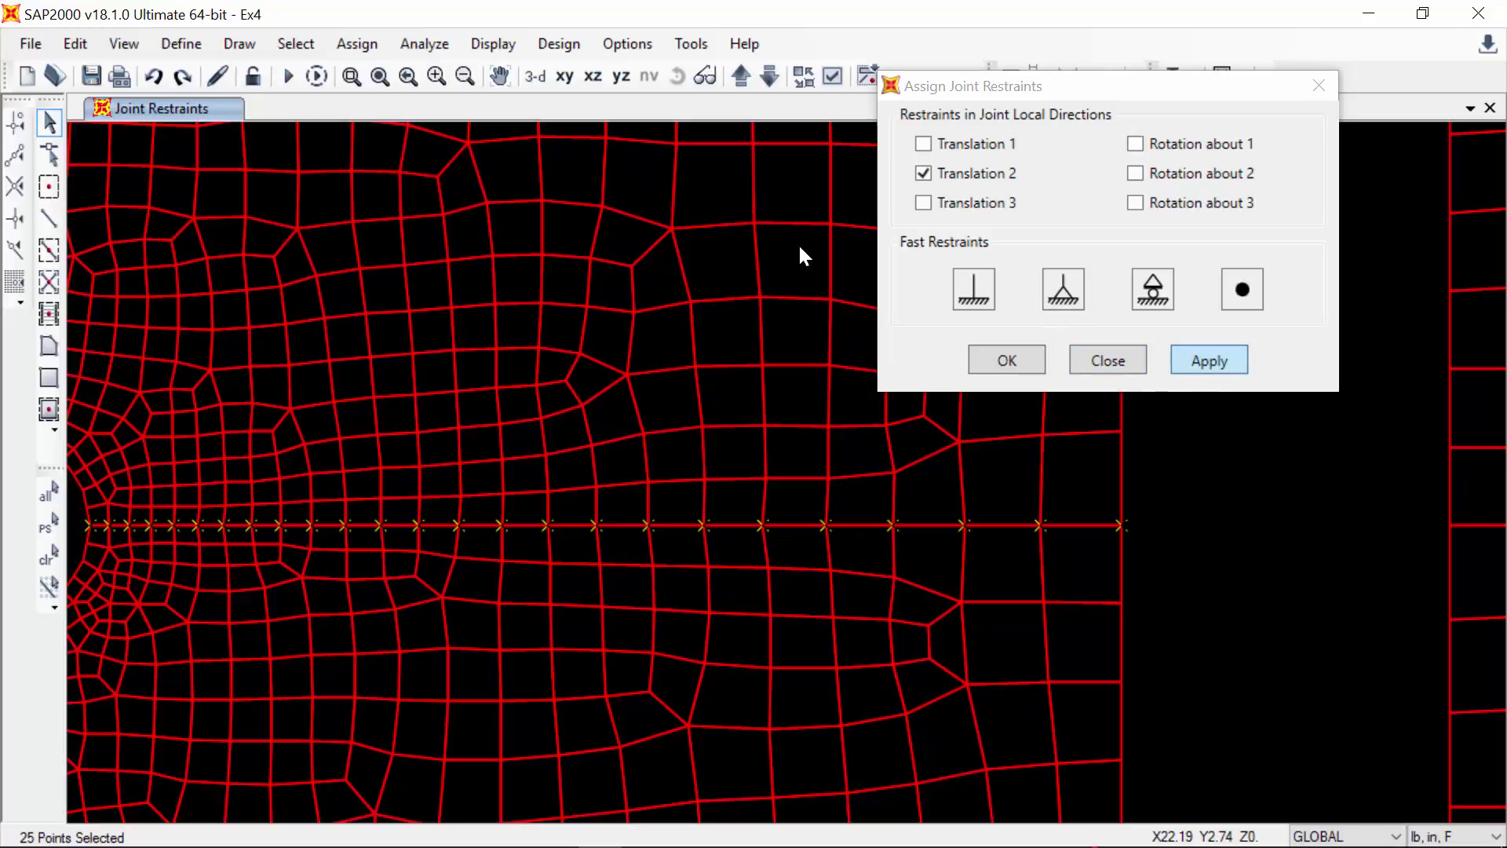
pyautogui.click(1205, 366)
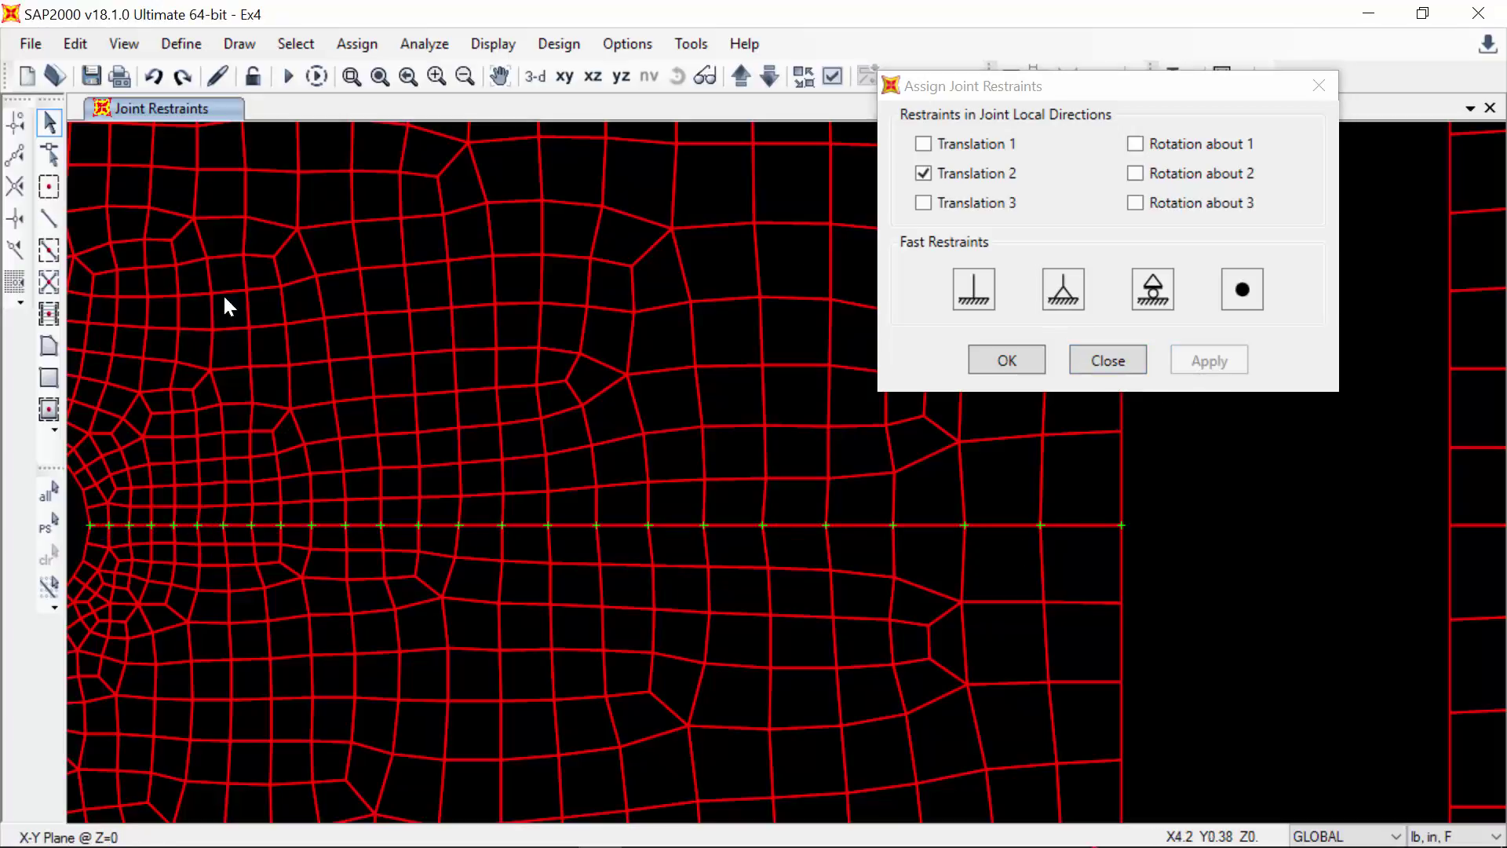
# - Restrain the second plate's horizontal centerline joints on both sides of the hole in Translation 2
pyautogui.click(379, 78)
pyautogui.click(350, 75)
pyautogui.moveTo(690, 469); pyautogui.dragTo(745, 473)
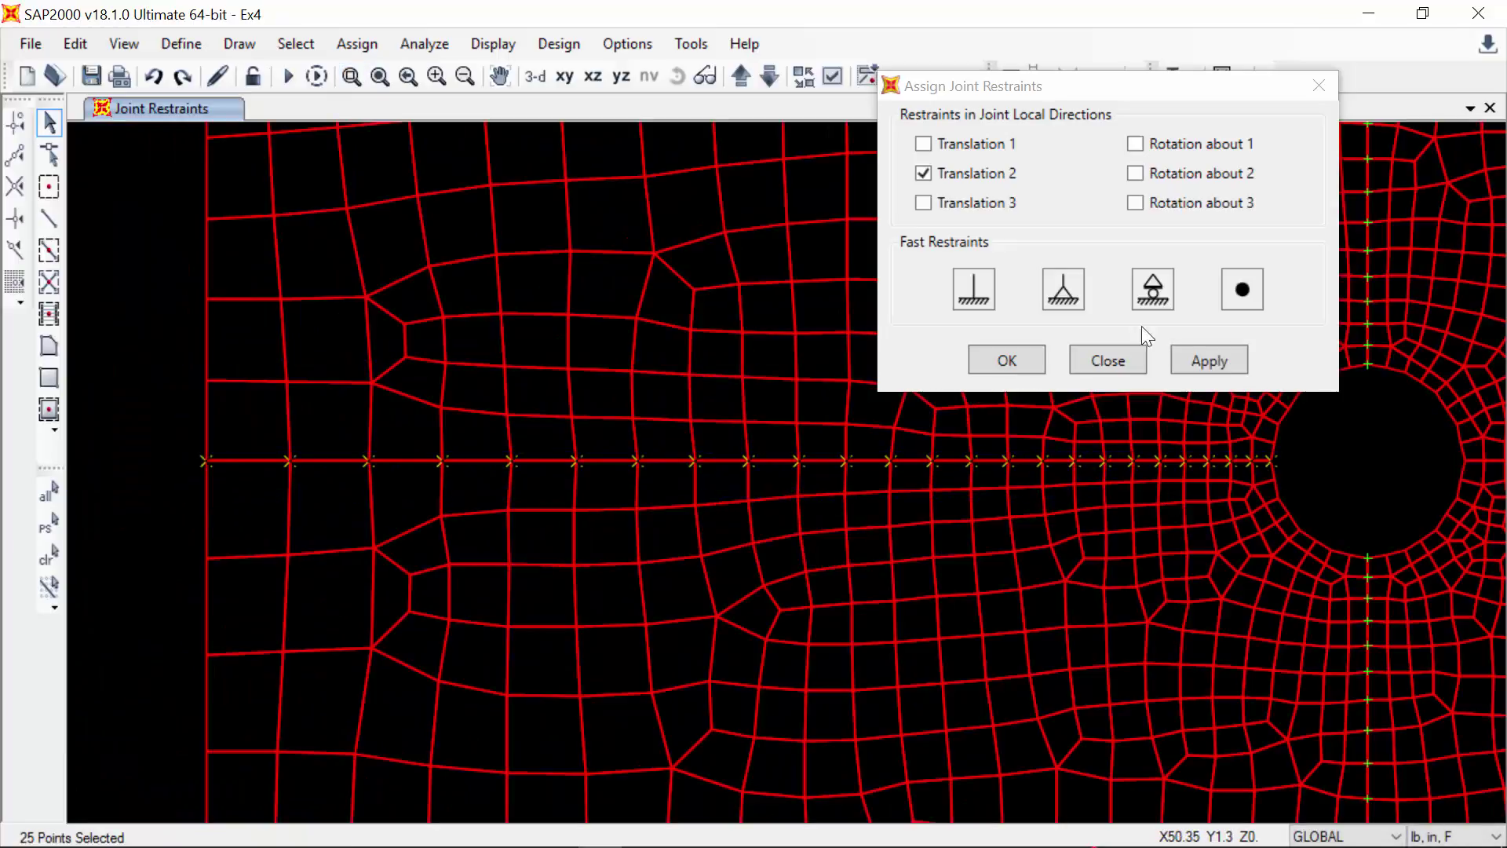
pyautogui.click(379, 79)
pyautogui.click(350, 75)
pyautogui.moveTo(871, 461); pyautogui.dragTo(995, 488)
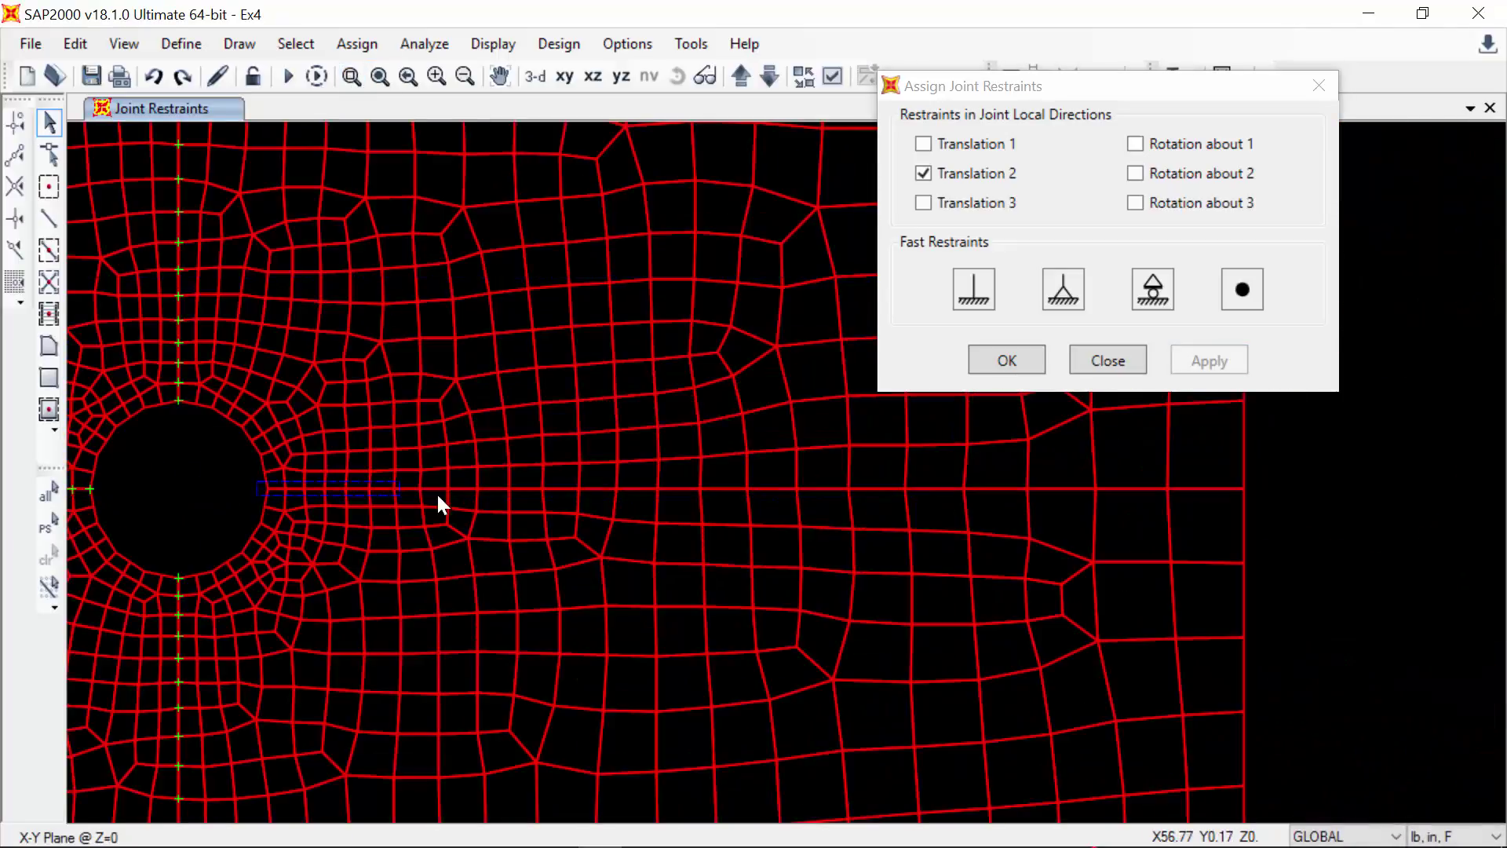
pyautogui.moveTo(436, 493); pyautogui.dragTo(1256, 498)
pyautogui.click(1083, 355)
pyautogui.click(389, 84)
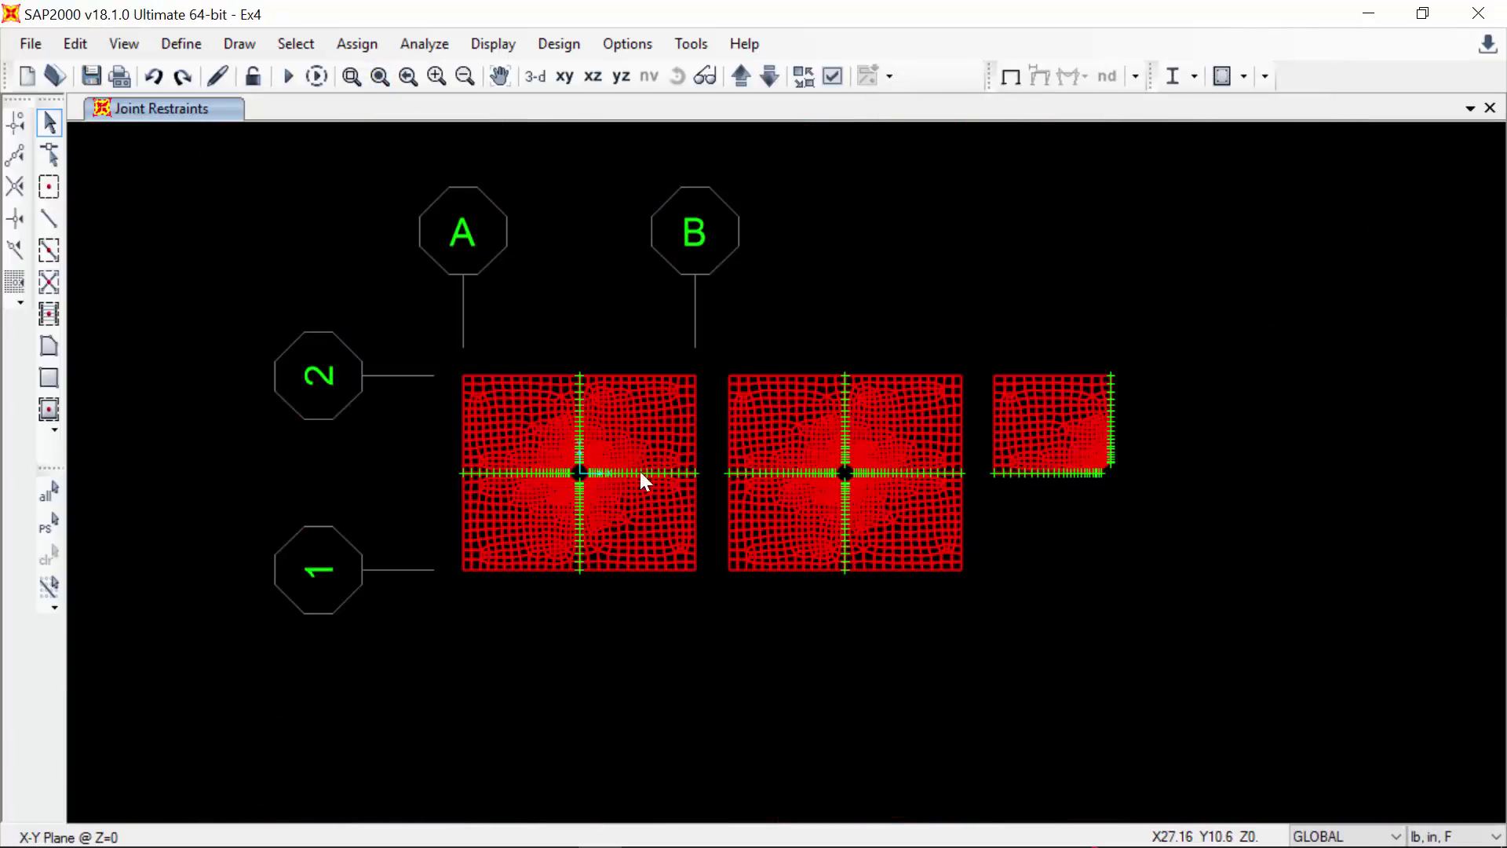
# - Limit the available degrees of freedom to UX and UY only, and run the analysis
pyautogui.click(424, 44)
pyautogui.click(420, 78)
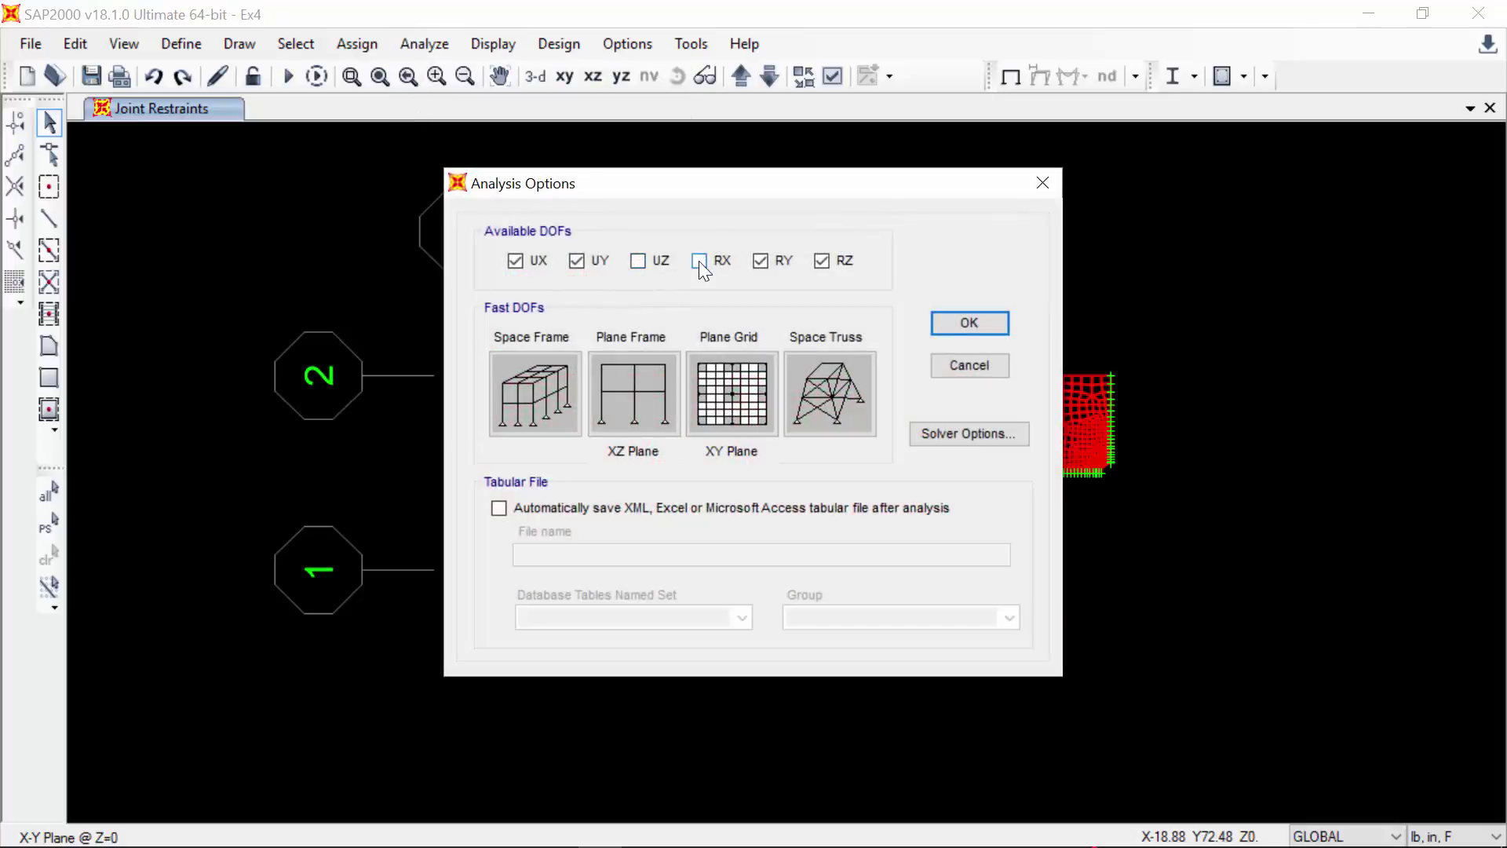
pyautogui.click(758, 261)
pyautogui.click(821, 261)
pyautogui.click(934, 323)
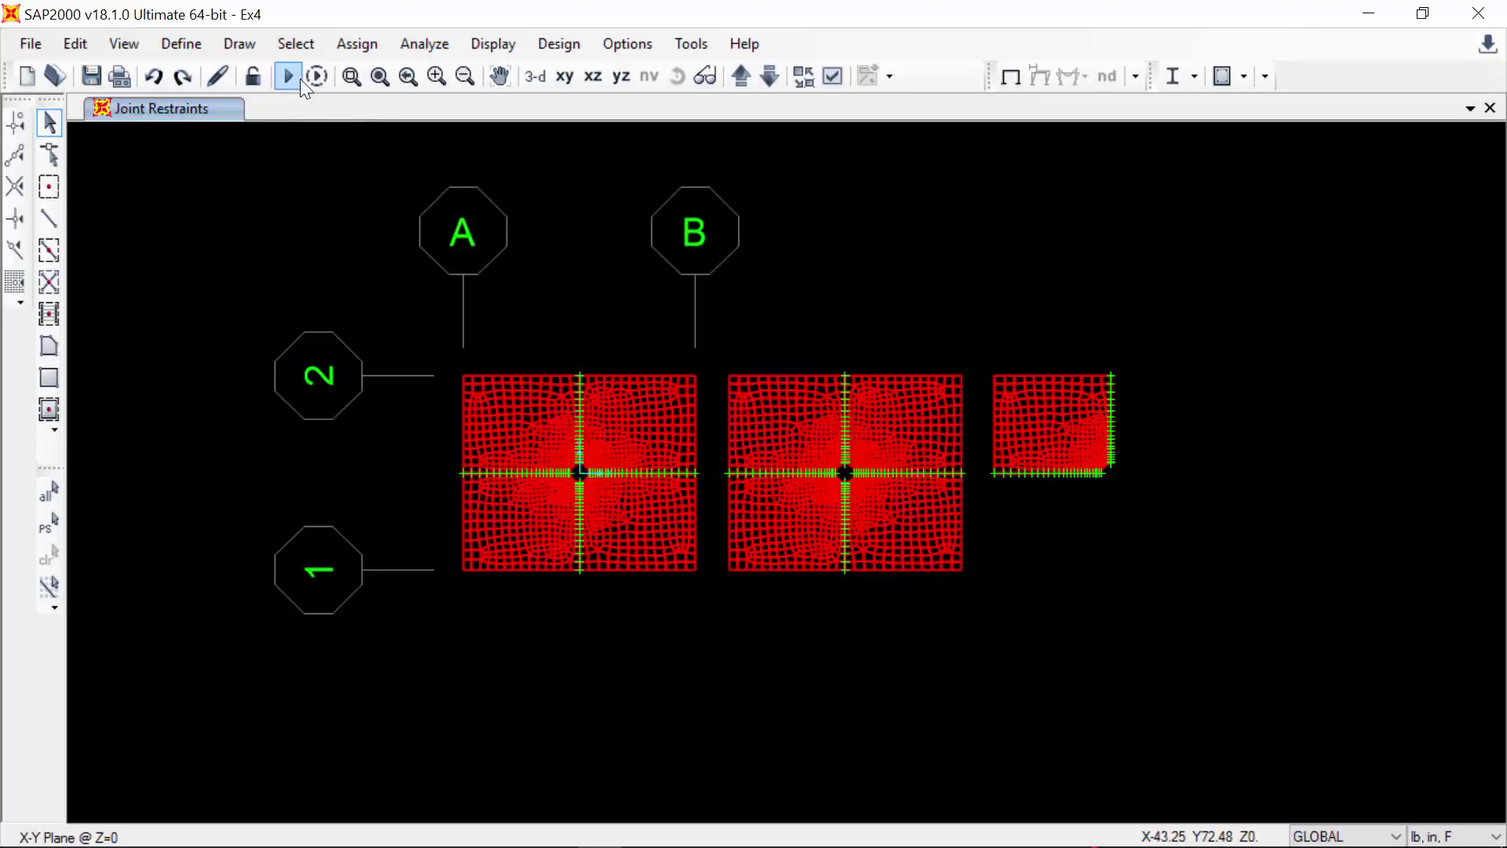
pyautogui.click(292, 77)
pyautogui.click(1033, 542)
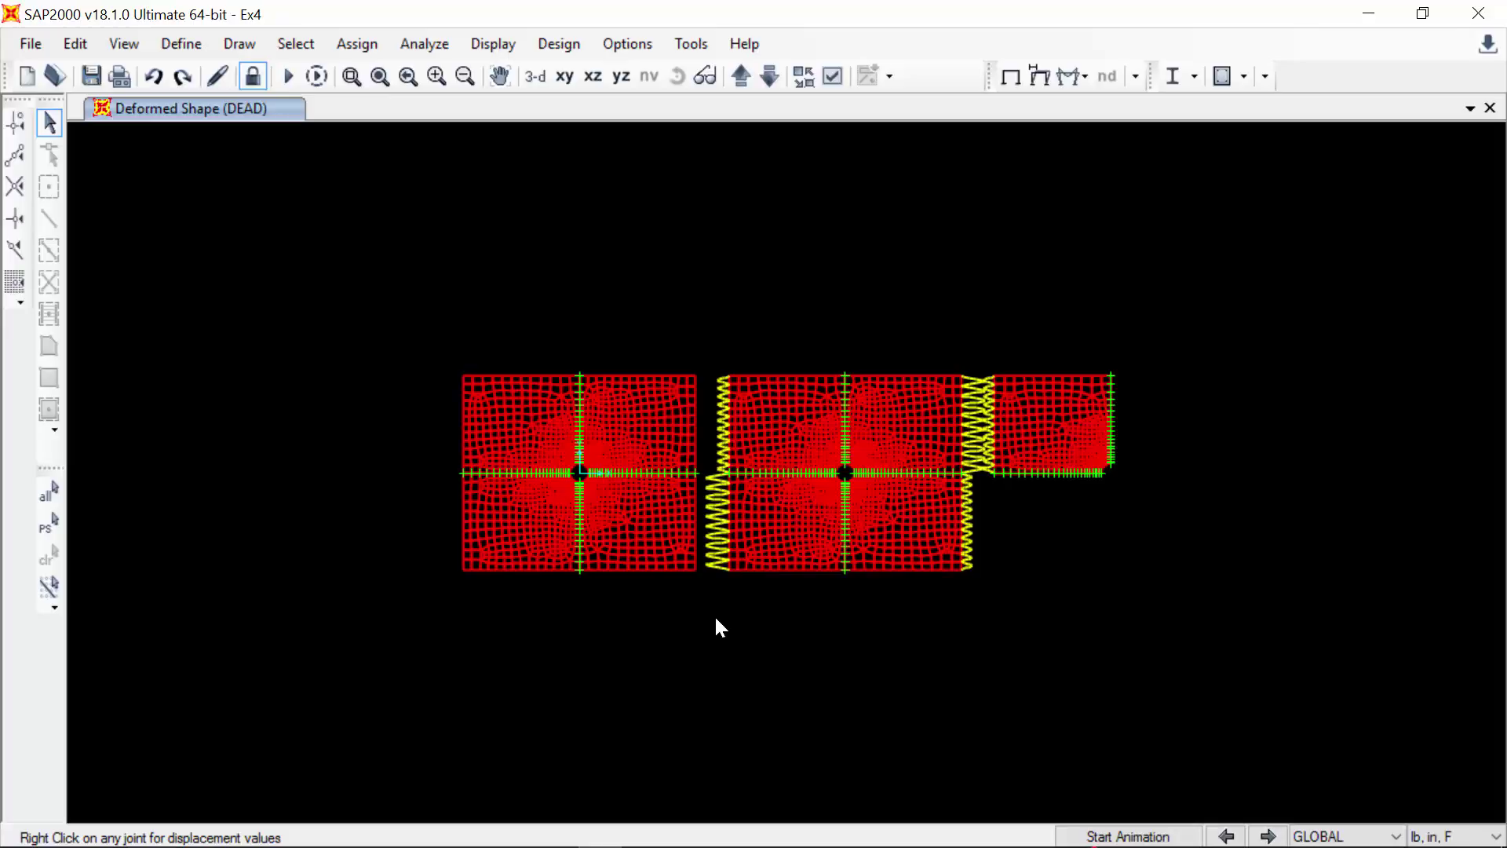
# - Check joint displacements near the distorted edge frames of the deformed shape and hide the frame objects from view
pyautogui.rightClick(728, 544)
pyautogui.rightClick(814, 441)
pyautogui.rightClick(938, 298)
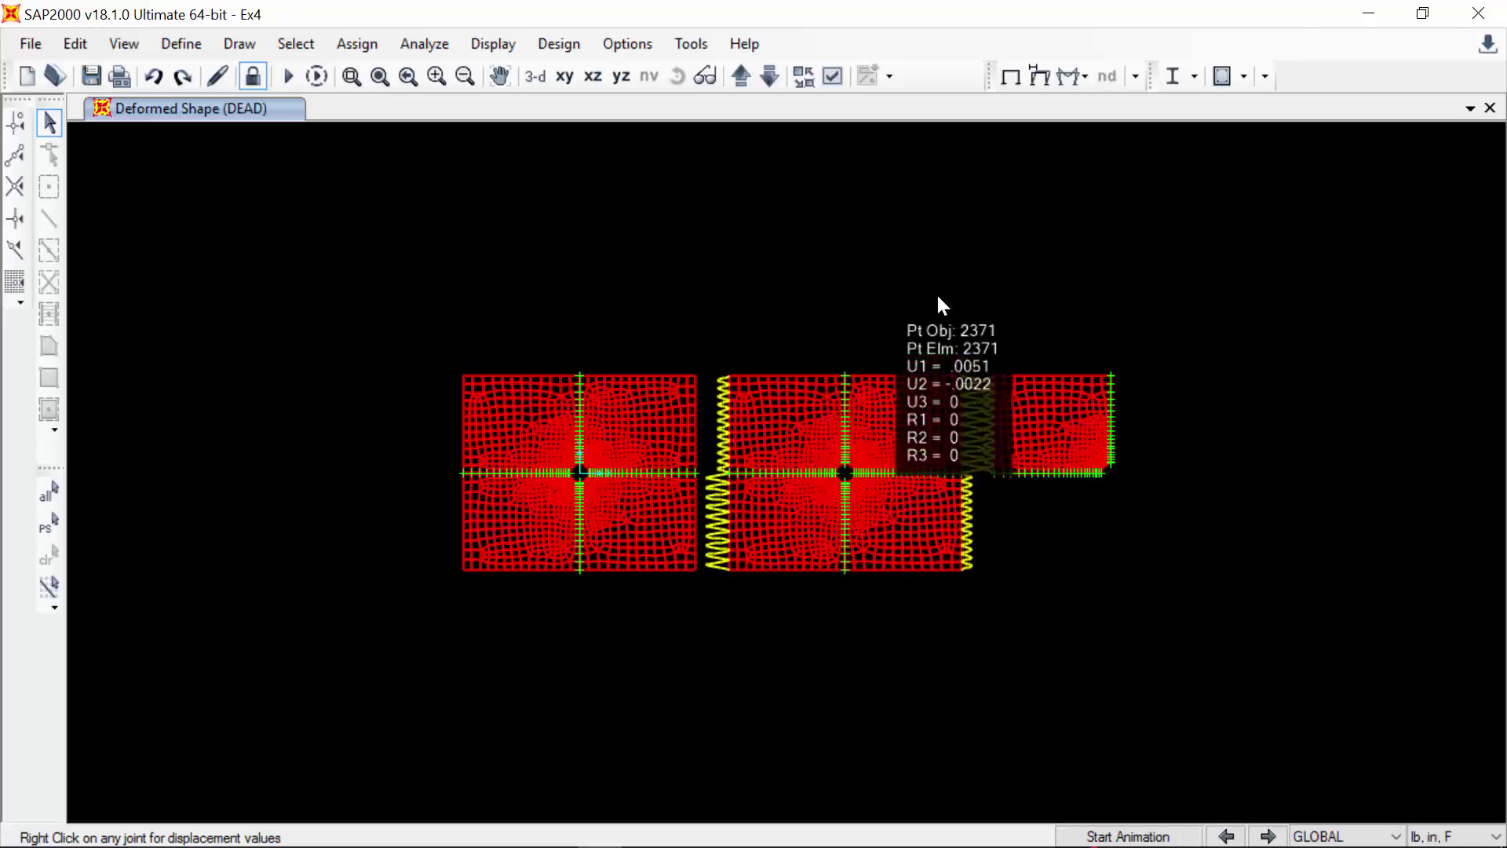
pyautogui.click(832, 76)
pyautogui.click(590, 367)
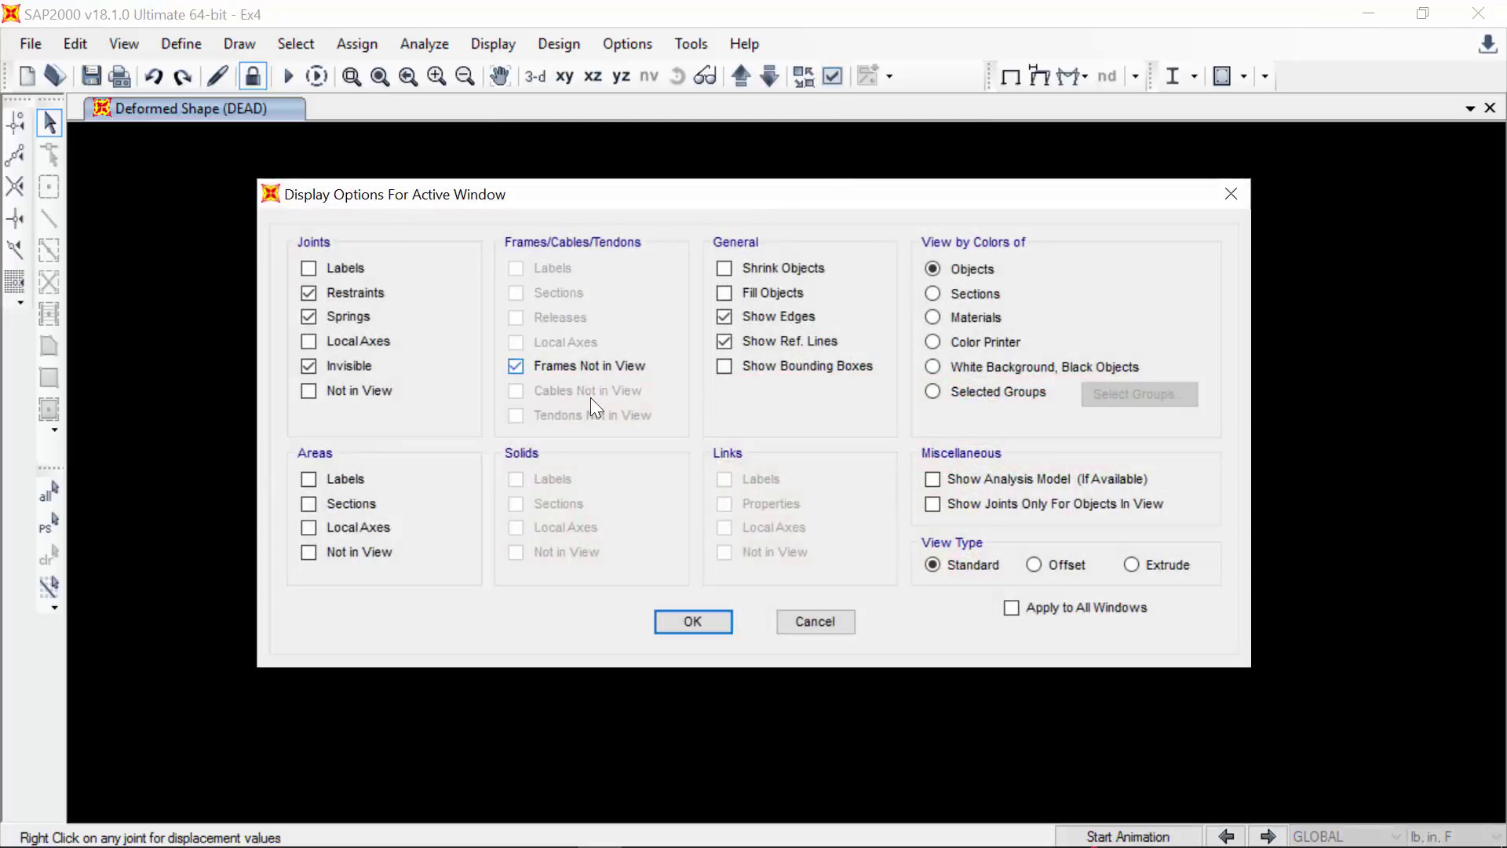
pyautogui.press('Return')
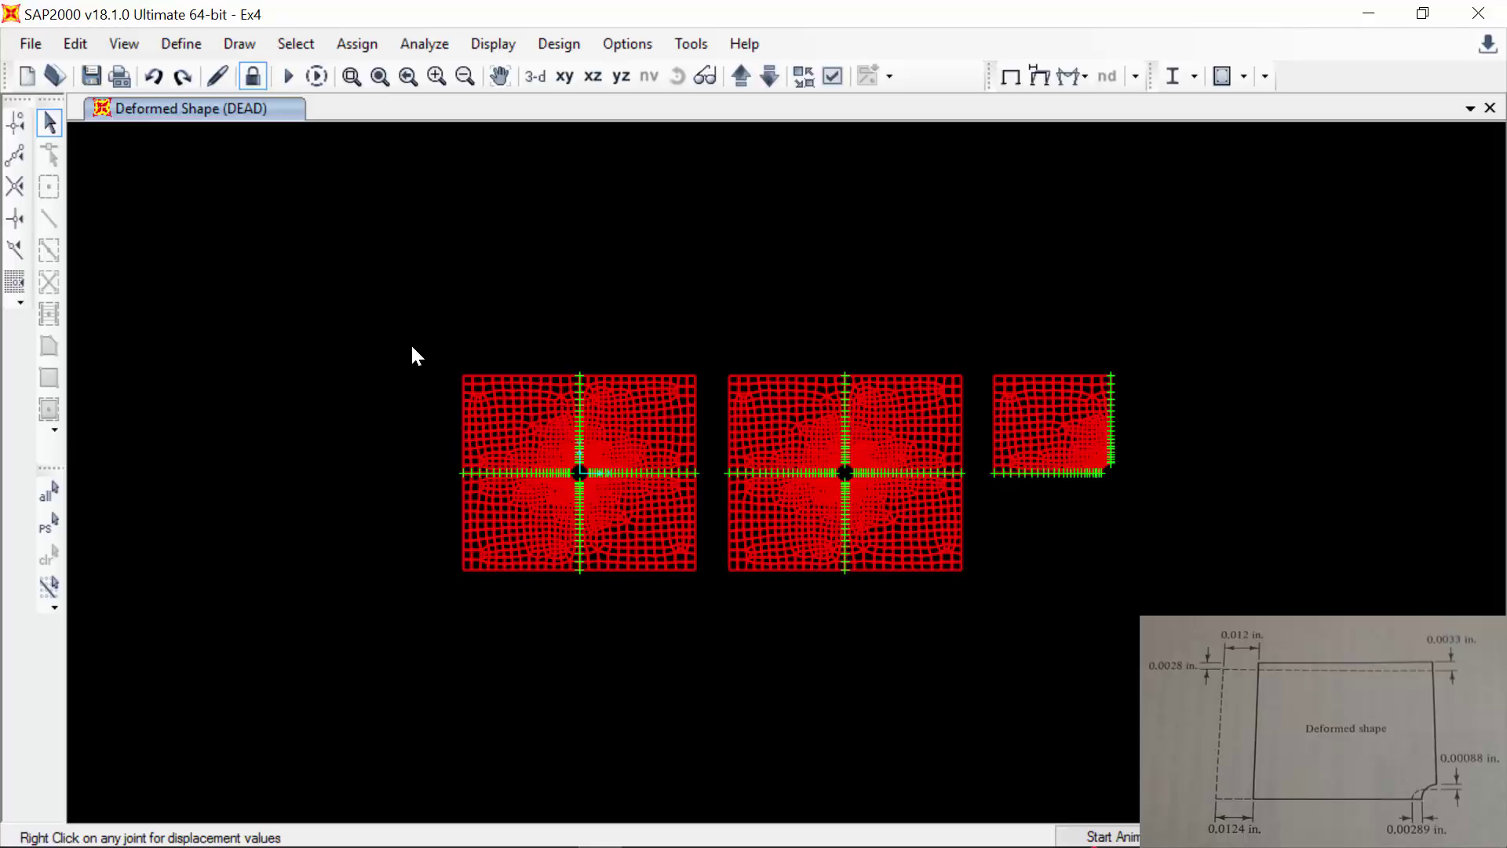
# - Compare the displacements of the upper-left corner joint and the left-edge midpoint joint between the first and second plates
pyautogui.click(351, 77)
pyautogui.moveTo(426, 352); pyautogui.dragTo(705, 588)
pyautogui.rightClick(482, 195)
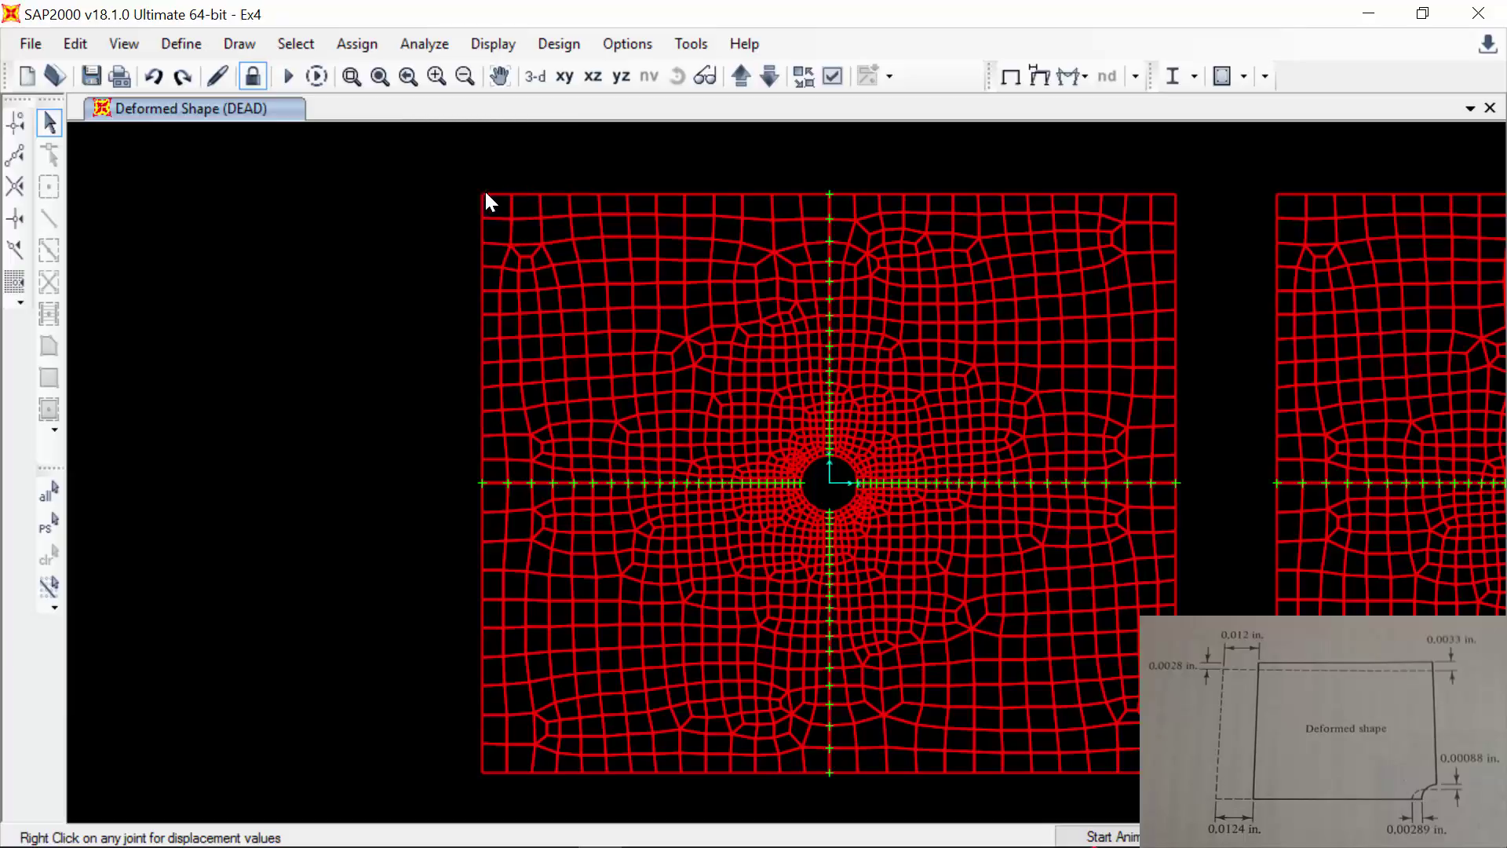
pyautogui.rightClick(481, 196)
pyautogui.rightClick(1277, 195)
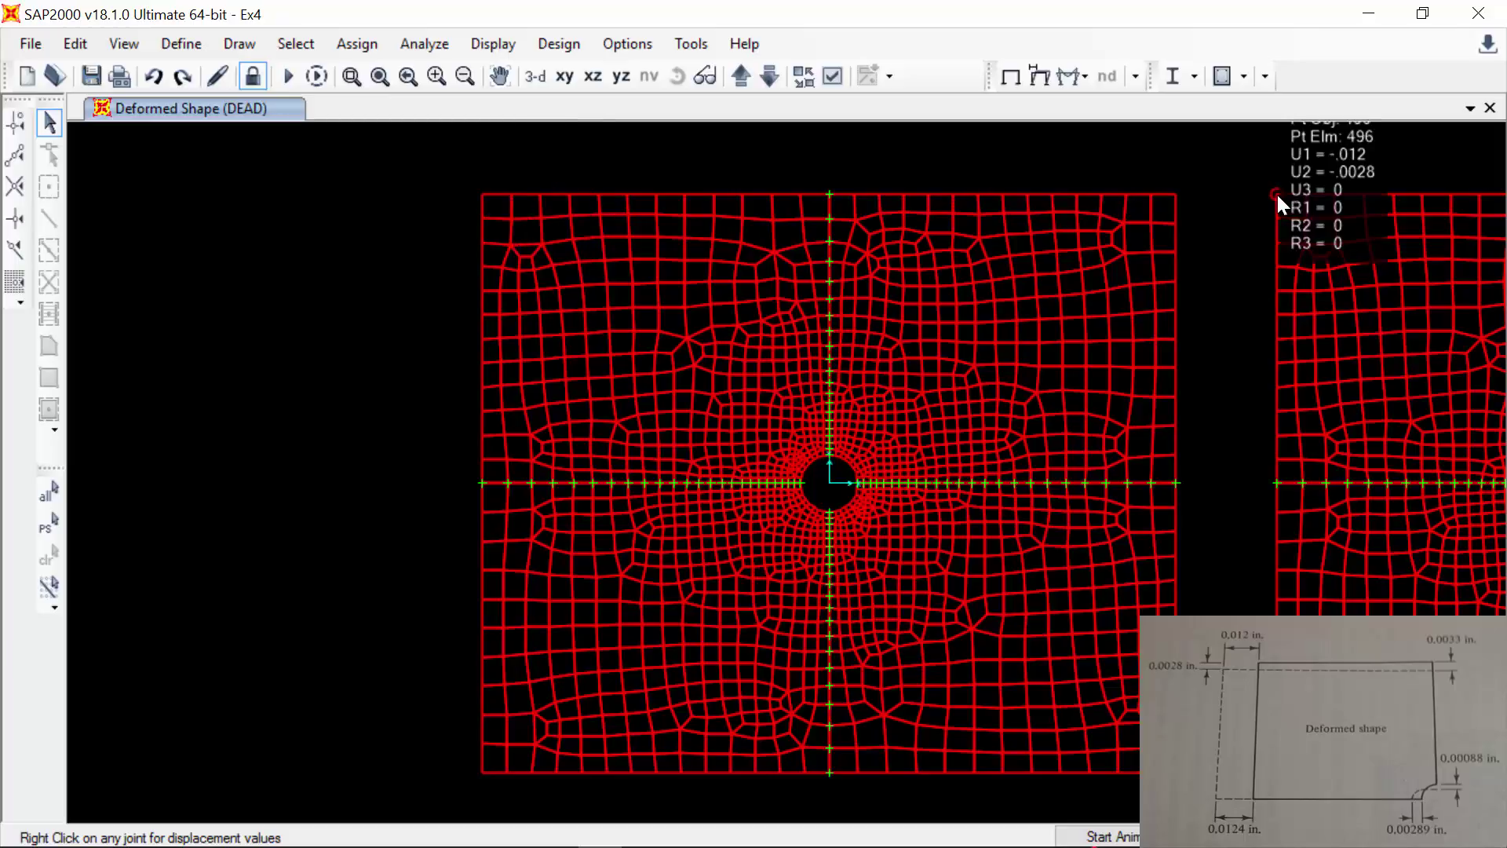
pyautogui.rightClick(482, 197)
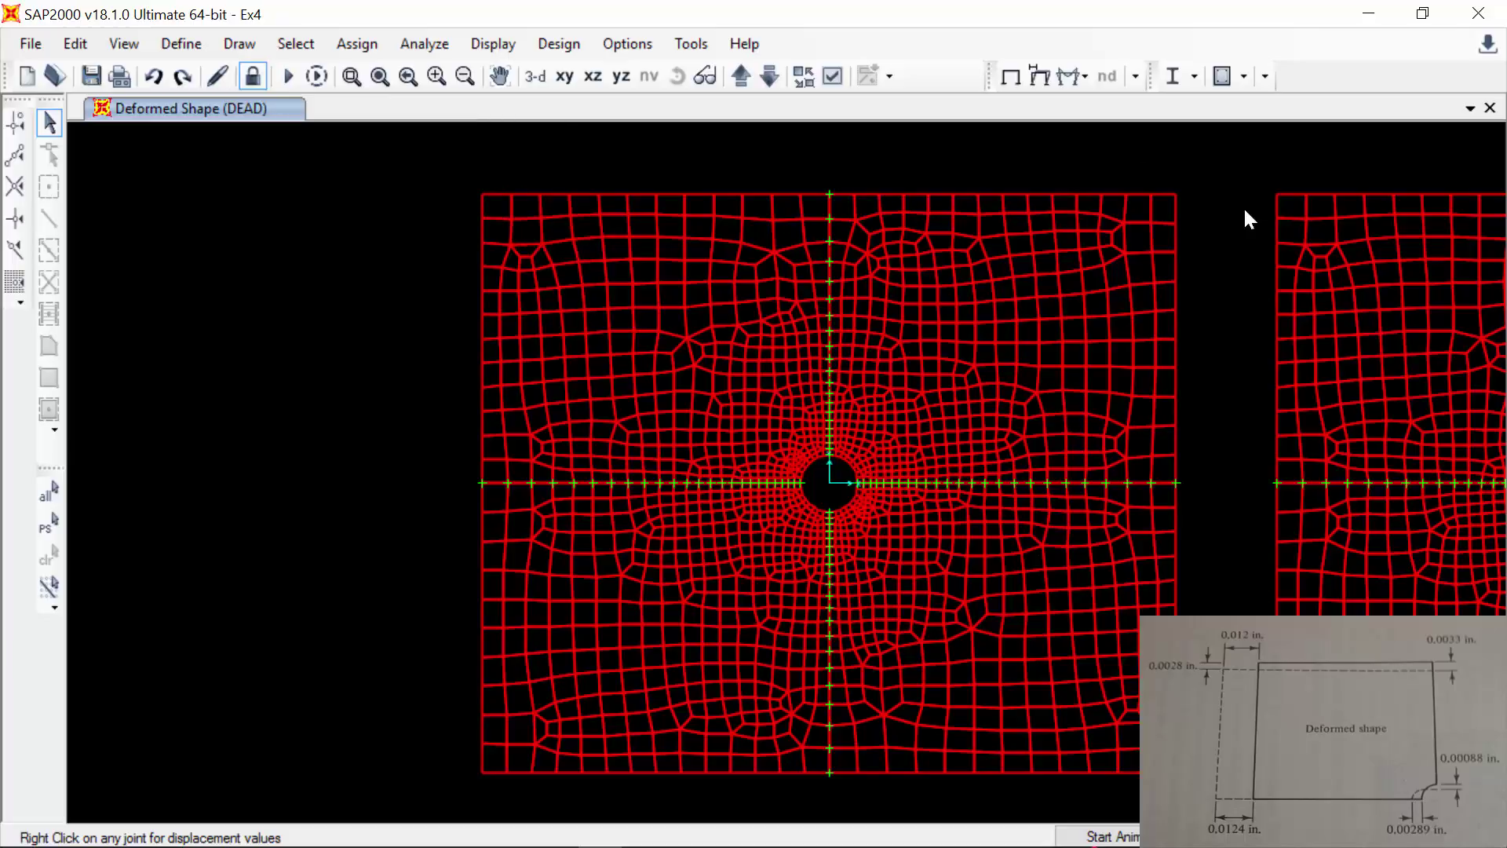
pyautogui.rightClick(1277, 195)
pyautogui.rightClick(482, 483)
pyautogui.rightClick(1277, 482)
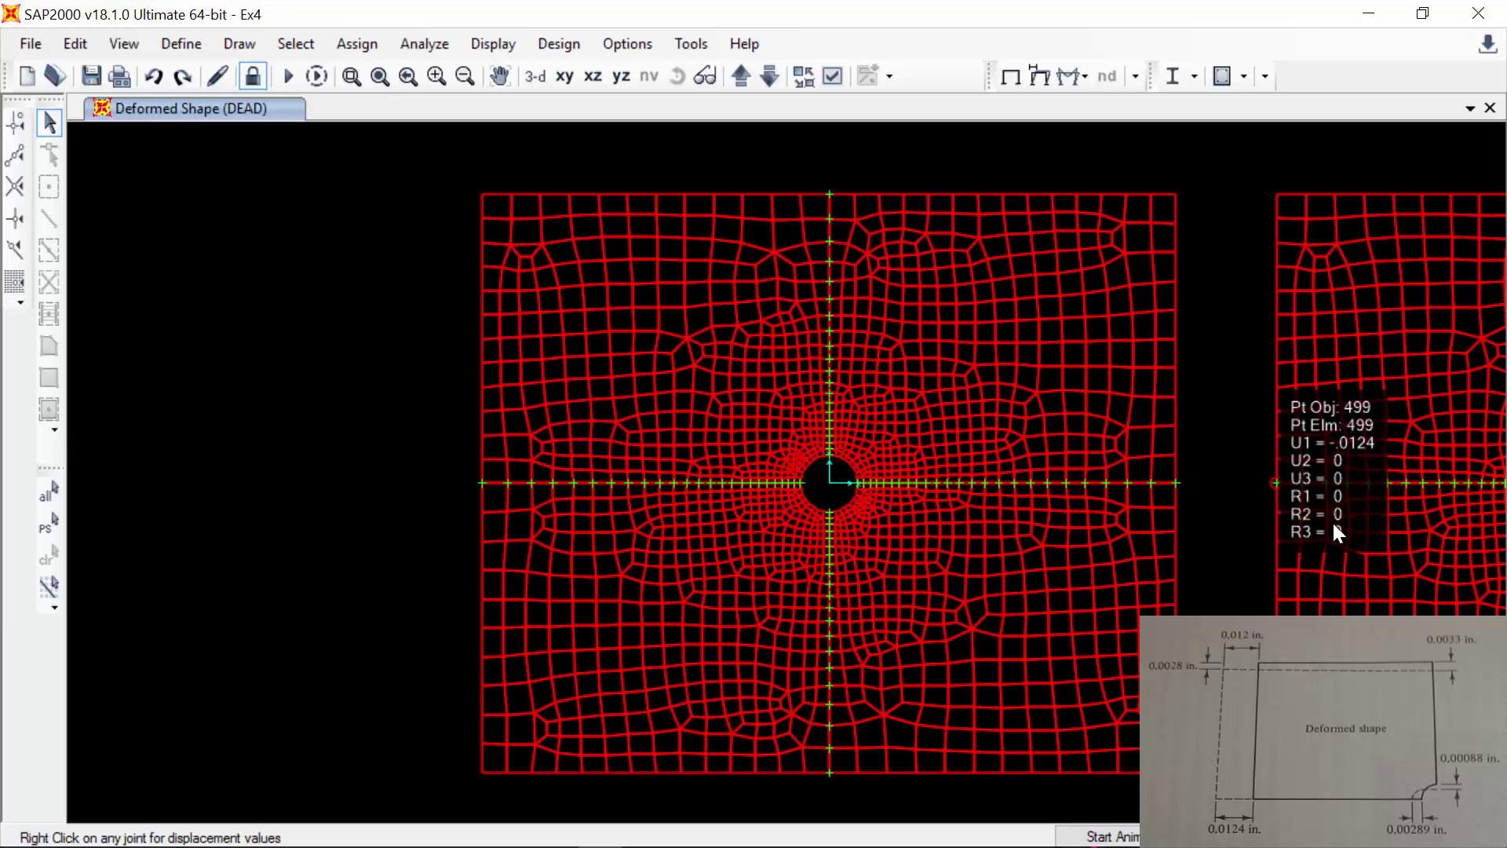
# - Read the displacements at the quarter plate's lower-left, upper-left and upper-right corner joints and the second plate's top-edge midpoint
pyautogui.moveTo(1331, 520); pyautogui.dragTo(593, 518, button='middle')
pyautogui.moveTo(1161, 515); pyautogui.dragTo(848, 503, button='middle')
pyautogui.moveTo(1164, 473)
pyautogui.mouseDown(button='middle')
pyautogui.moveTo(1033, 539)
pyautogui.moveTo(986, 518)
pyautogui.mouseUp(button='middle')
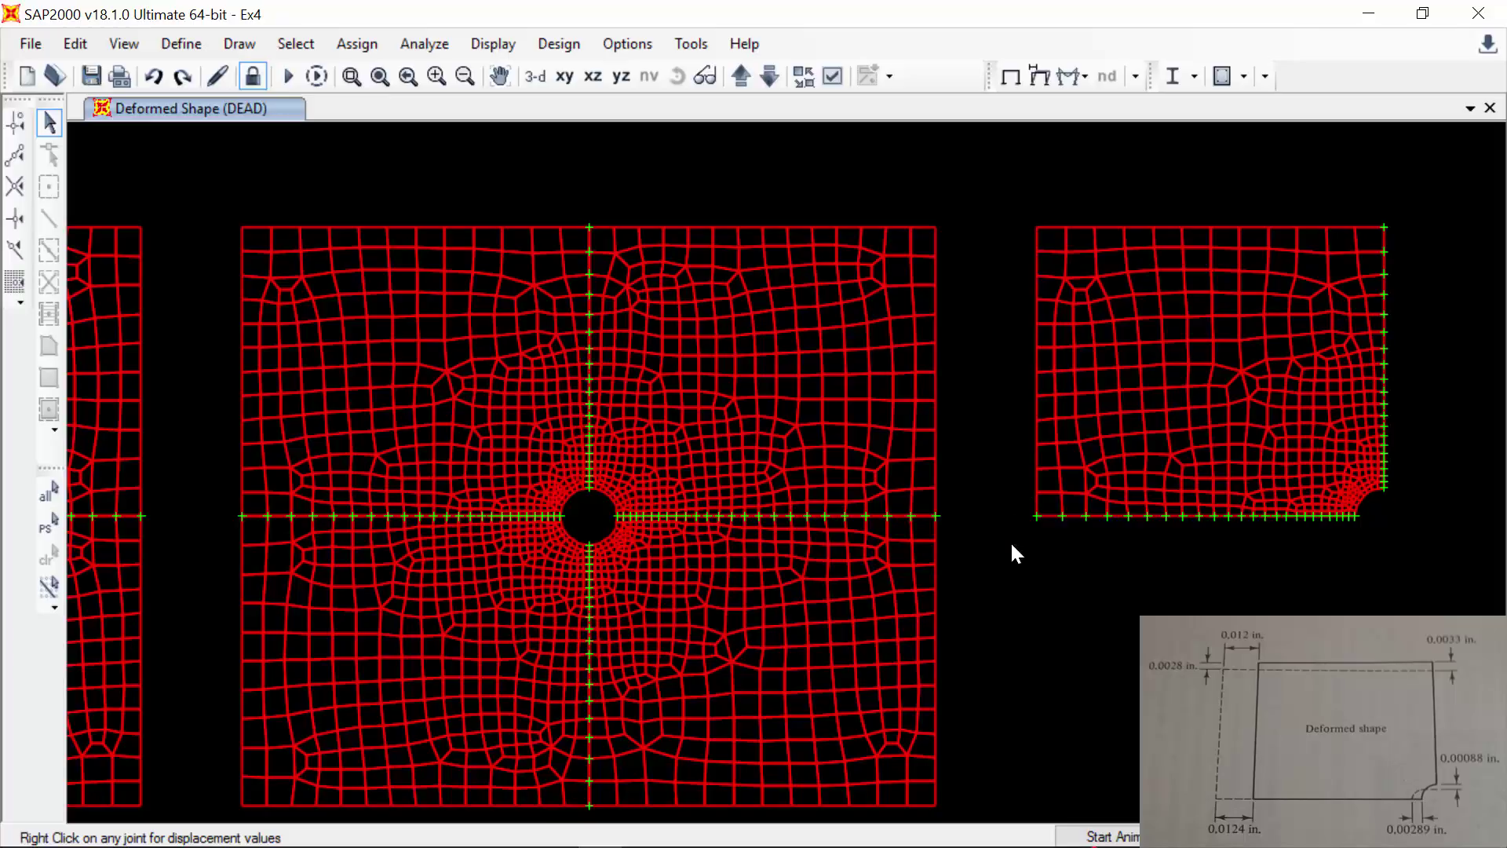
pyautogui.rightClick(1034, 515)
pyautogui.rightClick(1036, 228)
pyautogui.rightClick(1387, 226)
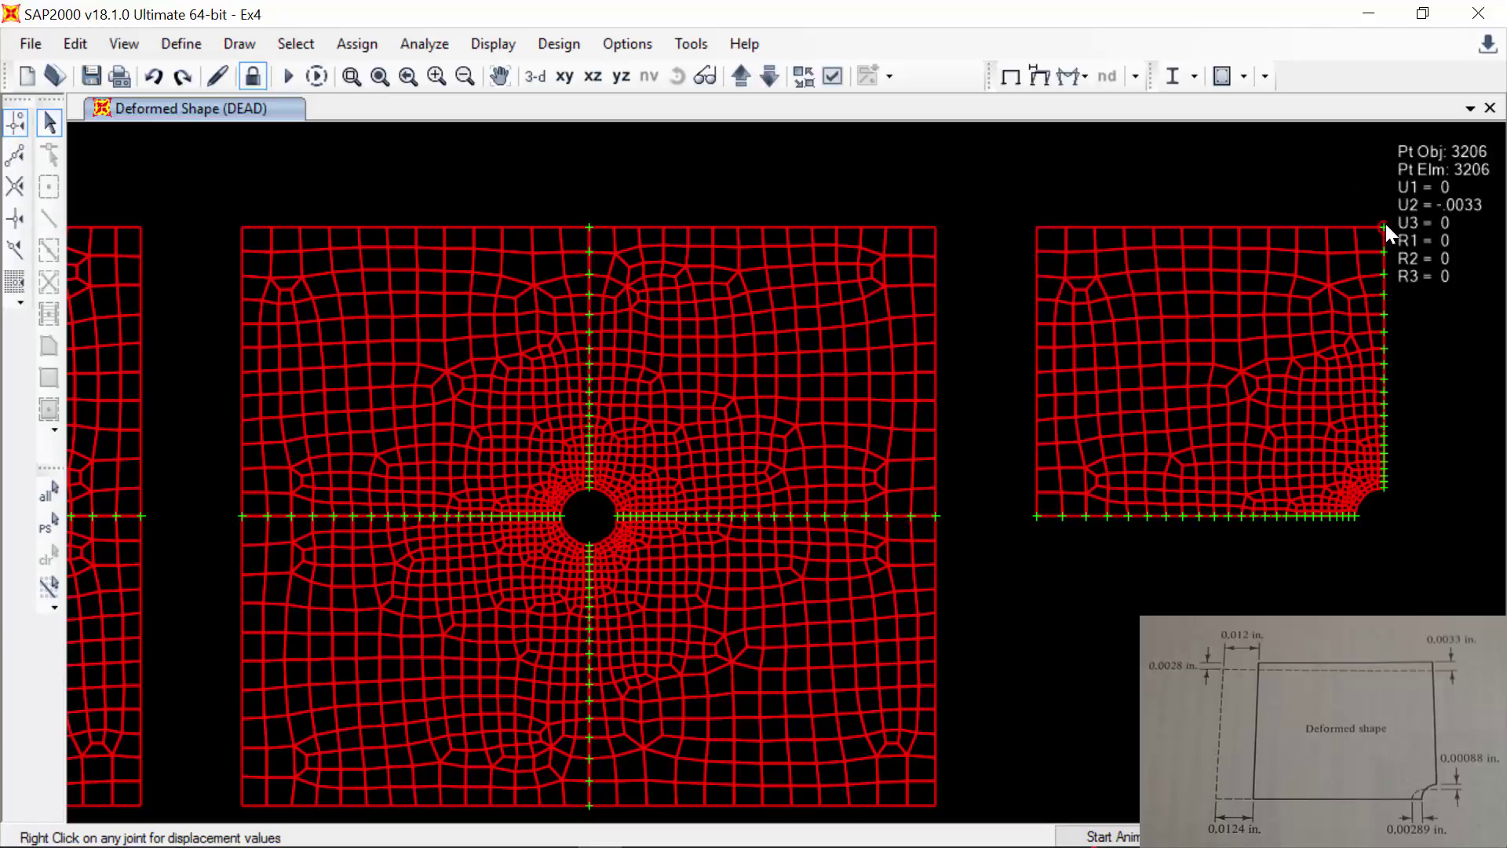
pyautogui.rightClick(586, 221)
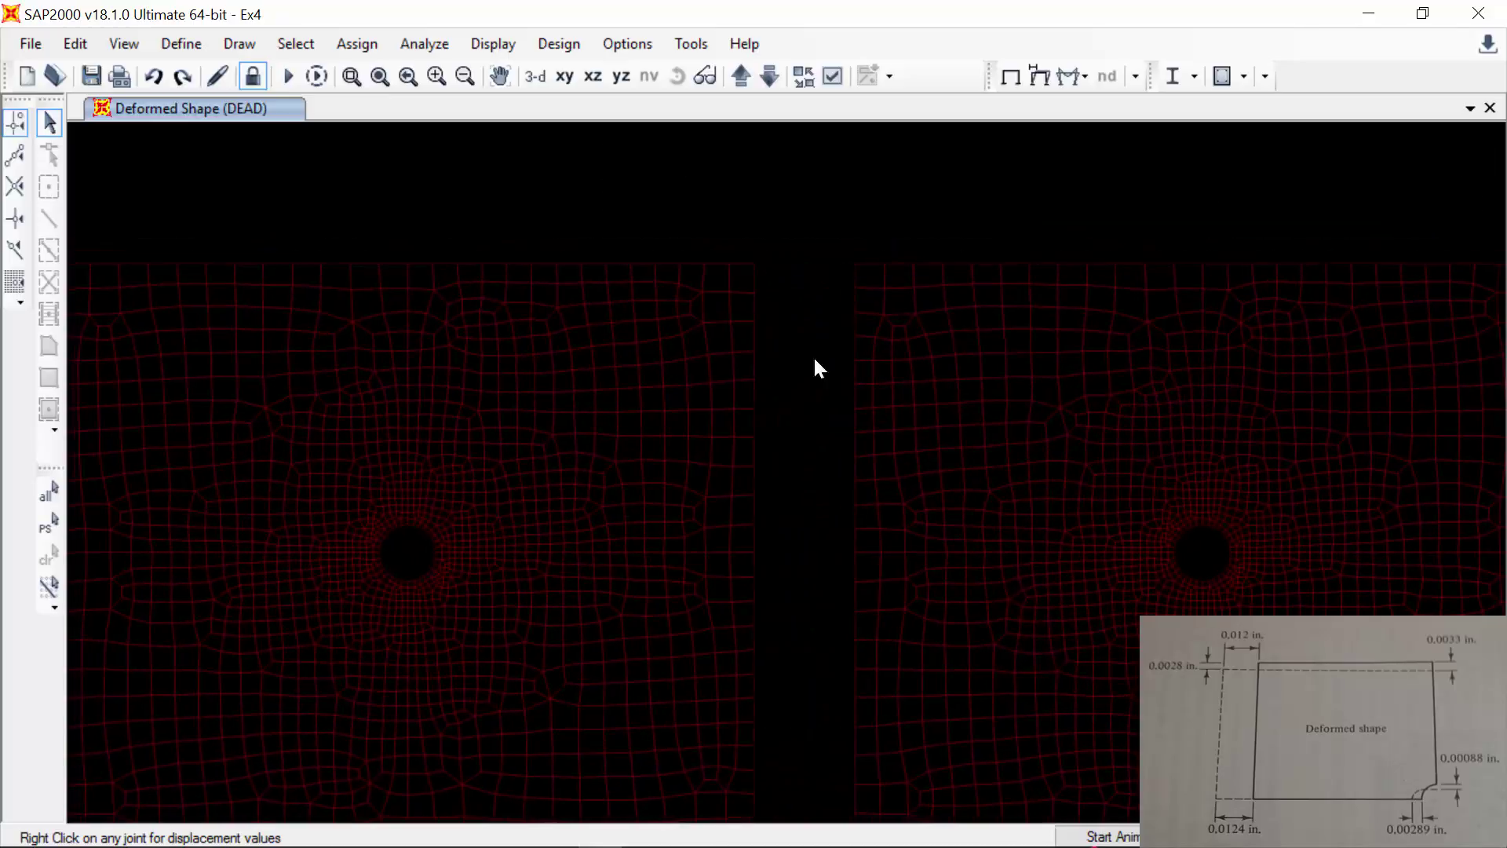
# - Read the displacements at the first plate's top-edge midpoint and at the top and left joints of its hole
pyautogui.rightClick(412, 267)
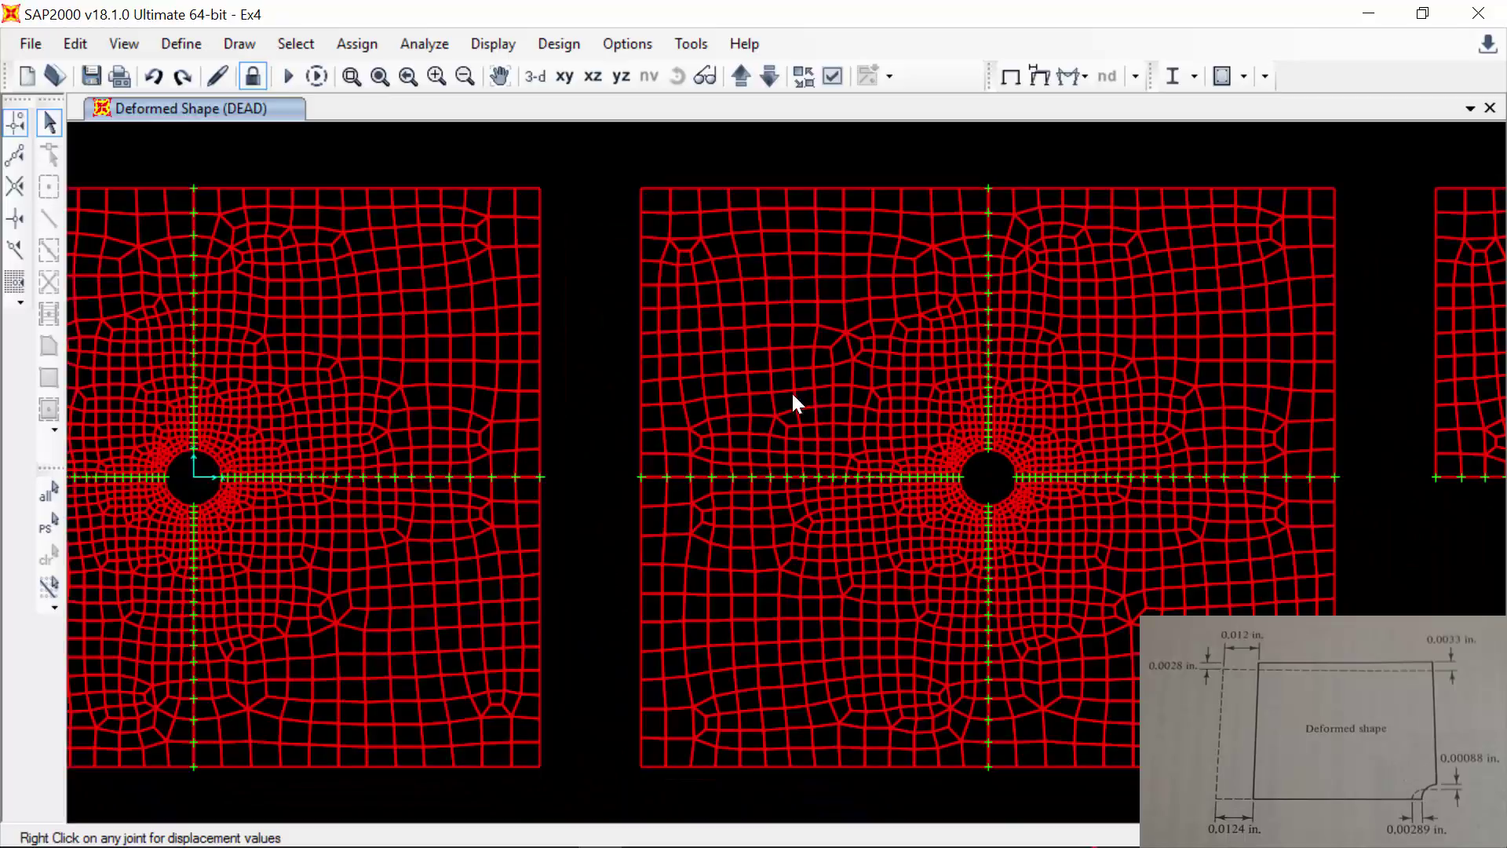
pyautogui.click(351, 75)
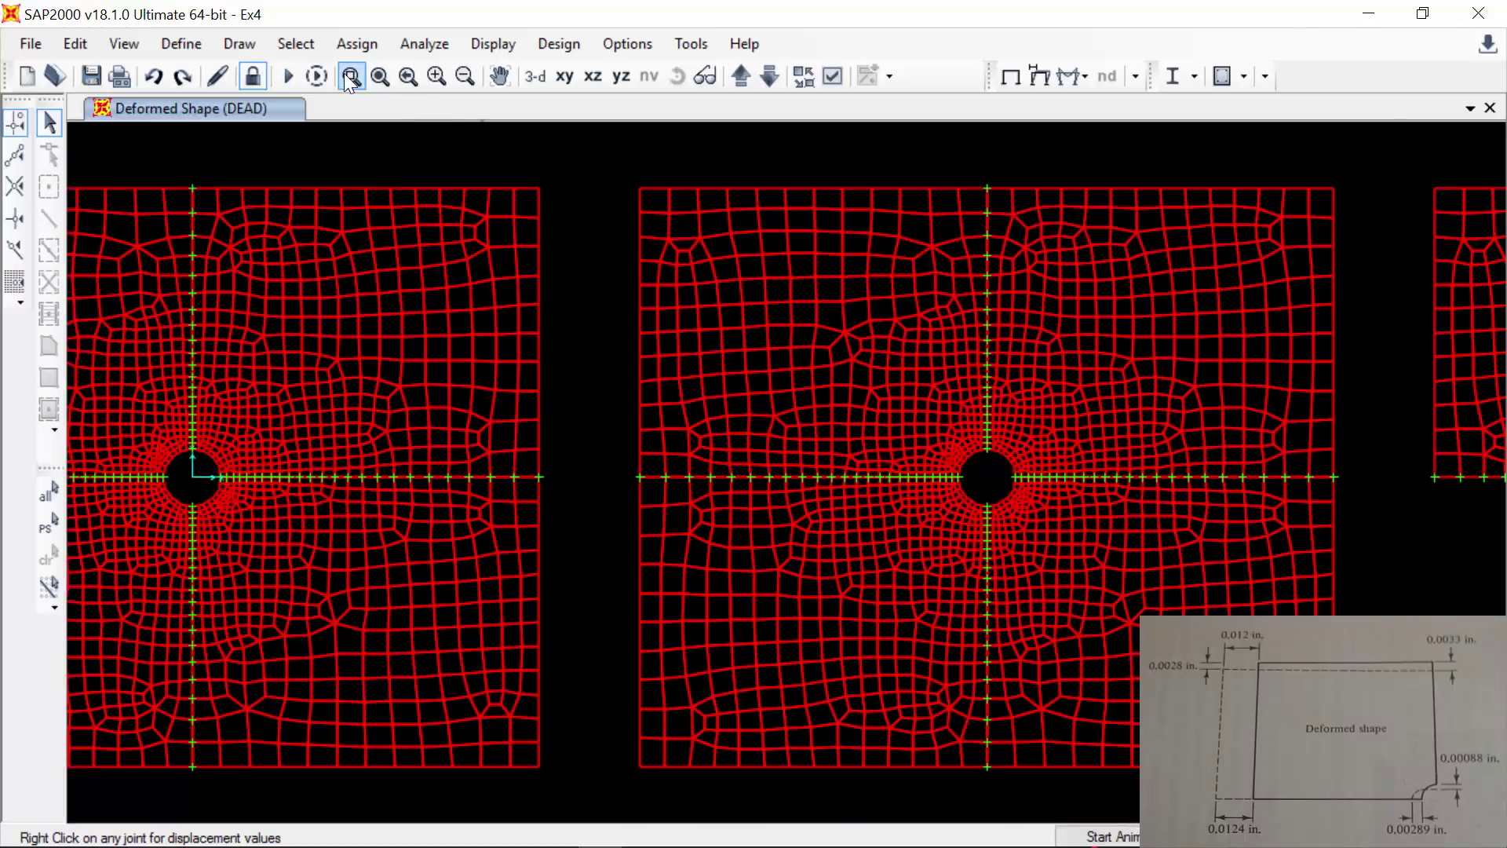
pyautogui.click(207, 437)
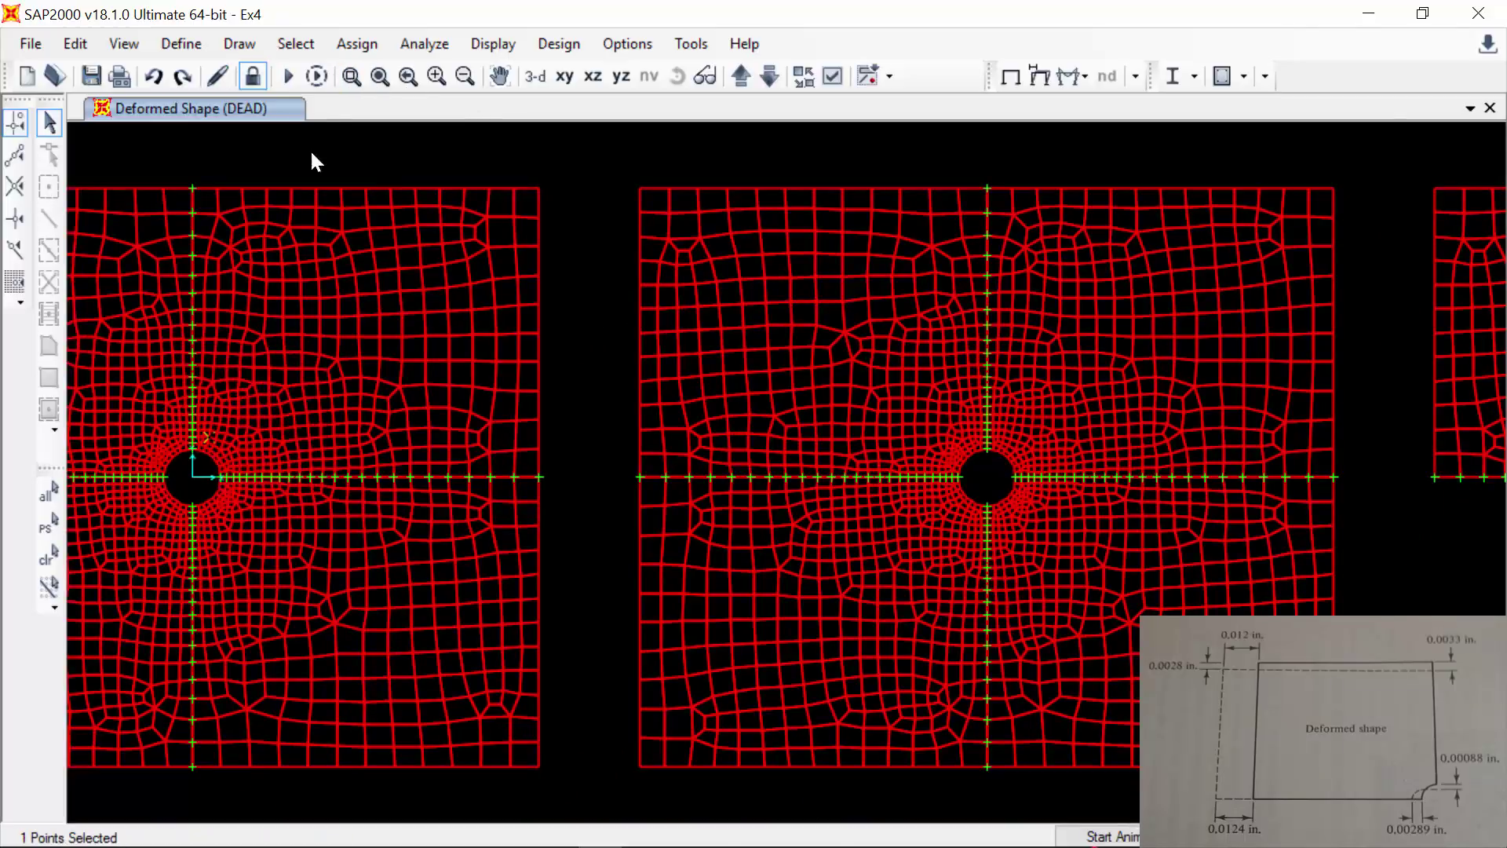
pyautogui.click(351, 77)
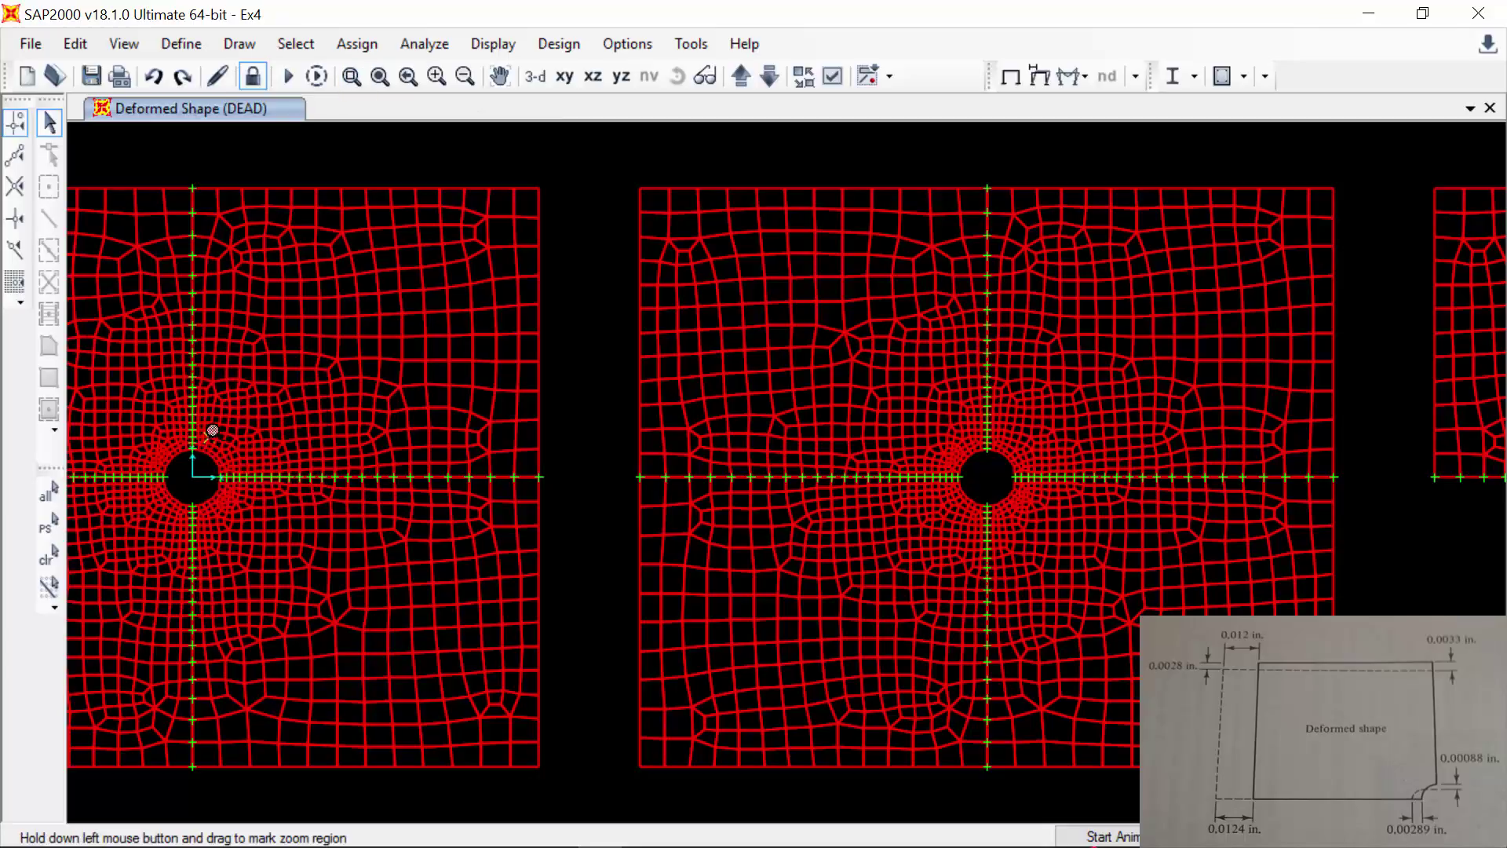
pyautogui.moveTo(203, 433); pyautogui.dragTo(140, 516)
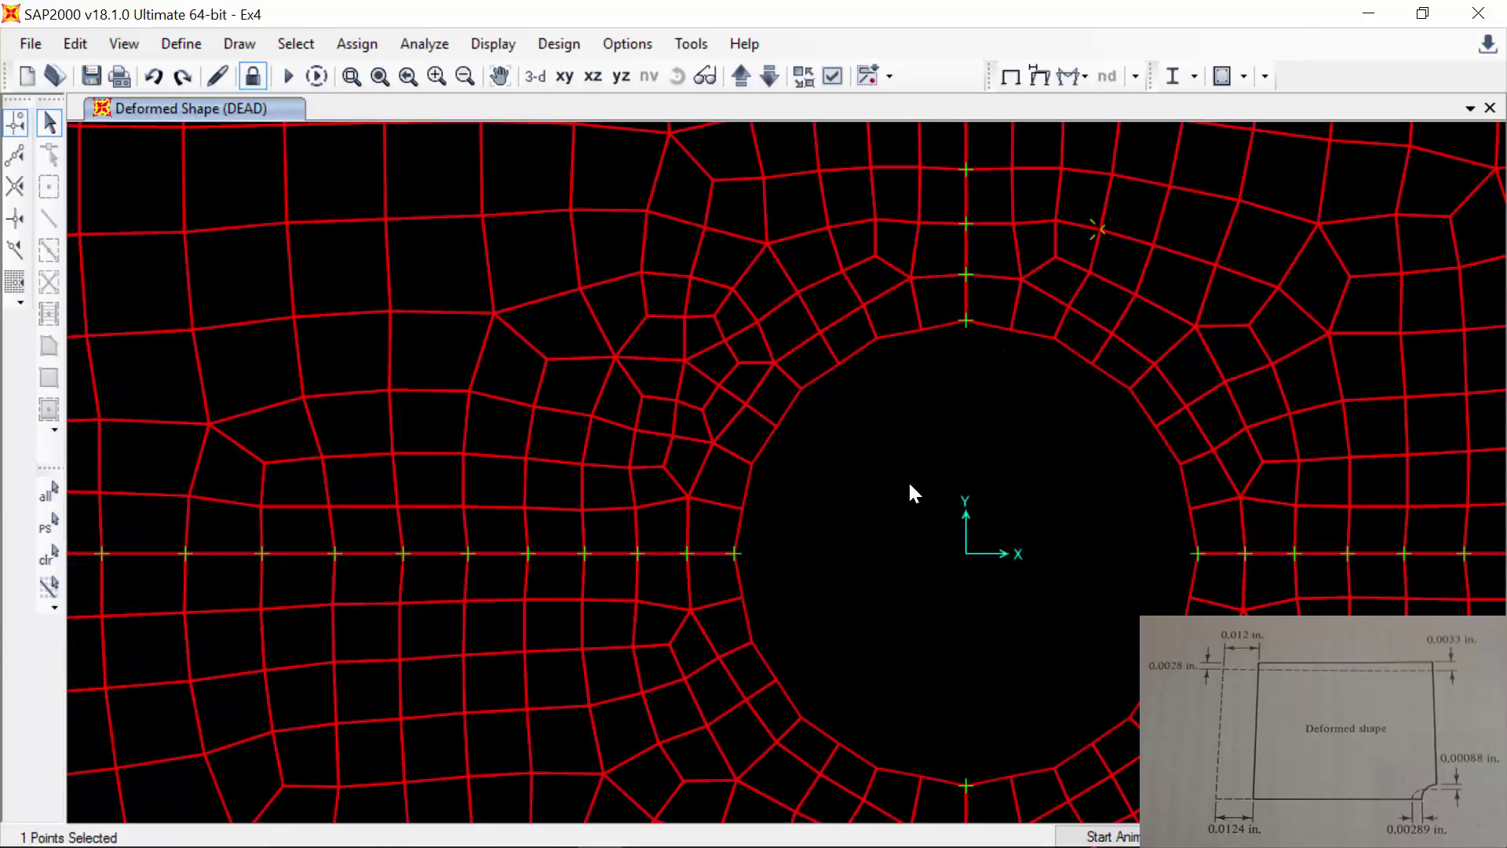
pyautogui.click(967, 323)
pyautogui.rightClick(965, 320)
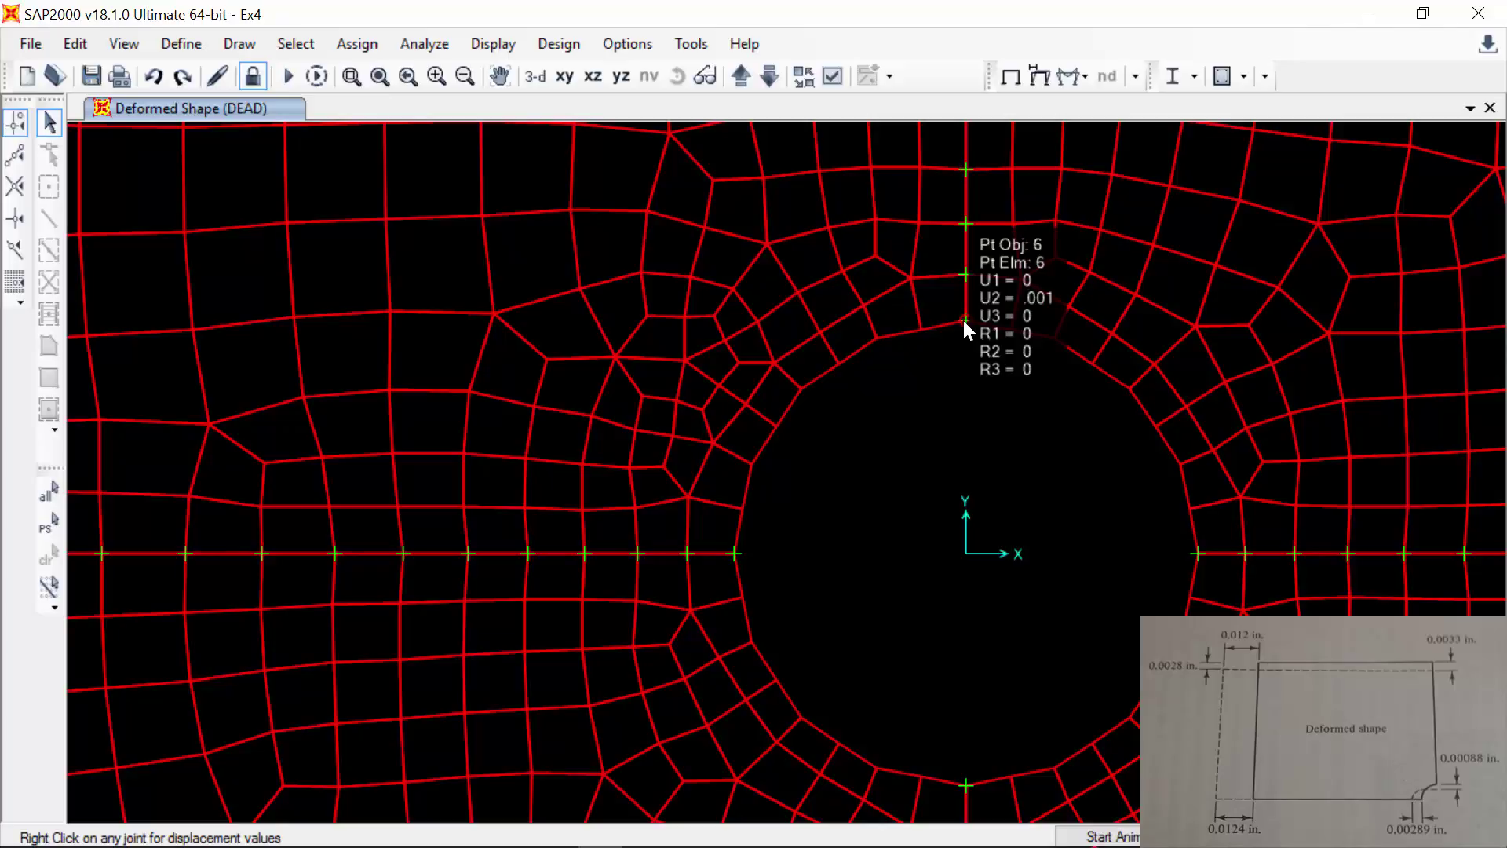
pyautogui.rightClick(736, 553)
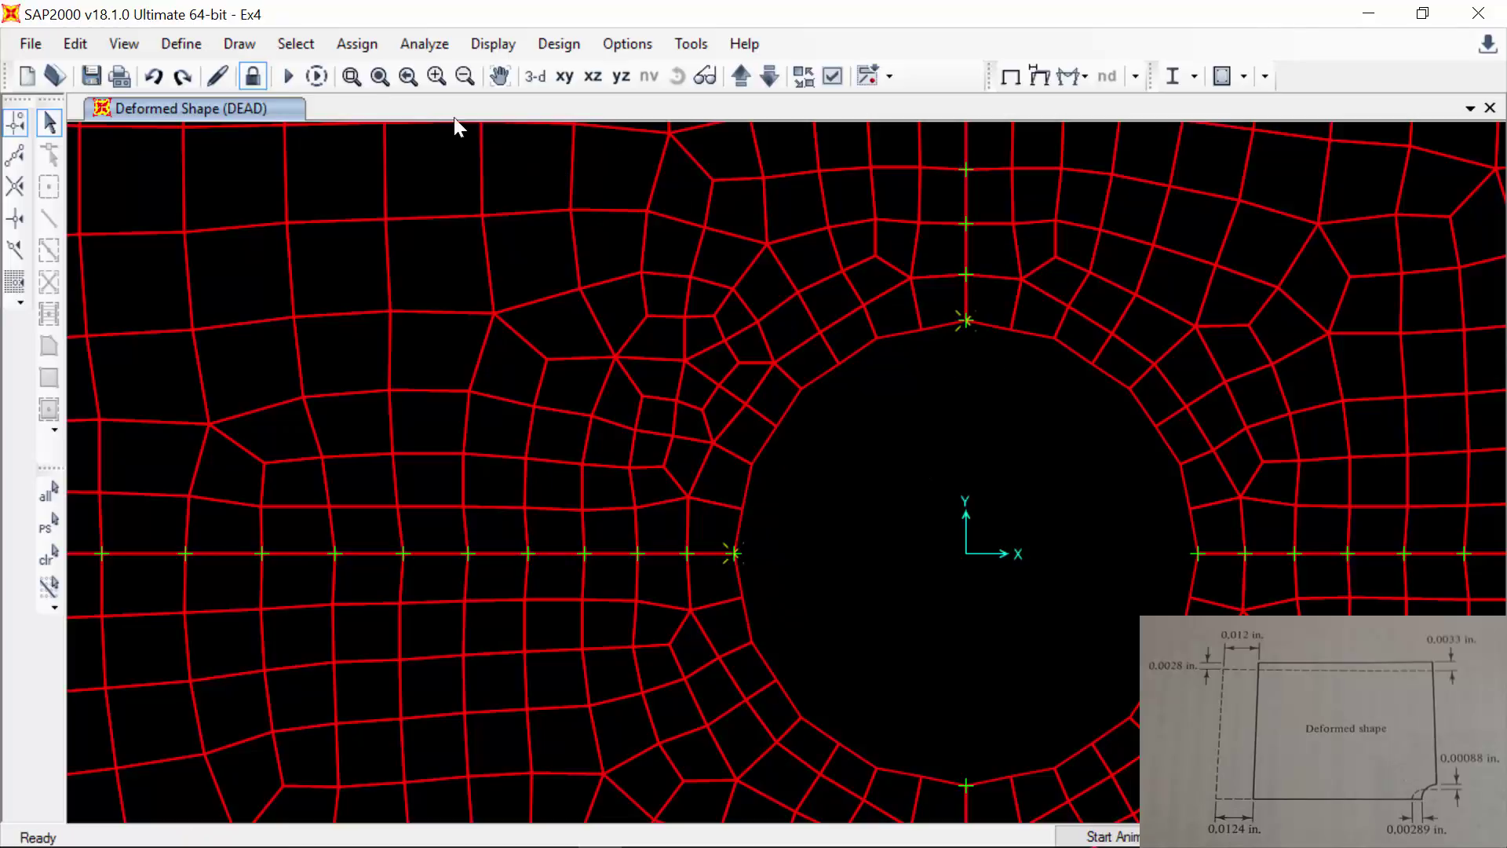
# - Compare the displacements of the left joint of the hole in the second plate and the quarter plate
pyautogui.click(380, 77)
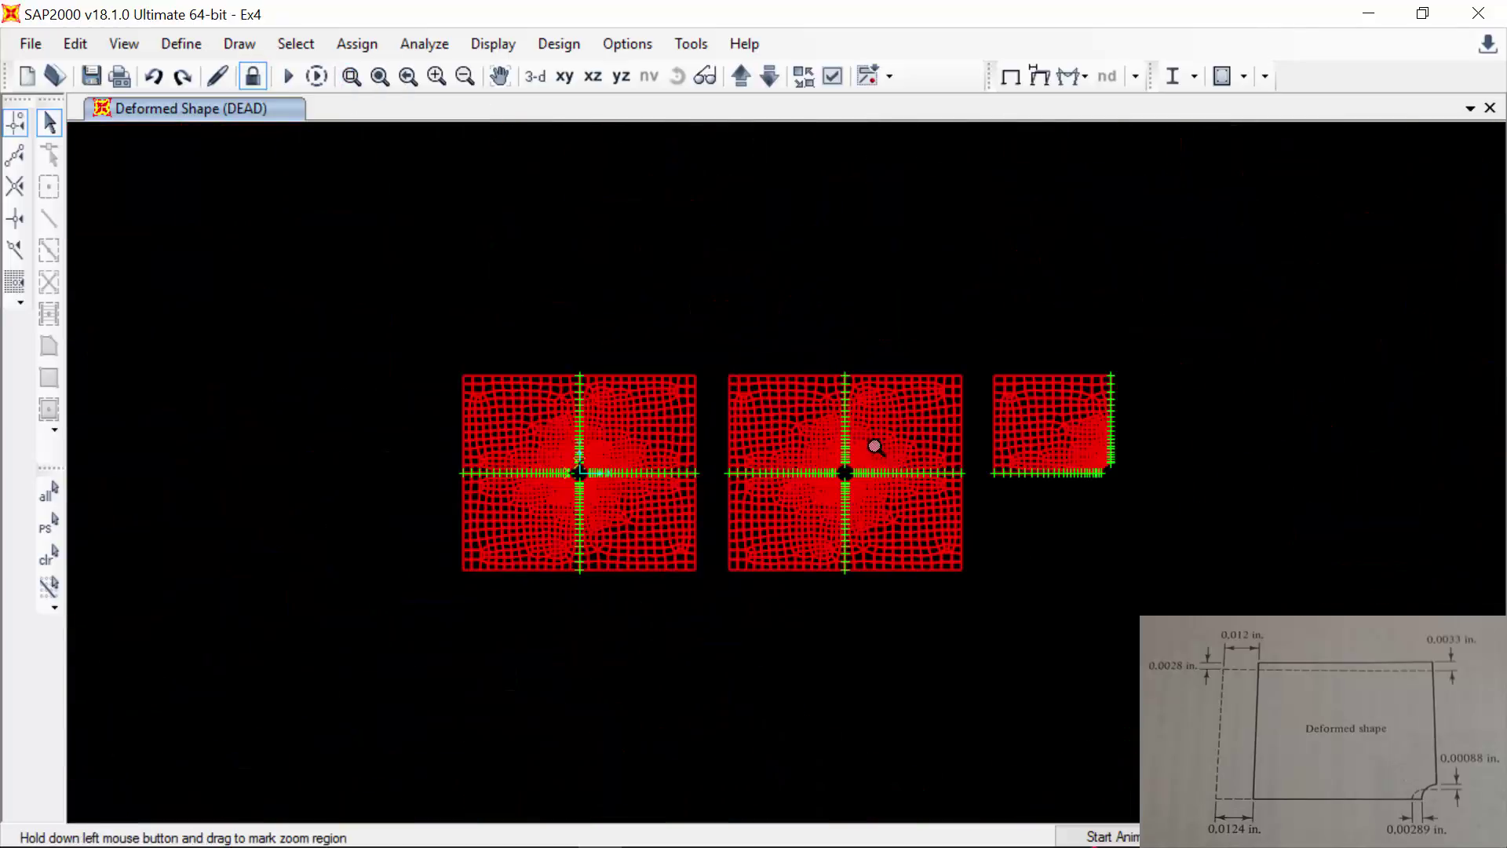
pyautogui.moveTo(871, 440); pyautogui.dragTo(803, 484)
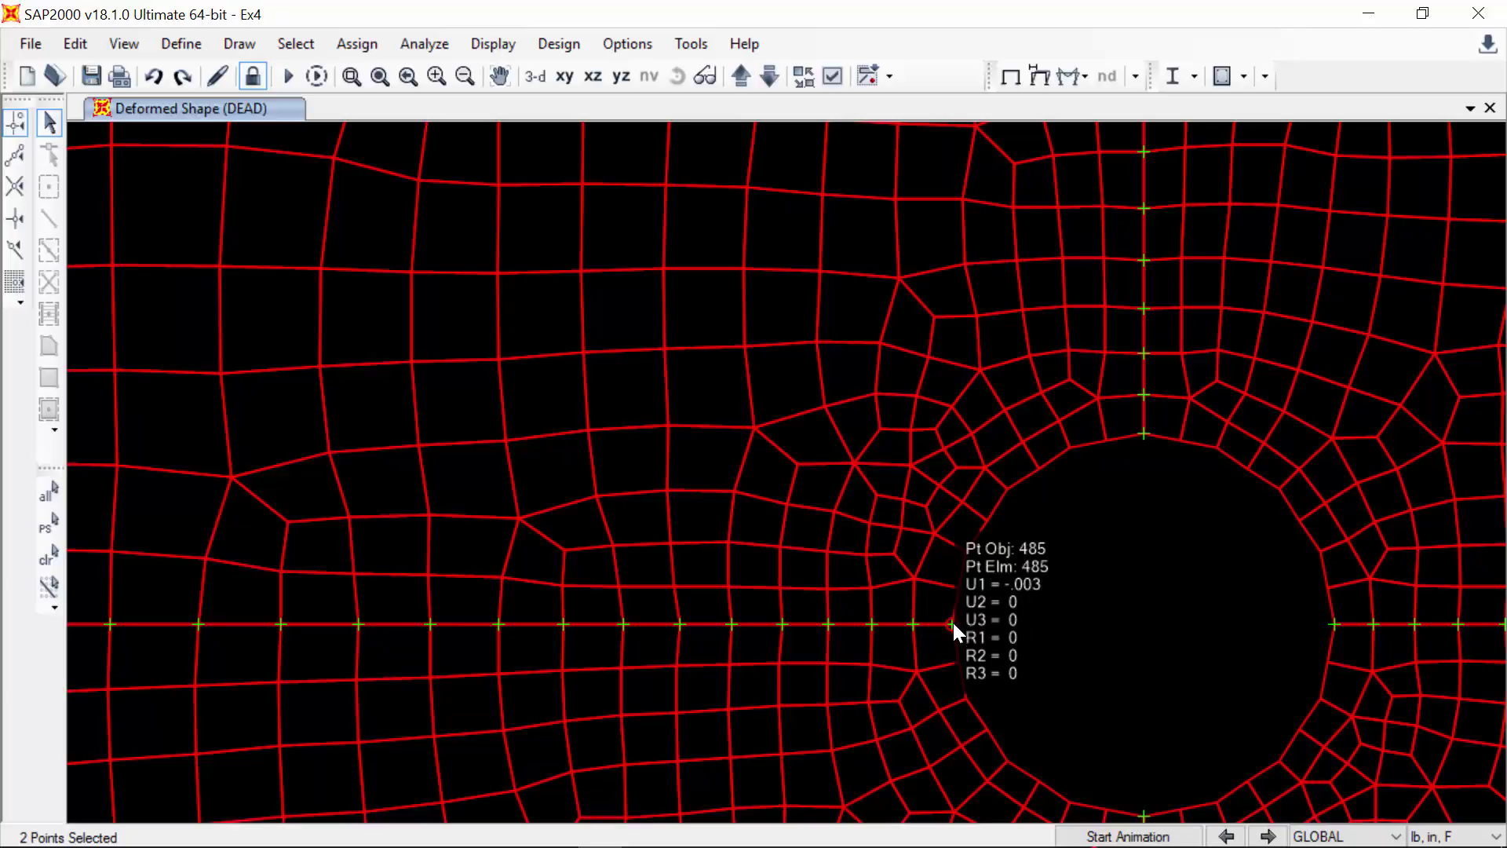
pyautogui.click(380, 76)
pyautogui.click(351, 76)
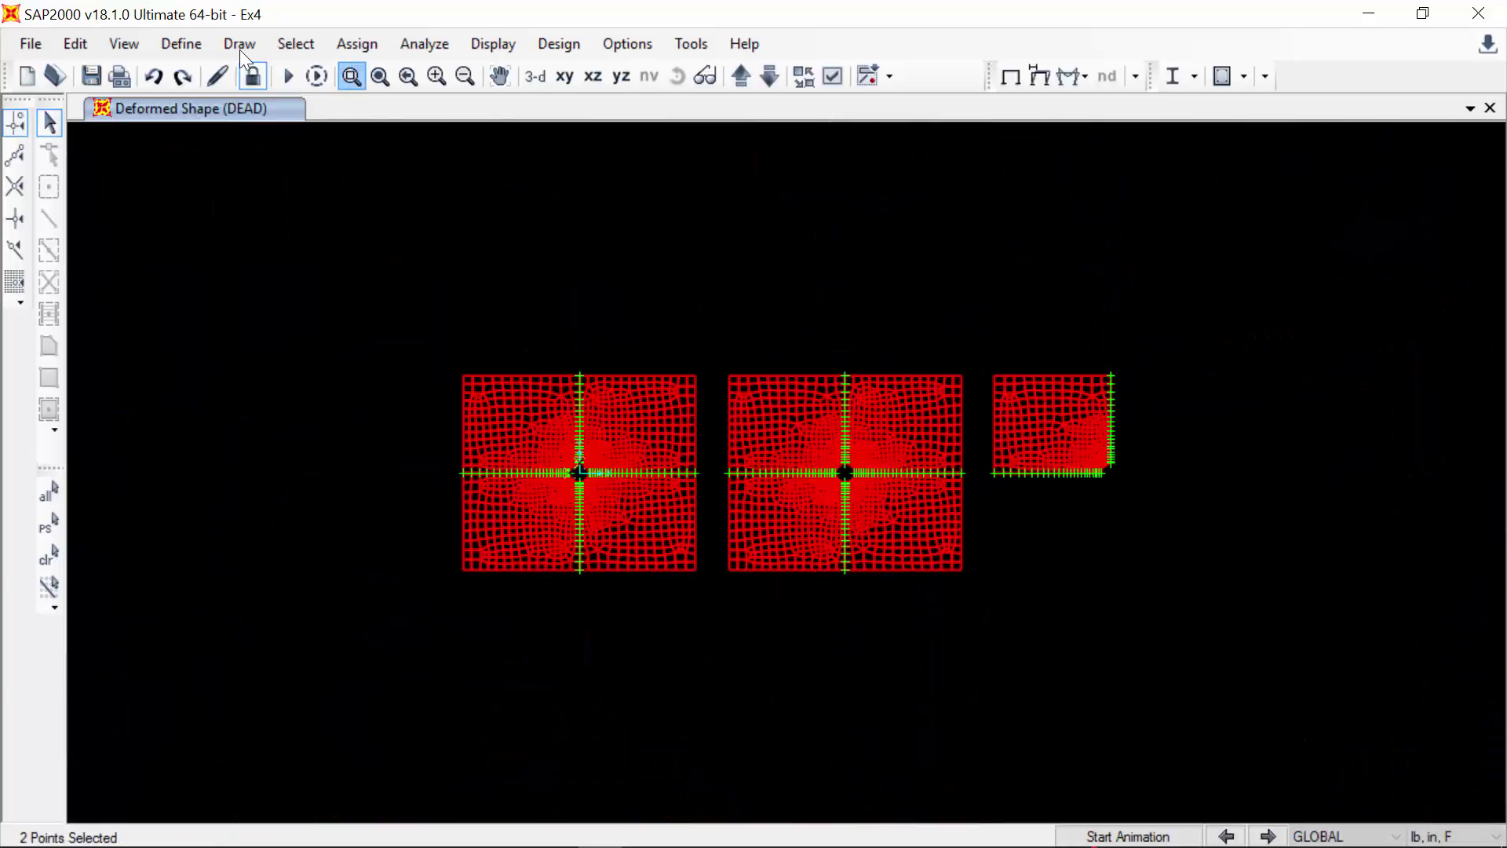
pyautogui.moveTo(1096, 488); pyautogui.dragTo(1115, 444)
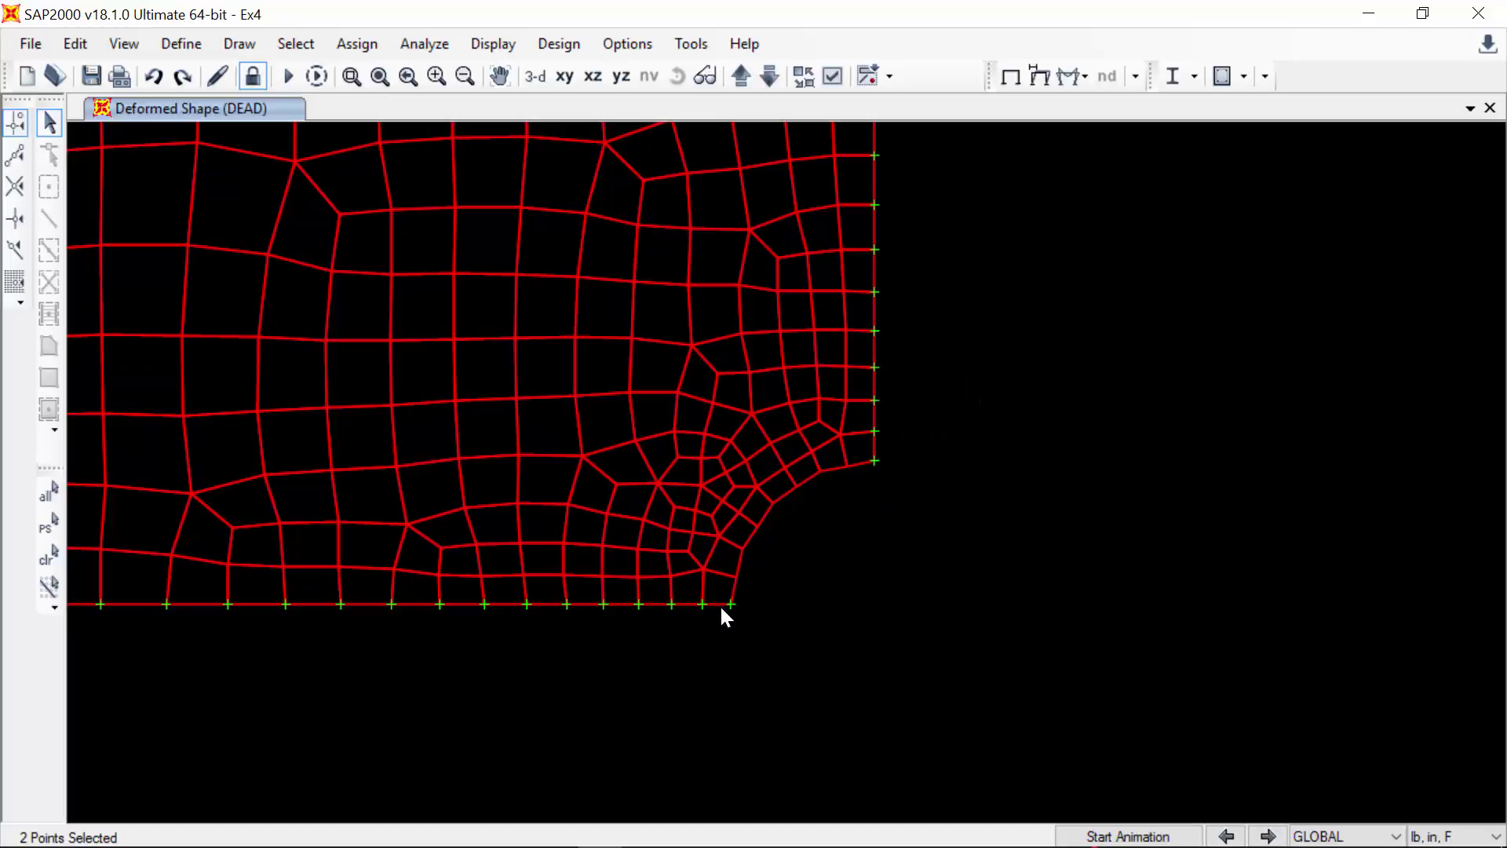
pyautogui.click(380, 76)
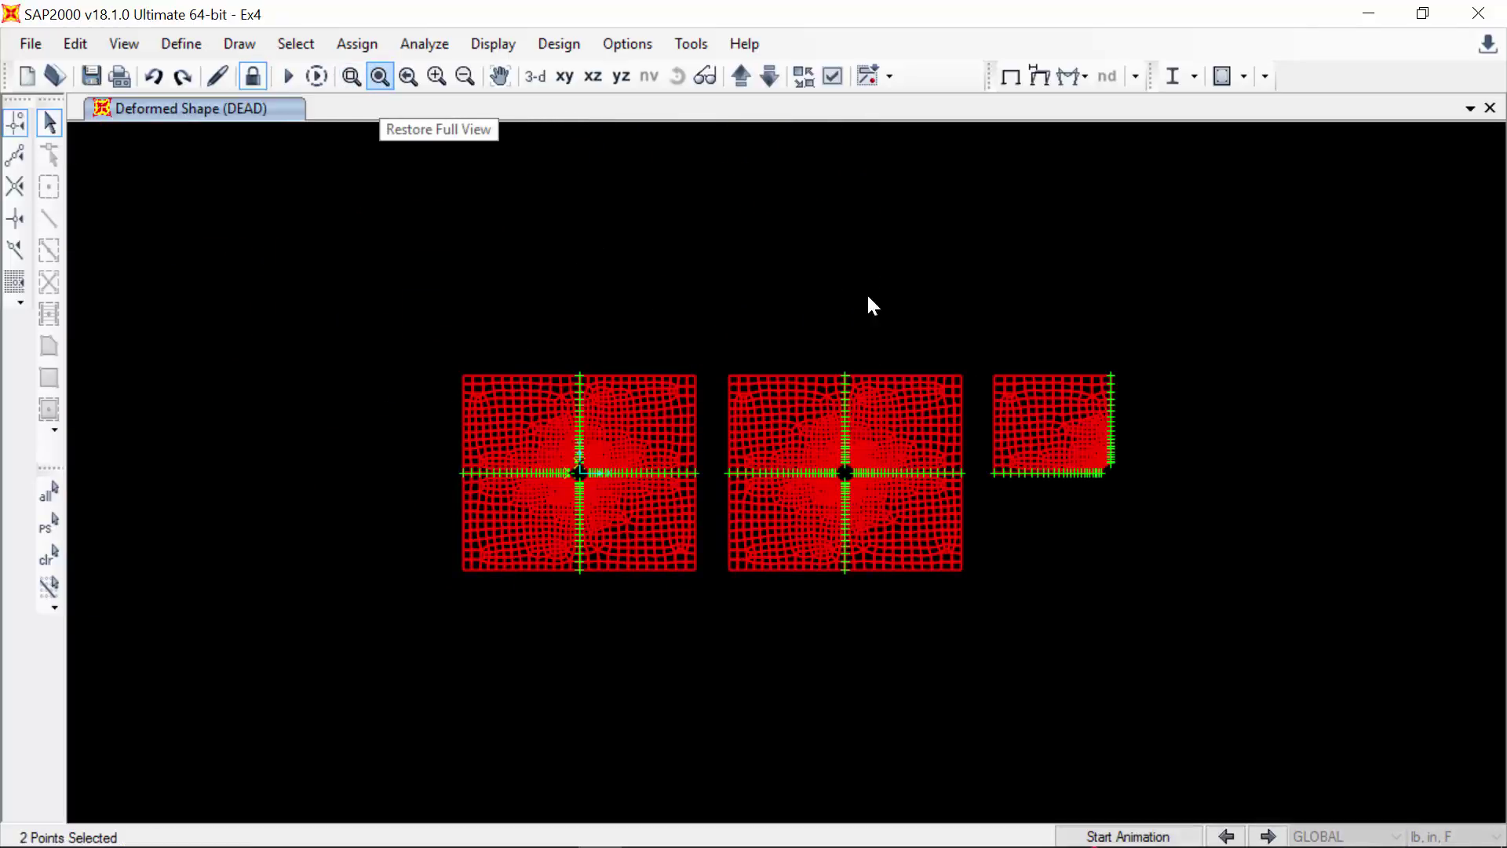
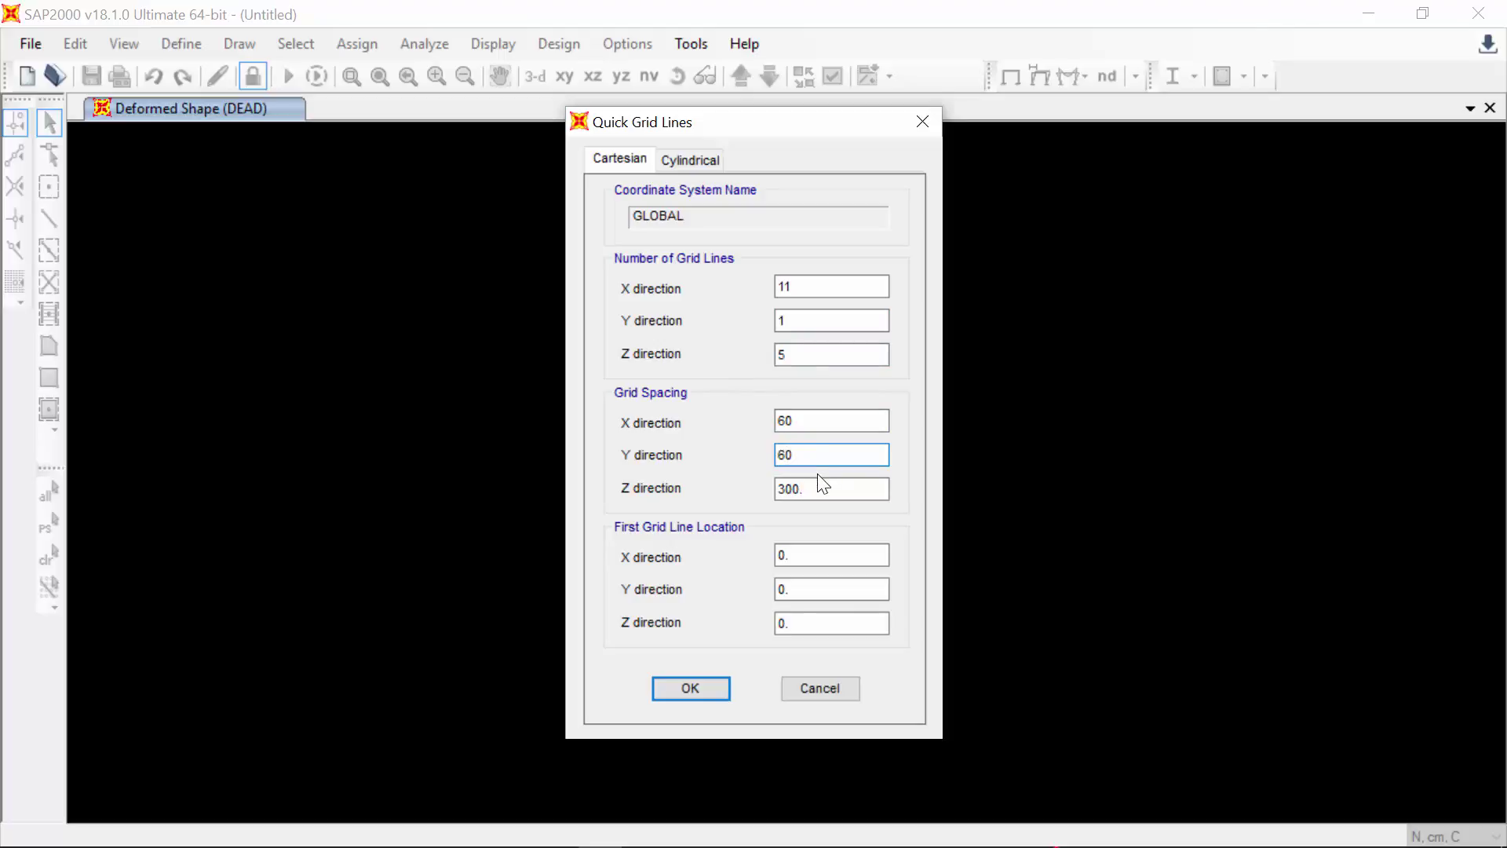
# - Create a grid with 11 X, 1 Y and 5 Z lines at 60 cm spacing and show only the XZ plane
pyautogui.click(702, 694)
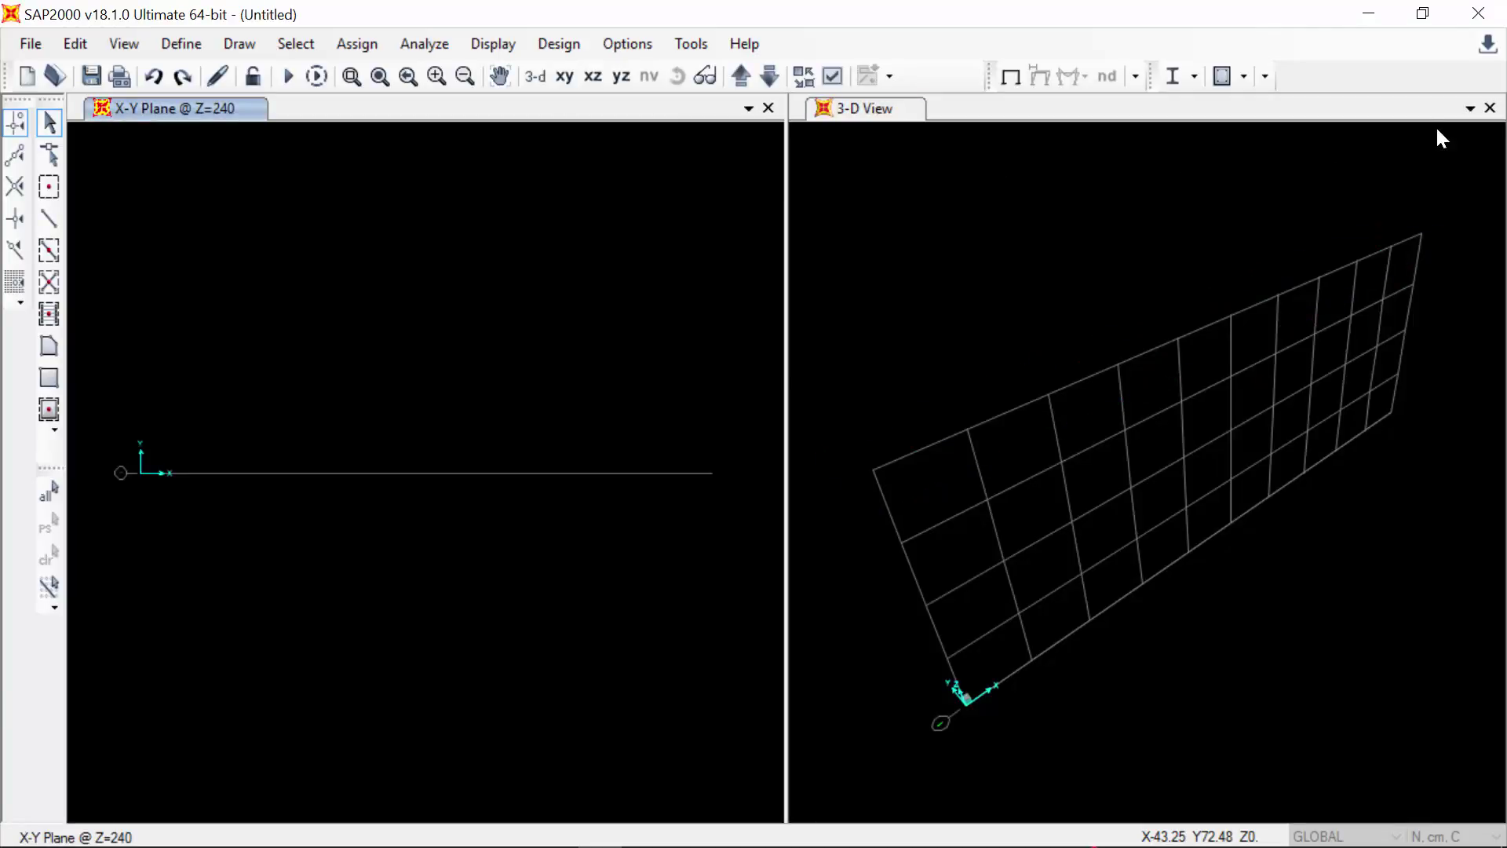
pyautogui.click(1490, 108)
pyautogui.click(592, 77)
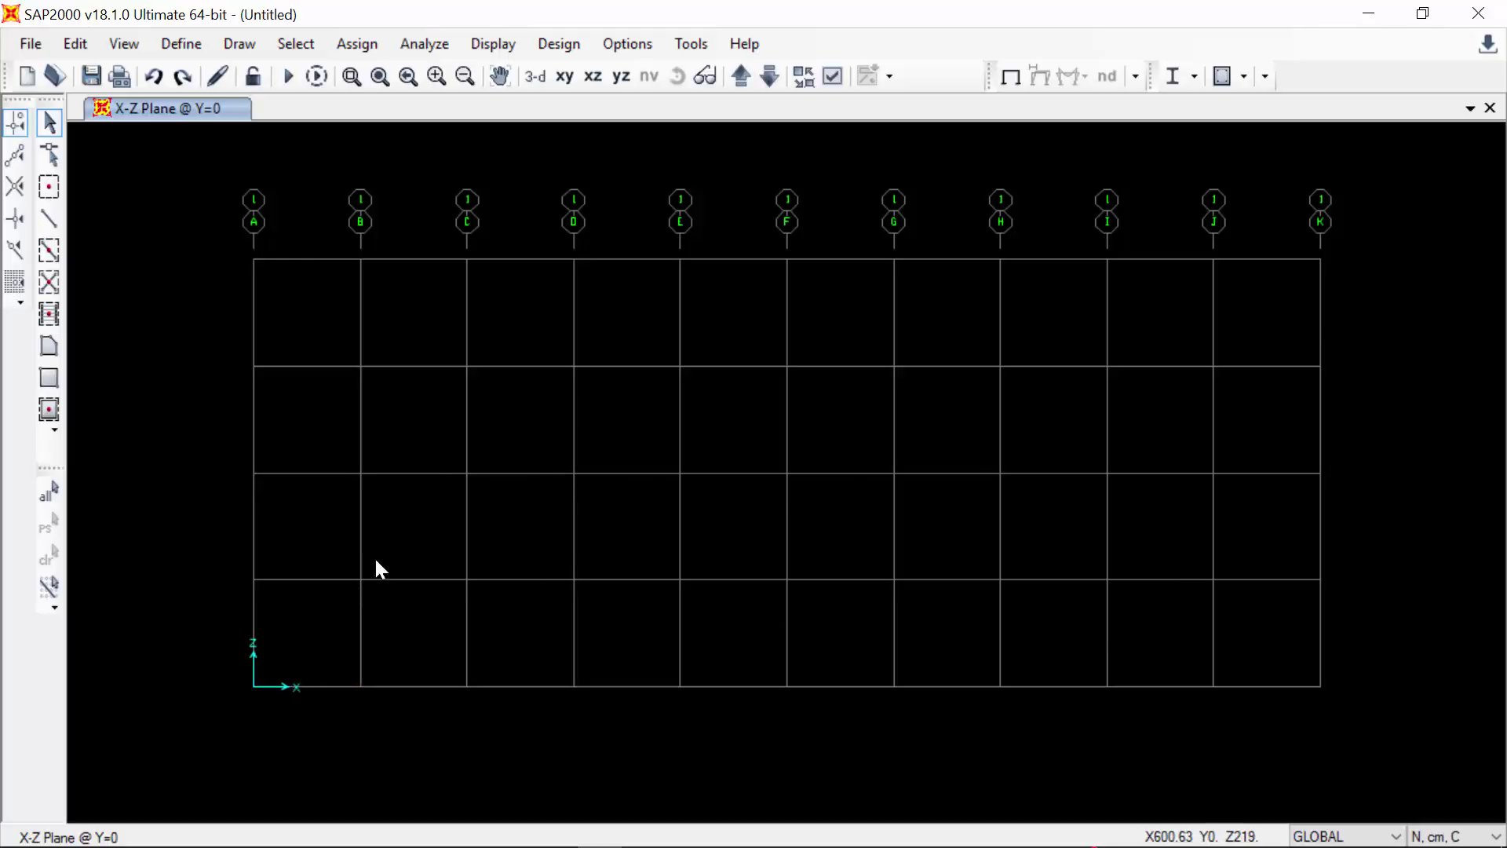
# - Add a new frame section property of concrete type with a rectangular shape
pyautogui.click(180, 44)
pyautogui.moveTo(264, 117)
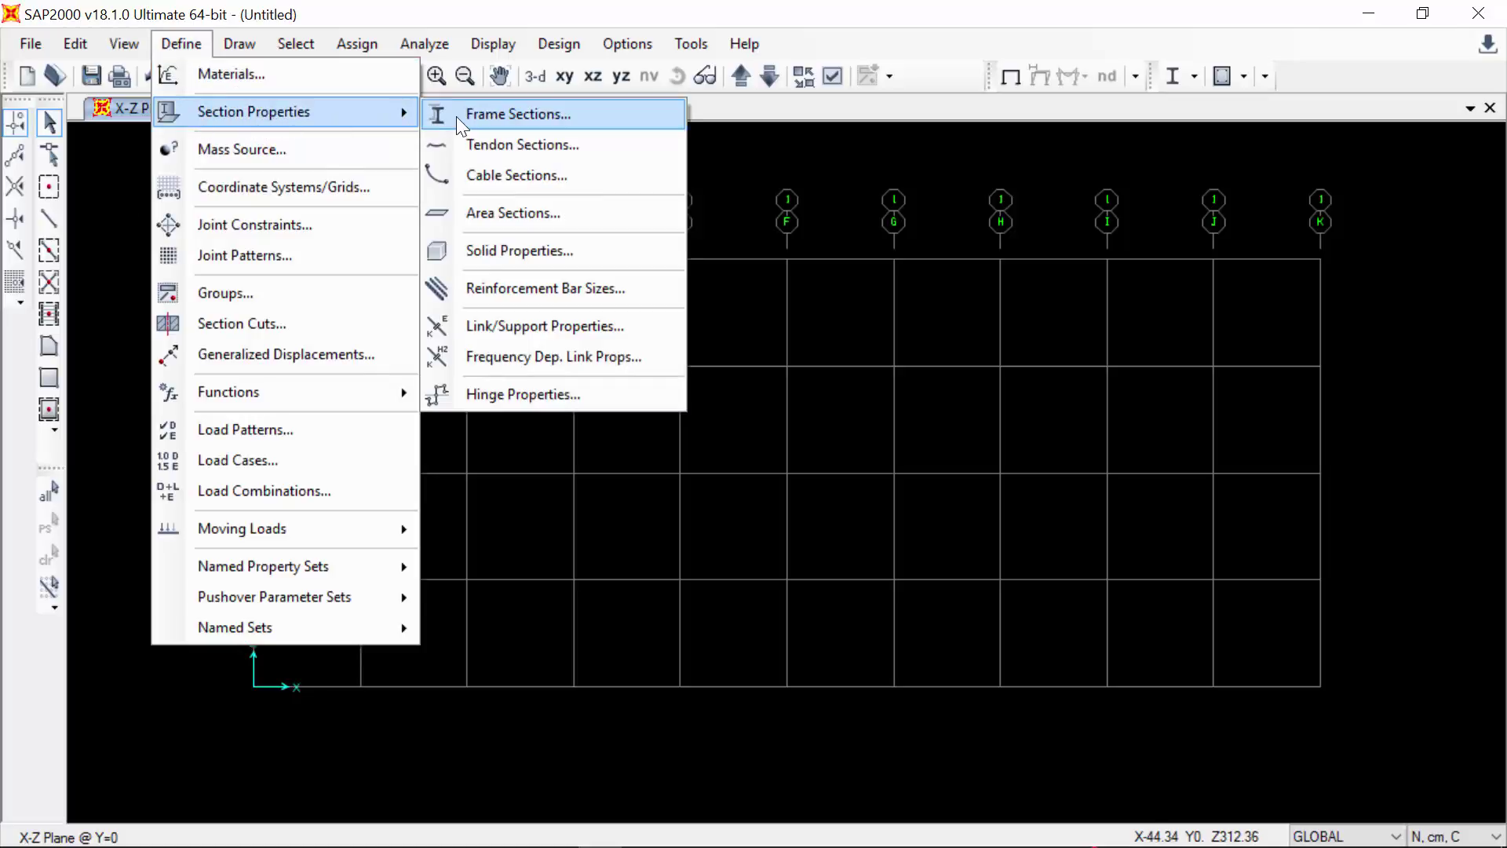
pyautogui.click(487, 115)
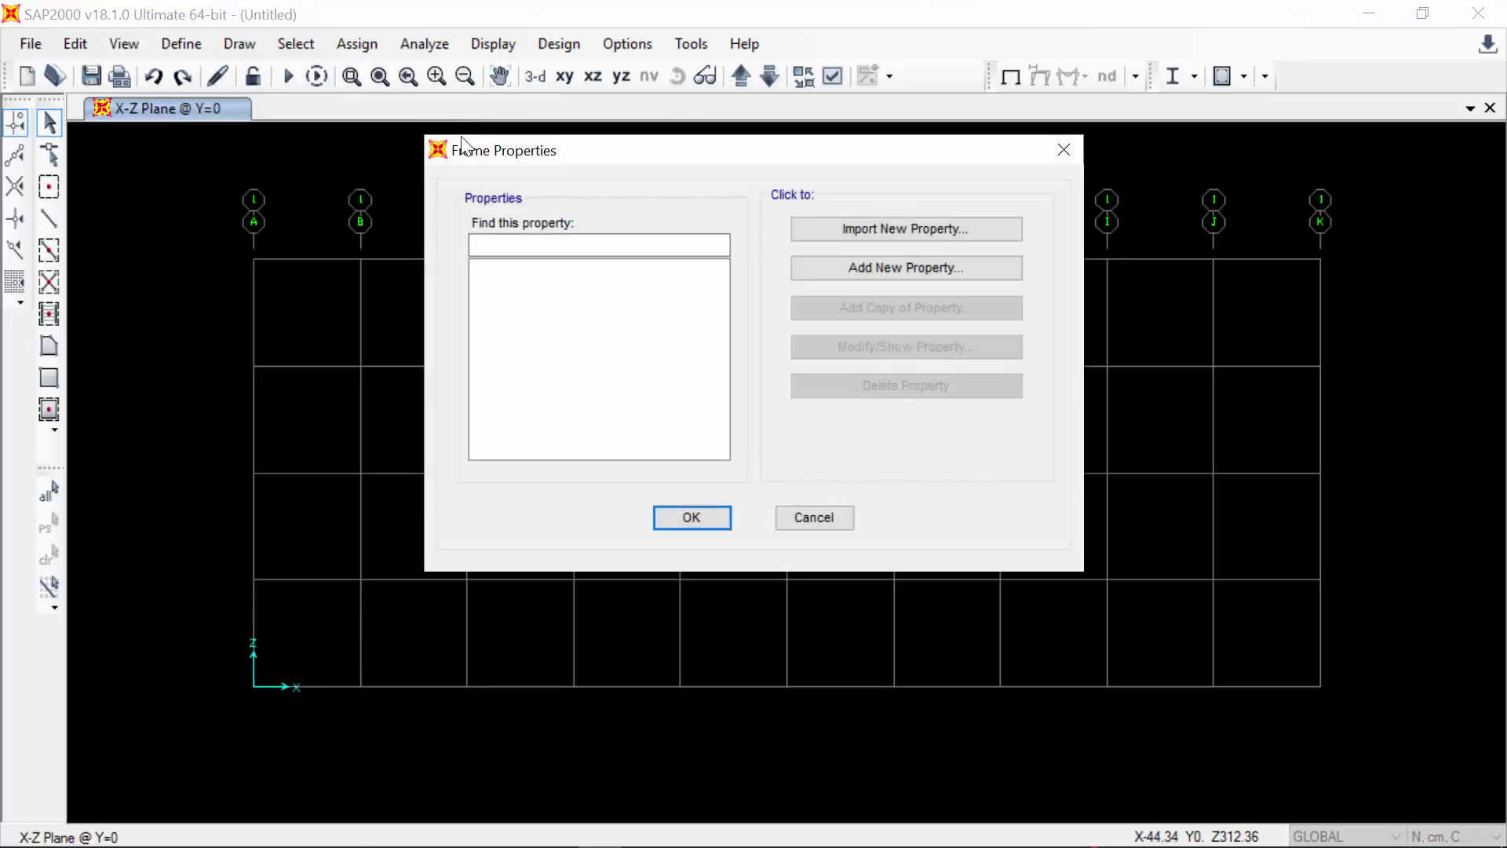
pyautogui.click(905, 268)
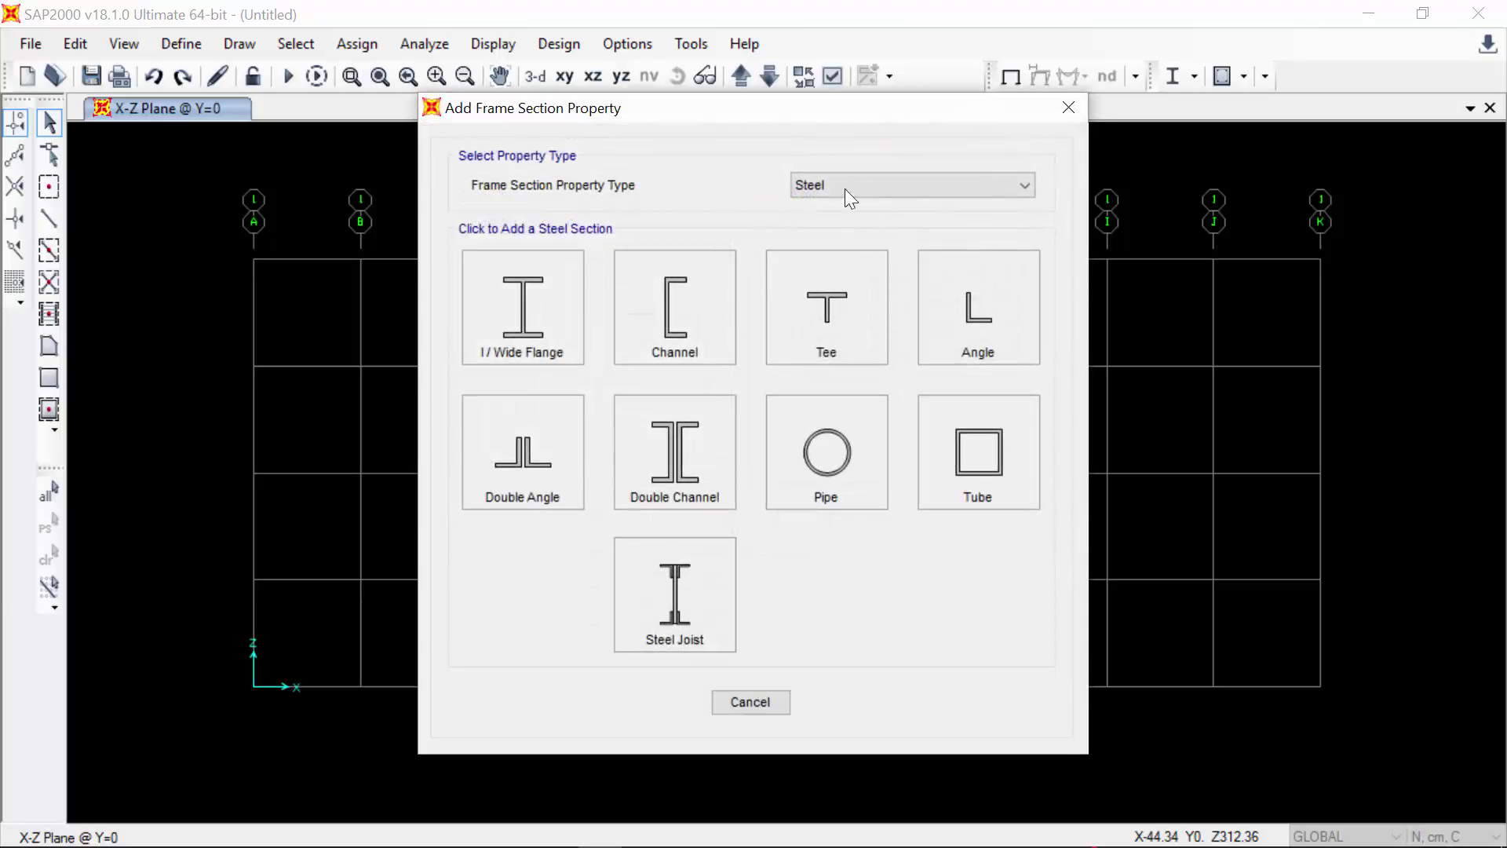
pyautogui.click(860, 188)
pyautogui.click(839, 240)
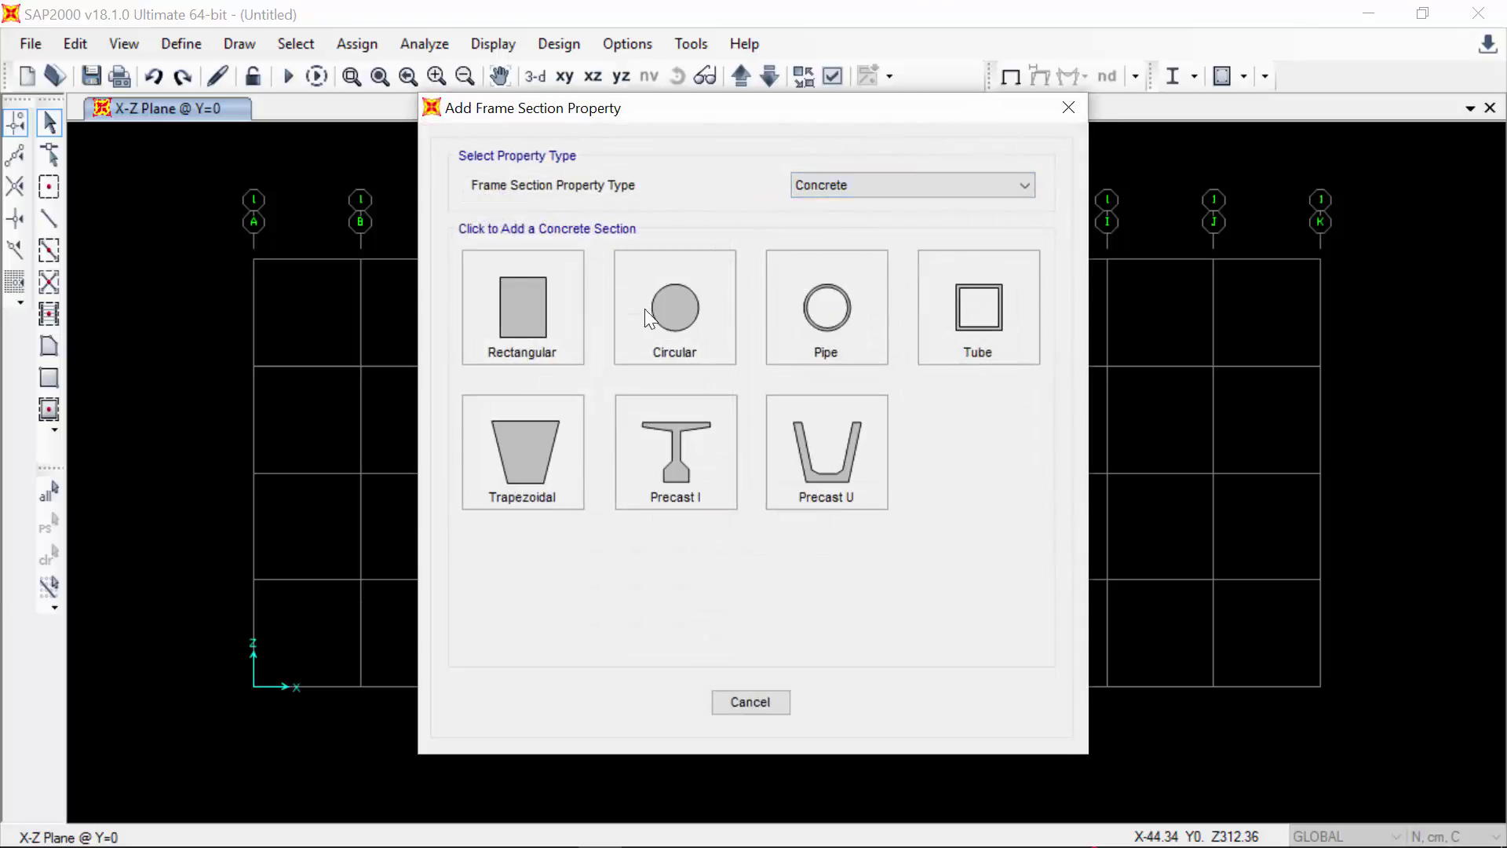
pyautogui.click(523, 306)
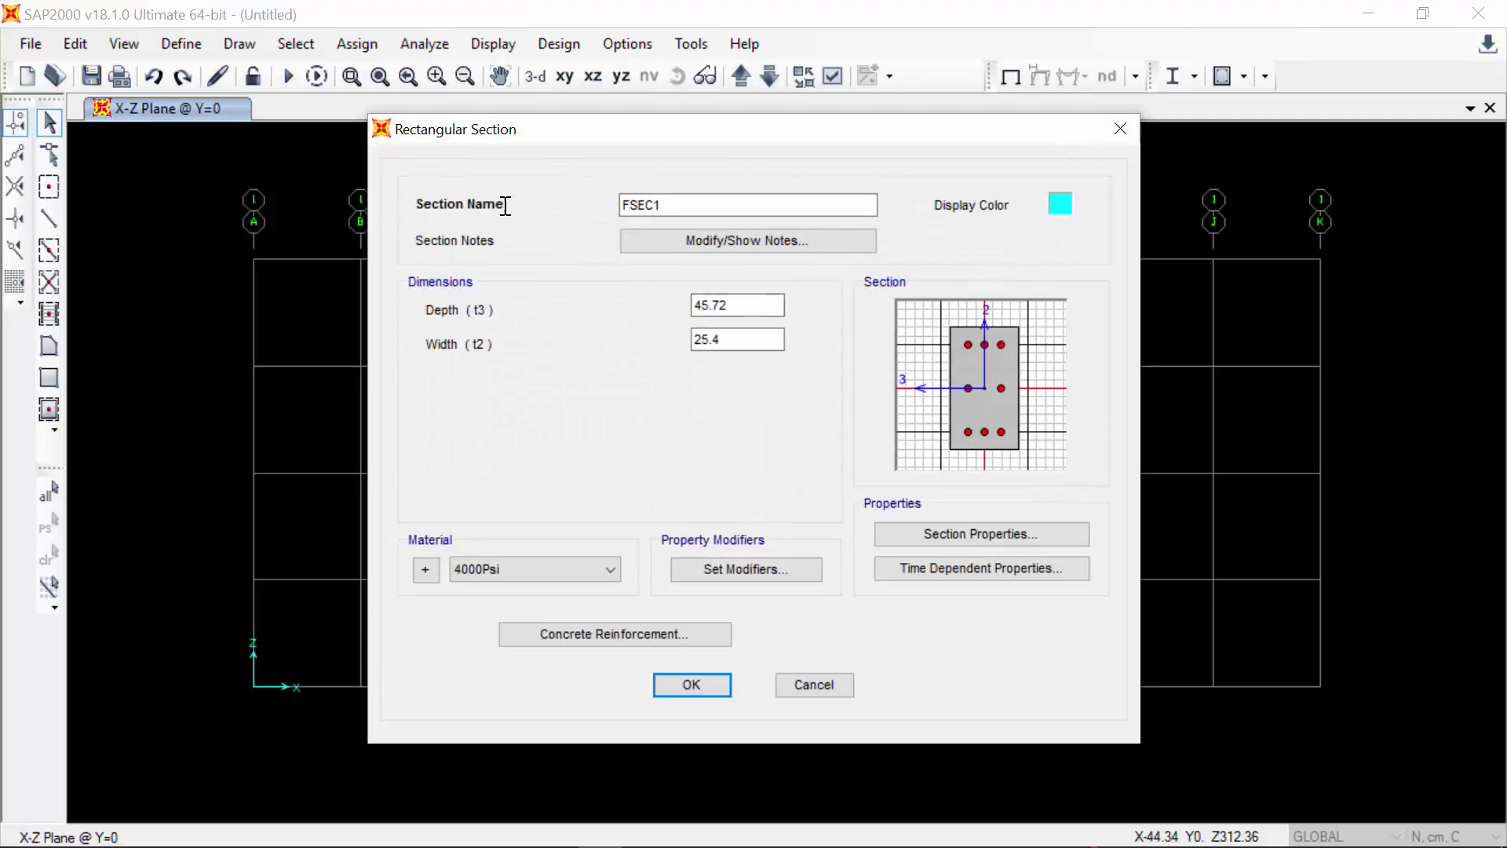
pyautogui.moveTo(730, 305); pyautogui.dragTo(679, 309)
pyautogui.press('BackSpace')
pyautogui.press('Tab')
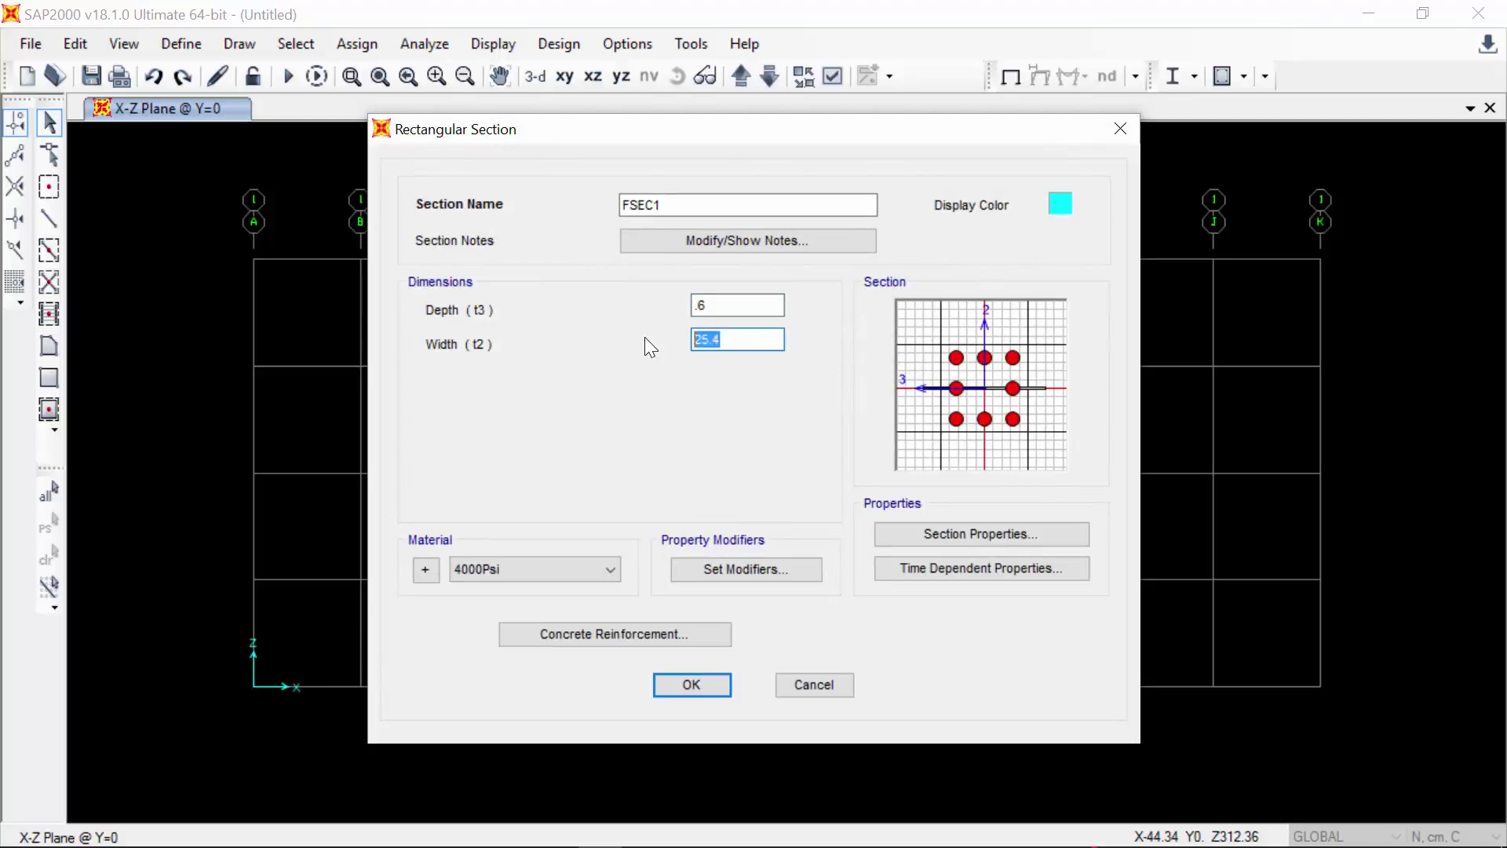
pyautogui.write('.')
pyautogui.click(692, 311)
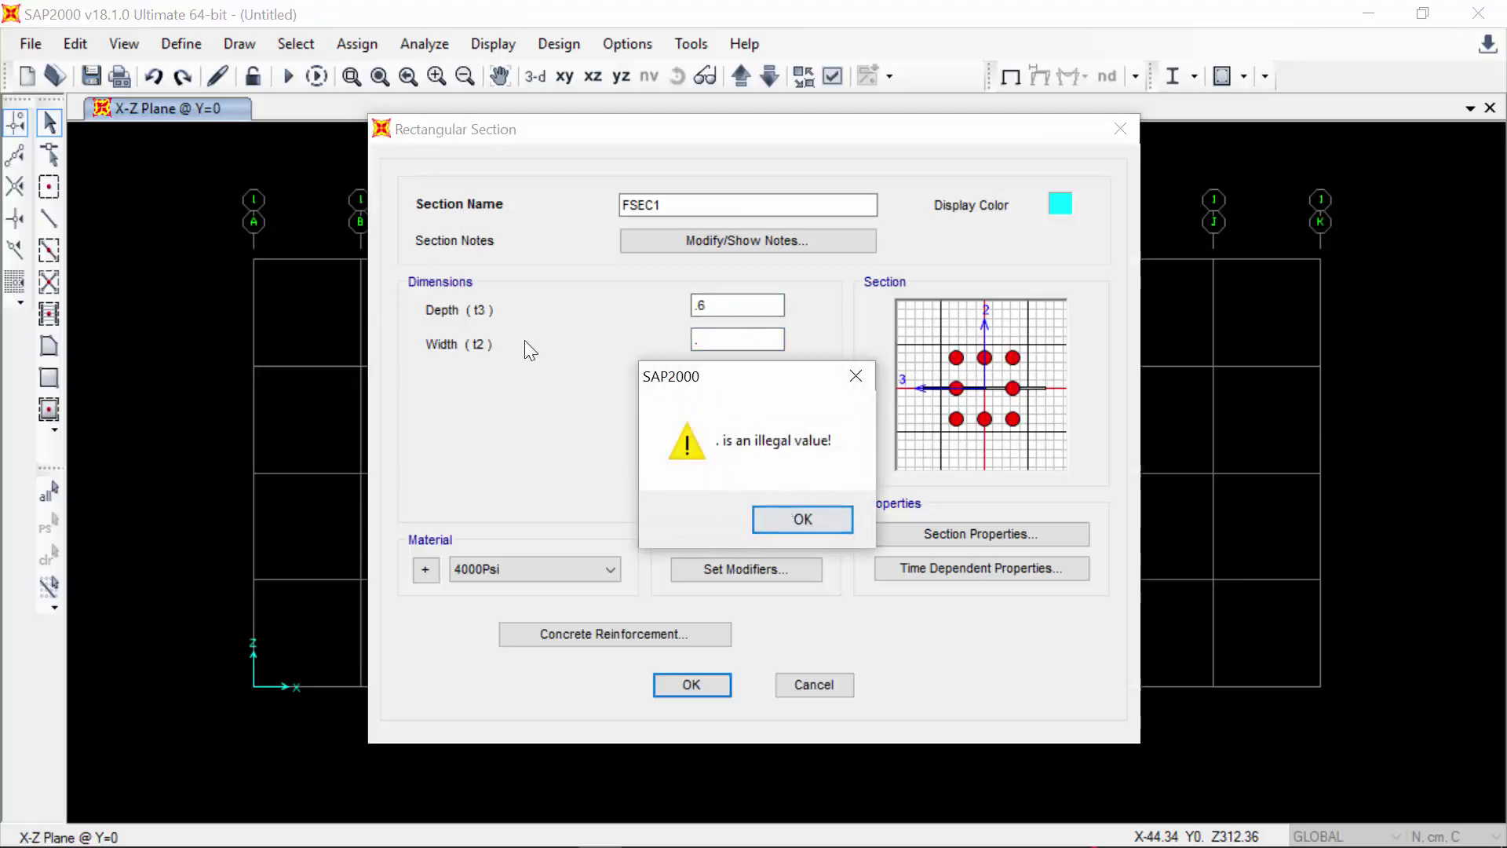
pyautogui.press('Return')
# - Set the rectangular section's depth to 60 cm and width to 10 cm, and name it 60x10
pyautogui.hotkey('shift', 'Tab')
pyautogui.write('60')
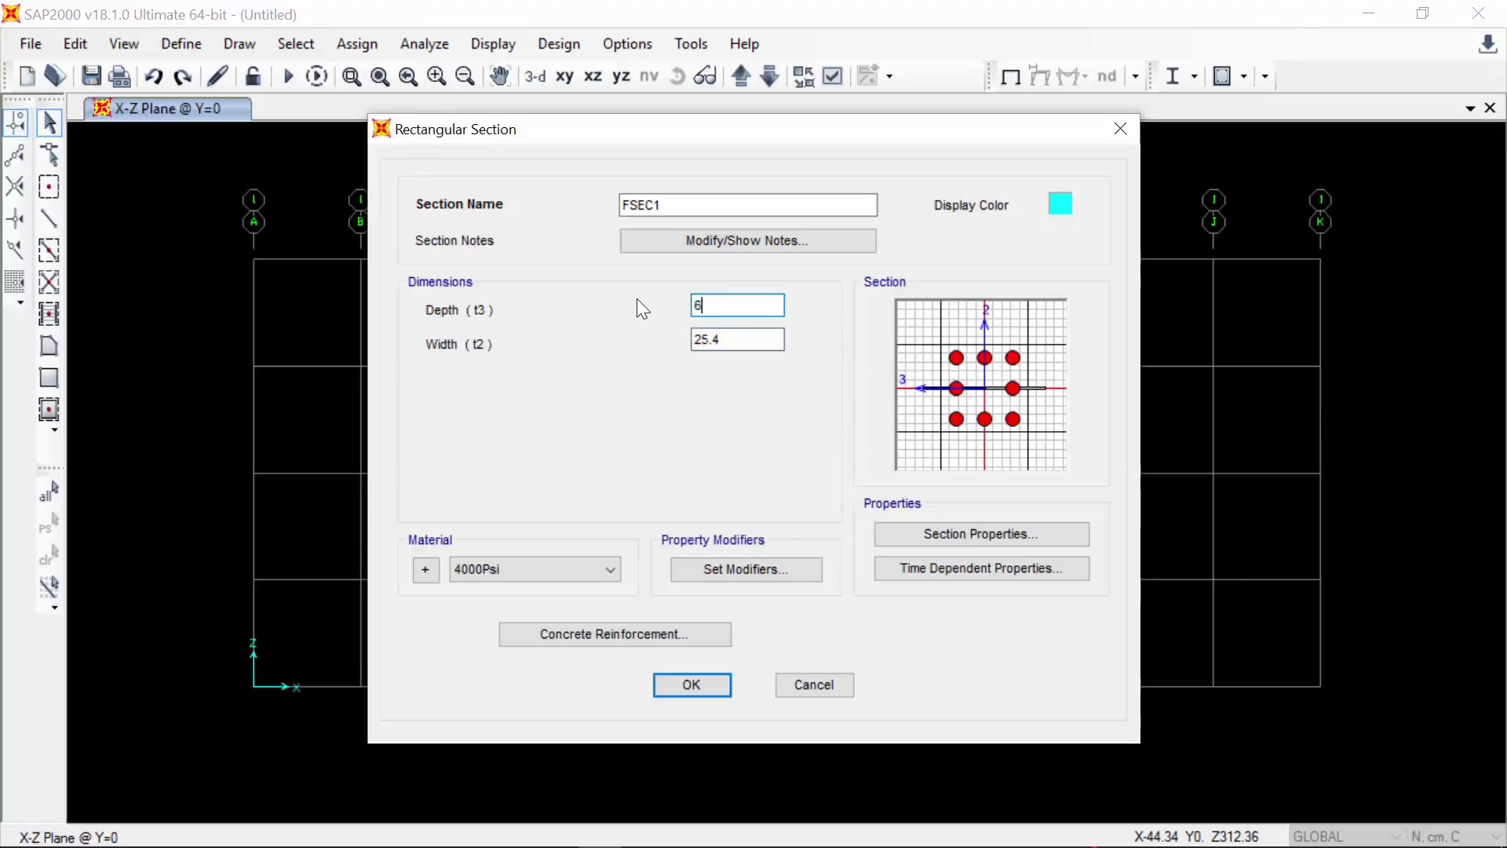
pyautogui.press('Tab')
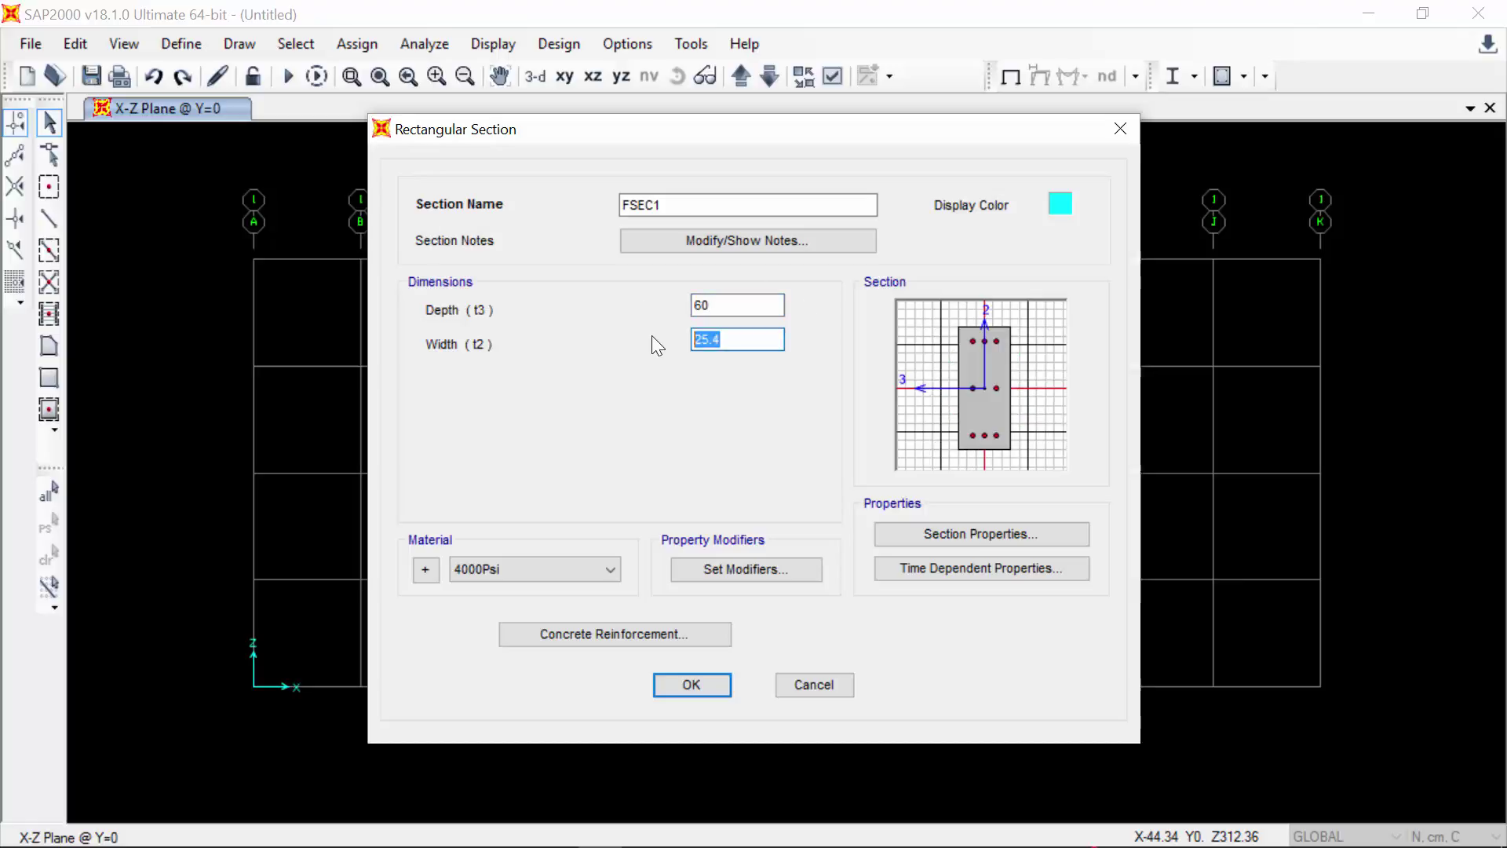
pyautogui.write('10')
pyautogui.click(683, 207)
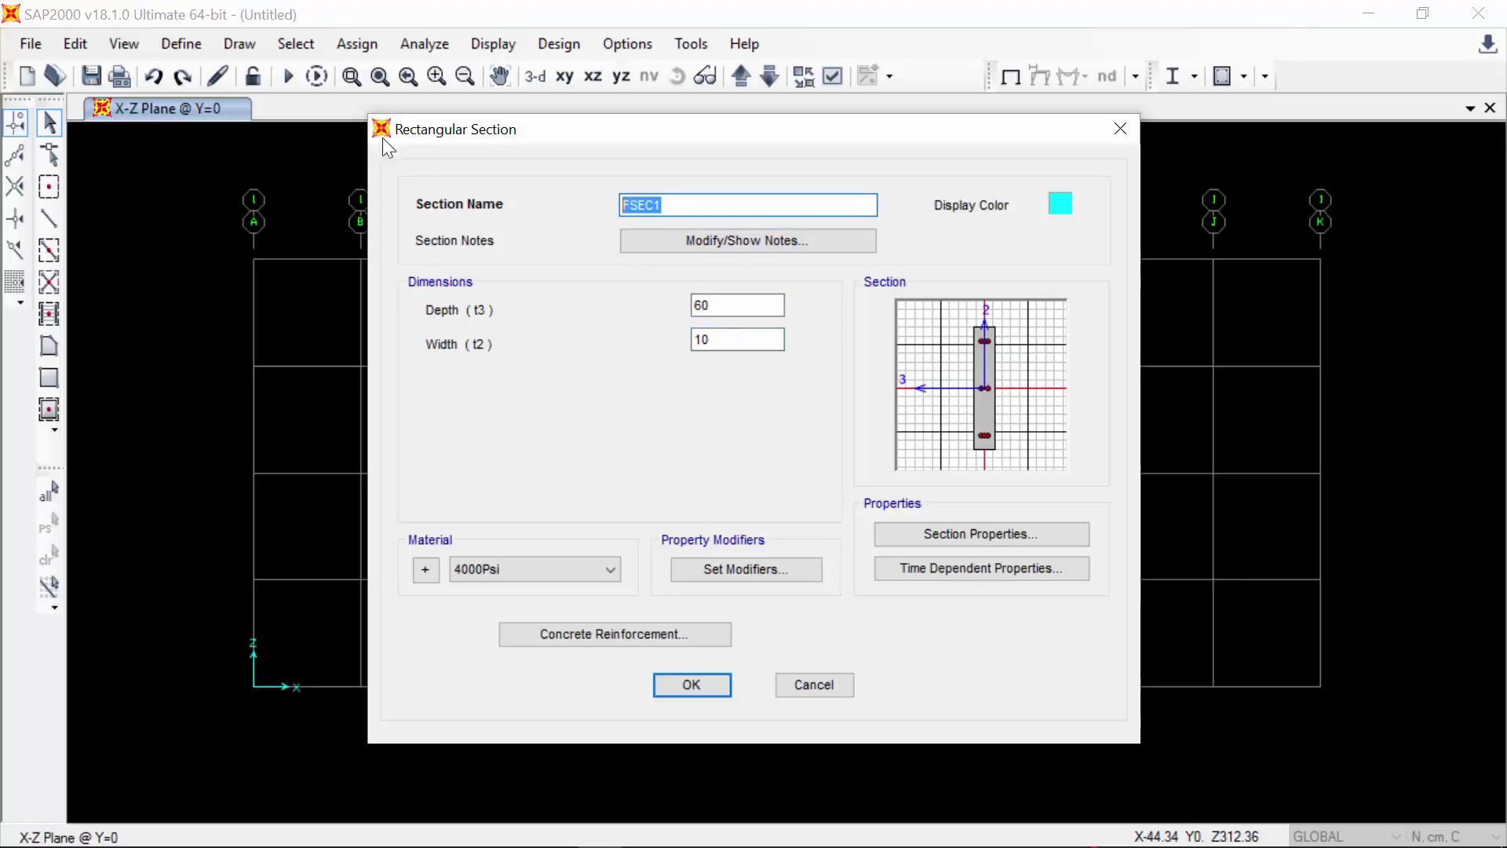
pyautogui.write('60x10')
# - Set the 4000Psi concrete's modulus of elasticity to 2e7 N/cm² and Poisson's ratio to 0.3, and accept the frame section
pyautogui.click(428, 570)
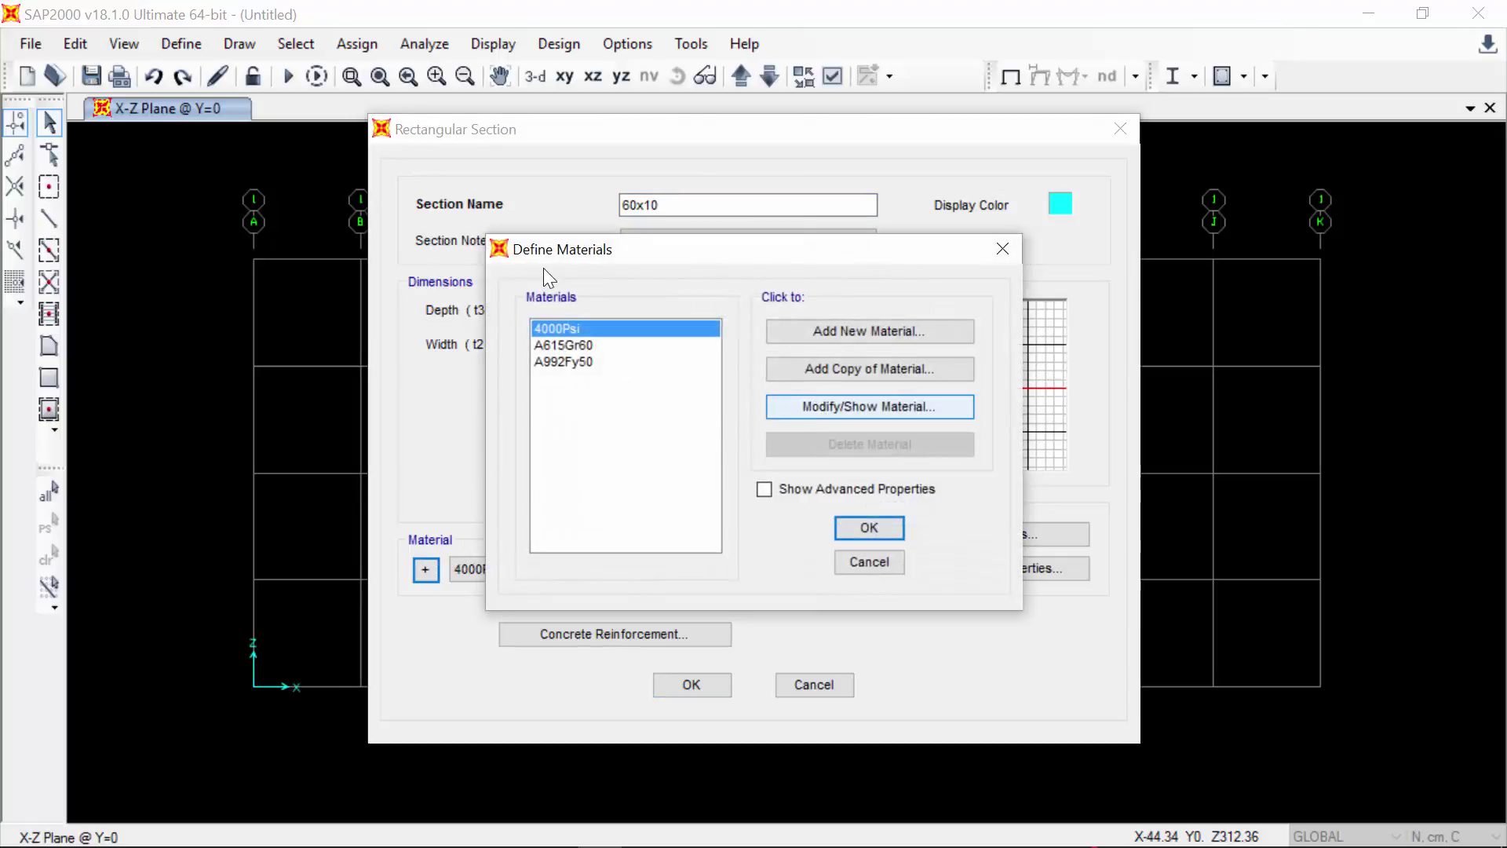
pyautogui.click(785, 406)
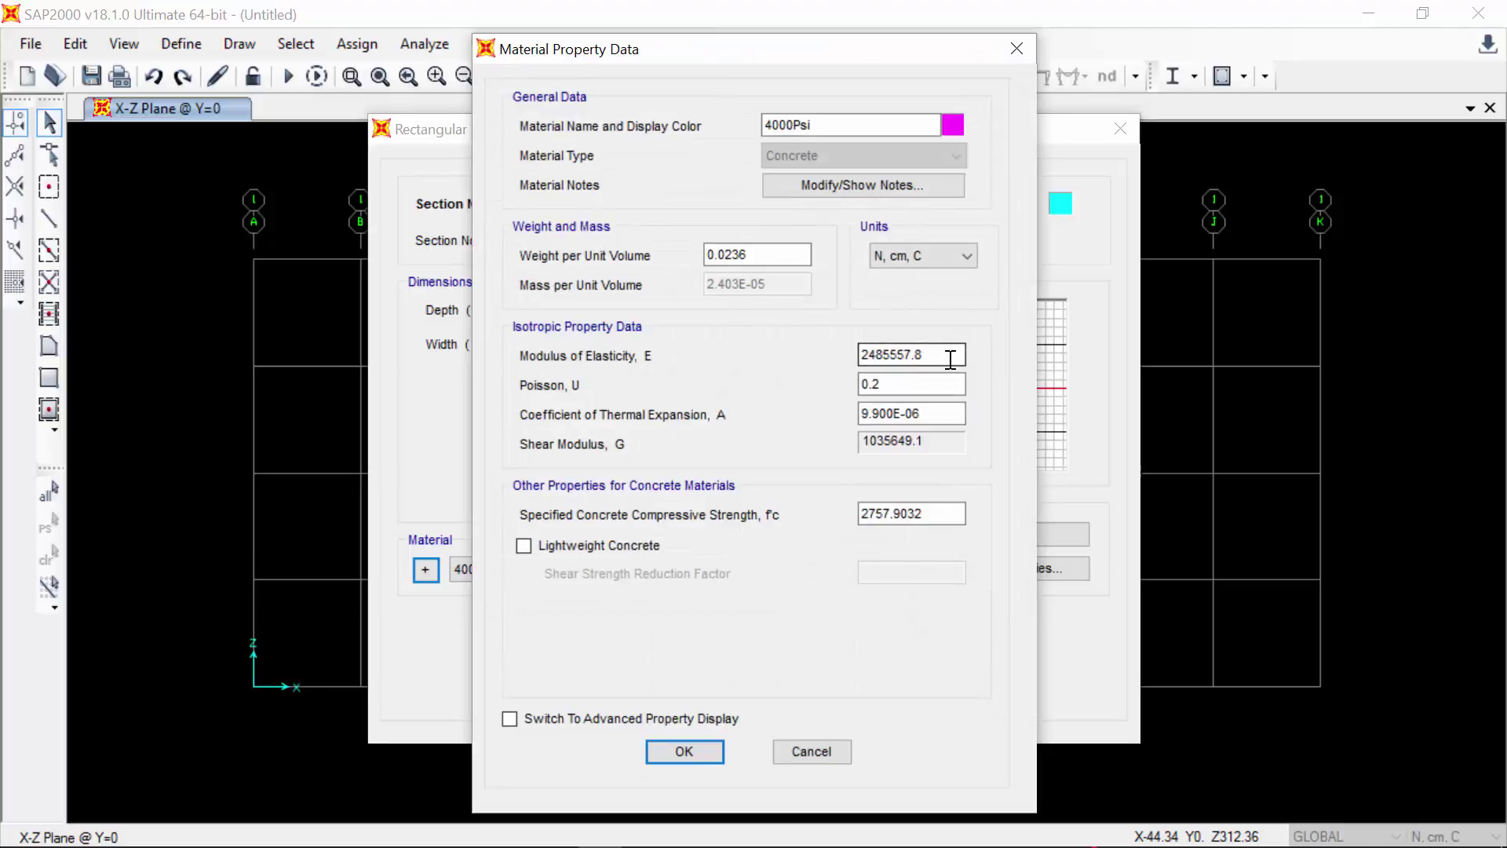
pyautogui.moveTo(950, 358); pyautogui.dragTo(819, 360)
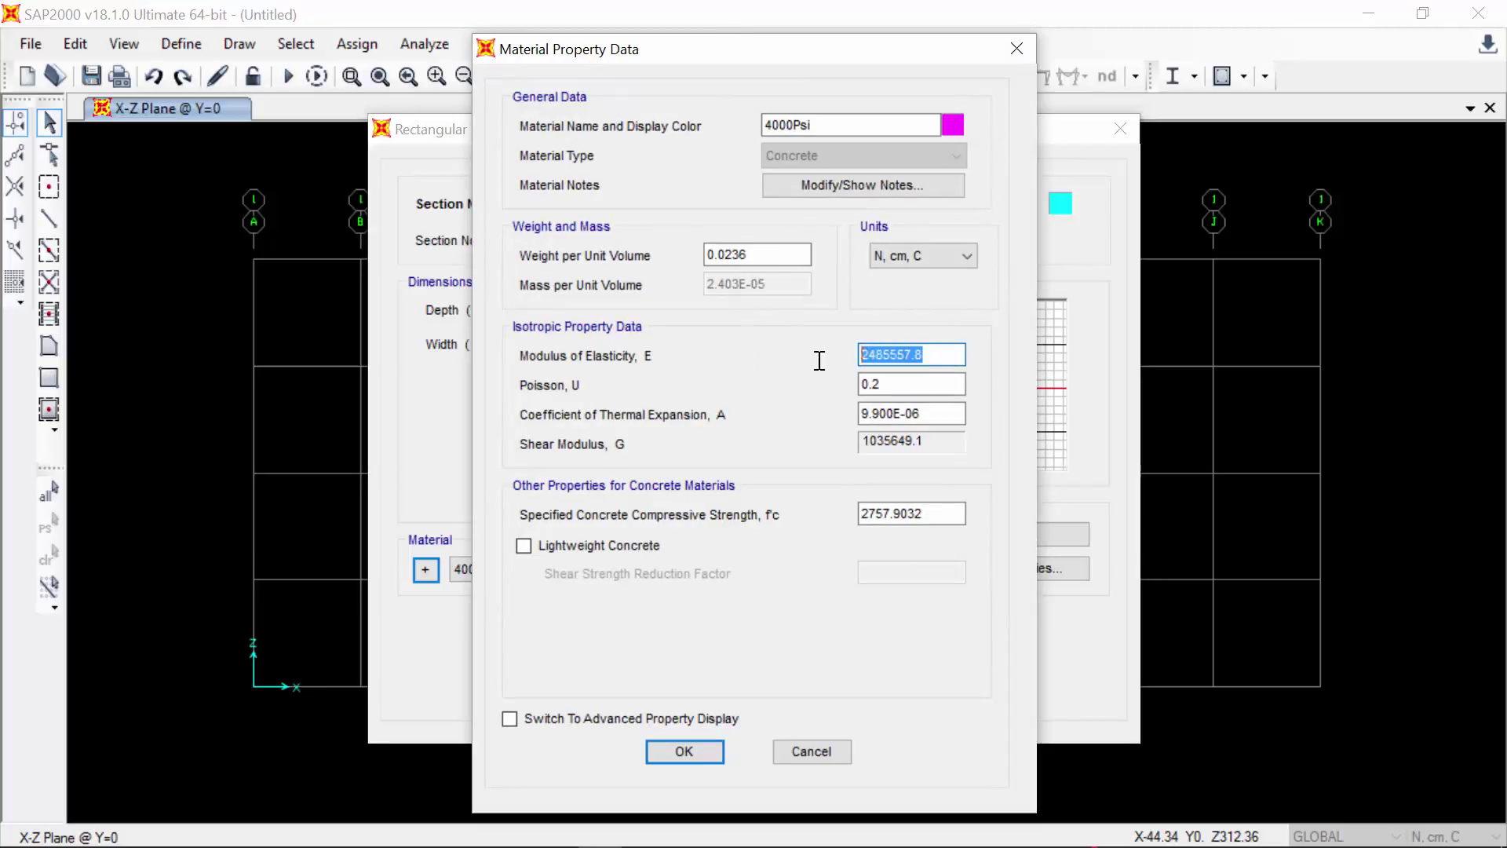
pyautogui.write('2e7')
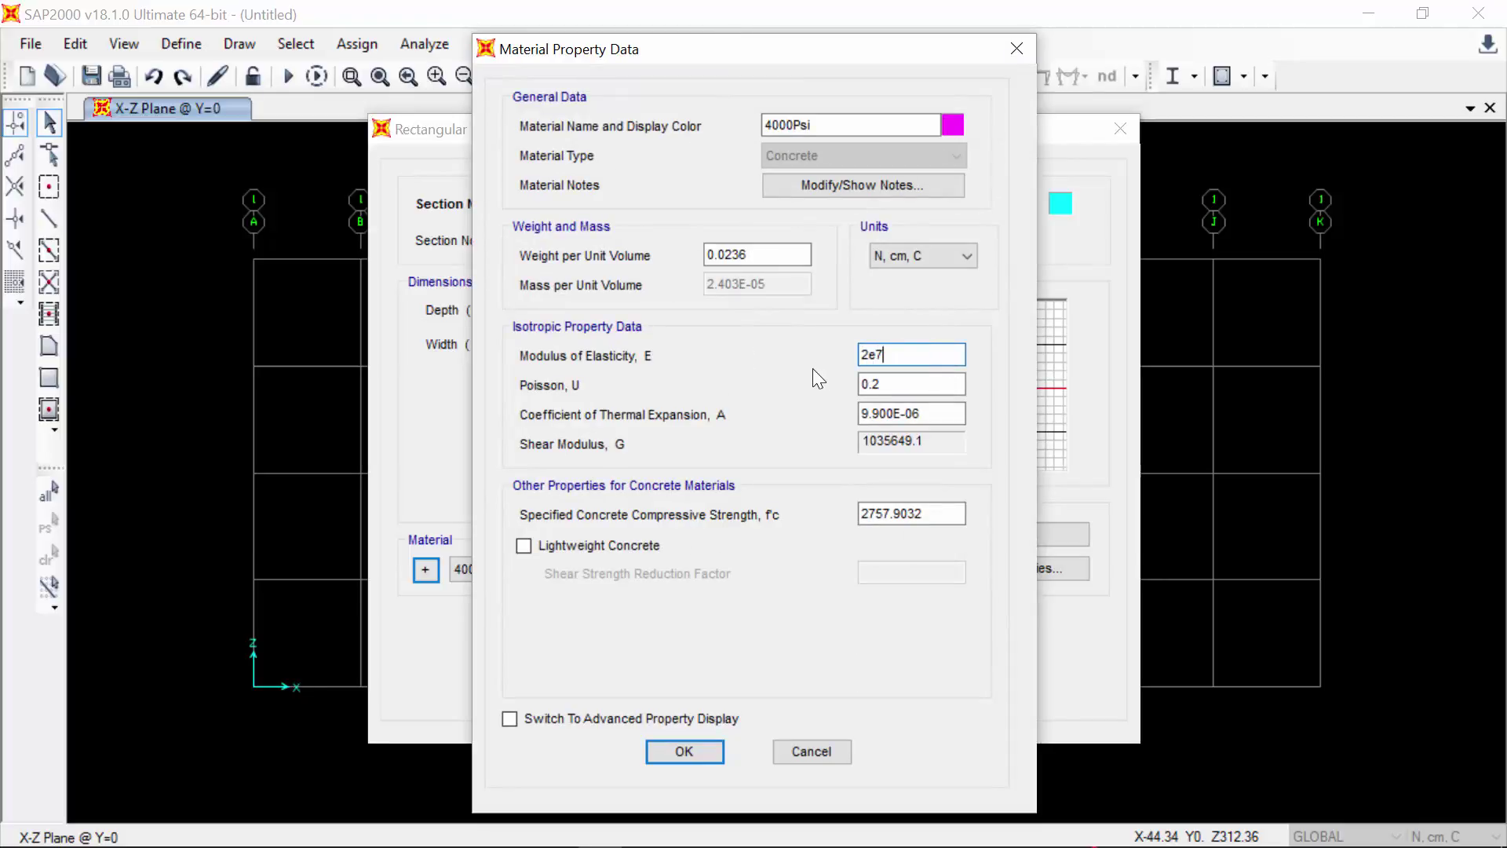
pyautogui.click(883, 388)
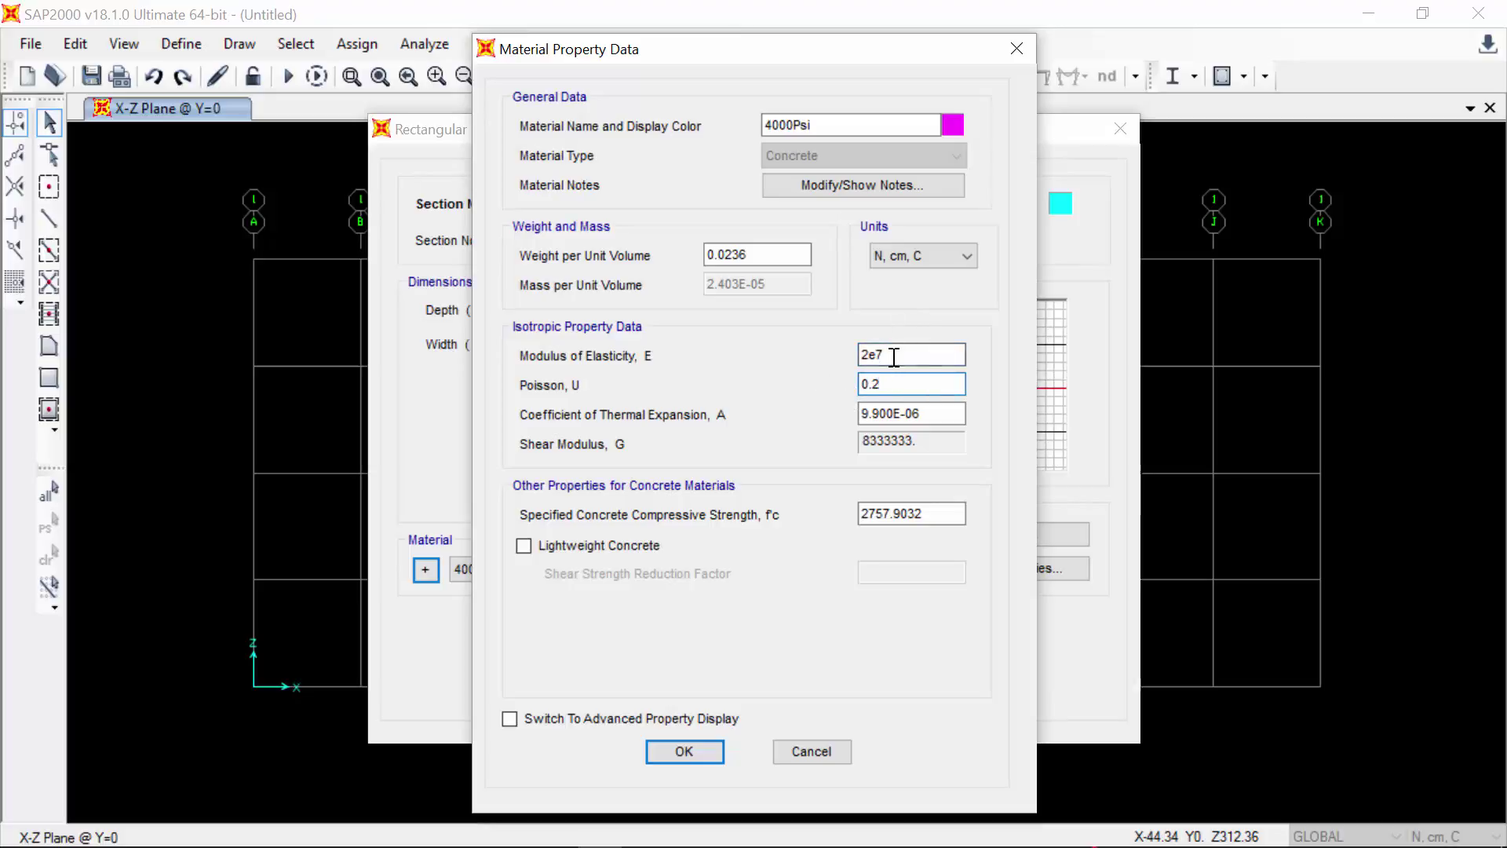
pyautogui.moveTo(882, 384); pyautogui.dragTo(875, 383)
pyautogui.write('3')
pyautogui.click(895, 354)
pyautogui.click(684, 751)
pyautogui.click(861, 524)
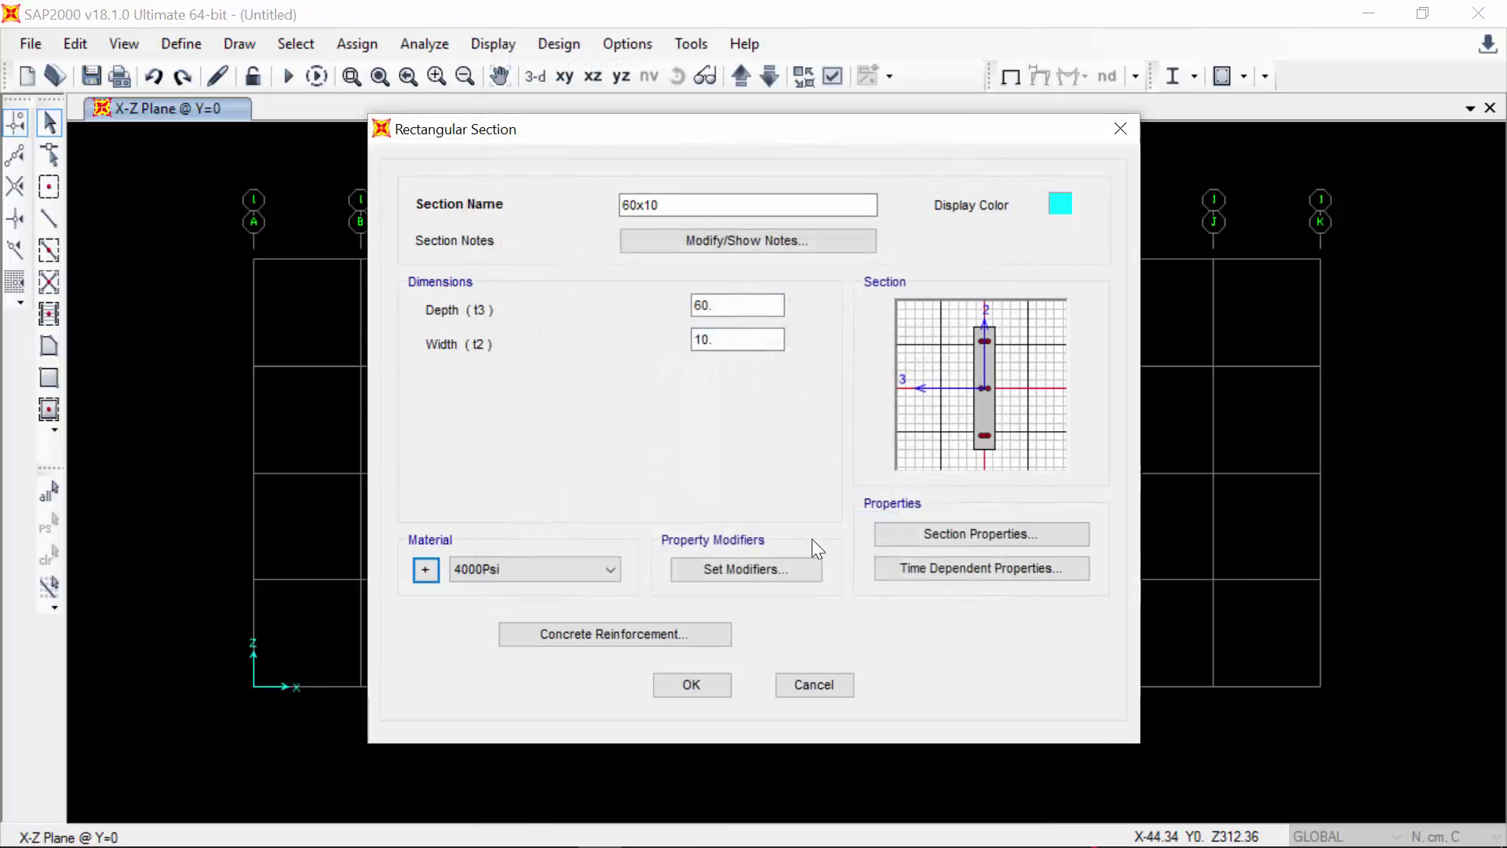
pyautogui.click(703, 688)
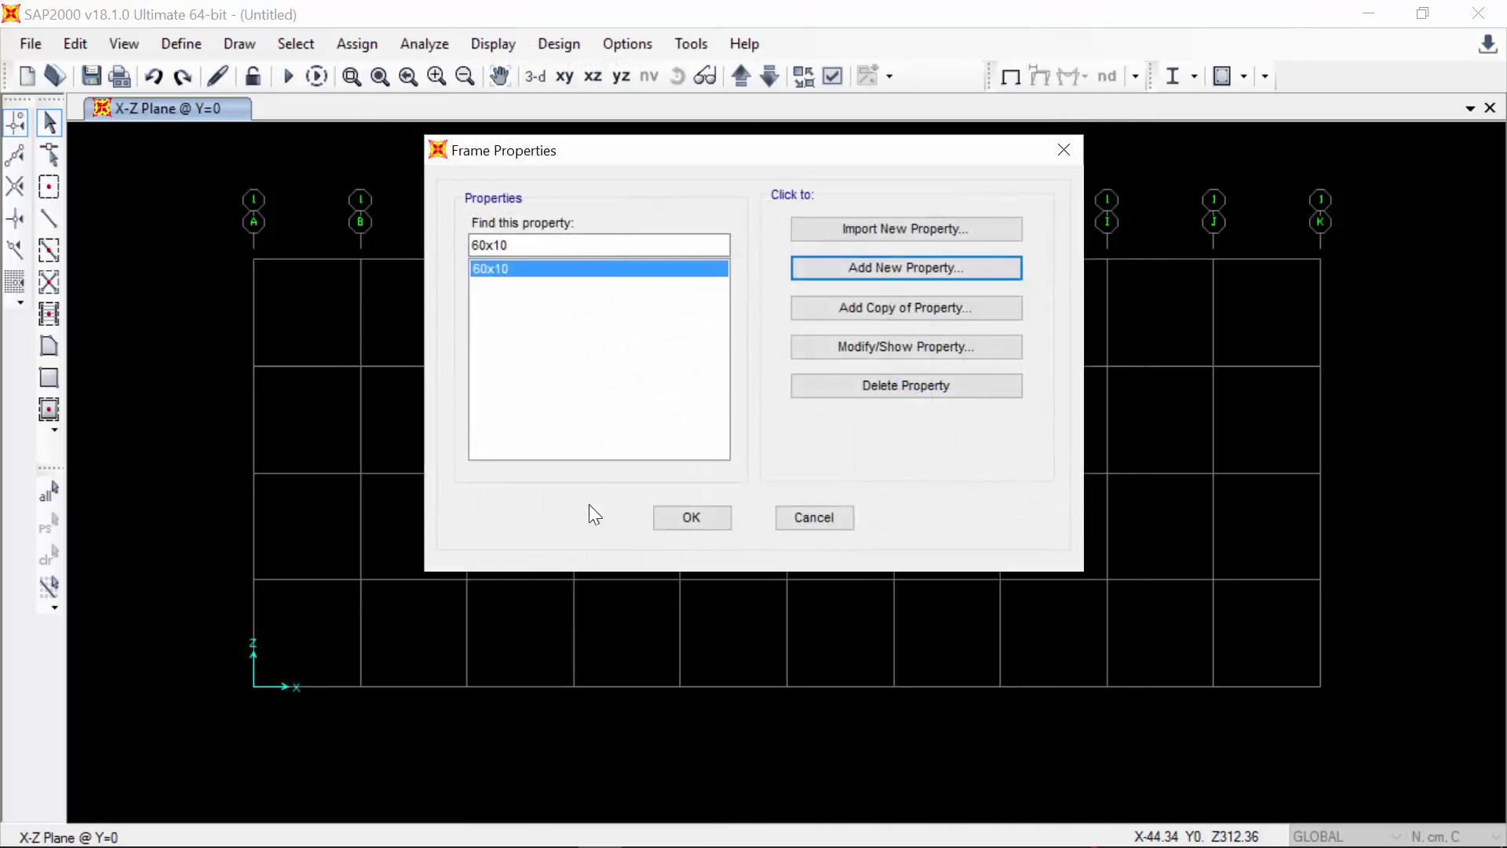
pyautogui.click(689, 520)
# - Draw a straight 60x10 frame along the uppermost grid line at Z=240 from grid A to grid K
pyautogui.click(48, 218)
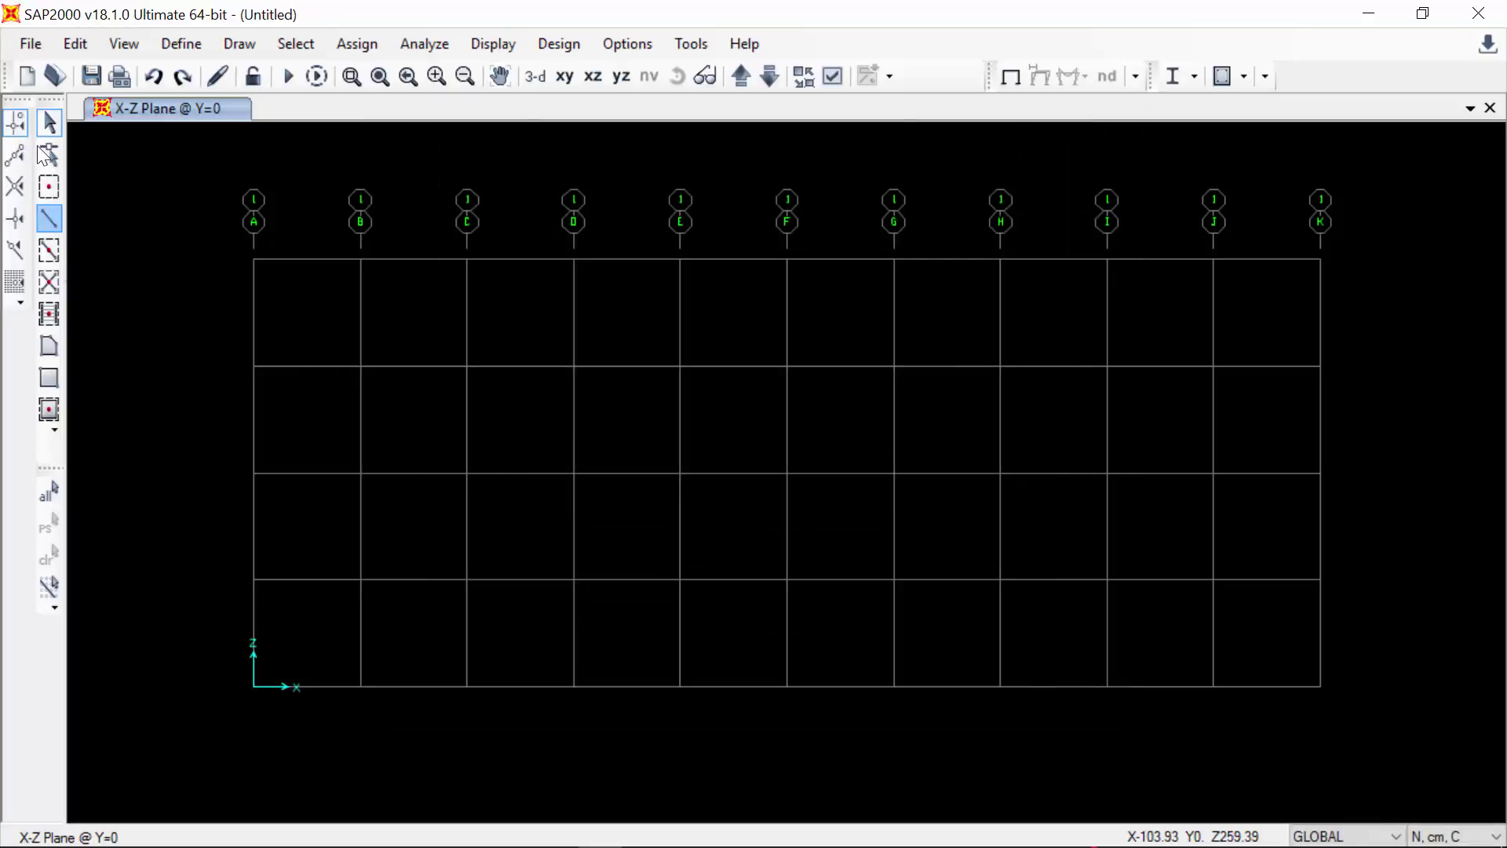
pyautogui.click(254, 260)
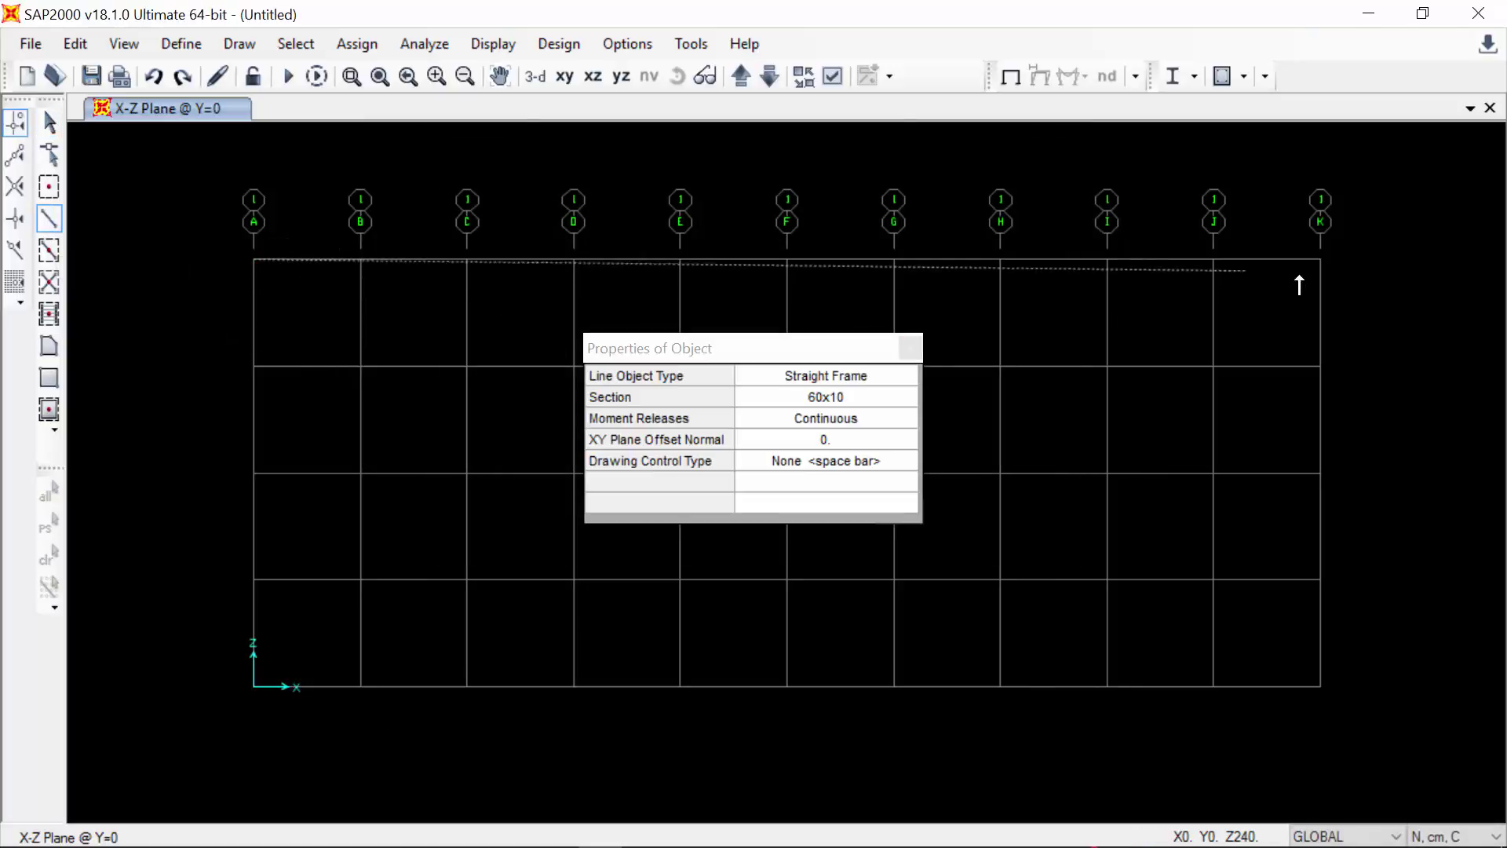
pyautogui.click(1320, 259)
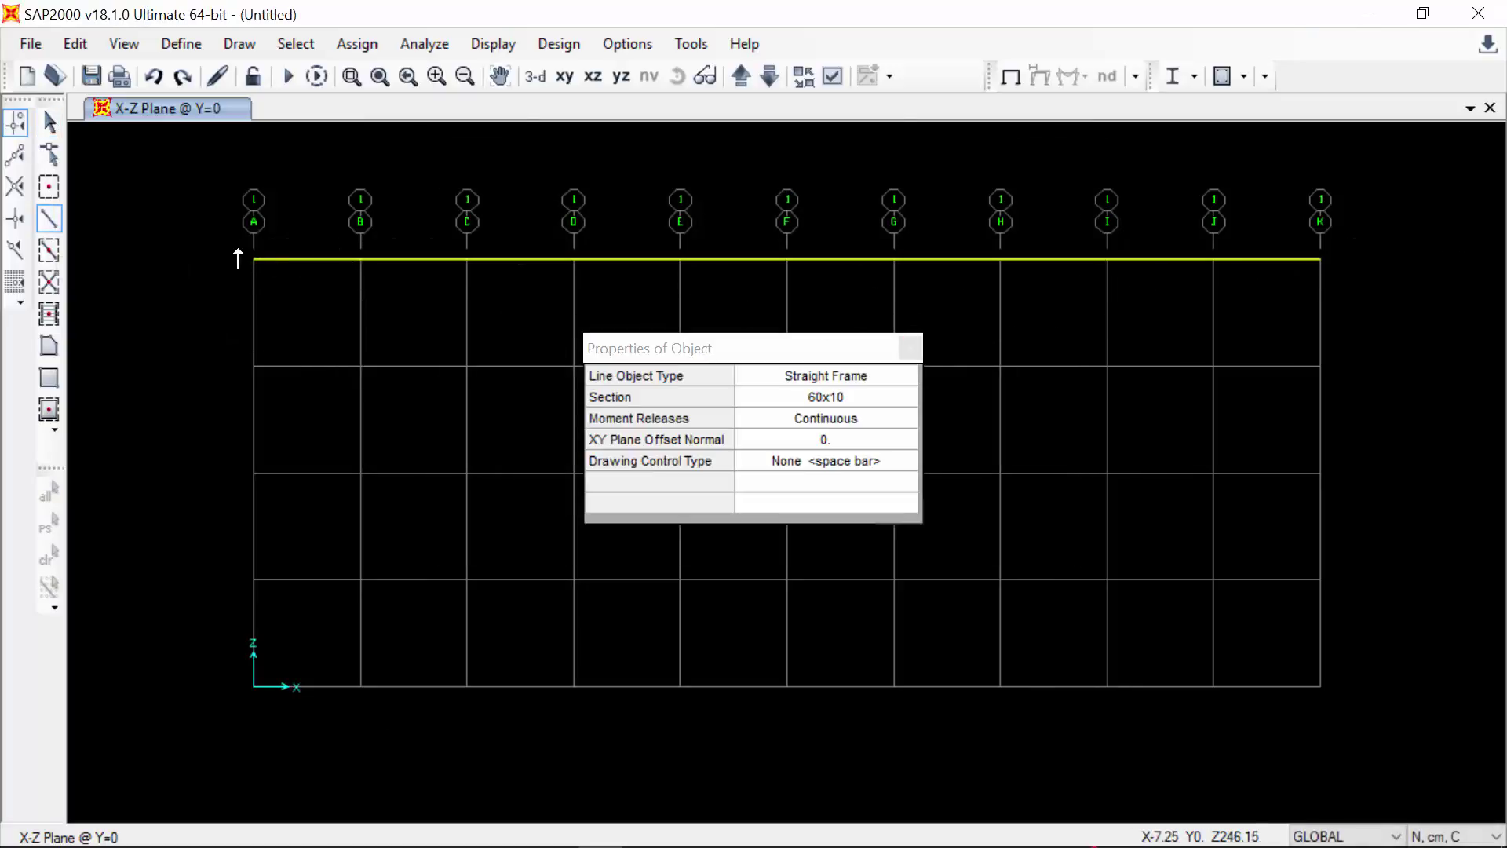
# - Assign a fully fixed restraint to the frame's end joint at grid A, Z=240
pyautogui.press('Escape')
pyautogui.click(251, 259)
pyautogui.click(357, 43)
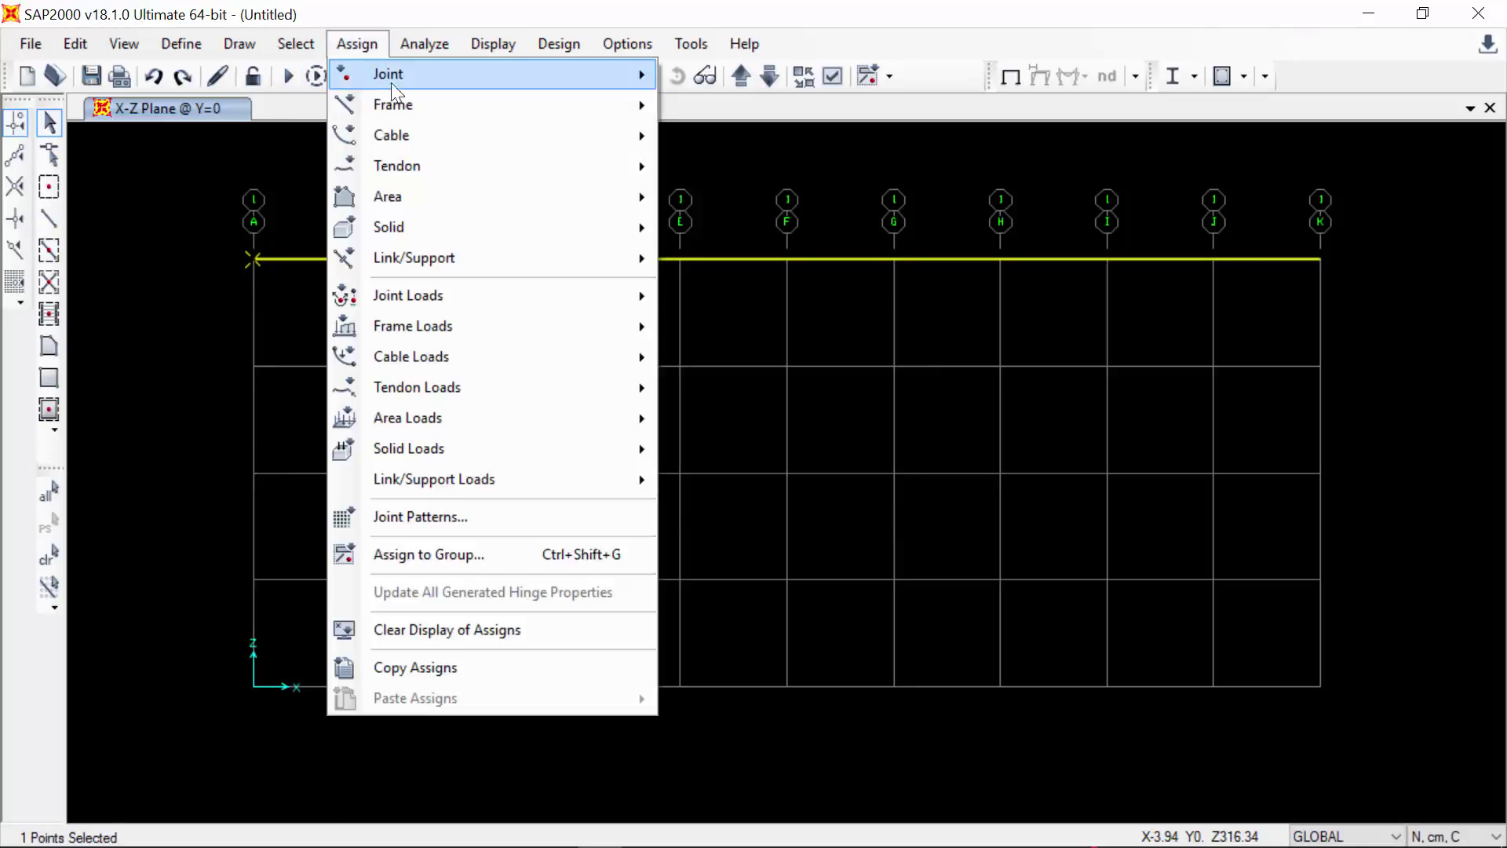
pyautogui.moveTo(556, 78)
pyautogui.click(707, 76)
pyautogui.click(620, 480)
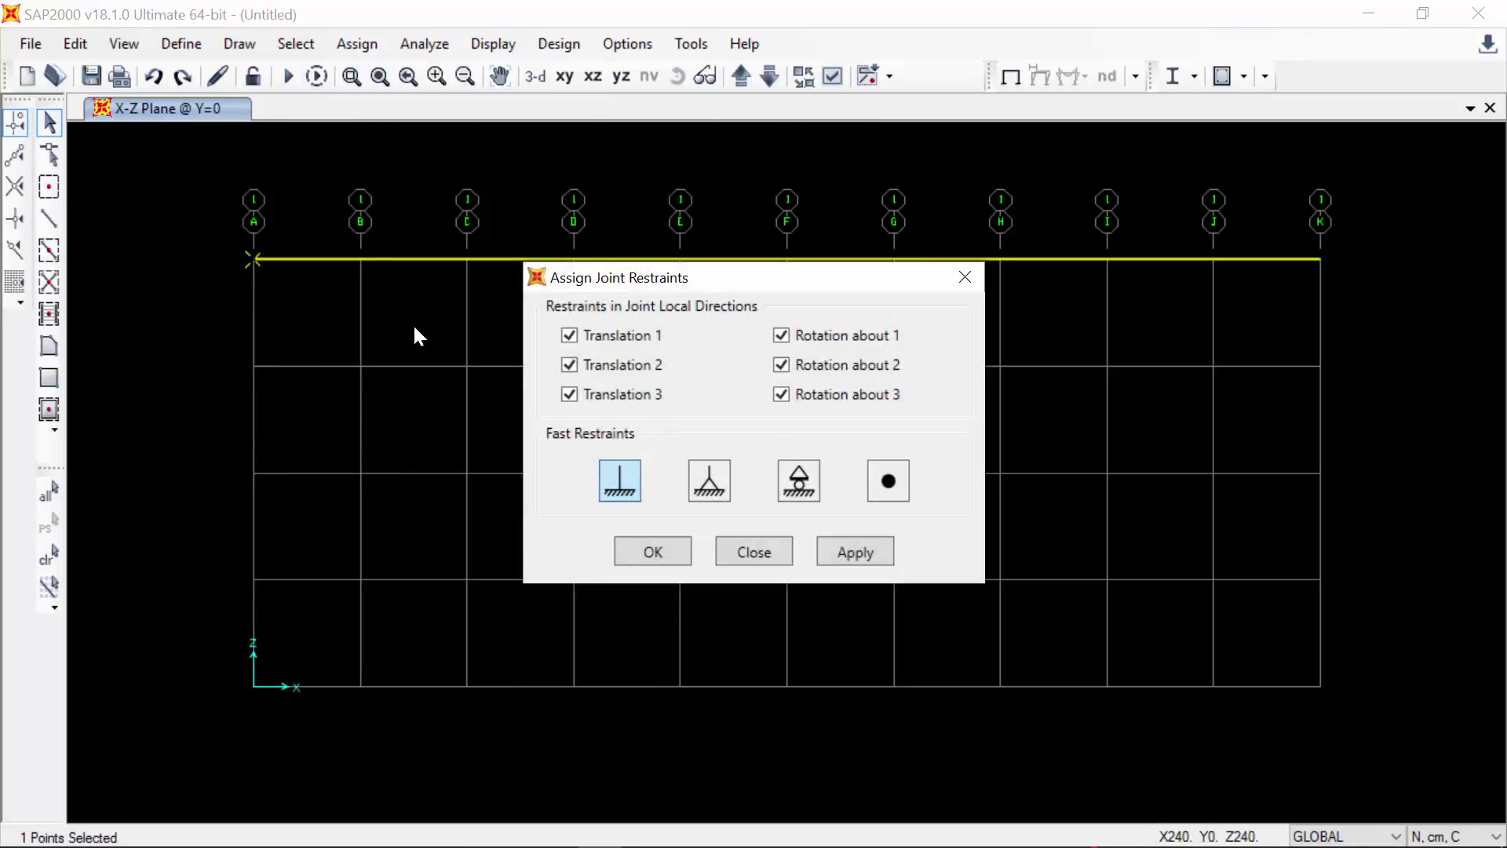
pyautogui.click(653, 552)
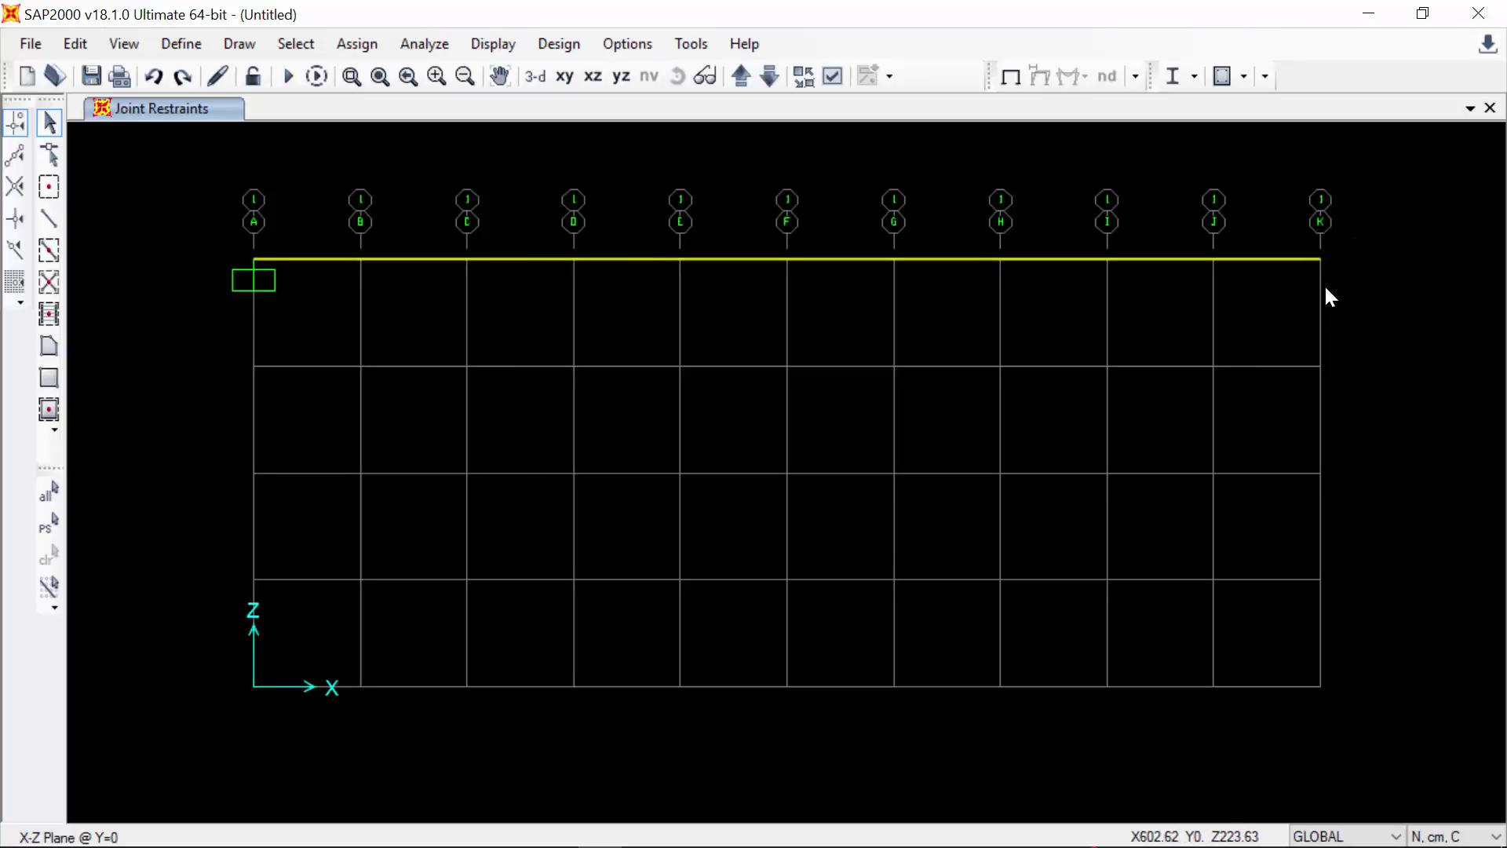
# - Apply a DEAD joint force of 3000 N in global Z at the frame's end joint on grid K
pyautogui.click(1320, 259)
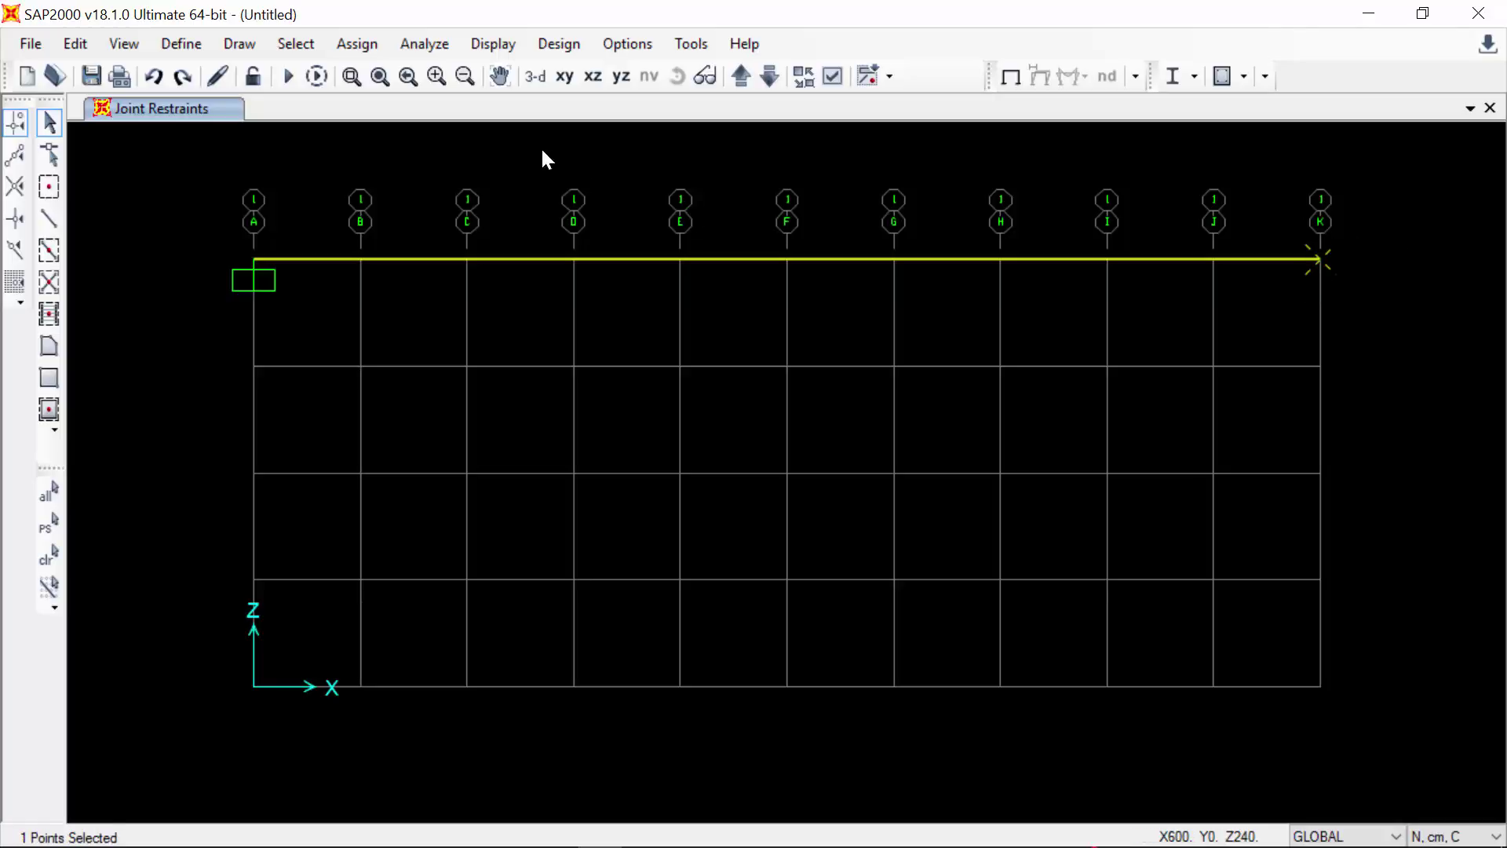
pyautogui.click(354, 44)
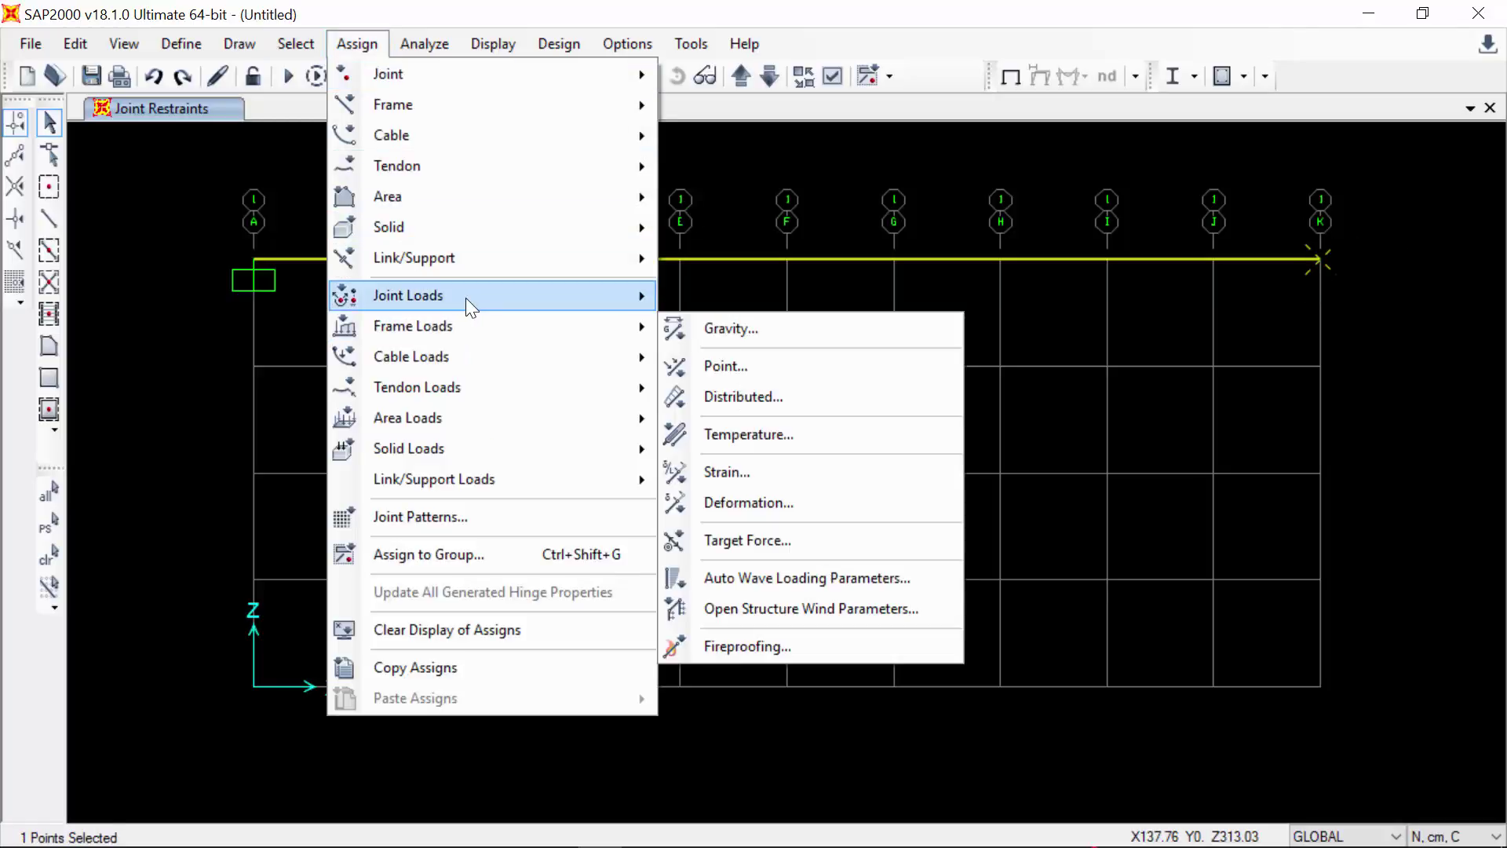
pyautogui.moveTo(605, 302)
pyautogui.click(729, 297)
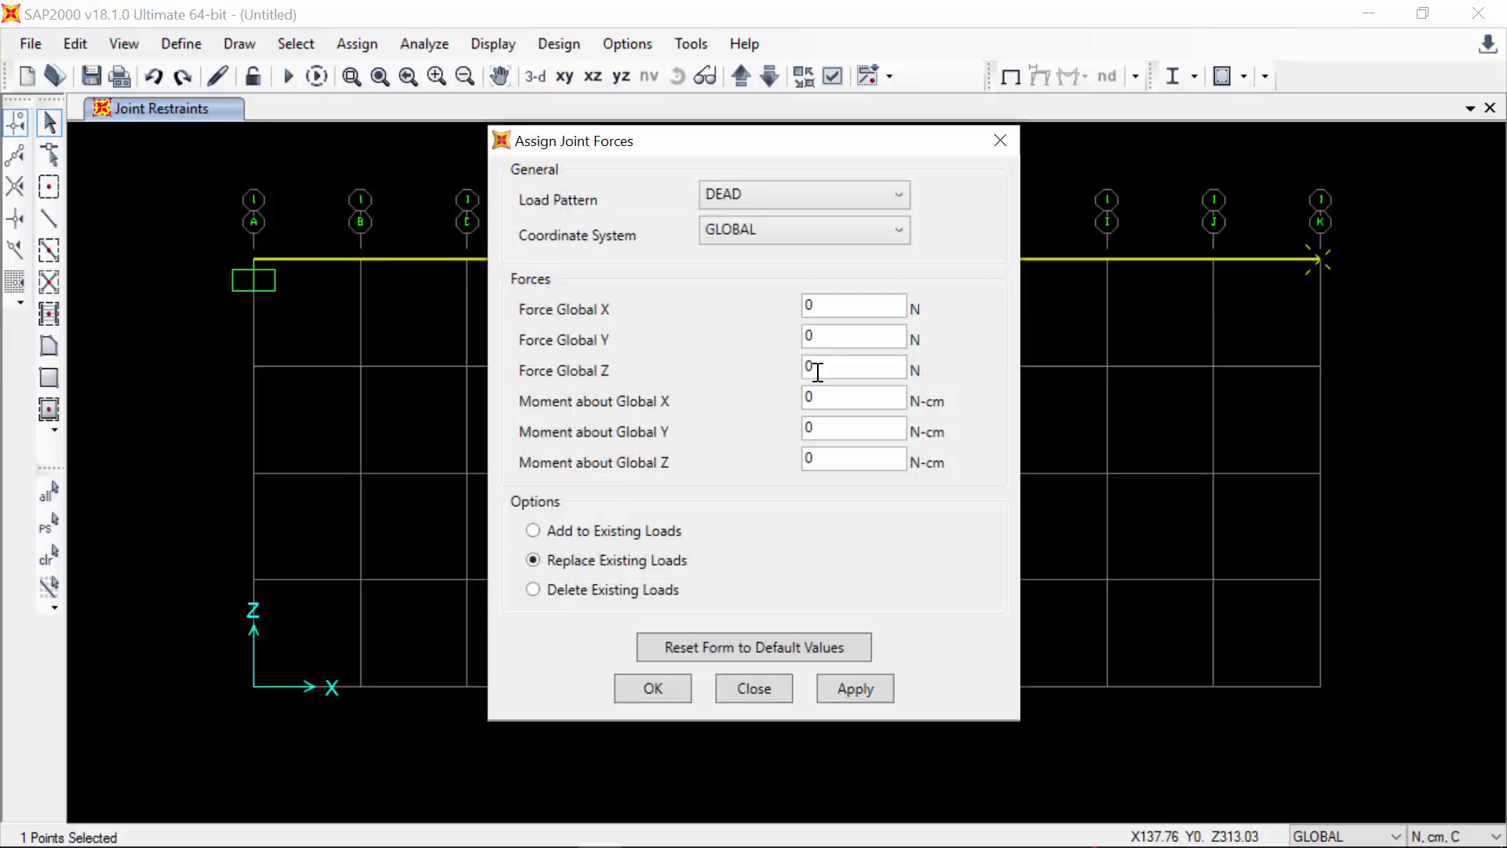
pyautogui.click(817, 369)
pyautogui.write('3000')
pyautogui.click(660, 688)
# - Set the DEAD load pattern's self-weight multiplier to 0
pyautogui.click(179, 44)
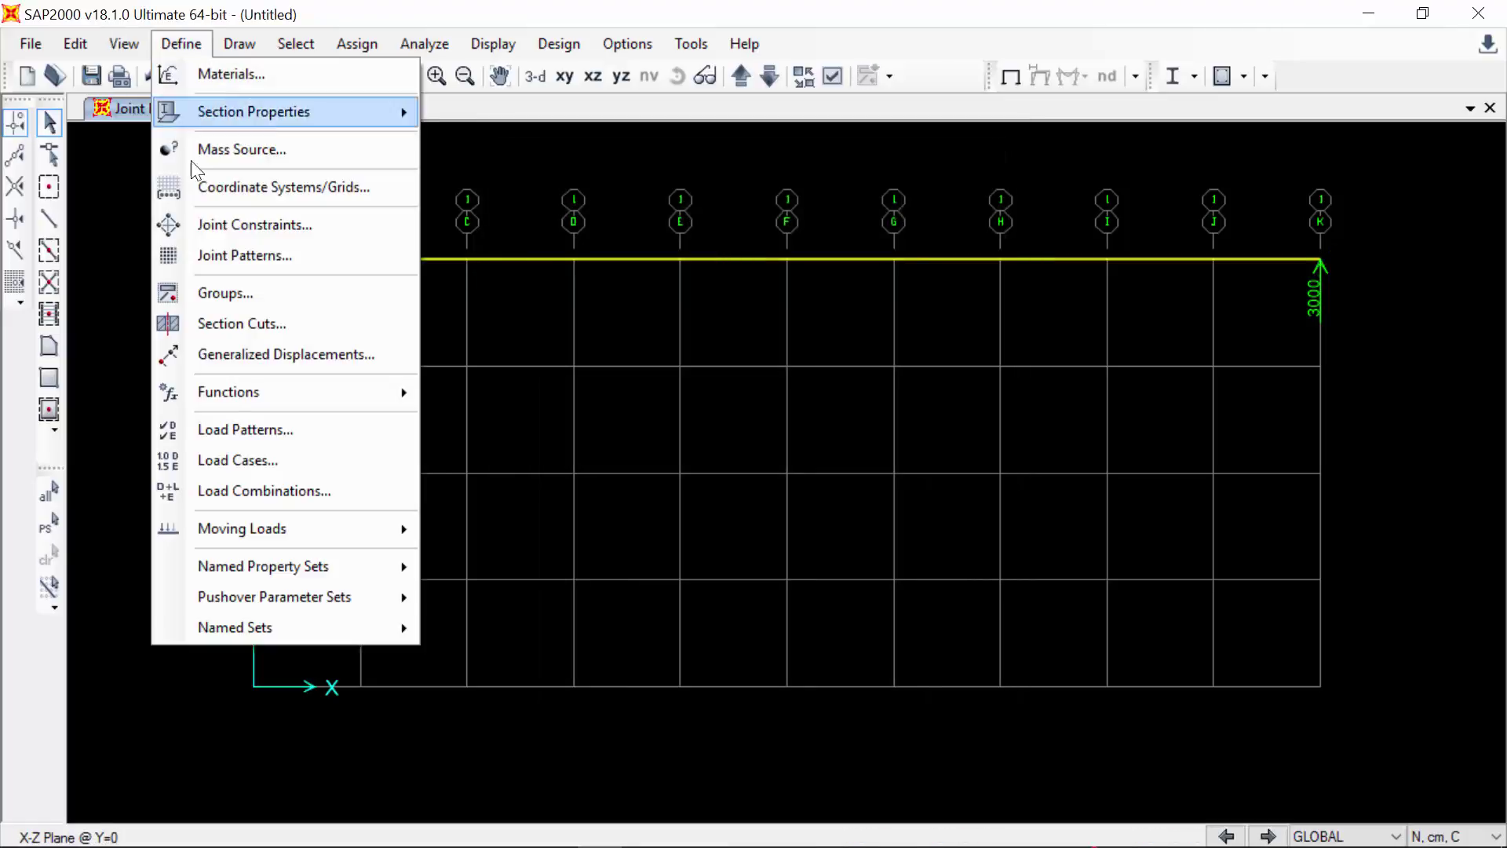
pyautogui.click(225, 426)
pyautogui.doubleClick(677, 363)
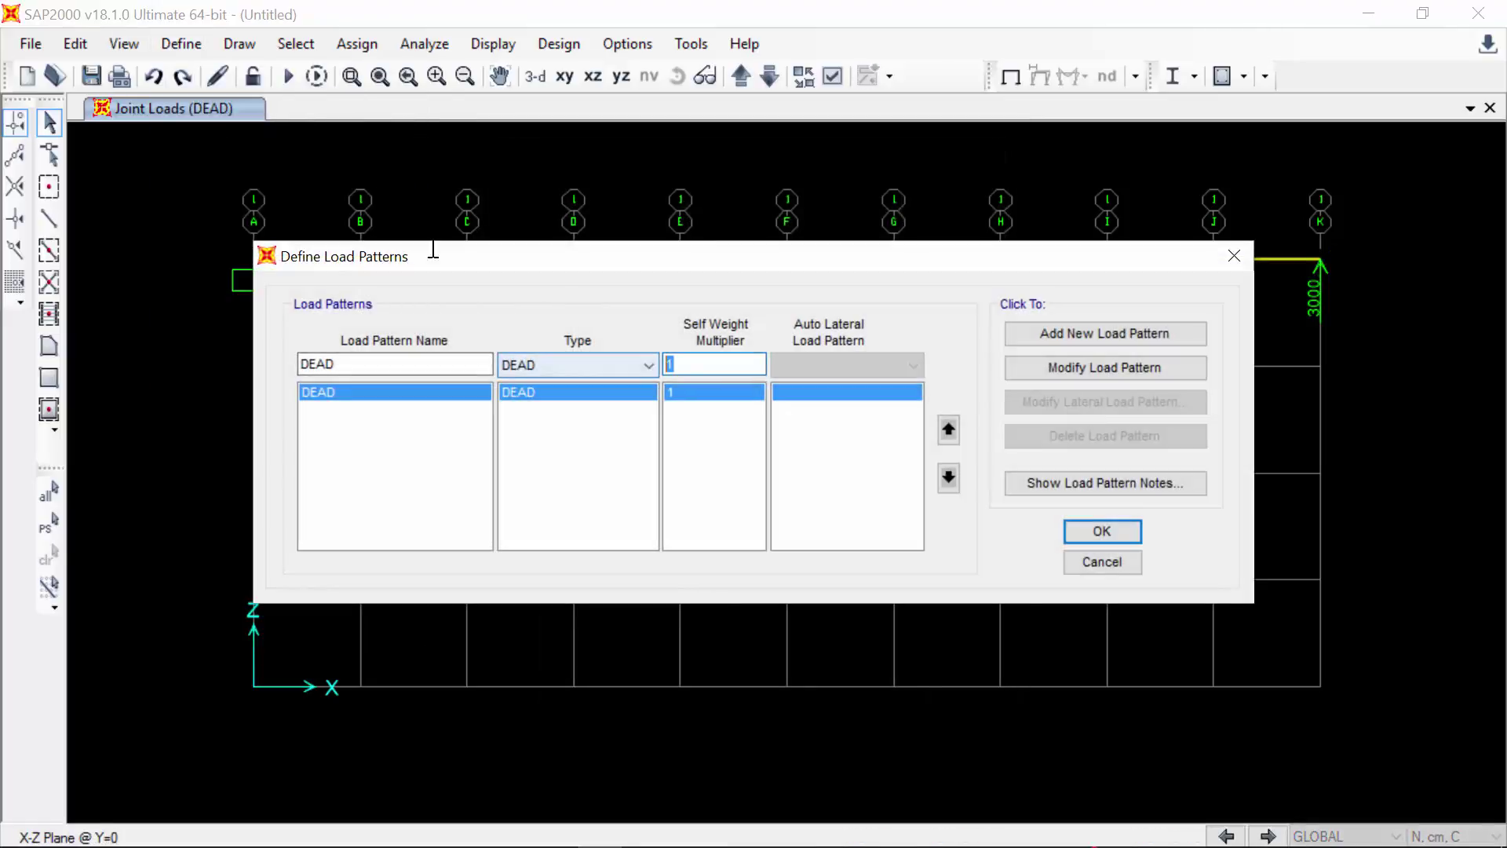
pyautogui.write('0')
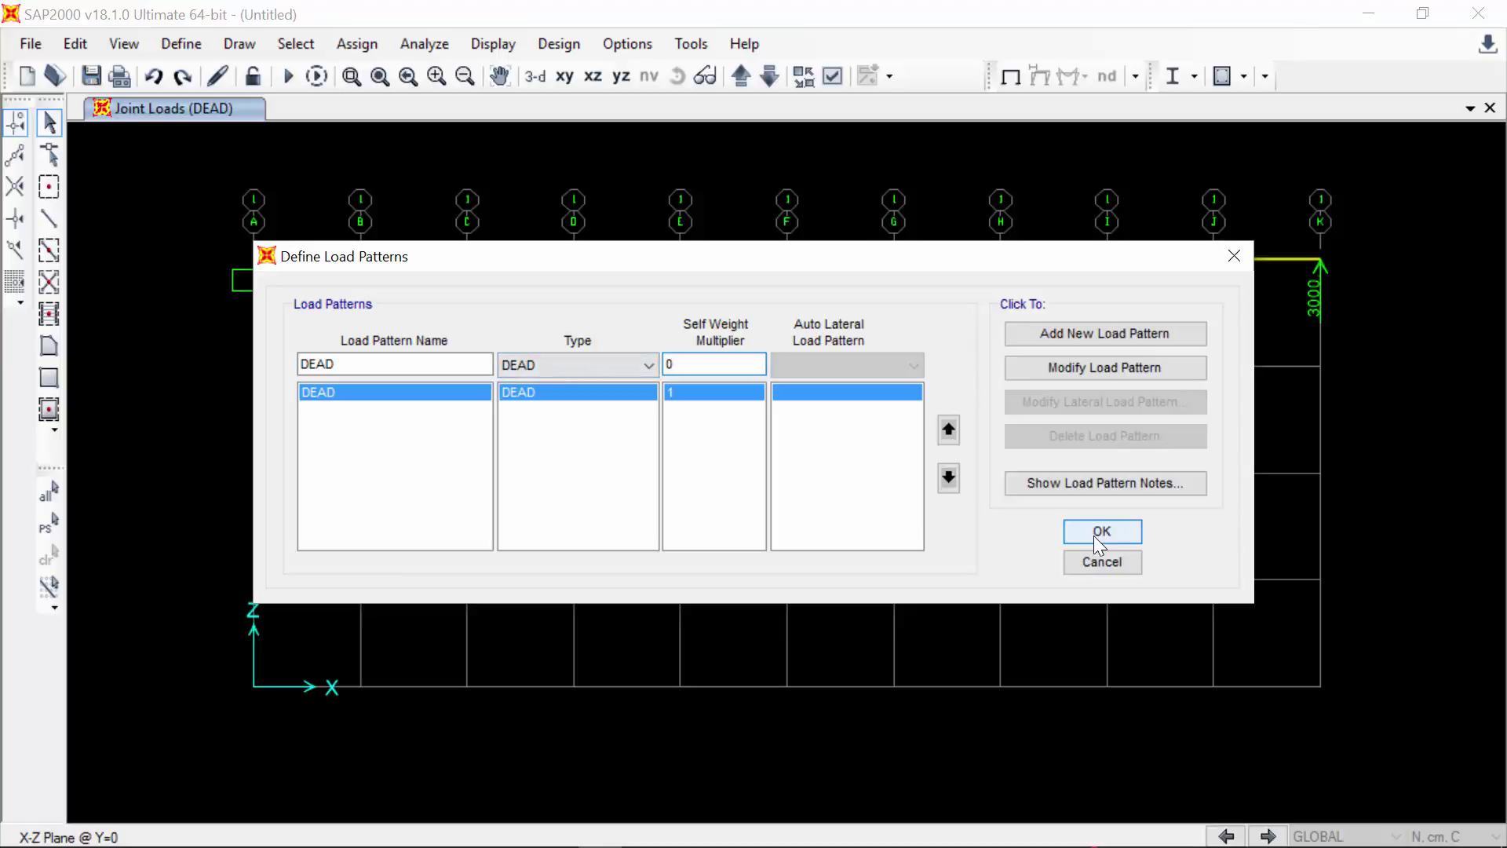
pyautogui.press('Return')
pyautogui.click(808, 511)
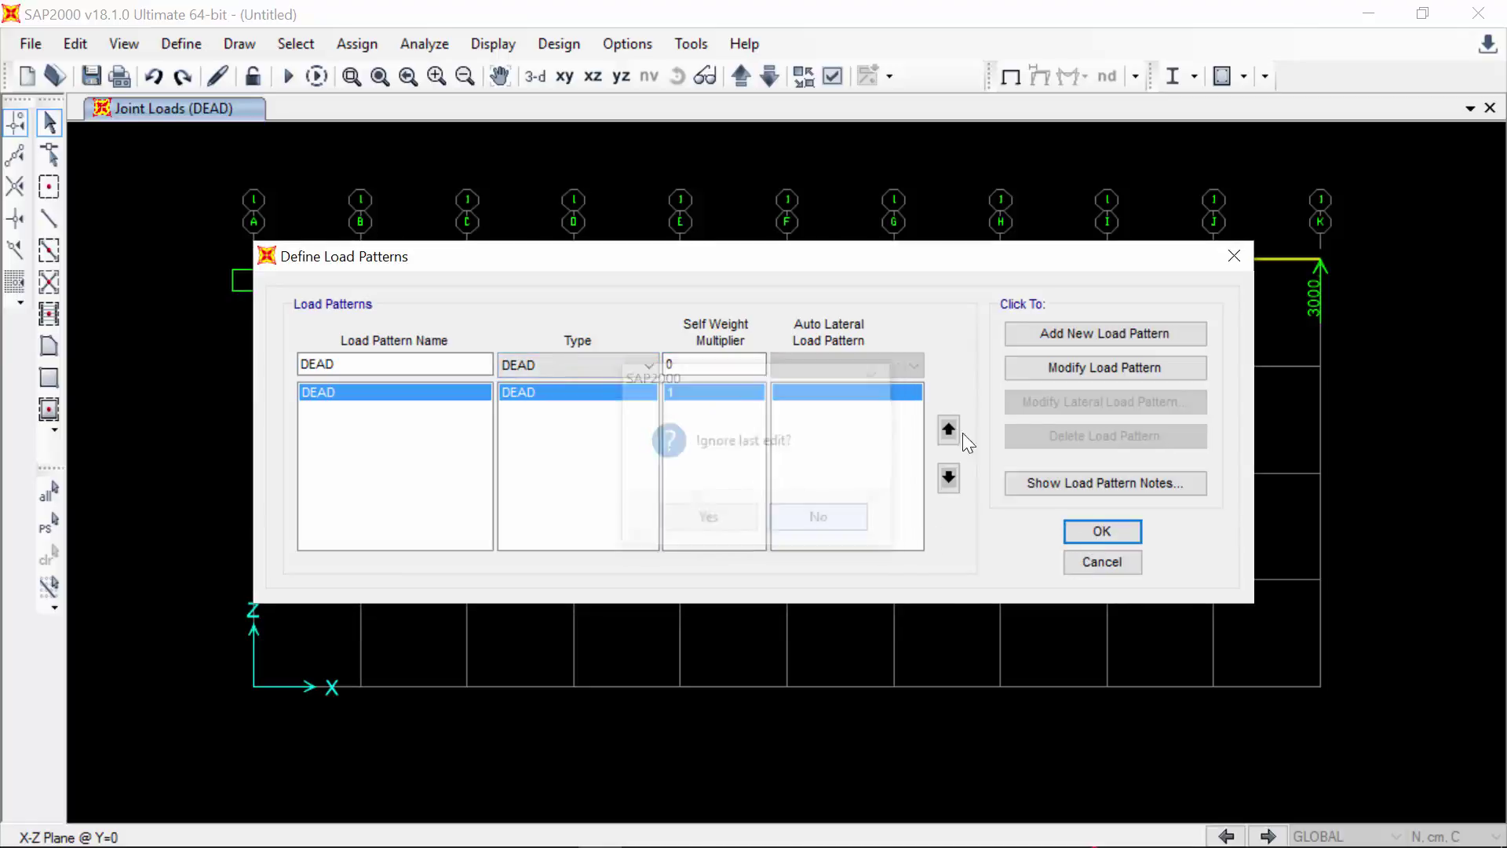
pyautogui.click(1103, 535)
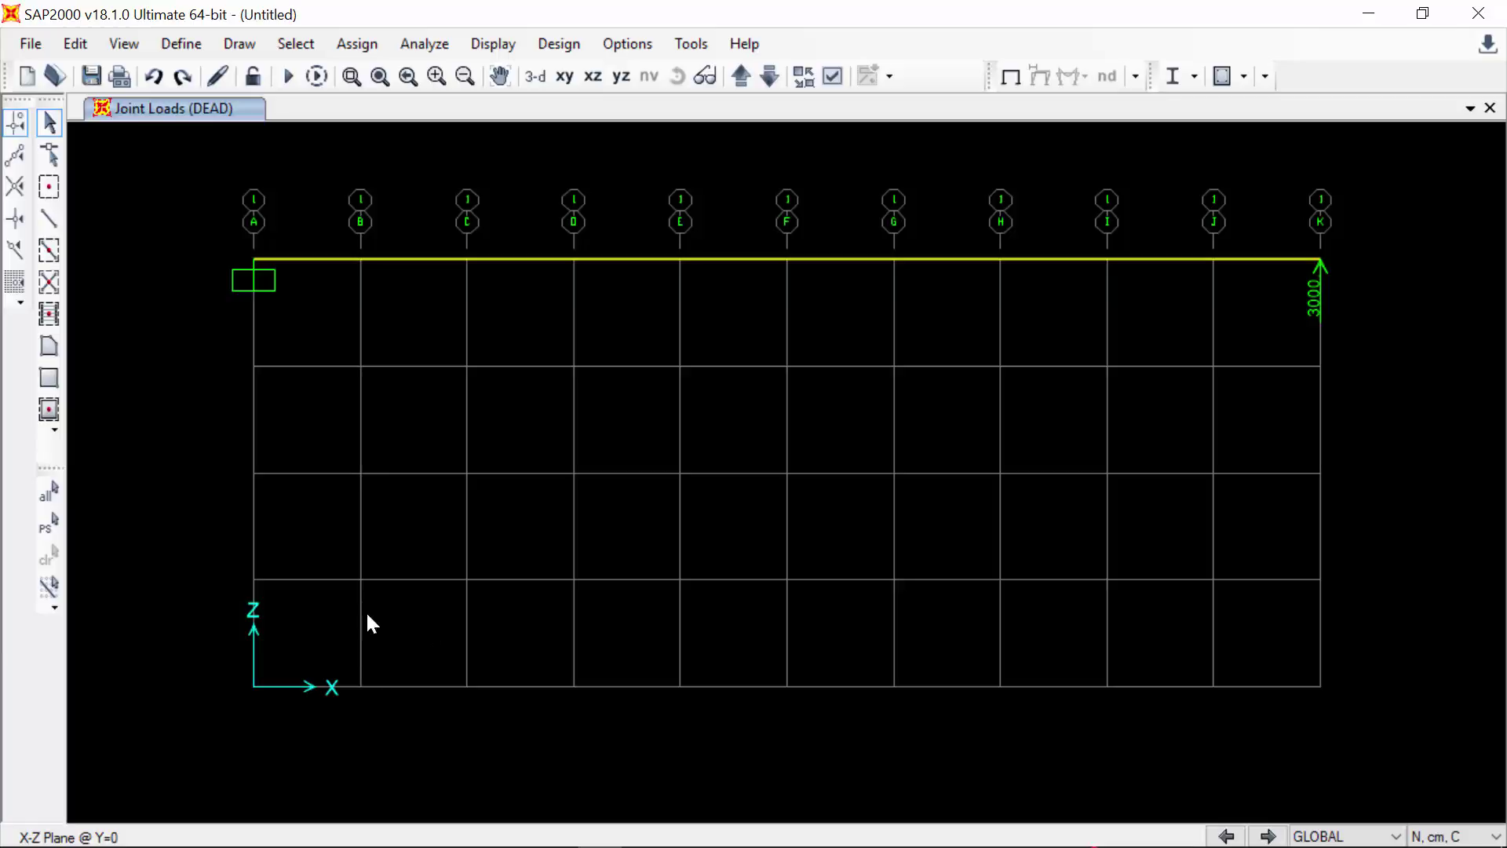
# - Add a new area section property of the plane type
pyautogui.click(181, 43)
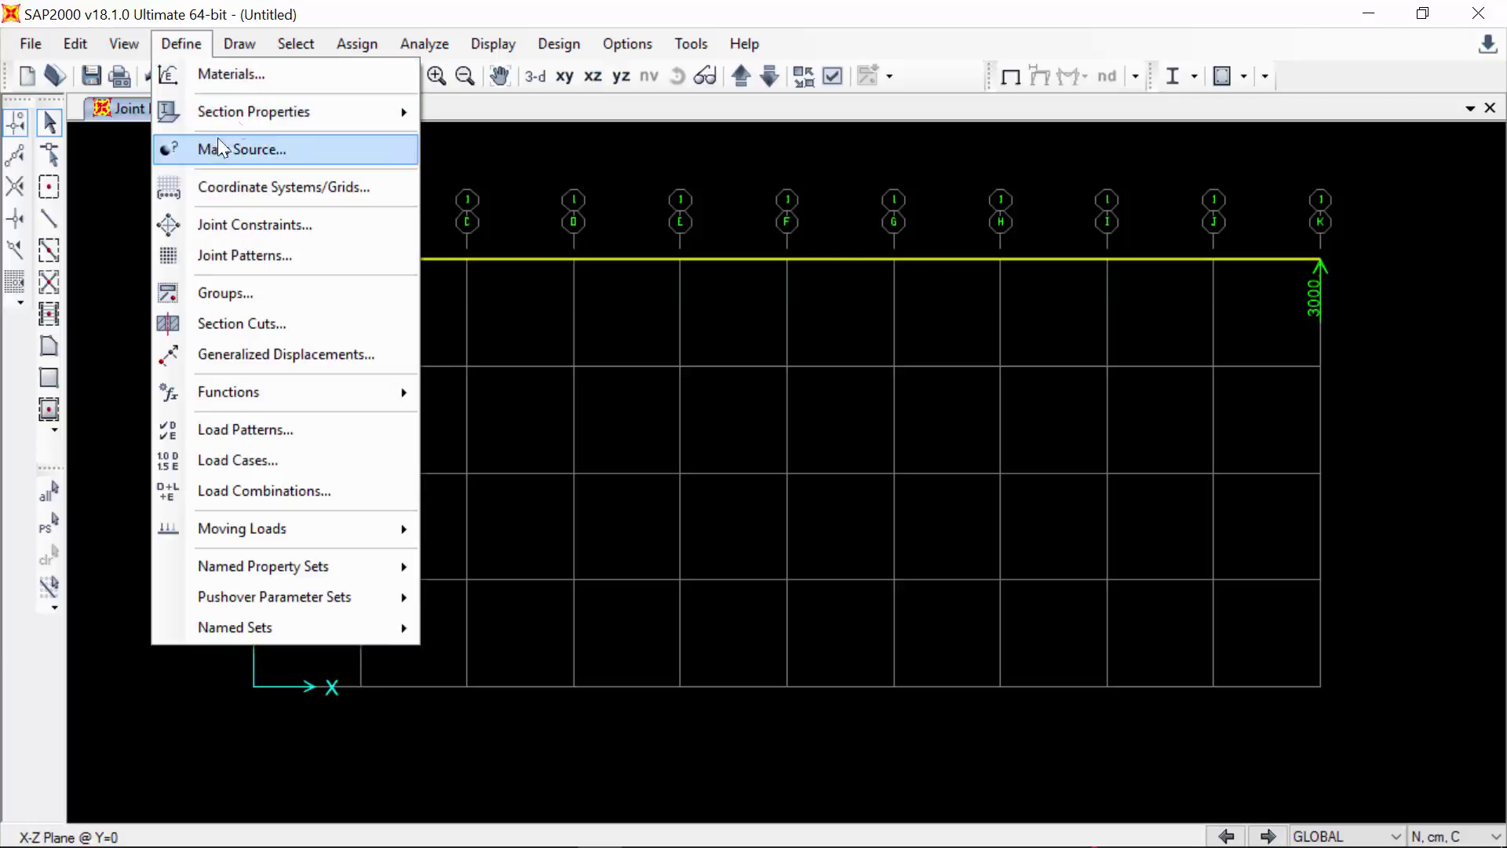
pyautogui.moveTo(237, 115)
pyautogui.click(510, 217)
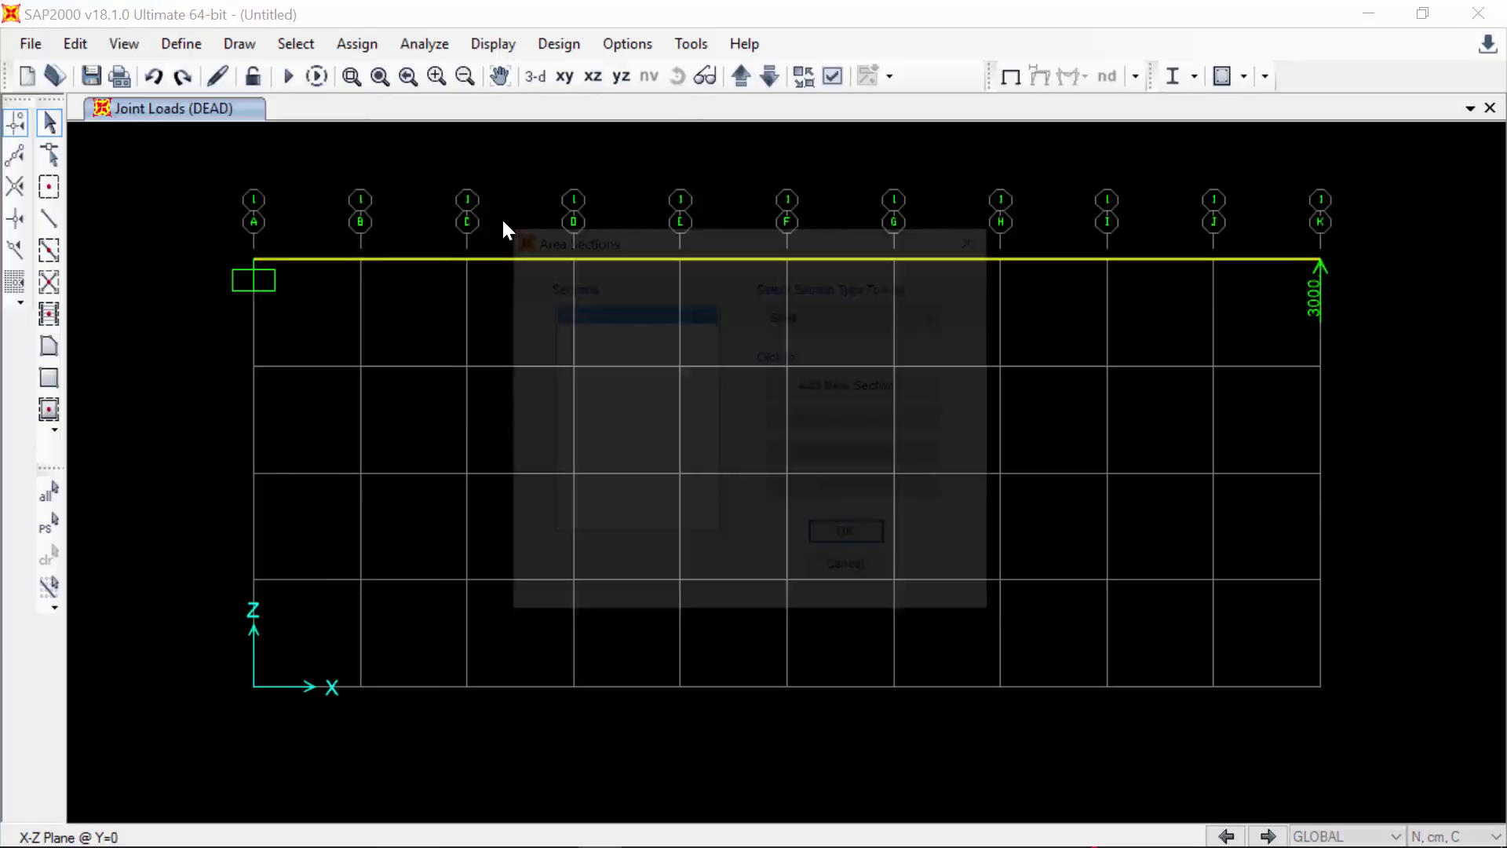
pyautogui.click(864, 317)
pyautogui.click(838, 350)
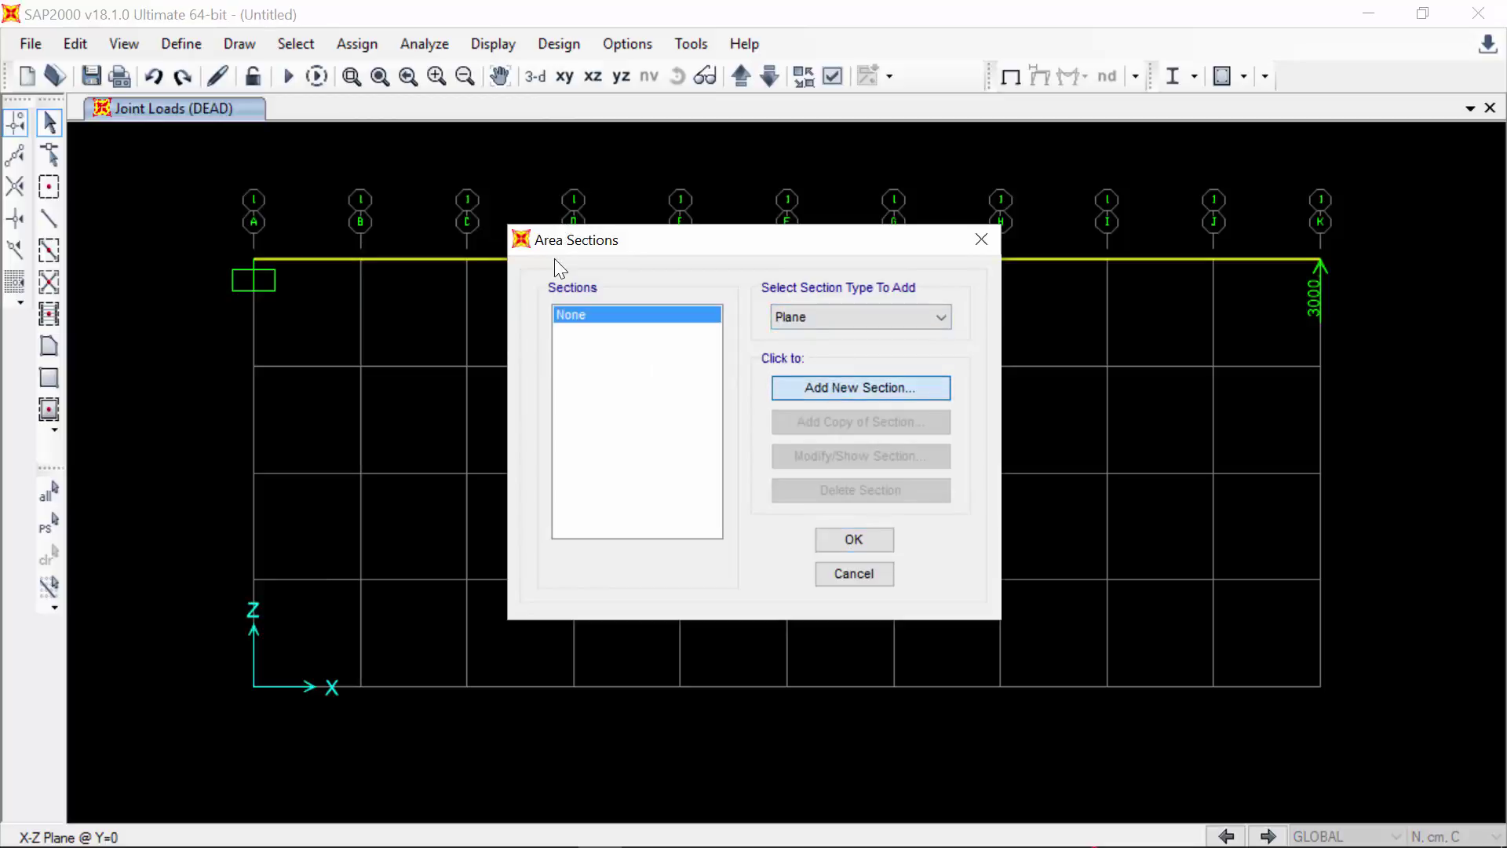
pyautogui.click(785, 390)
# - Name the plane section 10cm_incom, set its thickness to 10 cm, and accept the area section
pyautogui.click(840, 149)
pyautogui.moveTo(841, 149); pyautogui.dragTo(684, 142)
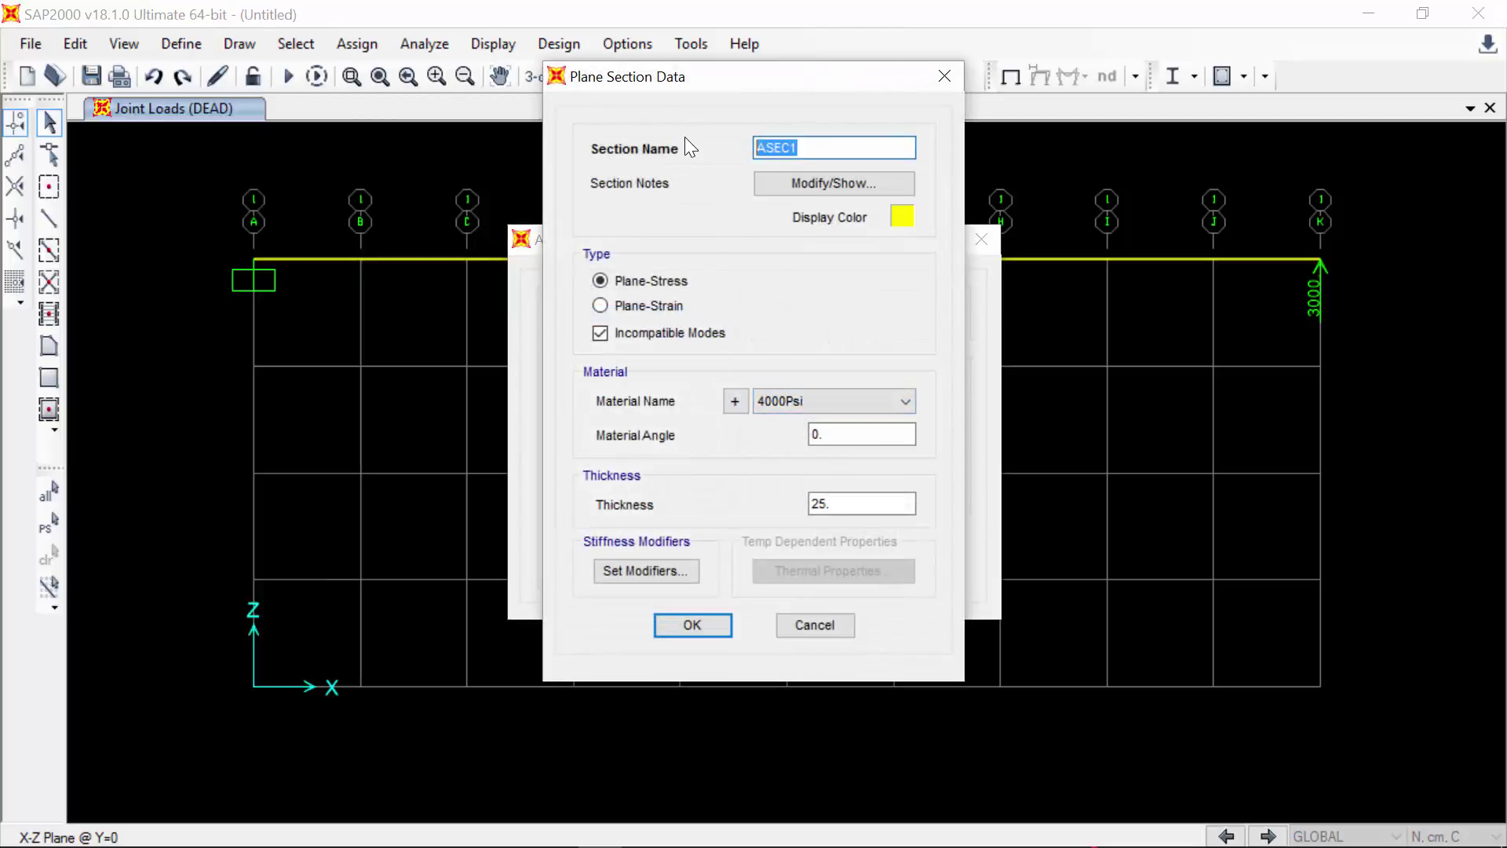
pyautogui.write('10cm_incom')
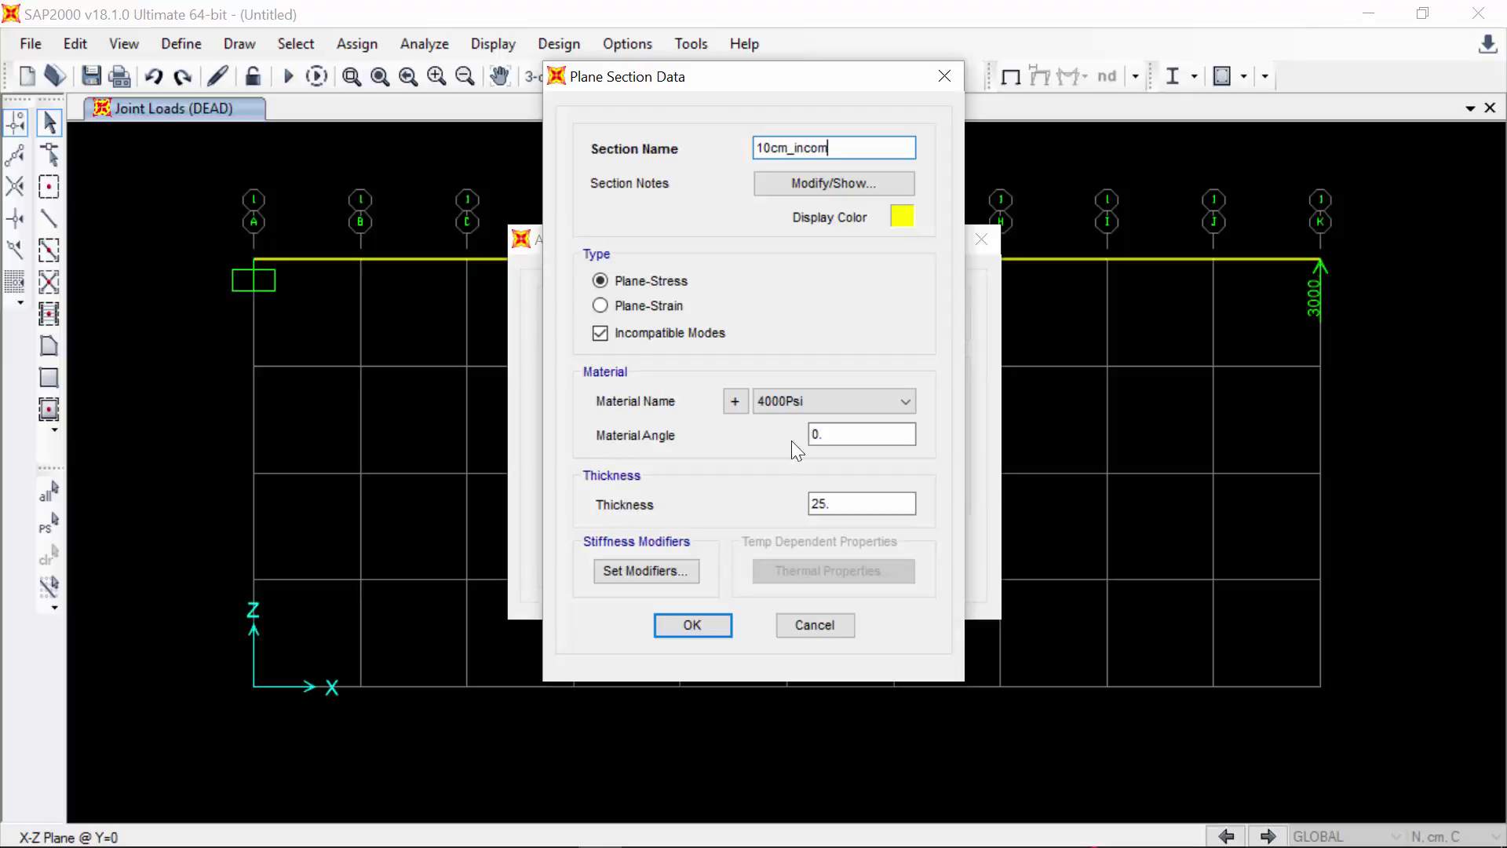
pyautogui.moveTo(838, 503); pyautogui.dragTo(791, 500)
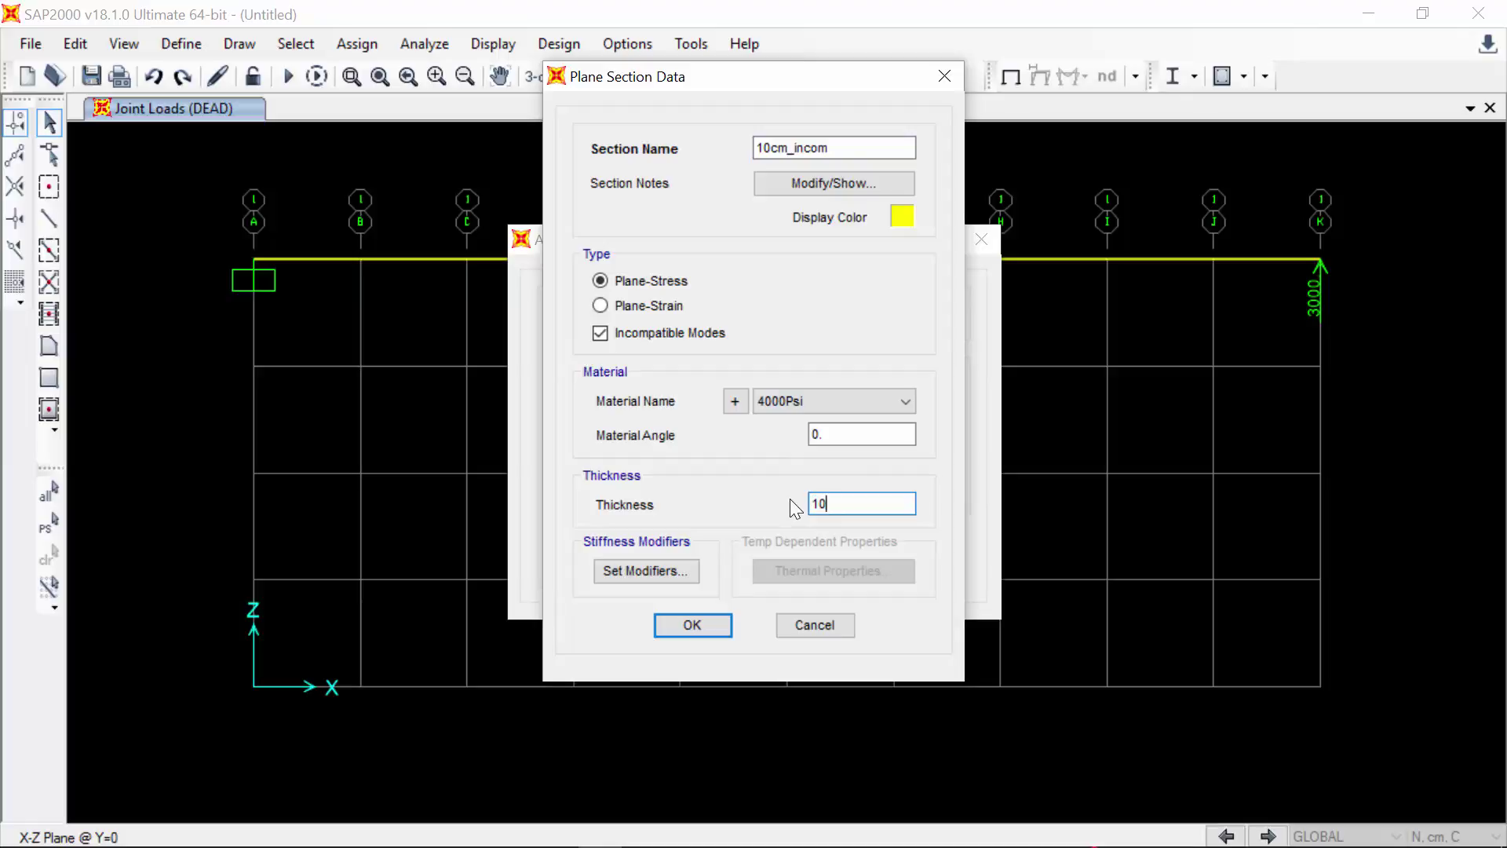
pyautogui.write('10')
pyautogui.click(711, 627)
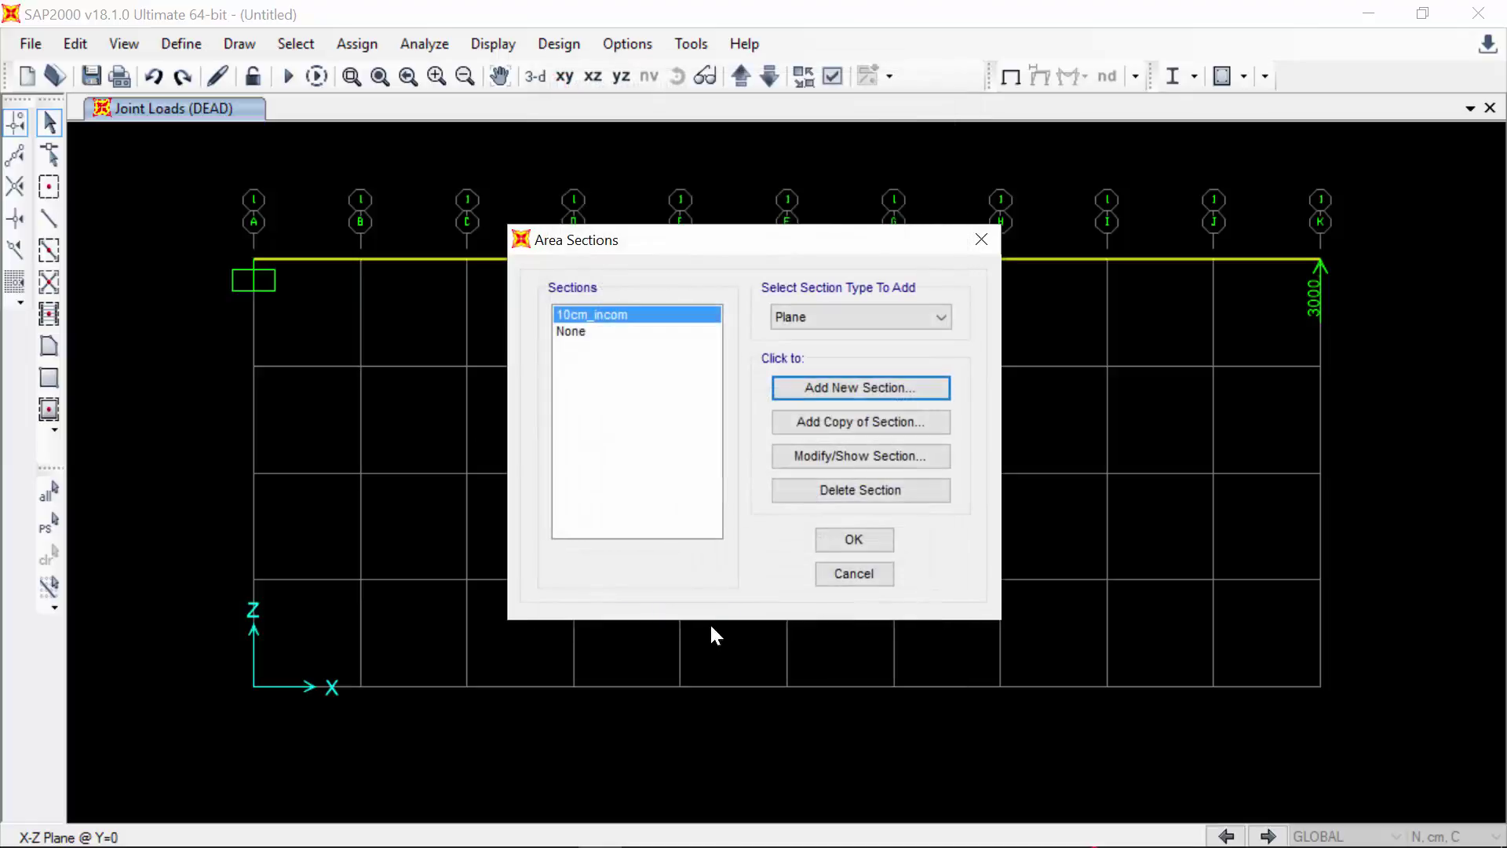
pyautogui.click(839, 540)
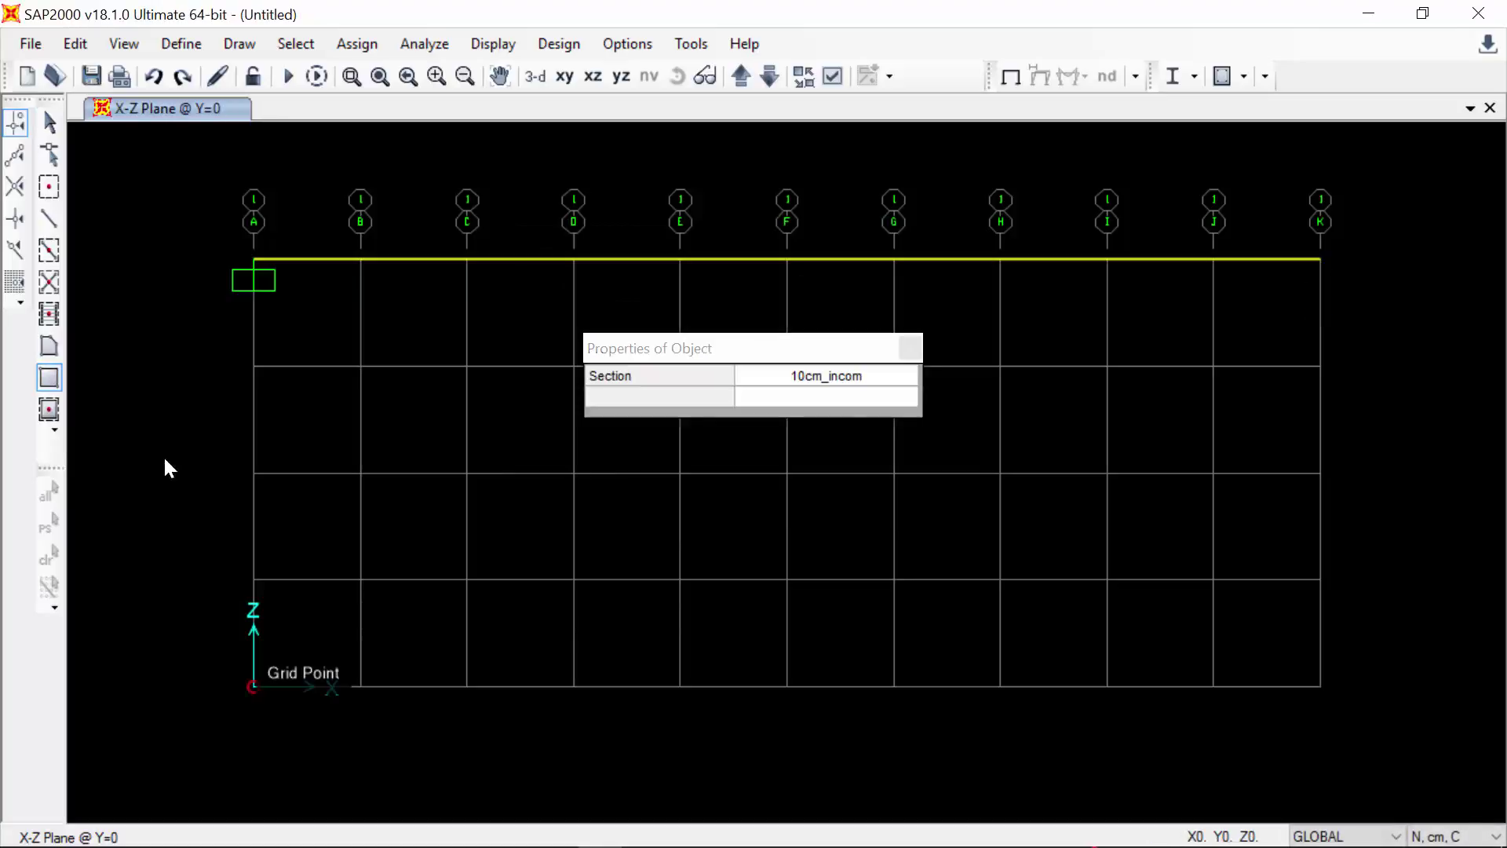
# - Draw a rectangular 10cm_incom area from the grid origin to X=60, Z=60
pyautogui.click(252, 687)
pyautogui.click(356, 583)
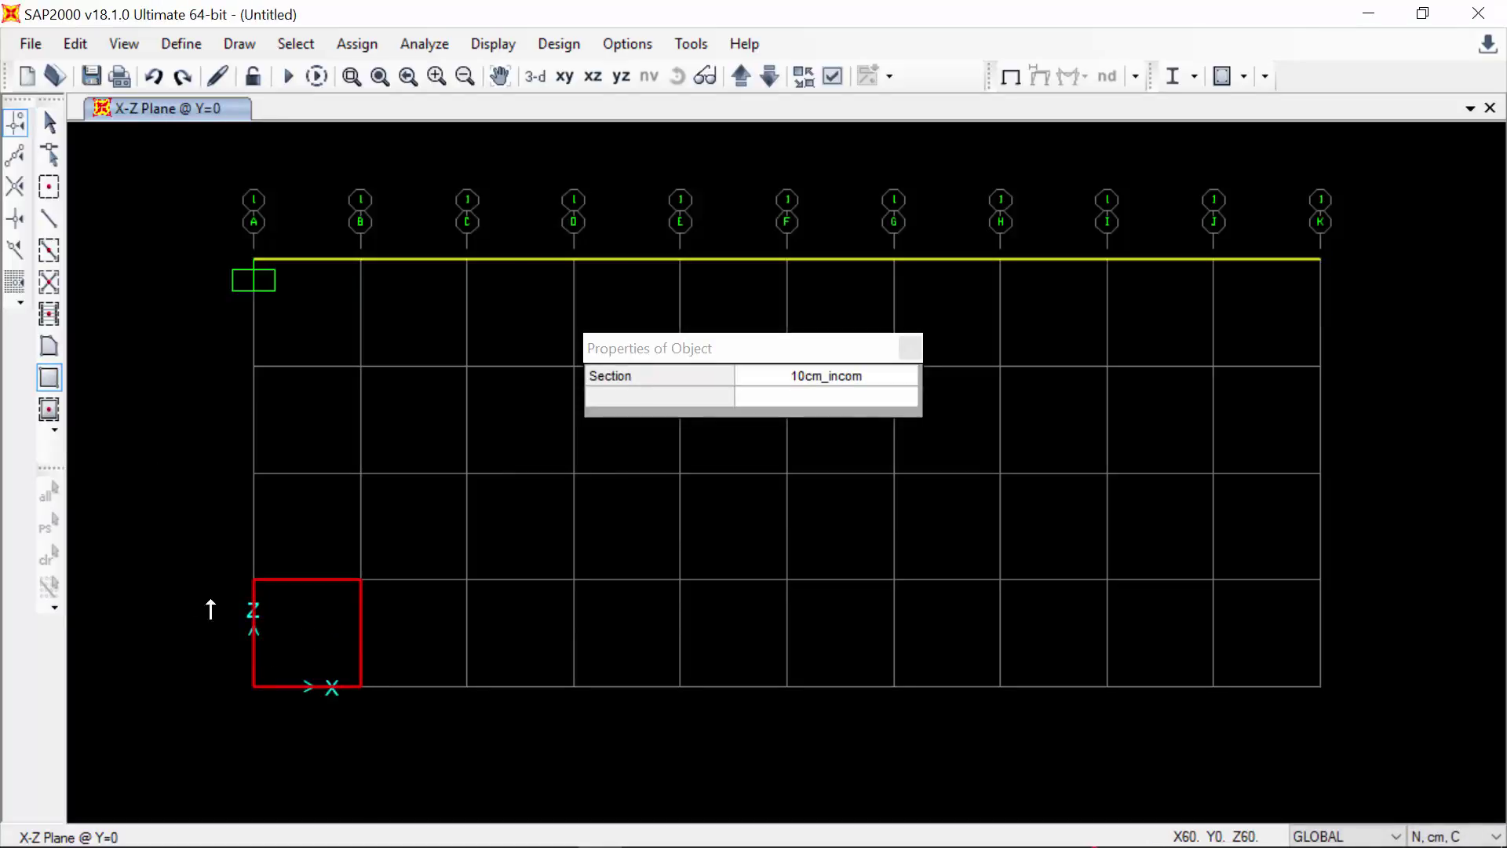
pyautogui.press('Escape')
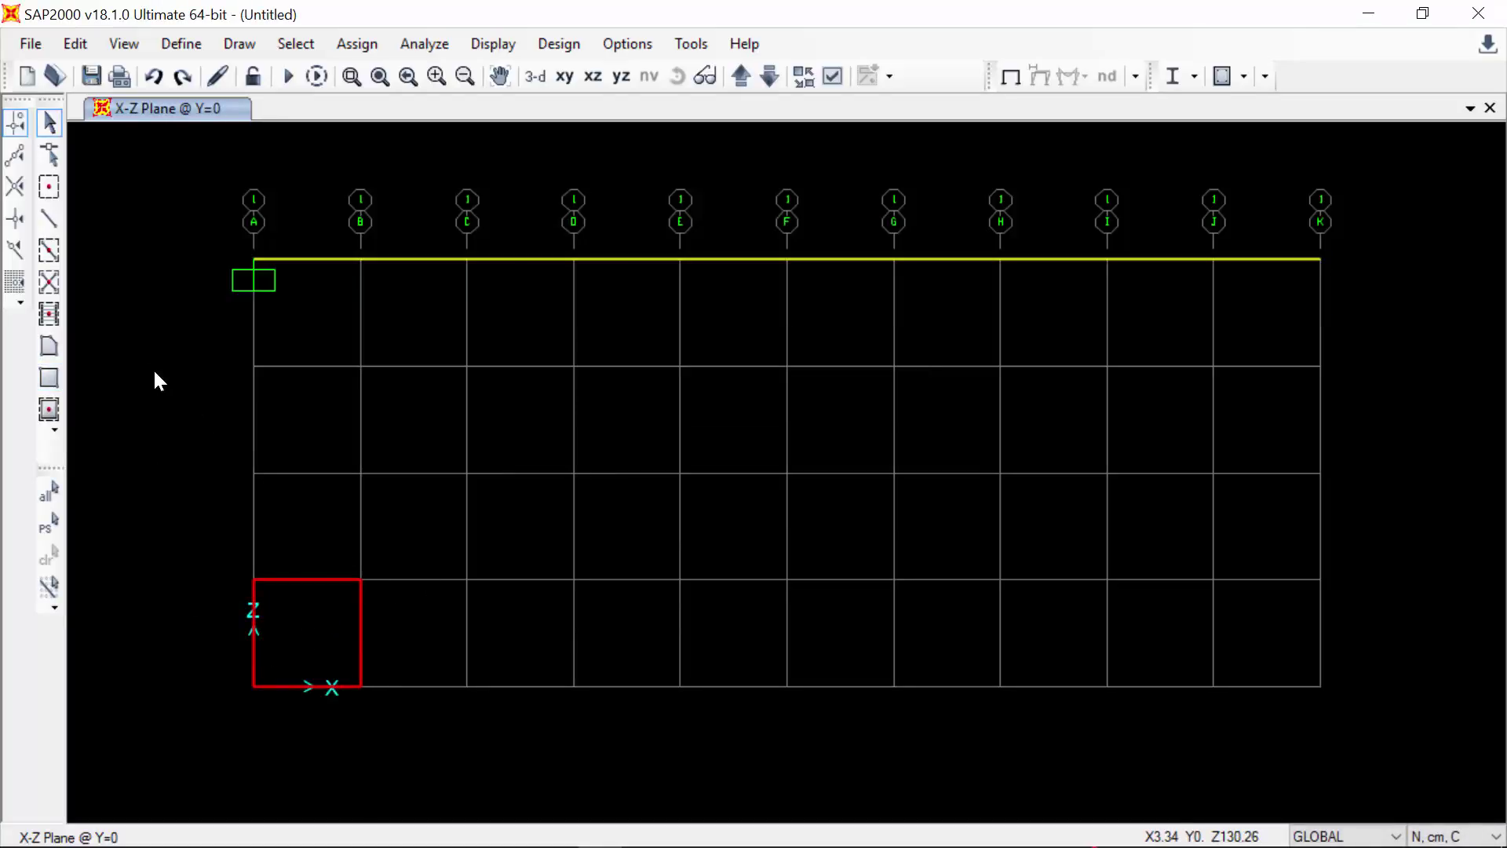
pyautogui.click(49, 347)
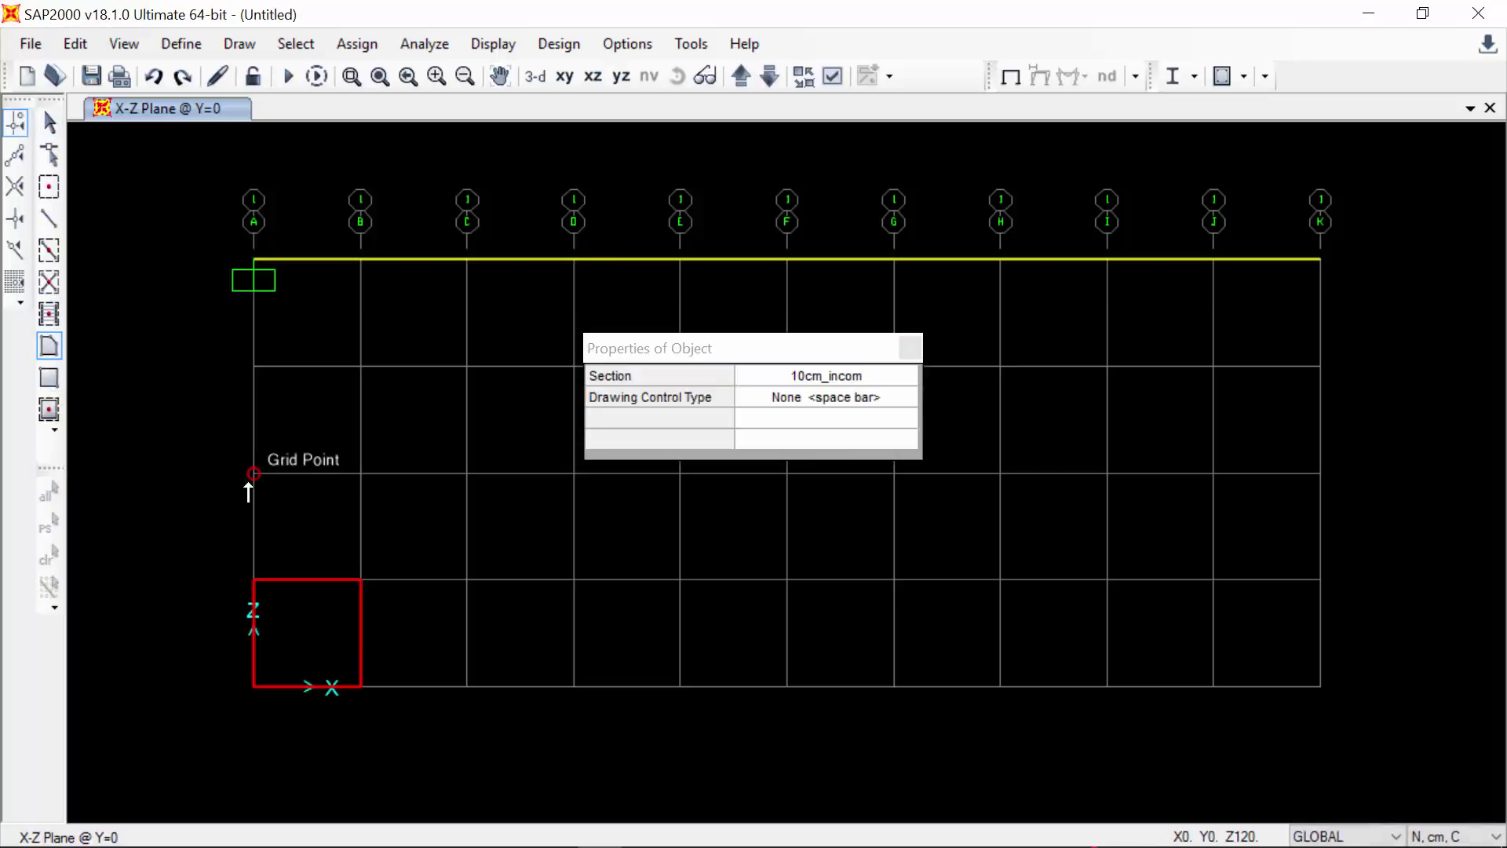
pyautogui.click(360, 474)
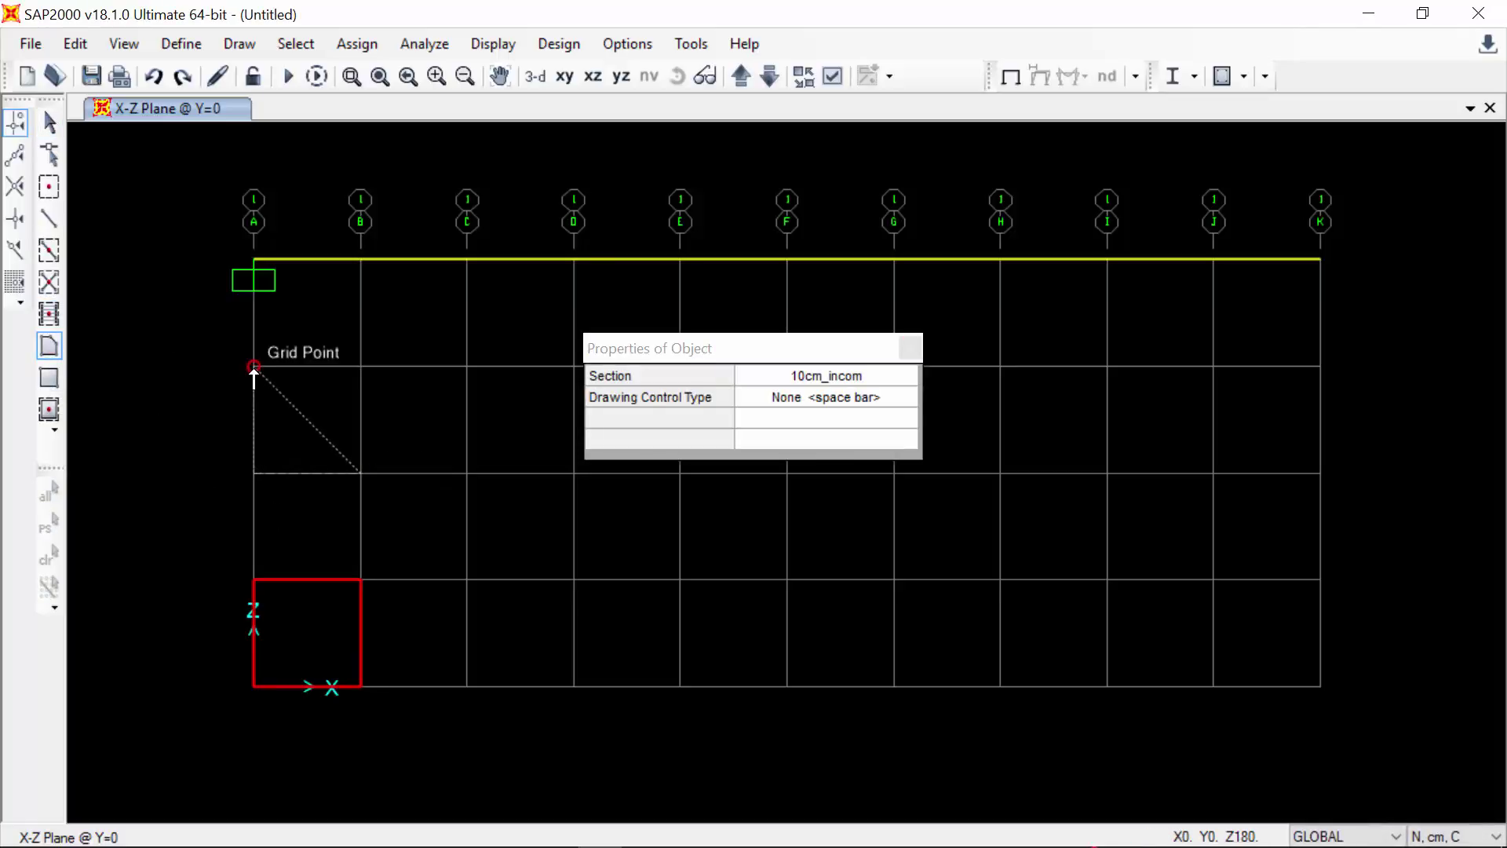
pyautogui.press('Escape')
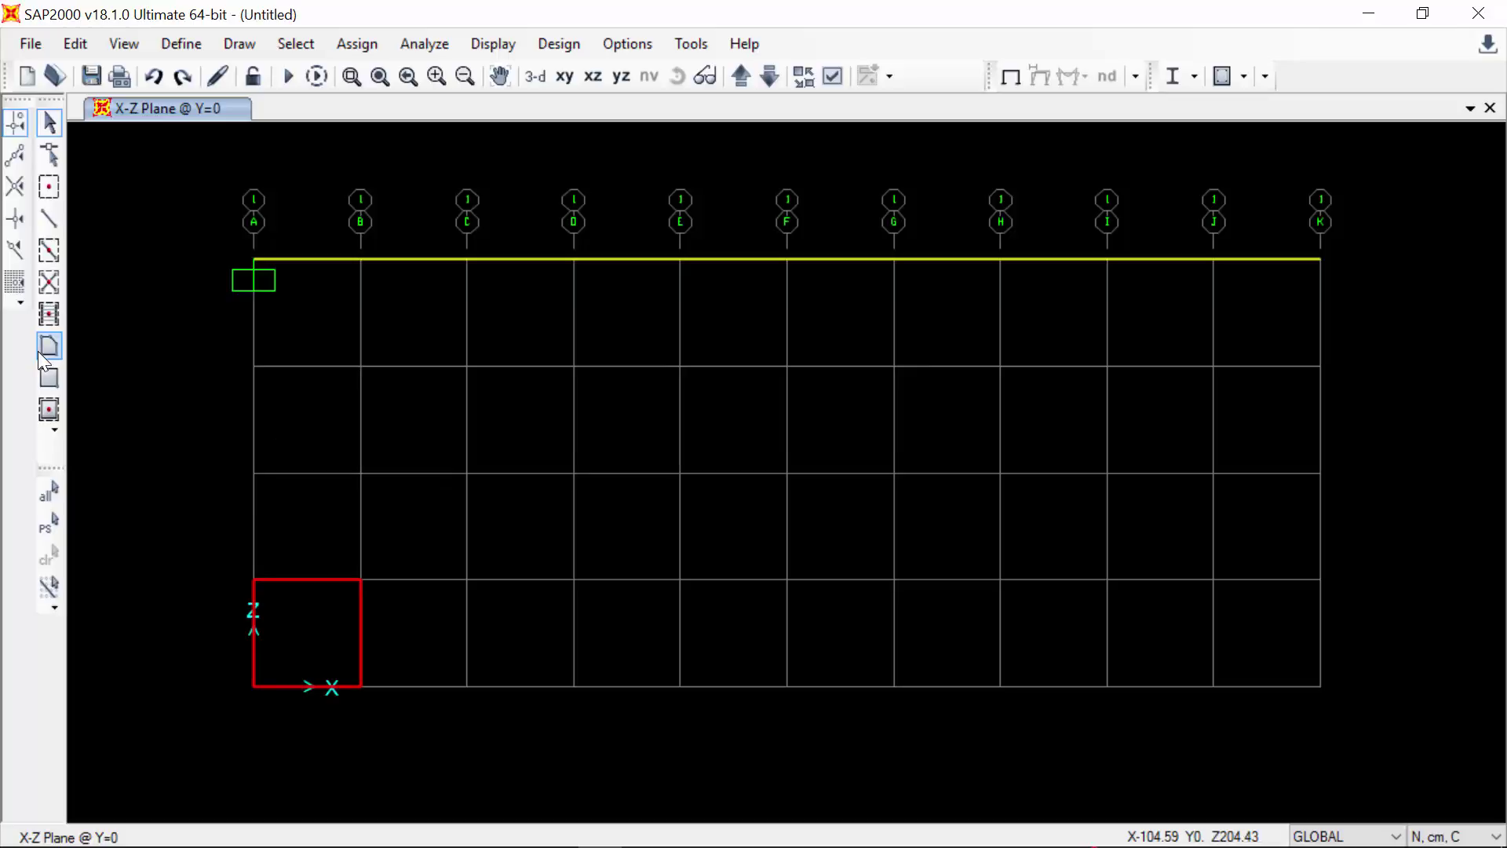
# - Draw two triangular 10cm_incom areas filling the cell between grids A and B from Z=120 to Z=180, split along its diagonal
pyautogui.click(47, 349)
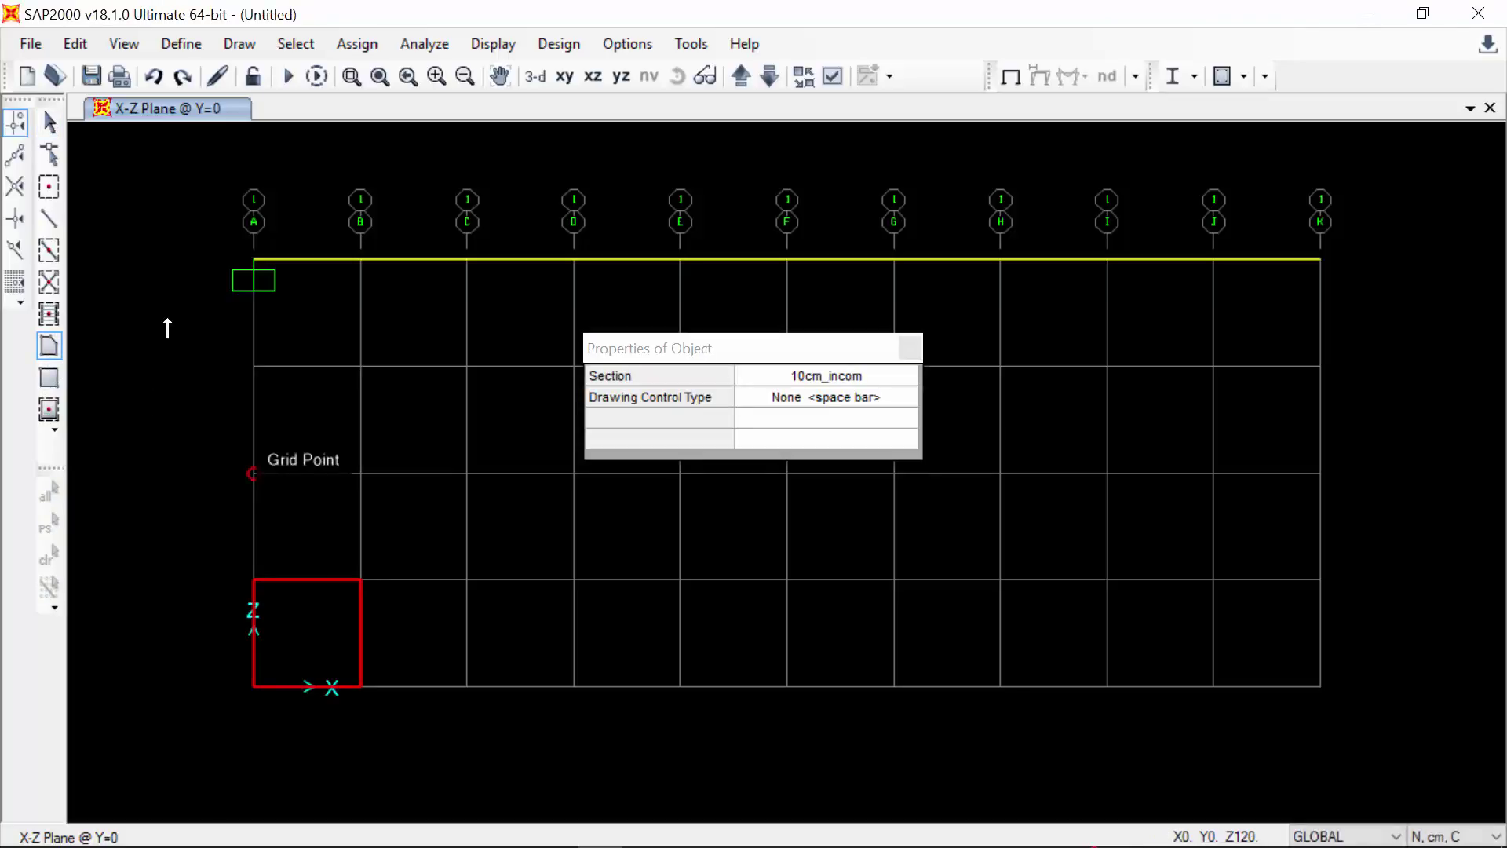
pyautogui.click(253, 474)
pyautogui.click(360, 473)
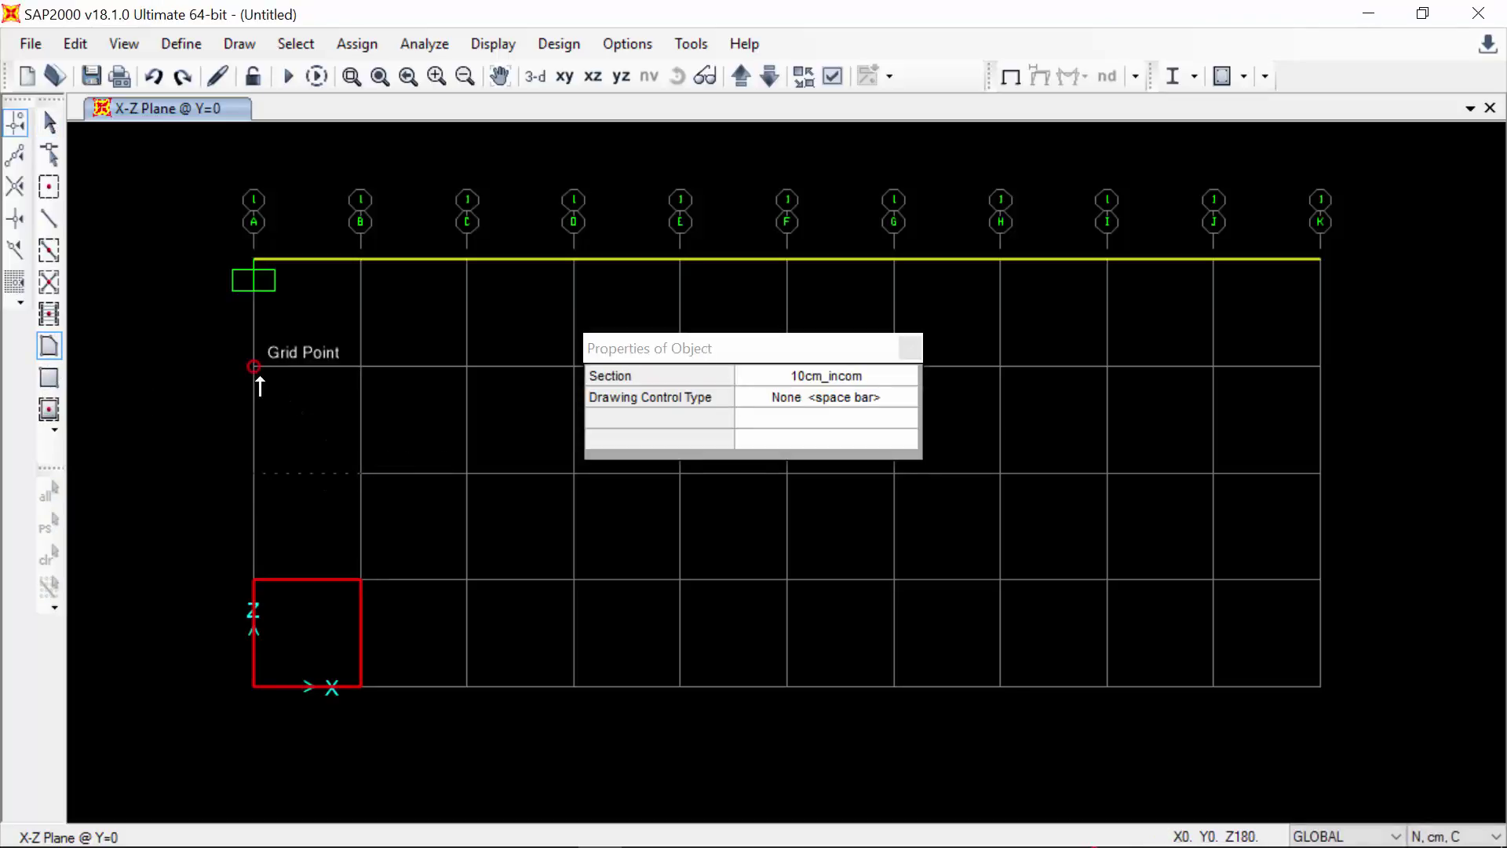
pyautogui.click(361, 367)
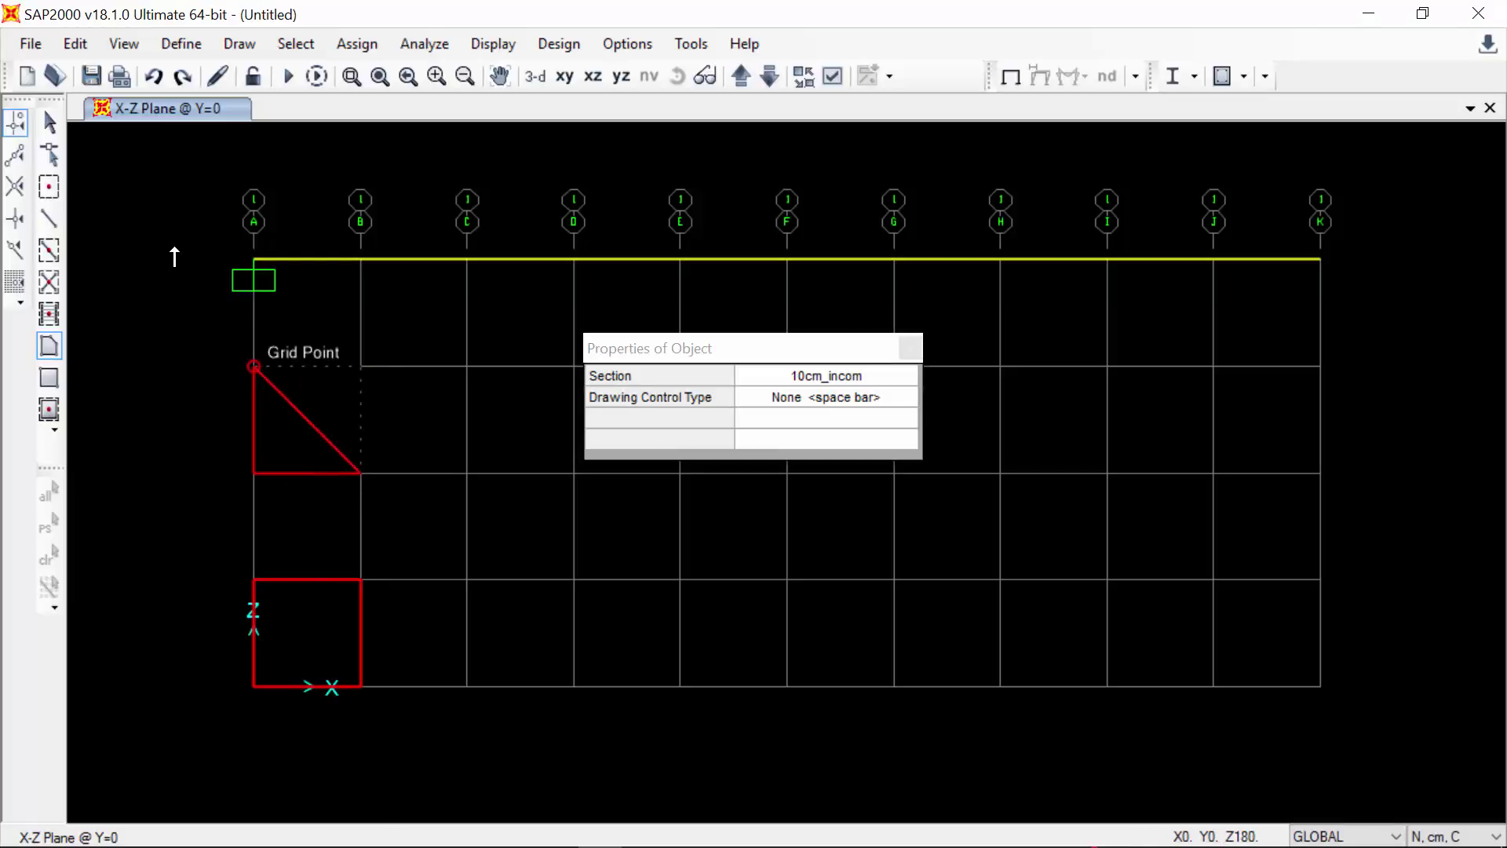
pyautogui.press('Escape')
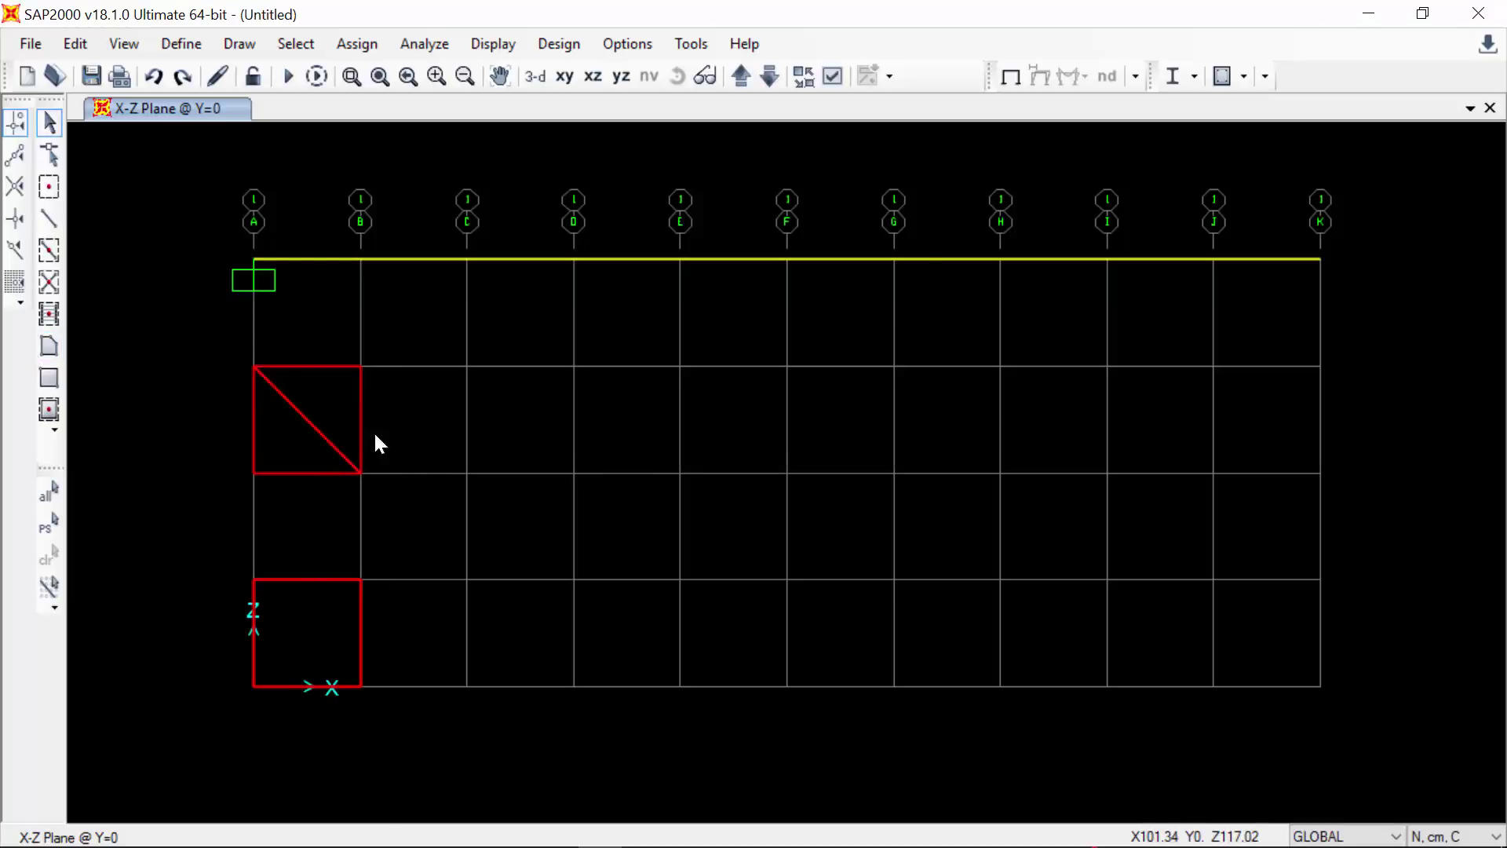
# - Replicate the square and the two triangular areas linearly 9 times at a dx of 60 cm
pyautogui.moveTo(225, 335); pyautogui.dragTo(416, 701)
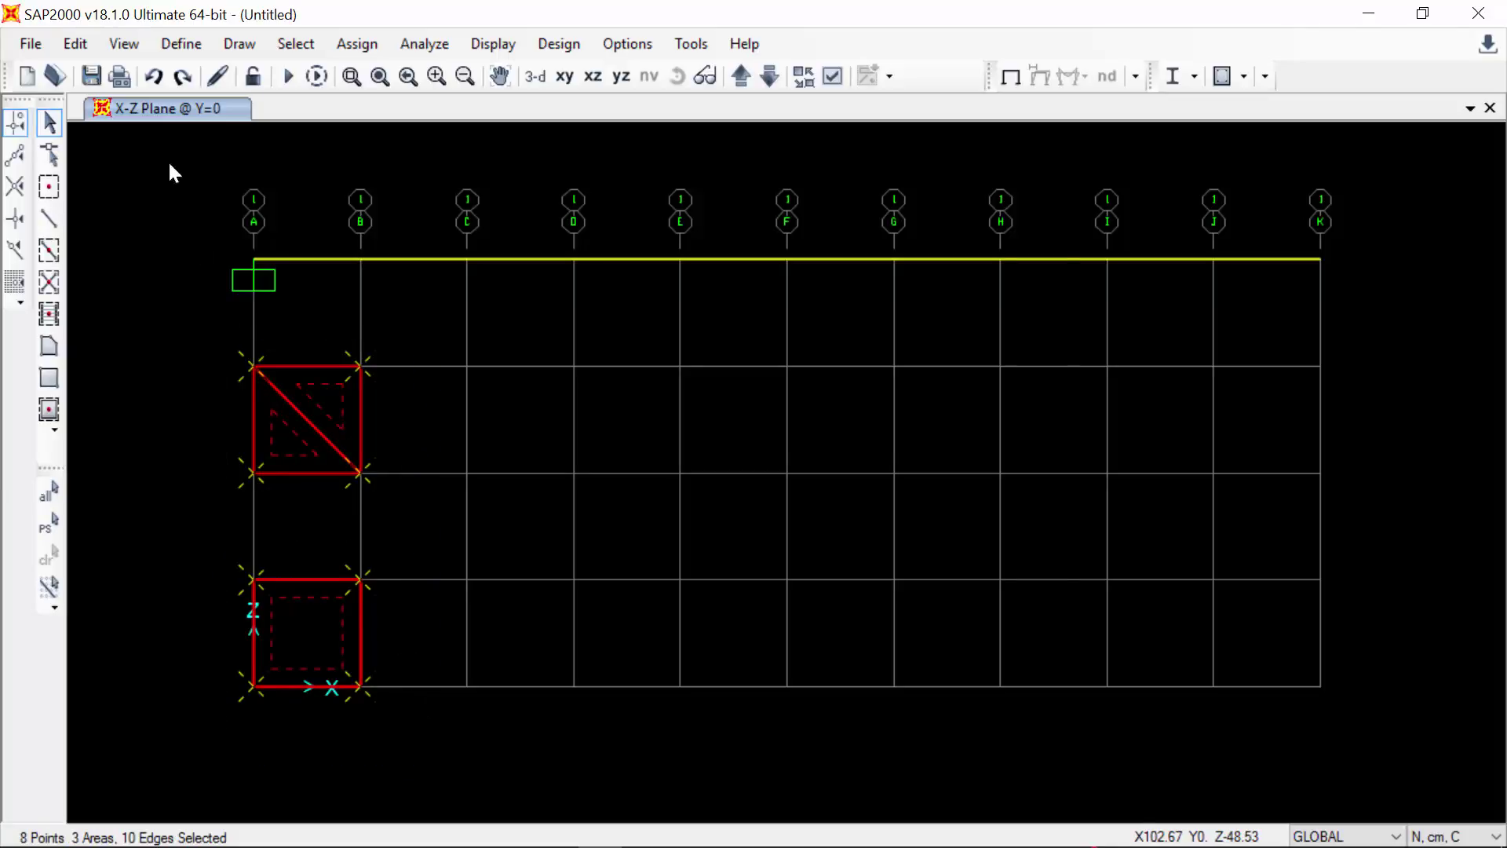
pyautogui.click(75, 43)
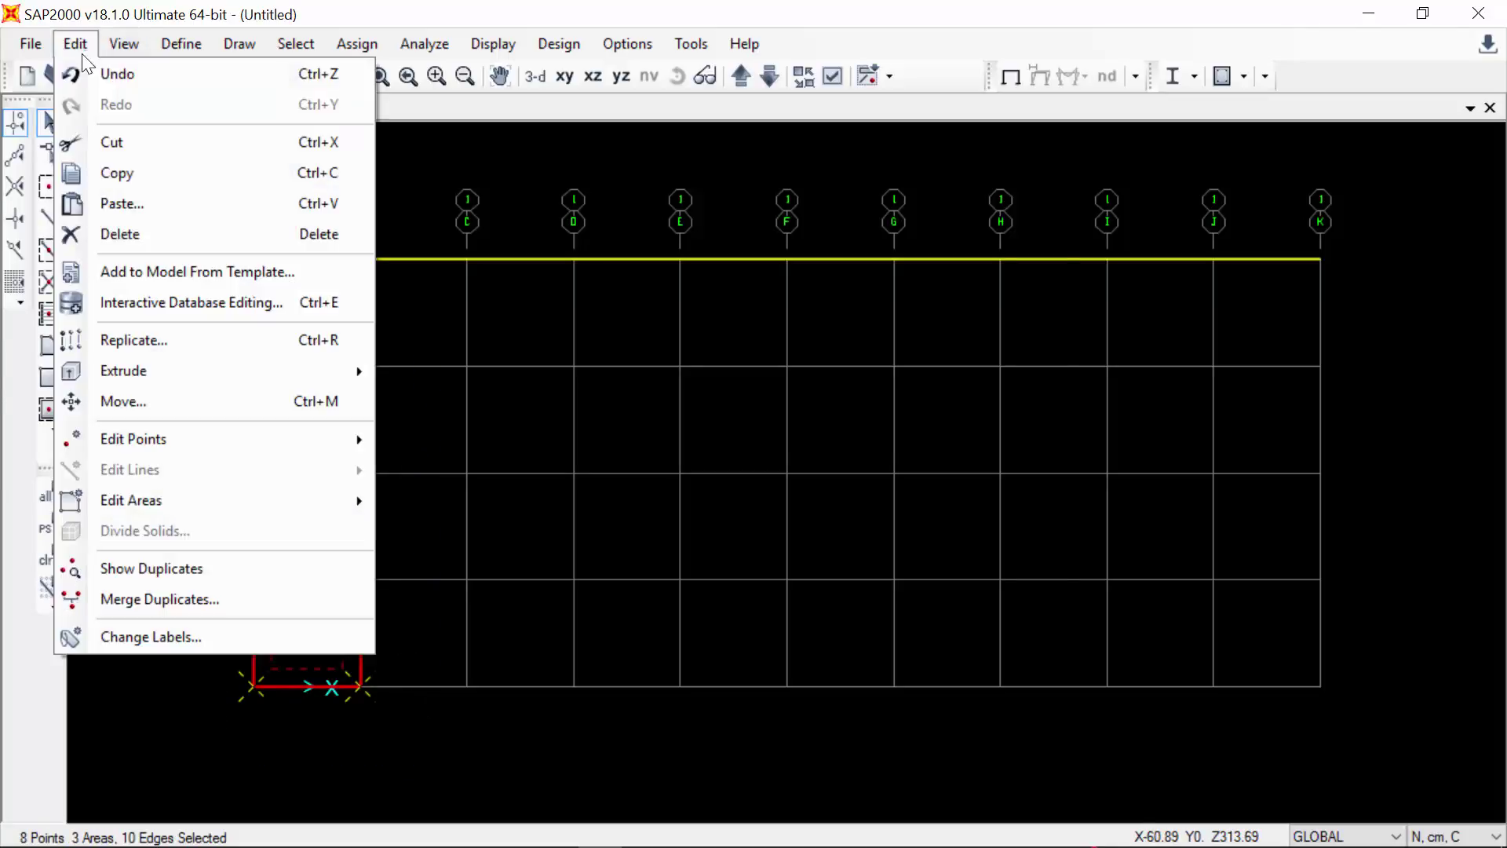
pyautogui.click(133, 341)
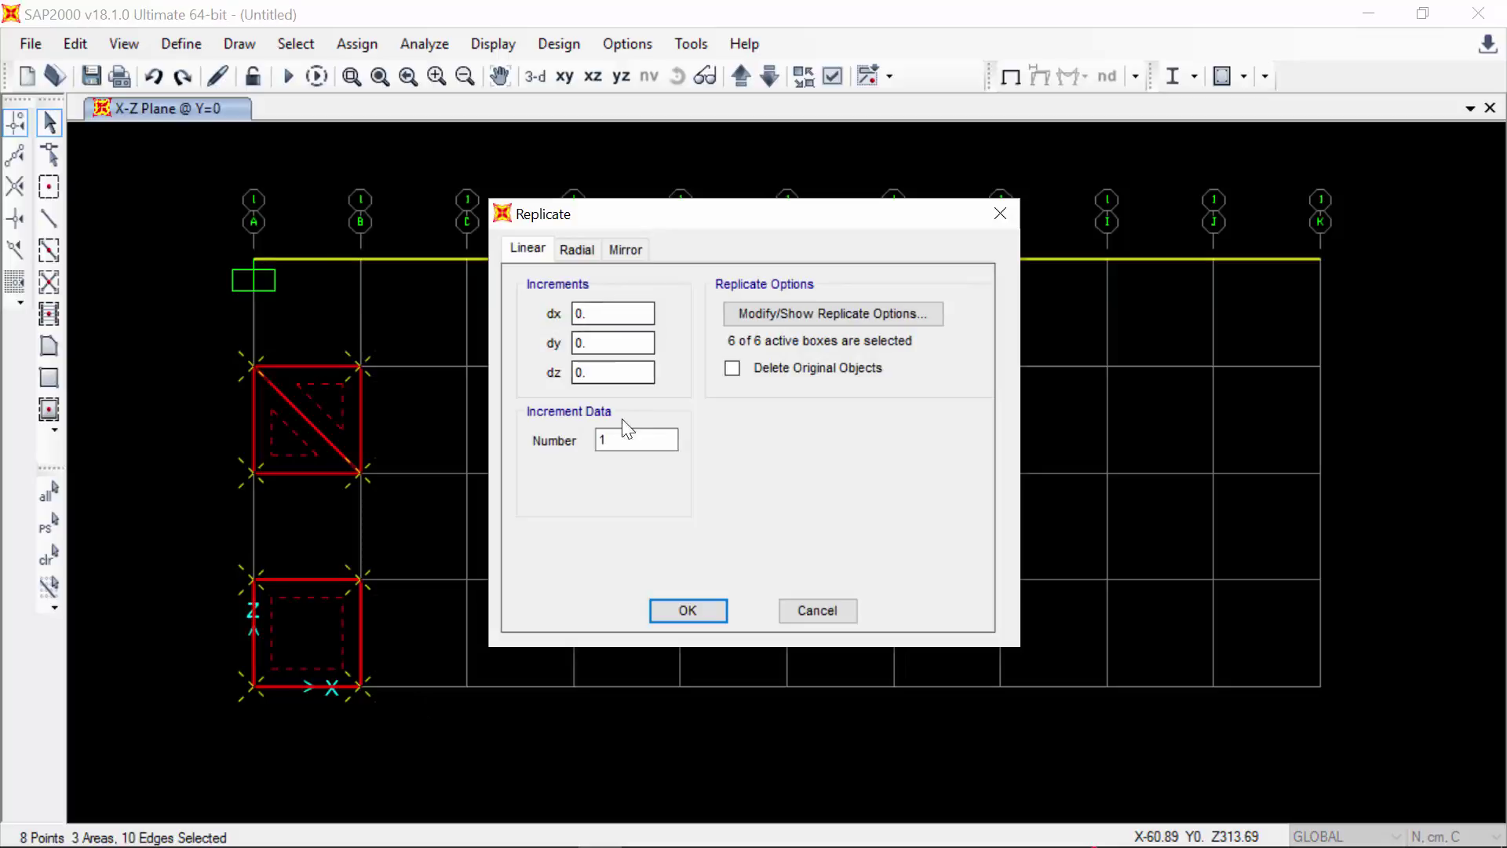
pyautogui.moveTo(633, 440); pyautogui.dragTo(584, 442)
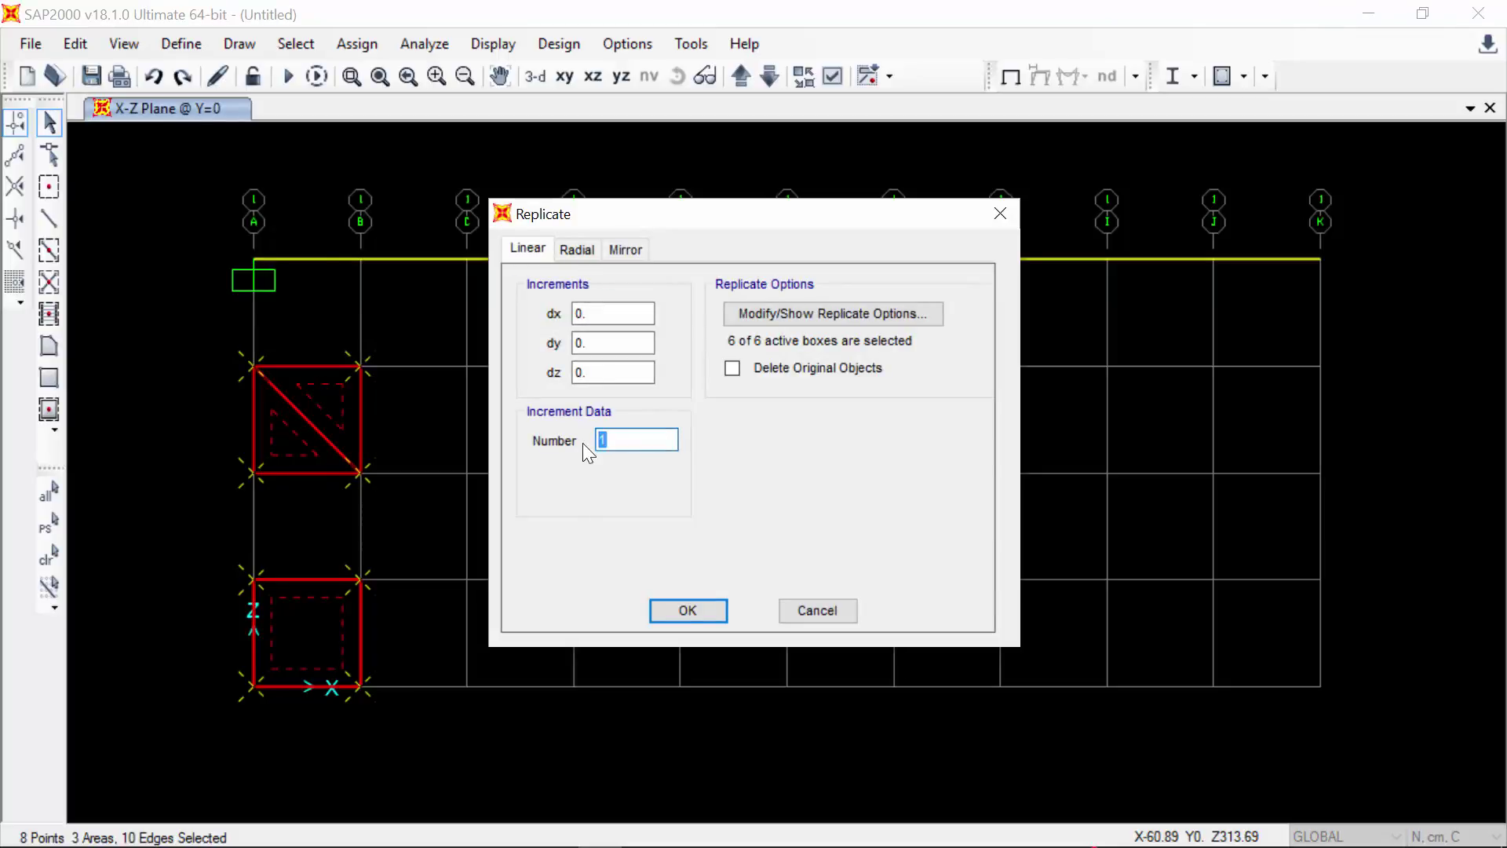
pyautogui.write('9')
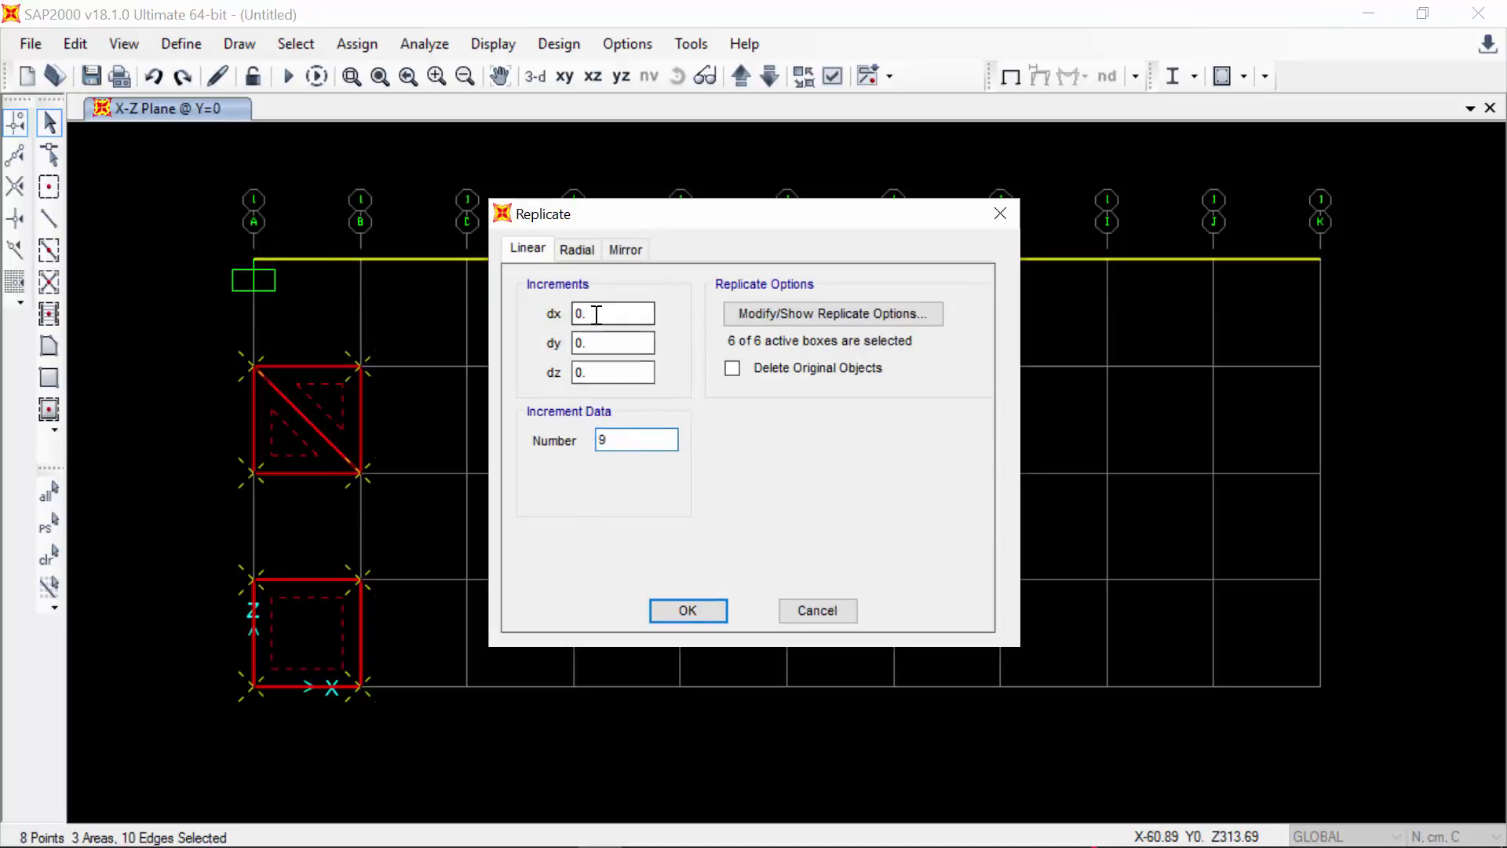
pyautogui.moveTo(585, 313); pyautogui.dragTo(572, 314)
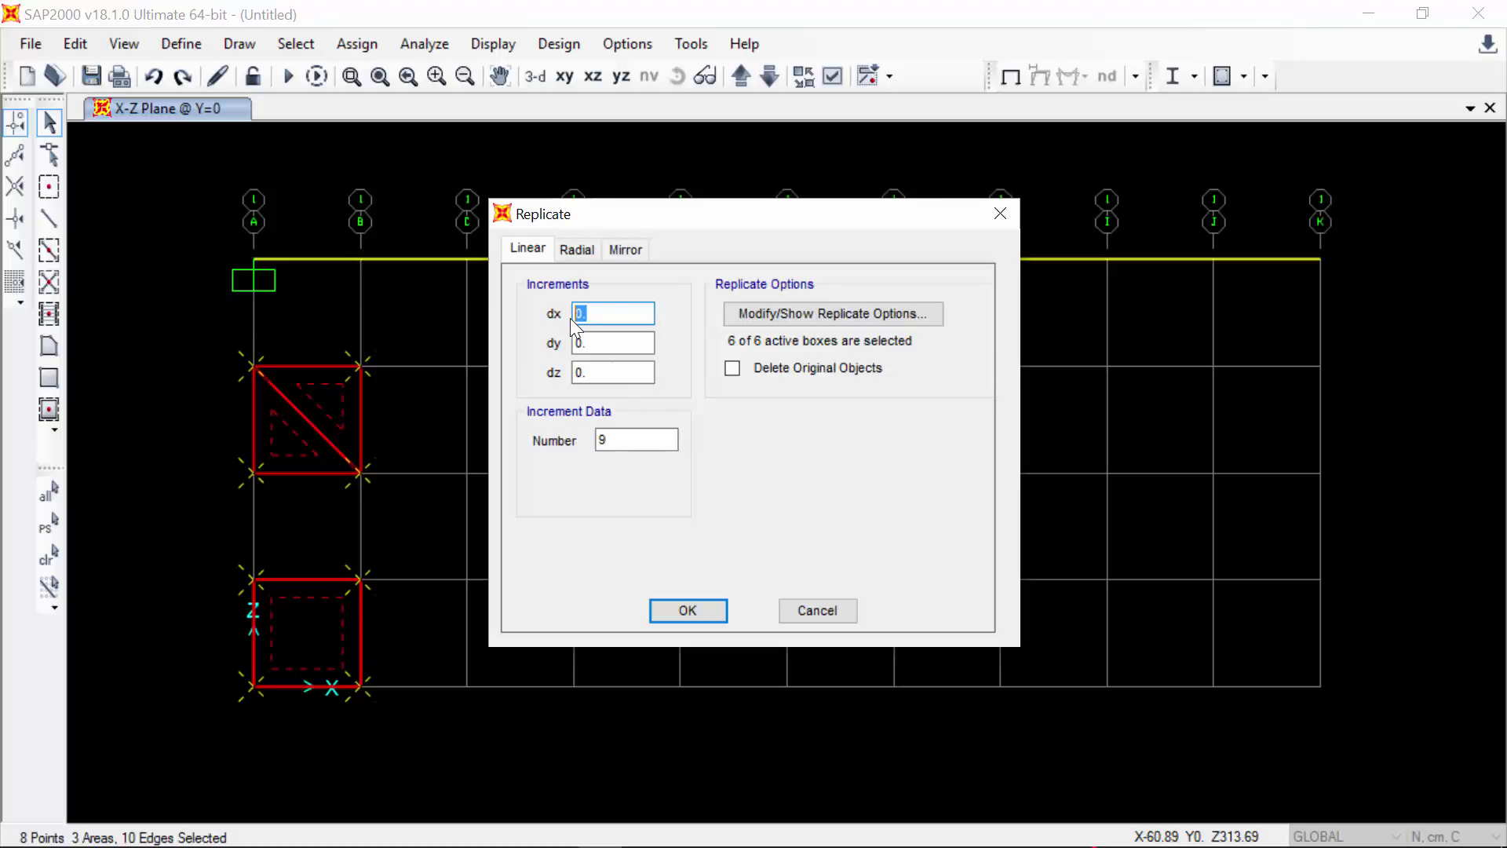
pyautogui.write('600')
pyautogui.click(667, 605)
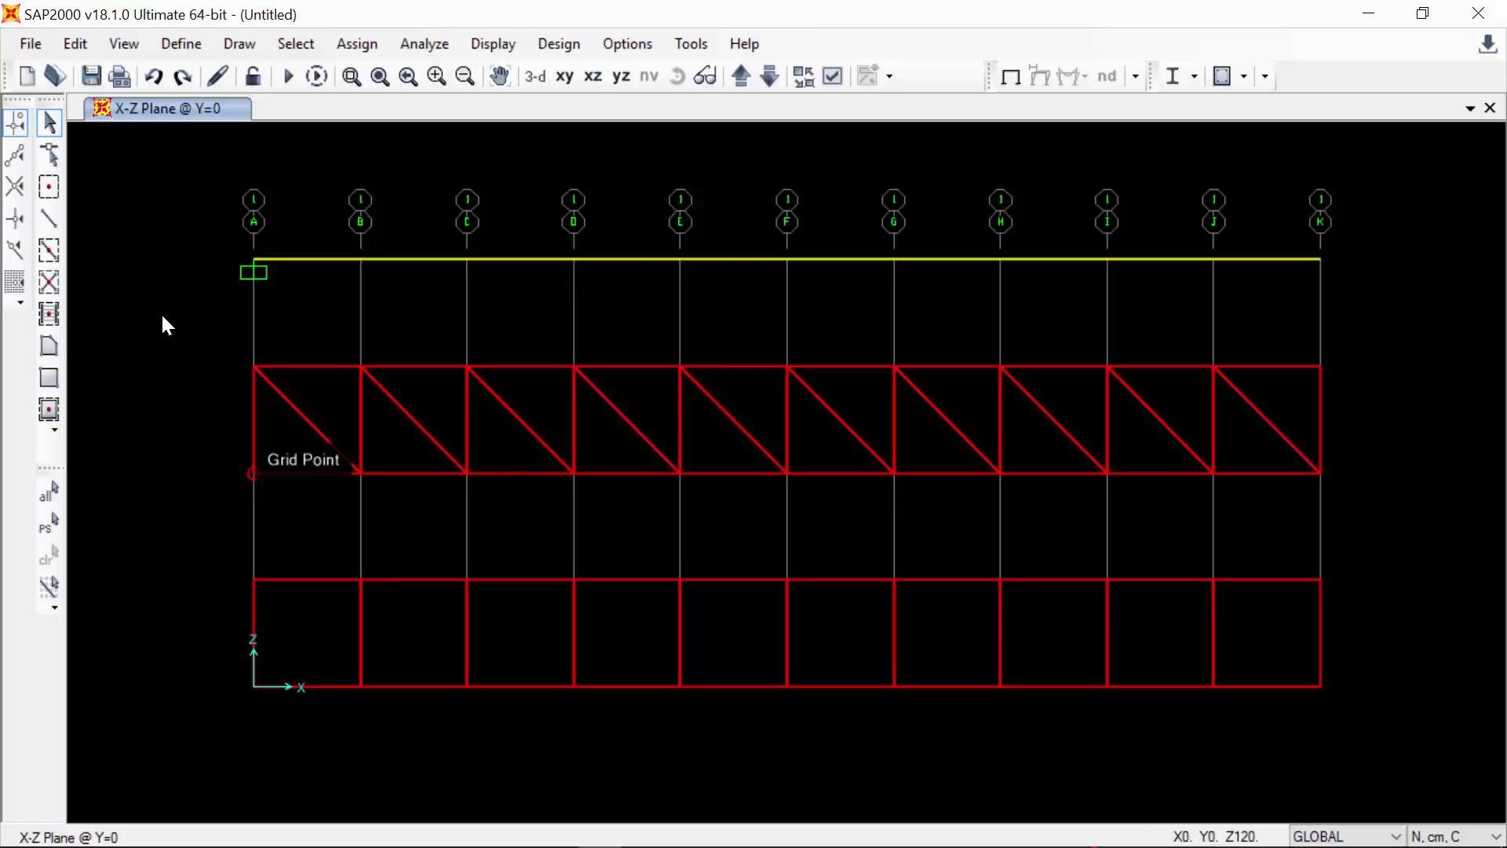
# - Assign fully fixed joint restraints to the four corner joints of the triangular and rectangular plane meshes along grid A
pyautogui.click(252, 472)
pyautogui.click(252, 367)
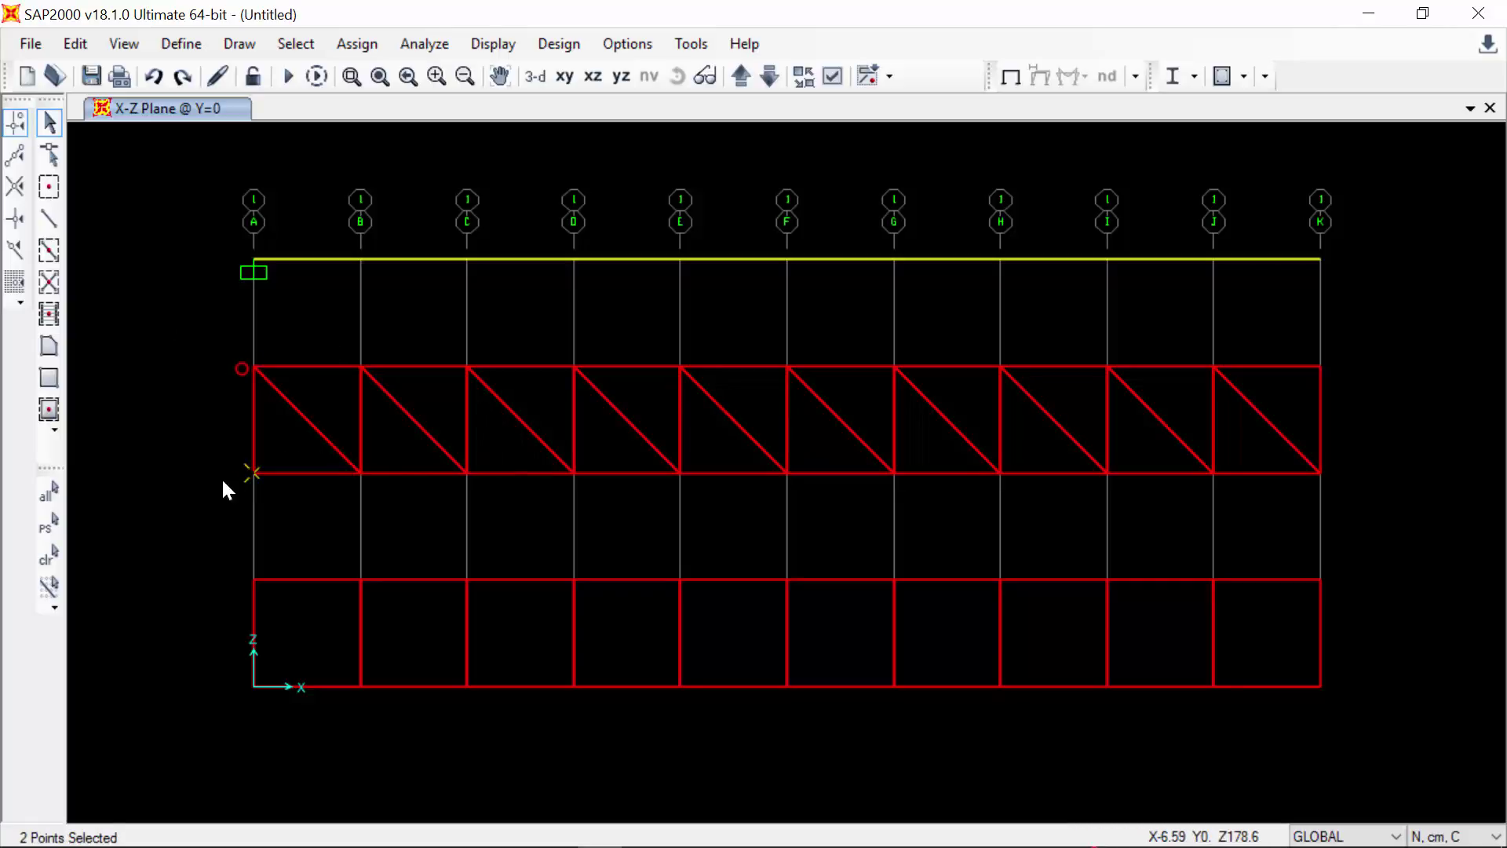
pyautogui.click(251, 580)
pyautogui.click(251, 685)
pyautogui.click(357, 43)
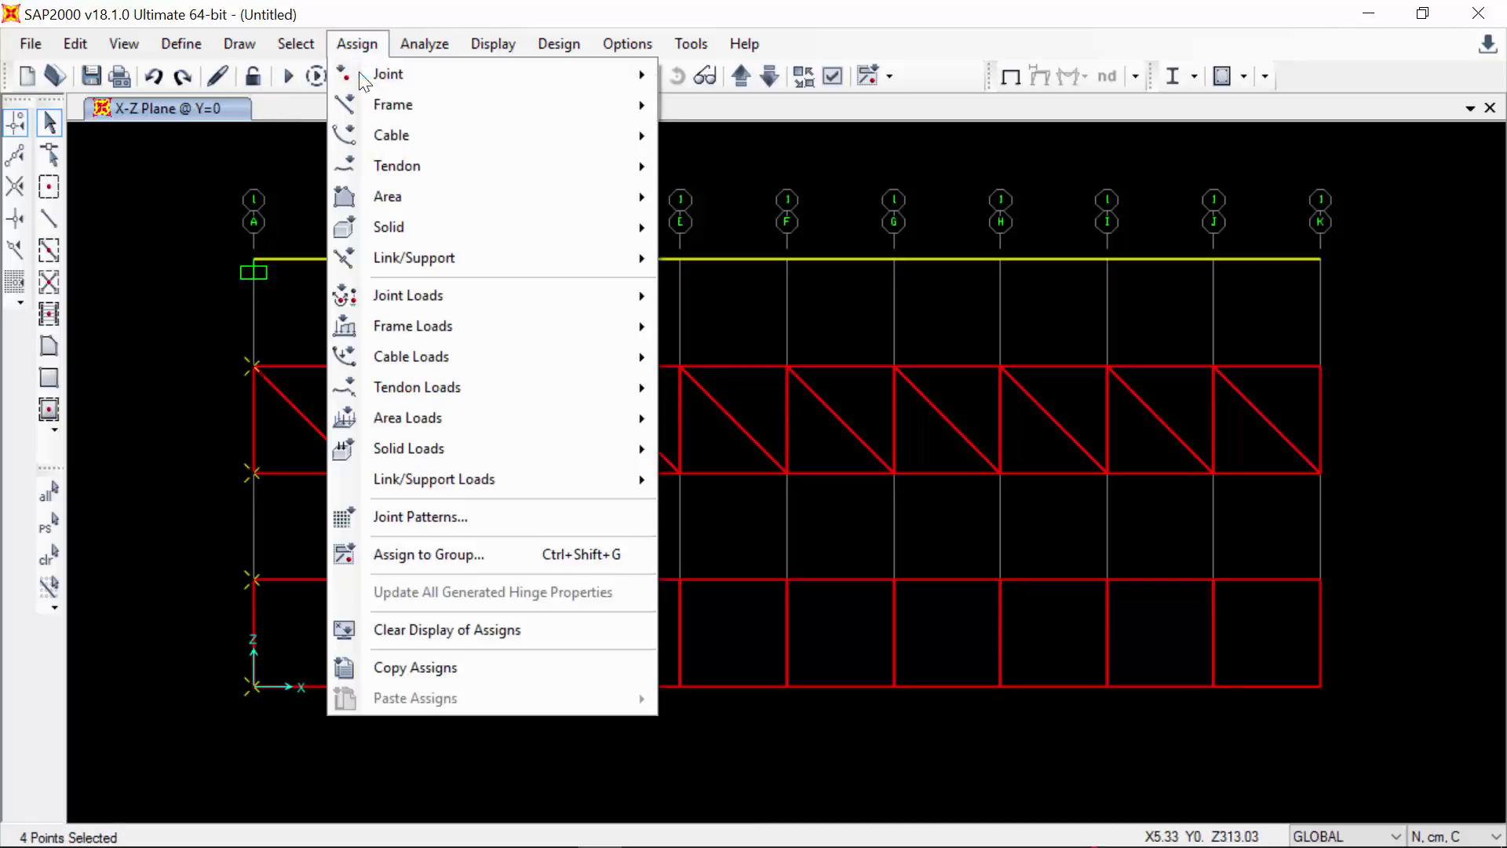
pyautogui.moveTo(549, 78)
pyautogui.click(726, 74)
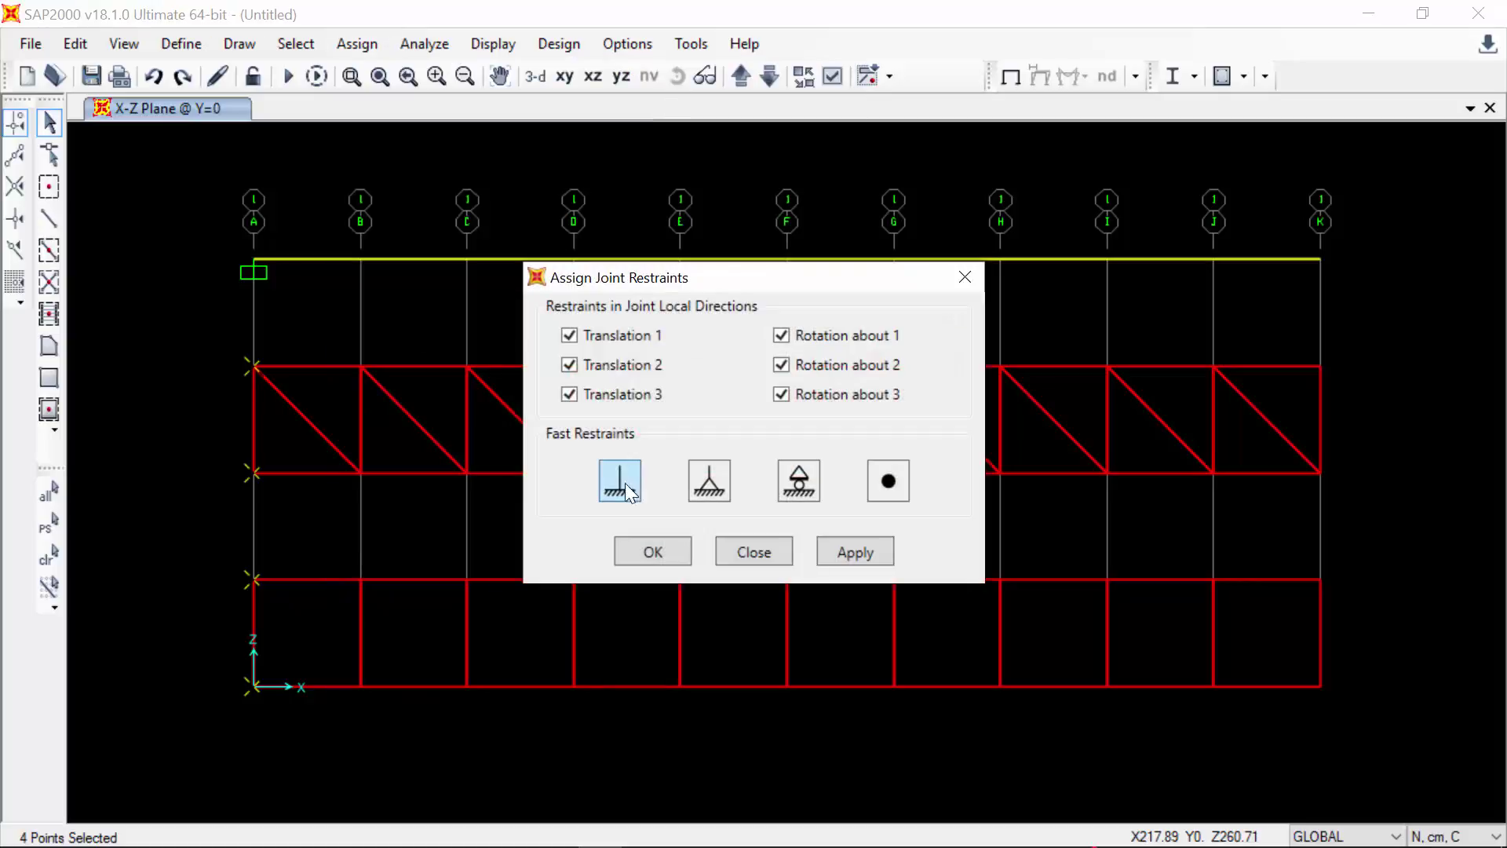
pyautogui.click(650, 552)
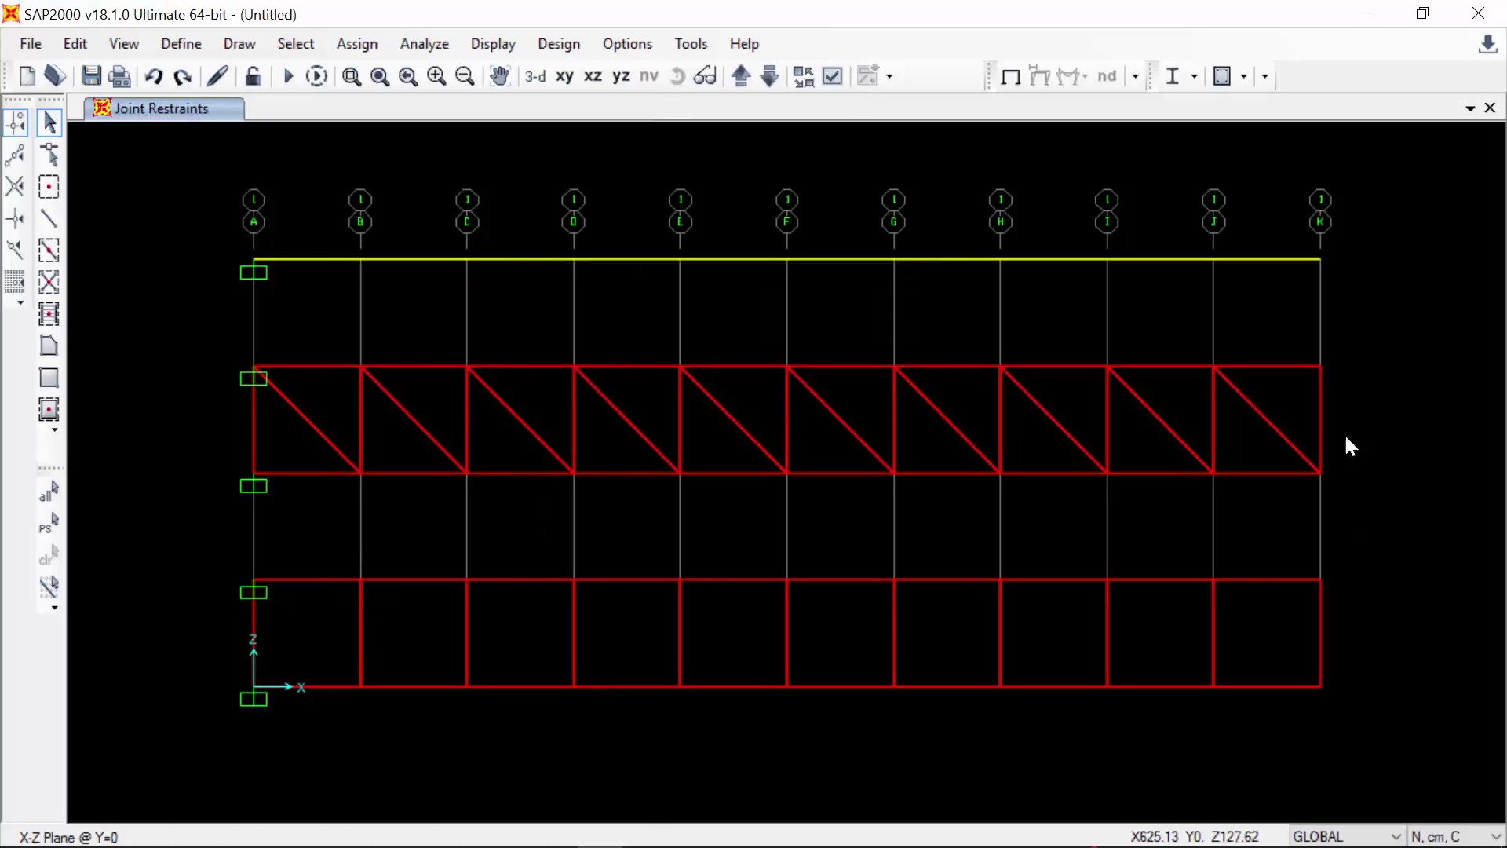
# - Apply a 1500 N Global Z joint force in the DEAD pattern to the four plane-mesh end joints along grid K, replacing existing loads
pyautogui.click(1321, 368)
pyautogui.click(1320, 473)
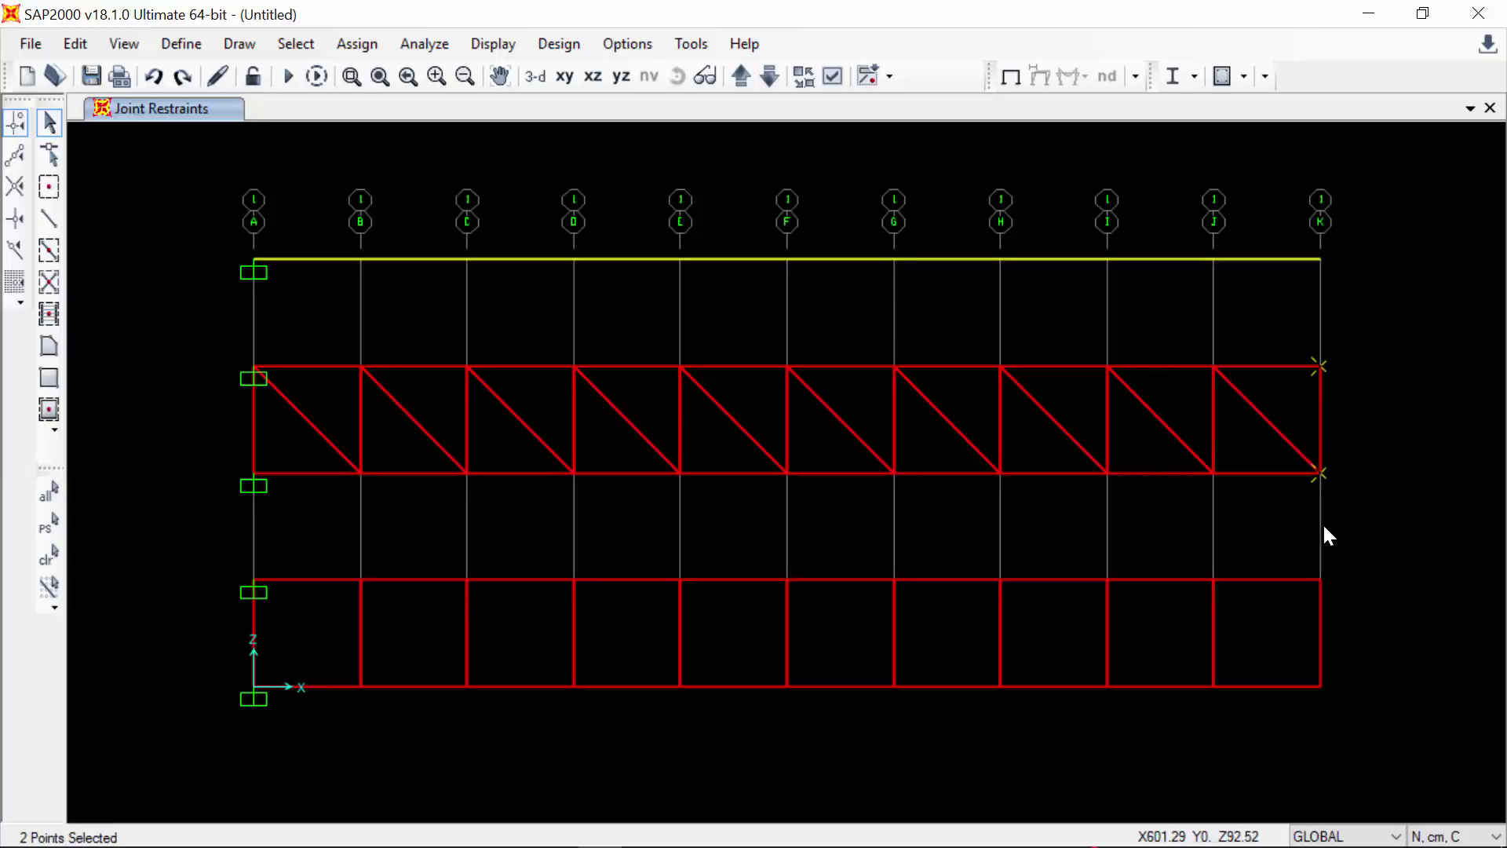
pyautogui.click(1320, 580)
pyautogui.click(1321, 687)
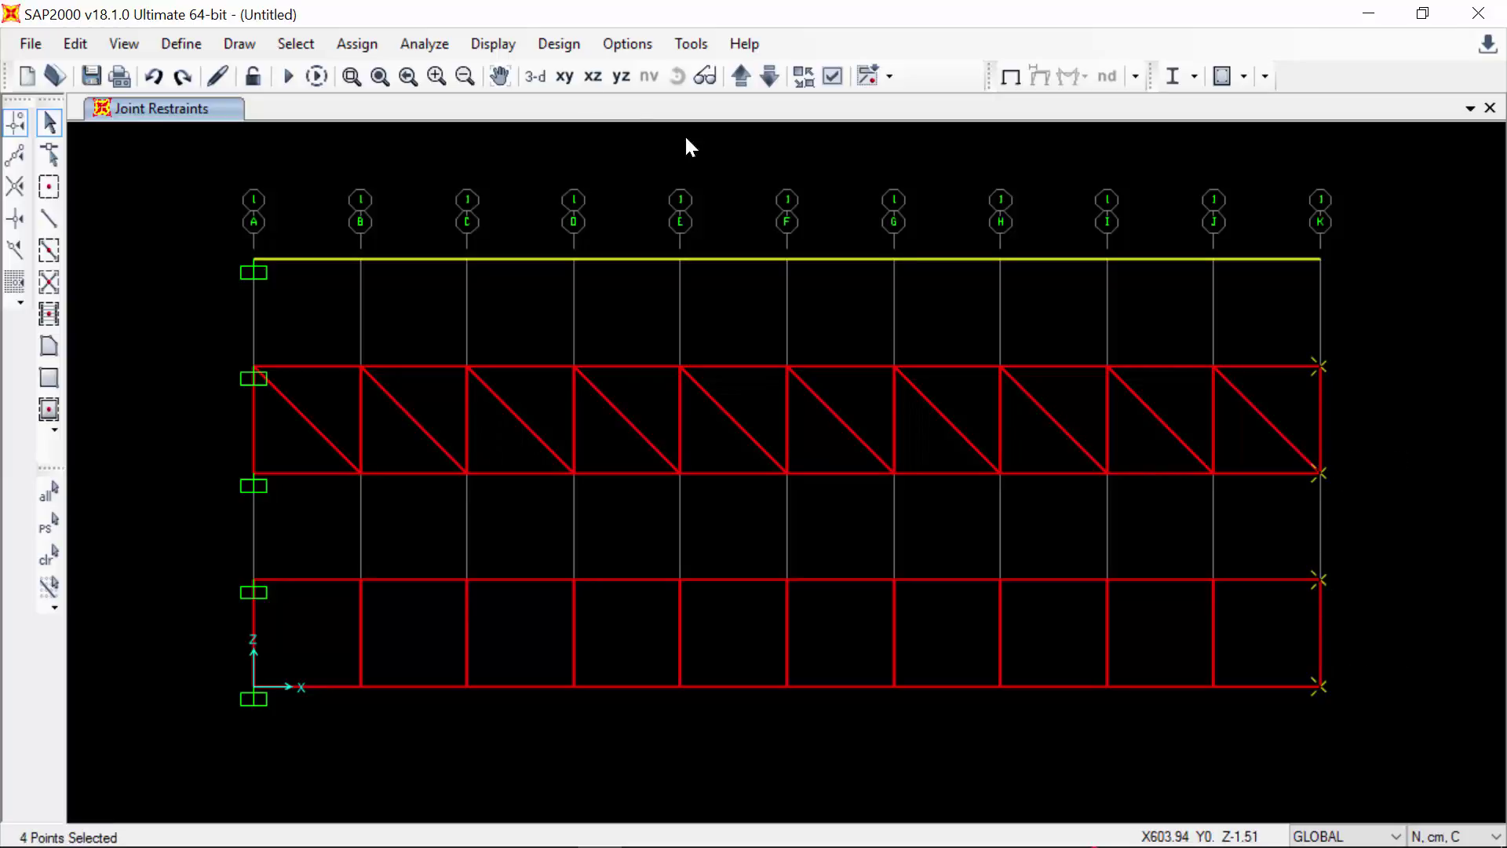
pyautogui.click(424, 44)
pyautogui.click(418, 47)
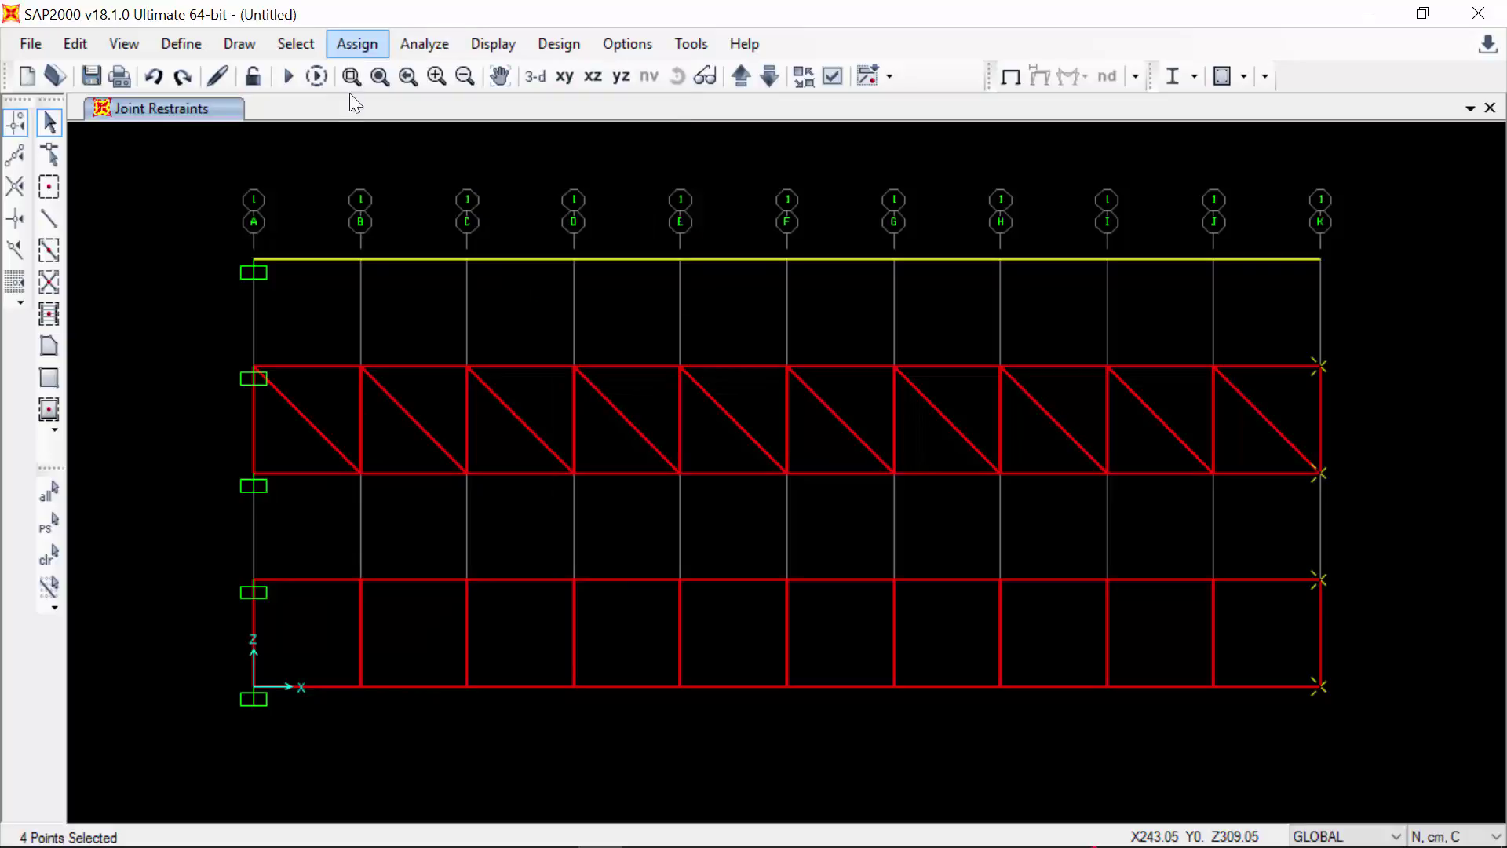
pyautogui.click(358, 44)
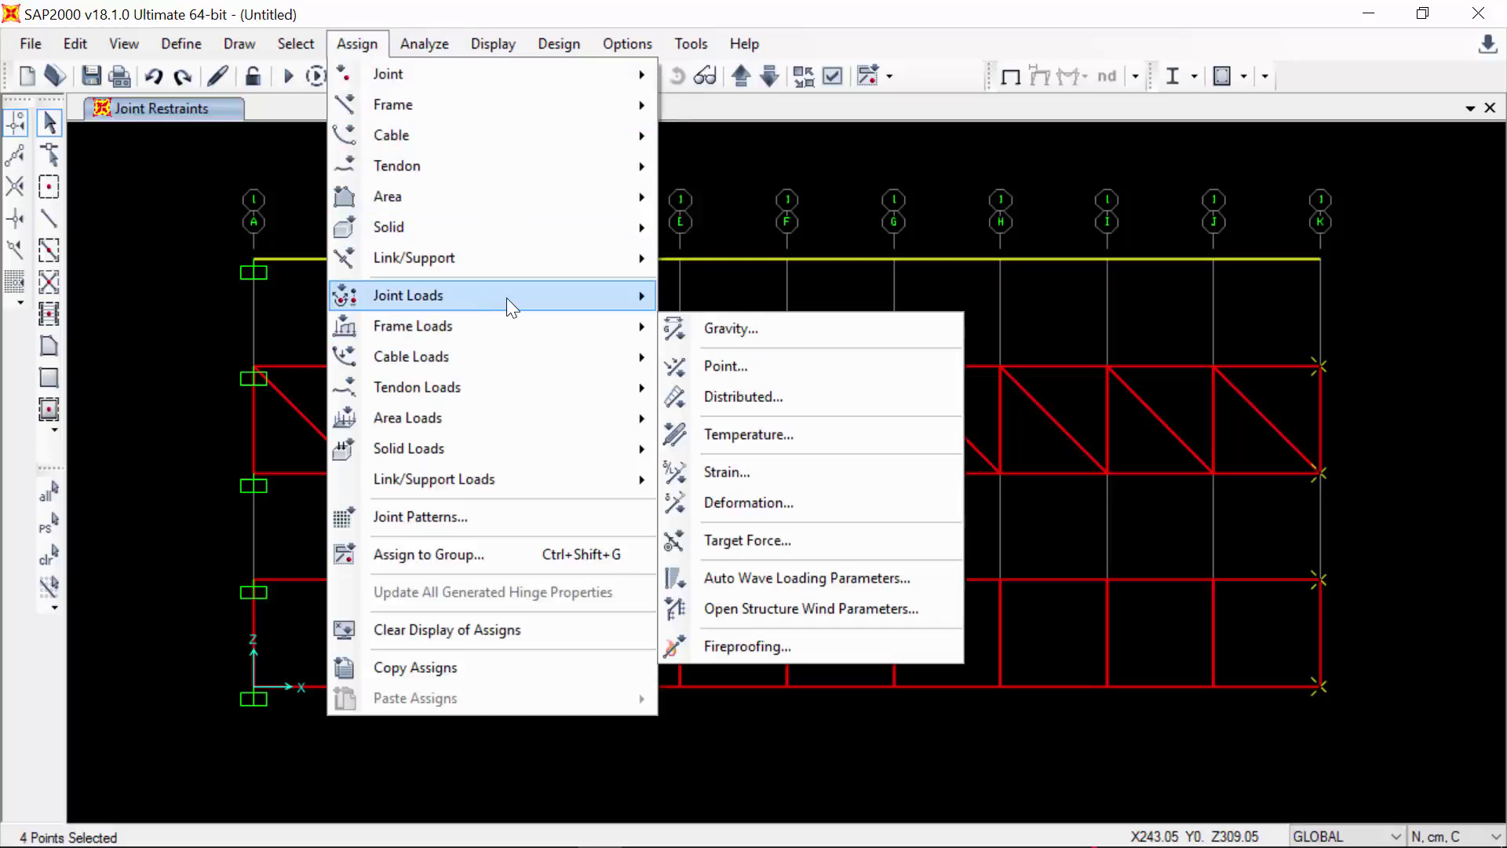
pyautogui.click(506, 298)
pyautogui.click(726, 298)
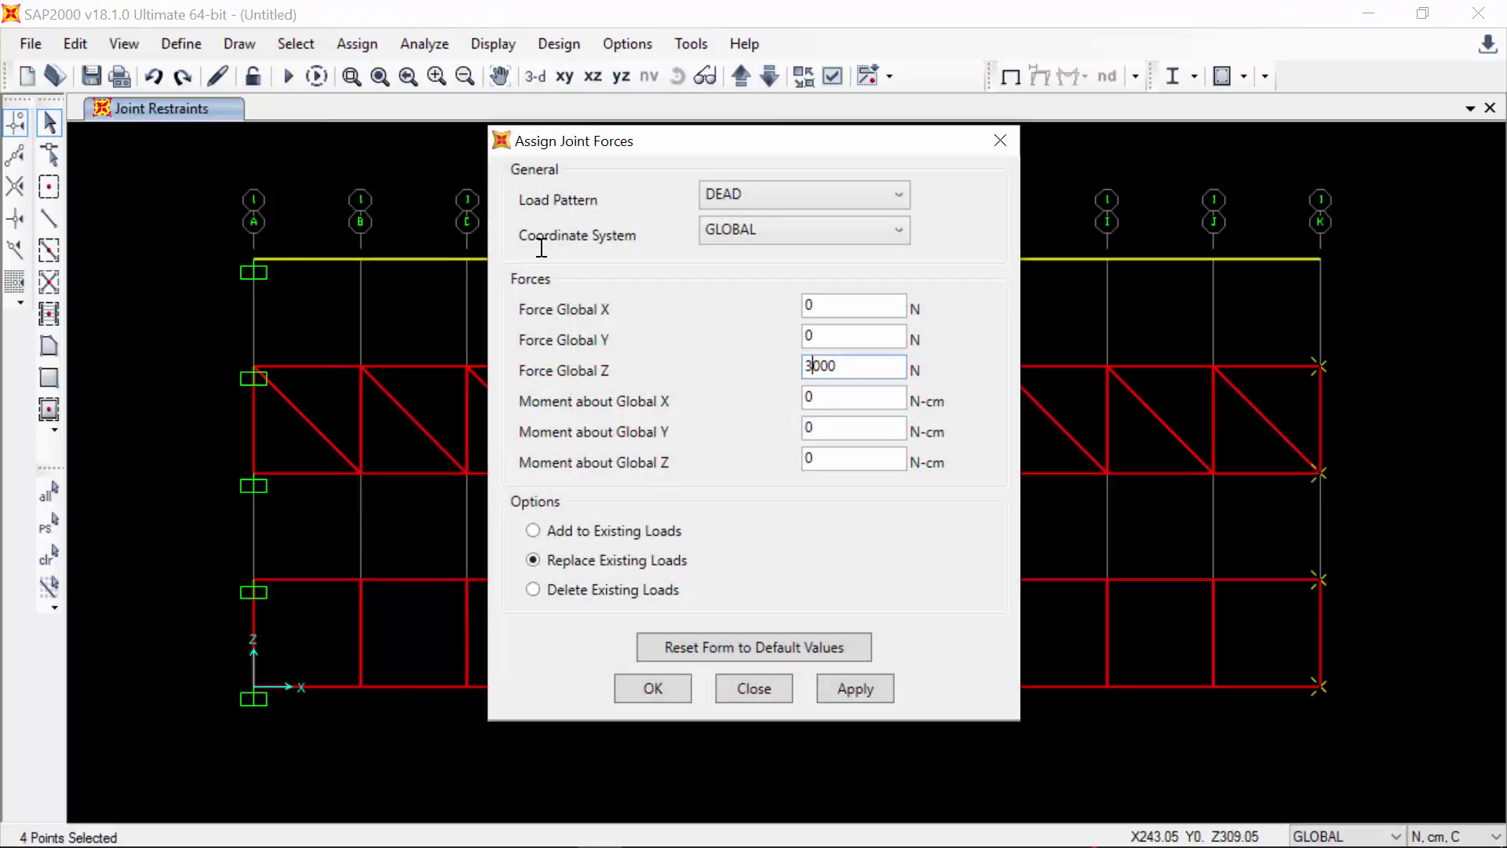
pyautogui.moveTo(818, 367); pyautogui.dragTo(798, 370)
pyautogui.write('15')
pyautogui.click(832, 697)
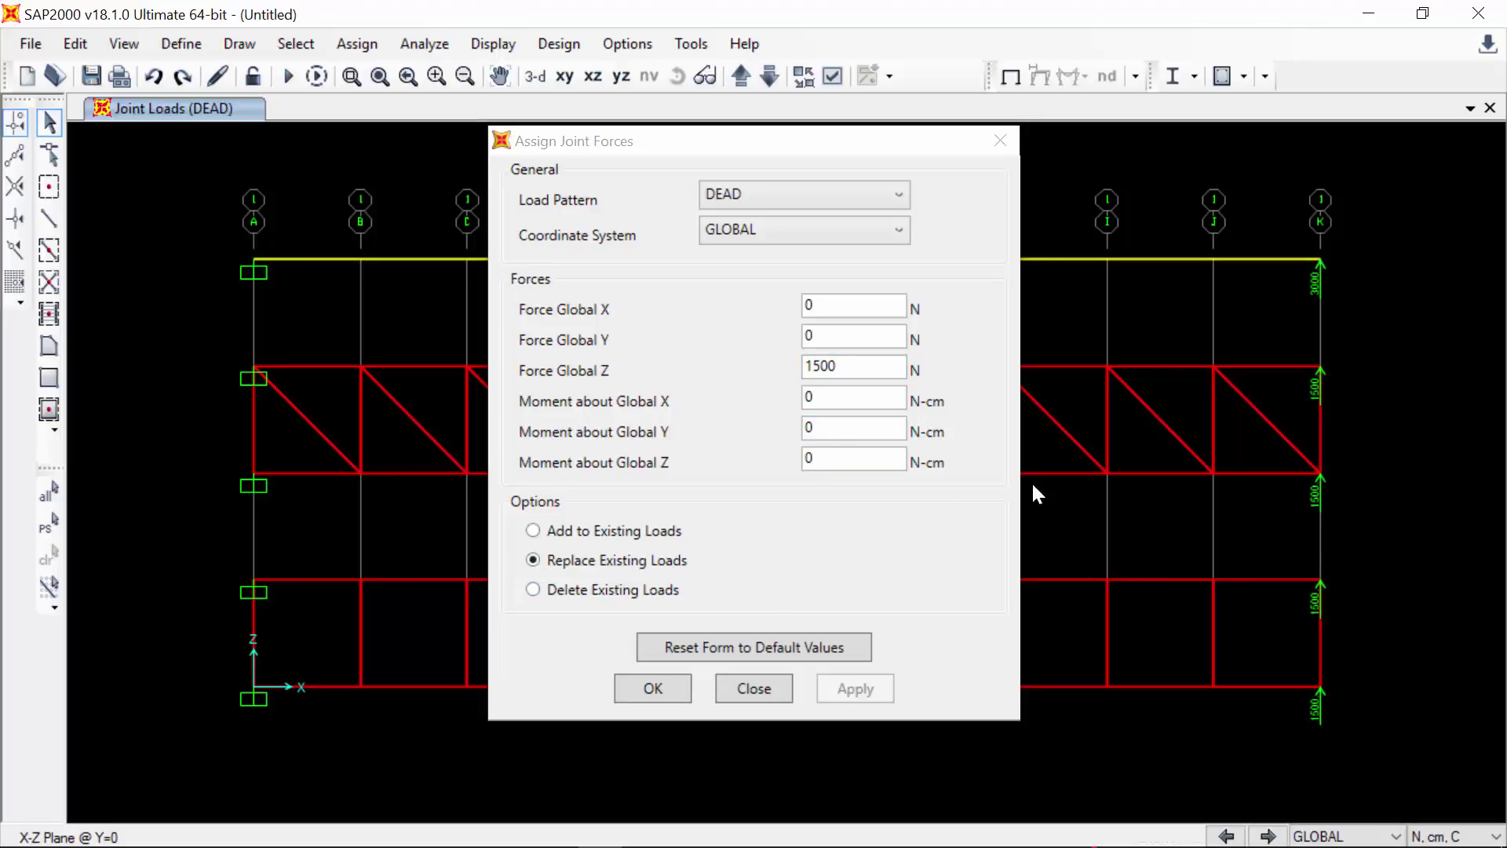
pyautogui.click(680, 694)
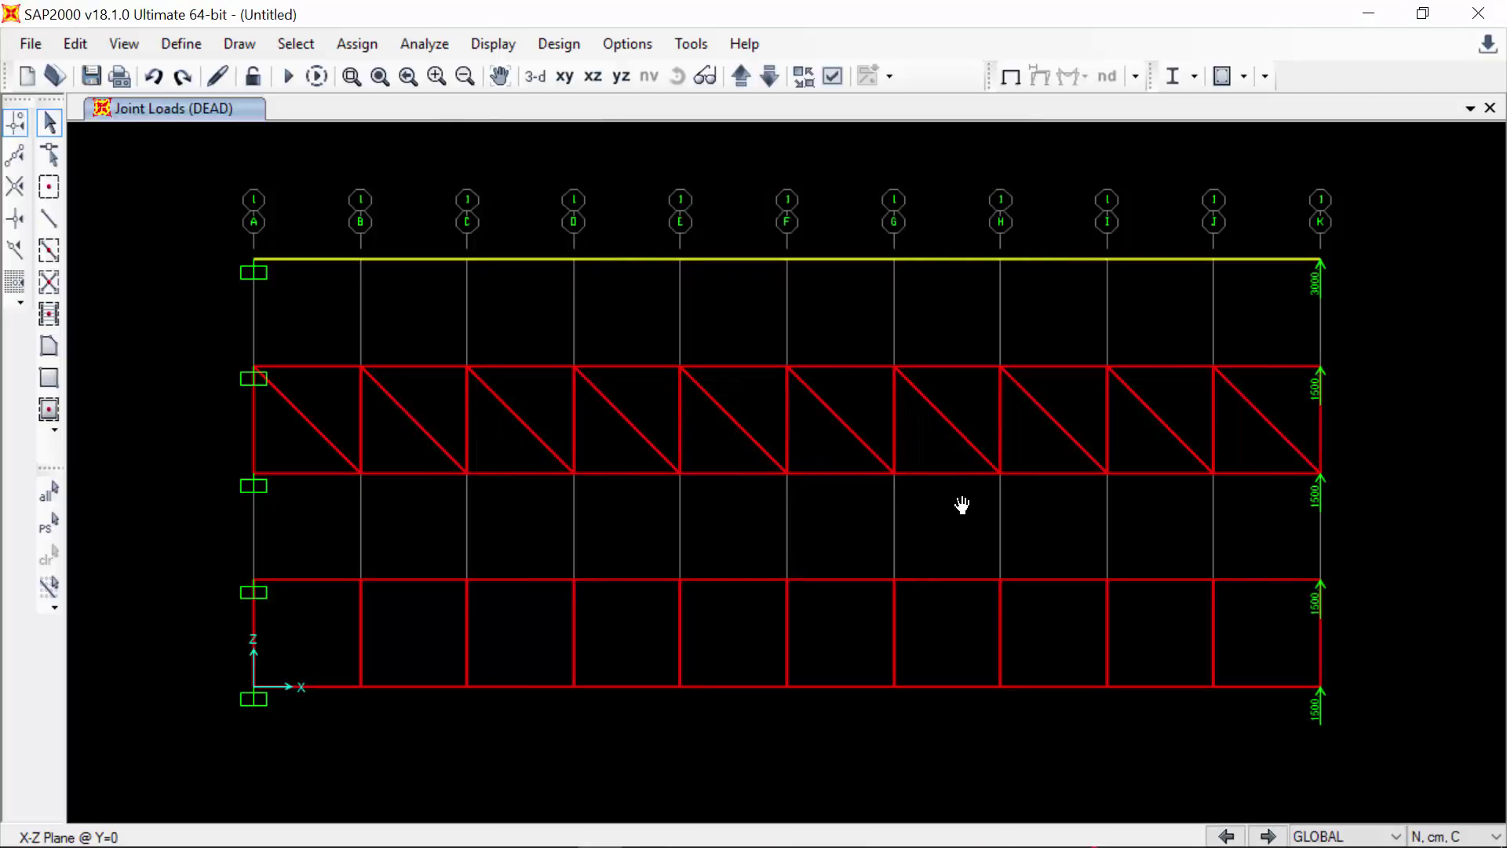
# - Replicate both plane-element cantilevers linearly once at a dx of 700 cm
pyautogui.moveTo(962, 505); pyautogui.dragTo(913, 459, button='middle')
pyautogui.scroll(-3, 948, 451)
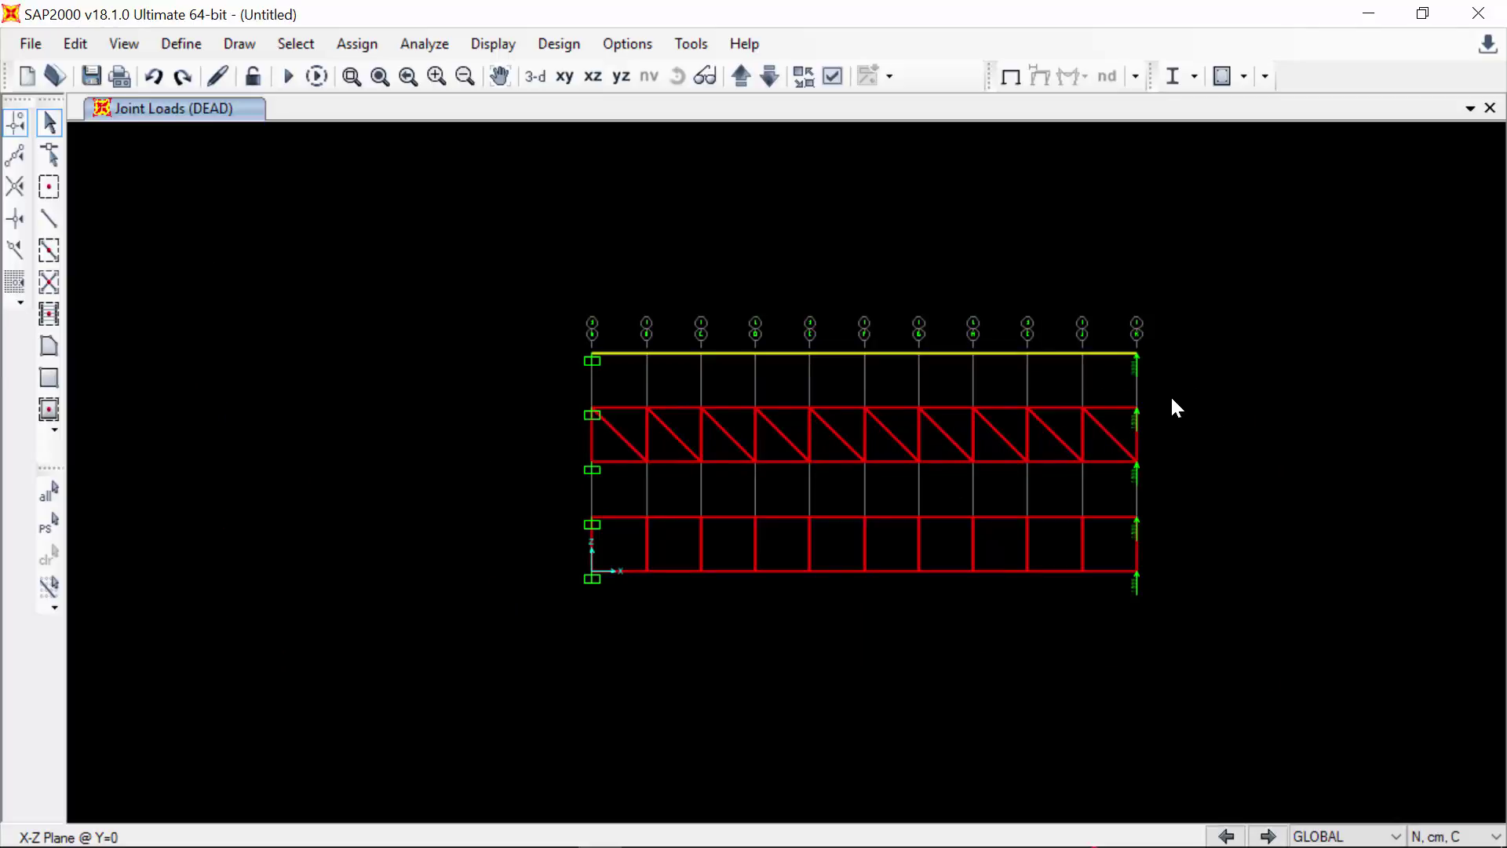
pyautogui.moveTo(1170, 394); pyautogui.dragTo(451, 537)
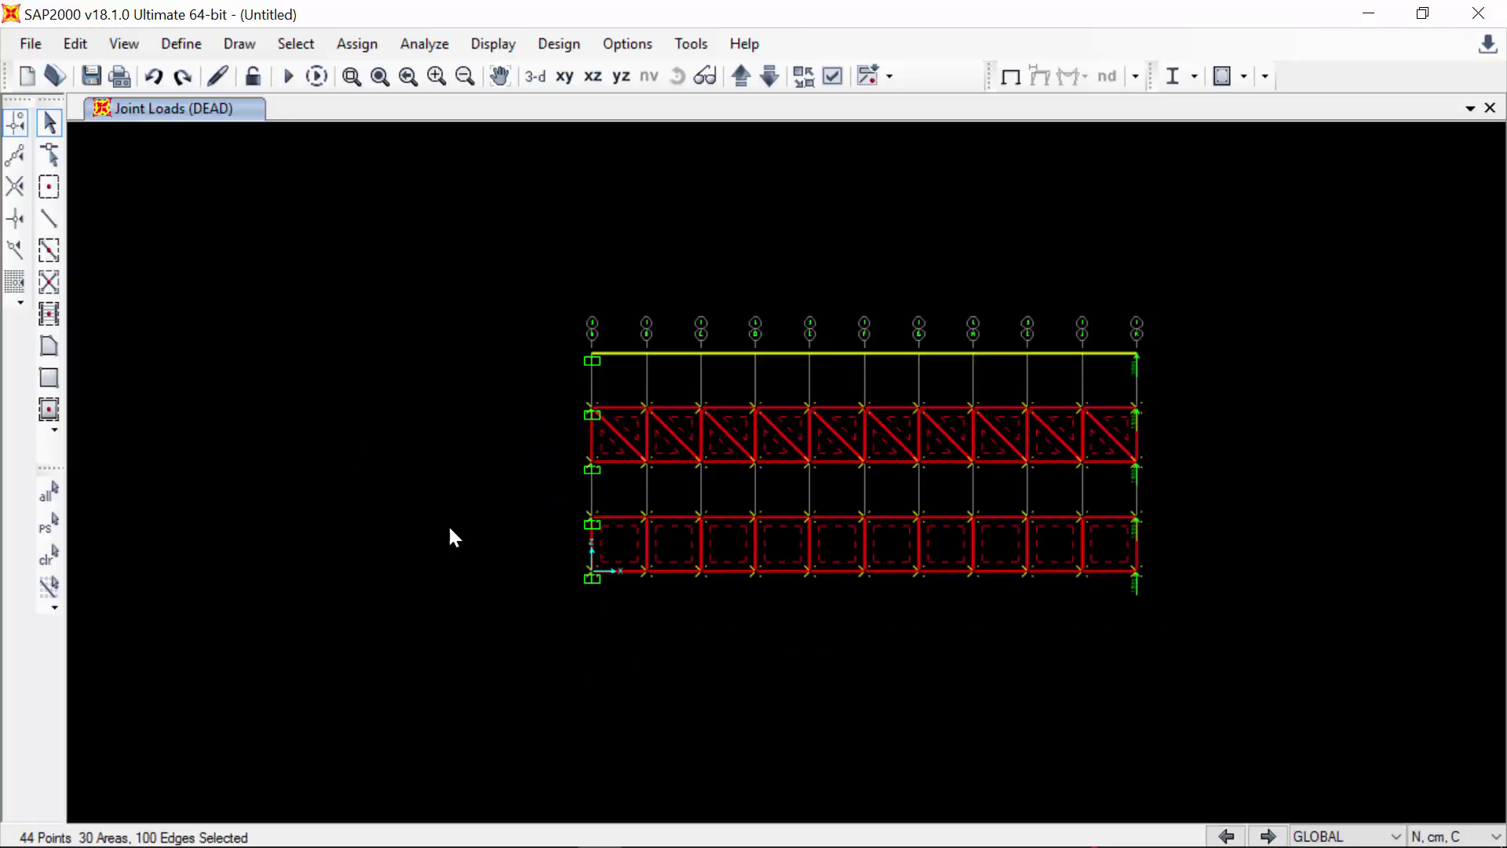
pyautogui.click(74, 43)
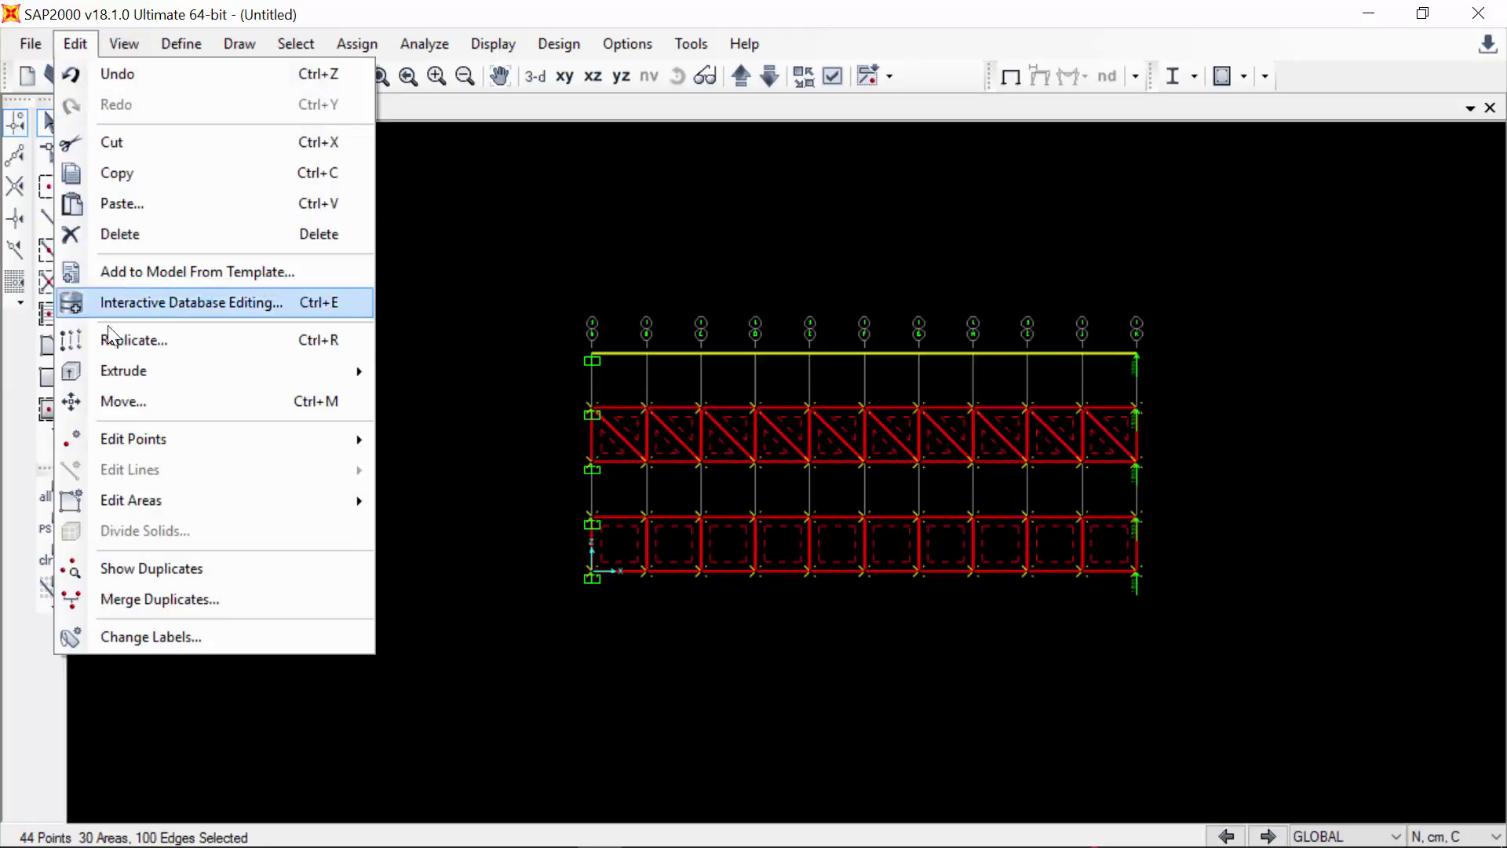
pyautogui.click(134, 340)
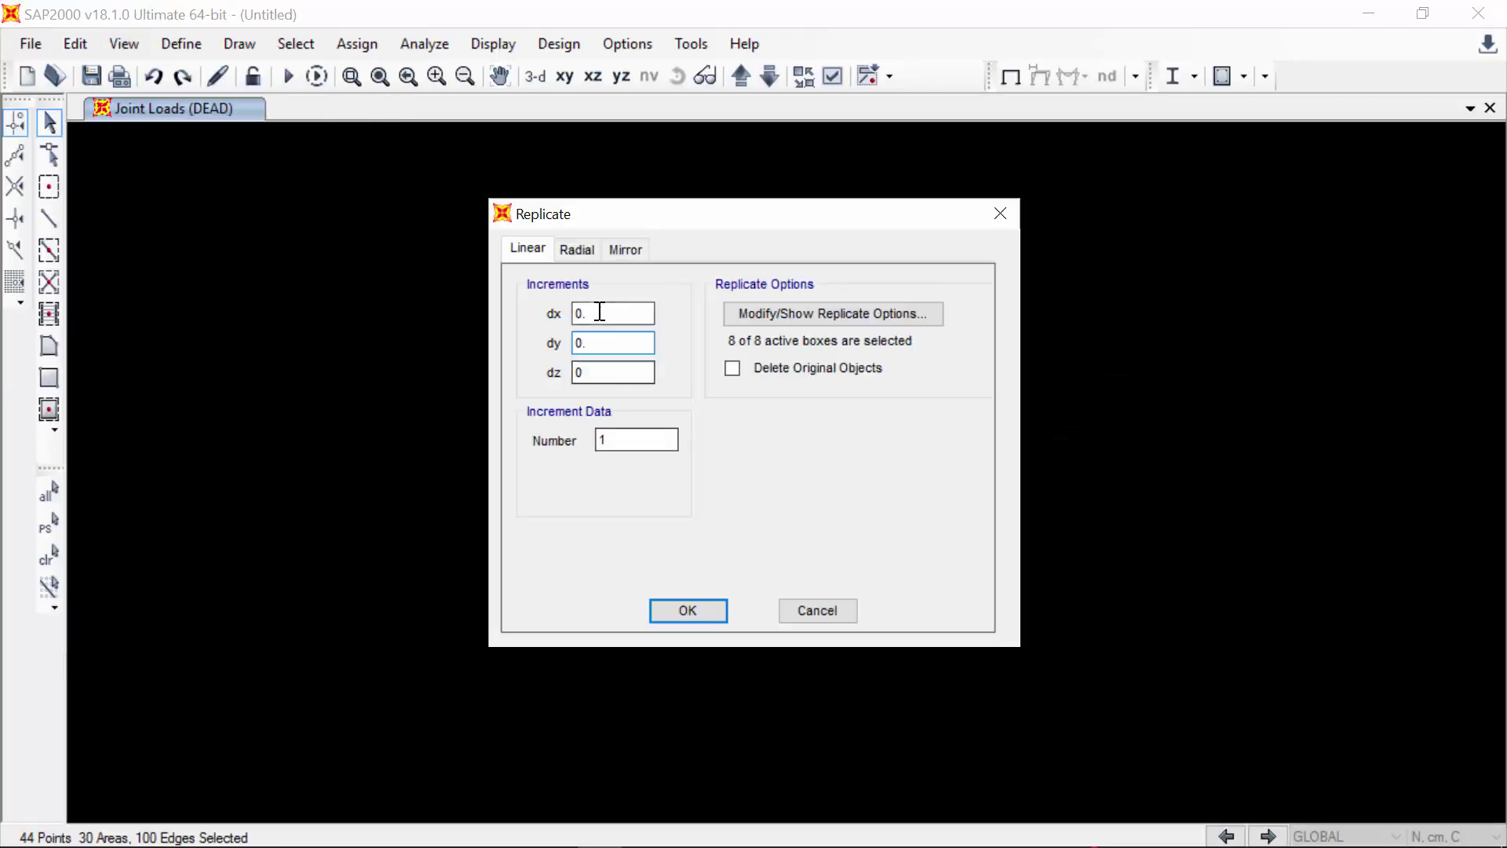
pyautogui.write('700')
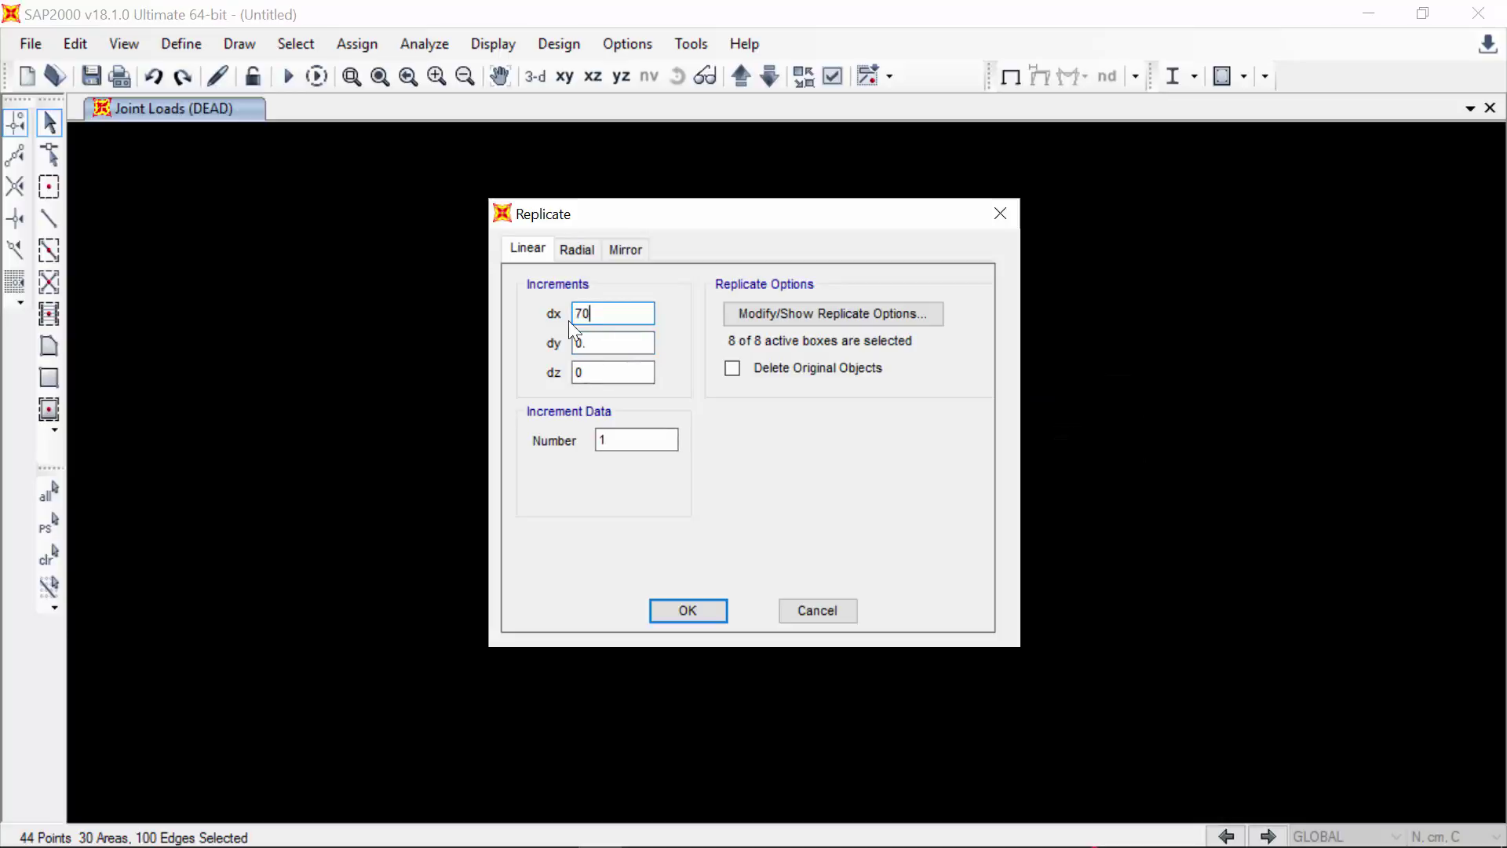
pyautogui.click(674, 610)
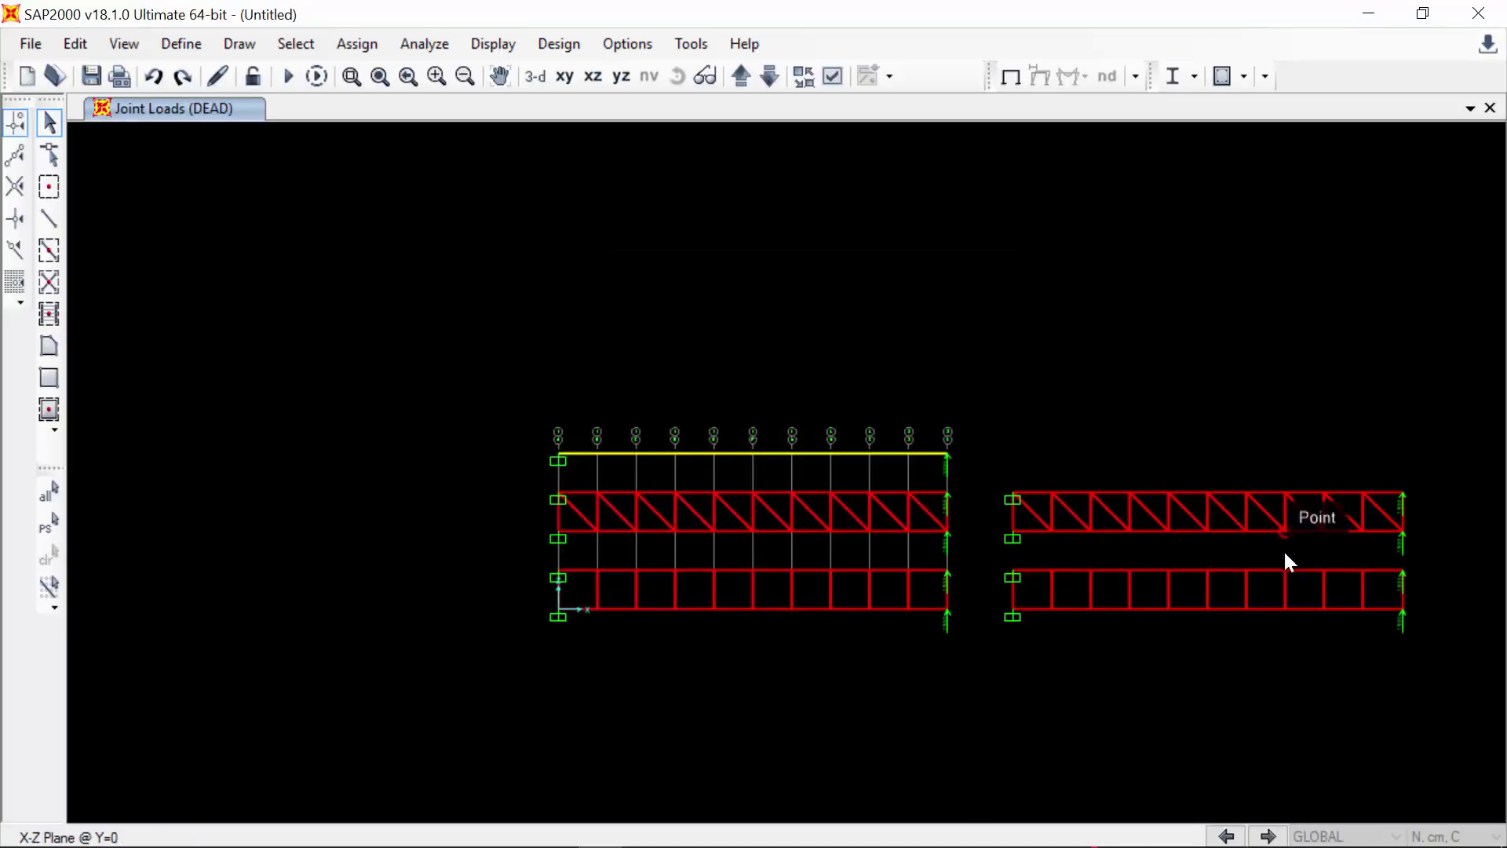
# - Copy area section 10cm_incom as 10cm_comp with Incompatible Modes disabled, and accept the area sections
pyautogui.click(166, 44)
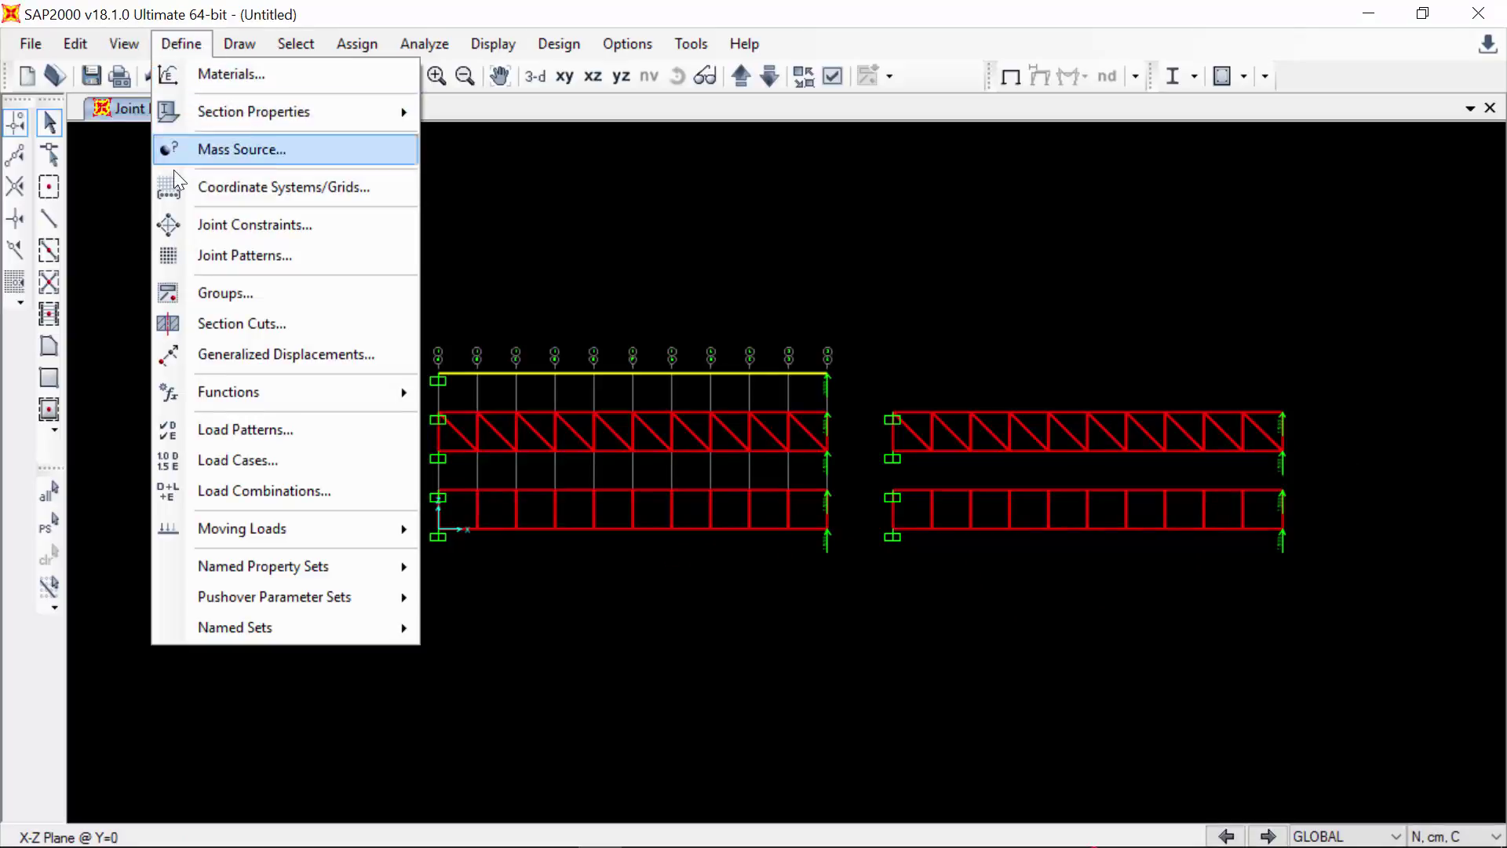
pyautogui.moveTo(298, 118)
pyautogui.click(542, 219)
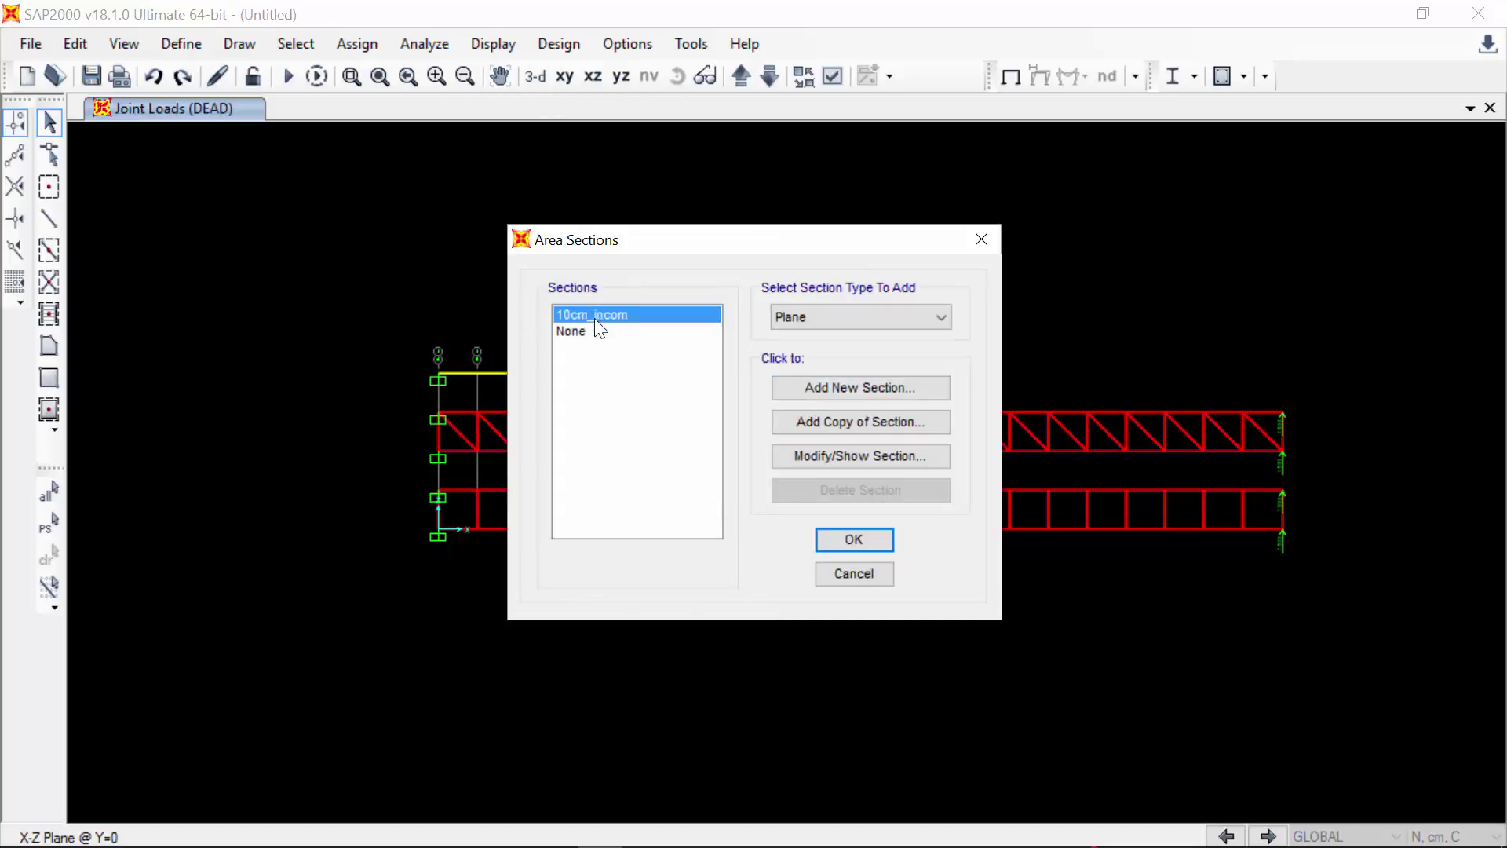
pyautogui.click(859, 426)
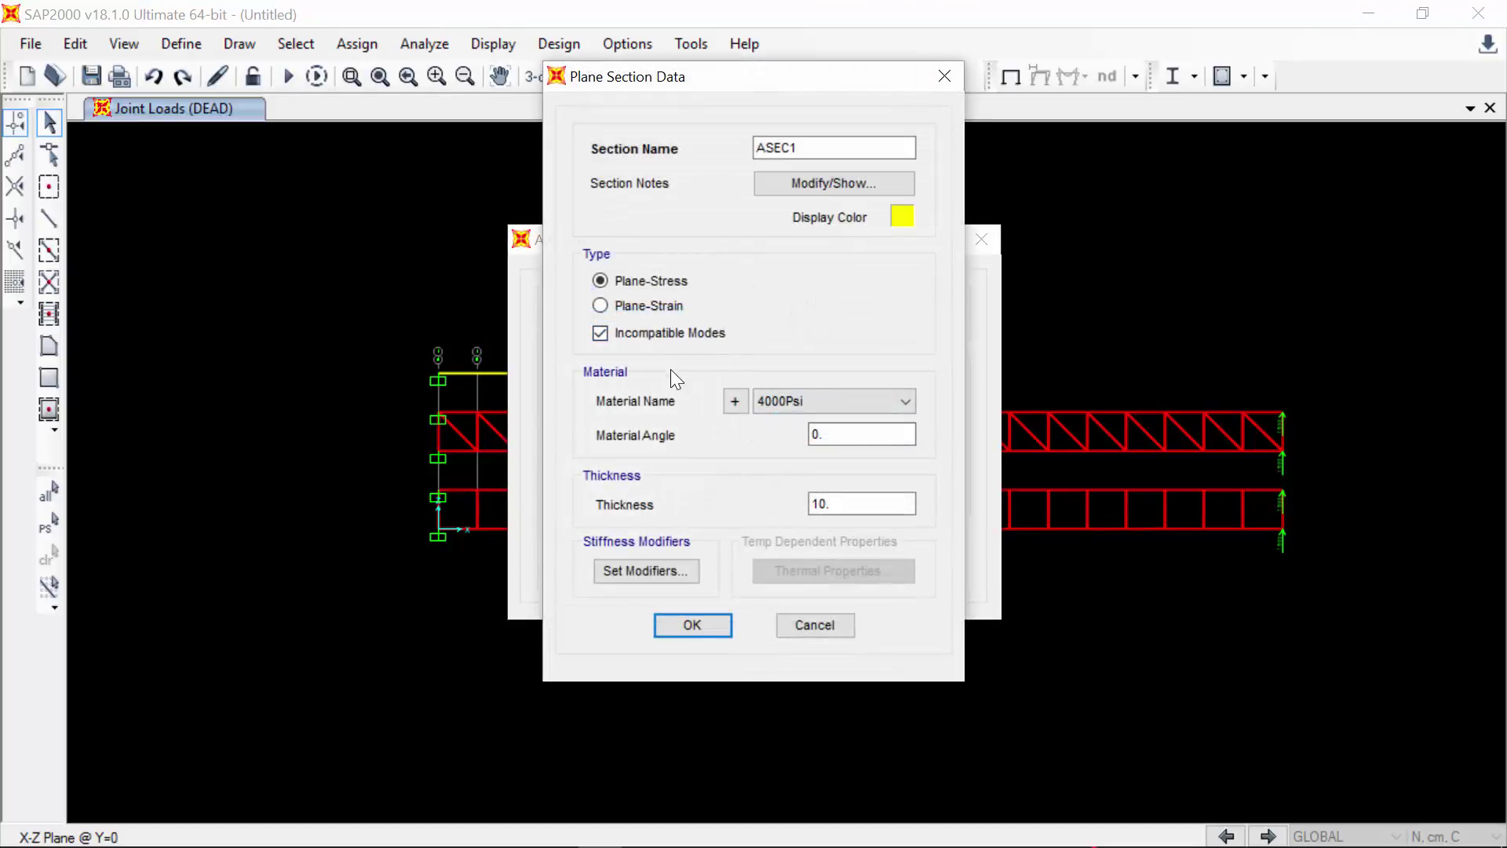
pyautogui.click(604, 333)
pyautogui.doubleClick(863, 148)
pyautogui.write('10')
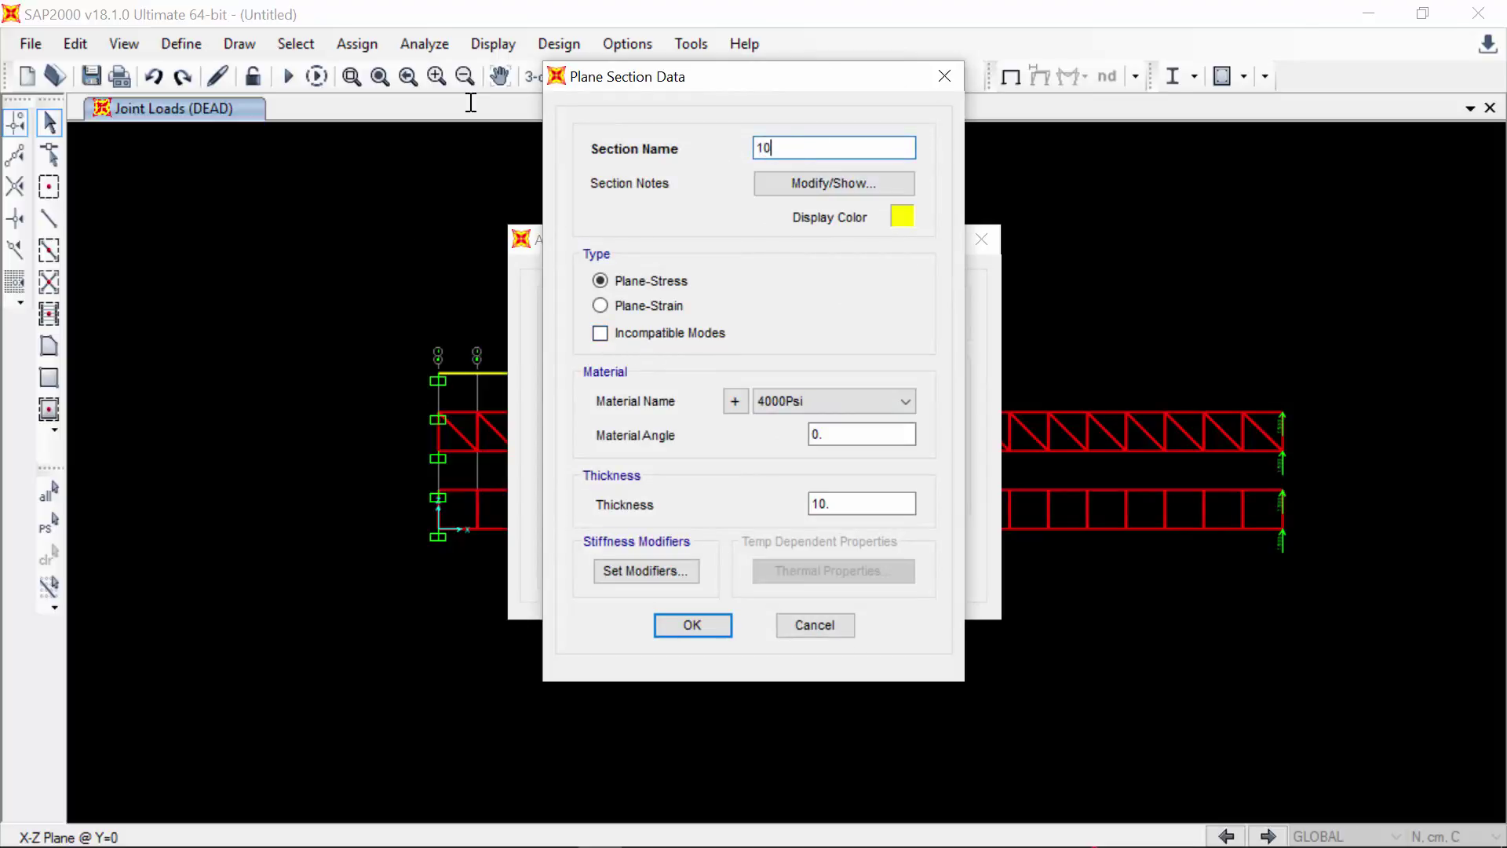
pyautogui.write(' cm')
pyautogui.press('BackSpace')
pyautogui.press('BackSpace')
pyautogui.press('BackSpace')
pyautogui.write('cm_comp')
pyautogui.click(714, 631)
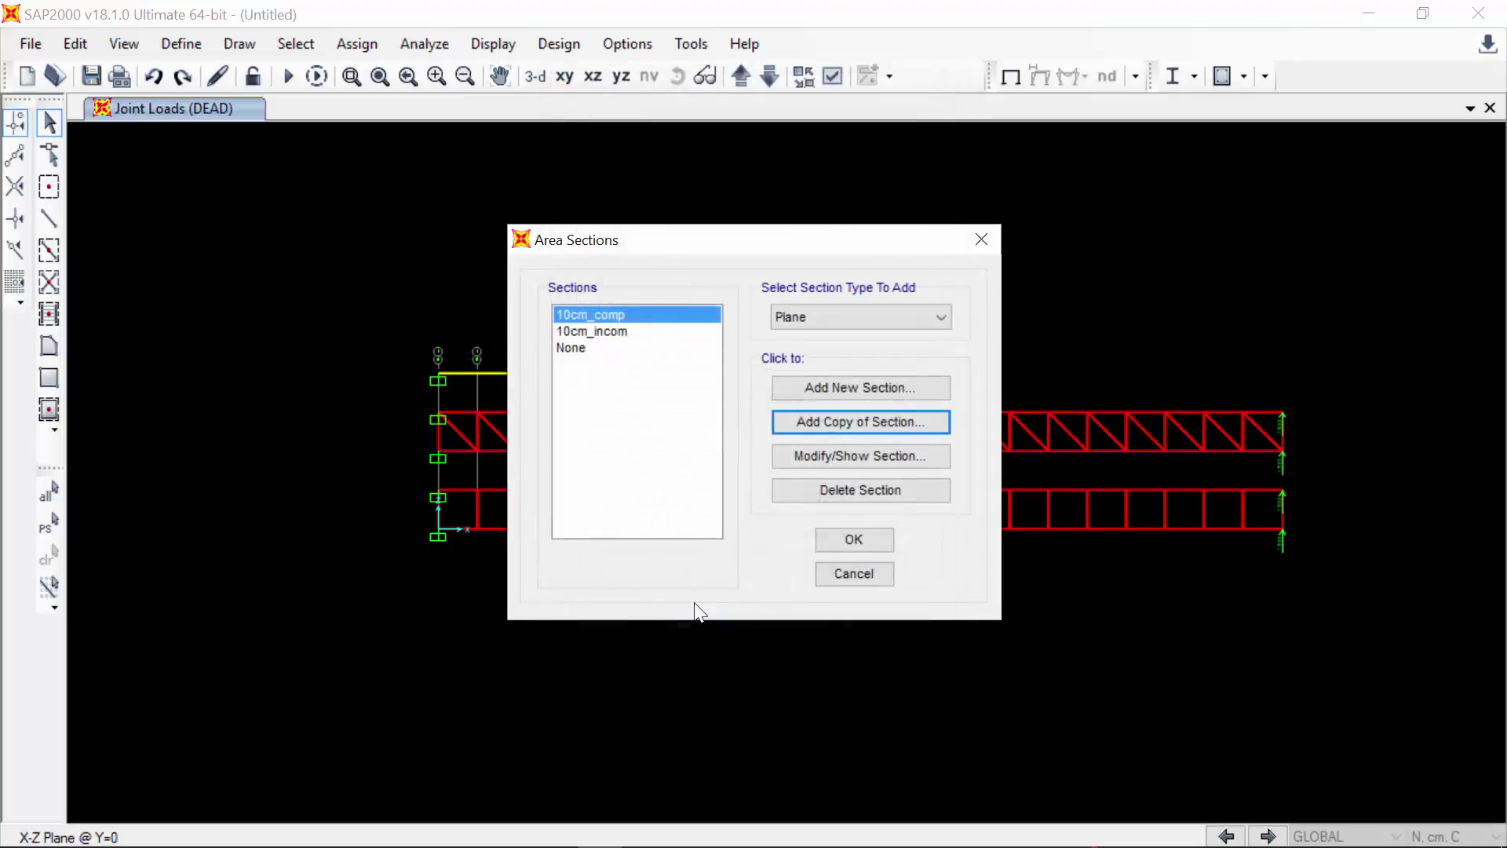
pyautogui.click(845, 541)
# - Assign the 10cm_comp area section to all areas of the two replicated cantilevers
pyautogui.moveTo(884, 366); pyautogui.dragTo(1330, 596)
pyautogui.click(355, 43)
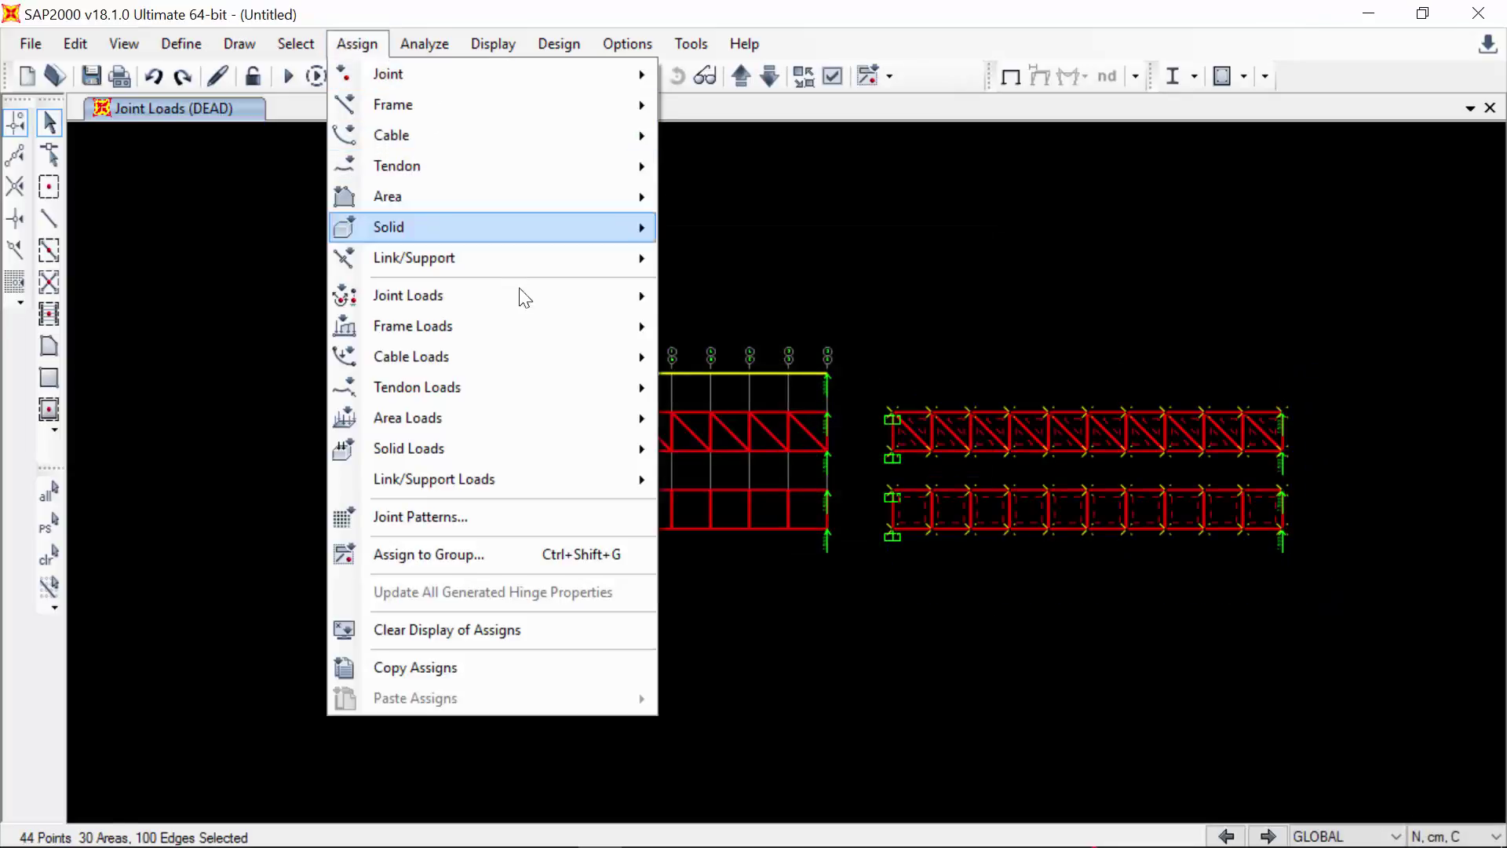
pyautogui.moveTo(581, 198)
pyautogui.click(746, 199)
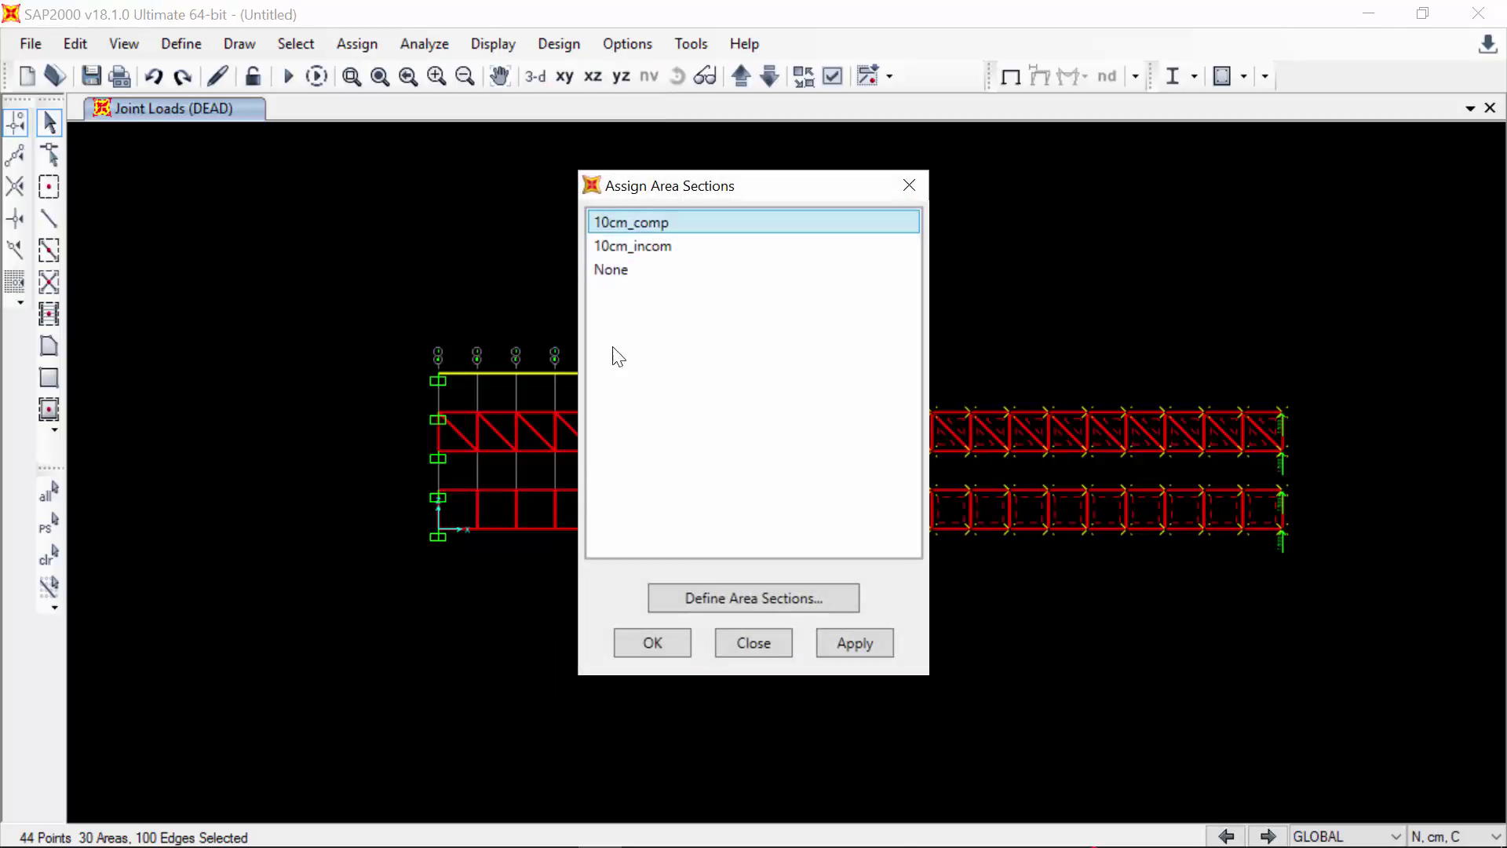
pyautogui.click(641, 634)
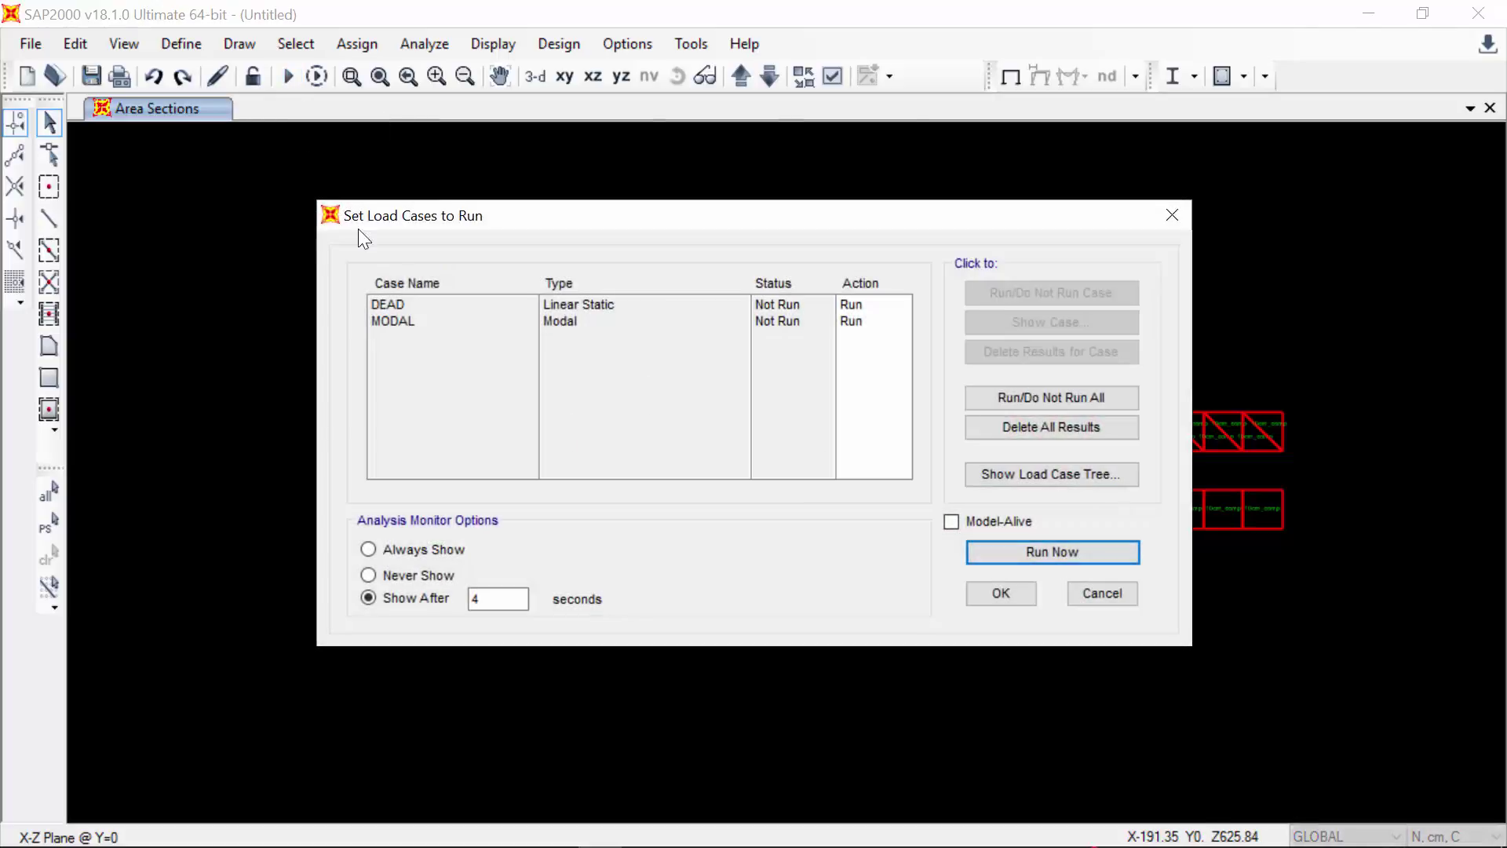
# - Set the MODAL case to not run and run the DEAD analysis, with the model saved as Ex5
pyautogui.click(393, 306)
pyautogui.click(638, 320)
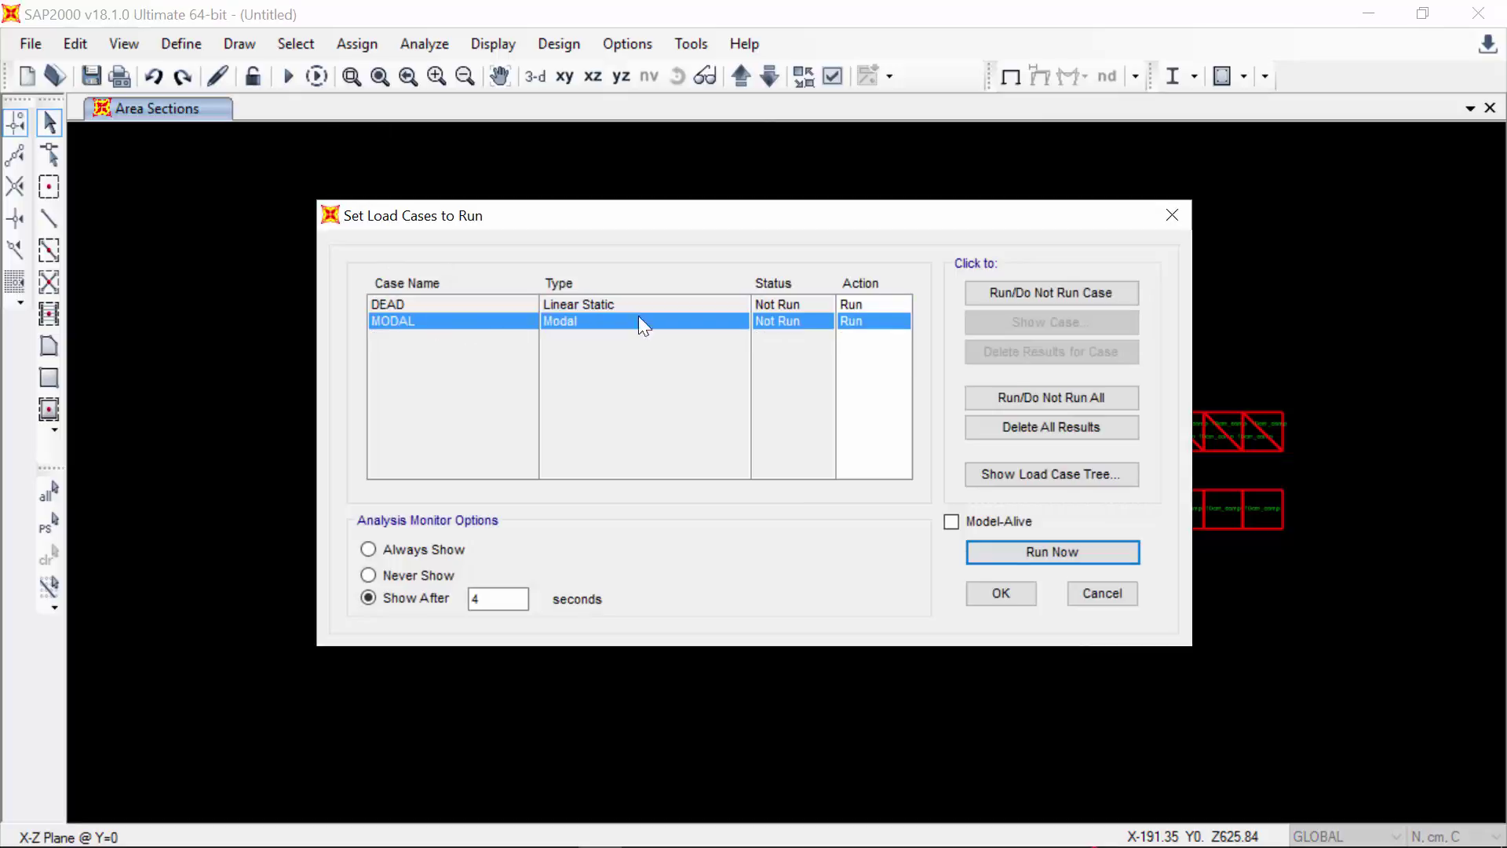
pyautogui.click(1005, 292)
pyautogui.click(1020, 551)
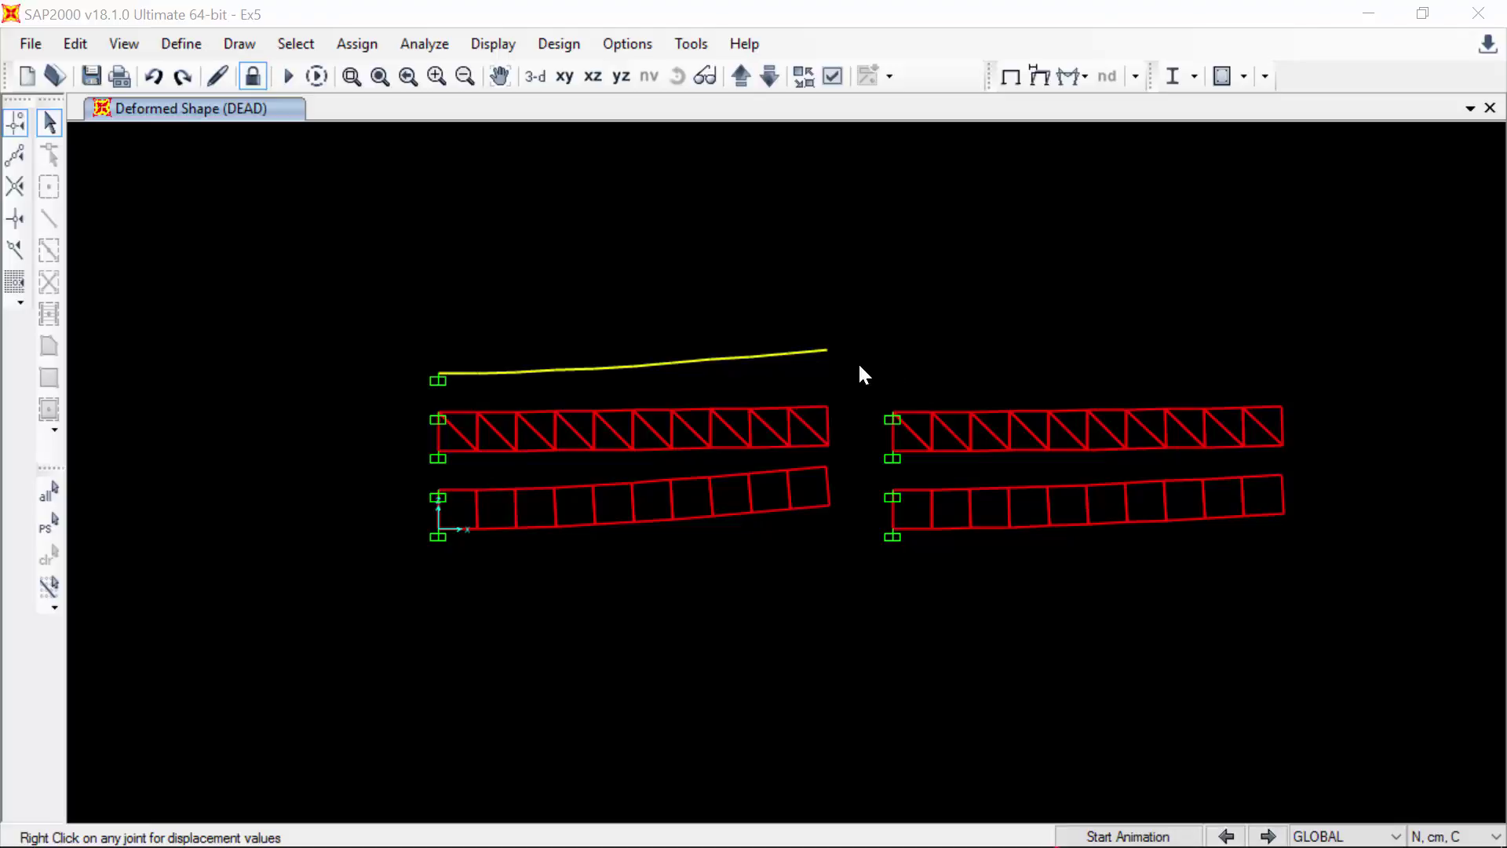
# - Examine the free-end joint displacements of the frame and the four plane-element cantilevers on the DEAD deformed shape
pyautogui.moveTo(826, 349)
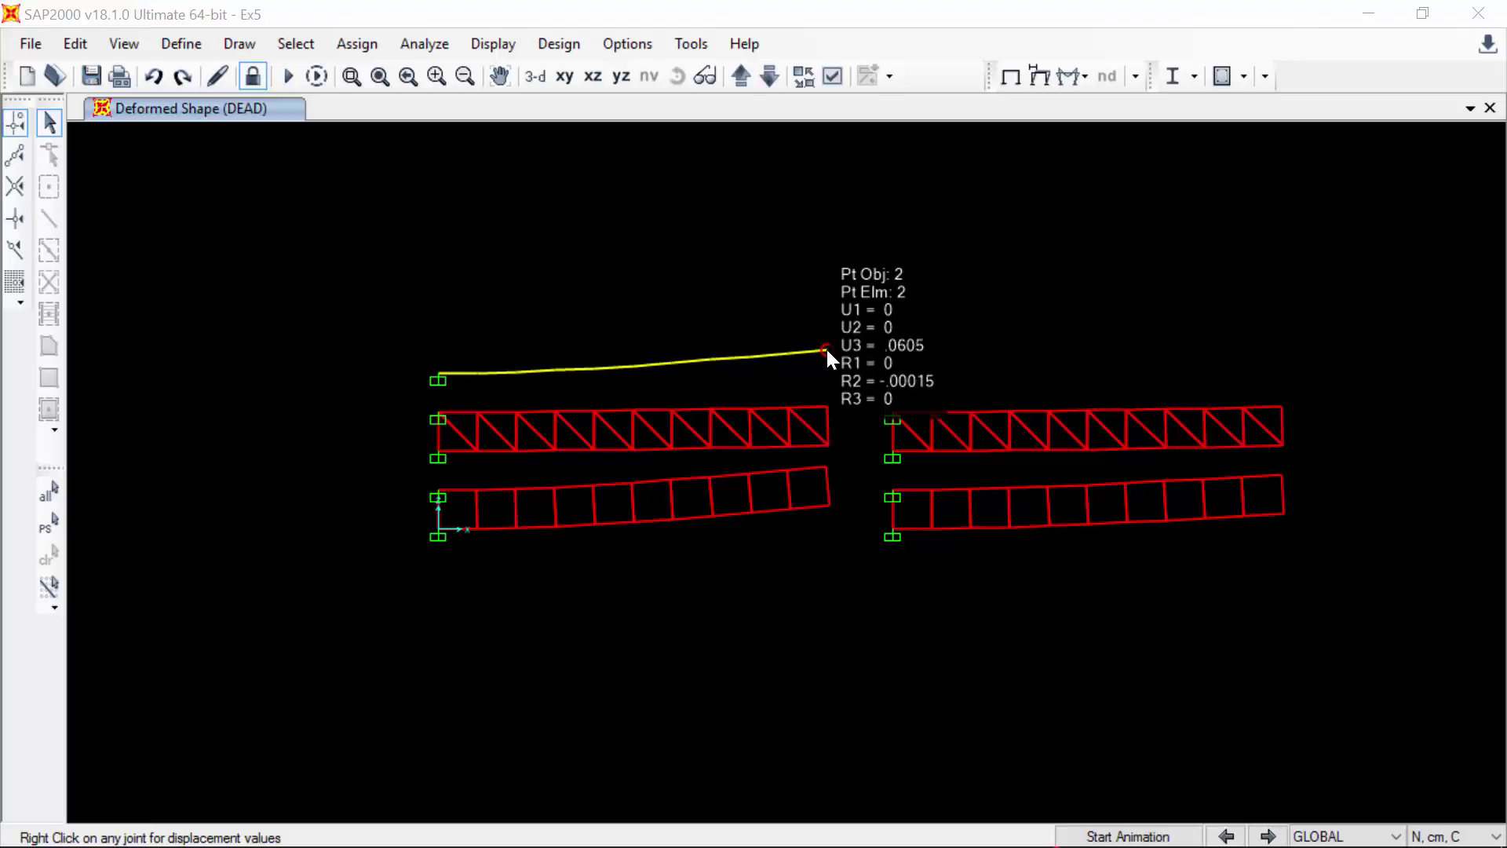
pyautogui.moveTo(828, 407)
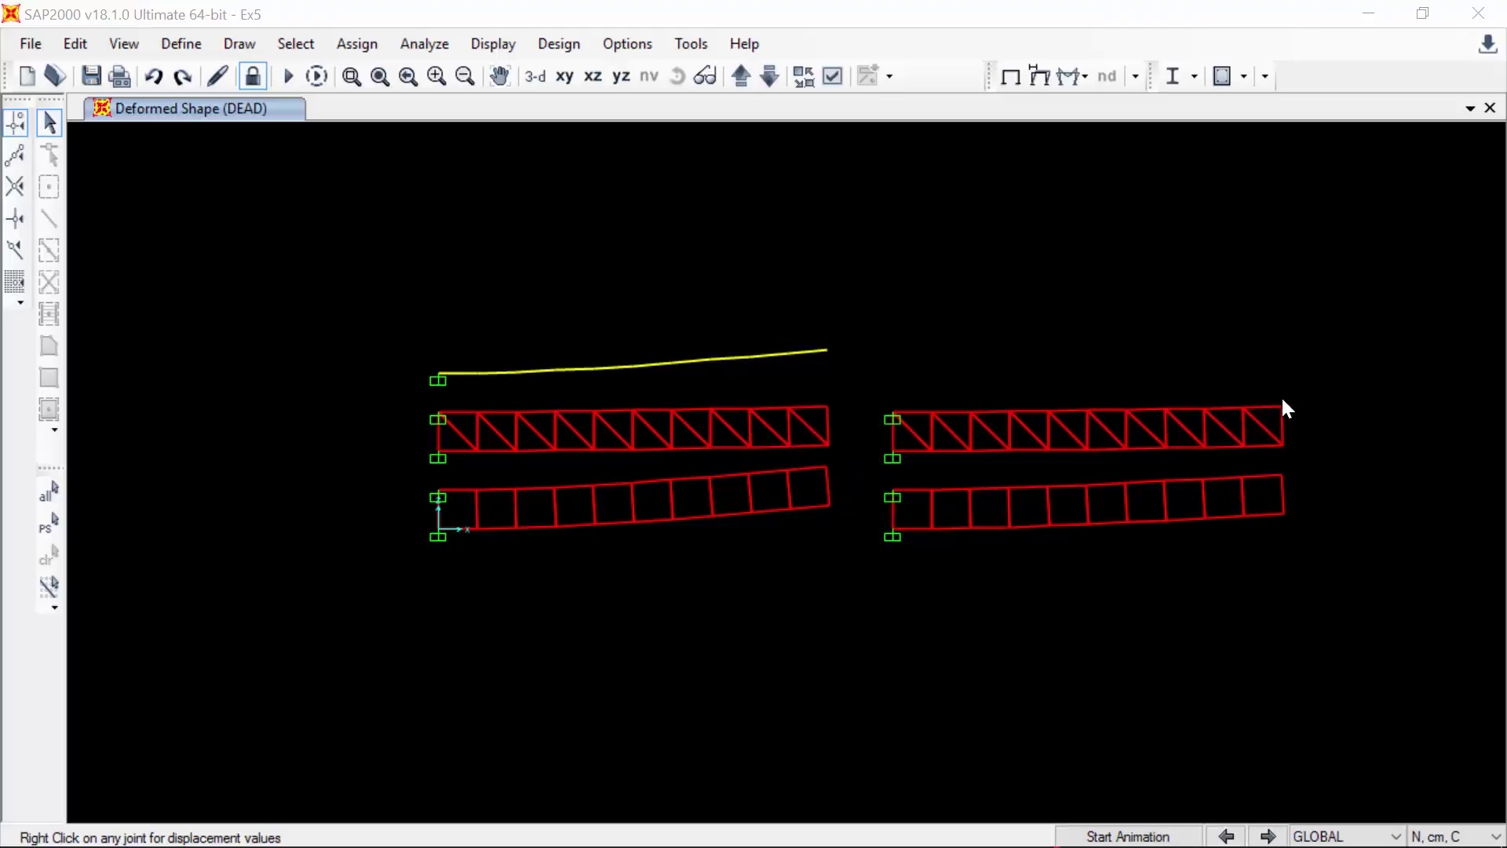
pyautogui.moveTo(825, 469)
pyautogui.moveTo(1280, 471)
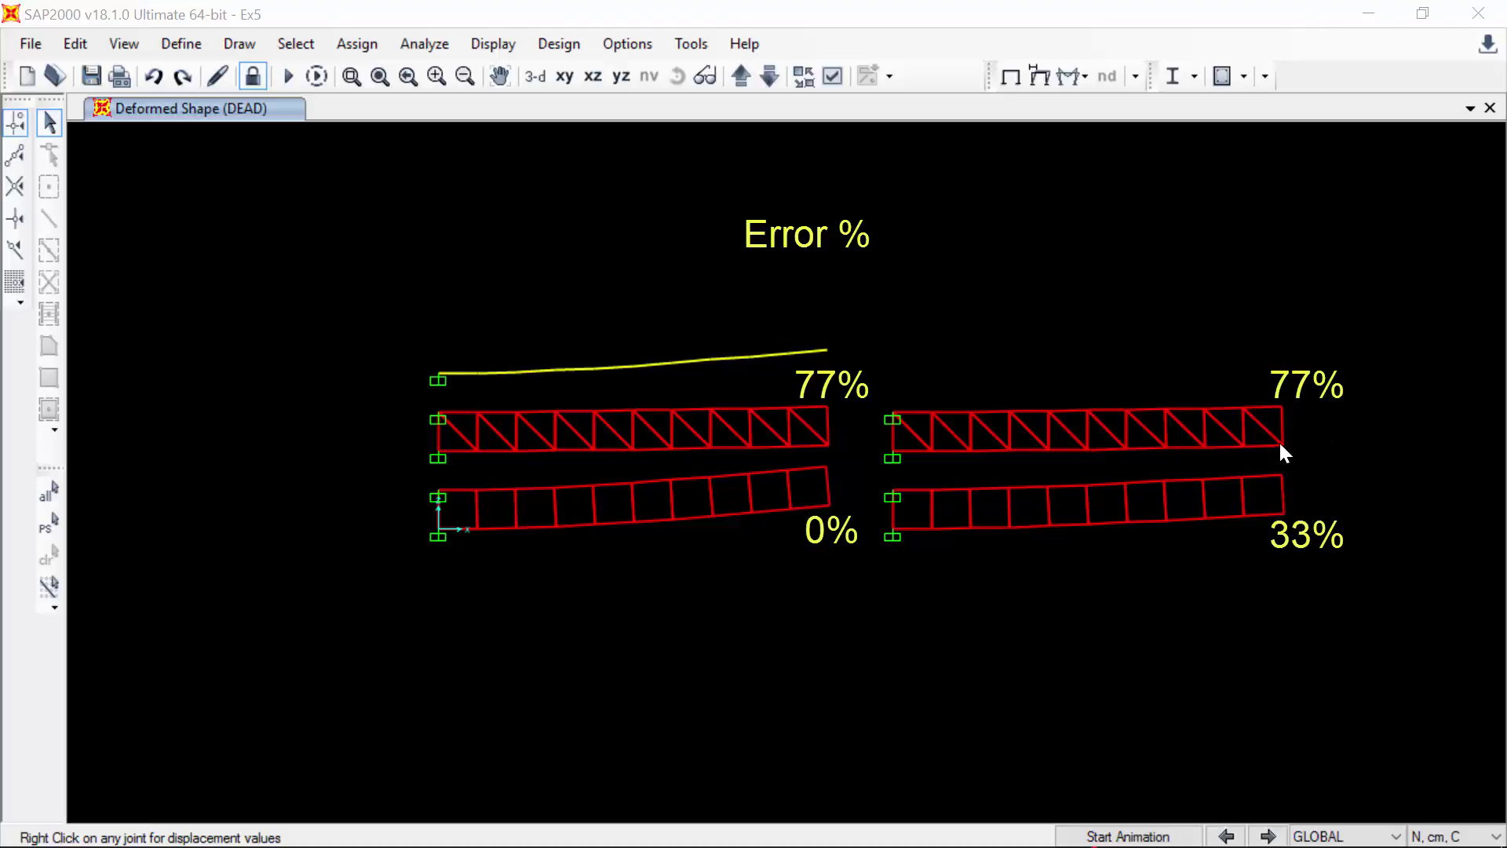
pyautogui.moveTo(1283, 407)
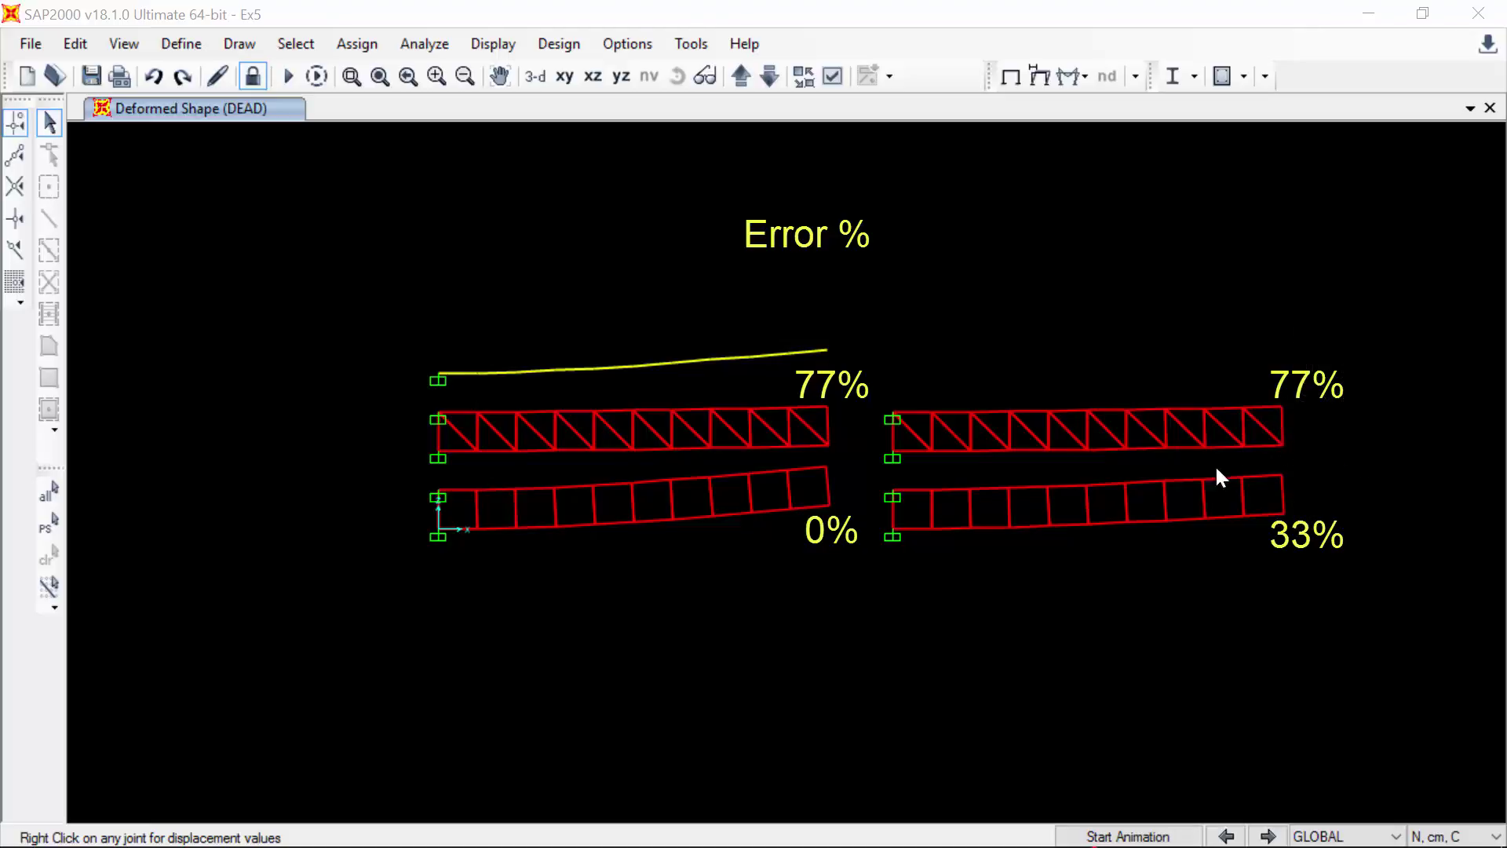